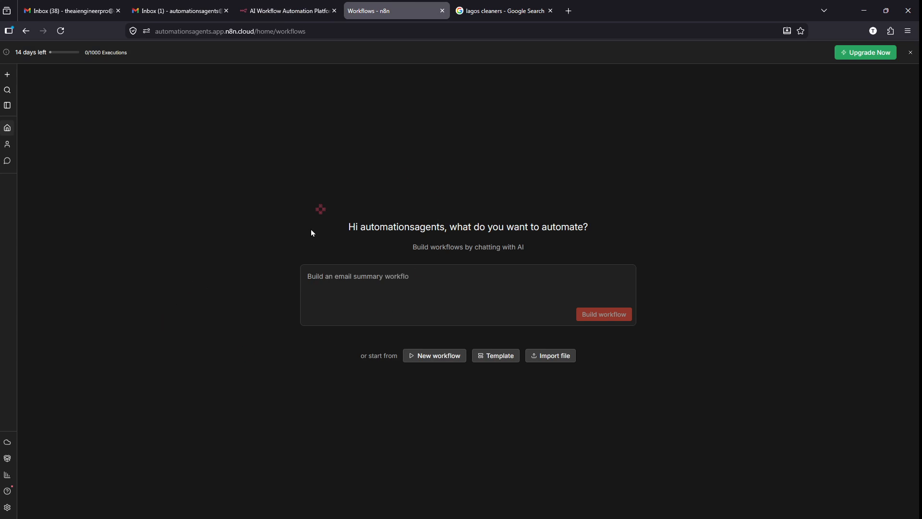
# - Dismiss the free-trial banner and expand the sidebar to show section labels
pyautogui.scroll(5, 477, 360)
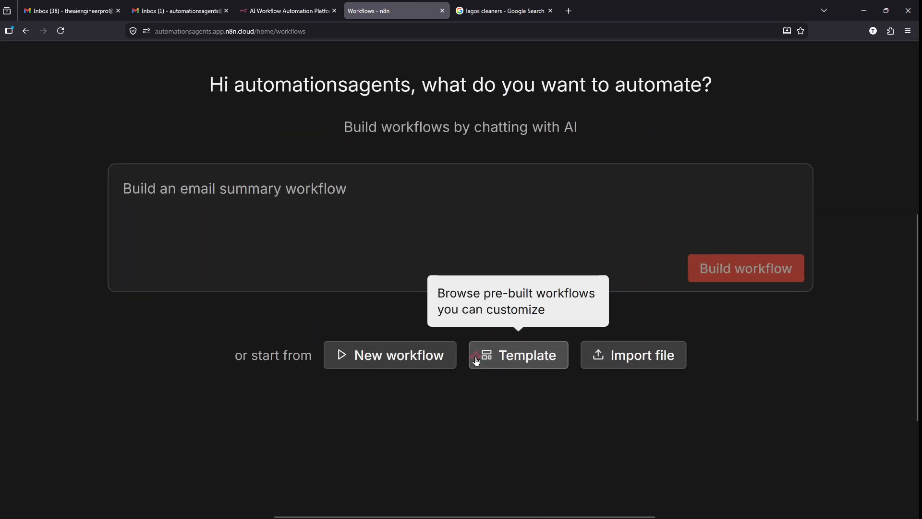
pyautogui.scroll(-5, 484, 331)
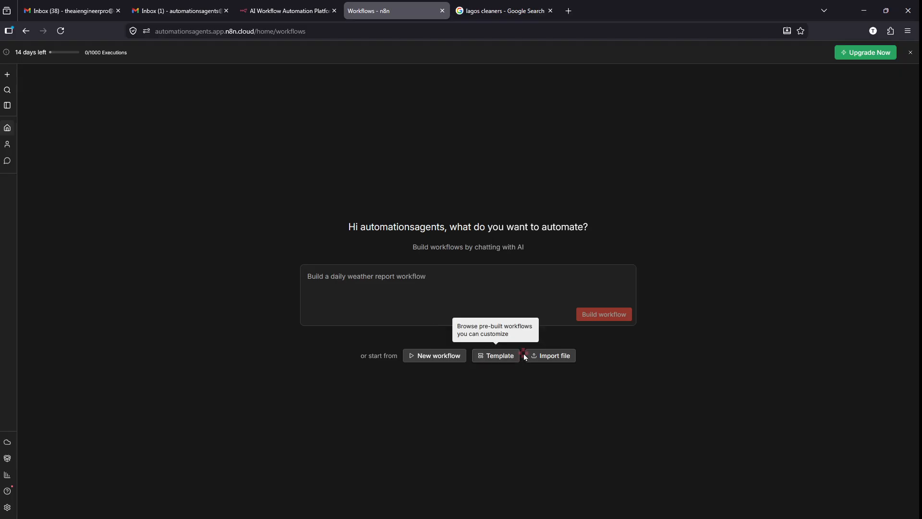
pyautogui.click(911, 52)
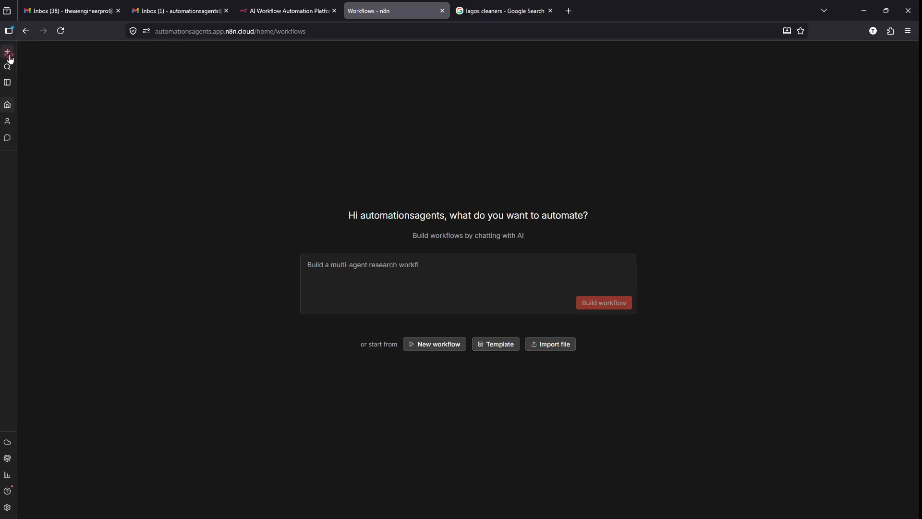
pyautogui.scroll(5, 6, 83)
pyautogui.scroll(2, 3, 81)
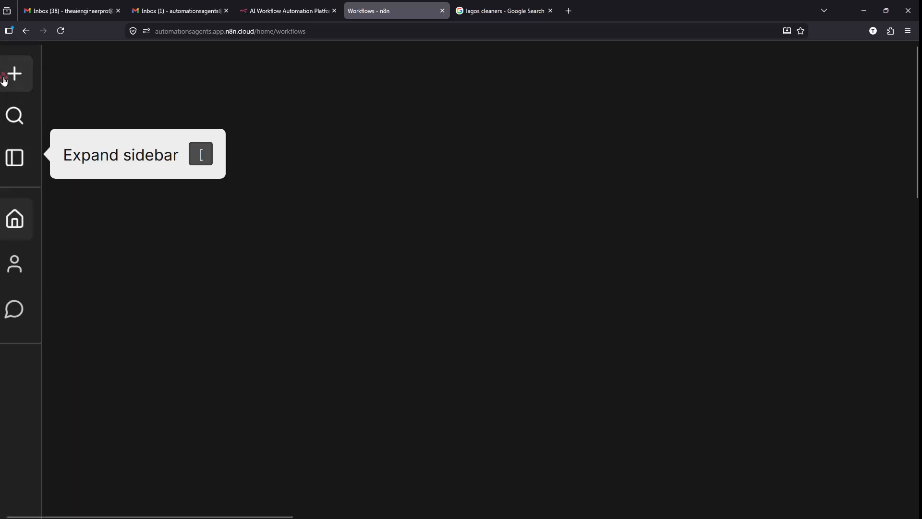
pyautogui.scroll(4, 4, 82)
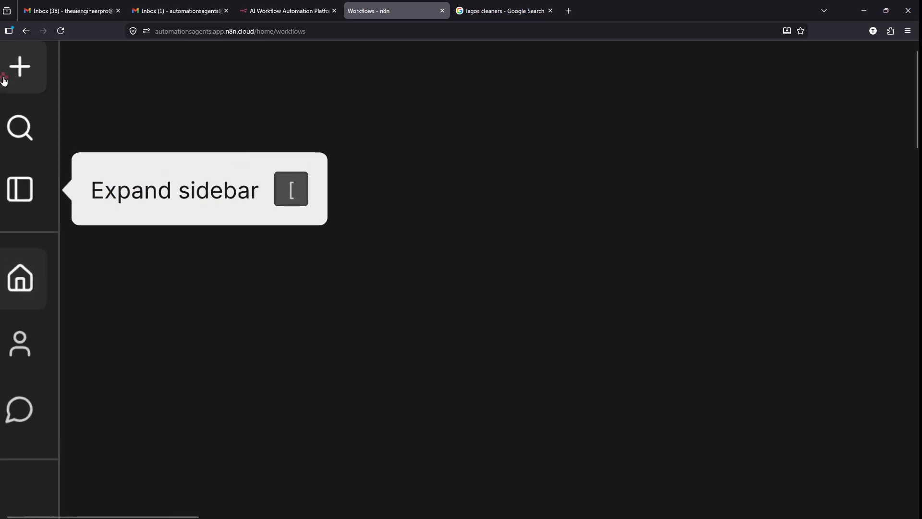
pyautogui.click(20, 194)
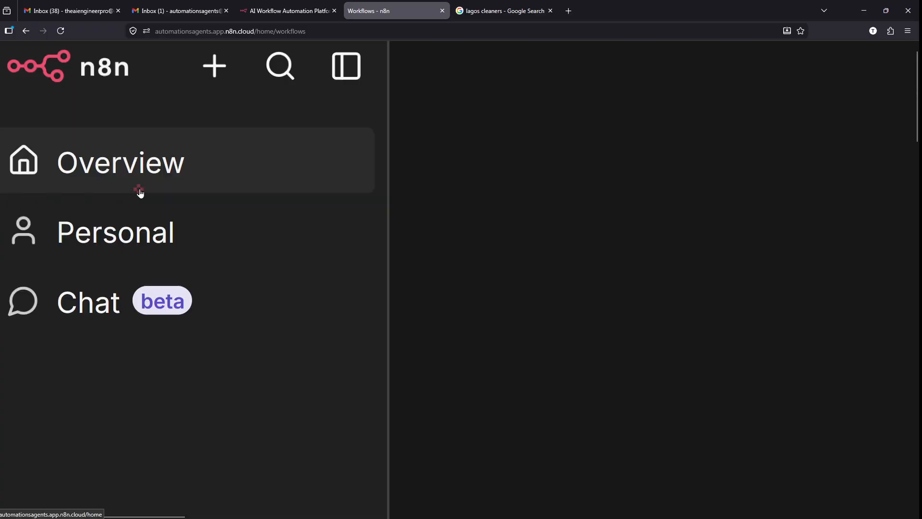
# - Open the create-new menu and bring up the Workflow > Create in Personal submenu
pyautogui.scroll(1, 140, 192)
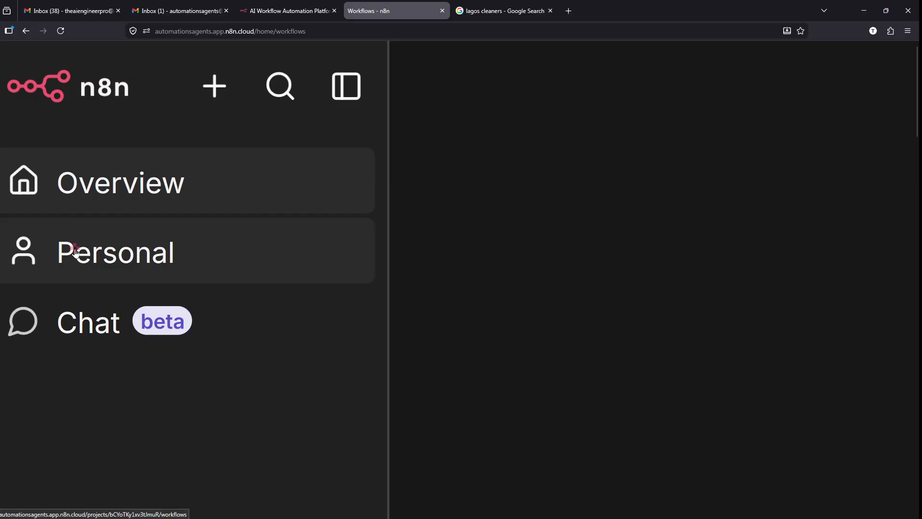
pyautogui.hscroll(-1, 241, 136)
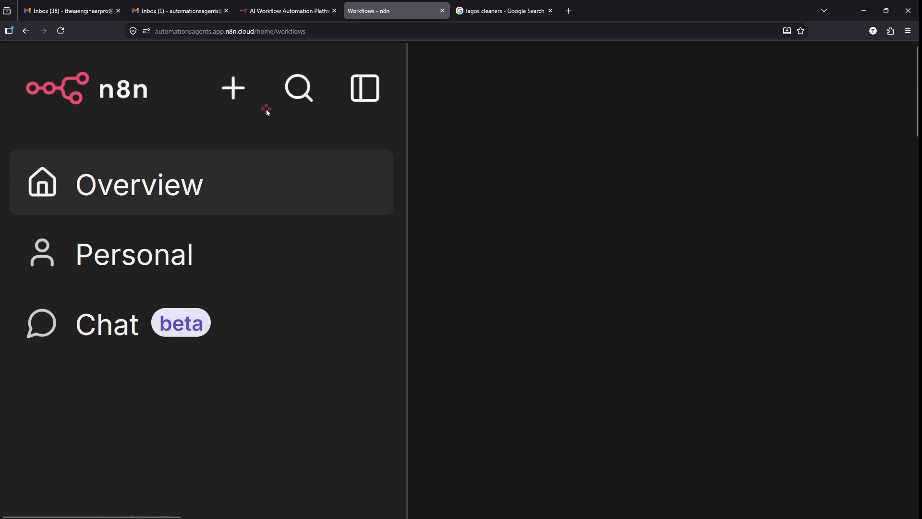
pyautogui.moveTo(263, 74)
pyautogui.mouseDown()
pyautogui.moveTo(254, 63)
pyautogui.moveTo(252, 104)
pyautogui.moveTo(260, 64)
pyautogui.mouseUp()
pyautogui.press('Escape')
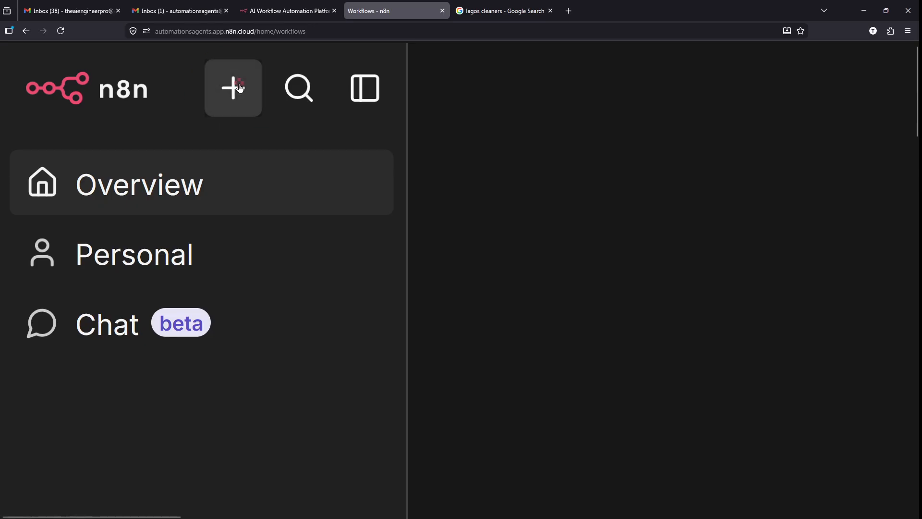
pyautogui.click(242, 86)
pyautogui.moveTo(202, 142)
pyautogui.mouseDown()
pyautogui.moveTo(229, 157)
pyautogui.moveTo(490, 207)
pyautogui.mouseUp()
pyautogui.press('Escape')
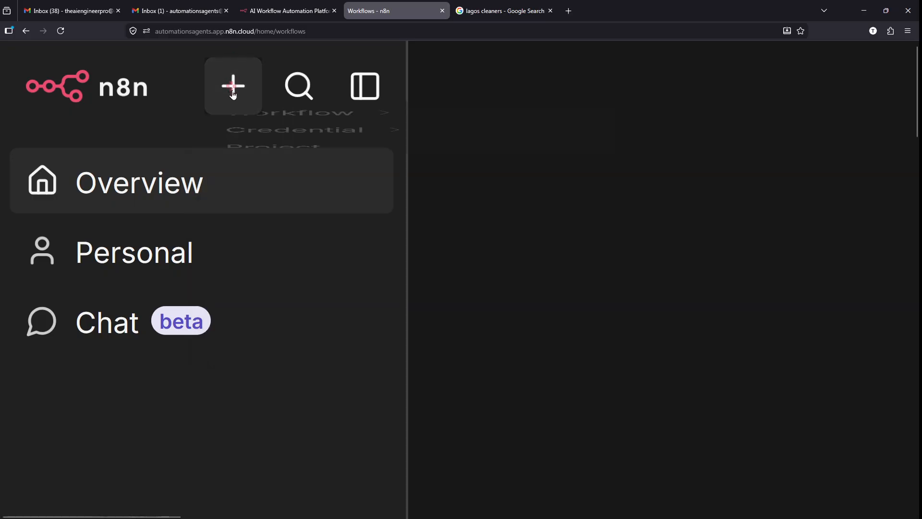
pyautogui.click(234, 84)
pyautogui.moveTo(506, 188)
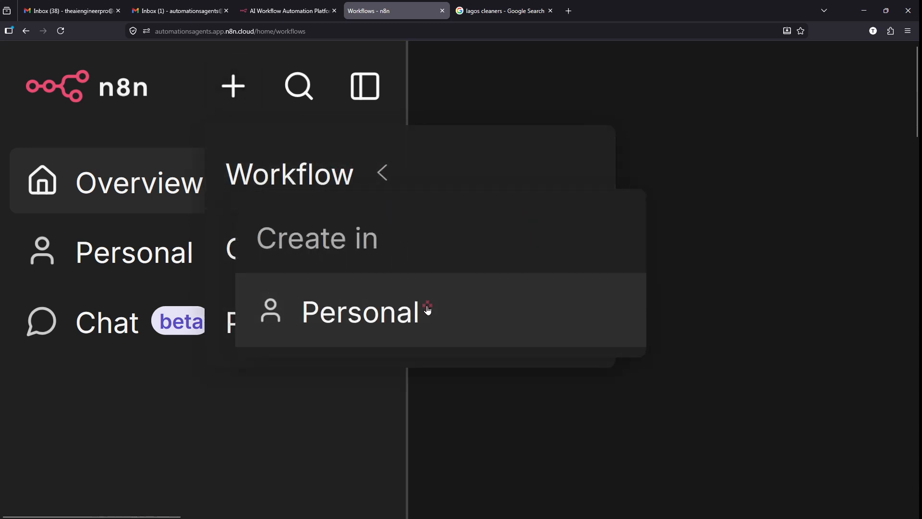
# - Choose Personal to open a blank 'My workflow' showing the first-step placeholder
pyautogui.click(413, 317)
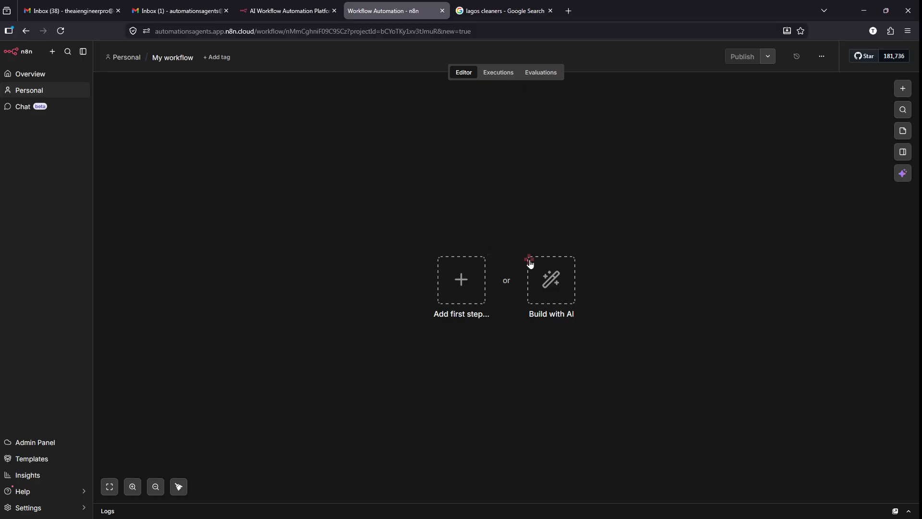
pyautogui.scroll(1, 530, 262)
pyautogui.scroll(3, 550, 350)
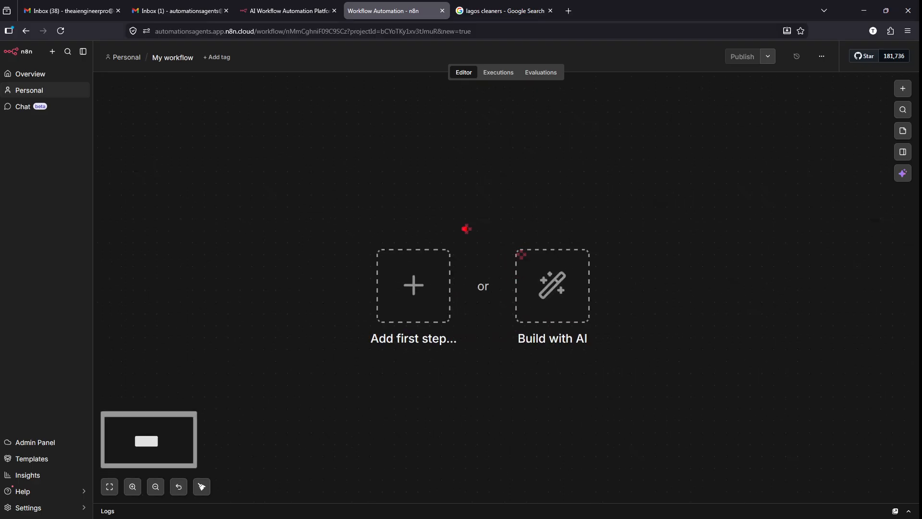
pyautogui.moveTo(448, 225)
pyautogui.mouseDown()
pyautogui.moveTo(340, 349)
pyautogui.moveTo(446, 246)
pyautogui.mouseUp()
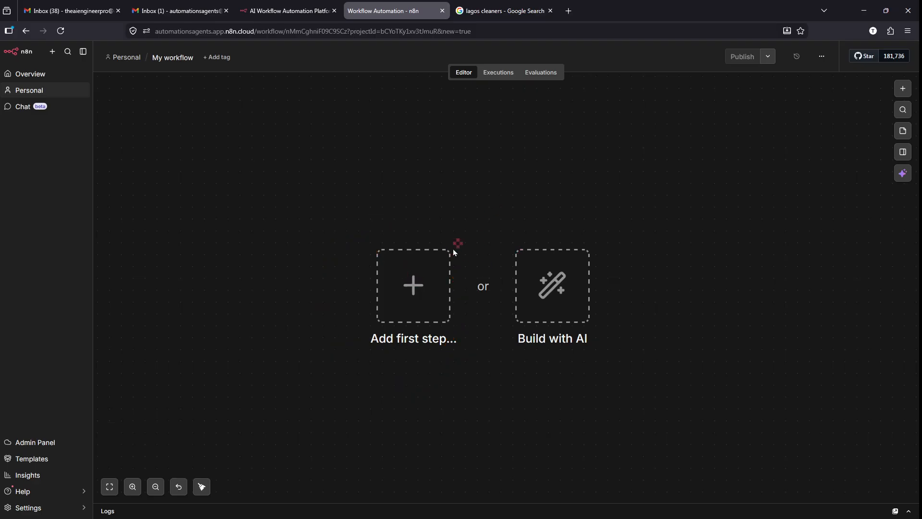
# - Open the 'What triggers this workflow?' panel and browse the triggers, highlighting Trigger manually
pyautogui.click(413, 286)
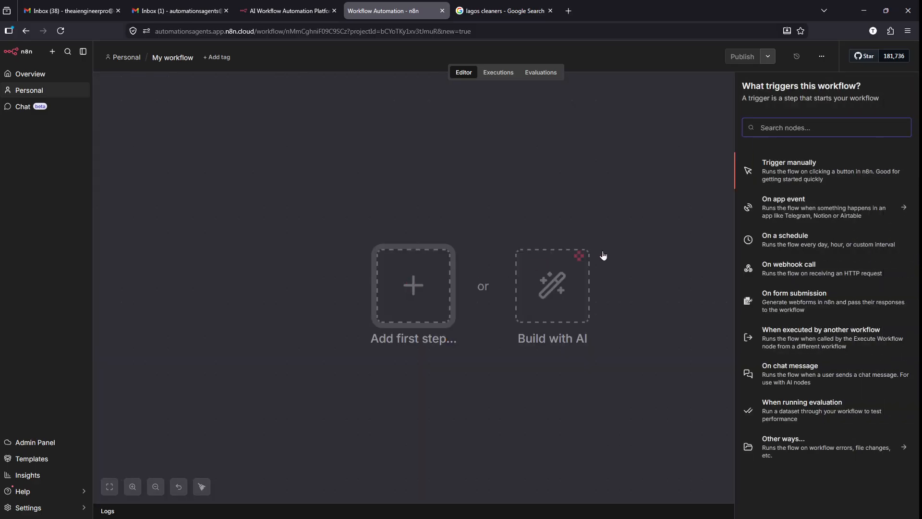
pyautogui.scroll(5, 887, 117)
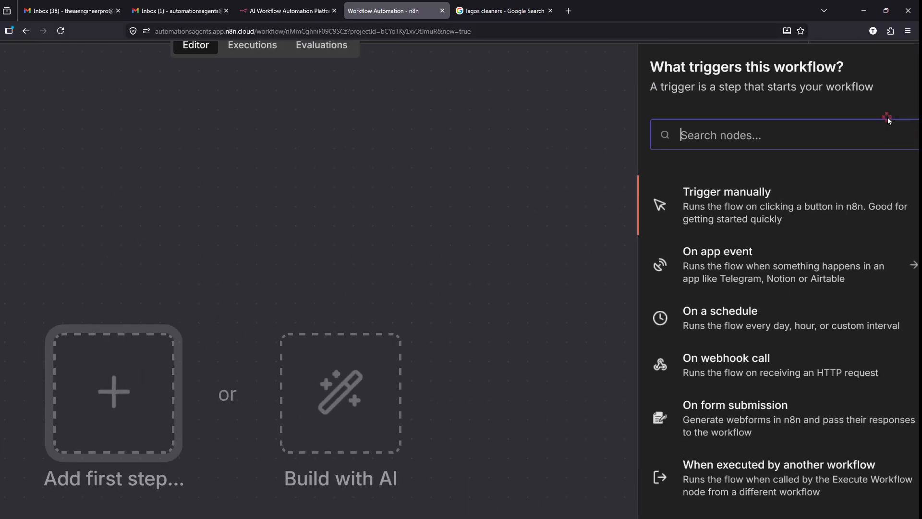
pyautogui.scroll(5, 888, 118)
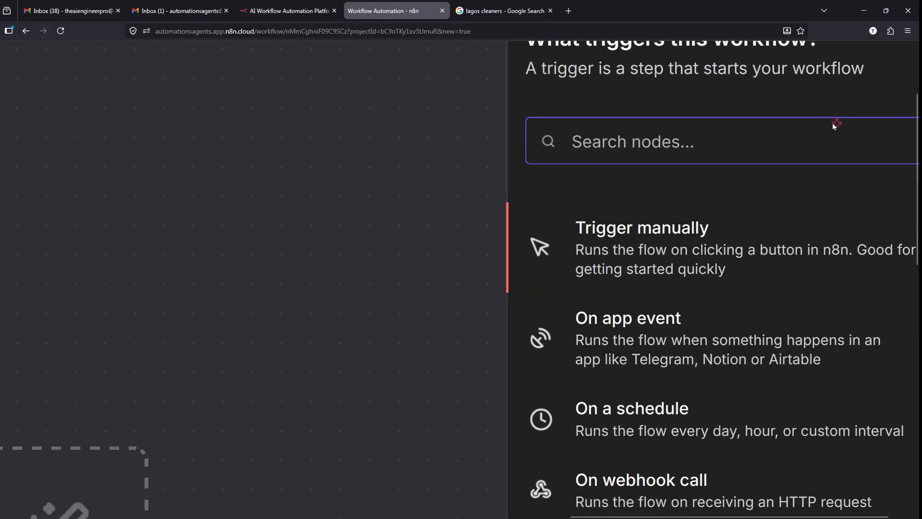
pyautogui.scroll(-2, 832, 123)
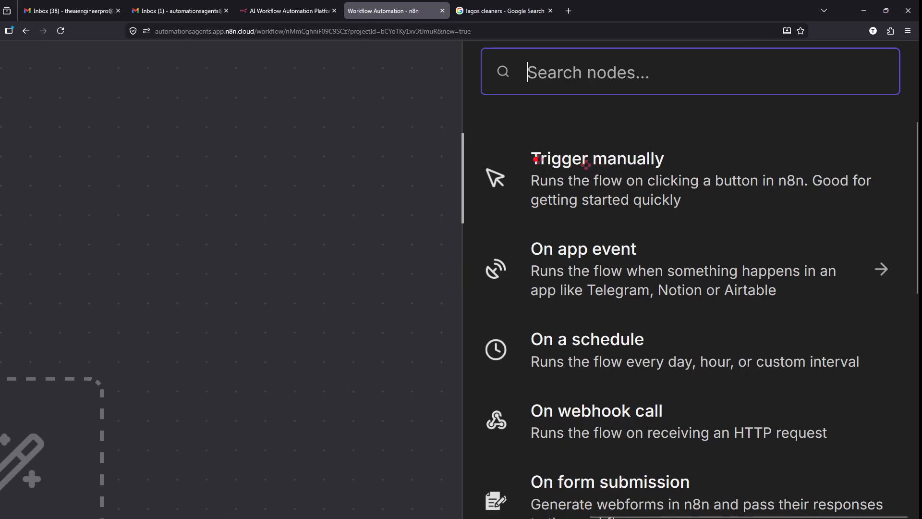
pyautogui.moveTo(475, 126)
pyautogui.mouseDown()
pyautogui.moveTo(735, 240)
pyautogui.moveTo(905, 218)
pyautogui.mouseUp()
pyautogui.scroll(-3, 679, 159)
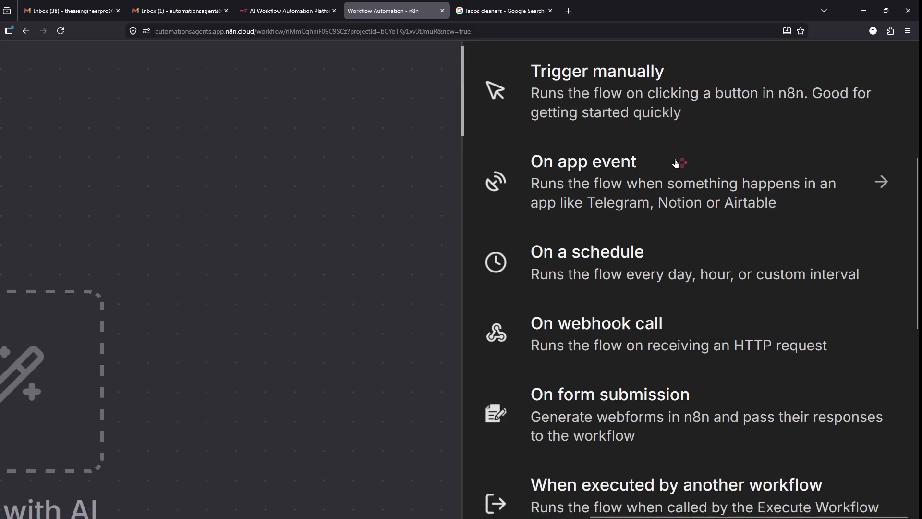
pyautogui.scroll(-2, 645, 150)
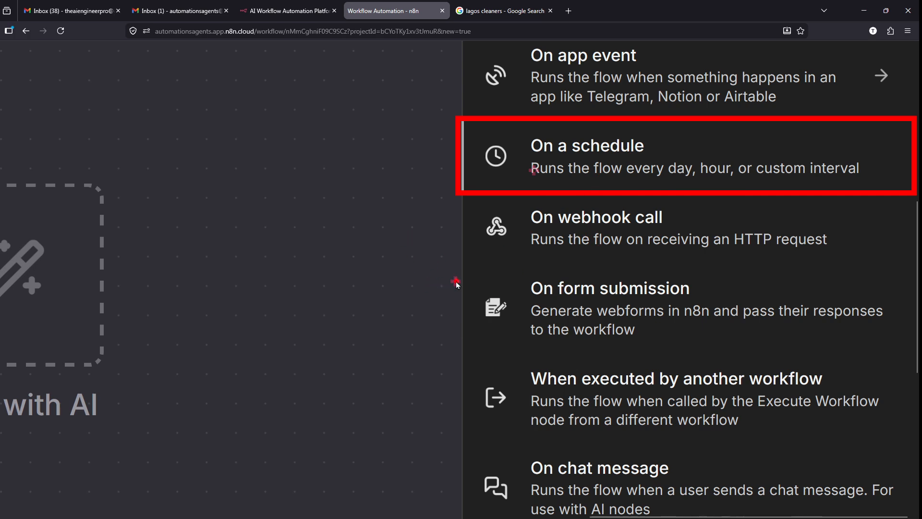
pyautogui.scroll(-3, 553, 270)
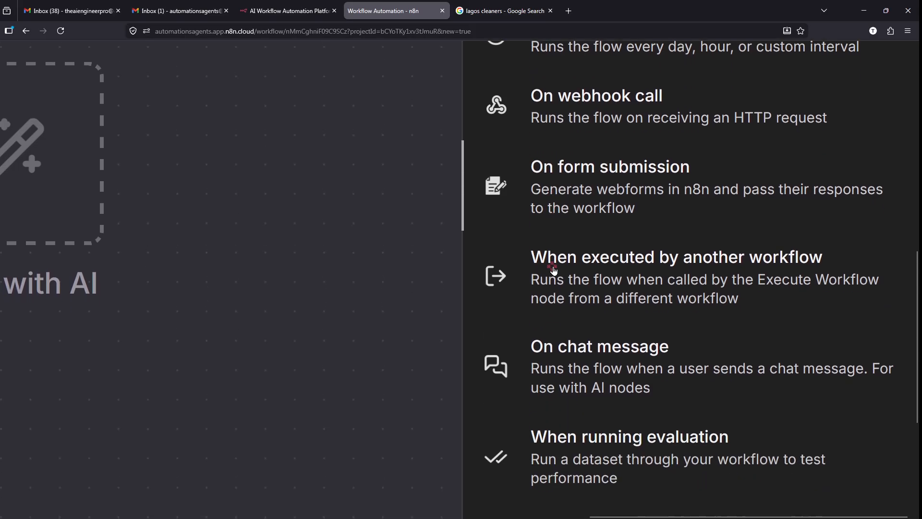
pyautogui.scroll(-2, 553, 270)
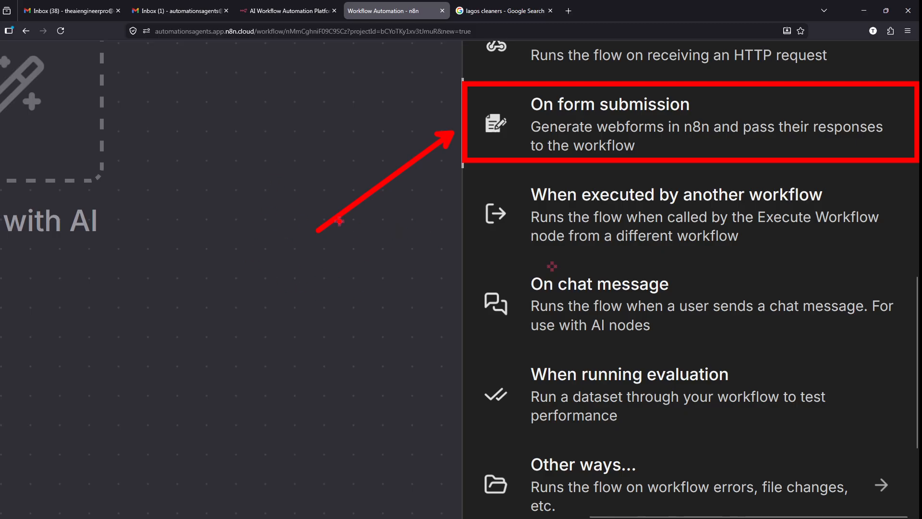
pyautogui.scroll(8, 638, 206)
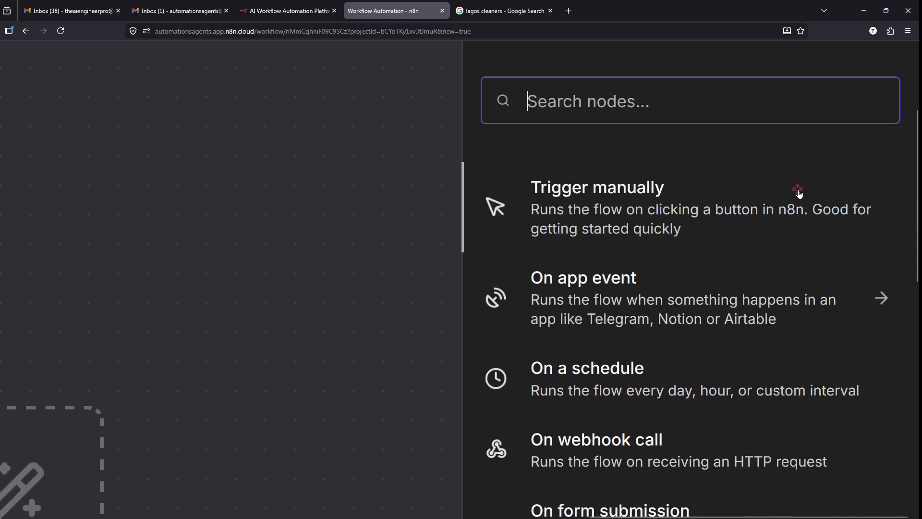
pyautogui.hotkey('ctrl', '+')
pyautogui.hotkey('ctrl', '+')
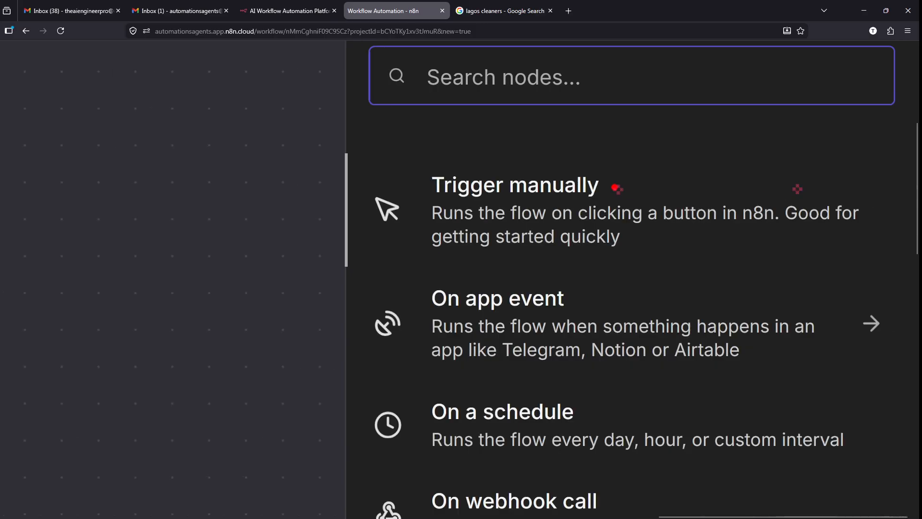
pyautogui.moveTo(352, 160)
pyautogui.mouseDown()
pyautogui.moveTo(771, 246)
pyautogui.moveTo(896, 245)
pyautogui.moveTo(911, 259)
pyautogui.mouseUp()
pyautogui.press('Escape')
pyautogui.press('ctrl+super+Left')
pyautogui.press('Right')
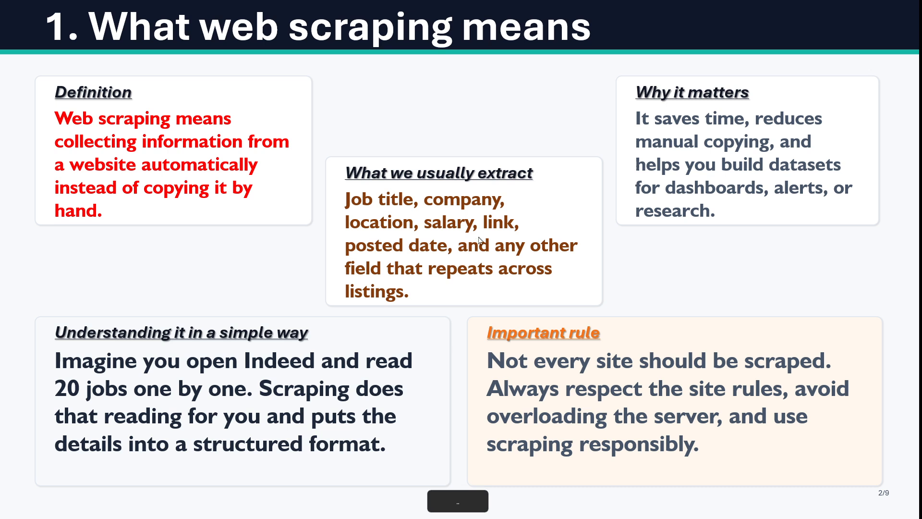
pyautogui.moveTo(466, 318)
pyautogui.mouseDown()
pyautogui.moveTo(778, 505)
pyautogui.moveTo(848, 500)
pyautogui.moveTo(890, 479)
pyautogui.mouseUp()
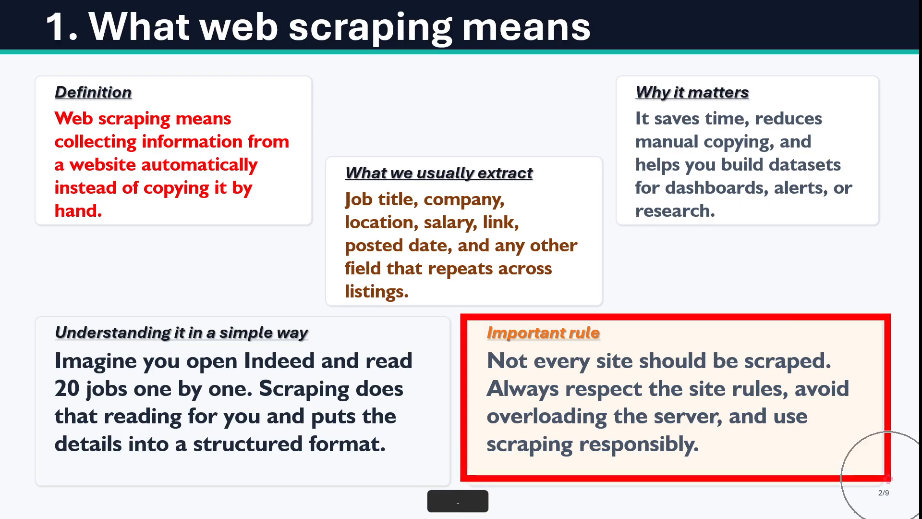
pyautogui.press('Escape')
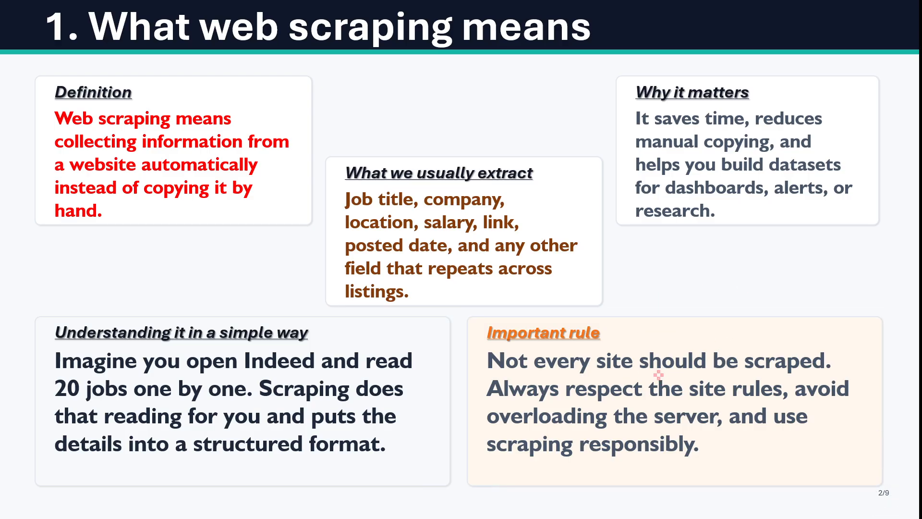
pyautogui.hotkey('alt', 'Tab')
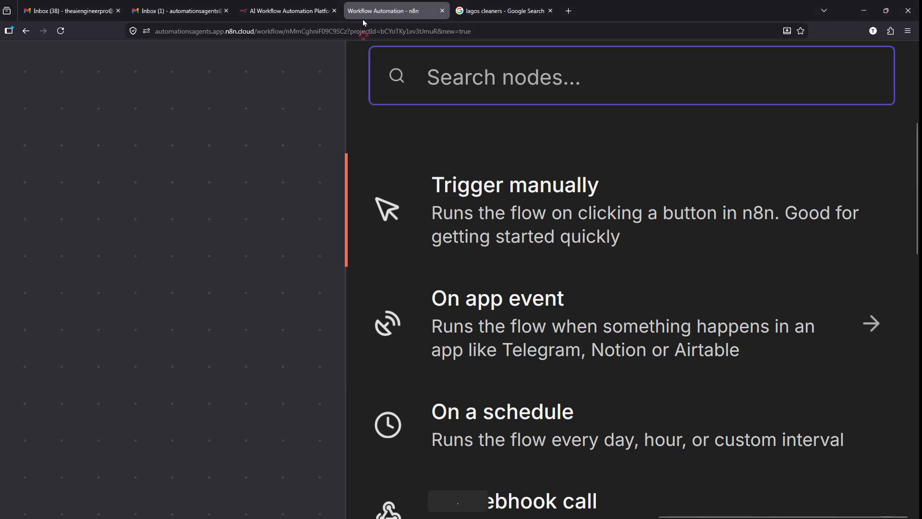
# - Glance at the lagos cleaners search results, then return to the n8n workflow
pyautogui.click(494, 5)
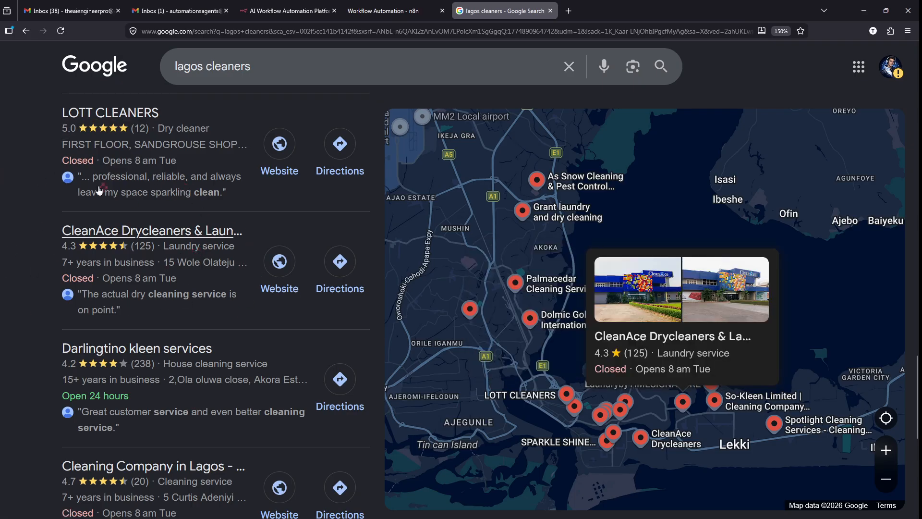
pyautogui.click(382, 5)
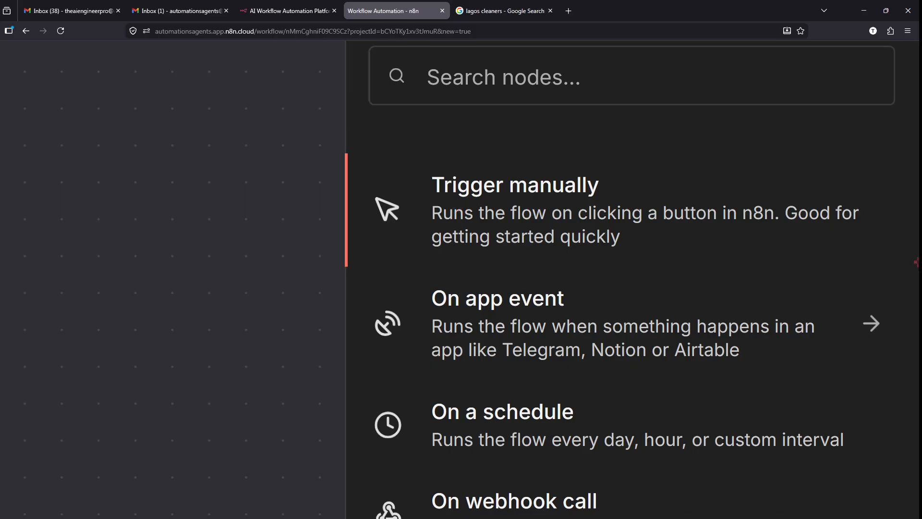
# - Add a Trigger manually node as the workflow's first step
pyautogui.click(584, 208)
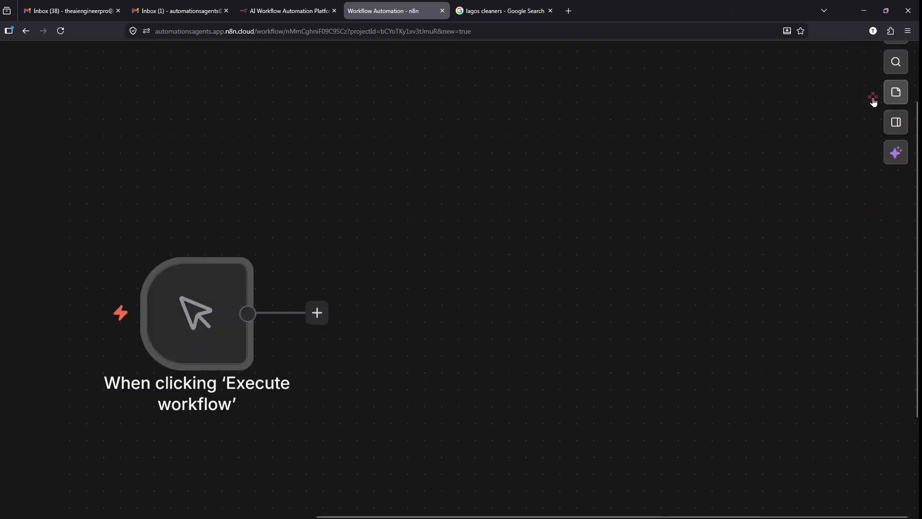
pyautogui.moveTo(387, 283)
pyautogui.hscroll(3, 387, 284)
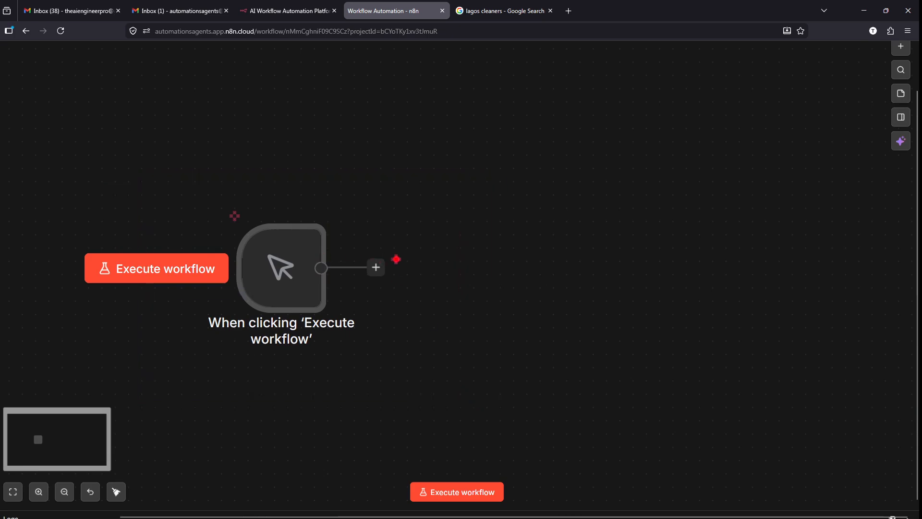
pyautogui.moveTo(487, 264); pyautogui.dragTo(374, 264)
pyautogui.moveTo(477, 202); pyautogui.dragTo(588, 316)
pyautogui.moveTo(684, 251); pyautogui.dragTo(584, 251)
pyautogui.moveTo(686, 200); pyautogui.dragTo(784, 305)
pyautogui.write('t')
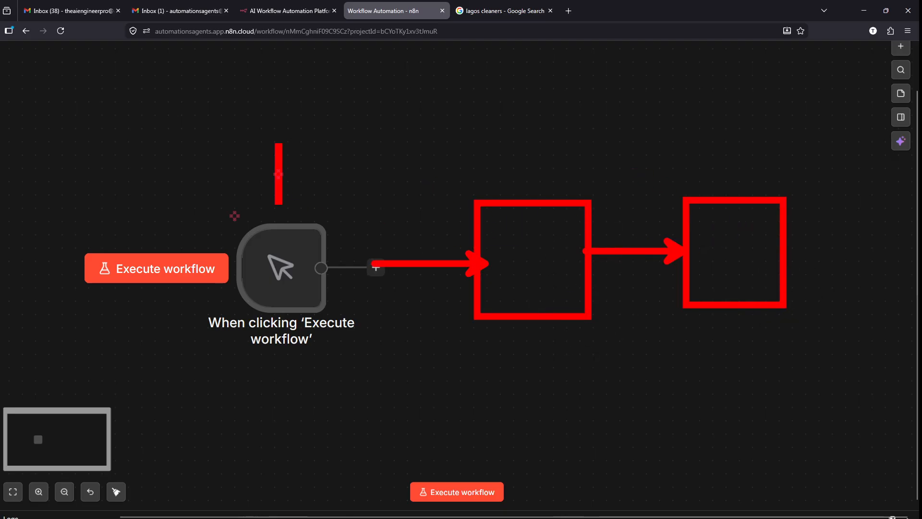
pyautogui.write('ni')
pyautogui.press('BackSpace')
pyautogui.write('o')
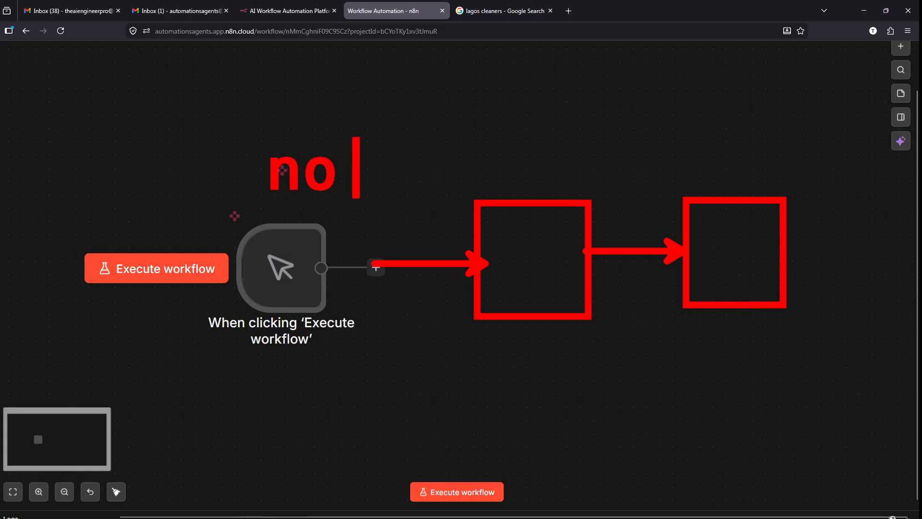
pyautogui.write('des')
pyautogui.press('Escape')
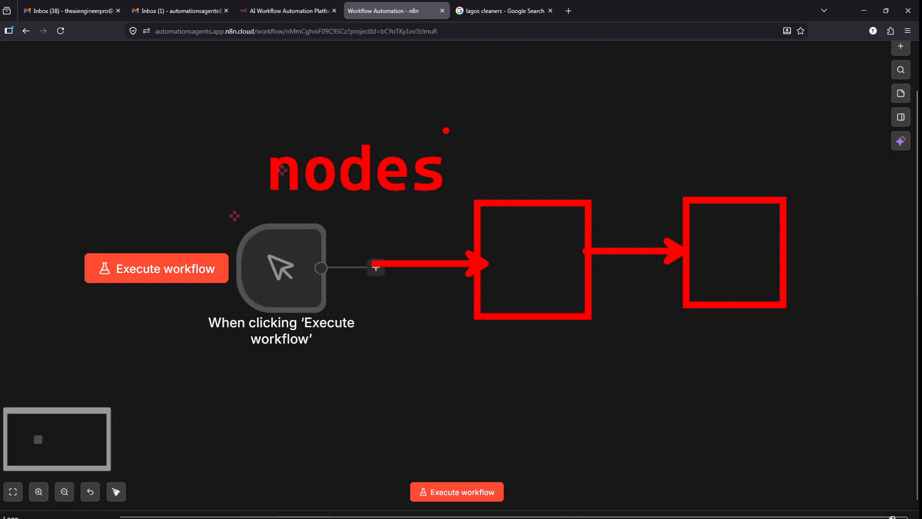
pyautogui.press('Escape')
pyautogui.moveTo(316, 203)
pyautogui.moveTo(311, 182)
pyautogui.mouseDown()
pyautogui.moveTo(301, 176)
pyautogui.moveTo(413, 356)
pyautogui.moveTo(280, 181)
pyautogui.moveTo(348, 187)
pyautogui.moveTo(257, 177)
pyautogui.mouseUp()
pyautogui.press('e')
pyautogui.press('Escape')
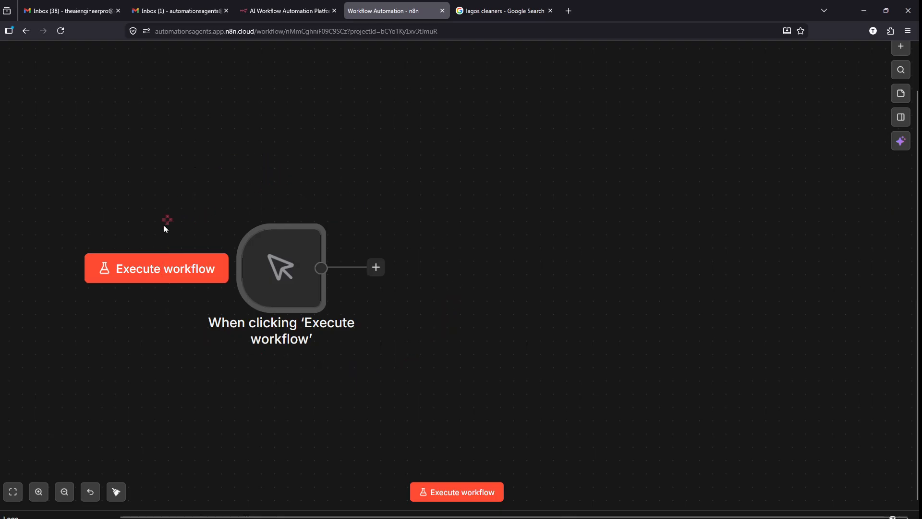
# - Execute the workflow from the manual trigger so it outputs 1 item
pyautogui.click(132, 273)
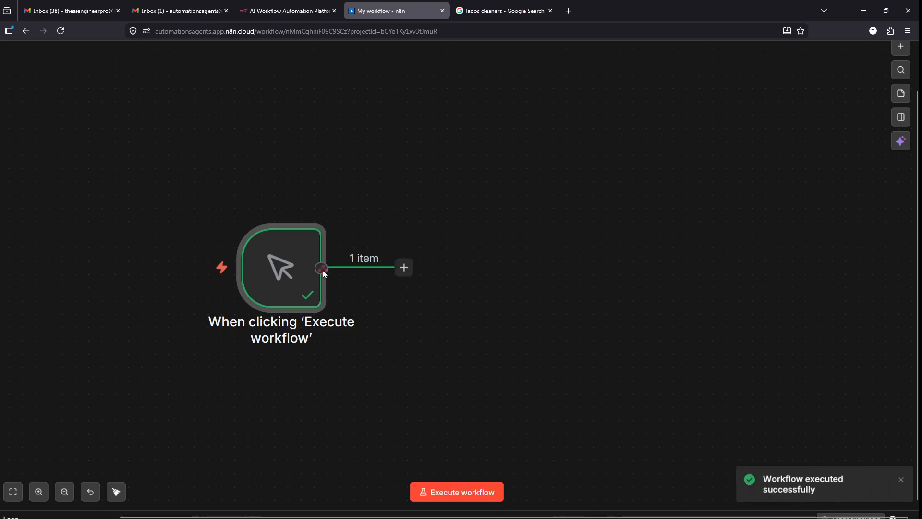
pyautogui.hotkey('ctrl', '2')
pyautogui.moveTo(313, 300); pyautogui.dragTo(459, 502)
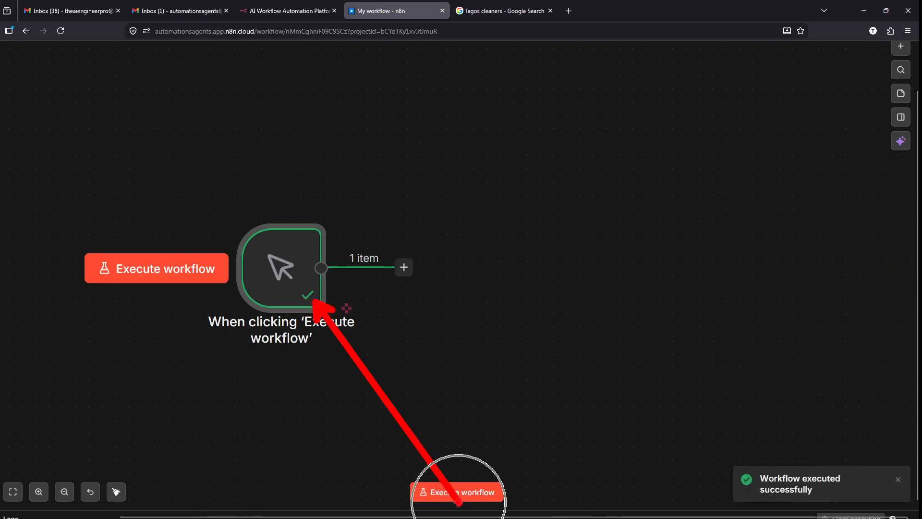
pyautogui.press('Escape')
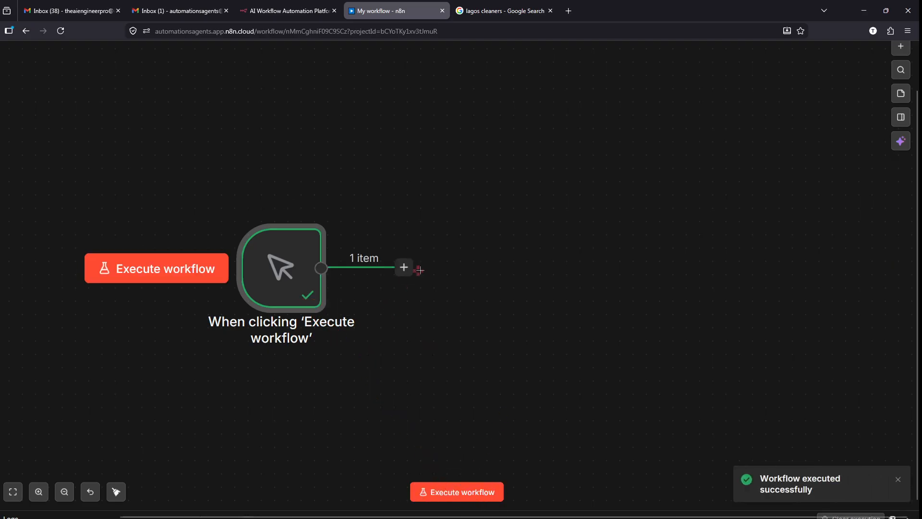
pyautogui.hscroll(2, 395, 283)
pyautogui.hscroll(1, 395, 283)
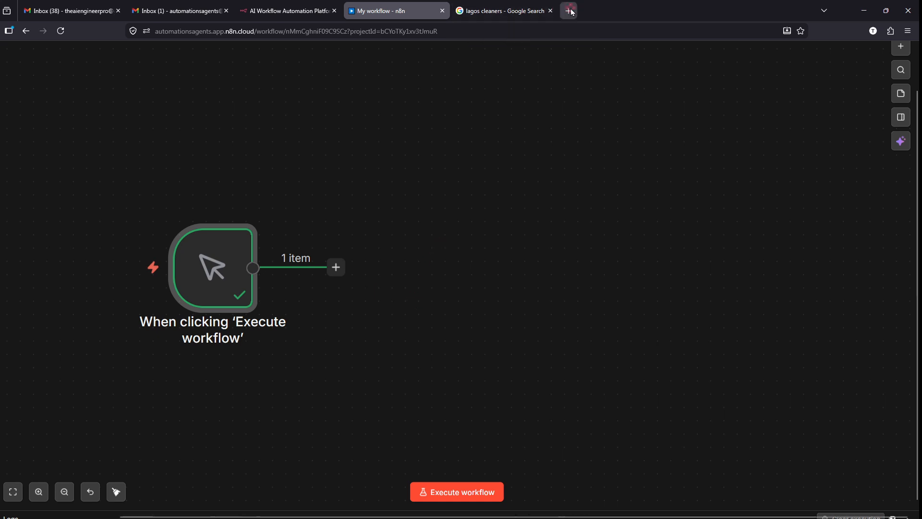
# - Go to sheets.google.com in a new tab and scroll through the recent spreadsheets
pyautogui.click(572, 12)
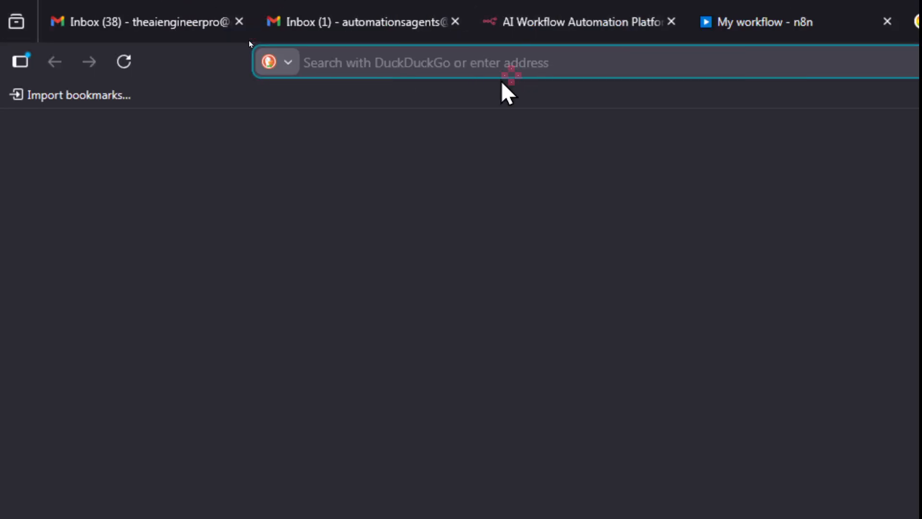
pyautogui.write('sheets.google.com/')
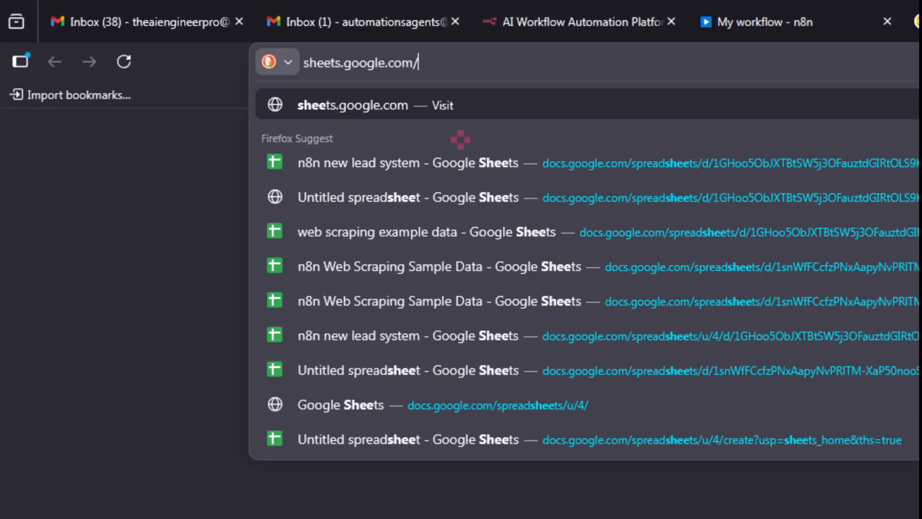
pyautogui.moveTo(288, 14)
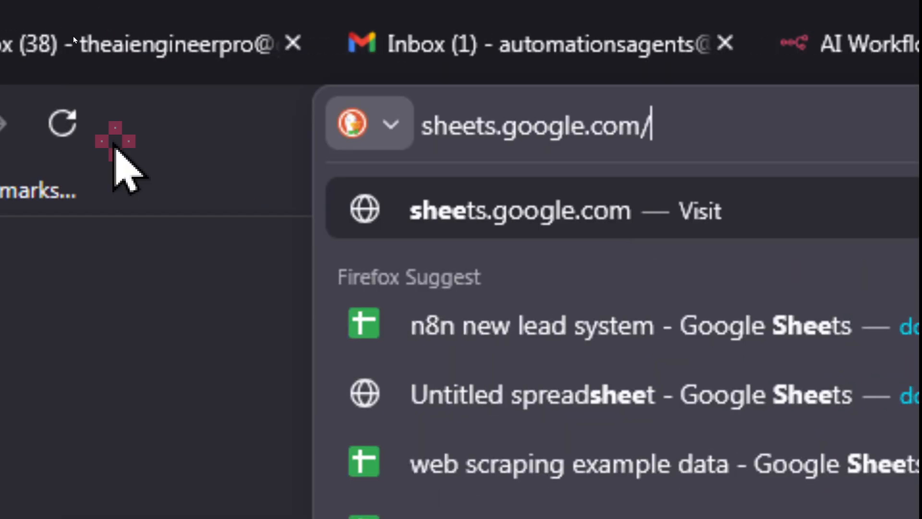
pyautogui.press('Return')
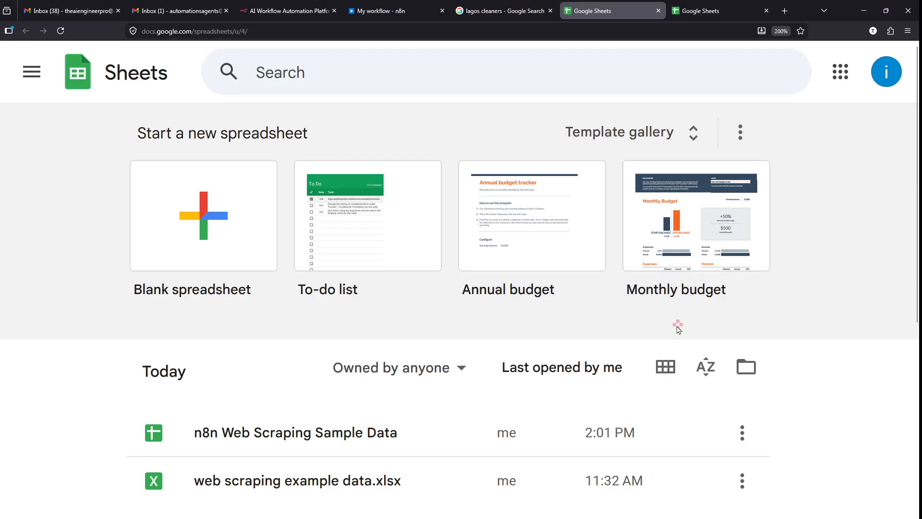
pyautogui.scroll(-2, 678, 329)
pyautogui.scroll(-3, 570, 354)
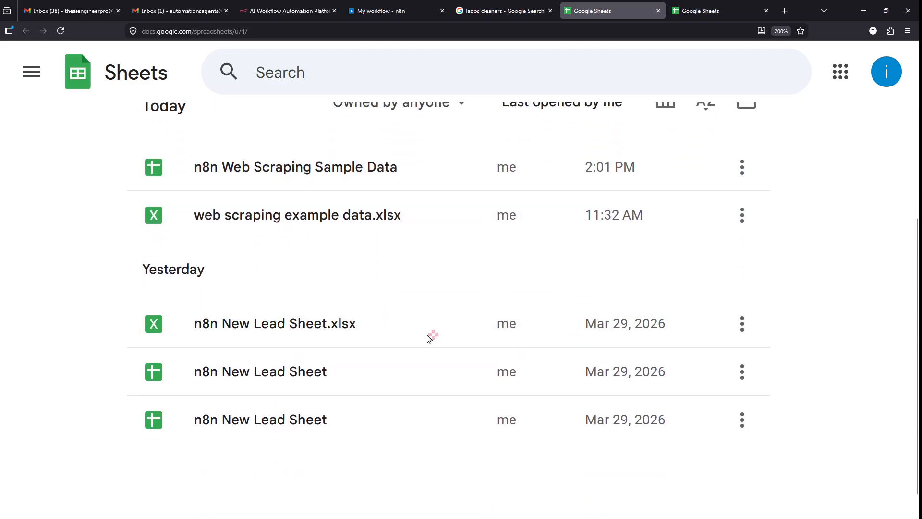
pyautogui.scroll(-1, 321, 276)
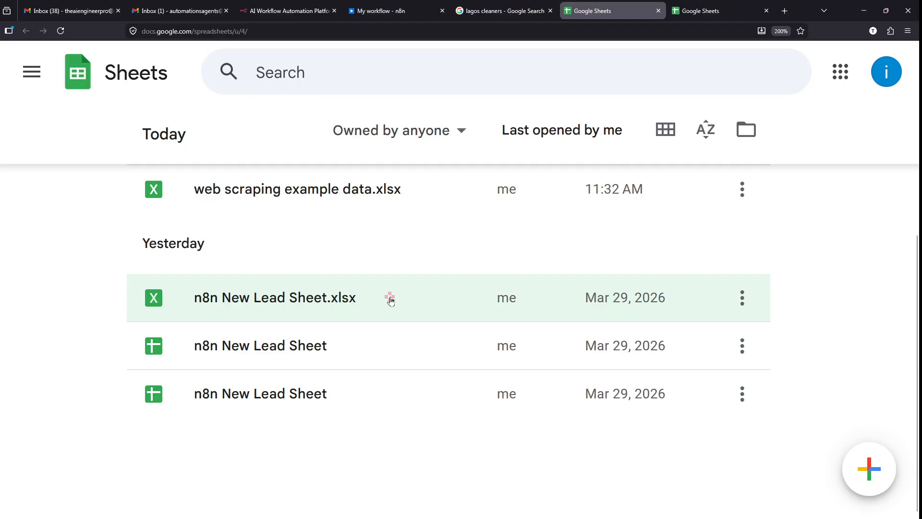
pyautogui.scroll(5, 252, 328)
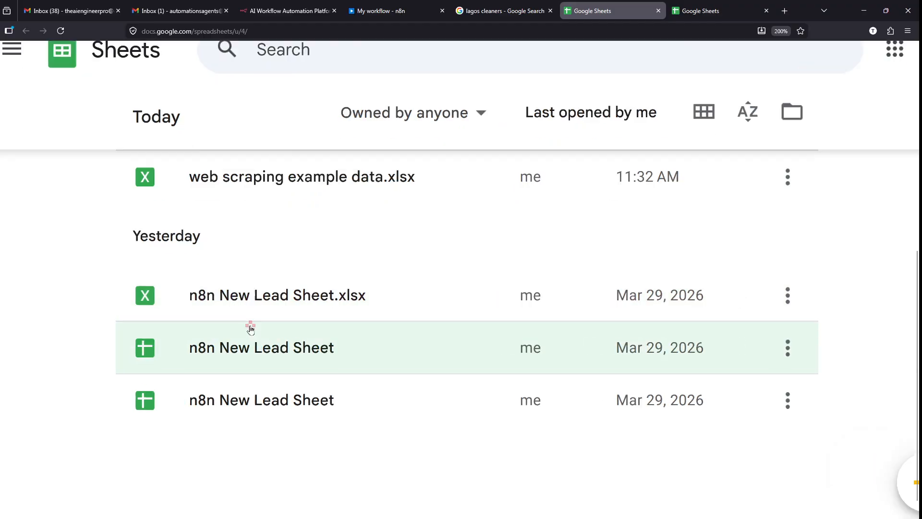
pyautogui.scroll(-4, 251, 328)
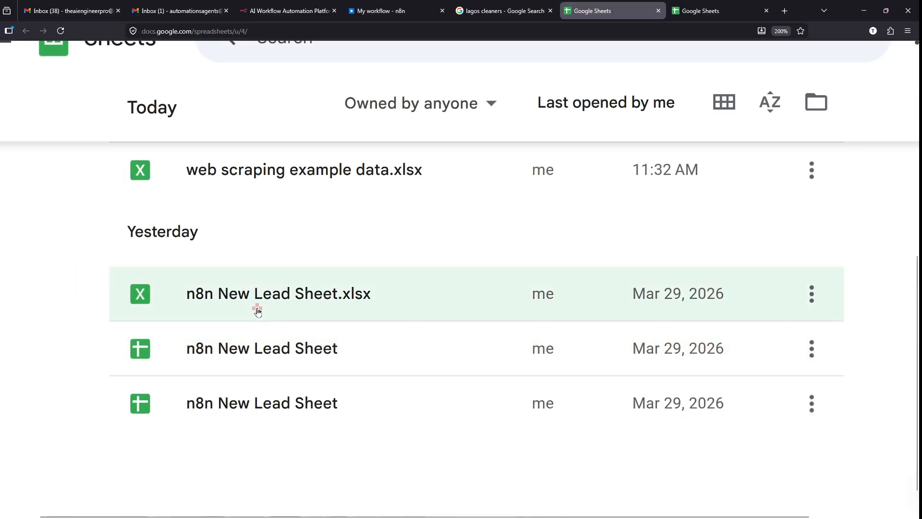
# - Open n8n New Lead Sheet.xlsx and dismiss the Office editing welcome message
pyautogui.click(257, 312)
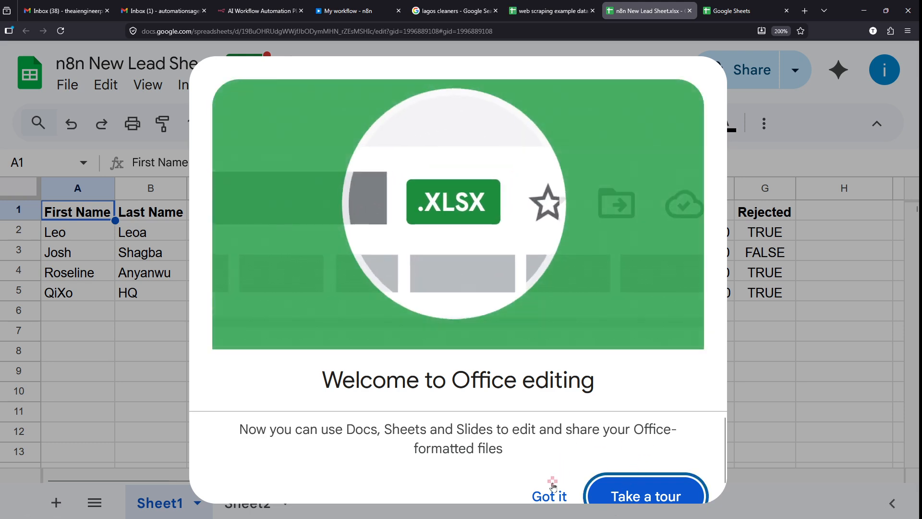
pyautogui.click(523, 466)
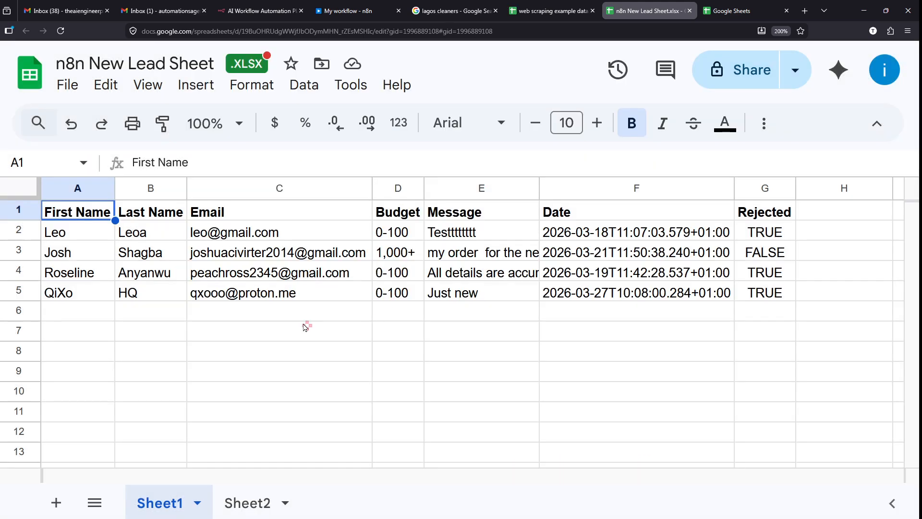
pyautogui.scroll(5, 47, 55)
pyautogui.scroll(-5, 47, 56)
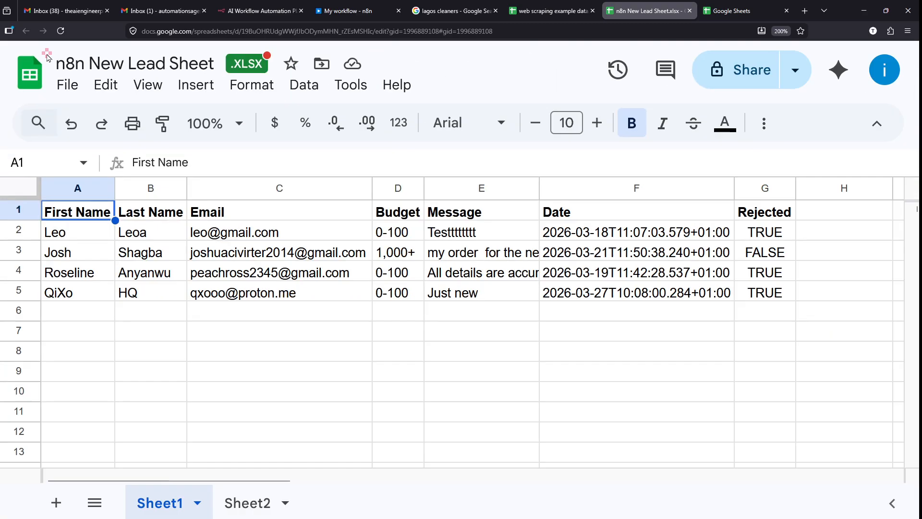
pyautogui.scroll(5, 377, 226)
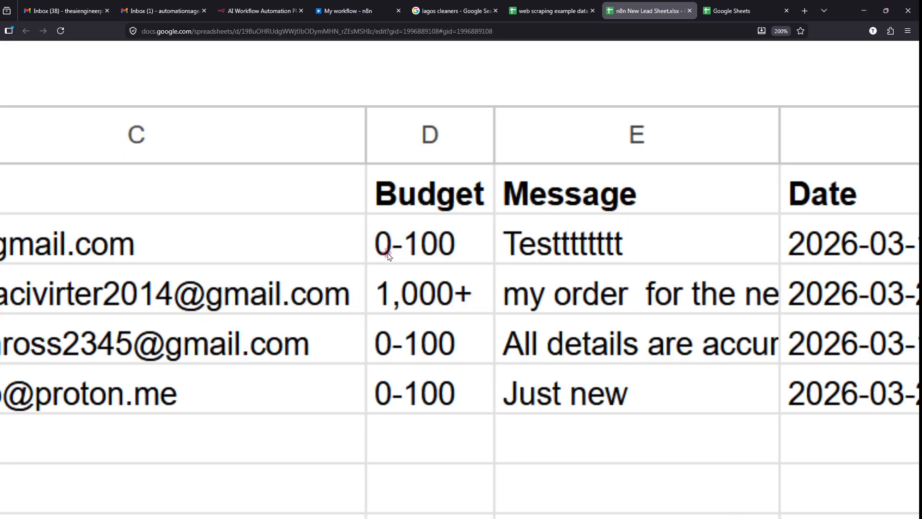
# - Switch between the n8n New Lead Sheet and web scraping example data spreadsheets, ending on web scraping
pyautogui.click(558, 10)
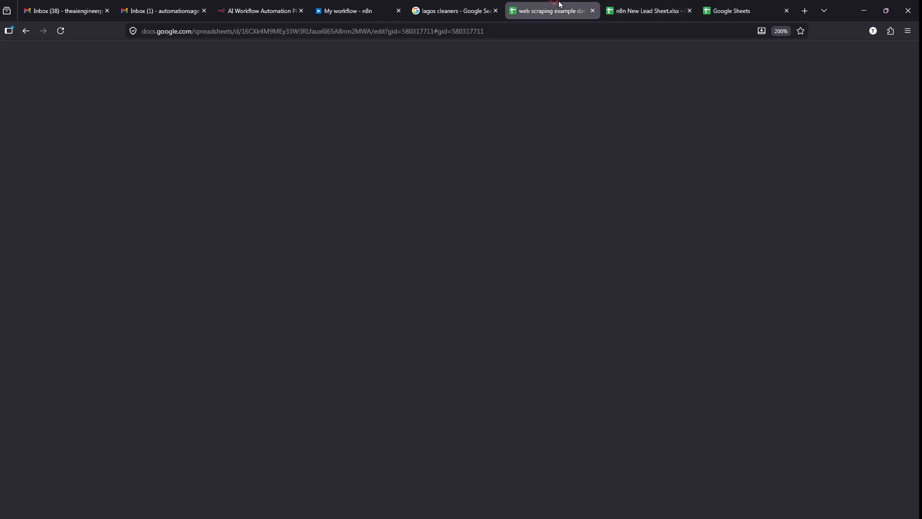
pyautogui.click(636, 6)
pyautogui.click(572, 6)
pyautogui.scroll(5, 408, 249)
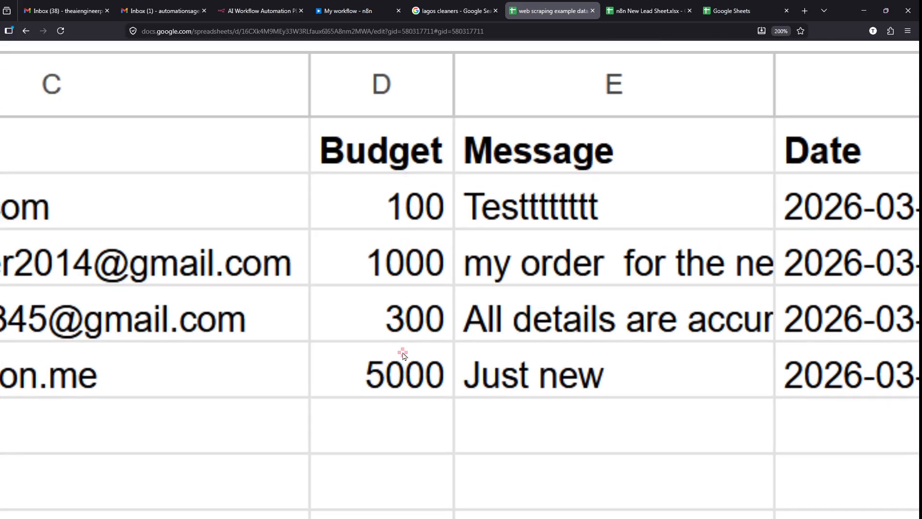
pyautogui.scroll(-5, 378, 195)
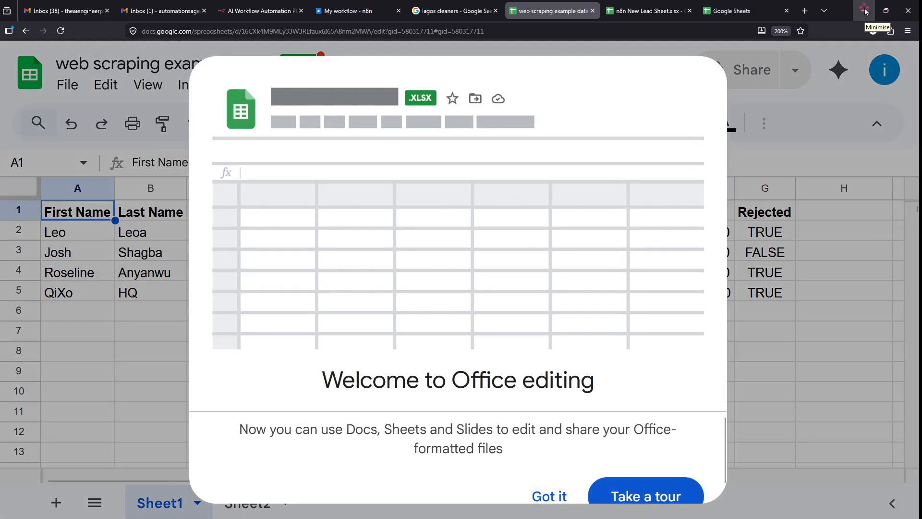
# - Select empty cells C9 and E9 below the data, then close the web scraping spreadsheet
pyautogui.click(864, 10)
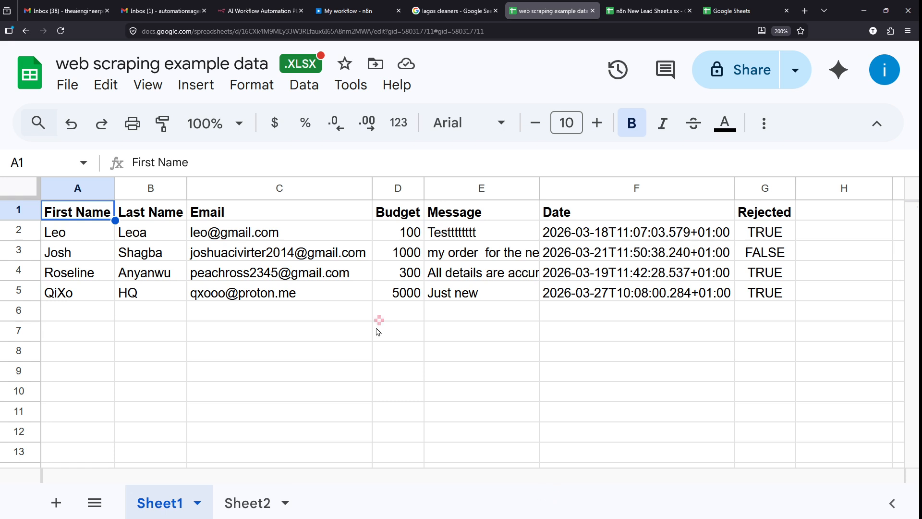
pyautogui.click(368, 336)
pyautogui.click(300, 380)
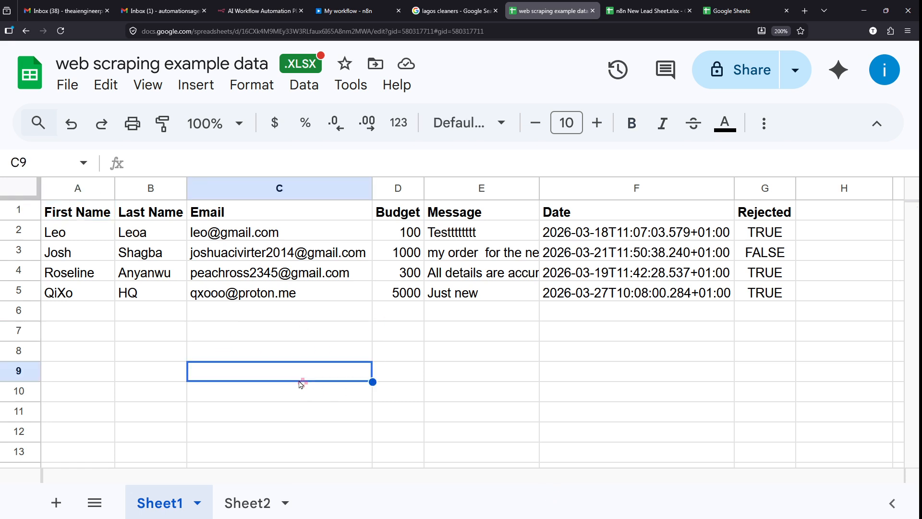
pyautogui.click(454, 382)
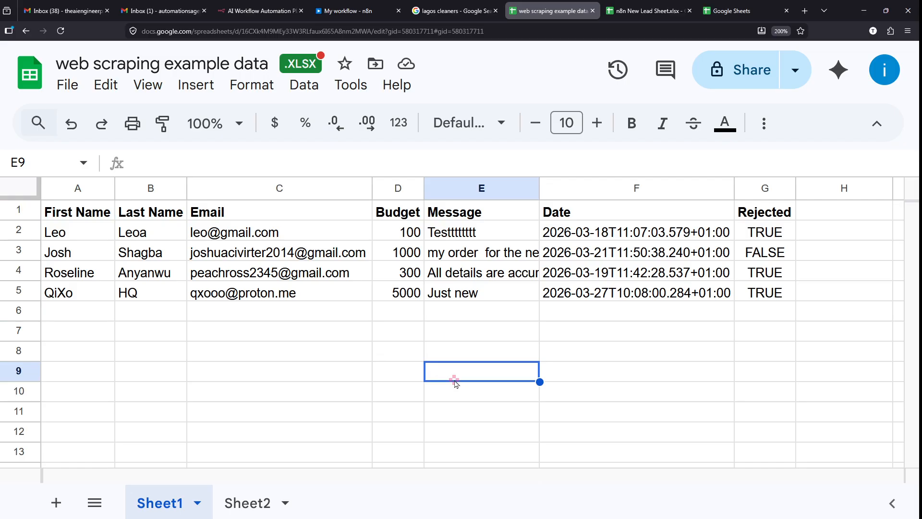
pyautogui.click(347, 379)
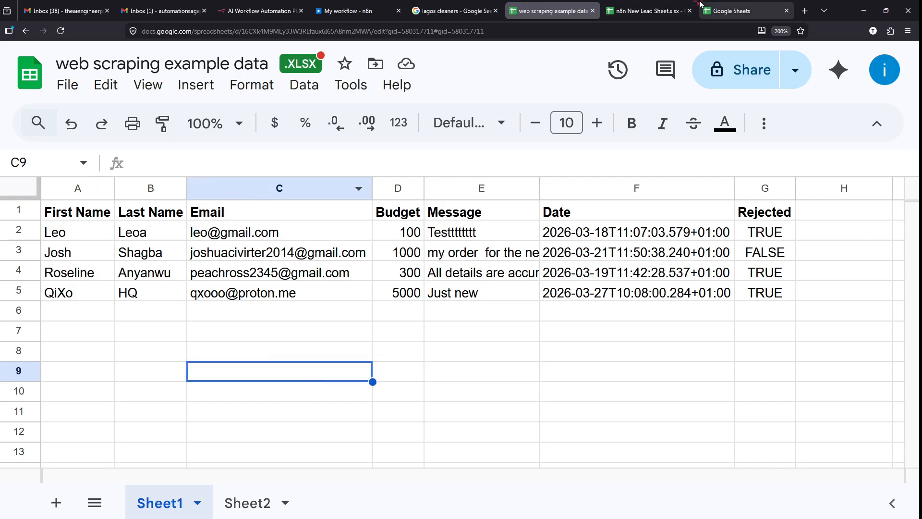
pyautogui.hotkey('ctrl', 'w')
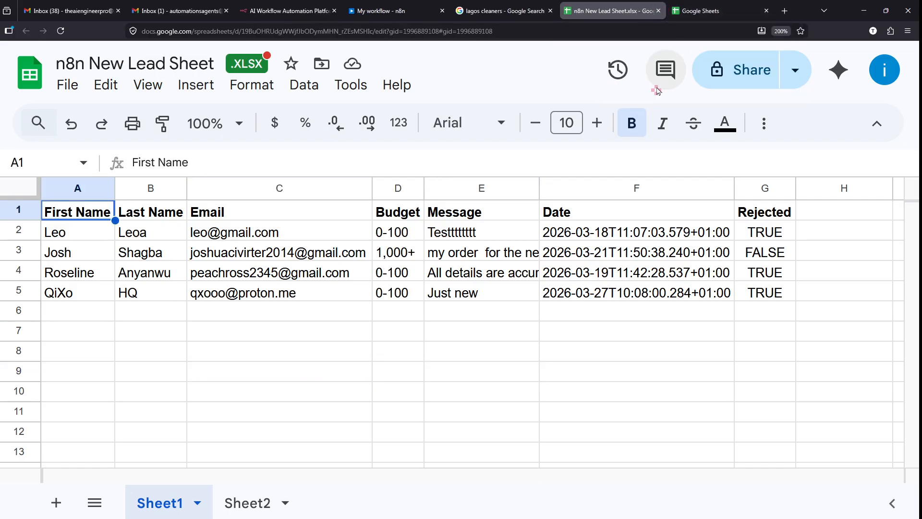
# - Close the n8n New Lead Sheet tab and create a blank spreadsheet from Sheets home
pyautogui.hotkey('ctrl', 'w')
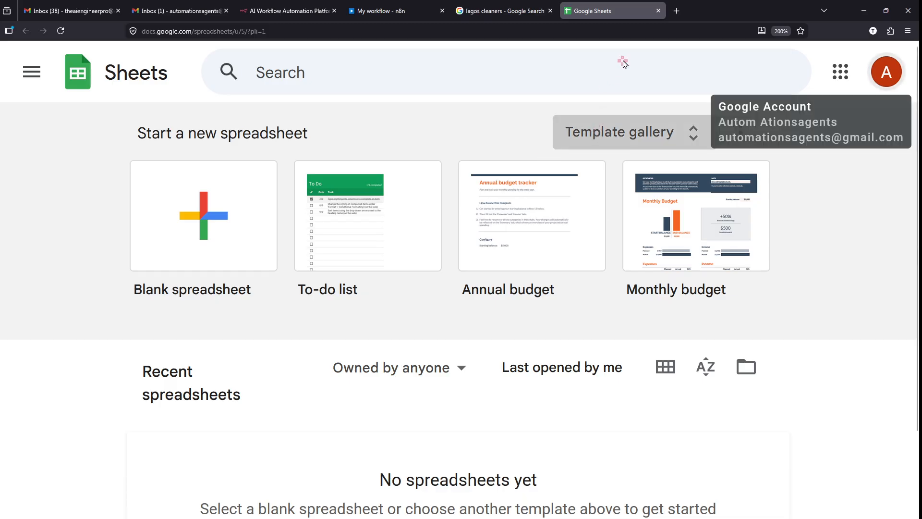
pyautogui.scroll(-2, 447, 340)
pyautogui.scroll(2, 446, 340)
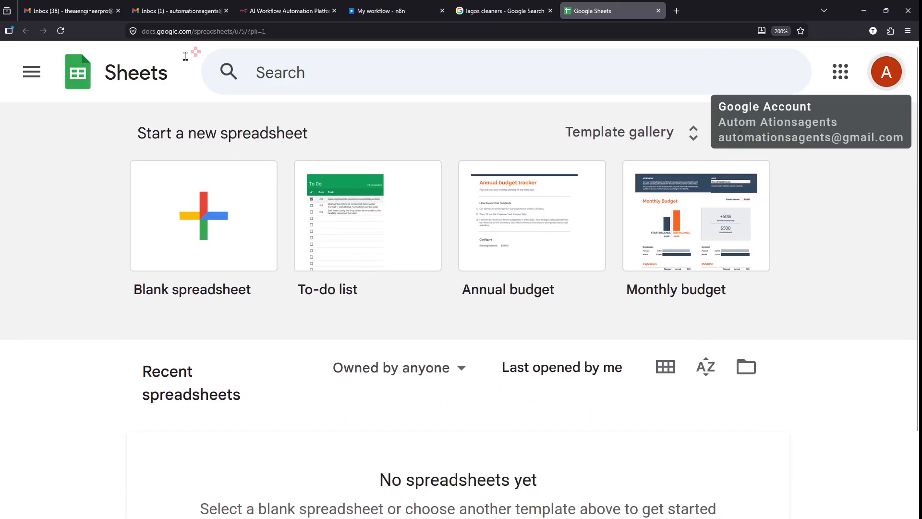
pyautogui.click(187, 206)
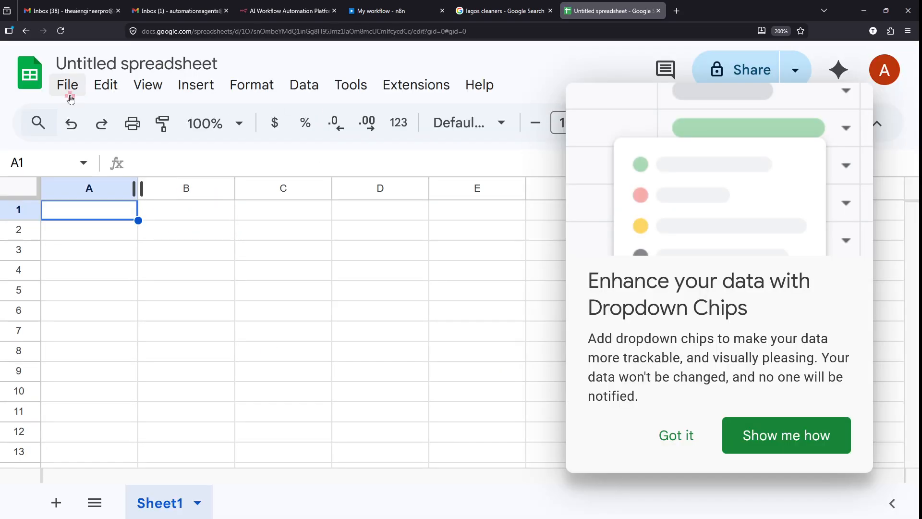
pyautogui.scroll(5, 48, 78)
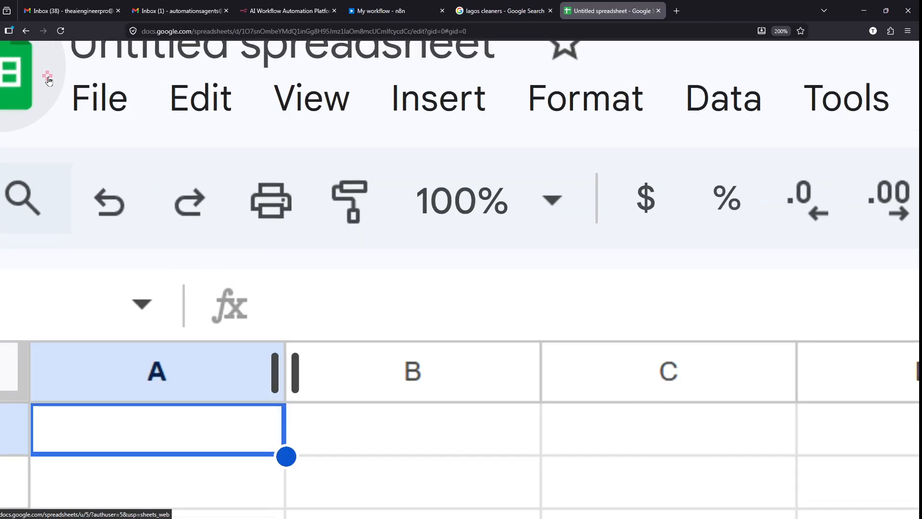
# - Start a File > Import upload and bring up the computer's file browser
pyautogui.click(100, 98)
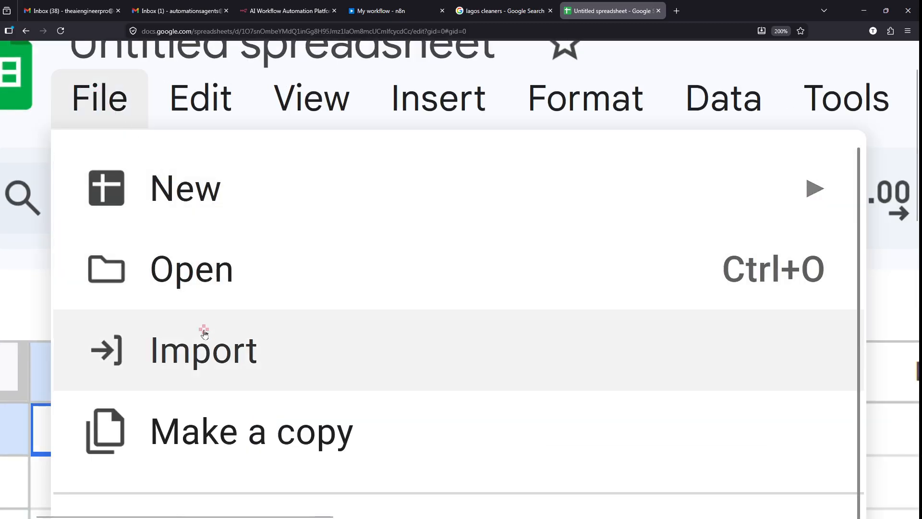
pyautogui.click(206, 349)
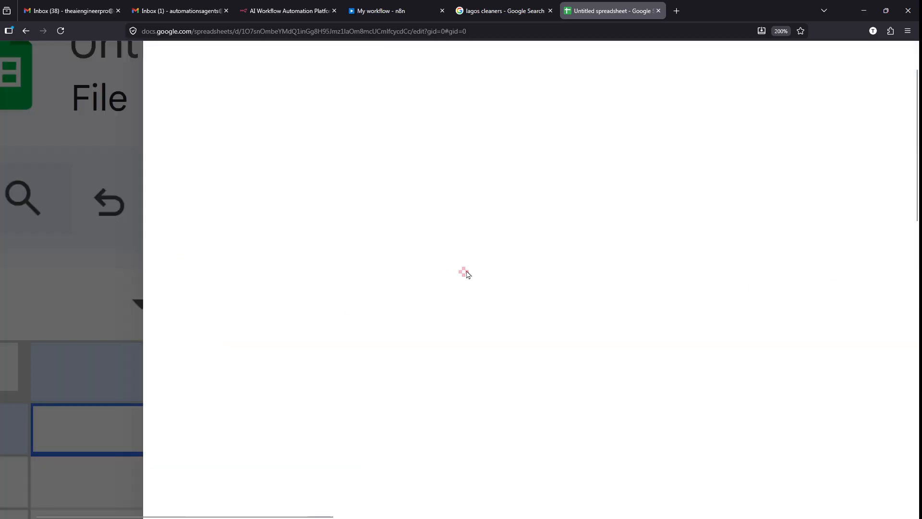
pyautogui.scroll(-3, 467, 272)
pyautogui.scroll(-3, 419, 260)
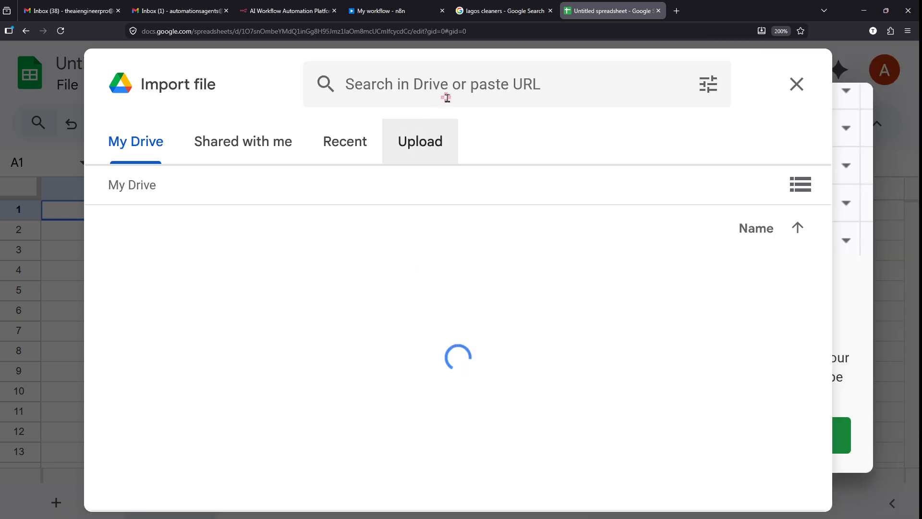
pyautogui.hotkey('ctrl', '2')
pyautogui.moveTo(434, 117)
pyautogui.mouseDown()
pyautogui.moveTo(383, 137)
pyautogui.moveTo(450, 124)
pyautogui.mouseUp()
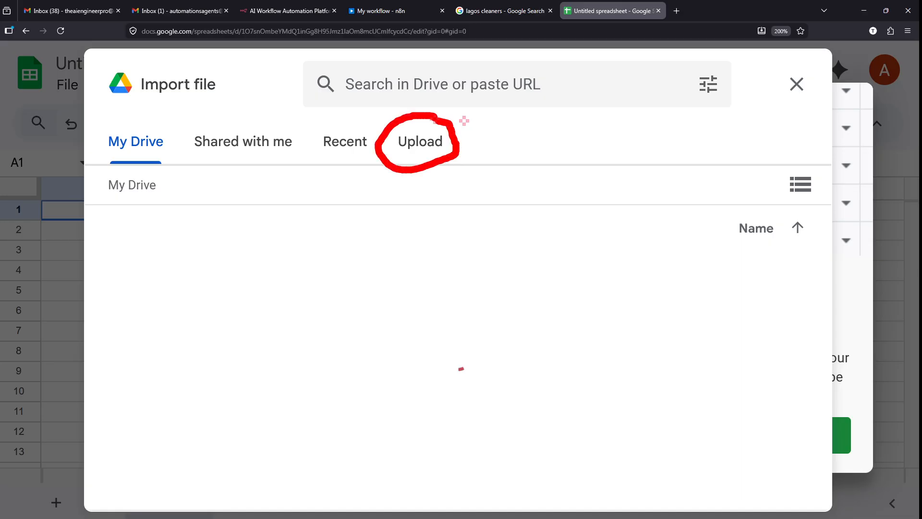
pyautogui.press('Escape')
pyautogui.click(432, 139)
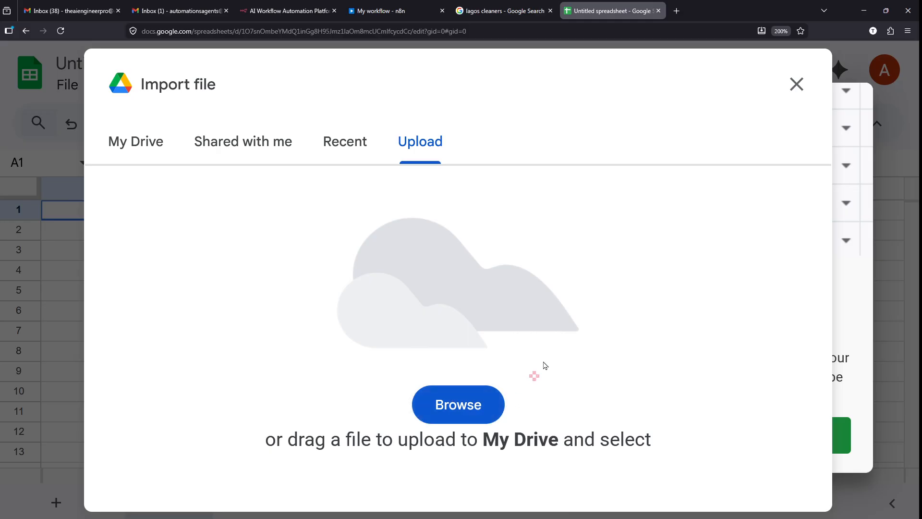
pyautogui.moveTo(503, 329)
pyautogui.mouseDown()
pyautogui.moveTo(442, 478)
pyautogui.moveTo(547, 361)
pyautogui.mouseUp()
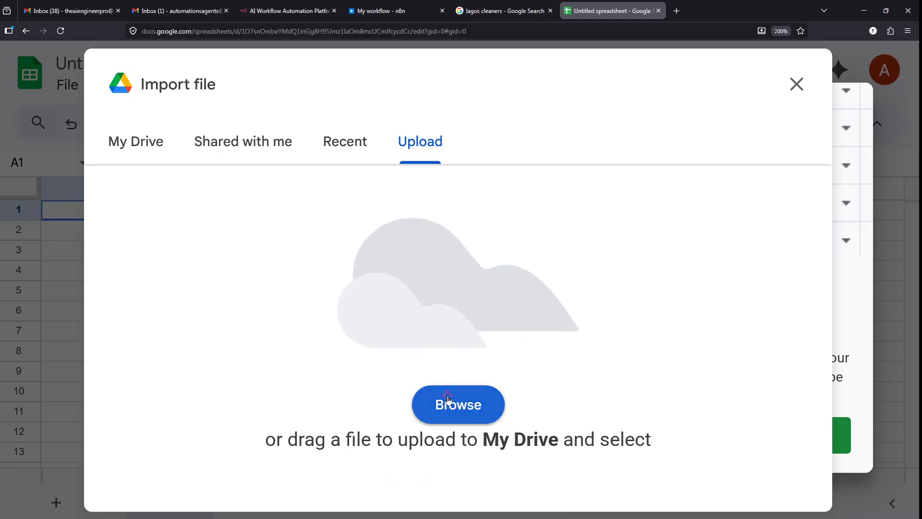
pyautogui.click(335, 397)
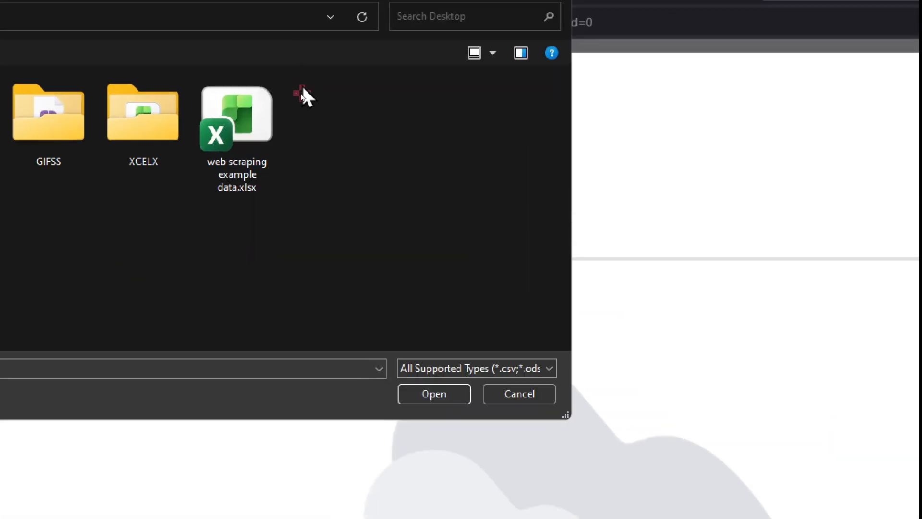
# - Upload web scraping example data.xlsx and import it, replacing the spreadsheet
pyautogui.click(270, 113)
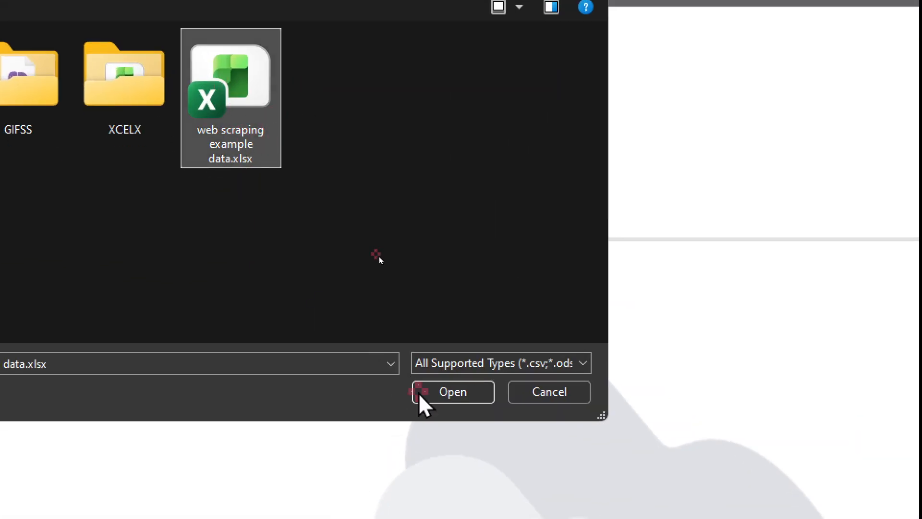
pyautogui.click(469, 391)
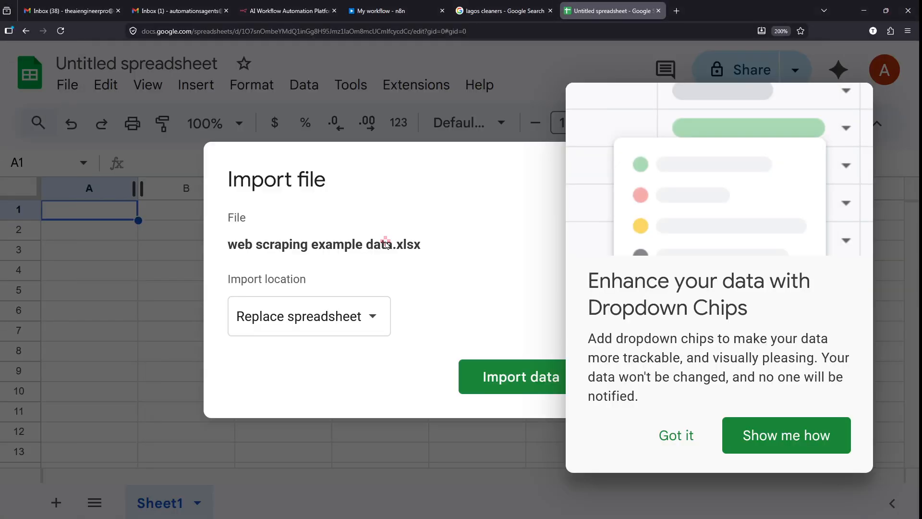
pyautogui.click(677, 436)
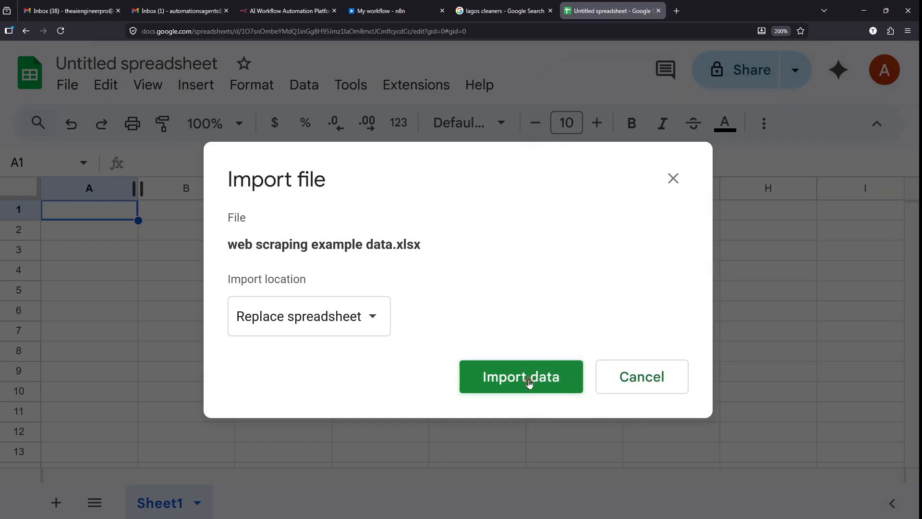
pyautogui.scroll(3, 529, 383)
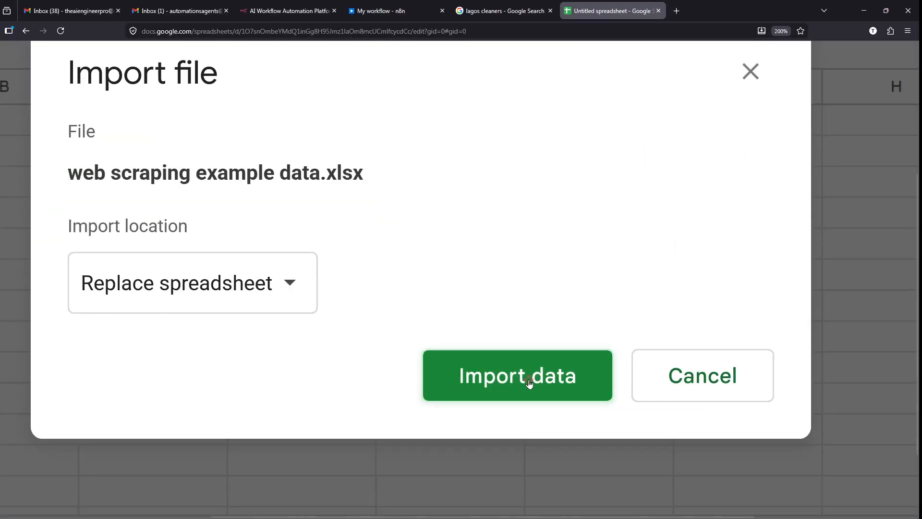
pyautogui.click(528, 383)
pyautogui.scroll(-3, 529, 383)
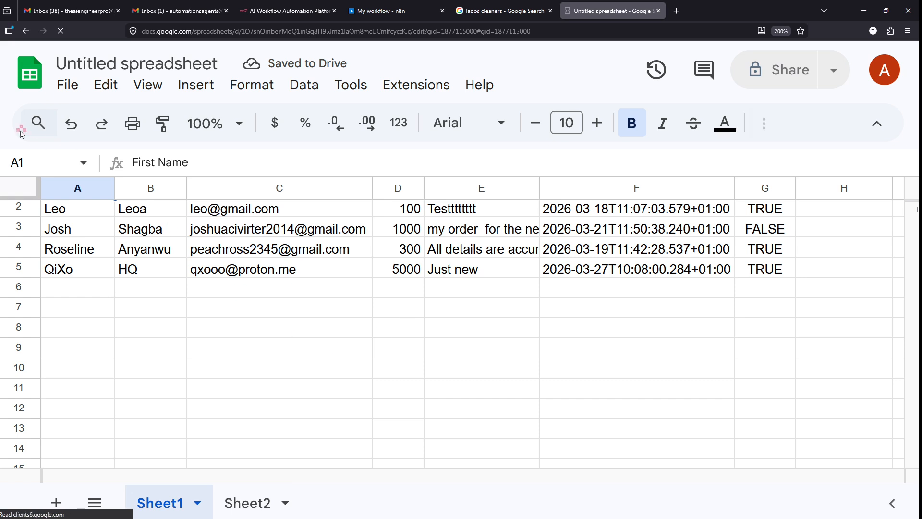
# - Rename the spreadsheet to 'n8n Web Scraping Sample Data'
pyautogui.scroll(3, 54, 62)
pyautogui.scroll(2, 53, 62)
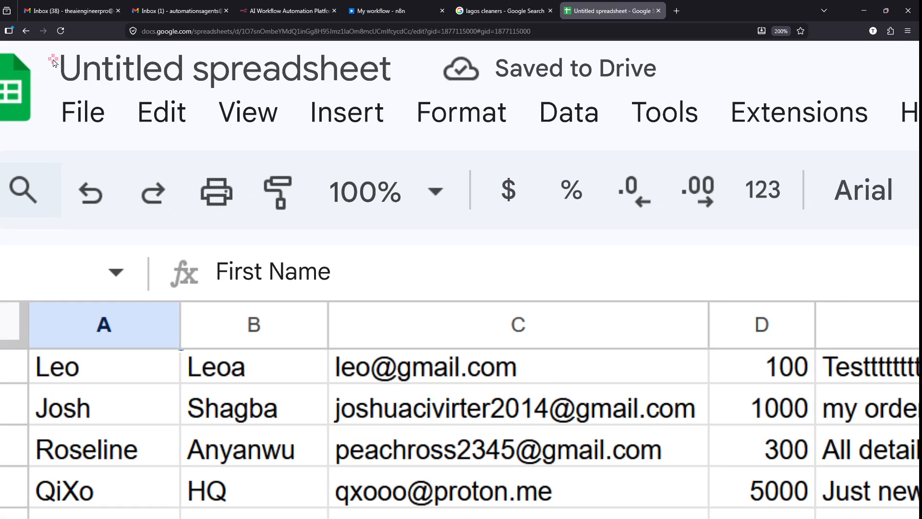
pyautogui.hscroll(-1, 53, 63)
pyautogui.scroll(3, 54, 63)
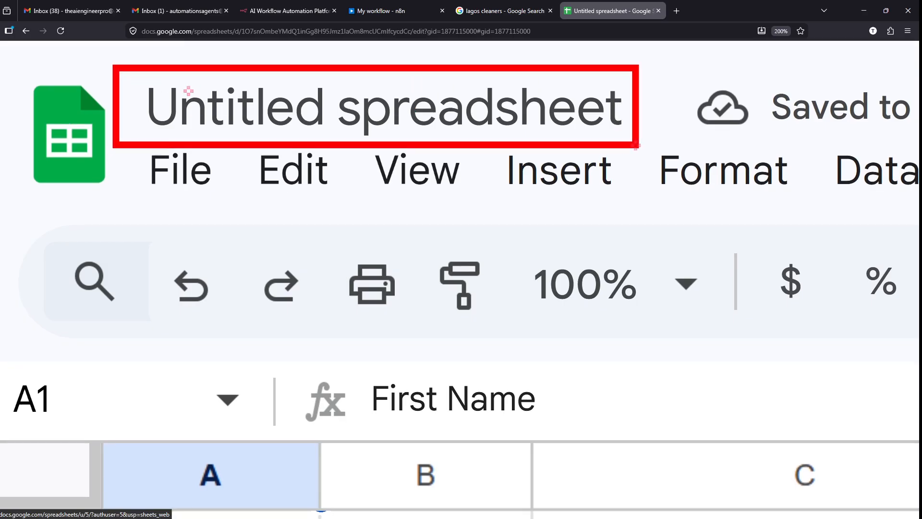
pyautogui.click(410, 103)
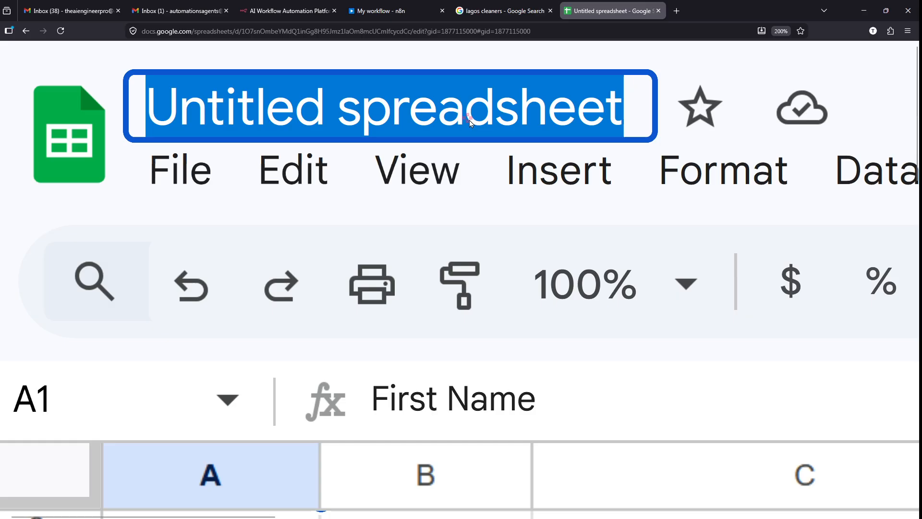
pyautogui.write('n8n ')
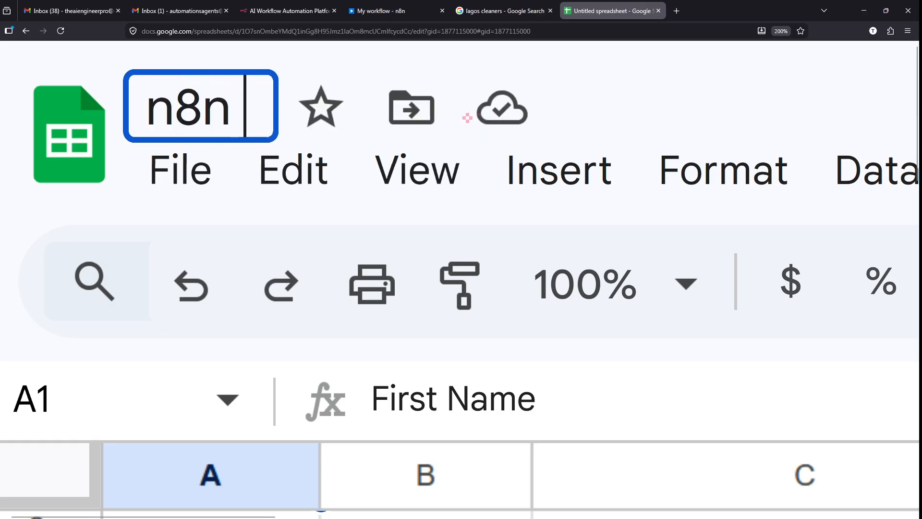
pyautogui.write('New I')
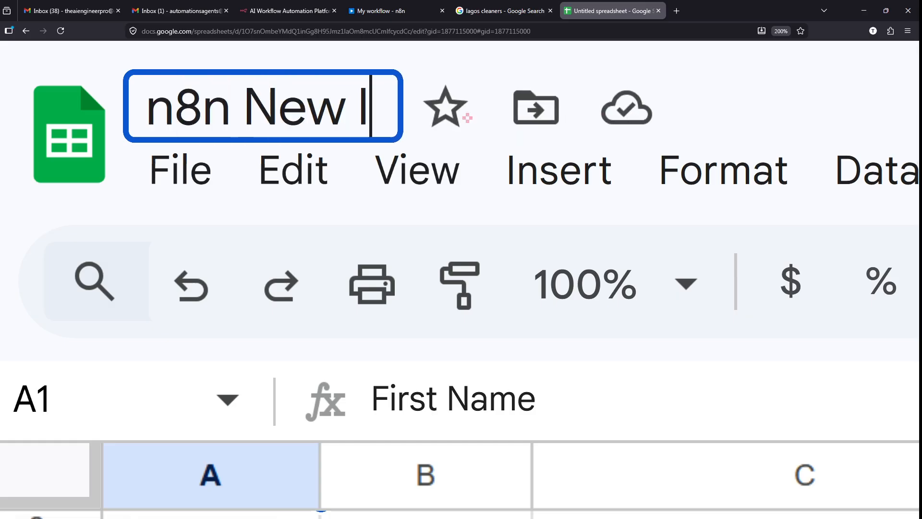
pyautogui.press('BackSpace')
pyautogui.write('Lead S')
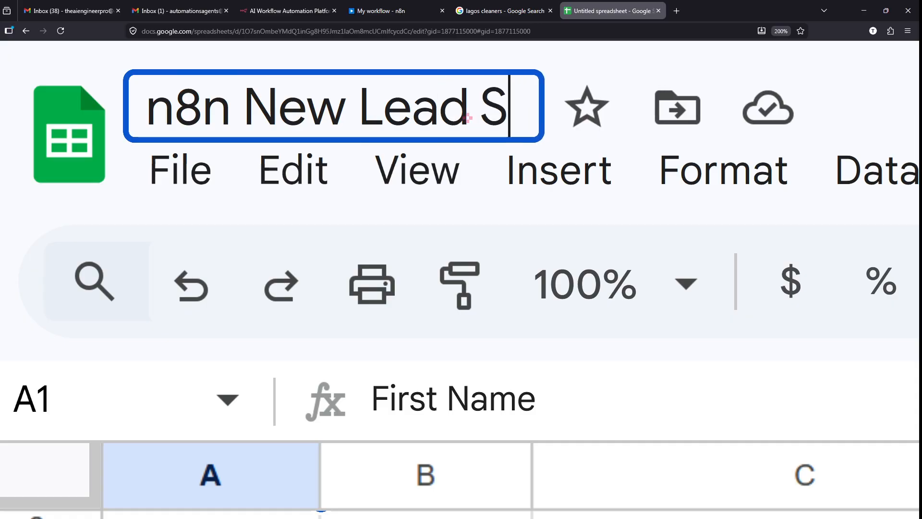
pyautogui.write('ample Data')
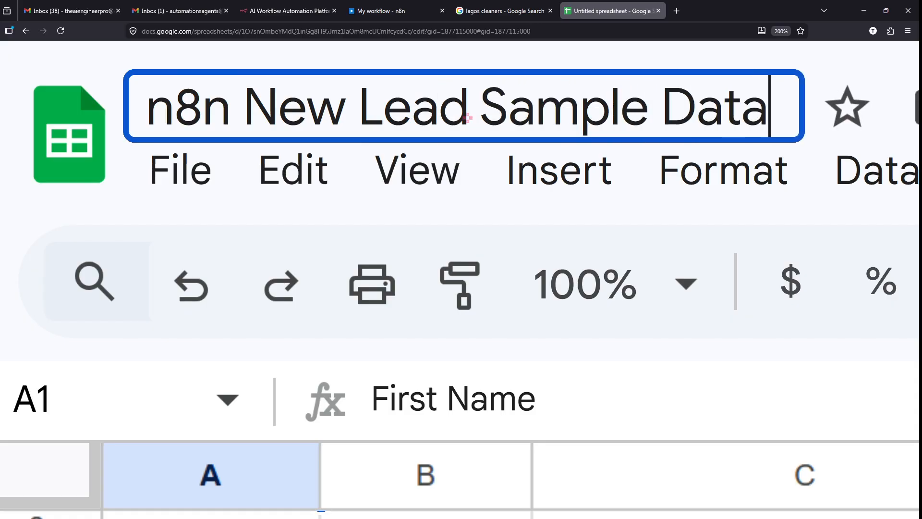
pyautogui.hotkey('ctrl', 'Left')
pyautogui.hotkey('ctrl', 'Left')
pyautogui.hotkey('ctrl', 'Left')
pyautogui.hotkey('ctrl', 'Right')
pyautogui.hotkey('ctrl', 'BackSpace')
pyautogui.hotkey('ctrl', 'BackSpace')
pyautogui.write('Web ')
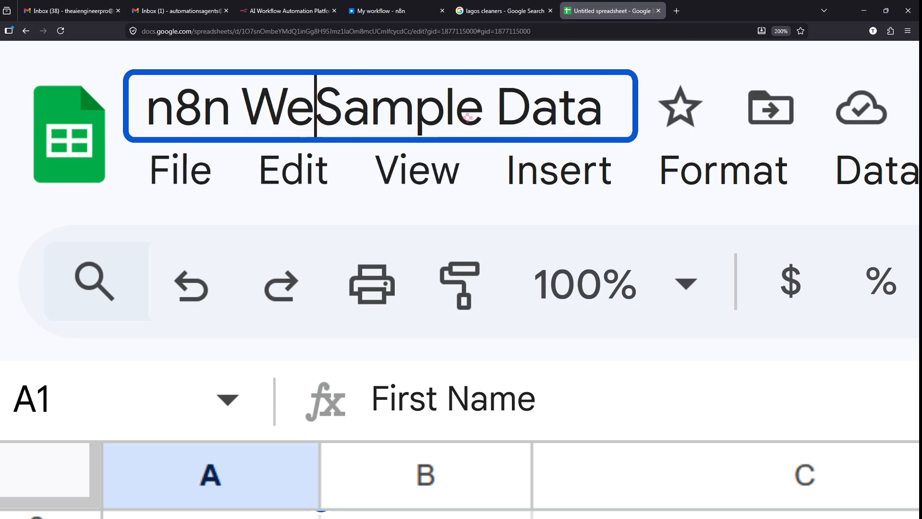
pyautogui.write('Scrap')
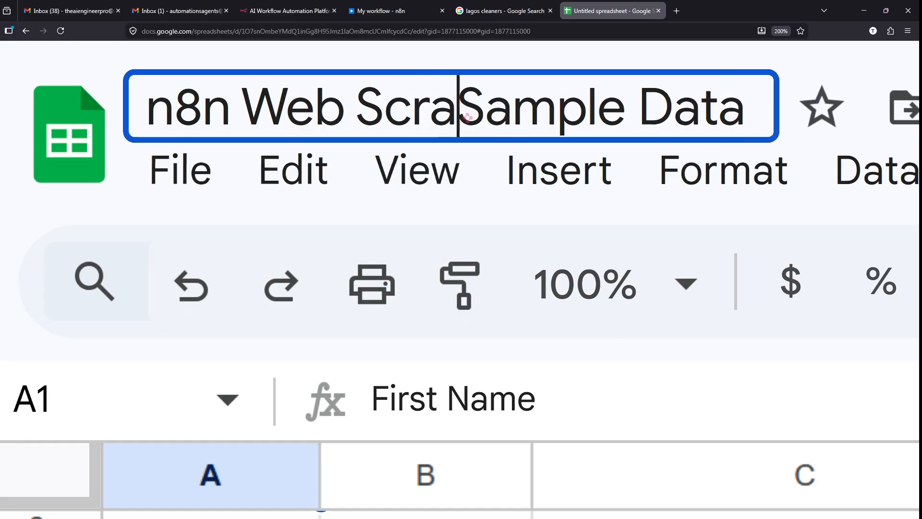
pyautogui.write('ing')
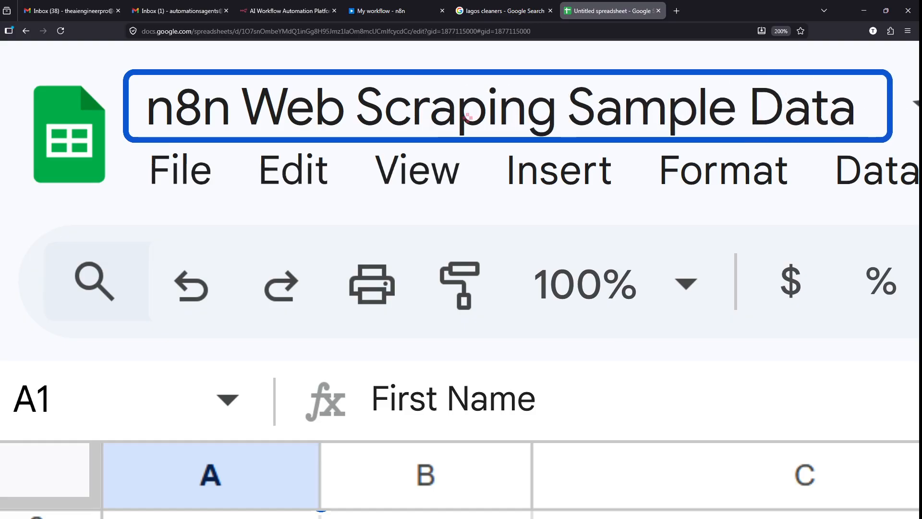
pyautogui.press('Return')
# - Highlight the Budget values 100 and 1000, select cell C5, then switch to the n8n.io tab
pyautogui.scroll(-5, 467, 118)
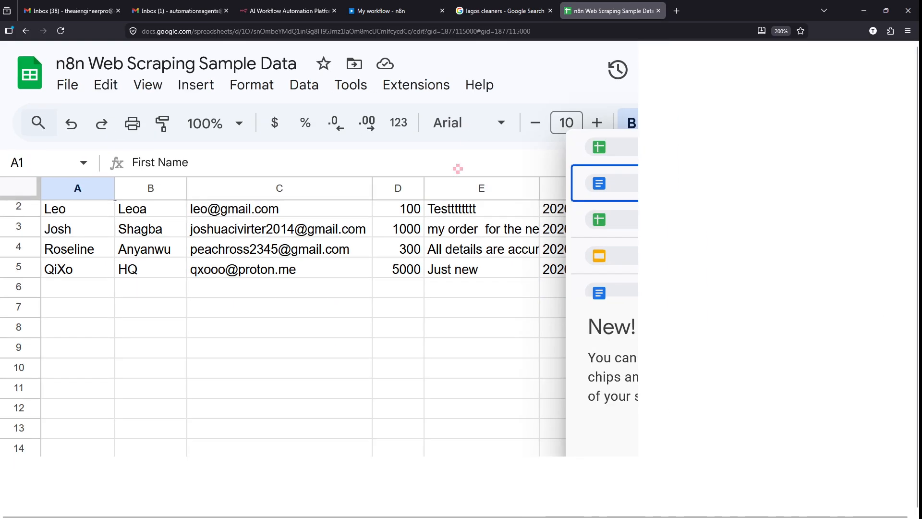
pyautogui.click(414, 349)
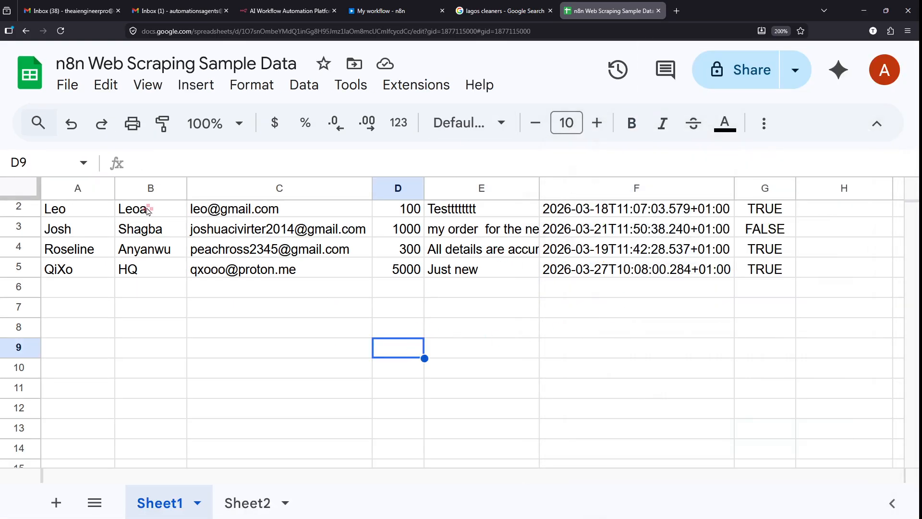
pyautogui.scroll(1, 70, 214)
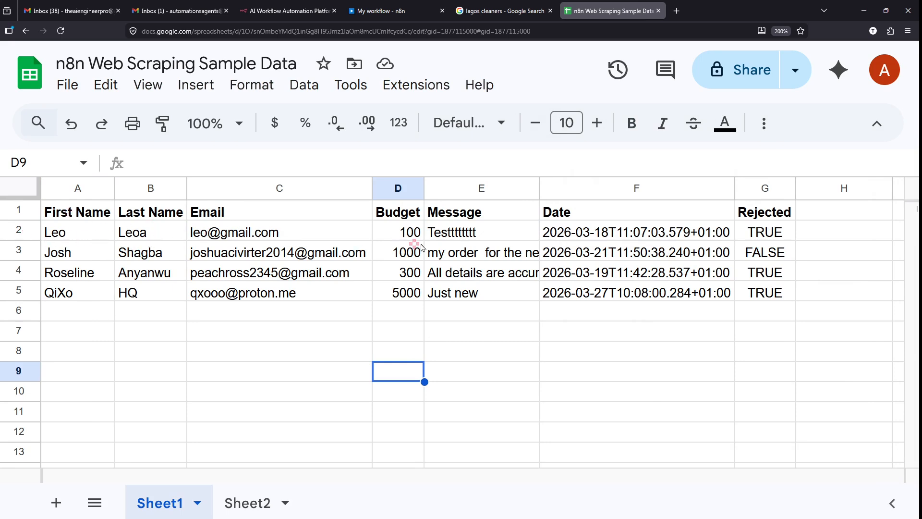
pyautogui.scroll(5, 421, 248)
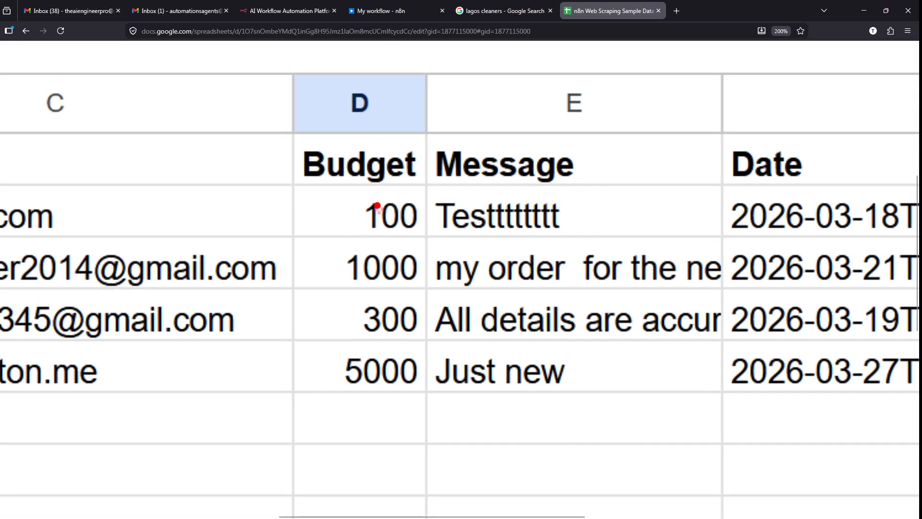
pyautogui.moveTo(335, 191)
pyautogui.mouseDown()
pyautogui.moveTo(419, 309)
pyautogui.moveTo(428, 390)
pyautogui.mouseUp()
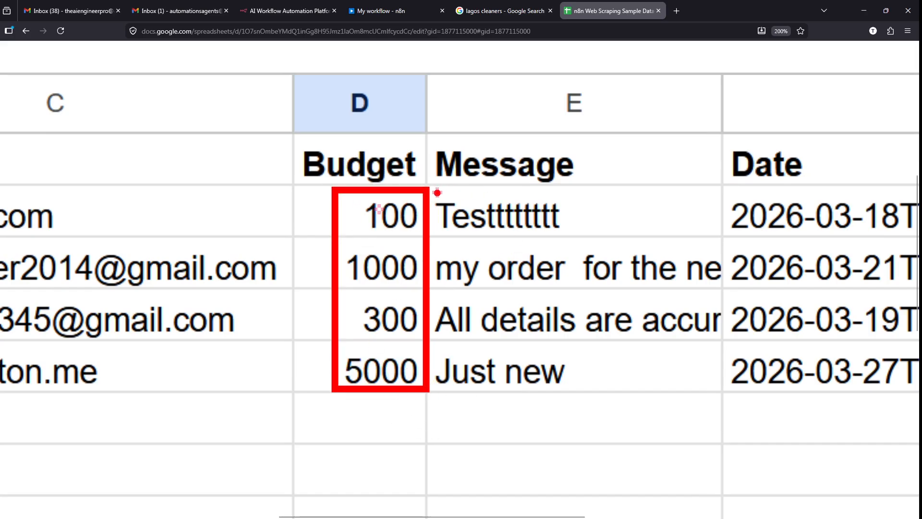
pyautogui.moveTo(437, 193)
pyautogui.mouseDown()
pyautogui.moveTo(515, 340)
pyautogui.moveTo(574, 402)
pyautogui.moveTo(582, 397)
pyautogui.mouseUp()
pyautogui.press('Escape')
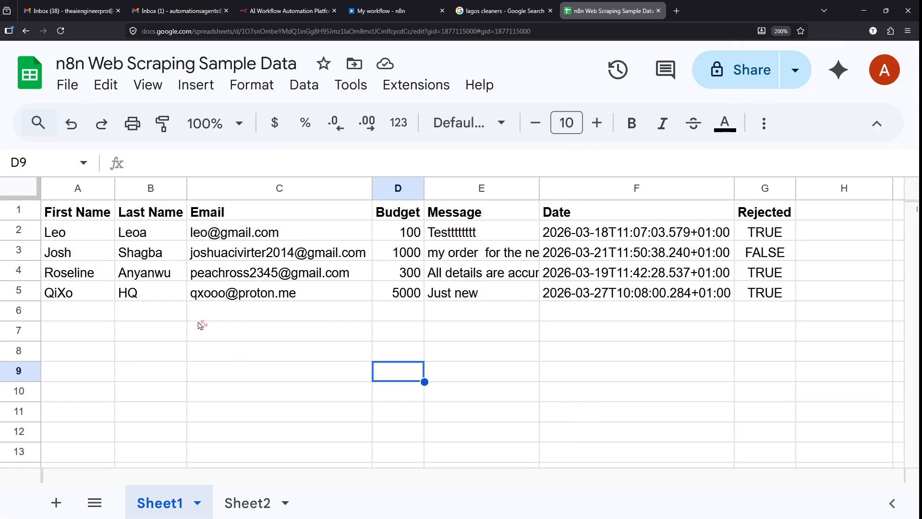
pyautogui.click(362, 295)
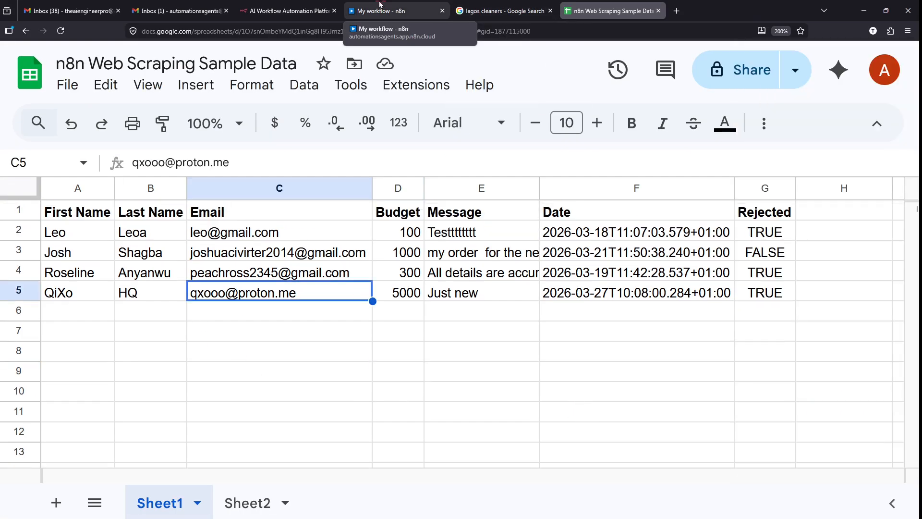
pyautogui.click(268, 5)
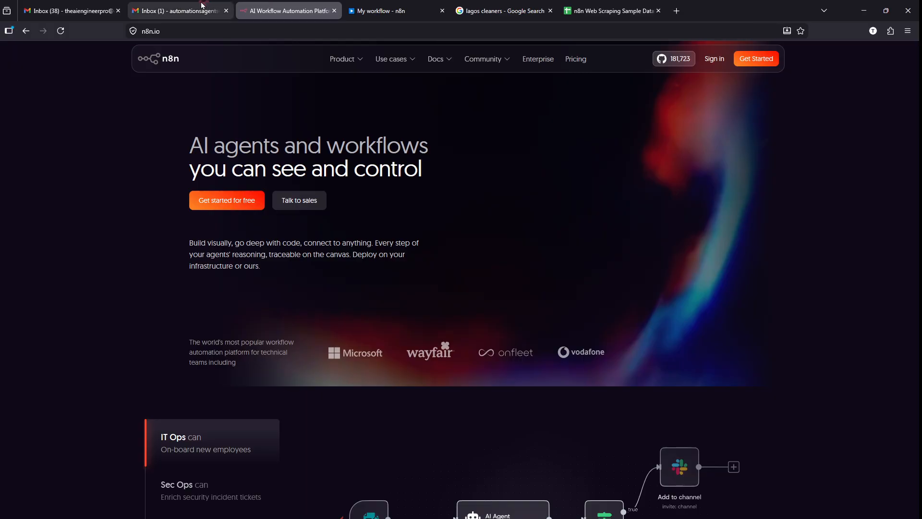
# - Go back to the 'My workflow - n8n' tab and open the node list after the manual trigger
pyautogui.click(182, 5)
pyautogui.click(281, 6)
pyautogui.click(393, 5)
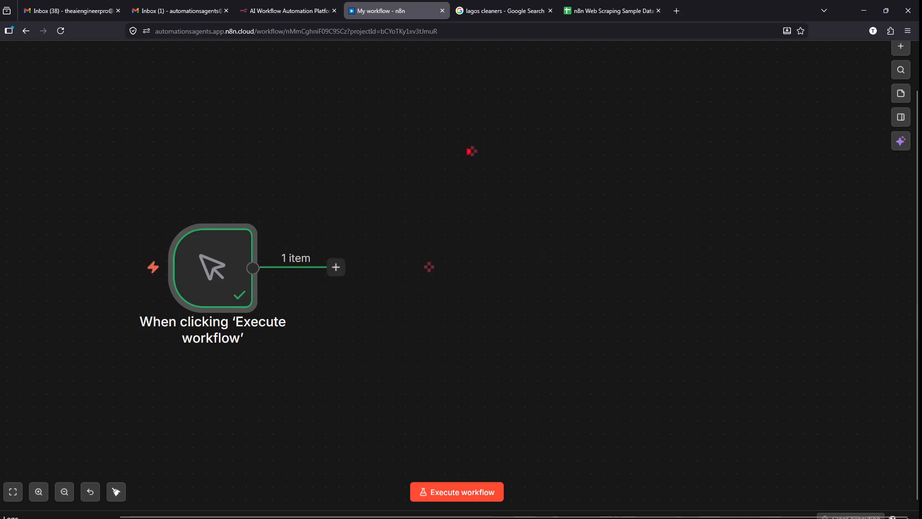
pyautogui.moveTo(583, 20)
pyautogui.mouseDown()
pyautogui.moveTo(337, 257)
pyautogui.moveTo(448, 383)
pyautogui.mouseUp()
pyautogui.press('e')
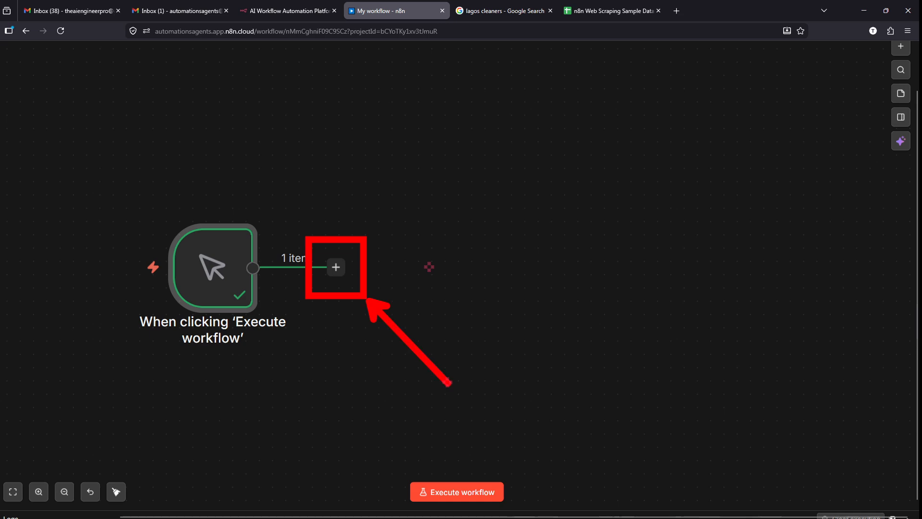
# - Search the node list for 'sheet'
pyautogui.press('e')
pyautogui.click(336, 267)
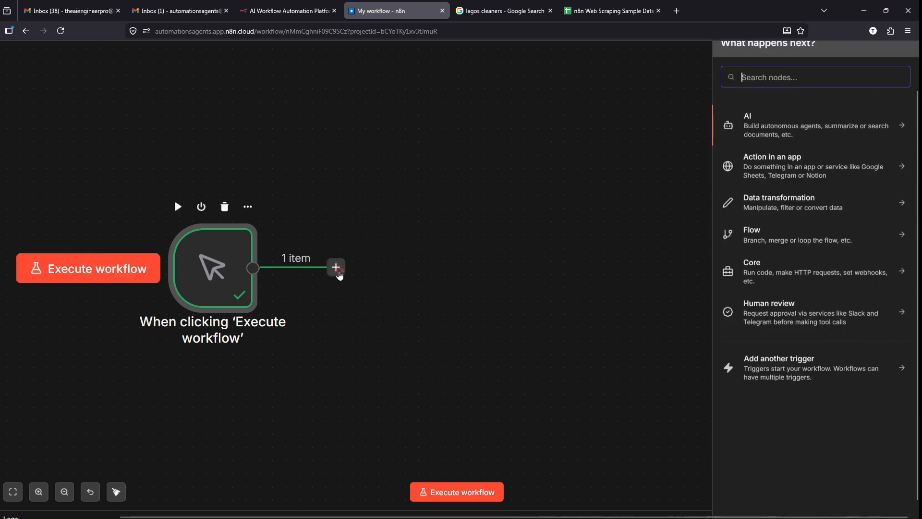
pyautogui.scroll(5, 813, 72)
pyautogui.hscroll(3, 815, 72)
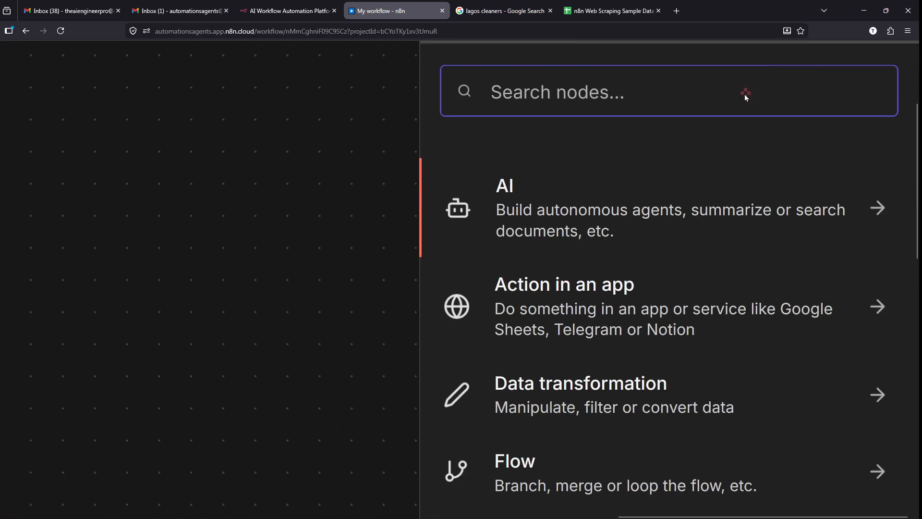
pyautogui.write('s')
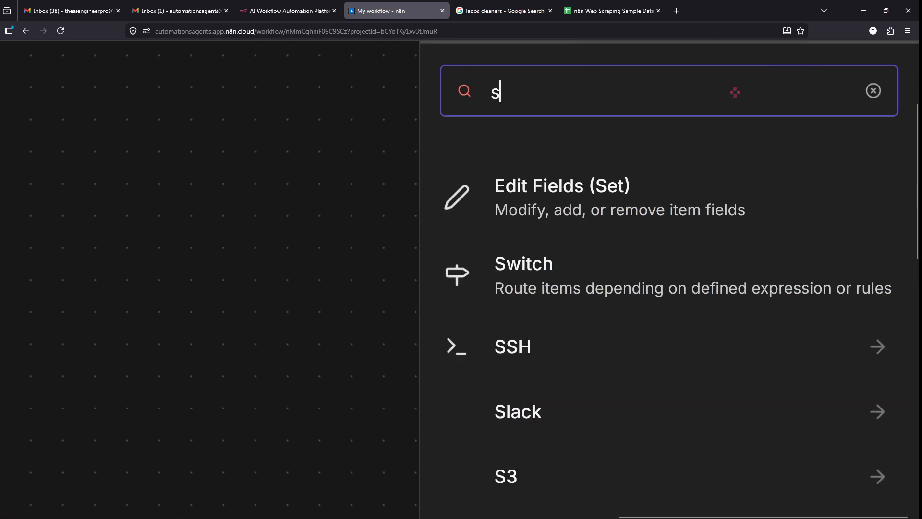
pyautogui.write('heet')
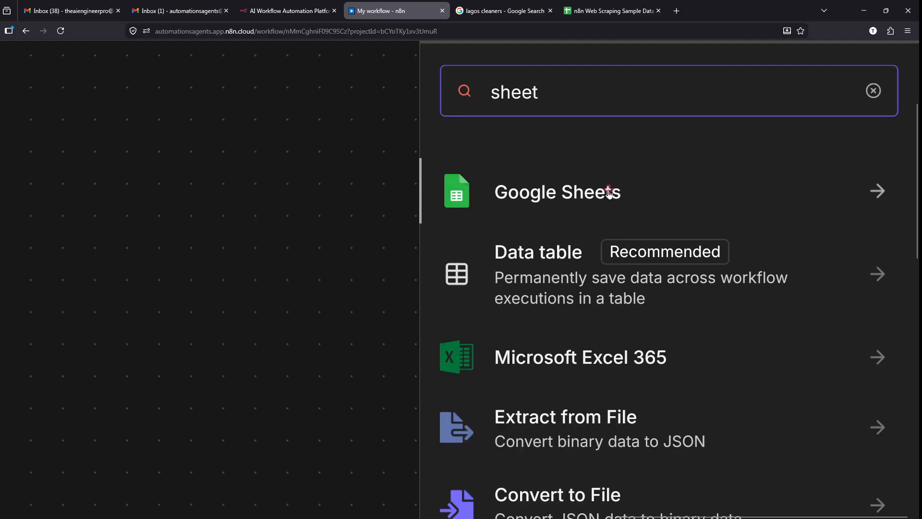
# - Choose Google Sheets and scroll its Actions list down to Get row(s) in sheet
pyautogui.click(604, 191)
pyautogui.scroll(-2, 688, 230)
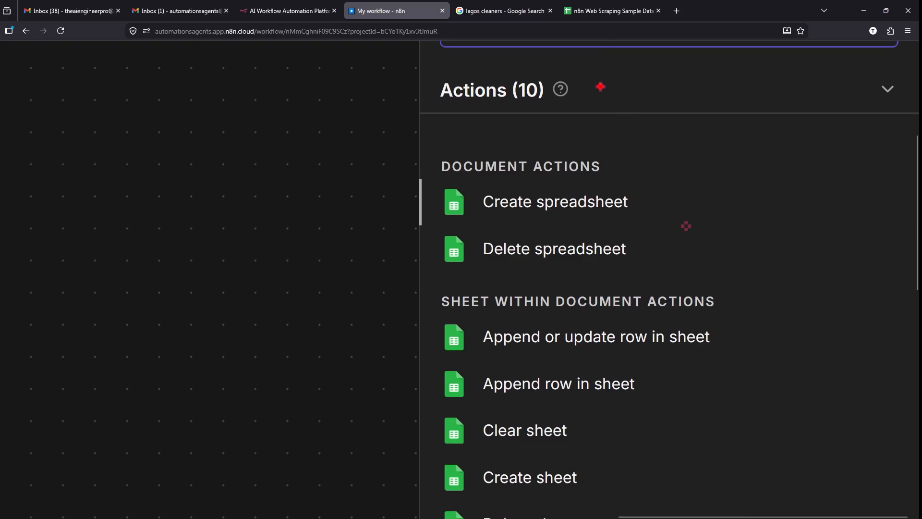
pyautogui.moveTo(601, 86)
pyautogui.mouseDown()
pyautogui.moveTo(398, 122)
pyautogui.moveTo(593, 77)
pyautogui.moveTo(579, 63)
pyautogui.mouseUp()
pyautogui.moveTo(248, 282); pyautogui.dragTo(144, 304)
pyautogui.moveTo(257, 234)
pyautogui.mouseDown()
pyautogui.moveTo(277, 280)
pyautogui.moveTo(334, 330)
pyautogui.mouseUp()
pyautogui.moveTo(416, 276); pyautogui.dragTo(361, 287)
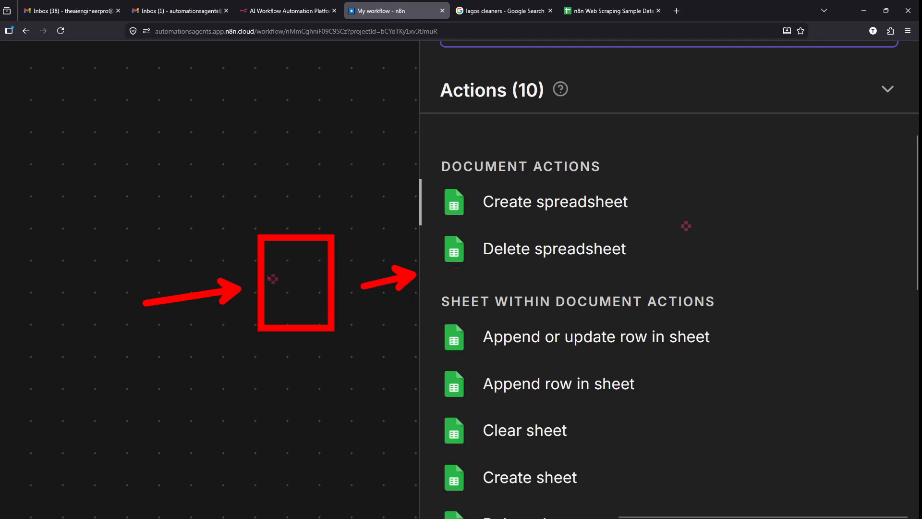
pyautogui.moveTo(96, 189); pyautogui.dragTo(197, 288)
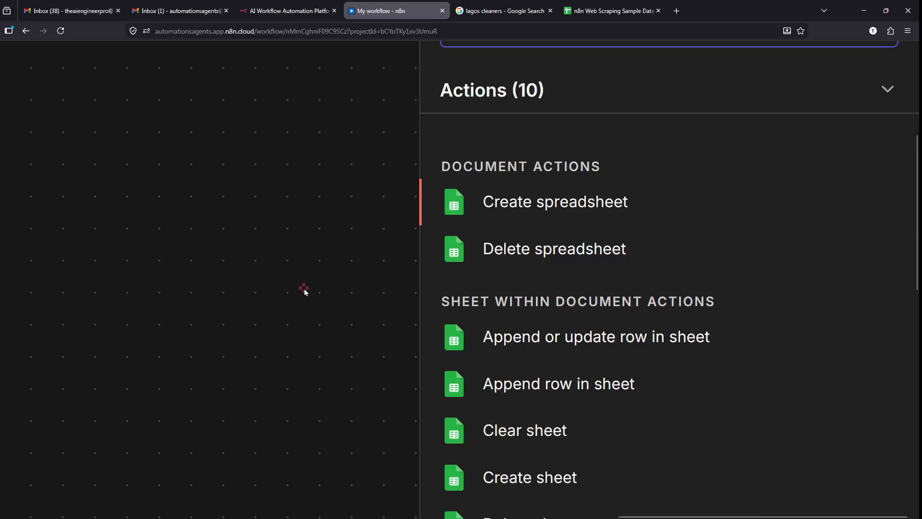
pyautogui.scroll(-1, 632, 271)
pyautogui.scroll(-6, 632, 271)
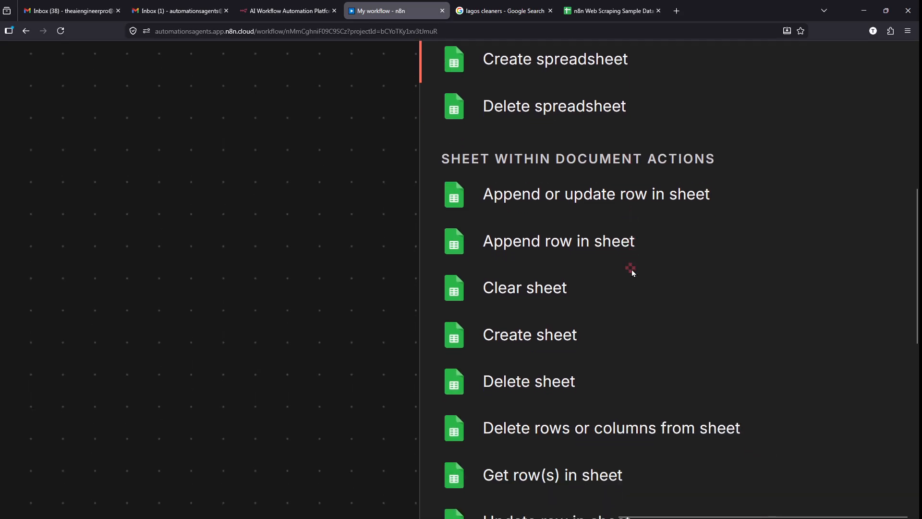
pyautogui.scroll(-1, 632, 270)
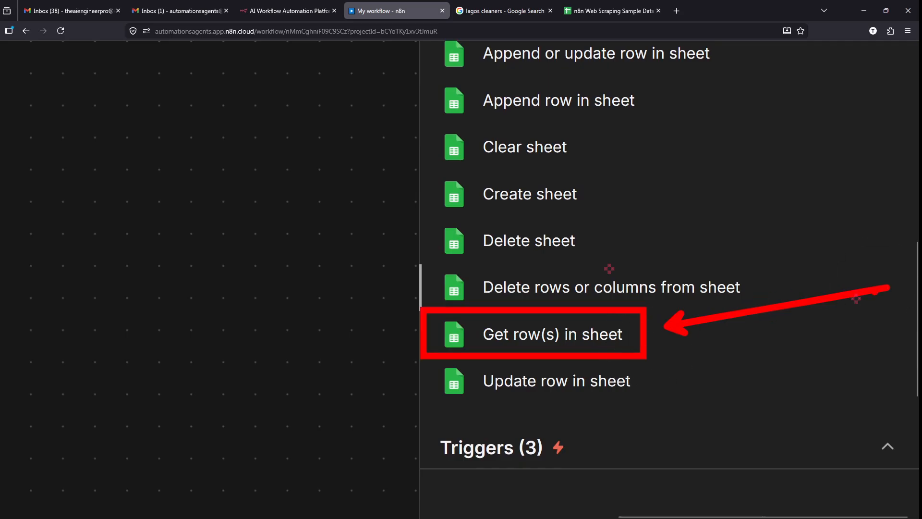
# - Add the Google Sheets 'Get row(s) in sheet' step, then close its settings
pyautogui.click(580, 338)
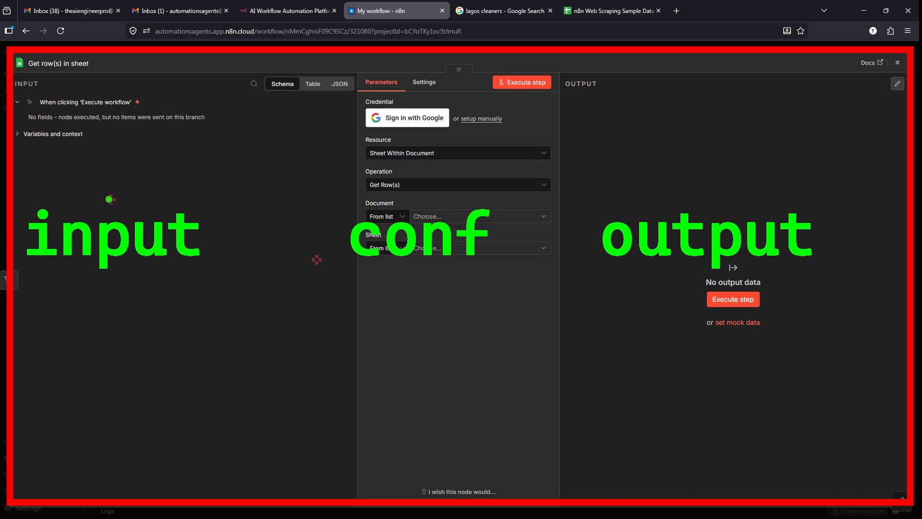
pyautogui.press('p')
pyautogui.moveTo(16, 177)
pyautogui.mouseDown()
pyautogui.moveTo(51, 220)
pyautogui.moveTo(231, 287)
pyautogui.mouseUp()
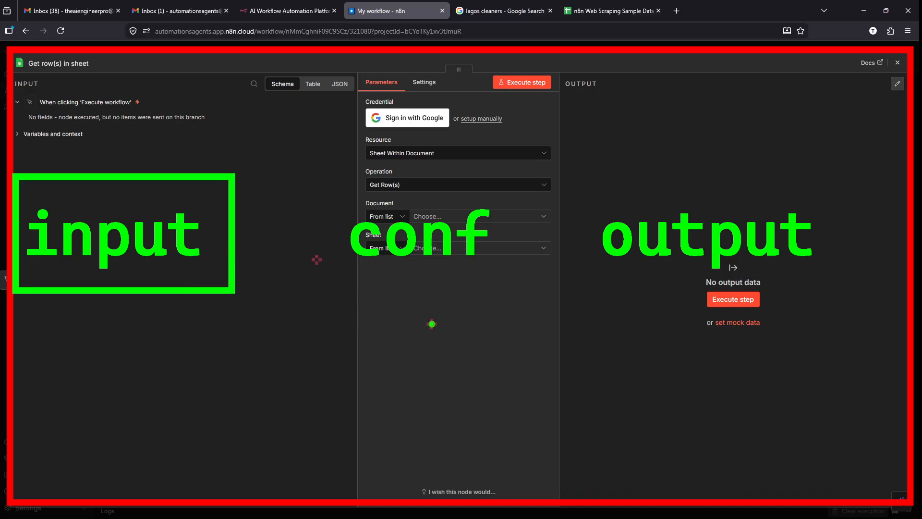
pyautogui.press('Escape')
pyautogui.click(378, 52)
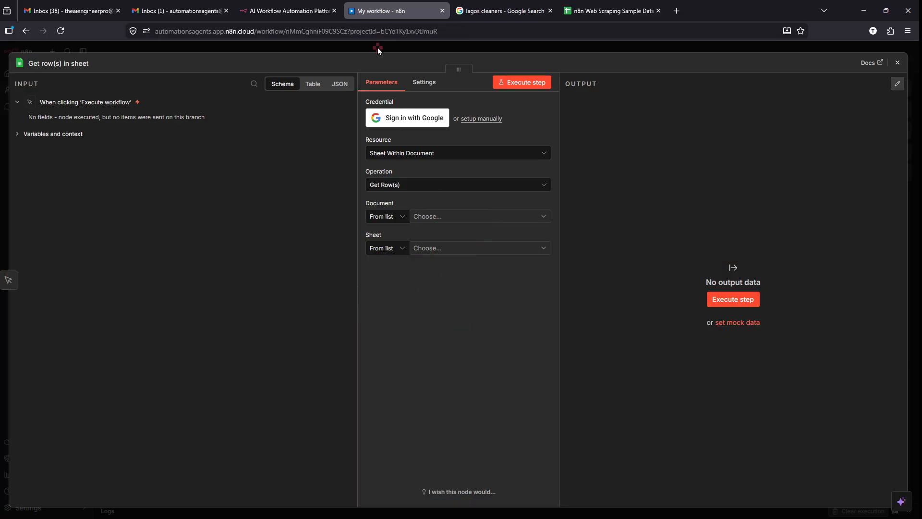
pyautogui.moveTo(222, 231)
pyautogui.mouseDown()
pyautogui.moveTo(336, 227)
pyautogui.moveTo(206, 207)
pyautogui.mouseUp()
pyautogui.press('Escape')
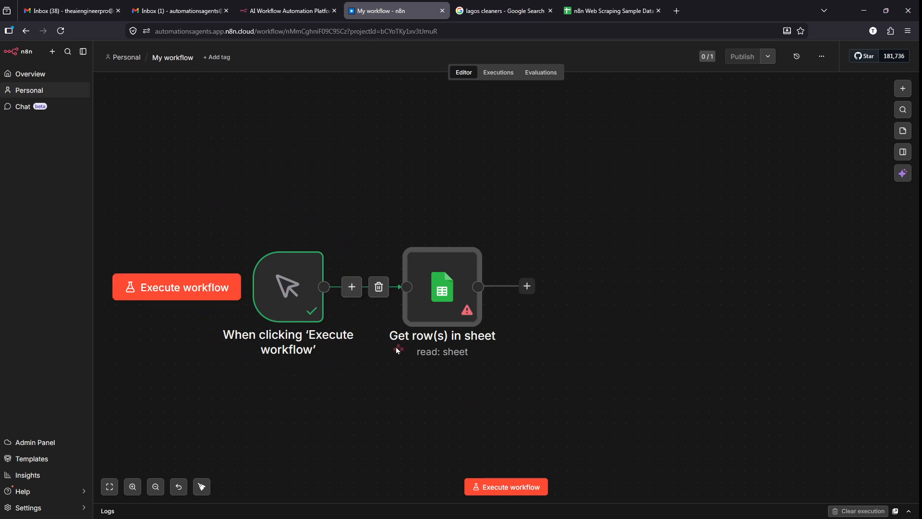
# - Reopen Get row(s) in sheet, zoom the page to 133% and widen the Parameters panel
pyautogui.doubleClick(444, 286)
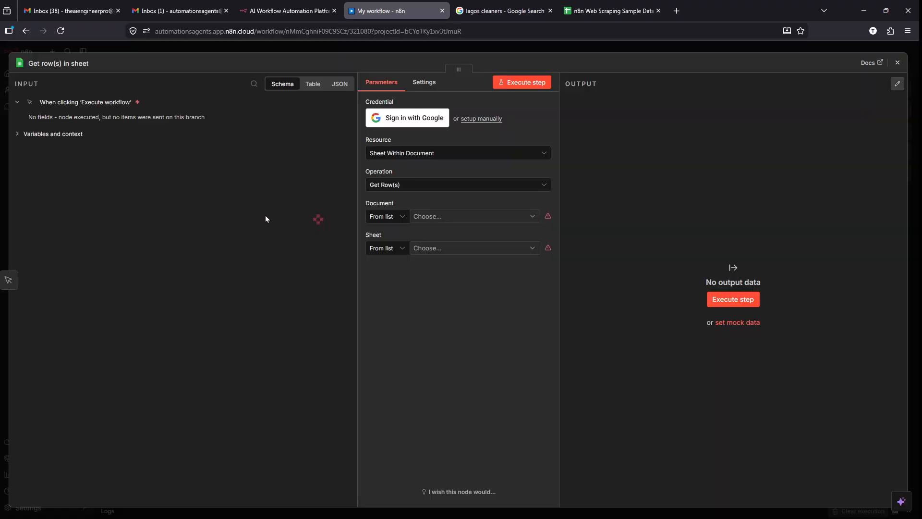
pyautogui.moveTo(27, 109)
pyautogui.mouseDown()
pyautogui.moveTo(44, 214)
pyautogui.moveTo(238, 467)
pyautogui.mouseUp()
pyautogui.press('Escape')
pyautogui.hotkey('ctrl', '+')
pyautogui.hotkey('ctrl', '+')
pyautogui.hotkey('ctrl', '+')
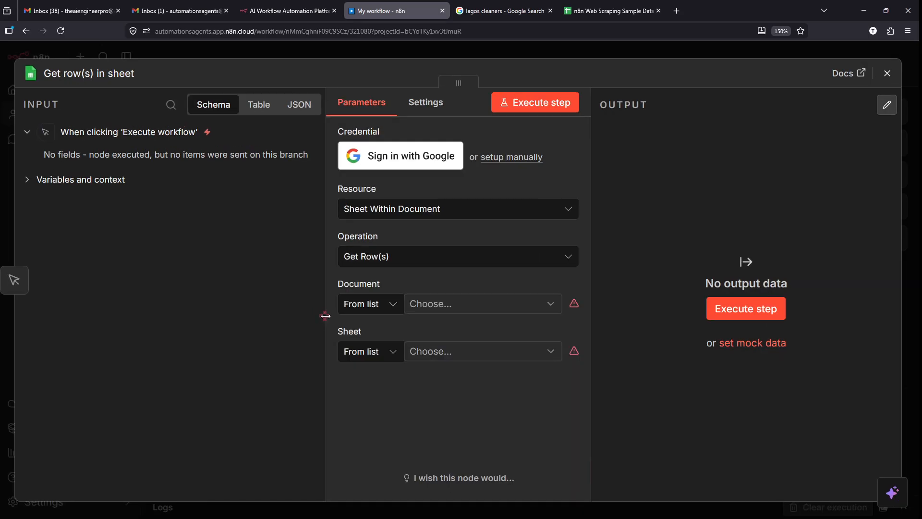
pyautogui.moveTo(325, 316); pyautogui.dragTo(280, 316)
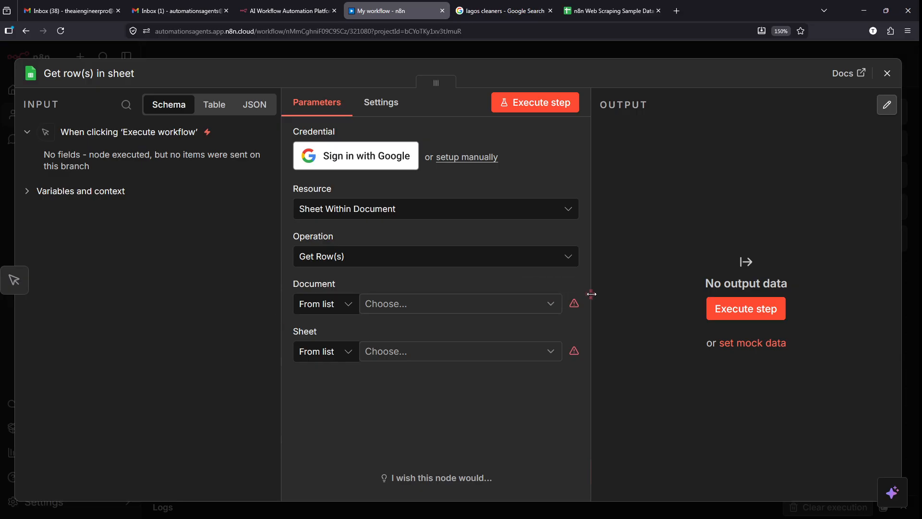
pyautogui.moveTo(592, 294); pyautogui.dragTo(519, 289)
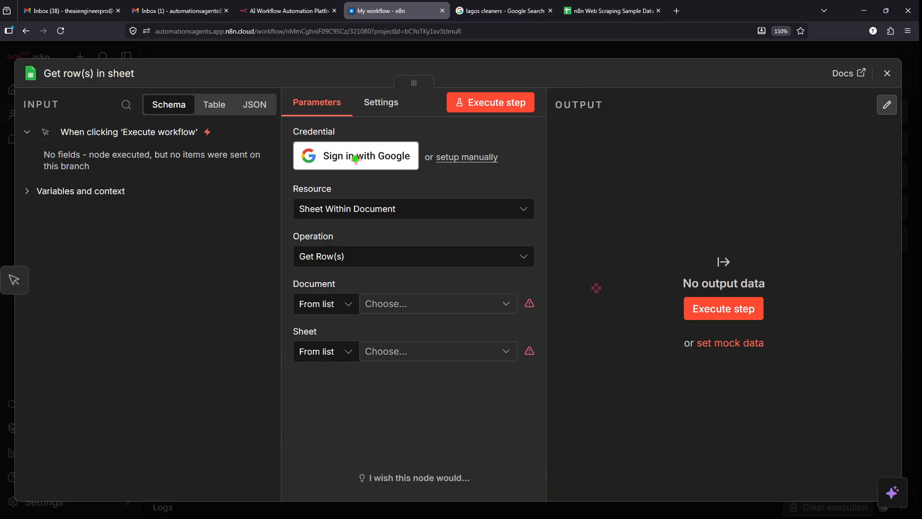
pyautogui.moveTo(275, 87); pyautogui.dragTo(538, 490)
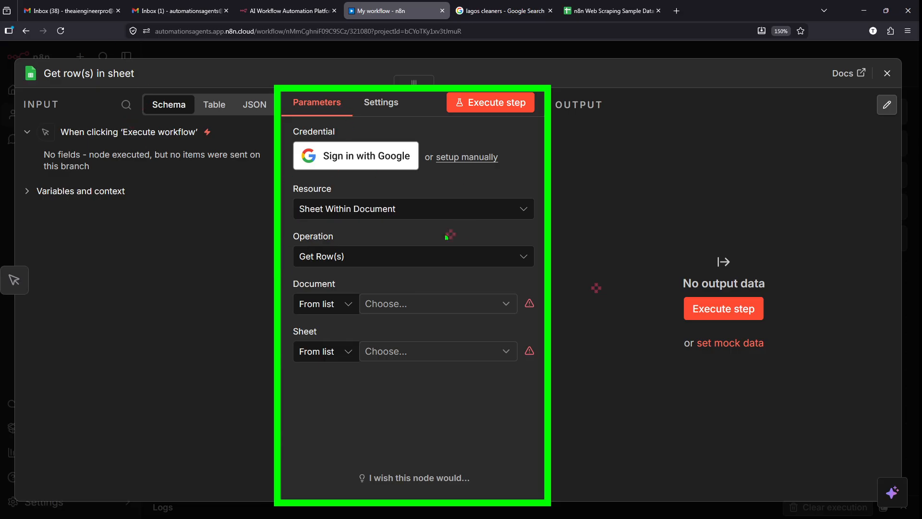
# - Mark up the node settings panel and highlight the Credential label
pyautogui.press('e')
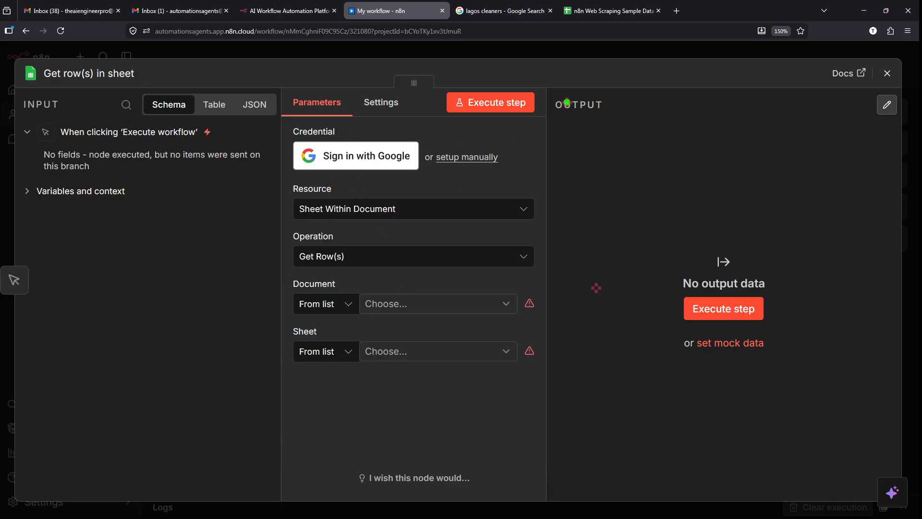
pyautogui.moveTo(548, 88)
pyautogui.mouseDown()
pyautogui.moveTo(894, 490)
pyautogui.moveTo(897, 510)
pyautogui.moveTo(904, 500)
pyautogui.mouseUp()
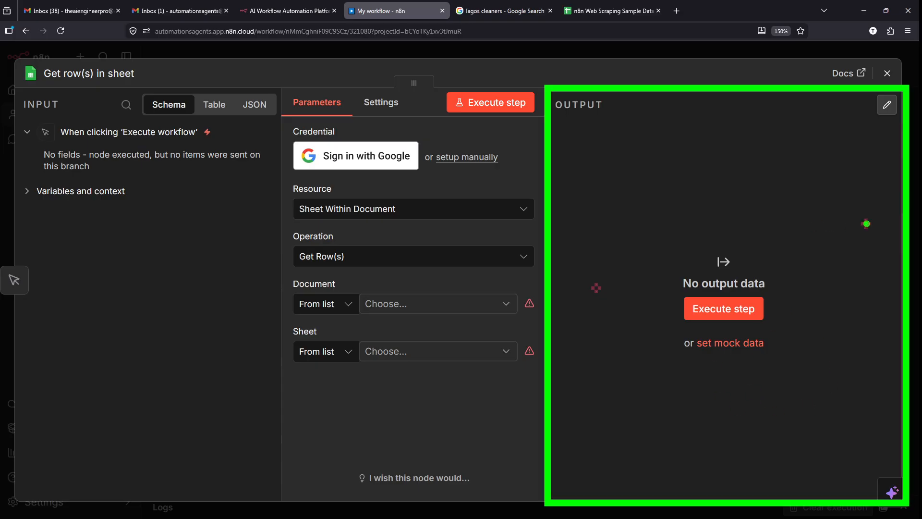
pyautogui.moveTo(866, 224); pyautogui.dragTo(663, 226)
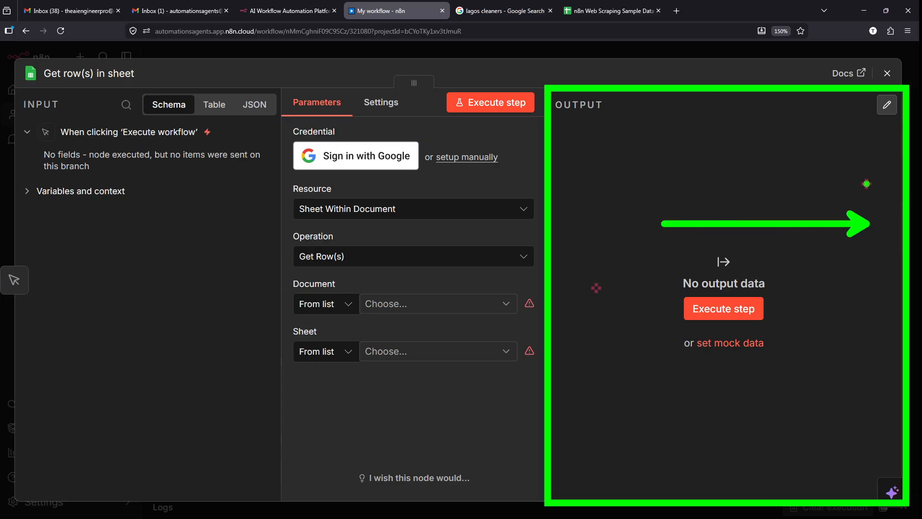
pyautogui.moveTo(866, 184)
pyautogui.mouseDown()
pyautogui.moveTo(901, 211)
pyautogui.moveTo(918, 267)
pyautogui.mouseUp()
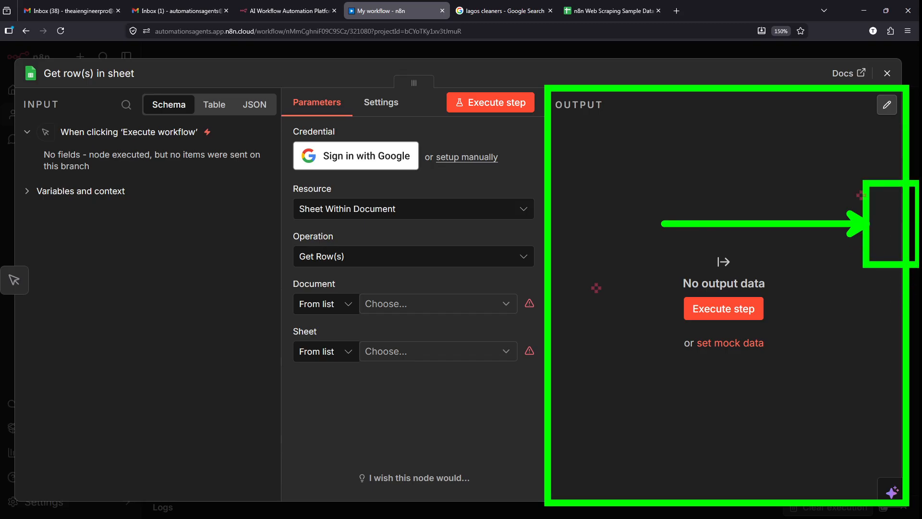
pyautogui.press('Escape')
pyautogui.scroll(5, 362, 137)
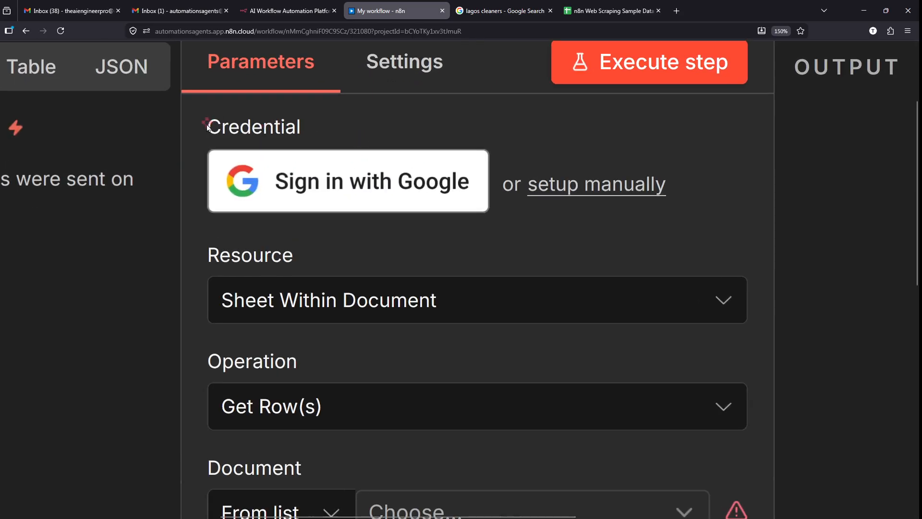
pyautogui.moveTo(207, 127); pyautogui.dragTo(304, 126)
# - Start a new Google account credential, pick the account, and maximize the sign-in popup
pyautogui.click(304, 125)
pyautogui.click(340, 181)
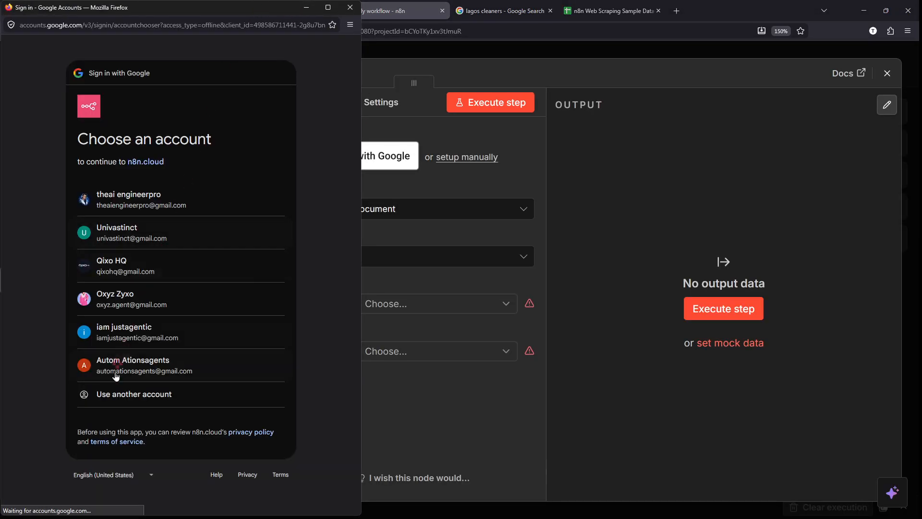
pyautogui.keyDown('ctrl'); pyautogui.scroll(8, 115, 377); pyautogui.keyUp('ctrl')
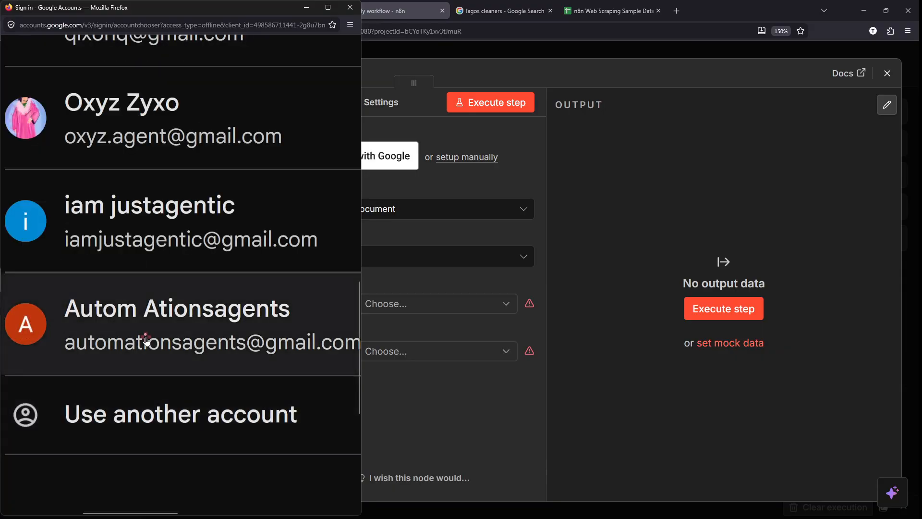
pyautogui.keyDown('ctrl'); pyautogui.scroll(-6, 145, 337); pyautogui.keyUp('ctrl')
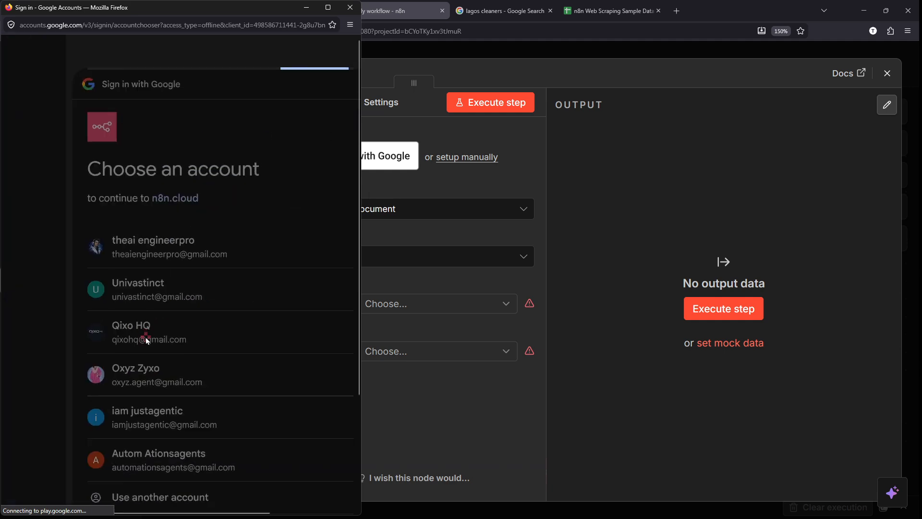
pyautogui.keyDown('ctrl'); pyautogui.scroll(5, 174, 408); pyautogui.keyUp('ctrl')
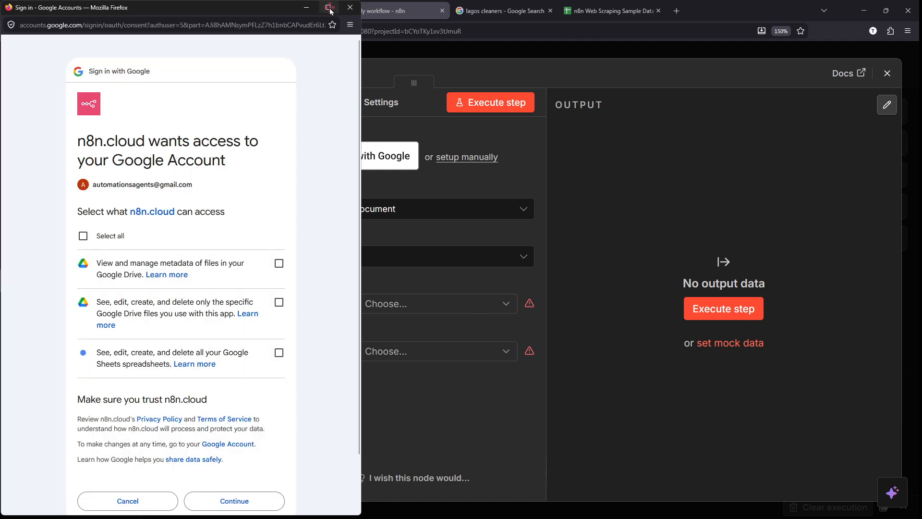
pyautogui.click(328, 7)
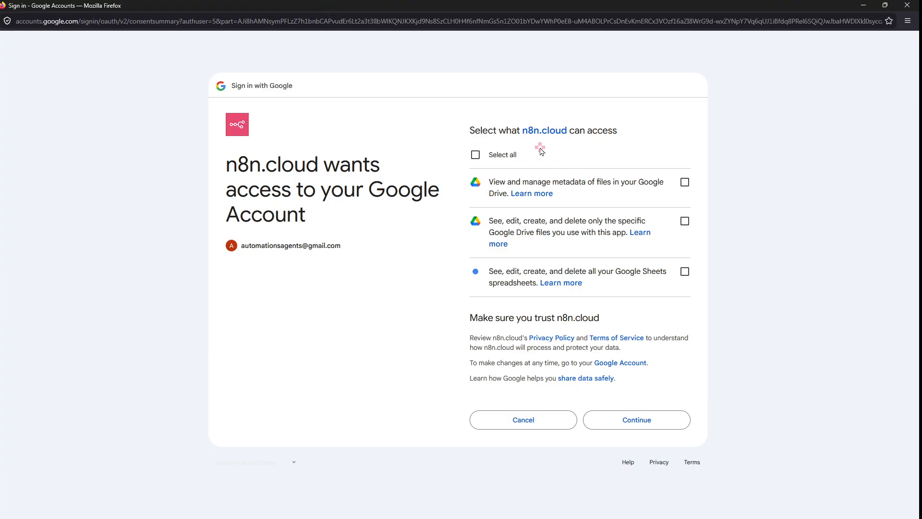
pyautogui.keyDown('ctrl'); pyautogui.scroll(5, 541, 150); pyautogui.keyUp('ctrl')
pyautogui.hscroll(2, 541, 149)
# - Tick Select all on the consent page to grant every permission and Continue
pyautogui.hotkey('ctrl', '2')
pyautogui.moveTo(330, 138)
pyautogui.mouseDown()
pyautogui.moveTo(330, 194)
pyautogui.moveTo(284, 127)
pyautogui.mouseUp()
pyautogui.press('Escape')
pyautogui.click(285, 164)
pyautogui.scroll(-3, 461, 269)
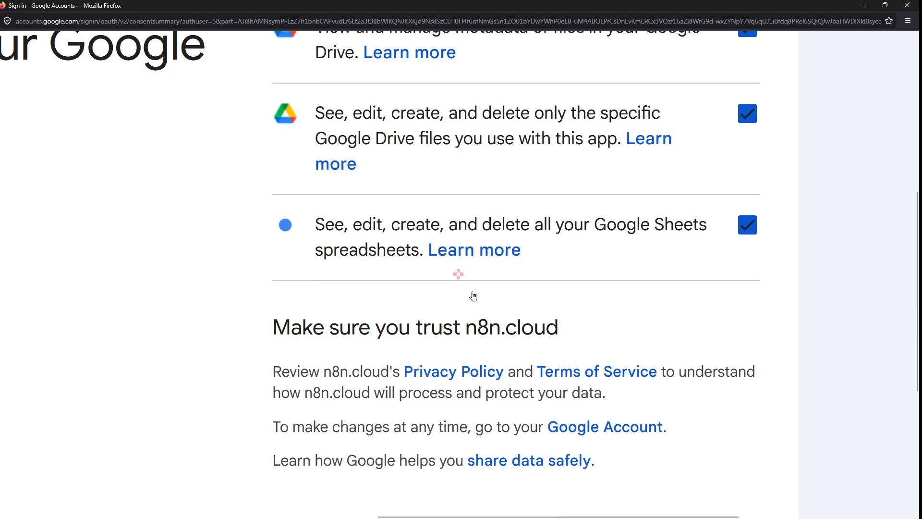
pyautogui.scroll(-3, 480, 346)
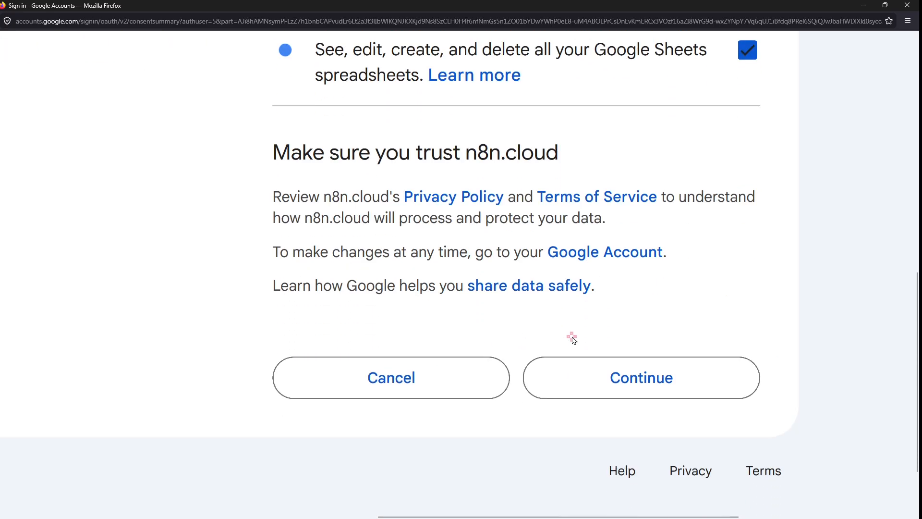
pyautogui.hscroll(2, 573, 340)
pyautogui.scroll(3, 556, 117)
pyautogui.scroll(-3, 556, 117)
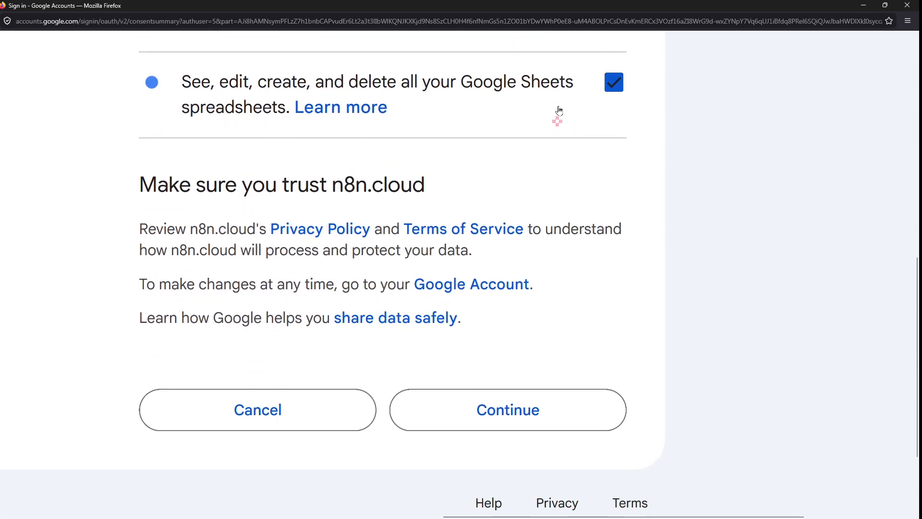
pyautogui.click(517, 338)
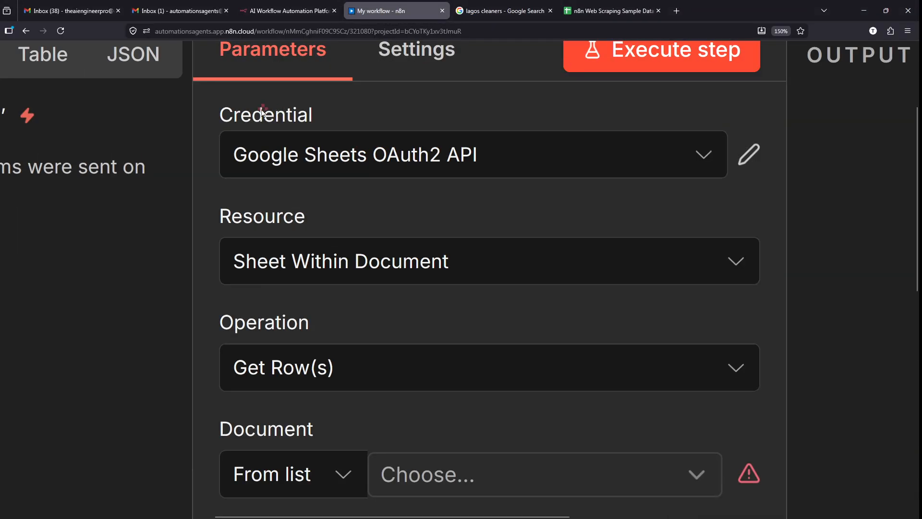
# - Confirm Google Sheets OAuth2 API as the node's Credential
pyautogui.click(356, 152)
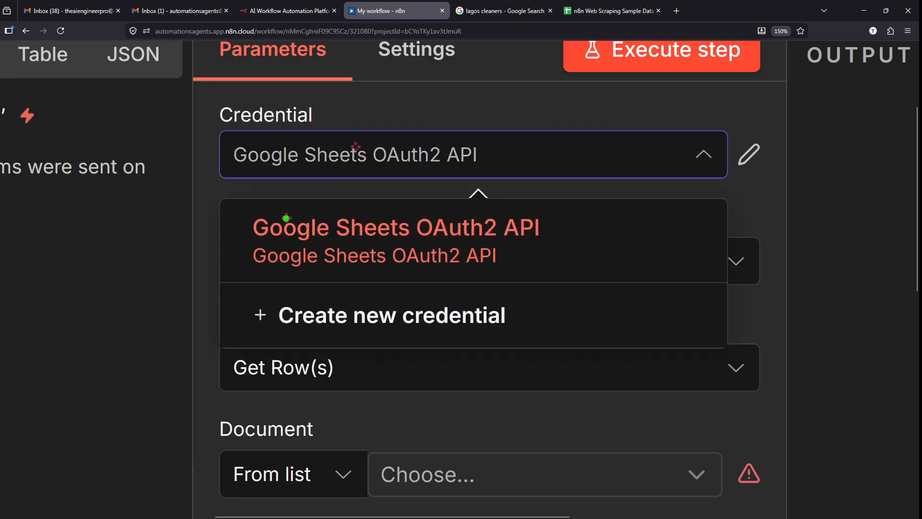
pyautogui.moveTo(223, 207); pyautogui.dragTo(587, 276)
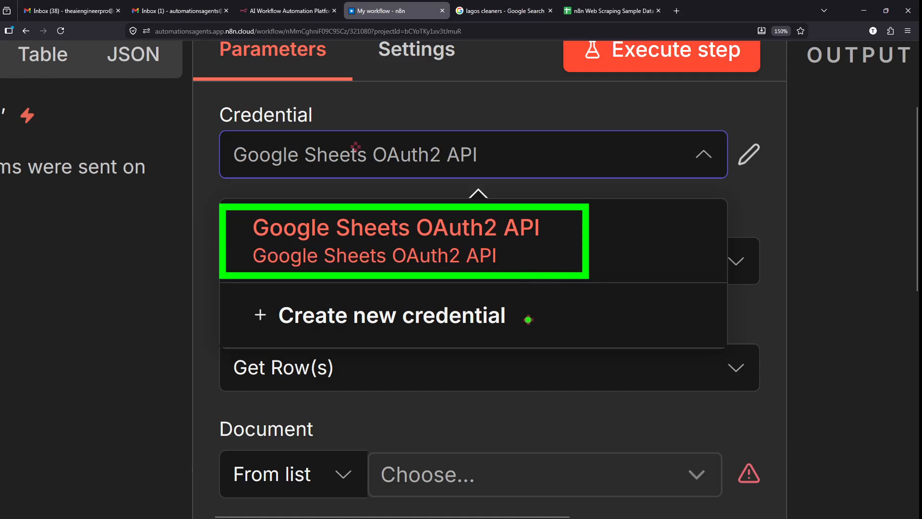
pyautogui.moveTo(514, 313); pyautogui.dragTo(700, 294)
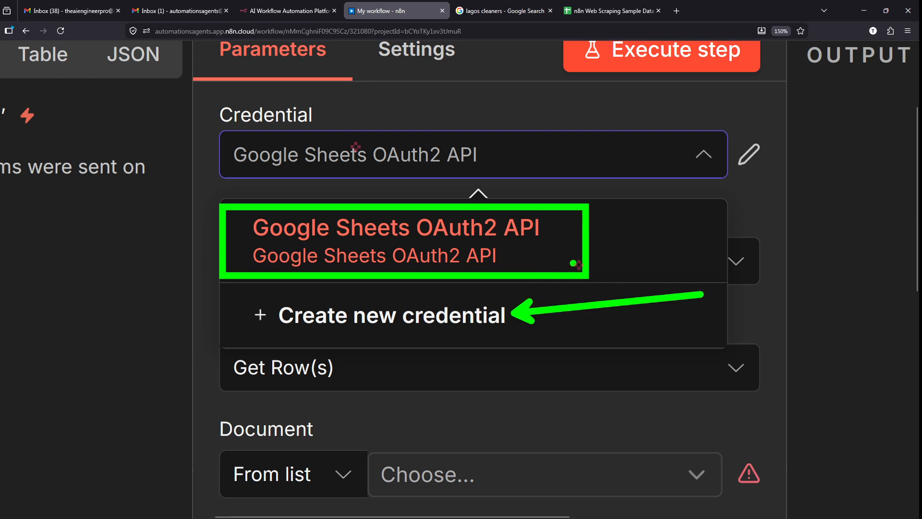
pyautogui.press('Escape')
pyautogui.click(473, 159)
pyautogui.click(212, 253)
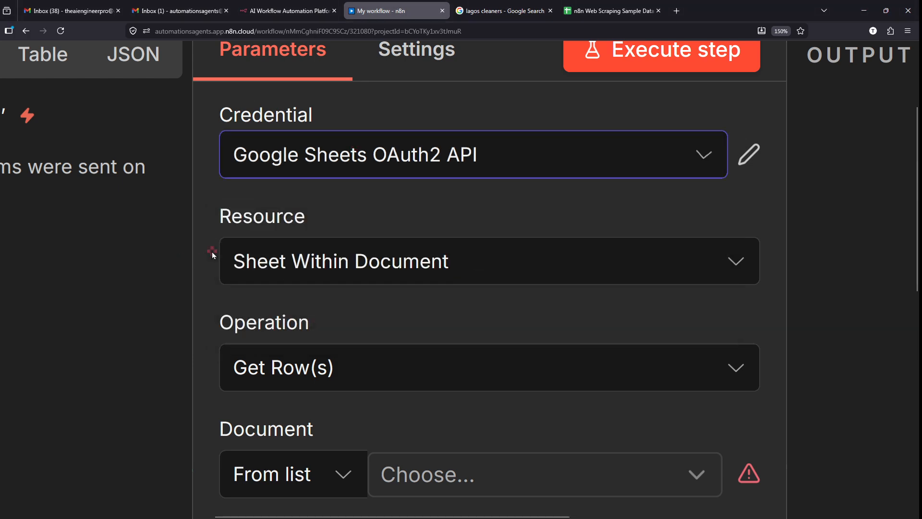
pyautogui.moveTo(308, 219); pyautogui.dragTo(200, 221)
pyautogui.click(200, 222)
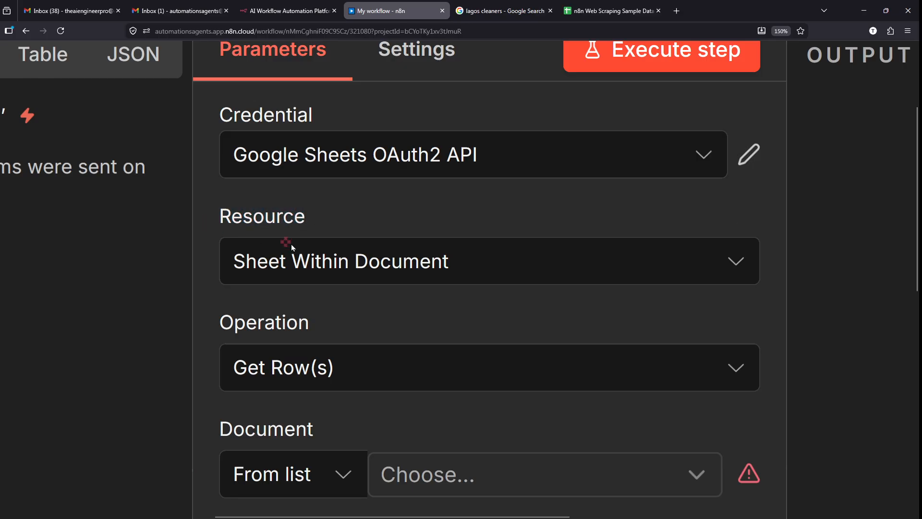
# - Keep the Resource set to Sheet Within Document
pyautogui.click(292, 248)
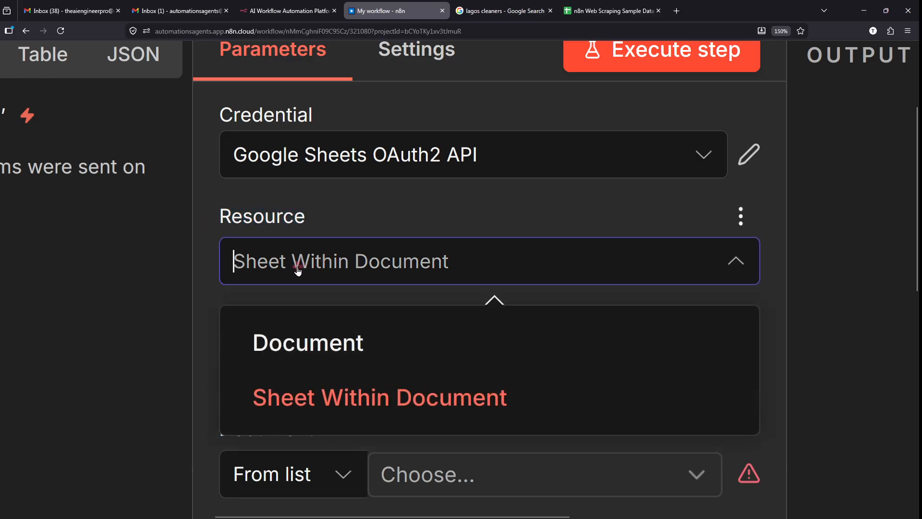
pyautogui.click(380, 265)
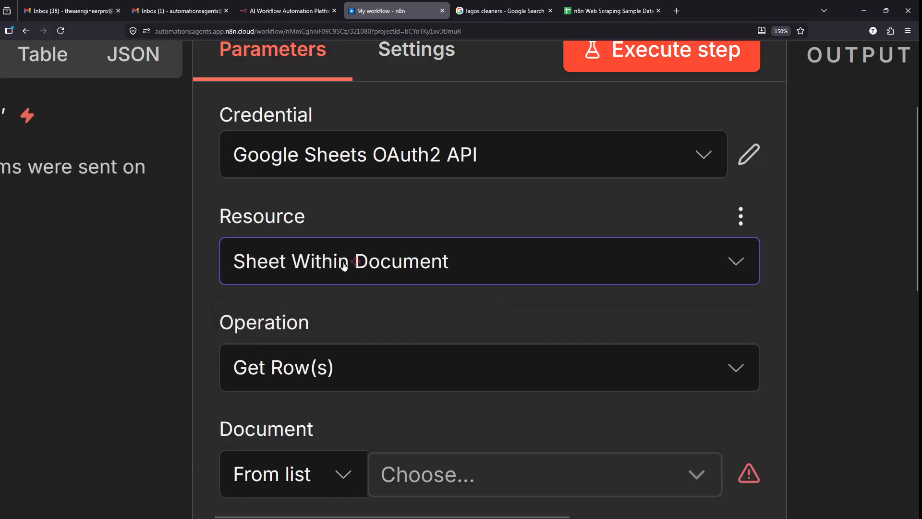
pyautogui.scroll(-3, 346, 261)
pyautogui.moveTo(313, 187); pyautogui.dragTo(201, 191)
pyautogui.scroll(-2, 196, 188)
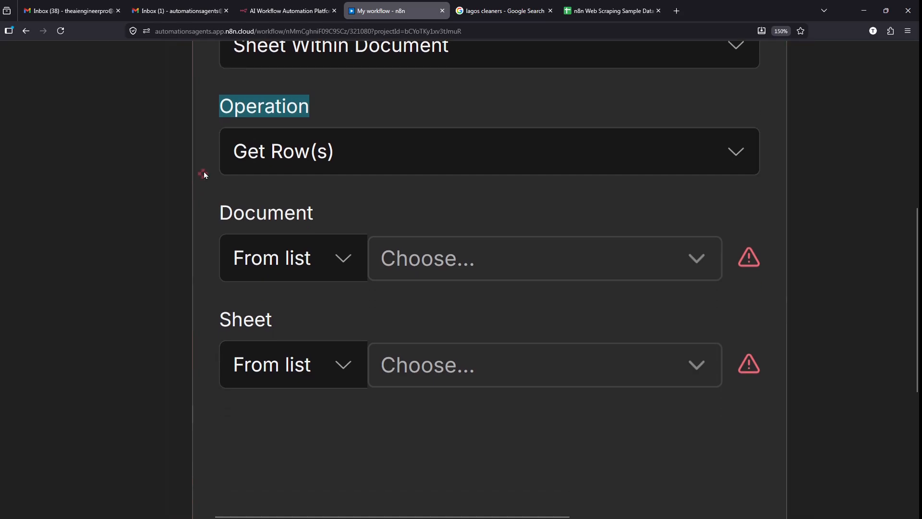
pyautogui.click(202, 173)
# - Review the Operation list and leave it on Get Row(s)
pyautogui.click(314, 146)
pyautogui.scroll(-5, 403, 267)
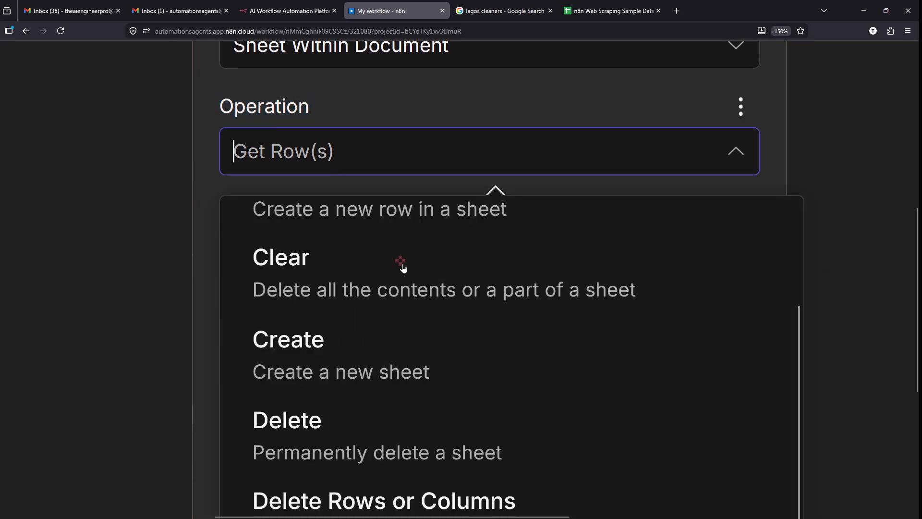
pyautogui.scroll(-3, 416, 287)
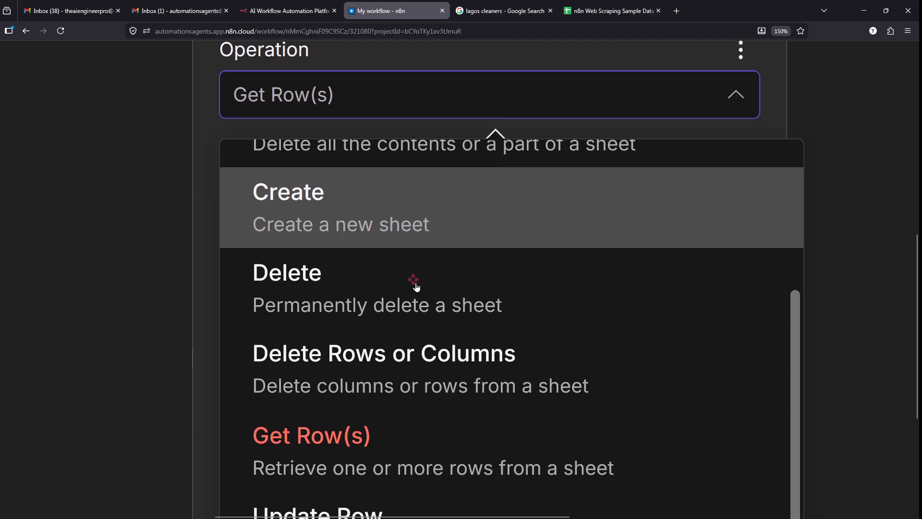
pyautogui.scroll(-2, 418, 283)
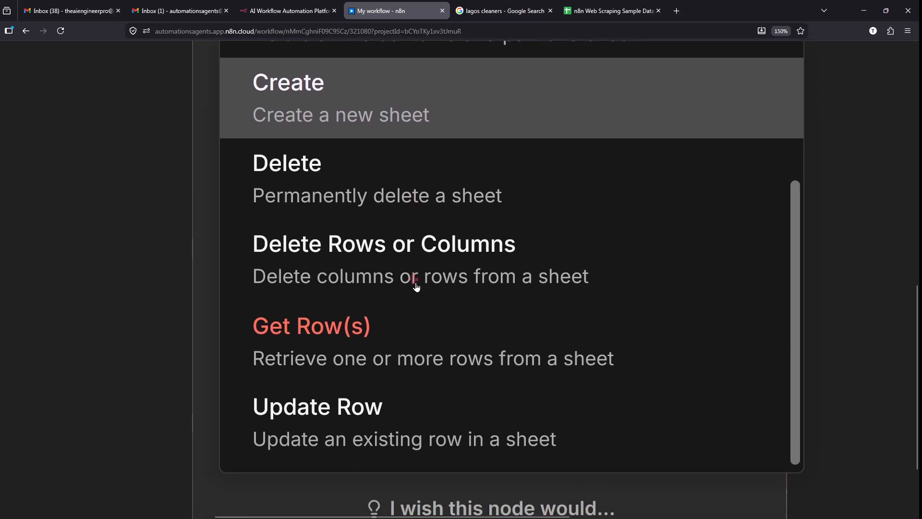
pyautogui.scroll(5, 288, 254)
pyautogui.scroll(1, 263, 186)
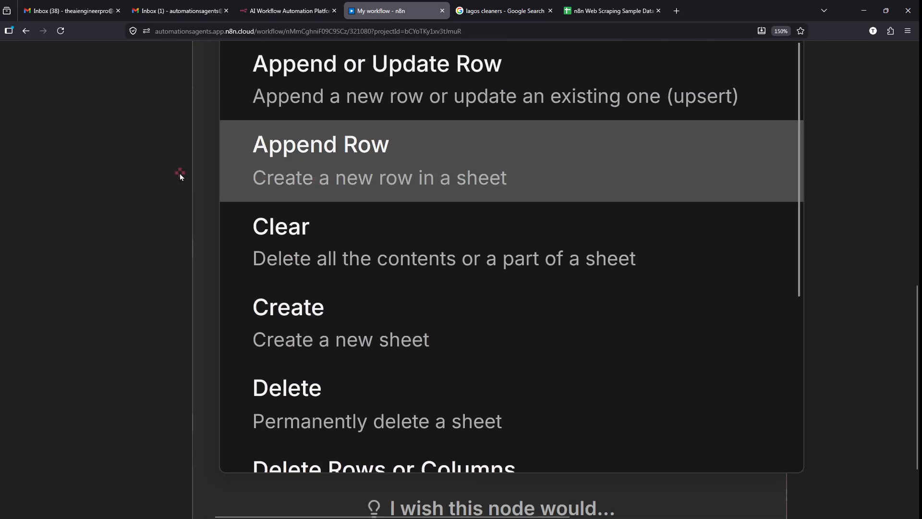
pyautogui.click(180, 174)
pyautogui.scroll(3, 309, 154)
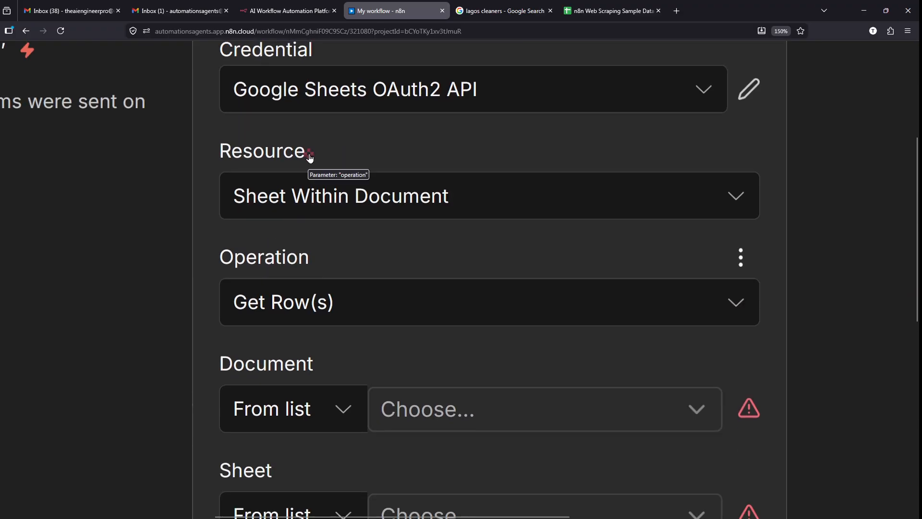
pyautogui.scroll(-5, 309, 155)
pyautogui.click(366, 51)
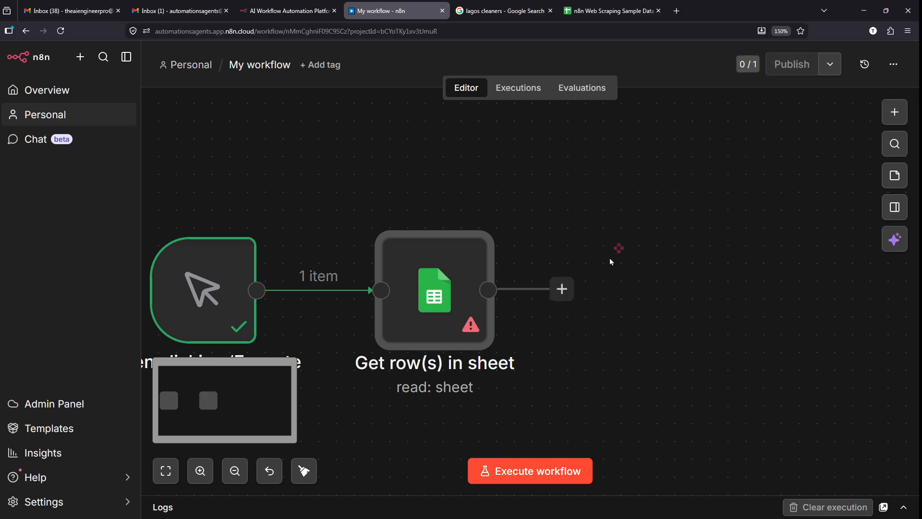
pyautogui.click(562, 289)
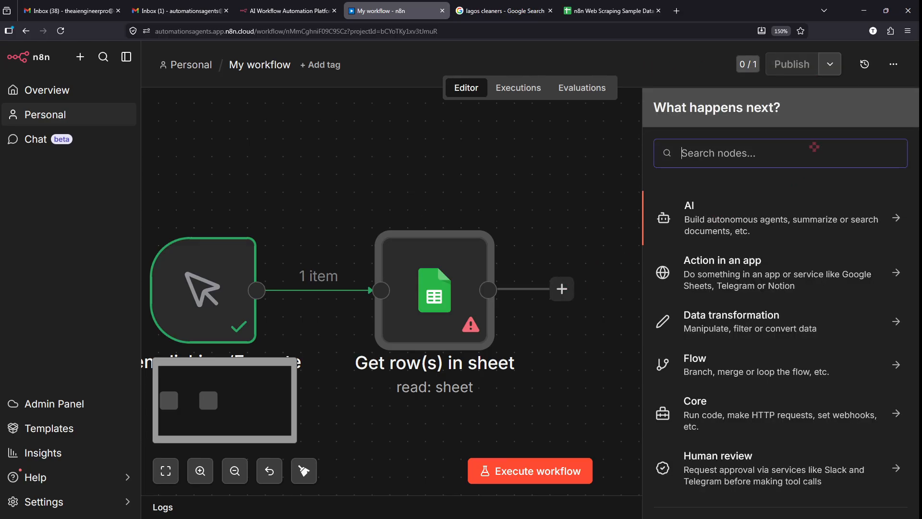
pyautogui.write('shee')
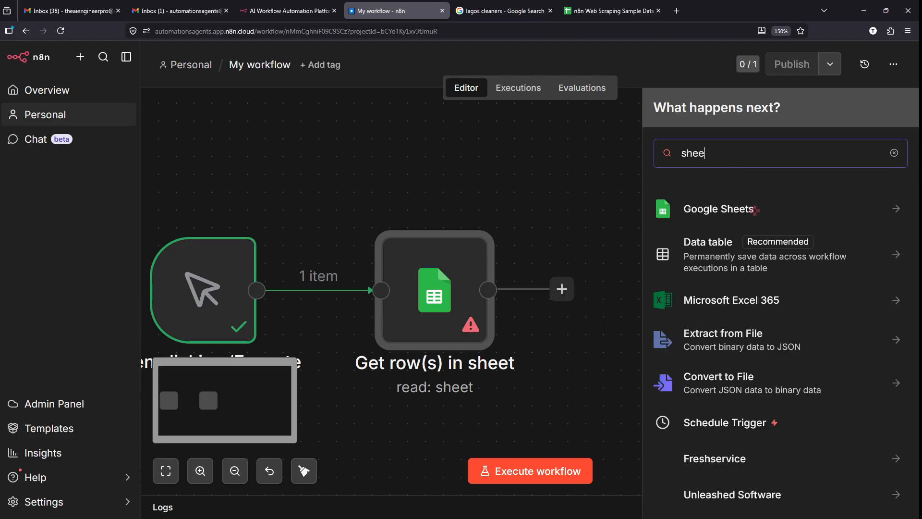
pyautogui.write('t')
pyautogui.click(757, 210)
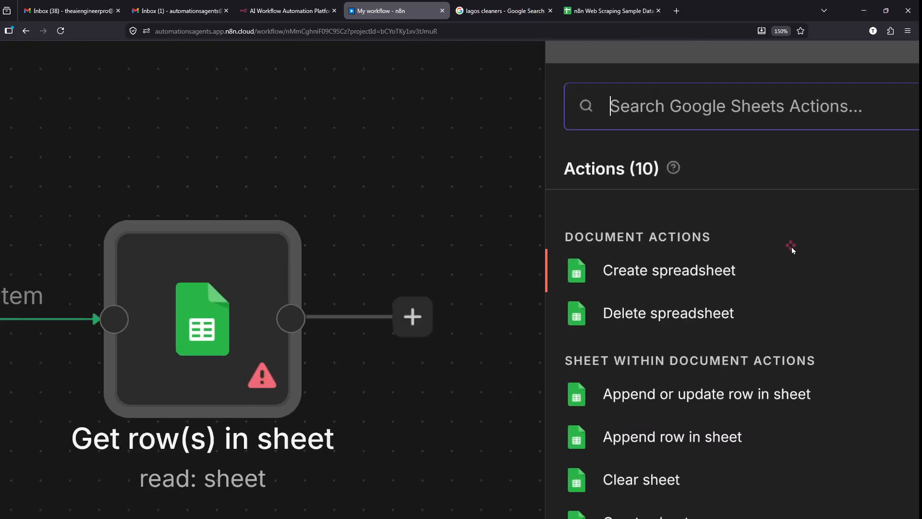
pyautogui.scroll(-4, 791, 247)
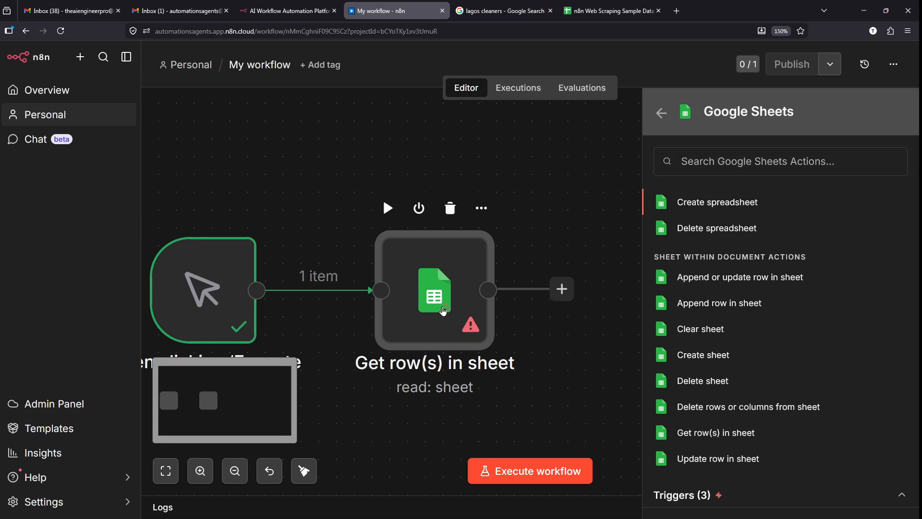
pyautogui.press('Escape')
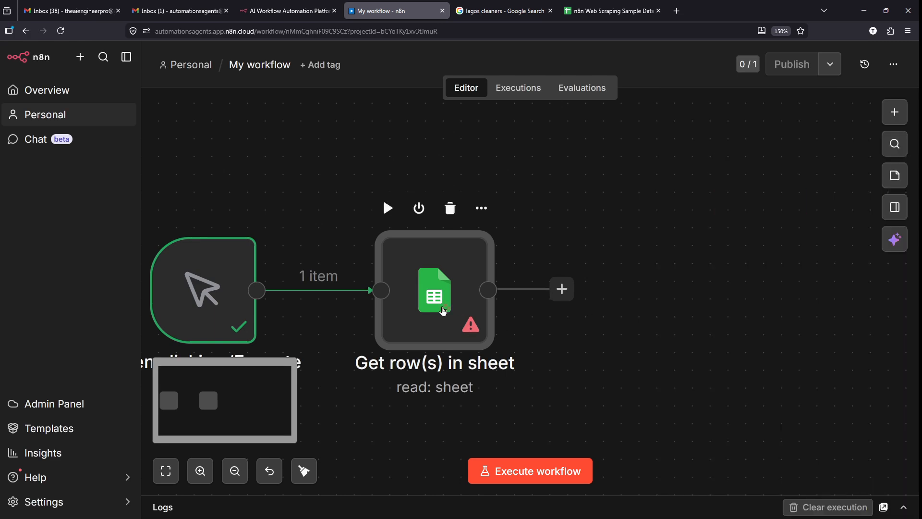
pyautogui.doubleClick(442, 311)
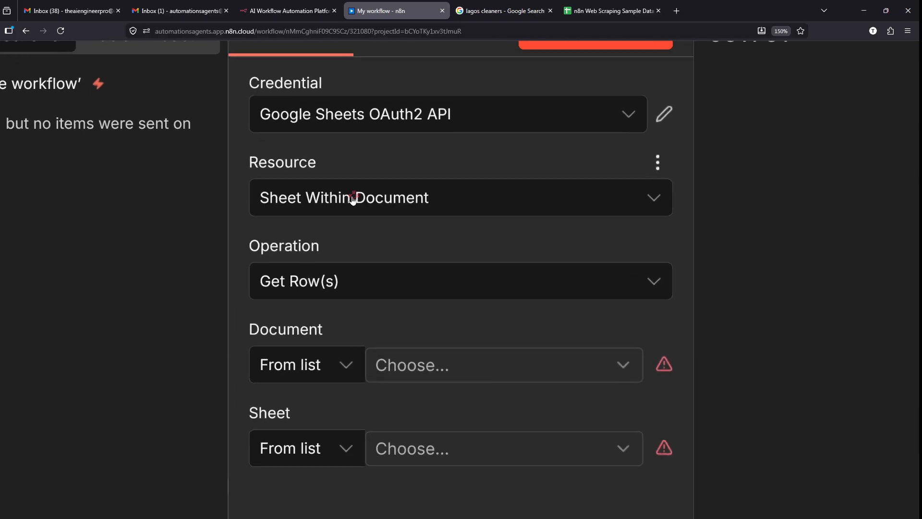
pyautogui.scroll(-2, 350, 268)
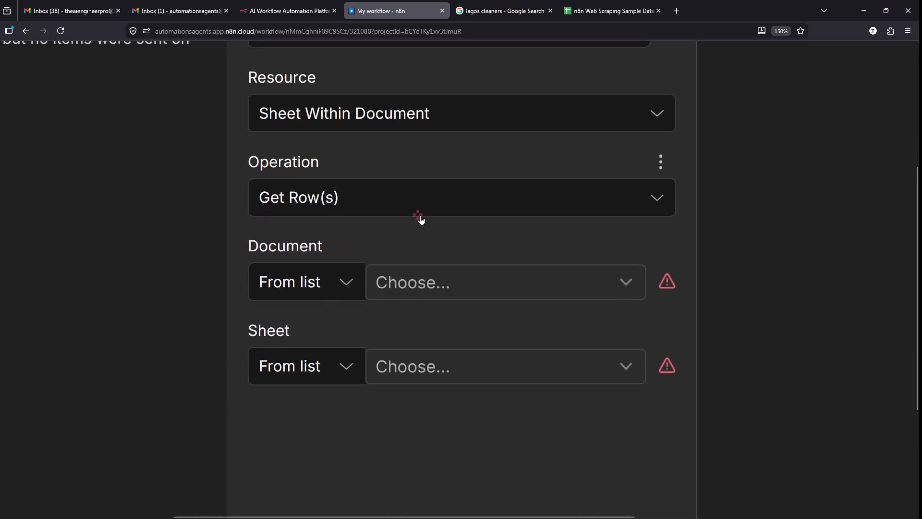
pyautogui.scroll(-2, 421, 220)
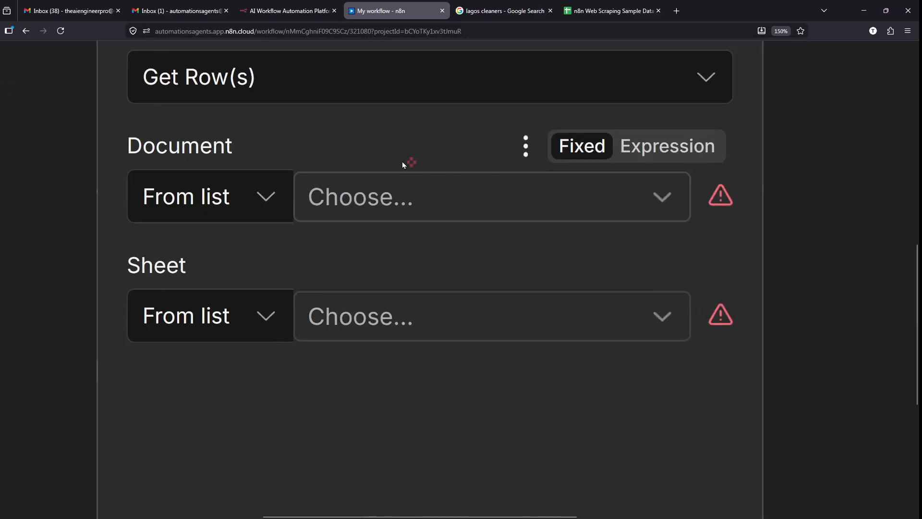
pyautogui.click(573, 6)
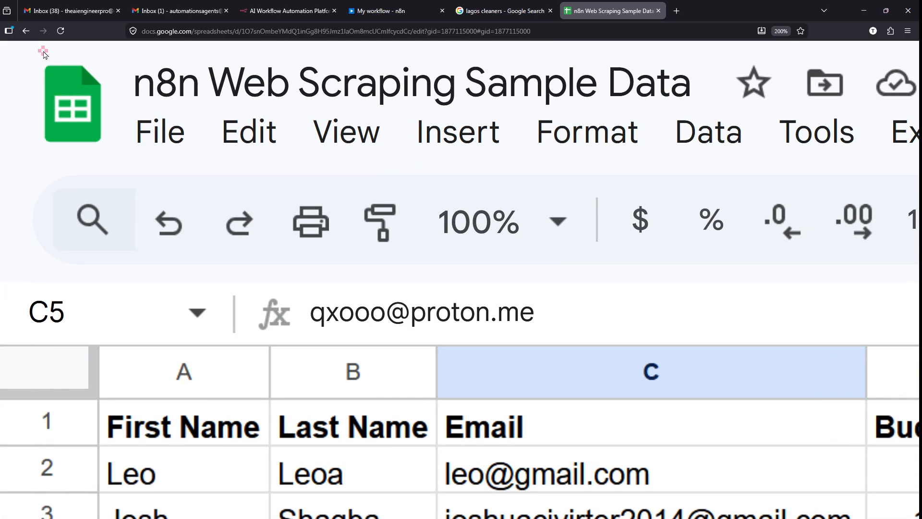
pyautogui.moveTo(499, 121); pyautogui.dragTo(734, 117)
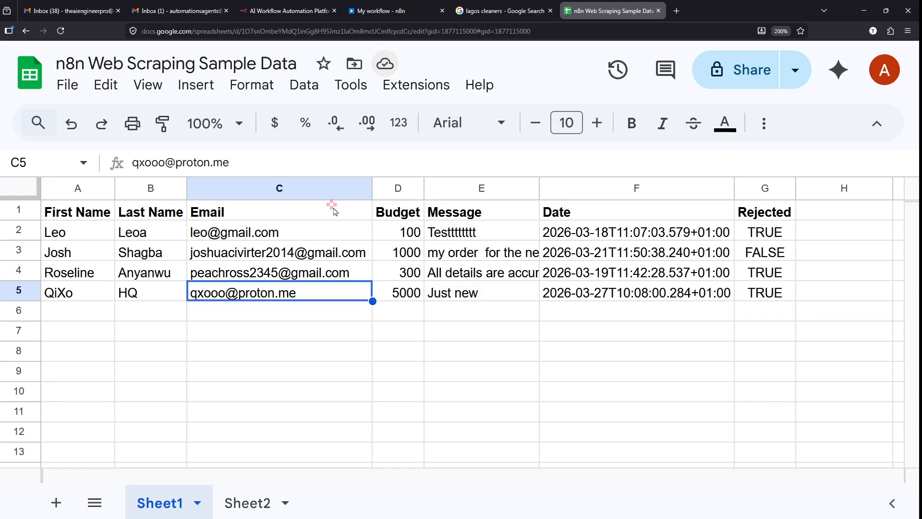
pyautogui.scroll(-1, 194, 397)
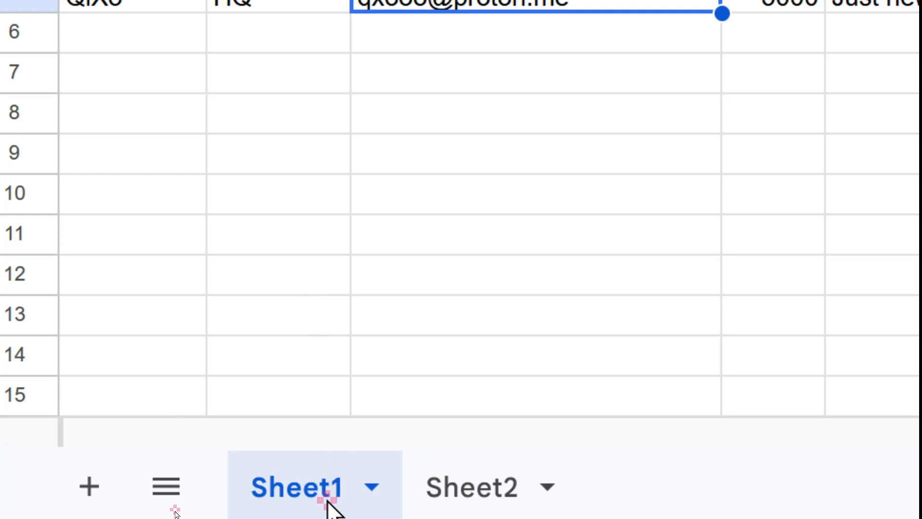
pyautogui.scroll(-3, 518, 217)
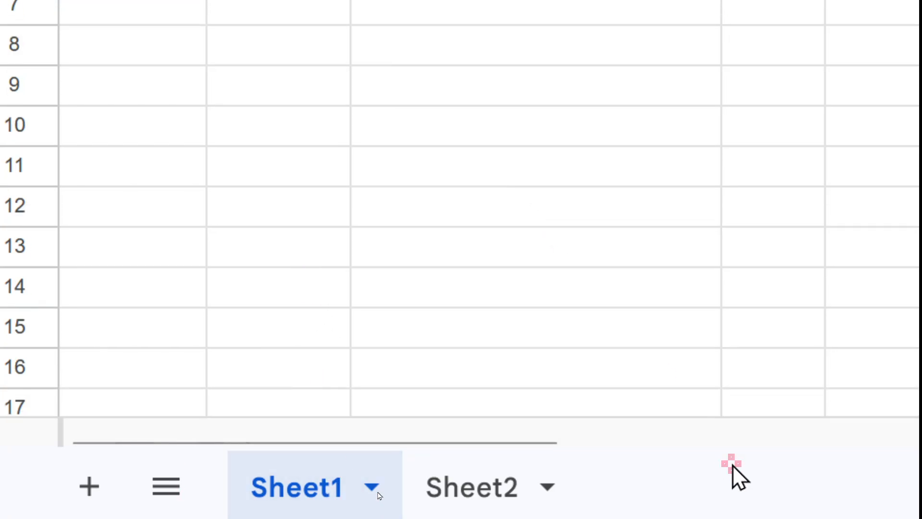
pyautogui.hotkey('ctrl', 'Down')
pyautogui.scroll(8, 471, 314)
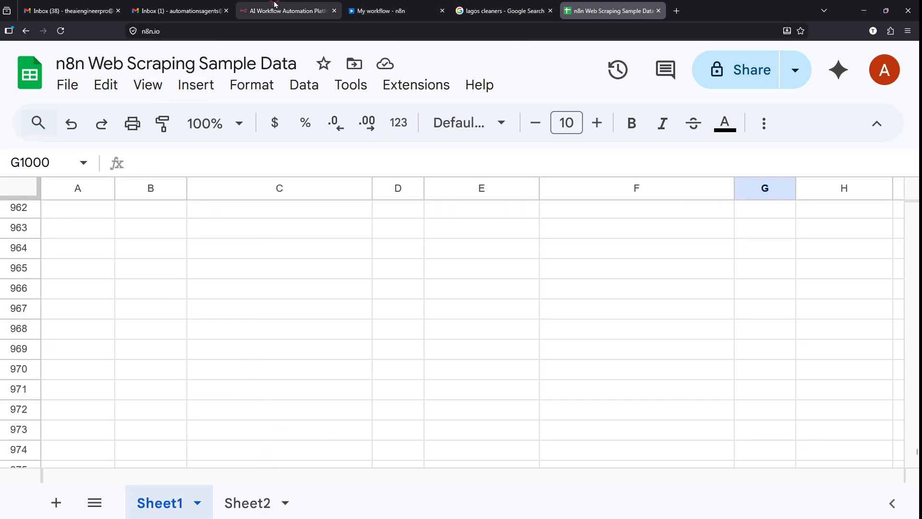
pyautogui.click(289, 11)
# - Set the Document to the n8n Web Scraping Sample Data spreadsheet
pyautogui.click(399, 11)
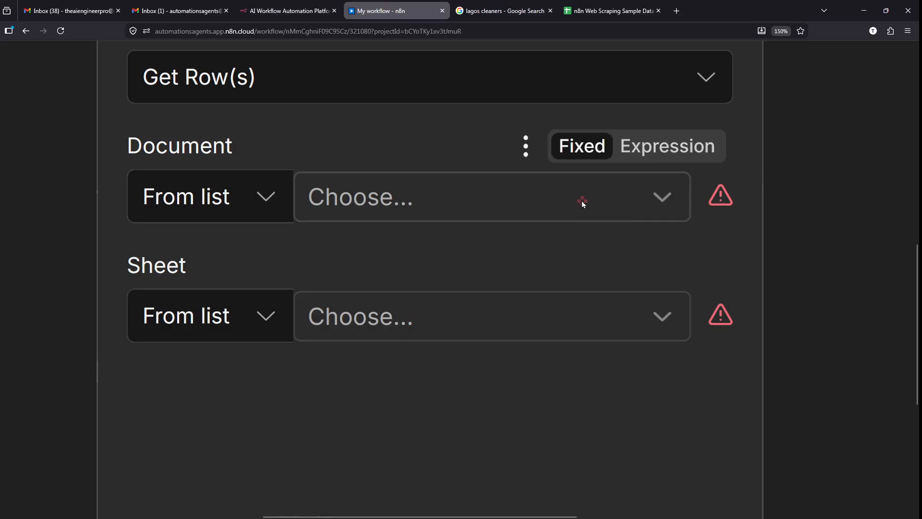
pyautogui.click(581, 201)
pyautogui.scroll(-1, 566, 252)
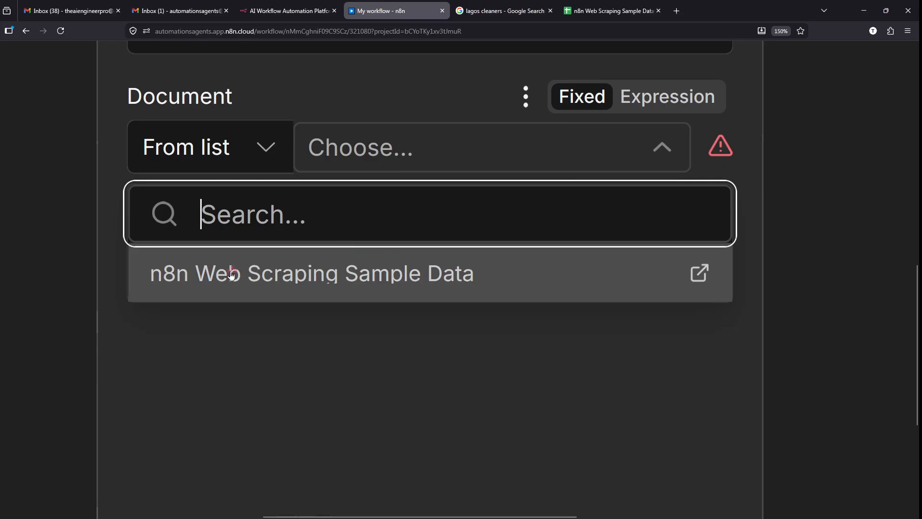
pyautogui.scroll(5, 231, 276)
pyautogui.click(354, 282)
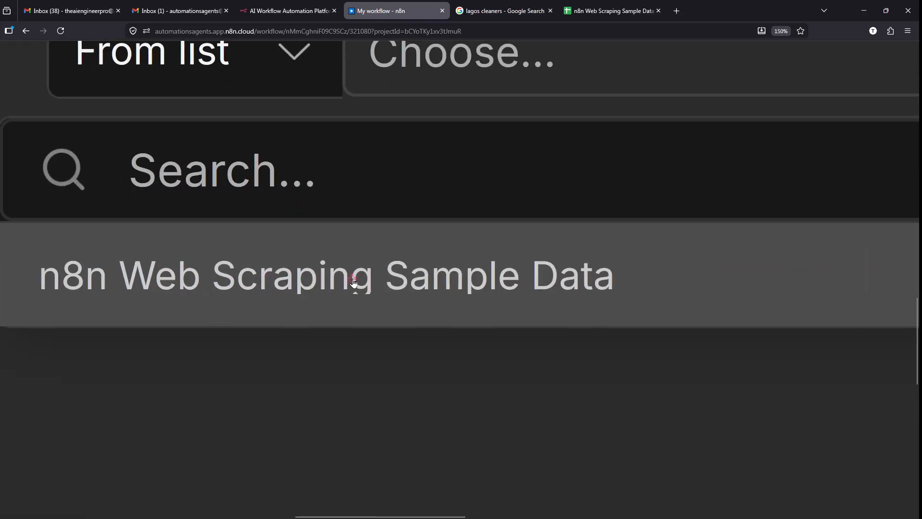
# - Pick Sheet1 from the Sheet dropdown
pyautogui.scroll(-5, 353, 283)
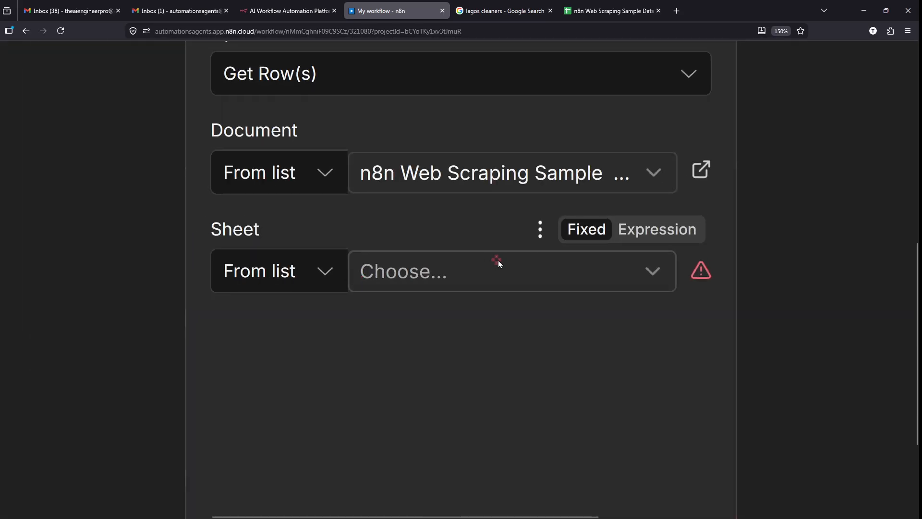
pyautogui.click(559, 270)
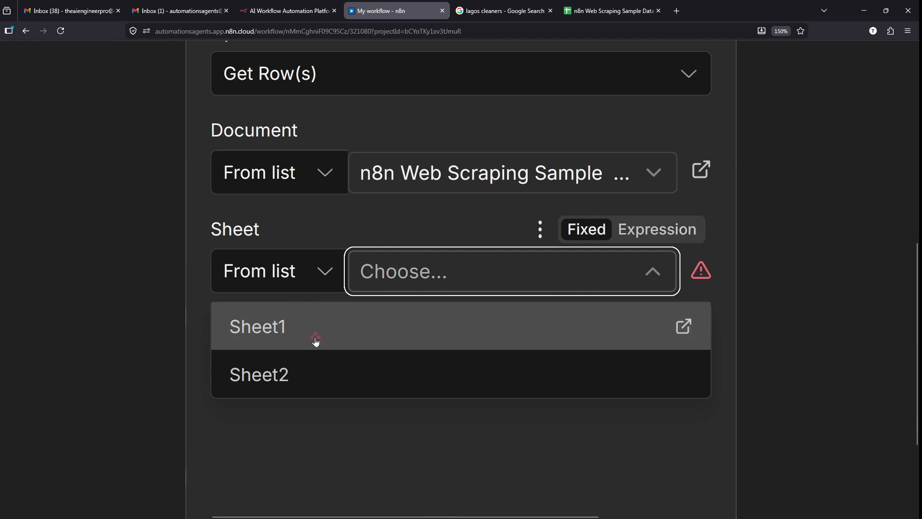
pyautogui.scroll(3, 315, 337)
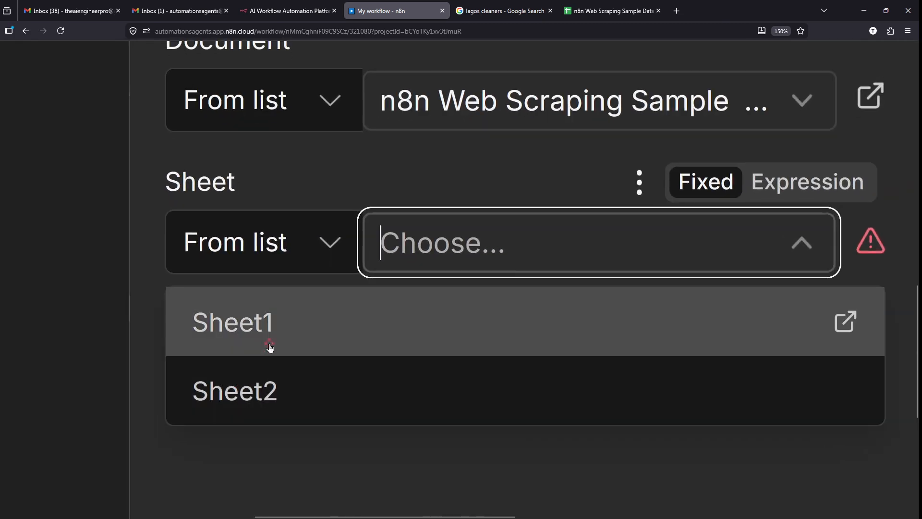
pyautogui.moveTo(279, 325); pyautogui.dragTo(329, 316)
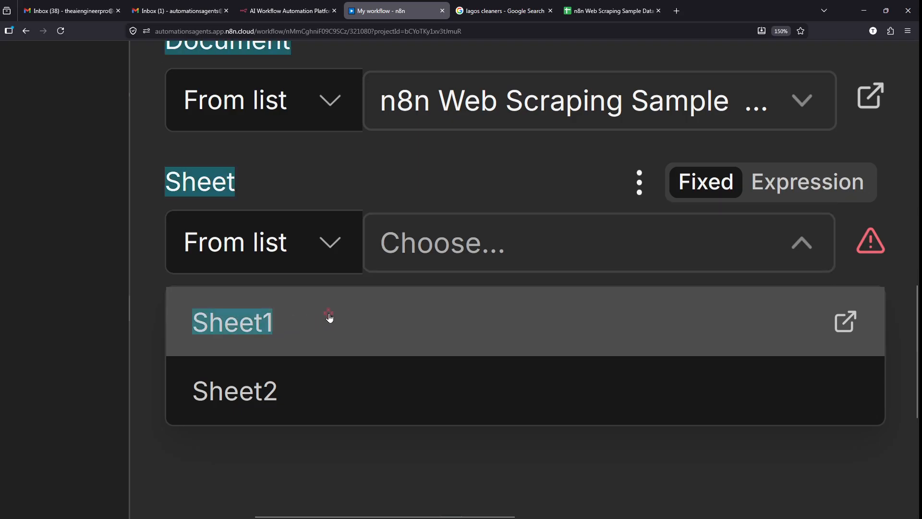
pyautogui.click(330, 316)
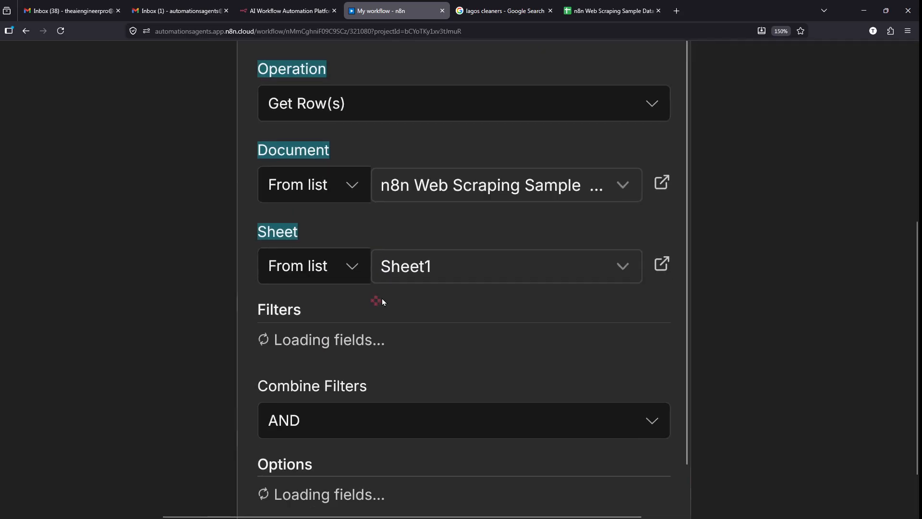
pyautogui.scroll(-5, 382, 298)
pyautogui.click(562, 260)
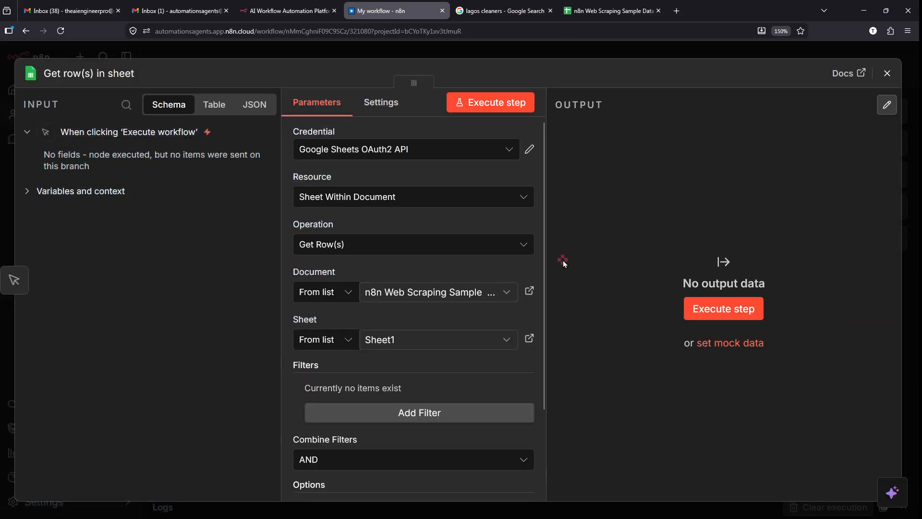
pyautogui.scroll(5, 426, 263)
# - Execute the Get row(s) step and mark up its 4-item output table
pyautogui.click(508, 103)
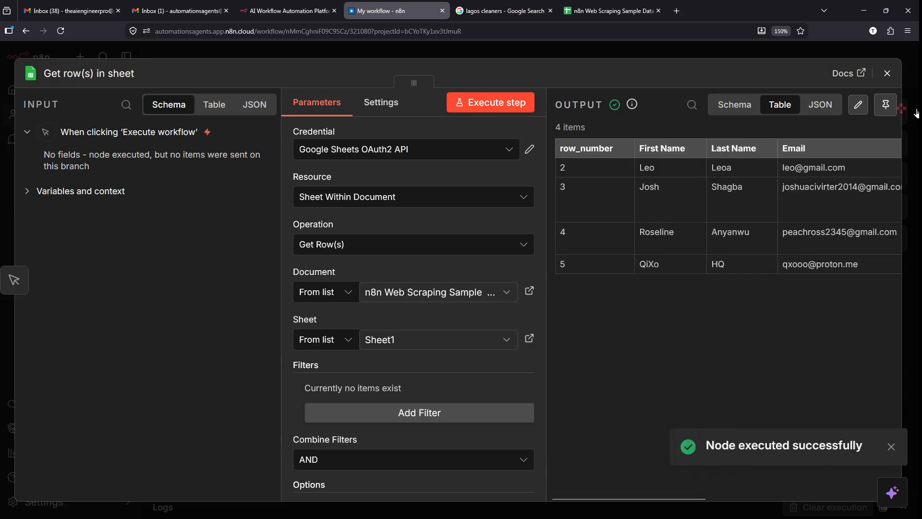
pyautogui.moveTo(540, 112)
pyautogui.mouseDown()
pyautogui.moveTo(693, 200)
pyautogui.moveTo(908, 290)
pyautogui.mouseUp()
pyautogui.moveTo(617, 24); pyautogui.dragTo(646, 114)
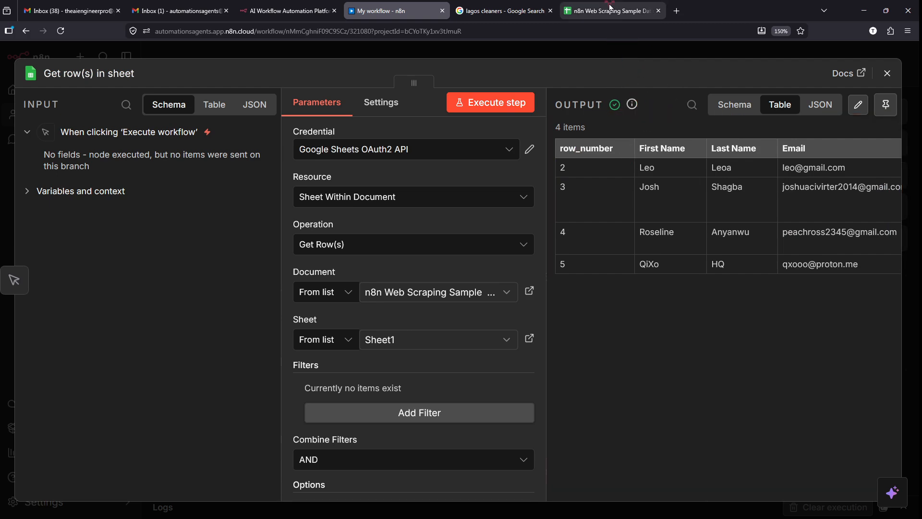
# - Compare the output with the top of the sample data spreadsheet, then return to n8n
pyautogui.click(611, 11)
pyautogui.scroll(4, 287, 294)
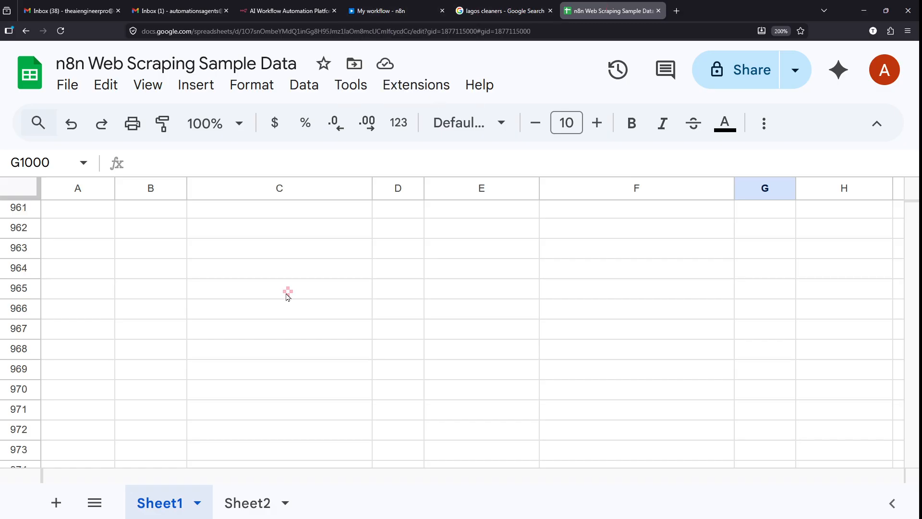
pyautogui.click(287, 295)
pyautogui.scroll(6, 287, 294)
pyautogui.click(287, 295)
pyautogui.scroll(2, 287, 294)
pyautogui.hotkey('ctrl', 'Up')
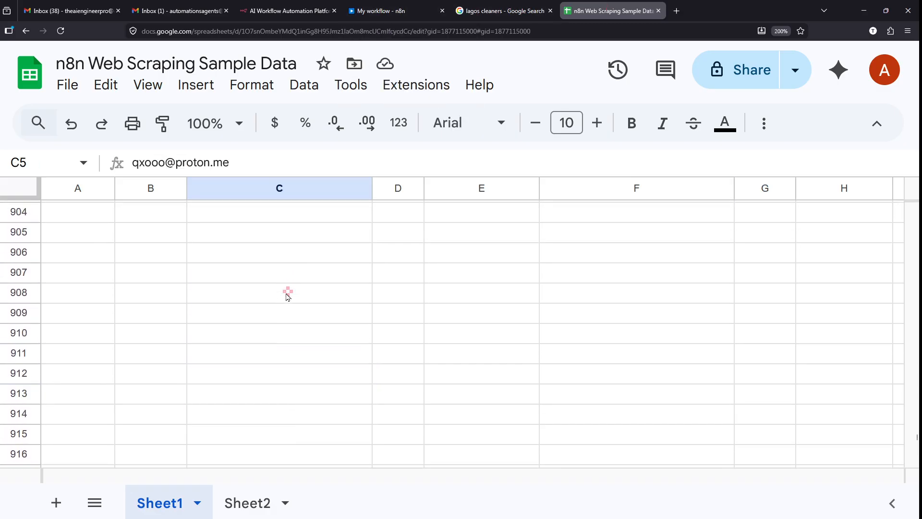
pyautogui.hotkey('ctrl', 'Up')
pyautogui.click(408, 5)
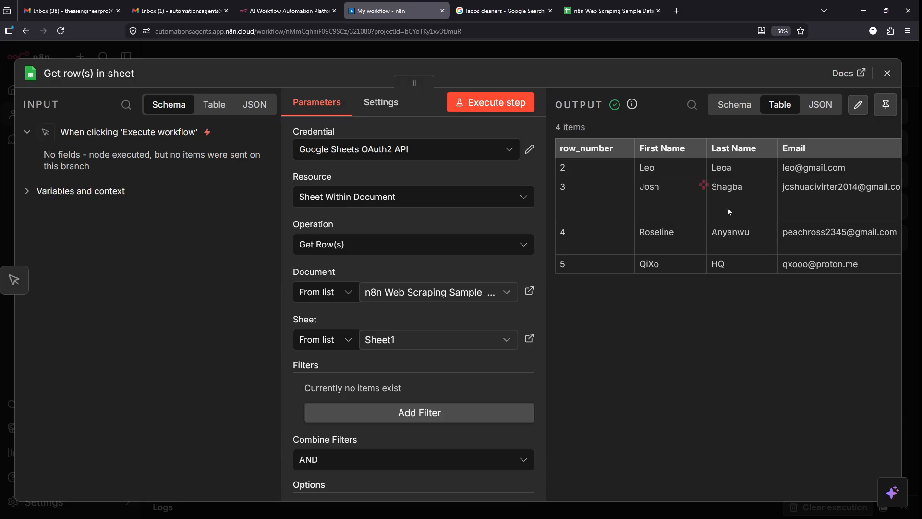
pyautogui.hscroll(2, 746, 221)
pyautogui.hotkey('ctrl', '+')
pyautogui.hotkey('ctrl', '+')
pyautogui.hotkey('ctrl', '+')
pyautogui.scroll(1, 851, 140)
pyautogui.hscroll(1, 851, 140)
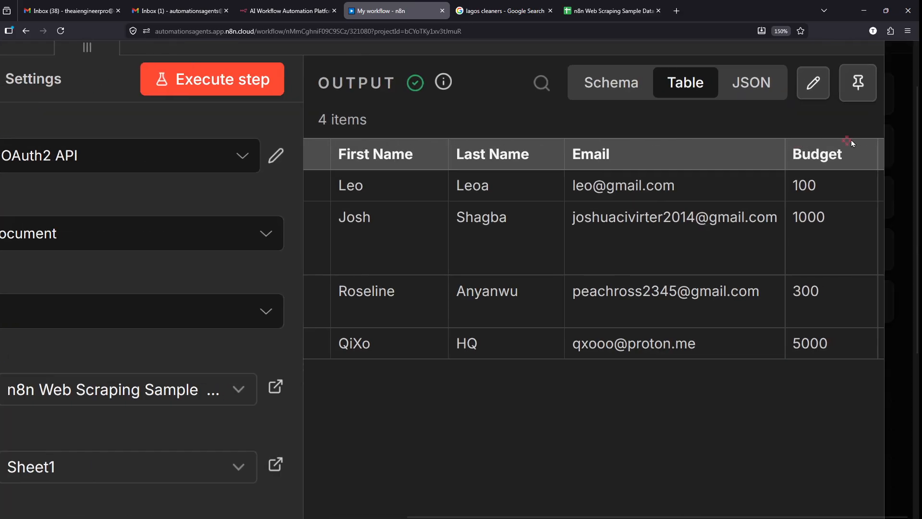
pyautogui.scroll(1, 851, 140)
pyautogui.scroll(1, 851, 139)
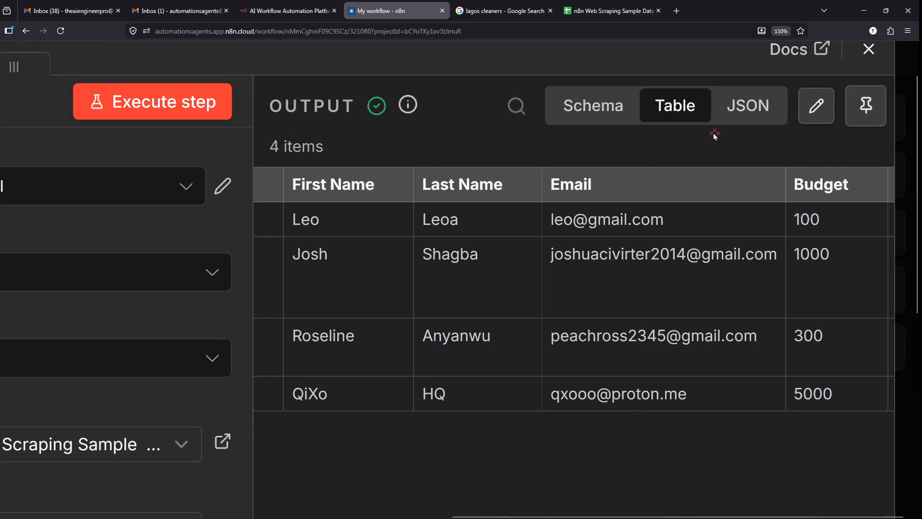
pyautogui.scroll(3, 715, 136)
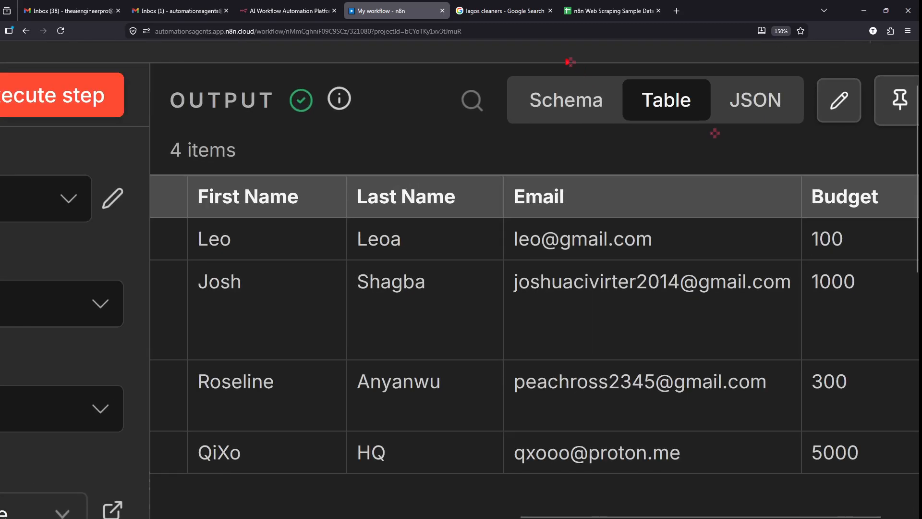
pyautogui.moveTo(569, 62); pyautogui.dragTo(522, 63)
pyautogui.press('e')
pyautogui.moveTo(714, 133); pyautogui.dragTo(634, 61)
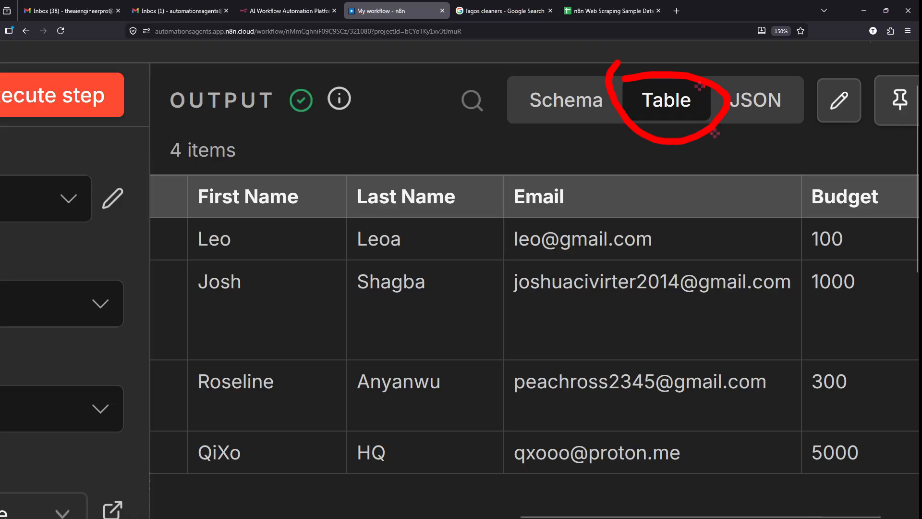
pyautogui.press('e')
pyautogui.hscroll(-6, 539, 239)
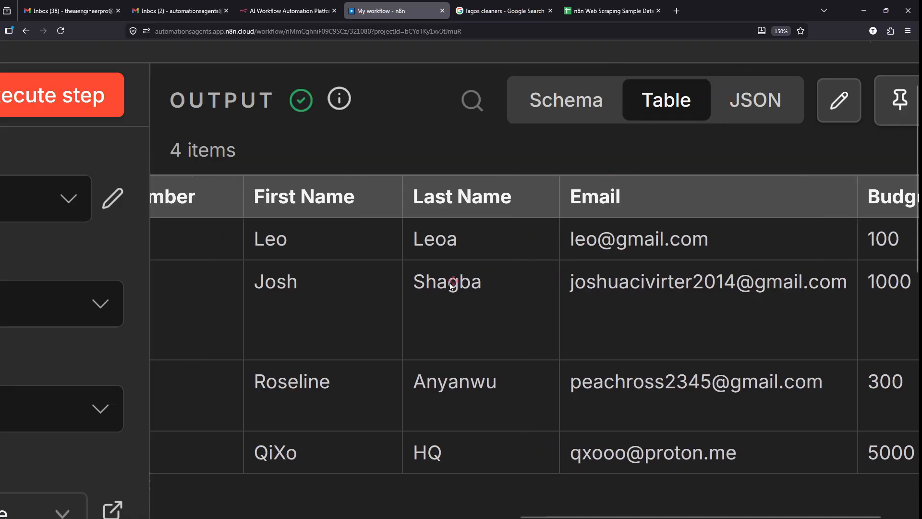
pyautogui.hscroll(2, 425, 287)
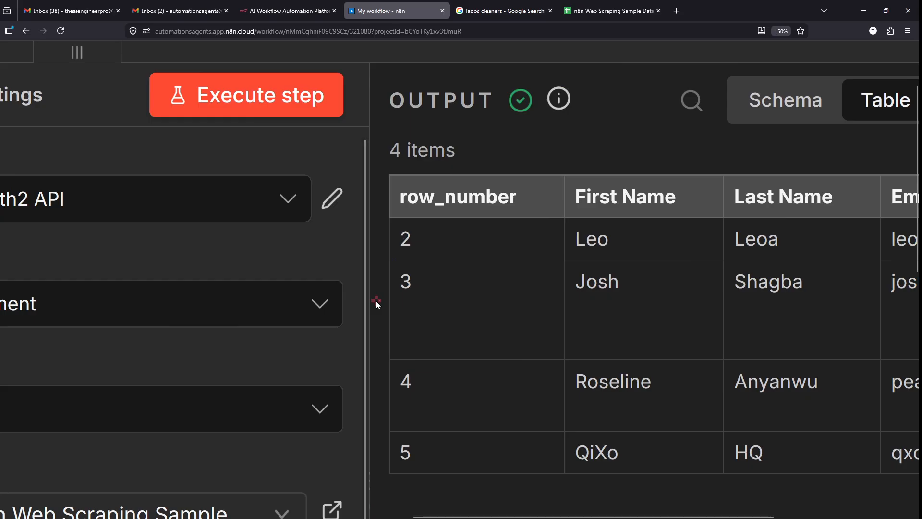
pyautogui.hscroll(1, 377, 301)
pyautogui.hscroll(-1, 376, 301)
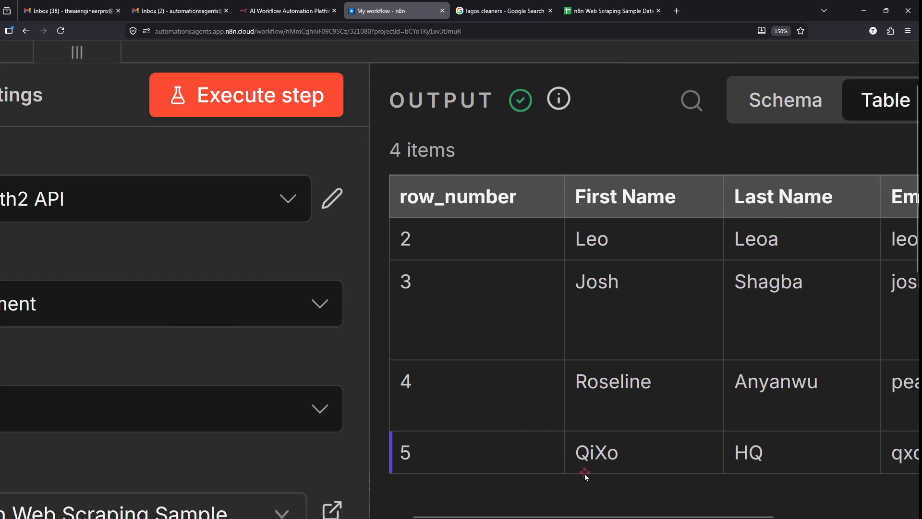
pyautogui.scroll(-1, 584, 474)
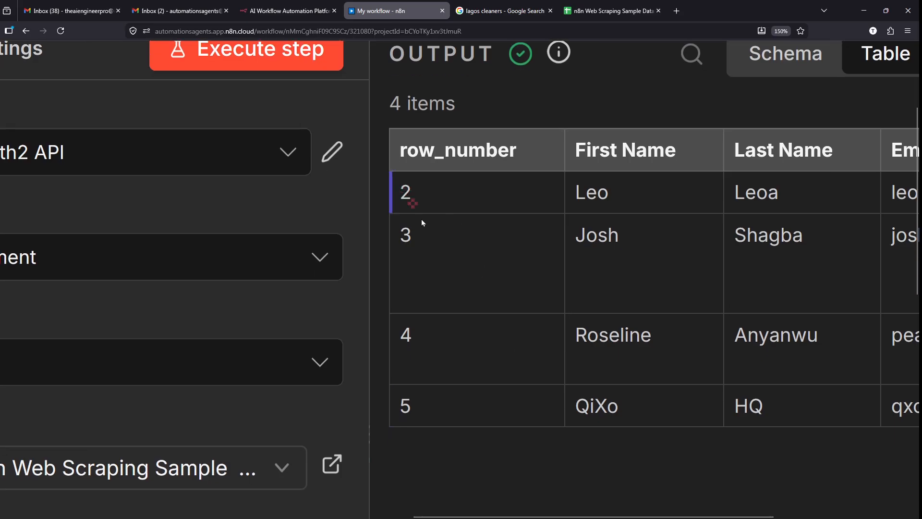
pyautogui.moveTo(423, 223); pyautogui.dragTo(445, 375)
pyautogui.click(528, 423)
pyautogui.hscroll(2, 586, 451)
pyautogui.hscroll(-2, 475, 240)
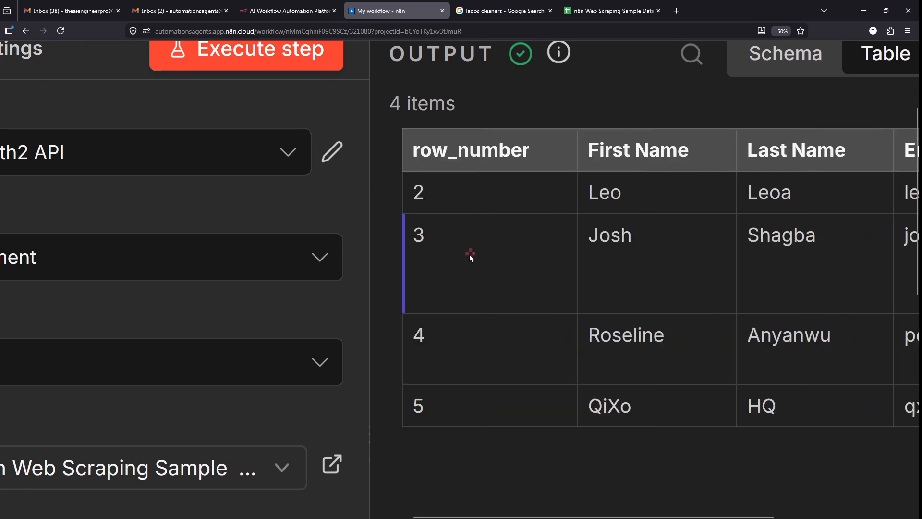
pyautogui.hscroll(2, 508, 327)
pyautogui.hscroll(8, 710, 198)
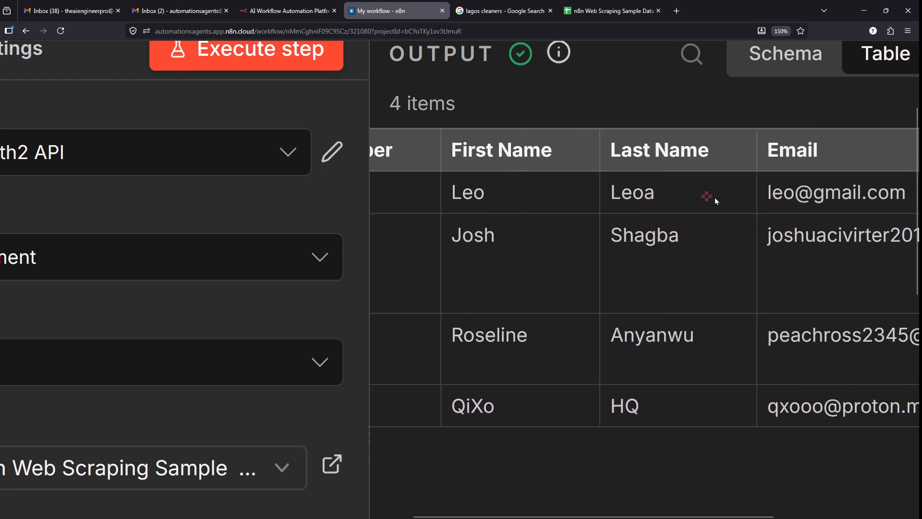
pyautogui.hscroll(5, 675, 195)
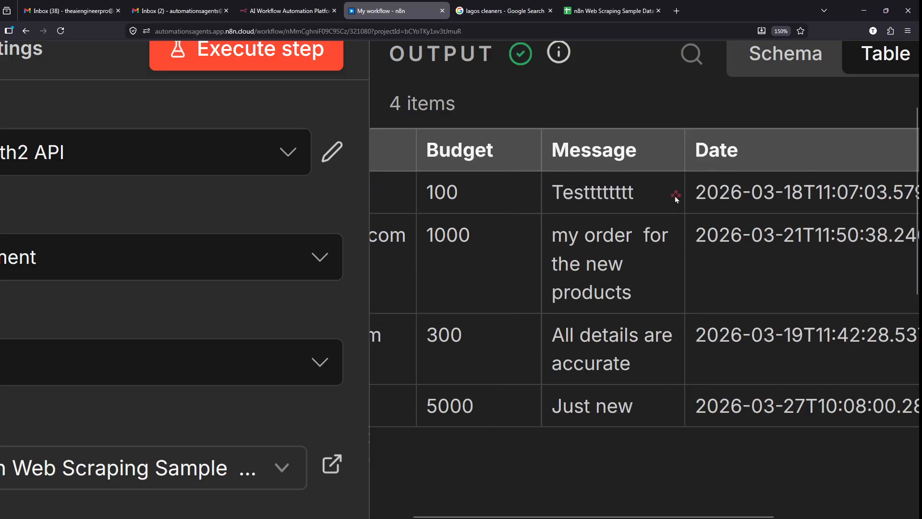
pyautogui.hscroll(1, 684, 180)
pyautogui.hscroll(3, 753, 99)
# - Switch the Get row(s) output to Schema view and scroll through the fields
pyautogui.scroll(2, 753, 99)
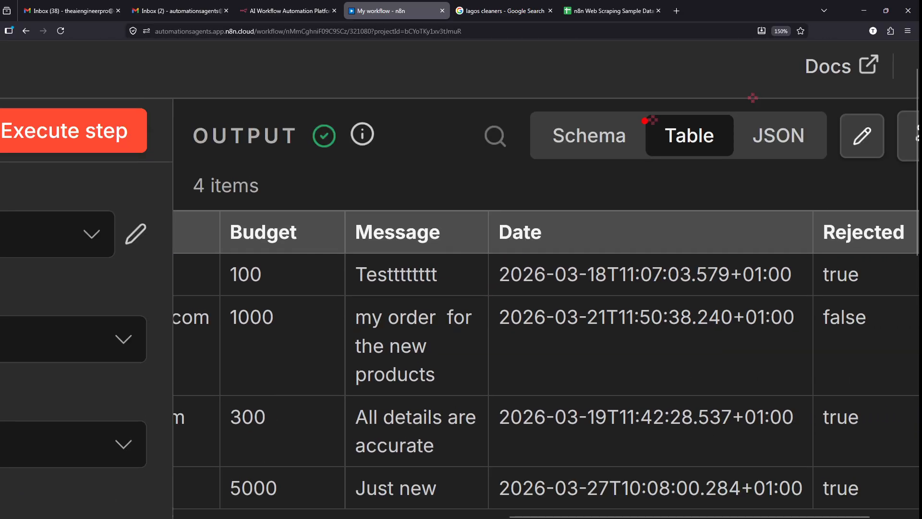
pyautogui.moveTo(583, 110)
pyautogui.mouseDown()
pyautogui.moveTo(509, 142)
pyautogui.moveTo(550, 98)
pyautogui.mouseUp()
pyautogui.press('Escape')
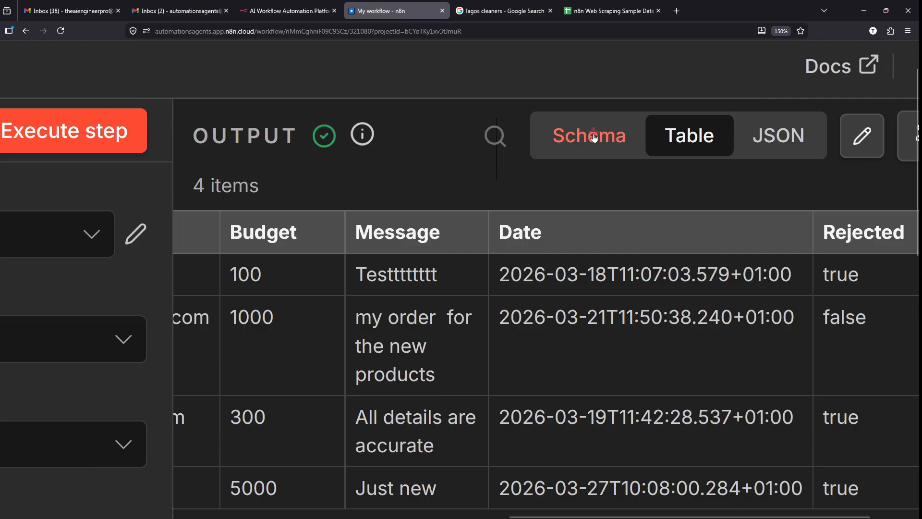
pyautogui.click(594, 138)
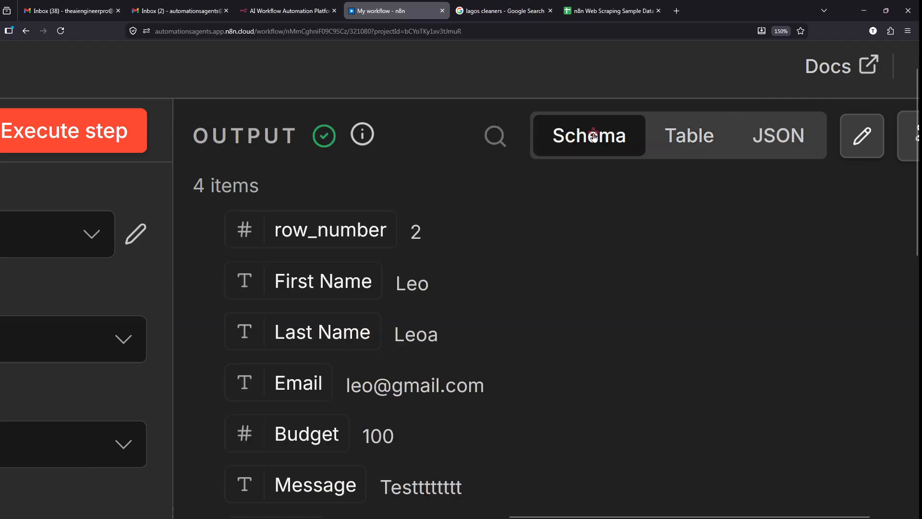
pyautogui.scroll(-4, 502, 221)
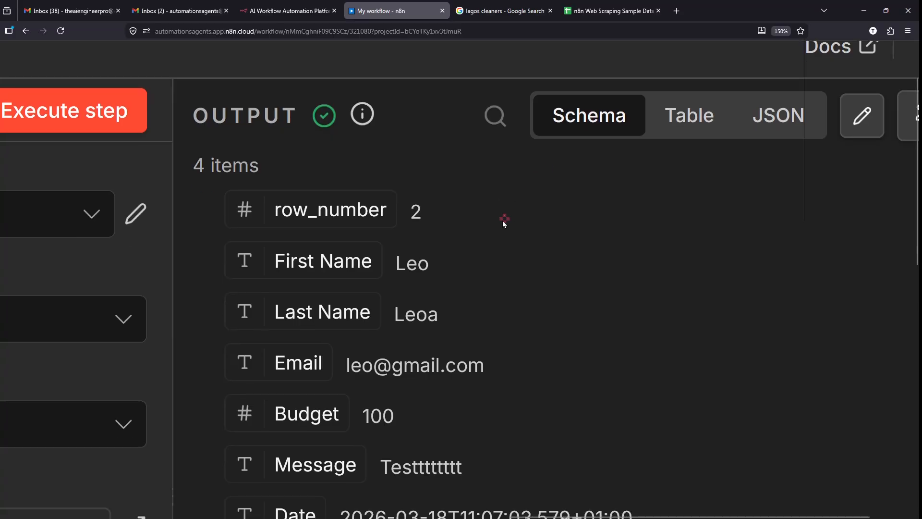
pyautogui.scroll(-3, 503, 221)
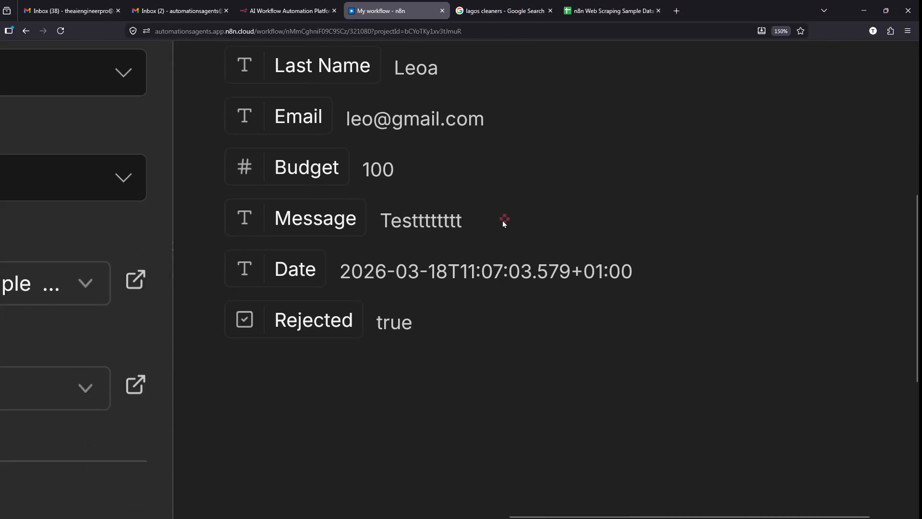
pyautogui.scroll(5, 503, 220)
pyautogui.scroll(2, 503, 220)
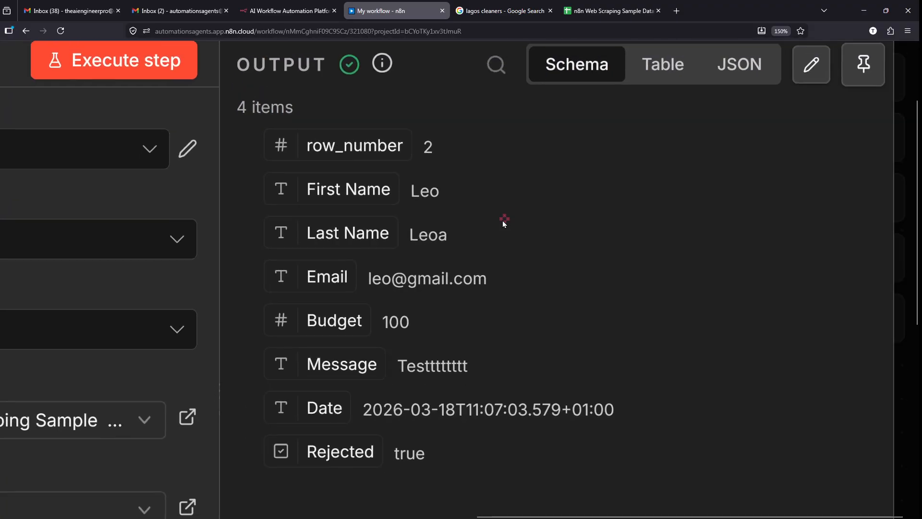
pyautogui.scroll(3, 608, 175)
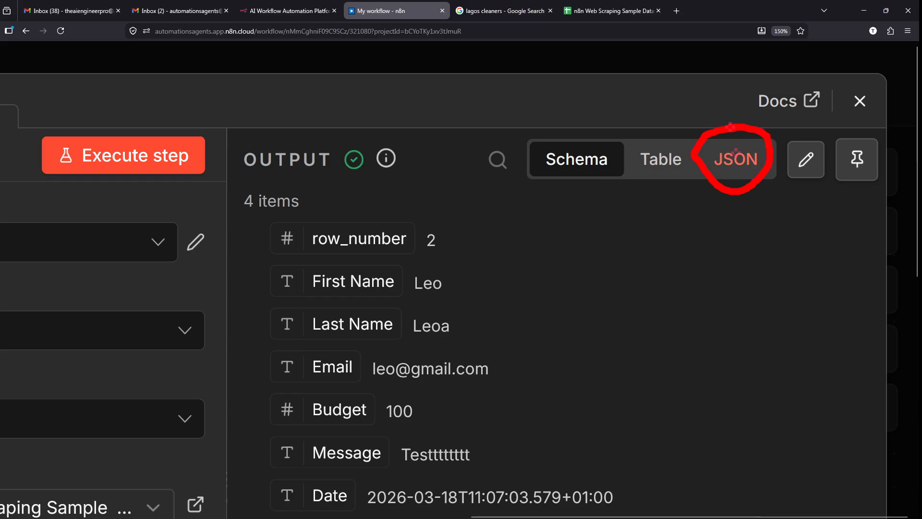
# - Show the 4 output items as JSON and compare them with the spreadsheet rows
pyautogui.click(738, 160)
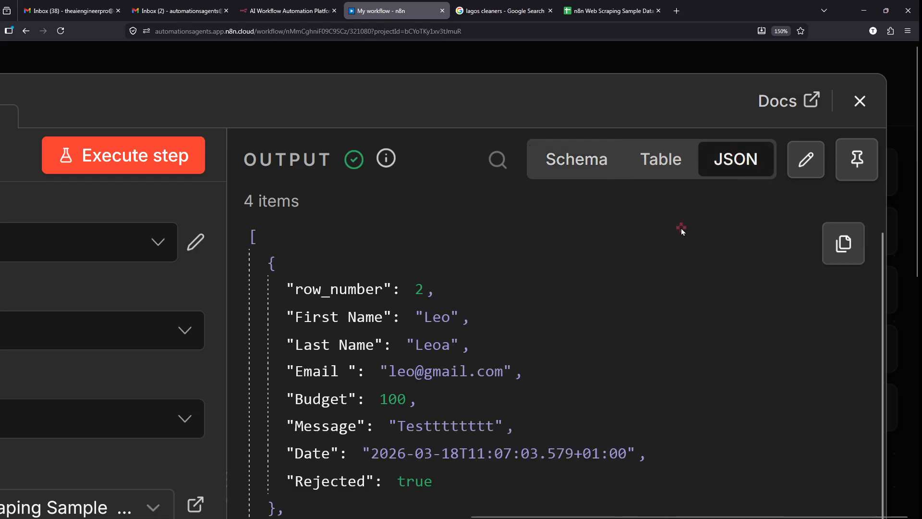
pyautogui.scroll(-1, 681, 229)
pyautogui.scroll(1, 681, 228)
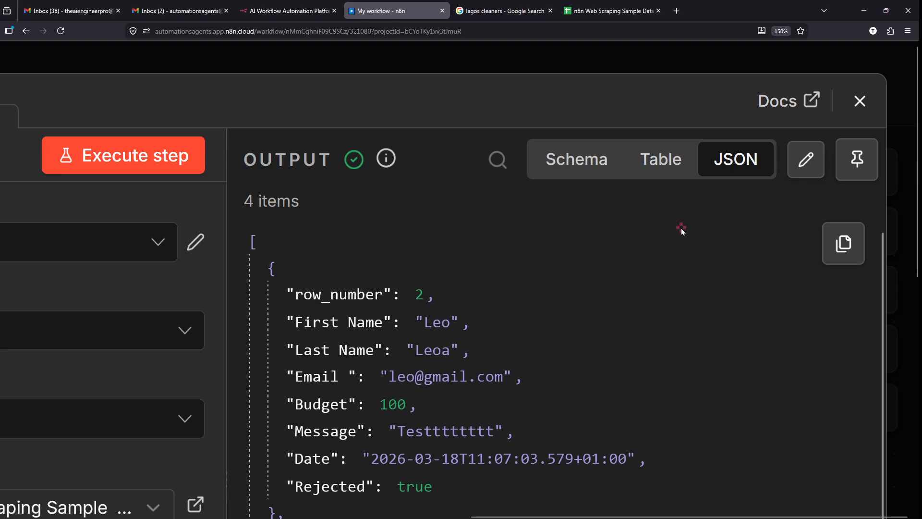
pyautogui.scroll(-1, 575, 72)
pyautogui.scroll(-3, 575, 72)
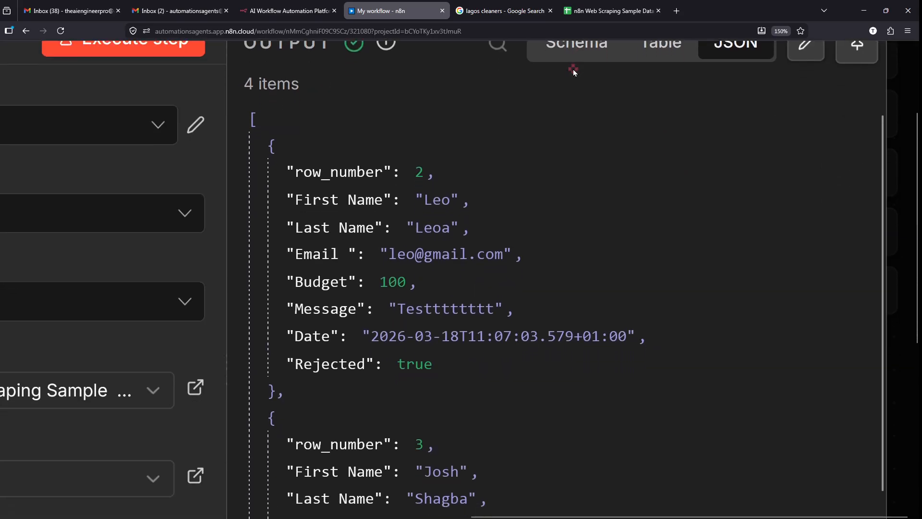
pyautogui.moveTo(260, 38)
pyautogui.mouseDown()
pyautogui.moveTo(237, 99)
pyautogui.moveTo(298, 31)
pyautogui.mouseUp()
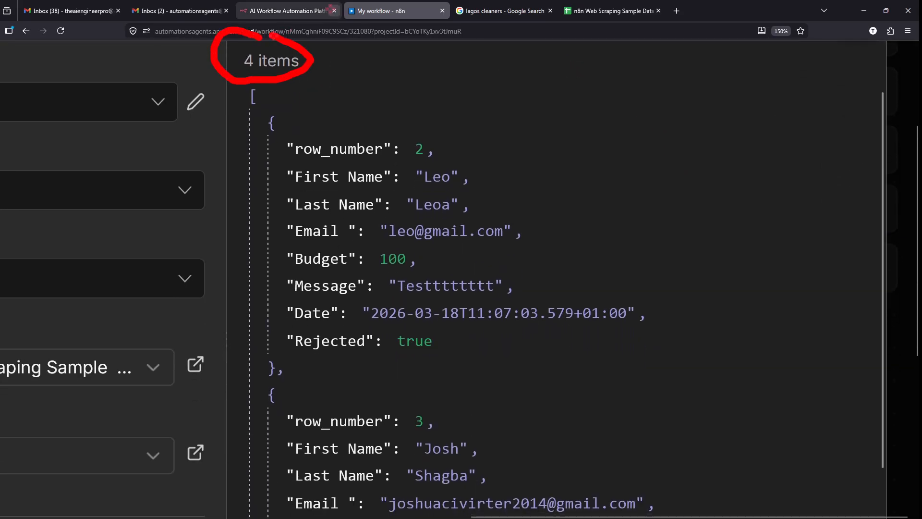
pyautogui.click(599, 6)
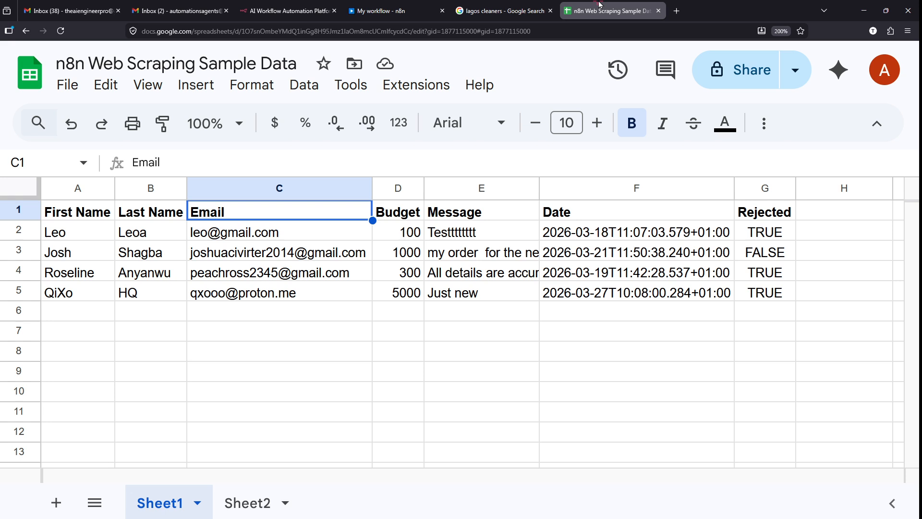
pyautogui.moveTo(33, 219)
pyautogui.mouseDown()
pyautogui.moveTo(376, 288)
pyautogui.moveTo(831, 325)
pyautogui.mouseUp()
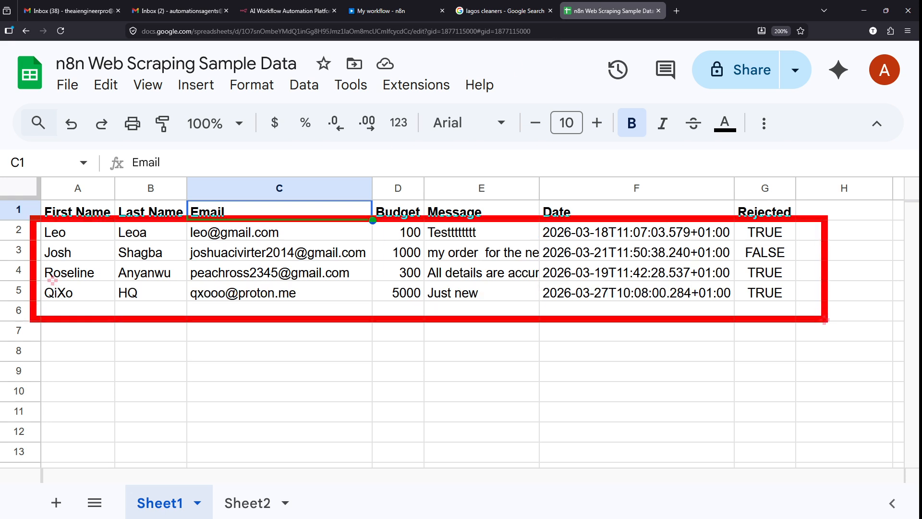
pyautogui.click(384, 11)
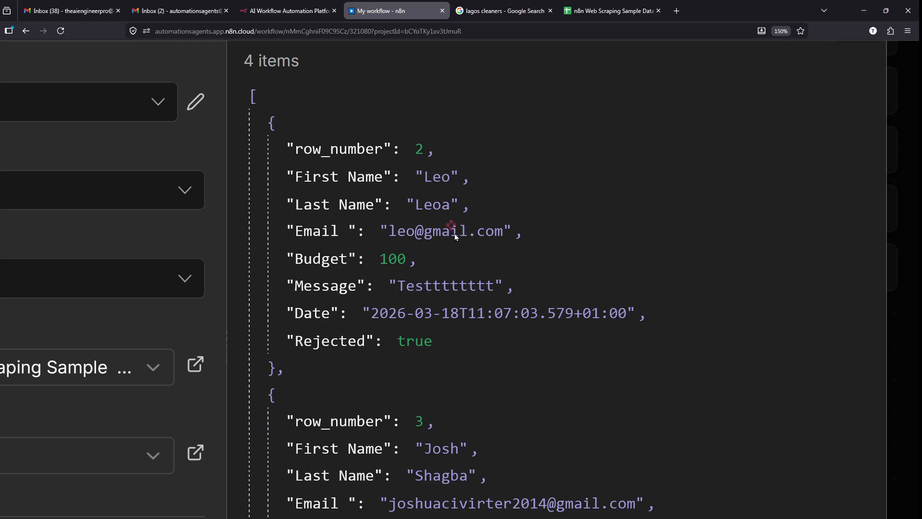
pyautogui.moveTo(248, 106)
pyautogui.mouseDown()
pyautogui.moveTo(481, 338)
pyautogui.moveTo(579, 382)
pyautogui.moveTo(660, 380)
pyautogui.mouseUp()
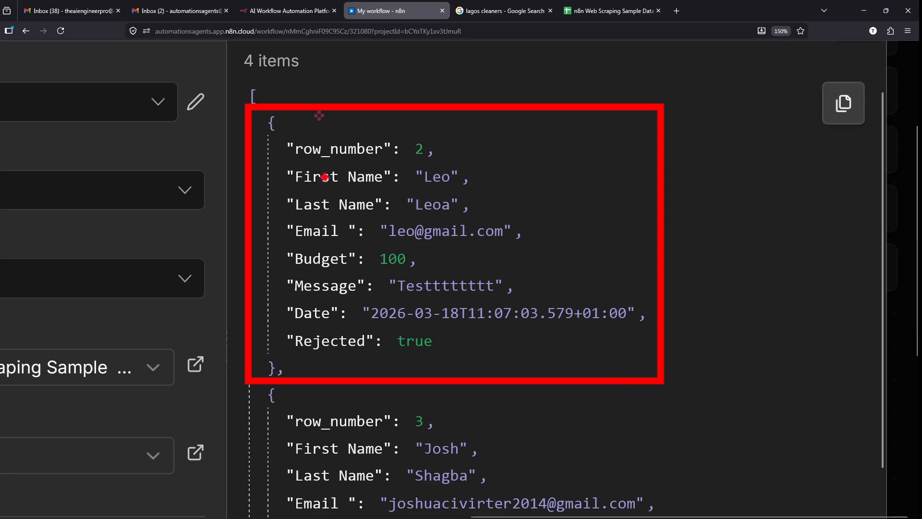
pyautogui.moveTo(328, 157); pyautogui.dragTo(384, 159)
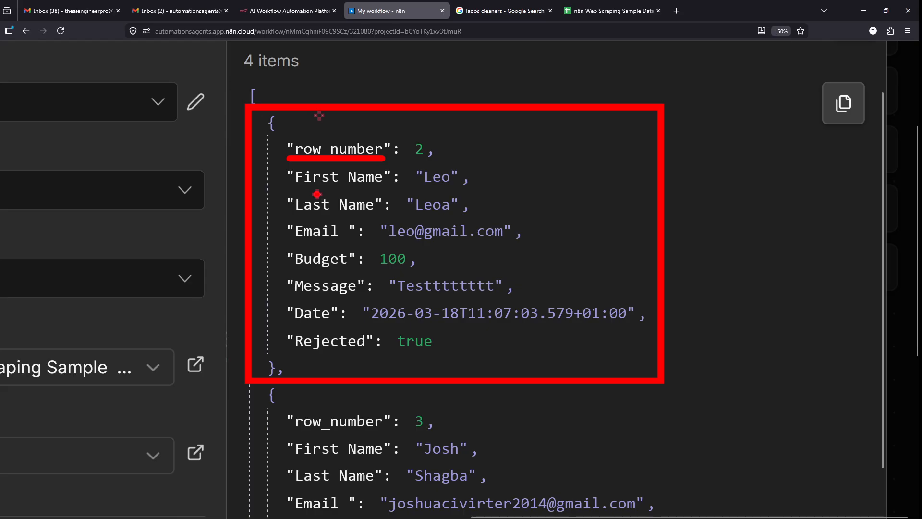
pyautogui.moveTo(323, 187); pyautogui.dragTo(474, 178)
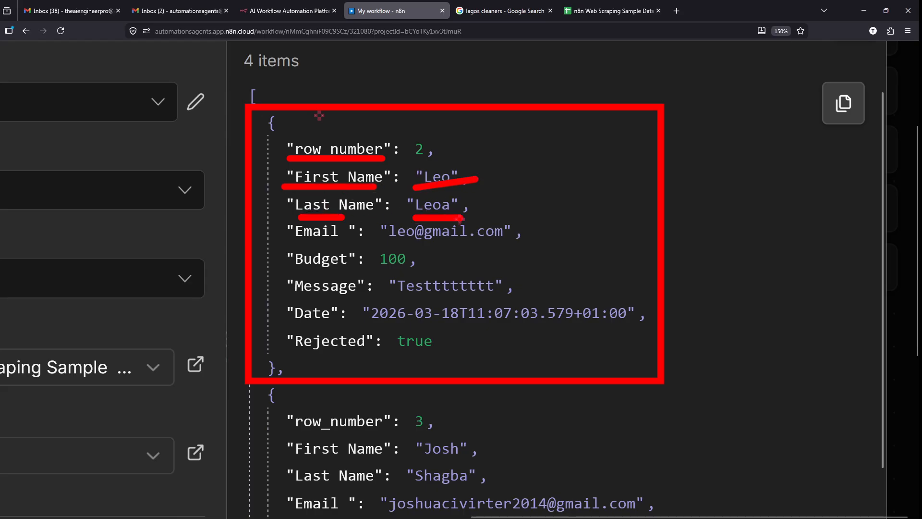
pyautogui.moveTo(292, 246); pyautogui.dragTo(361, 243)
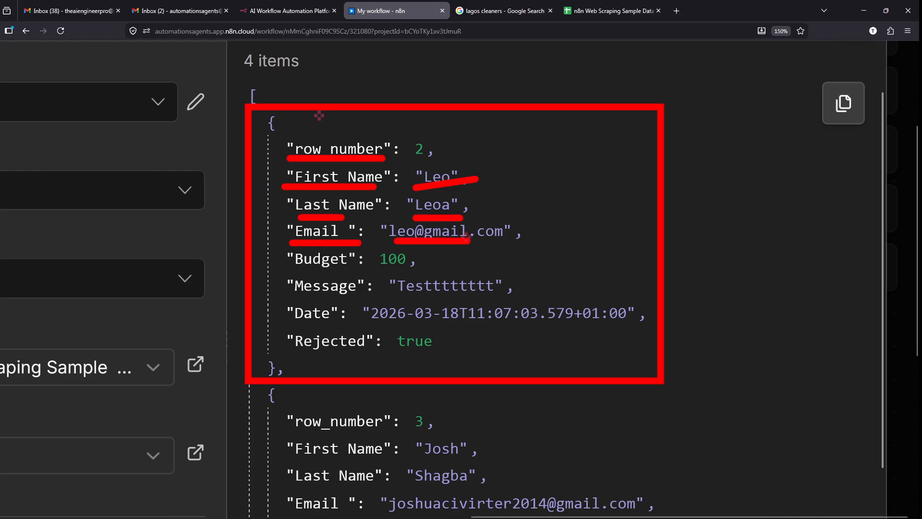
pyautogui.press('Escape')
pyautogui.scroll(-3, 408, 239)
pyautogui.scroll(-3, 408, 236)
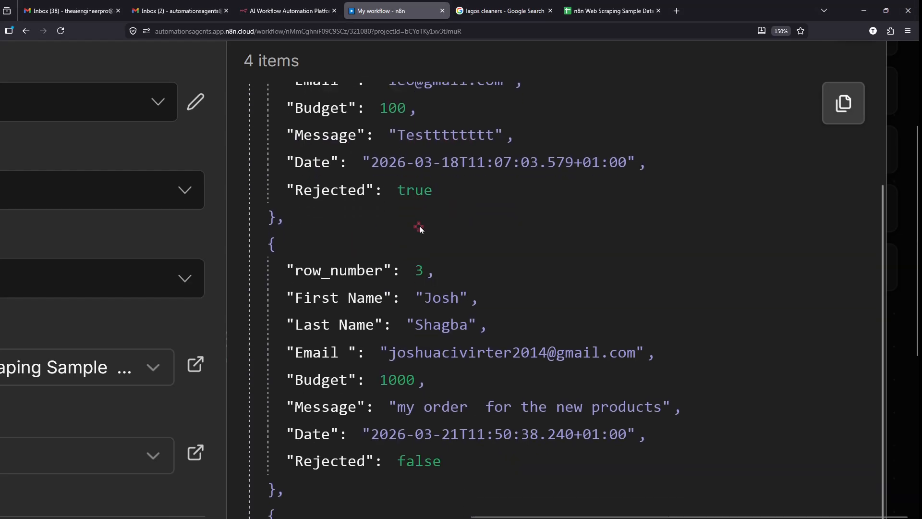
pyautogui.moveTo(234, 146); pyautogui.dragTo(589, 353)
pyautogui.moveTo(667, 411)
pyautogui.mouseDown()
pyautogui.moveTo(715, 434)
pyautogui.moveTo(717, 420)
pyautogui.mouseUp()
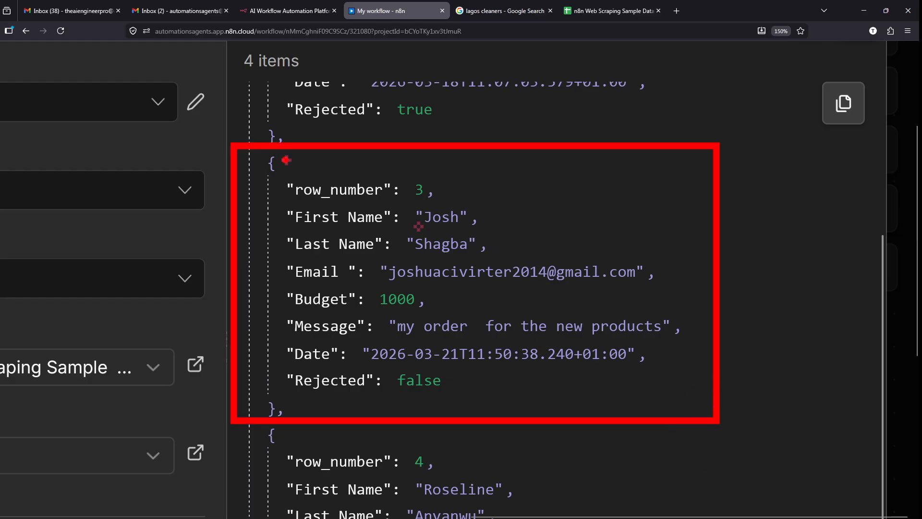
pyautogui.moveTo(281, 163); pyautogui.dragTo(332, 155)
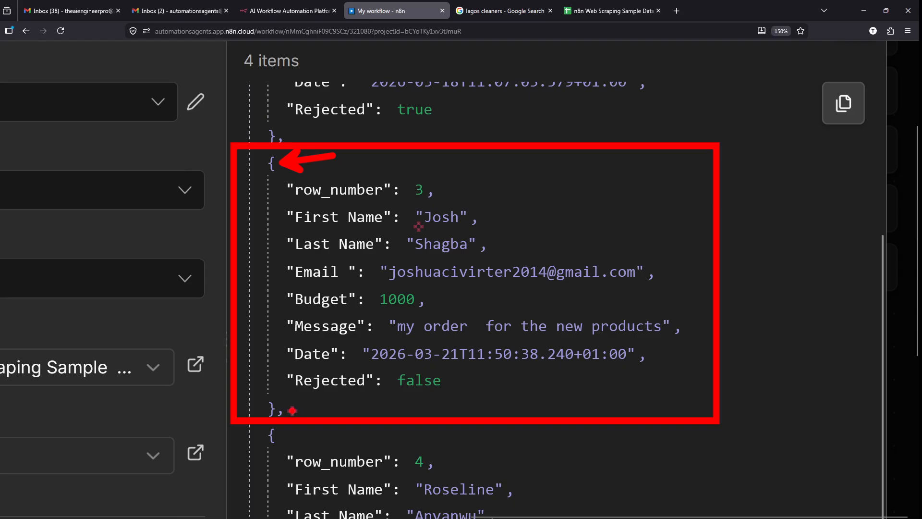
pyautogui.moveTo(293, 406); pyautogui.dragTo(355, 406)
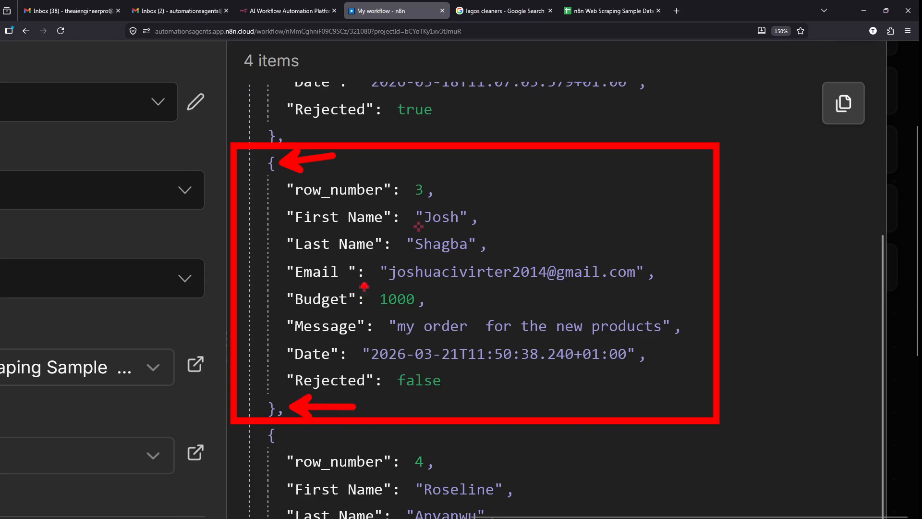
pyautogui.press('Escape')
pyautogui.scroll(-5, 364, 287)
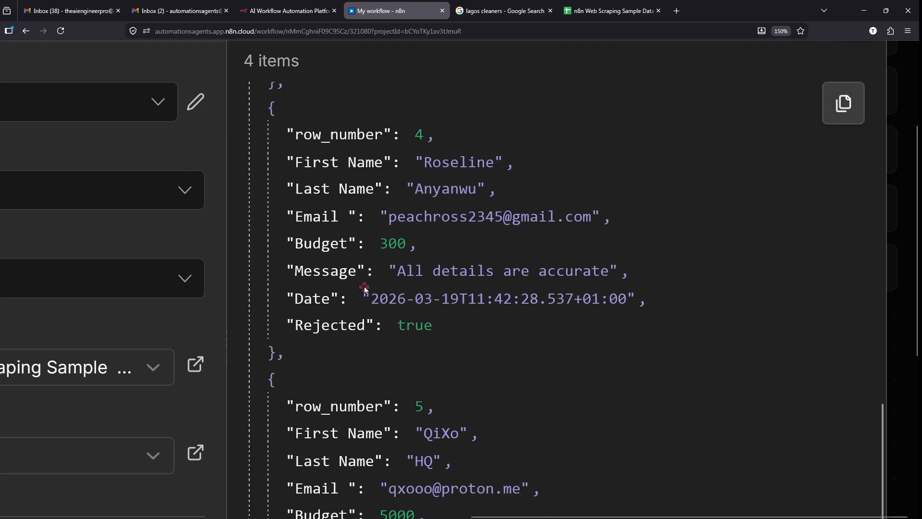
pyautogui.scroll(-5, 364, 286)
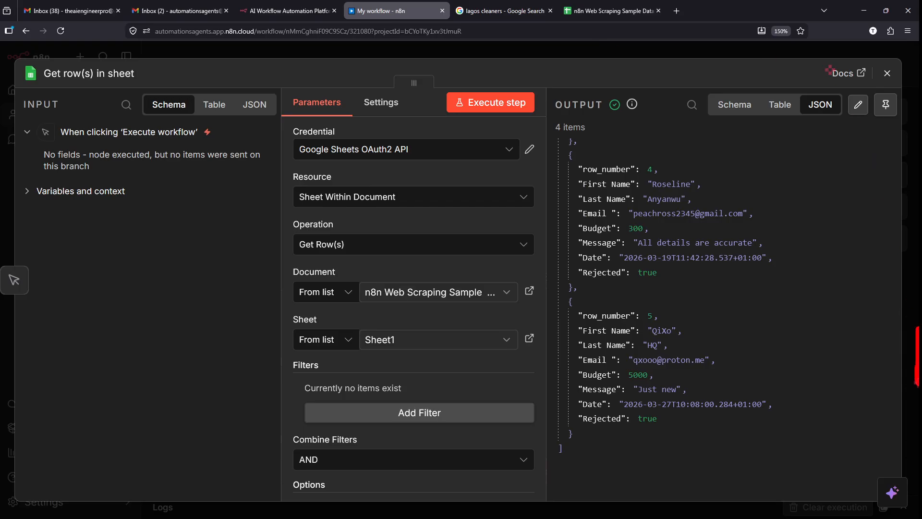
# - Close the Get row(s) in sheet node, undoing a stray change
pyautogui.moveTo(909, 331)
pyautogui.mouseDown()
pyautogui.moveTo(910, 116)
pyautogui.moveTo(899, 50)
pyautogui.moveTo(812, 54)
pyautogui.mouseUp()
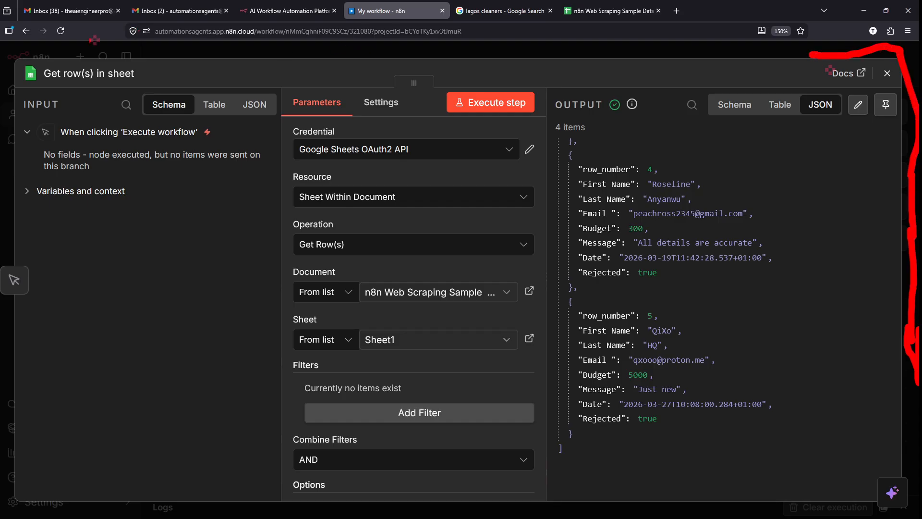
pyautogui.moveTo(28, 46); pyautogui.dragTo(98, 41)
pyautogui.hotkey('ctrl', 'z')
pyautogui.hotkey('ctrl', 'z')
pyautogui.moveTo(707, 47)
pyautogui.mouseDown()
pyautogui.moveTo(648, 56)
pyautogui.moveTo(365, 42)
pyautogui.moveTo(298, 52)
pyautogui.mouseUp()
pyautogui.press('Escape')
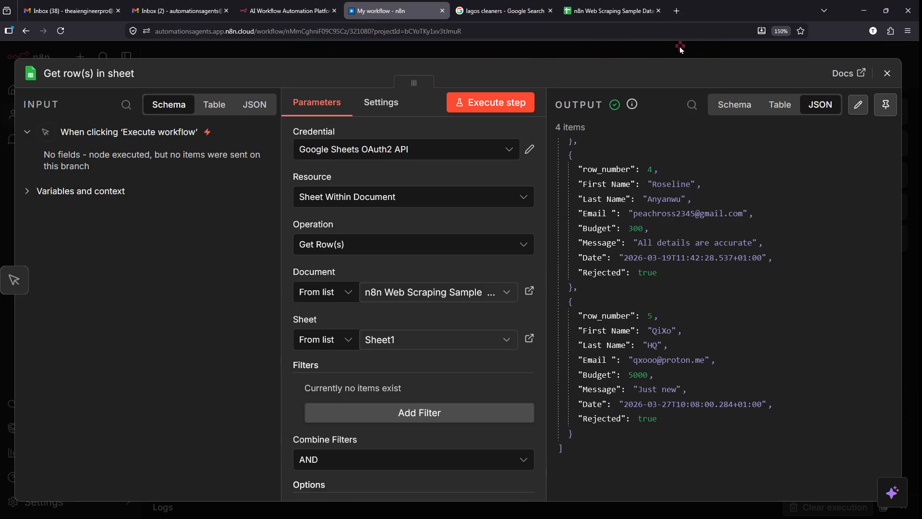
pyautogui.press('Escape')
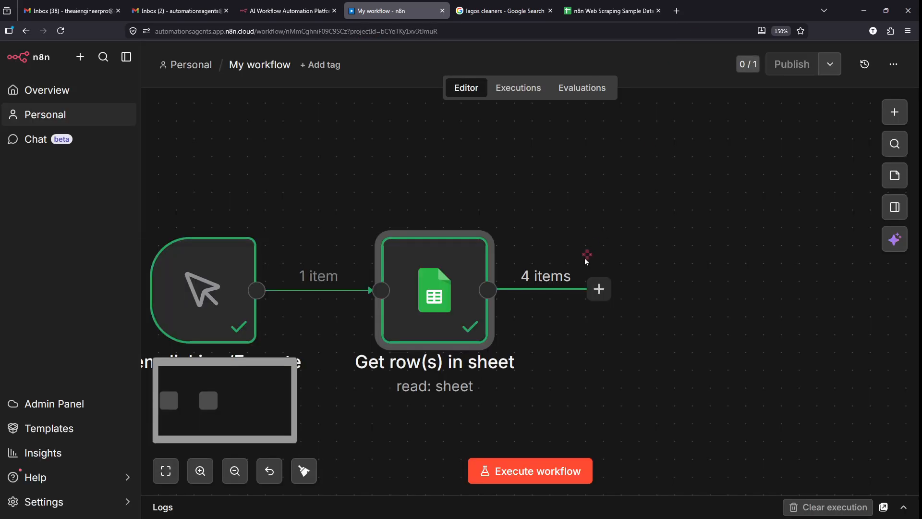
# - Collapse the sidebar and view the canvas: trigger feeding Get row(s) in sheet with 4 items
pyautogui.hscroll(-1, 584, 258)
pyautogui.click(126, 58)
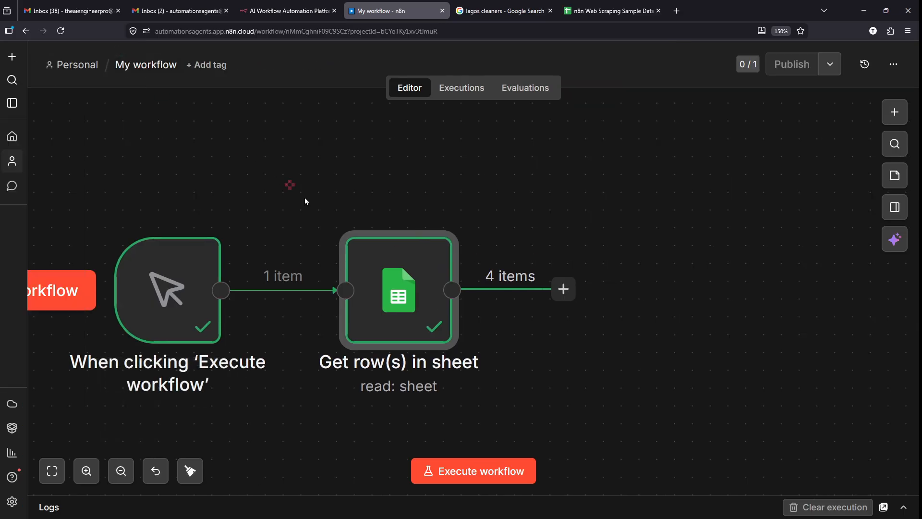
pyautogui.hscroll(-2, 319, 209)
pyautogui.scroll(-5, 352, 321)
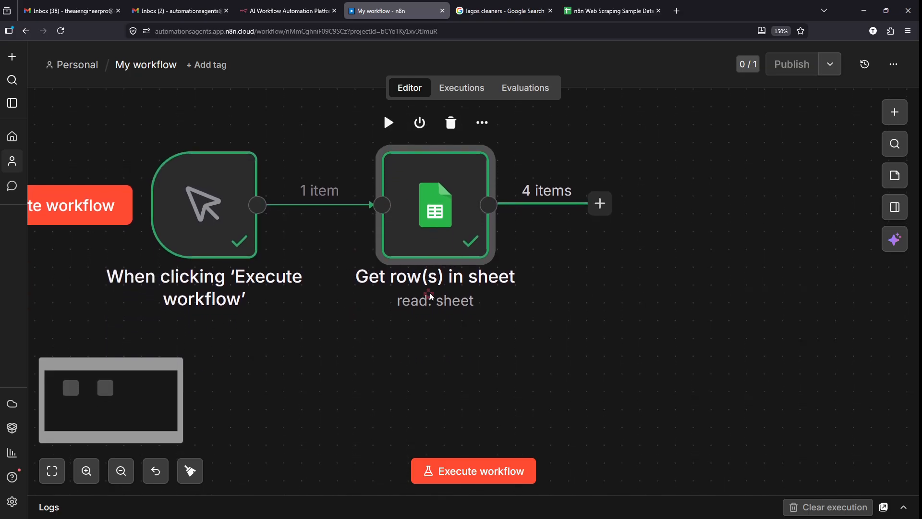
pyautogui.hscroll(3, 557, 258)
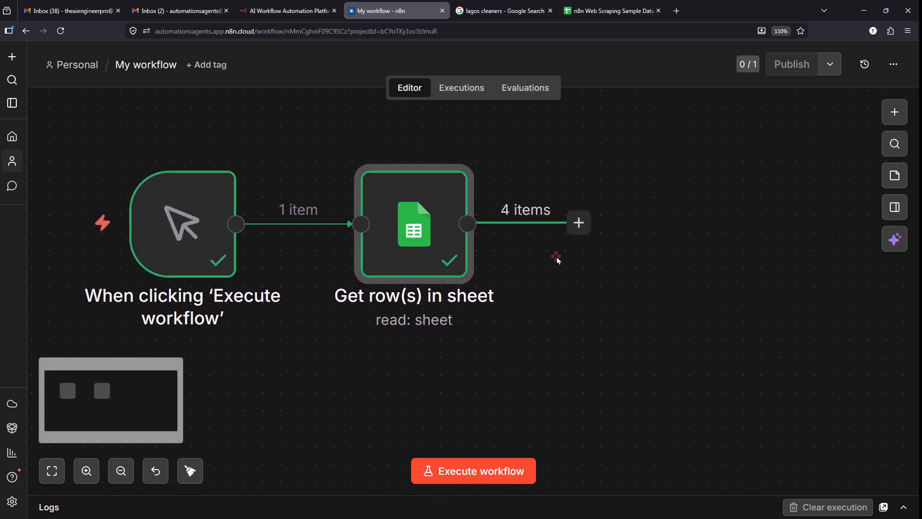
pyautogui.hscroll(2, 557, 258)
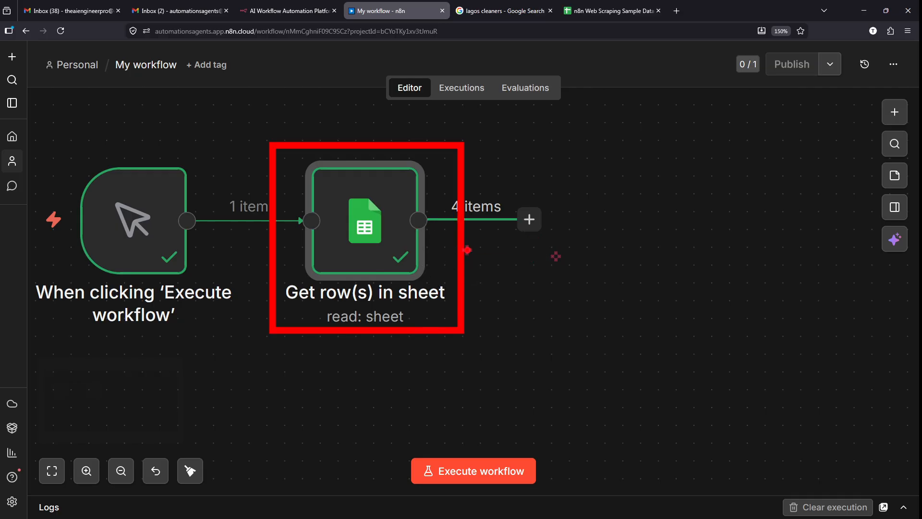
pyautogui.moveTo(391, 235)
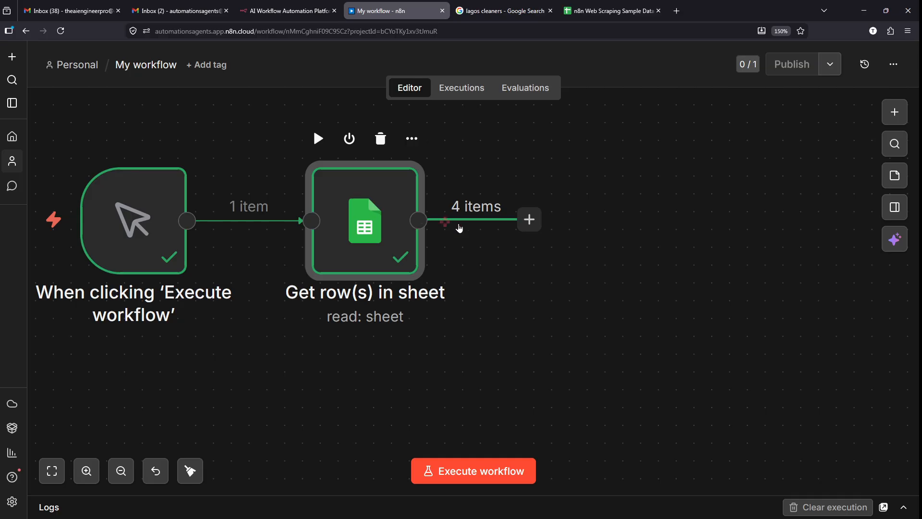
pyautogui.doubleClick(399, 219)
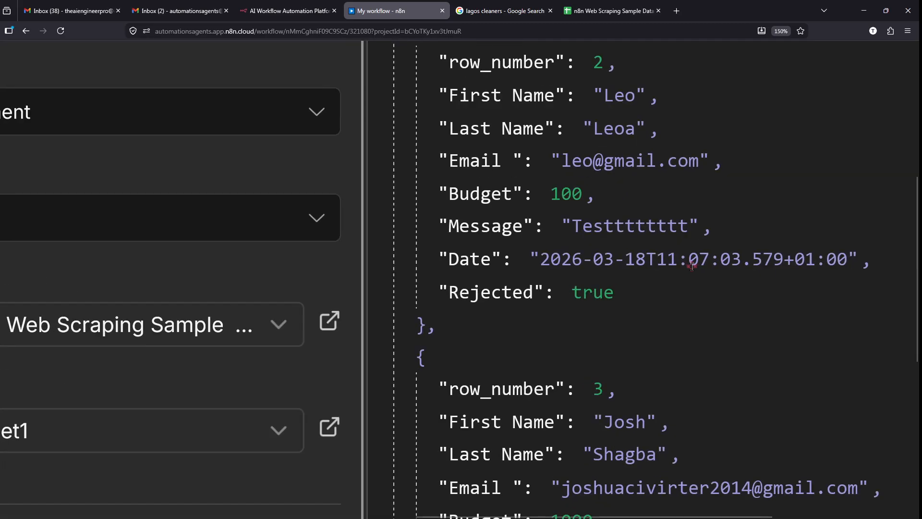
pyautogui.scroll(1, 692, 266)
pyautogui.moveTo(448, 373); pyautogui.dragTo(497, 373)
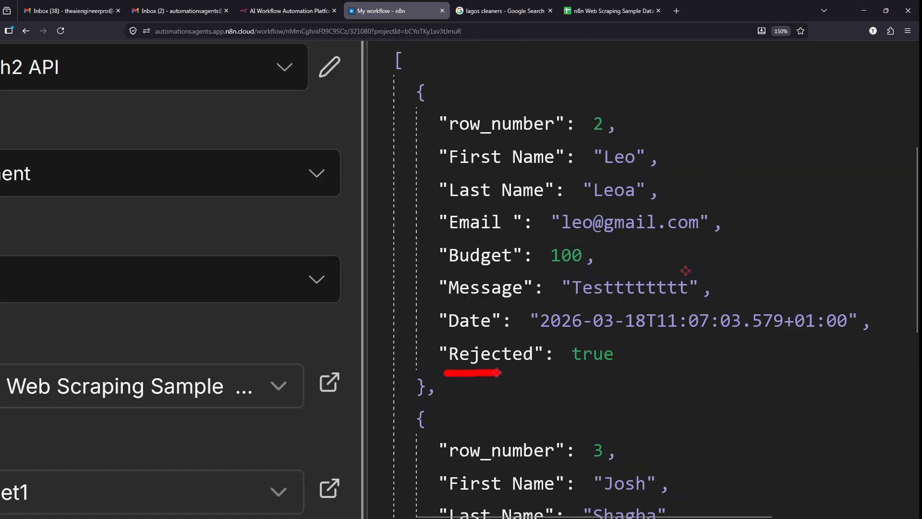
pyautogui.moveTo(553, 376); pyautogui.dragTo(619, 372)
pyautogui.moveTo(442, 389); pyautogui.dragTo(530, 380)
pyautogui.moveTo(557, 390); pyautogui.dragTo(609, 384)
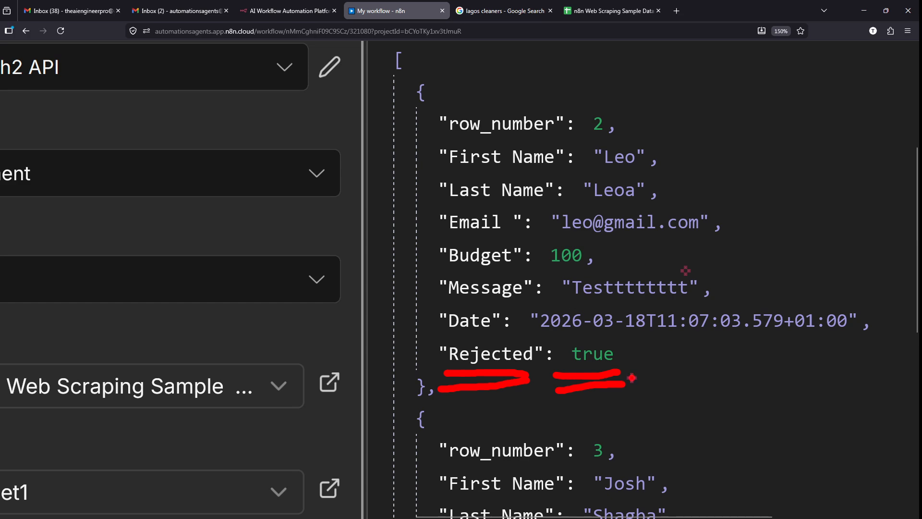
pyautogui.press('Escape')
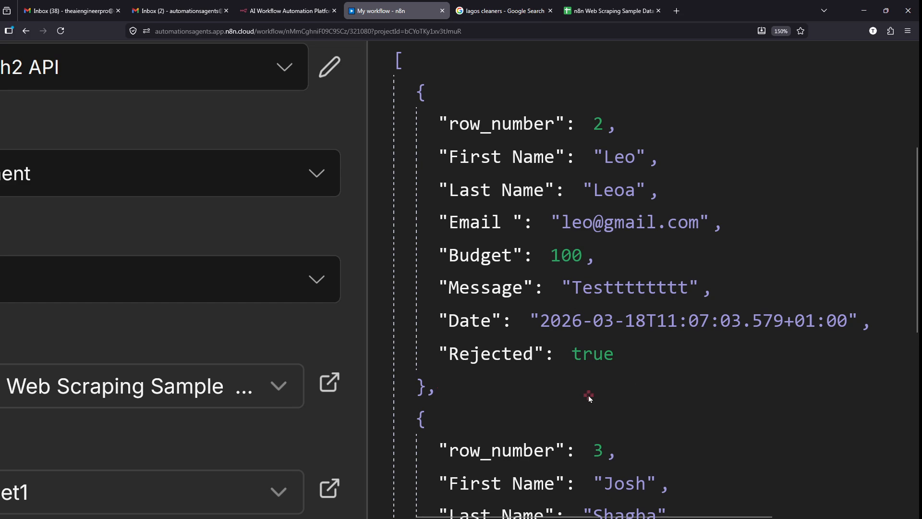
pyautogui.scroll(-5, 534, 236)
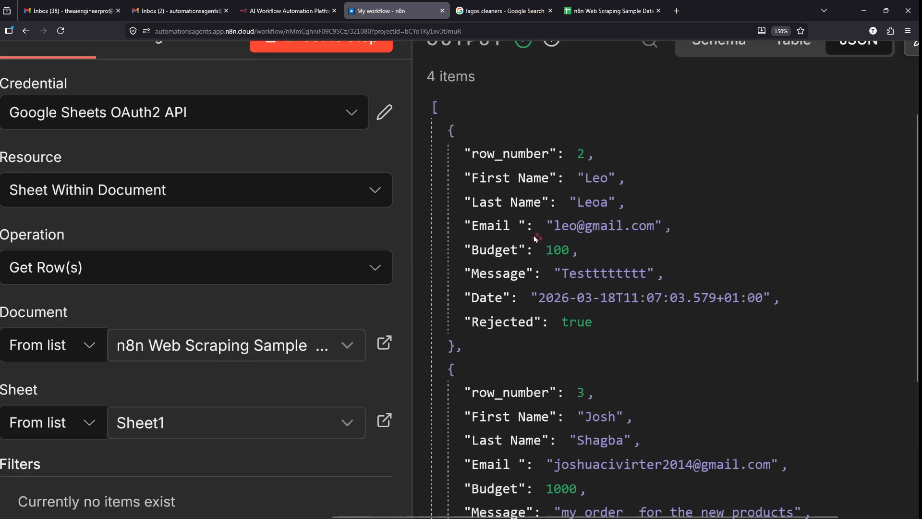
pyautogui.scroll(-5, 541, 252)
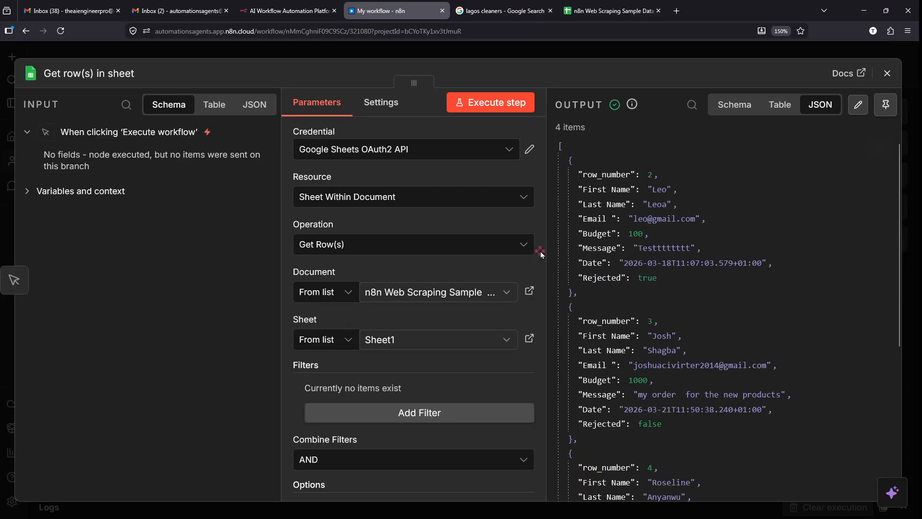
# - Close the sheet details and search the nodes after Get row(s) in sheet for 'edit'
pyautogui.click(621, 51)
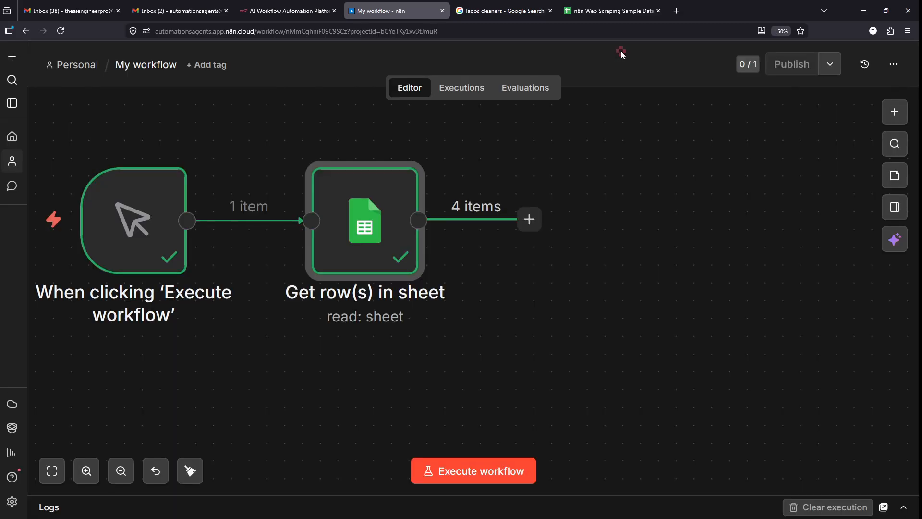
pyautogui.moveTo(529, 175)
pyautogui.mouseDown()
pyautogui.moveTo(490, 302)
pyautogui.moveTo(529, 192)
pyautogui.moveTo(552, 259)
pyautogui.moveTo(534, 191)
pyautogui.mouseUp()
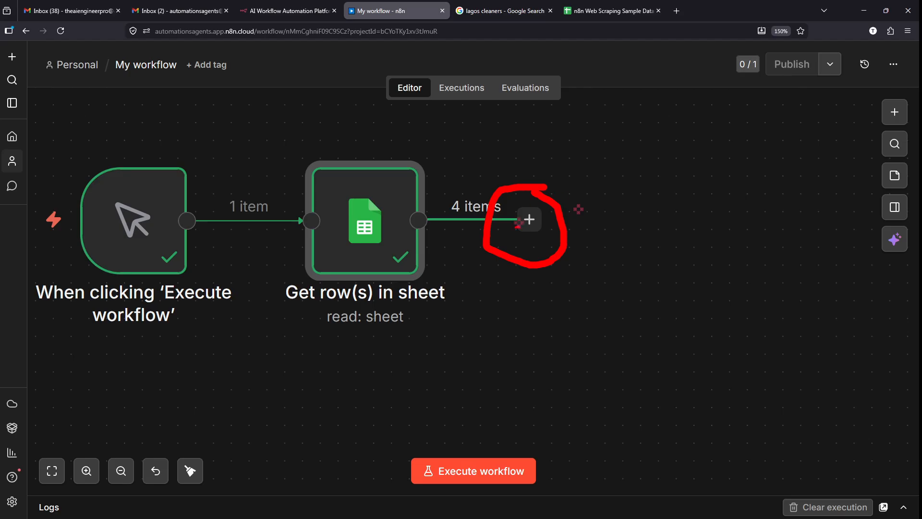
pyautogui.click(530, 220)
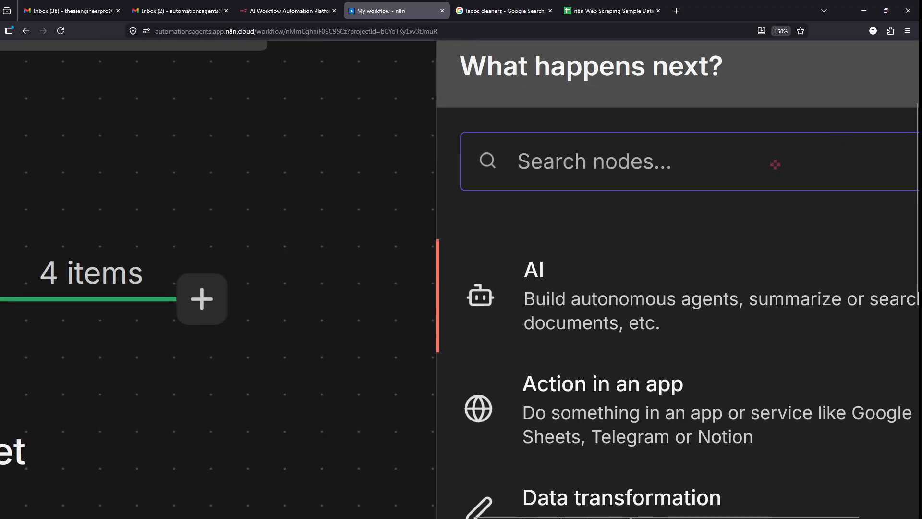
pyautogui.write('edit')
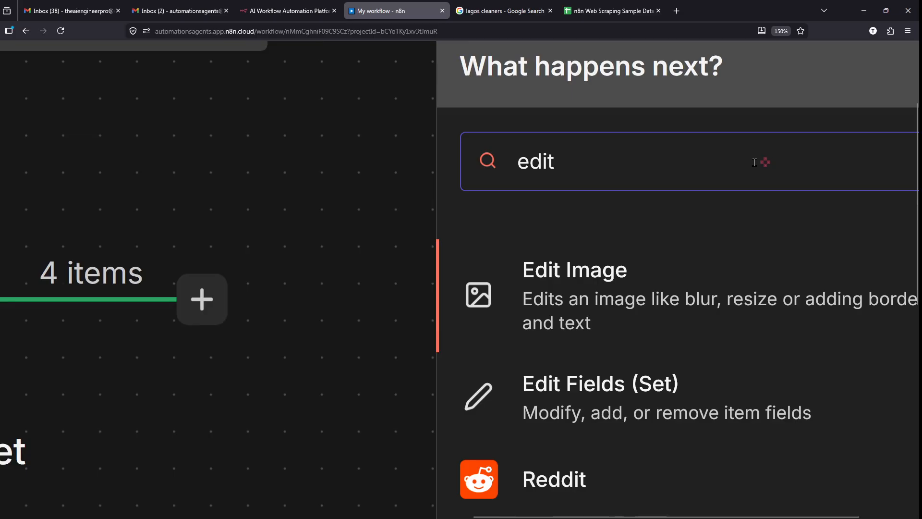
pyautogui.hscroll(-2, 366, 261)
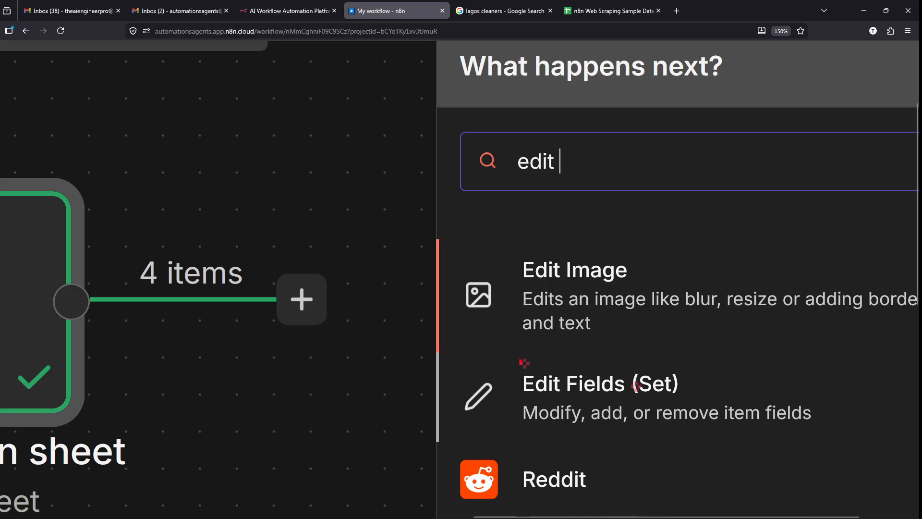
pyautogui.moveTo(443, 355); pyautogui.dragTo(840, 459)
pyautogui.press('Escape')
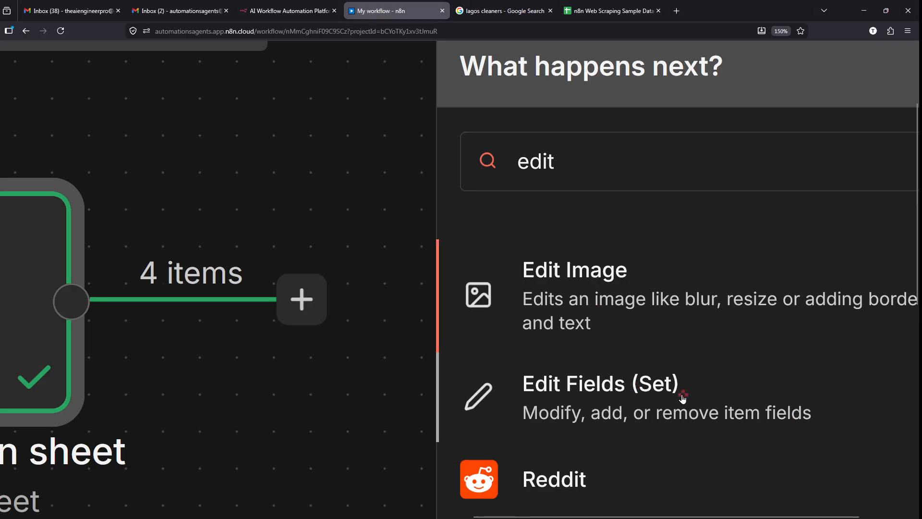
# - Add an Edit Fields (Set) node fed by Get row(s) in sheet
pyautogui.click(683, 398)
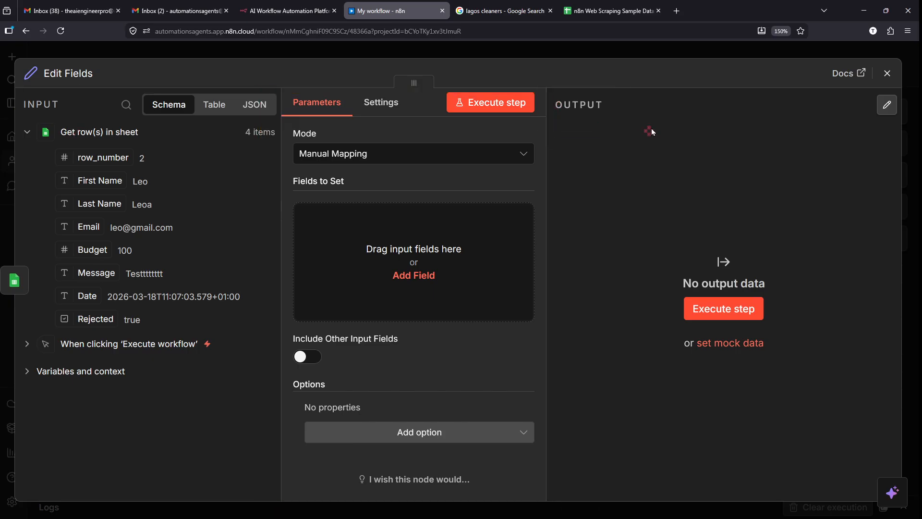
pyautogui.scroll(5, 1, 102)
pyautogui.scroll(3, 1, 103)
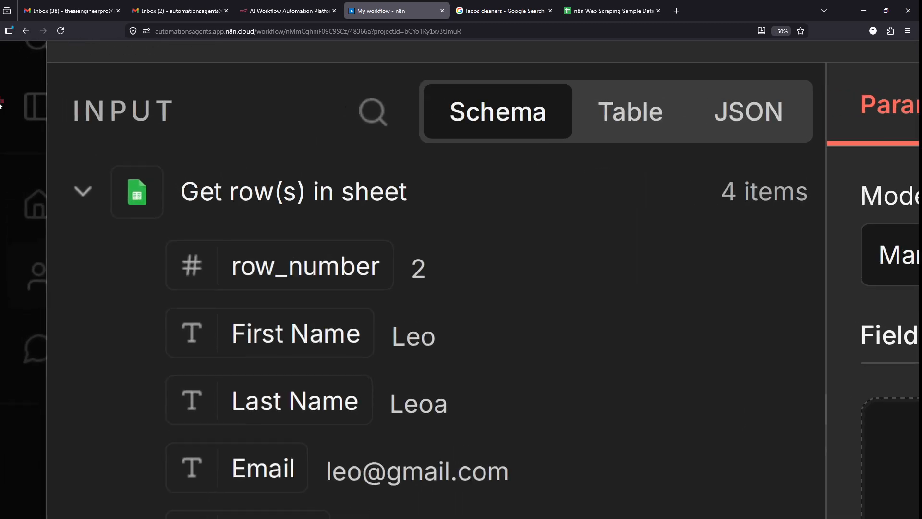
pyautogui.moveTo(72, 156)
pyautogui.mouseDown()
pyautogui.moveTo(338, 137)
pyautogui.moveTo(338, 155)
pyautogui.mouseUp()
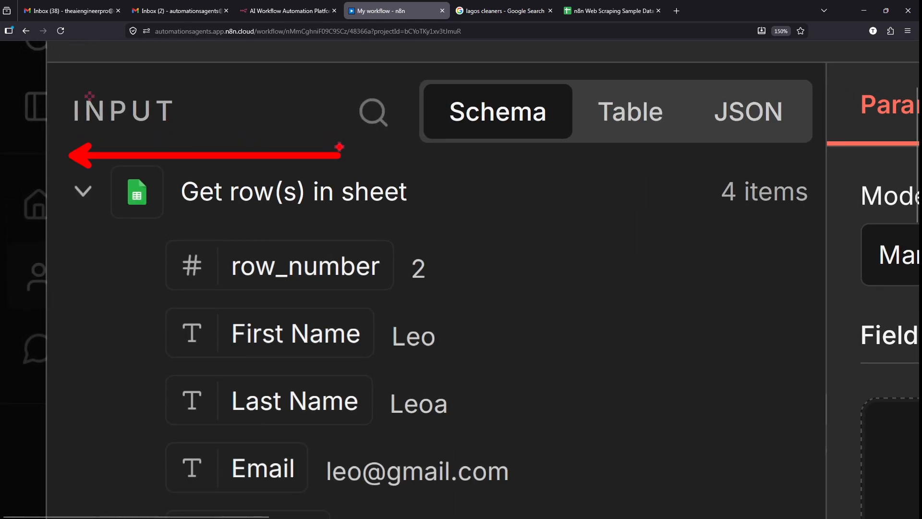
pyautogui.click(339, 146)
pyautogui.moveTo(107, 167); pyautogui.dragTo(168, 219)
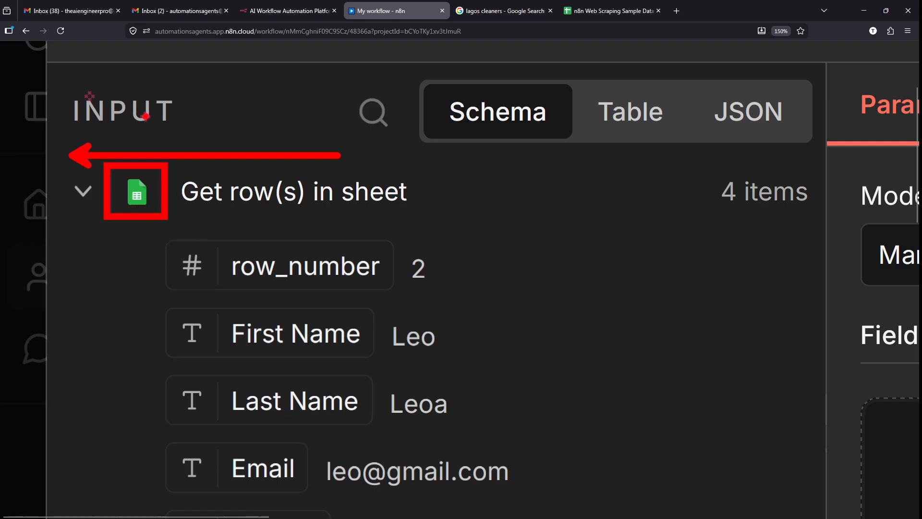
pyautogui.press('Escape')
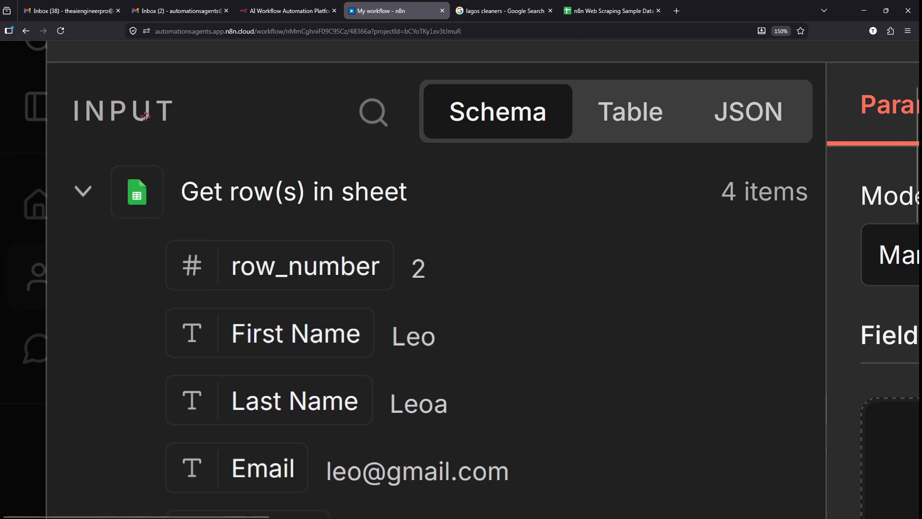
# - Review the Edit Fields node title and its table and other input data views
pyautogui.scroll(-5, 103, 125)
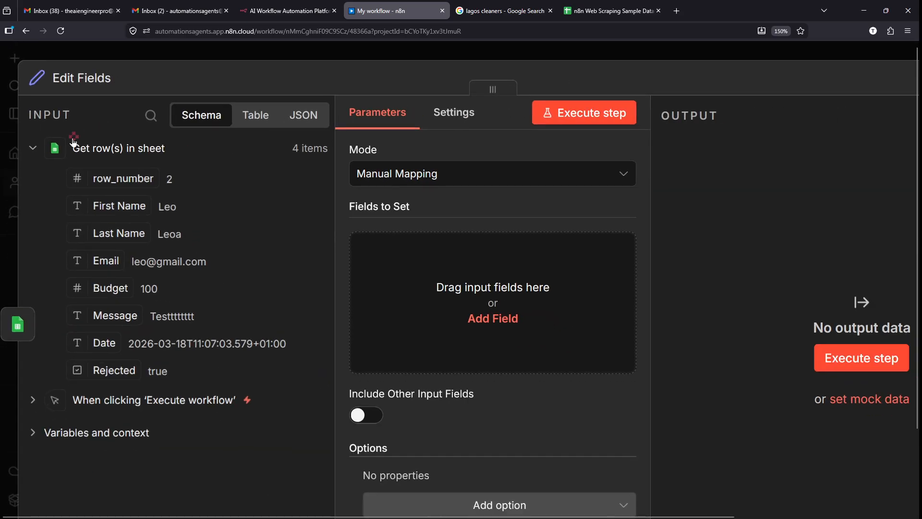
pyautogui.scroll(-1, 73, 139)
pyautogui.press('ctrl')
pyautogui.scroll(5, 39, 73)
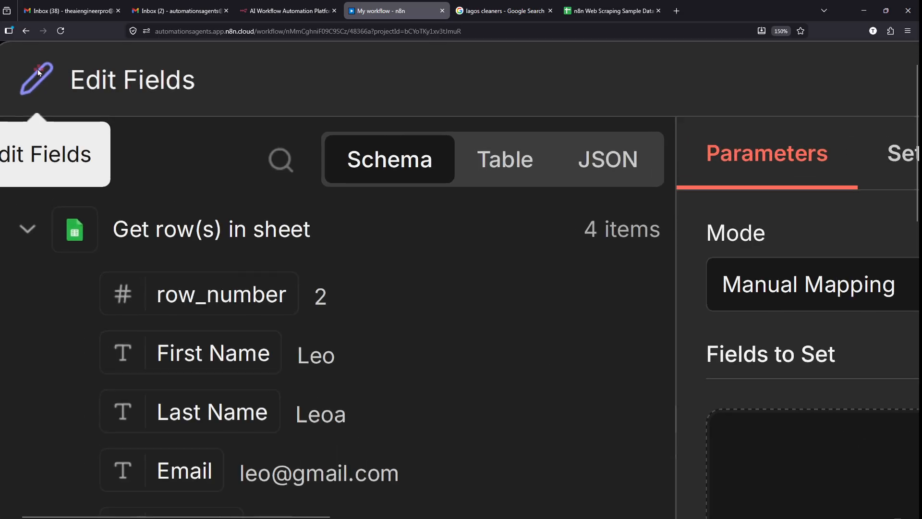
pyautogui.scroll(1, 39, 73)
pyautogui.hotkey('ctrl', '2')
pyautogui.moveTo(150, 92)
pyautogui.mouseDown()
pyautogui.moveTo(38, 50)
pyautogui.moveTo(196, 97)
pyautogui.moveTo(129, 69)
pyautogui.mouseUp()
pyautogui.press('Escape')
pyautogui.scroll(-3, 221, 199)
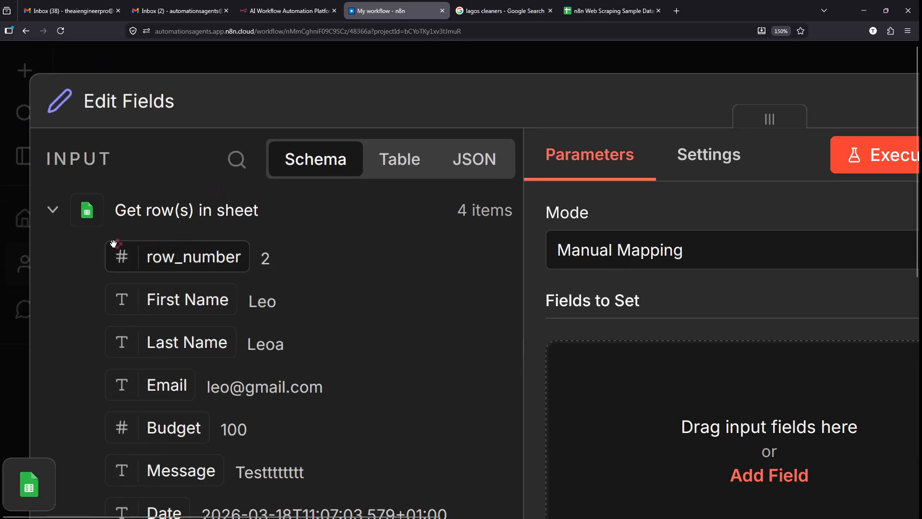
pyautogui.scroll(-1, 114, 244)
pyautogui.scroll(-3, 113, 244)
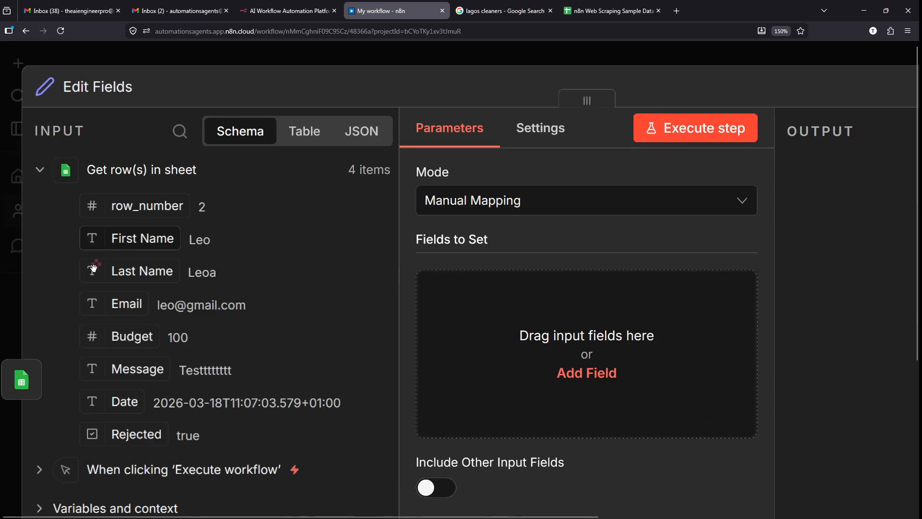
pyautogui.scroll(-2, 101, 356)
pyautogui.scroll(4, 224, 115)
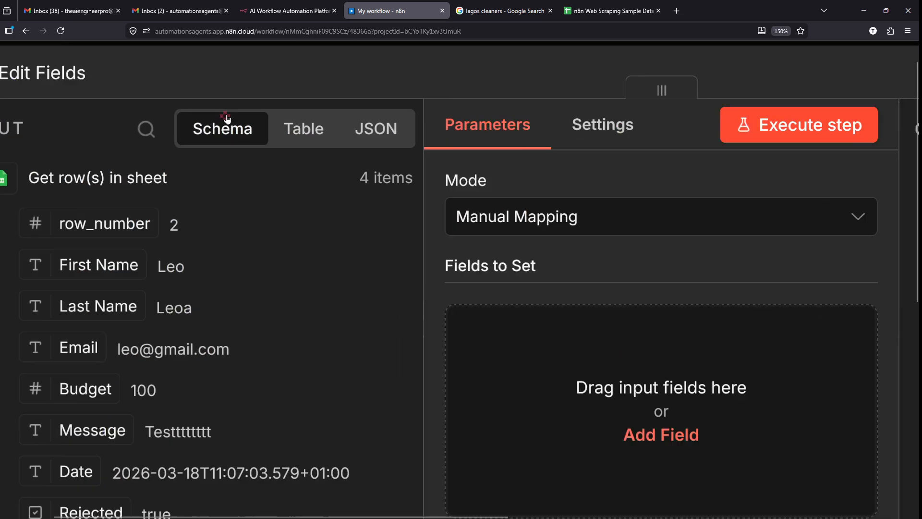
pyautogui.moveTo(313, 104)
pyautogui.mouseDown()
pyautogui.moveTo(296, 149)
pyautogui.moveTo(375, 128)
pyautogui.mouseUp()
pyautogui.moveTo(224, 107); pyautogui.dragTo(297, 91)
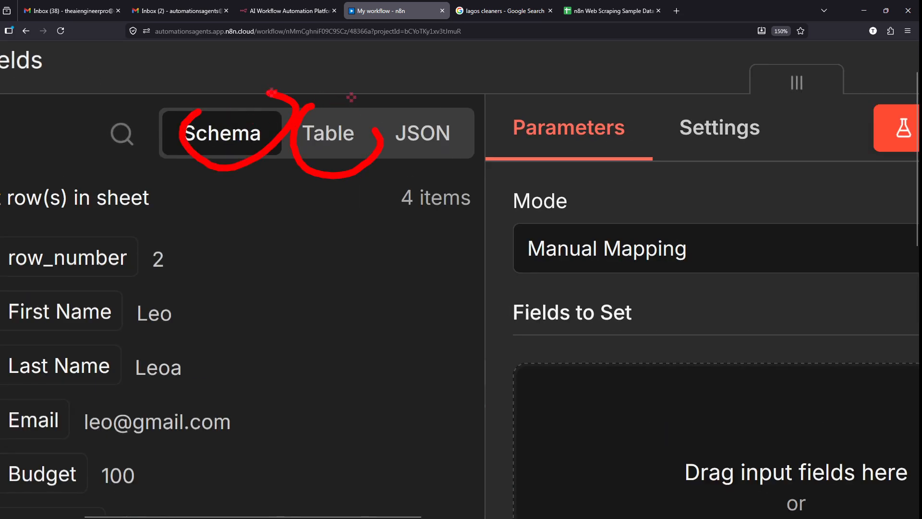
pyautogui.moveTo(435, 74)
pyautogui.mouseDown()
pyautogui.moveTo(380, 126)
pyautogui.moveTo(480, 145)
pyautogui.mouseUp()
pyautogui.press('Escape')
# - Show the incoming sheet rows as JSON and inspect the first record
pyautogui.click(429, 132)
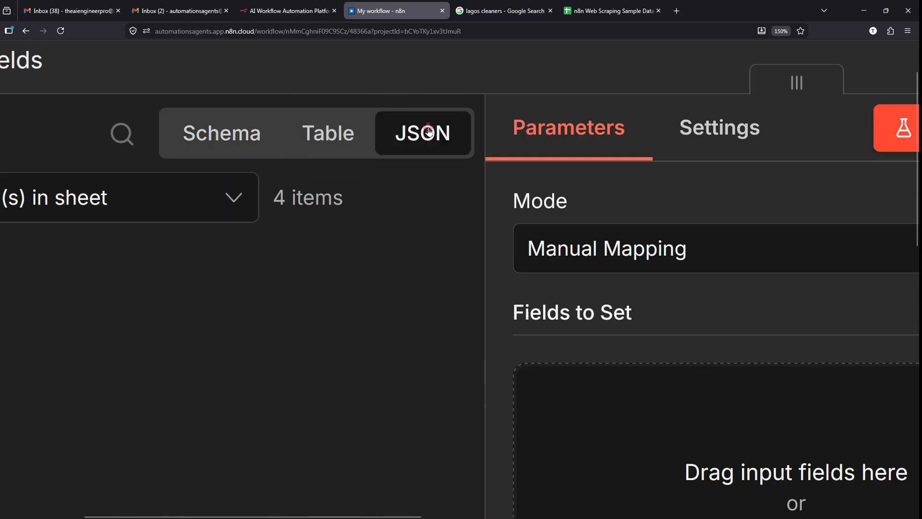
pyautogui.scroll(-3, 243, 203)
pyautogui.scroll(1, 244, 208)
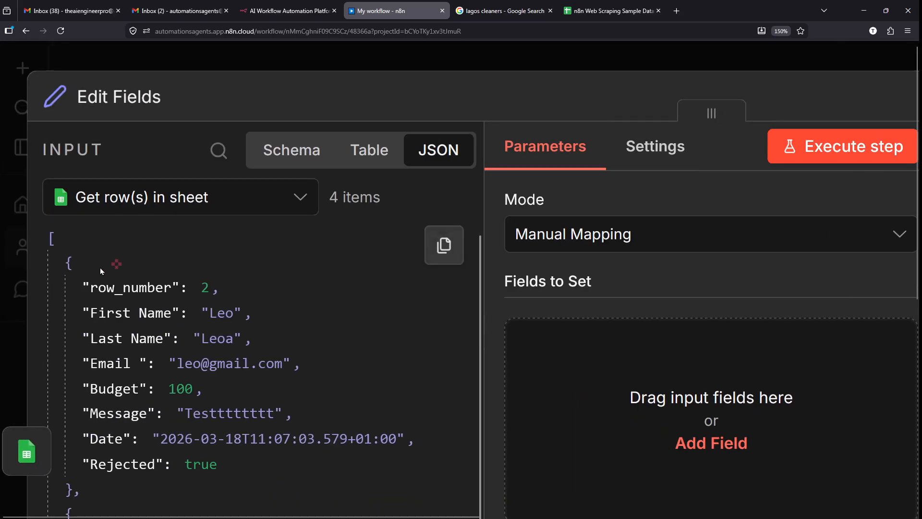
pyautogui.scroll(4, 32, 252)
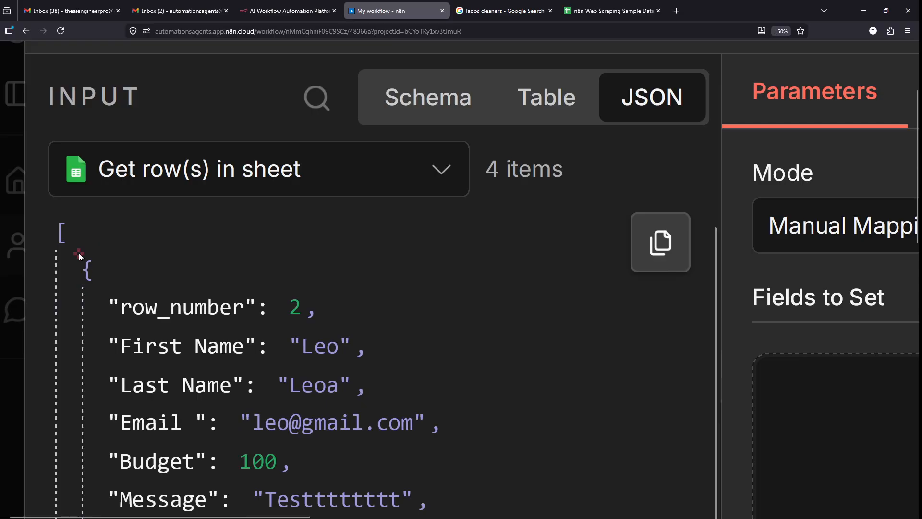
pyautogui.scroll(-1, 79, 253)
pyautogui.scroll(-3, 79, 253)
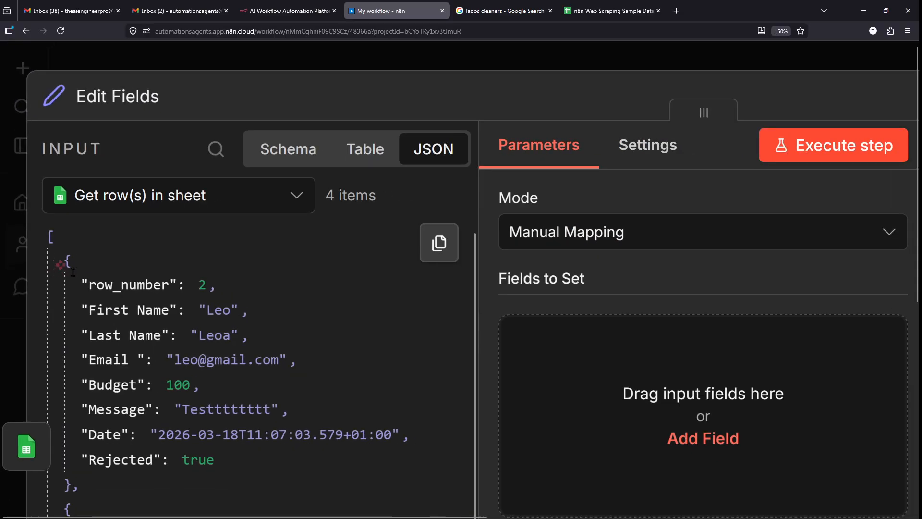
pyautogui.moveTo(58, 260); pyautogui.dragTo(180, 437)
pyautogui.click(295, 466)
# - Drag the Rejected field into the Fields to Set area
pyautogui.scroll(-3, 295, 465)
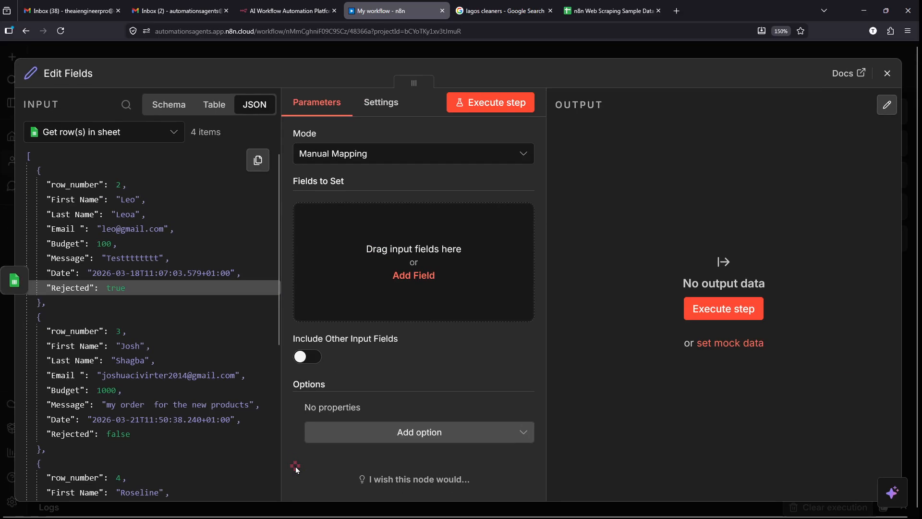
pyautogui.moveTo(332, 393); pyautogui.dragTo(491, 205)
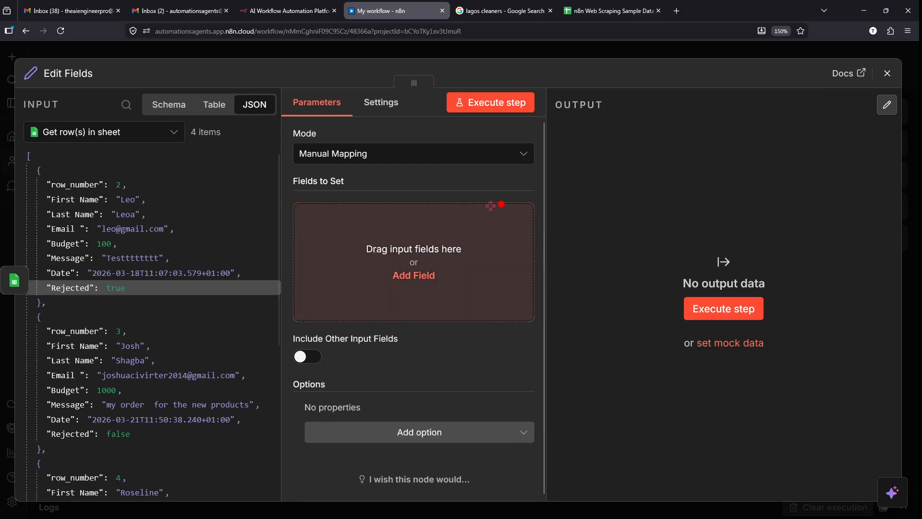
pyautogui.moveTo(288, 197)
pyautogui.mouseDown()
pyautogui.moveTo(536, 304)
pyautogui.moveTo(544, 320)
pyautogui.moveTo(534, 323)
pyautogui.mouseUp()
pyautogui.press('Escape')
pyautogui.scroll(3, 459, 242)
# - Add a new field row under Fields to Set
pyautogui.click(459, 242)
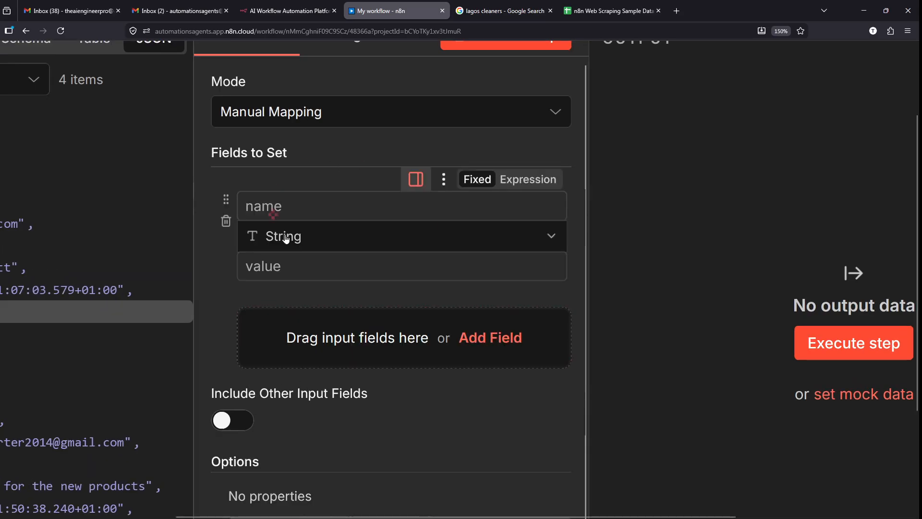
pyautogui.moveTo(207, 180); pyautogui.dragTo(583, 289)
pyautogui.press('Escape')
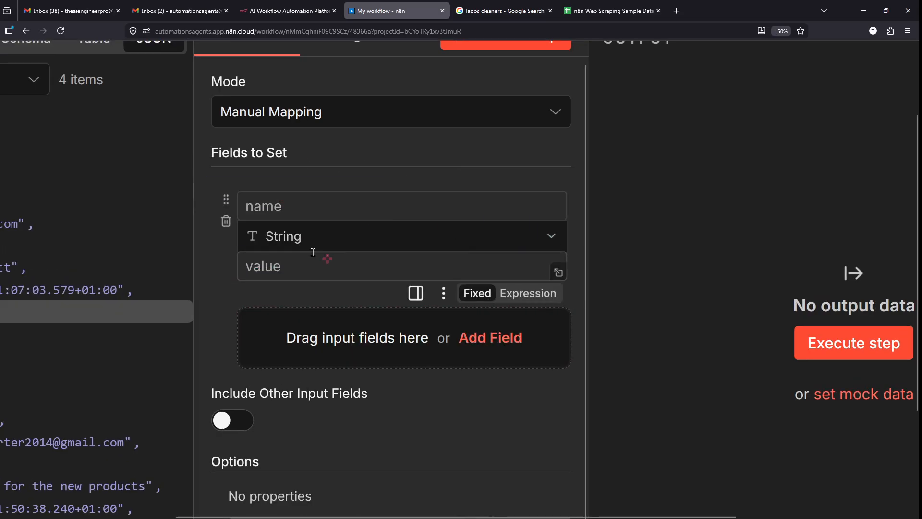
pyautogui.hscroll(-2, 319, 253)
pyautogui.scroll(2, 597, 238)
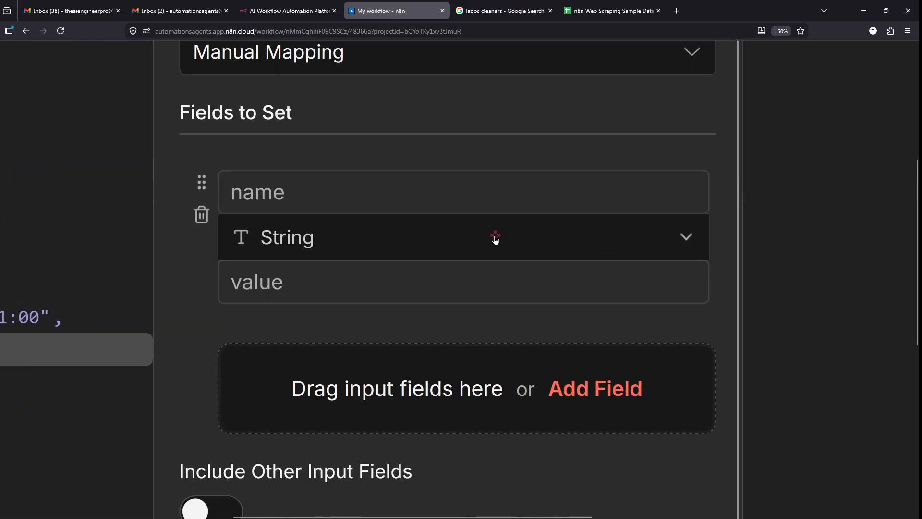
# - Keep String as the new field's type, then switch to the blank Notepad document
pyautogui.click(494, 235)
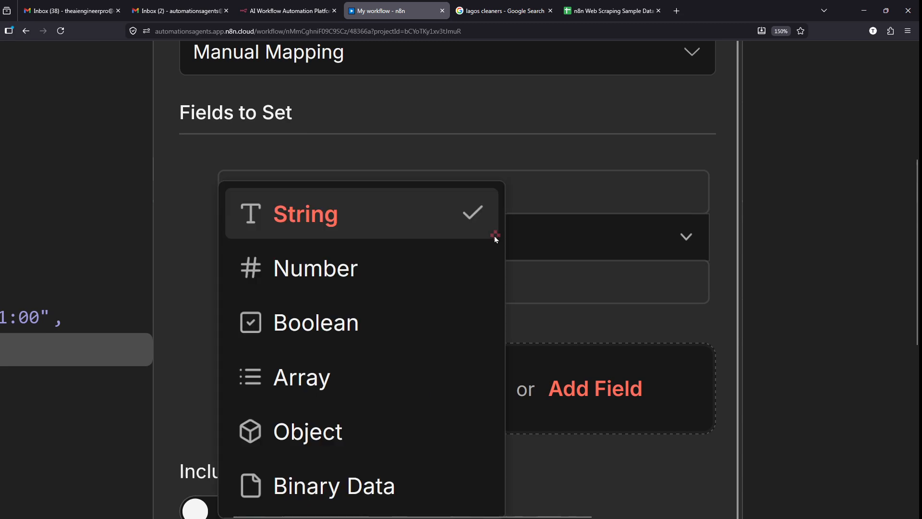
pyautogui.click(604, 239)
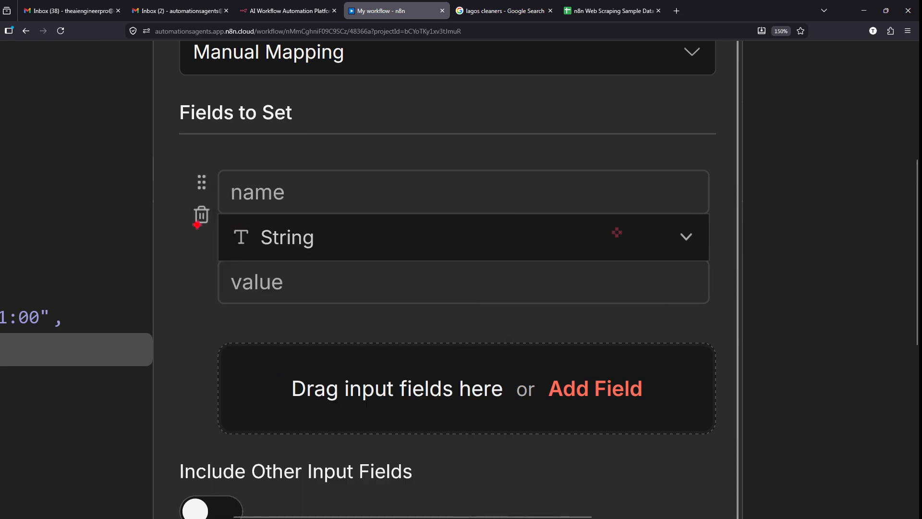
pyautogui.click(588, 237)
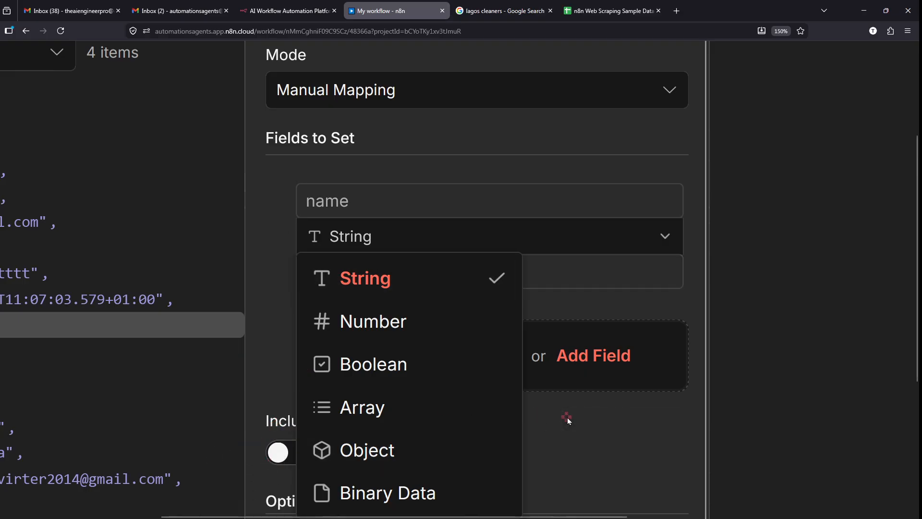
pyautogui.click(595, 460)
pyautogui.scroll(-5, 595, 459)
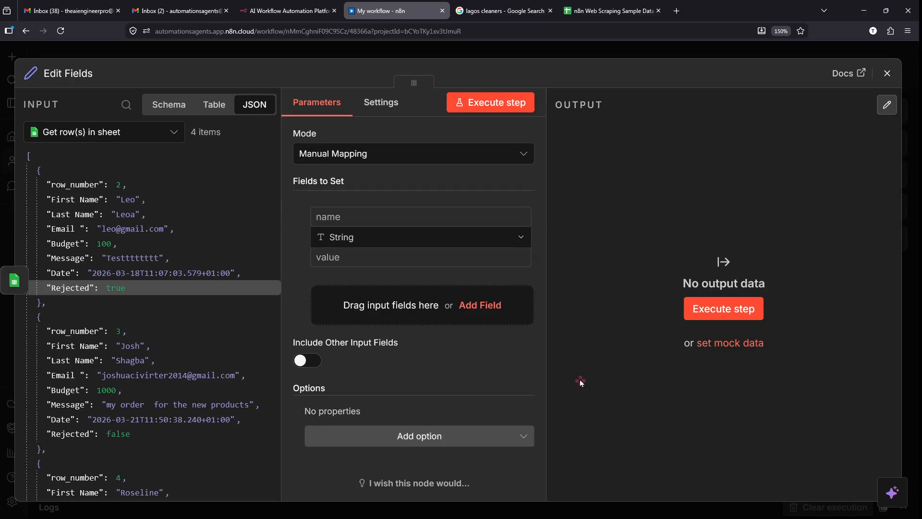
pyautogui.click(76, 507)
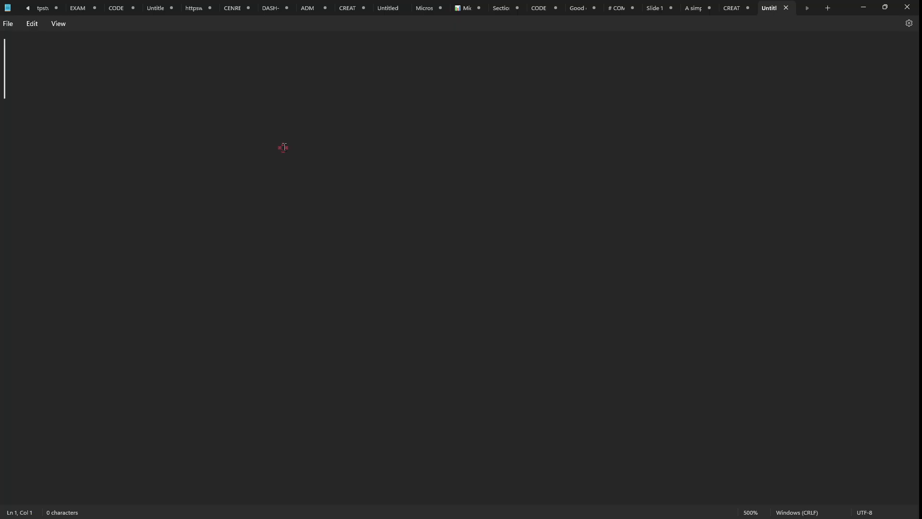
# - Type 'firstName =' at the top of the empty Notepad document
pyautogui.write('first')
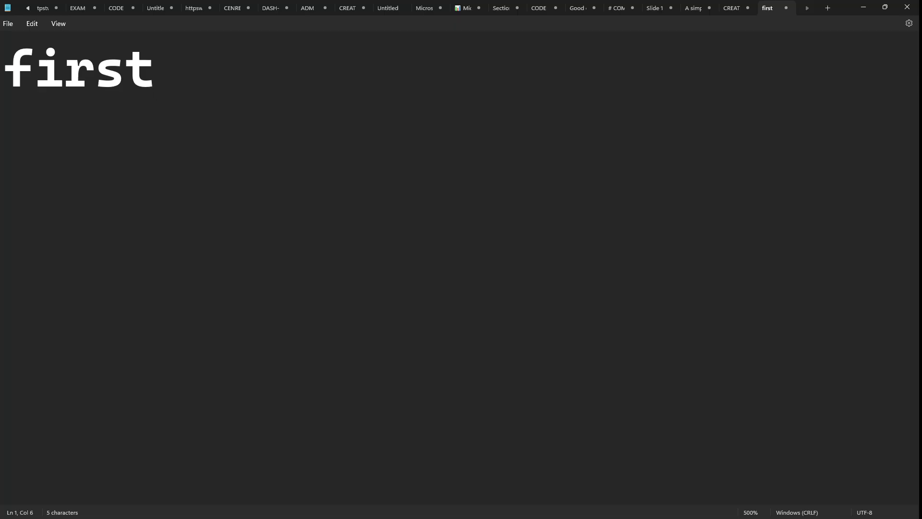
pyautogui.write('Name ')
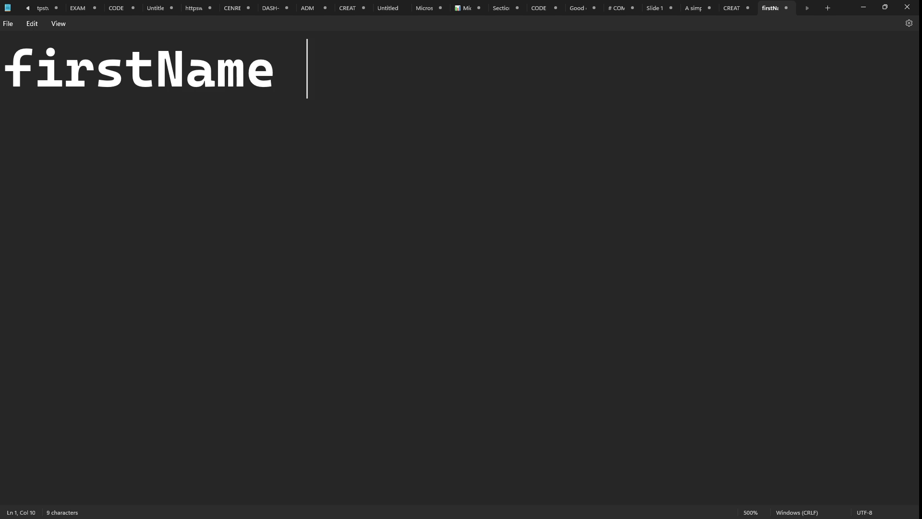
pyautogui.write('=')
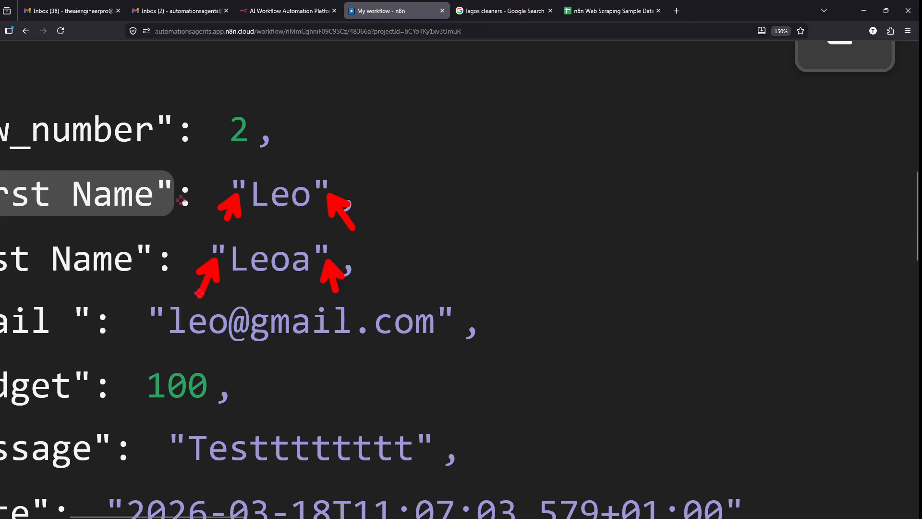
pyautogui.moveTo(460, 326); pyautogui.dragTo(495, 382)
pyautogui.moveTo(132, 367); pyautogui.dragTo(259, 418)
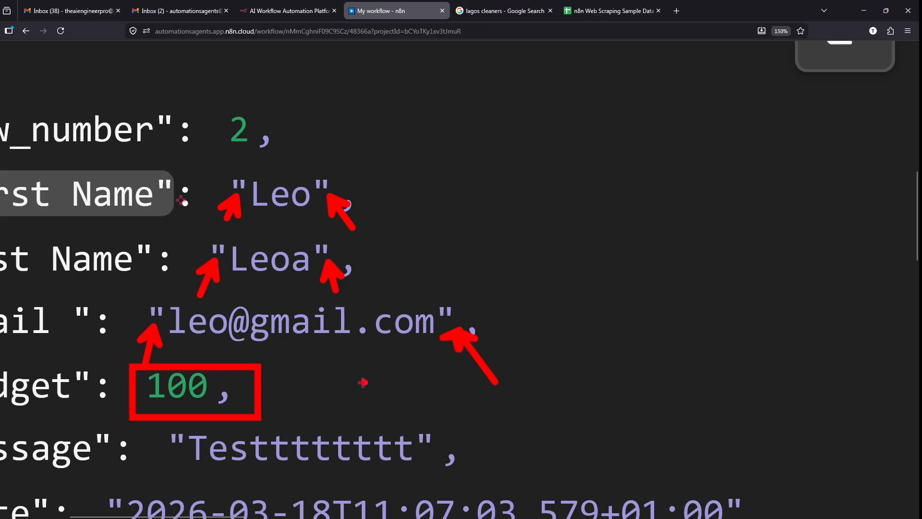
pyautogui.press('Escape')
# - Complete firstName = "John" and add lastname = "Leo" on the next line
pyautogui.hotkey('alt', 'Tab')
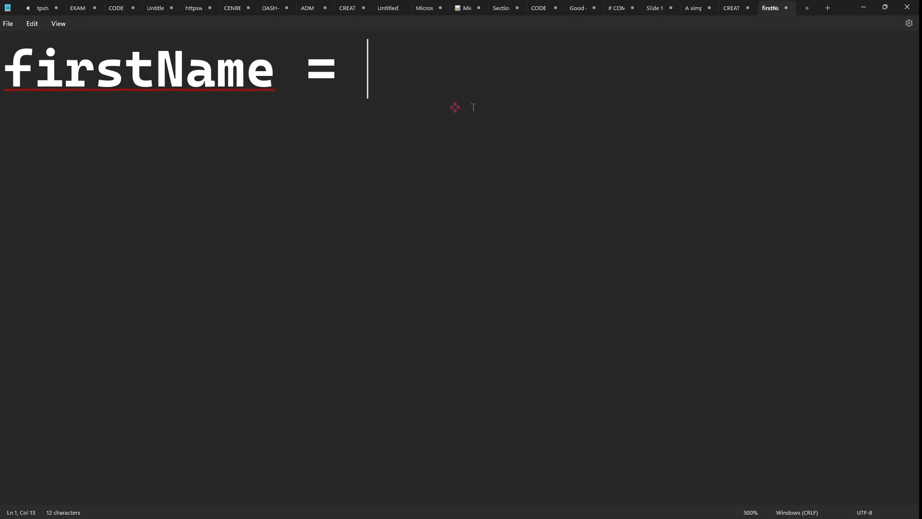
pyautogui.write('"Jo')
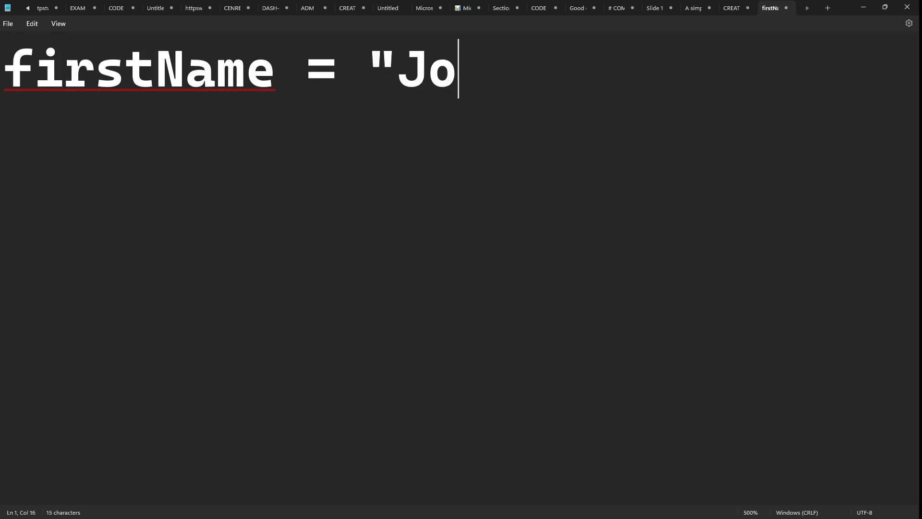
pyautogui.write('hn"')
pyautogui.press('Return')
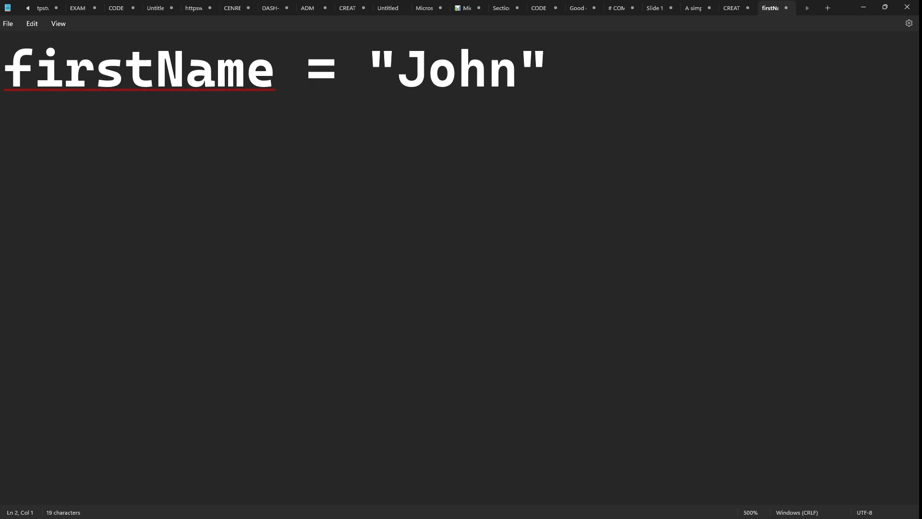
pyautogui.write('lastname')
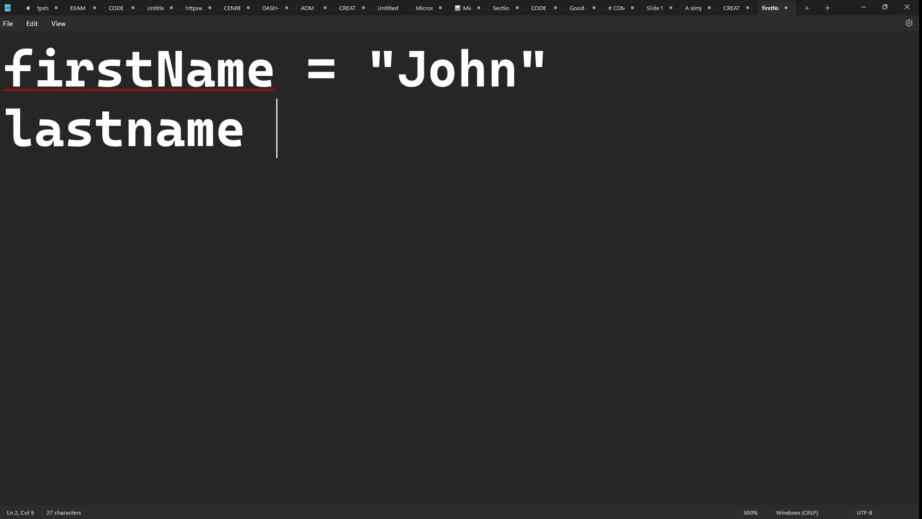
pyautogui.press('BackSpace')
pyautogui.write('= "Leo')
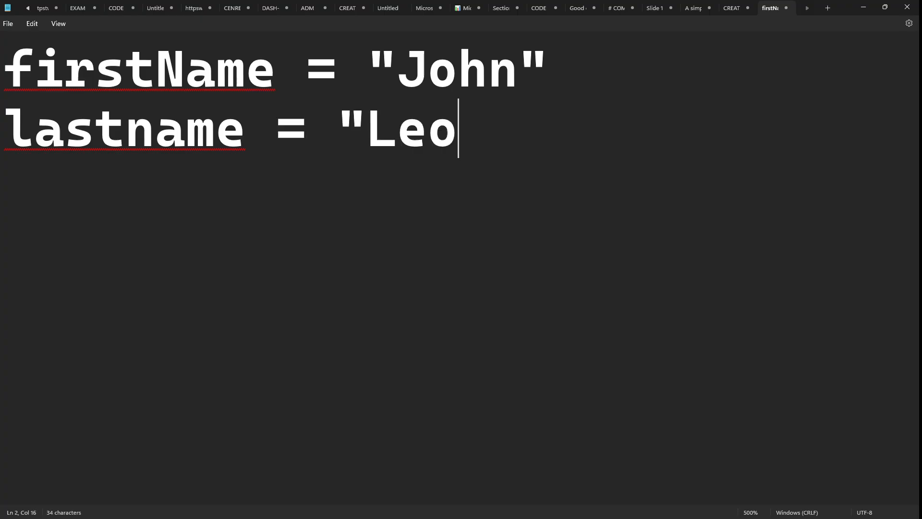
pyautogui.write('"')
pyautogui.press('Return')
# - Add age = 33 and iAmOK = true, keeping true unquoted as a boolean
pyautogui.write('age ')
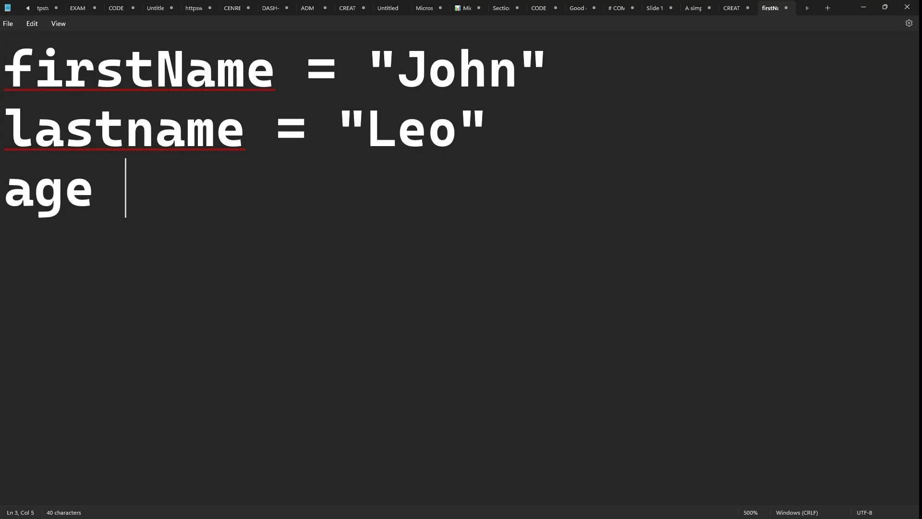
pyautogui.write('= 33')
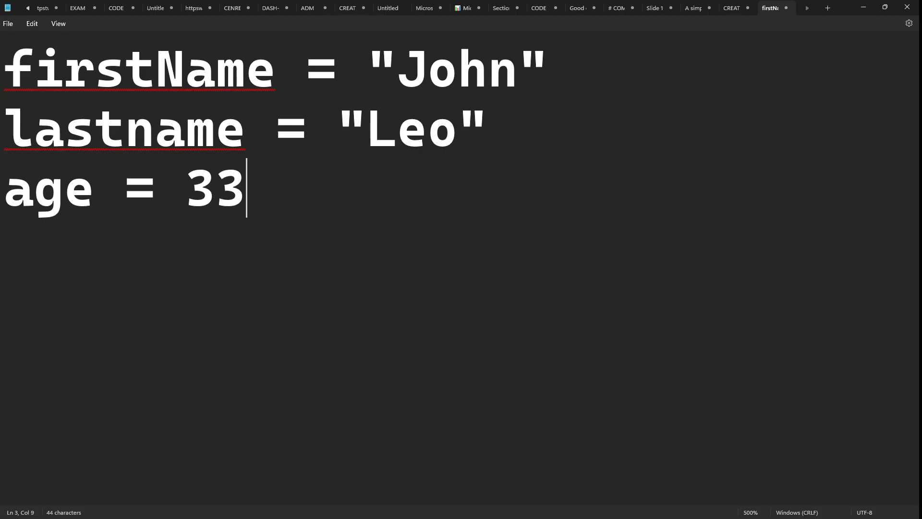
pyautogui.press('Return')
pyautogui.write('i')
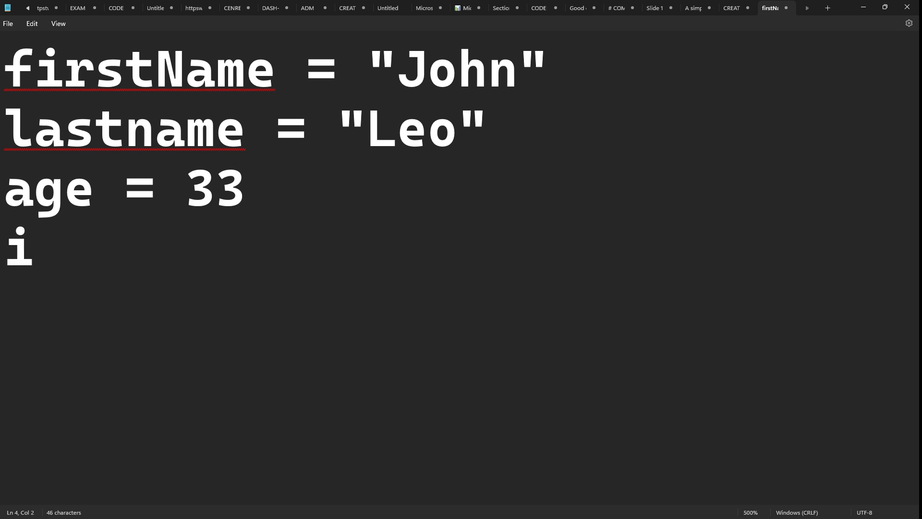
pyautogui.write('AmOK = ')
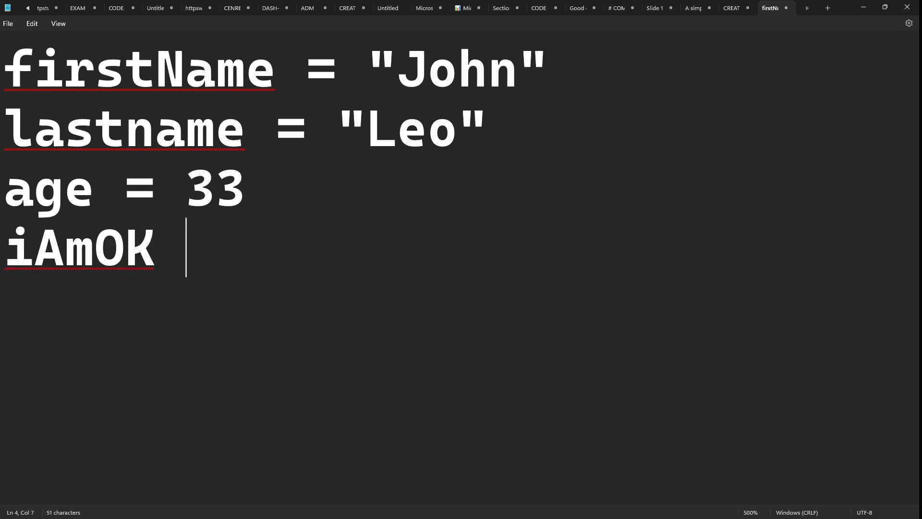
pyautogui.write('tru')
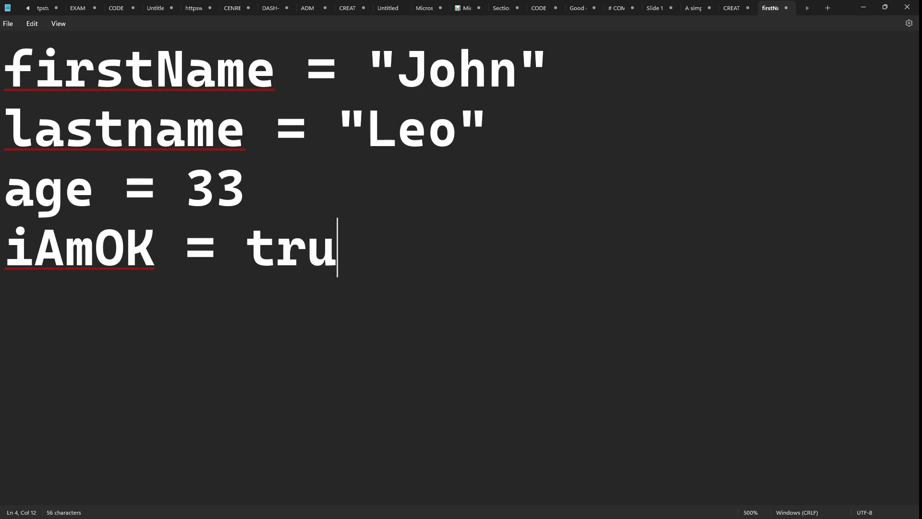
pyautogui.write('e"')
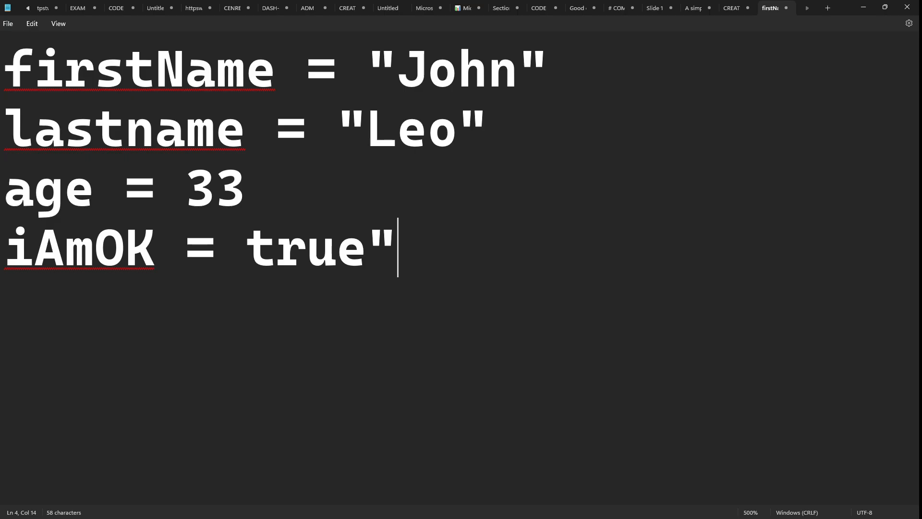
pyautogui.hotkey('ctrl', 'Left')
pyautogui.hotkey('ctrl', 'Left')
pyautogui.write('"')
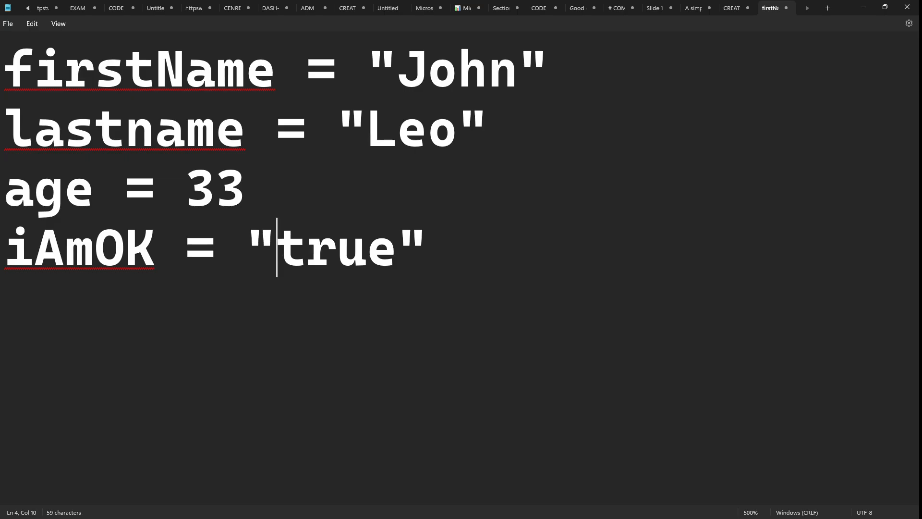
pyautogui.press('BackSpace')
pyautogui.hotkey('ctrl', 'Right')
pyautogui.press('End')
pyautogui.press('BackSpace')
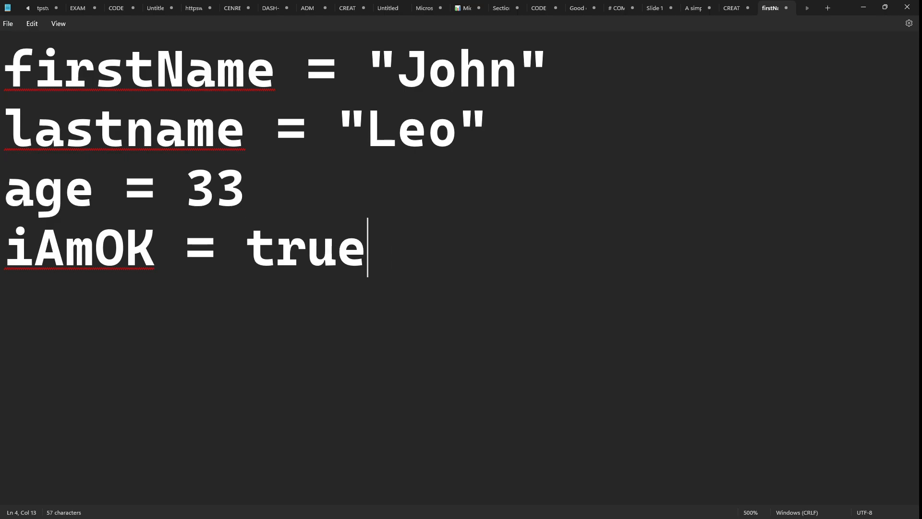
# - Add height = 4.4 on a fifth line
pyautogui.press('Return')
pyautogui.write('height = 4.4')
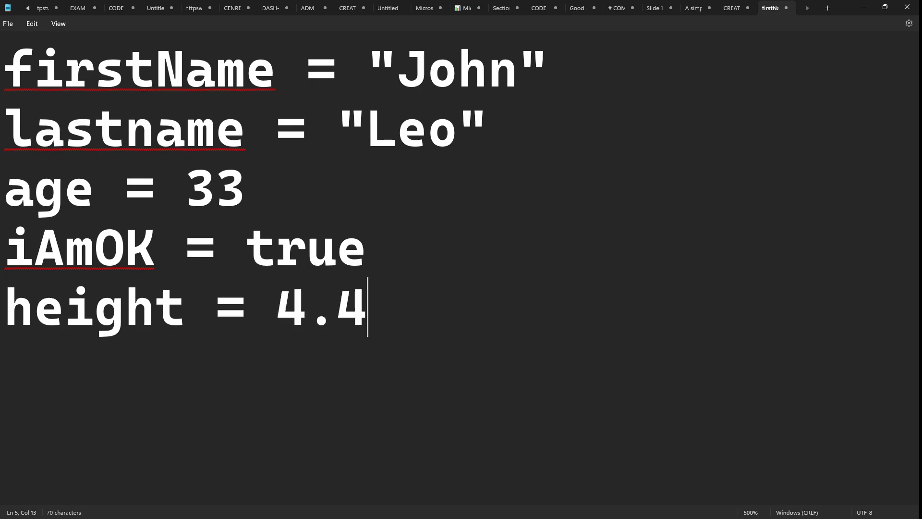
pyautogui.click(278, 376)
pyautogui.click(427, 336)
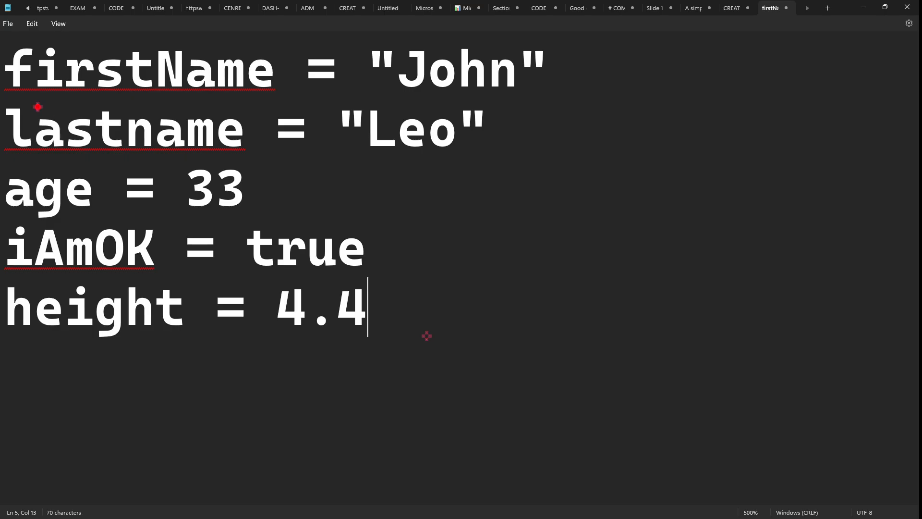
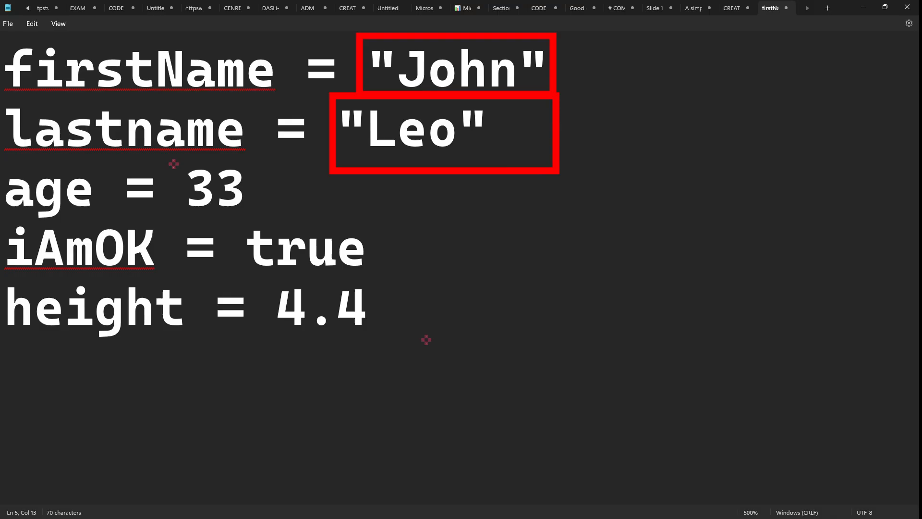
# - Box the values and draw lines from the 33, true, 4.4, Leo and John boxes converging below right
pyautogui.moveTo(173, 163); pyautogui.dragTo(417, 299)
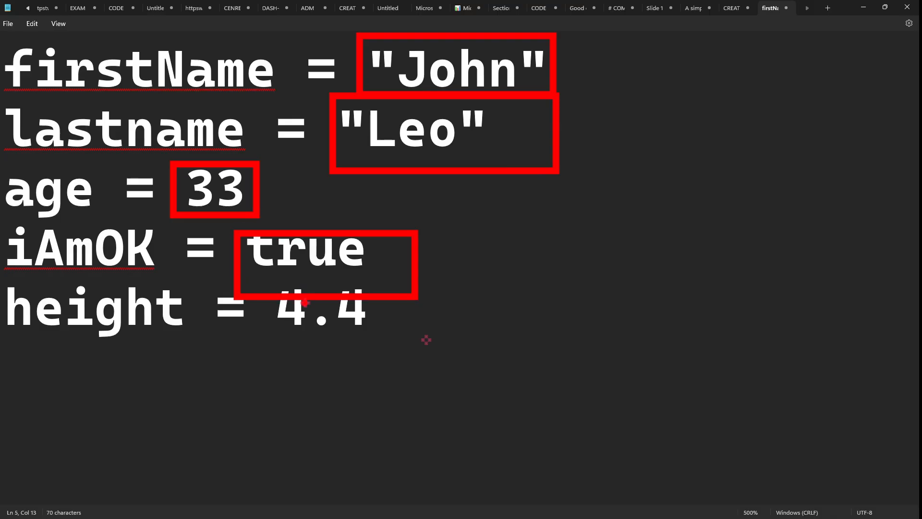
pyautogui.hotkey('ctrl', 'z')
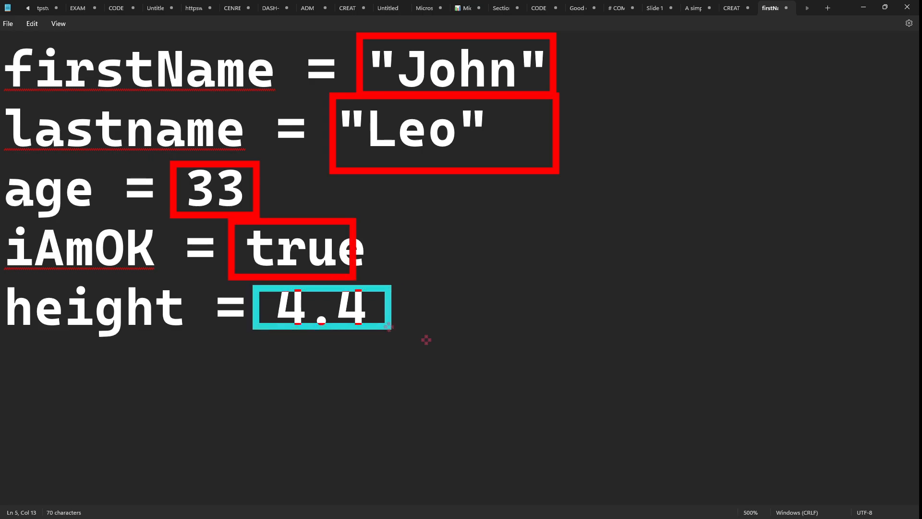
pyautogui.moveTo(252, 186); pyautogui.dragTo(480, 247)
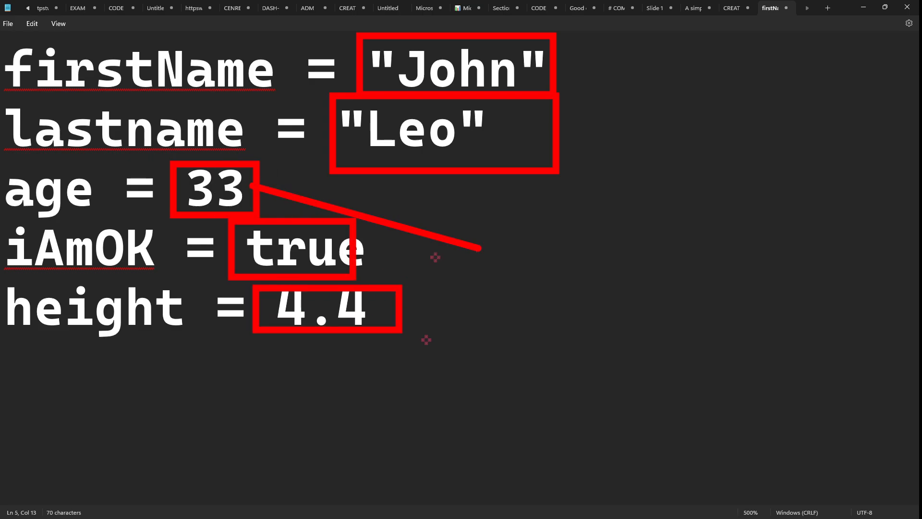
pyautogui.moveTo(355, 261); pyautogui.dragTo(556, 313)
pyautogui.moveTo(407, 323); pyautogui.dragTo(568, 322)
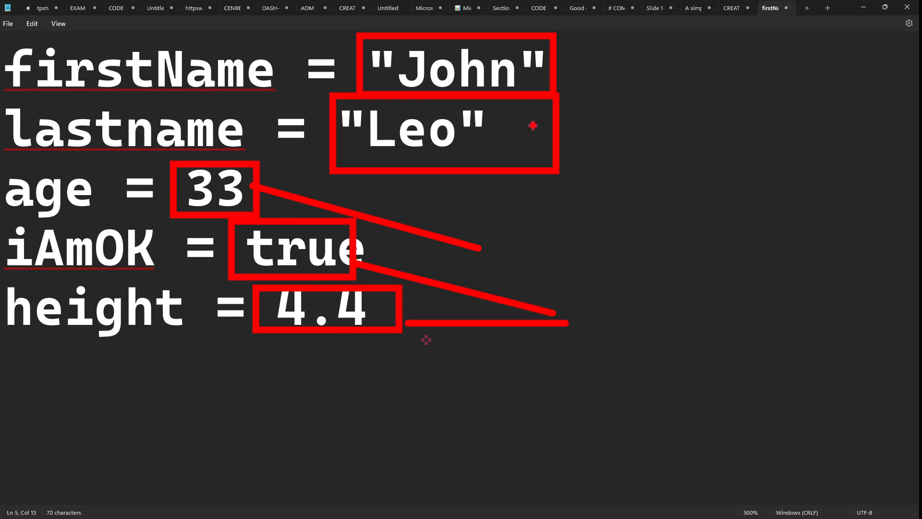
pyautogui.moveTo(513, 171); pyautogui.dragTo(570, 287)
pyautogui.moveTo(549, 58); pyautogui.dragTo(619, 318)
# - Write the green annotation labels 'data' and 'datatypes' next to the boxed values
pyautogui.press('g')
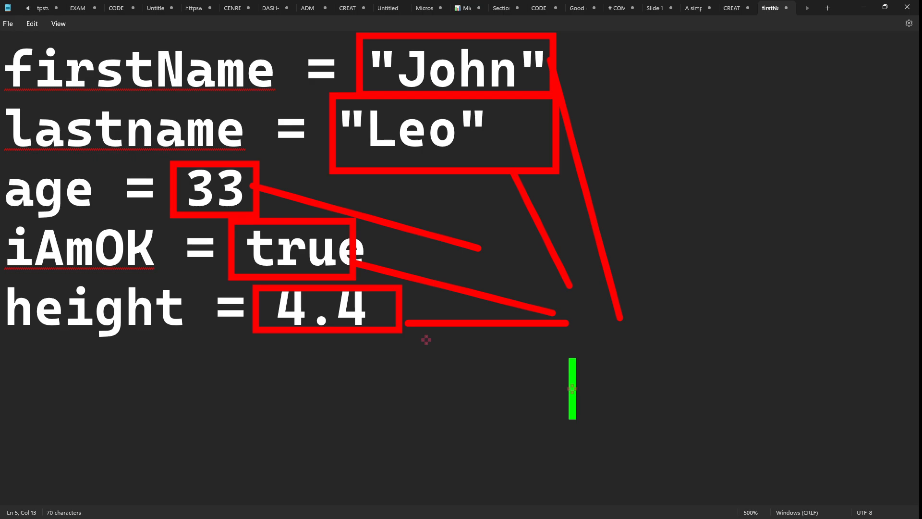
pyautogui.write('data')
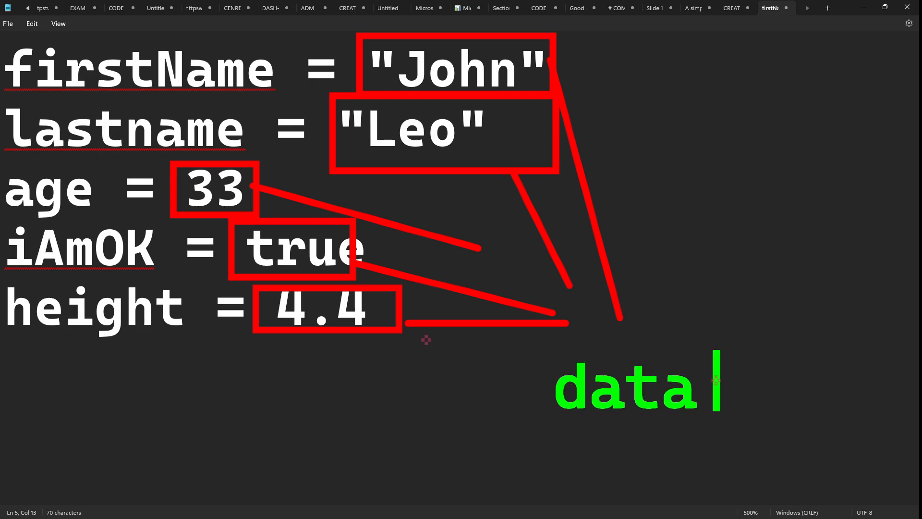
pyautogui.write('/ valu')
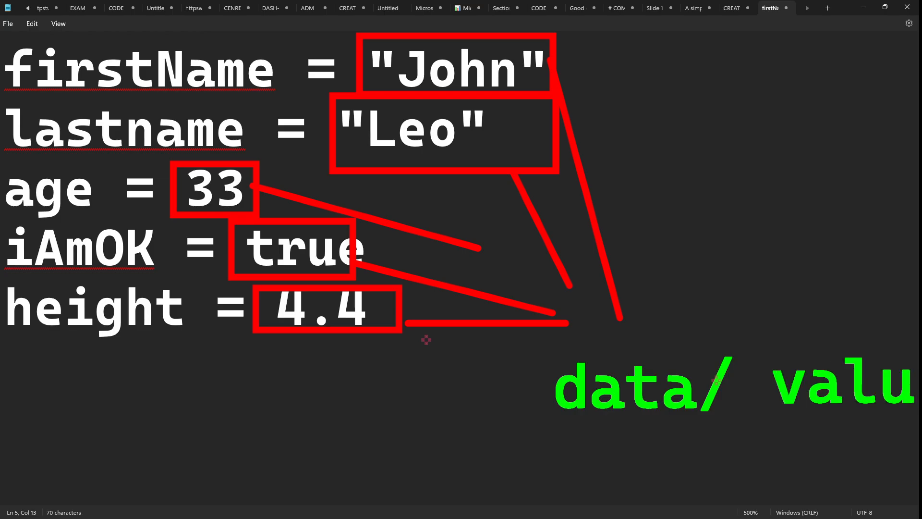
pyautogui.press('BackSpace')
pyautogui.press('BackSpace')
pyautogui.press('BackSpace')
pyautogui.press('BackSpace')
pyautogui.press('BackSpace')
pyautogui.press('BackSpace')
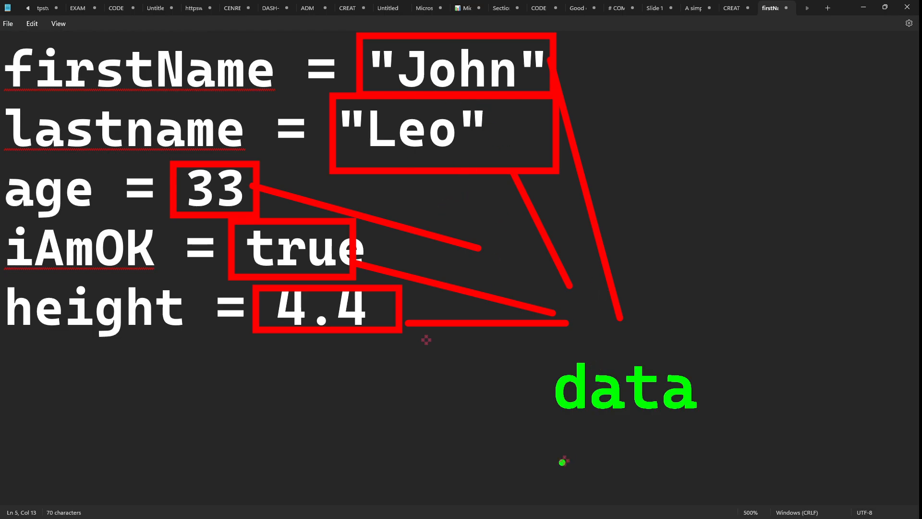
pyautogui.press('t')
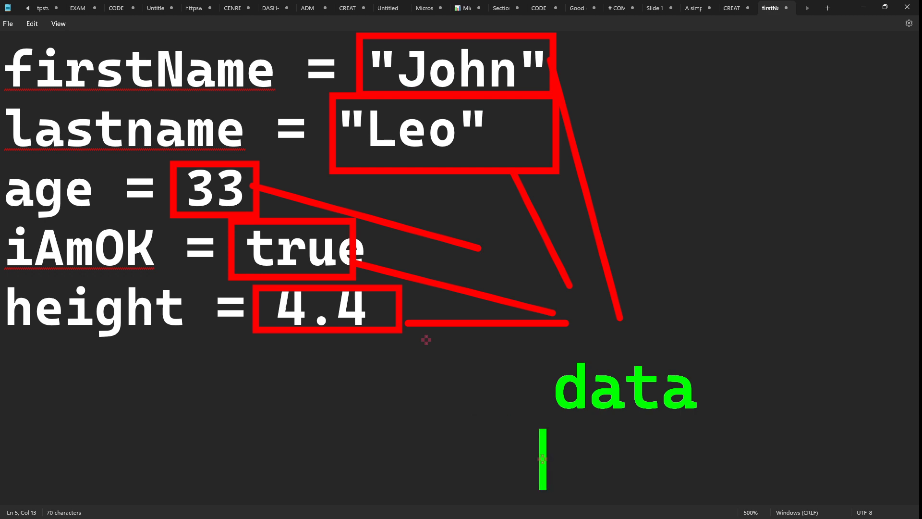
pyautogui.write('da')
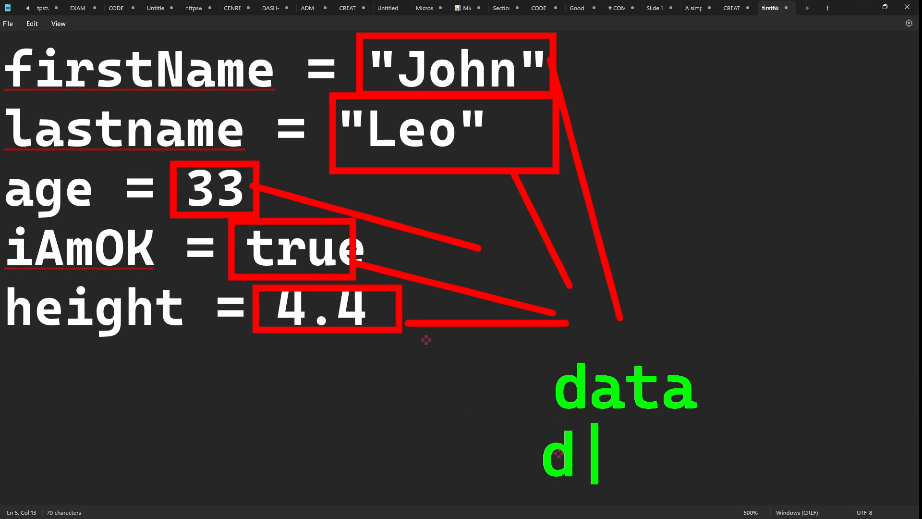
pyautogui.press('BackSpace')
pyautogui.press('BackSpace')
pyautogui.write('types')
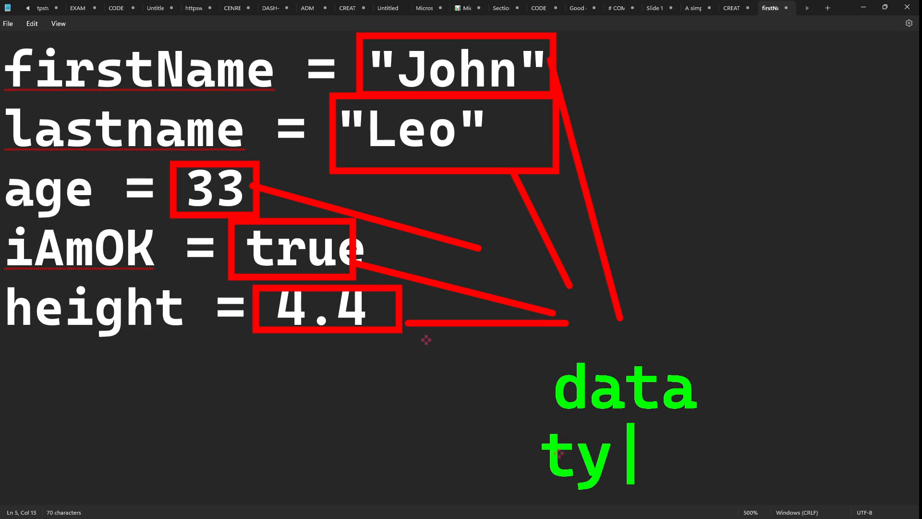
pyautogui.press('BackSpace')
pyautogui.press('BackSpace')
pyautogui.press('BackSpace')
pyautogui.press('BackSpace')
pyautogui.press('BackSpace')
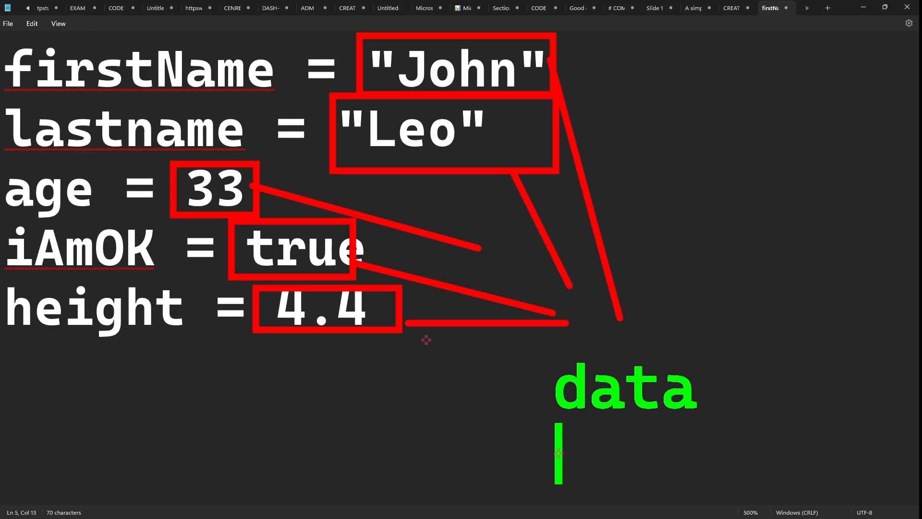
pyautogui.write('dat')
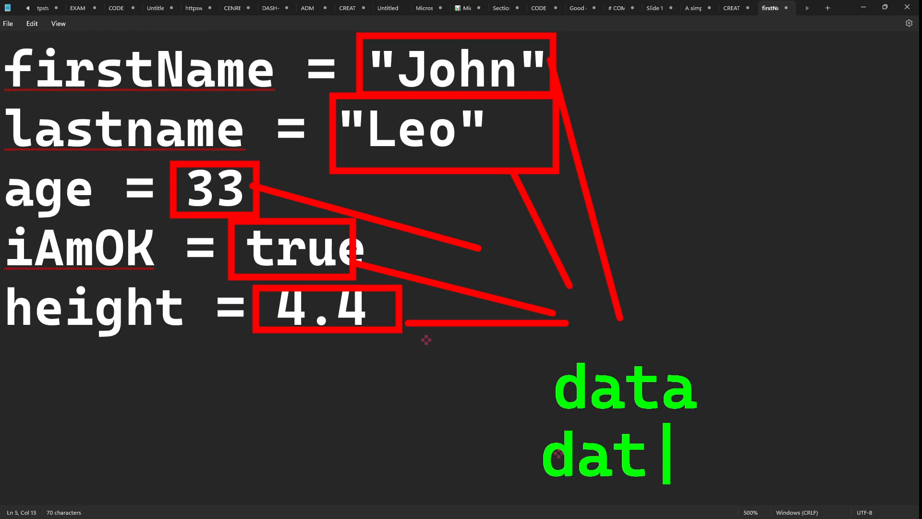
pyautogui.write('atypes')
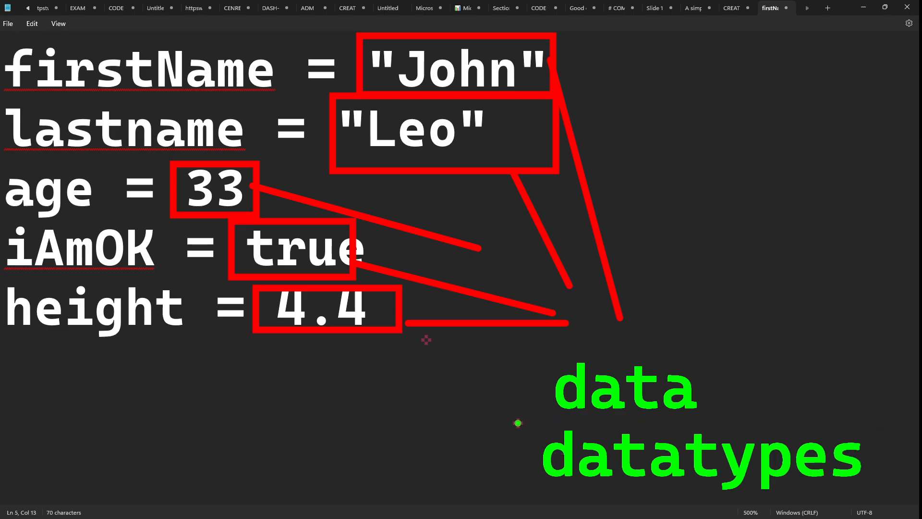
pyautogui.write('p')
# - Box 'datatypes', draw green arrows to John, 33, 4.4 and true, then clear annotations and return to n8n
pyautogui.moveTo(517, 418); pyautogui.dragTo(904, 504)
pyautogui.press('g')
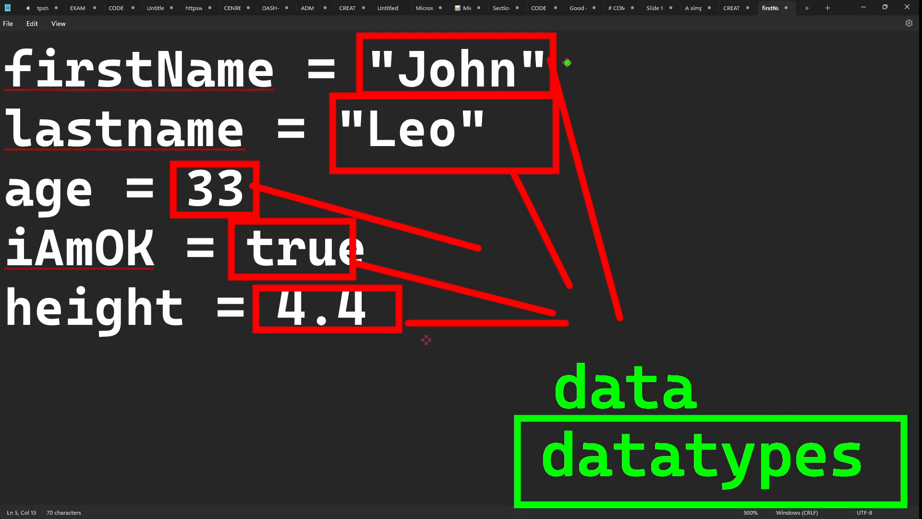
pyautogui.moveTo(571, 63); pyautogui.dragTo(715, 60)
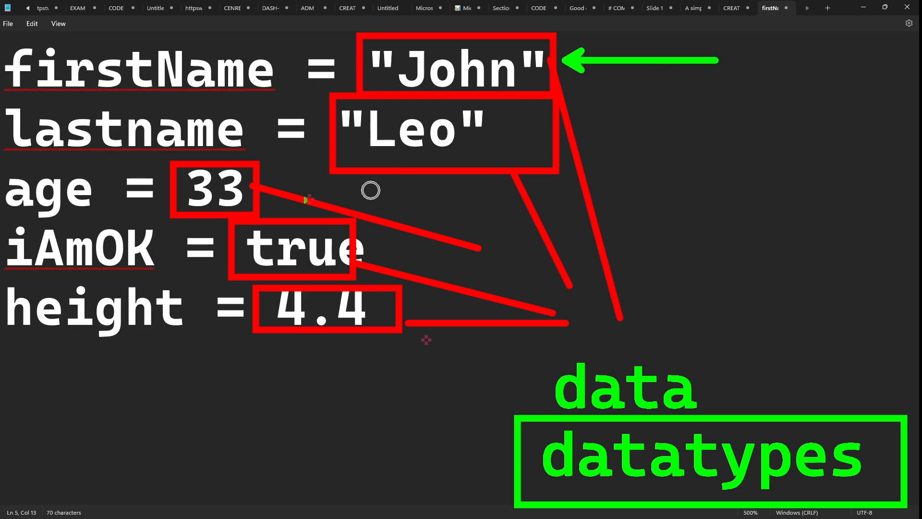
pyautogui.moveTo(272, 192)
pyautogui.mouseDown()
pyautogui.moveTo(438, 181)
pyautogui.moveTo(445, 172)
pyautogui.mouseUp()
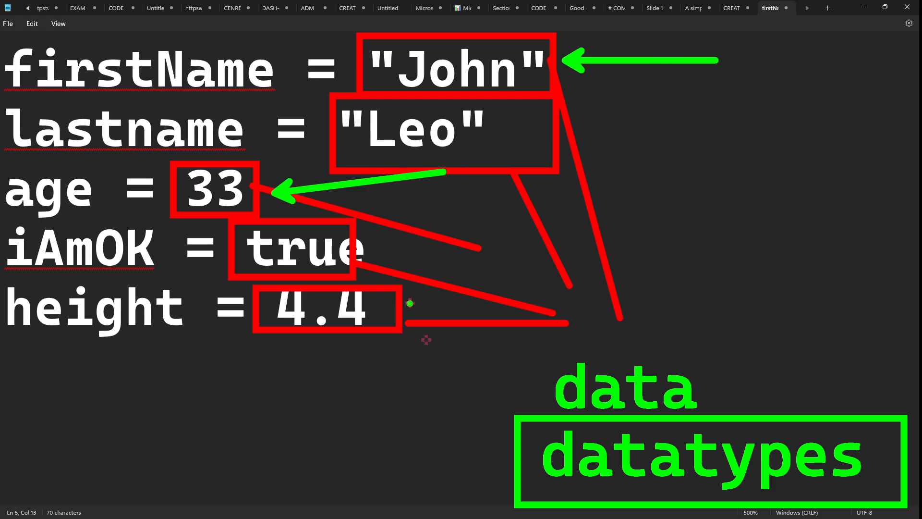
pyautogui.moveTo(410, 303); pyautogui.dragTo(567, 266)
pyautogui.moveTo(377, 257)
pyautogui.mouseDown()
pyautogui.moveTo(405, 236)
pyautogui.moveTo(542, 239)
pyautogui.mouseUp()
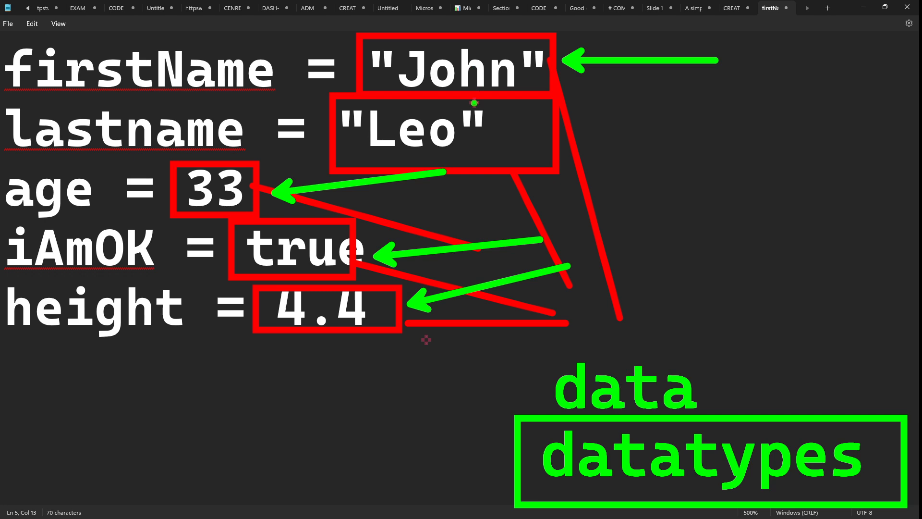
pyautogui.press('Escape')
pyautogui.hotkey('alt', 'Tab')
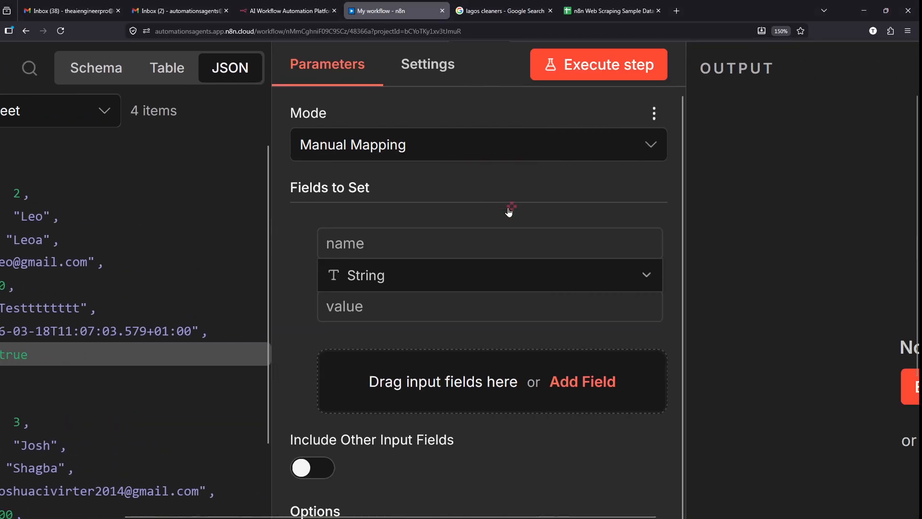
# - Show the Edit Fields field's type options, scrolling from String down to Binary Data
pyautogui.click(494, 274)
pyautogui.scroll(-1, 553, 329)
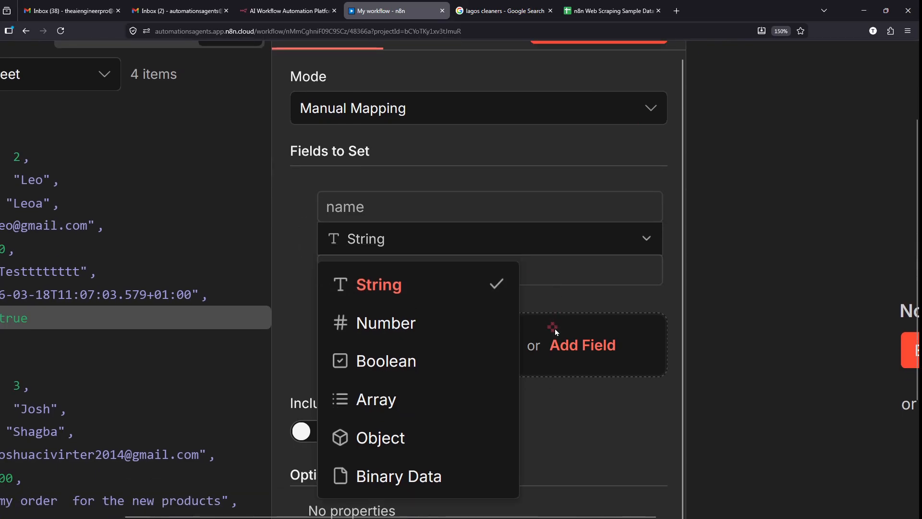
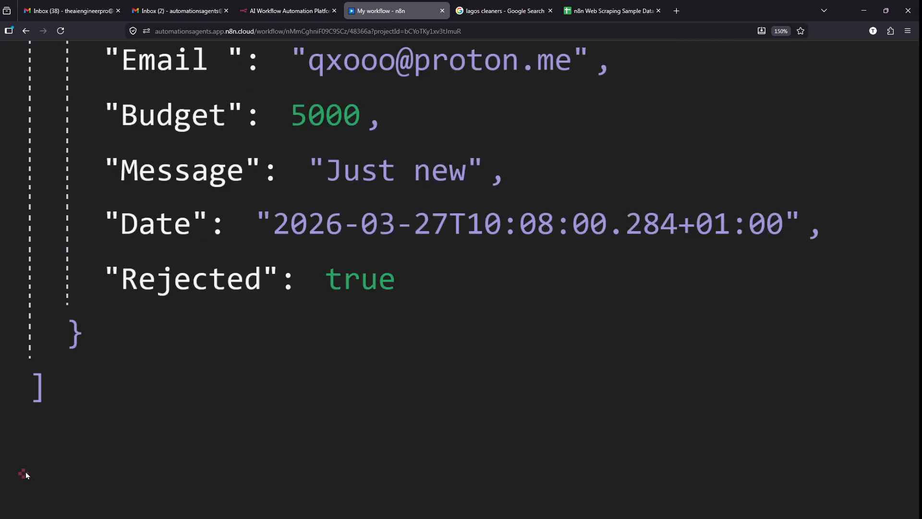
# - Scroll through the Edit Fields JSON input, marking the list's closing bracket
pyautogui.scroll(-1, 26, 472)
pyautogui.moveTo(33, 335)
pyautogui.mouseDown()
pyautogui.moveTo(22, 353)
pyautogui.moveTo(1, 354)
pyautogui.mouseUp()
pyautogui.scroll(-5, 0, 359)
pyautogui.scroll(-5, 0, 359)
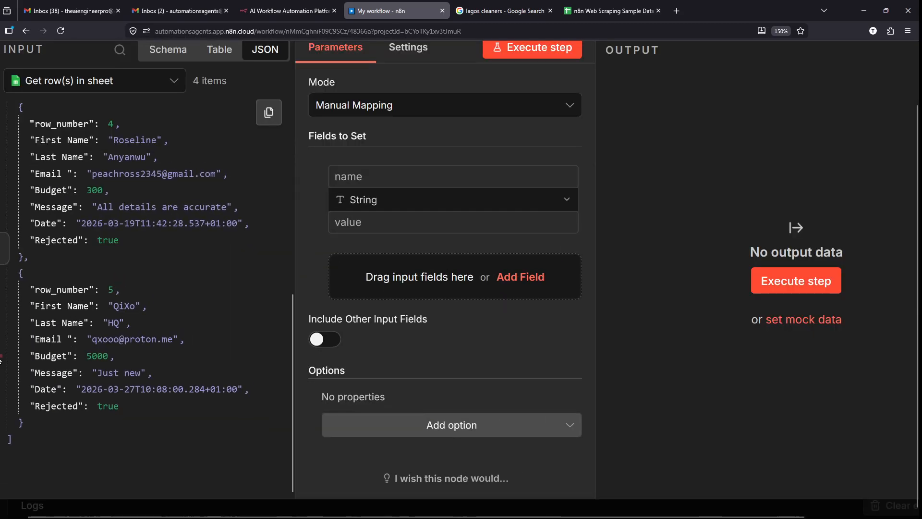
pyautogui.scroll(5, 48, 258)
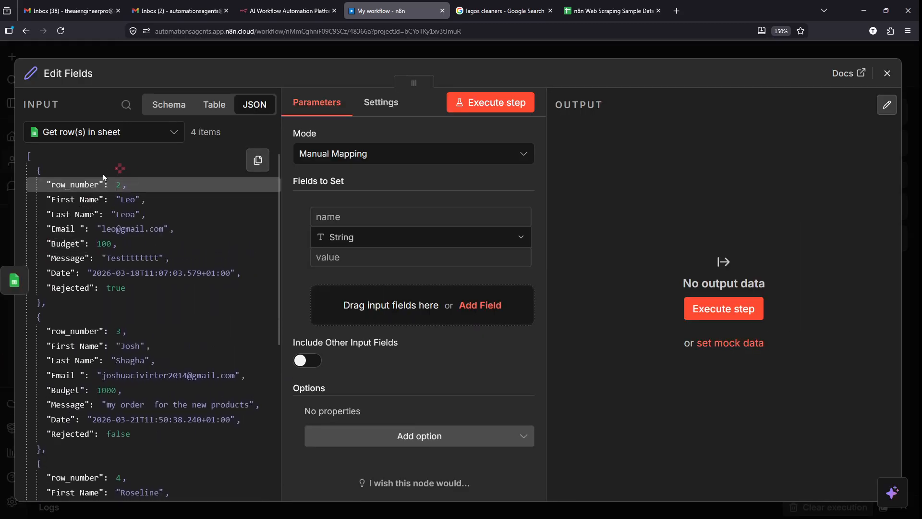
pyautogui.scroll(5, 62, 199)
pyautogui.hscroll(-2, 23, 167)
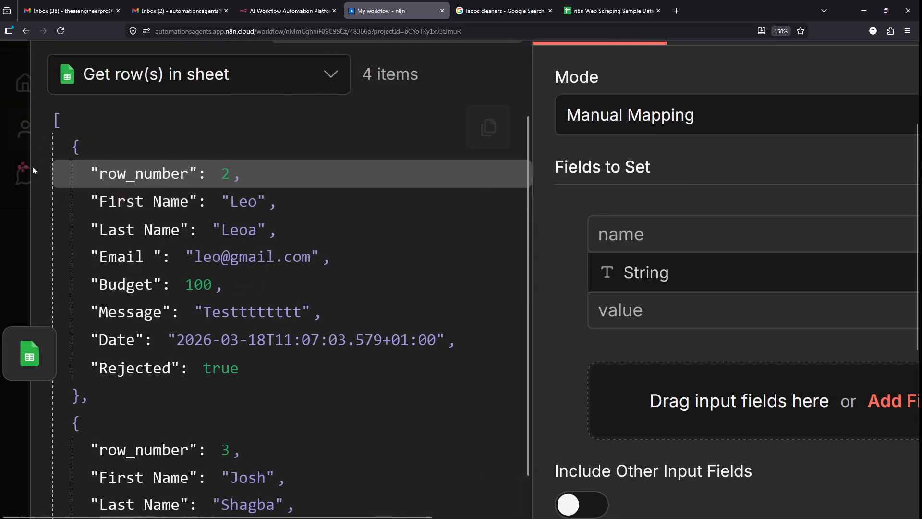
pyautogui.scroll(1, 68, 269)
pyautogui.scroll(2, 69, 273)
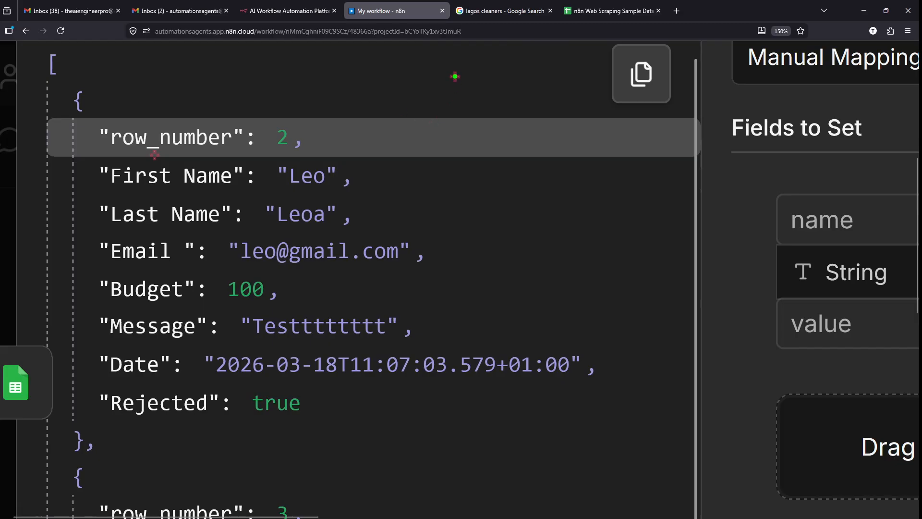
# - Outline the first row object, underline its row_number and First Name keys, and box the opening bracket
pyautogui.moveTo(50, 86)
pyautogui.mouseDown()
pyautogui.moveTo(372, 401)
pyautogui.moveTo(468, 454)
pyautogui.moveTo(623, 457)
pyautogui.mouseUp()
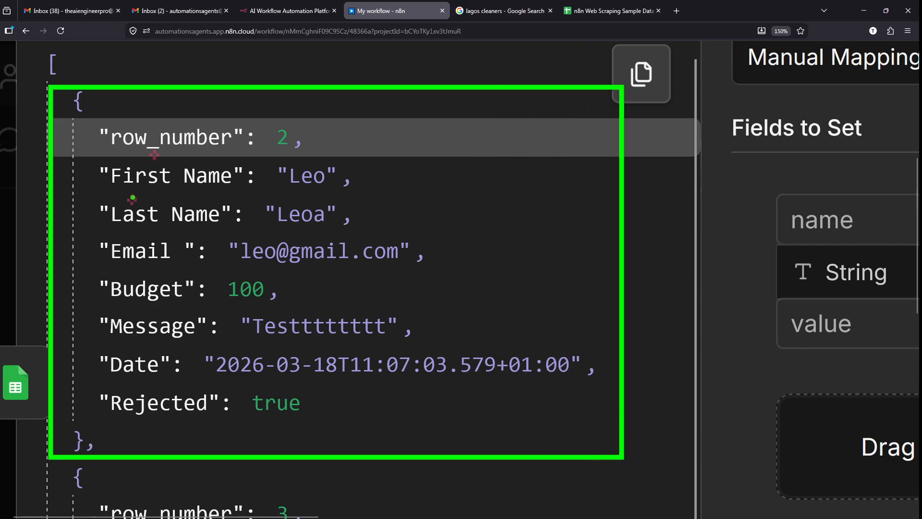
pyautogui.moveTo(97, 152); pyautogui.dragTo(219, 152)
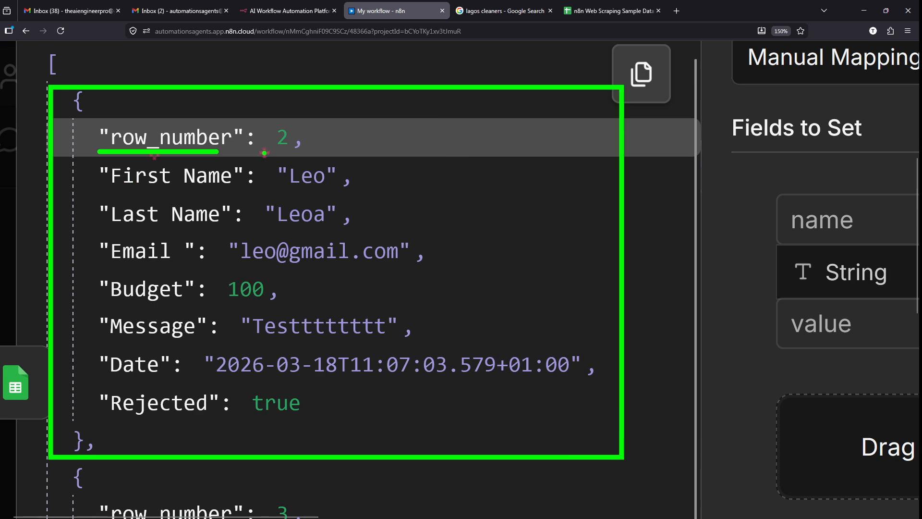
pyautogui.moveTo(101, 191); pyautogui.dragTo(238, 191)
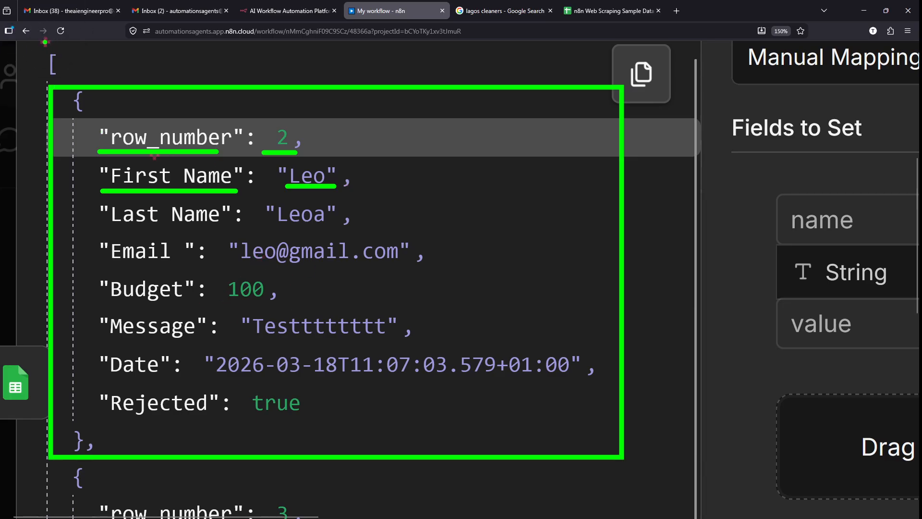
pyautogui.moveTo(23, 45); pyautogui.dragTo(96, 82)
pyautogui.press('Escape')
# - Outline the second row object in the JSON input, then clear the annotations
pyautogui.scroll(-8, 232, 223)
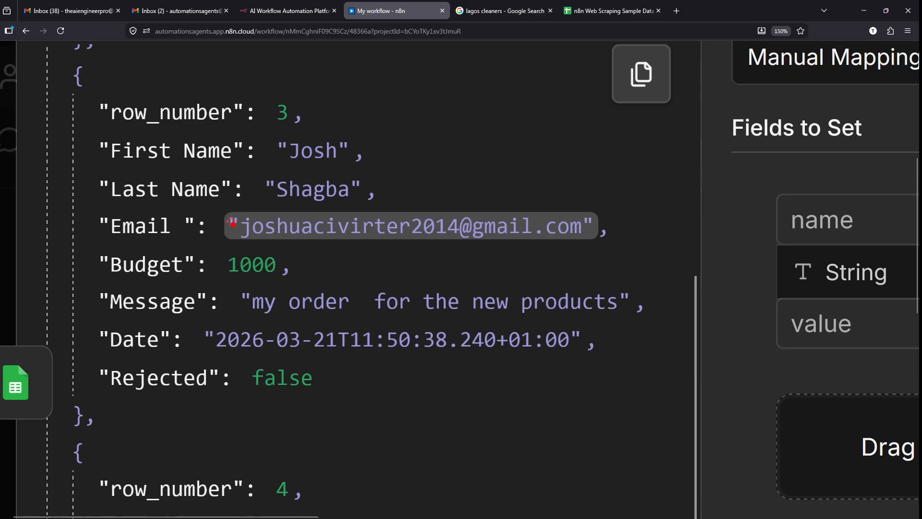
pyautogui.moveTo(55, 64)
pyautogui.mouseDown()
pyautogui.moveTo(276, 293)
pyautogui.moveTo(594, 437)
pyautogui.mouseUp()
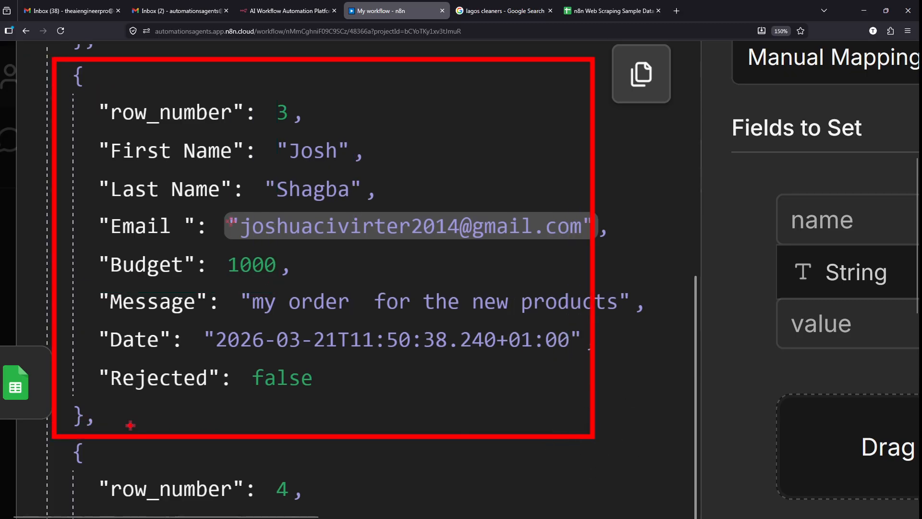
pyautogui.moveTo(105, 419)
pyautogui.mouseDown()
pyautogui.moveTo(222, 408)
pyautogui.moveTo(222, 419)
pyautogui.mouseUp()
pyautogui.press('Escape')
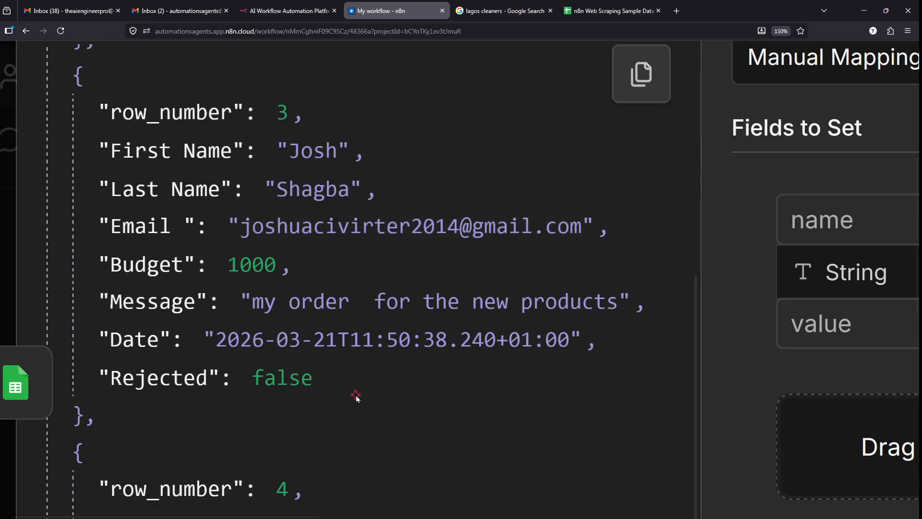
pyautogui.scroll(-4, 356, 398)
pyautogui.scroll(-6, 356, 398)
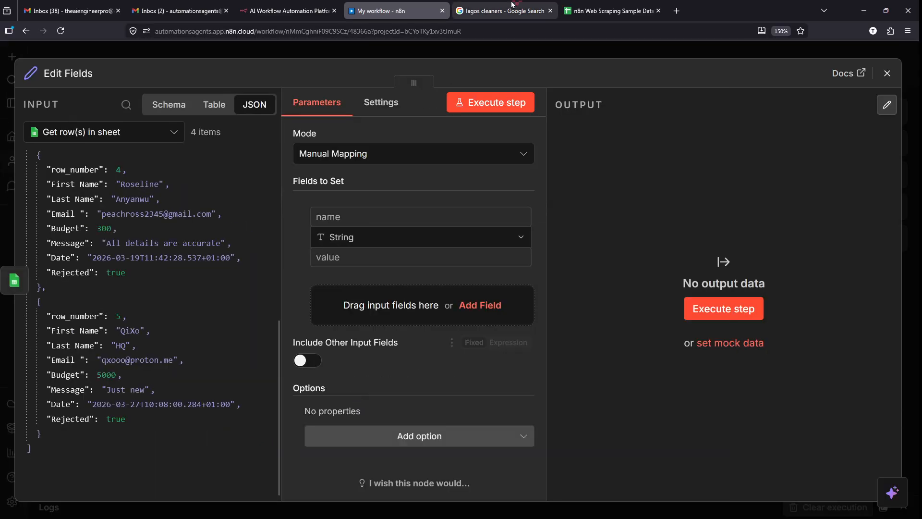
# - Frame the sample data spreadsheet's header and first data row, then return to n8n
pyautogui.click(609, 6)
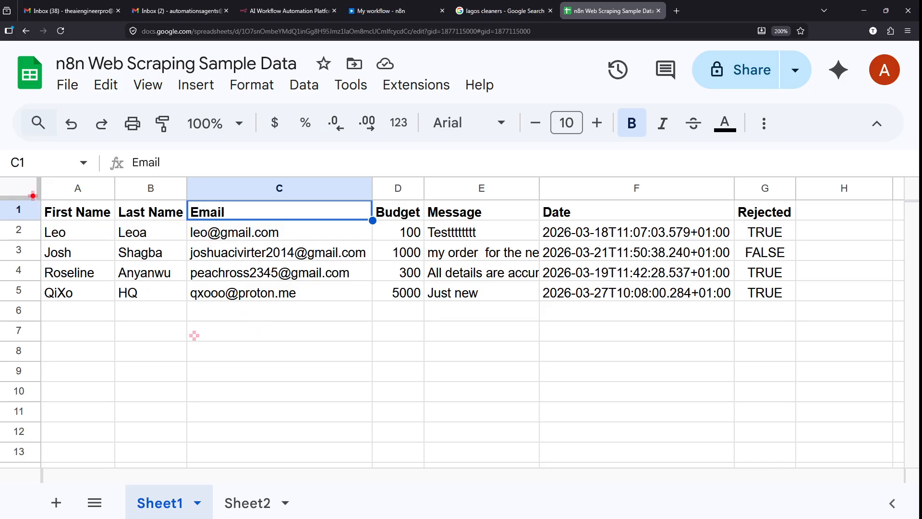
pyautogui.moveTo(33, 196); pyautogui.dragTo(815, 316)
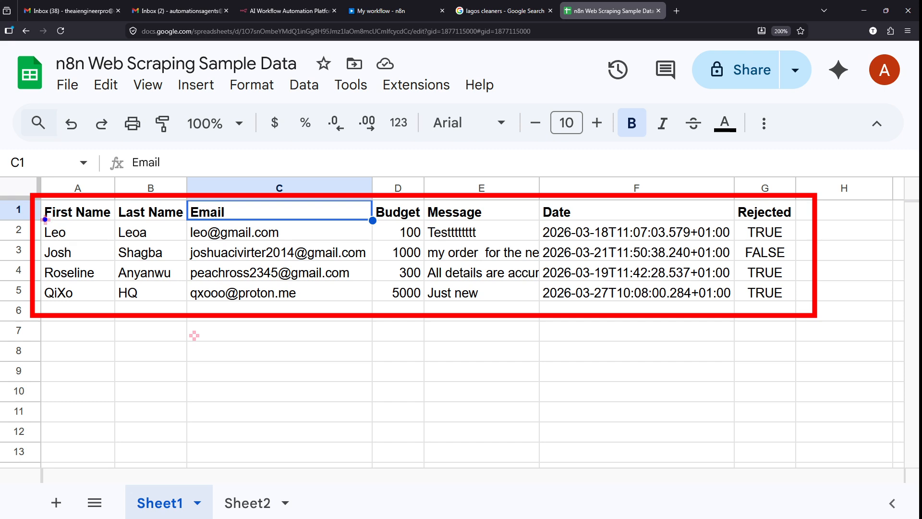
pyautogui.moveTo(38, 219)
pyautogui.mouseDown()
pyautogui.moveTo(377, 242)
pyautogui.moveTo(799, 240)
pyautogui.moveTo(336, 201)
pyautogui.moveTo(115, 250)
pyautogui.moveTo(37, 238)
pyautogui.moveTo(377, 281)
pyautogui.moveTo(795, 287)
pyautogui.mouseUp()
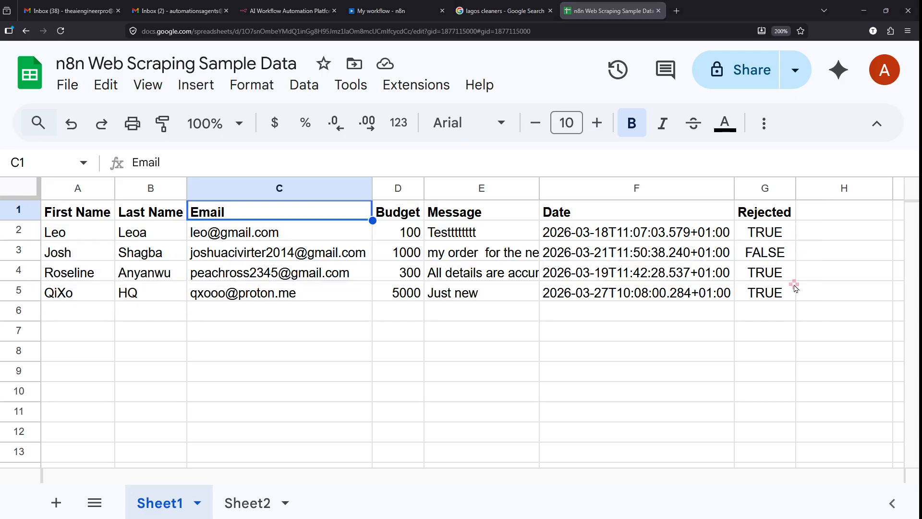
pyautogui.click(500, 9)
pyautogui.click(389, 5)
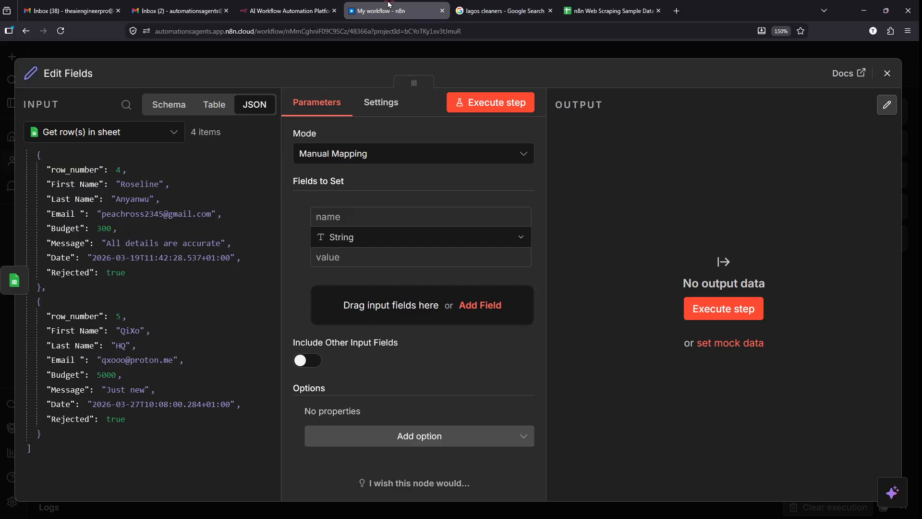
# - Select each row object in the JSON input in turn, down to the last one
pyautogui.scroll(6, 59, 344)
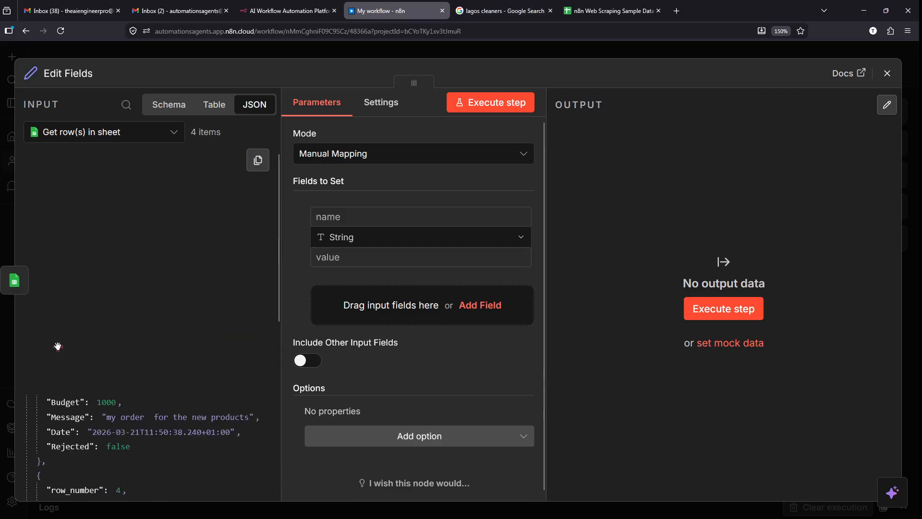
pyautogui.scroll(2, 62, 257)
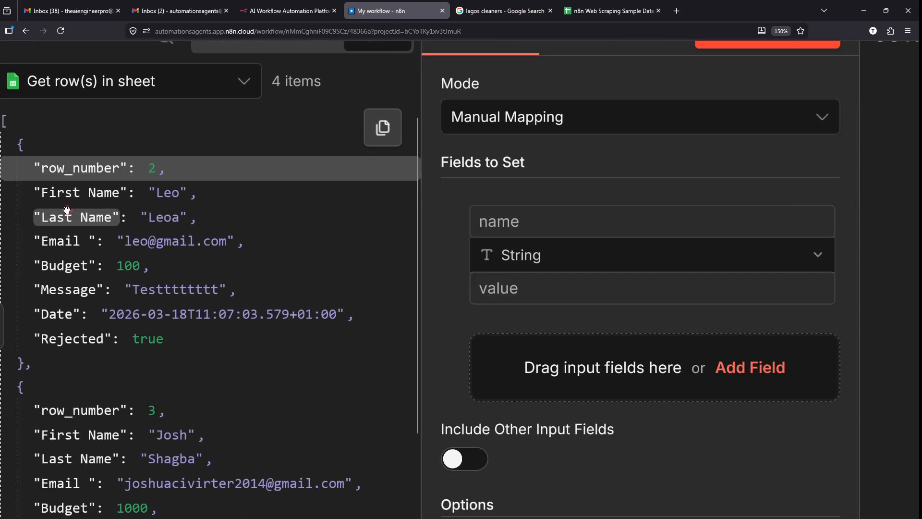
pyautogui.hscroll(-2, 16, 148)
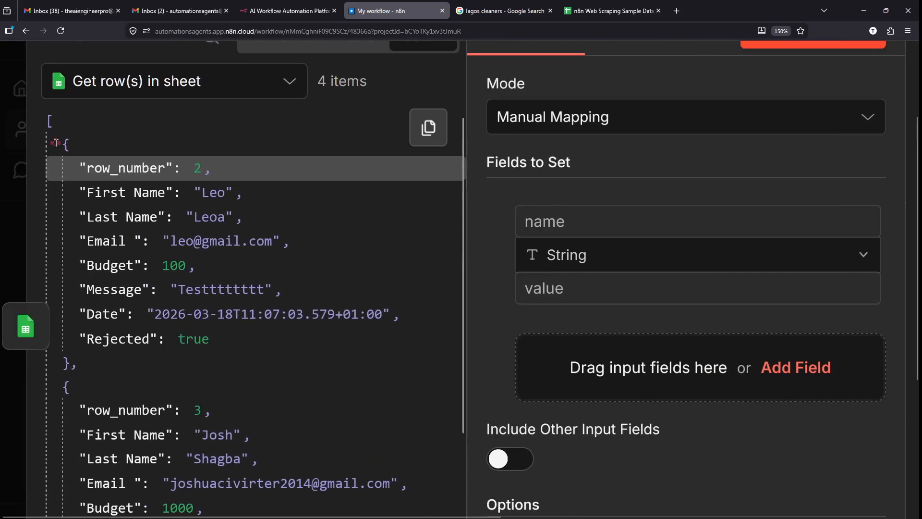
pyautogui.moveTo(54, 145); pyautogui.dragTo(142, 370)
pyautogui.scroll(-4, 96, 312)
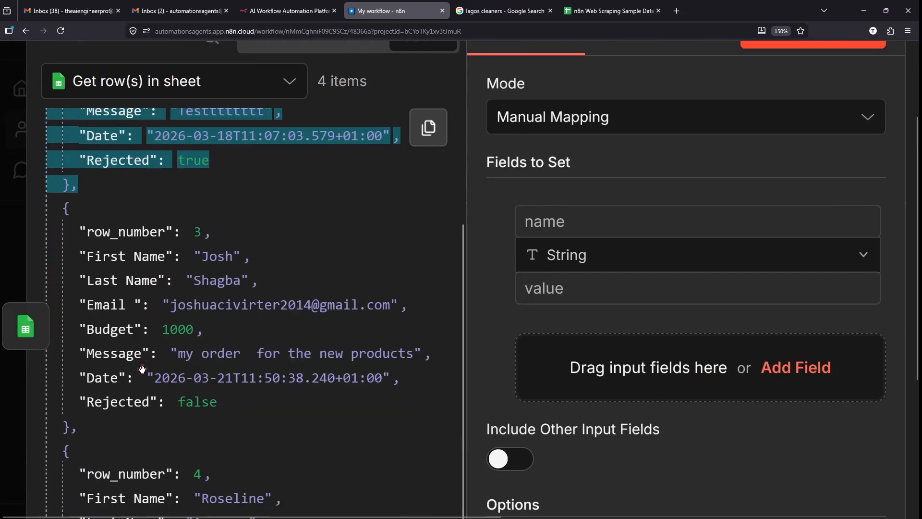
pyautogui.moveTo(59, 192); pyautogui.dragTo(154, 426)
pyautogui.scroll(-2, 159, 426)
pyautogui.scroll(-3, 159, 425)
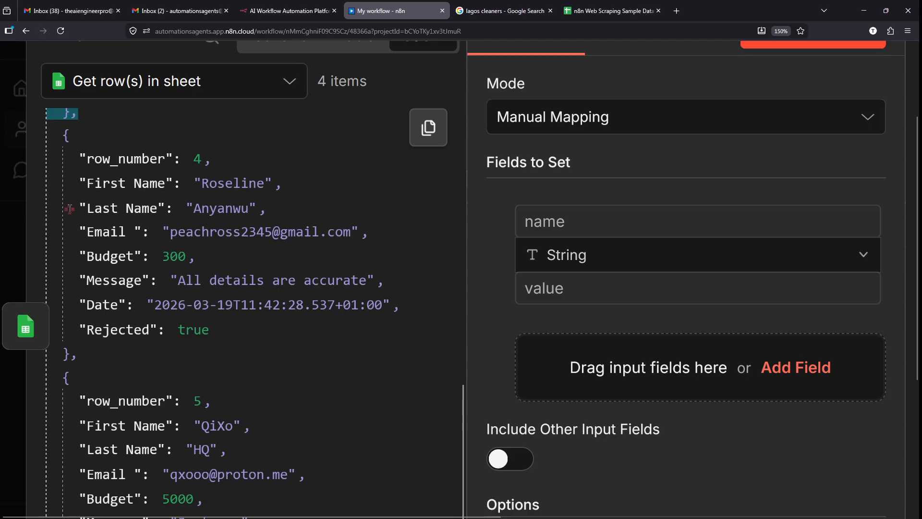
pyautogui.moveTo(53, 132); pyautogui.dragTo(178, 363)
pyautogui.scroll(-1, 178, 363)
pyautogui.scroll(-3, 177, 362)
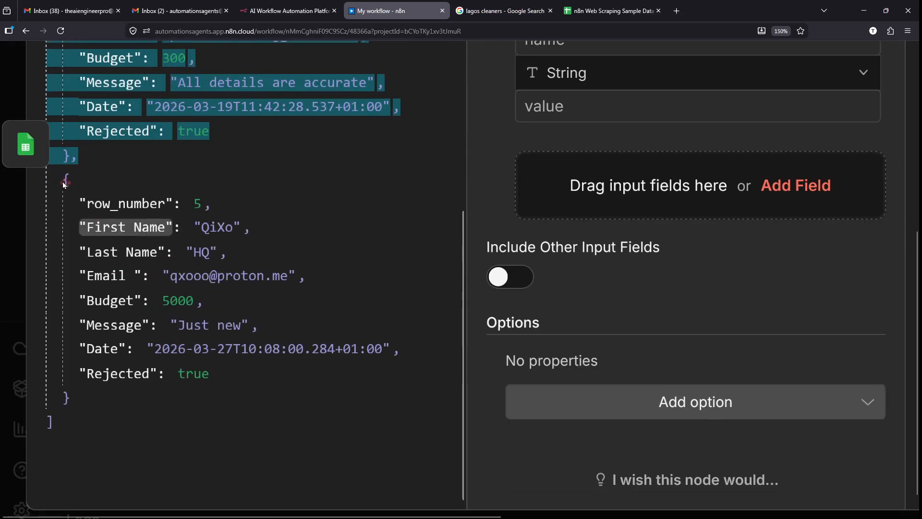
pyautogui.moveTo(54, 181); pyautogui.dragTo(160, 396)
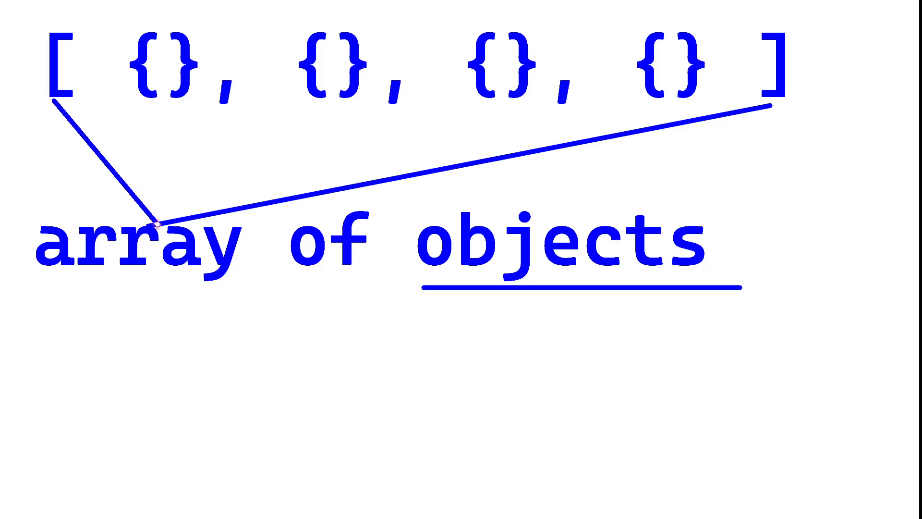
# - Link the four {} row objects to the word 'objects', then close the Edit Fields settings
pyautogui.moveTo(166, 97); pyautogui.dragTo(461, 232)
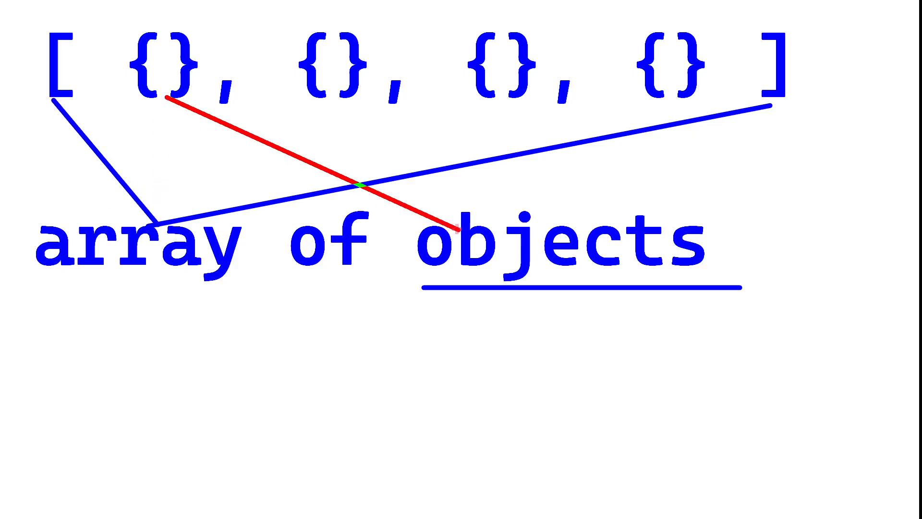
pyautogui.moveTo(347, 102); pyautogui.dragTo(512, 234)
pyautogui.moveTo(495, 99); pyautogui.dragTo(515, 235)
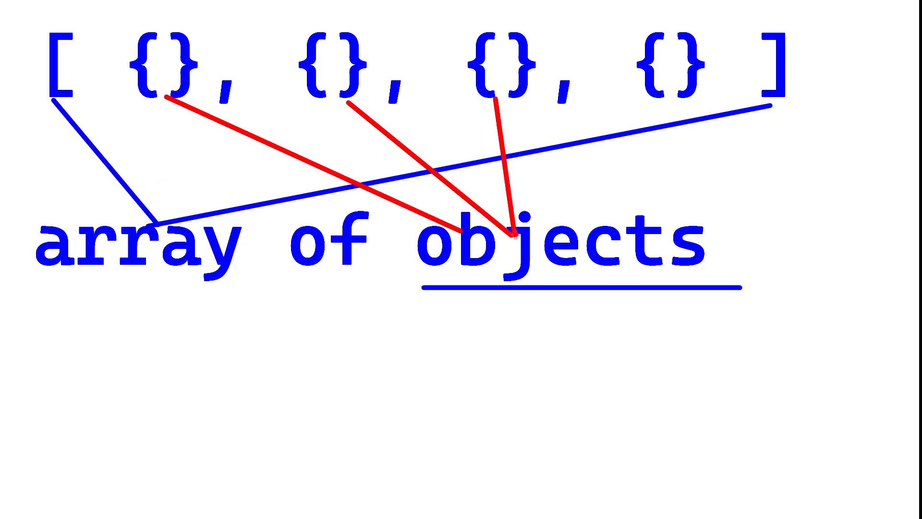
pyautogui.moveTo(654, 115); pyautogui.dragTo(552, 226)
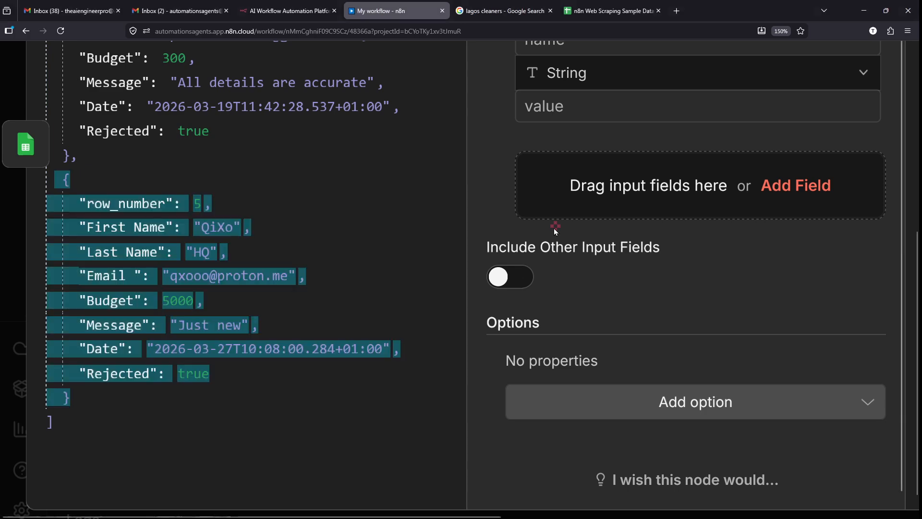
pyautogui.scroll(6, 162, 346)
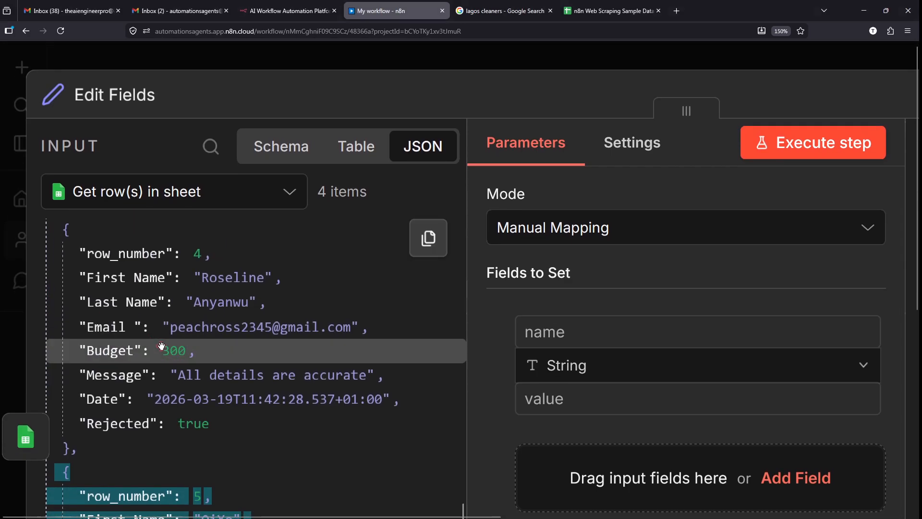
pyautogui.scroll(-5, 161, 346)
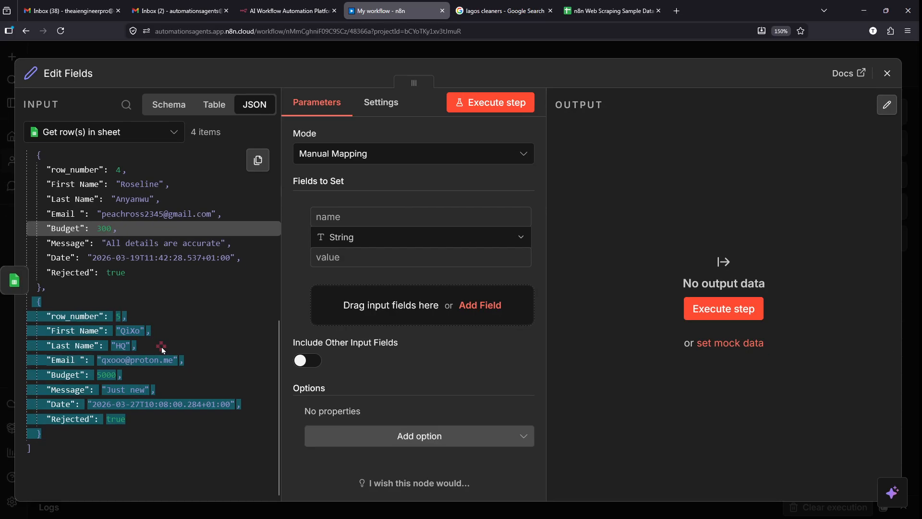
pyautogui.click(210, 295)
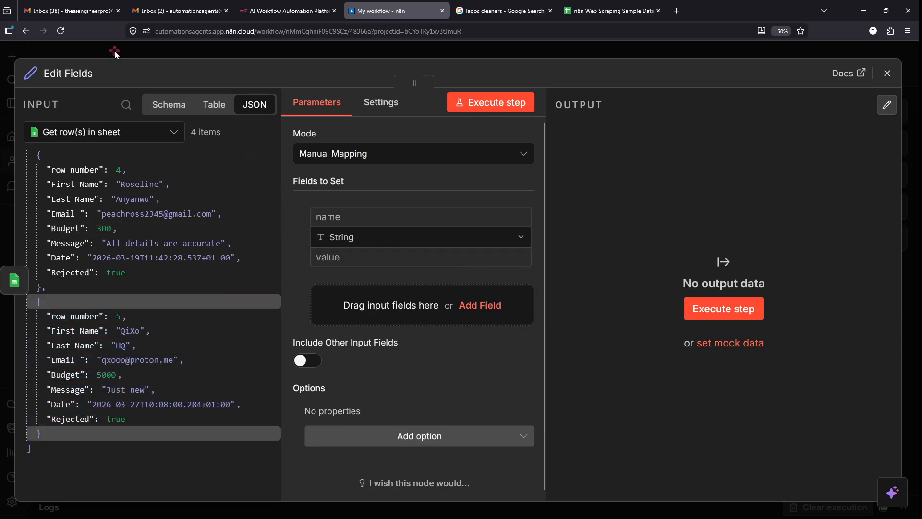
pyautogui.press('Escape')
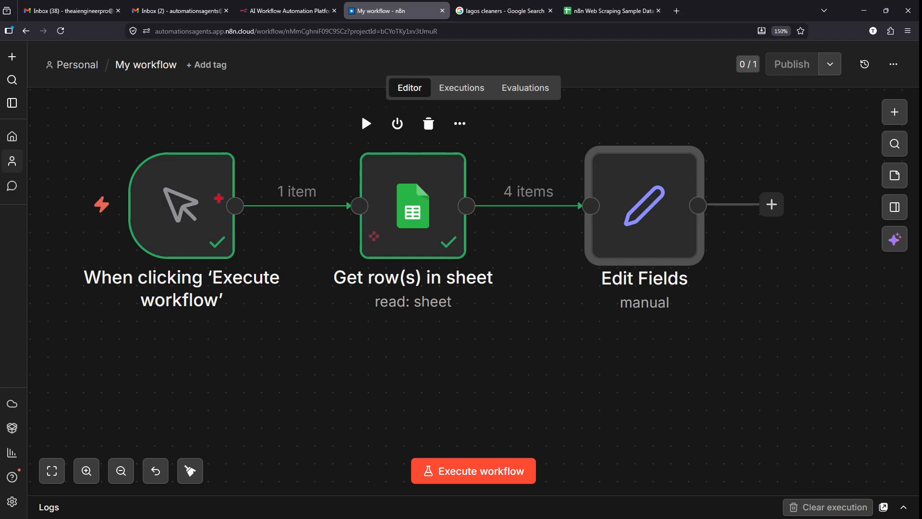
# - Outline the Get row(s) in sheet node, point to Edit Fields, then open Edit Fields' settings
pyautogui.moveTo(331, 135); pyautogui.dragTo(513, 317)
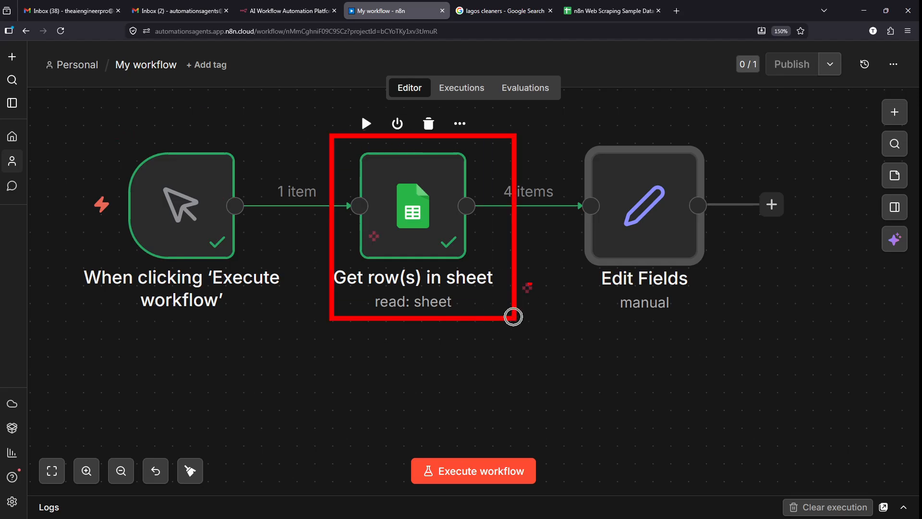
pyautogui.moveTo(573, 226); pyautogui.dragTo(516, 272)
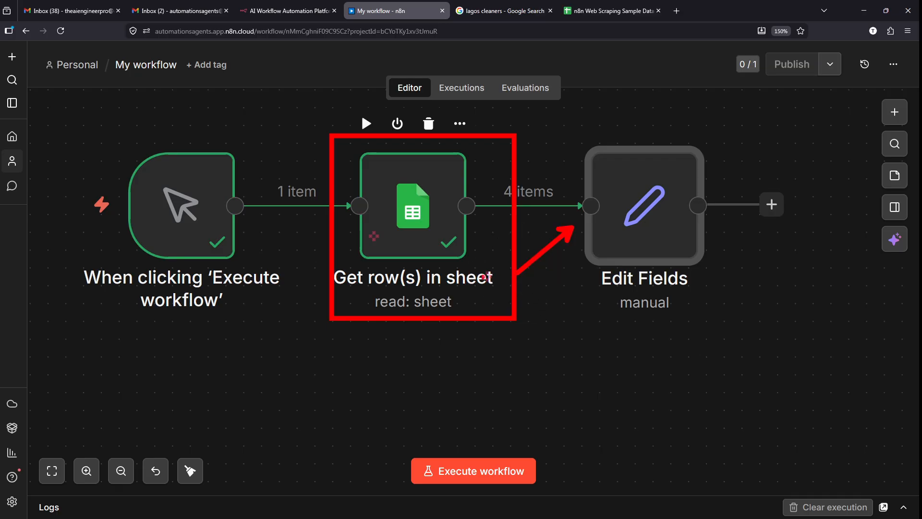
pyautogui.hotkey('ctrl', 'z')
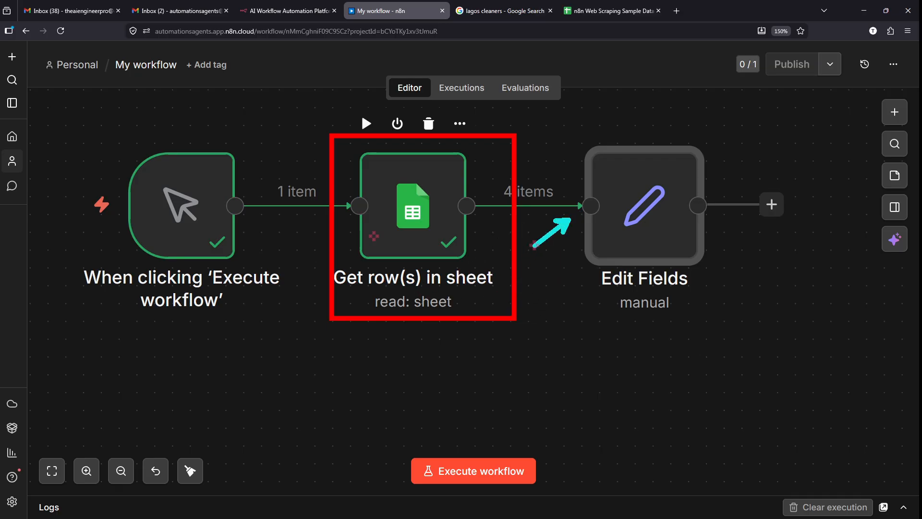
pyautogui.moveTo(509, 265); pyautogui.dragTo(512, 263)
pyautogui.press('Escape')
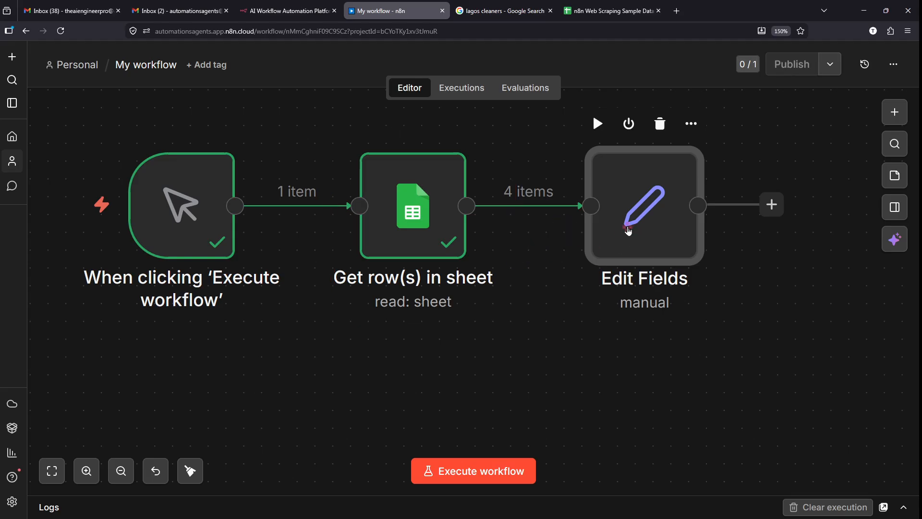
pyautogui.doubleClick(628, 231)
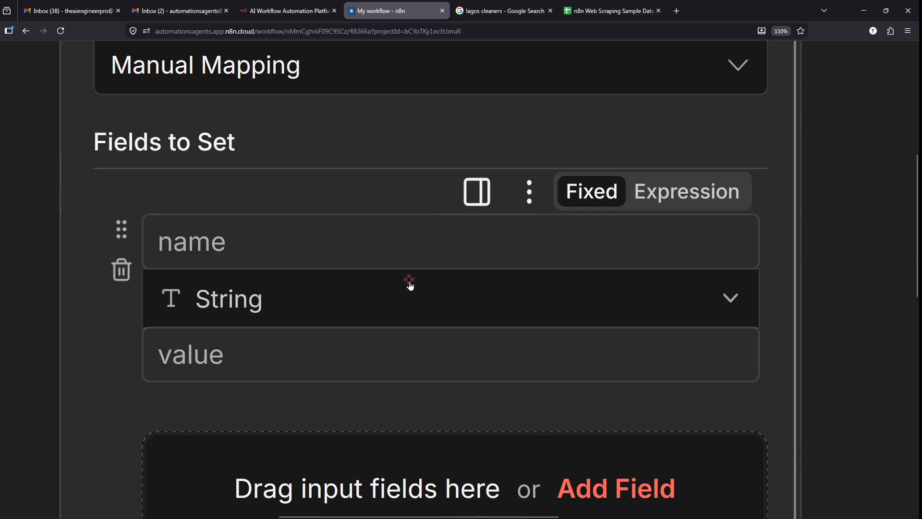
pyautogui.scroll(-1, 409, 287)
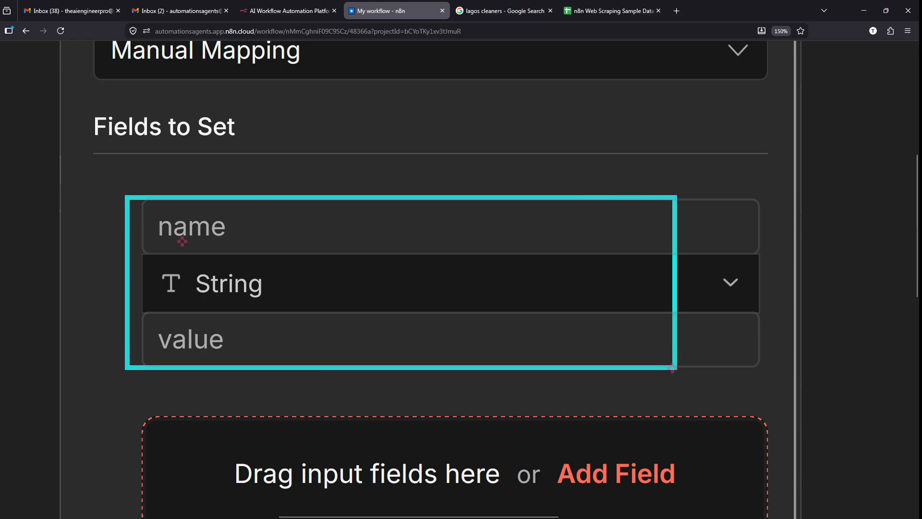
# - Name the new Edit Fields entry 'Leads'
pyautogui.click(204, 212)
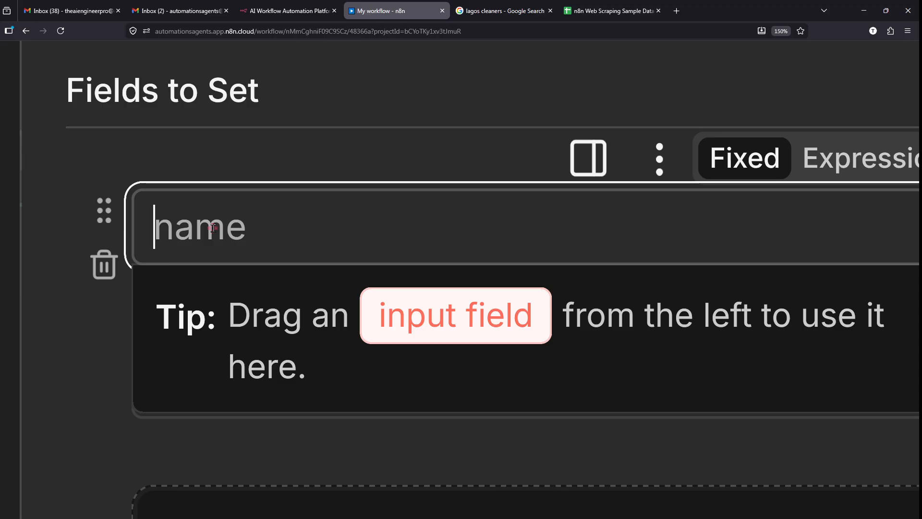
pyautogui.write('Leads')
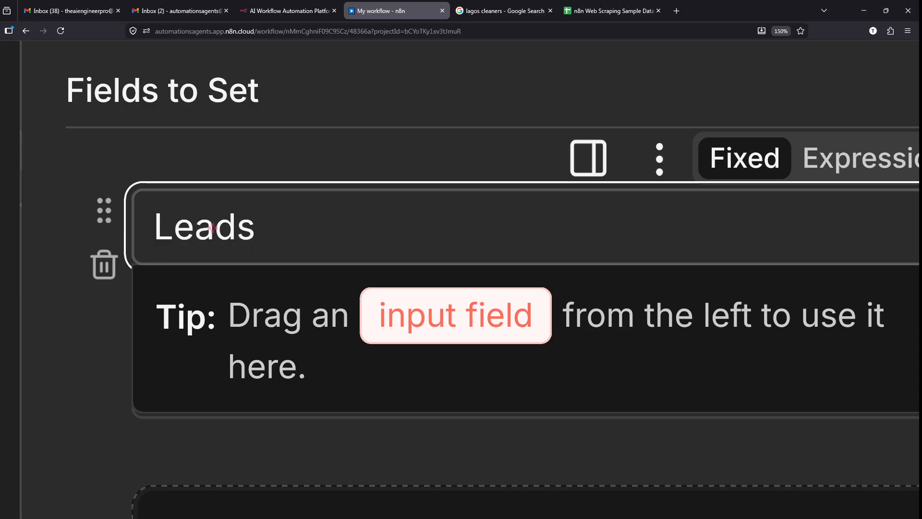
pyautogui.scroll(-5, 212, 228)
pyautogui.click(147, 201)
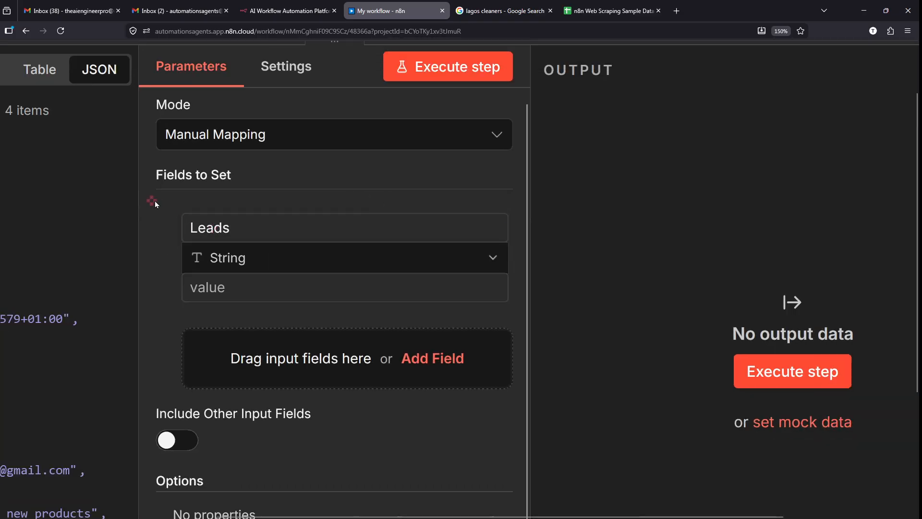
pyautogui.scroll(-5, 180, 198)
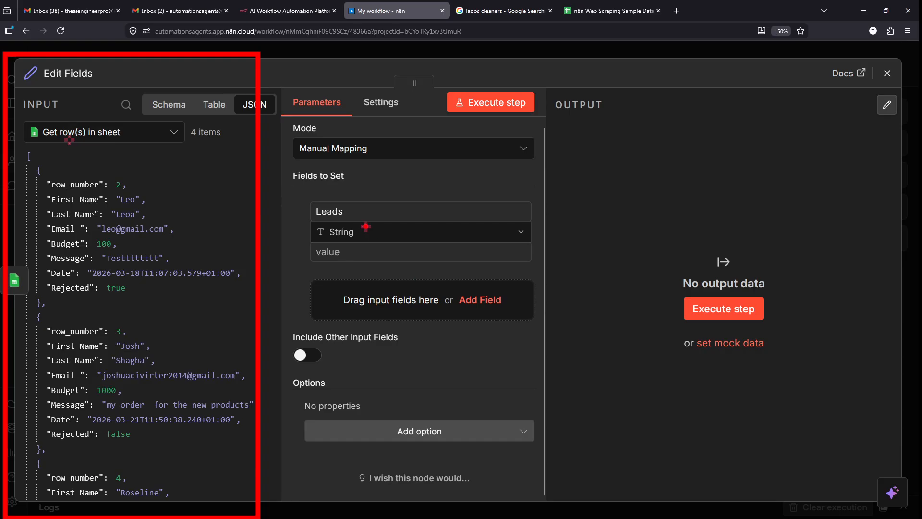
pyautogui.scroll(5, 328, 191)
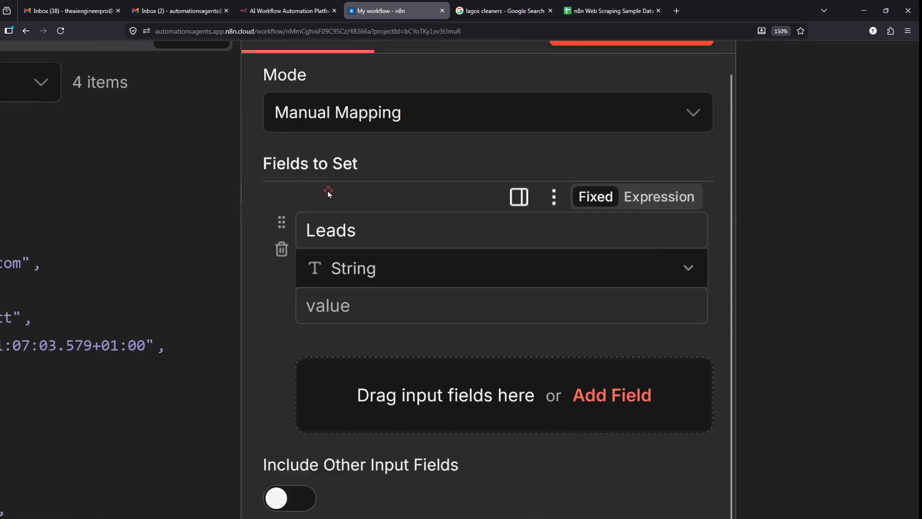
pyautogui.moveTo(395, 261); pyautogui.dragTo(261, 254)
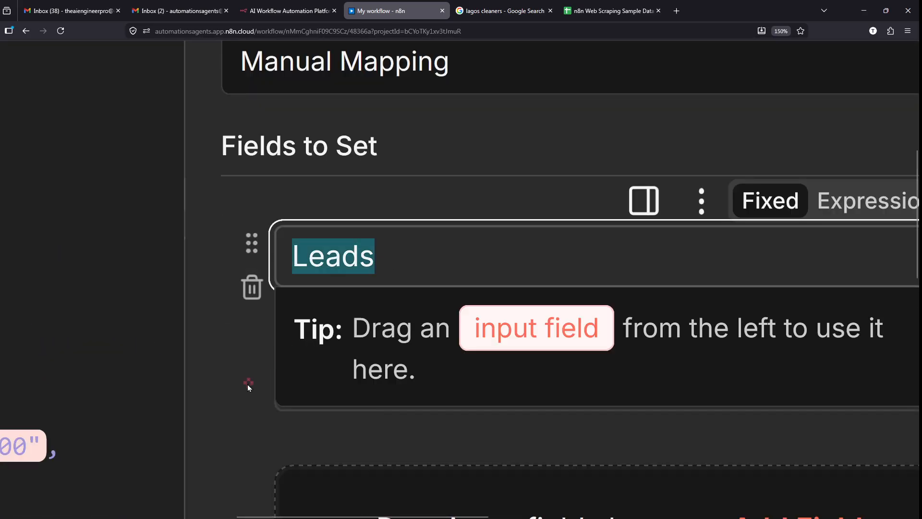
pyautogui.click(247, 385)
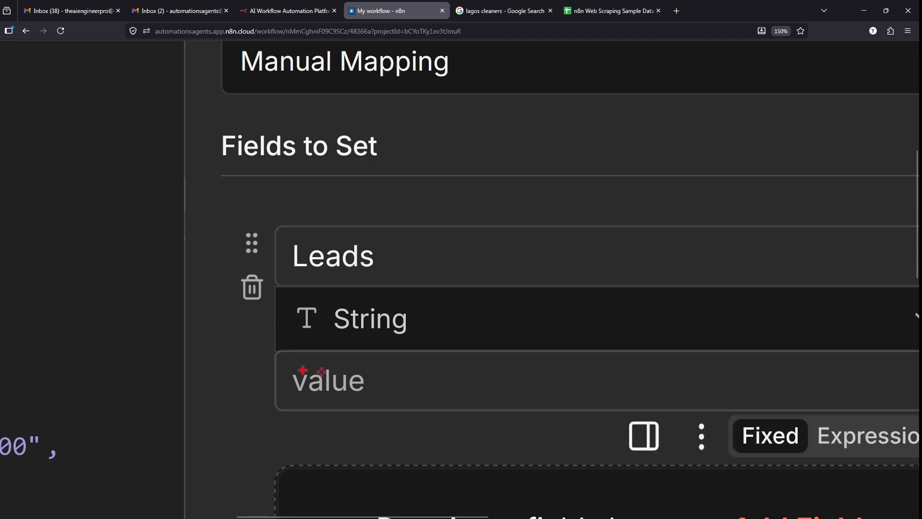
# - Outline the field's value box and switch the Leads type from String to Array
pyautogui.moveTo(277, 354); pyautogui.dragTo(714, 406)
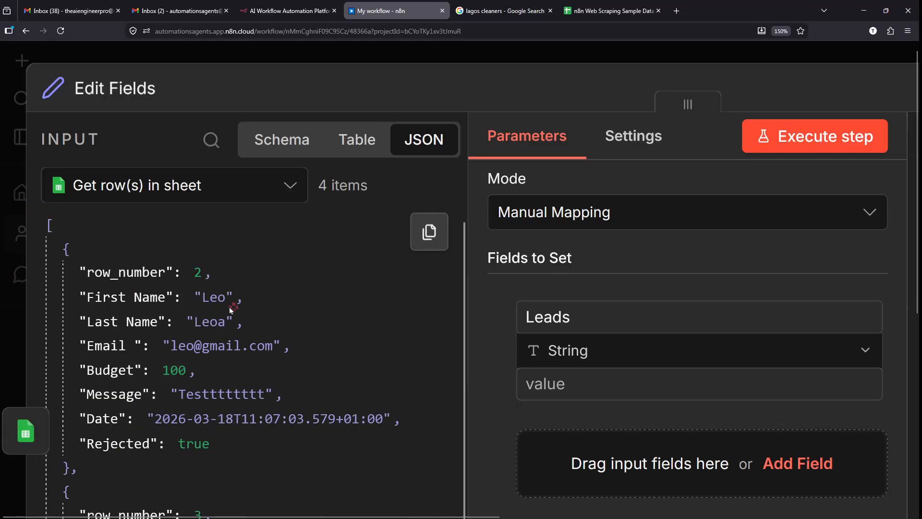
pyautogui.hscroll(5, 385, 315)
pyautogui.scroll(4, 542, 388)
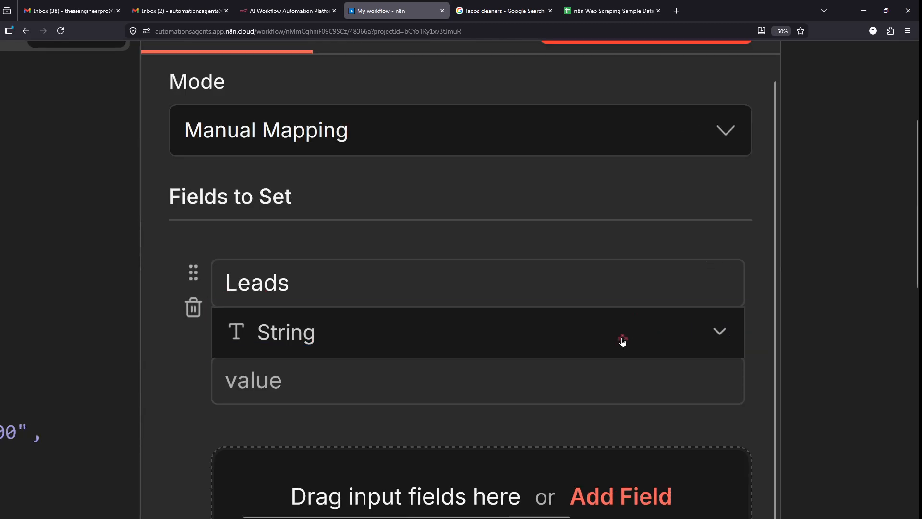
pyautogui.click(623, 341)
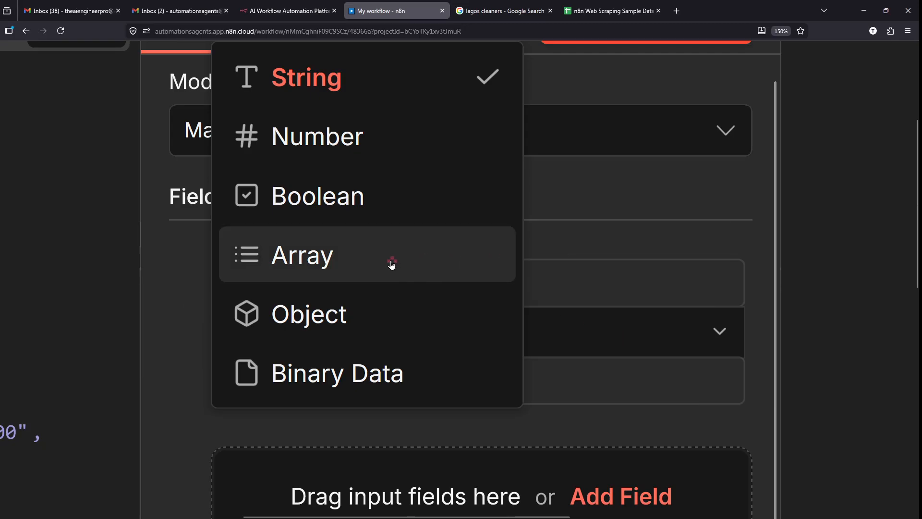
pyautogui.click(370, 264)
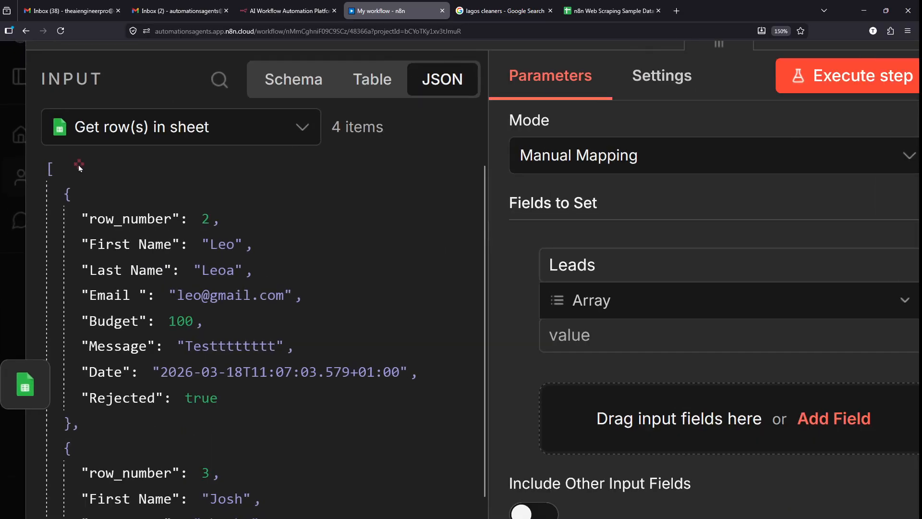
# - Outline the incoming JSON data and point arrows at its opening bracket
pyautogui.moveTo(37, 154); pyautogui.dragTo(302, 517)
pyautogui.moveTo(353, 457)
pyautogui.mouseDown()
pyautogui.moveTo(367, 241)
pyautogui.moveTo(353, 223)
pyautogui.mouseUp()
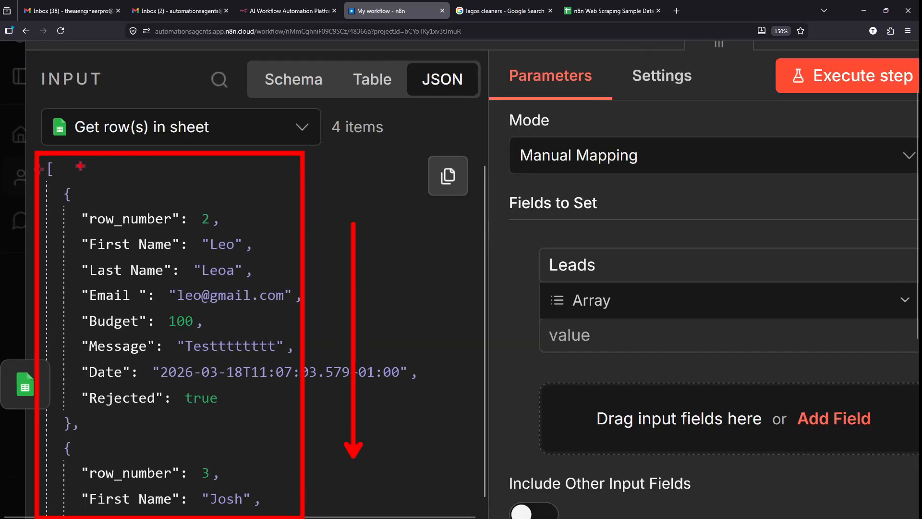
pyautogui.moveTo(62, 166)
pyautogui.mouseDown()
pyautogui.moveTo(152, 139)
pyautogui.moveTo(212, 138)
pyautogui.mouseUp()
pyautogui.press('Escape')
# - Select all the JSON input from the opening bracket down, copy it, and bring up Notepad
pyautogui.scroll(3, 42, 165)
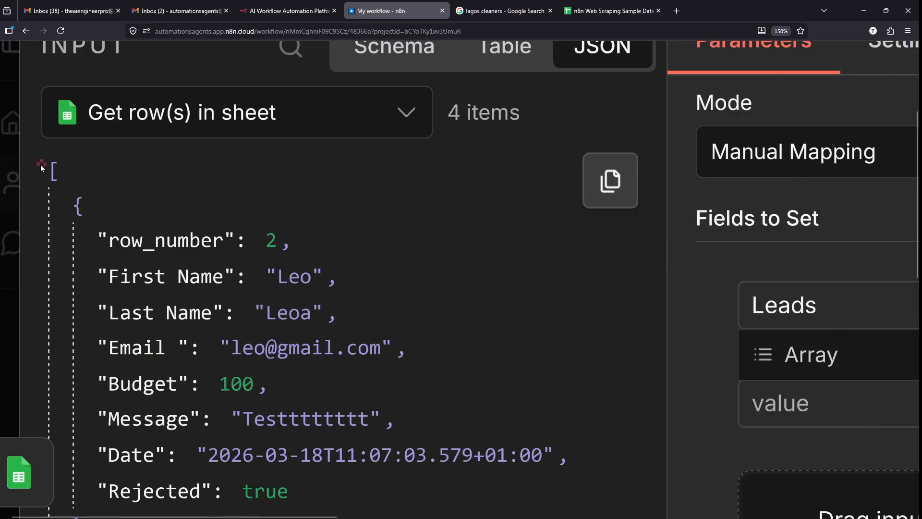
pyautogui.moveTo(38, 165); pyautogui.dragTo(119, 363)
pyautogui.scroll(-1, 165, 294)
pyautogui.scroll(-4, 226, 329)
pyautogui.scroll(-3, 227, 329)
pyautogui.scroll(-5, 336, 448)
pyautogui.scroll(-3, 324, 471)
pyautogui.scroll(-5, 324, 472)
pyautogui.scroll(-8, 361, 459)
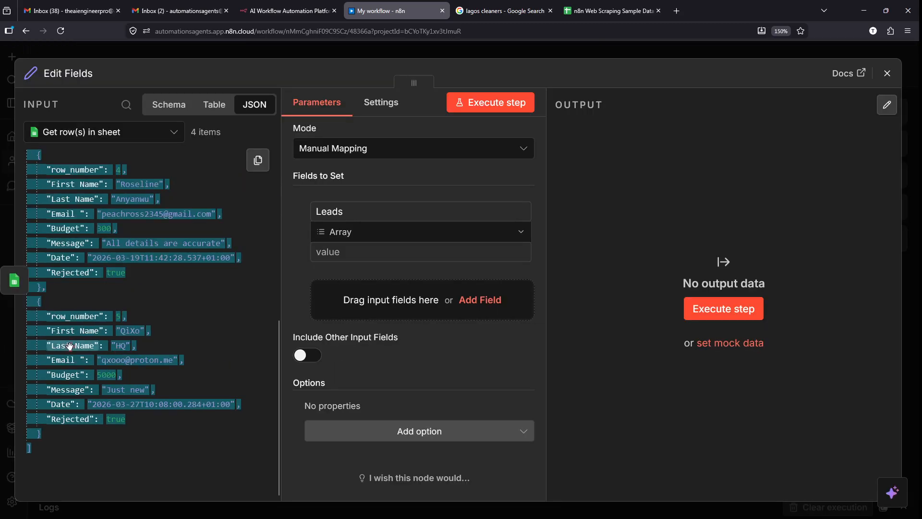
pyautogui.rightClick(69, 343)
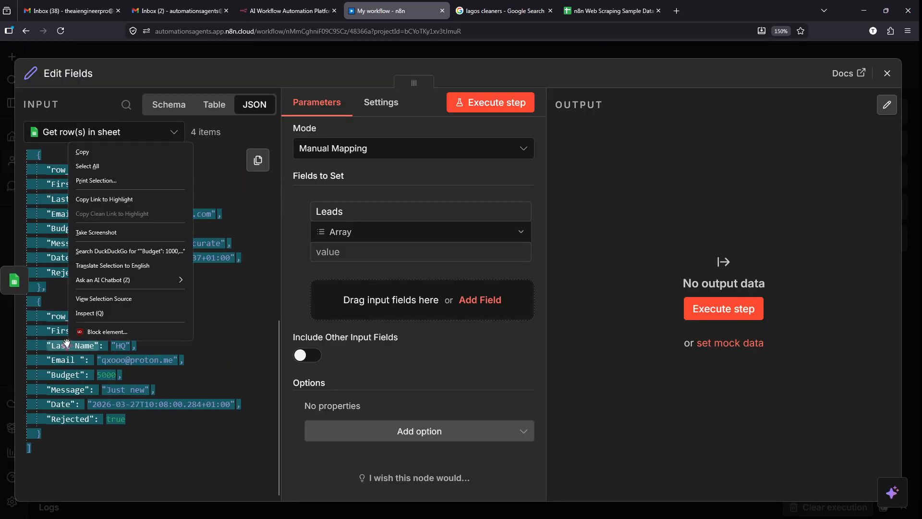
pyautogui.click(100, 153)
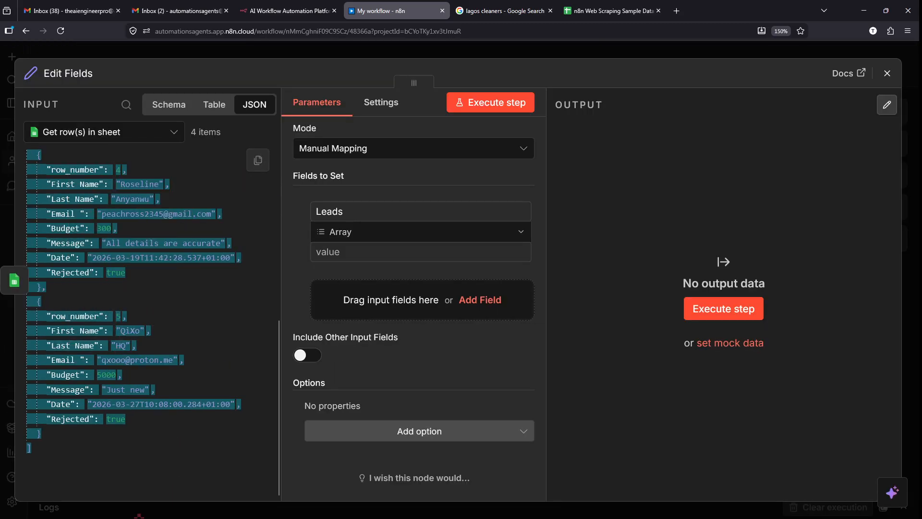
pyautogui.click(76, 504)
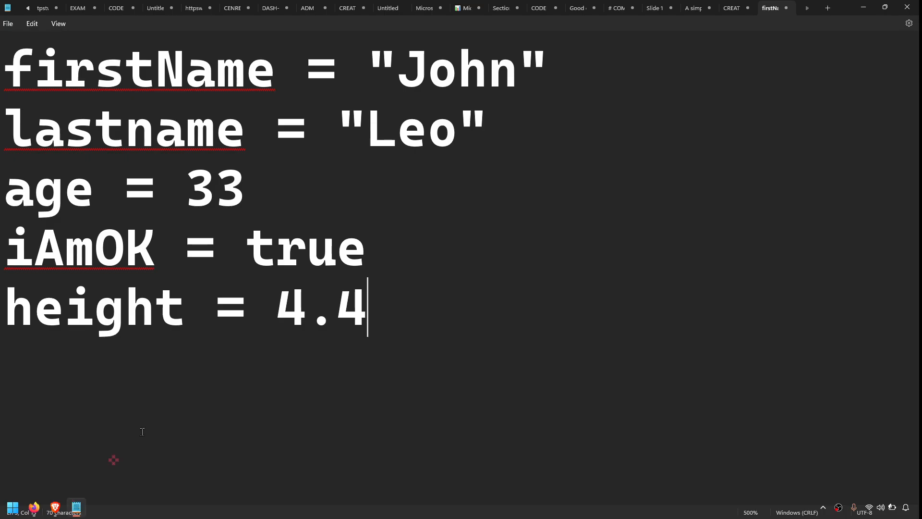
# - Replace Notepad's variable lines with the pasted lead-row JSON and mark its closing bracket
pyautogui.hotkey('ctrl', 'a')
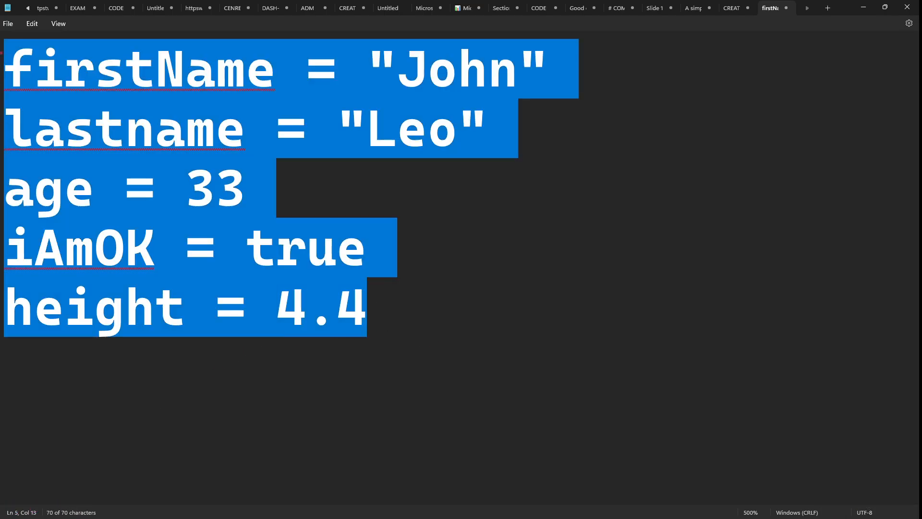
pyautogui.press('BackSpace')
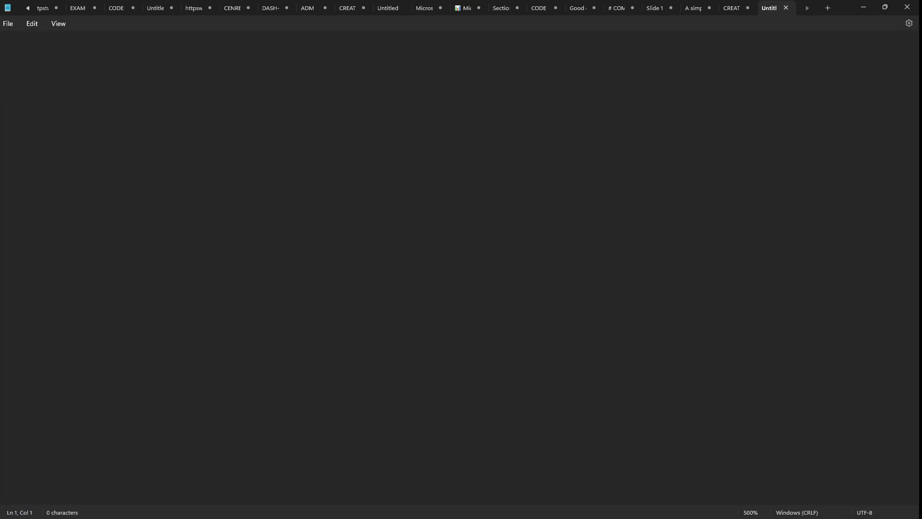
pyautogui.hotkey('ctrl', 'v')
pyautogui.scroll(-1, 90, 102)
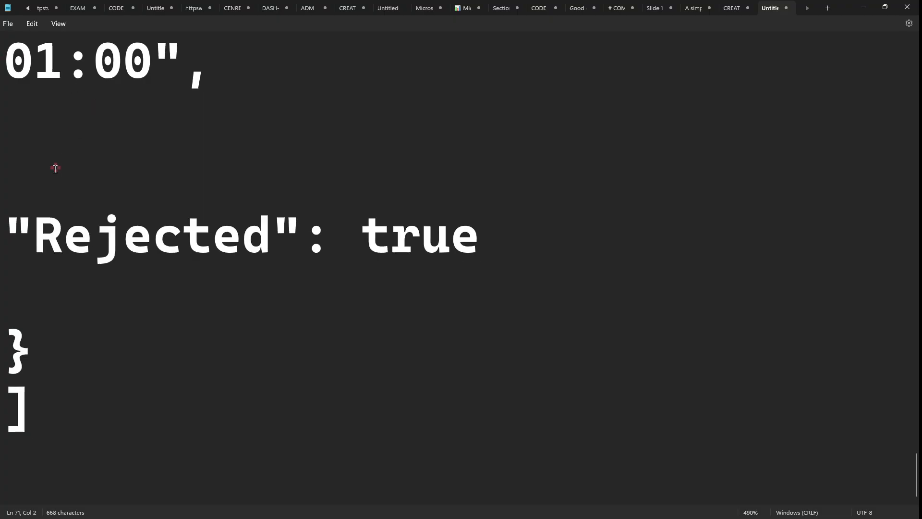
pyautogui.moveTo(40, 415); pyautogui.dragTo(247, 411)
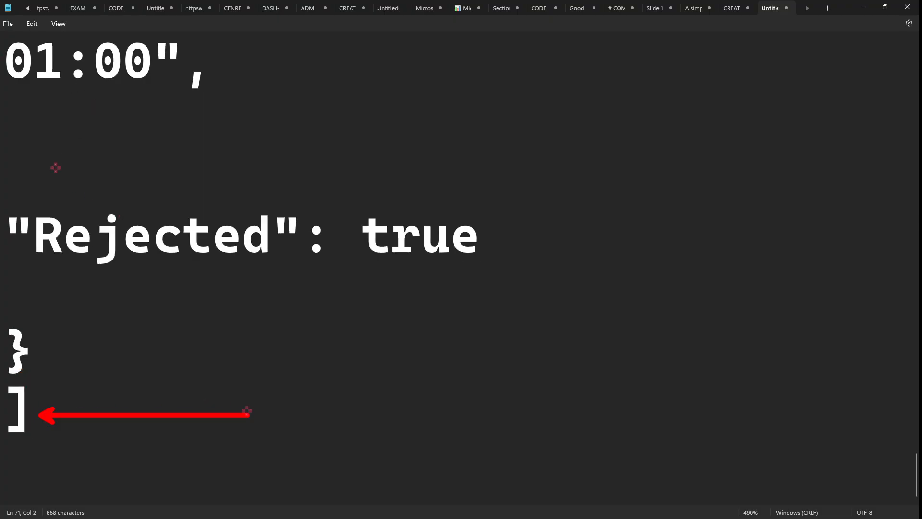
# - Mark the Budget line in the pasted JSON, then switch back to n8n
pyautogui.scroll(15, 86, 380)
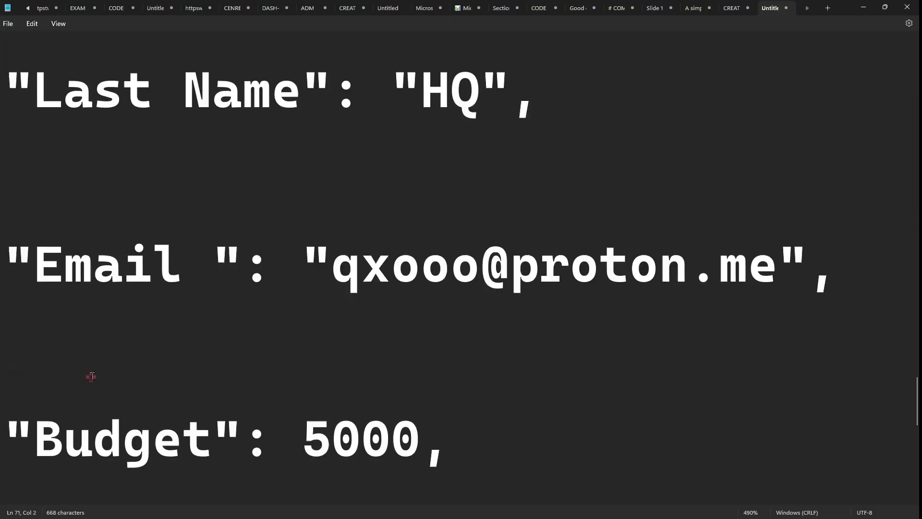
pyautogui.scroll(-11, 92, 376)
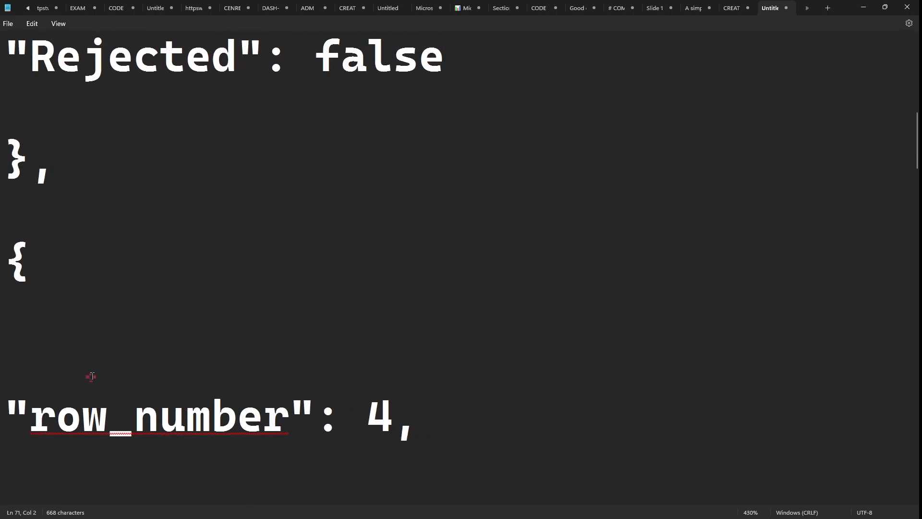
pyautogui.scroll(-2, 82, 336)
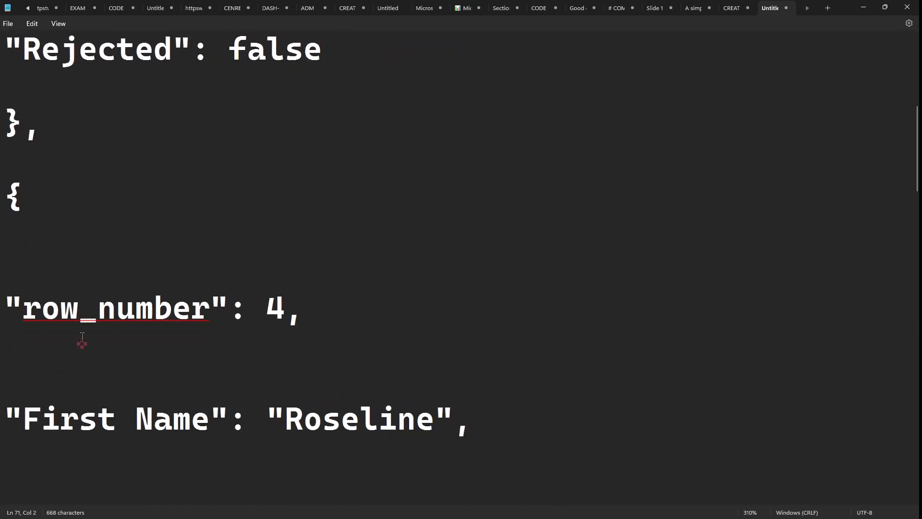
pyautogui.scroll(4, 82, 336)
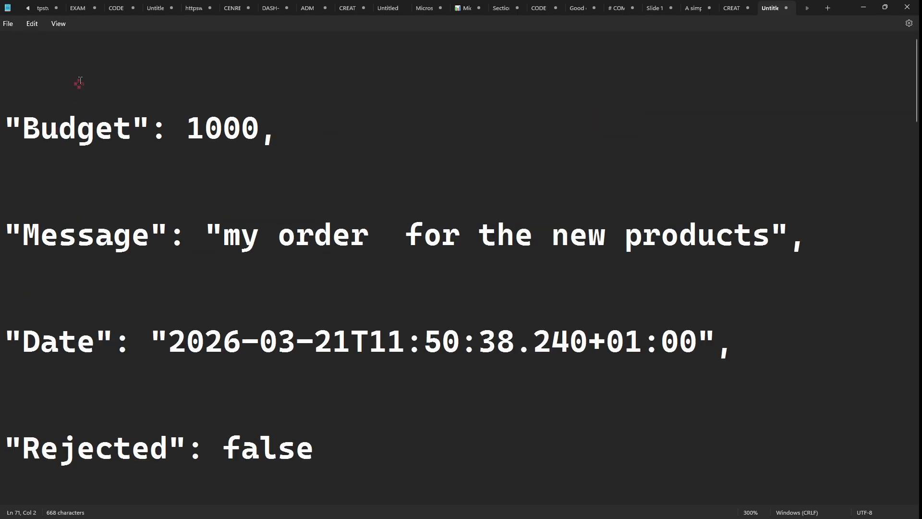
pyautogui.moveTo(10, 81); pyautogui.dragTo(146, 73)
pyautogui.moveTo(52, 48)
pyautogui.mouseDown()
pyautogui.moveTo(2, 62)
pyautogui.moveTo(24, 110)
pyautogui.mouseUp()
pyautogui.press('Escape')
pyautogui.hotkey('alt', 'Tab')
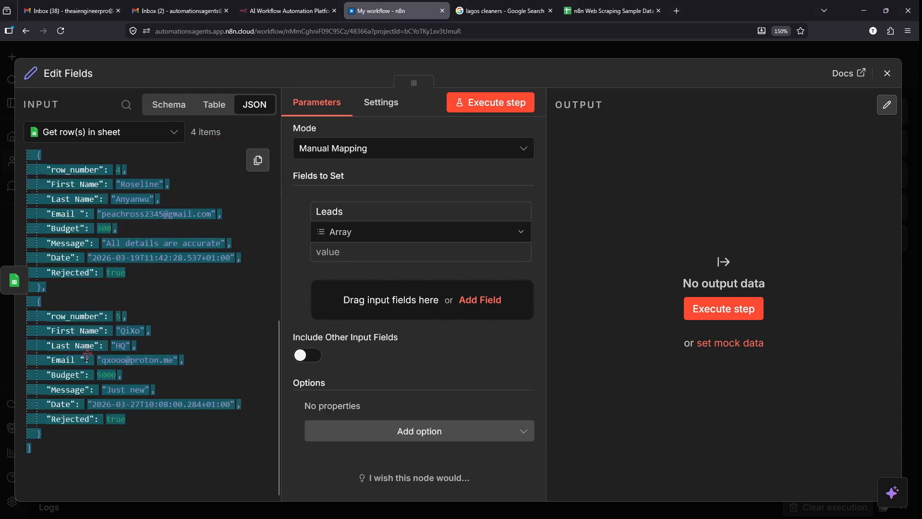
# - Select the Edit Fields INPUT JSON from its opening bracket, copy it and switch to Notepad
pyautogui.scroll(3, 143, 392)
pyautogui.scroll(4, 143, 392)
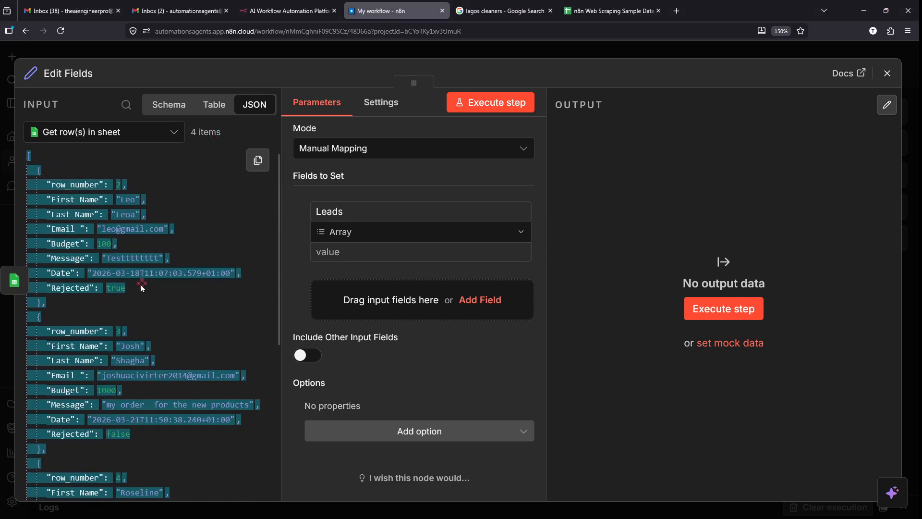
pyautogui.scroll(-5, 140, 285)
pyautogui.scroll(-1, 114, 435)
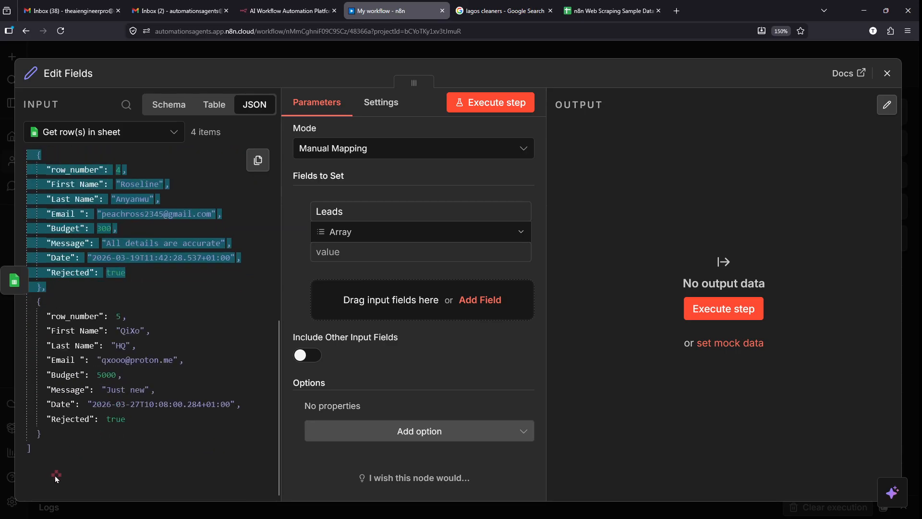
pyautogui.scroll(6, 35, 288)
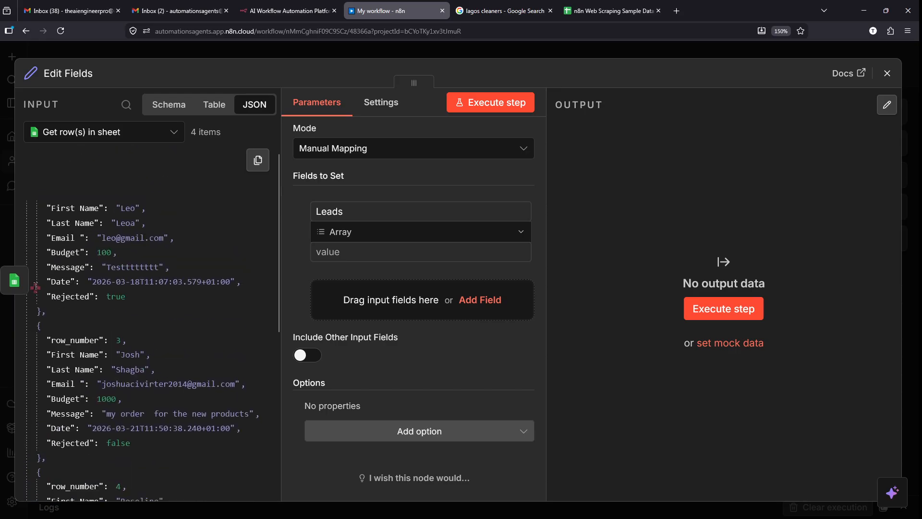
pyautogui.moveTo(35, 287); pyautogui.dragTo(22, 160)
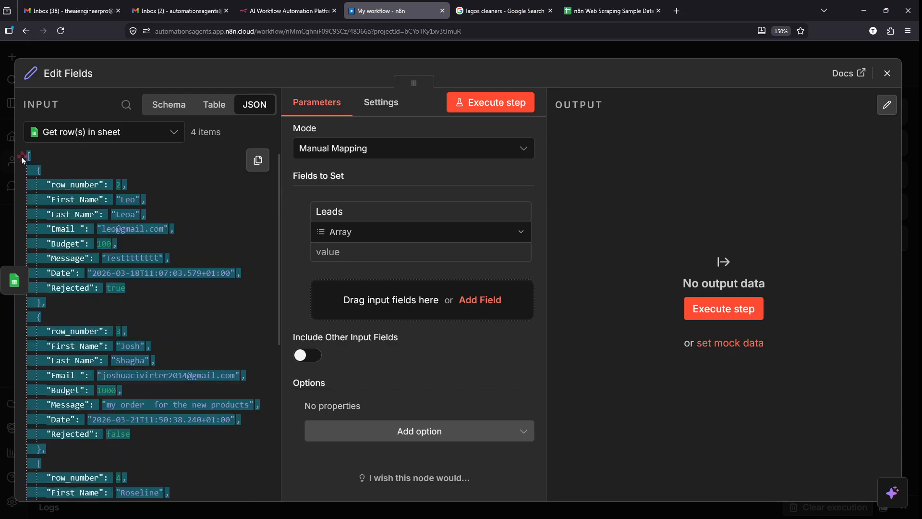
pyautogui.hotkey('alt', 'Tab')
# - Replace Notepad's text with the pasted JSON at smaller zoom and circle the final closing brace
pyautogui.hotkey('ctrl', 'a')
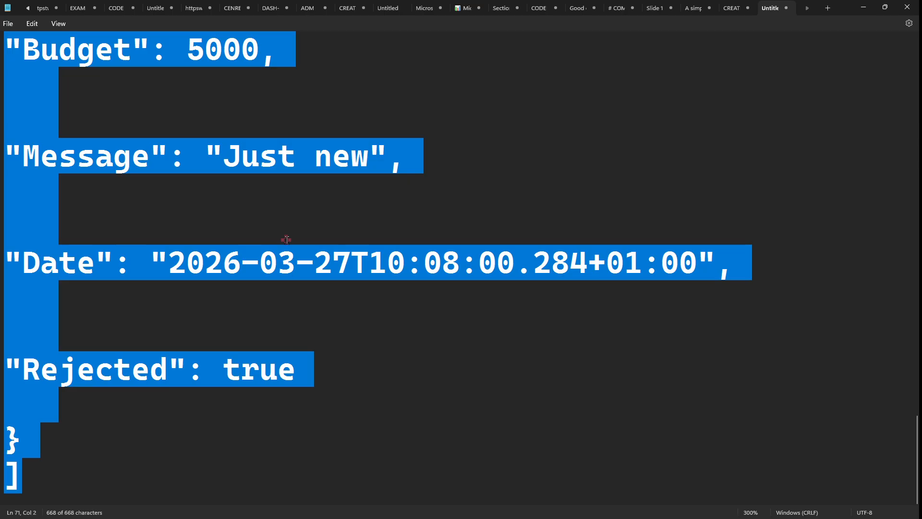
pyautogui.hotkey('ctrl', '-')
pyautogui.hotkey('ctrl', '-')
pyautogui.hotkey('ctrl', '-')
pyautogui.hotkey('ctrl', '-')
pyautogui.press('Delete')
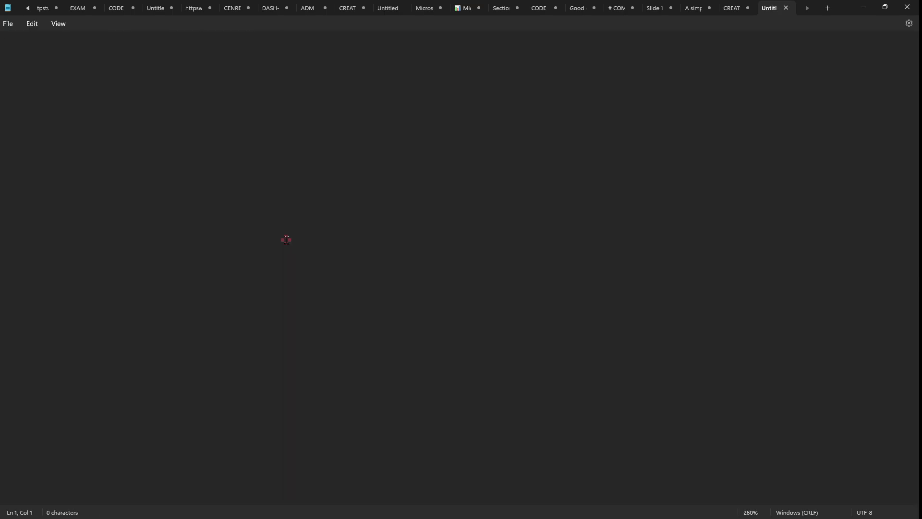
pyautogui.hotkey('ctrl', 'v')
pyautogui.hotkey('ctrl', '-')
pyautogui.hotkey('ctrl', '-')
pyautogui.hotkey('ctrl', '-')
pyautogui.hotkey('ctrl', '-')
pyautogui.hotkey('ctrl', '-')
pyautogui.hotkey('ctrl', '-')
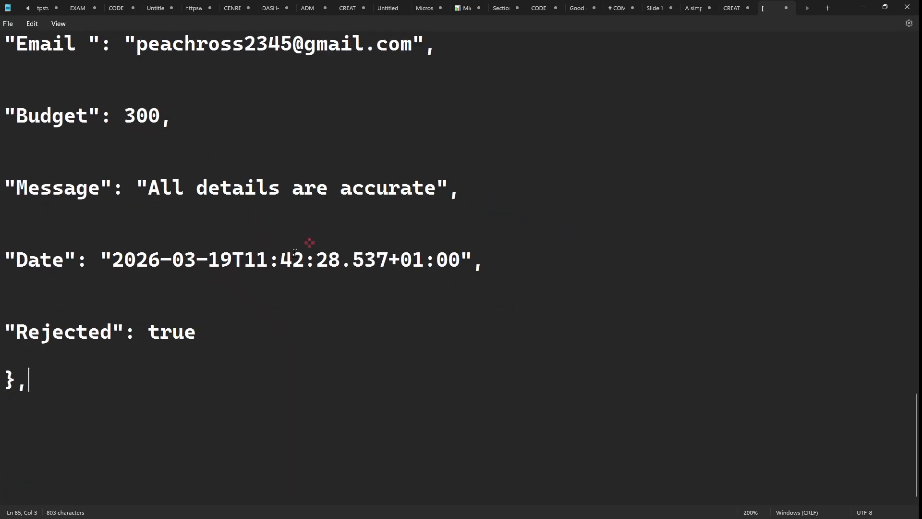
pyautogui.moveTo(13, 344)
pyautogui.mouseDown()
pyautogui.moveTo(105, 409)
pyautogui.moveTo(10, 374)
pyautogui.mouseUp()
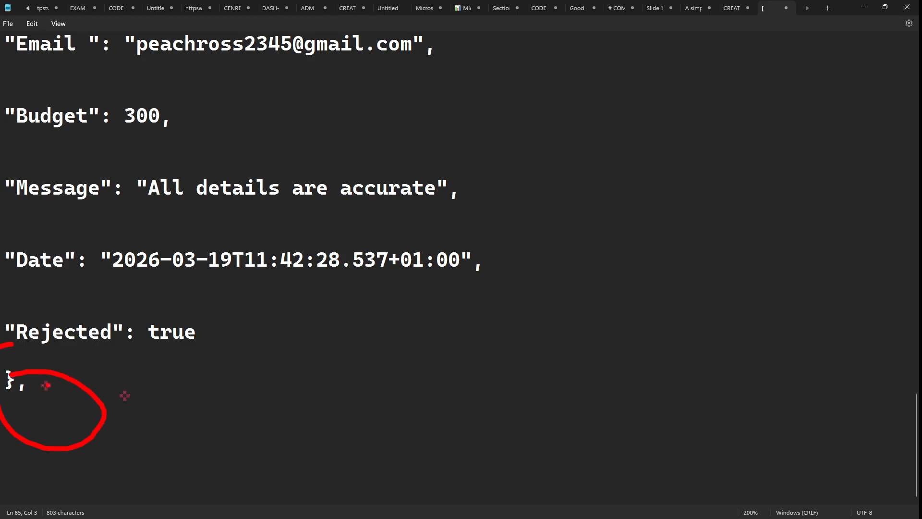
pyautogui.moveTo(75, 361)
pyautogui.mouseDown()
pyautogui.moveTo(134, 369)
pyautogui.moveTo(68, 455)
pyautogui.mouseUp()
# - Check the first lines and the last record's closing brace and Rejected true line, then return to n8n
pyautogui.scroll(15, 152, 414)
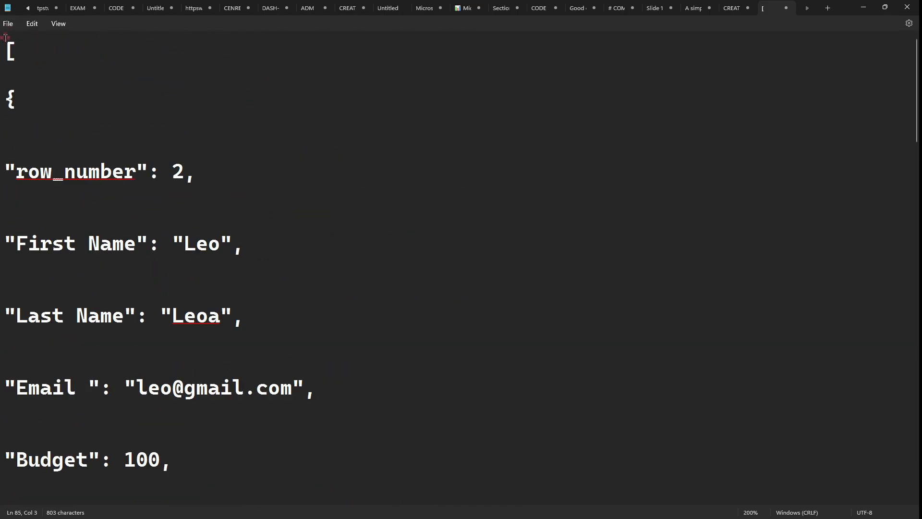
pyautogui.moveTo(4, 39); pyautogui.dragTo(50, 116)
pyautogui.click(51, 115)
pyautogui.scroll(-15, 50, 114)
pyautogui.scroll(-5, 50, 114)
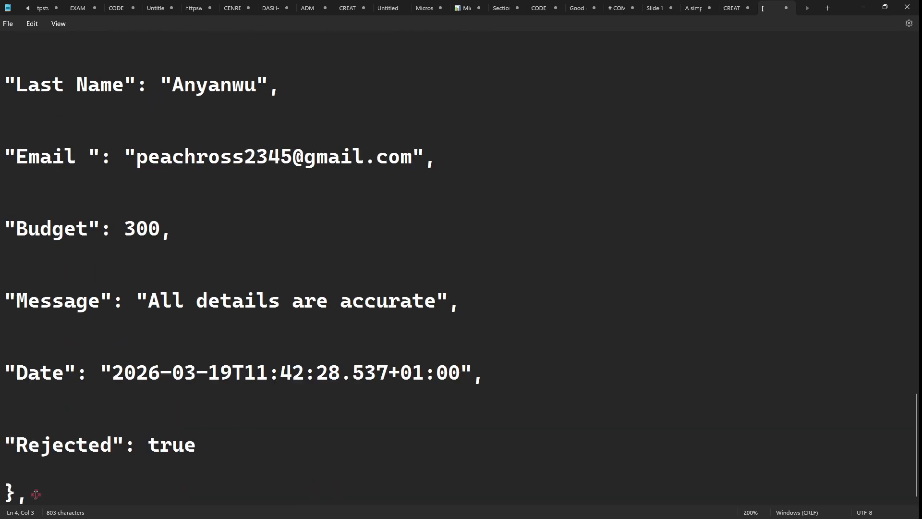
pyautogui.moveTo(19, 507); pyautogui.dragTo(9, 471)
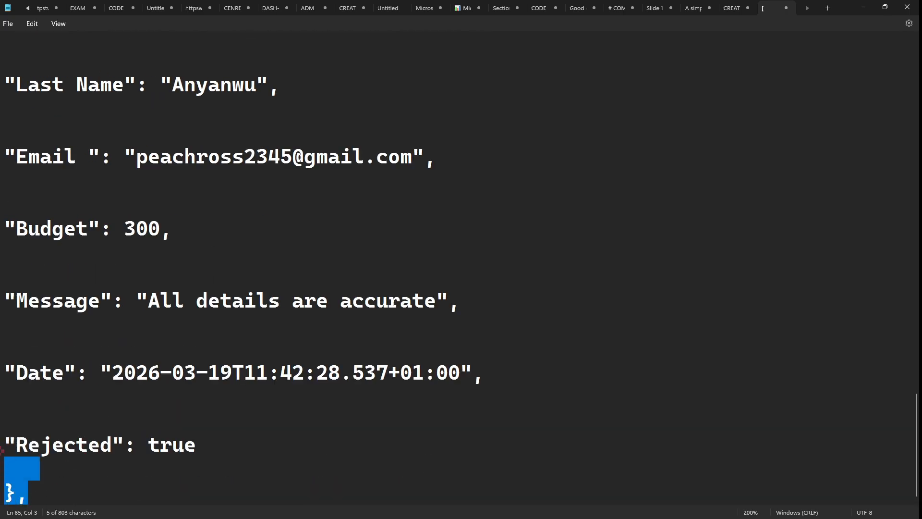
pyautogui.tripleClick(67, 441)
pyautogui.hotkey('alt', 'Tab')
# - Zoom the browser out twice and drag-select all the Edit Fields JSON up to the INPUT header
pyautogui.scroll(-5, 98, 432)
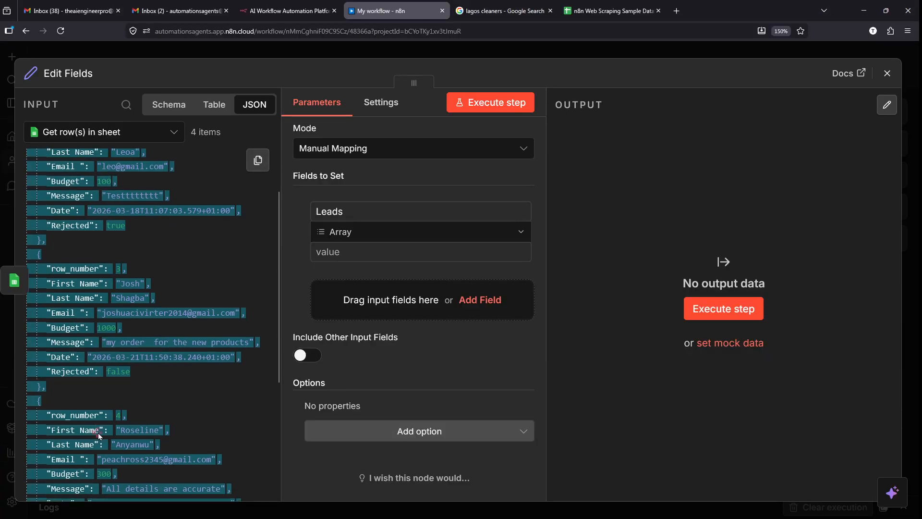
pyautogui.scroll(-1, 94, 463)
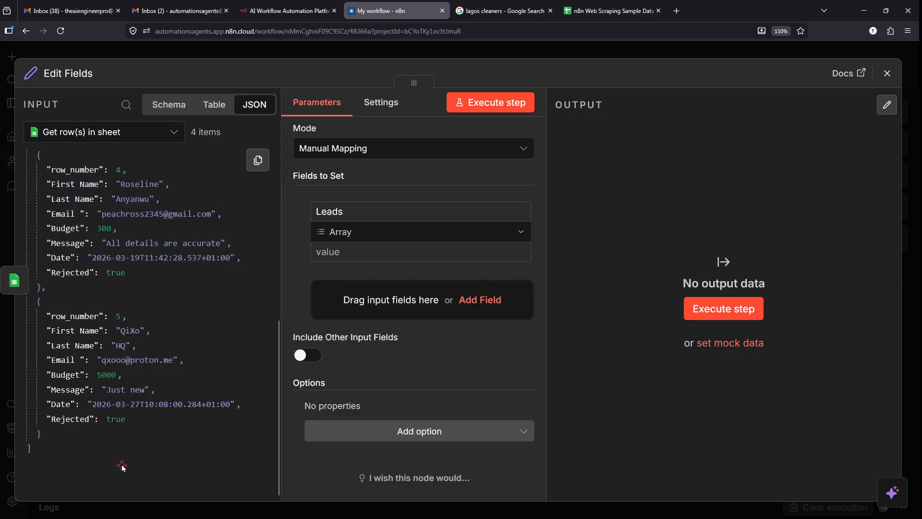
pyautogui.hotkey('ctrl', '-')
pyautogui.hotkey('ctrl', '-')
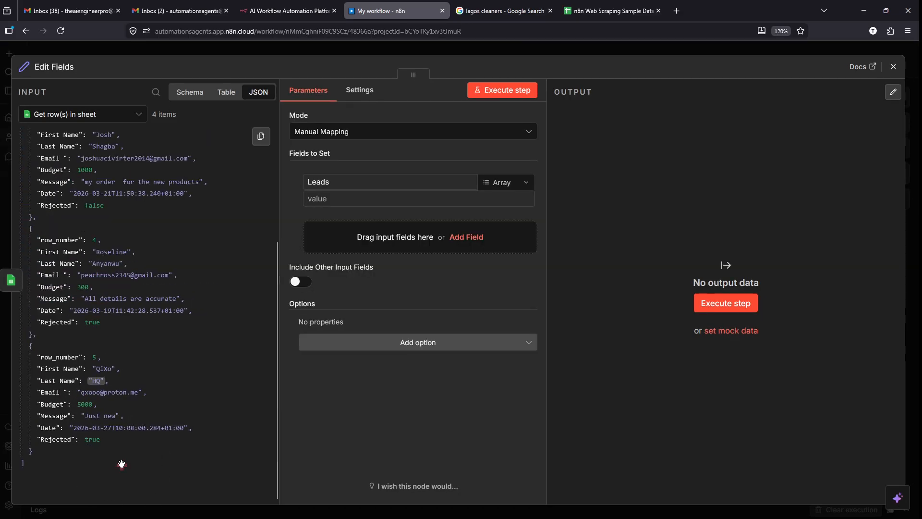
pyautogui.hotkey('ctrl', '-')
pyautogui.hotkey('ctrl', '-')
pyautogui.hotkey('ctrl', '-')
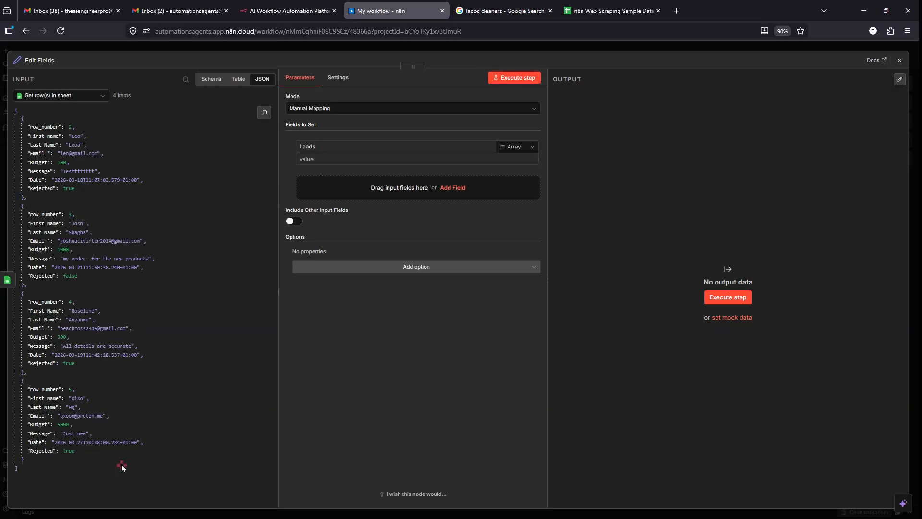
pyautogui.moveTo(122, 464); pyautogui.dragTo(0, 91)
pyautogui.scroll(5, 13, 77)
pyautogui.scroll(5, 26, 79)
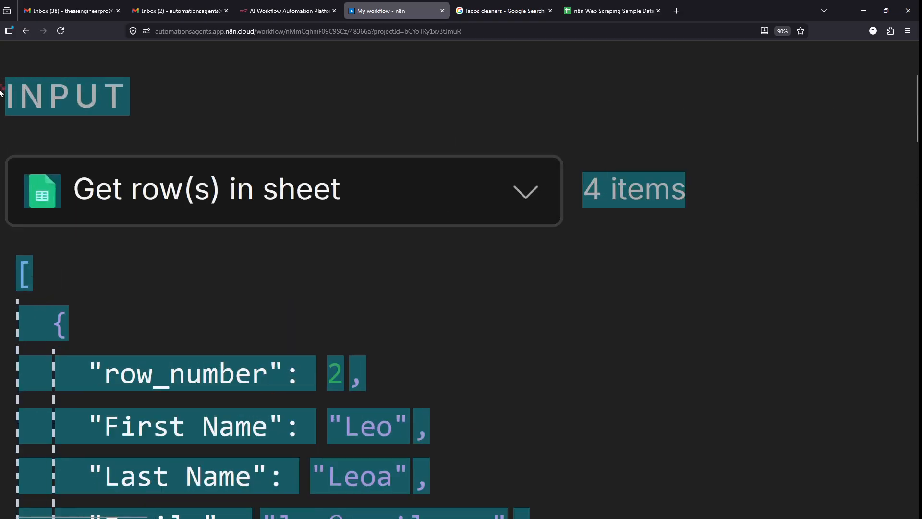
# - Replace Notepad's old text with the complete four-record leads JSON
pyautogui.hotkey('alt', 'Tab')
pyautogui.click(146, 227)
pyautogui.hotkey('ctrl', 'a')
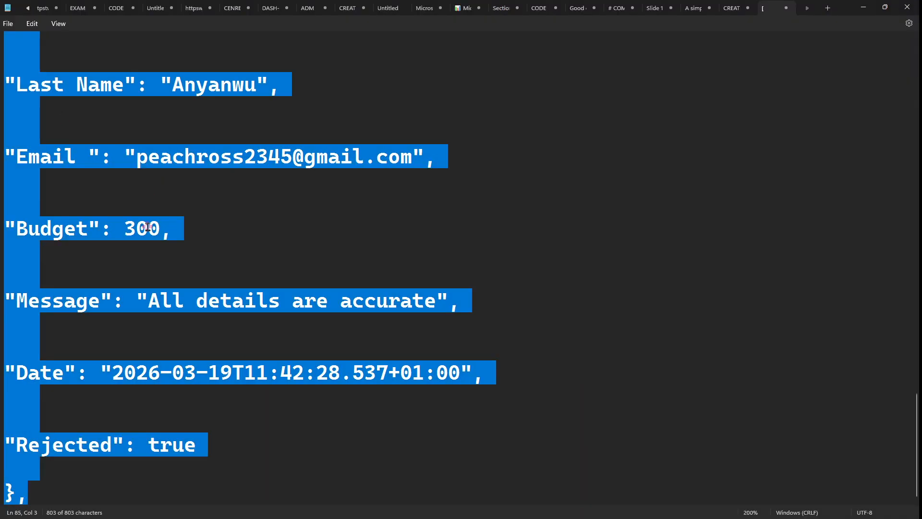
pyautogui.scroll(-6, 148, 227)
pyautogui.hotkey('ctrl', 'v')
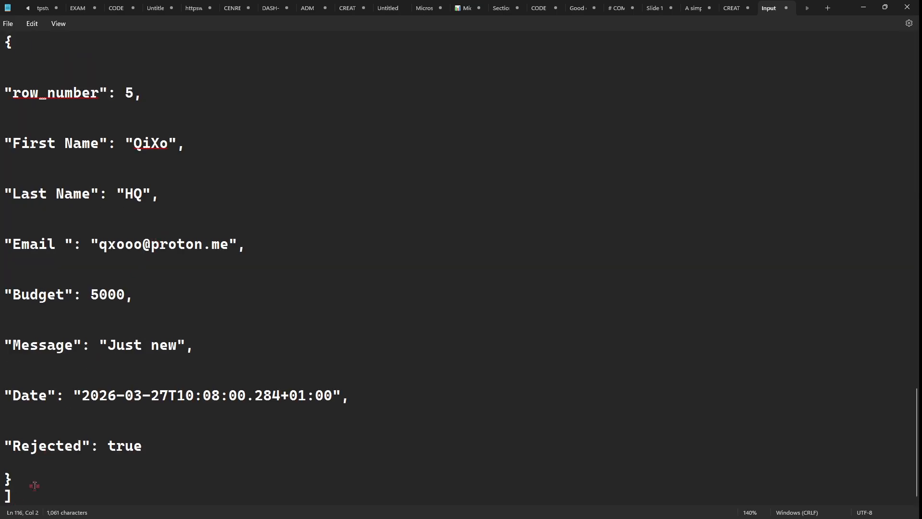
# - Delete the Input and 4 items heading lines and blank line, leaving only the JSON
pyautogui.scroll(7, 34, 486)
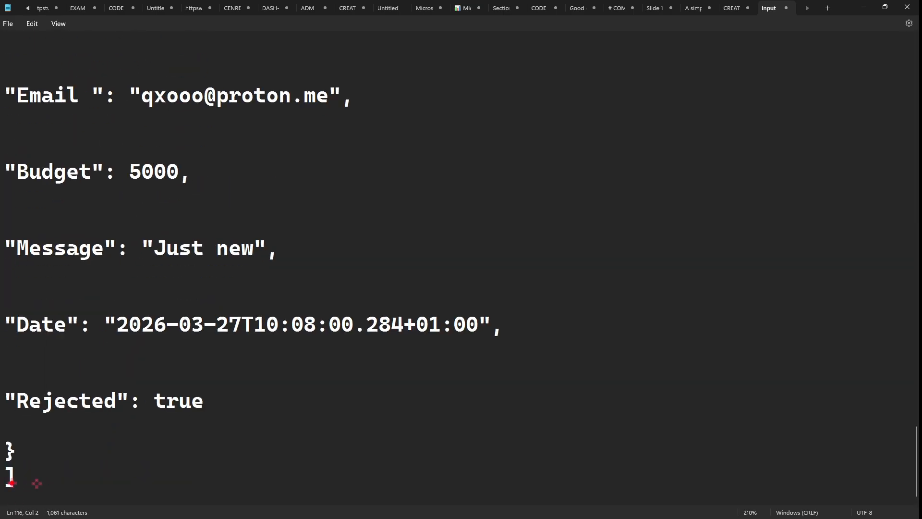
pyautogui.scroll(15, 240, 335)
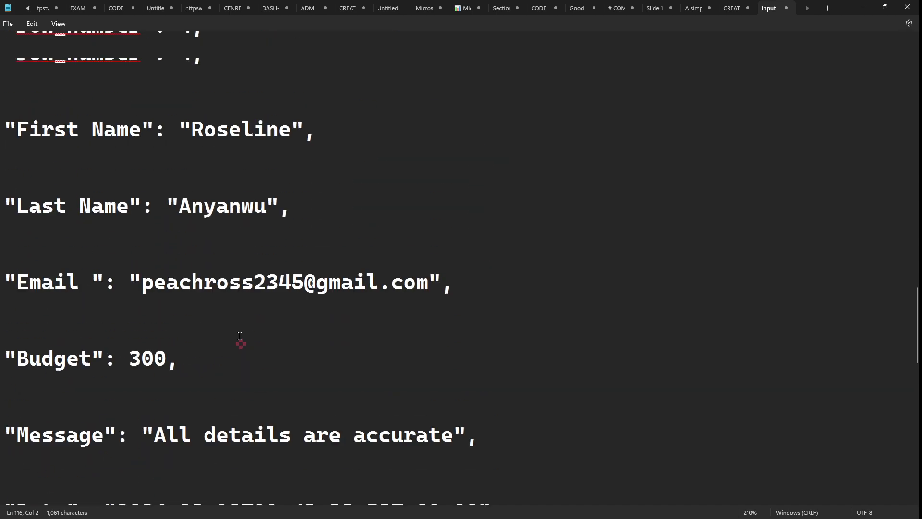
pyautogui.scroll(10, 240, 335)
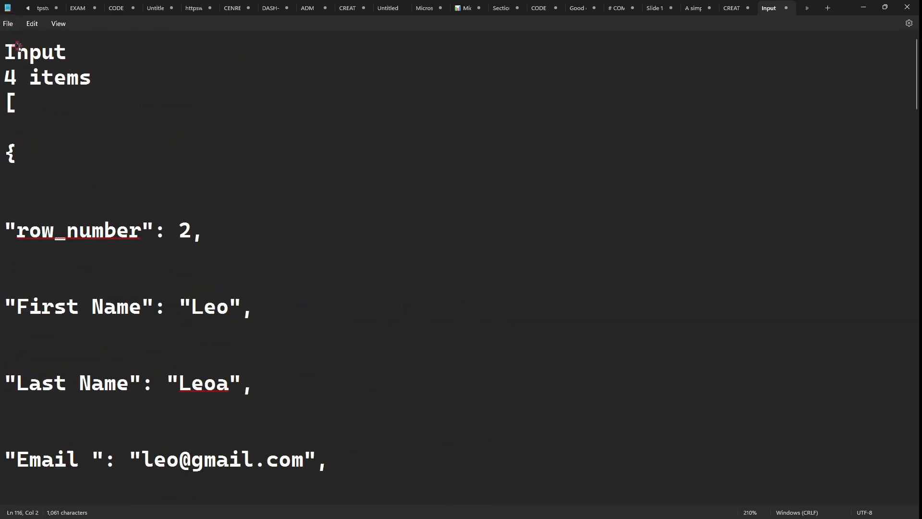
pyautogui.scroll(8, 34, 73)
pyautogui.moveTo(144, 92); pyautogui.dragTo(2, 41)
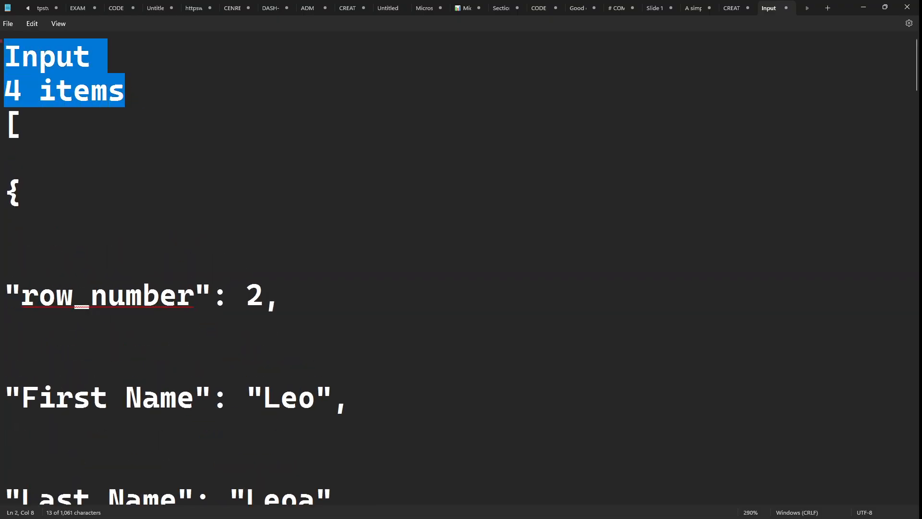
pyautogui.press('BackSpace')
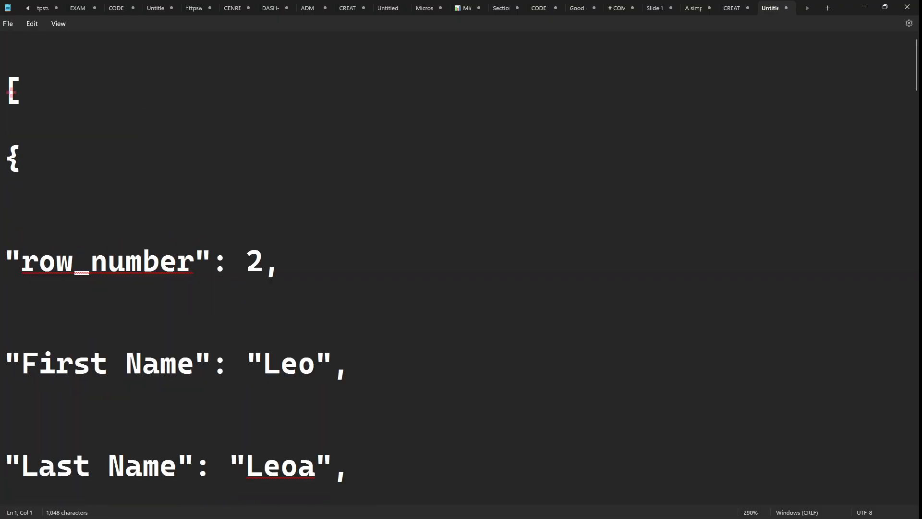
pyautogui.press('Delete')
pyautogui.hotkey('ctrl', 'a')
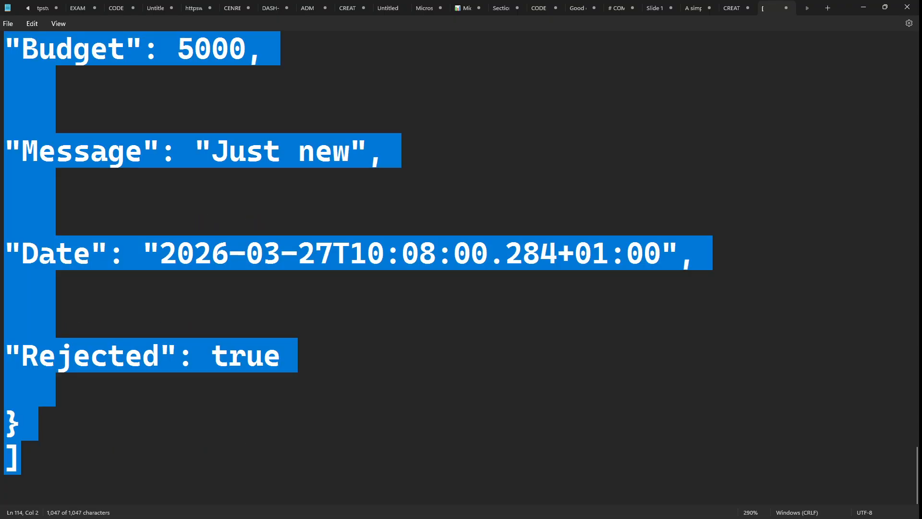
pyautogui.click(138, 132)
pyautogui.hotkey('ctrl', 'a')
pyautogui.scroll(15, 146, 140)
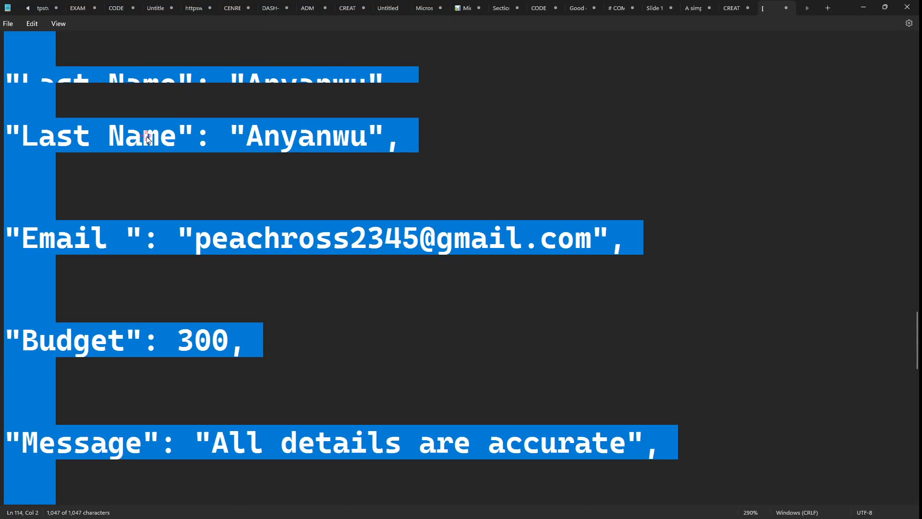
pyautogui.scroll(12, 146, 137)
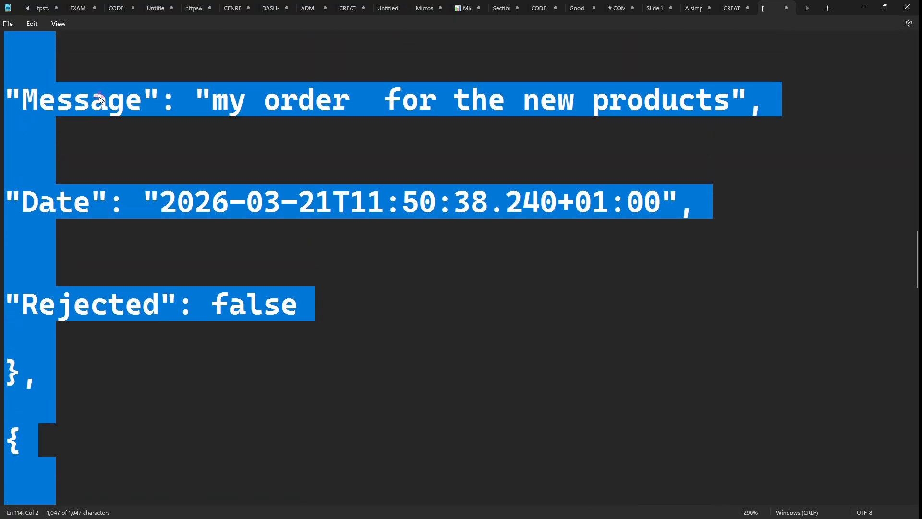
pyautogui.hotkey('alt', 'Tab')
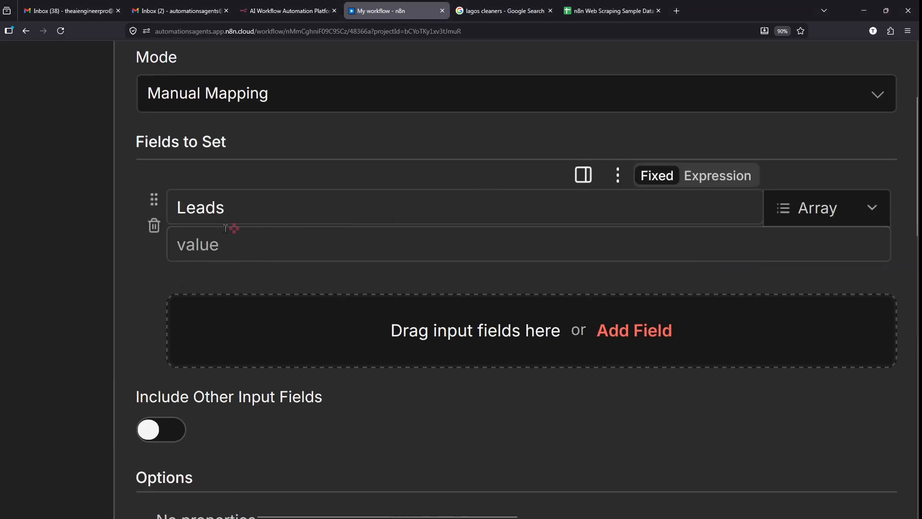
# - Rename the Edit Fields field to 'Leads'
pyautogui.scroll(4, 225, 228)
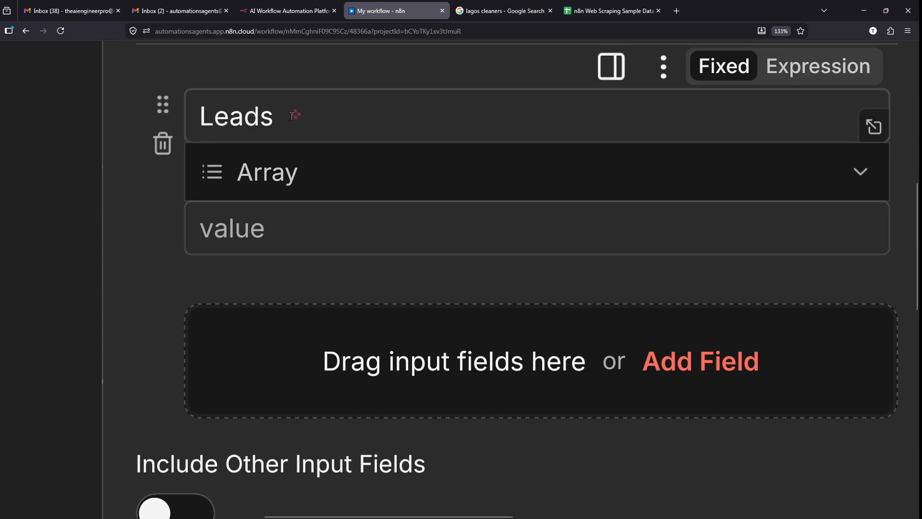
pyautogui.doubleClick(292, 116)
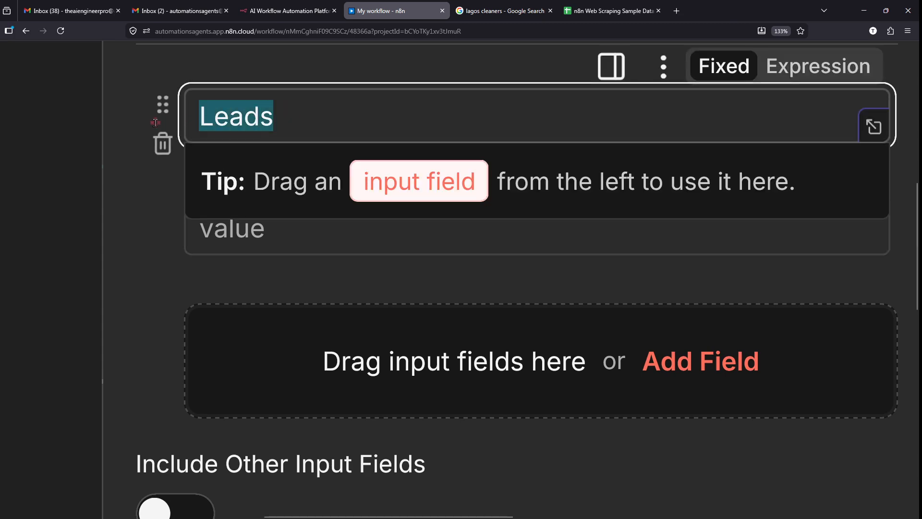
pyautogui.press('BackSpace')
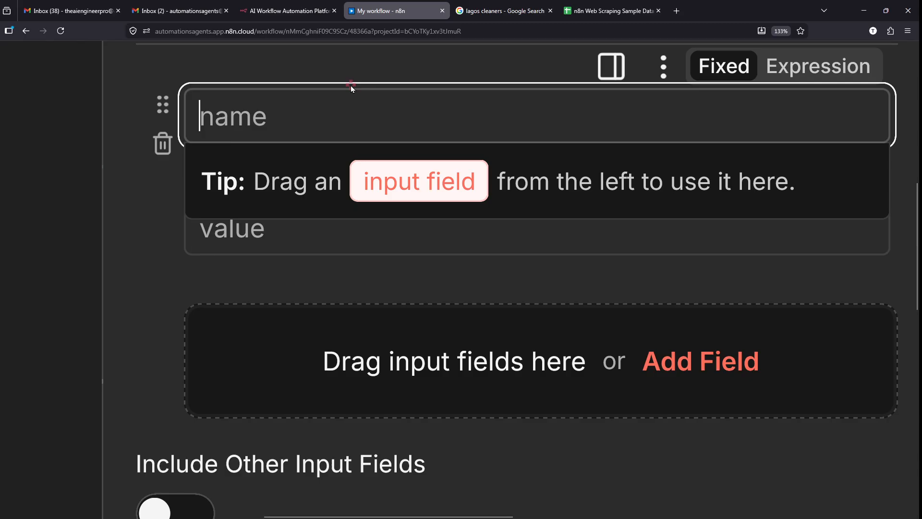
pyautogui.write('Leads')
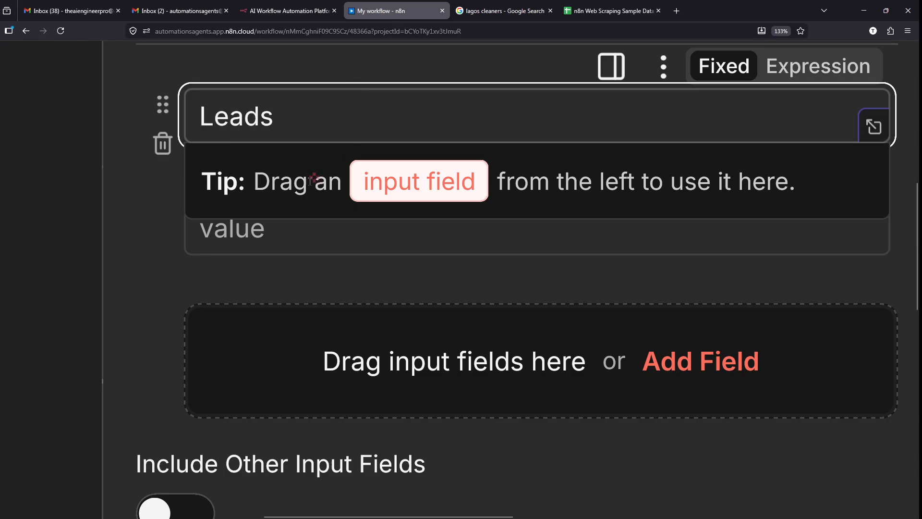
pyautogui.click(257, 264)
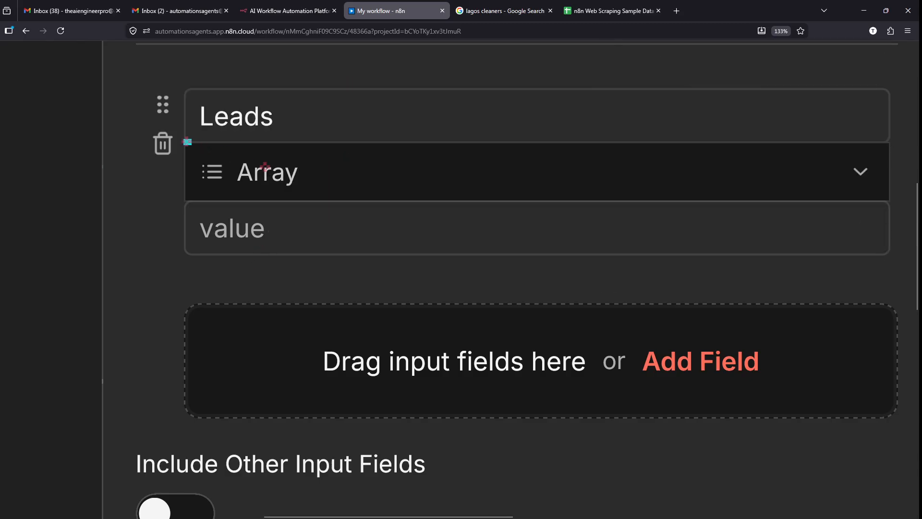
# - Paste the JSON list of lead records as the Leads array value
pyautogui.click(293, 226)
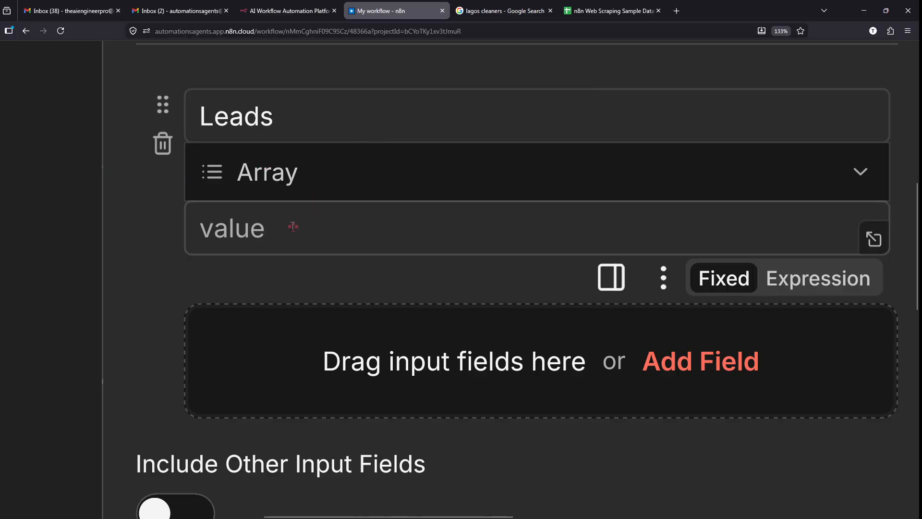
pyautogui.click(269, 225)
pyautogui.hotkey('ctrl', 'v')
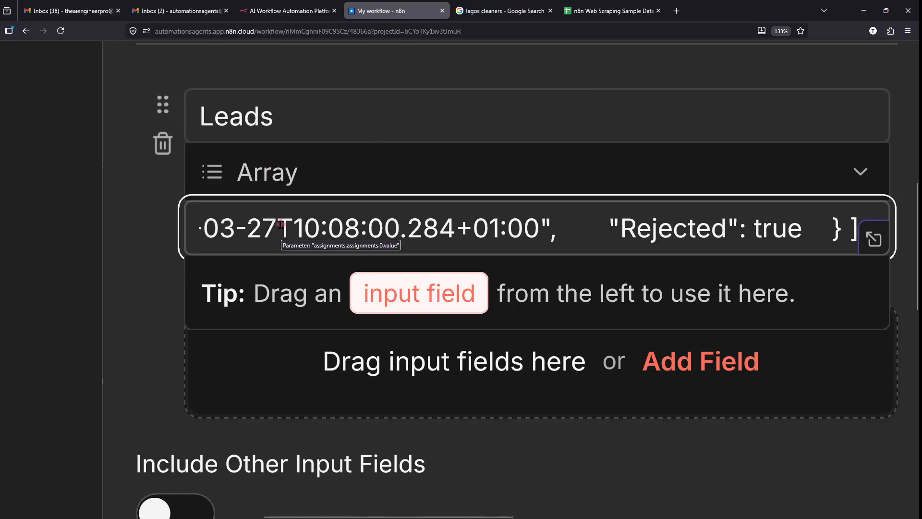
pyautogui.scroll(-4, 281, 225)
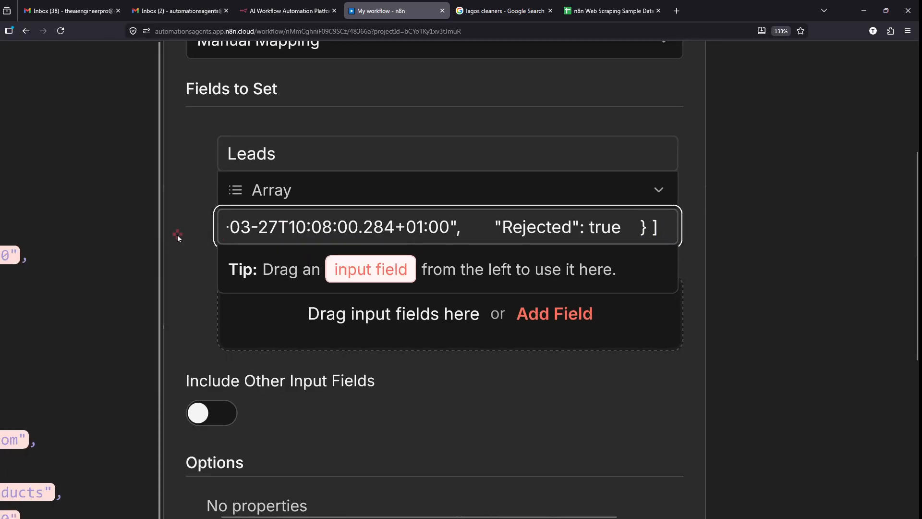
pyautogui.click(178, 235)
pyautogui.scroll(-5, 178, 235)
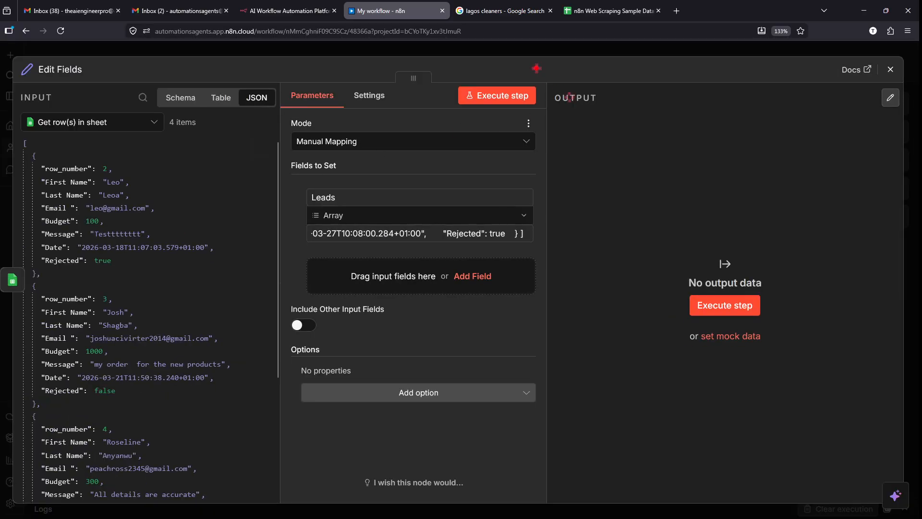
# - Execute the Edit Fields step to produce its output
pyautogui.moveTo(461, 65)
pyautogui.mouseDown()
pyautogui.moveTo(412, 96)
pyautogui.moveTo(420, 55)
pyautogui.mouseUp()
pyautogui.moveTo(733, 259); pyautogui.dragTo(721, 240)
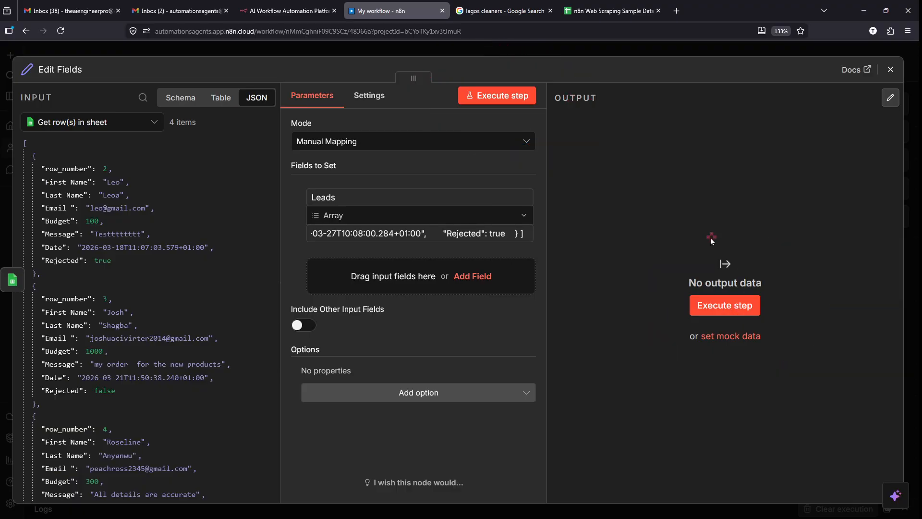
pyautogui.click(511, 102)
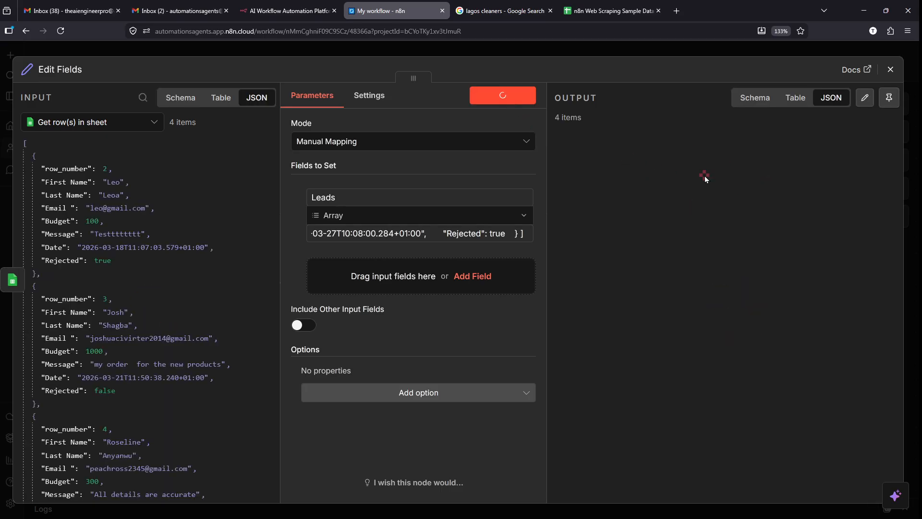
# - Inspect the 4 output items holding the Leads array, then close the Edit Fields panel
pyautogui.moveTo(538, 124)
pyautogui.mouseDown()
pyautogui.moveTo(630, 207)
pyautogui.moveTo(865, 515)
pyautogui.moveTo(843, 481)
pyautogui.mouseUp()
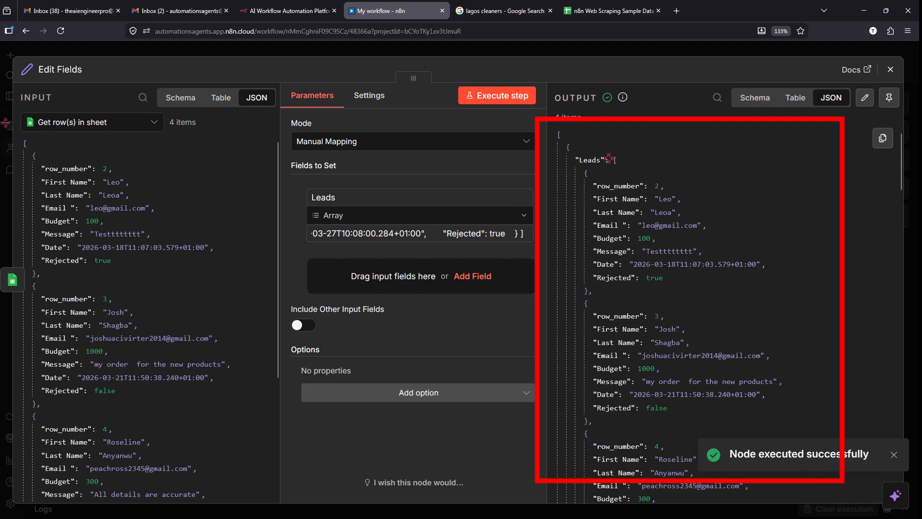
pyautogui.moveTo(4, 124)
pyautogui.mouseDown()
pyautogui.moveTo(257, 518)
pyautogui.moveTo(258, 493)
pyautogui.mouseUp()
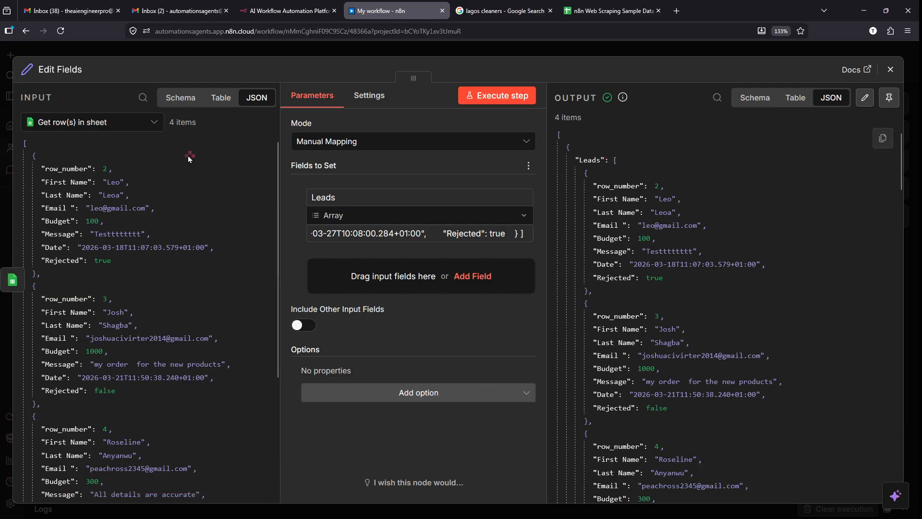
pyautogui.scroll(5, 14, 153)
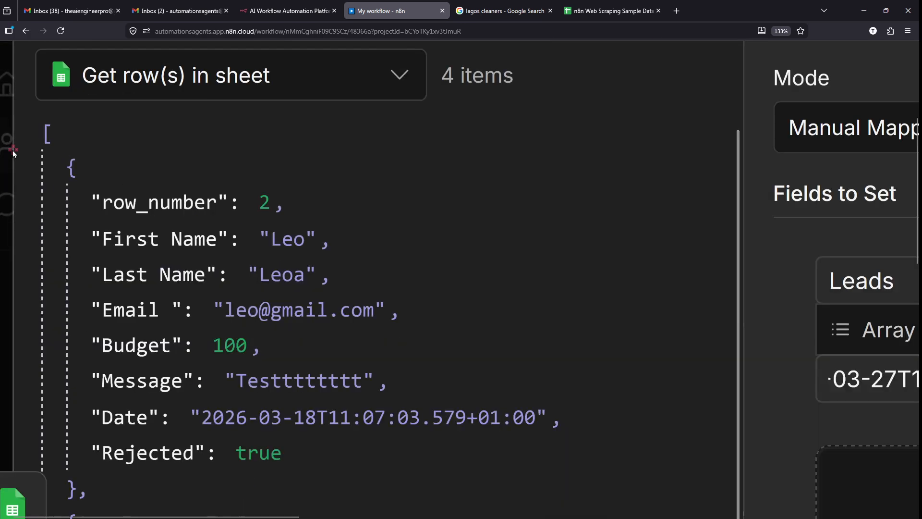
pyautogui.moveTo(30, 116)
pyautogui.mouseDown()
pyautogui.moveTo(196, 518)
pyautogui.moveTo(471, 517)
pyautogui.mouseUp()
pyautogui.scroll(-5, 600, 459)
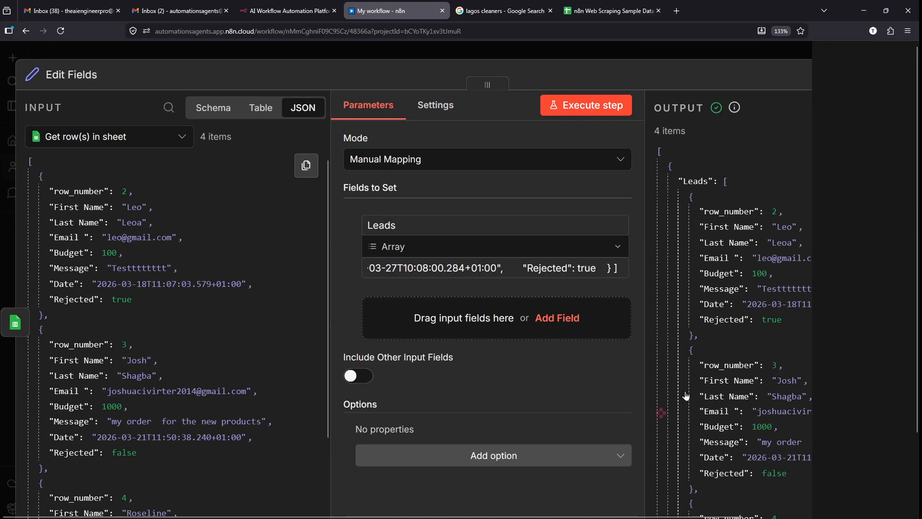
pyautogui.scroll(-1, 813, 267)
pyautogui.scroll(5, 777, 178)
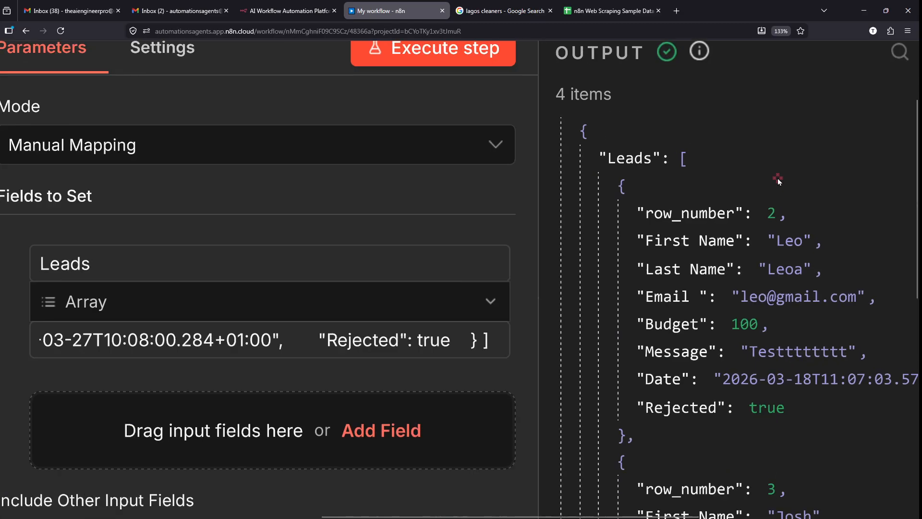
pyautogui.moveTo(609, 127)
pyautogui.mouseDown()
pyautogui.moveTo(595, 177)
pyautogui.moveTo(653, 144)
pyautogui.mouseUp()
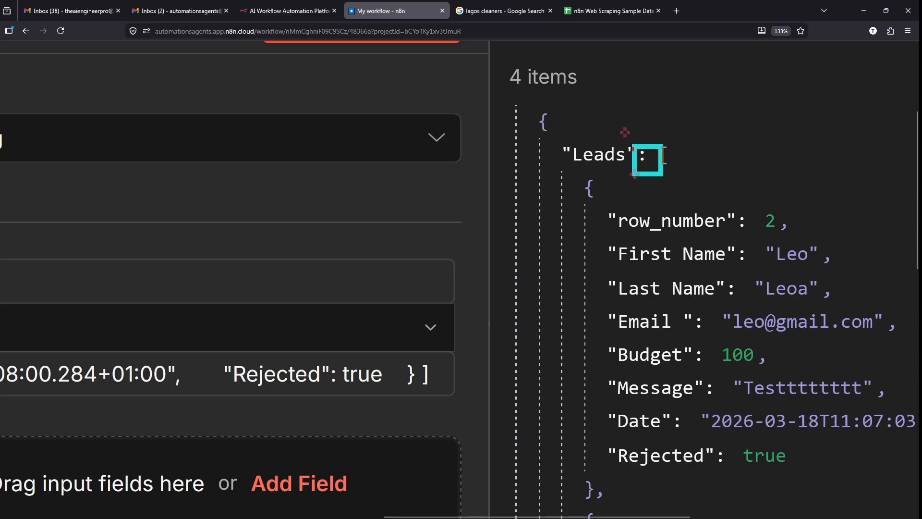
pyautogui.moveTo(556, 159)
pyautogui.mouseDown()
pyautogui.moveTo(823, 455)
pyautogui.moveTo(915, 517)
pyautogui.mouseUp()
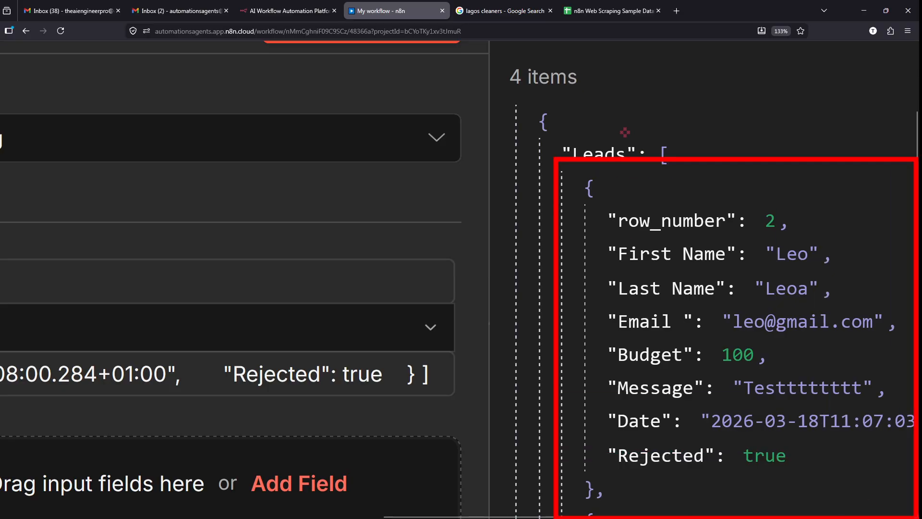
pyautogui.press('Escape')
pyautogui.scroll(-5, 676, 312)
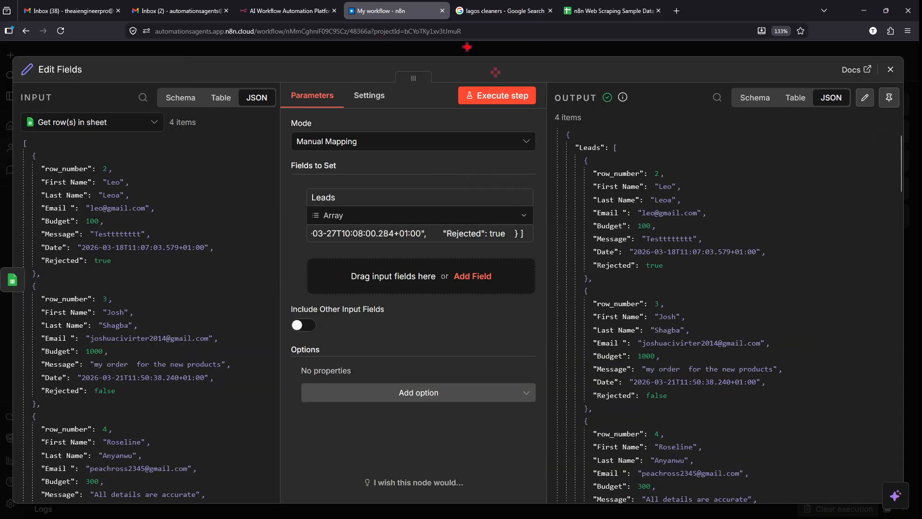
pyautogui.moveTo(467, 47)
pyautogui.mouseDown()
pyautogui.moveTo(857, 45)
pyautogui.moveTo(915, 199)
pyautogui.moveTo(916, 266)
pyautogui.mouseUp()
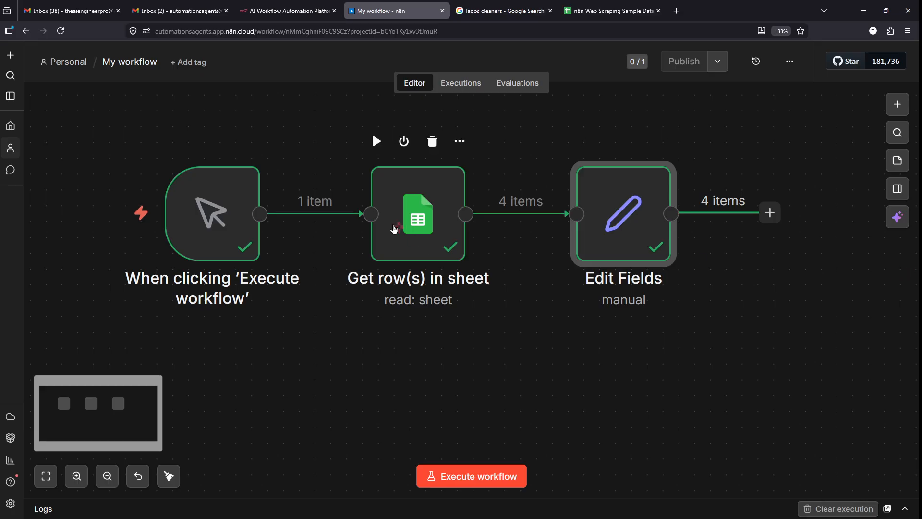
pyautogui.hotkey('ctrl', '2')
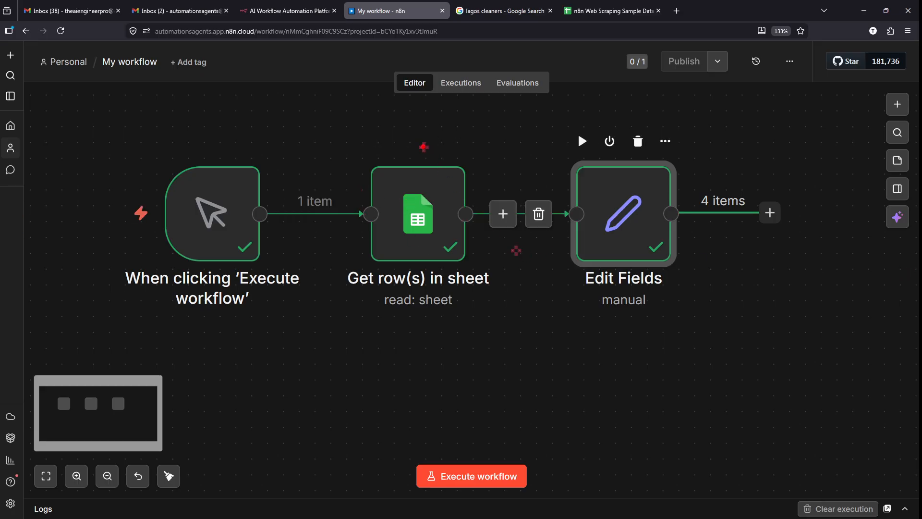
pyautogui.moveTo(408, 142); pyautogui.dragTo(452, 157)
pyautogui.moveTo(588, 205); pyautogui.dragTo(481, 217)
pyautogui.hotkey('ctrl', 'z')
pyautogui.hotkey('ctrl', 'z')
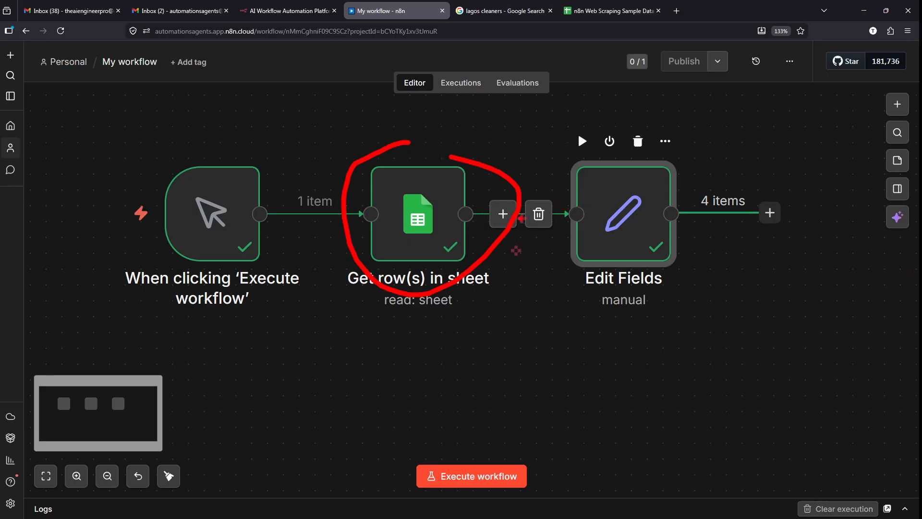
pyautogui.moveTo(353, 175); pyautogui.dragTo(489, 259)
pyautogui.moveTo(491, 150); pyautogui.dragTo(388, 283)
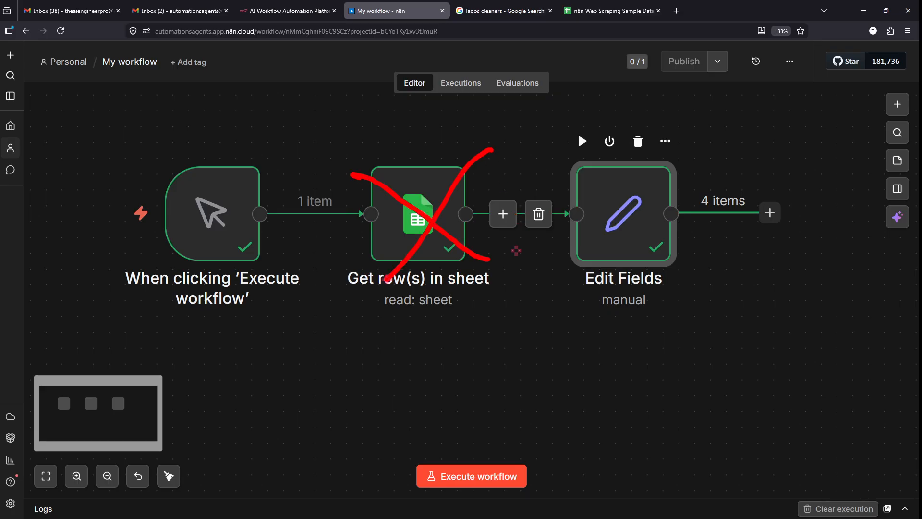
pyautogui.moveTo(602, 166)
pyautogui.mouseDown()
pyautogui.moveTo(528, 129)
pyautogui.moveTo(478, 145)
pyautogui.mouseUp()
pyautogui.press('Escape')
pyautogui.scroll(1, 328, 225)
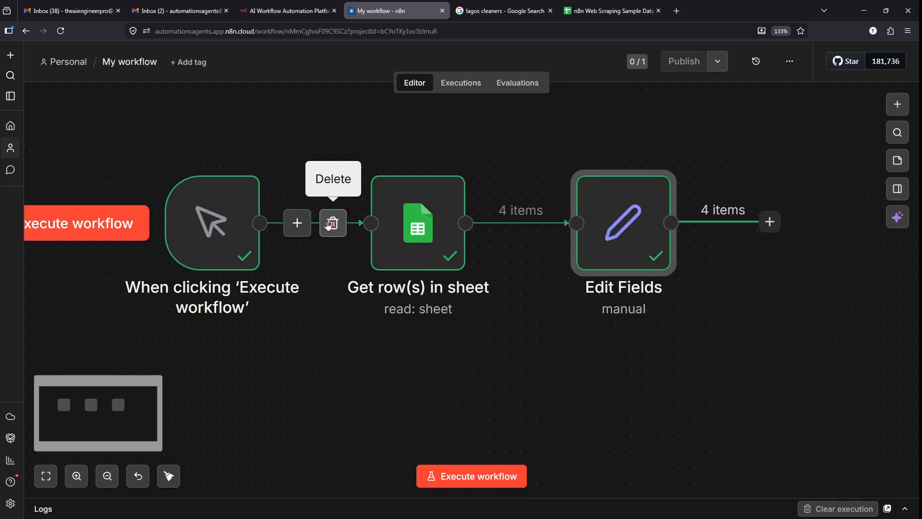
pyautogui.moveTo(361, 168); pyautogui.dragTo(487, 297)
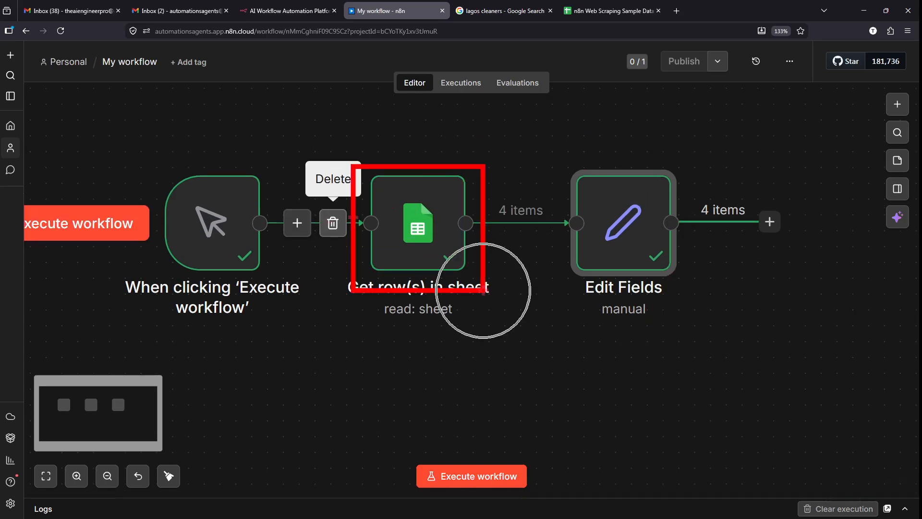
pyautogui.press('Escape')
pyautogui.scroll(3, 424, 223)
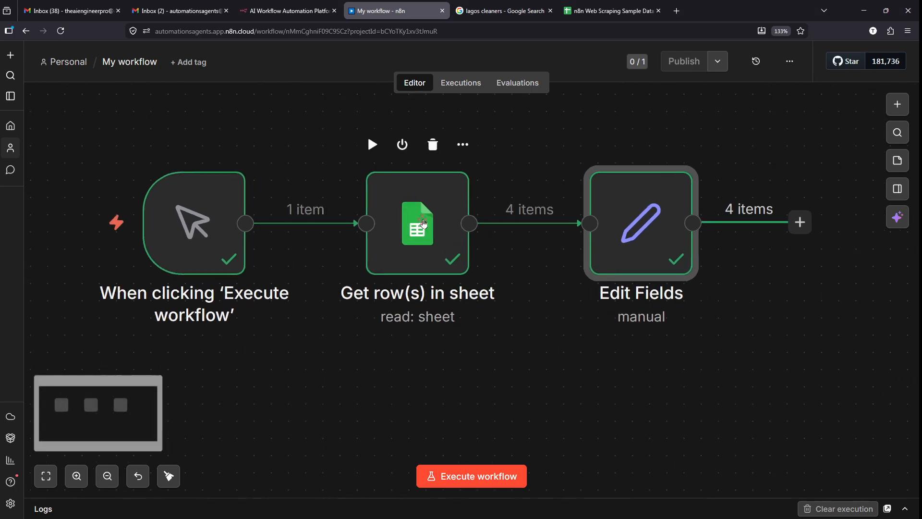
pyautogui.scroll(1, 424, 223)
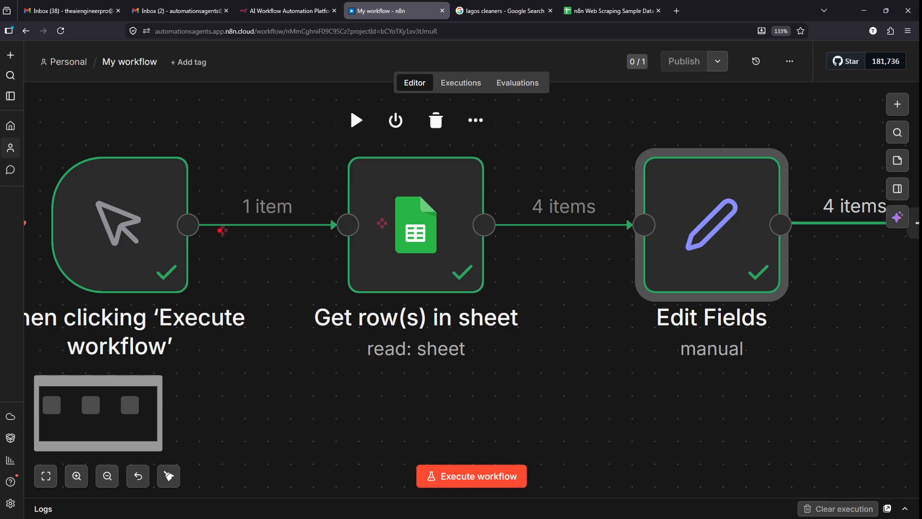
pyautogui.moveTo(194, 206)
pyautogui.mouseDown()
pyautogui.moveTo(258, 232)
pyautogui.moveTo(345, 239)
pyautogui.mouseUp()
pyautogui.moveTo(479, 206); pyautogui.dragTo(628, 231)
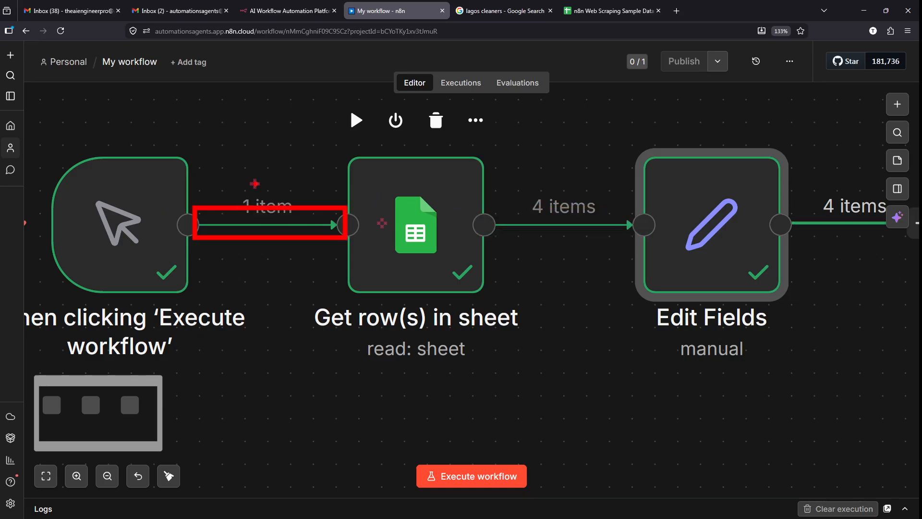
pyautogui.moveTo(255, 183); pyautogui.dragTo(239, 89)
pyautogui.press('Escape')
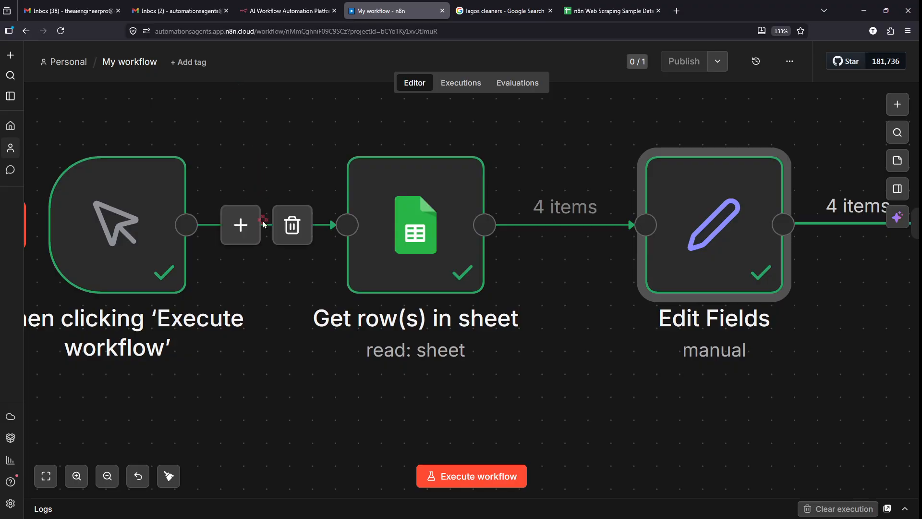
pyautogui.moveTo(241, 199); pyautogui.dragTo(171, 434)
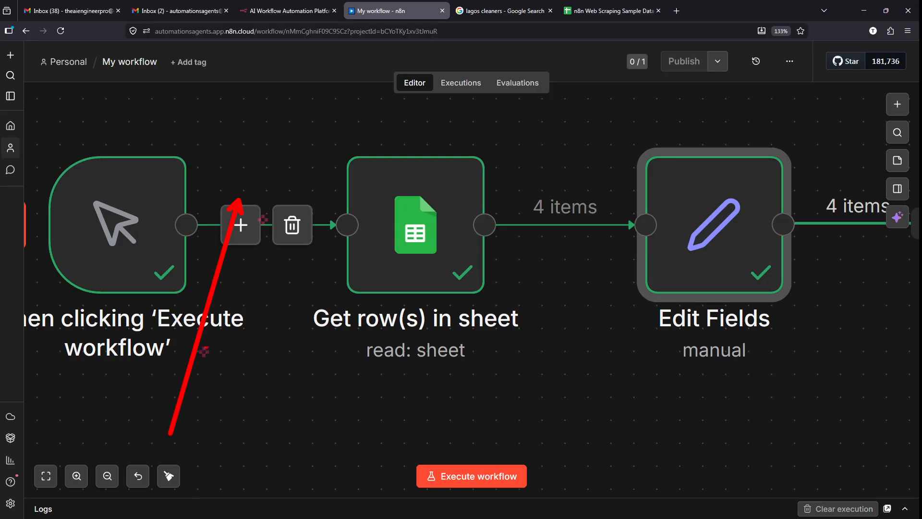
pyautogui.press('Escape')
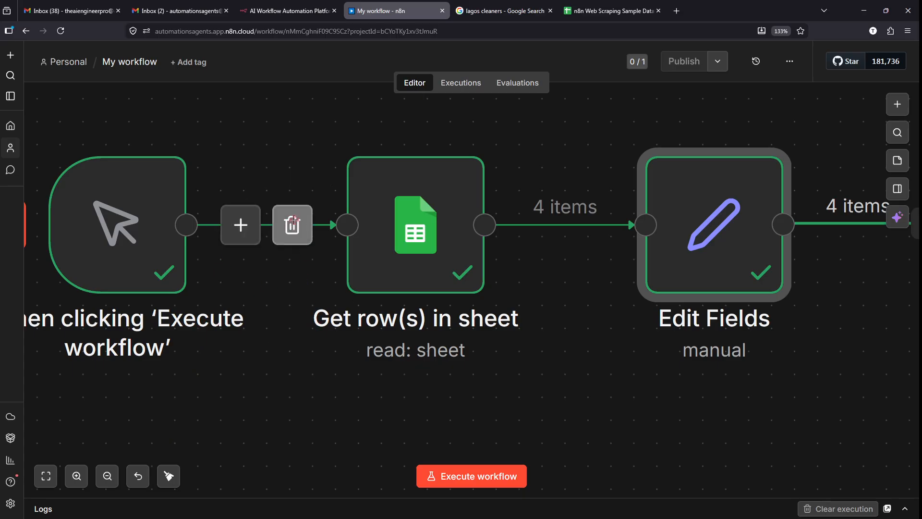
pyautogui.moveTo(582, 221)
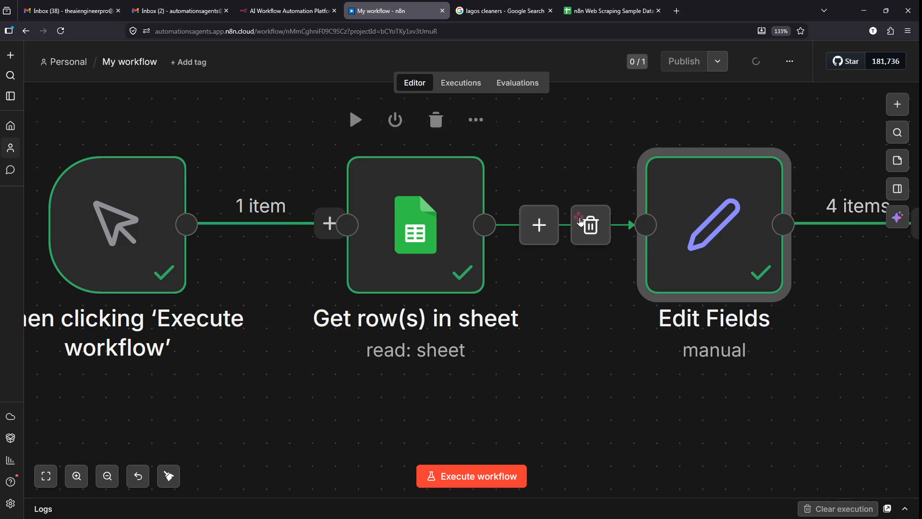
pyautogui.hotkey('ctrl', '2')
pyautogui.moveTo(546, 153)
pyautogui.mouseDown()
pyautogui.moveTo(473, 232)
pyautogui.moveTo(521, 143)
pyautogui.mouseUp()
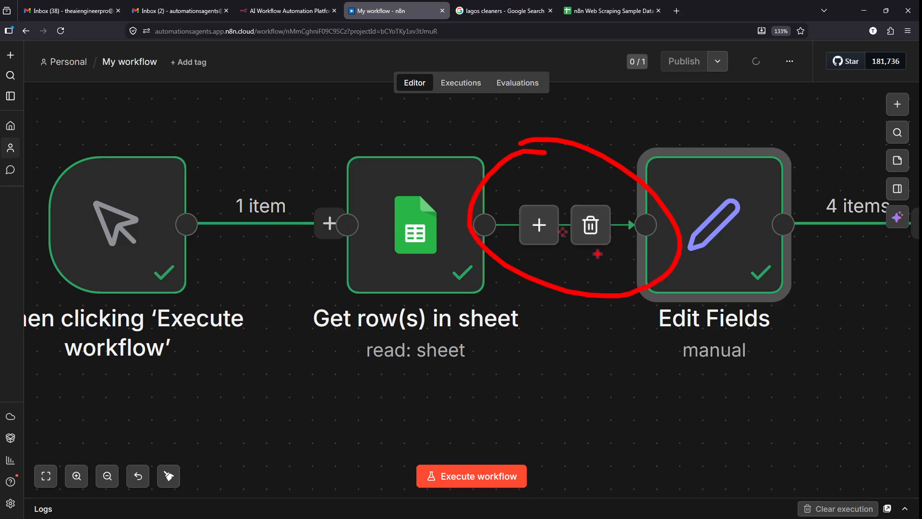
pyautogui.press('Escape')
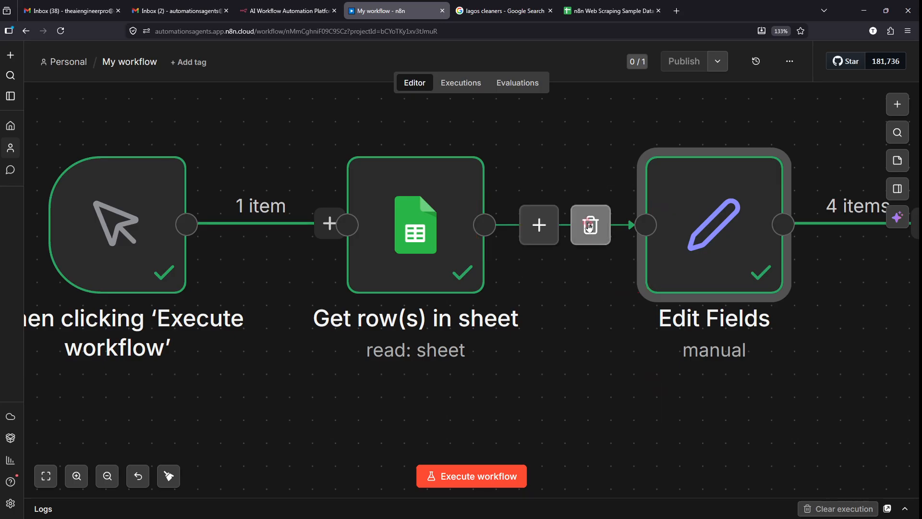
pyautogui.scroll(-1, 502, 234)
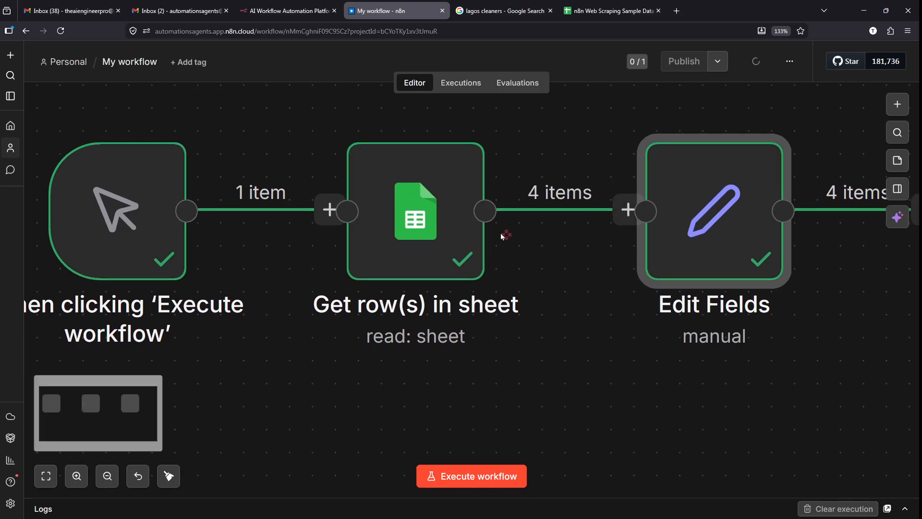
pyautogui.scroll(-3, 501, 232)
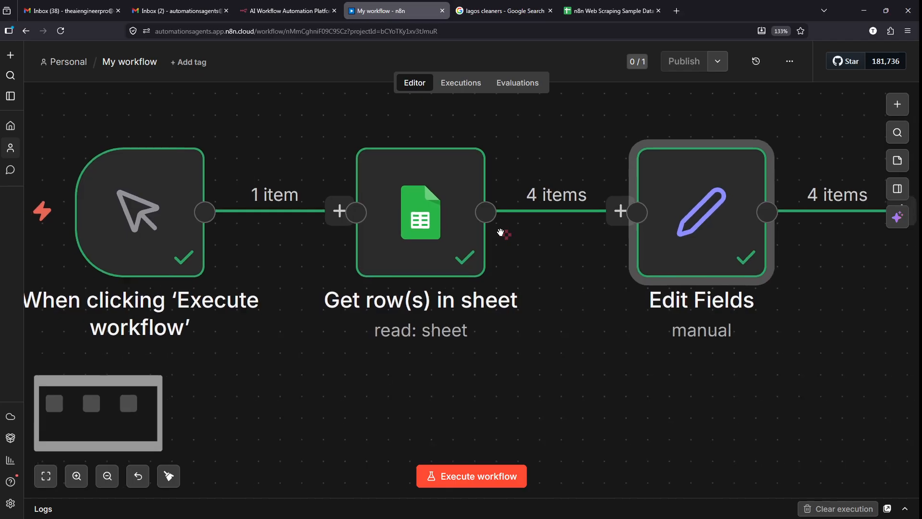
pyautogui.scroll(-4, 500, 233)
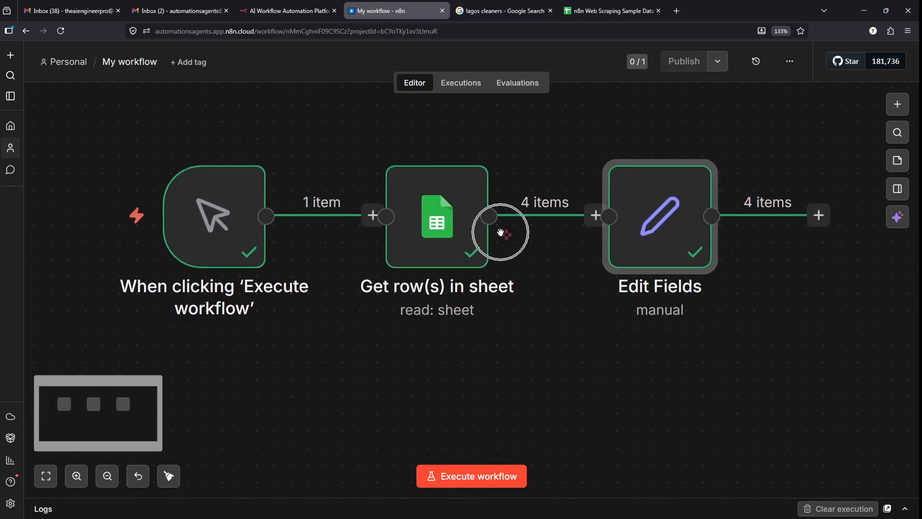
pyautogui.scroll(3, 500, 232)
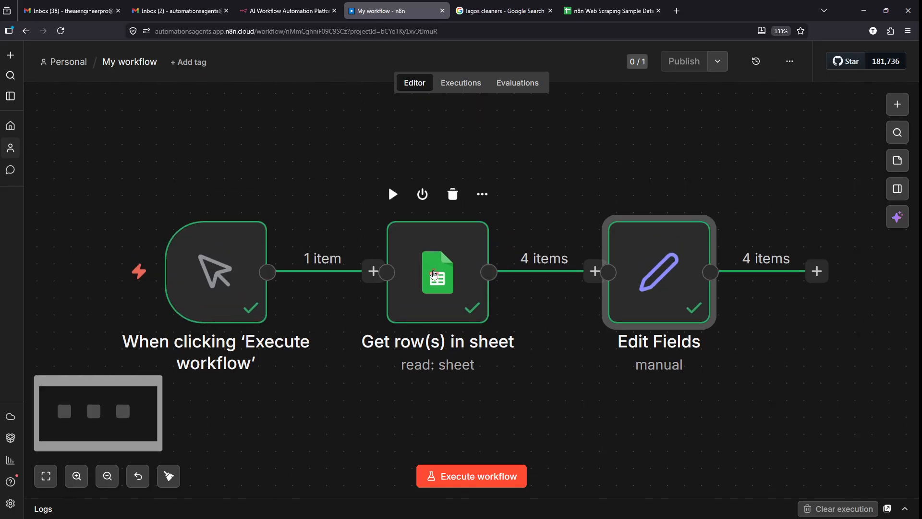
# - Move Get row(s) in sheet above the trigger and wire the trigger directly to Edit Fields
pyautogui.moveTo(434, 274); pyautogui.dragTo(232, 113)
pyautogui.scroll(-1, 233, 114)
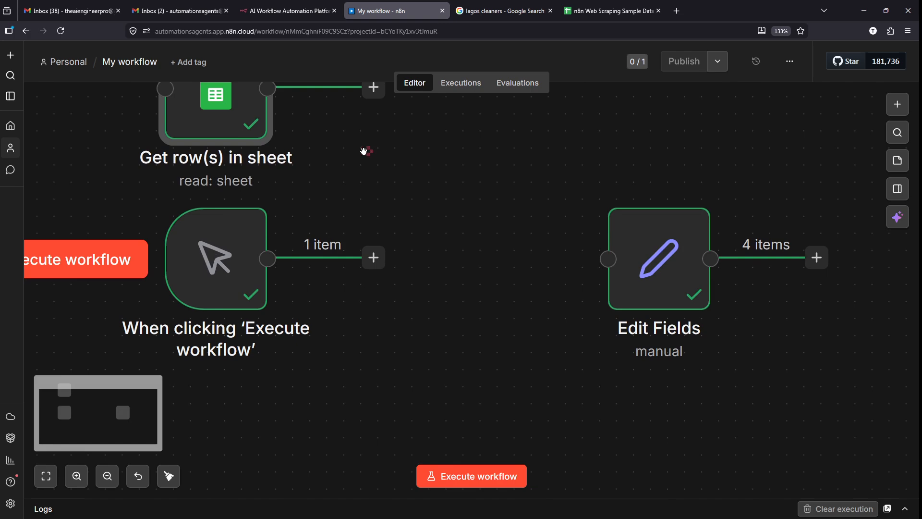
pyautogui.scroll(-1, 349, 152)
pyautogui.scroll(2, 350, 152)
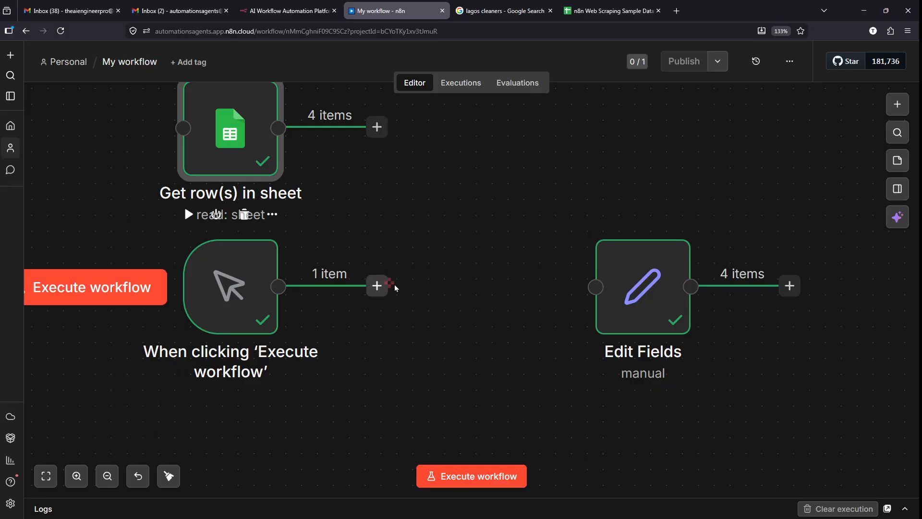
pyautogui.moveTo(394, 287); pyautogui.dragTo(335, 301)
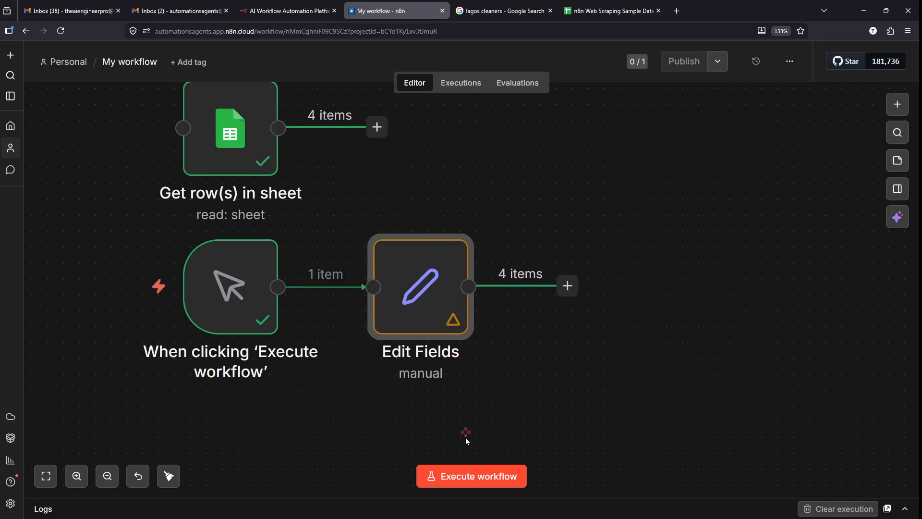
# - Execute the workflow and confirm Edit Fields outputs 1 item with the whole Leads array
pyautogui.click(466, 477)
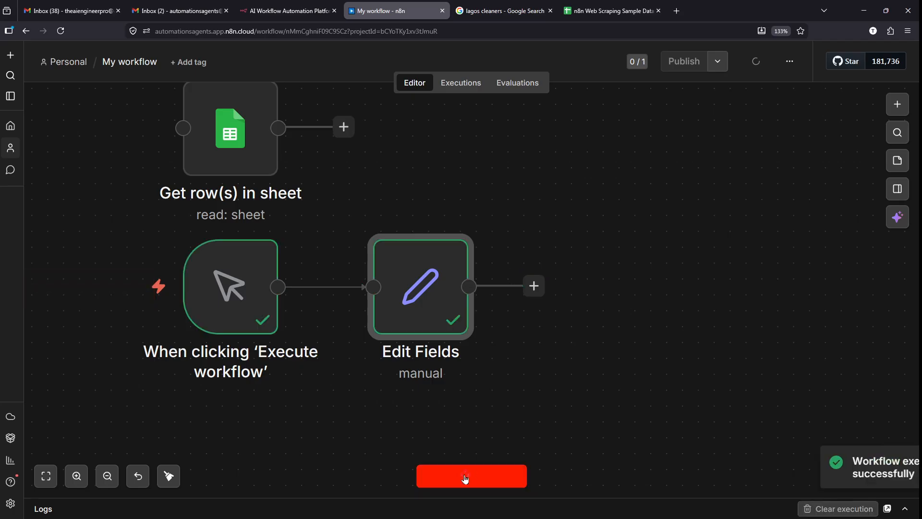
pyautogui.moveTo(395, 184)
pyautogui.mouseDown()
pyautogui.moveTo(334, 206)
pyautogui.moveTo(335, 170)
pyautogui.mouseUp()
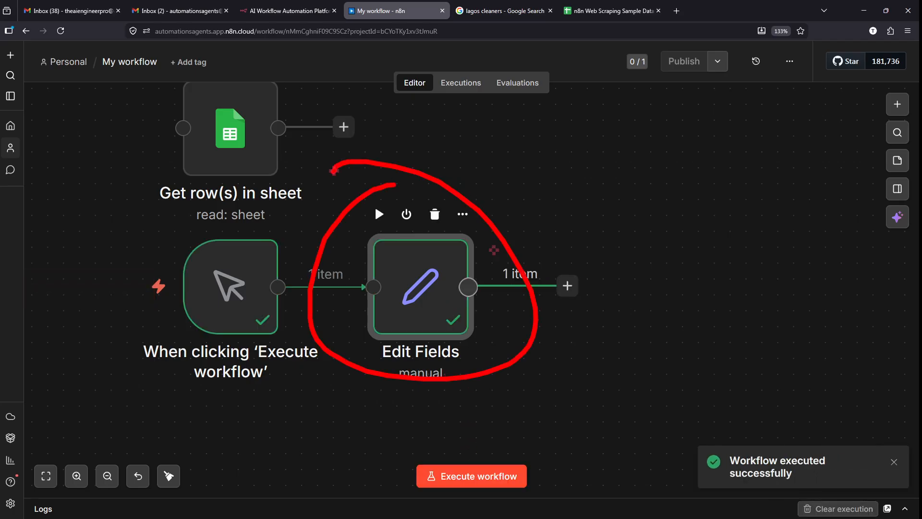
pyautogui.moveTo(278, 167)
pyautogui.mouseDown()
pyautogui.moveTo(327, 204)
pyautogui.moveTo(304, 194)
pyautogui.mouseUp()
pyautogui.press('Escape')
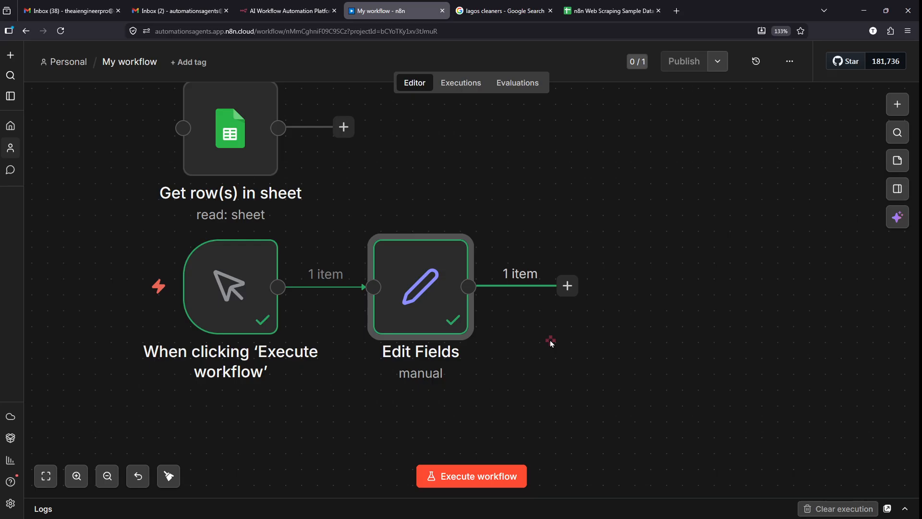
pyautogui.doubleClick(442, 309)
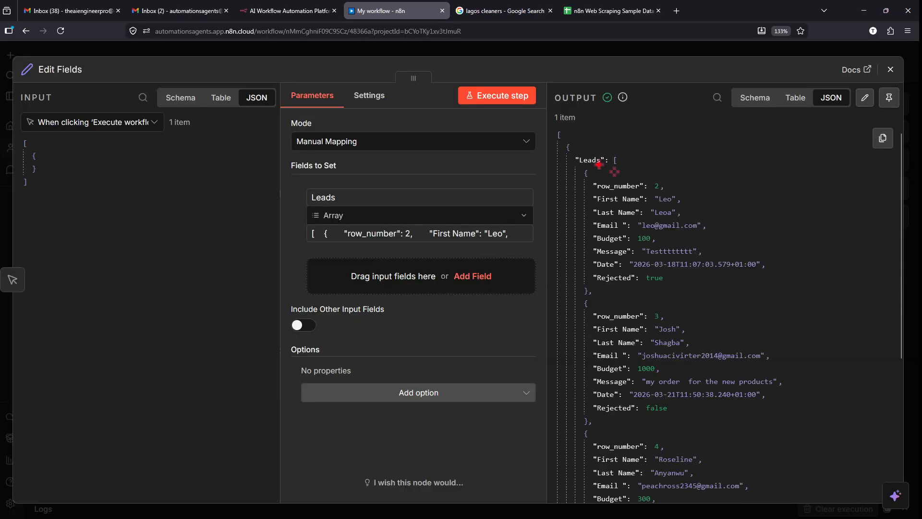
pyautogui.click(541, 48)
pyautogui.moveTo(830, 518)
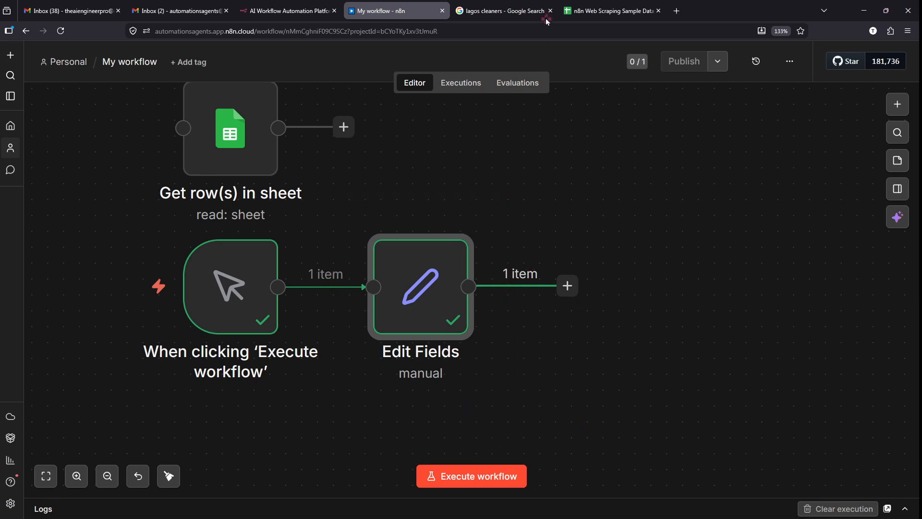
# - Switch to the n8n Web Scraping Sample Data spreadsheet and review Sheet1's four lead rows
pyautogui.click(609, 10)
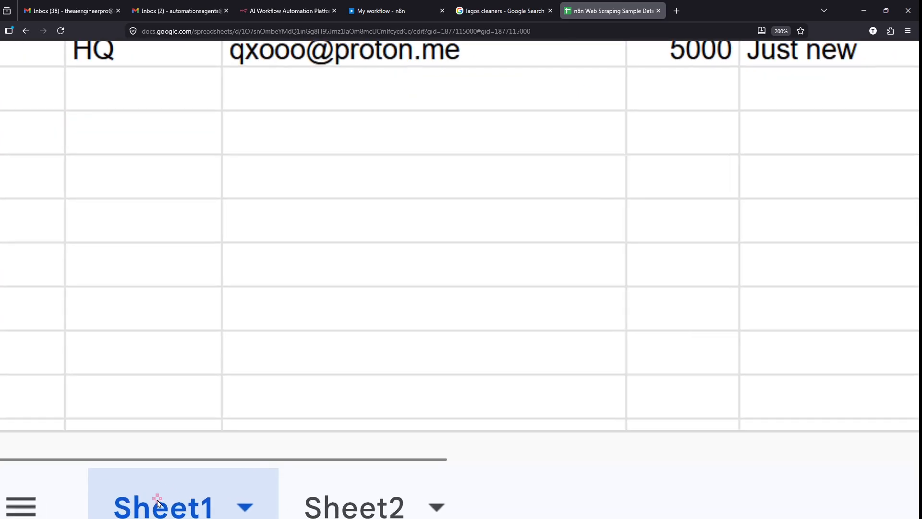
pyautogui.moveTo(281, 446); pyautogui.dragTo(461, 505)
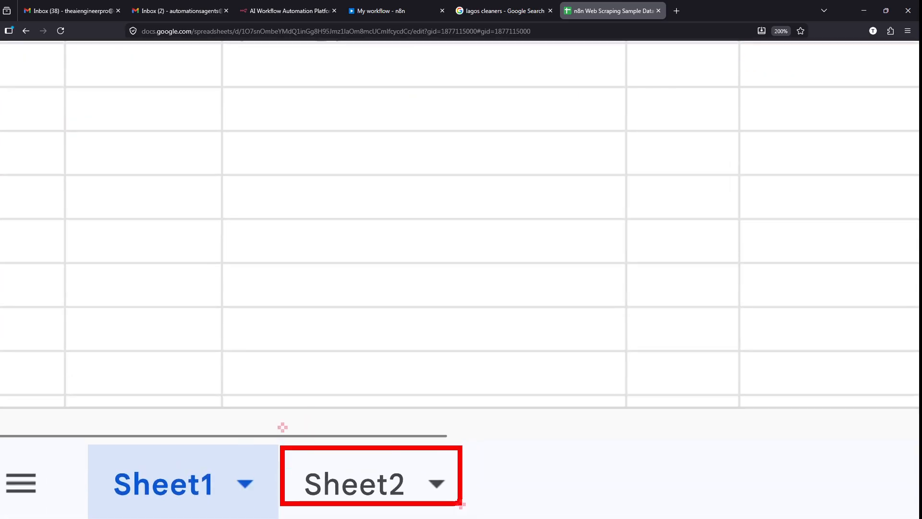
pyautogui.press('Escape')
pyautogui.scroll(-5, 344, 296)
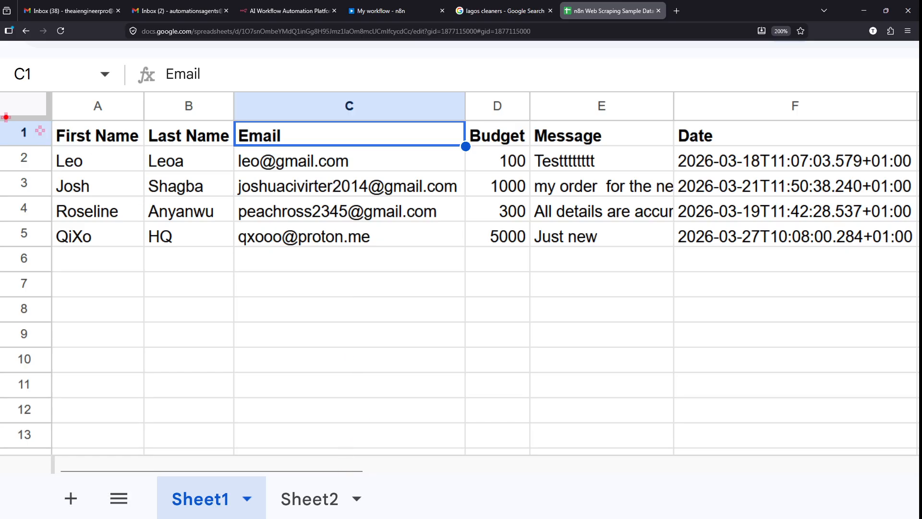
pyautogui.moveTo(1, 115)
pyautogui.mouseDown()
pyautogui.moveTo(304, 149)
pyautogui.moveTo(734, 136)
pyautogui.moveTo(797, 147)
pyautogui.mouseUp()
pyautogui.press('Escape')
pyautogui.scroll(-1, 7, 128)
pyautogui.scroll(3, 7, 73)
pyautogui.scroll(1, 33, 313)
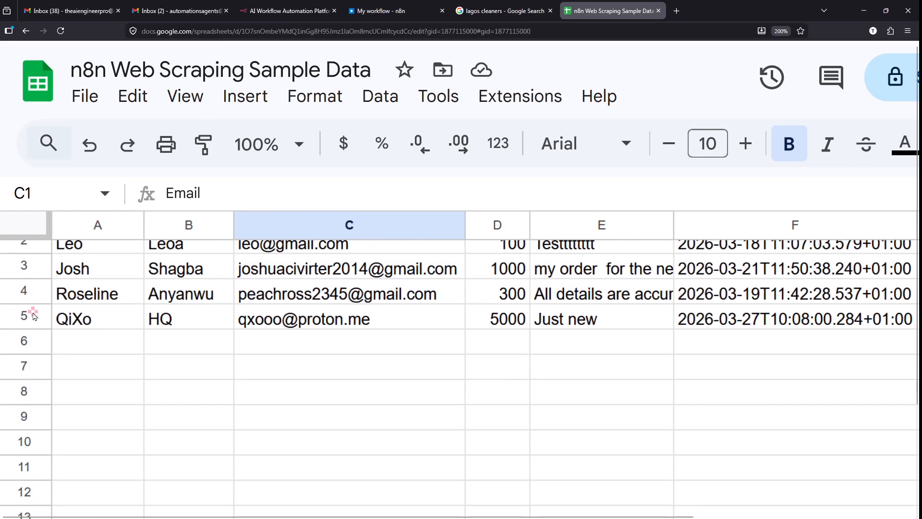
pyautogui.scroll(2, 33, 314)
pyautogui.scroll(5, 9, 251)
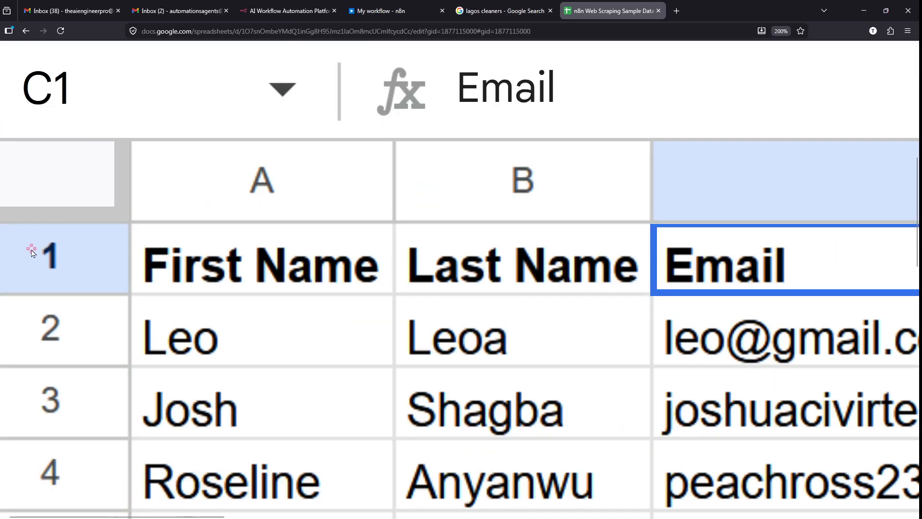
# - Select and copy Sheet1's header row 1
pyautogui.click(27, 251)
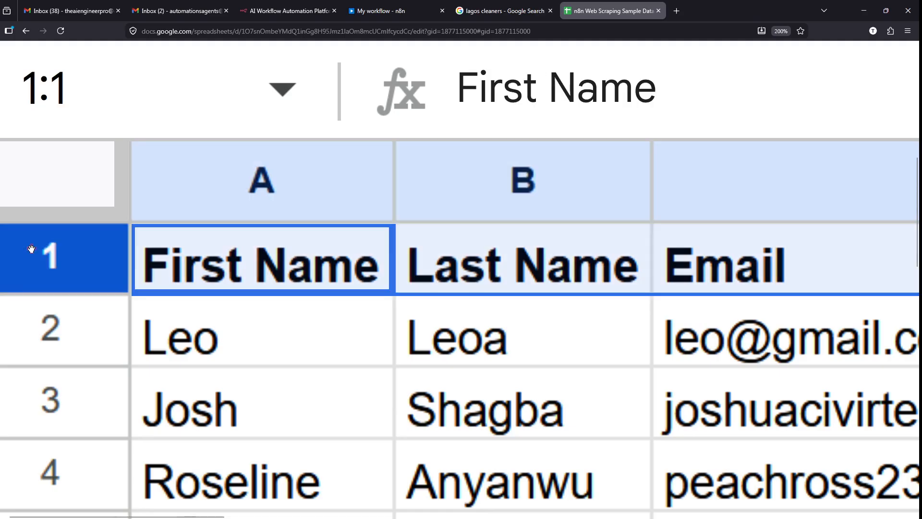
pyautogui.moveTo(1, 222); pyautogui.dragTo(914, 297)
pyautogui.press('Escape')
pyautogui.scroll(5, 264, 243)
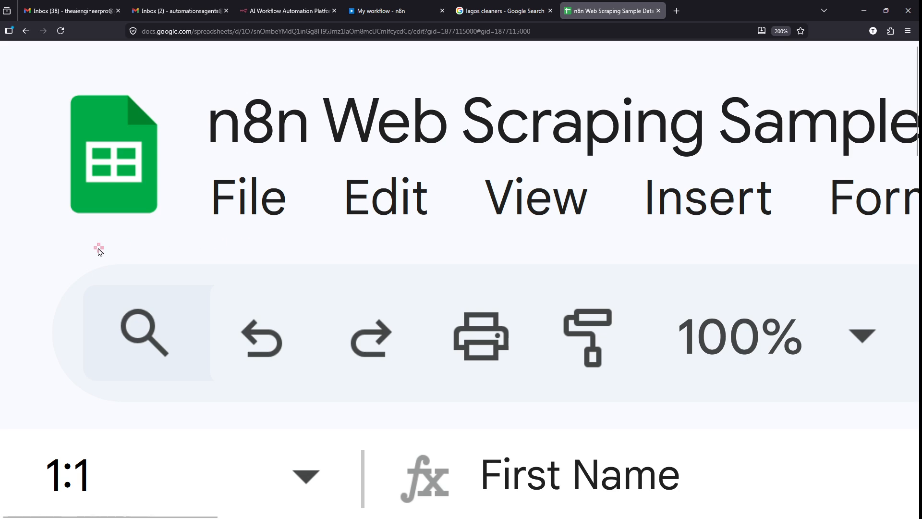
pyautogui.scroll(-5, 97, 247)
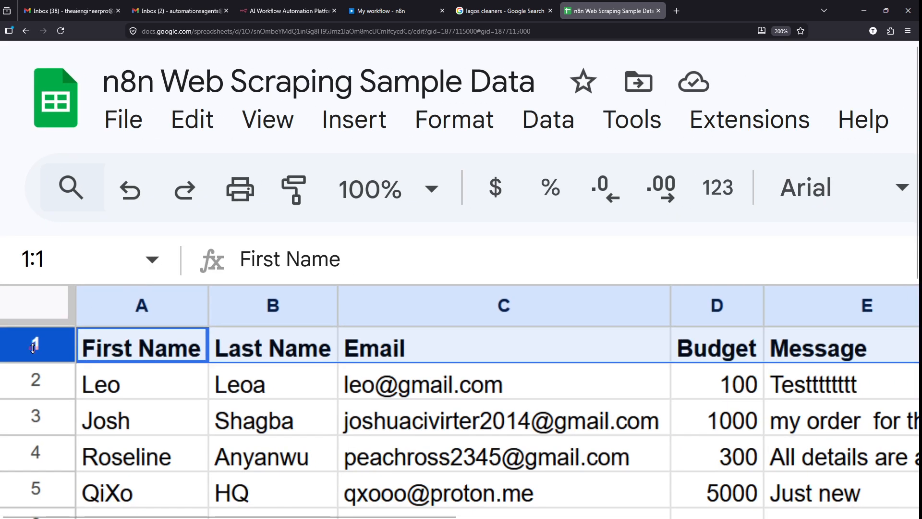
pyautogui.scroll(5, 28, 348)
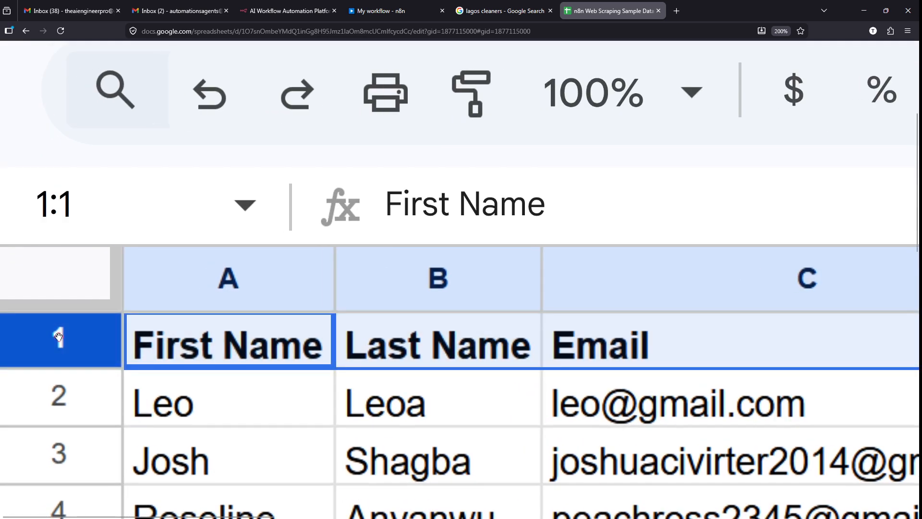
pyautogui.scroll(3, 58, 336)
pyautogui.scroll(-5, 241, 306)
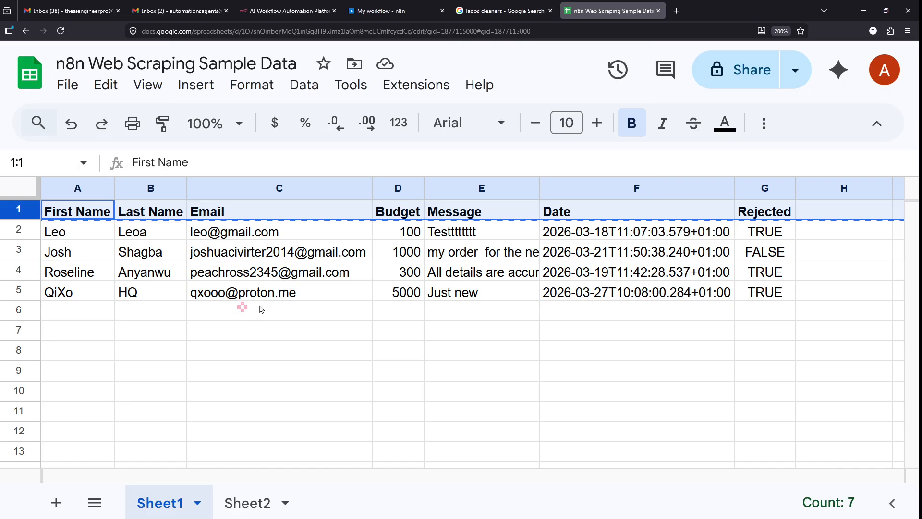
pyautogui.scroll(5, 232, 498)
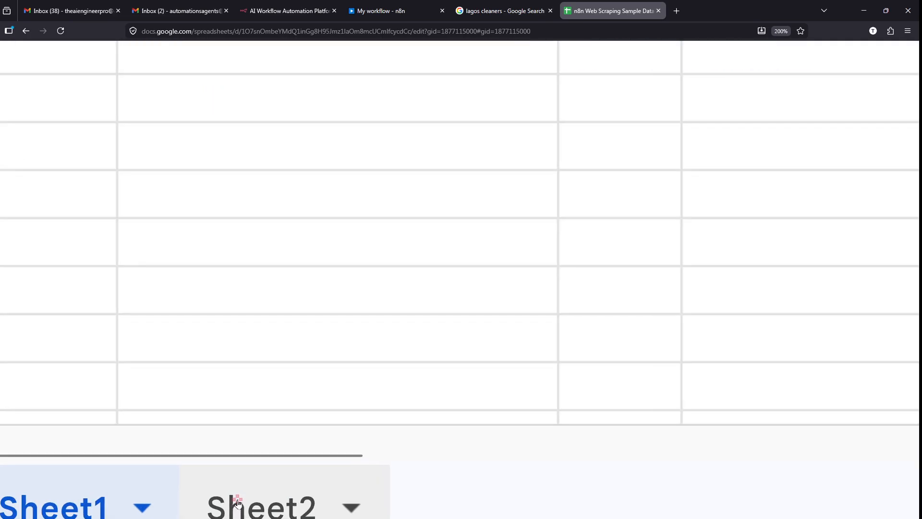
pyautogui.scroll(-1, 237, 502)
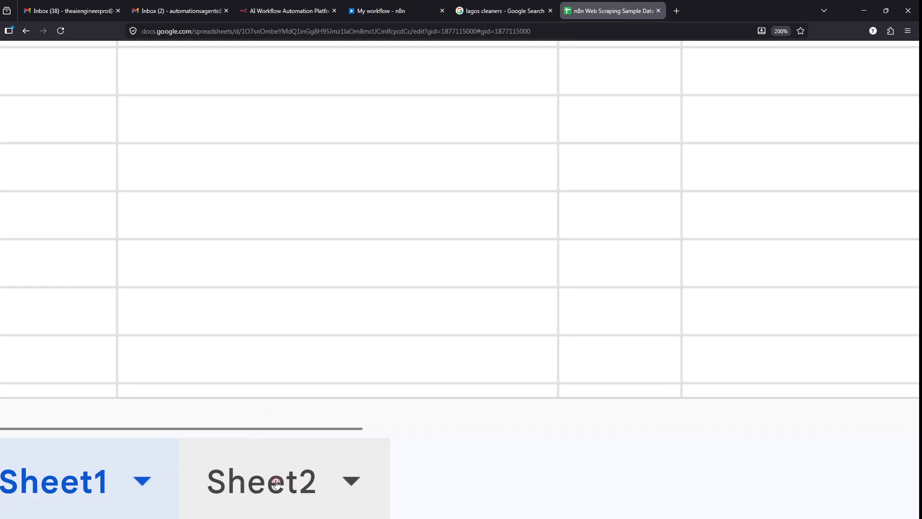
# - Paste the copied header row into A1 of Sheet2
pyautogui.click(286, 449)
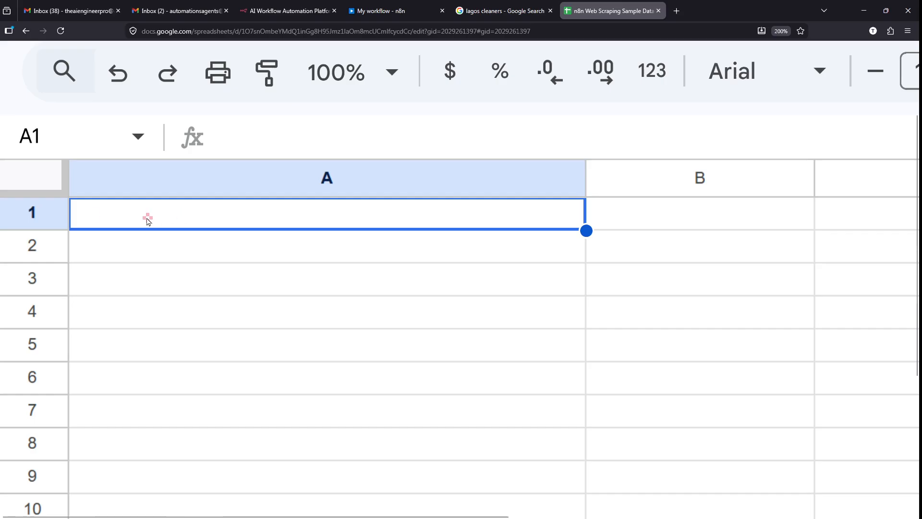
pyautogui.hotkey('ctrl', '2')
pyautogui.moveTo(222, 206); pyautogui.dragTo(281, 221)
pyautogui.press('Escape')
pyautogui.scroll(3, 291, 215)
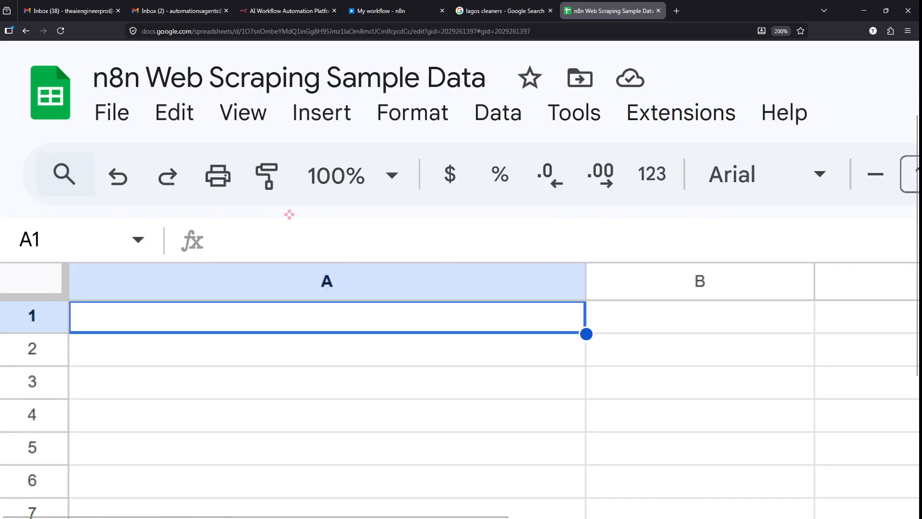
pyautogui.hotkey('ctrl', 'v')
# - Auto-fit all Sheet2 columns to their contents and return to n8n
pyautogui.click(30, 284)
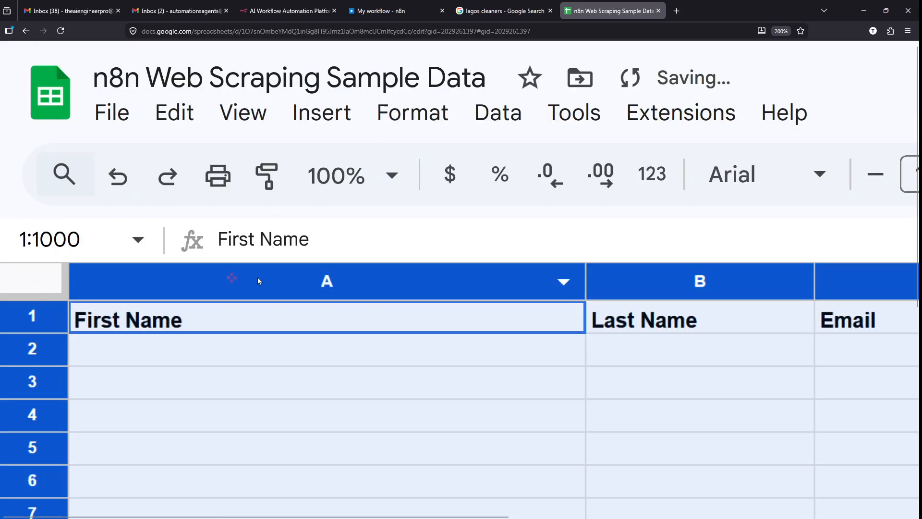
pyautogui.moveTo(585, 277); pyautogui.dragTo(585, 275)
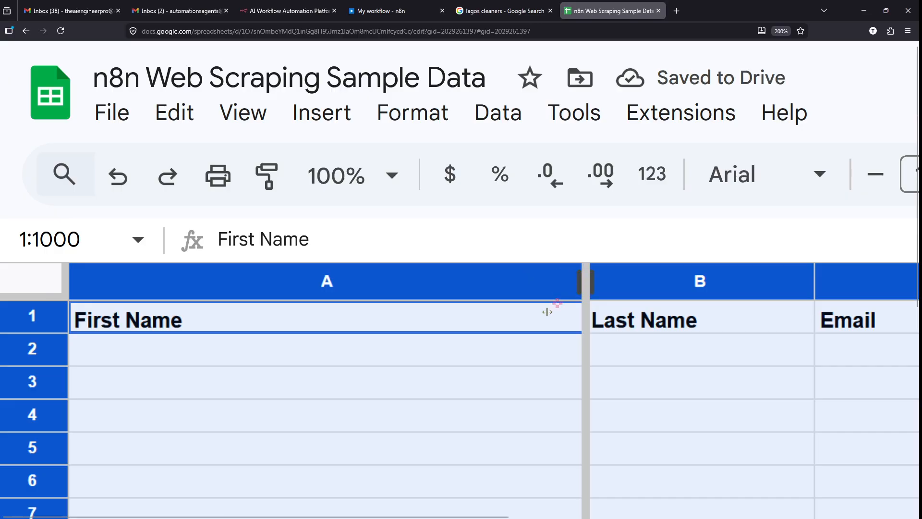
pyautogui.scroll(-3, 464, 374)
pyautogui.scroll(-1, 464, 375)
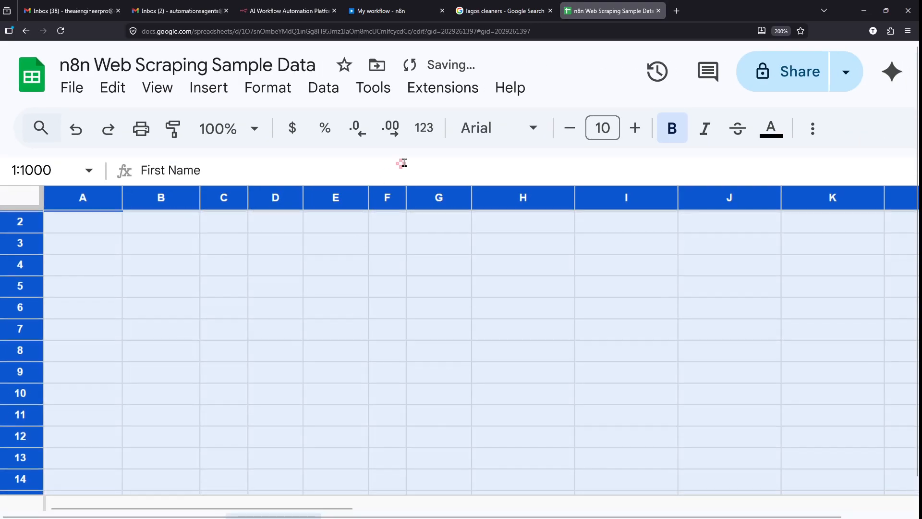
pyautogui.scroll(1, 334, 216)
pyautogui.click(296, 258)
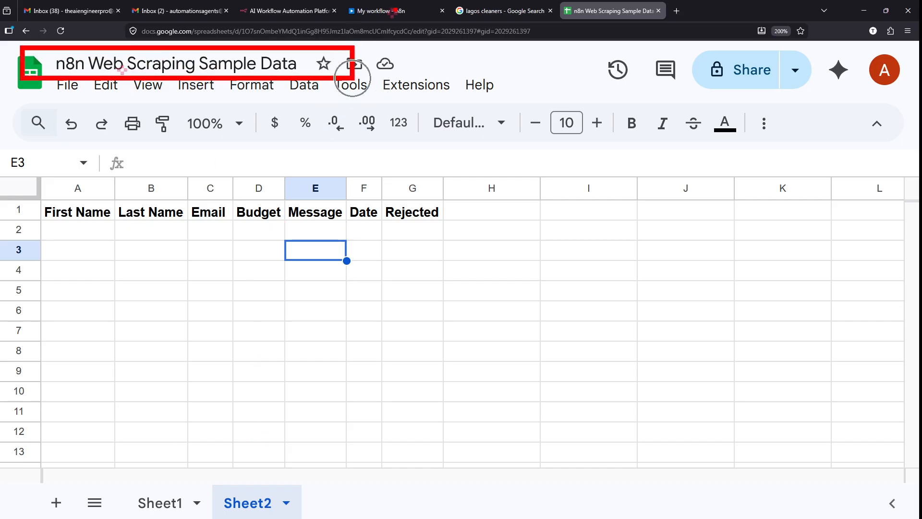
pyautogui.click(397, 11)
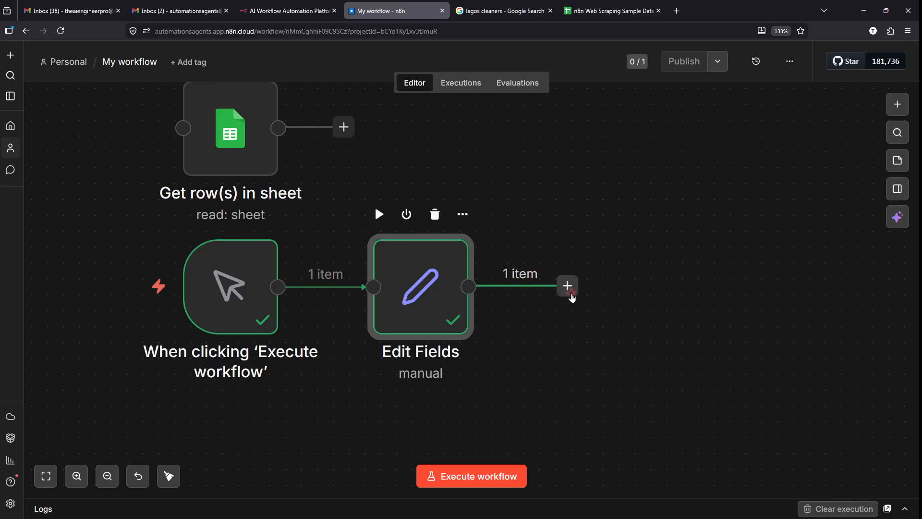
# - Add a Google Sheets step after Edit Fields, searching 'SHEET' and choosing Append row in sheet
pyautogui.click(571, 294)
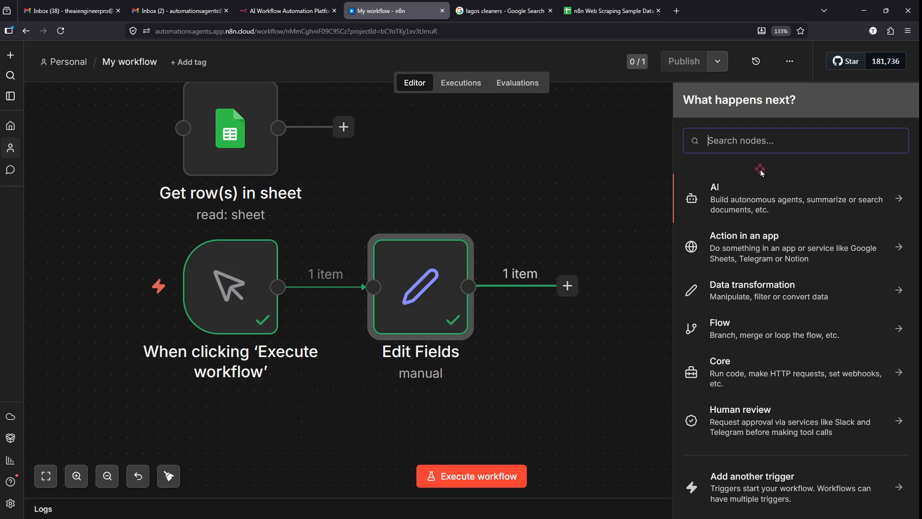
pyautogui.press('Escape')
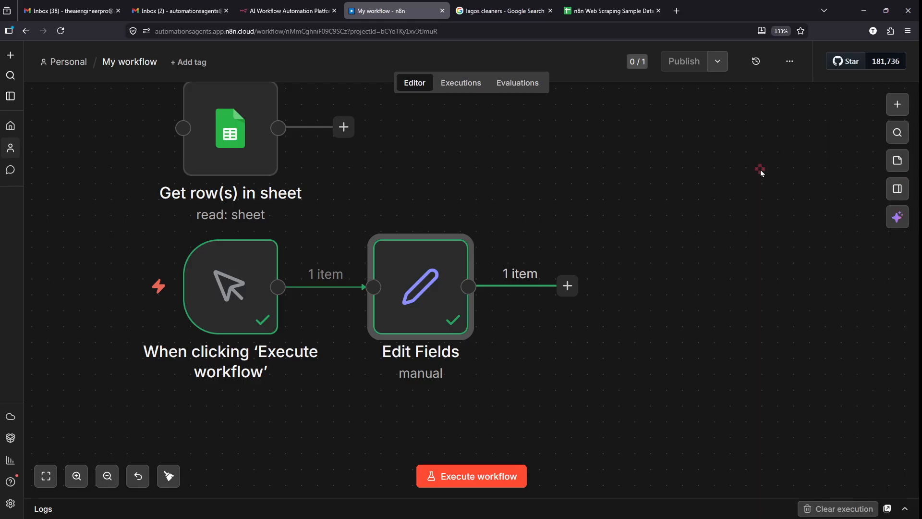
pyautogui.click(567, 286)
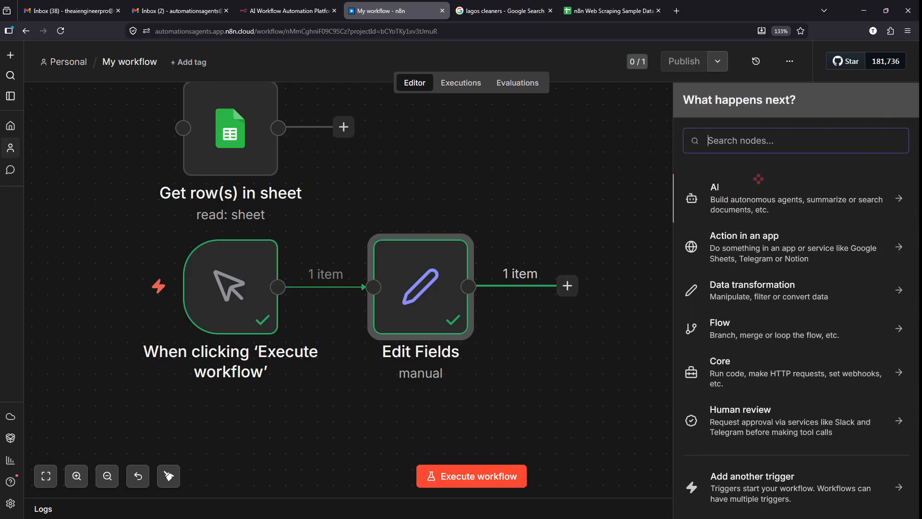
pyautogui.write('SHE')
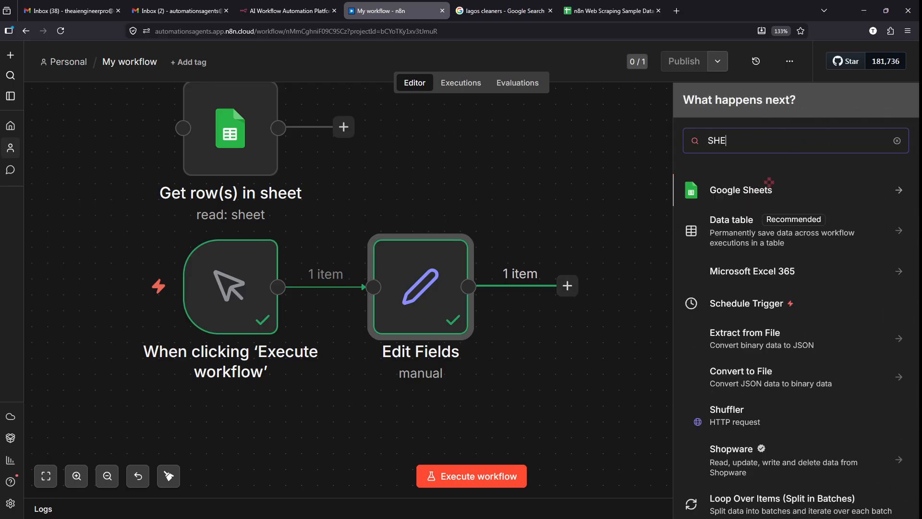
pyautogui.write('ET')
pyautogui.click(767, 190)
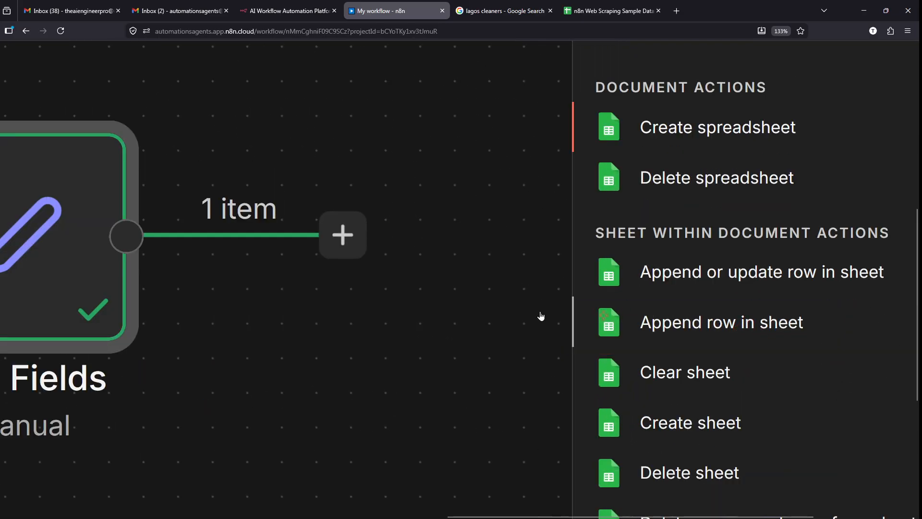
pyautogui.scroll(-5, 477, 304)
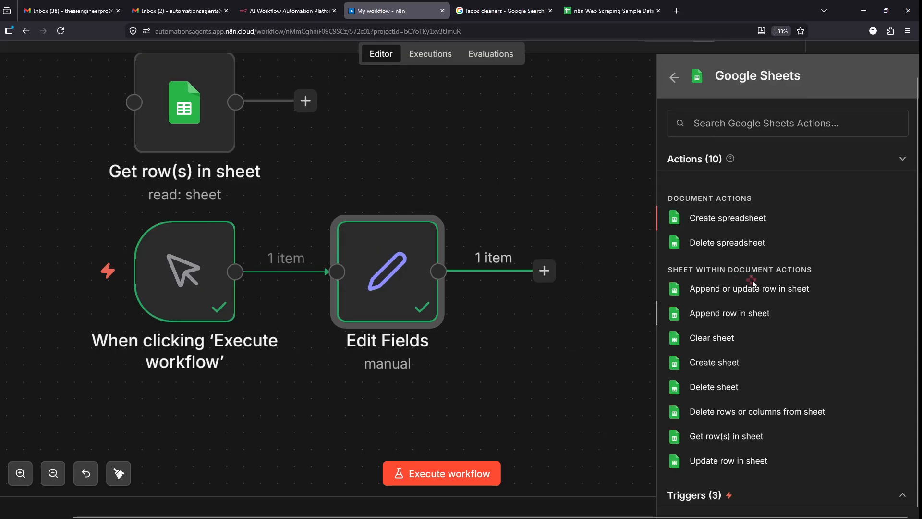
pyautogui.click(740, 314)
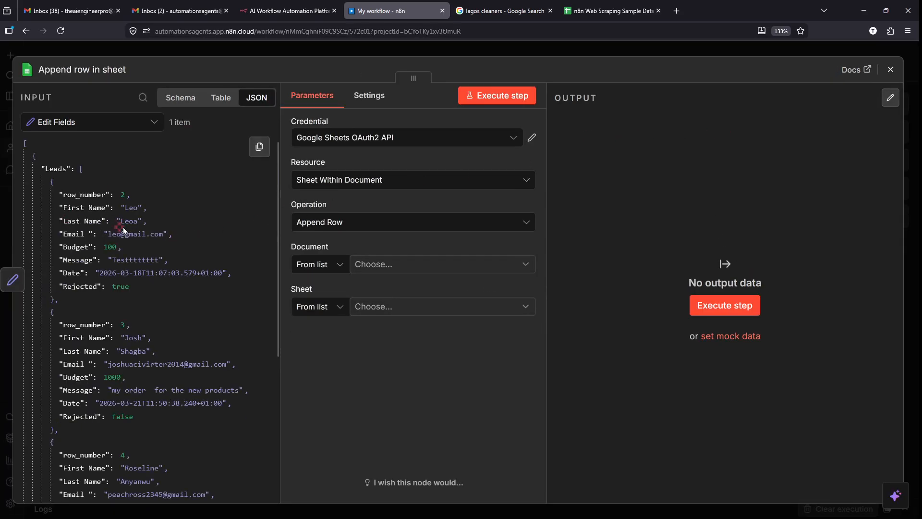
# - Keep the existing Google Sheets OAuth2 API credential for the Append row step
pyautogui.scroll(1, 147, 205)
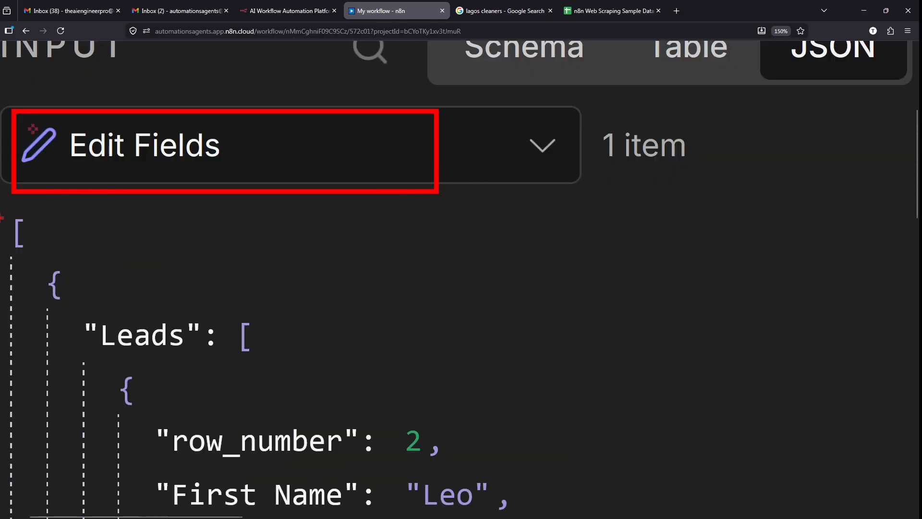
pyautogui.moveTo(619, 378)
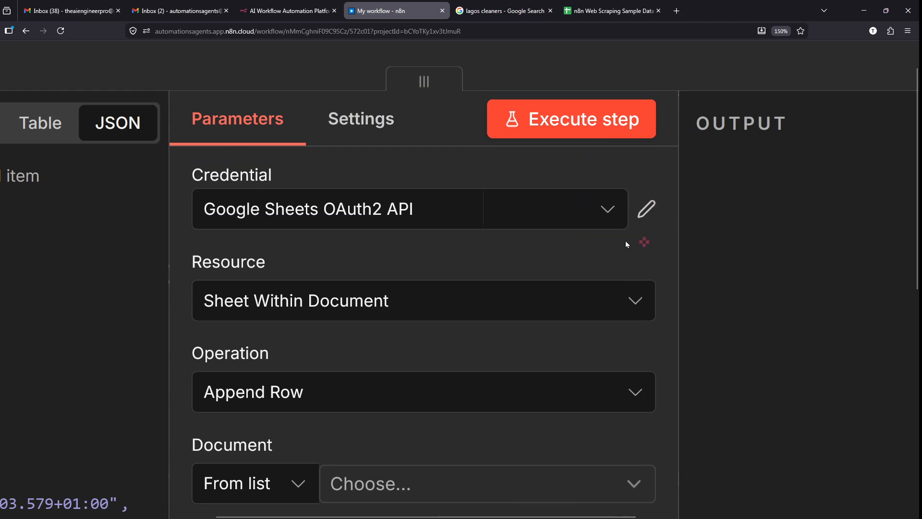
pyautogui.click(541, 223)
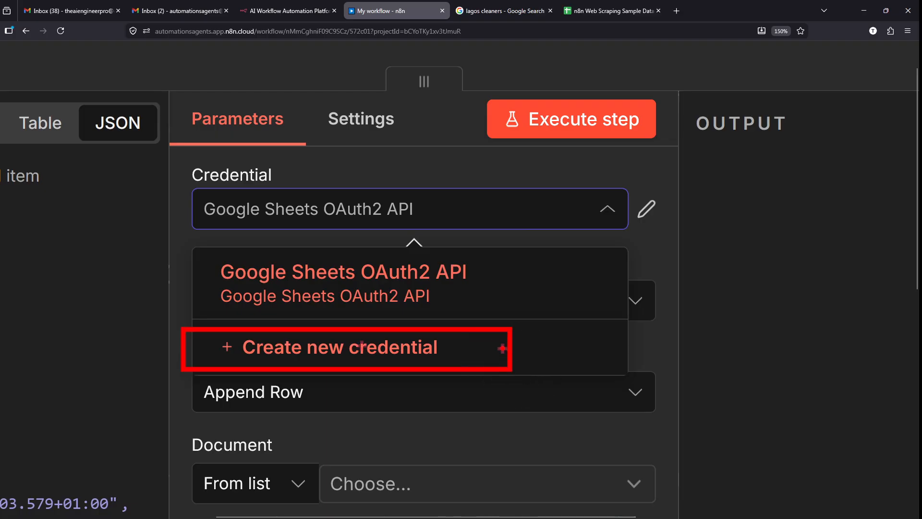
pyautogui.press('Escape')
pyautogui.click(374, 226)
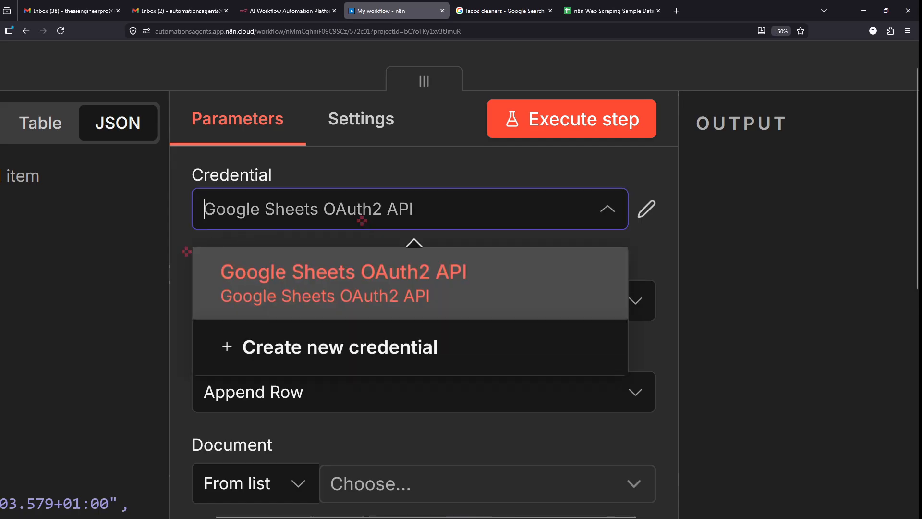
pyautogui.moveTo(187, 251)
pyautogui.mouseDown()
pyautogui.moveTo(576, 324)
pyautogui.moveTo(544, 314)
pyautogui.mouseUp()
pyautogui.press('Escape')
pyautogui.click(379, 220)
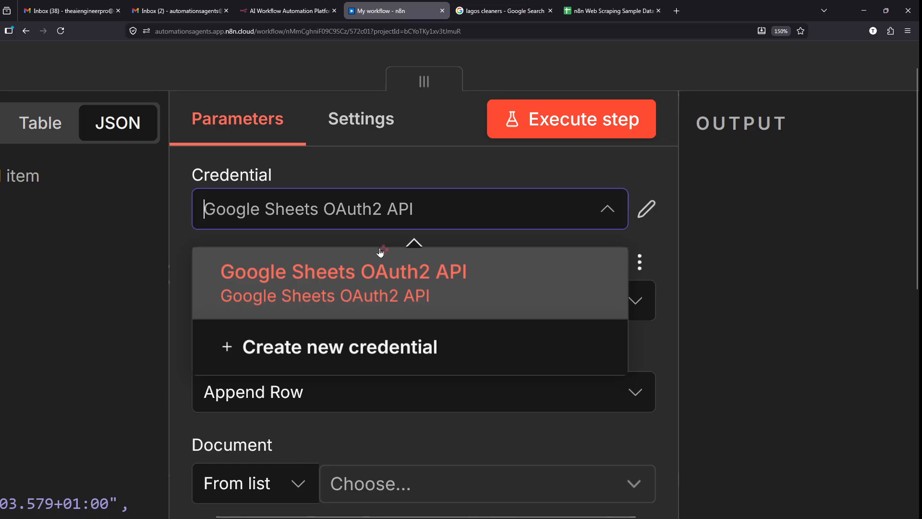
pyautogui.scroll(-1, 380, 251)
pyautogui.click(174, 268)
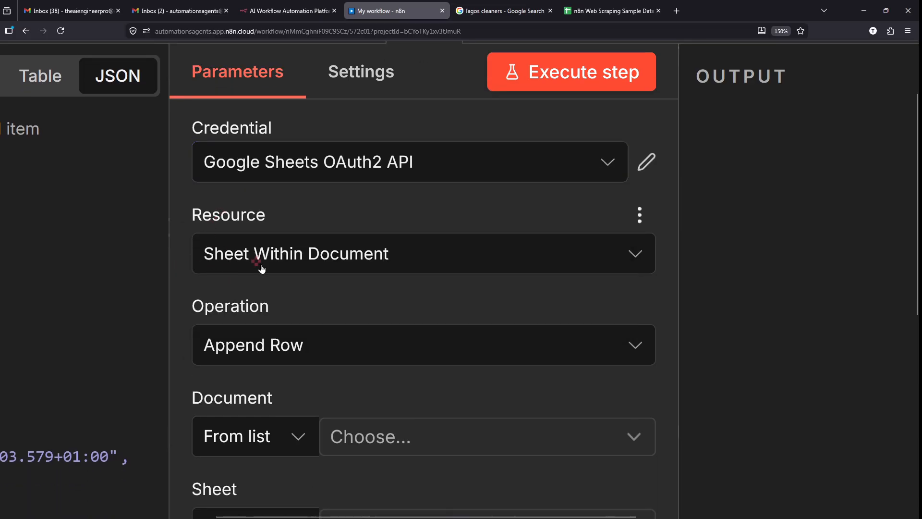
# - Set the Document to n8n Web Scraping Sample Data and switch to that spreadsheet
pyautogui.scroll(-1, 262, 269)
pyautogui.scroll(-1, 307, 265)
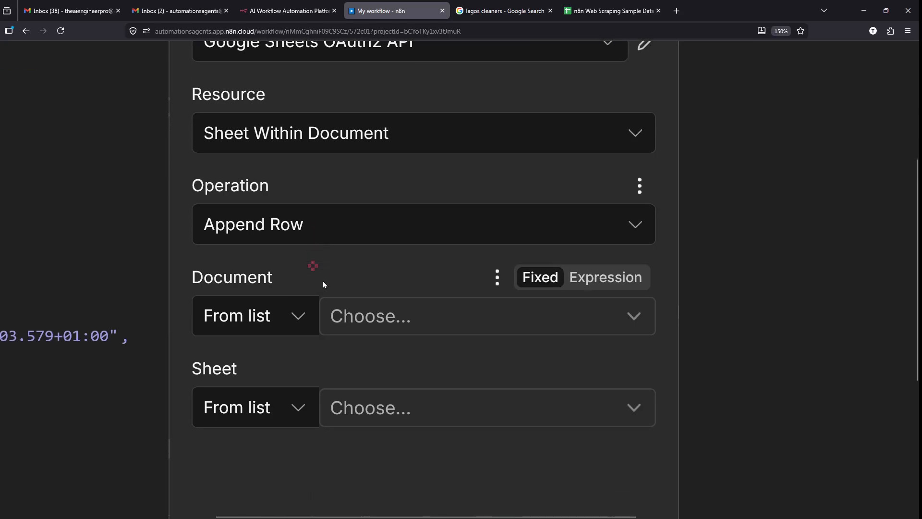
pyautogui.moveTo(182, 255); pyautogui.dragTo(724, 354)
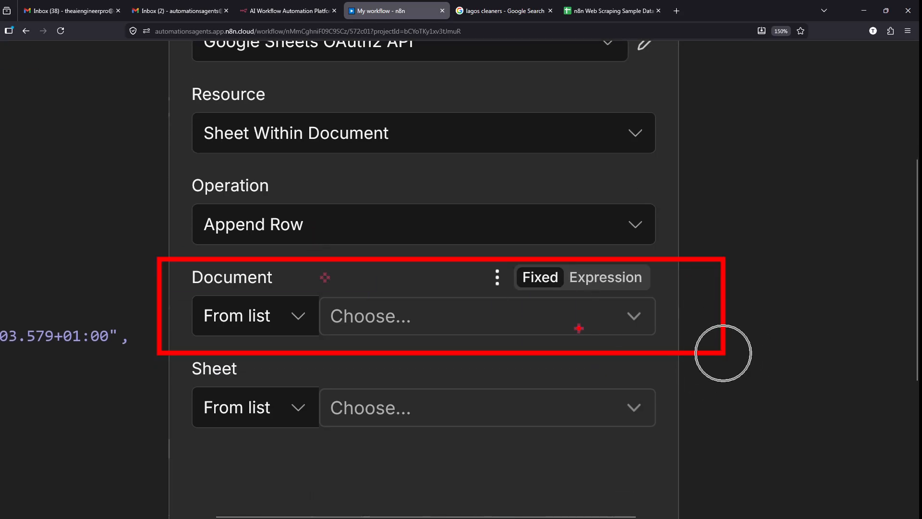
pyautogui.moveTo(438, 328); pyautogui.dragTo(546, 315)
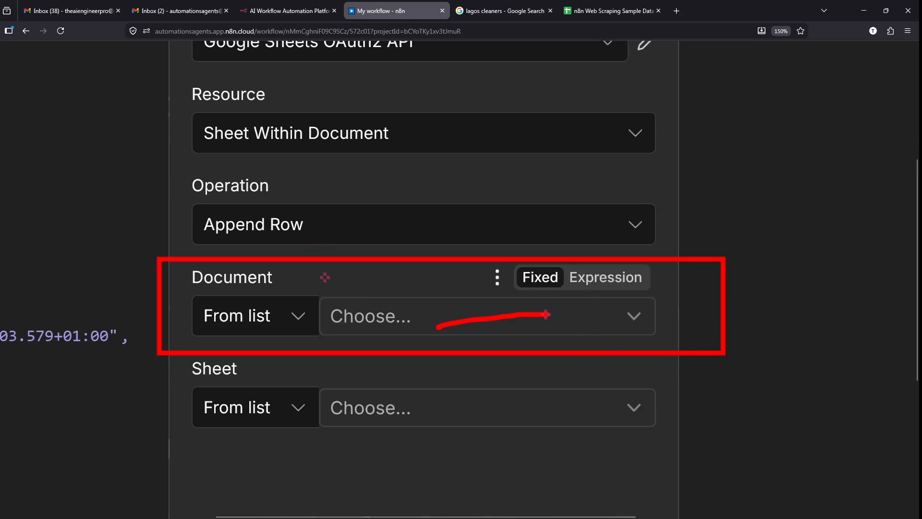
pyautogui.click(546, 315)
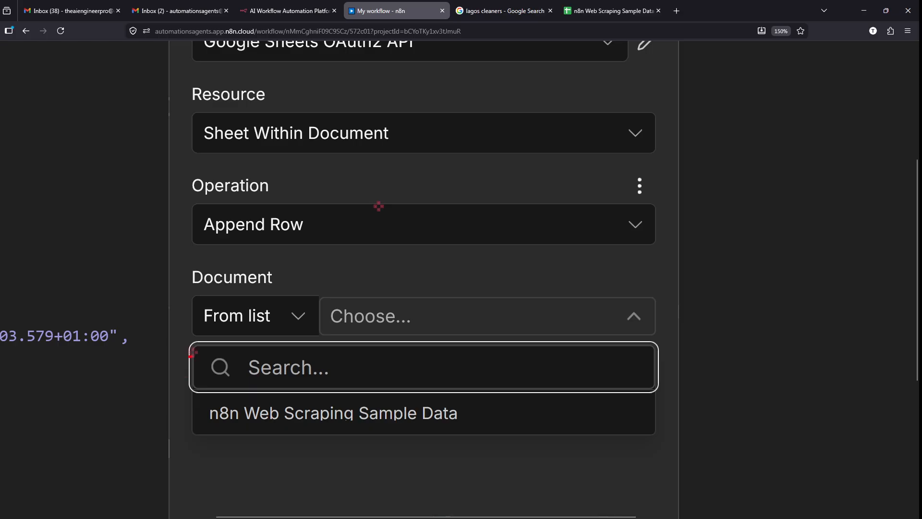
pyautogui.moveTo(189, 379)
pyautogui.mouseDown()
pyautogui.moveTo(237, 406)
pyautogui.moveTo(584, 454)
pyautogui.mouseUp()
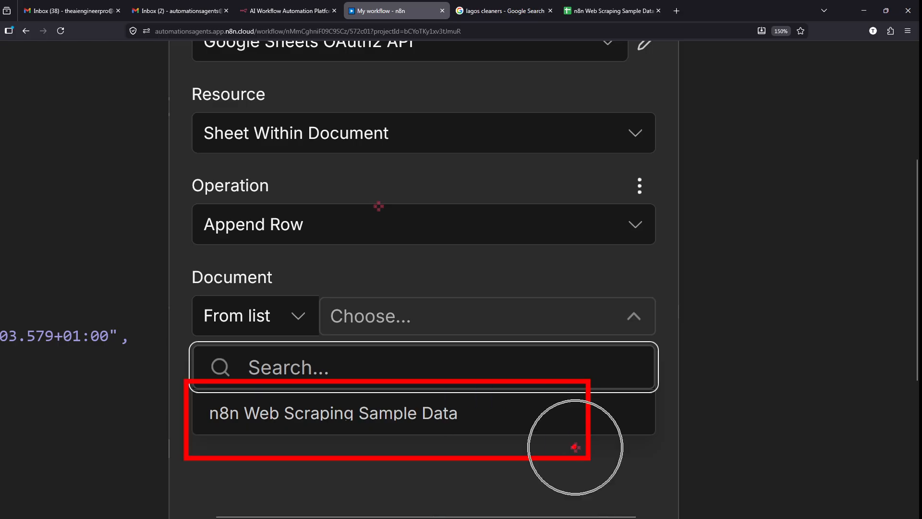
pyautogui.click(416, 416)
pyautogui.scroll(-2, 416, 420)
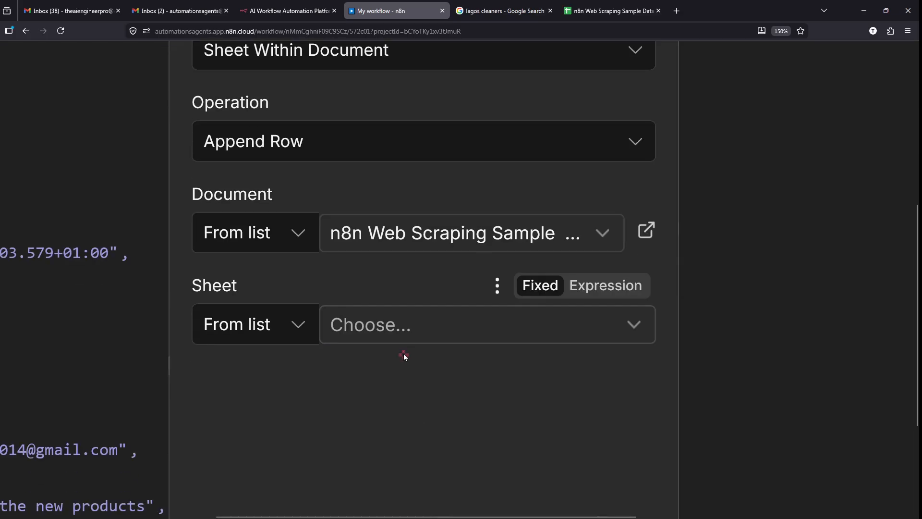
pyautogui.moveTo(314, 303); pyautogui.dragTo(658, 343)
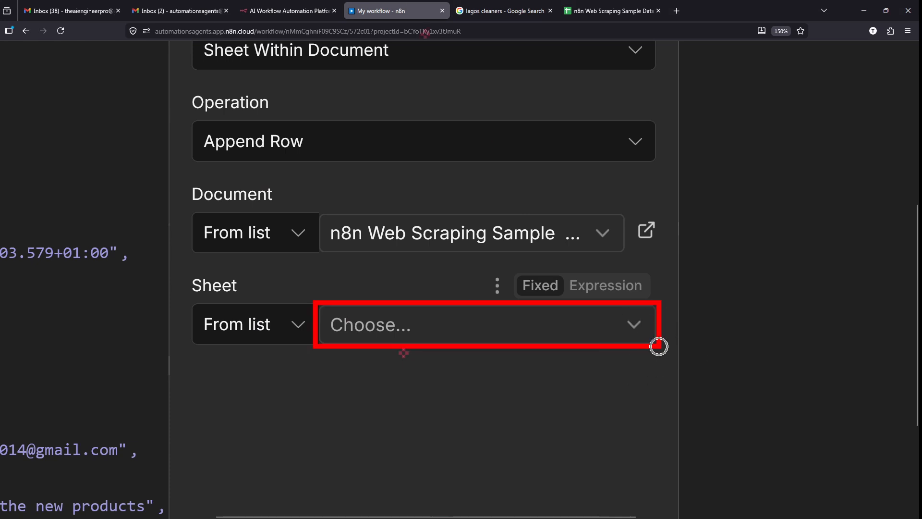
pyautogui.click(607, 6)
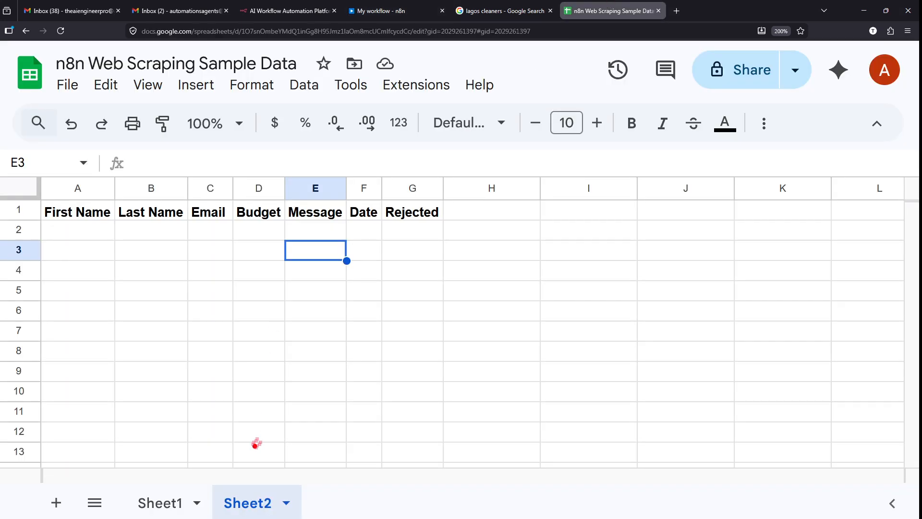
# - Confirm Sheet2 holds the First Name to Rejected header row, then return to n8n
pyautogui.moveTo(250, 484); pyautogui.dragTo(269, 328)
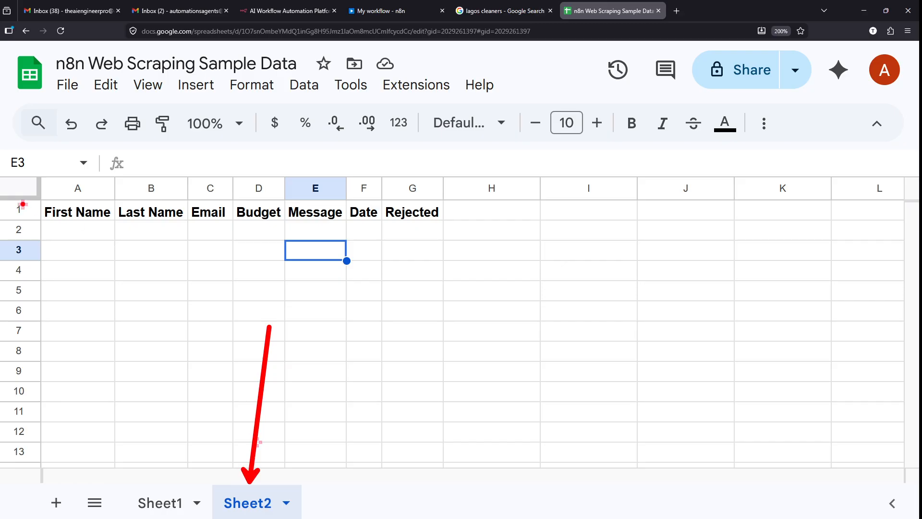
pyautogui.moveTo(23, 204)
pyautogui.mouseDown()
pyautogui.moveTo(413, 212)
pyautogui.moveTo(462, 228)
pyautogui.moveTo(553, 213)
pyautogui.mouseUp()
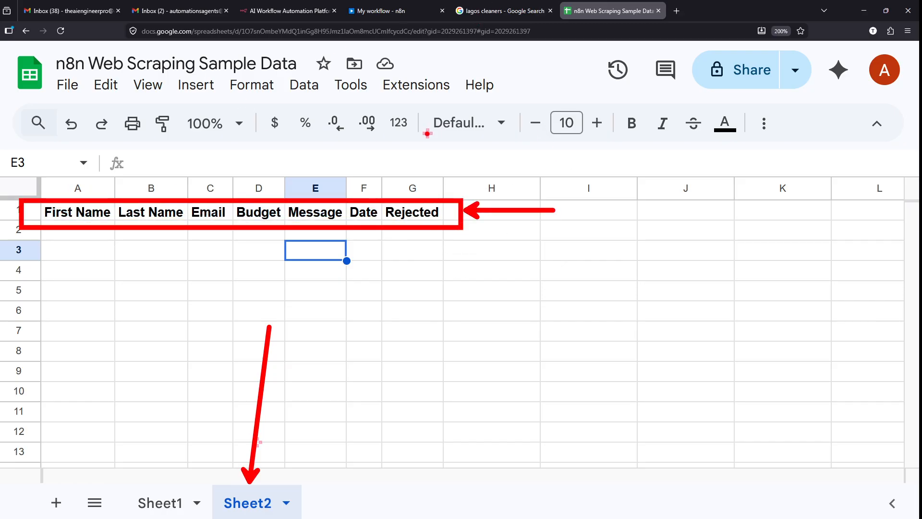
pyautogui.click(379, 11)
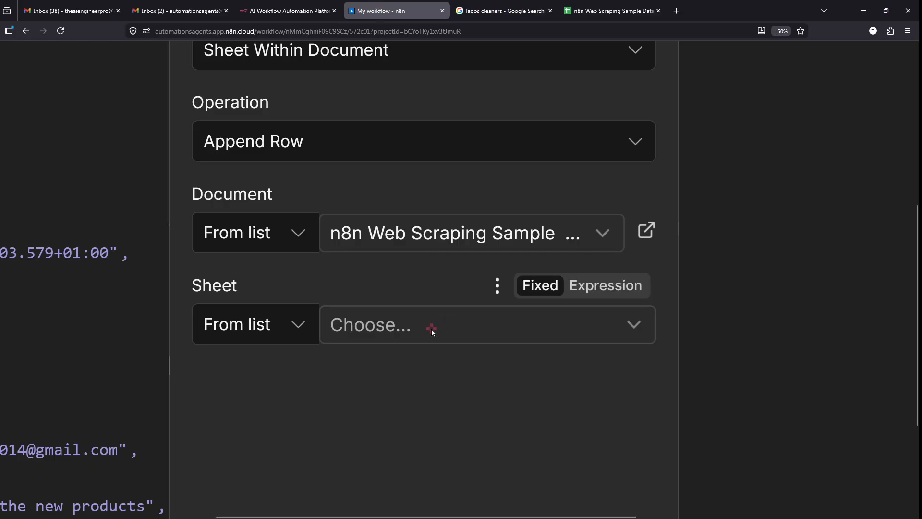
# - Choose Sheet2 as the Append row target so its columns load for manual mapping
pyautogui.click(431, 332)
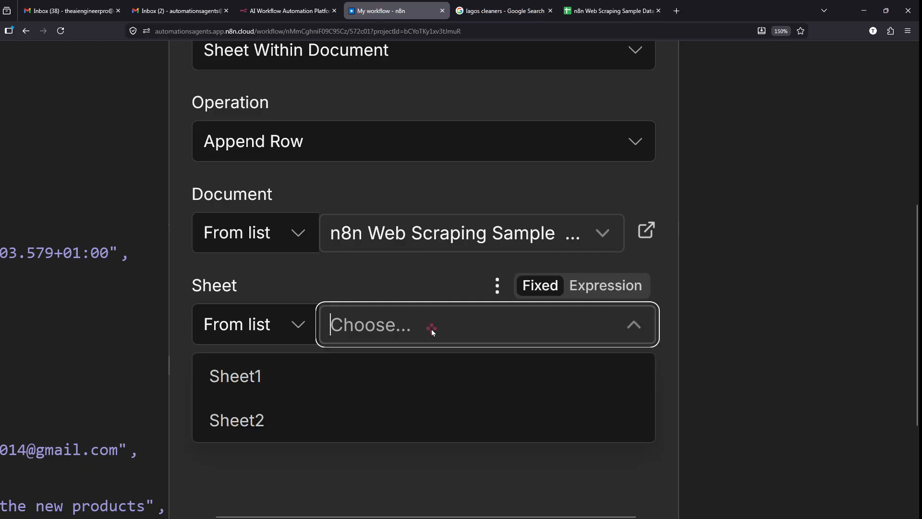
pyautogui.moveTo(185, 400); pyautogui.dragTo(347, 439)
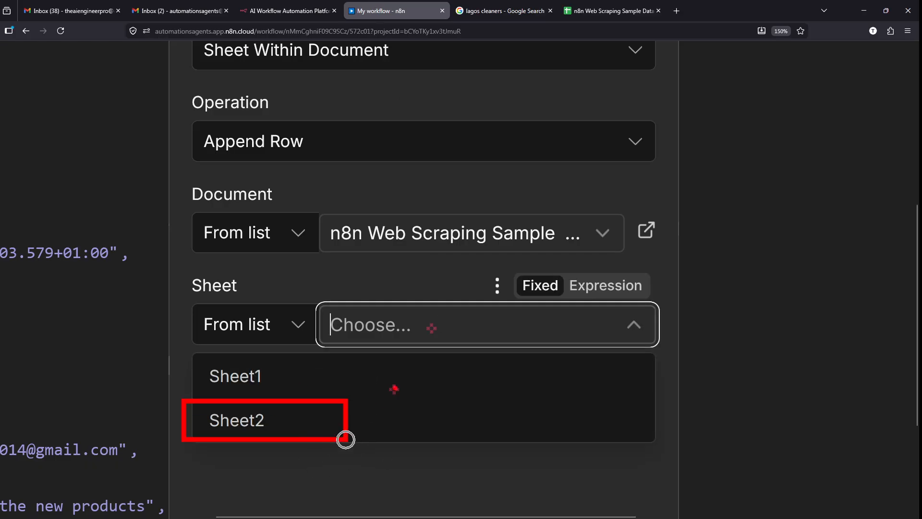
pyautogui.press('Escape')
pyautogui.click(391, 339)
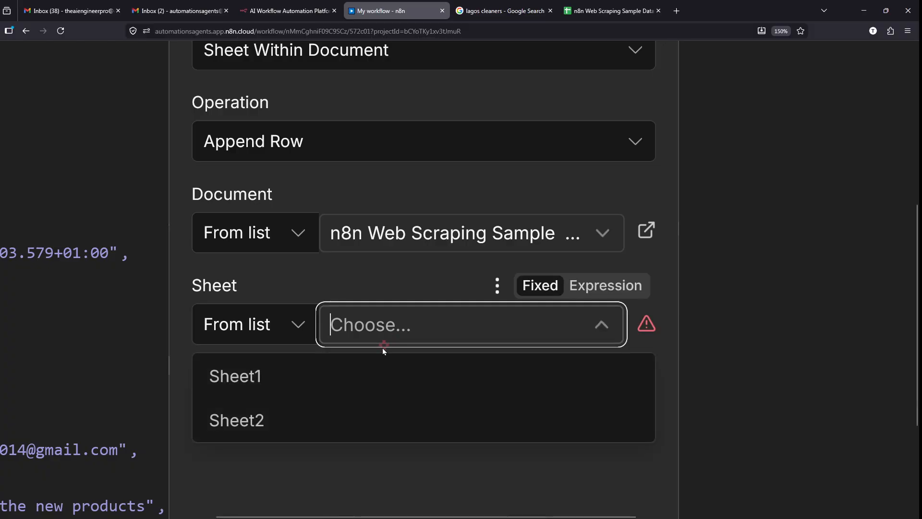
pyautogui.click(295, 428)
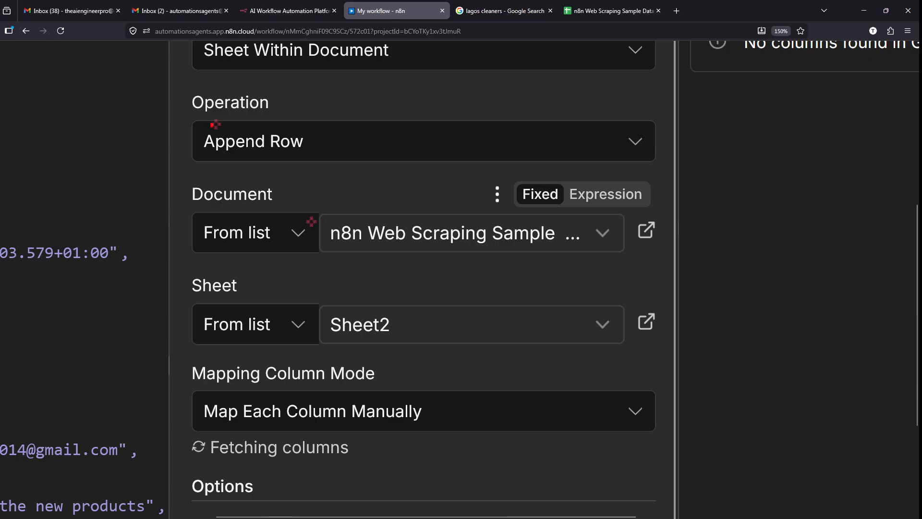
pyautogui.moveTo(186, 120)
pyautogui.mouseDown()
pyautogui.moveTo(333, 162)
pyautogui.moveTo(348, 137)
pyautogui.moveTo(632, 79)
pyautogui.mouseUp()
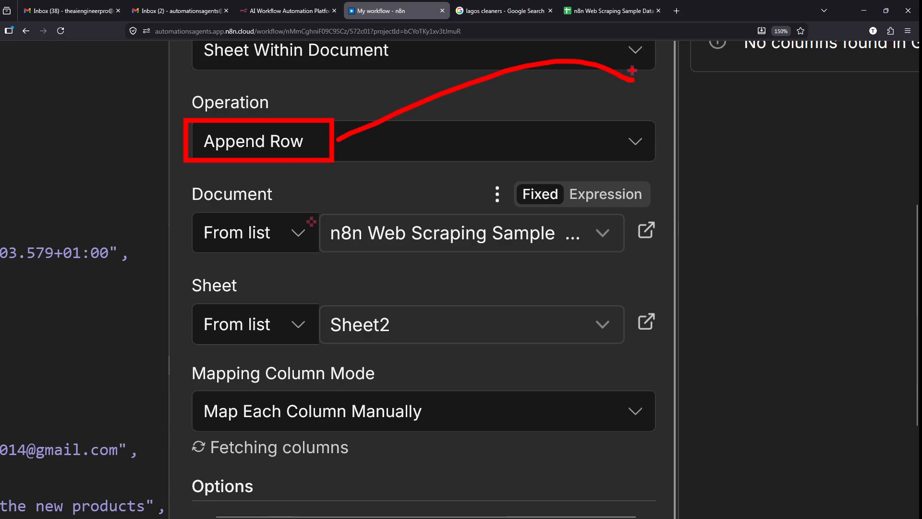
pyautogui.press('Escape')
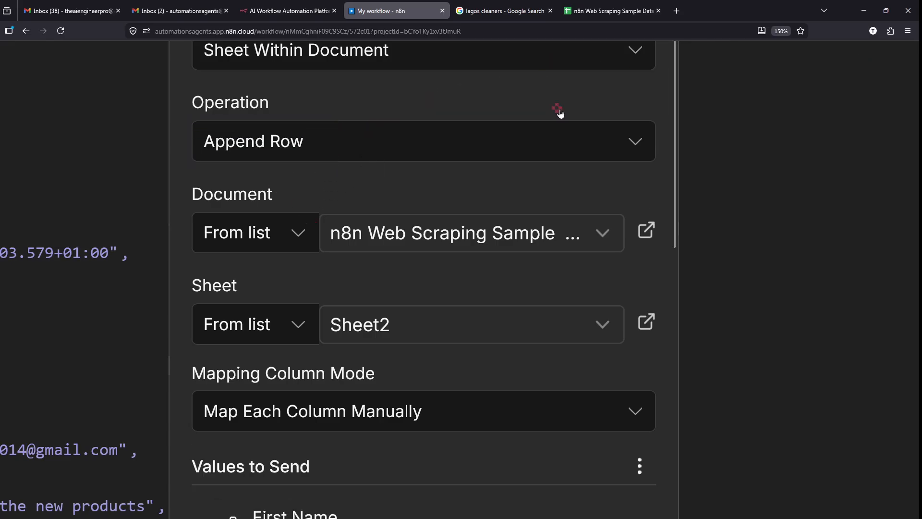
pyautogui.scroll(-5, 560, 110)
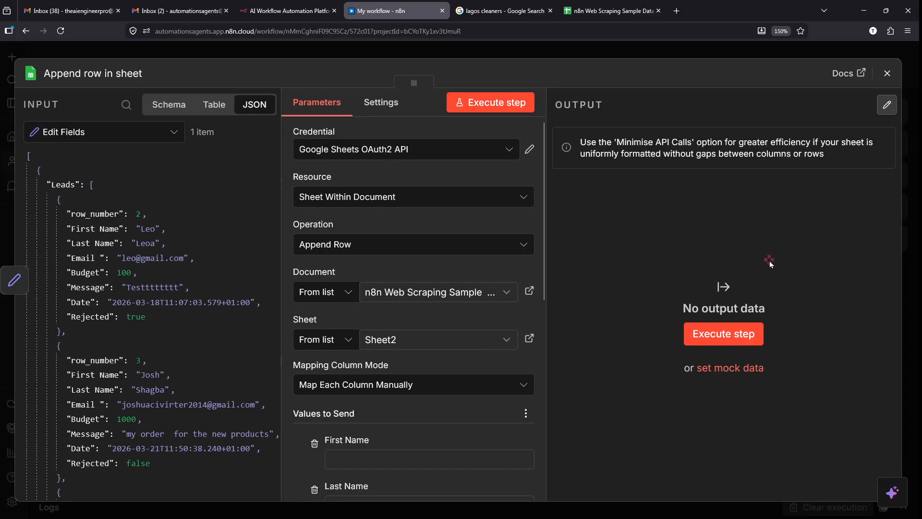
# - Run the Append row in sheet step, which fails because Values to Send is empty
pyautogui.moveTo(698, 242)
pyautogui.mouseDown()
pyautogui.moveTo(740, 287)
pyautogui.moveTo(632, 285)
pyautogui.mouseUp()
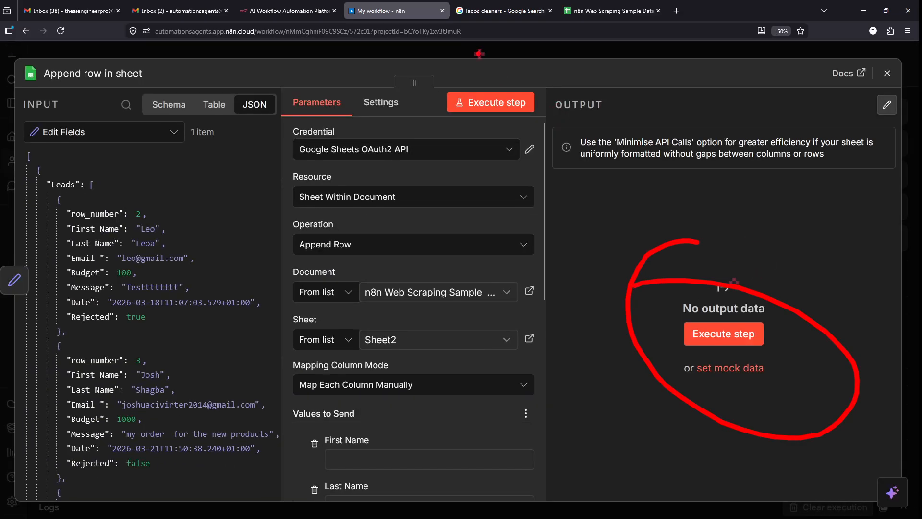
pyautogui.press('Escape')
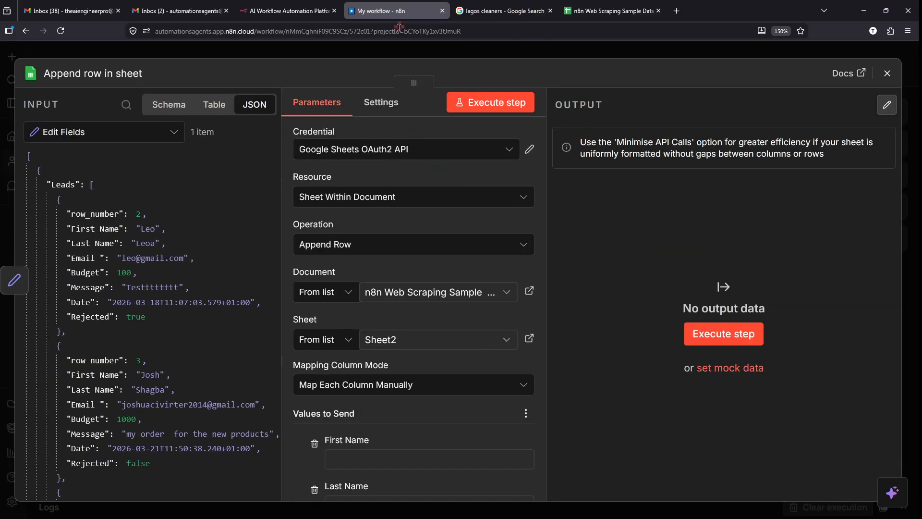
pyautogui.click(483, 104)
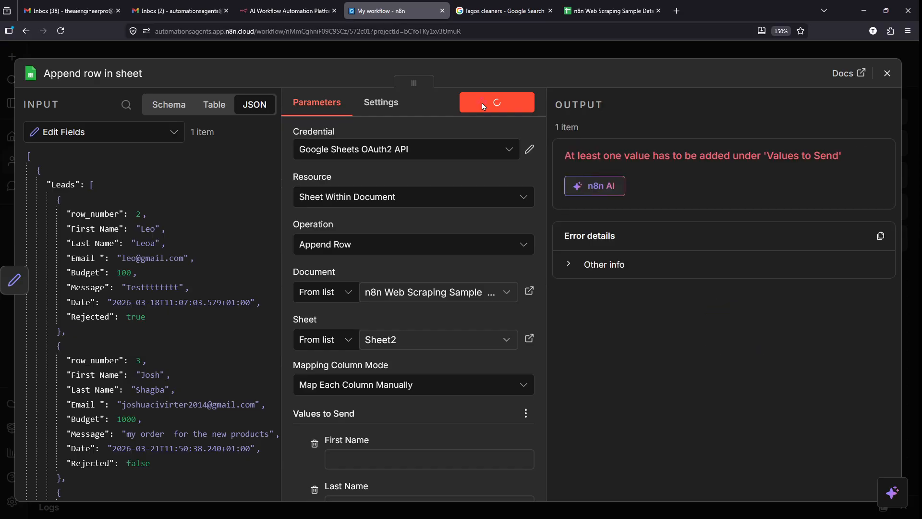
pyautogui.scroll(-1, 472, 251)
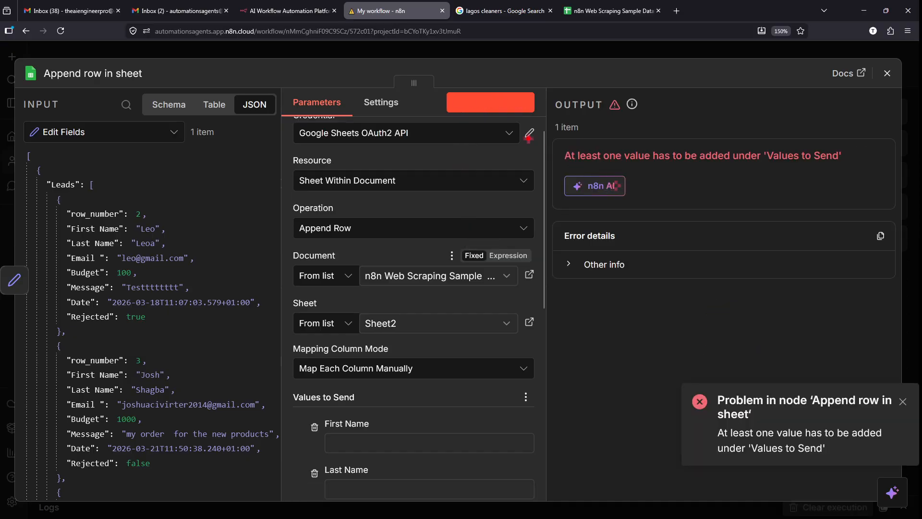
pyautogui.moveTo(534, 134); pyautogui.dragTo(858, 173)
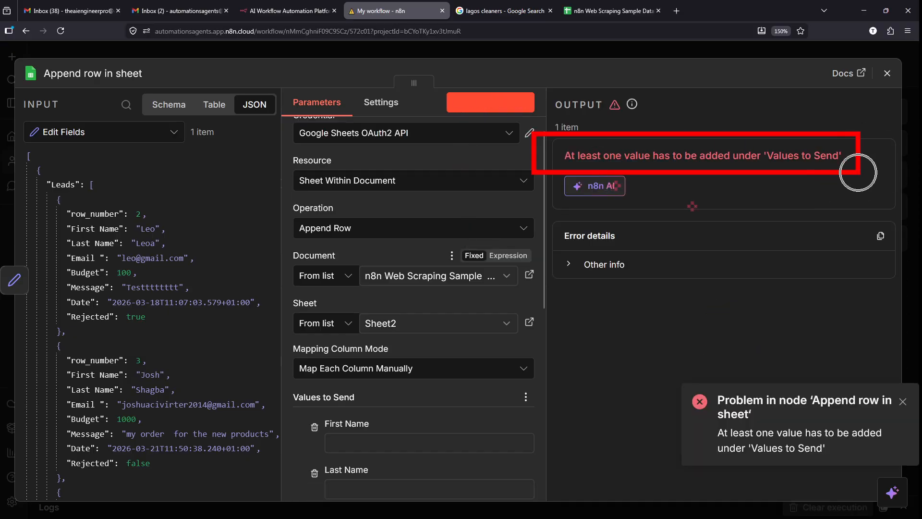
pyautogui.press('Escape')
# - Review the empty Values to Send fields, then bring up the spreadsheet's Sheet2
pyautogui.scroll(5, 388, 336)
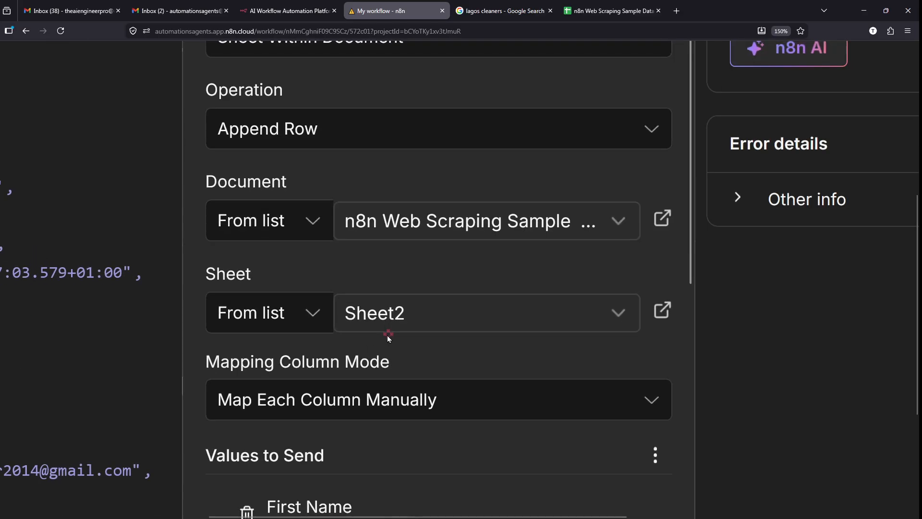
pyautogui.scroll(1, 418, 307)
pyautogui.scroll(-5, 412, 346)
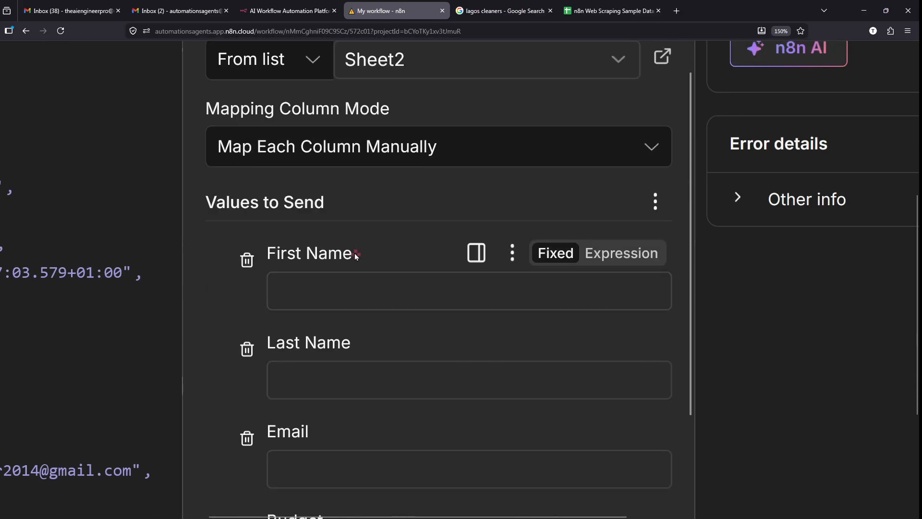
pyautogui.moveTo(179, 189); pyautogui.dragTo(370, 218)
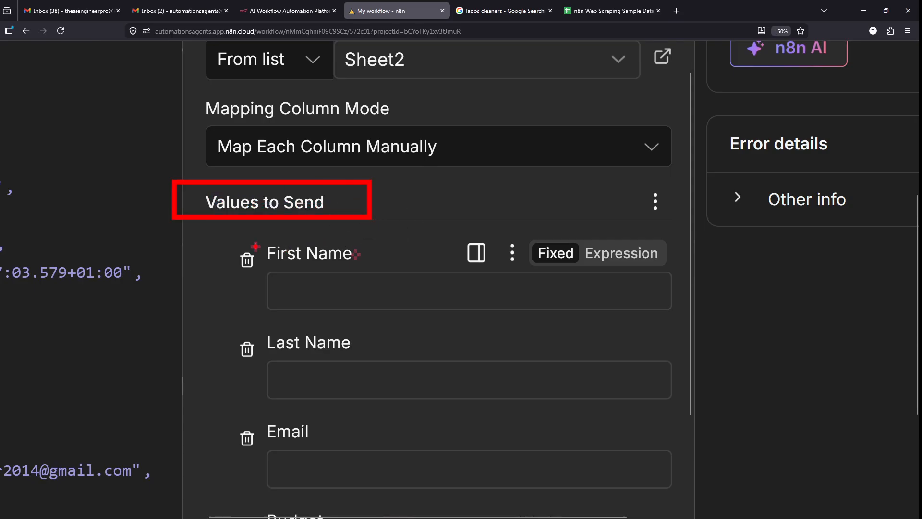
pyautogui.scroll(-1, 287, 250)
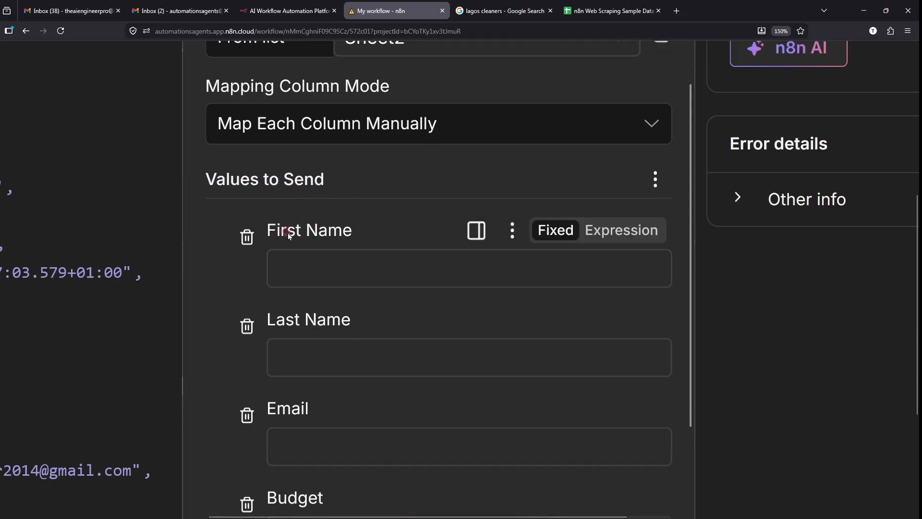
pyautogui.moveTo(277, 234); pyautogui.dragTo(341, 239)
pyautogui.moveTo(294, 319); pyautogui.dragTo(351, 321)
pyautogui.scroll(-2, 312, 259)
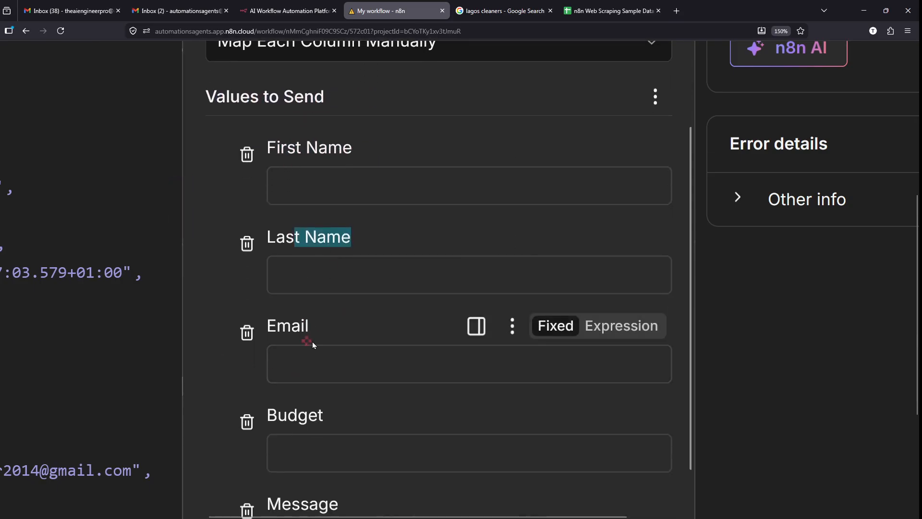
pyautogui.click(609, 11)
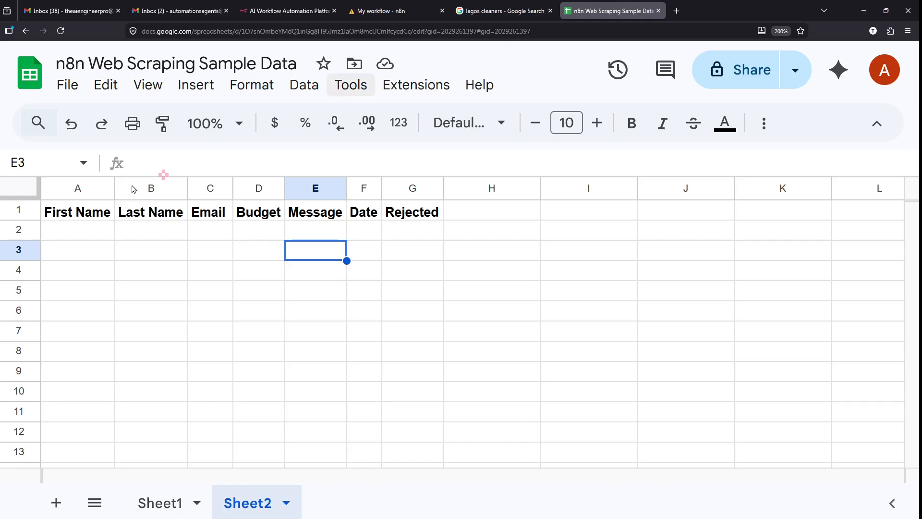
# - Compare Sheet2's First Name through Rejected headers with the node's value fields, ending back in n8n
pyautogui.moveTo(32, 199)
pyautogui.mouseDown()
pyautogui.moveTo(470, 230)
pyautogui.moveTo(708, 186)
pyautogui.mouseUp()
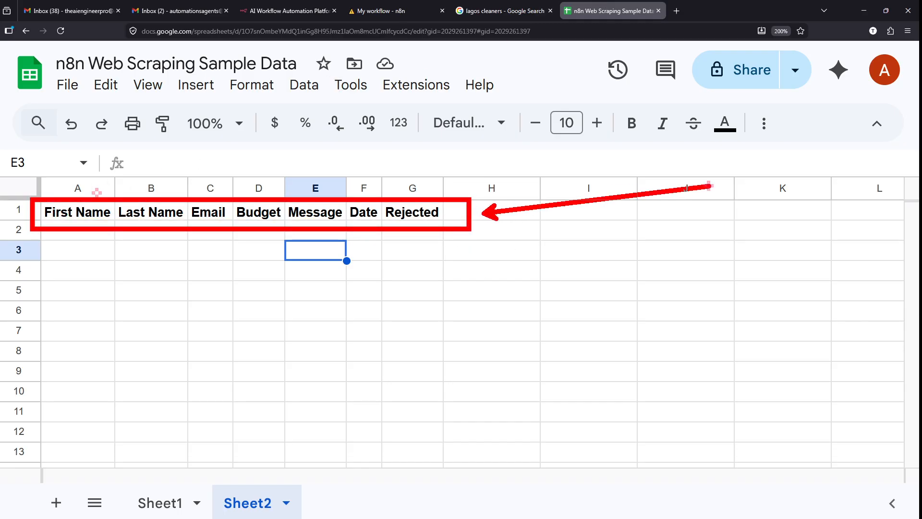
pyautogui.press('Escape')
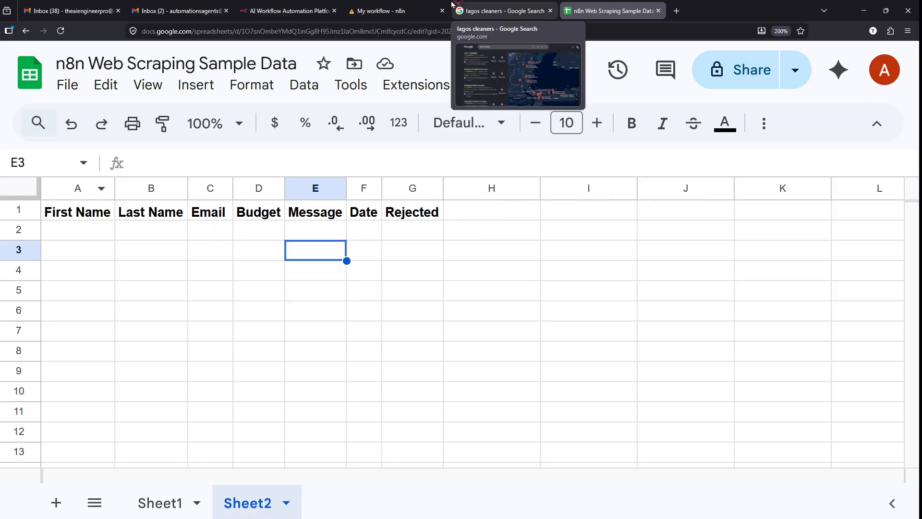
pyautogui.click(405, 210)
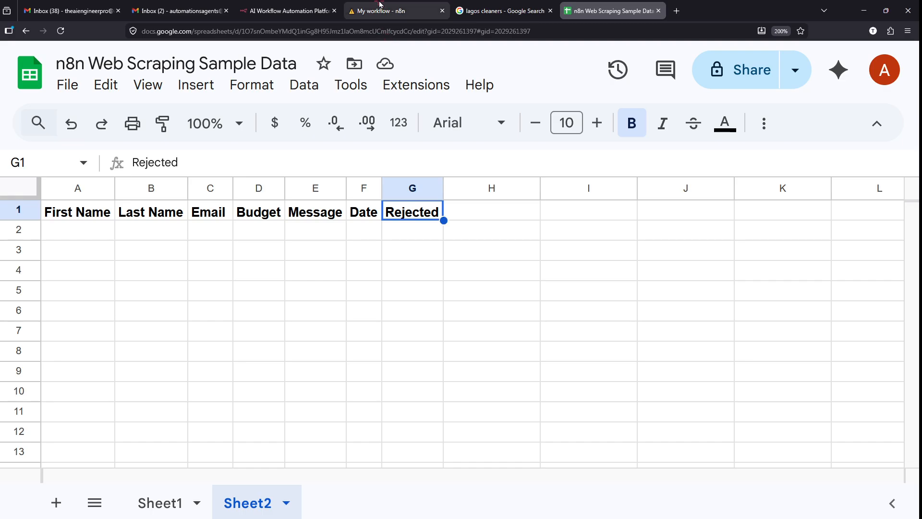
pyautogui.click(384, 10)
pyautogui.scroll(-5, 415, 296)
pyautogui.scroll(-2, 416, 294)
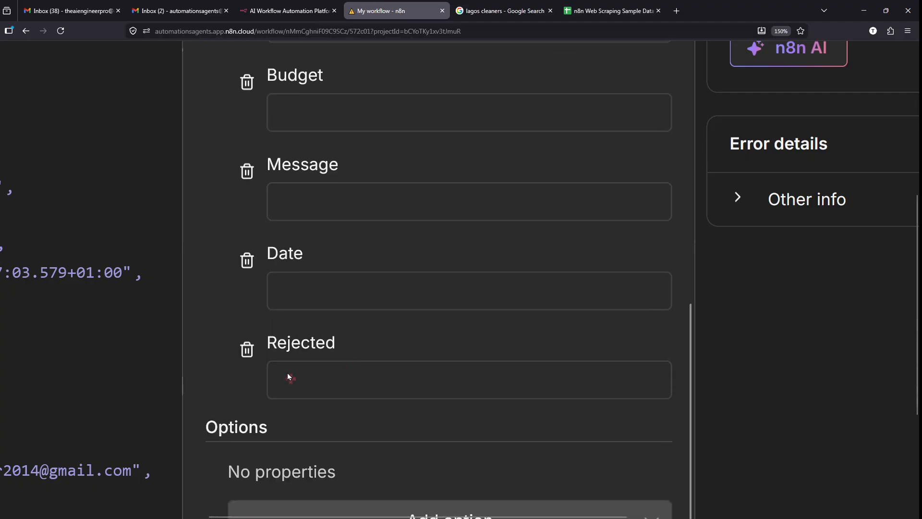
pyautogui.click(607, 5)
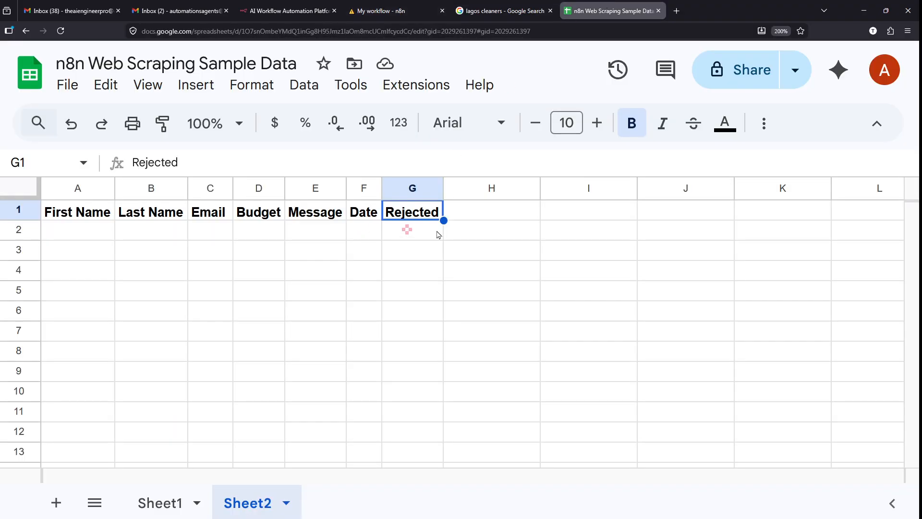
pyautogui.click(481, 219)
pyautogui.click(462, 7)
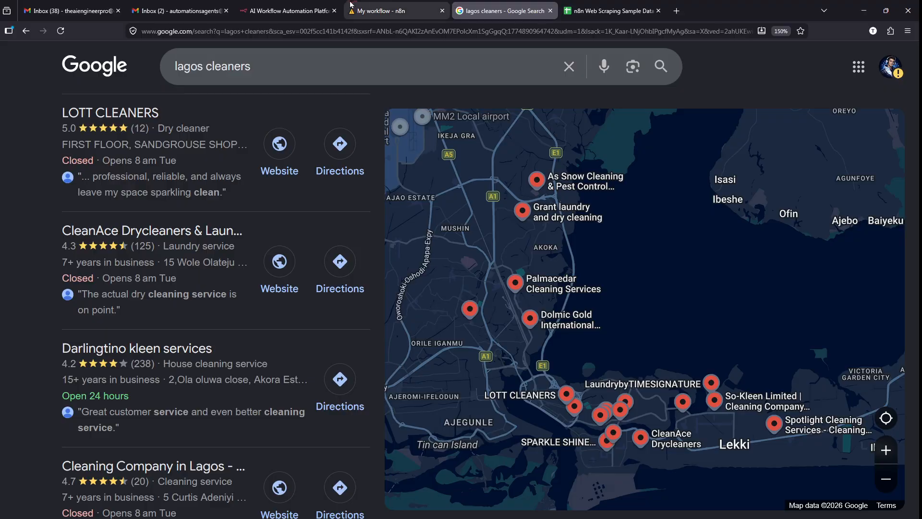
pyautogui.click(349, 5)
pyautogui.scroll(-5, 566, 97)
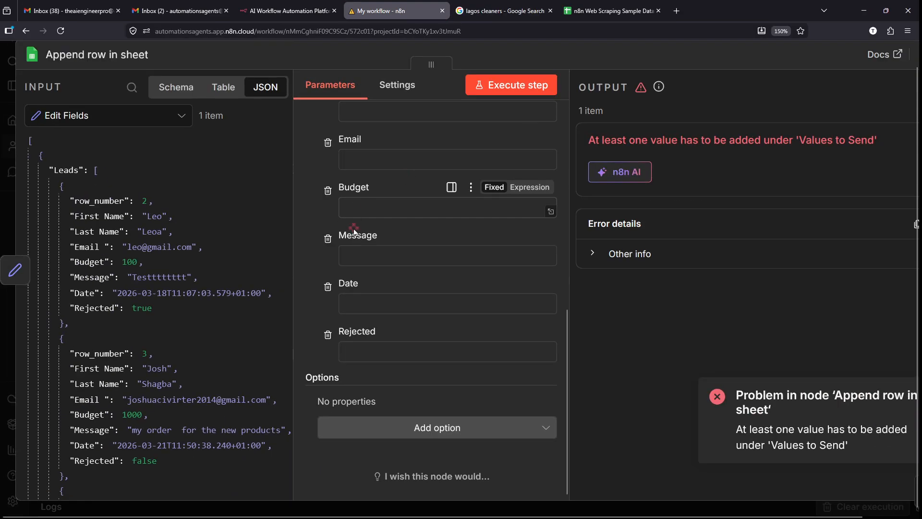
# - Review the Append row in sheet node's document and sheet settings
pyautogui.scroll(5, 342, 321)
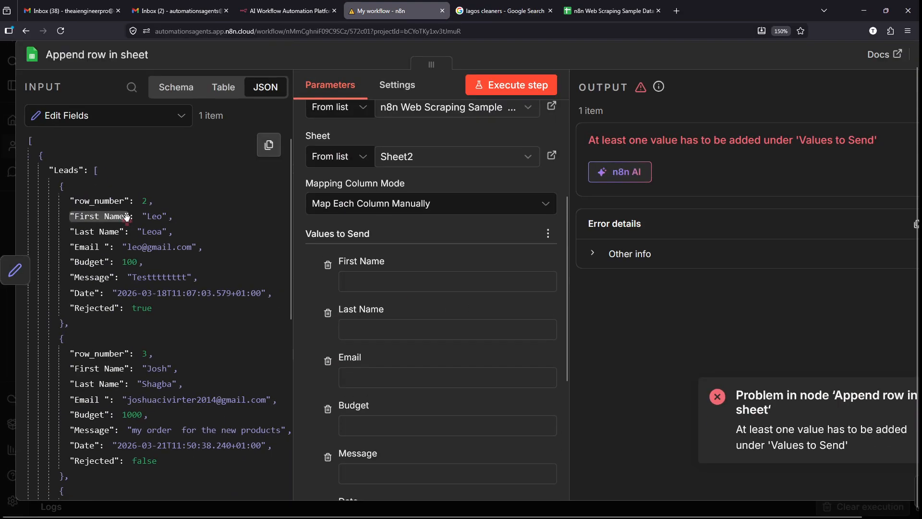
pyautogui.scroll(5, 126, 217)
pyautogui.hscroll(-3, 173, 216)
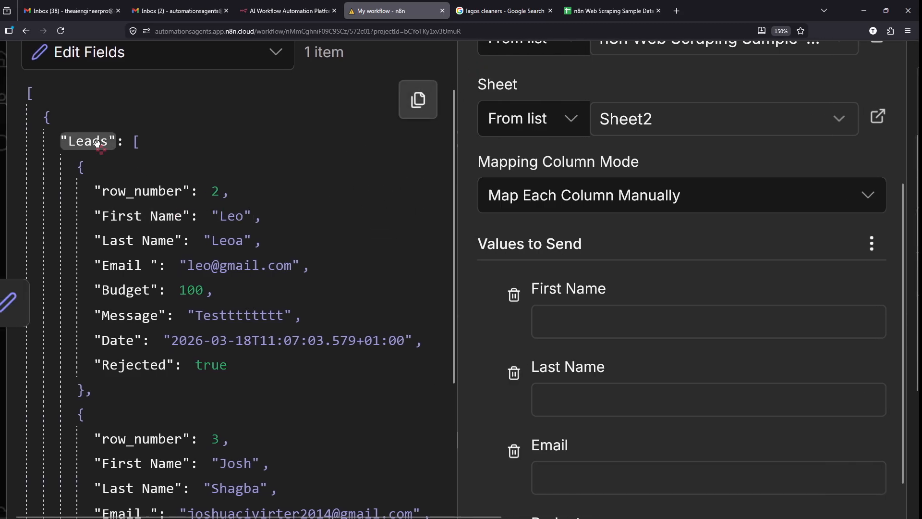
pyautogui.moveTo(27, 98)
pyautogui.mouseDown()
pyautogui.moveTo(241, 442)
pyautogui.moveTo(365, 516)
pyautogui.mouseUp()
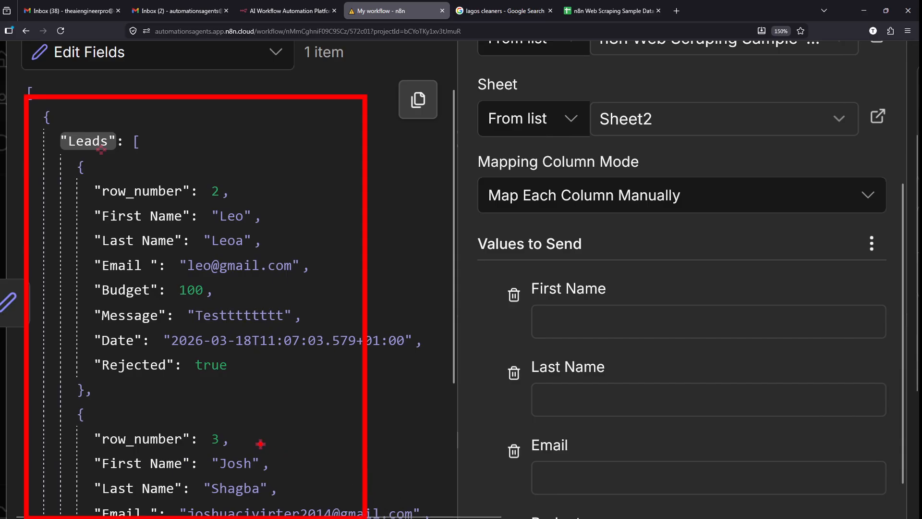
pyautogui.moveTo(276, 459); pyautogui.dragTo(409, 432)
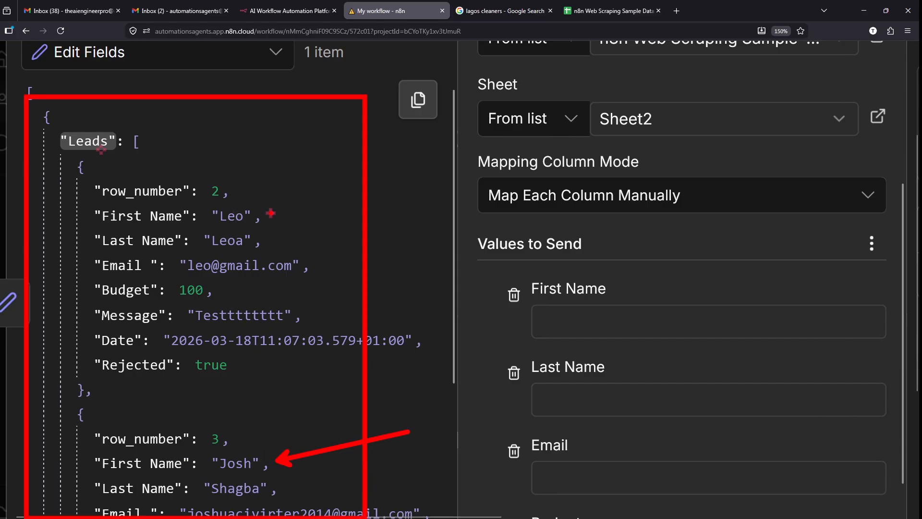
pyautogui.moveTo(270, 213); pyautogui.dragTo(374, 156)
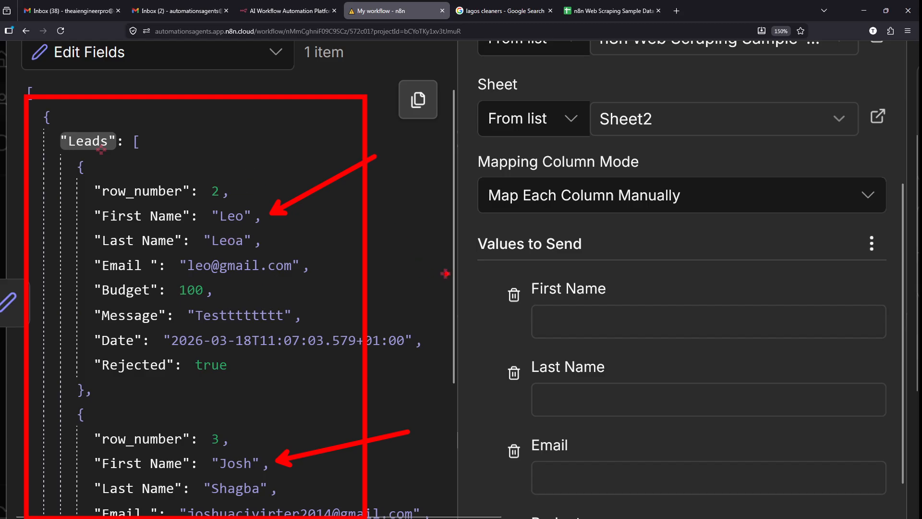
pyautogui.moveTo(508, 323); pyautogui.dragTo(361, 325)
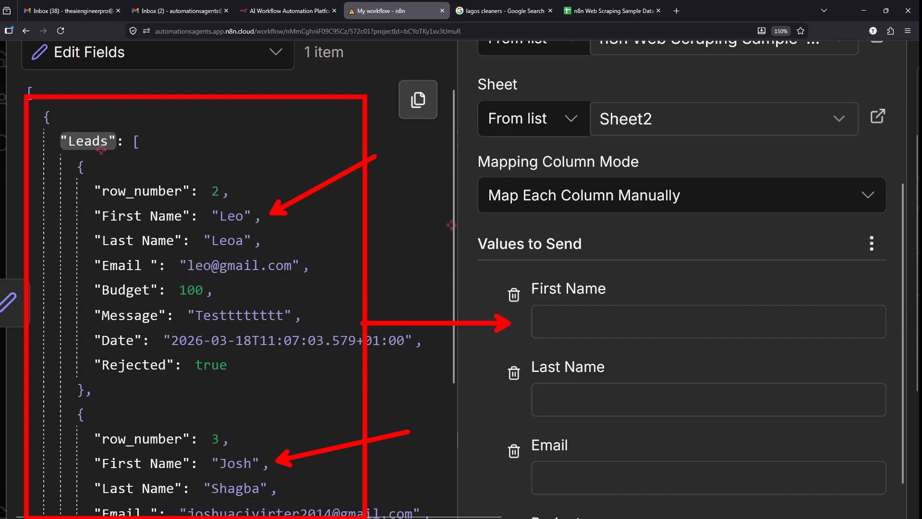
pyautogui.moveTo(583, 28); pyautogui.dragTo(432, 266)
pyautogui.press('Escape')
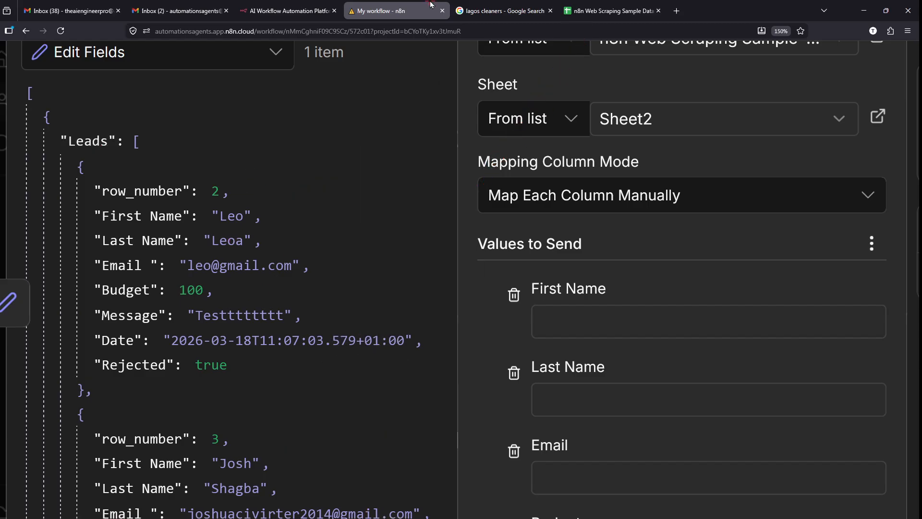
# - Compare Sheet1's lead data rows with the empty Sheet2 in the spreadsheet
pyautogui.click(612, 6)
pyautogui.click(156, 502)
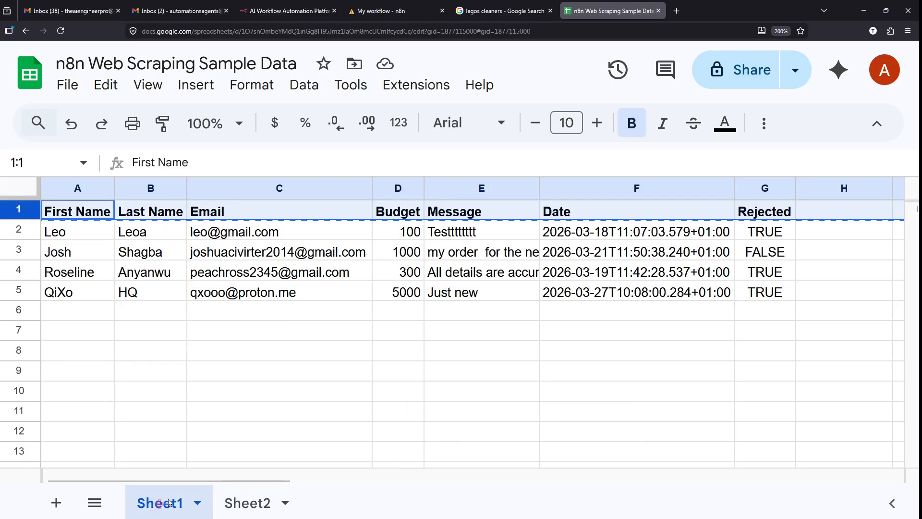
pyautogui.click(246, 503)
pyautogui.click(500, 10)
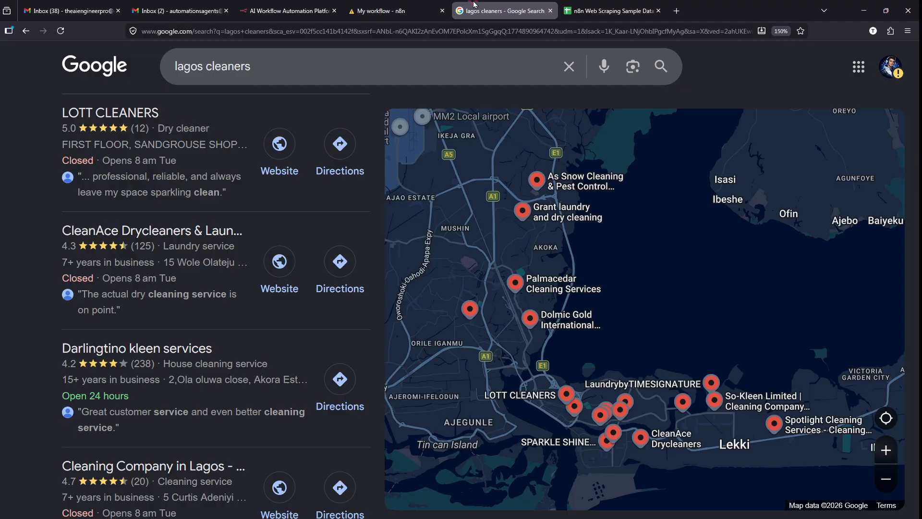
pyautogui.click(384, 5)
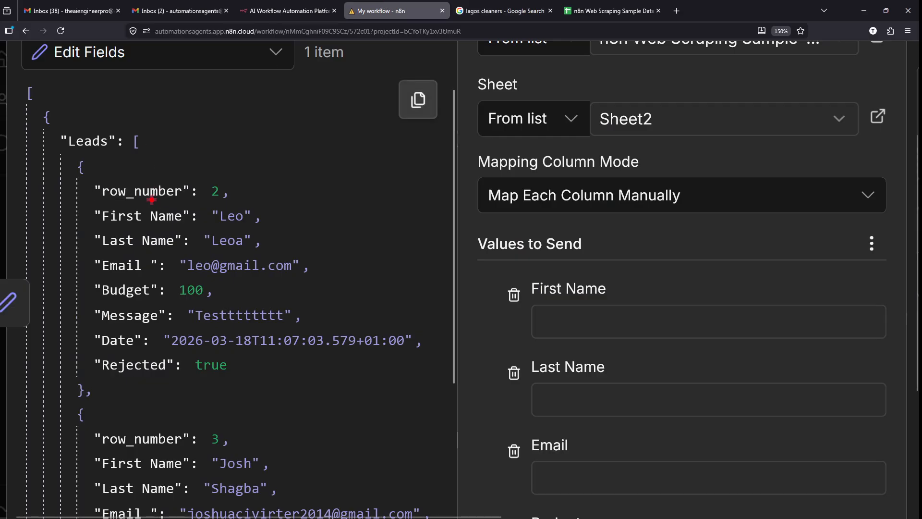
# - Target Sheet2 with Mapping Column Mode set to Map Each Column Manually
pyautogui.moveTo(82, 198); pyautogui.dragTo(467, 323)
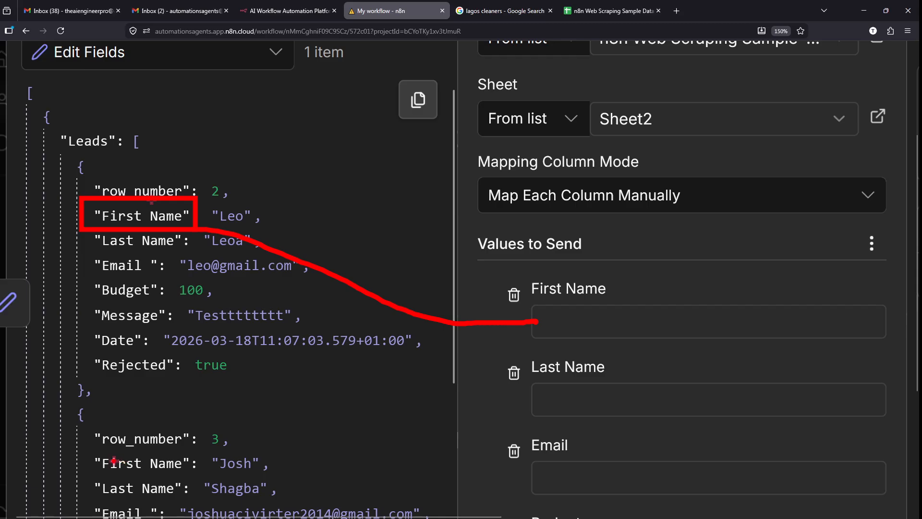
pyautogui.moveTo(77, 448)
pyautogui.mouseDown()
pyautogui.moveTo(219, 477)
pyautogui.moveTo(203, 477)
pyautogui.moveTo(508, 395)
pyautogui.mouseUp()
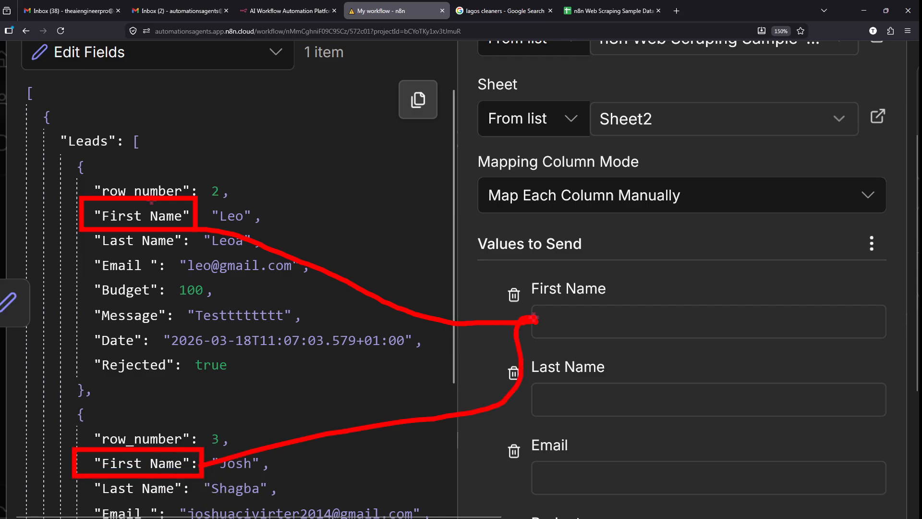
pyautogui.press('Escape')
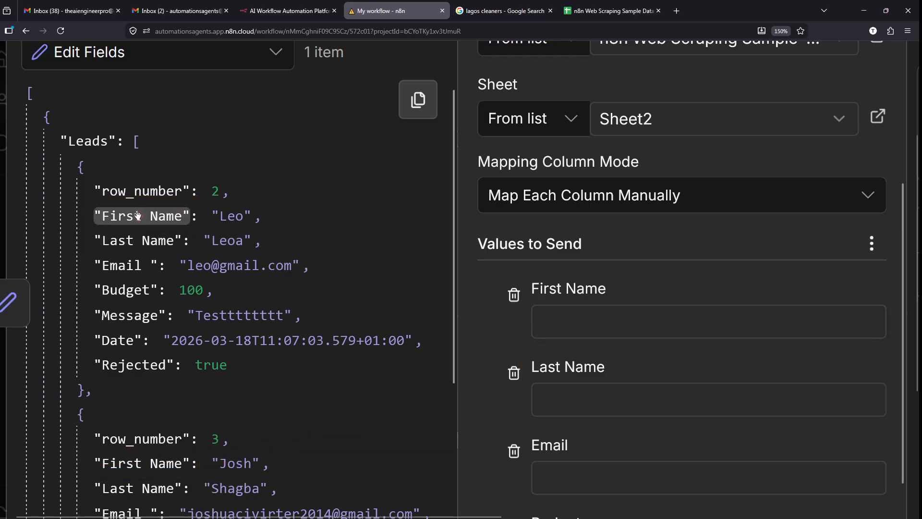
pyautogui.scroll(5, 115, 217)
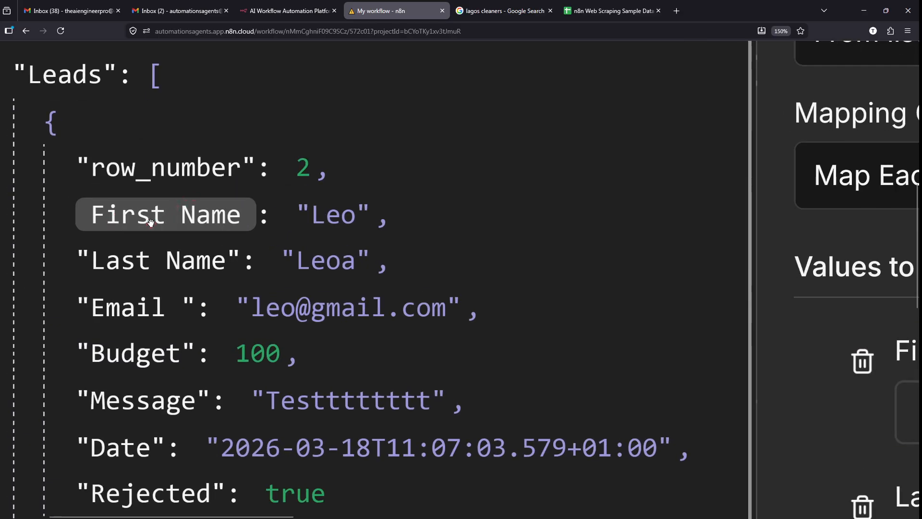
pyautogui.scroll(-3, 145, 221)
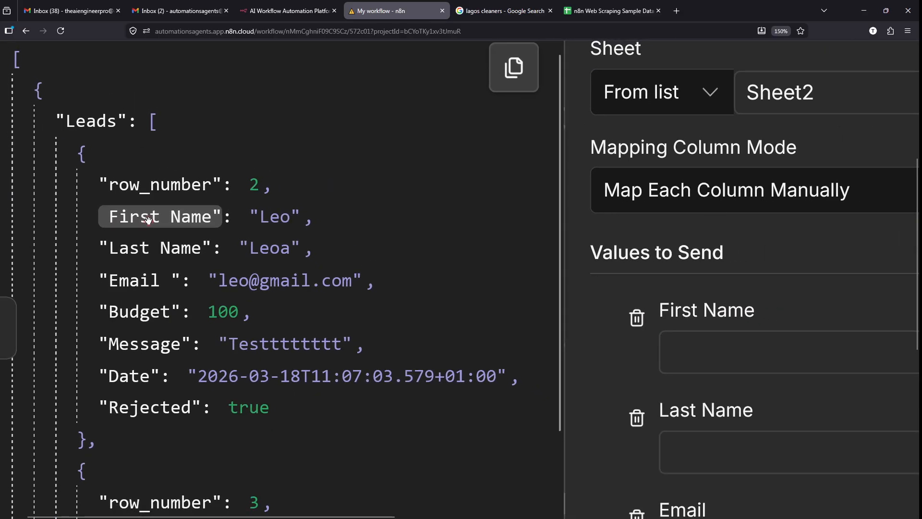
# - Map Leads[0]'s First Name into the First Name field, previewing Leo
pyautogui.moveTo(208, 214); pyautogui.dragTo(748, 354)
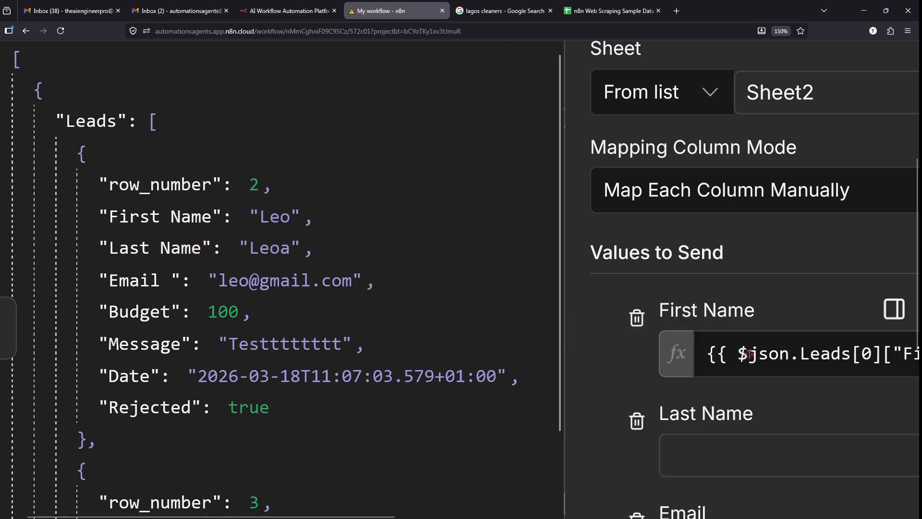
pyautogui.scroll(-3, 436, 352)
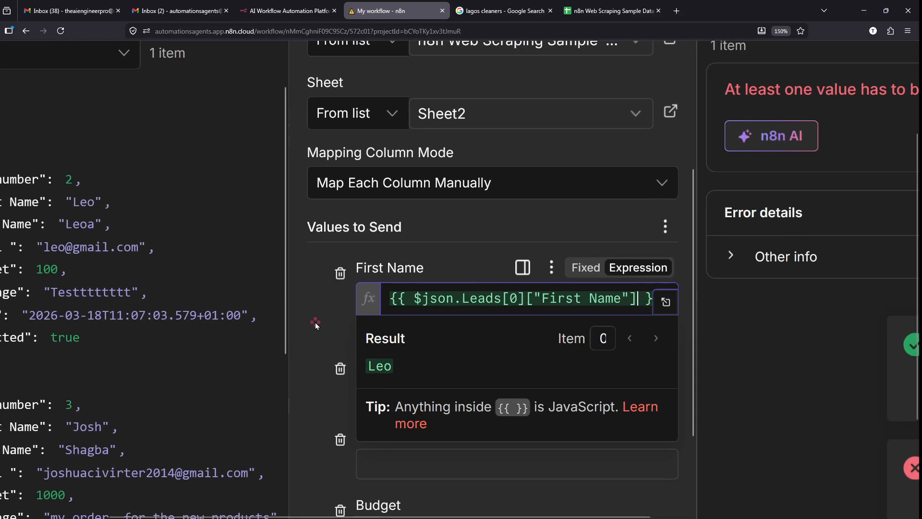
pyautogui.click(315, 322)
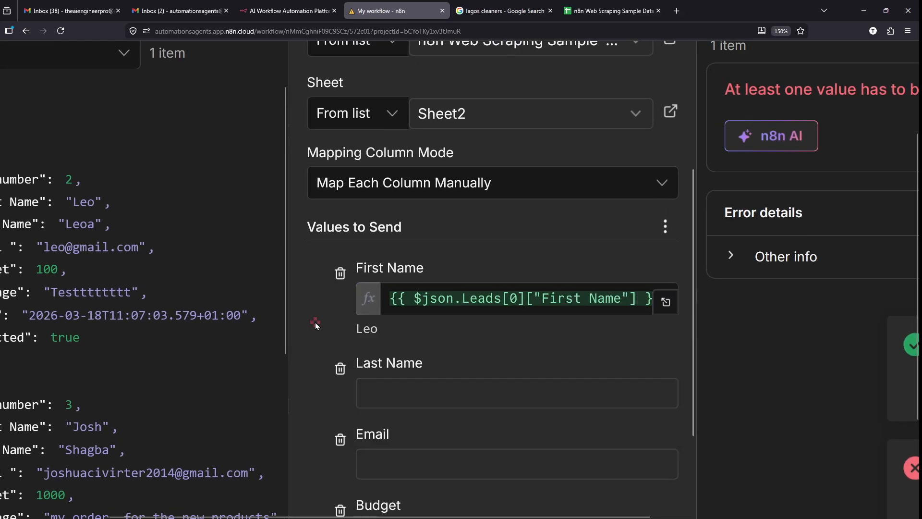
pyautogui.hscroll(-2, 329, 322)
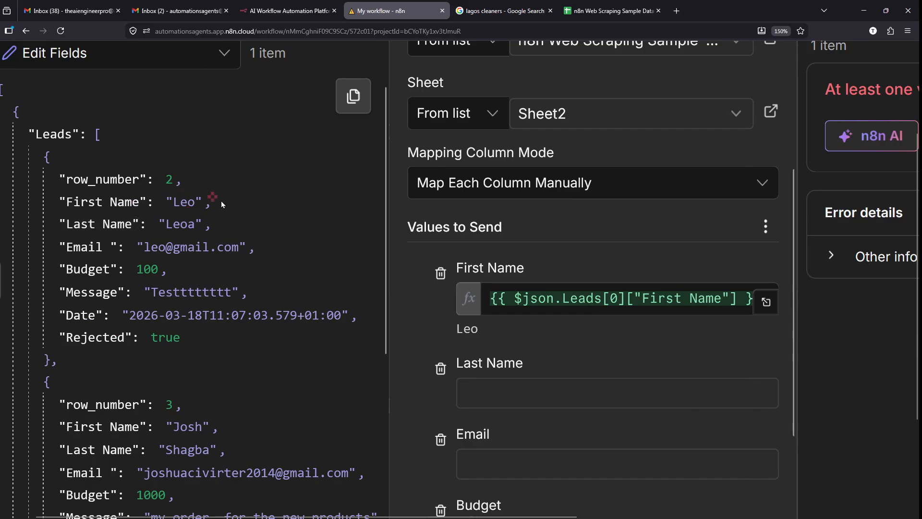
pyautogui.hotkey('ctrl', '2')
pyautogui.moveTo(157, 190); pyautogui.dragTo(400, 288)
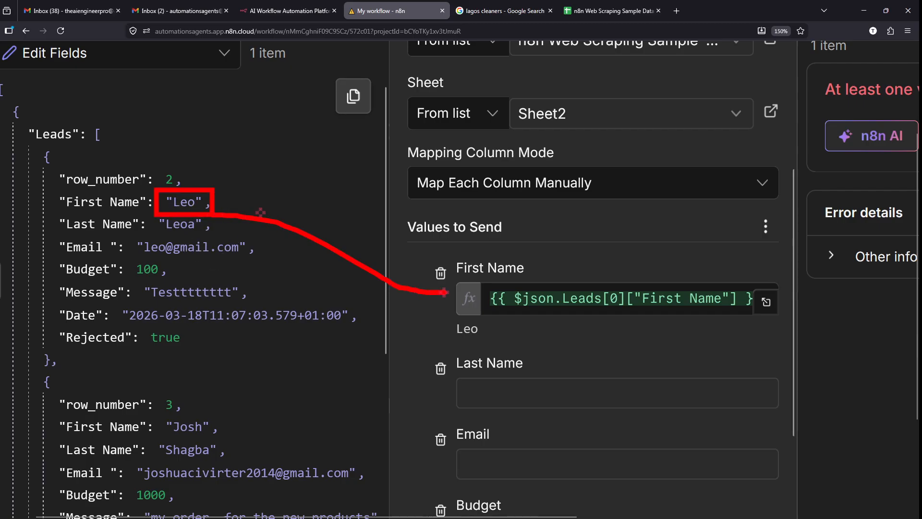
pyautogui.hotkey('ctrl', '2')
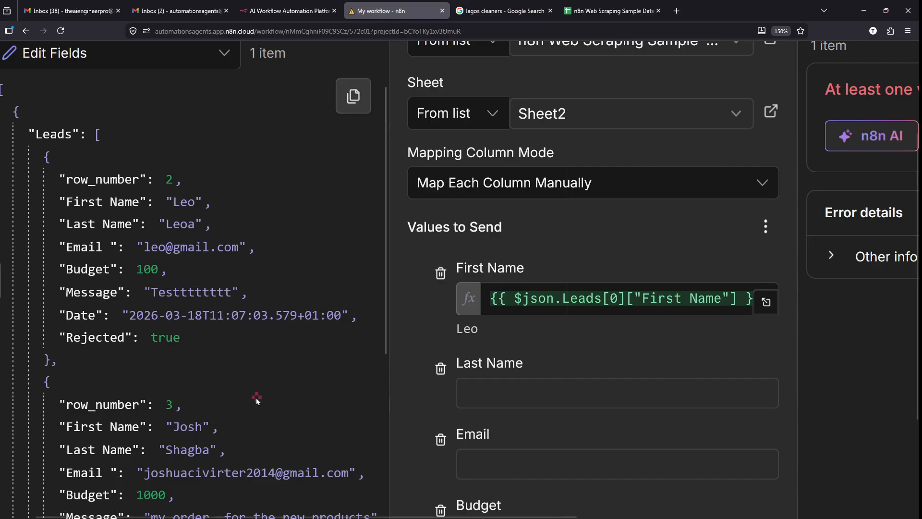
# - Map Leads[0]'s Last Name into the Last Name field, previewing Leoa, and dismiss the error
pyautogui.moveTo(130, 225); pyautogui.dragTo(537, 392)
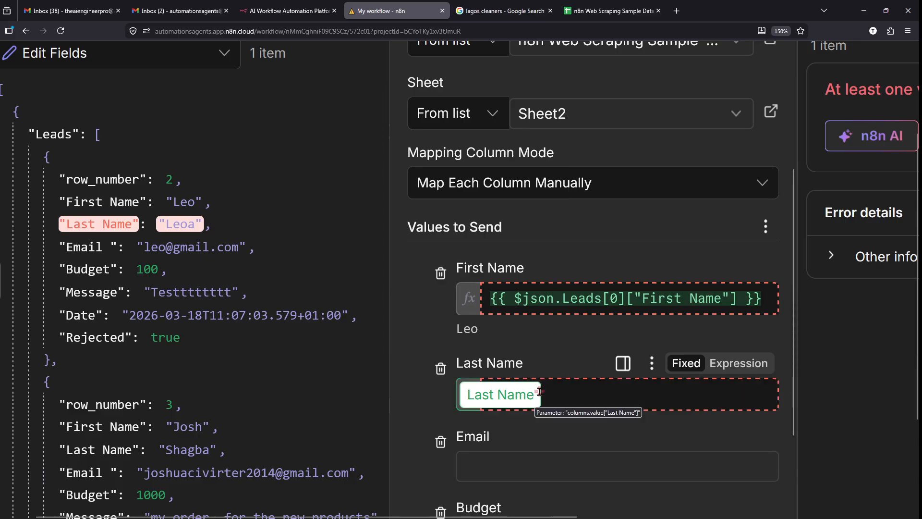
pyautogui.scroll(-3, 540, 392)
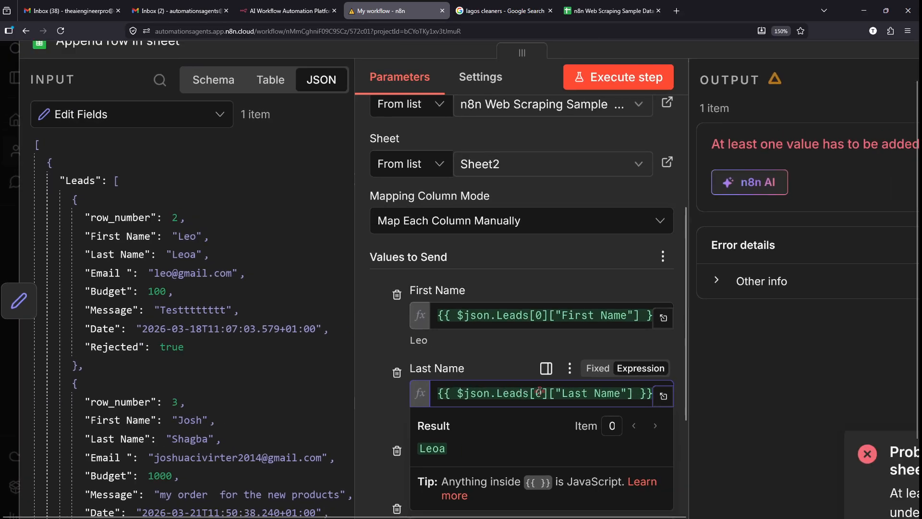
pyautogui.click(750, 334)
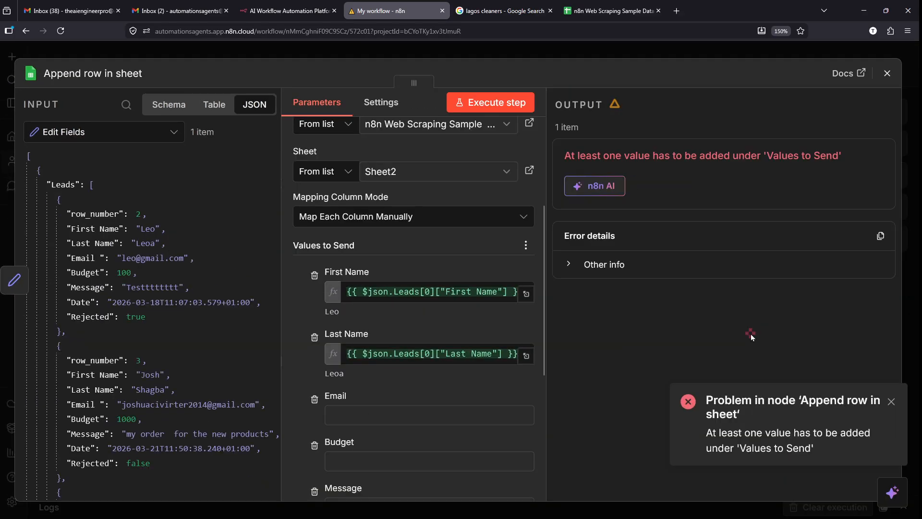
pyautogui.click(892, 403)
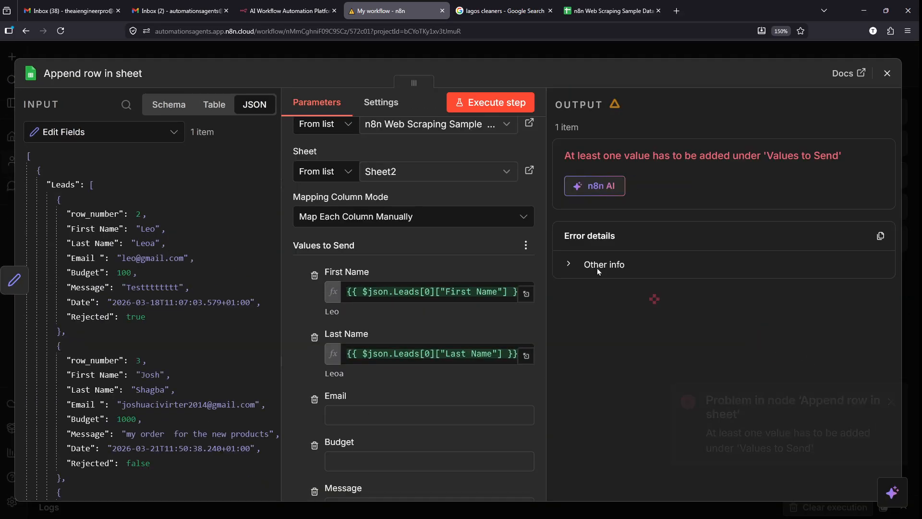
# - Execute the append step and confirm Sheet2's row 2 now shows Leo and Leoa
pyautogui.click(467, 101)
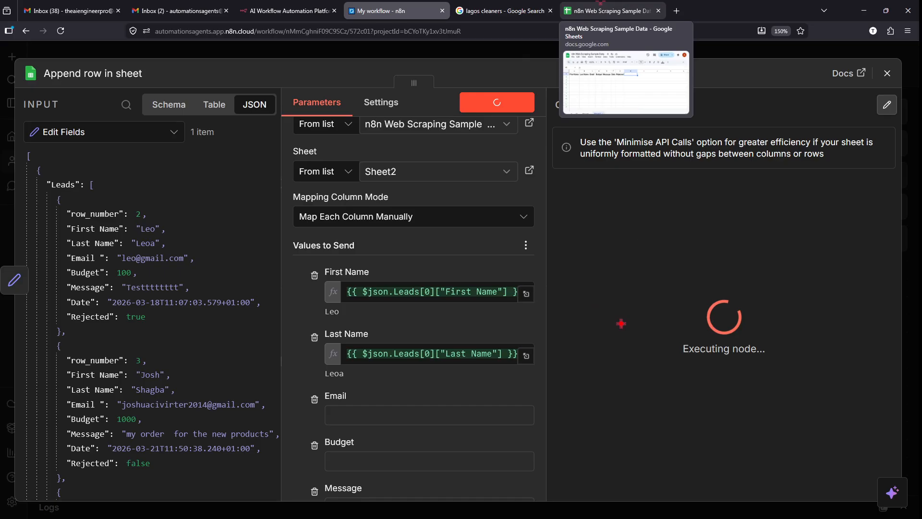
pyautogui.click(610, 10)
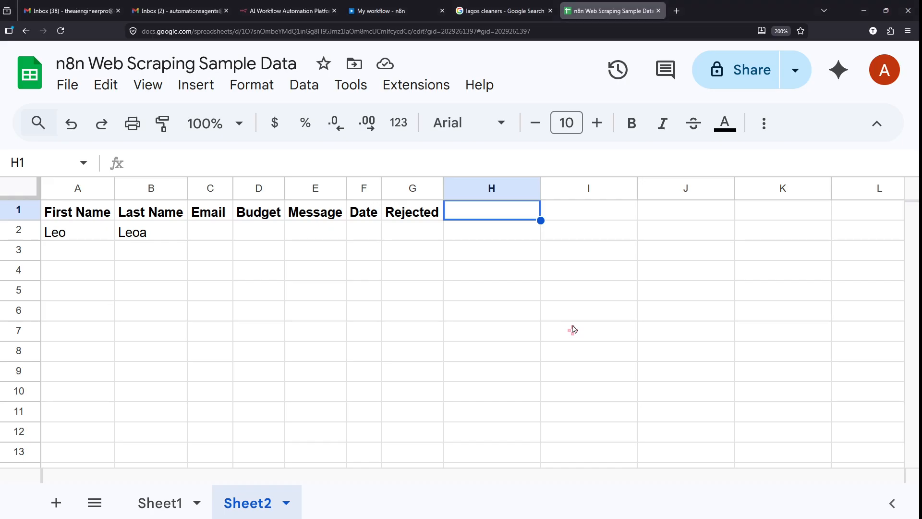
pyautogui.click(267, 249)
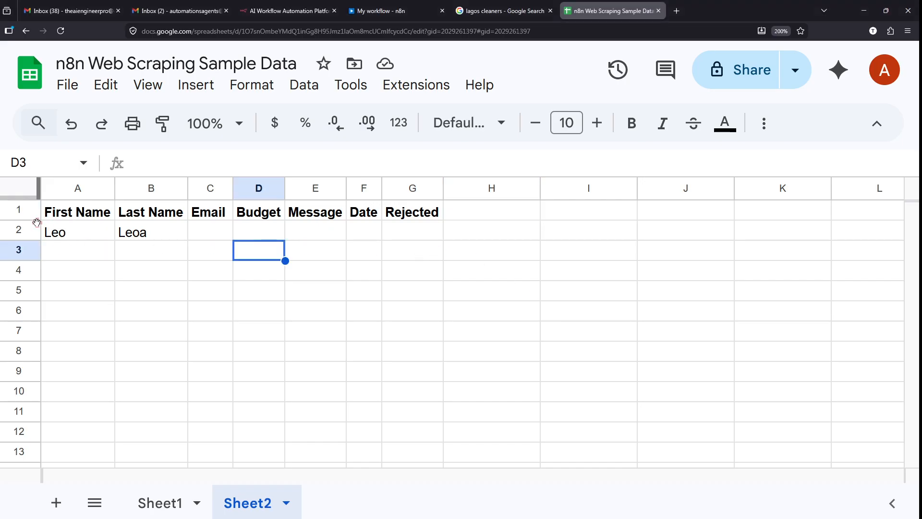
pyautogui.scroll(5, 30, 228)
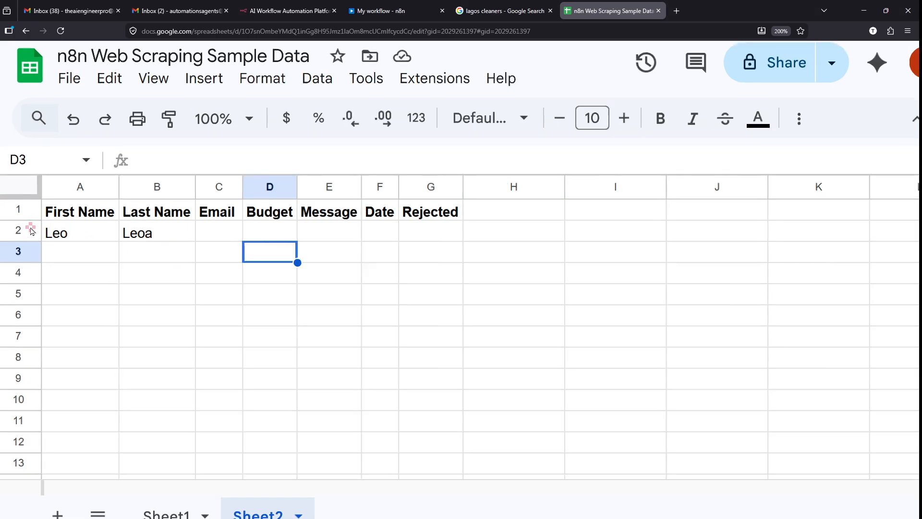
pyautogui.scroll(2, 31, 229)
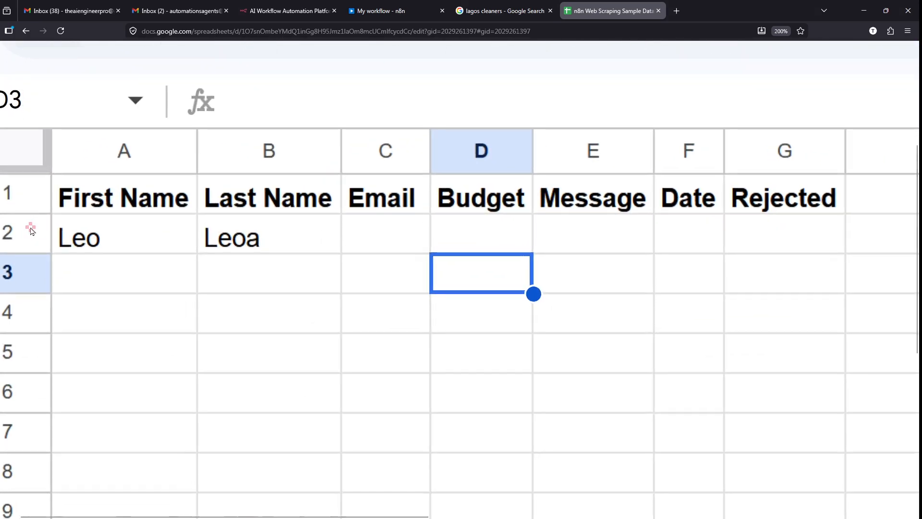
pyautogui.scroll(-7, 31, 230)
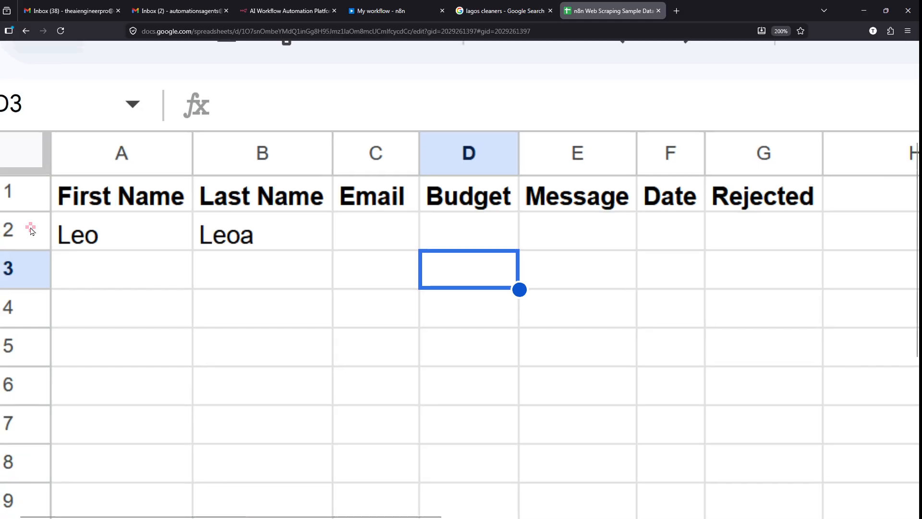
pyautogui.scroll(1, 31, 231)
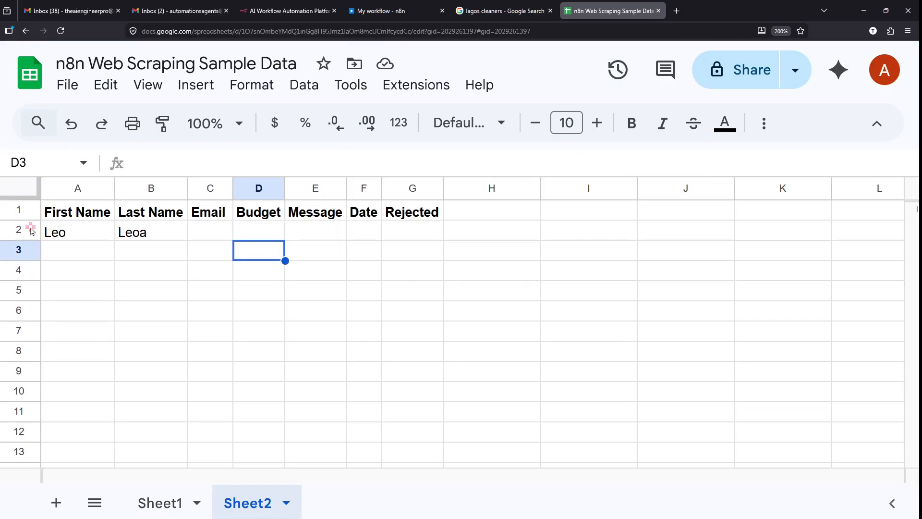
# - Inspect the Append row in sheet output holding one item with Leo and Leoa
pyautogui.click(394, 7)
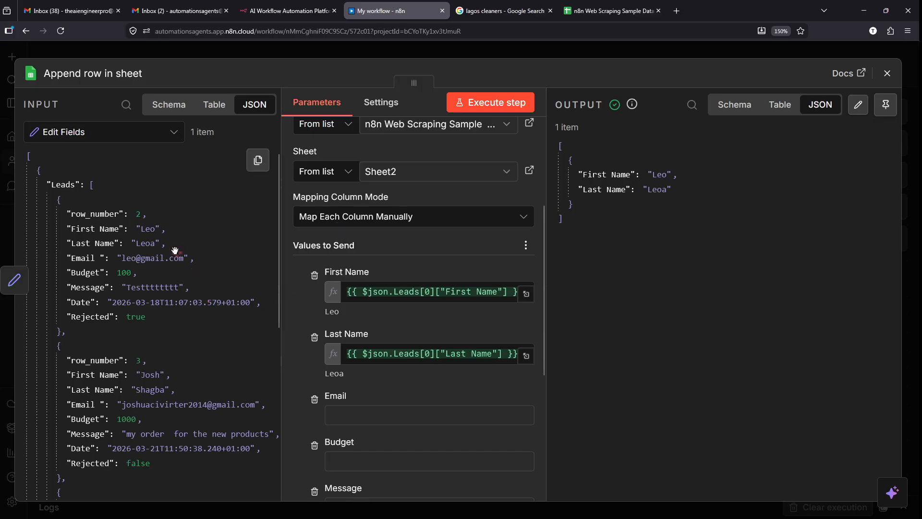
pyautogui.moveTo(128, 222); pyautogui.dragTo(184, 236)
pyautogui.press('Escape')
pyautogui.scroll(-1, 186, 239)
pyautogui.scroll(-1, 186, 240)
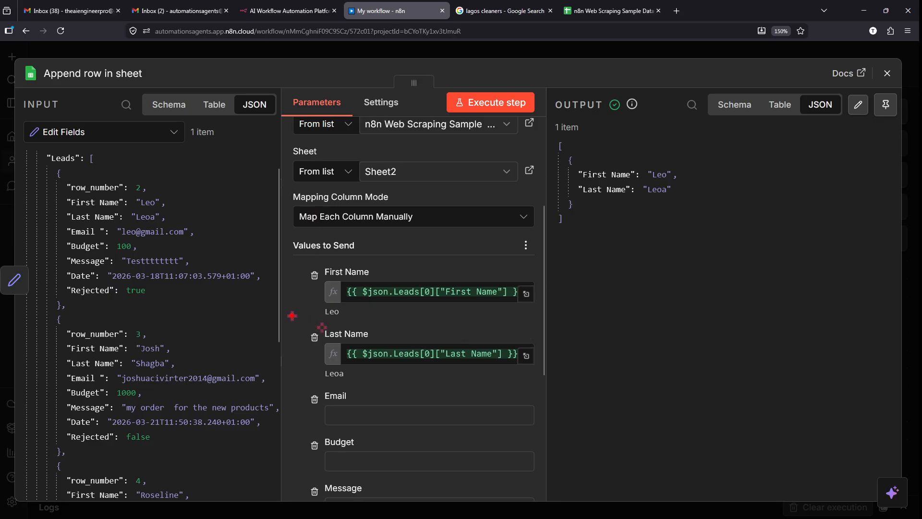
pyautogui.moveTo(290, 315); pyautogui.dragTo(422, 368)
pyautogui.moveTo(177, 357); pyautogui.dragTo(301, 349)
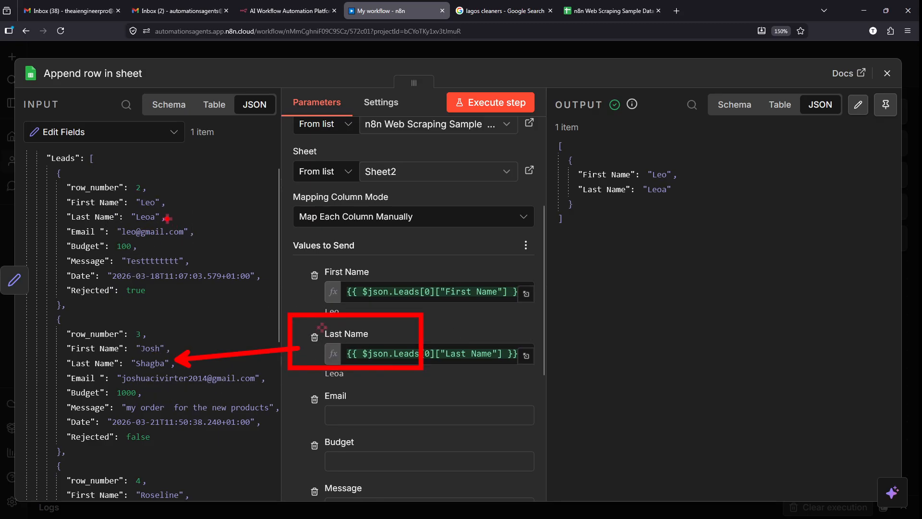
pyautogui.moveTo(165, 218)
pyautogui.mouseDown()
pyautogui.moveTo(313, 375)
pyautogui.moveTo(311, 352)
pyautogui.mouseUp()
pyautogui.press('Escape')
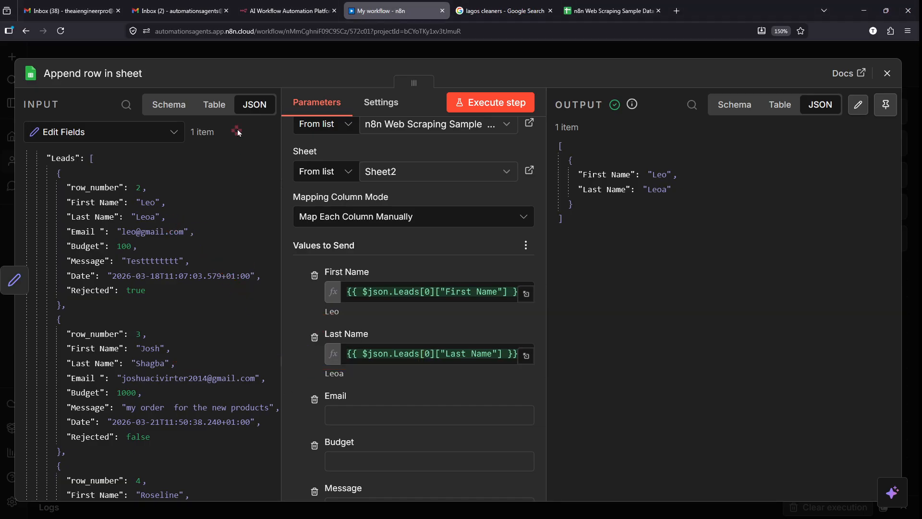
# - Check the appended Leoa under Sheet2's Last Name header, then return to n8n
pyautogui.click(610, 11)
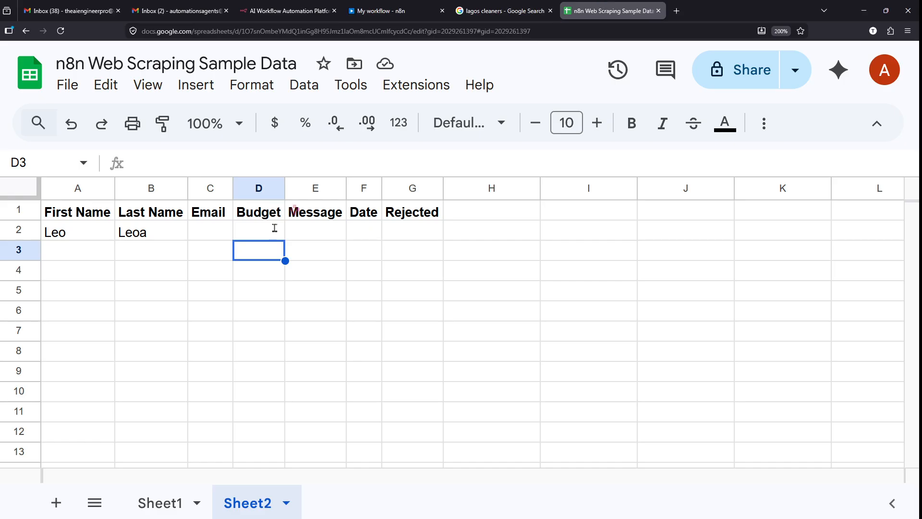
pyautogui.click(138, 216)
pyautogui.click(138, 232)
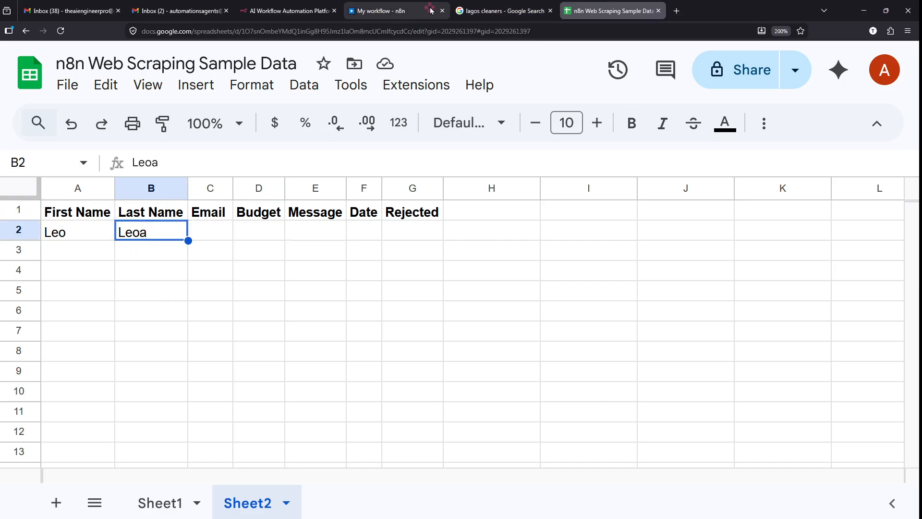
pyautogui.click(390, 6)
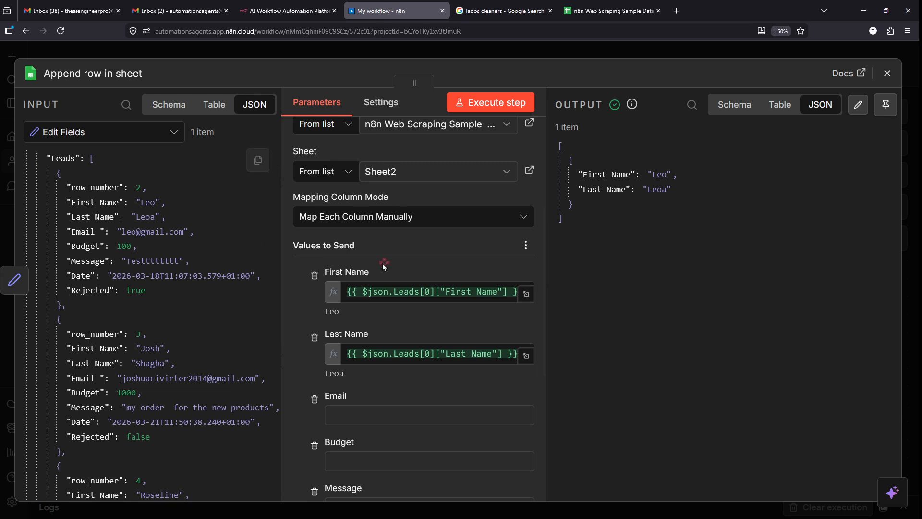
# - Clear the First Name and Last Name mappings and close the node settings
pyautogui.click(411, 292)
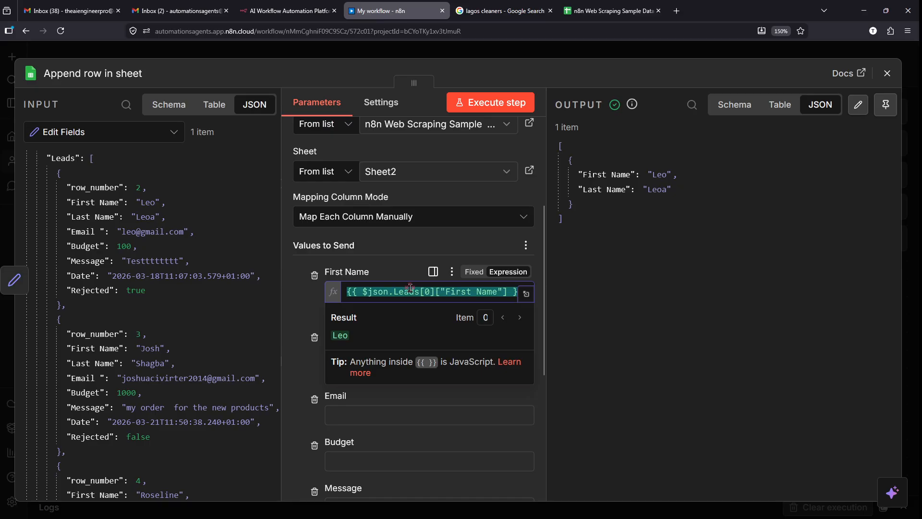
pyautogui.press('BackSpace')
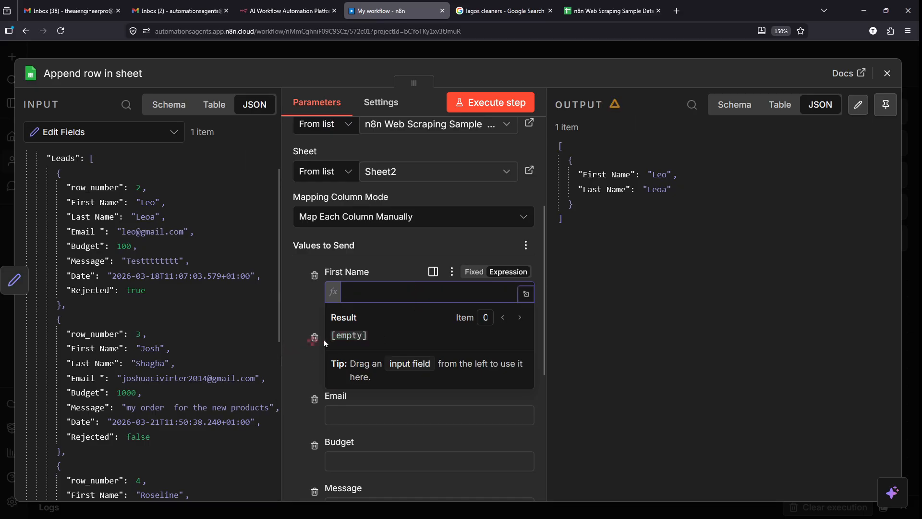
pyautogui.click(324, 339)
pyautogui.click(385, 348)
pyautogui.hotkey('ctrl', 'a')
pyautogui.press('BackSpace')
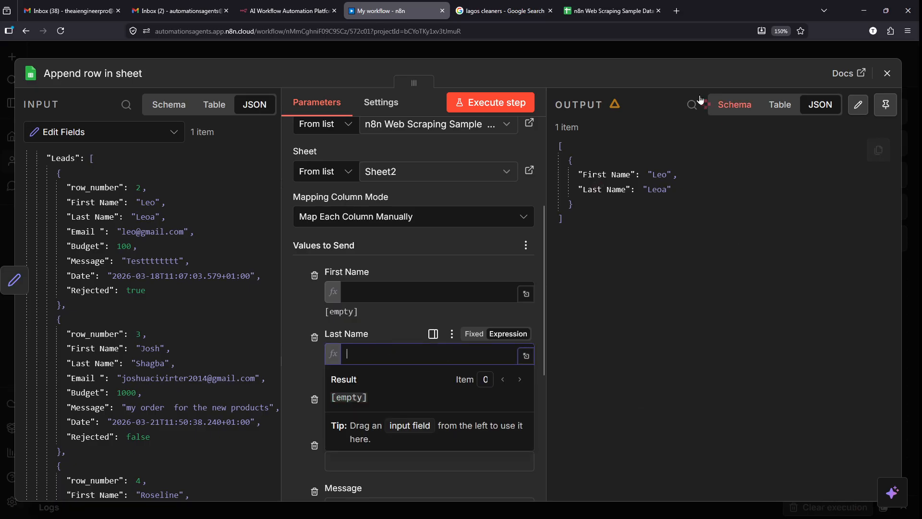
pyautogui.click(671, 48)
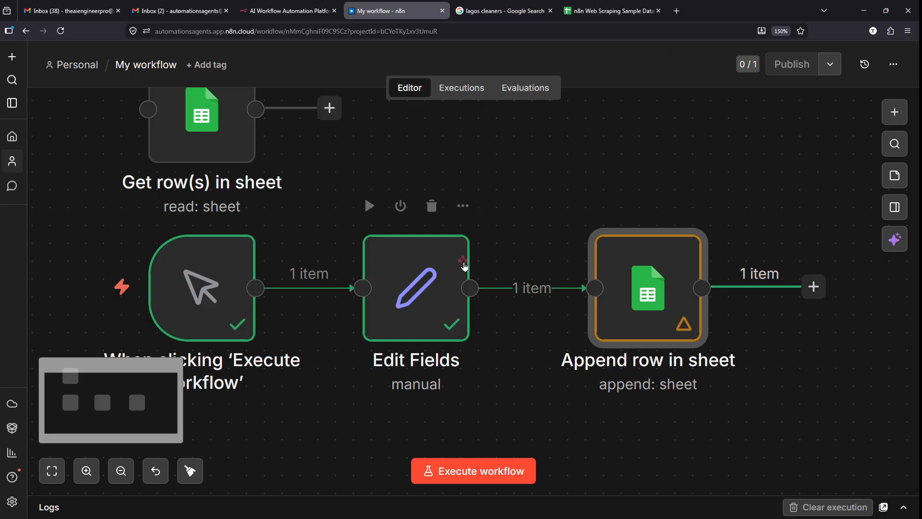
# - Bring up the n8n Web Scraping Sample Data spreadsheet from the workflow canvas
pyautogui.hscroll(1, 683, 315)
pyautogui.scroll(-2, 592, 300)
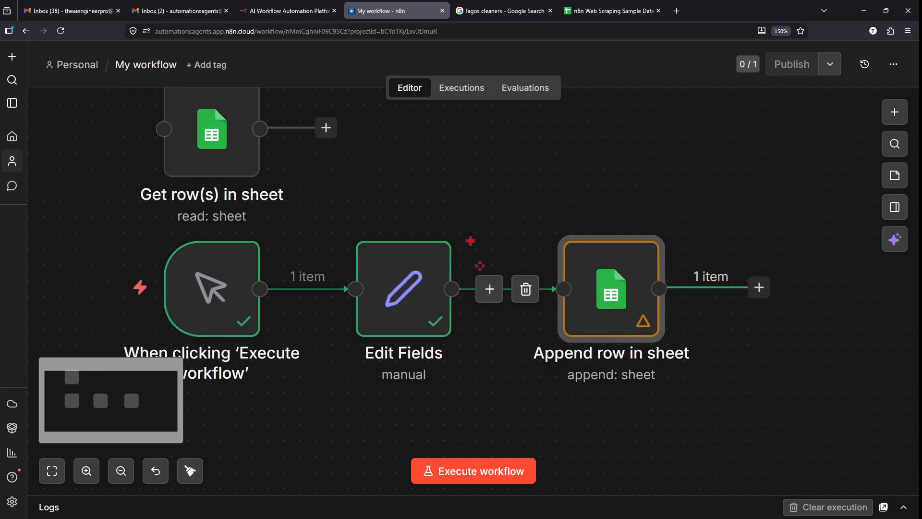
pyautogui.moveTo(318, 216)
pyautogui.mouseDown()
pyautogui.moveTo(491, 397)
pyautogui.moveTo(619, 474)
pyautogui.mouseUp()
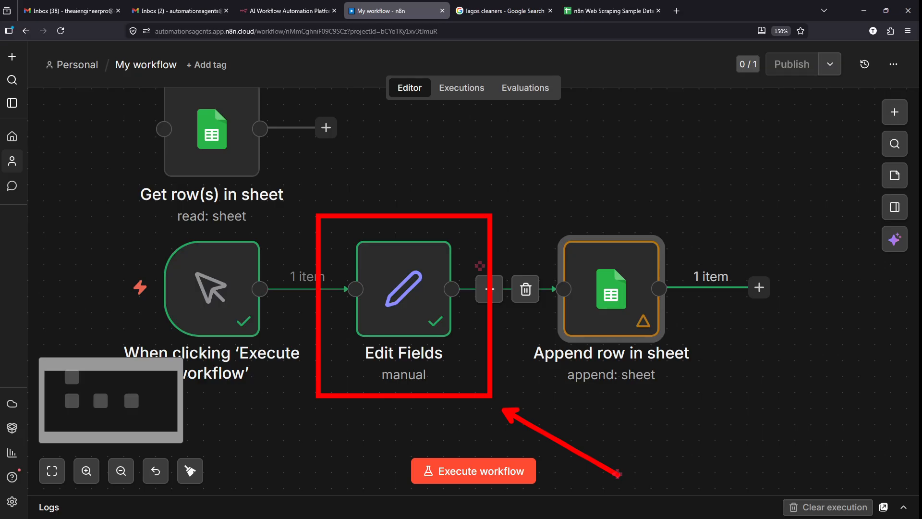
pyautogui.moveTo(445, 215)
pyautogui.mouseDown()
pyautogui.moveTo(595, 207)
pyautogui.moveTo(651, 155)
pyautogui.mouseUp()
pyautogui.moveTo(497, 264); pyautogui.dragTo(699, 143)
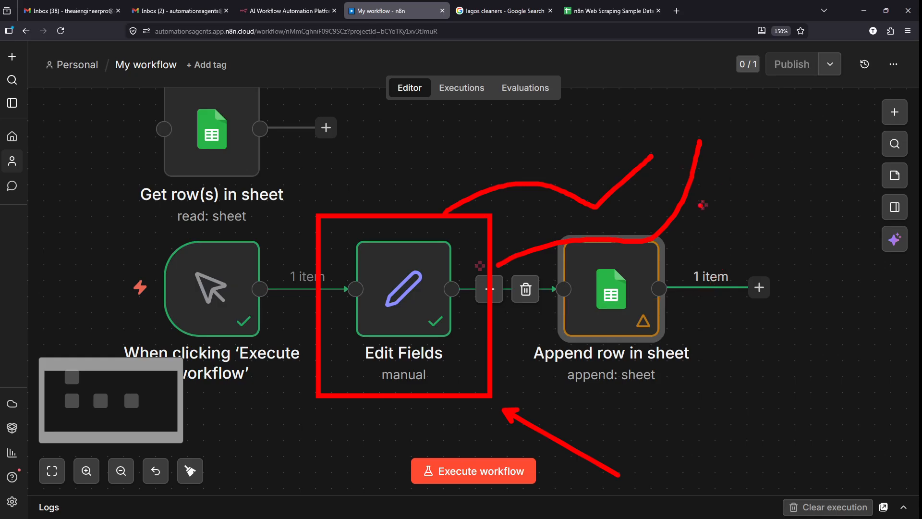
pyautogui.press('Escape')
pyautogui.click(613, 10)
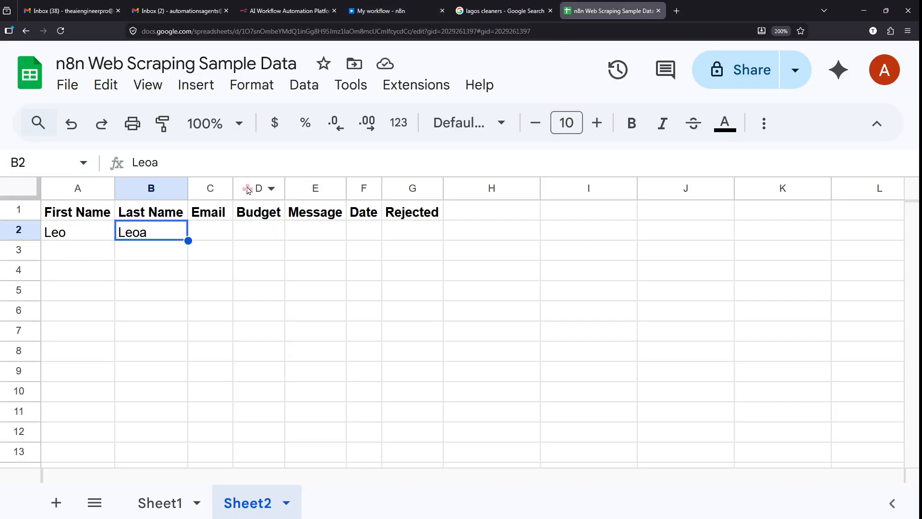
# - Delete the Leo and Leoa test values from Sheet2's row 2, leaving only the headers
pyautogui.click(69, 249)
pyautogui.click(68, 233)
pyautogui.click(32, 230)
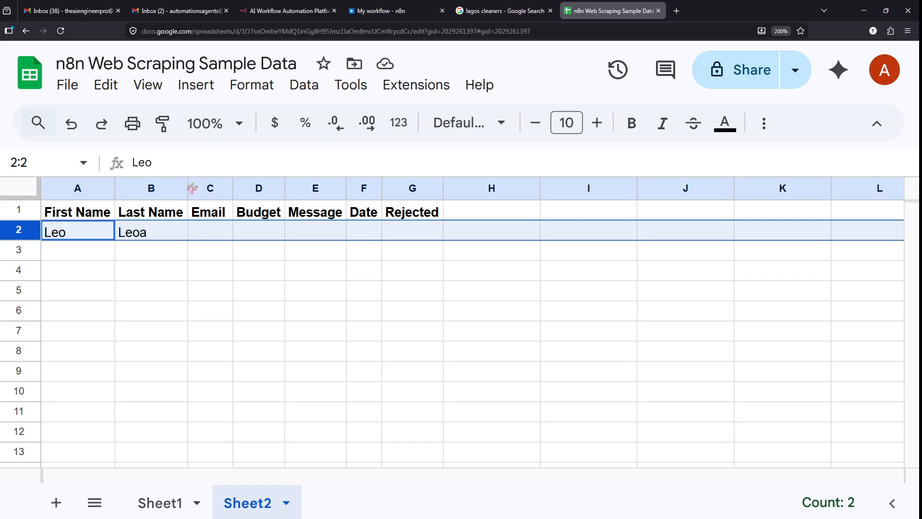
pyautogui.press('Delete')
pyautogui.click(126, 330)
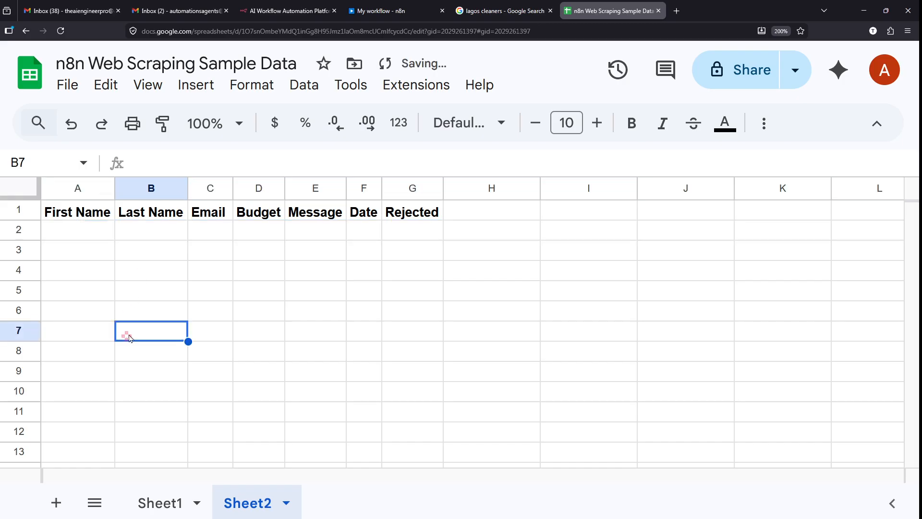
pyautogui.moveTo(77, 249); pyautogui.dragTo(293, 318)
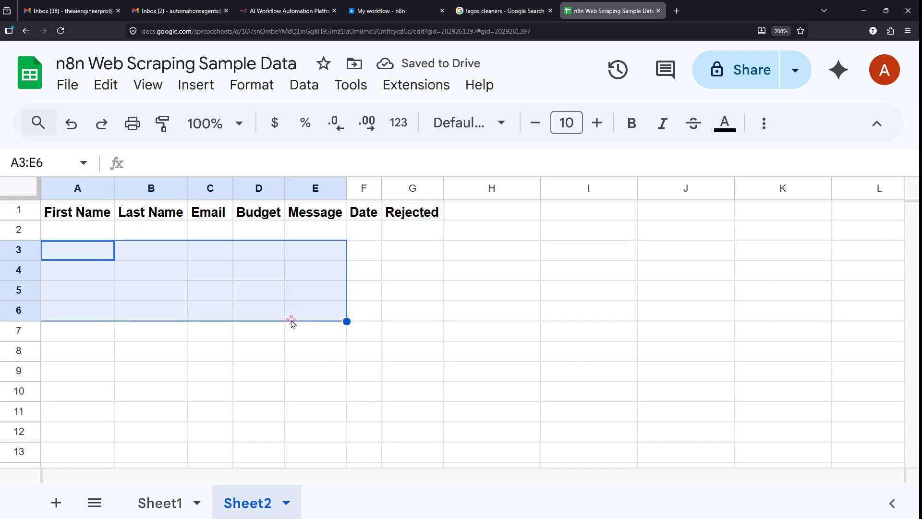
pyautogui.click(293, 318)
pyautogui.hotkey('ctrl', 'shift', 'Tab')
pyautogui.hotkey('ctrl', 'shift', 'Tab')
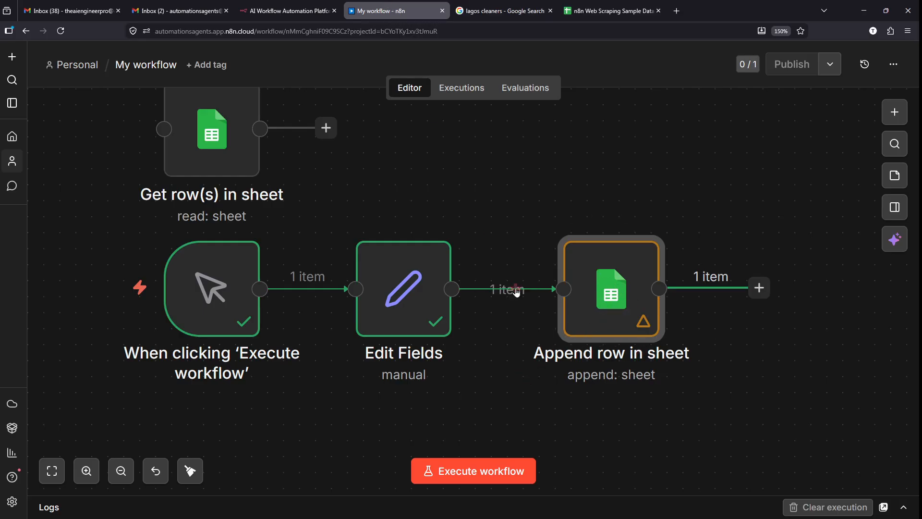
# - Delete the Edit Fields to Append row in sheet link and move Append row to the top right
pyautogui.moveTo(461, 299); pyautogui.dragTo(503, 290)
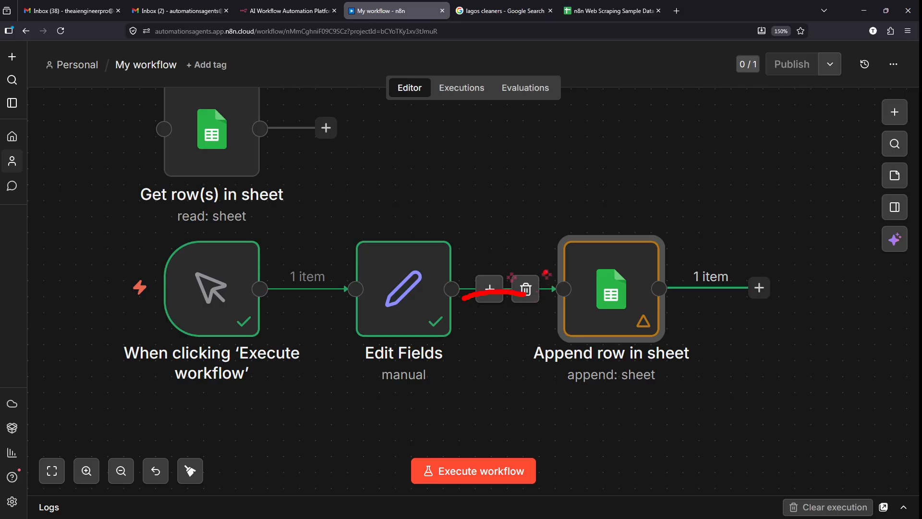
pyautogui.moveTo(533, 258)
pyautogui.mouseDown()
pyautogui.moveTo(523, 321)
pyautogui.moveTo(548, 286)
pyautogui.mouseUp()
pyautogui.press('Escape')
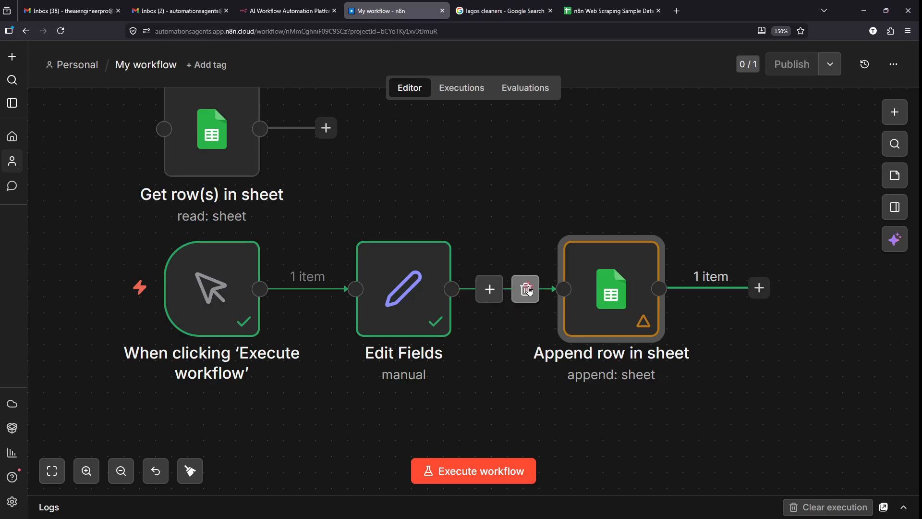
pyautogui.click(528, 290)
pyautogui.moveTo(616, 319); pyautogui.dragTo(616, 135)
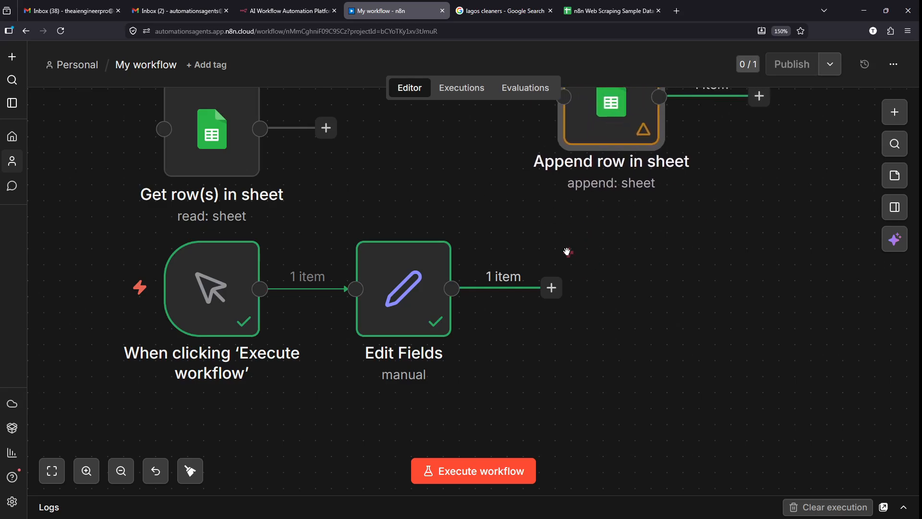
pyautogui.moveTo(342, 228); pyautogui.dragTo(451, 367)
pyautogui.moveTo(472, 260); pyautogui.dragTo(533, 293)
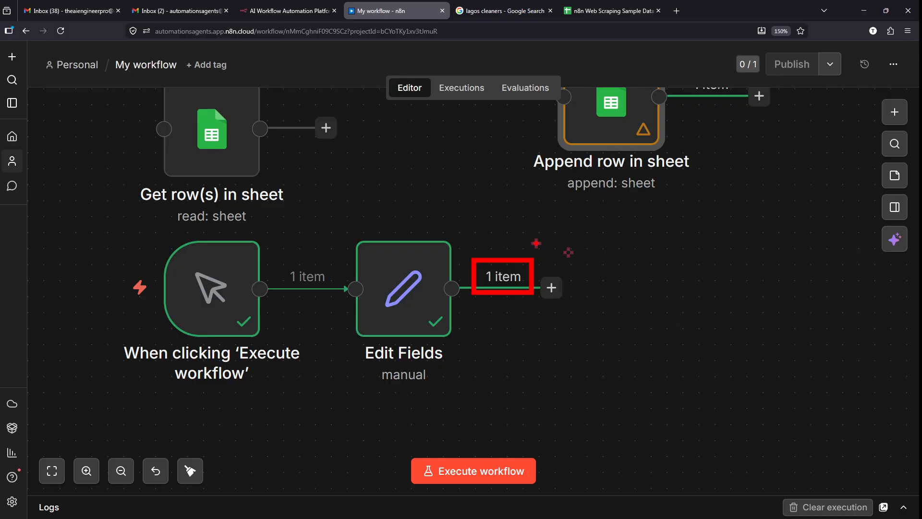
pyautogui.click(402, 284)
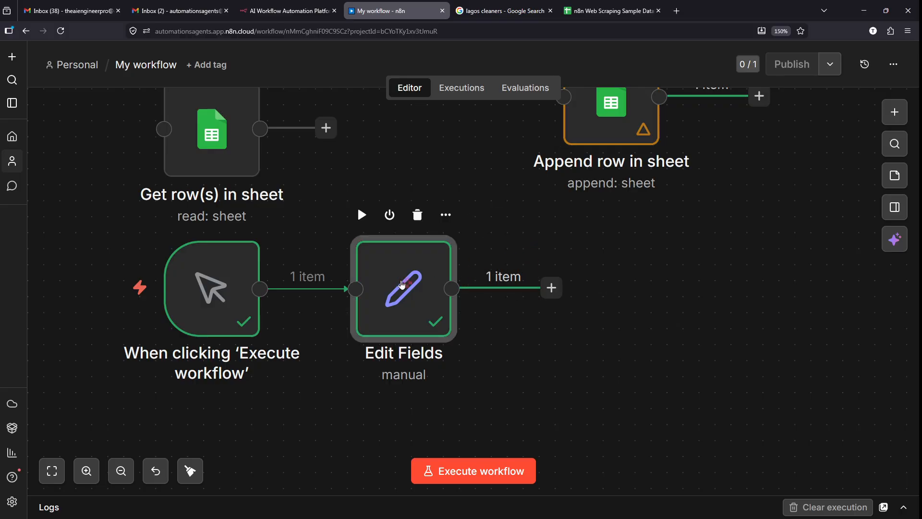
pyautogui.doubleClick(380, 283)
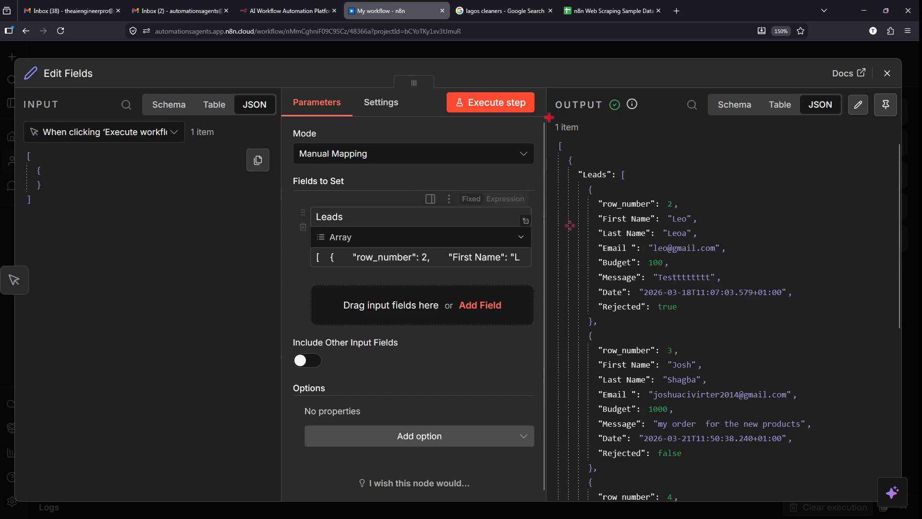
pyautogui.moveTo(549, 117)
pyautogui.mouseDown()
pyautogui.moveTo(774, 478)
pyautogui.moveTo(778, 514)
pyautogui.moveTo(851, 505)
pyautogui.mouseUp()
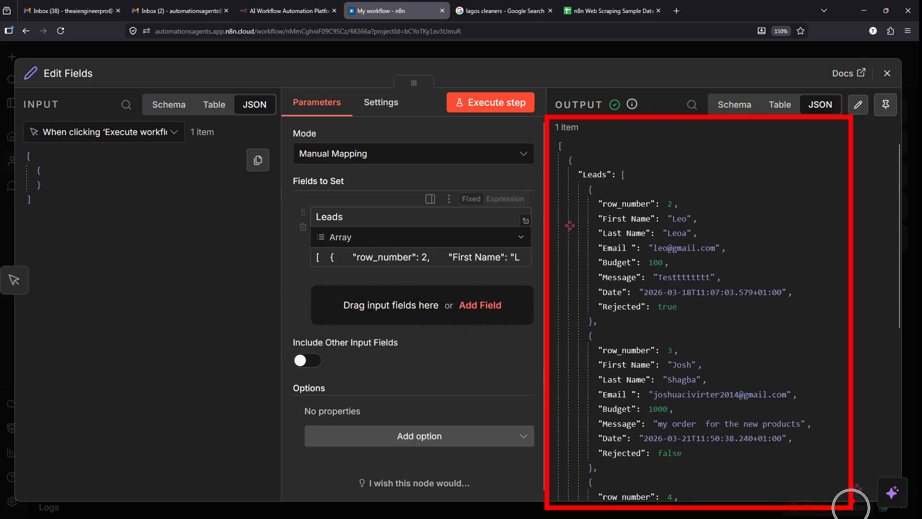
pyautogui.moveTo(917, 318); pyautogui.dragTo(855, 332)
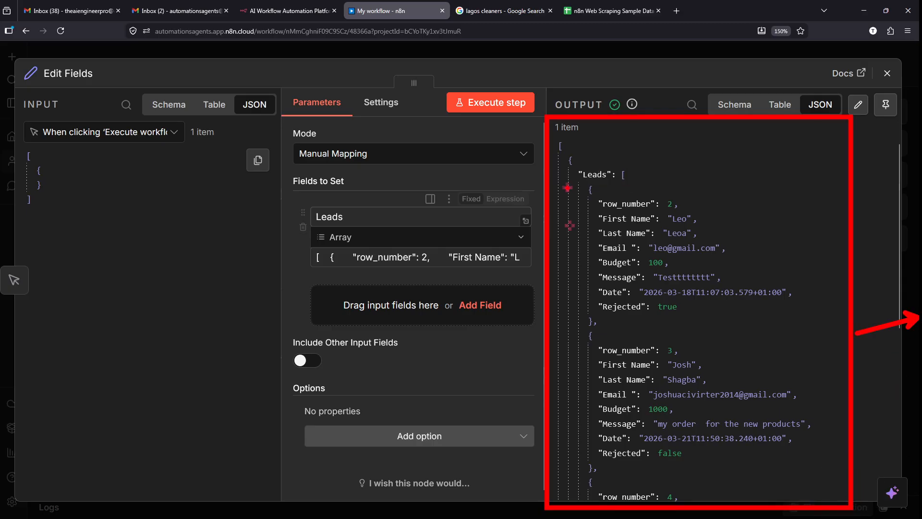
pyautogui.press('Escape')
pyautogui.scroll(5, 594, 167)
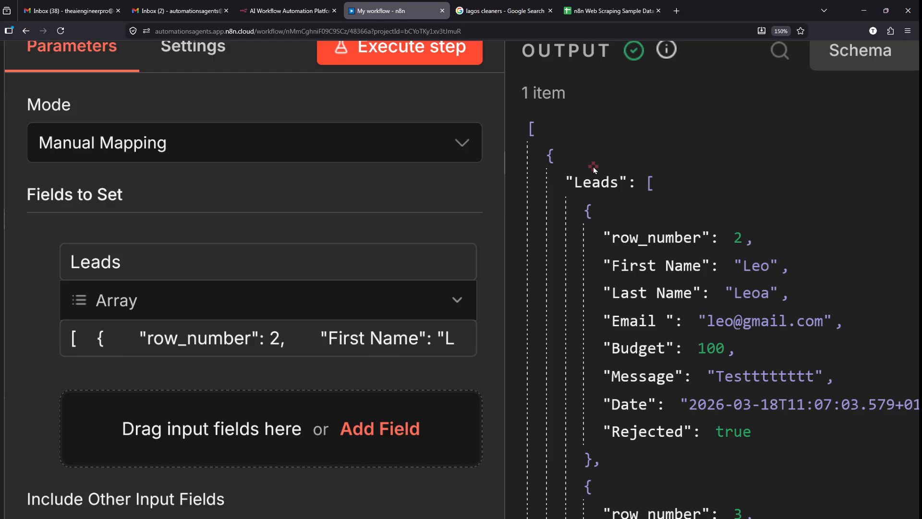
pyautogui.scroll(2, 594, 169)
pyautogui.moveTo(556, 186); pyautogui.dragTo(661, 180)
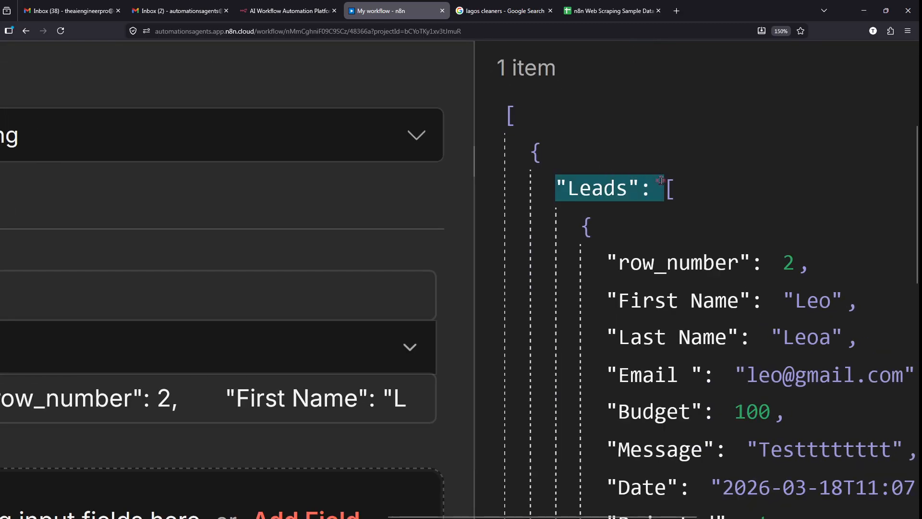
pyautogui.scroll(-1, 661, 182)
pyautogui.scroll(-7, 655, 270)
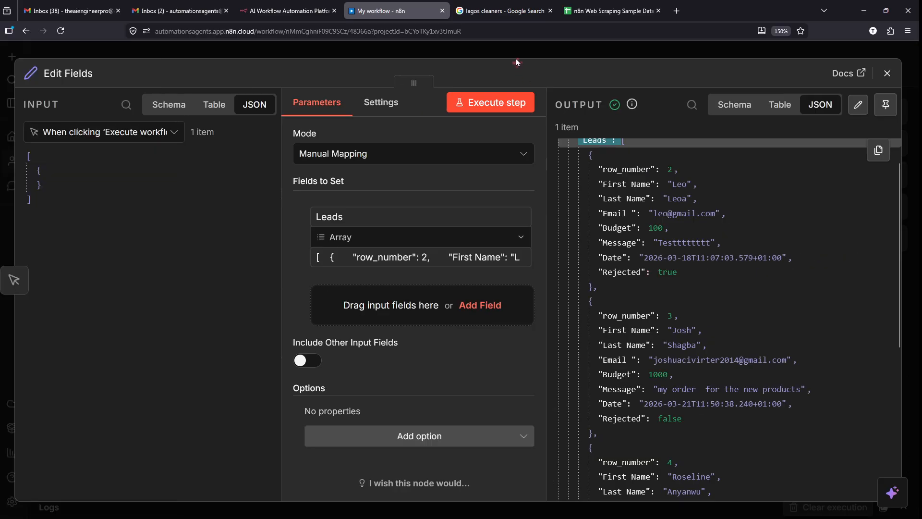
pyautogui.click(507, 49)
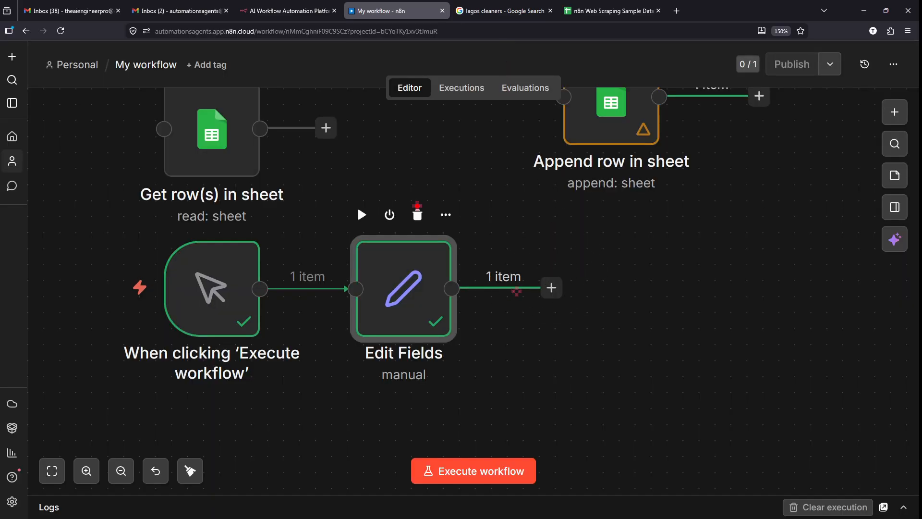
# - Add a node after Edit Fields and search 'SPLIT' to list Split Out
pyautogui.moveTo(365, 171)
pyautogui.mouseDown()
pyautogui.moveTo(481, 423)
pyautogui.moveTo(377, 160)
pyautogui.mouseUp()
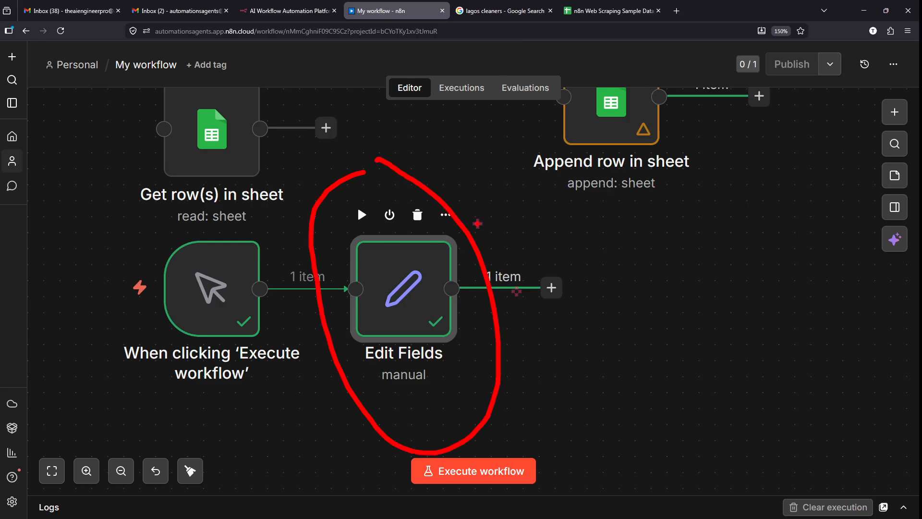
pyautogui.moveTo(468, 232)
pyautogui.mouseDown()
pyautogui.moveTo(570, 173)
pyautogui.moveTo(557, 189)
pyautogui.mouseUp()
pyautogui.moveTo(494, 255); pyautogui.dragTo(597, 195)
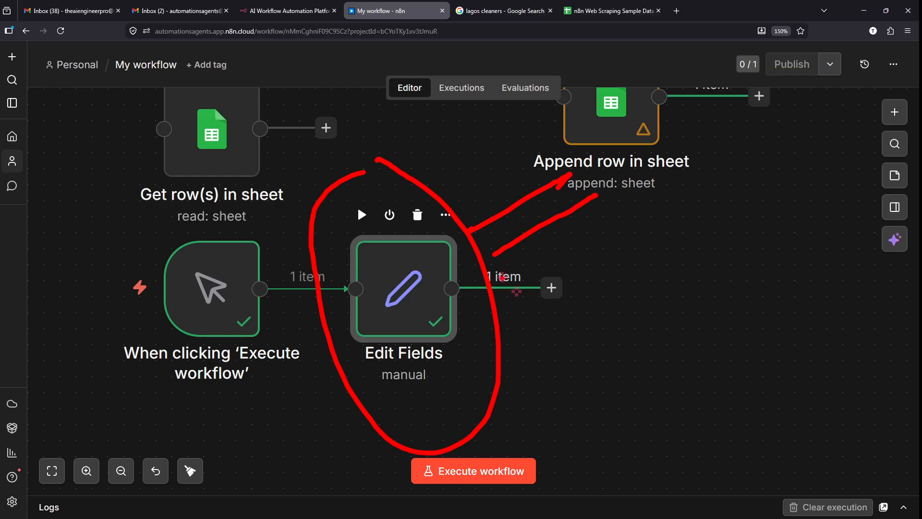
pyautogui.moveTo(502, 285); pyautogui.dragTo(633, 230)
pyautogui.moveTo(503, 304); pyautogui.dragTo(658, 324)
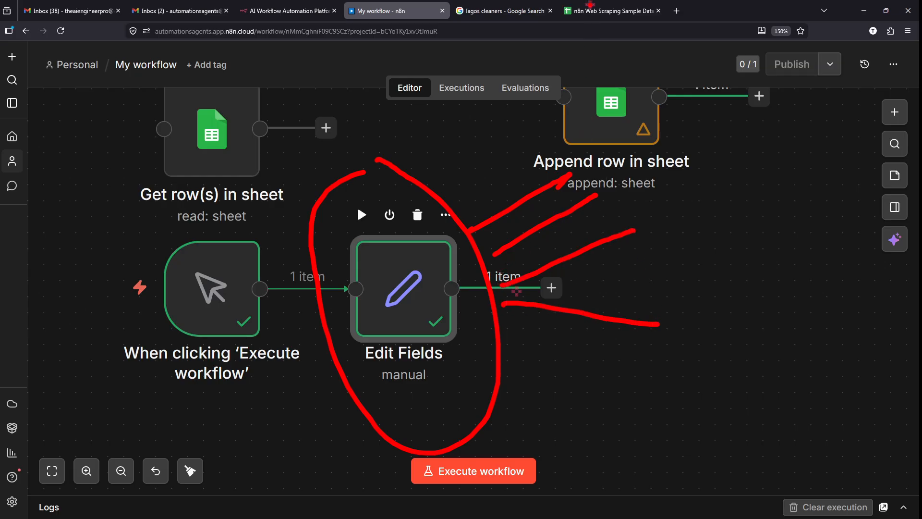
pyautogui.press('Escape')
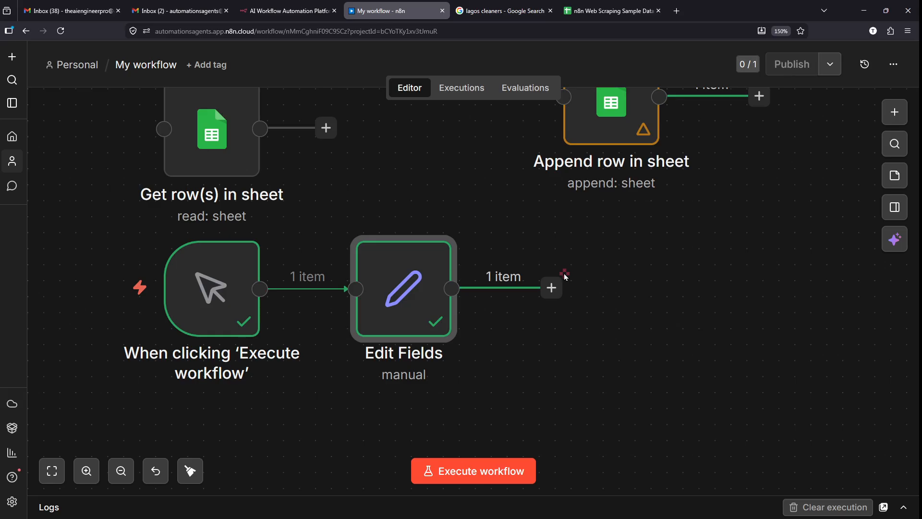
pyautogui.click(551, 289)
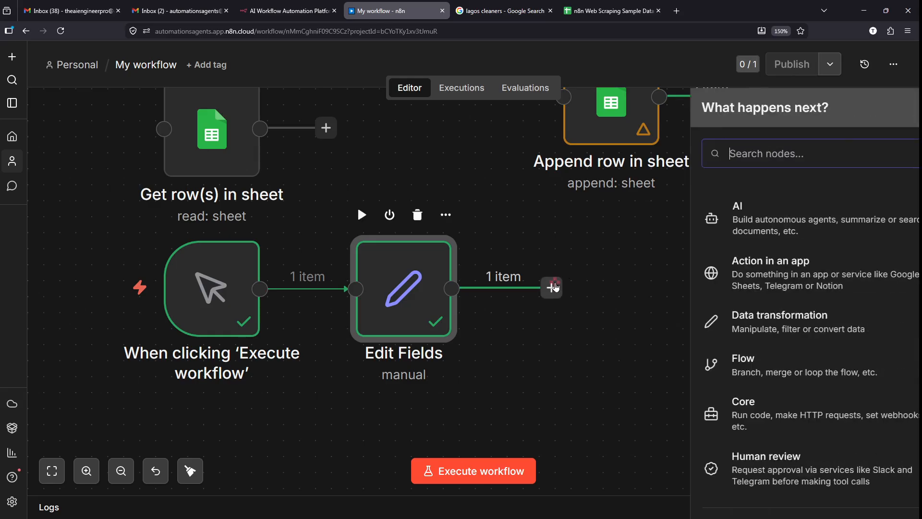
pyautogui.click(776, 152)
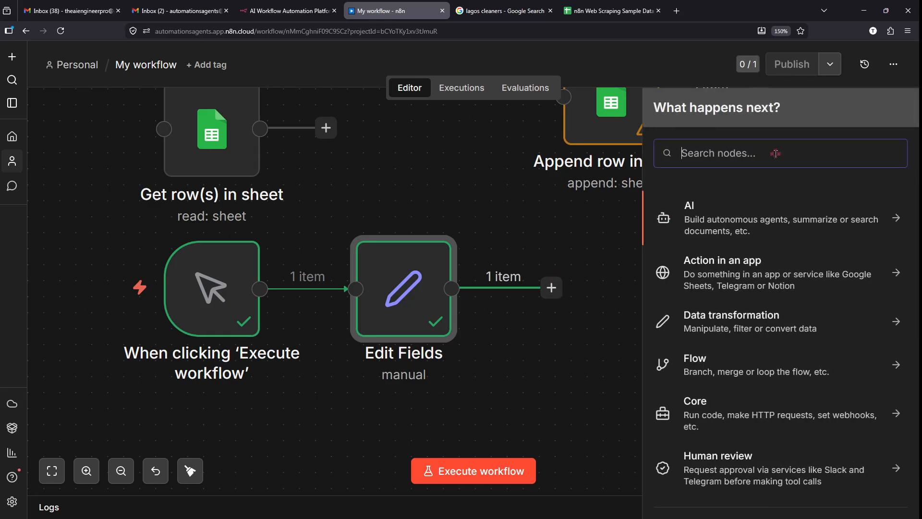
pyautogui.write('SPLIT')
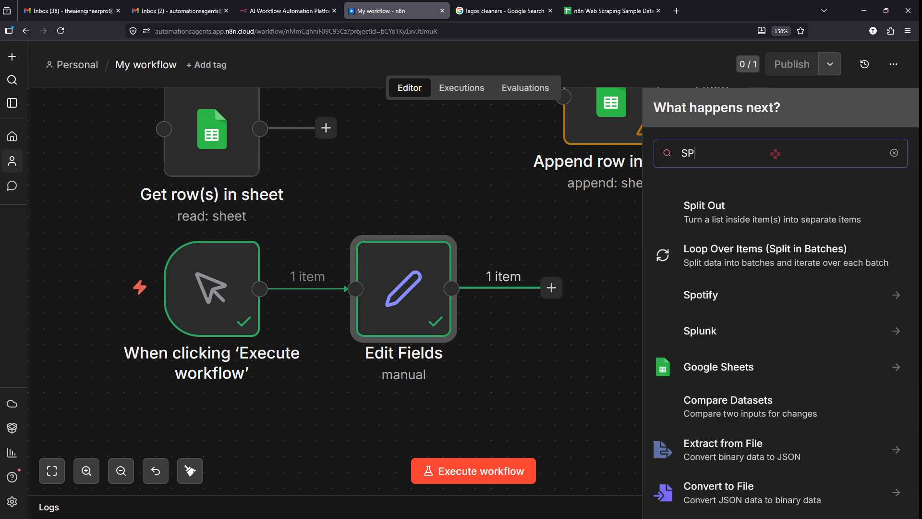
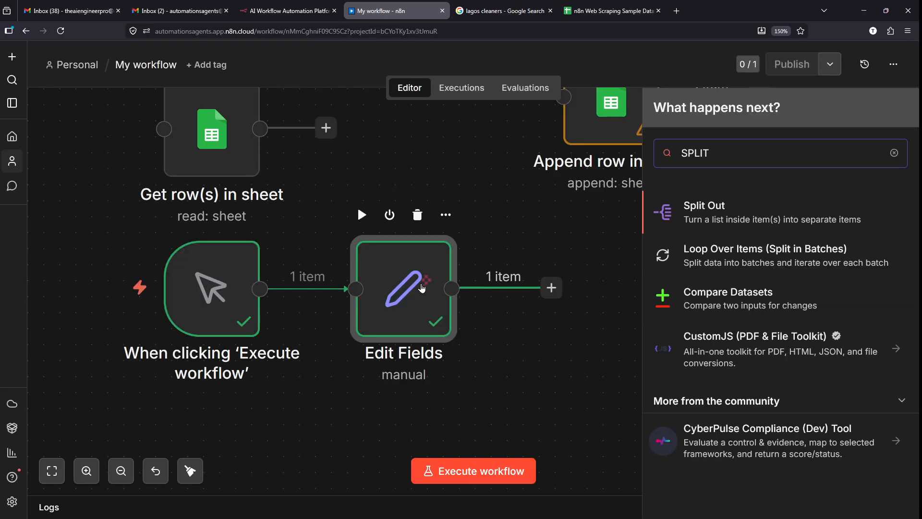
# - Dismiss the node search and confirm Edit Fields' JSON output holds a Leads array of lead rows
pyautogui.click(416, 292)
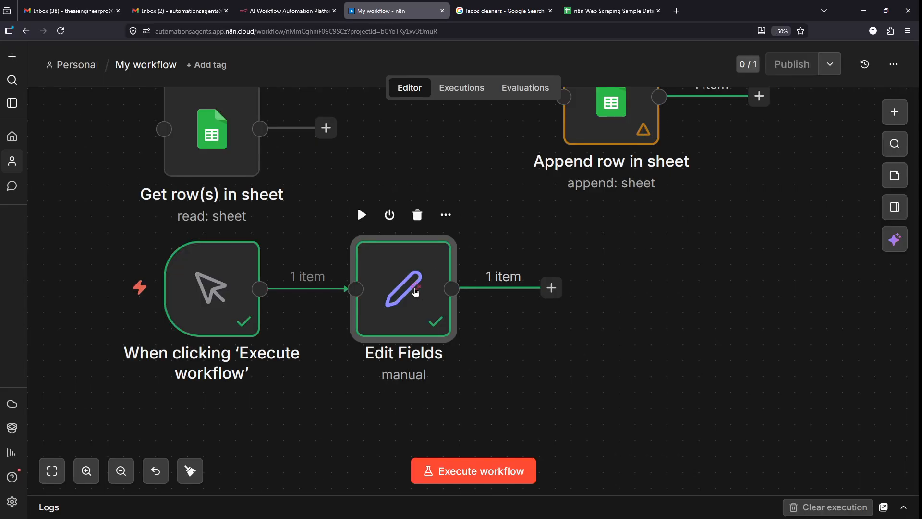
pyautogui.doubleClick(416, 292)
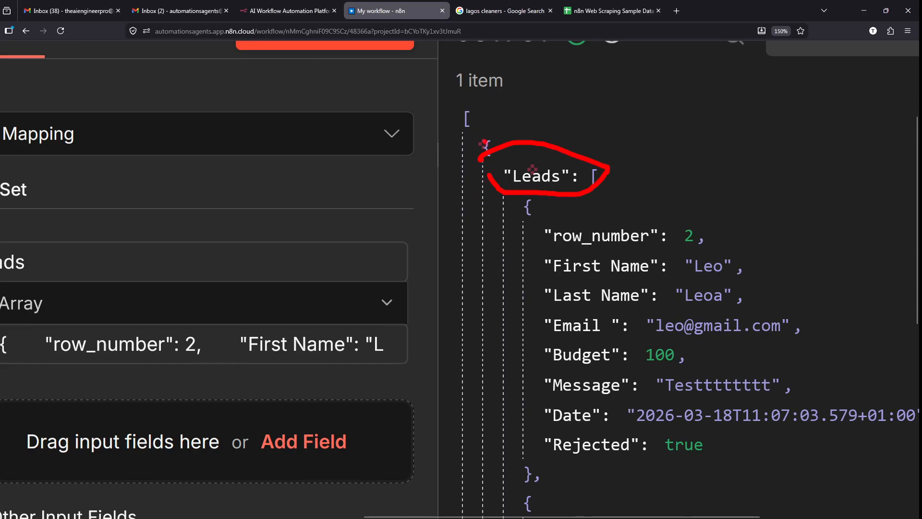
pyautogui.scroll(-1, 522, 146)
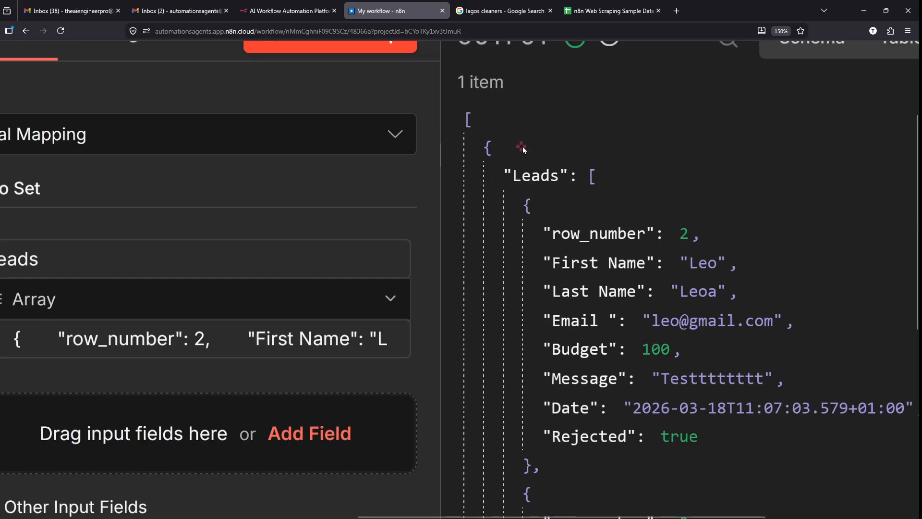
pyautogui.scroll(-5, 307, 85)
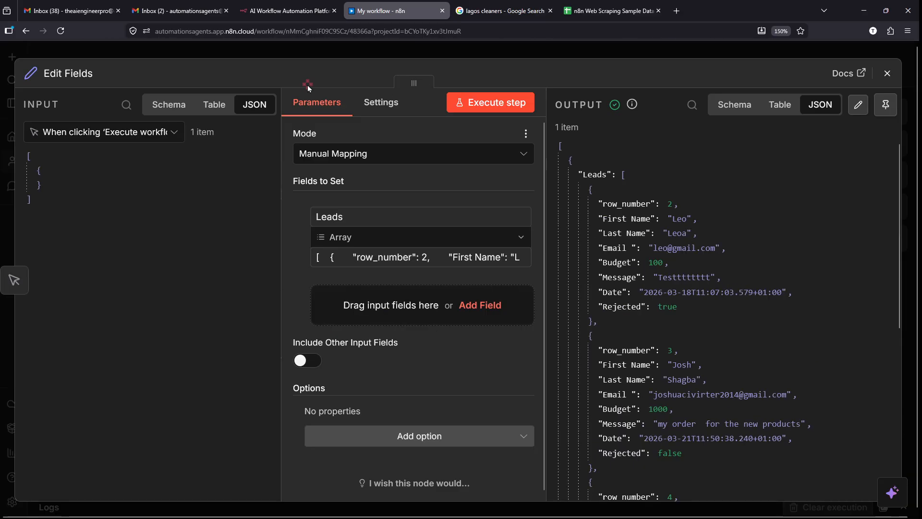
pyautogui.click(367, 52)
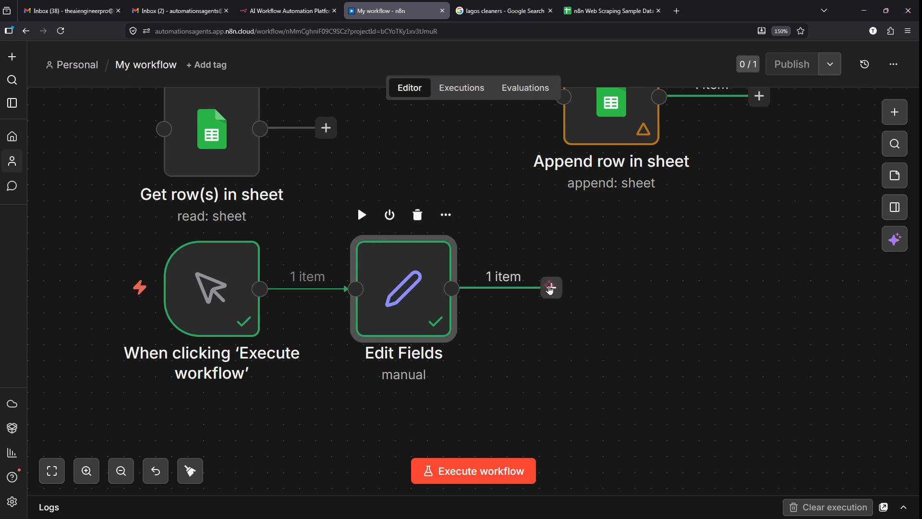
# - Add a Split Out node after Edit Fields by searching 'SPLIT'
pyautogui.click(552, 292)
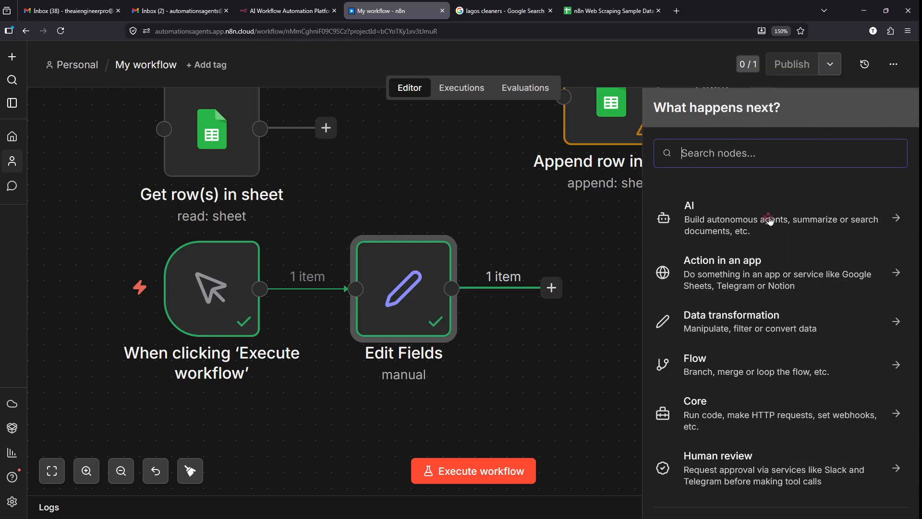
pyautogui.write('SPLIT')
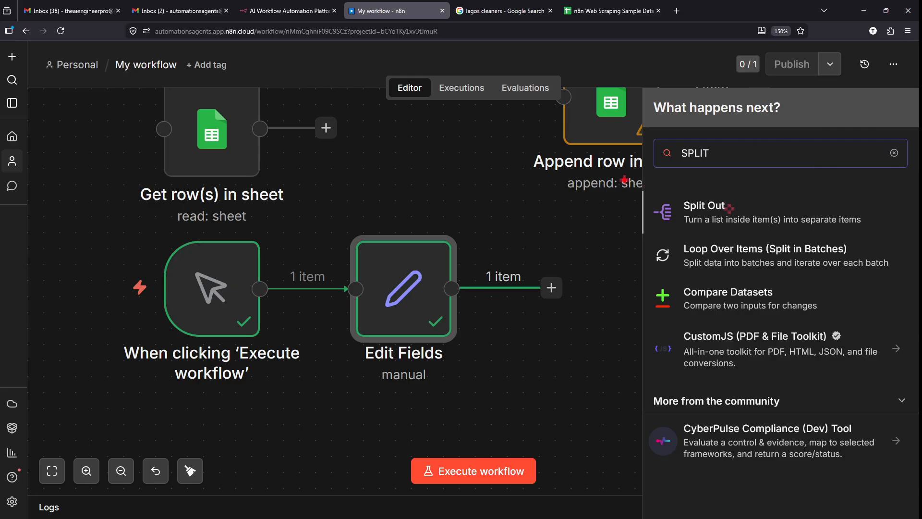
pyautogui.click(767, 219)
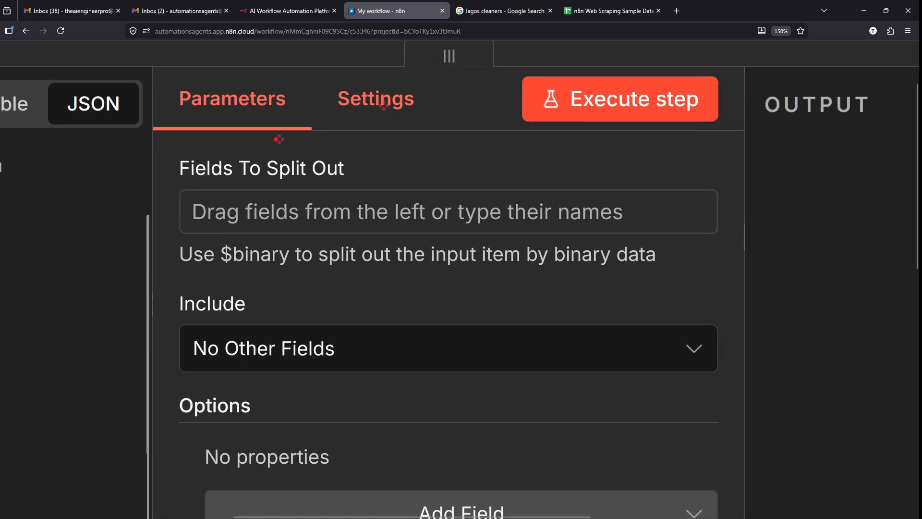
# - Set Split Out to split the Leads field with No Other Fields included, then execute it
pyautogui.moveTo(154, 145)
pyautogui.mouseDown()
pyautogui.moveTo(305, 165)
pyautogui.moveTo(371, 185)
pyautogui.moveTo(488, 144)
pyautogui.mouseUp()
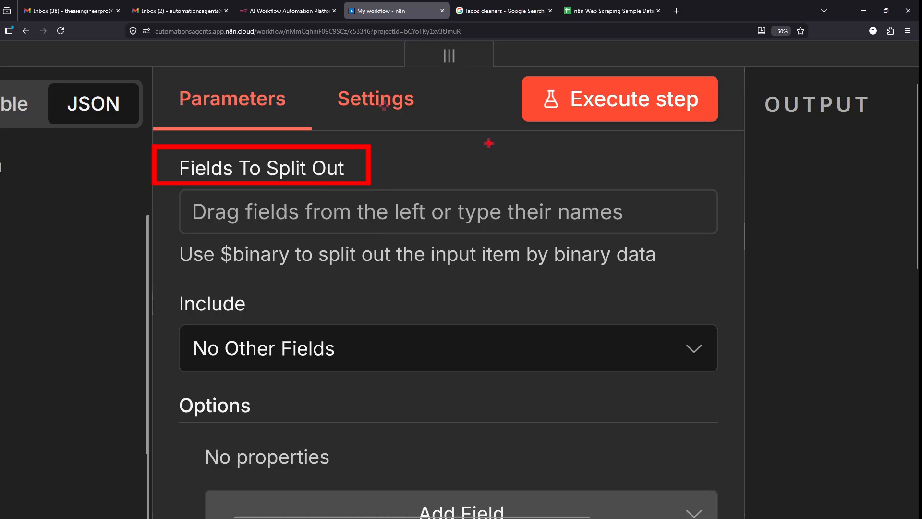
pyautogui.moveTo(10, 320); pyautogui.dragTo(174, 216)
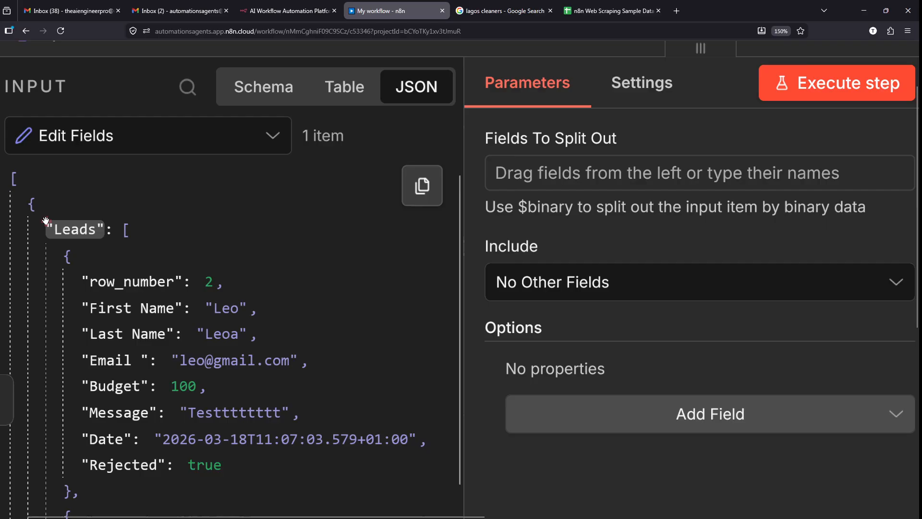
pyautogui.moveTo(54, 205)
pyautogui.mouseDown()
pyautogui.moveTo(22, 211)
pyautogui.moveTo(80, 219)
pyautogui.mouseUp()
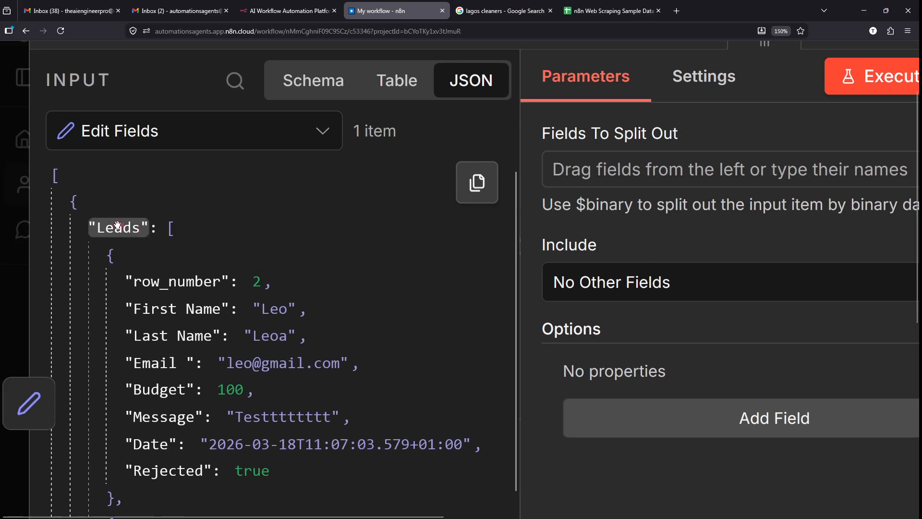
pyautogui.moveTo(117, 226); pyautogui.dragTo(560, 178)
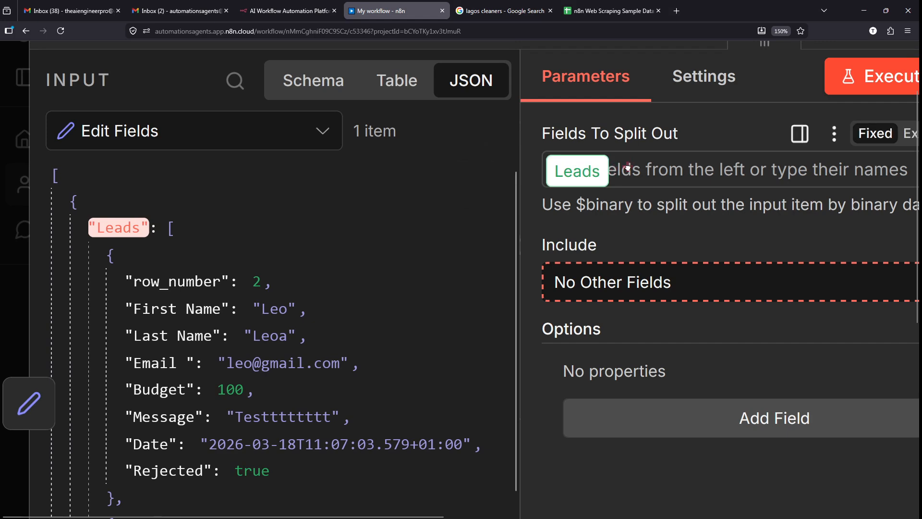
pyautogui.moveTo(640, 160); pyautogui.dragTo(650, 175)
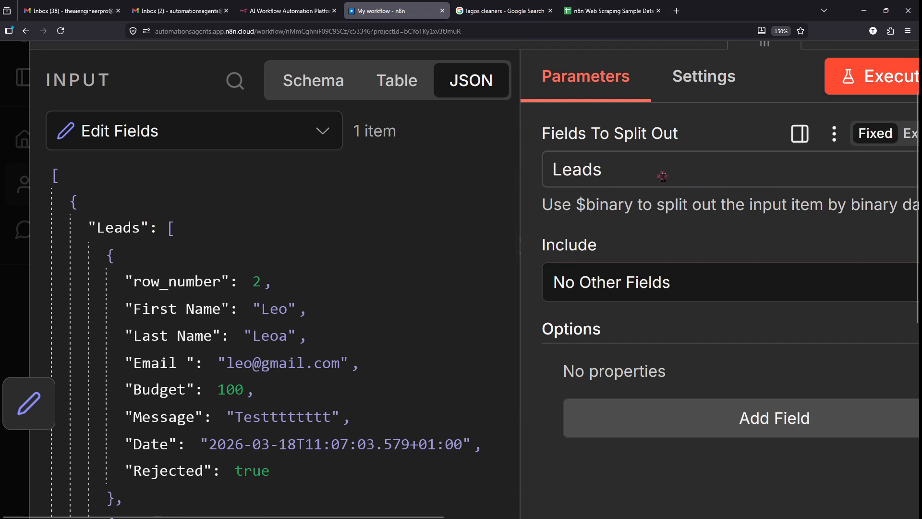
pyautogui.click(587, 282)
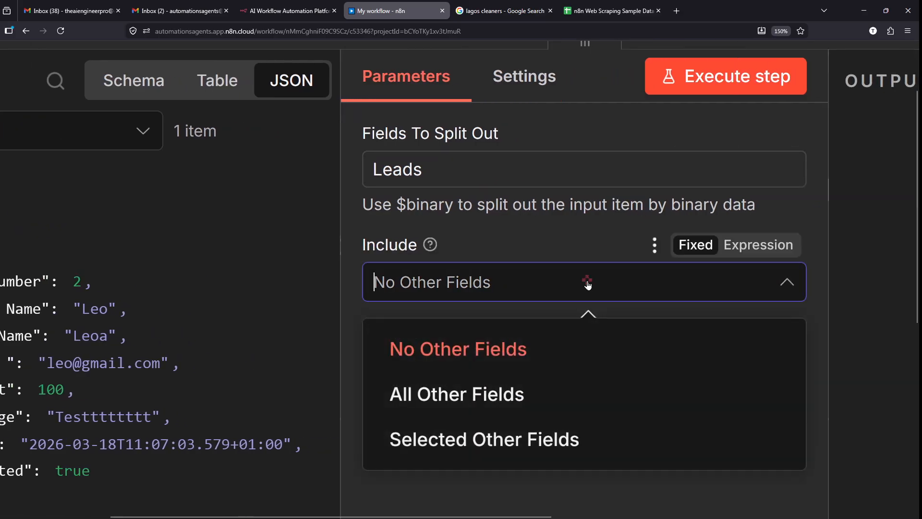
pyautogui.click(587, 283)
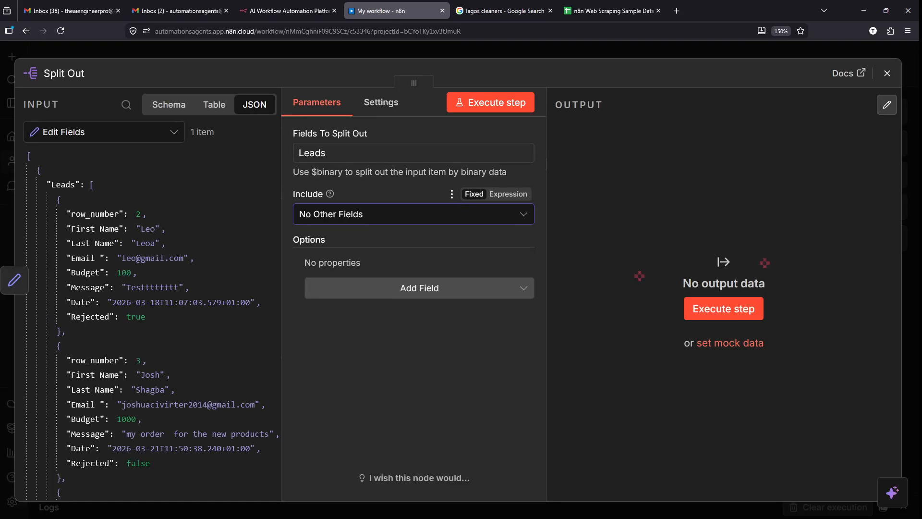
pyautogui.moveTo(703, 243); pyautogui.dragTo(648, 210)
pyautogui.press('Escape')
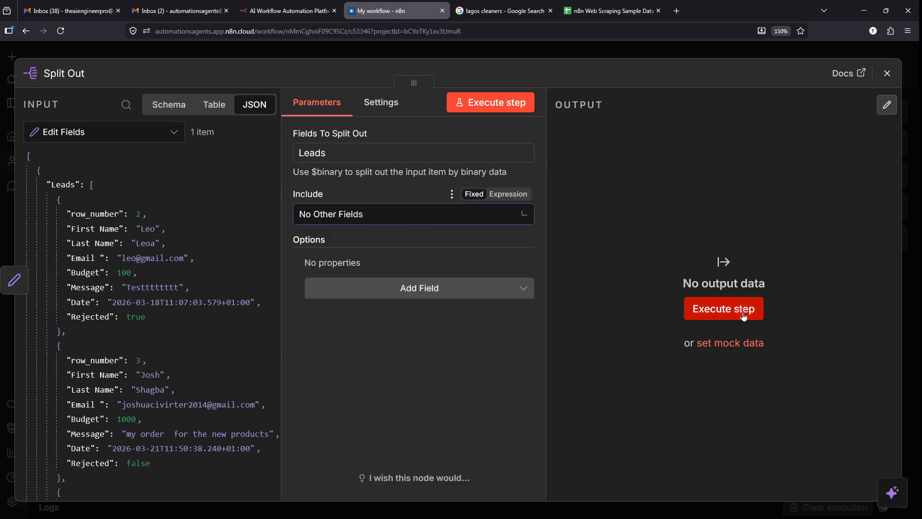
pyautogui.click(744, 313)
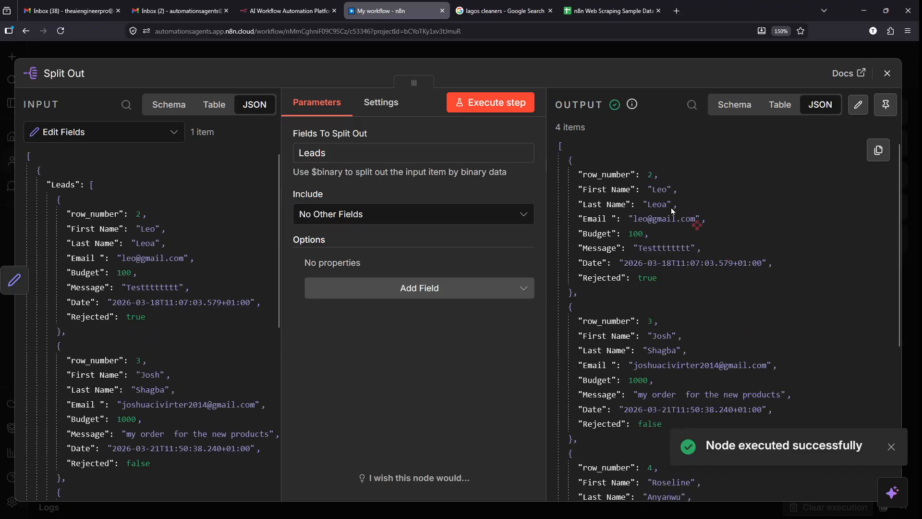
# - Highlight Split Out's output items and the input Leads array they came from
pyautogui.moveTo(545, 132)
pyautogui.mouseDown()
pyautogui.moveTo(768, 425)
pyautogui.moveTo(876, 500)
pyautogui.mouseUp()
pyautogui.press('Escape')
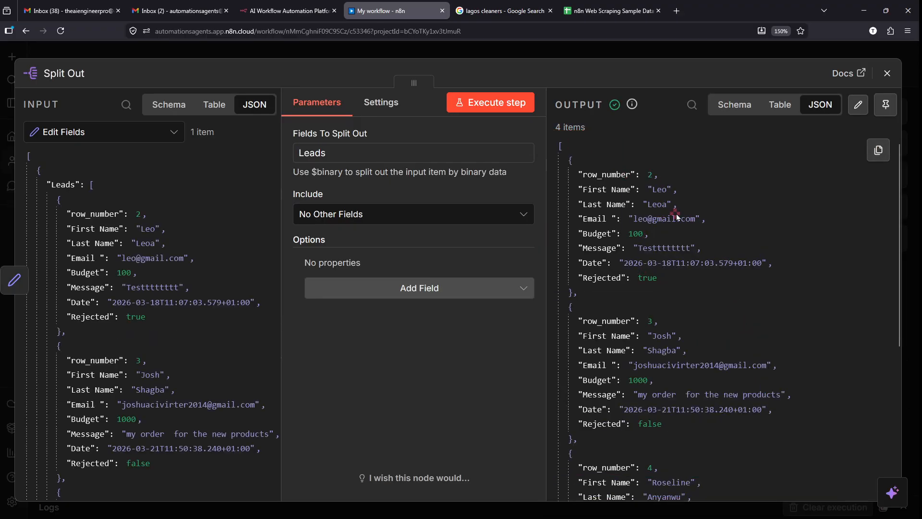
pyautogui.scroll(5, 676, 214)
pyautogui.scroll(-5, 676, 214)
pyautogui.scroll(-2, 677, 243)
pyautogui.scroll(-4, 677, 243)
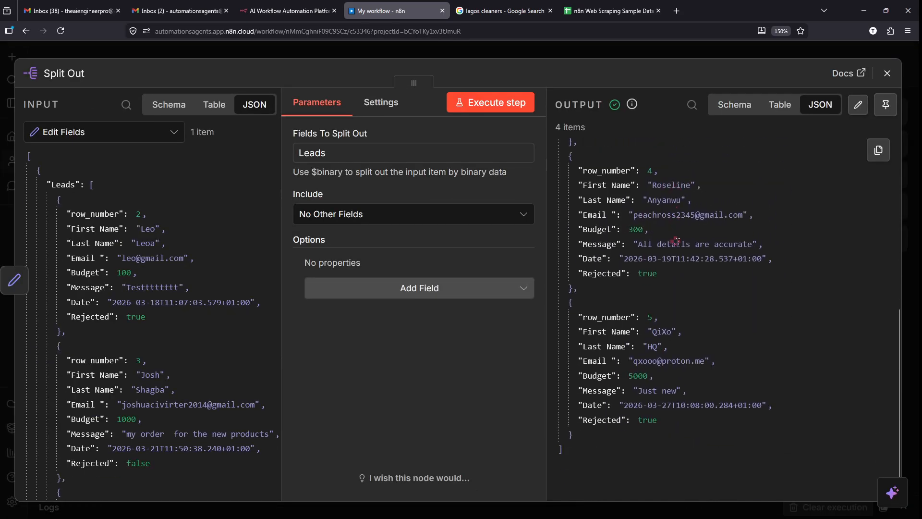
pyautogui.scroll(2, 678, 245)
pyautogui.scroll(4, 678, 244)
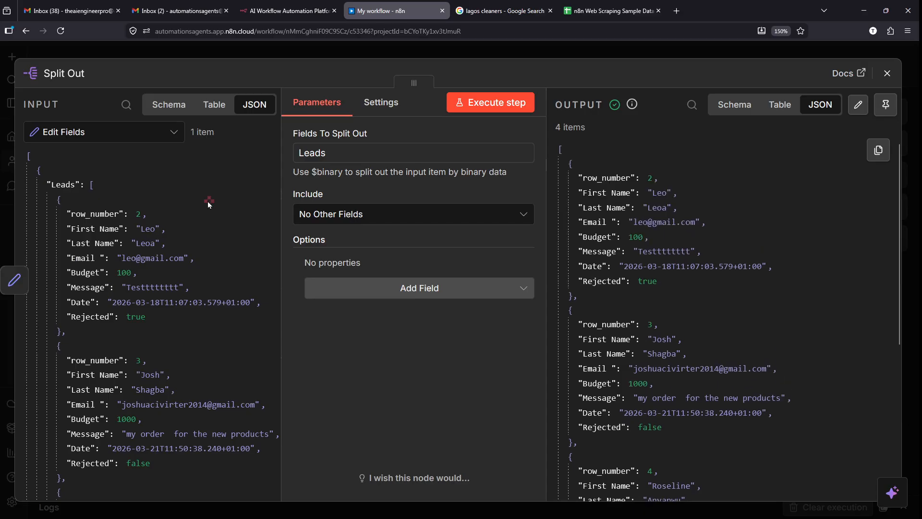
pyautogui.moveTo(73, 175); pyautogui.dragTo(68, 158)
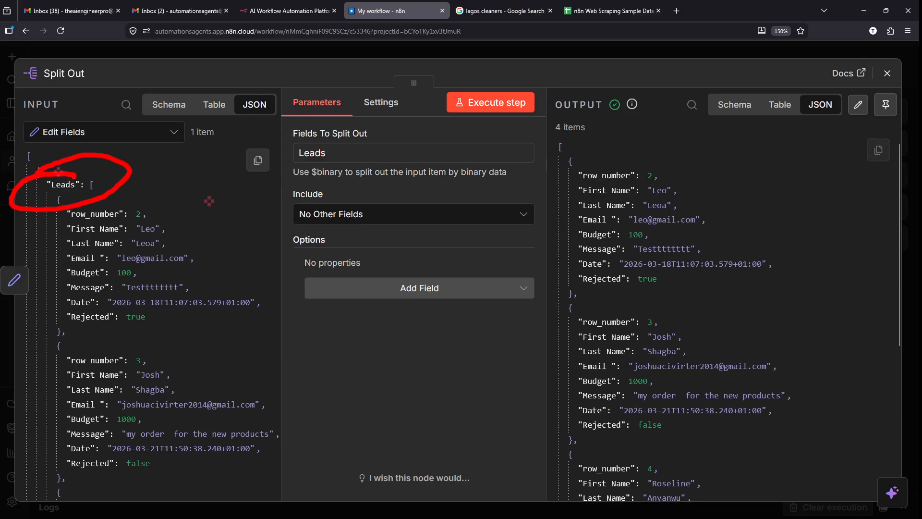
pyautogui.press('Escape')
pyautogui.hotkey('ctrl', '2')
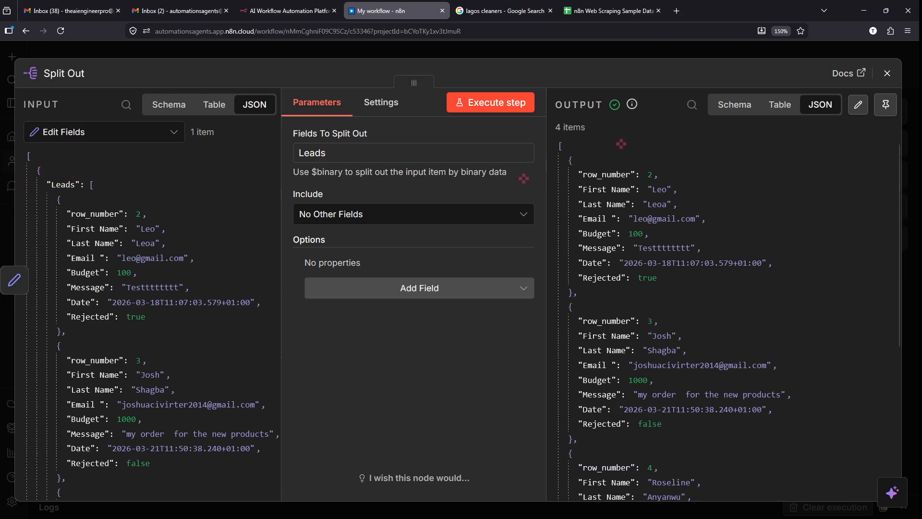
# - Outline the first two output lead items against the original Leads list in the input
pyautogui.moveTo(560, 153)
pyautogui.mouseDown()
pyautogui.moveTo(768, 298)
pyautogui.moveTo(793, 293)
pyautogui.mouseUp()
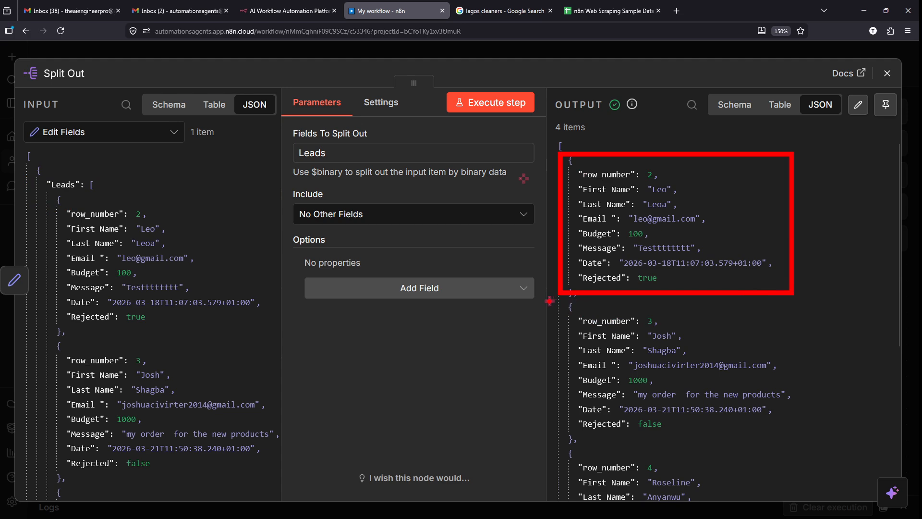
pyautogui.moveTo(550, 301); pyautogui.dragTo(805, 448)
pyautogui.press('Escape')
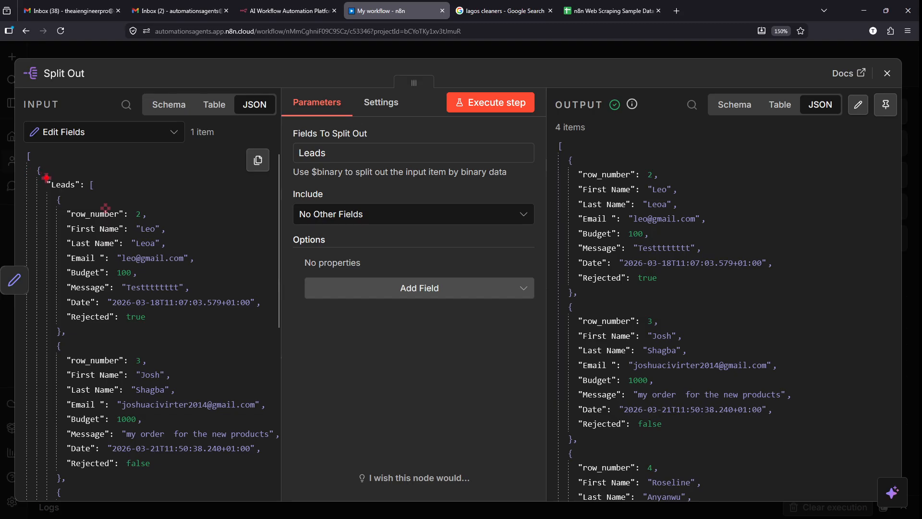
pyautogui.moveTo(46, 177)
pyautogui.mouseDown()
pyautogui.moveTo(196, 401)
pyautogui.moveTo(283, 510)
pyautogui.mouseUp()
pyautogui.press('Escape')
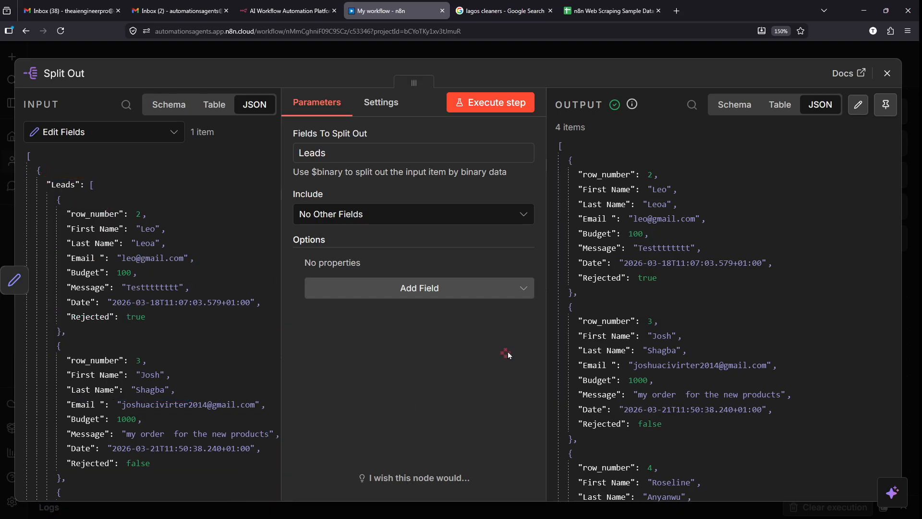
# - Place Append row in sheet after Split Out, connect them, and execute the whole workflow
pyautogui.click(667, 50)
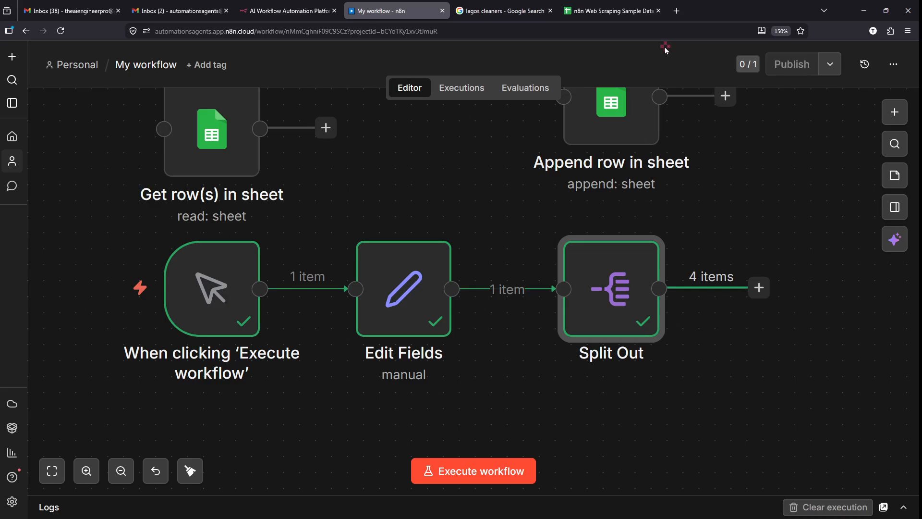
pyautogui.hscroll(3, 535, 407)
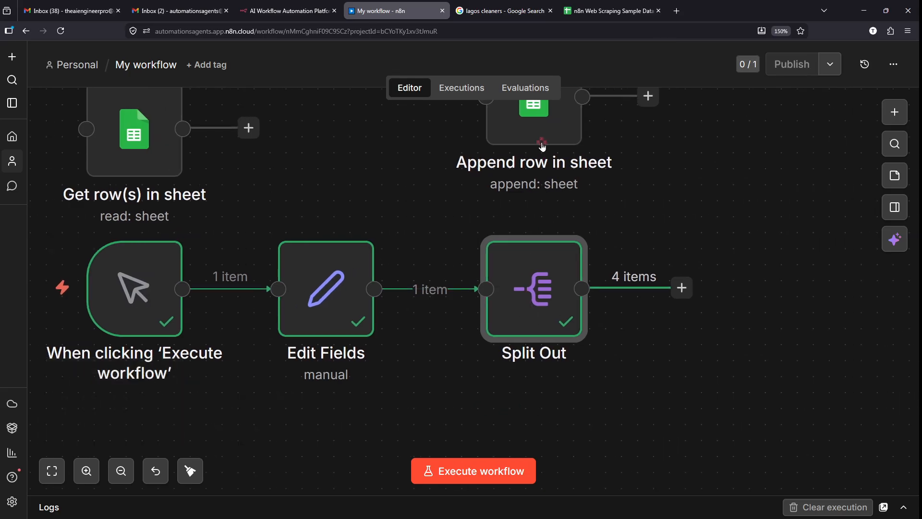
pyautogui.hscroll(3, 538, 149)
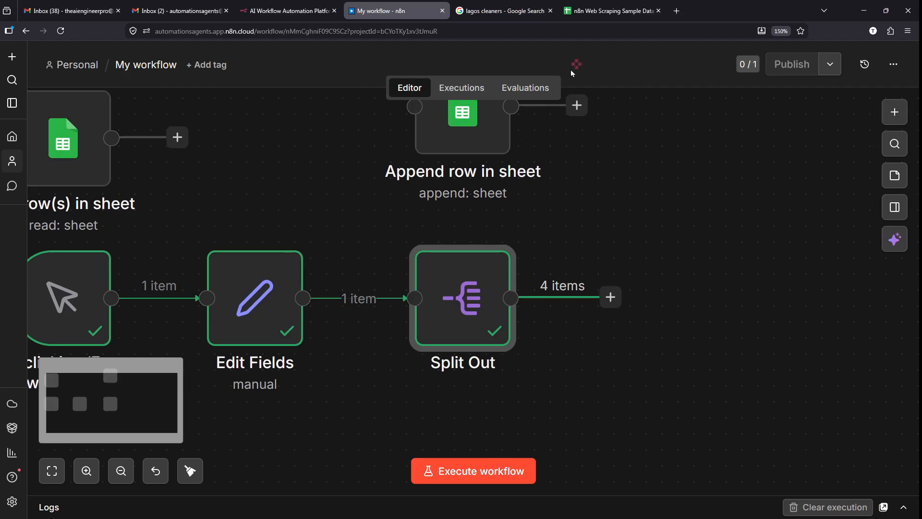
pyautogui.moveTo(485, 153); pyautogui.dragTo(726, 327)
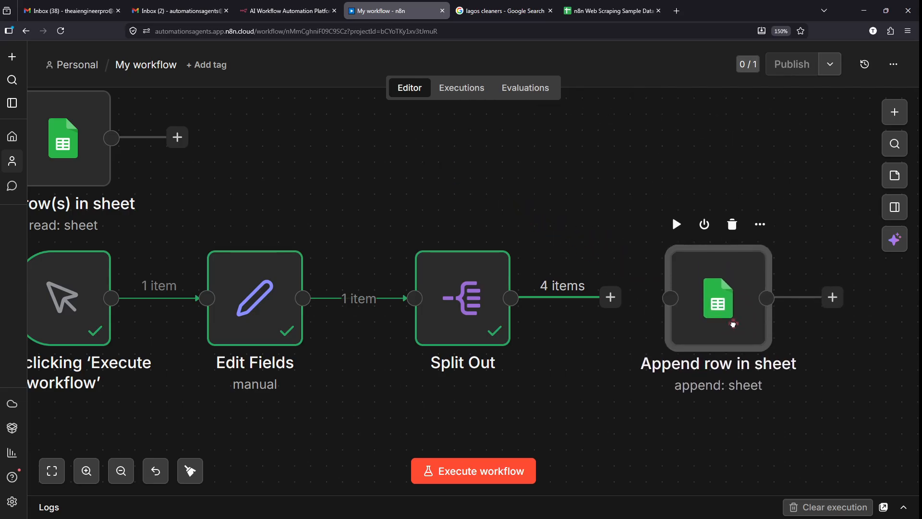
pyautogui.moveTo(611, 297)
pyautogui.mouseDown()
pyautogui.moveTo(655, 299)
pyautogui.moveTo(620, 298)
pyautogui.mouseUp()
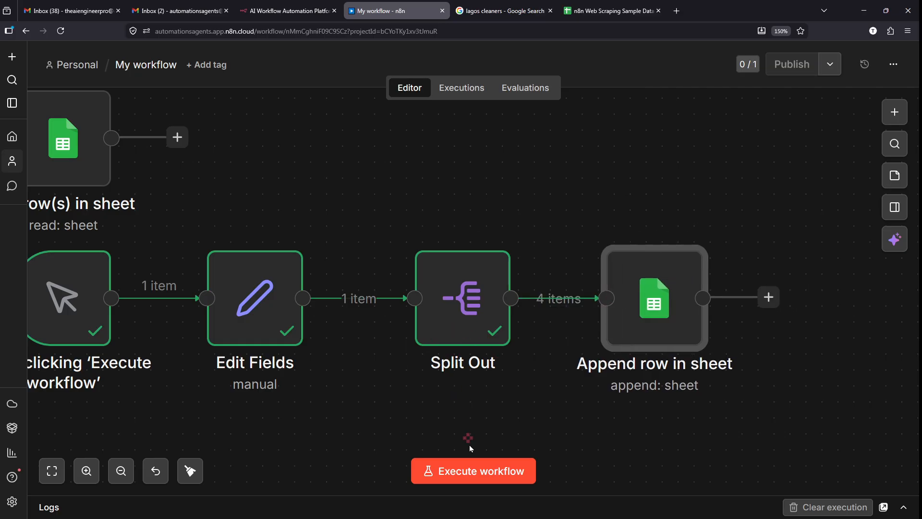
pyautogui.click(469, 477)
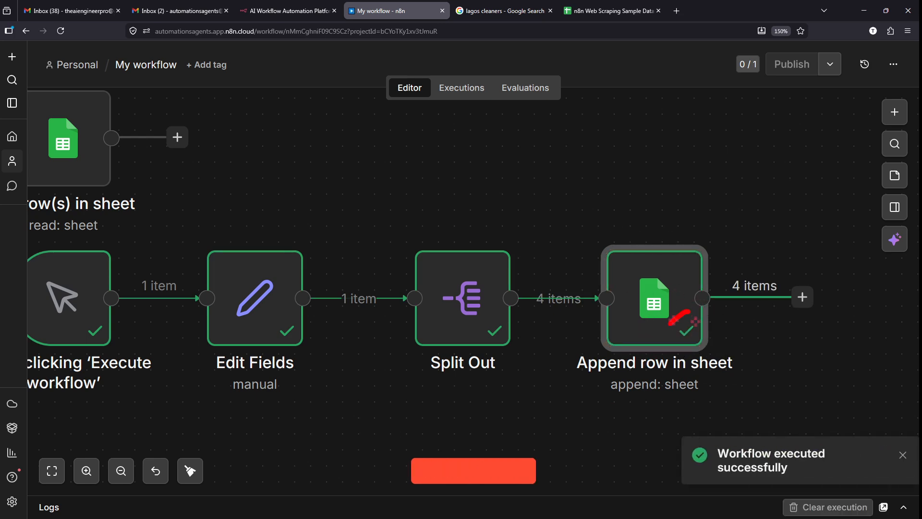
pyautogui.click(613, 11)
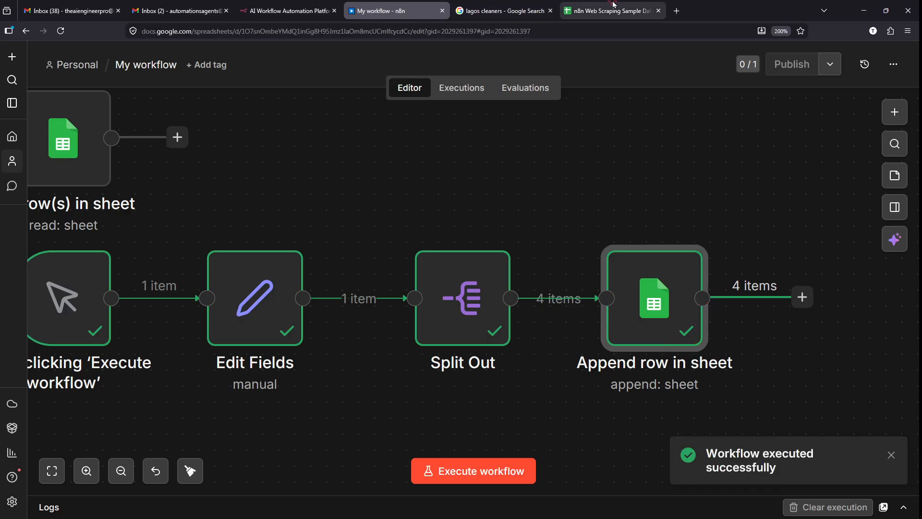
pyautogui.moveTo(420, 310); pyautogui.dragTo(464, 319)
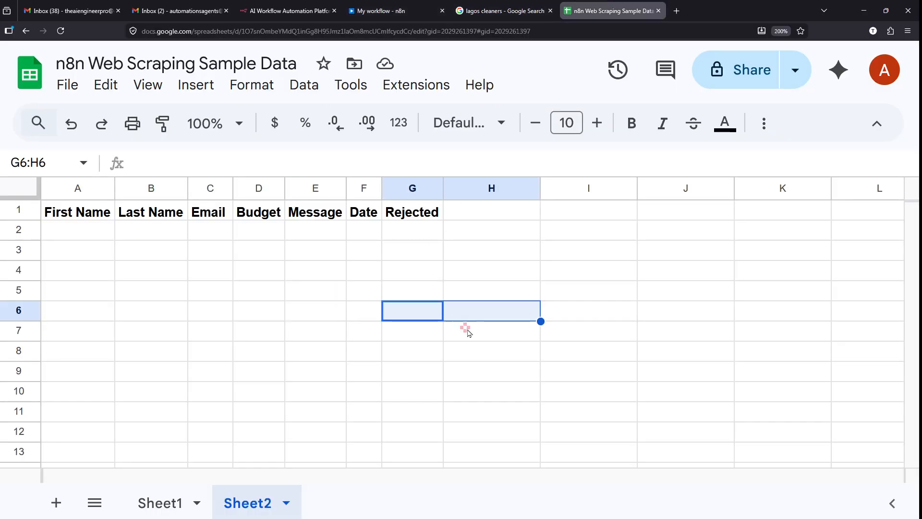
pyautogui.click(426, 389)
pyautogui.click(434, 330)
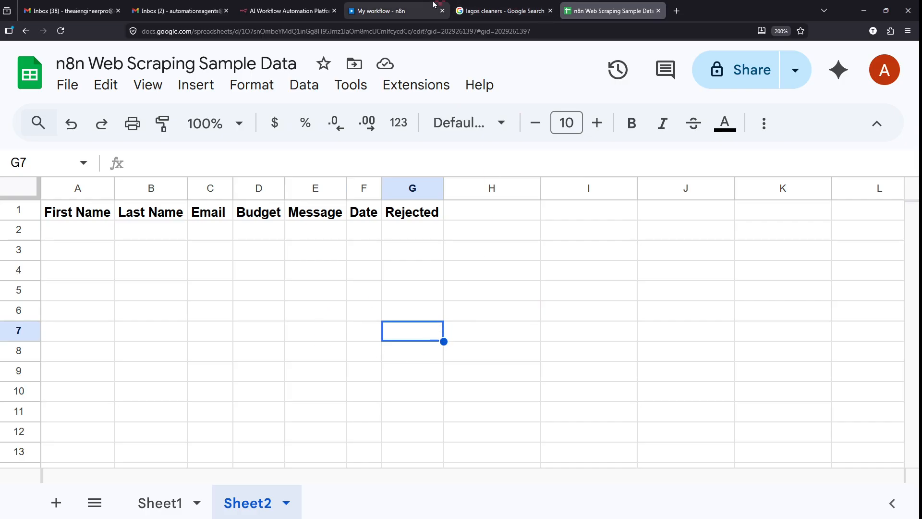
pyautogui.click(393, 5)
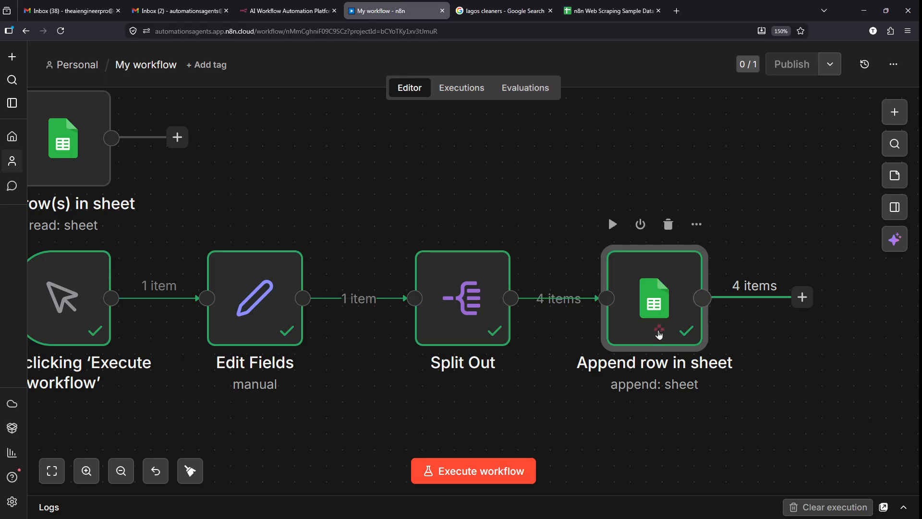
# - Open the Append row in sheet node and look over its parameters
pyautogui.moveTo(596, 245); pyautogui.dragTo(593, 212)
pyautogui.press('Escape')
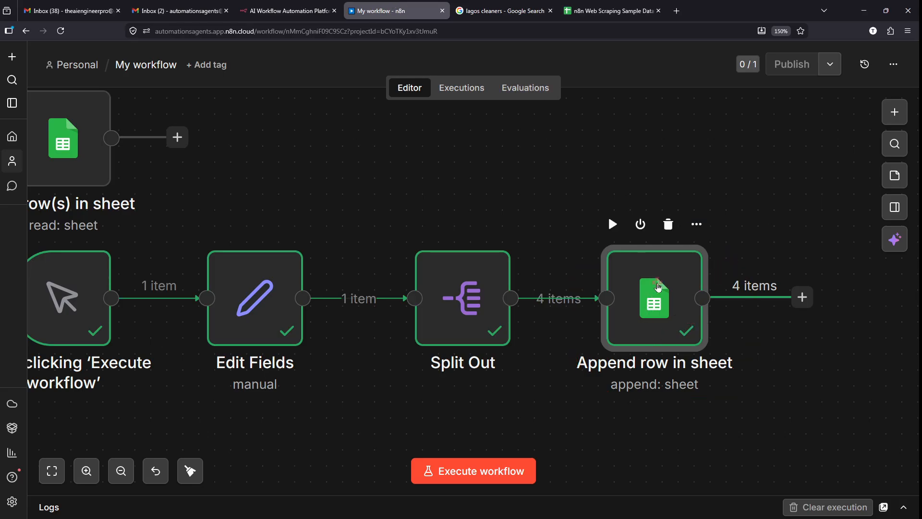
pyautogui.doubleClick(658, 287)
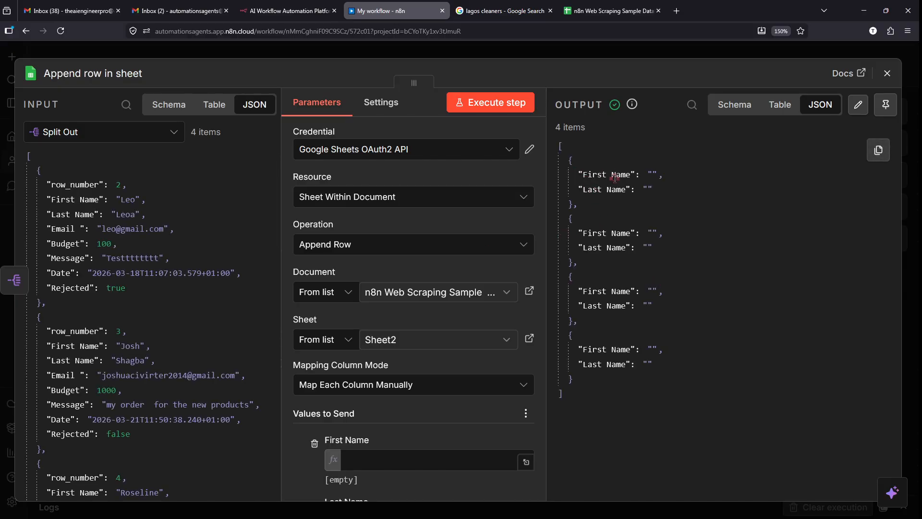
pyautogui.scroll(5, 625, 176)
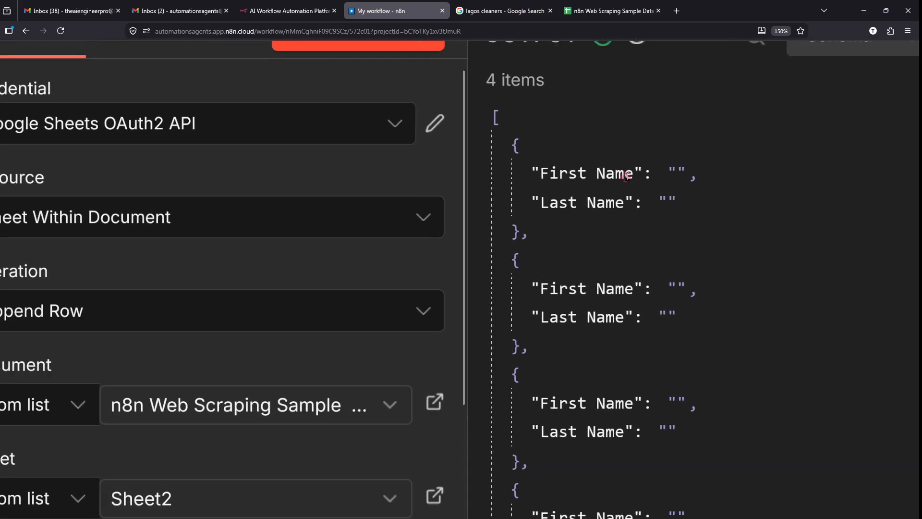
pyautogui.scroll(-2, 625, 176)
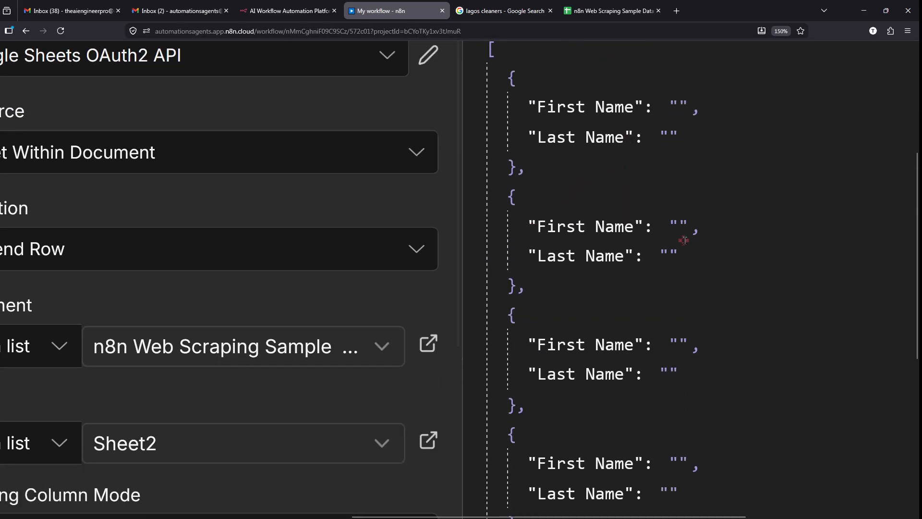
pyautogui.scroll(-5, 541, 262)
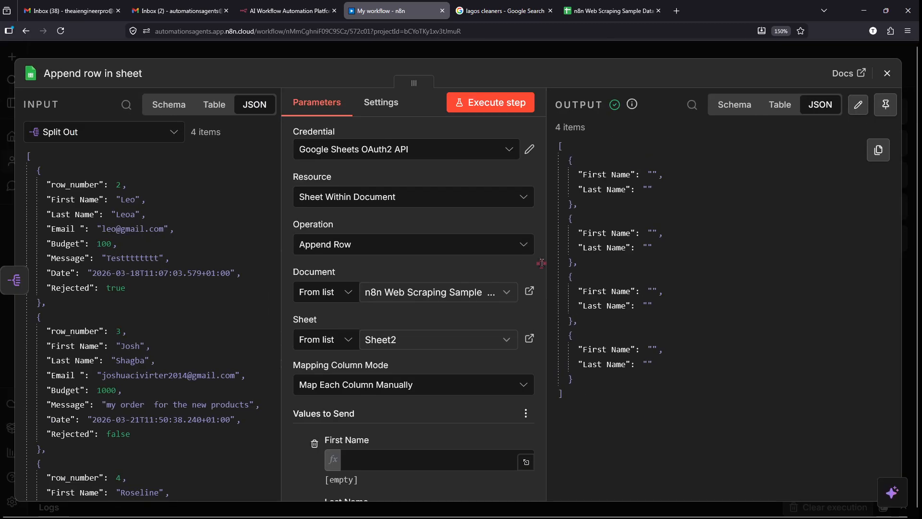
pyautogui.scroll(-3, 315, 344)
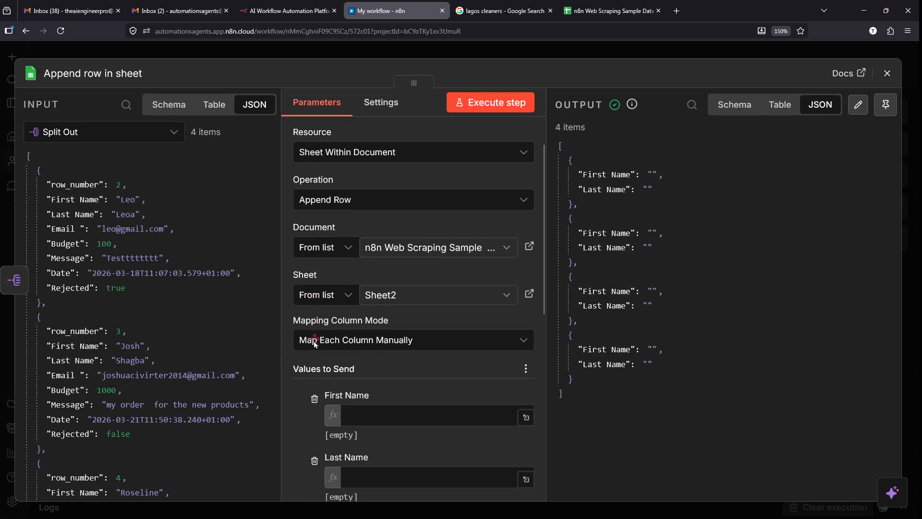
pyautogui.scroll(5, 342, 338)
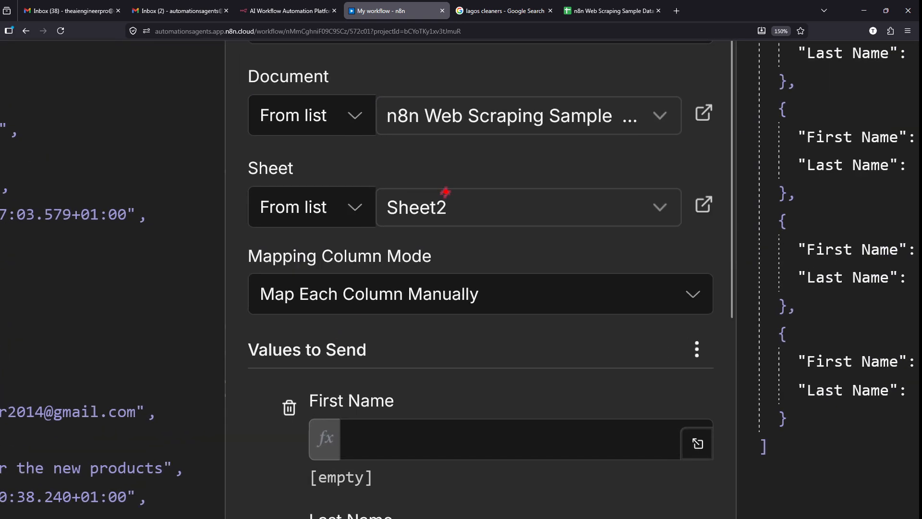
# - Highlight the Sheet2 target, the empty First Name value, and the input's 'Leo' entry
pyautogui.moveTo(406, 161)
pyautogui.mouseDown()
pyautogui.moveTo(499, 211)
pyautogui.moveTo(389, 153)
pyautogui.mouseUp()
pyautogui.scroll(-5, 389, 156)
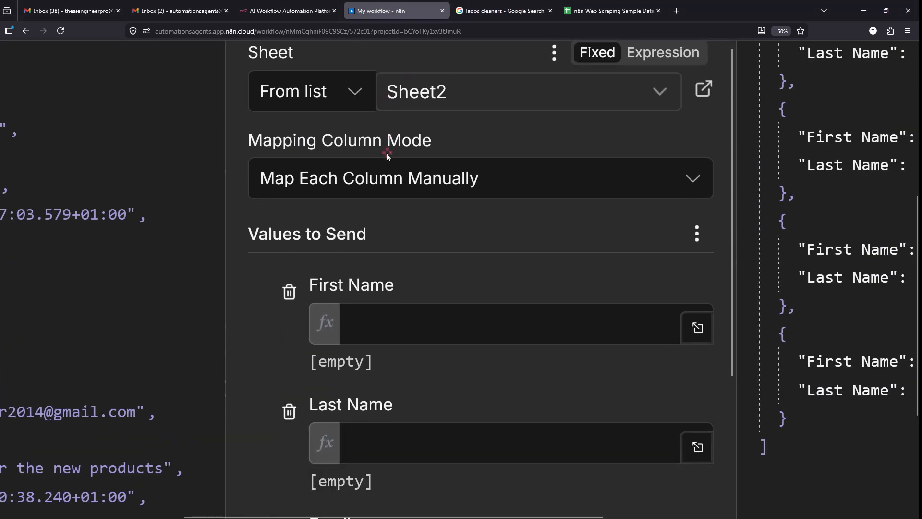
pyautogui.moveTo(287, 187); pyautogui.dragTo(712, 259)
pyautogui.scroll(-5, 355, 274)
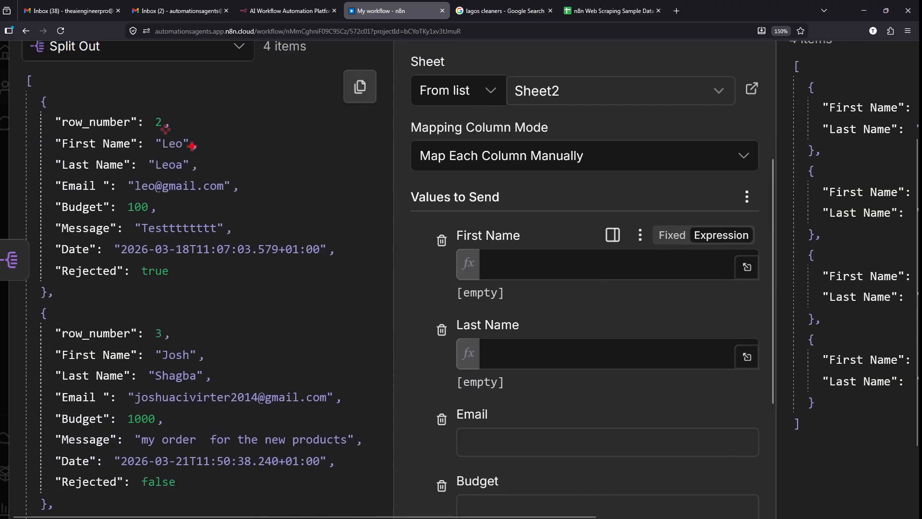
pyautogui.moveTo(192, 145)
pyautogui.mouseDown()
pyautogui.moveTo(318, 164)
pyautogui.moveTo(437, 265)
pyautogui.mouseUp()
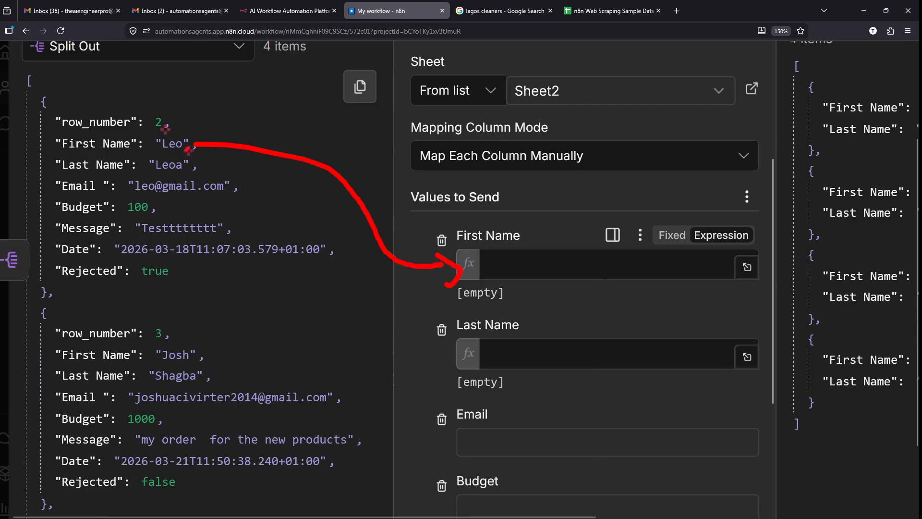
pyautogui.moveTo(185, 138)
pyautogui.mouseDown()
pyautogui.moveTo(201, 144)
pyautogui.moveTo(171, 127)
pyautogui.mouseUp()
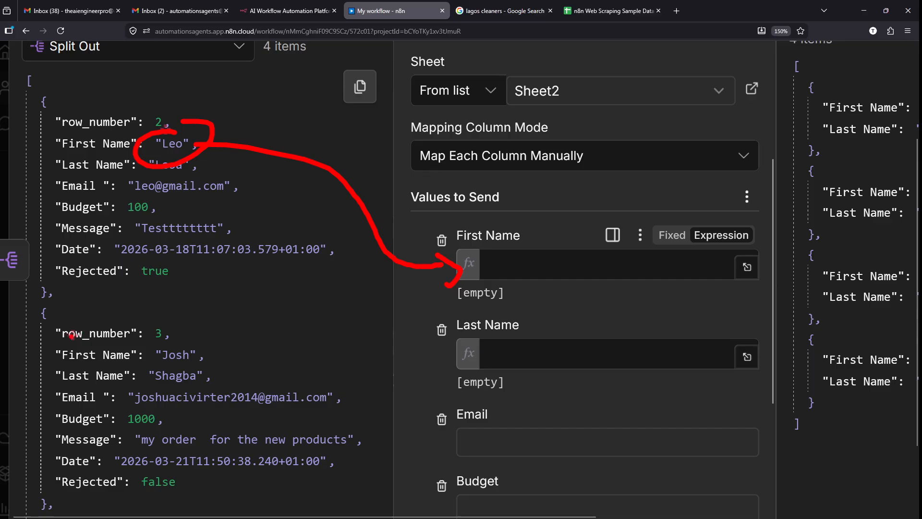
pyautogui.moveTo(35, 349); pyautogui.dragTo(233, 361)
pyautogui.press('Escape')
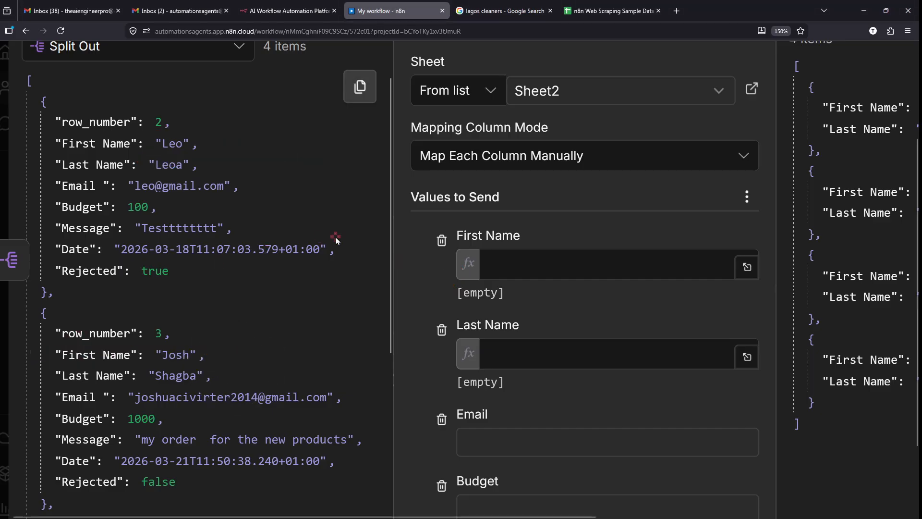
pyautogui.scroll(-1, 336, 240)
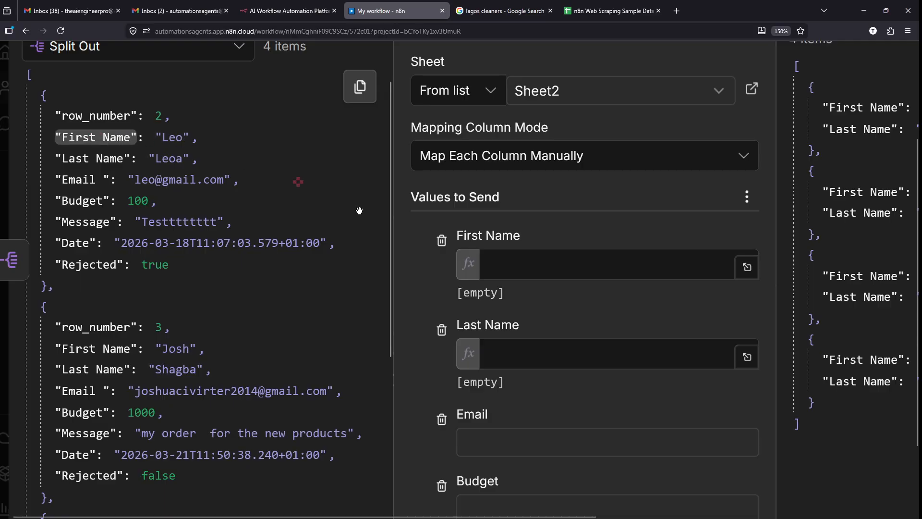
# - Map the input First Name, Last Name and Email into their matching sheet columns
pyautogui.moveTo(96, 137); pyautogui.dragTo(554, 263)
pyautogui.moveTo(89, 158); pyautogui.dragTo(598, 360)
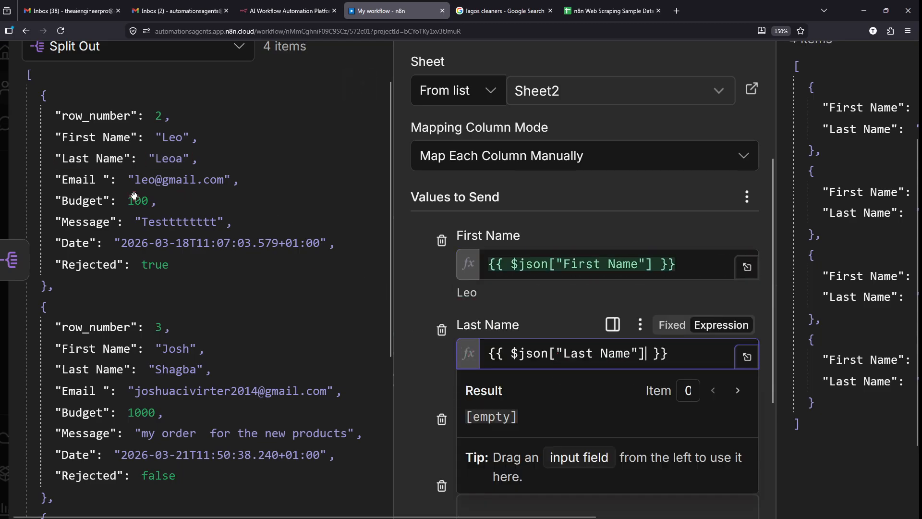
pyautogui.moveTo(446, 374); pyautogui.dragTo(531, 442)
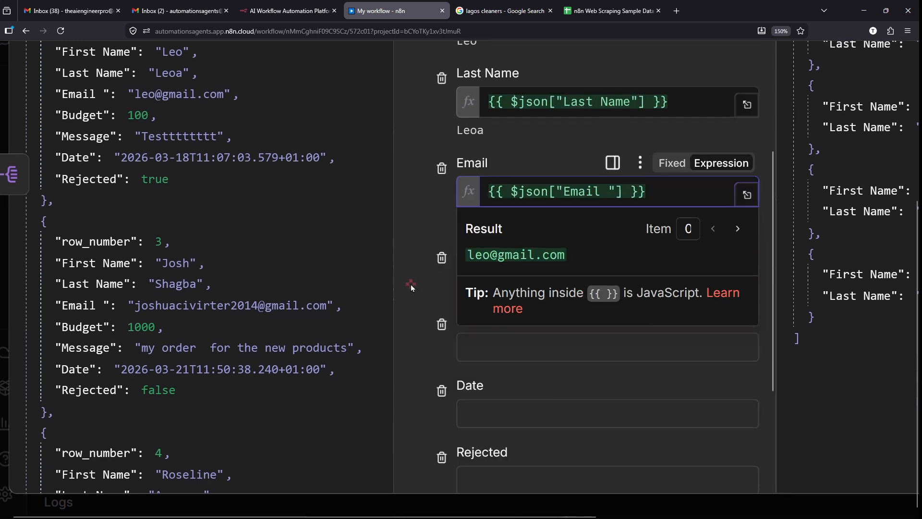
pyautogui.click(410, 284)
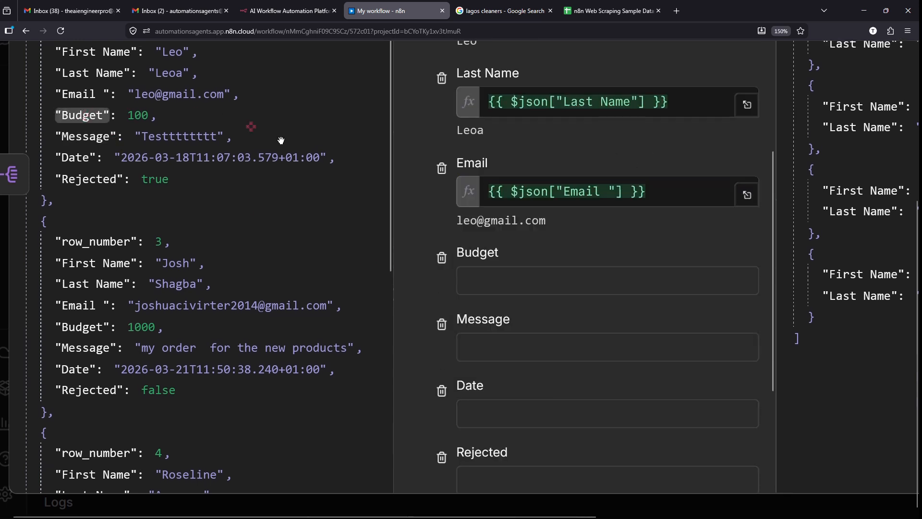
# - Map Budget and Rejected into their columns and execute the append step
pyautogui.moveTo(281, 141); pyautogui.dragTo(541, 281)
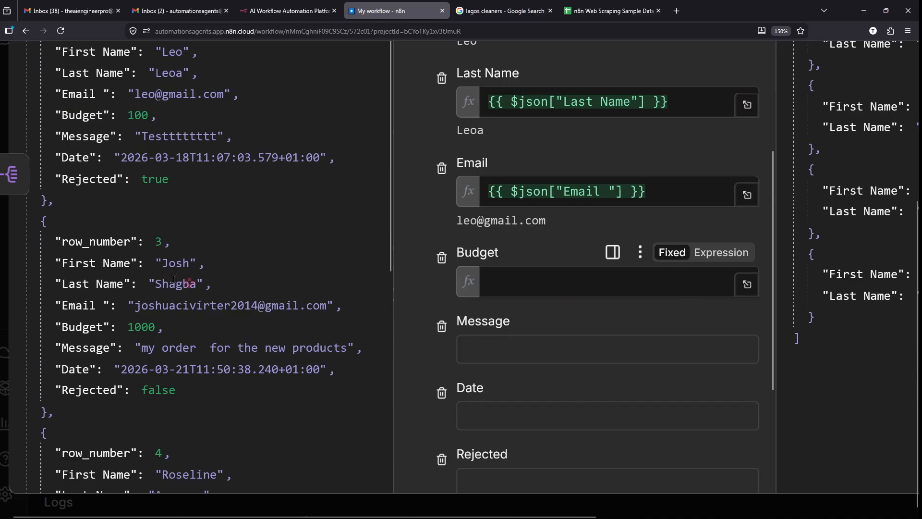
pyautogui.scroll(-3, 213, 350)
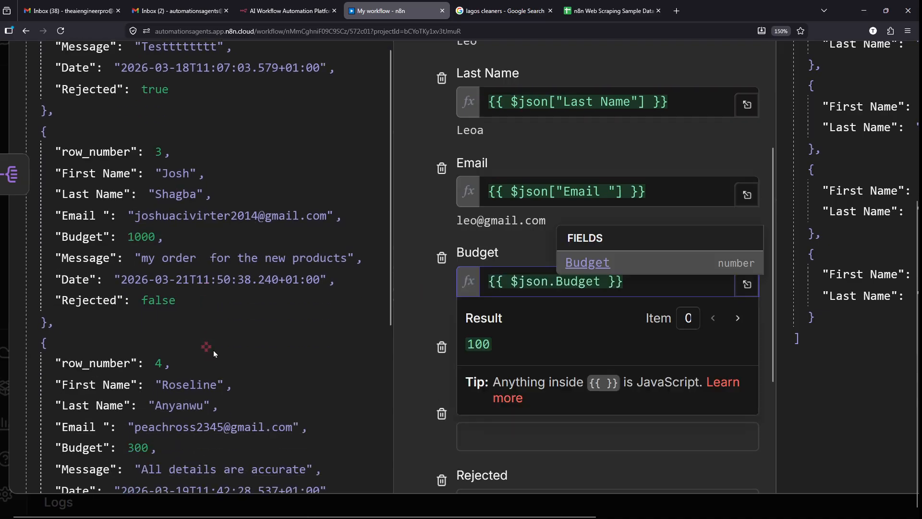
pyautogui.scroll(-4, 435, 402)
pyautogui.click(416, 352)
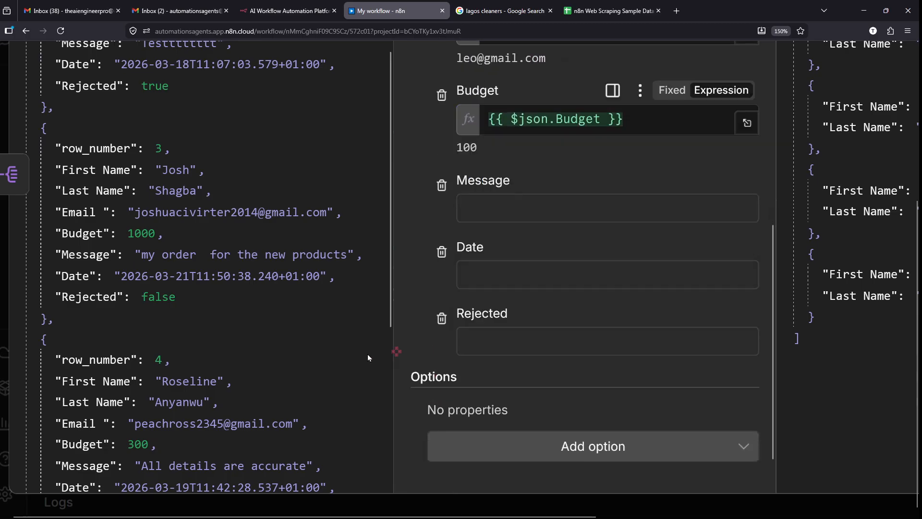
pyautogui.scroll(-1, 336, 355)
pyautogui.moveTo(86, 267); pyautogui.dragTo(537, 344)
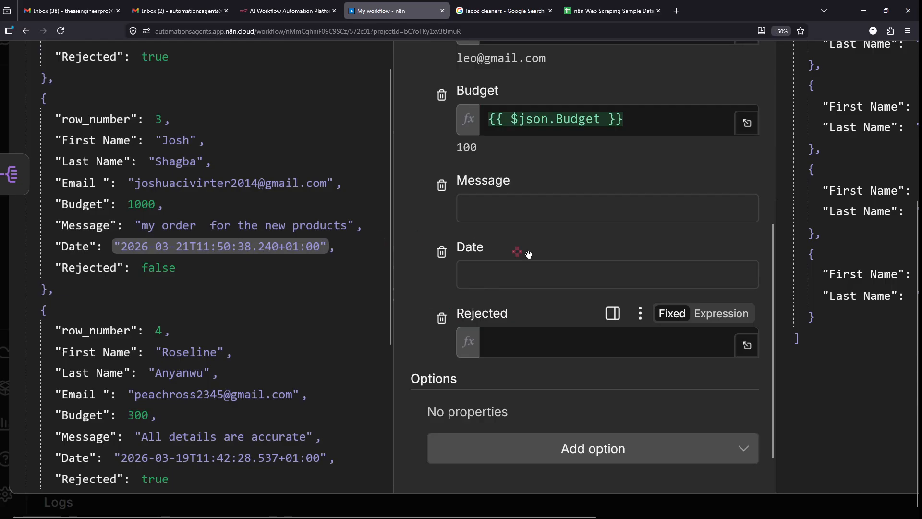
pyautogui.moveTo(528, 254); pyautogui.dragTo(582, 268)
pyautogui.scroll(-5, 518, 211)
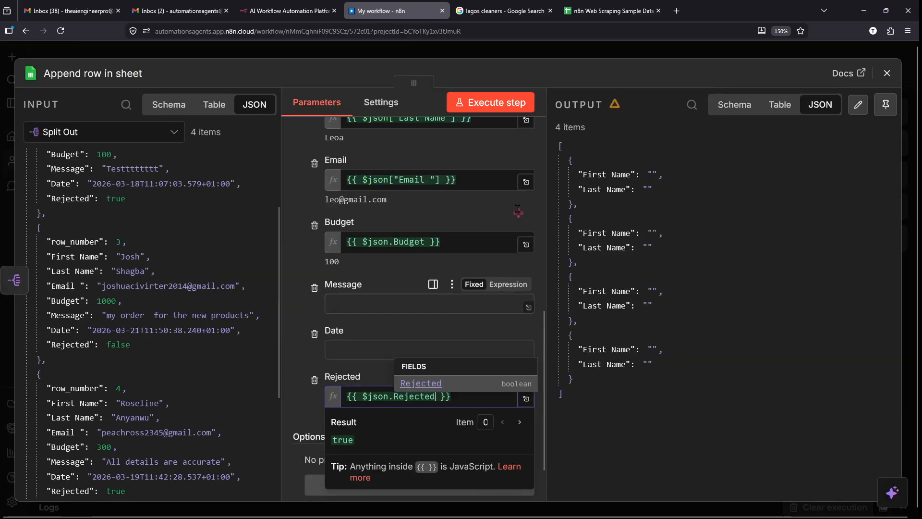
pyautogui.doubleClick(499, 209)
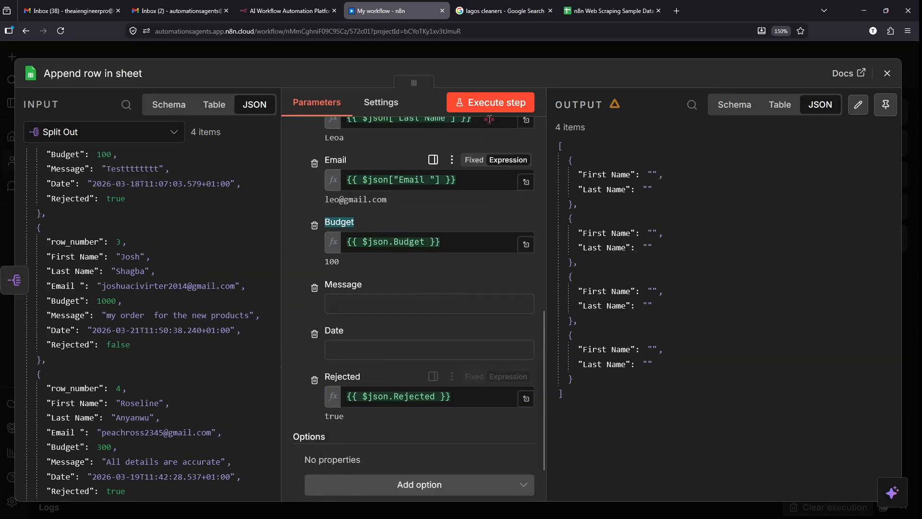
pyautogui.click(491, 110)
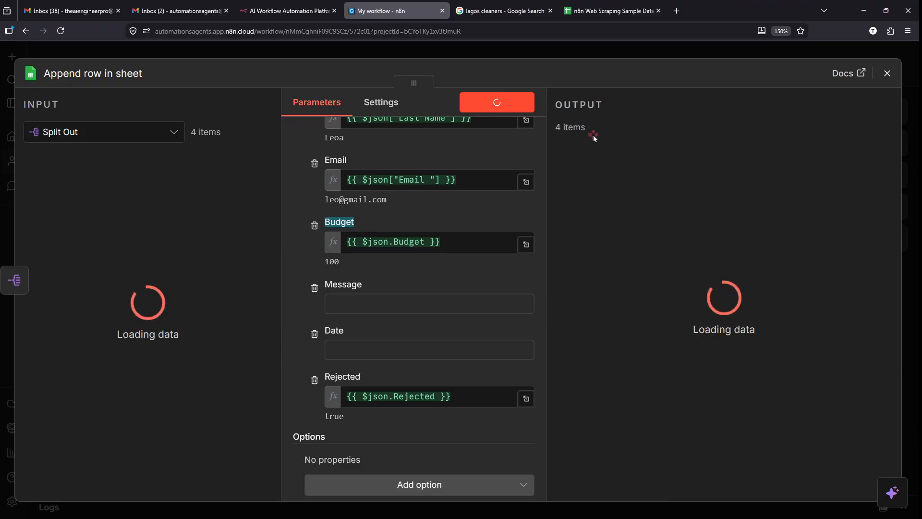
# - Inspect the first appended lead's mapped values in the output, then close the node panel
pyautogui.scroll(3, 730, 177)
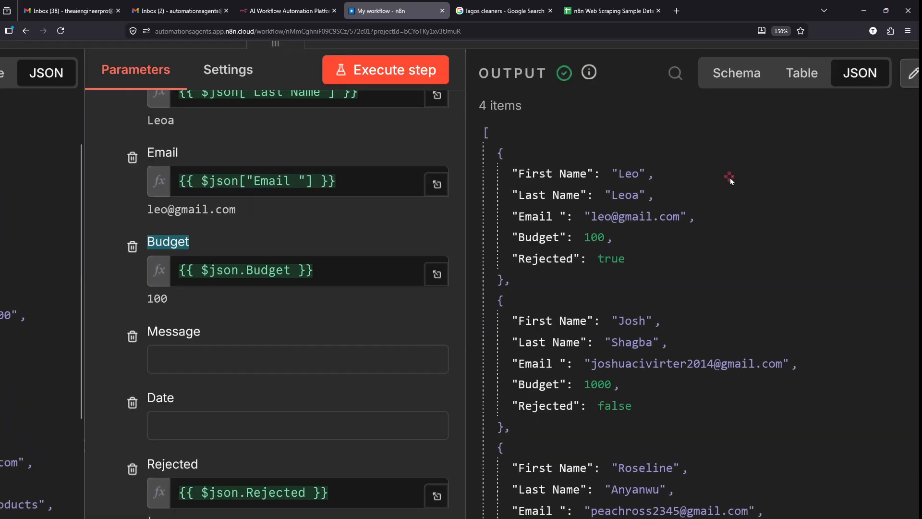
pyautogui.scroll(-3, 730, 177)
pyautogui.scroll(5, 785, 194)
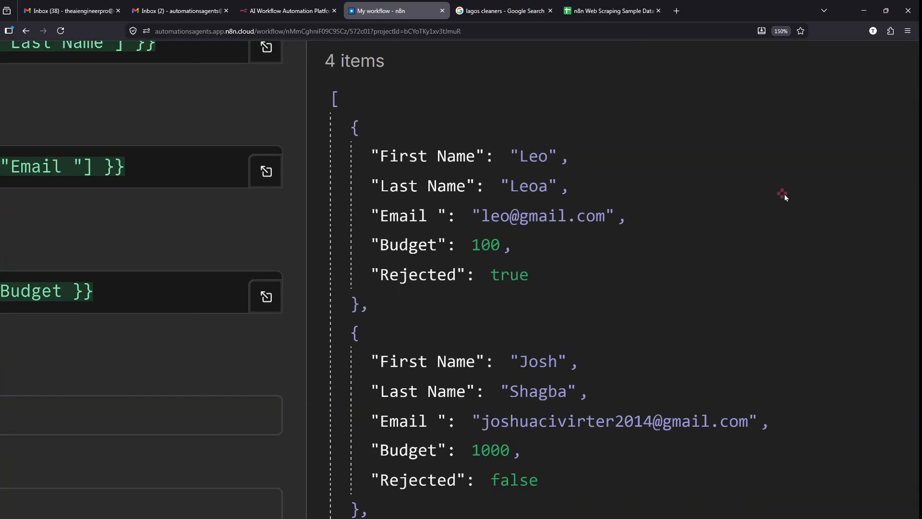
pyautogui.moveTo(338, 112)
pyautogui.mouseDown()
pyautogui.moveTo(511, 305)
pyautogui.moveTo(600, 320)
pyautogui.moveTo(642, 316)
pyautogui.mouseUp()
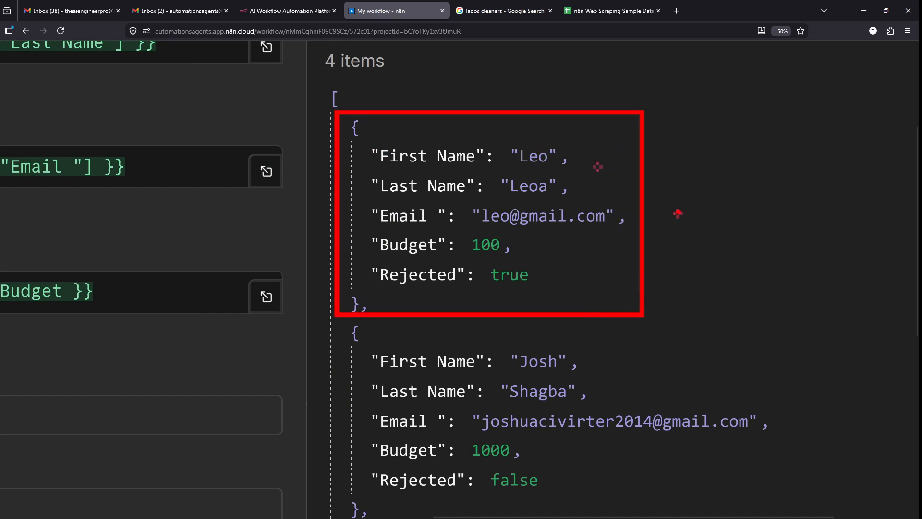
pyautogui.moveTo(665, 187); pyautogui.dragTo(848, 146)
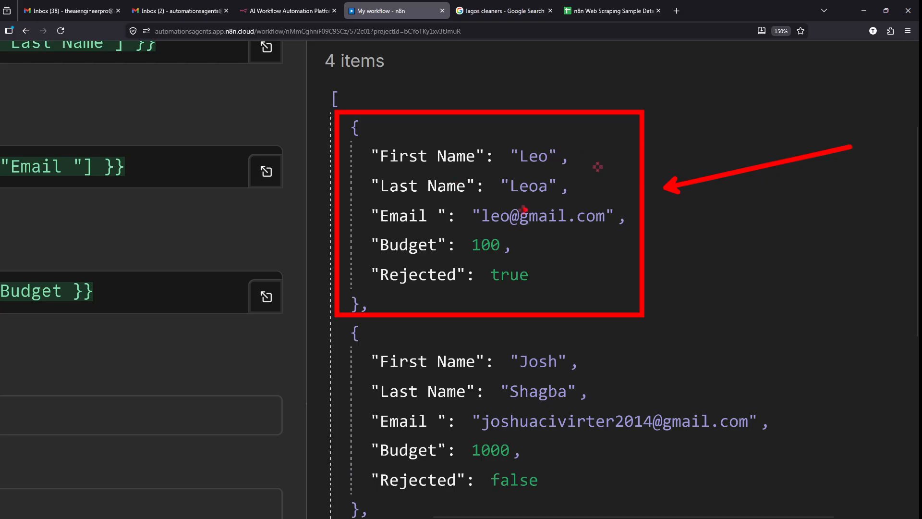
pyautogui.press('Escape')
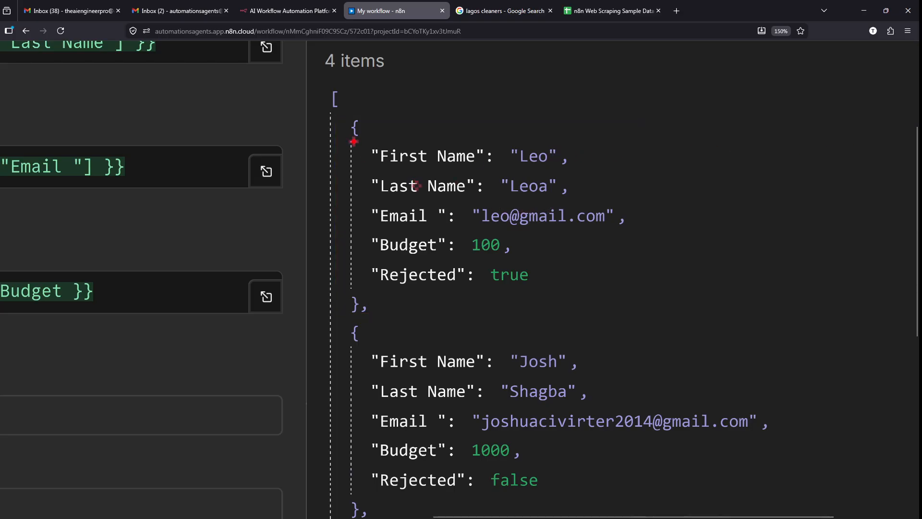
pyautogui.moveTo(353, 141); pyautogui.dragTo(588, 203)
pyautogui.press('Escape')
pyautogui.scroll(-5, 494, 159)
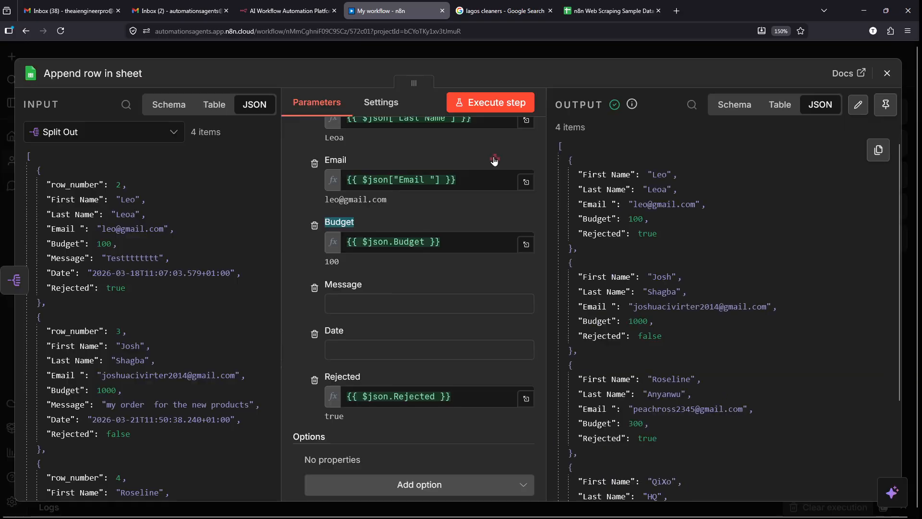
pyautogui.click(400, 51)
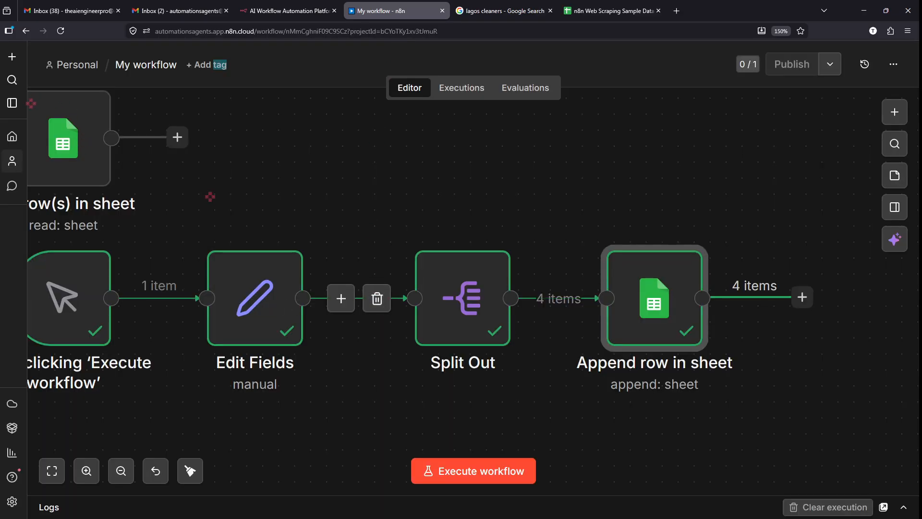
pyautogui.moveTo(30, 103)
pyautogui.mouseDown()
pyautogui.moveTo(99, 185)
pyautogui.moveTo(136, 194)
pyautogui.mouseUp()
pyautogui.press('Escape')
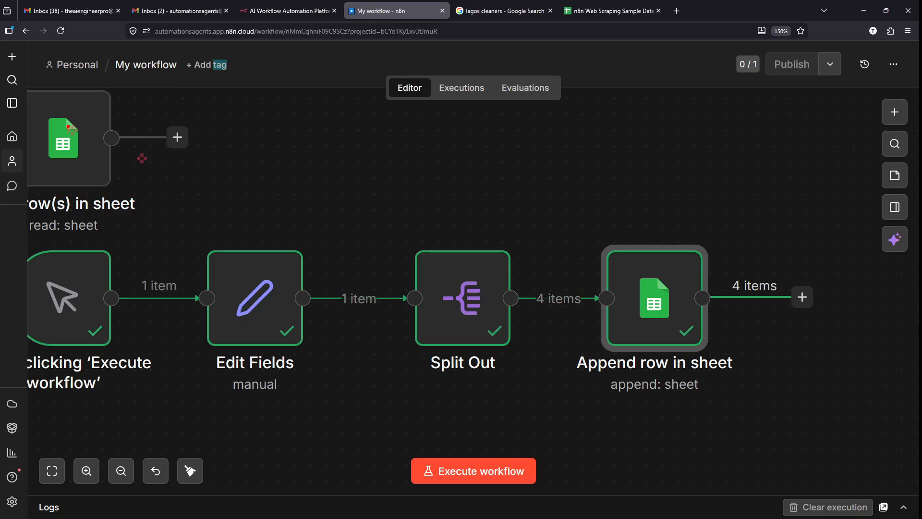
pyautogui.hscroll(-3, 123, 126)
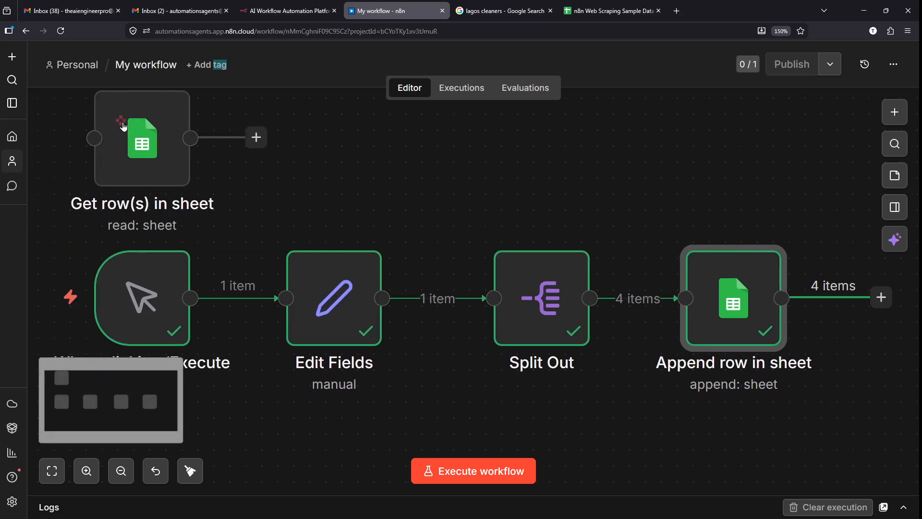
pyautogui.moveTo(99, 109)
pyautogui.mouseDown()
pyautogui.moveTo(243, 179)
pyautogui.moveTo(271, 207)
pyautogui.moveTo(280, 234)
pyautogui.moveTo(400, 358)
pyautogui.mouseUp()
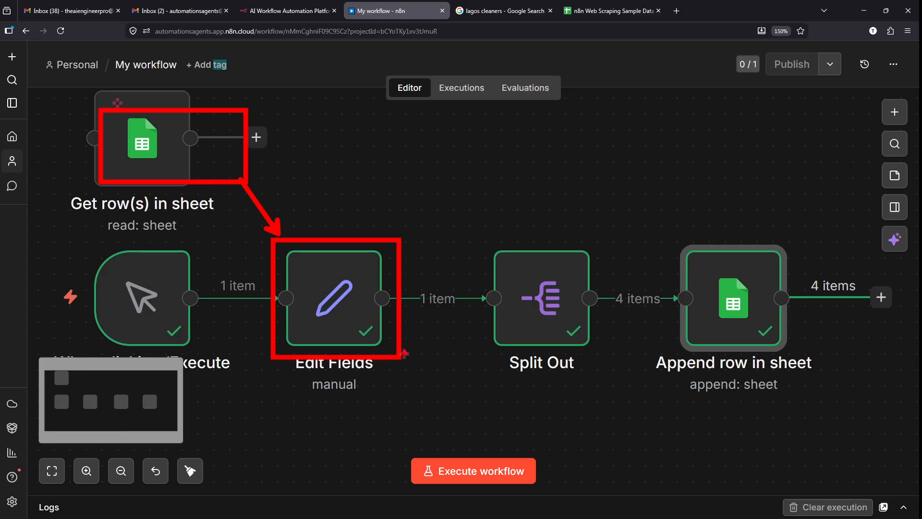
pyautogui.hotkey('ctrl', 'z')
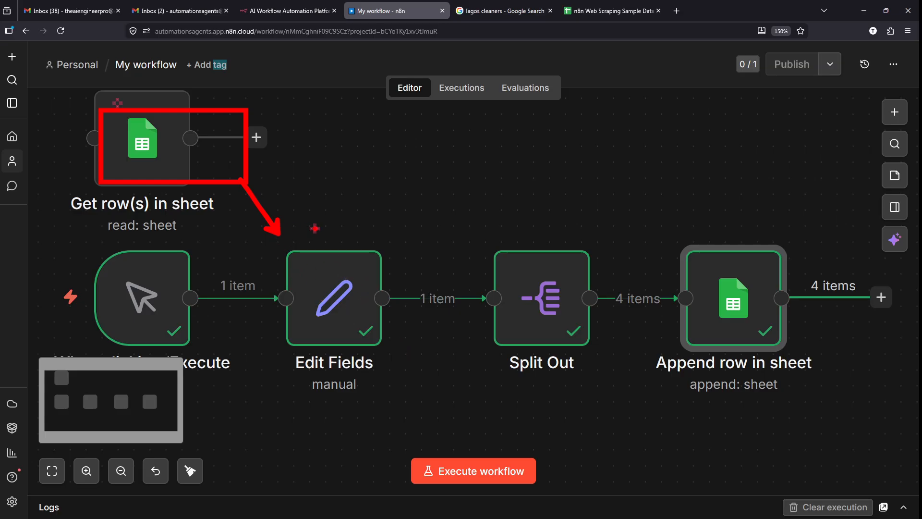
pyautogui.moveTo(291, 228)
pyautogui.mouseDown()
pyautogui.moveTo(646, 144)
pyautogui.moveTo(686, 214)
pyautogui.mouseUp()
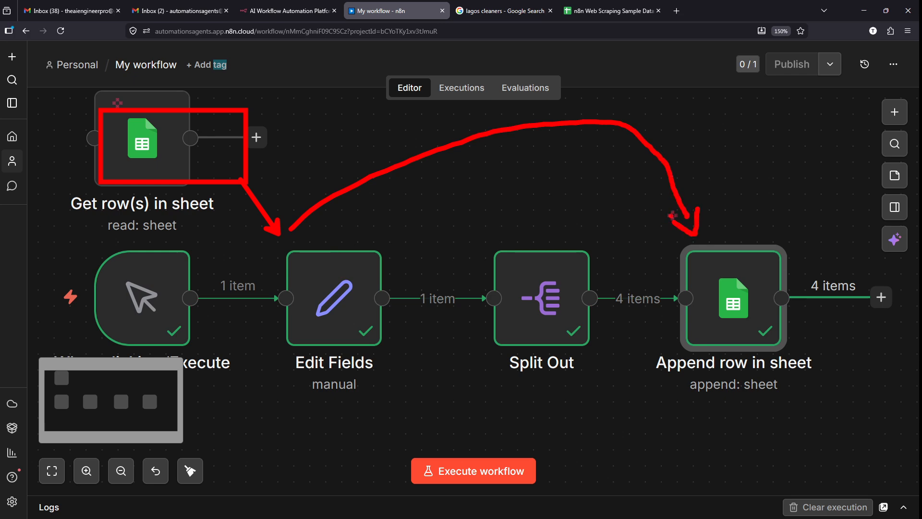
pyautogui.hotkey('ctrl', 'z')
pyautogui.hotkey('ctrl', 'z')
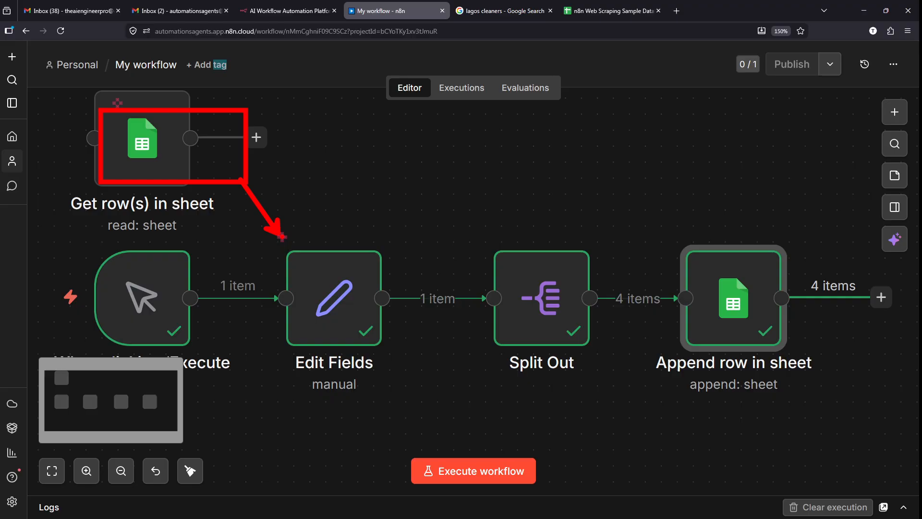
pyautogui.moveTo(282, 236)
pyautogui.mouseDown()
pyautogui.moveTo(441, 170)
pyautogui.moveTo(495, 220)
pyautogui.mouseUp()
pyautogui.moveTo(474, 230); pyautogui.dragTo(518, 240)
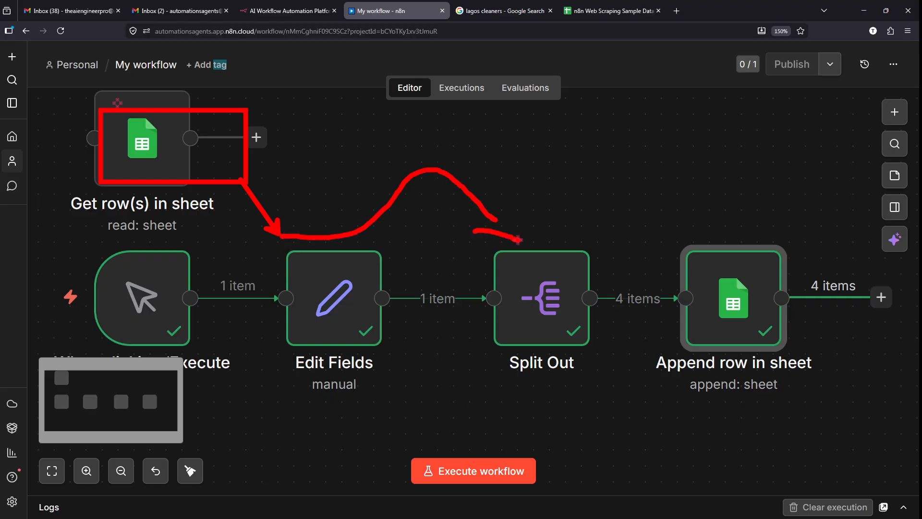
pyautogui.moveTo(616, 275)
pyautogui.mouseDown()
pyautogui.moveTo(606, 312)
pyautogui.moveTo(662, 277)
pyautogui.moveTo(628, 275)
pyautogui.mouseUp()
pyautogui.moveTo(426, 280)
pyautogui.mouseDown()
pyautogui.moveTo(478, 300)
pyautogui.moveTo(428, 286)
pyautogui.moveTo(589, 232)
pyautogui.moveTo(616, 268)
pyautogui.mouseUp()
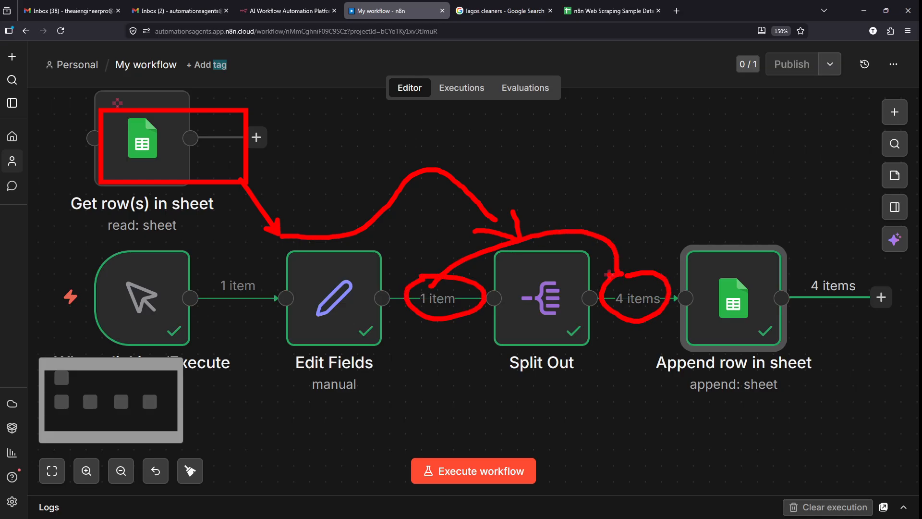
pyautogui.moveTo(630, 268)
pyautogui.mouseDown()
pyautogui.moveTo(673, 185)
pyautogui.moveTo(729, 226)
pyautogui.moveTo(754, 224)
pyautogui.moveTo(845, 255)
pyautogui.moveTo(812, 267)
pyautogui.moveTo(870, 273)
pyautogui.moveTo(828, 270)
pyautogui.mouseUp()
pyautogui.press('Escape')
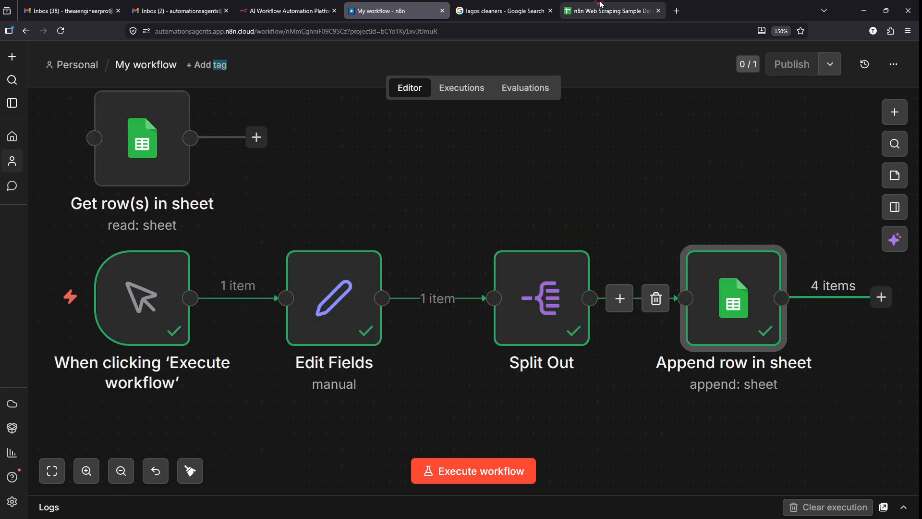
pyautogui.click(601, 6)
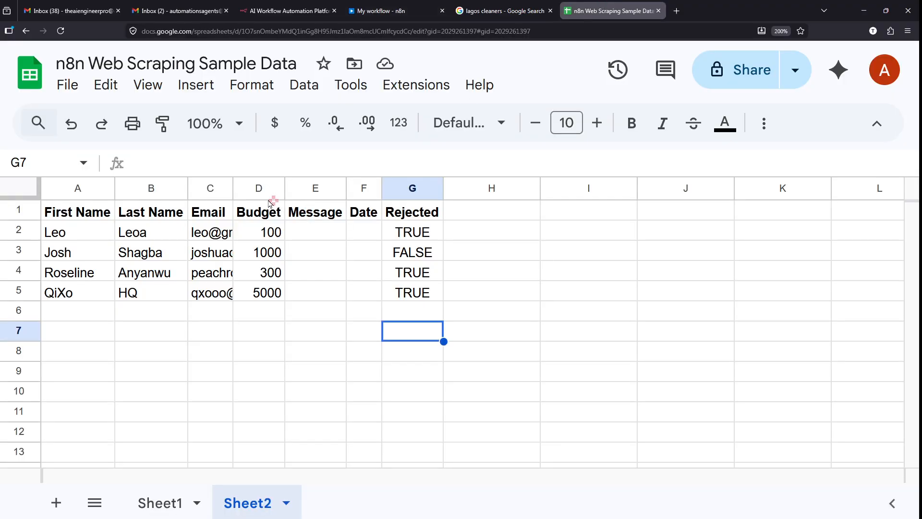
# - Widen column C so the full Email addresses show, then go back to n8n
pyautogui.moveTo(233, 187); pyautogui.dragTo(379, 188)
pyautogui.click(483, 320)
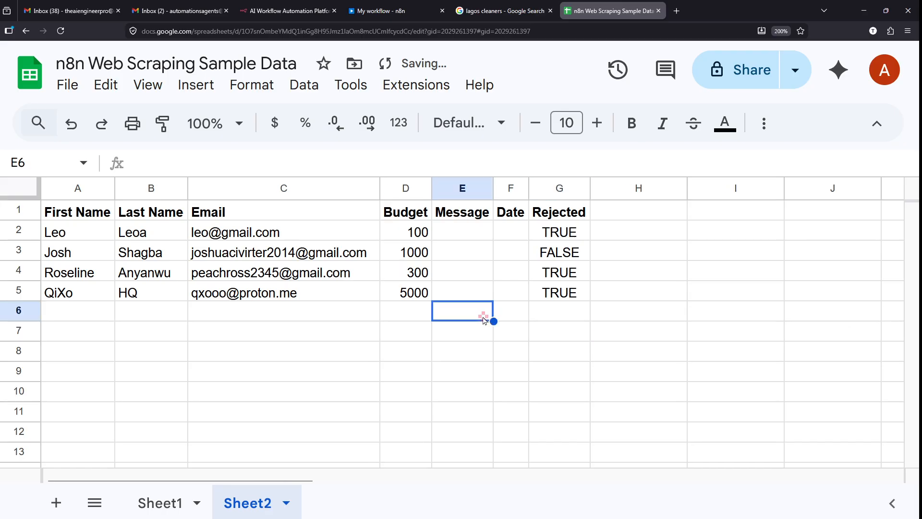
pyautogui.click(392, 6)
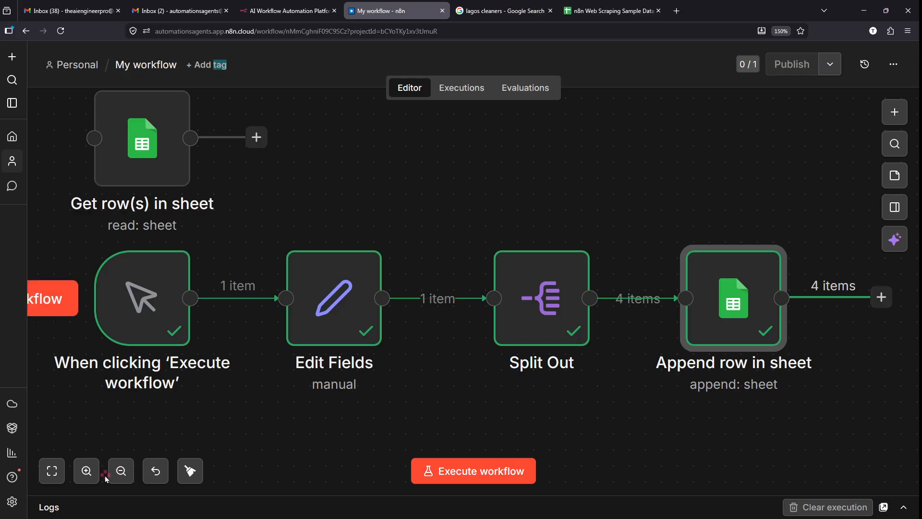
pyautogui.click(120, 472)
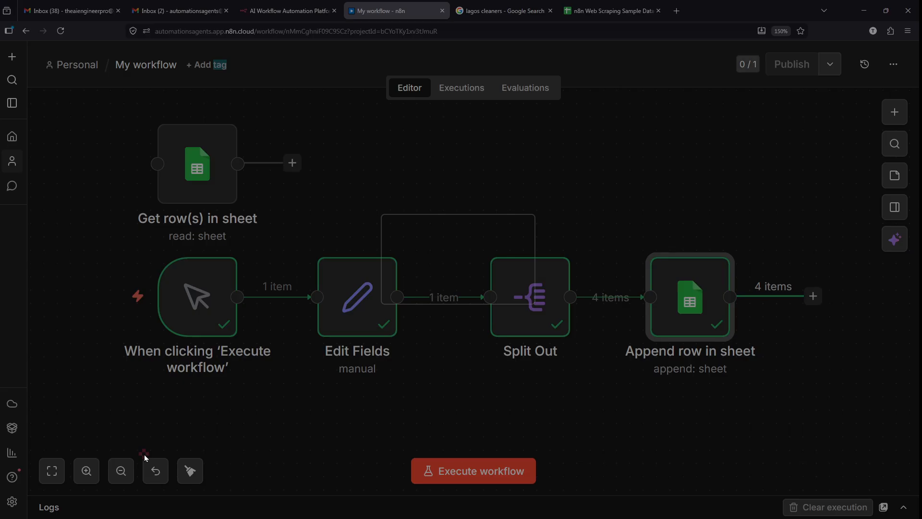
pyautogui.click(491, 287)
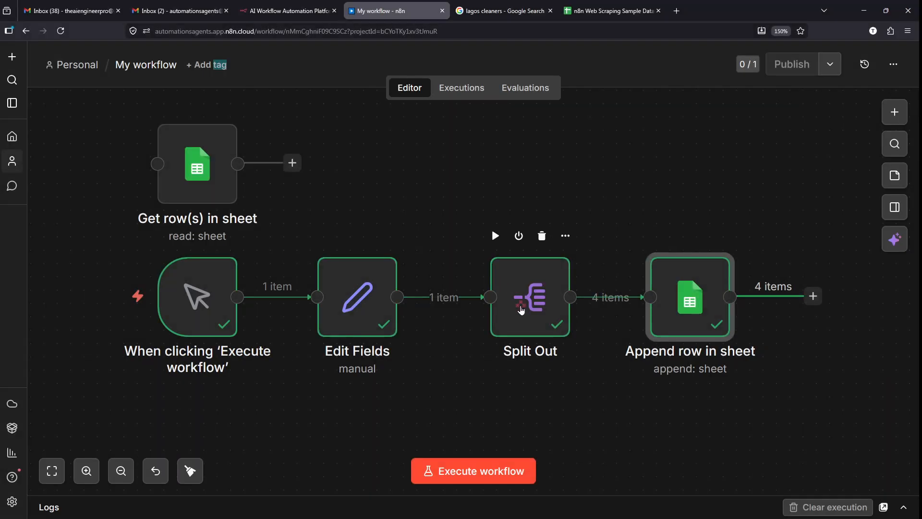
pyautogui.hscroll(2, 589, 403)
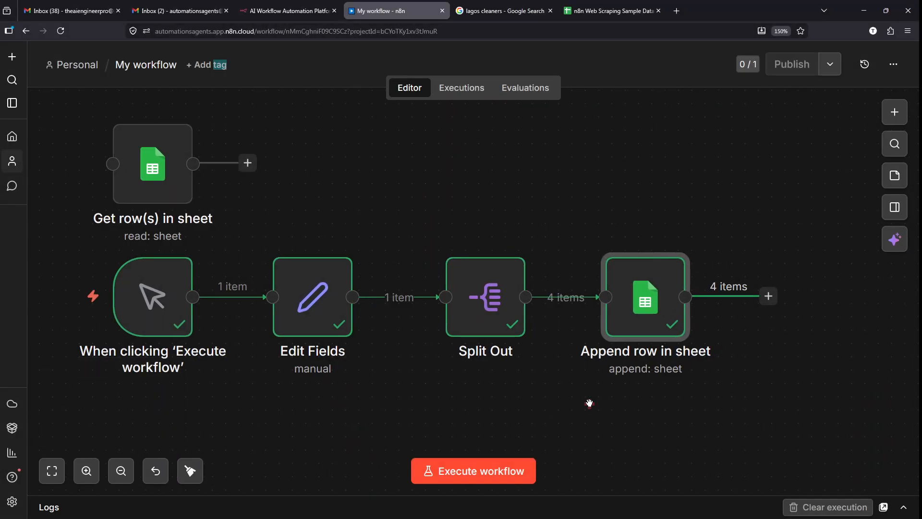
pyautogui.scroll(-2, 590, 404)
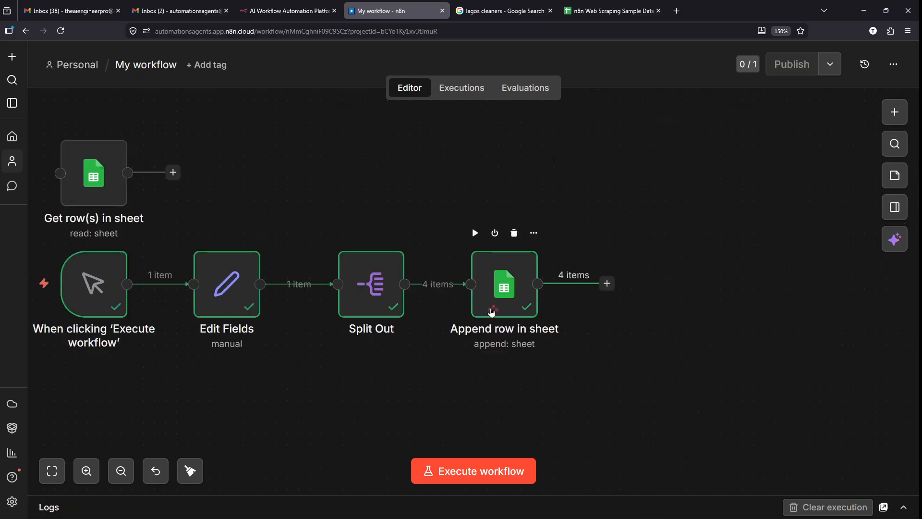
pyautogui.click(582, 4)
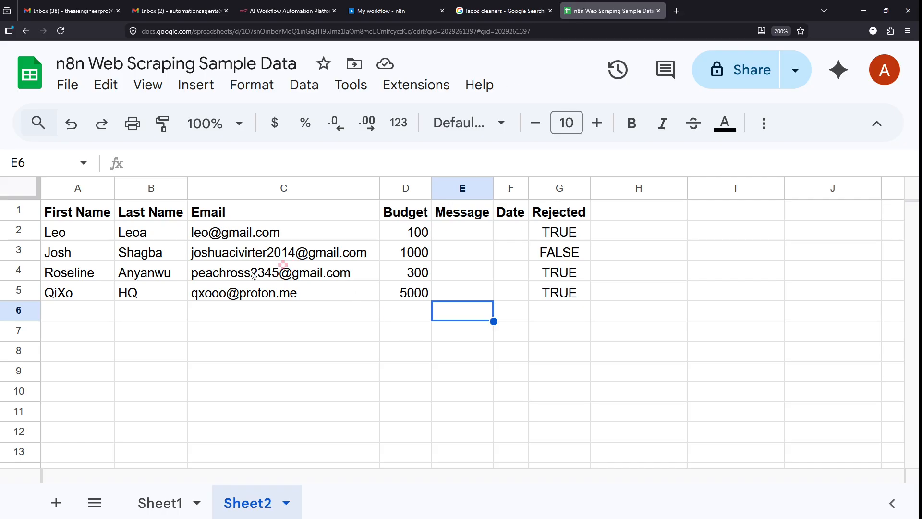
pyautogui.click(225, 126)
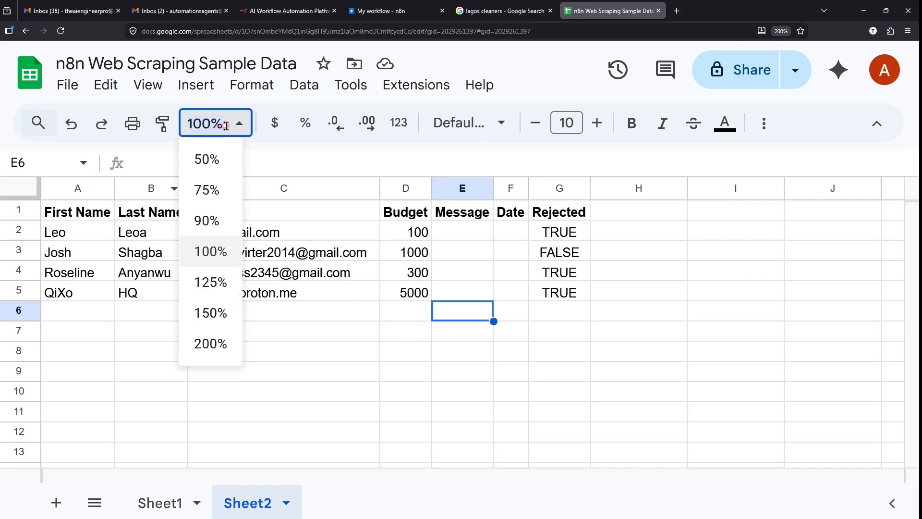
pyautogui.click(199, 284)
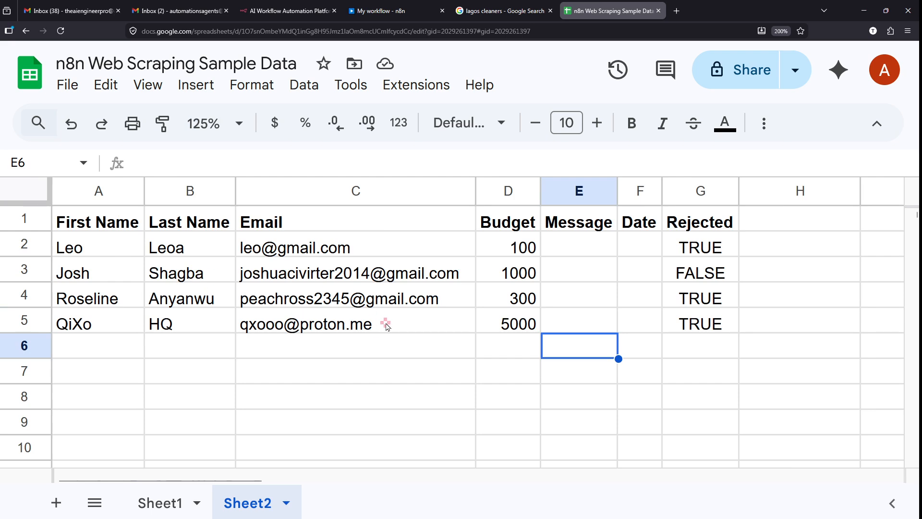
pyautogui.click(318, 421)
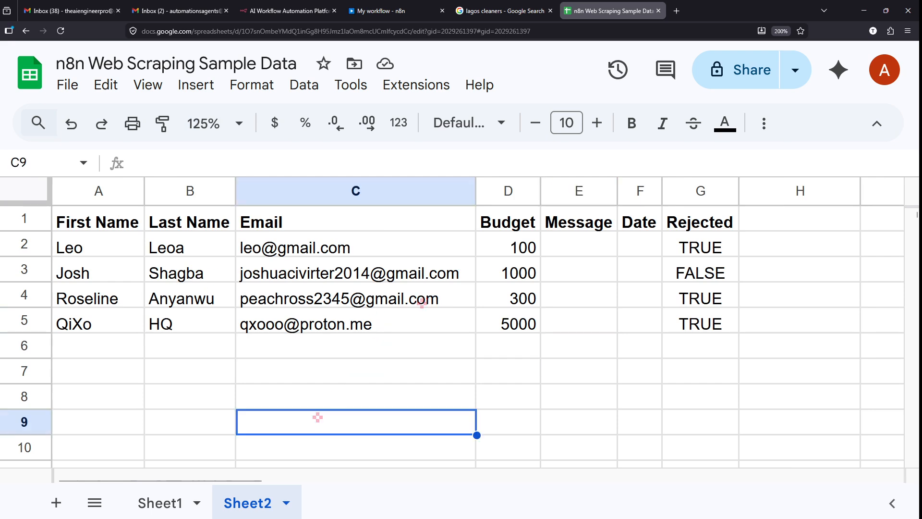
pyautogui.moveTo(475, 207); pyautogui.dragTo(601, 437)
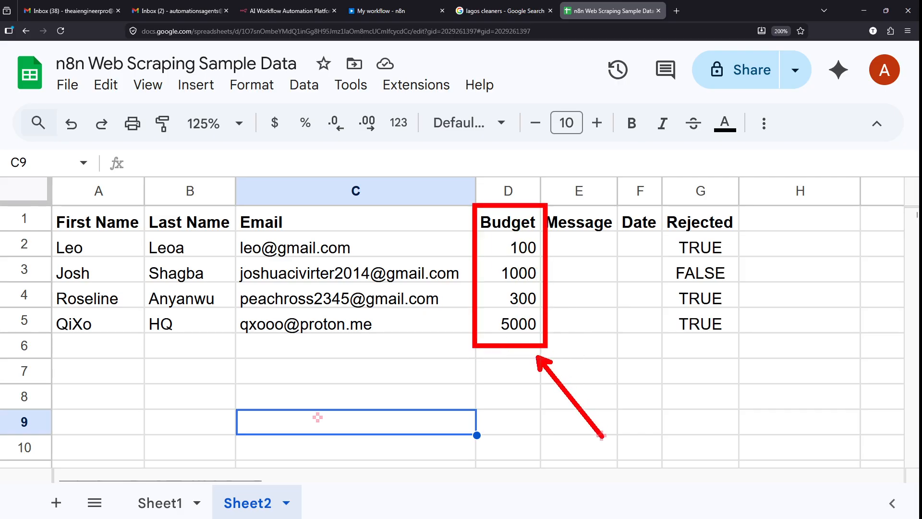
pyautogui.press('Escape')
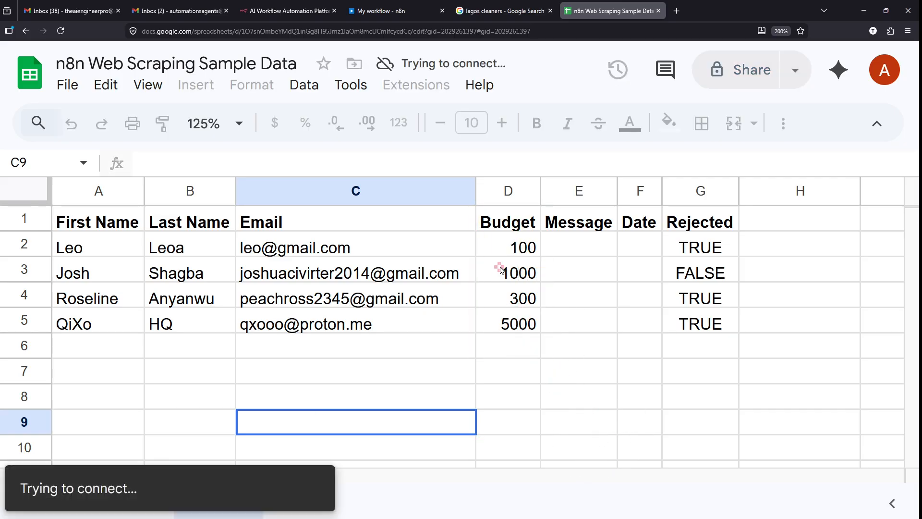
pyautogui.scroll(3, 503, 265)
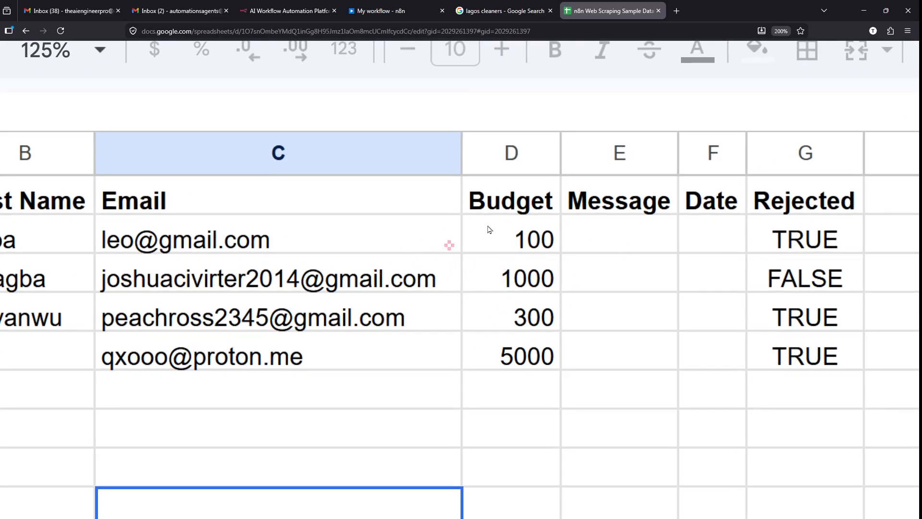
pyautogui.click(404, 6)
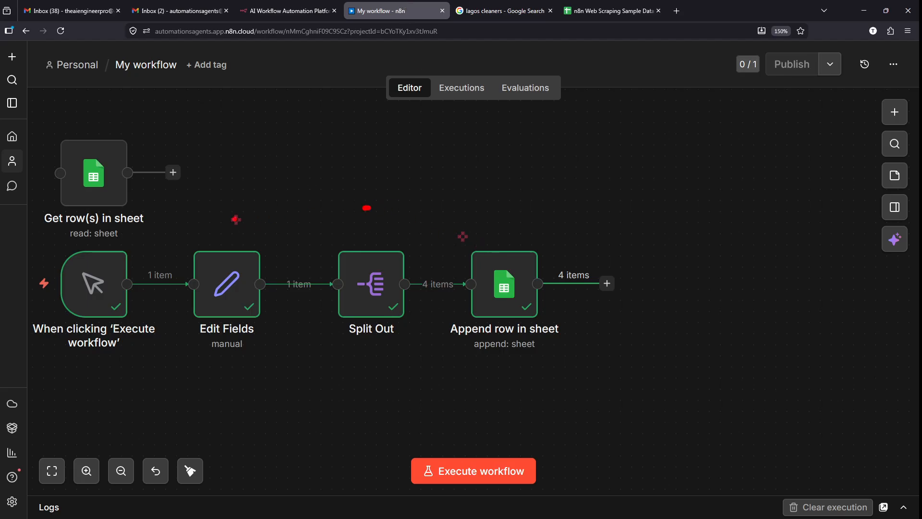
# - Annotate the canvas with a 'budget >= 1000' note, then switch to the n8n Web Scraping Sample Data sheet
pyautogui.moveTo(236, 220)
pyautogui.mouseDown()
pyautogui.moveTo(274, 225)
pyautogui.moveTo(186, 196)
pyautogui.mouseUp()
pyautogui.press('Escape')
pyautogui.moveTo(350, 255); pyautogui.dragTo(353, 256)
pyautogui.moveTo(428, 302); pyautogui.dragTo(419, 441)
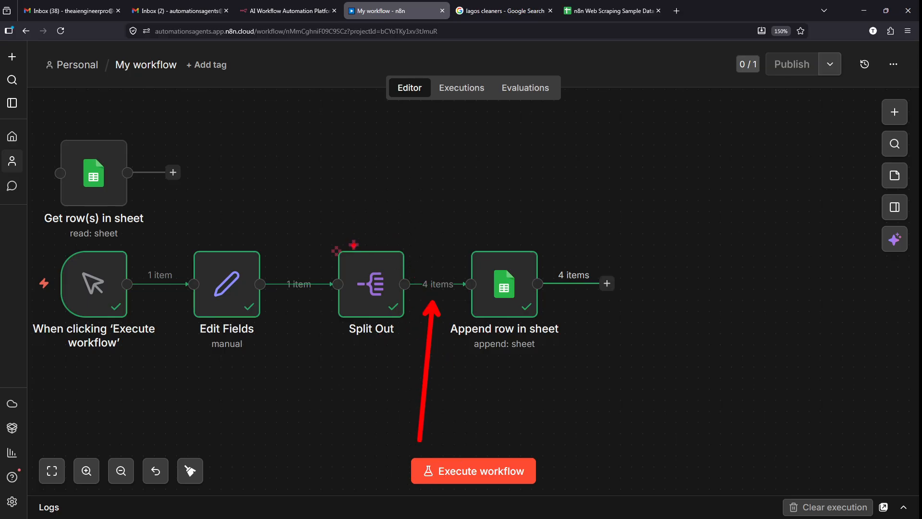
pyautogui.moveTo(415, 270)
pyautogui.mouseDown()
pyautogui.moveTo(460, 296)
pyautogui.moveTo(432, 260)
pyautogui.moveTo(513, 154)
pyautogui.moveTo(537, 170)
pyautogui.moveTo(537, 162)
pyautogui.mouseUp()
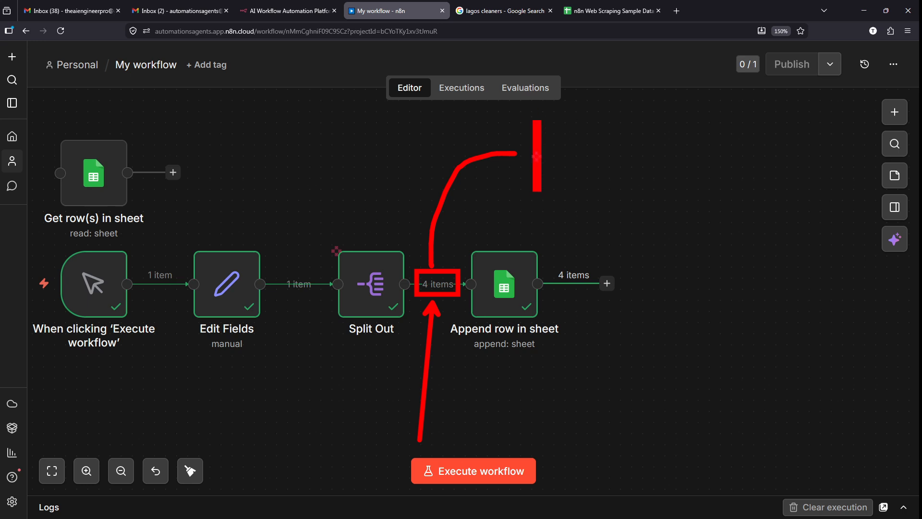
pyautogui.write('budget ')
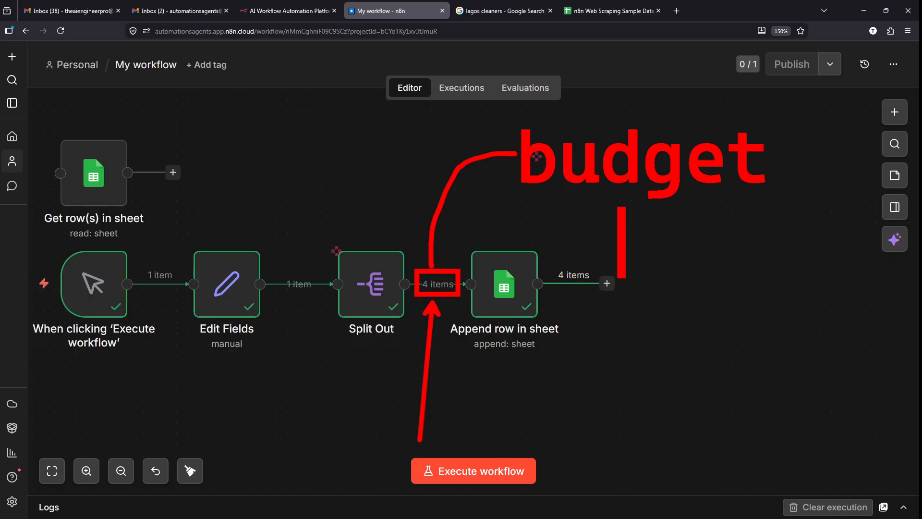
pyautogui.write('>= ')
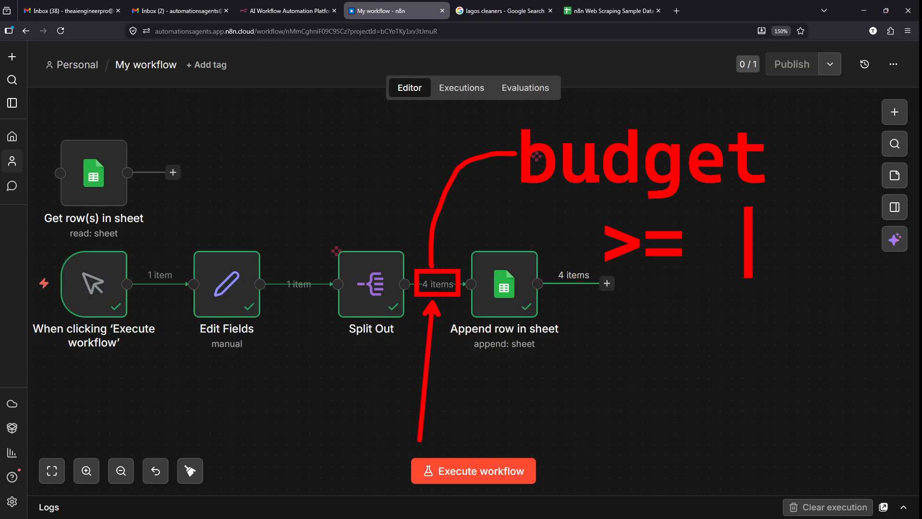
pyautogui.write('1000')
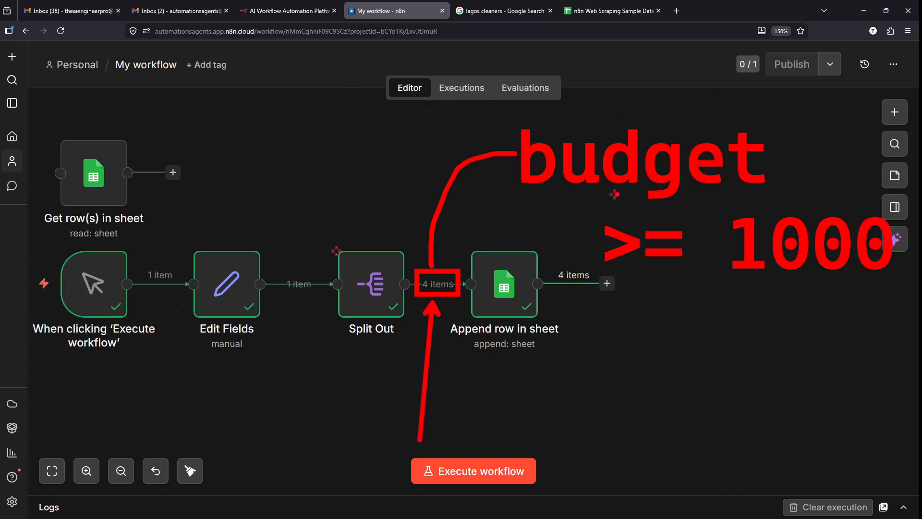
pyautogui.moveTo(489, 109)
pyautogui.mouseDown()
pyautogui.moveTo(731, 245)
pyautogui.moveTo(886, 303)
pyautogui.moveTo(908, 300)
pyautogui.moveTo(904, 292)
pyautogui.mouseUp()
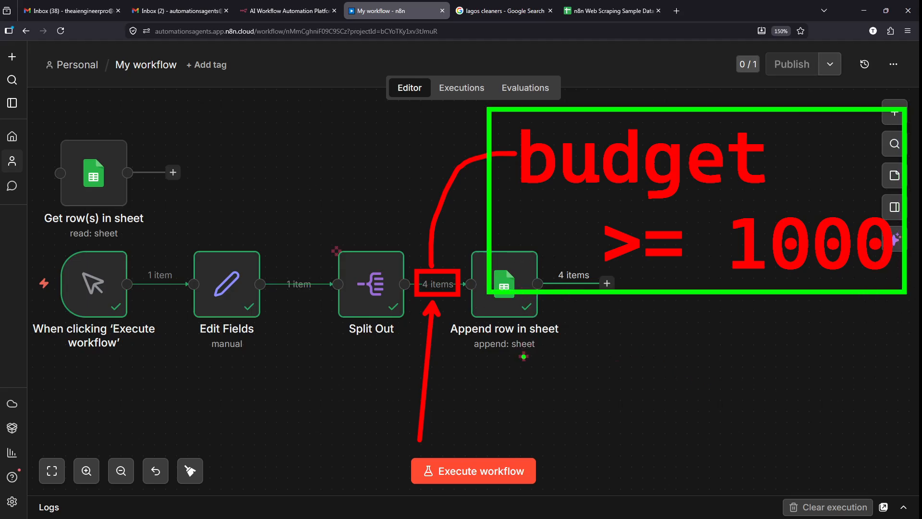
pyautogui.moveTo(525, 357); pyautogui.dragTo(594, 450)
pyautogui.moveTo(504, 368)
pyautogui.mouseDown()
pyautogui.moveTo(482, 435)
pyautogui.moveTo(487, 454)
pyautogui.moveTo(461, 398)
pyautogui.moveTo(429, 443)
pyautogui.mouseUp()
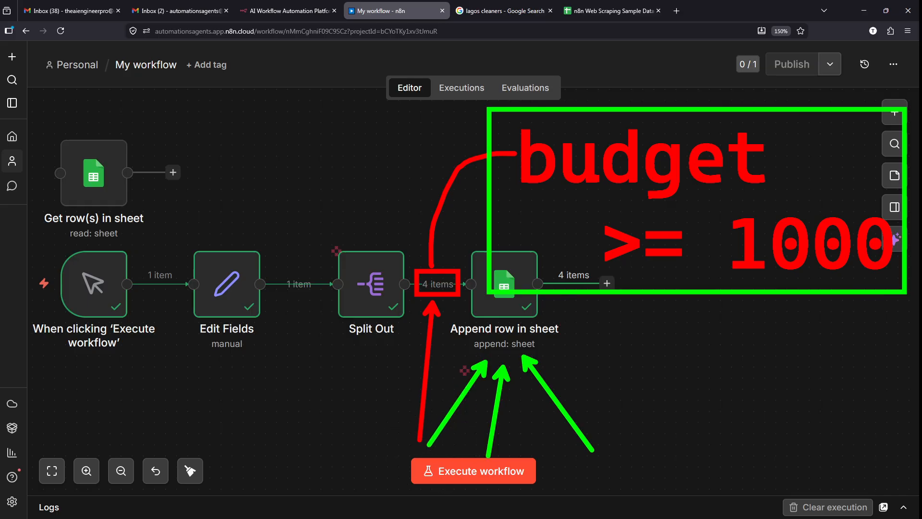
pyautogui.press('Escape')
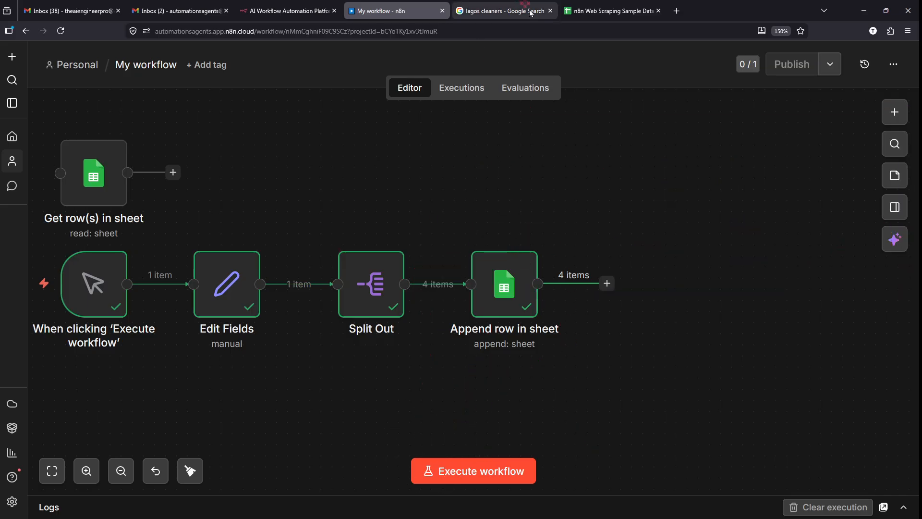
pyautogui.click(609, 6)
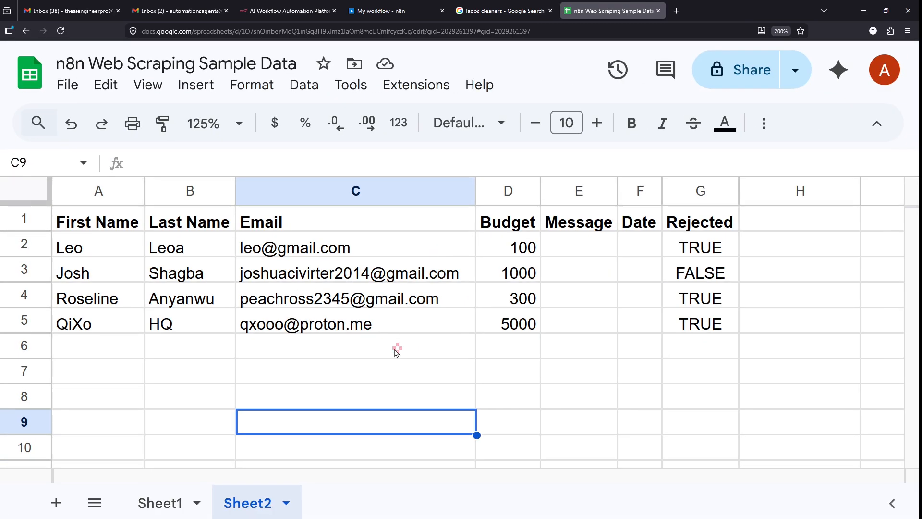
# - Delete the lead data in Sheet2 rows 2–5, keeping the header row, and return to n8n
pyautogui.click(396, 347)
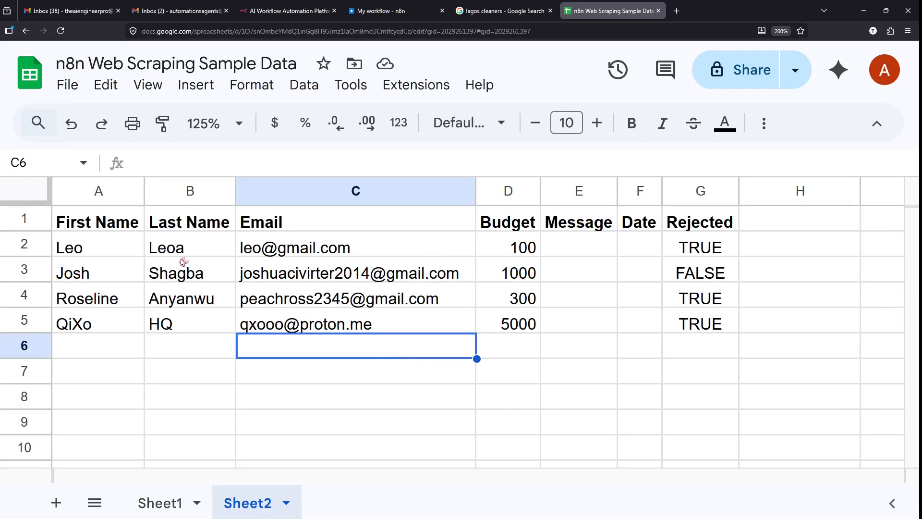
pyautogui.moveTo(33, 249); pyautogui.dragTo(466, 330)
pyautogui.press('Delete')
pyautogui.click(471, 379)
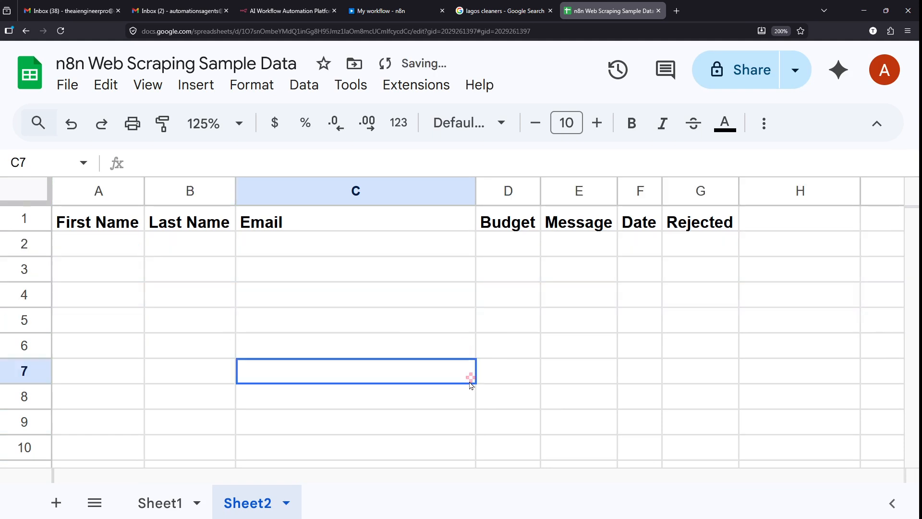
pyautogui.click(511, 370)
pyautogui.click(376, 5)
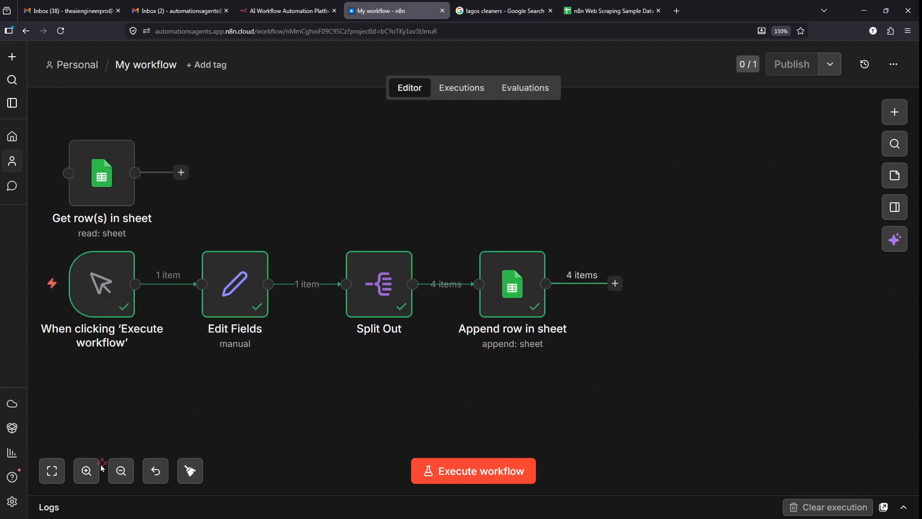
# - Zoom into the canvas and use the + on the Split Out → Append row in sheet connection
pyautogui.click(86, 471)
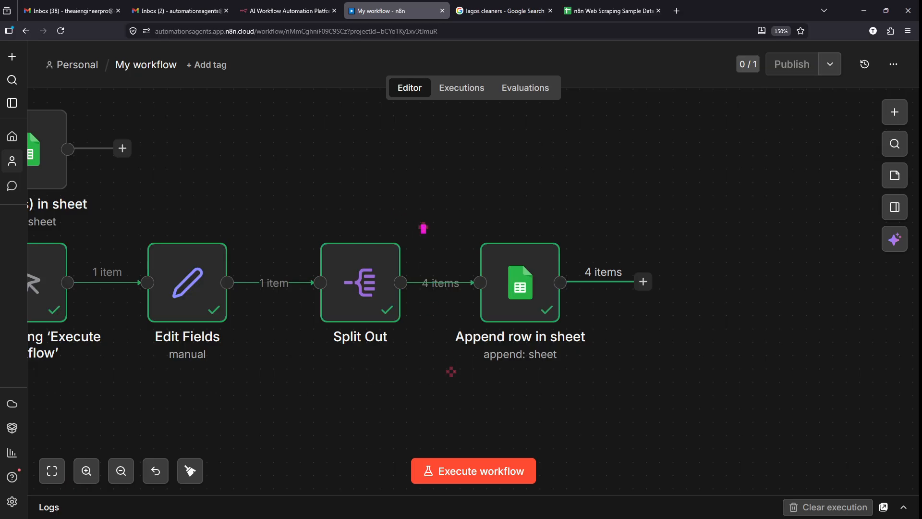
pyautogui.moveTo(423, 228)
pyautogui.mouseDown()
pyautogui.moveTo(438, 365)
pyautogui.moveTo(441, 357)
pyautogui.mouseUp()
pyautogui.press('ctrl')
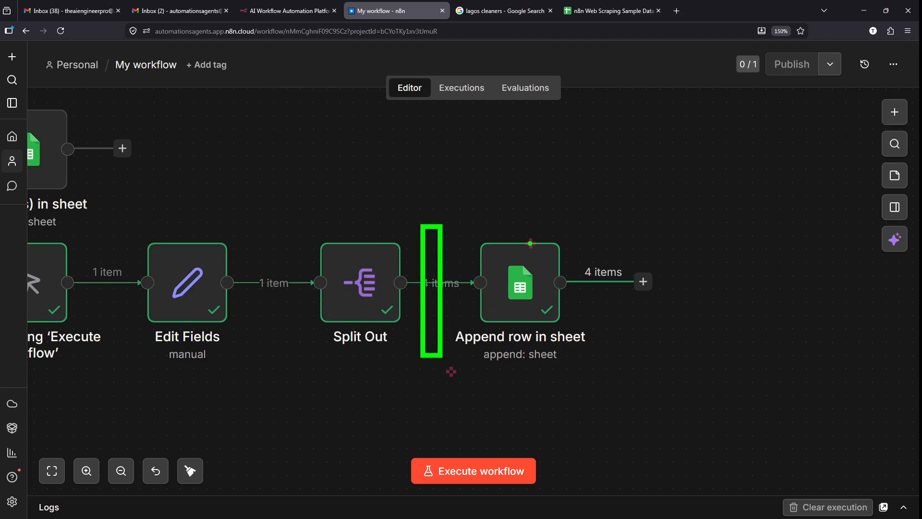
pyautogui.press('Escape')
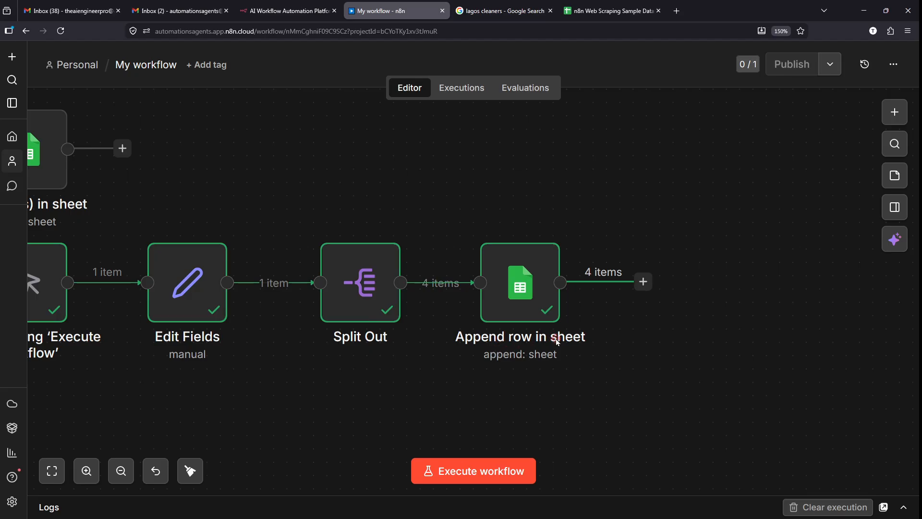
pyautogui.scroll(1, 500, 353)
pyautogui.scroll(-2, 474, 321)
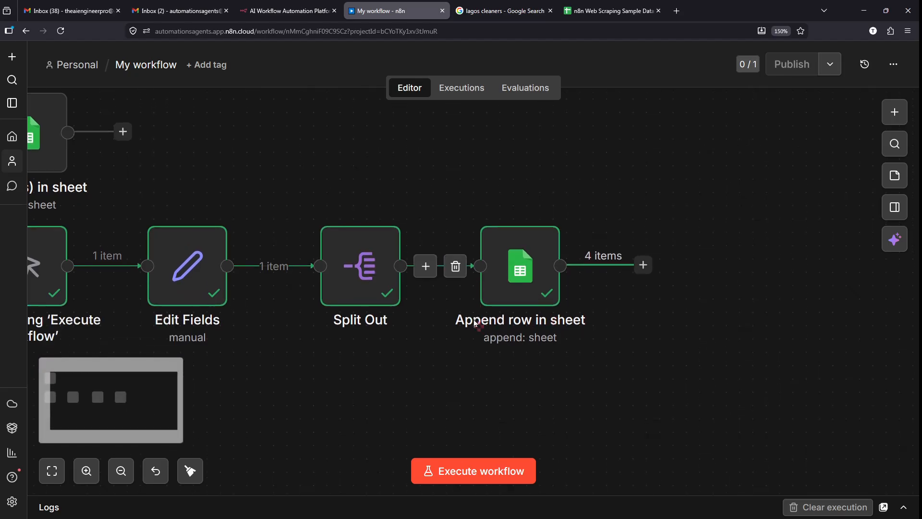
pyautogui.press('ctrl')
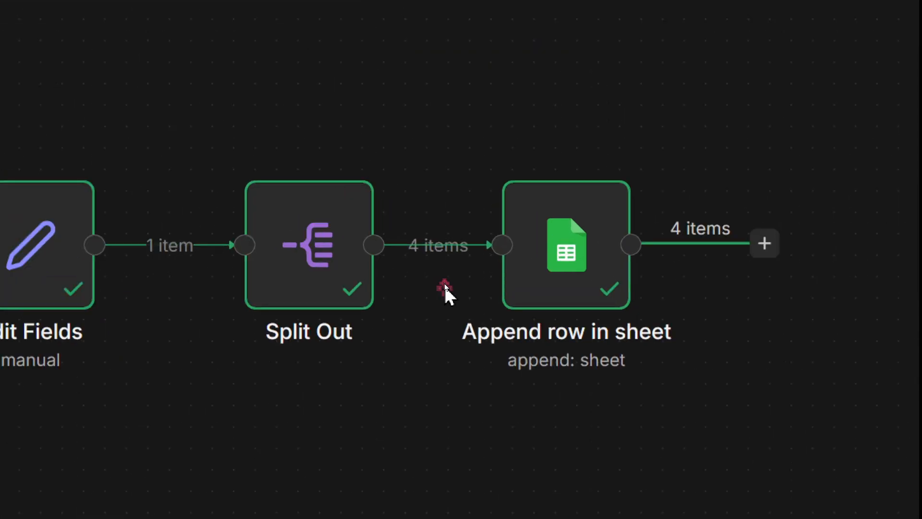
pyautogui.moveTo(433, 243)
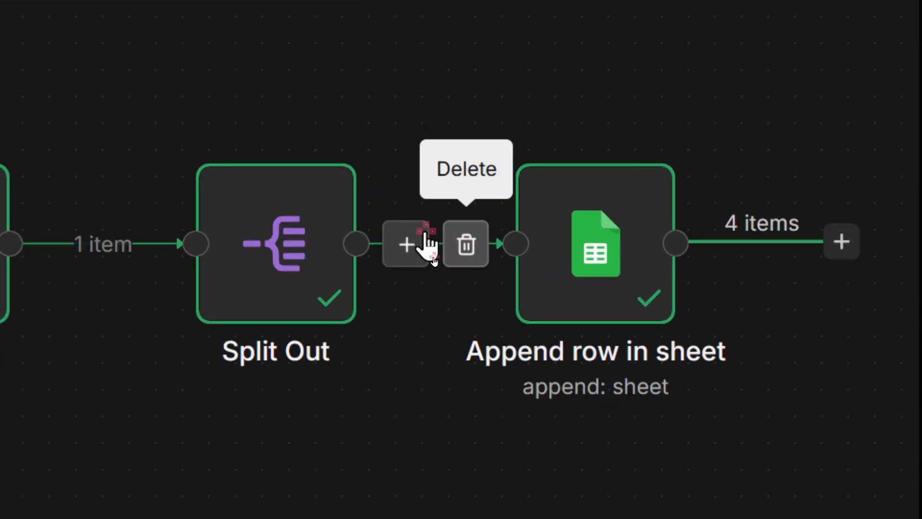
pyautogui.click(416, 253)
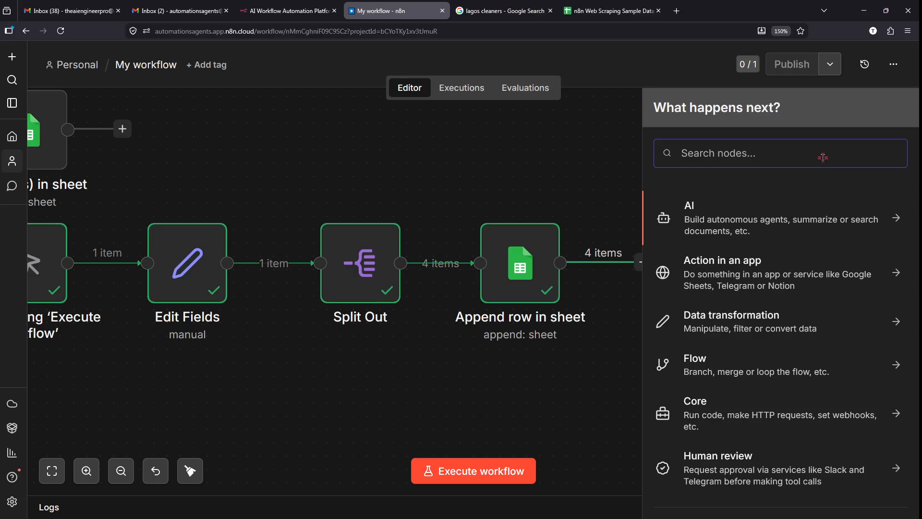
# - Search nodes for 'filter' and insert a Filter node after Split Out
pyautogui.write('f')
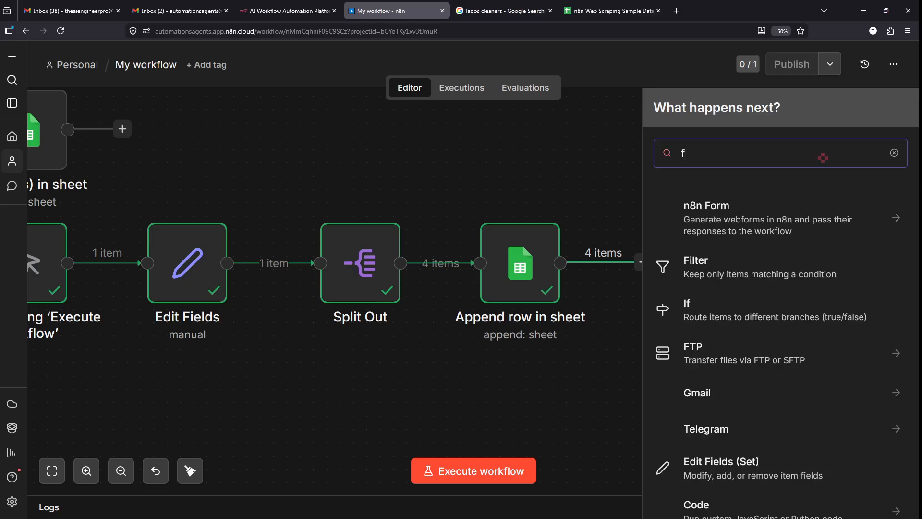
pyautogui.write('ilter')
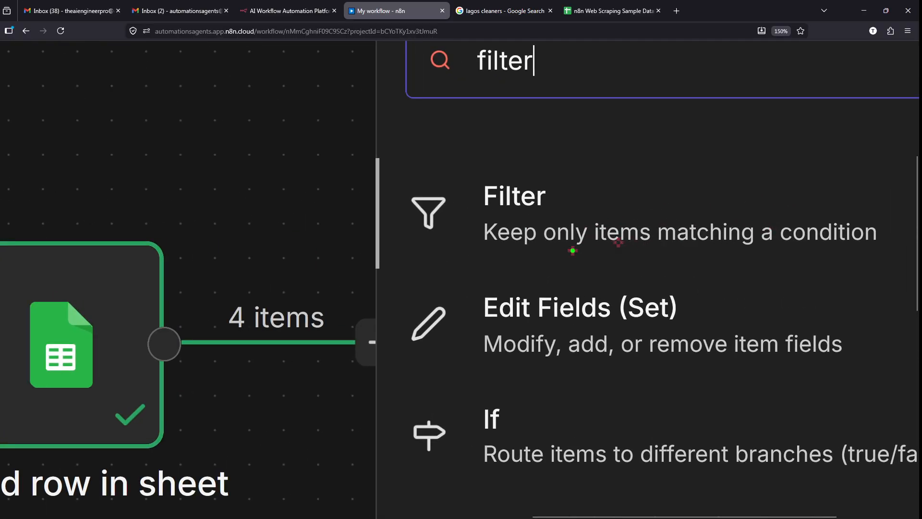
pyautogui.moveTo(489, 254); pyautogui.dragTo(525, 251)
pyautogui.moveTo(588, 254); pyautogui.dragTo(631, 252)
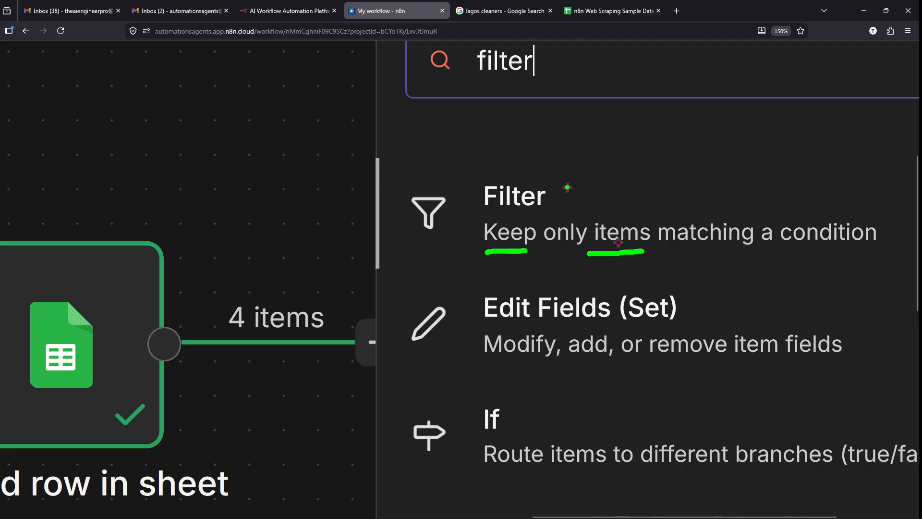
pyautogui.moveTo(571, 108); pyautogui.dragTo(577, 166)
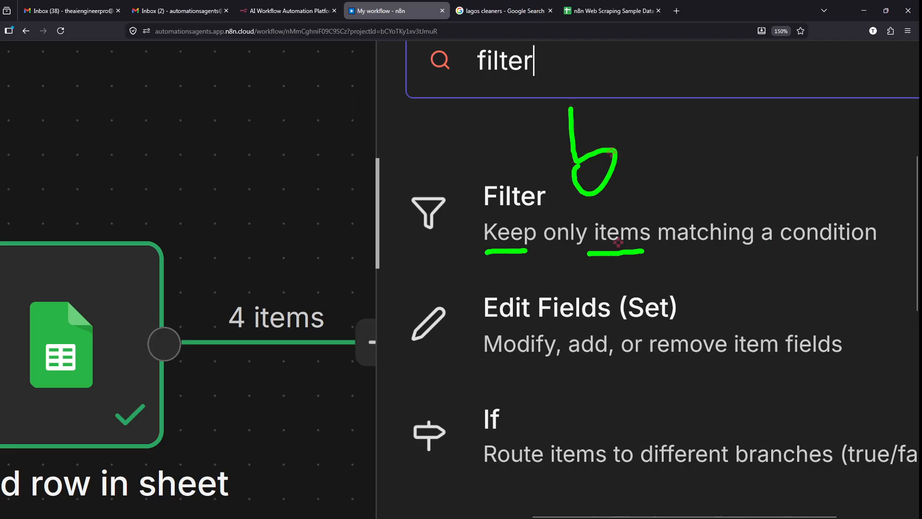
pyautogui.moveTo(630, 128)
pyautogui.mouseDown()
pyautogui.moveTo(669, 163)
pyautogui.moveTo(712, 156)
pyautogui.mouseUp()
pyautogui.moveTo(692, 170); pyautogui.dragTo(727, 169)
pyautogui.moveTo(731, 141)
pyautogui.mouseDown()
pyautogui.moveTo(731, 172)
pyautogui.moveTo(816, 157)
pyautogui.moveTo(795, 158)
pyautogui.mouseUp()
pyautogui.press('Escape')
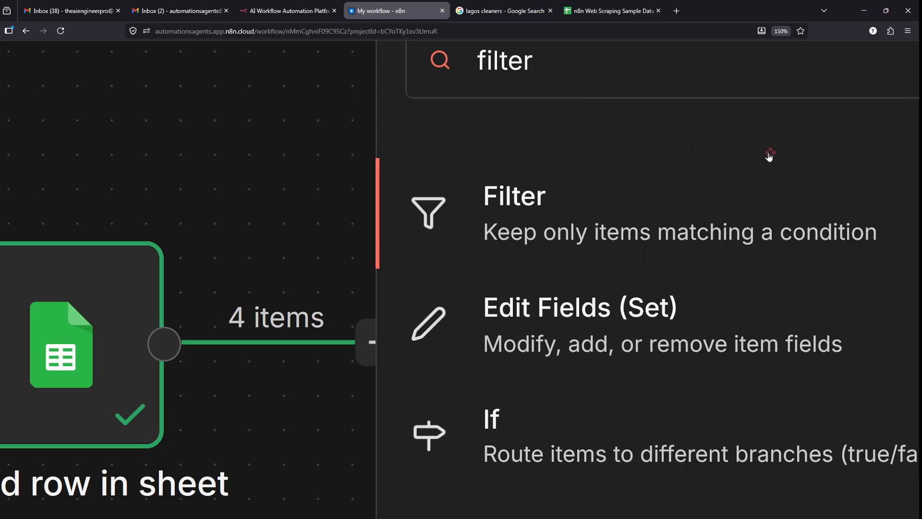
pyautogui.click(595, 215)
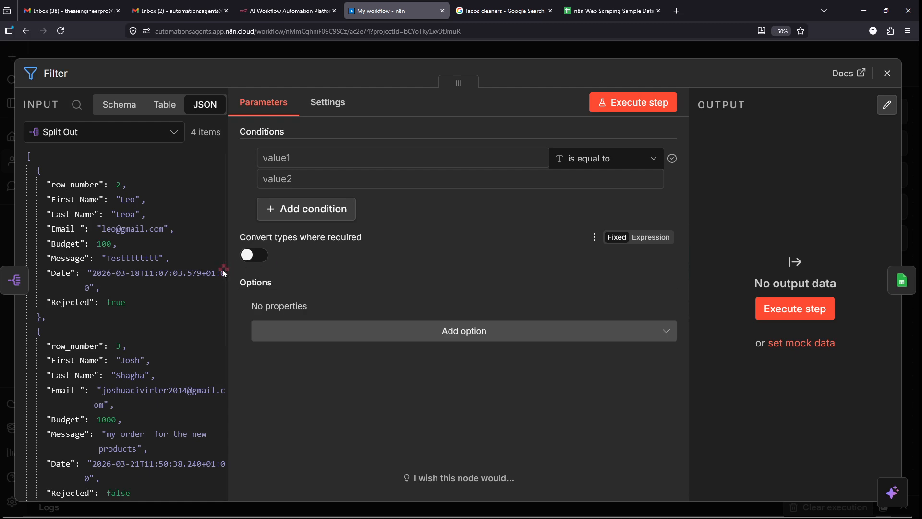
# - Widen the INPUT pane so the incoming lead JSON is readable
pyautogui.moveTo(225, 270); pyautogui.dragTo(301, 256)
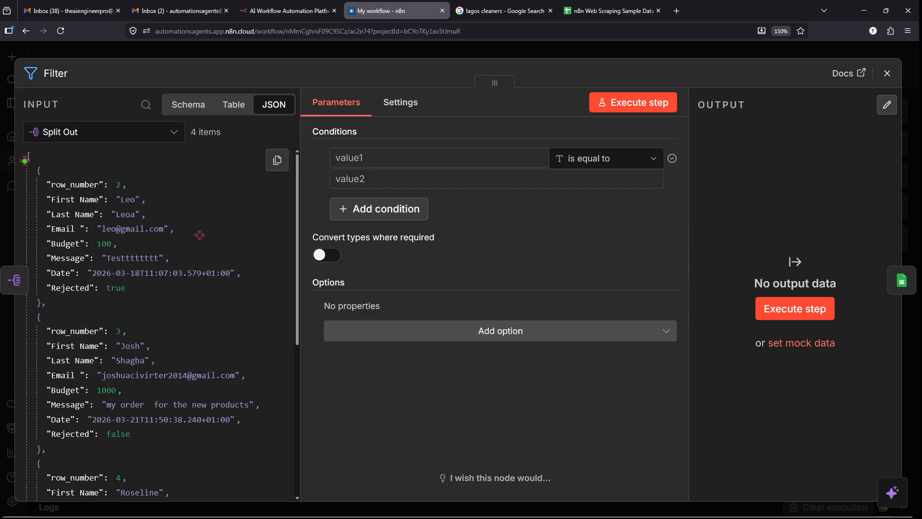
pyautogui.moveTo(20, 150)
pyautogui.mouseDown()
pyautogui.moveTo(195, 444)
pyautogui.moveTo(259, 484)
pyautogui.mouseUp()
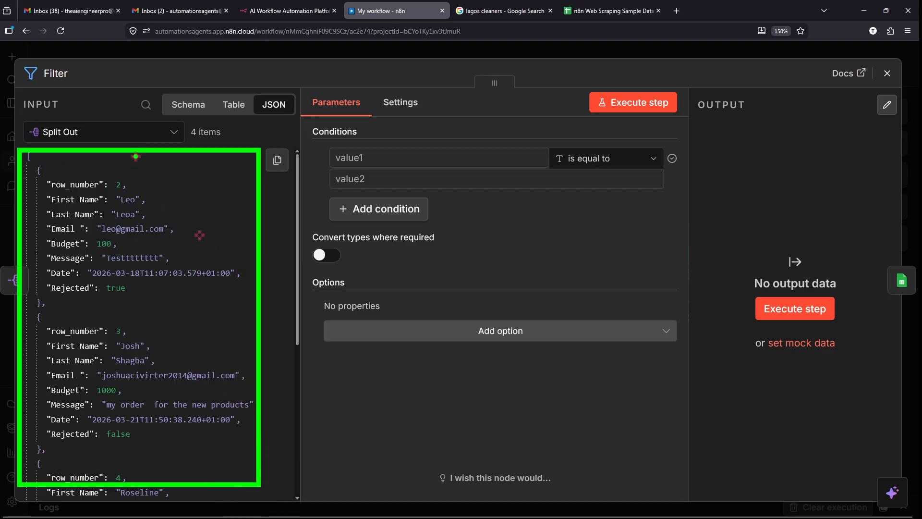
pyautogui.moveTo(118, 141); pyautogui.dragTo(220, 167)
pyautogui.press('Escape')
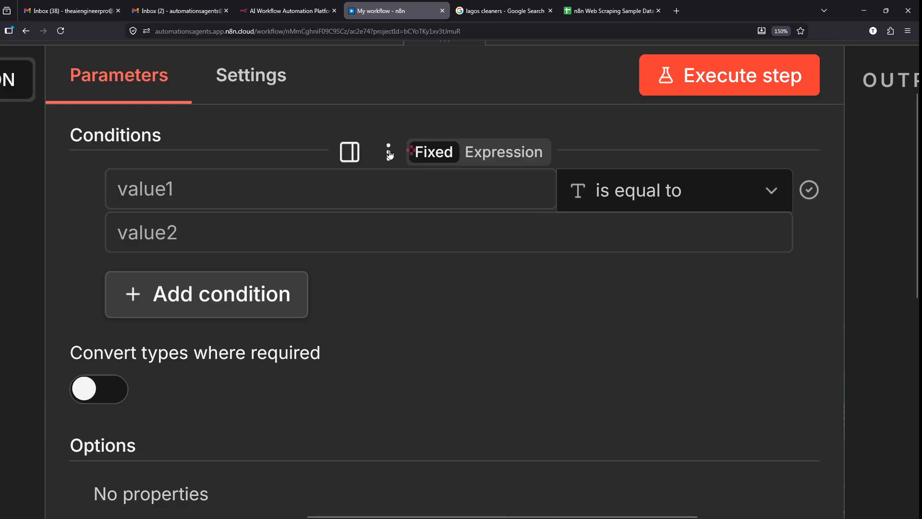
pyautogui.hotkey('ctrl', '2')
pyautogui.moveTo(90, 173); pyautogui.dragTo(160, 185)
pyautogui.moveTo(113, 224); pyautogui.dragTo(179, 240)
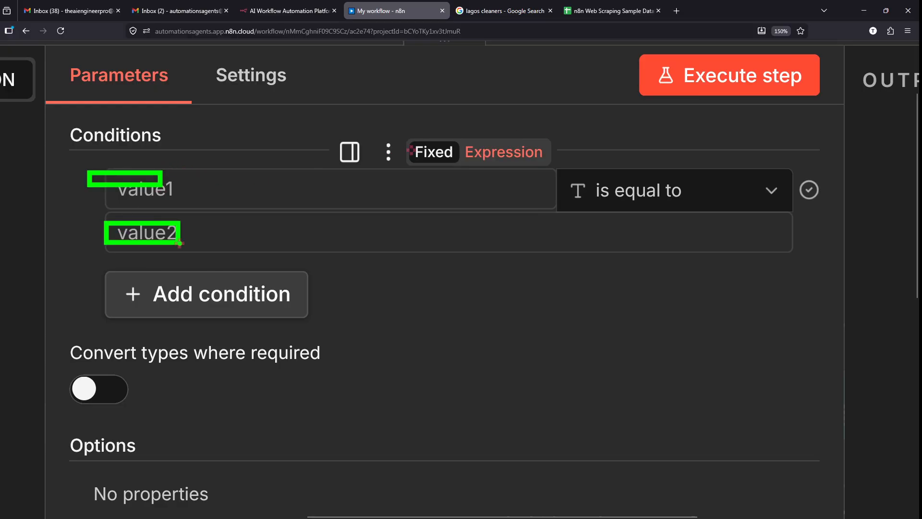
pyautogui.press('Escape')
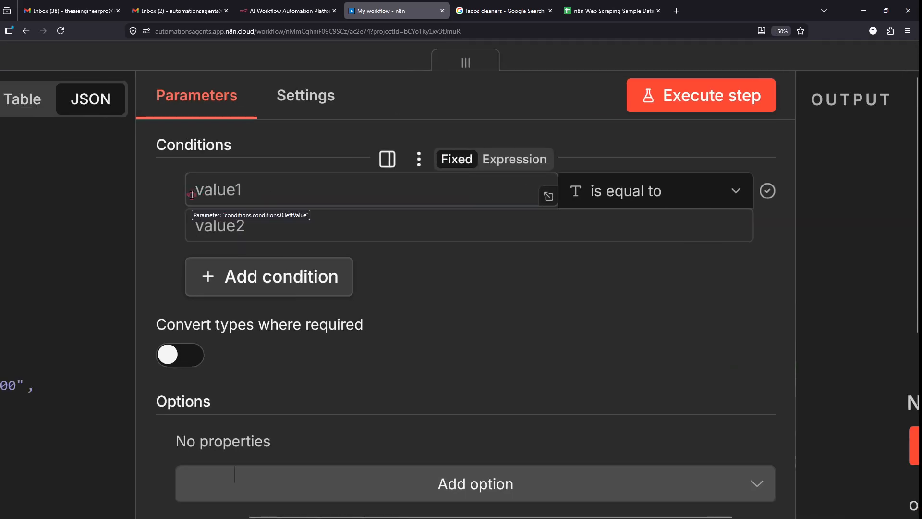
# - Drag the Budget key into value1, giving the expression {{ $json.Budget }}
pyautogui.moveTo(346, 144); pyautogui.dragTo(425, 145)
pyautogui.click(425, 145)
pyautogui.scroll(5, 424, 145)
pyautogui.moveTo(442, 149); pyautogui.dragTo(288, 159)
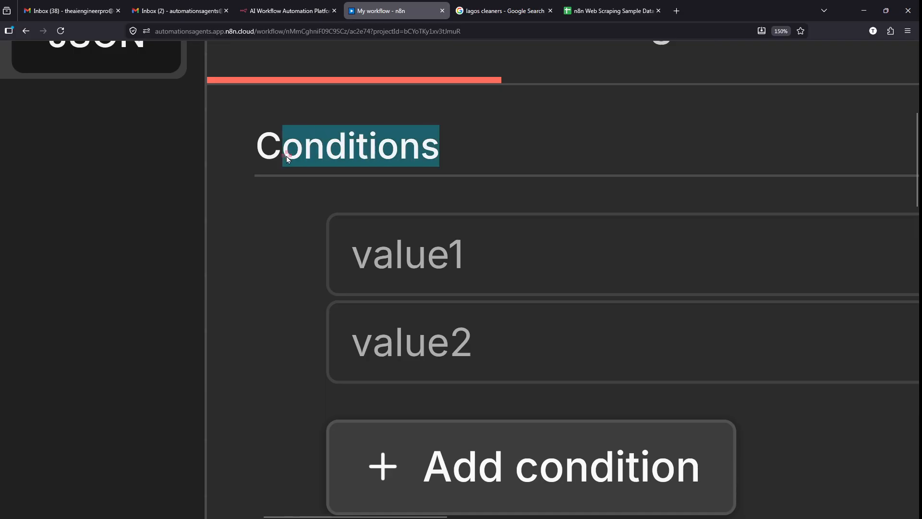
pyautogui.click(271, 158)
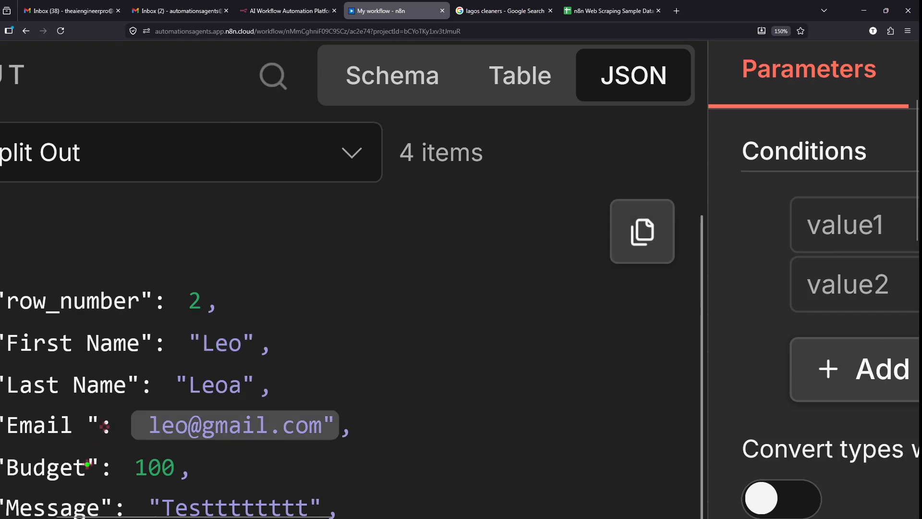
pyautogui.moveTo(87, 464)
pyautogui.mouseDown()
pyautogui.moveTo(250, 384)
pyautogui.moveTo(687, 211)
pyautogui.moveTo(754, 226)
pyautogui.moveTo(806, 214)
pyautogui.mouseUp()
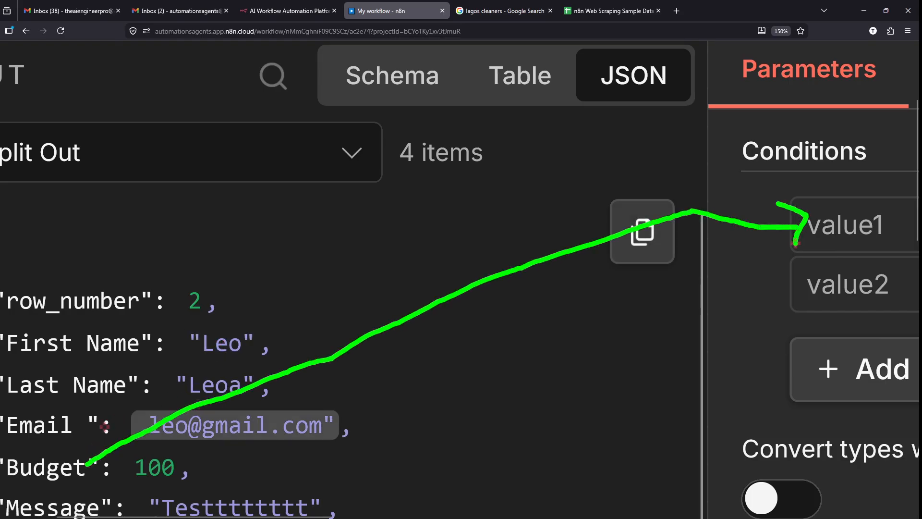
pyautogui.press('Escape')
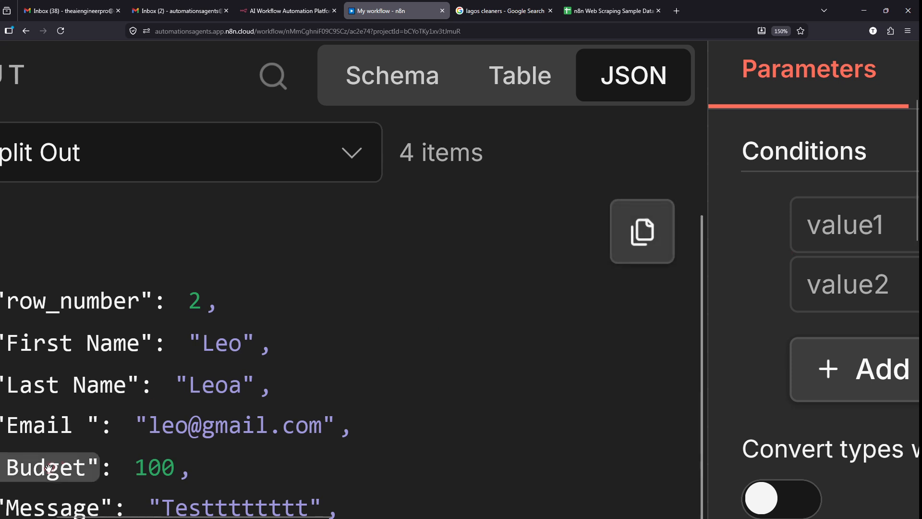
pyautogui.moveTo(156, 471); pyautogui.dragTo(855, 231)
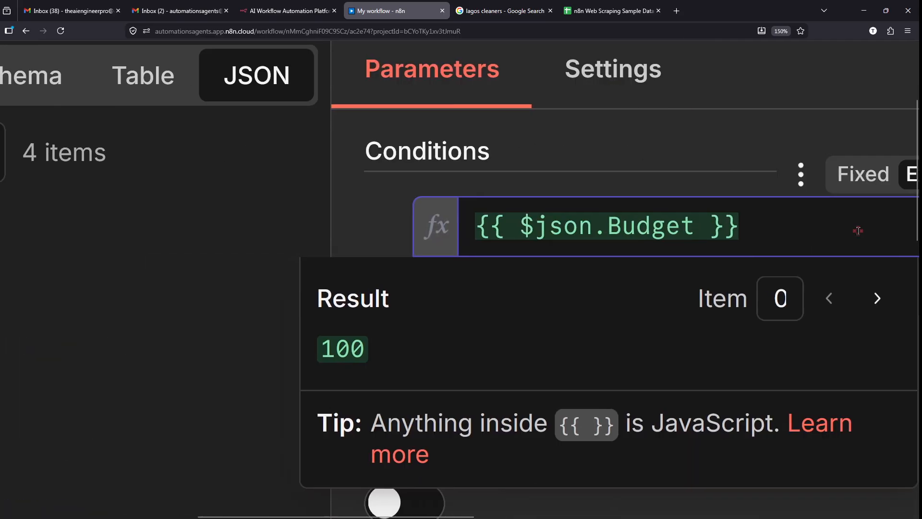
# - Change the Budget condition's operator to Number 'is greater than or equal to'
pyautogui.click(472, 164)
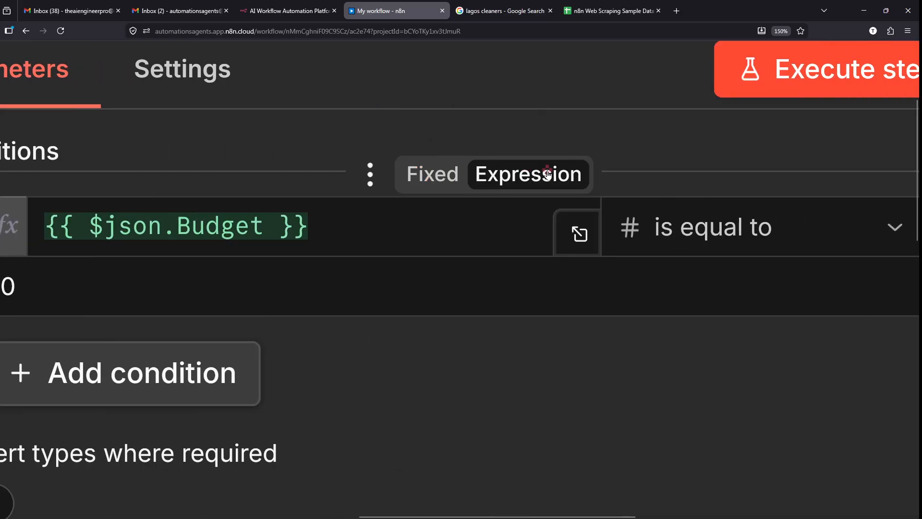
pyautogui.moveTo(347, 214); pyautogui.dragTo(398, 235)
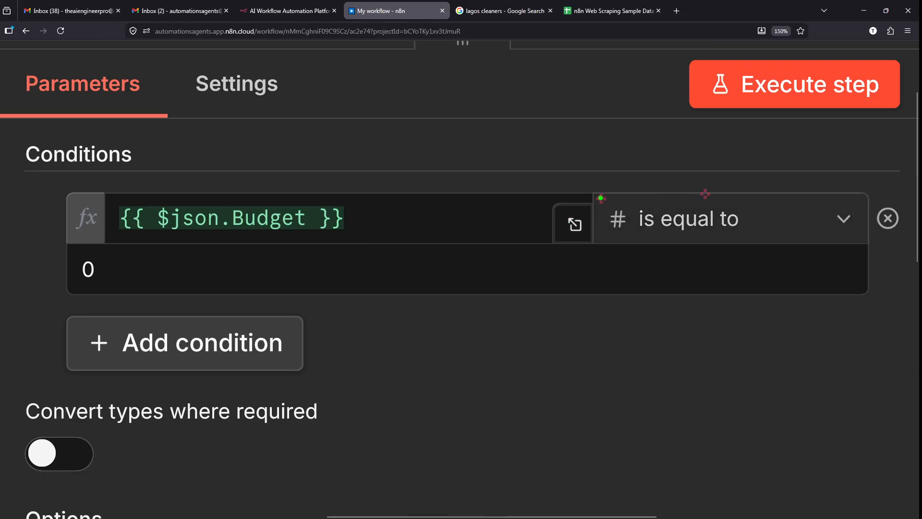
pyautogui.moveTo(594, 192); pyautogui.dragTo(880, 242)
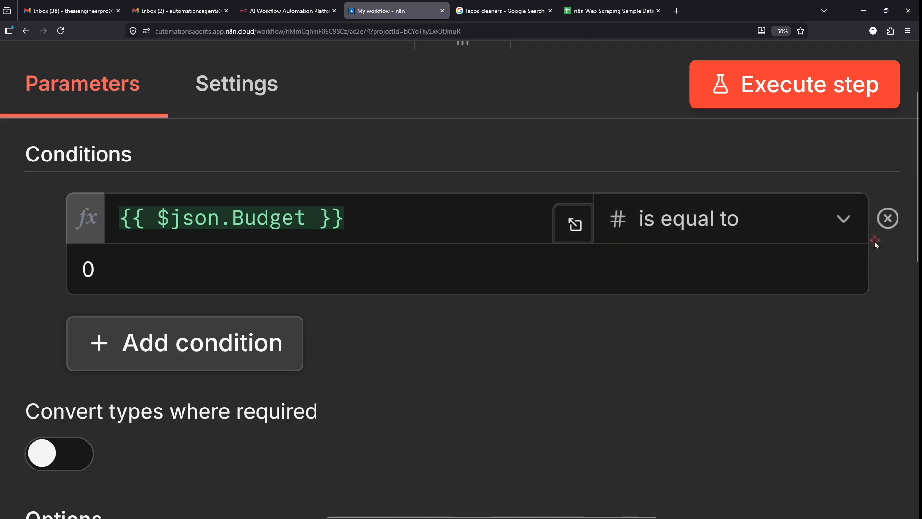
pyautogui.scroll(-2, 875, 241)
pyautogui.click(850, 231)
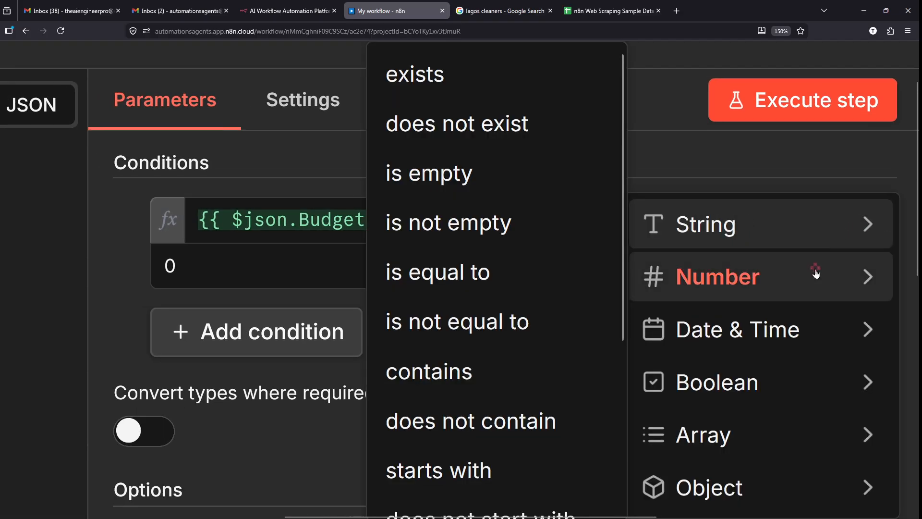
pyautogui.moveTo(669, 261)
pyautogui.mouseDown()
pyautogui.moveTo(771, 297)
pyautogui.moveTo(206, 458)
pyautogui.moveTo(249, 270)
pyautogui.mouseUp()
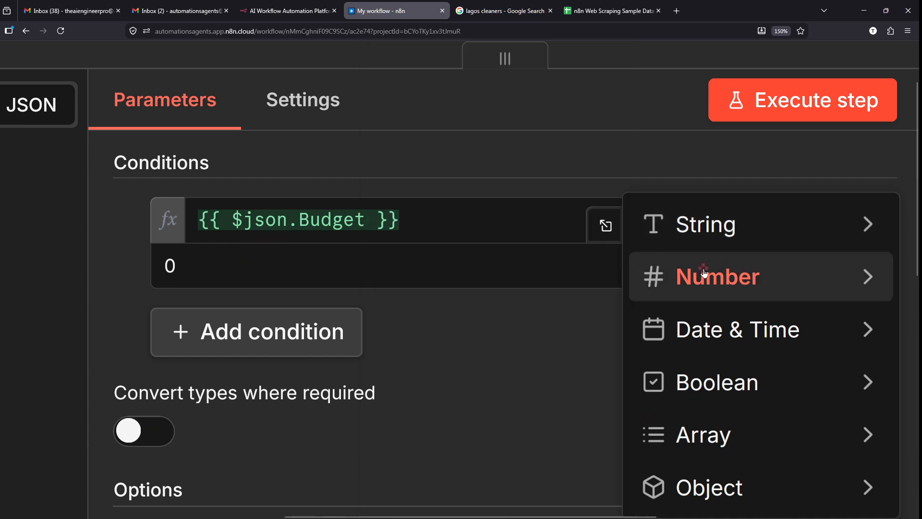
pyautogui.moveTo(705, 273)
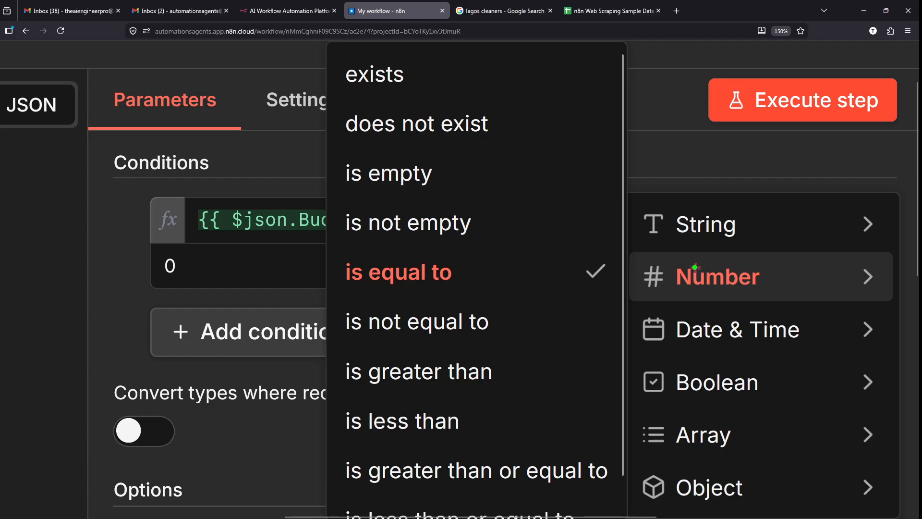
pyautogui.moveTo(319, 446)
pyautogui.mouseDown()
pyautogui.moveTo(589, 497)
pyautogui.moveTo(620, 494)
pyautogui.mouseUp()
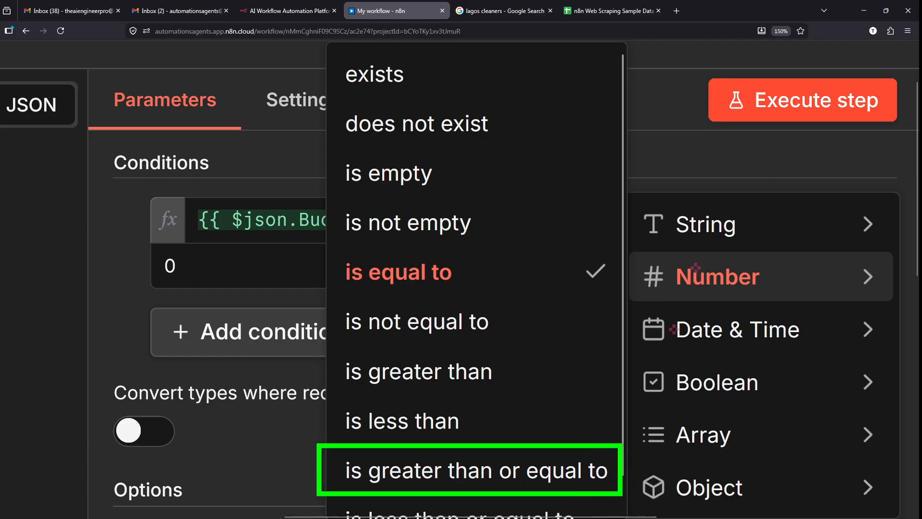
pyautogui.press('Escape')
pyautogui.moveTo(711, 278)
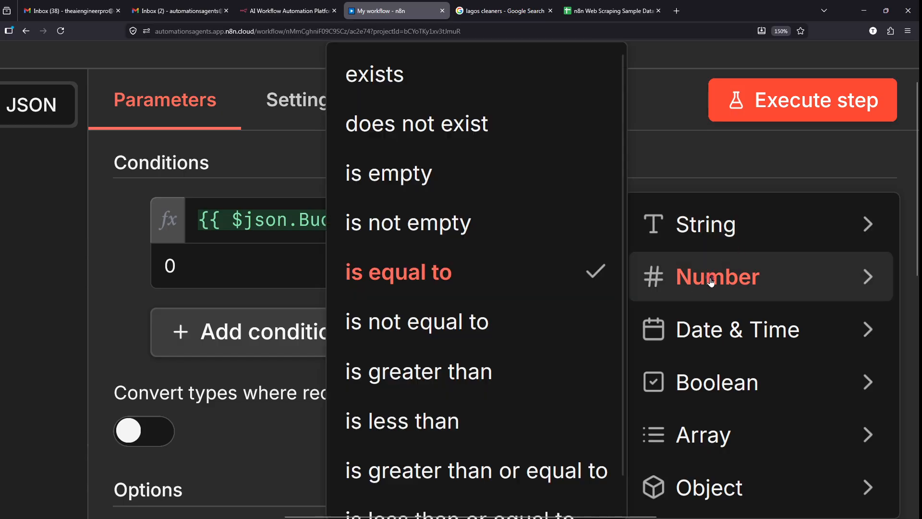
pyautogui.click(513, 485)
# - Replace the Budget condition's comparison value 0 with 1000
pyautogui.click(372, 269)
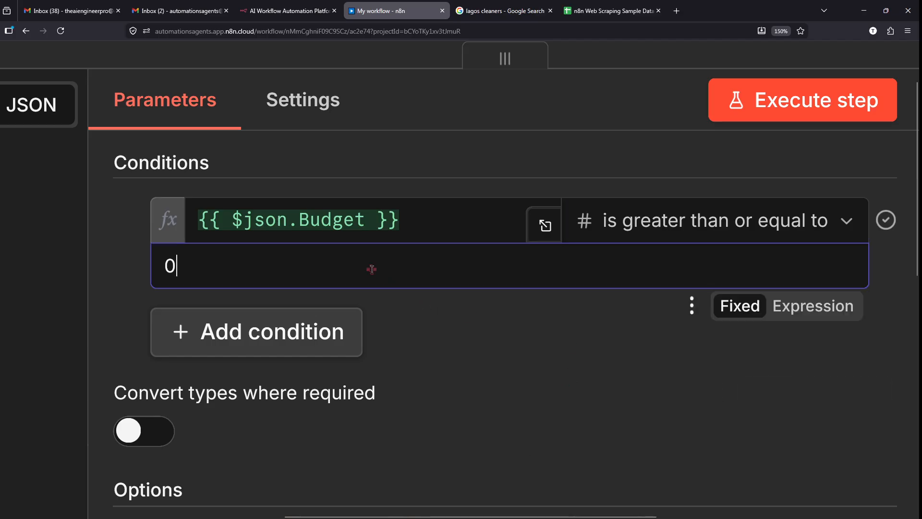
pyautogui.press('BackSpace')
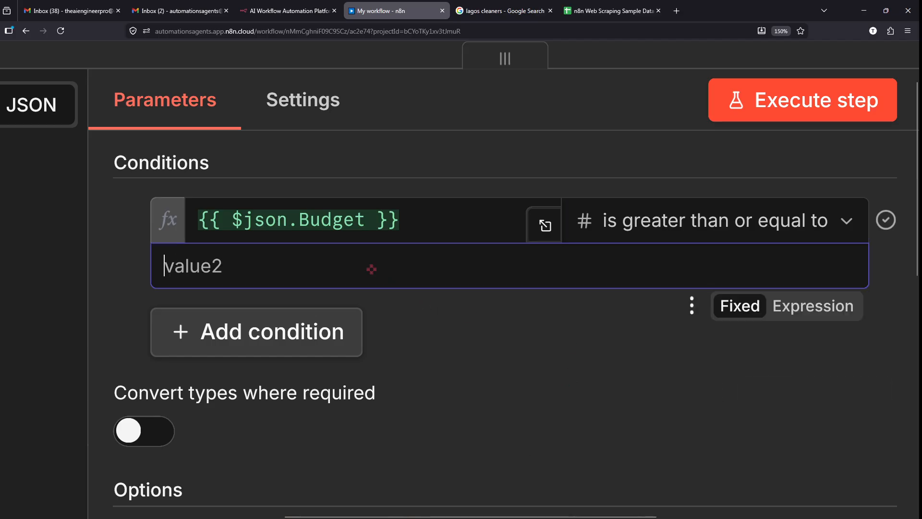
pyautogui.write('1000')
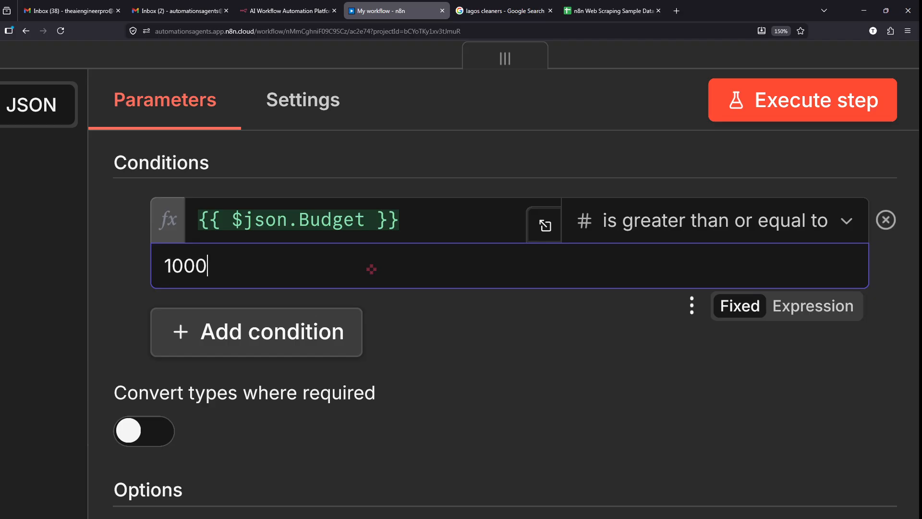
pyautogui.click(485, 368)
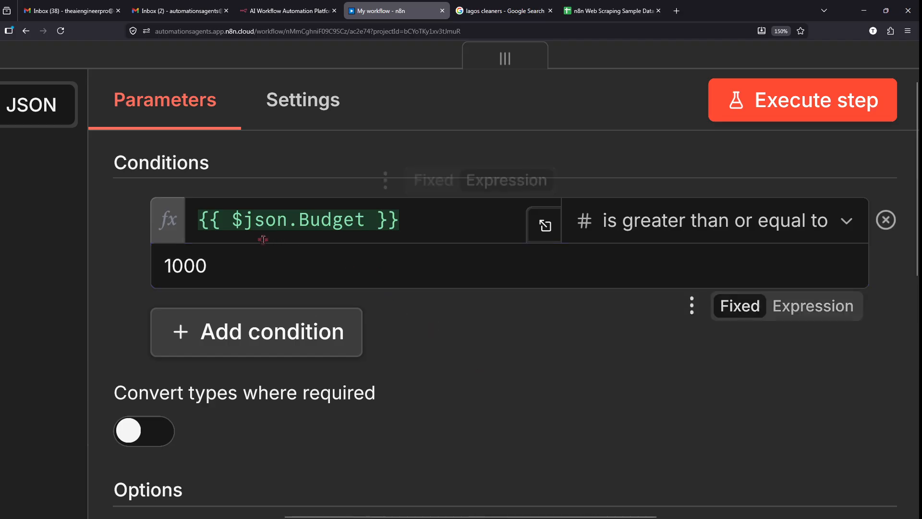
pyautogui.moveTo(127, 185)
pyautogui.mouseDown()
pyautogui.moveTo(745, 269)
pyautogui.moveTo(879, 301)
pyautogui.mouseUp()
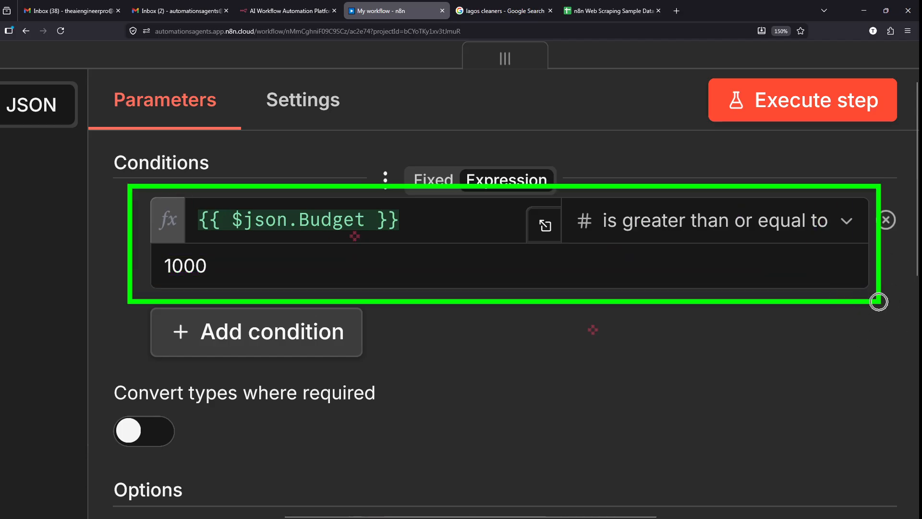
pyautogui.press('Escape')
pyautogui.scroll(-2, 520, 318)
pyautogui.hscroll(-2, 520, 318)
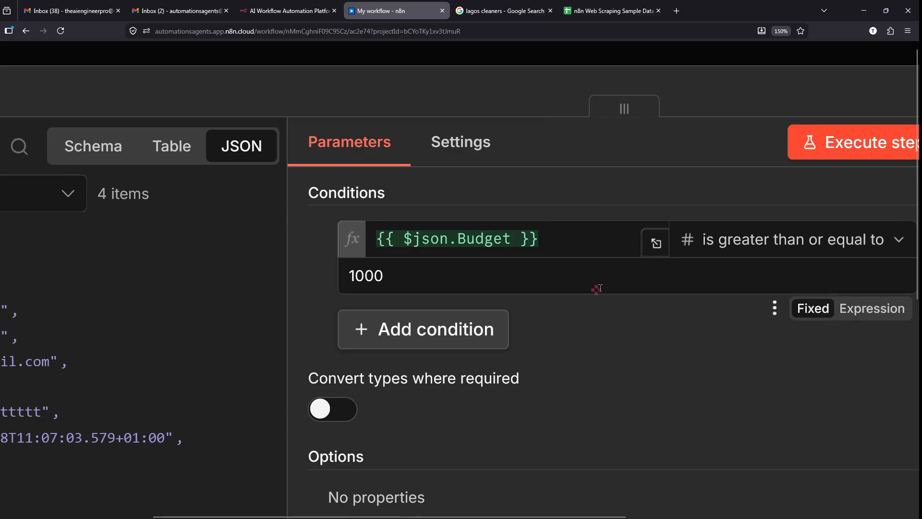
pyautogui.hscroll(1, 598, 289)
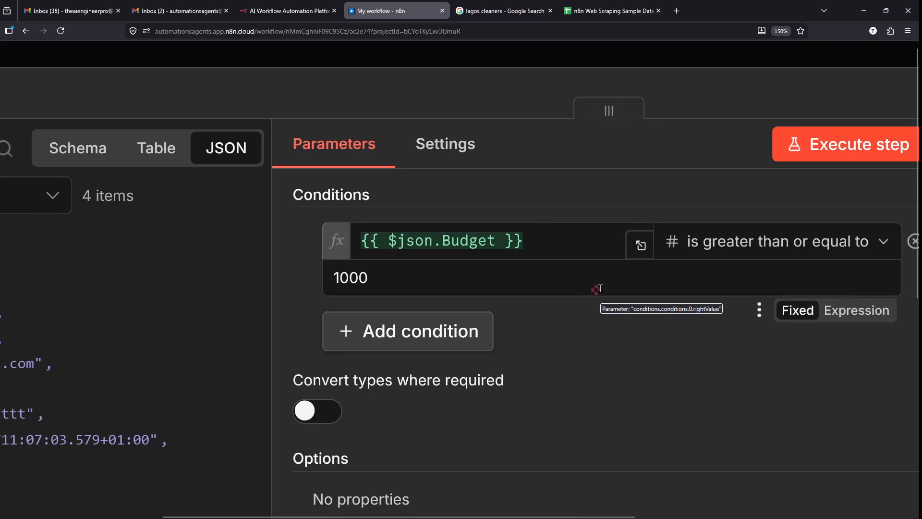
pyautogui.scroll(-5, 572, 394)
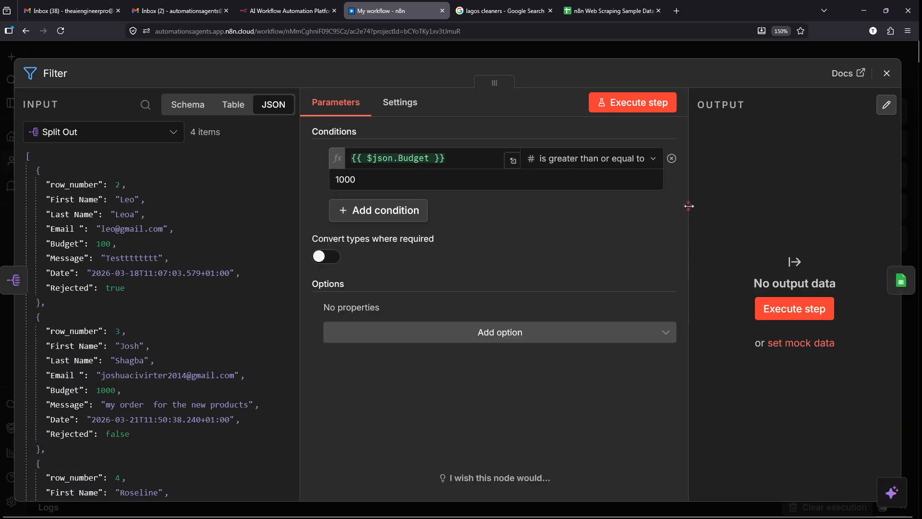
# - Narrow the Parameters panel and scroll the input leads down to the Budget 5000 line
pyautogui.moveTo(689, 205); pyautogui.dragTo(556, 211)
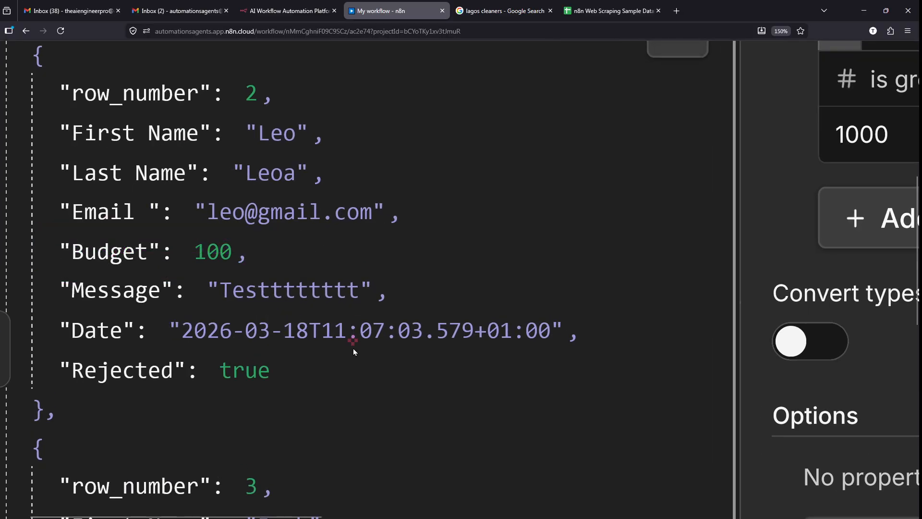
pyautogui.scroll(-5, 353, 348)
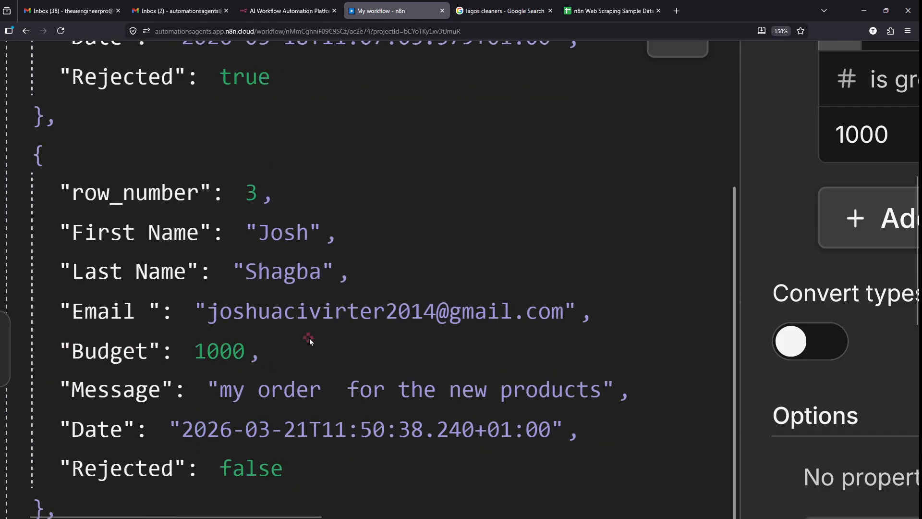
pyautogui.scroll(-5, 309, 340)
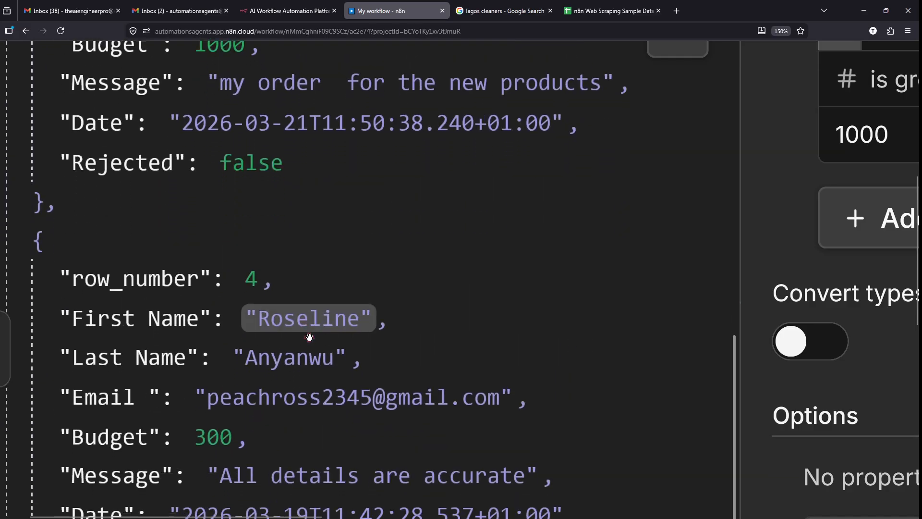
pyautogui.scroll(-3, 312, 345)
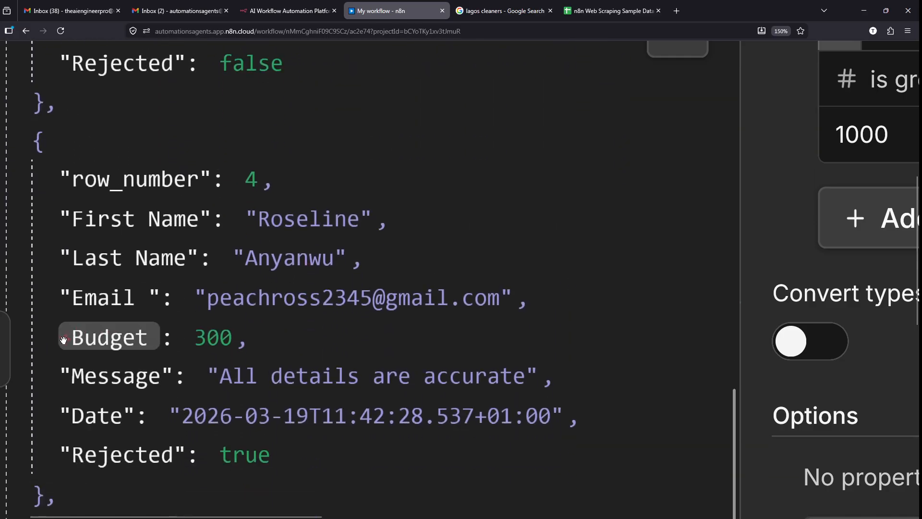
pyautogui.scroll(-7, 310, 335)
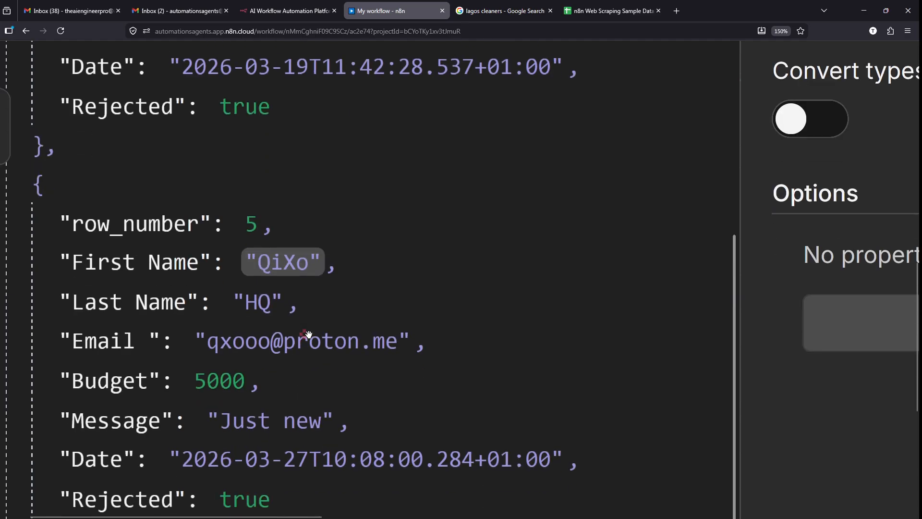
pyautogui.click(232, 384)
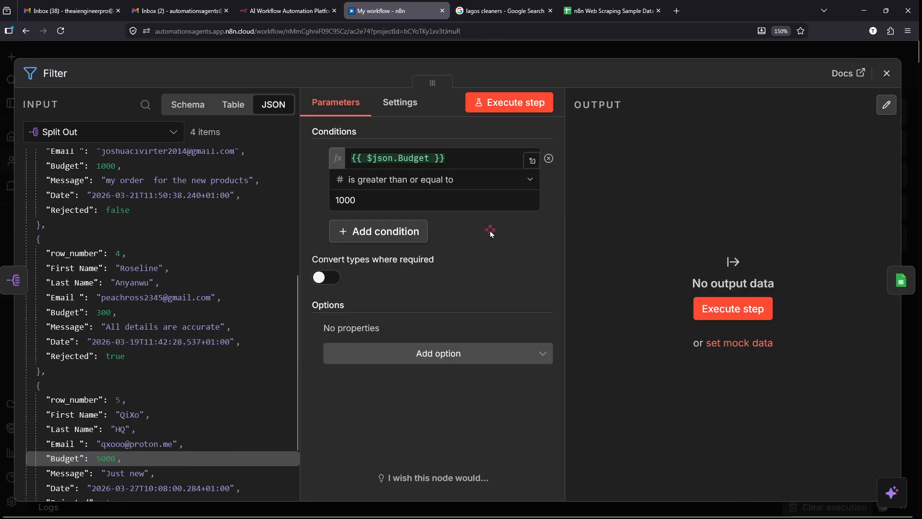
# - Execute the Filter step and compare its output with the sample data spreadsheet
pyautogui.click(540, 107)
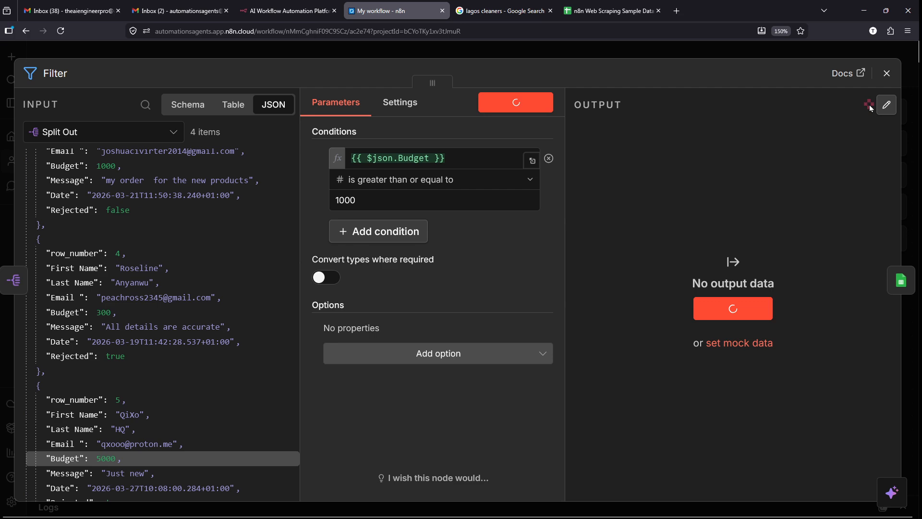
pyautogui.scroll(5, 824, 109)
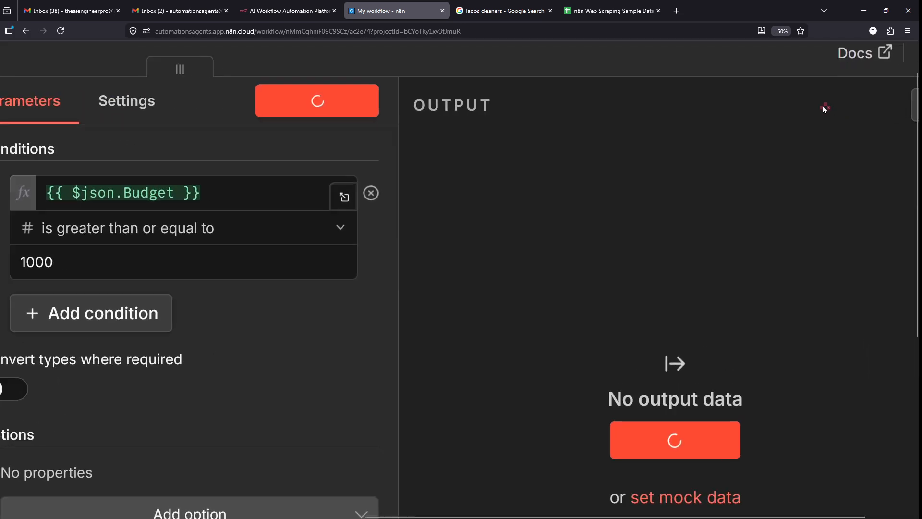
pyautogui.hscroll(-1, 824, 110)
pyautogui.click(609, 10)
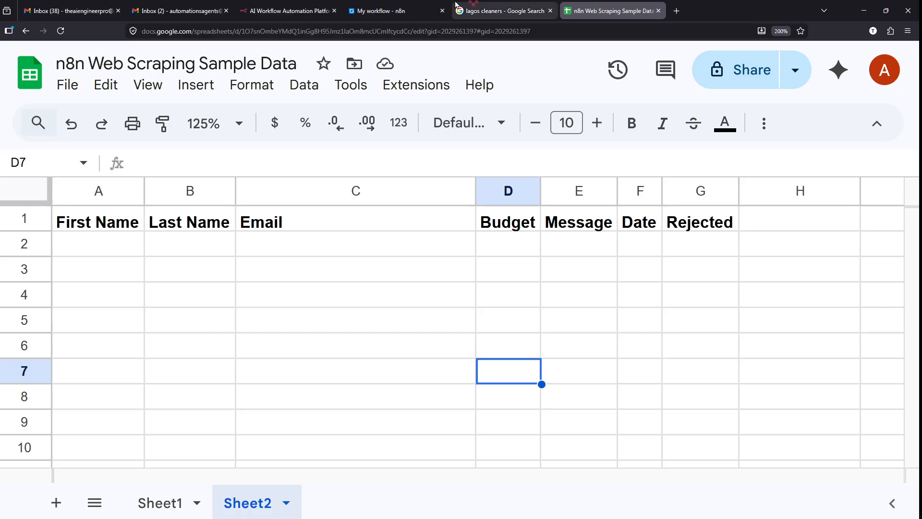
pyautogui.click(379, 11)
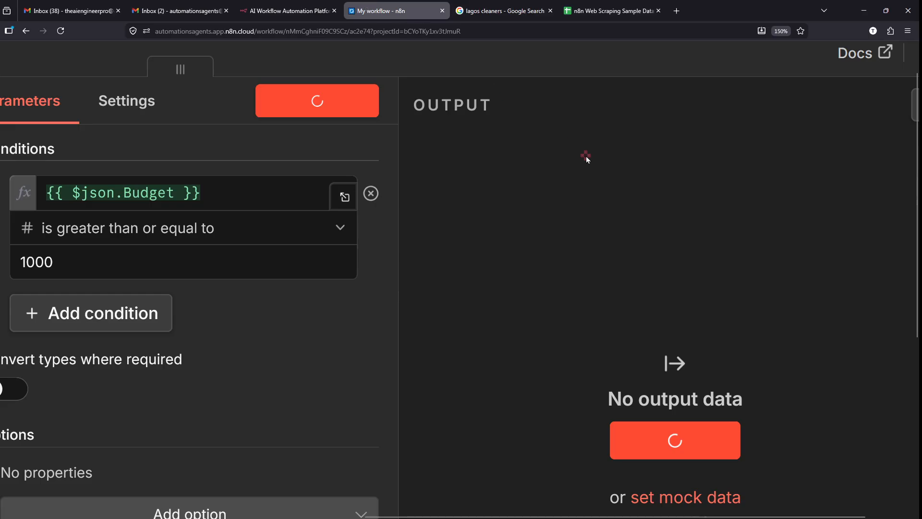
pyautogui.hscroll(3, 728, 253)
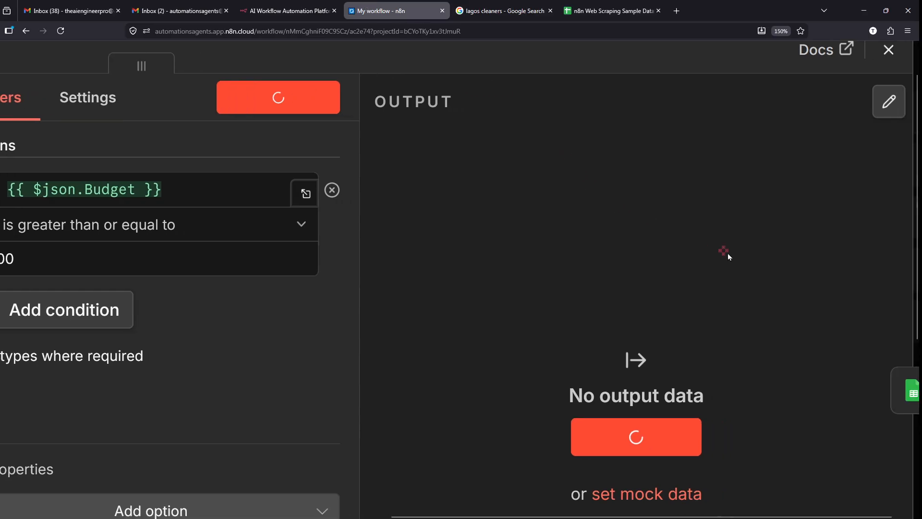
pyautogui.hscroll(2, 727, 254)
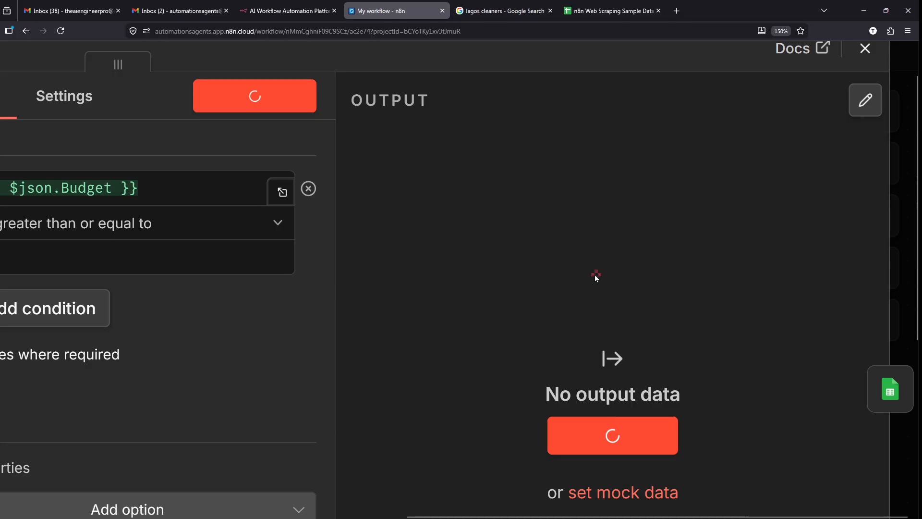
pyautogui.scroll(-5, 643, 293)
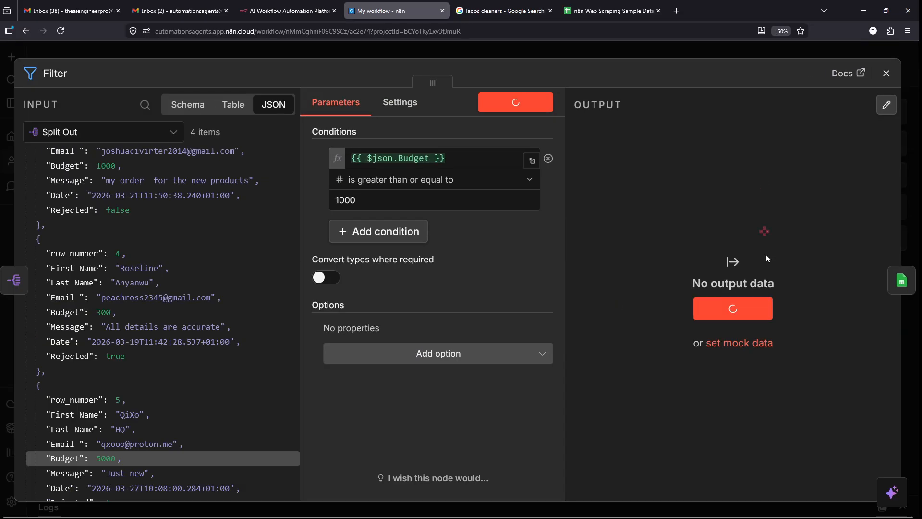
pyautogui.scroll(5, 750, 299)
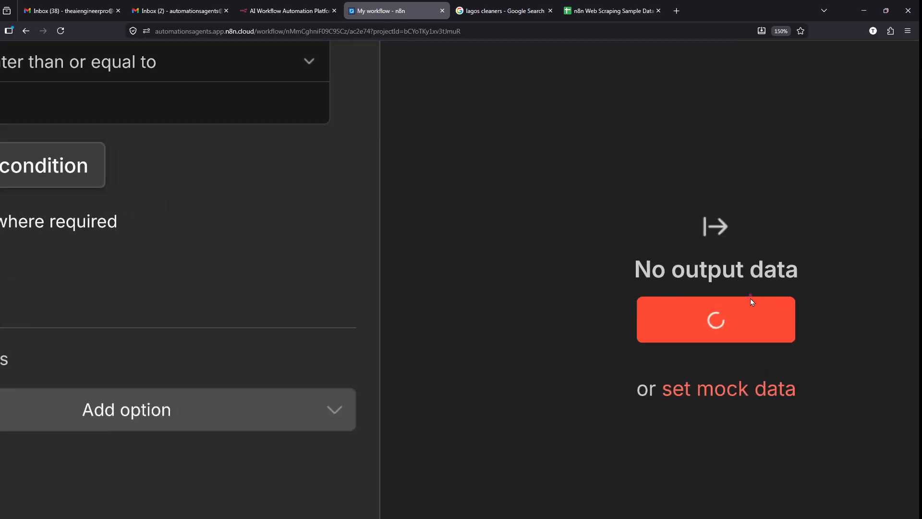
pyautogui.scroll(-5, 750, 298)
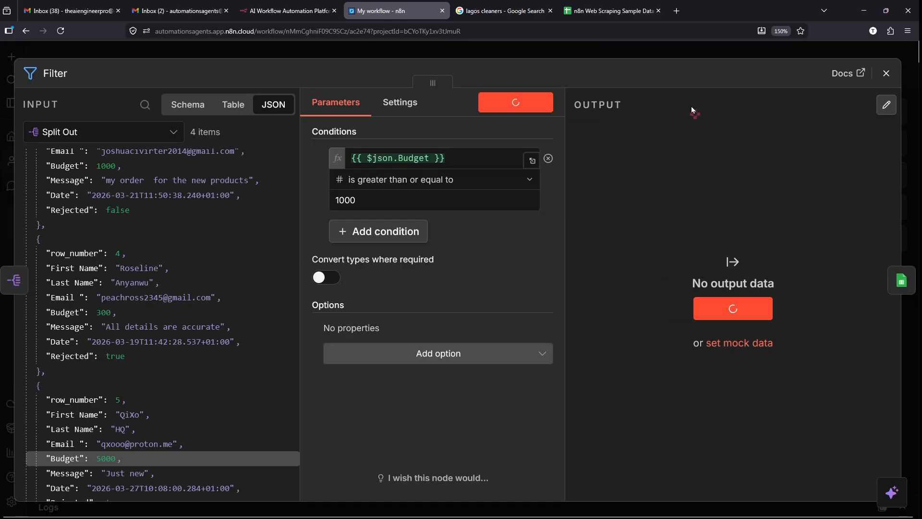
# - Close the Filter, stop the execution, and connect its Kept output to Append row in sheet
pyautogui.click(663, 52)
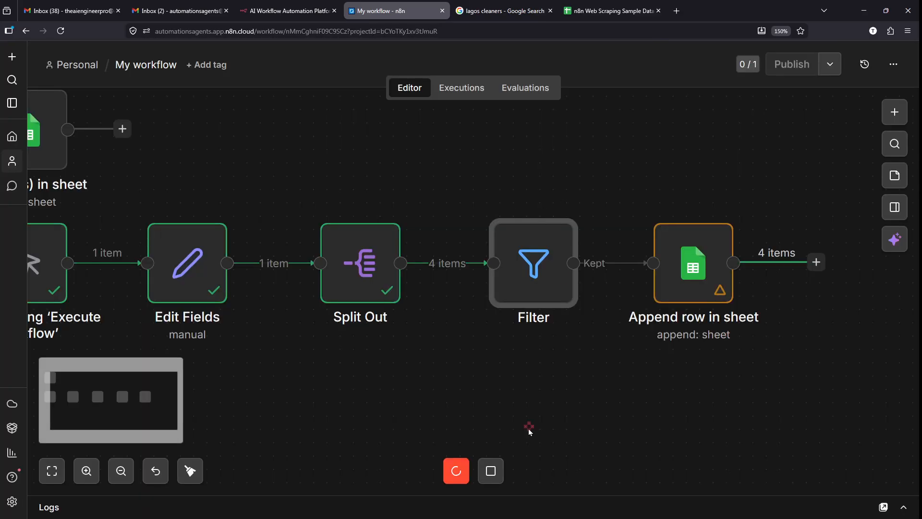
pyautogui.click(492, 471)
pyautogui.scroll(5, 491, 473)
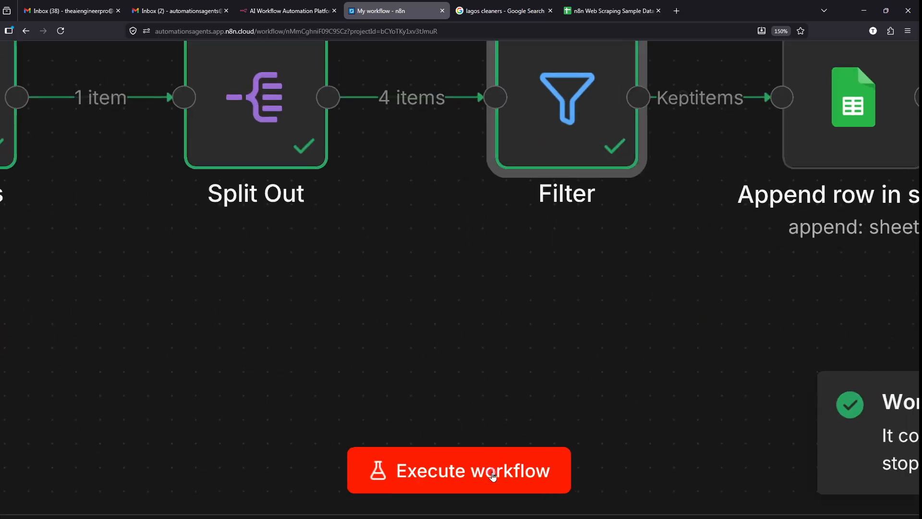
pyautogui.scroll(-5, 488, 469)
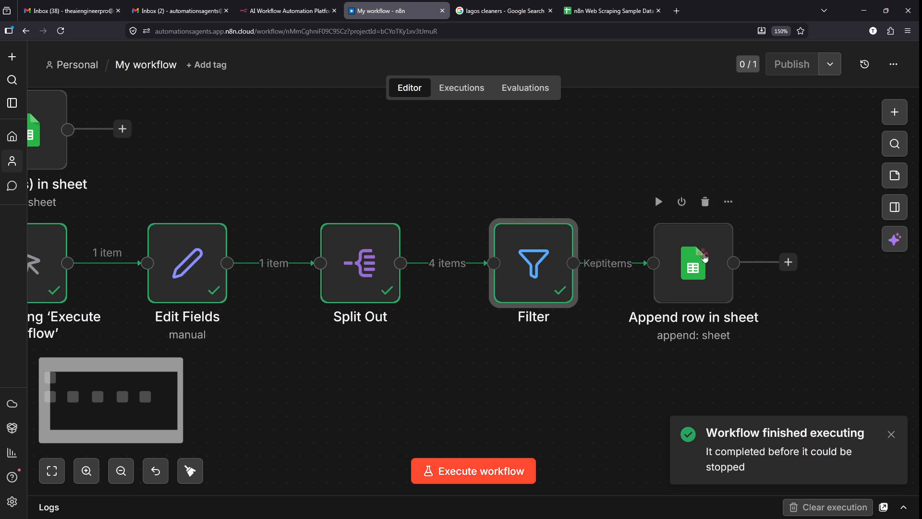
pyautogui.moveTo(390, 423)
pyautogui.mouseDown()
pyautogui.moveTo(488, 516)
pyautogui.moveTo(383, 452)
pyautogui.mouseUp()
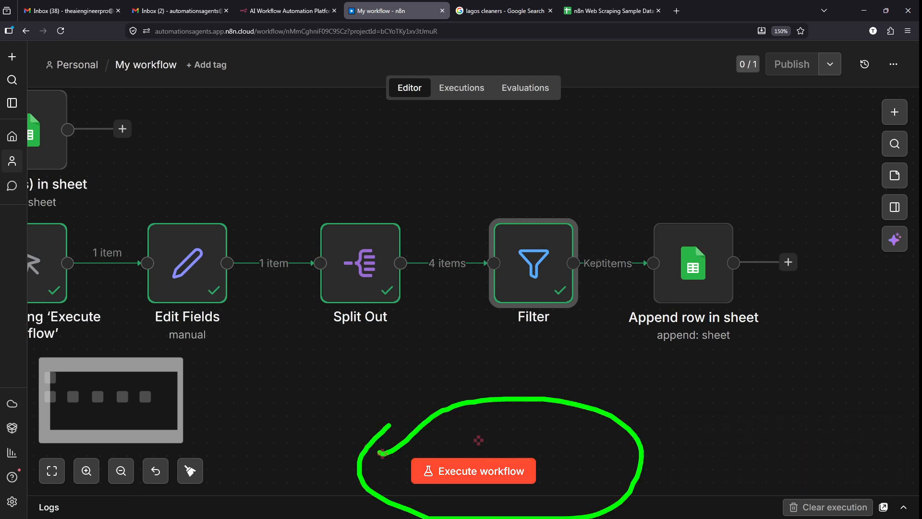
pyautogui.moveTo(543, 158)
pyautogui.mouseDown()
pyautogui.moveTo(610, 226)
pyautogui.moveTo(526, 163)
pyautogui.mouseUp()
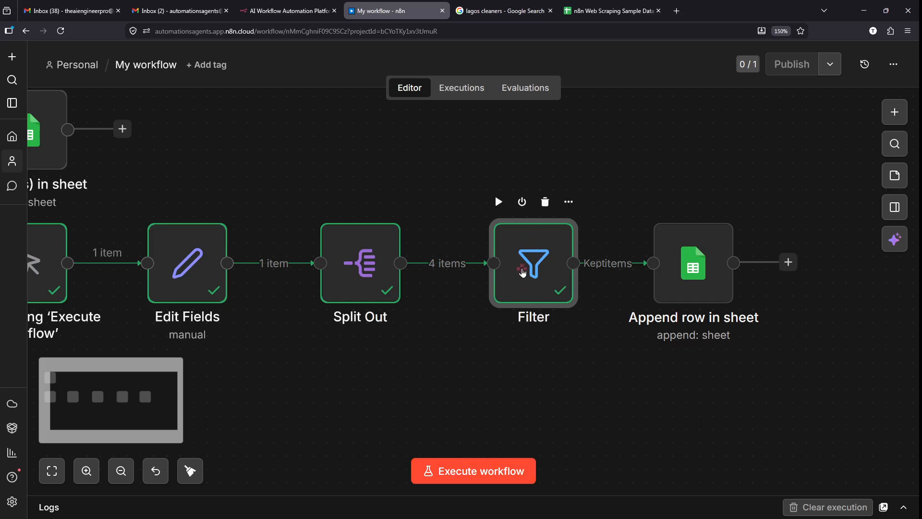
# - Re-execute the Filter step and inspect the 2 kept leads
pyautogui.doubleClick(542, 268)
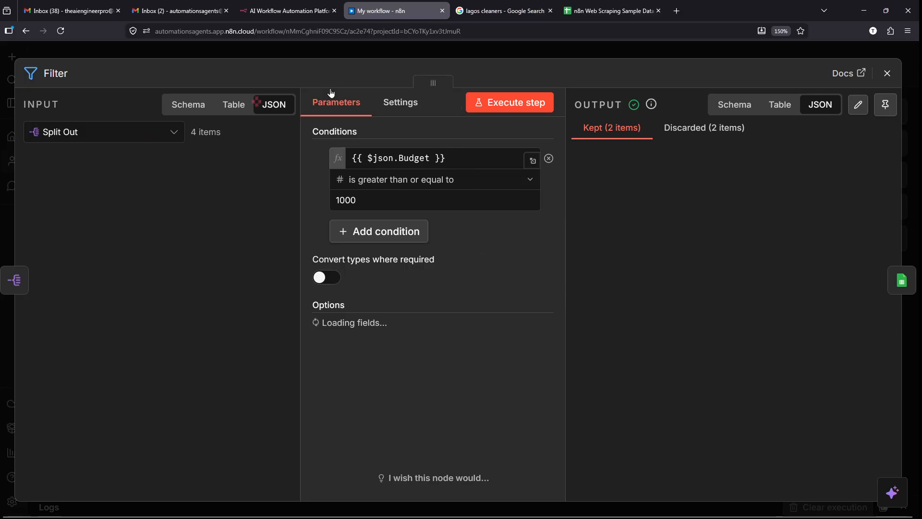
pyautogui.click(520, 103)
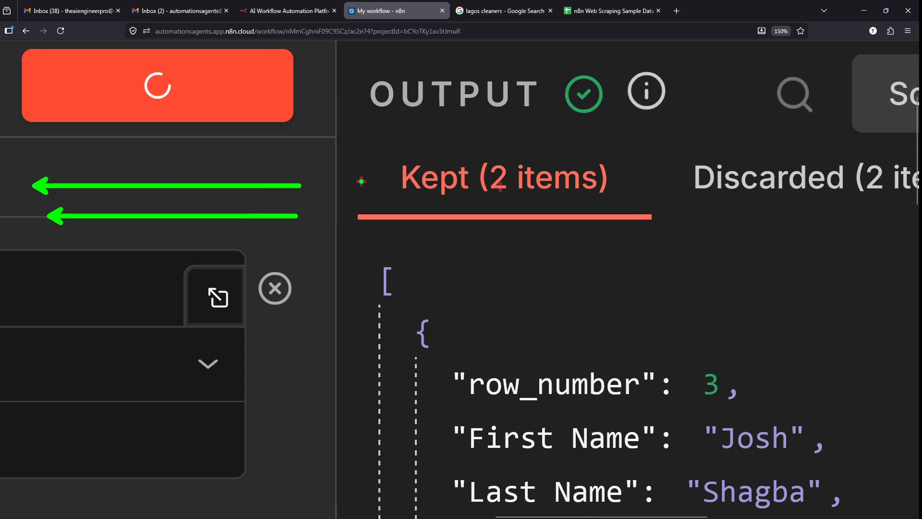
pyautogui.moveTo(379, 176); pyautogui.dragTo(295, 187)
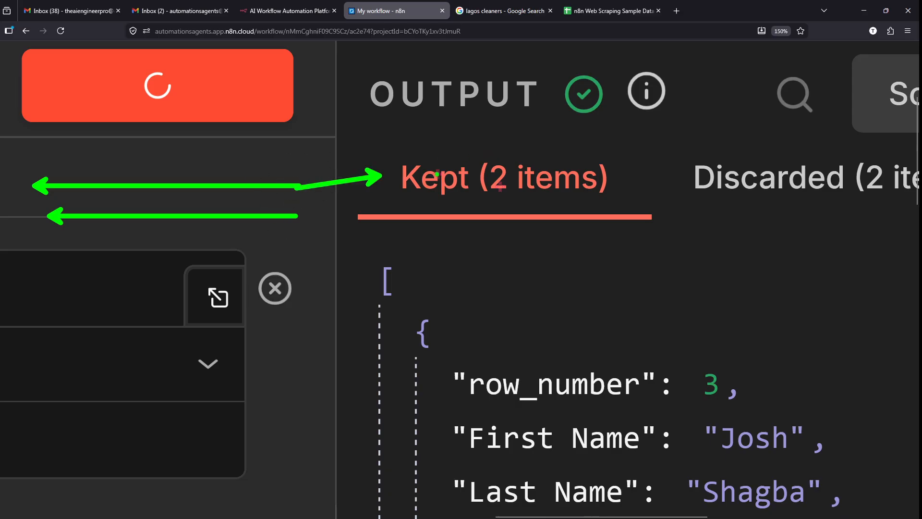
pyautogui.moveTo(487, 198); pyautogui.dragTo(590, 200)
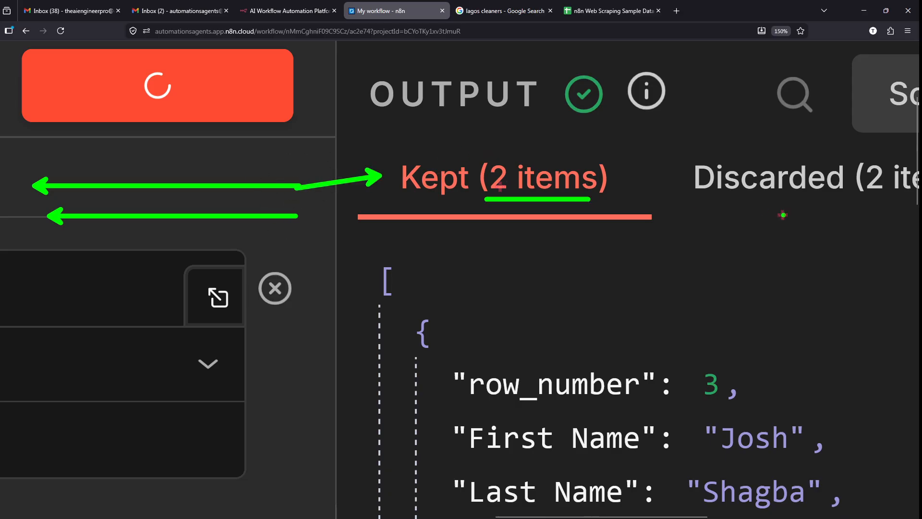
pyautogui.press('Escape')
pyautogui.hscroll(1, 783, 219)
pyautogui.hscroll(3, 784, 219)
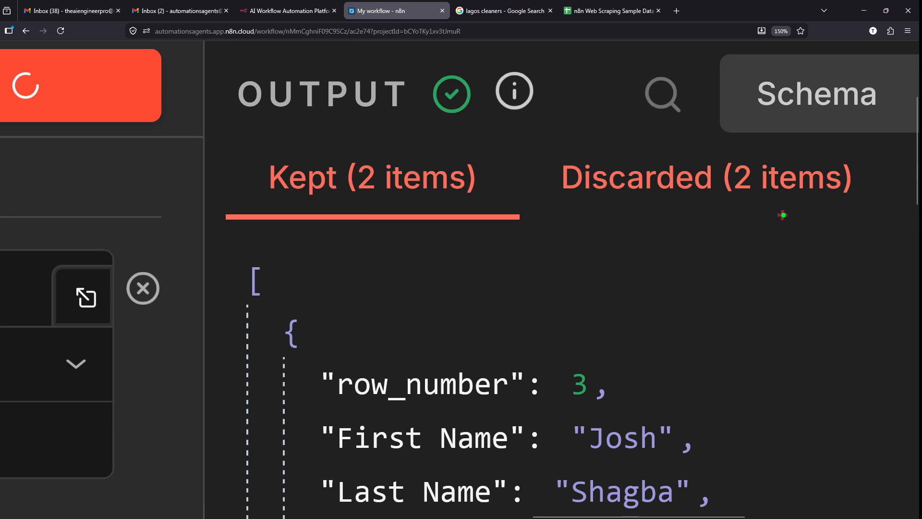
pyautogui.moveTo(541, 150); pyautogui.dragTo(866, 211)
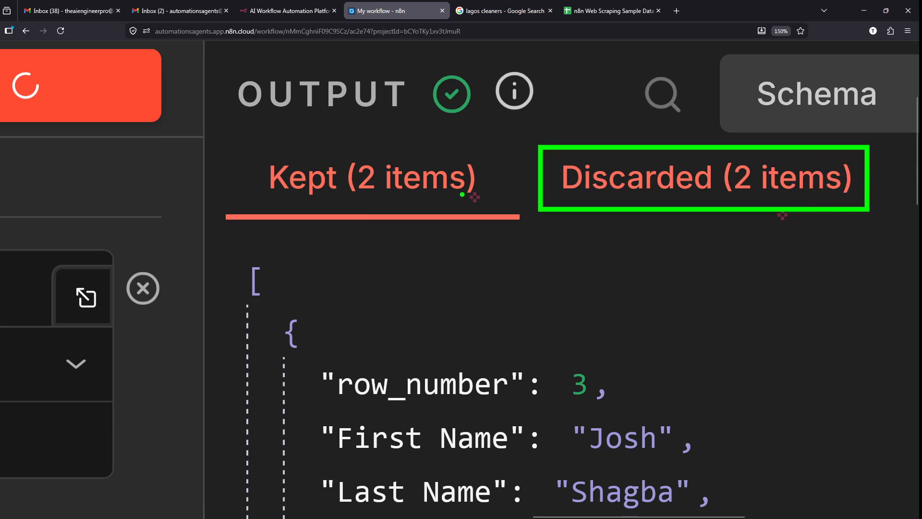
pyautogui.press('Escape')
pyautogui.scroll(-2, 433, 201)
pyautogui.scroll(-1, 482, 263)
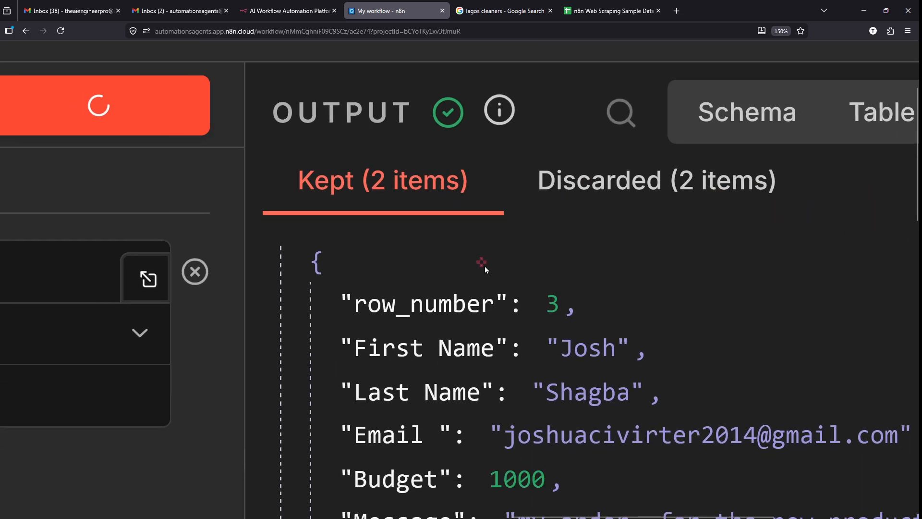
pyautogui.scroll(-5, 543, 139)
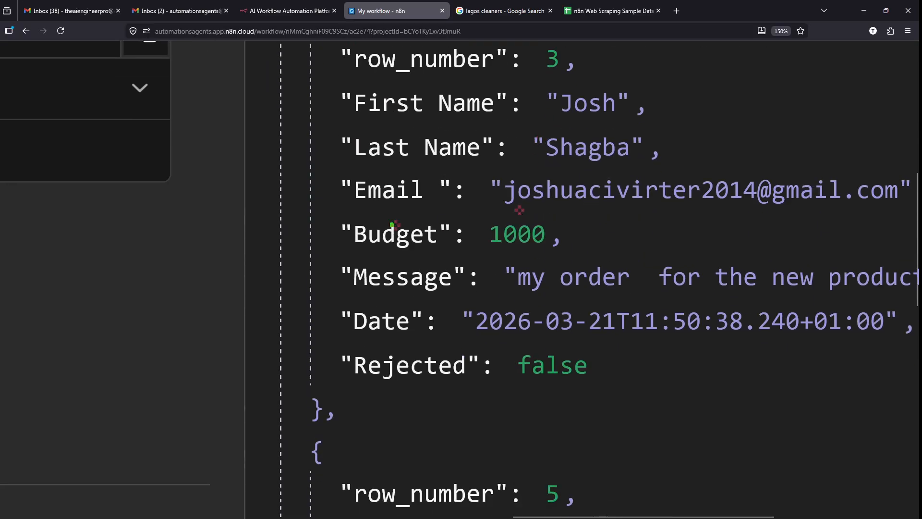
pyautogui.moveTo(519, 210); pyautogui.dragTo(595, 251)
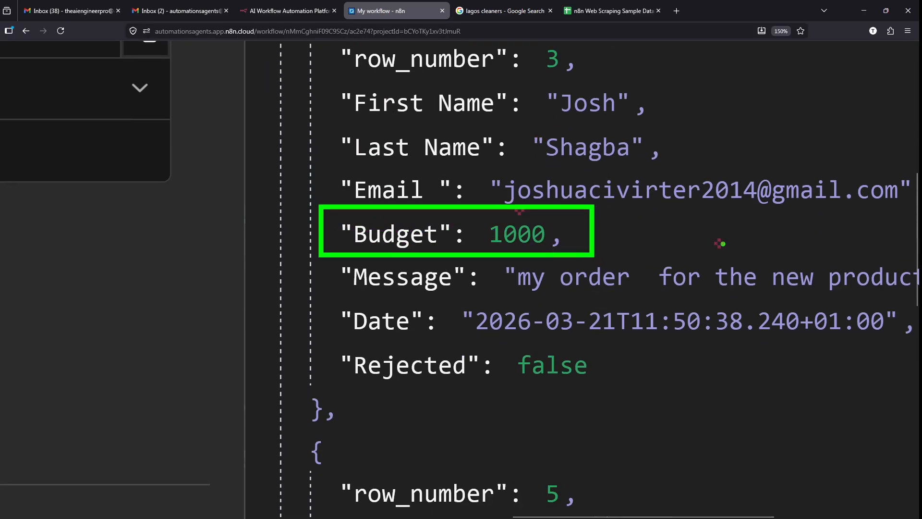
pyautogui.scroll(-2, 723, 244)
pyautogui.scroll(-4, 723, 244)
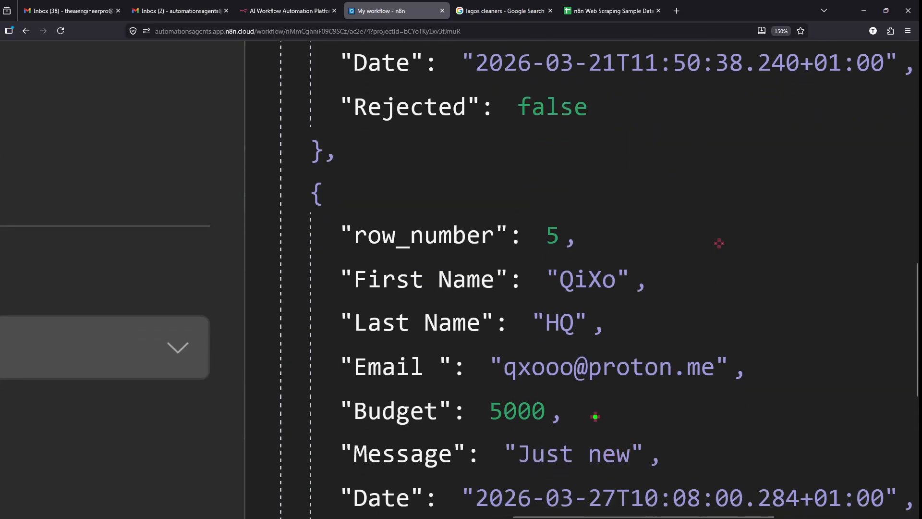
pyautogui.moveTo(595, 416); pyautogui.dragTo(247, 376)
pyautogui.scroll(1, 539, 353)
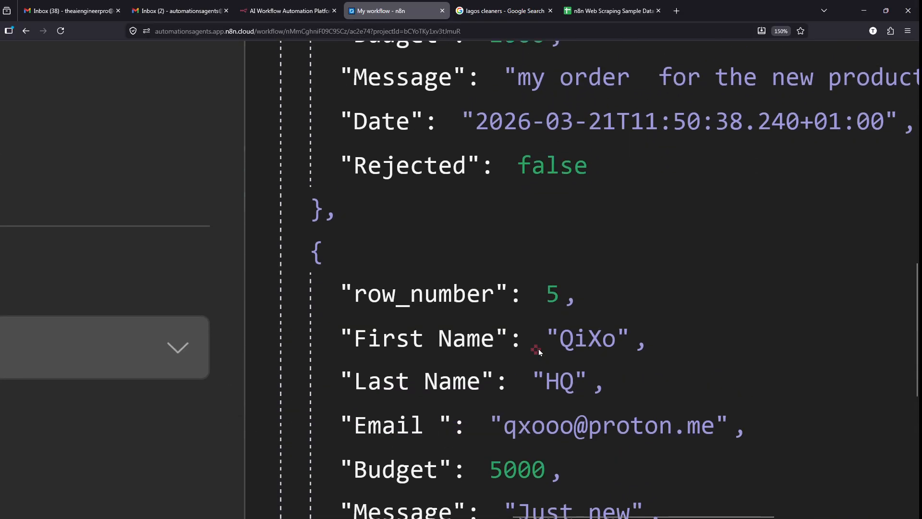
pyautogui.scroll(8, 539, 352)
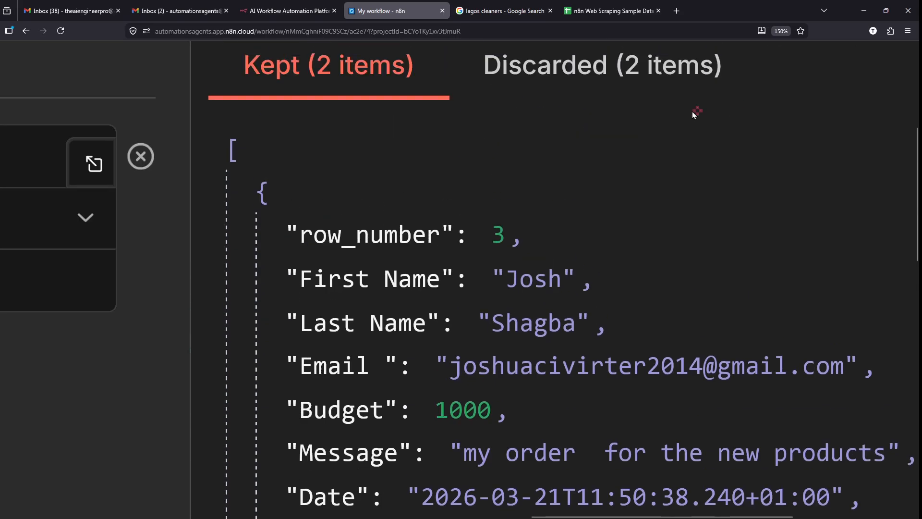
# - Check the 2 discarded leads, budgeted 100 and 300, then close the node panel
pyautogui.click(596, 83)
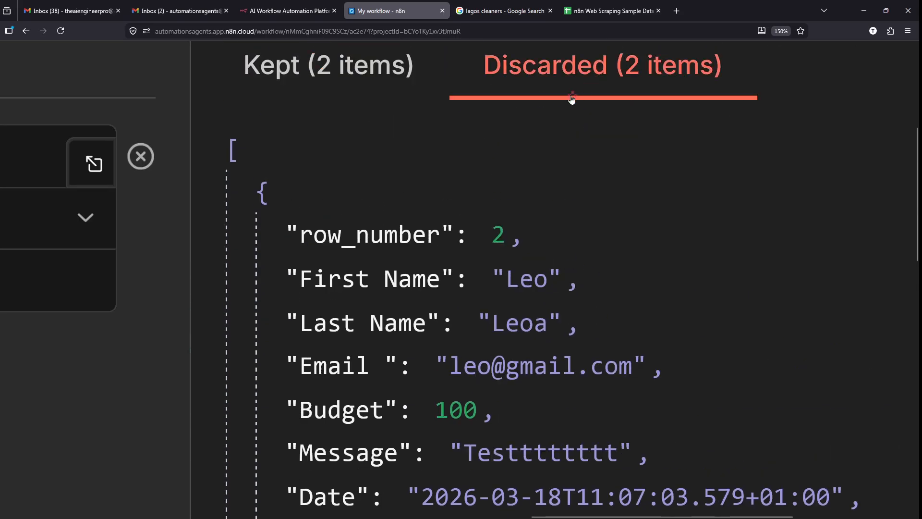
pyautogui.scroll(-1, 510, 265)
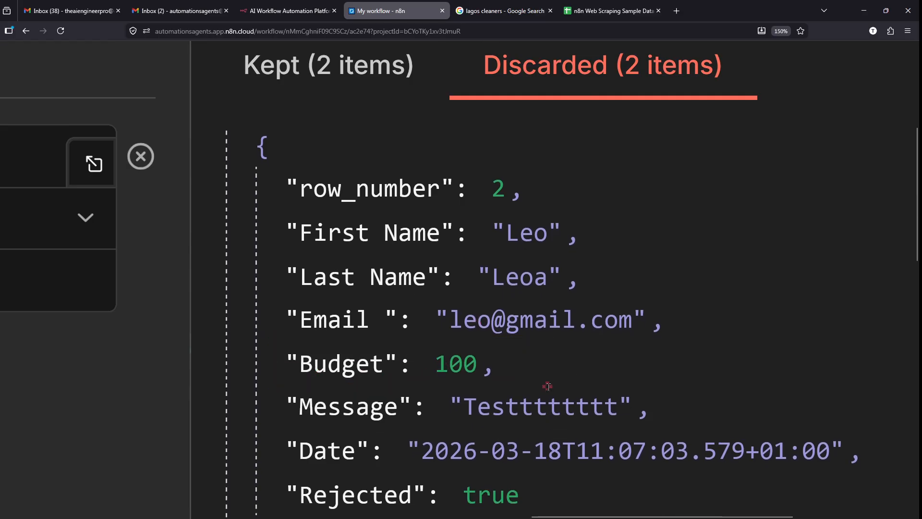
pyautogui.scroll(-7, 550, 387)
pyautogui.scroll(-1, 549, 390)
pyautogui.click(454, 396)
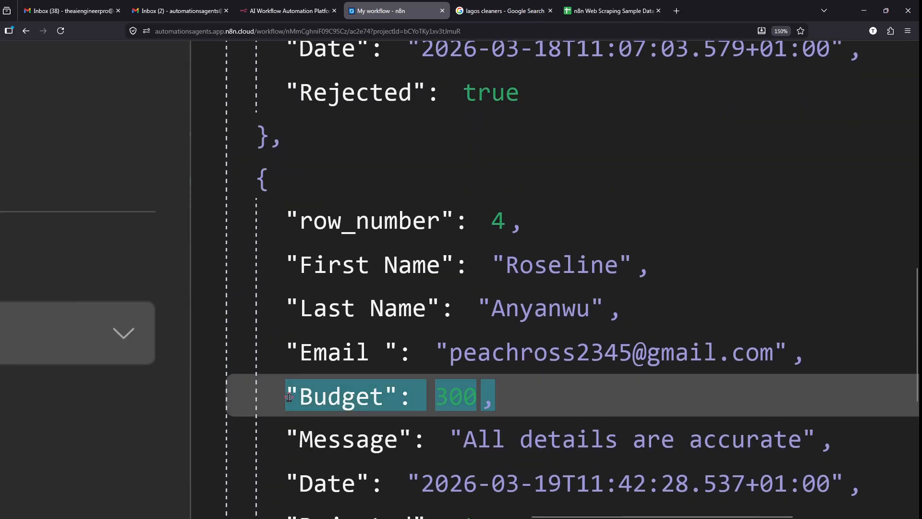
pyautogui.scroll(-3, 289, 397)
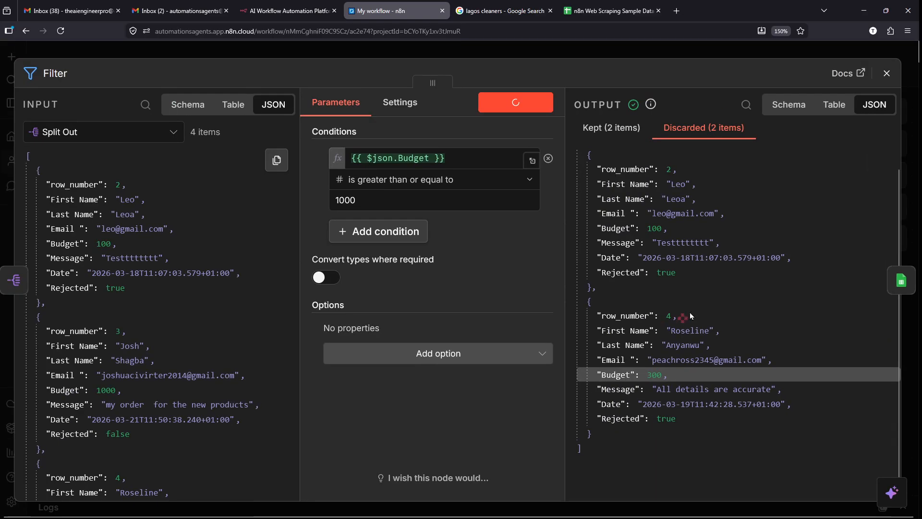
pyautogui.moveTo(563, 144)
pyautogui.mouseDown()
pyautogui.moveTo(781, 440)
pyautogui.moveTo(812, 448)
pyautogui.mouseUp()
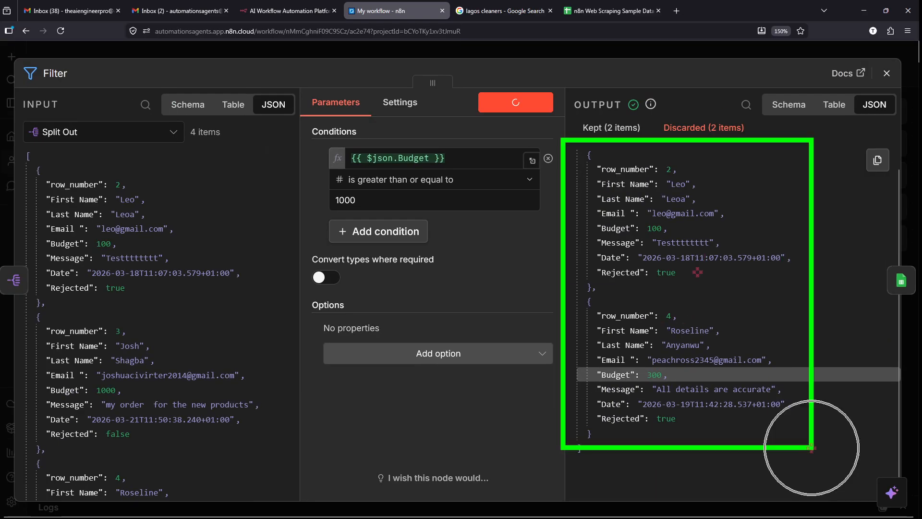
pyautogui.moveTo(604, 19); pyautogui.dragTo(629, 160)
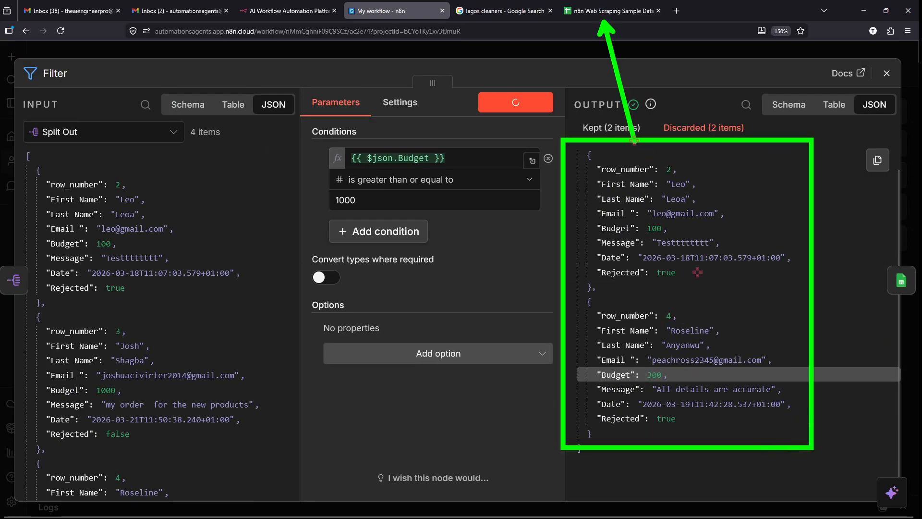
pyautogui.moveTo(635, 24); pyautogui.dragTo(627, 160)
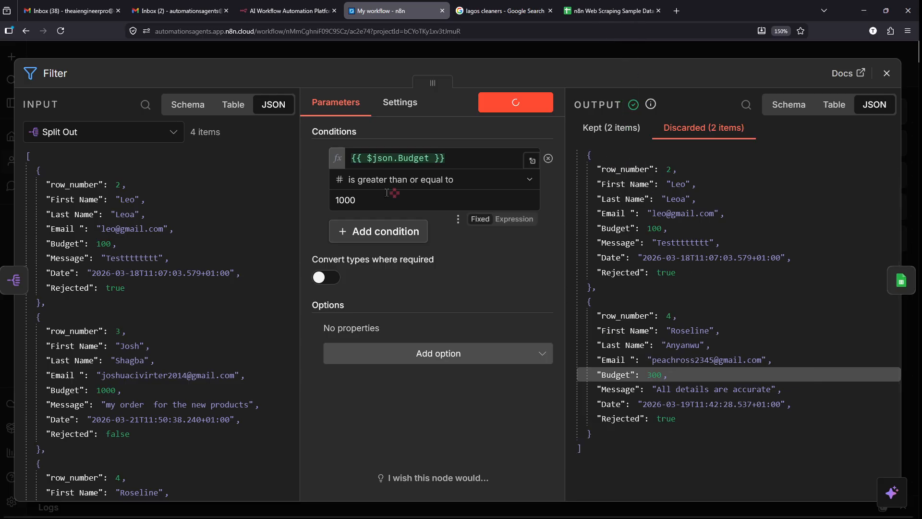
pyautogui.click(681, 52)
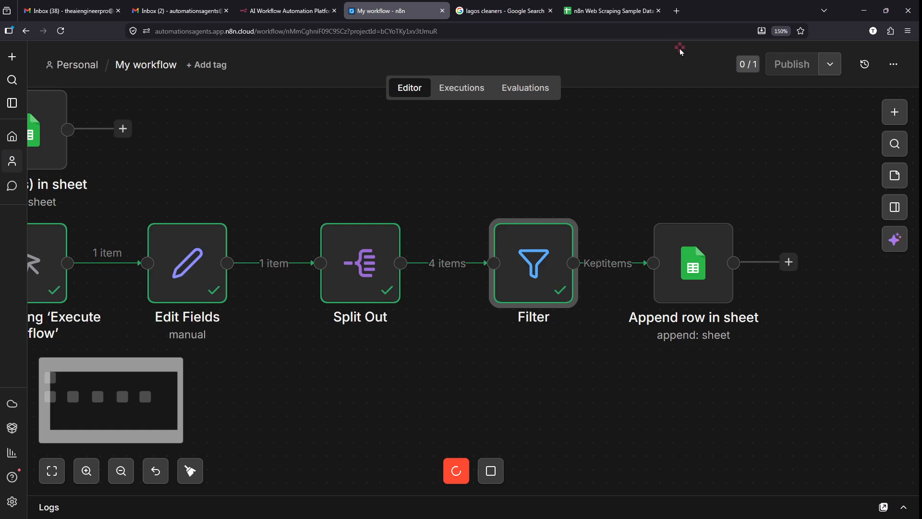
# - Stop the running execution and glance at the sample leads spreadsheet
pyautogui.click(491, 472)
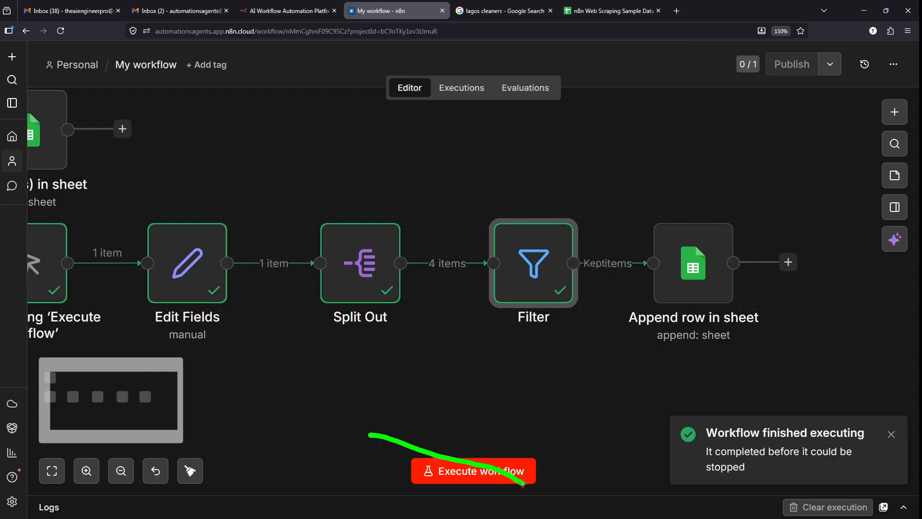
pyautogui.click(597, 5)
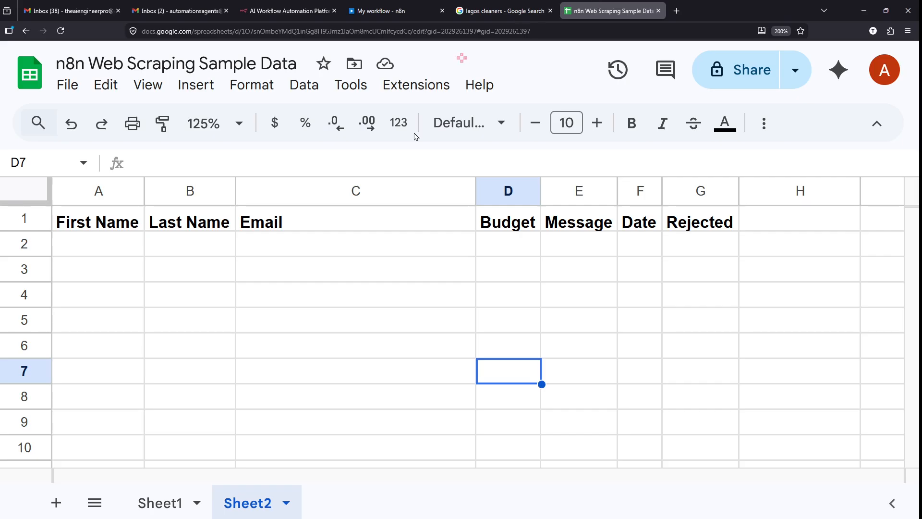
pyautogui.click(137, 263)
pyautogui.click(378, 4)
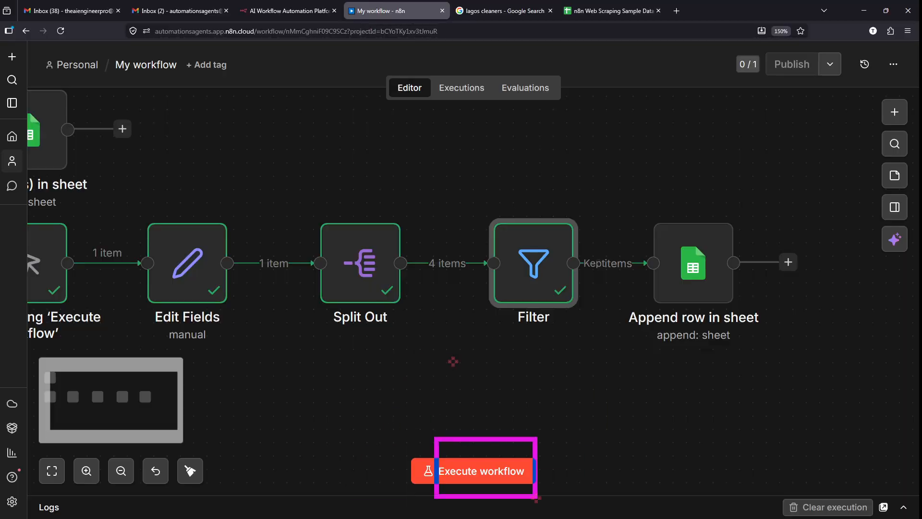
# - Execute the whole workflow so only the 2 kept leads are appended, then open the spreadsheet
pyautogui.click(459, 472)
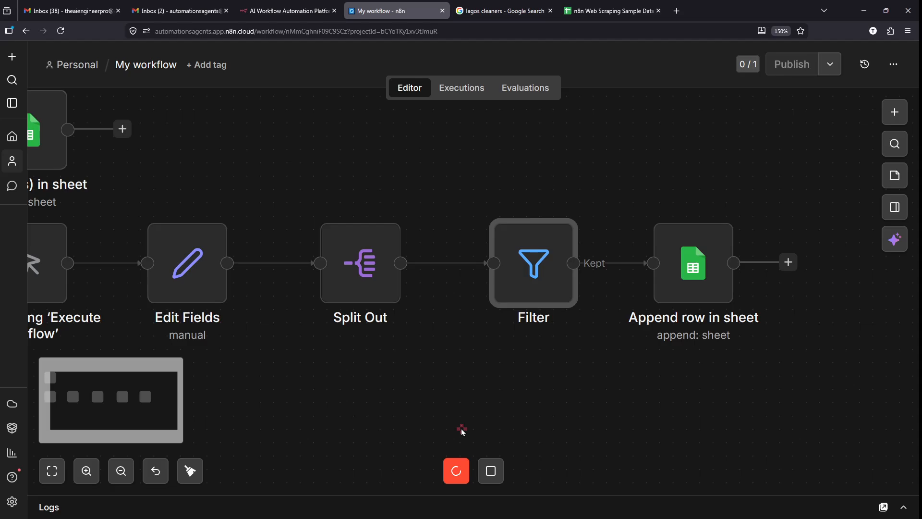
pyautogui.hscroll(-2, 445, 405)
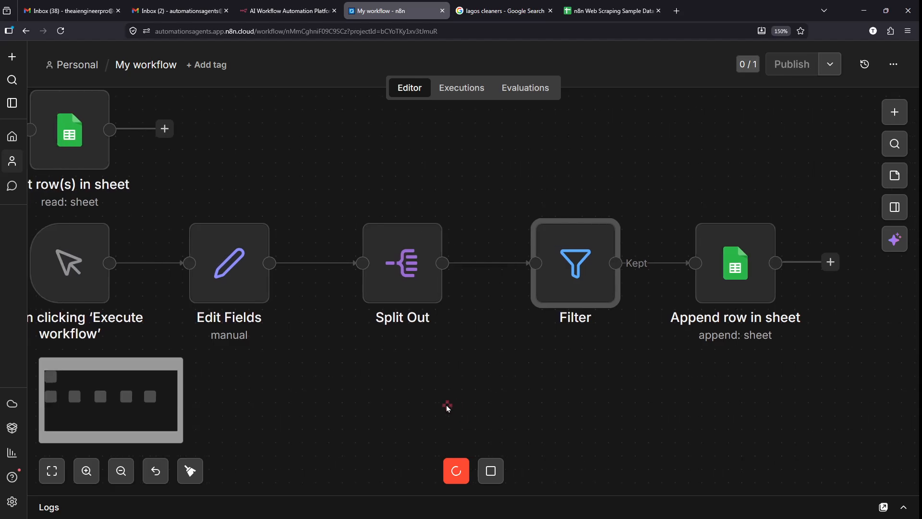
pyautogui.hscroll(-1, 445, 405)
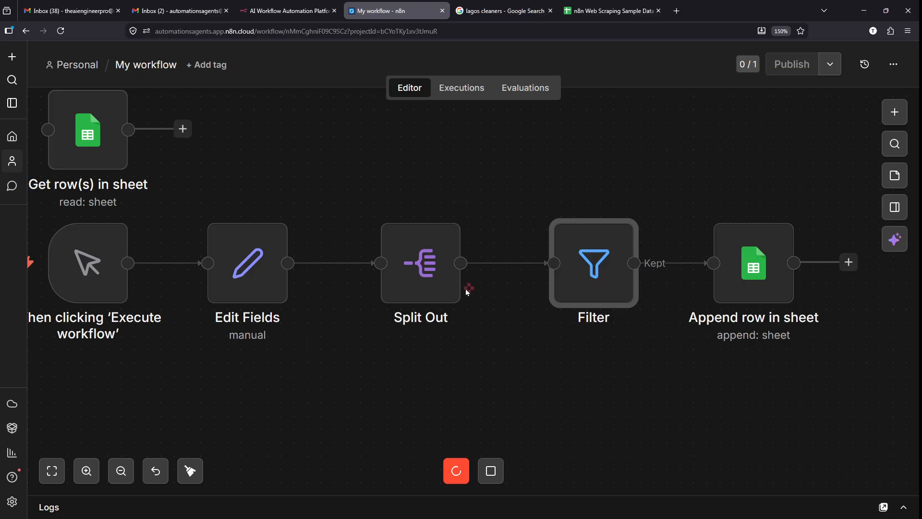
pyautogui.click(491, 471)
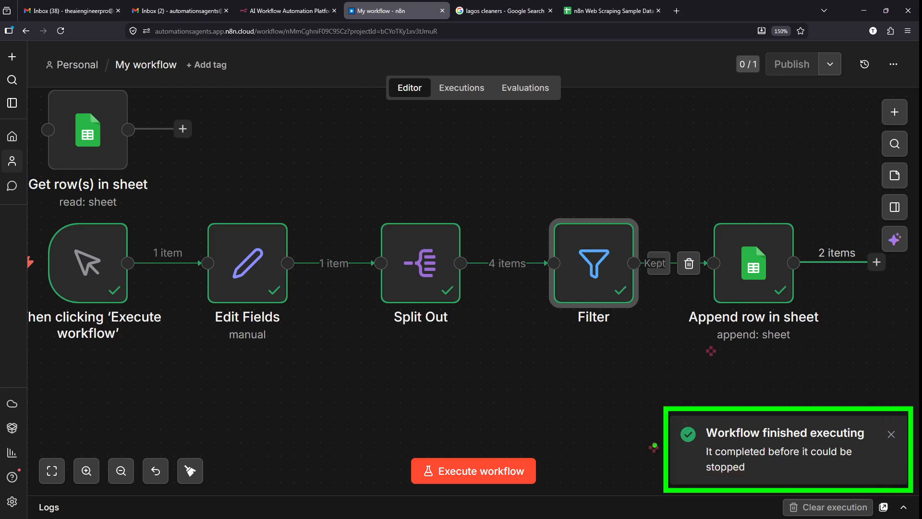
pyautogui.click(610, 10)
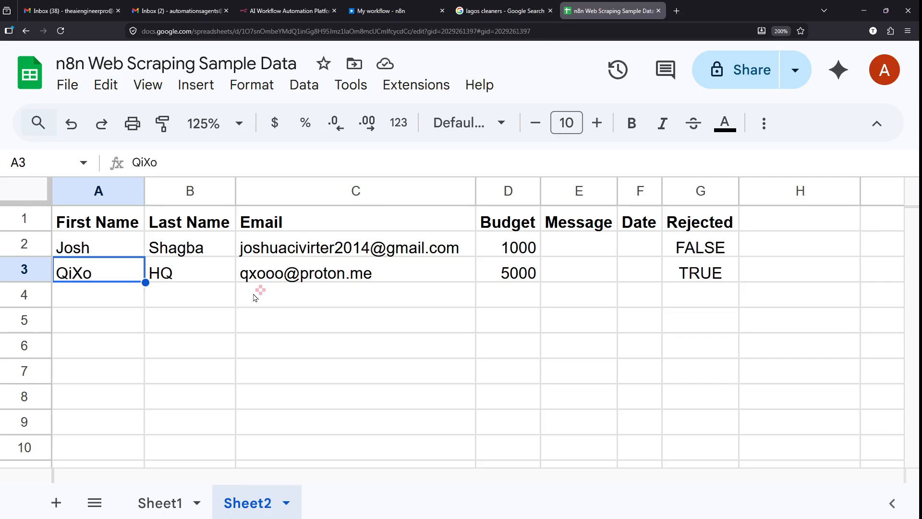
# - Select D2:D3 in Sheet2 to confirm budgets 1000 and 5000, then return to n8n
pyautogui.click(257, 344)
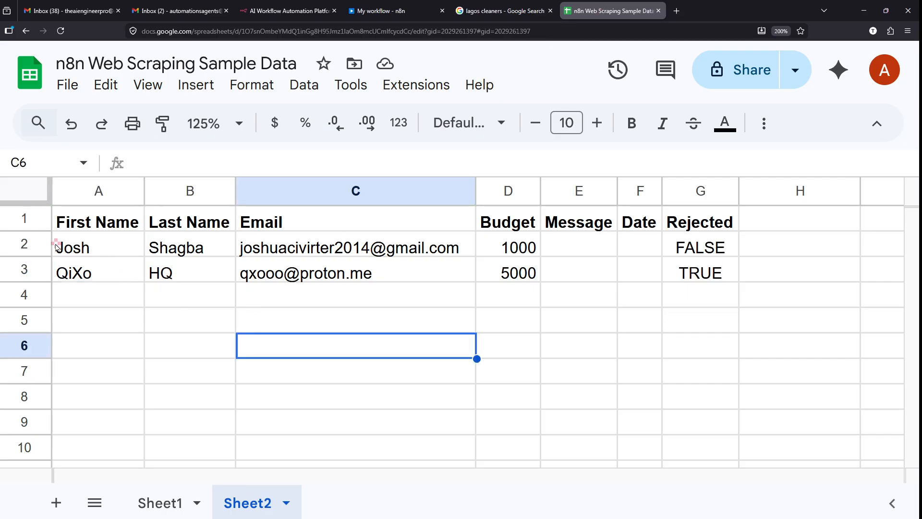
pyautogui.click(20, 233)
pyautogui.click(512, 248)
pyautogui.moveTo(512, 249); pyautogui.dragTo(514, 274)
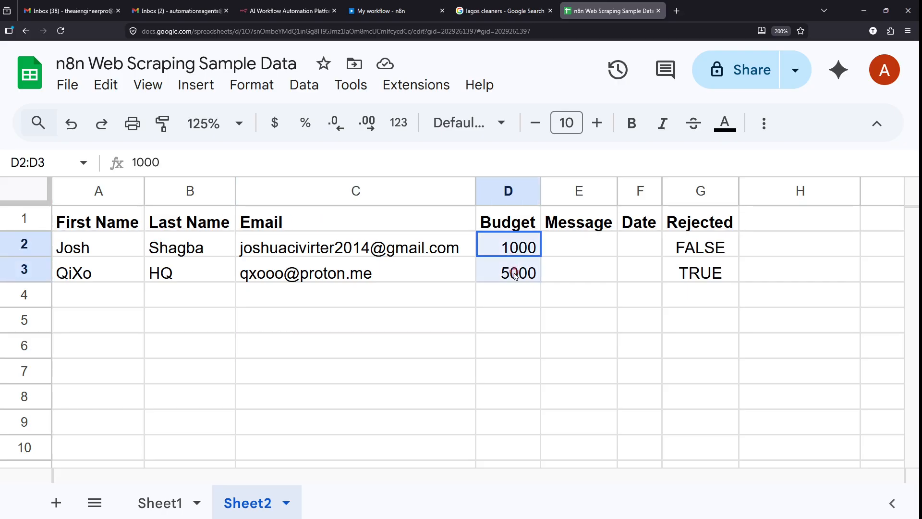
pyautogui.click(514, 275)
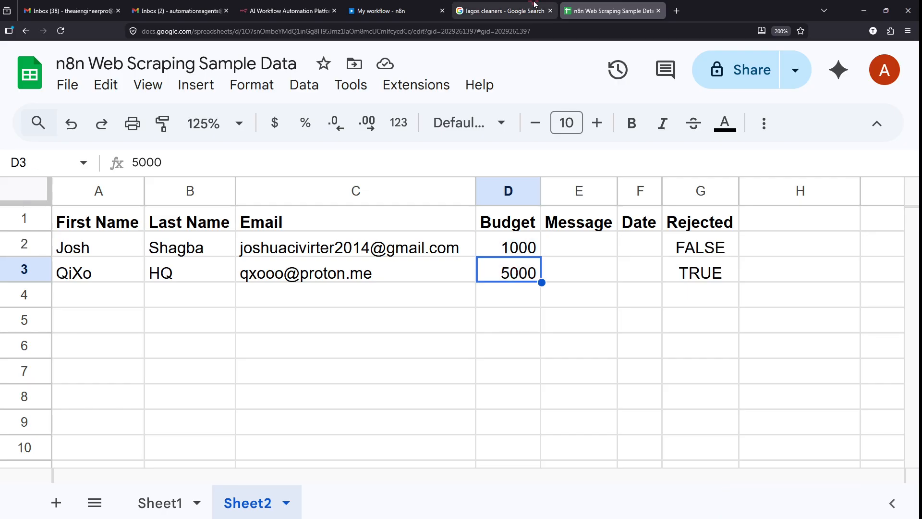
pyautogui.click(379, 10)
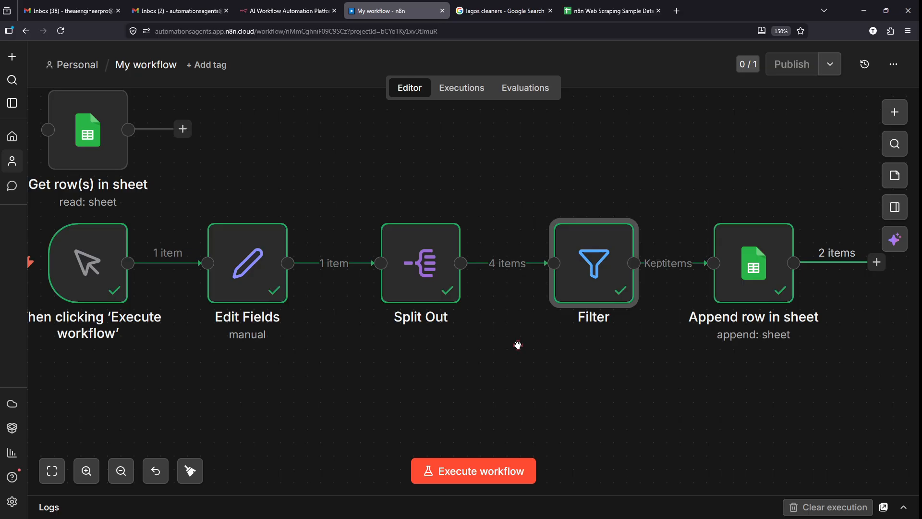
# - Open the Edit Fields node to view its Manual Mapping and its single Leads output item
pyautogui.moveTo(610, 517)
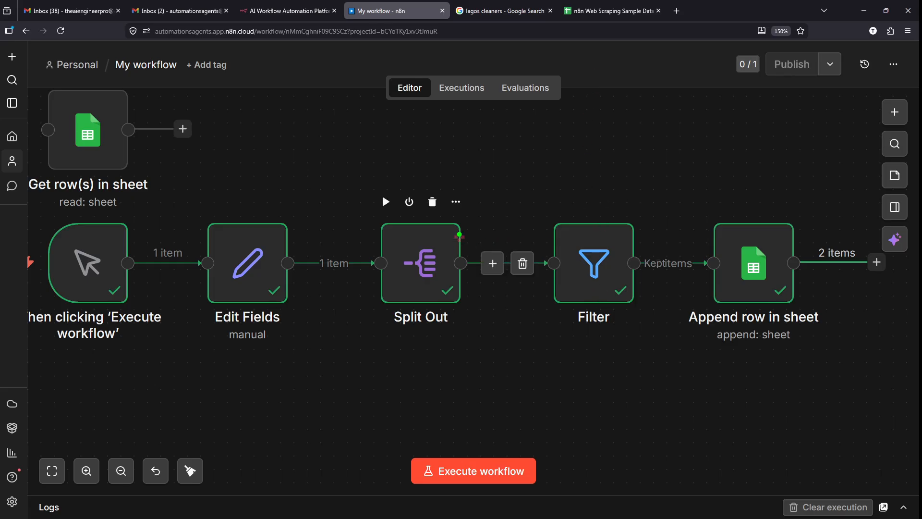
pyautogui.moveTo(403, 171)
pyautogui.mouseDown()
pyautogui.moveTo(330, 259)
pyautogui.moveTo(454, 189)
pyautogui.moveTo(400, 165)
pyautogui.mouseUp()
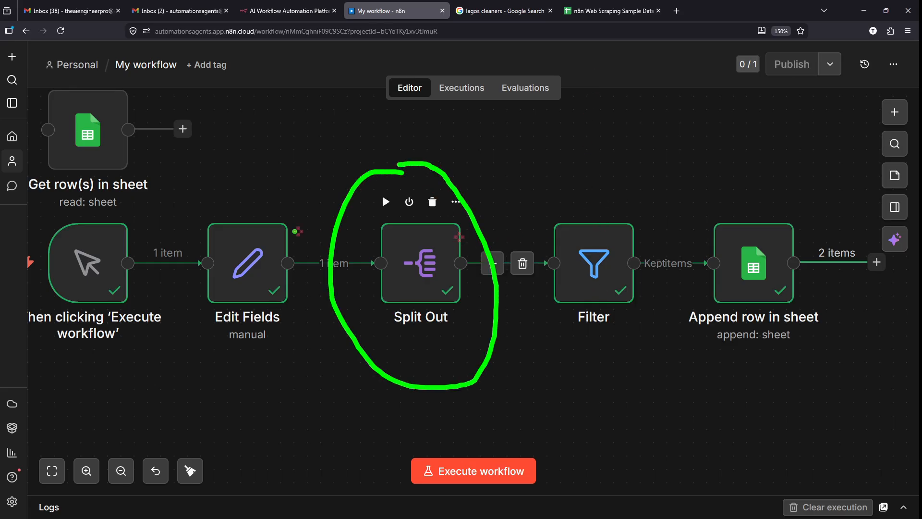
pyautogui.moveTo(281, 176)
pyautogui.mouseDown()
pyautogui.moveTo(195, 331)
pyautogui.moveTo(231, 144)
pyautogui.mouseUp()
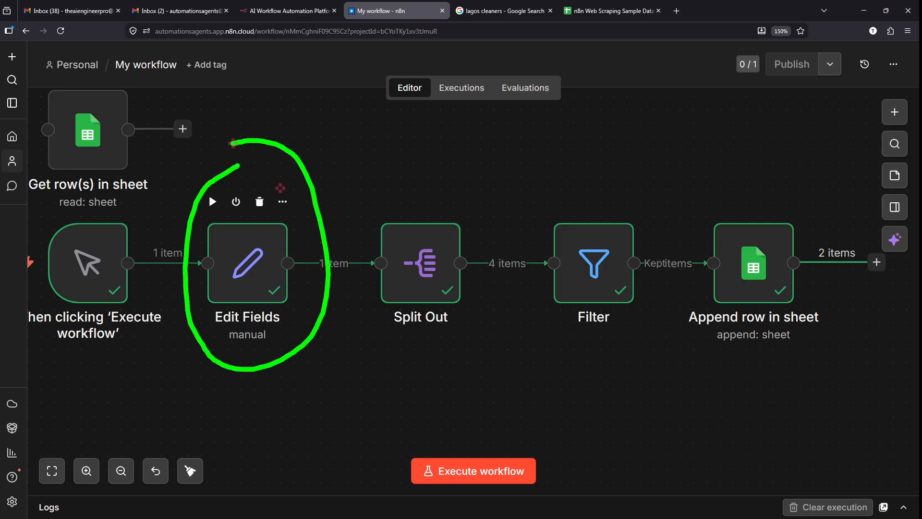
pyautogui.click(236, 279)
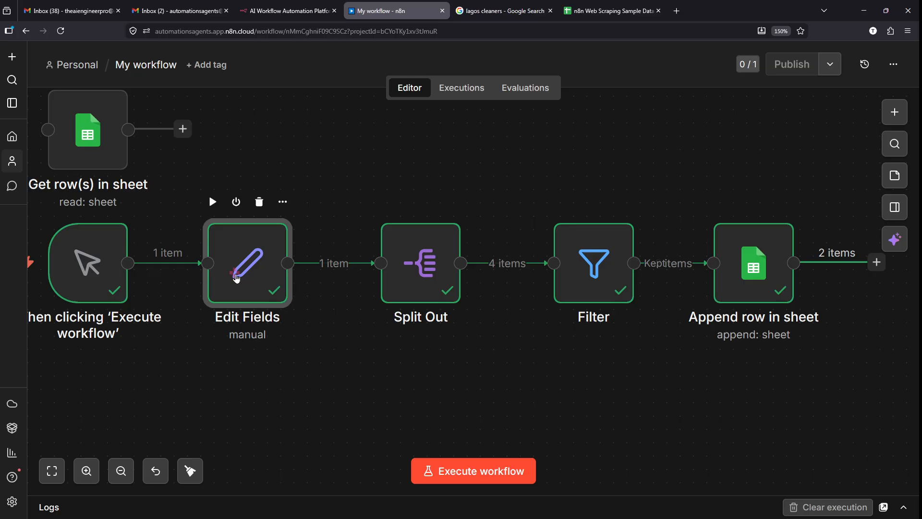
pyautogui.doubleClick(237, 278)
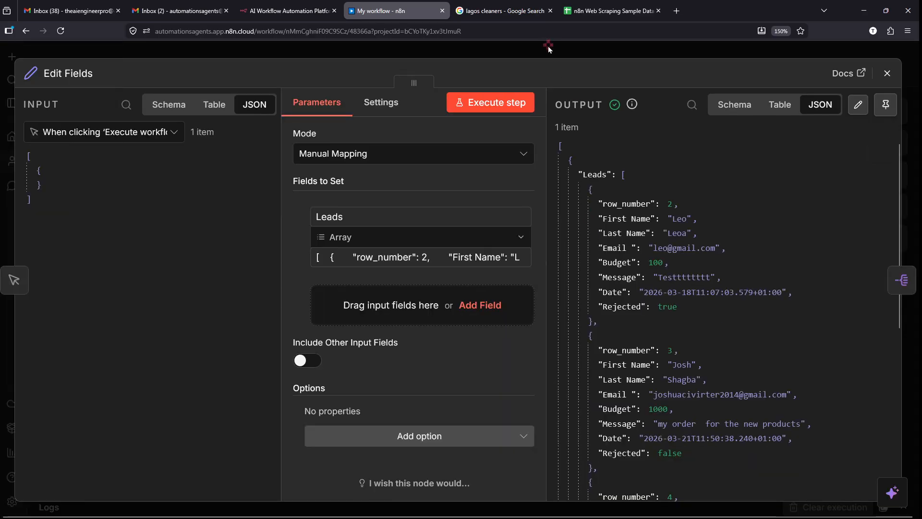
# - Close Edit Fields and open Split Out, examining the Leads key in its input JSON
pyautogui.click(549, 48)
pyautogui.moveTo(437, 196)
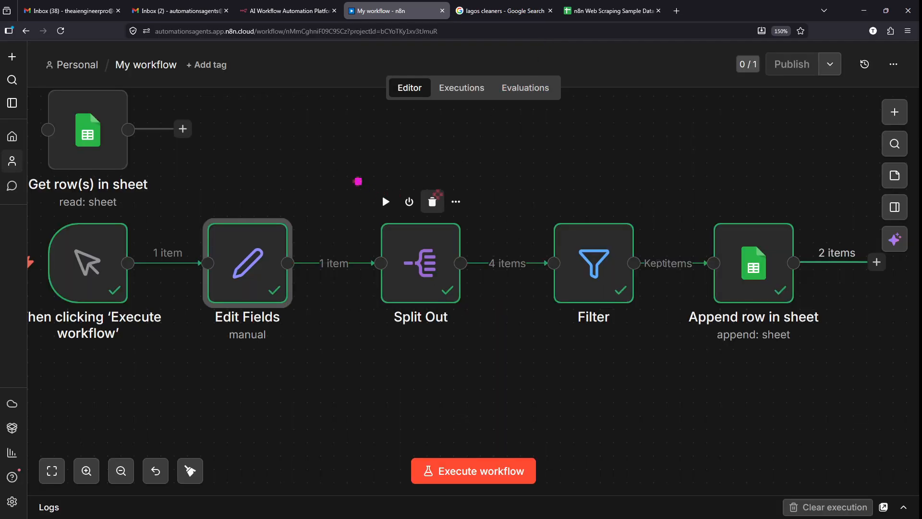
pyautogui.click(409, 269)
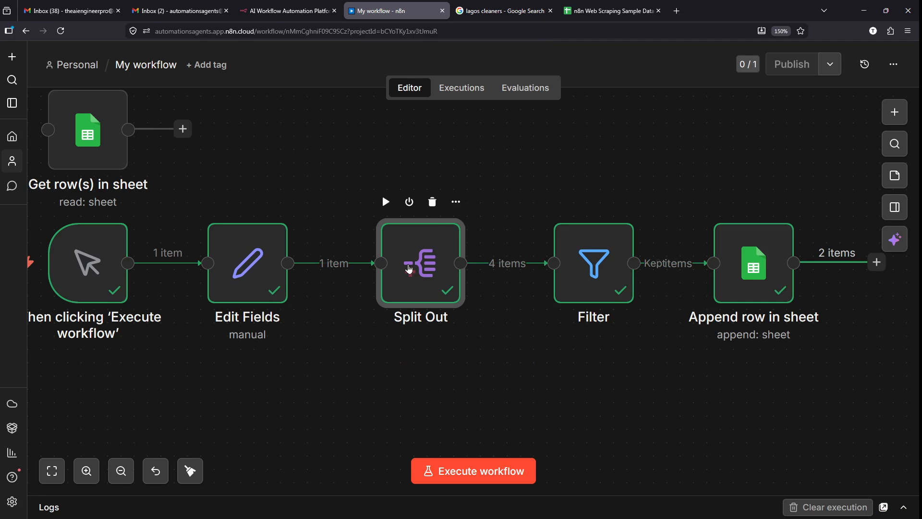
pyautogui.doubleClick(409, 269)
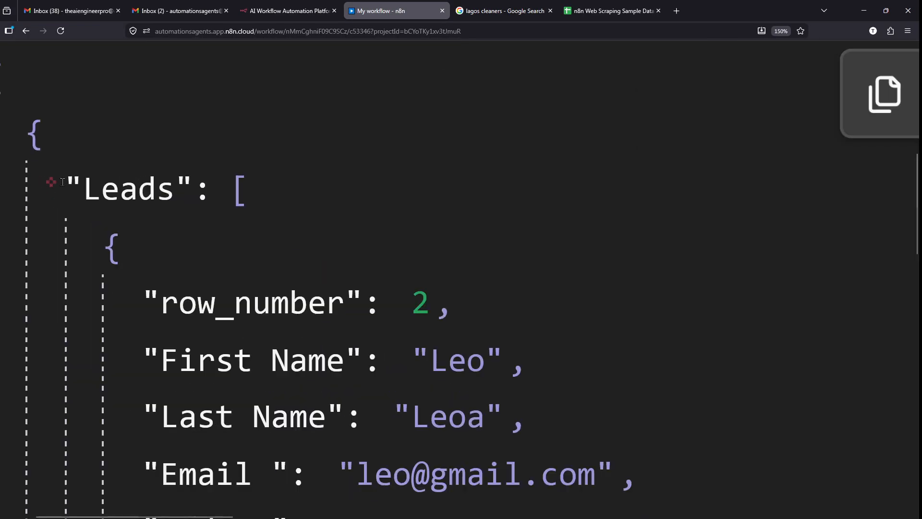
pyautogui.moveTo(54, 185); pyautogui.dragTo(214, 197)
pyautogui.scroll(-5, 219, 197)
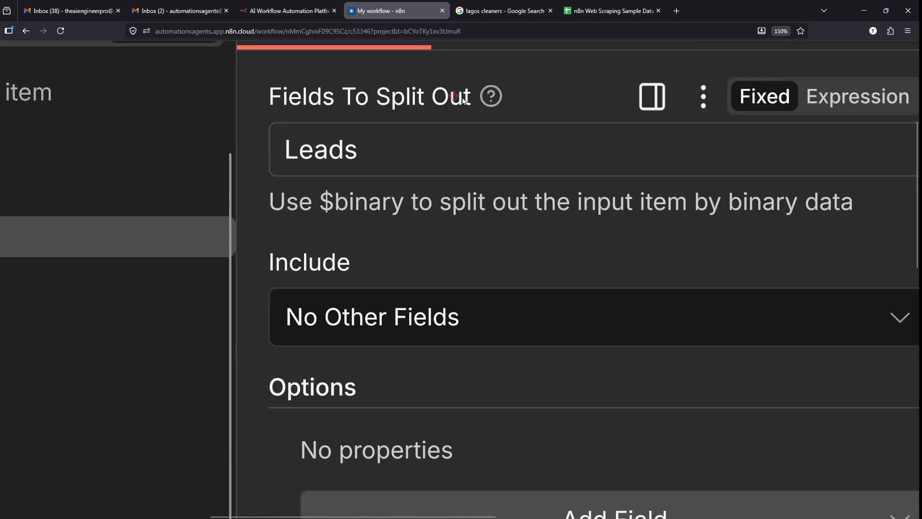
# - Review the Fields To Split Out setting and the 4 lead output items, then close Split Out
pyautogui.tripleClick(466, 98)
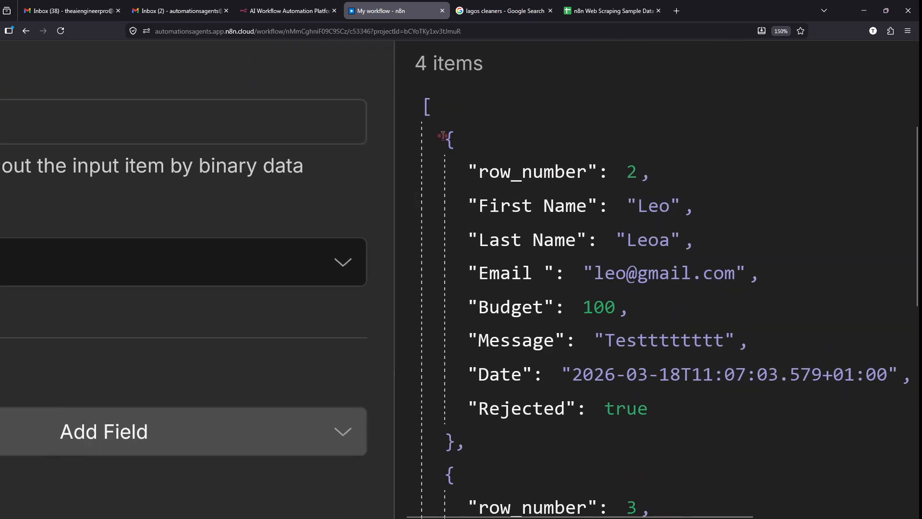
pyautogui.moveTo(443, 135); pyautogui.dragTo(546, 445)
pyautogui.scroll(-2, 546, 444)
pyautogui.scroll(-5, 546, 444)
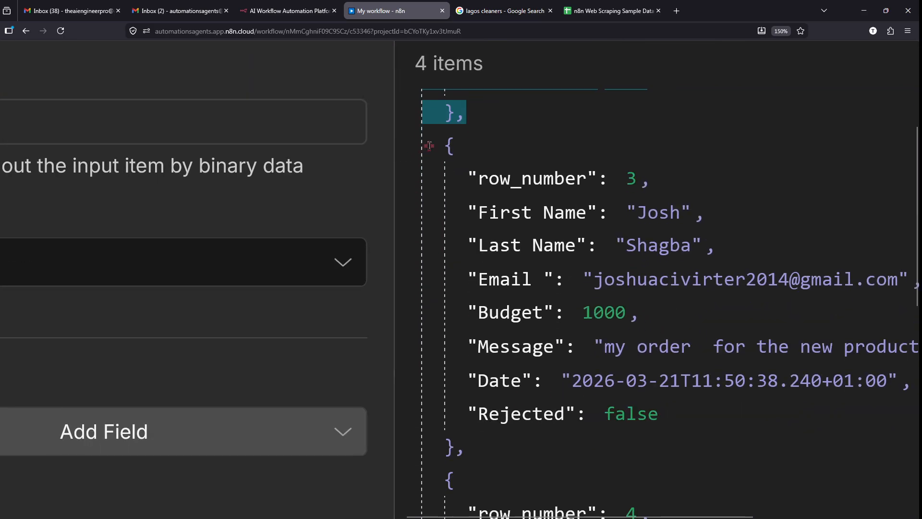
pyautogui.moveTo(430, 145); pyautogui.dragTo(531, 451)
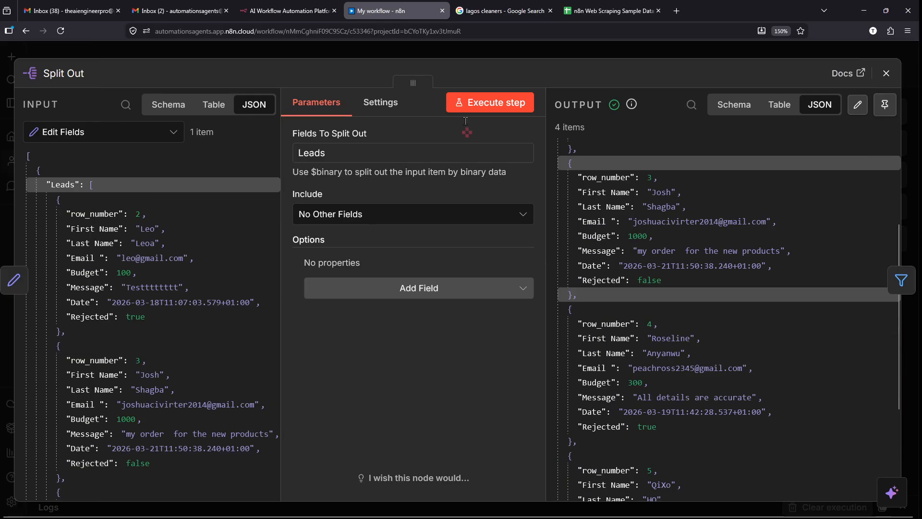
pyautogui.click(457, 56)
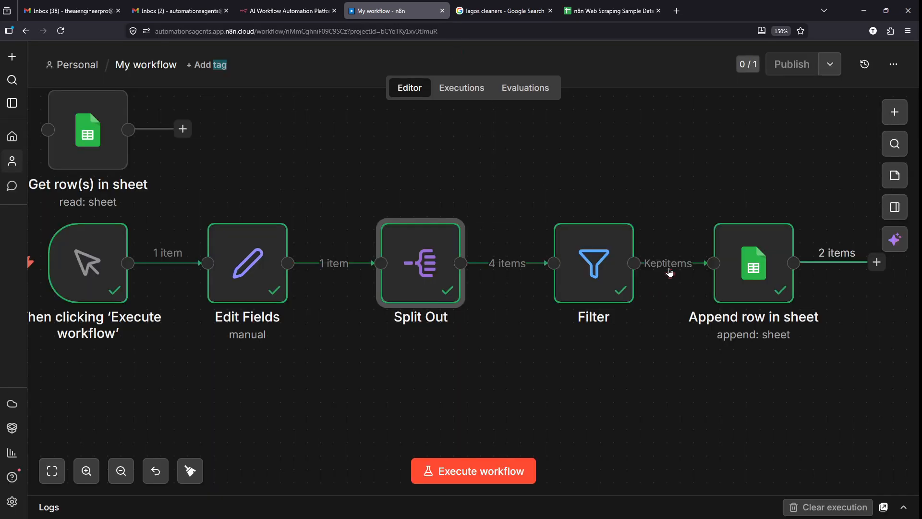
# - Pan the canvas right to reach the + connector after Append row in sheet
pyautogui.moveTo(502, 168); pyautogui.dragTo(672, 370)
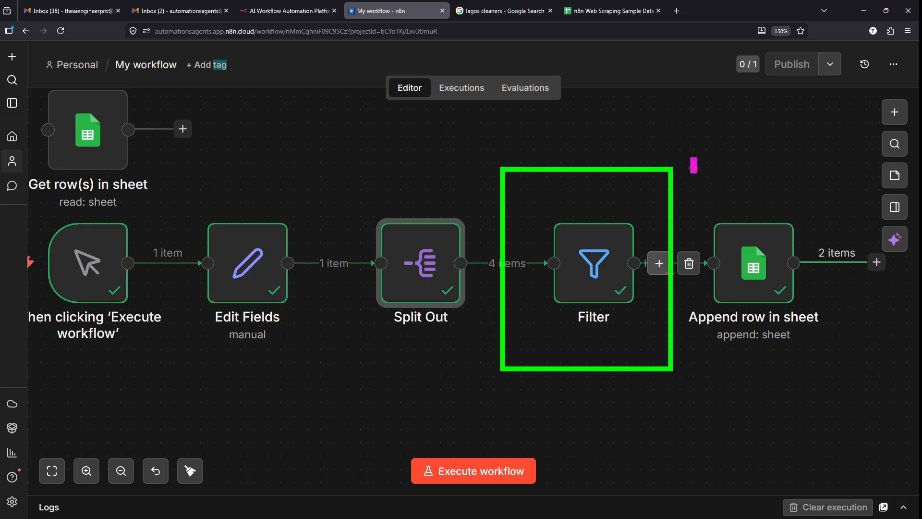
pyautogui.moveTo(692, 158)
pyautogui.mouseDown()
pyautogui.moveTo(791, 355)
pyautogui.moveTo(824, 360)
pyautogui.mouseUp()
pyautogui.press('Escape')
pyautogui.hscroll(3, 824, 360)
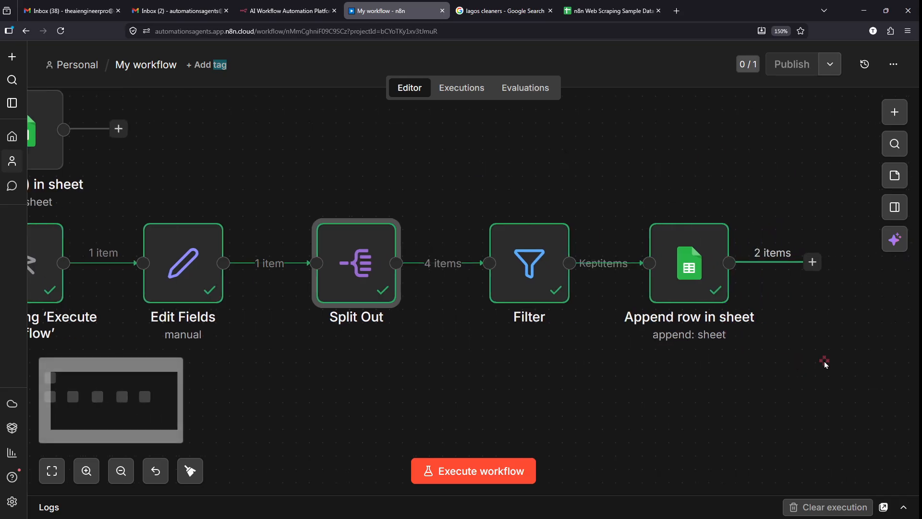
pyautogui.hotkey('ctrl', '2')
pyautogui.moveTo(204, 176)
pyautogui.mouseDown()
pyautogui.moveTo(294, 315)
pyautogui.moveTo(396, 372)
pyautogui.moveTo(624, 382)
pyautogui.moveTo(750, 250)
pyautogui.moveTo(736, 282)
pyautogui.mouseUp()
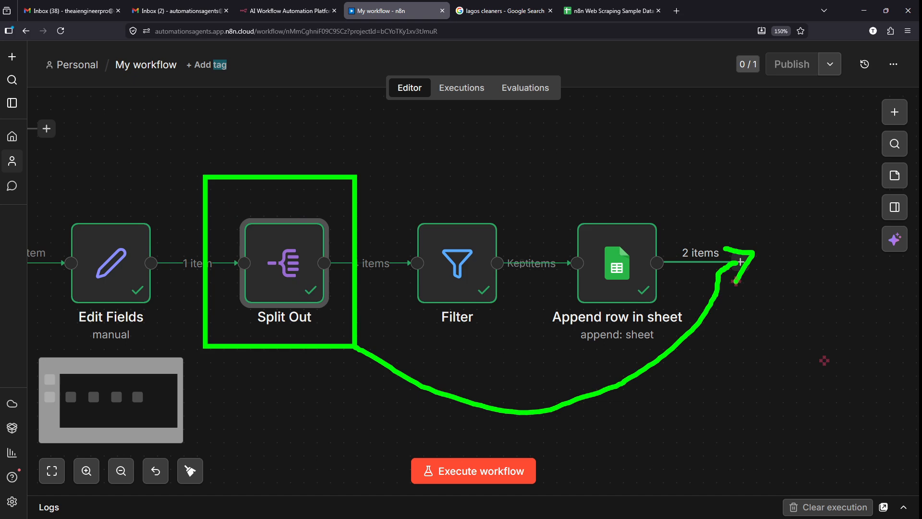
pyautogui.moveTo(607, 127); pyautogui.dragTo(706, 129)
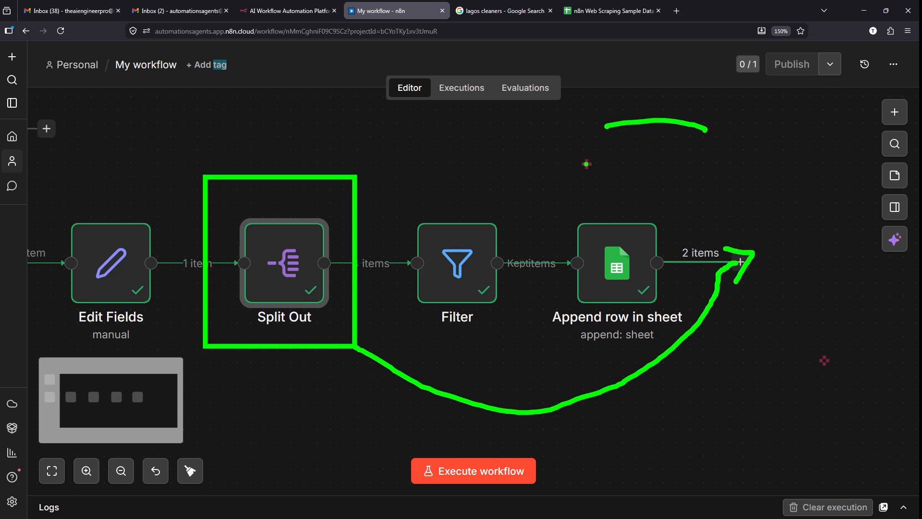
pyautogui.moveTo(590, 162); pyautogui.dragTo(729, 147)
pyautogui.moveTo(589, 180); pyautogui.dragTo(679, 168)
pyautogui.moveTo(668, 66)
pyautogui.mouseDown()
pyautogui.moveTo(574, 229)
pyautogui.moveTo(638, 33)
pyautogui.mouseUp()
pyautogui.moveTo(491, 131)
pyautogui.mouseDown()
pyautogui.moveTo(168, 108)
pyautogui.moveTo(106, 213)
pyautogui.moveTo(123, 182)
pyautogui.mouseUp()
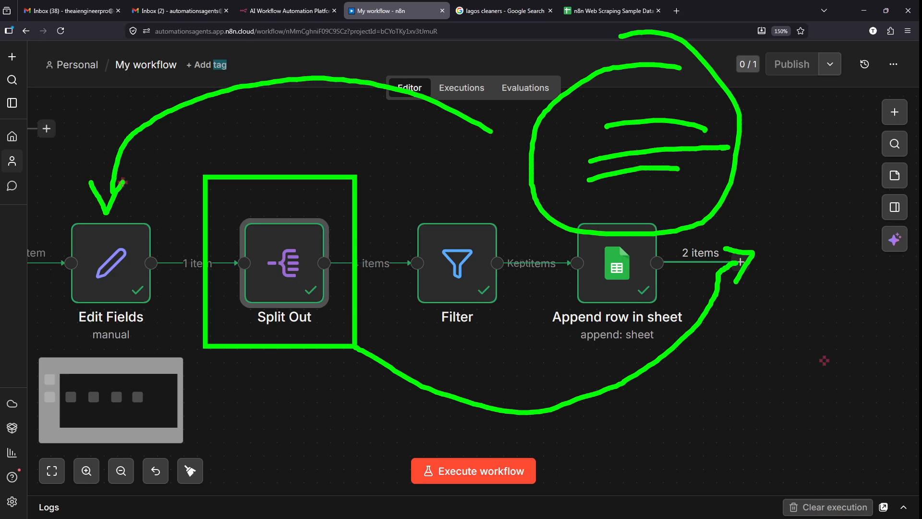
pyautogui.press('Escape')
pyautogui.hscroll(1, 776, 205)
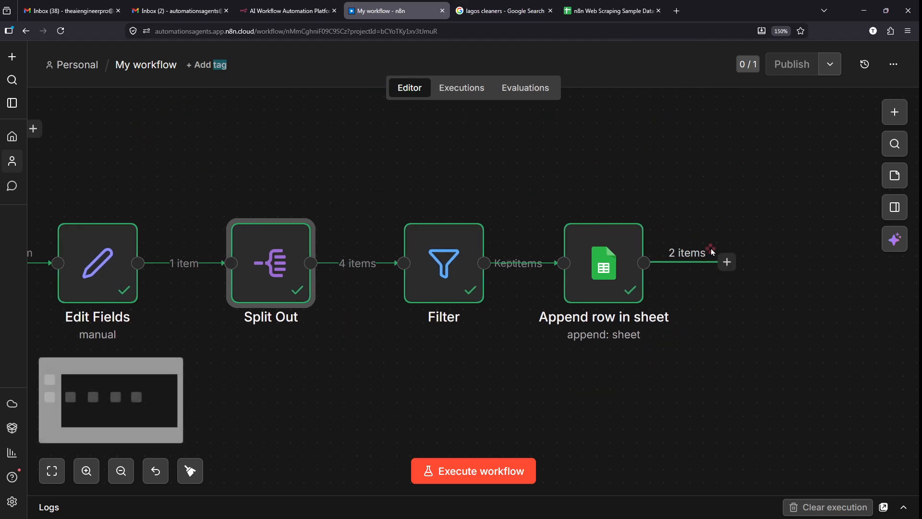
pyautogui.hscroll(8, 711, 249)
pyautogui.moveTo(494, 282)
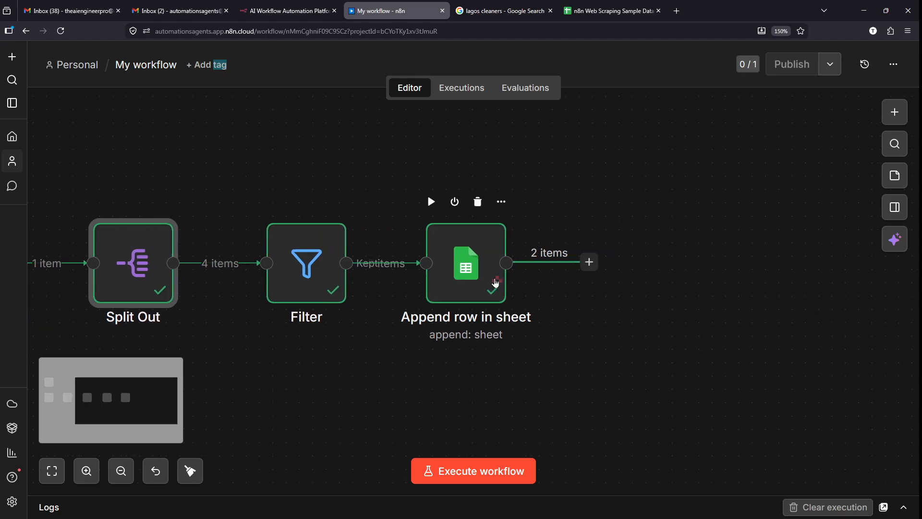
pyautogui.hscroll(2, 499, 283)
pyautogui.moveTo(553, 233)
pyautogui.mouseDown()
pyautogui.moveTo(568, 313)
pyautogui.moveTo(521, 228)
pyautogui.mouseUp()
pyautogui.press('Escape')
# - Search nodes for 'aggr' and insert the Aggregate node after Append row in sheet
pyautogui.click(557, 262)
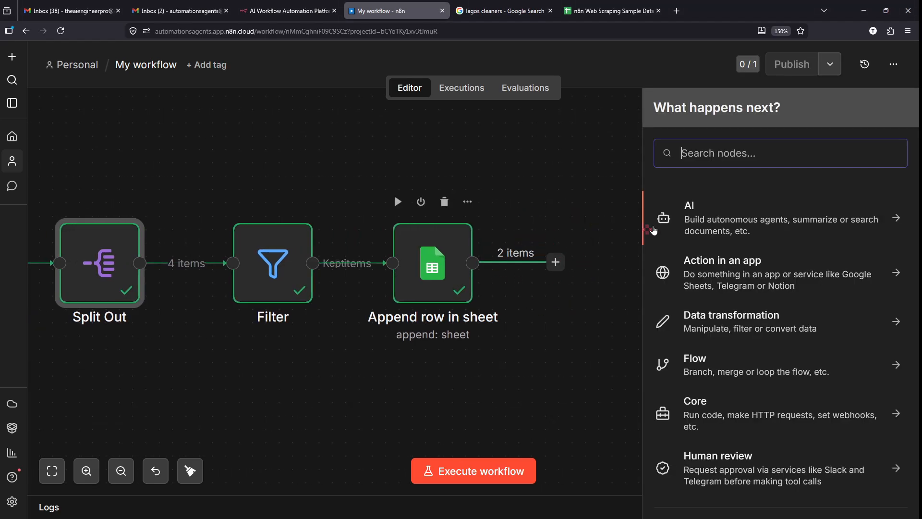
pyautogui.write('aggr')
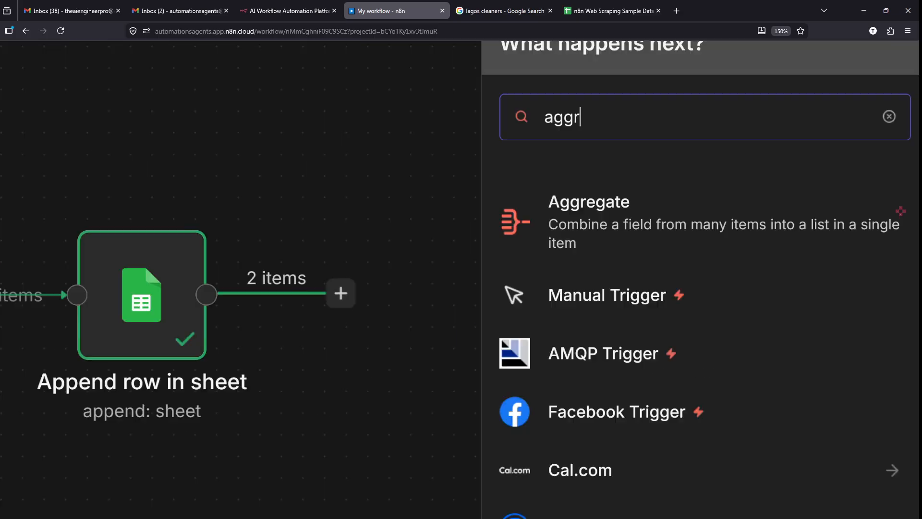
pyautogui.hscroll(1, 851, 230)
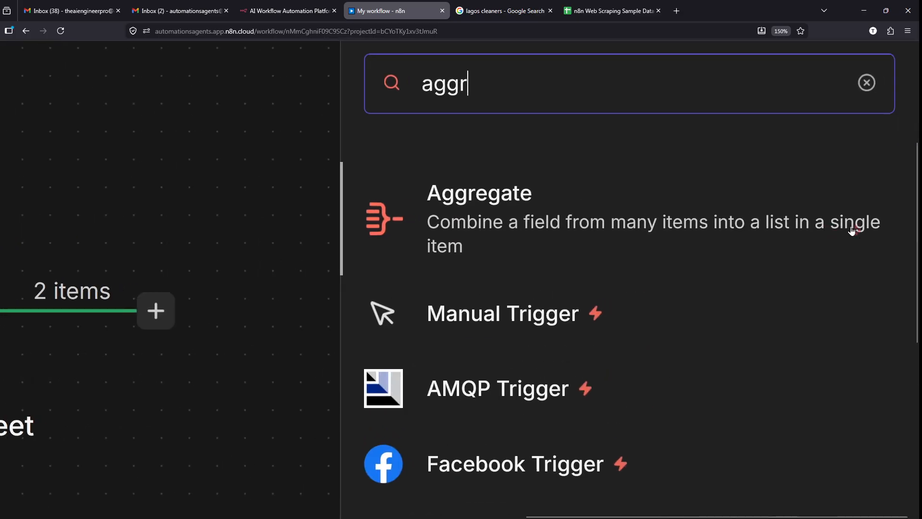
pyautogui.moveTo(413, 202); pyautogui.dragTo(904, 263)
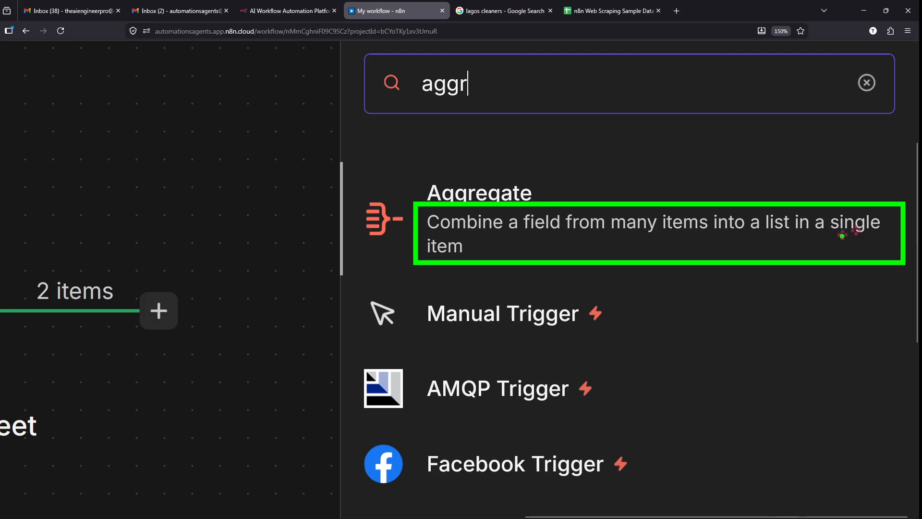
pyautogui.press('Escape')
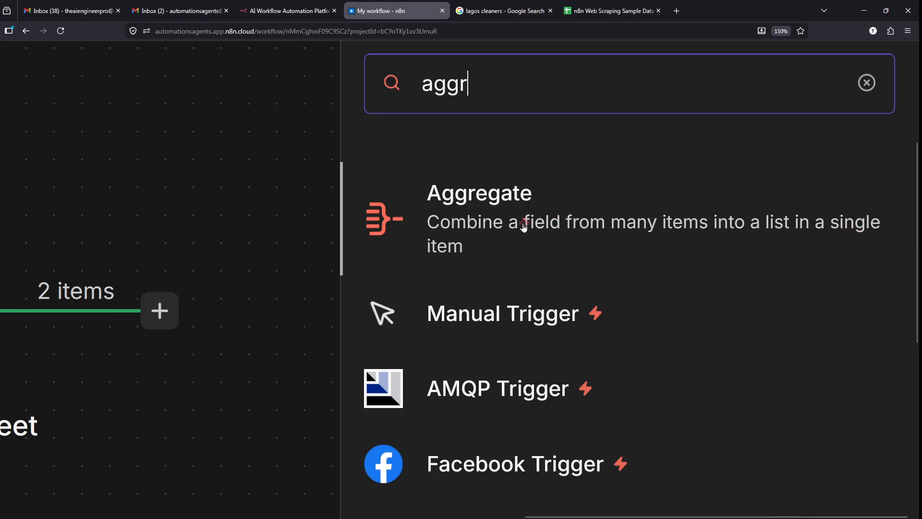
pyautogui.click(522, 226)
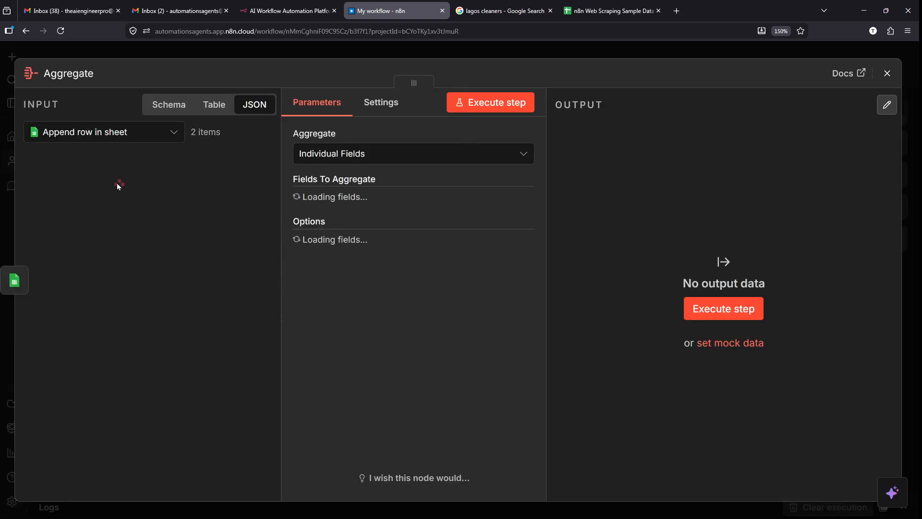
# - Set the Aggregate option to All Item Data (Into a Single List)
pyautogui.scroll(5, 32, 288)
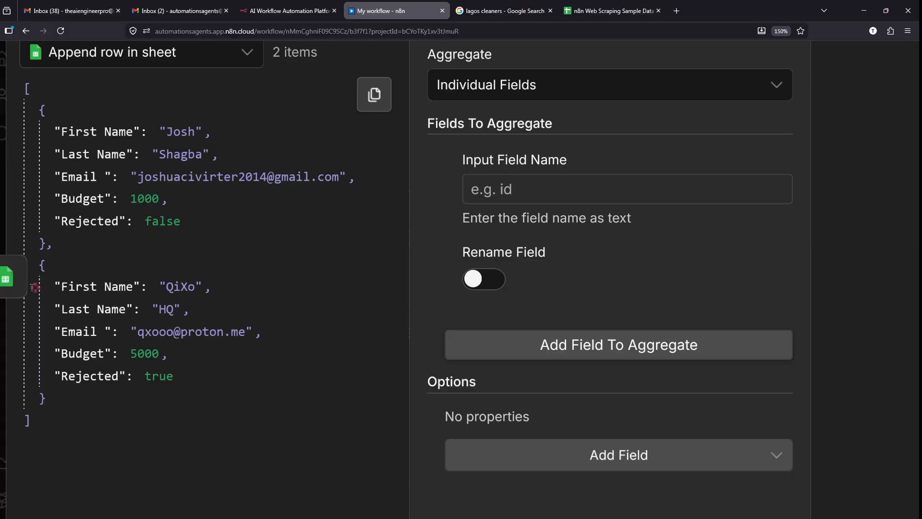
pyautogui.scroll(1, 32, 287)
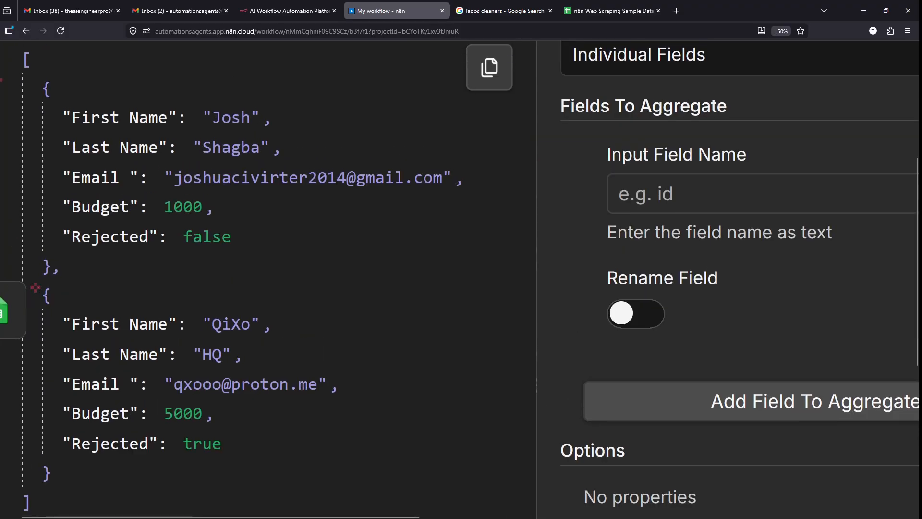
pyautogui.moveTo(6, 44)
pyautogui.mouseDown()
pyautogui.moveTo(181, 360)
pyautogui.moveTo(412, 462)
pyautogui.mouseUp()
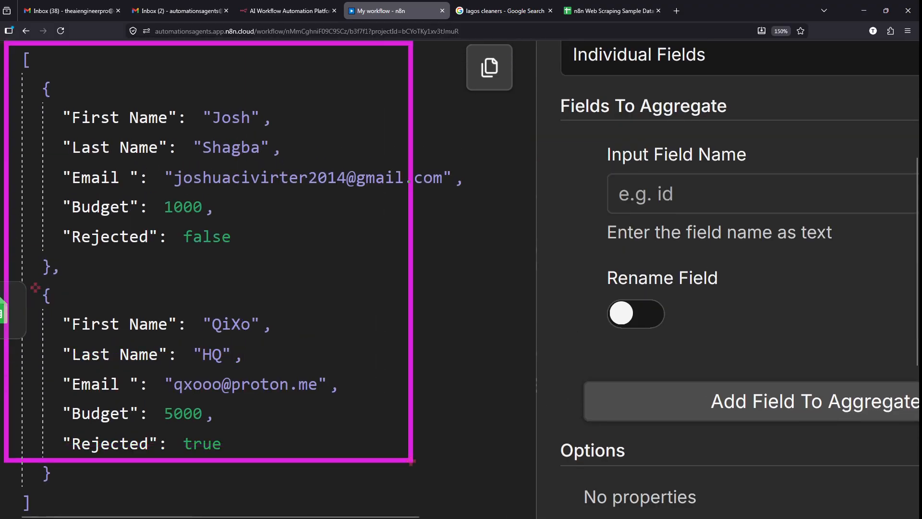
pyautogui.moveTo(447, 493); pyautogui.dragTo(470, 517)
pyautogui.press('Escape')
pyautogui.hscroll(3, 574, 369)
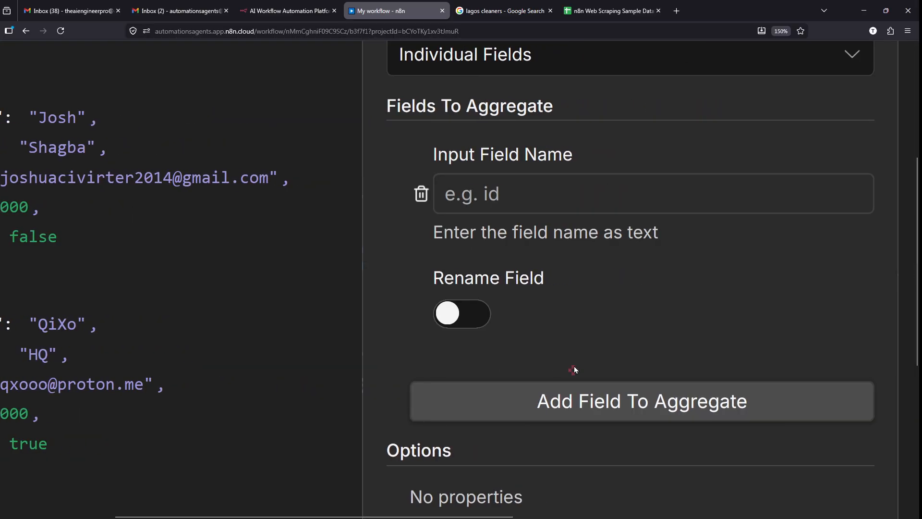
pyautogui.scroll(1, 574, 370)
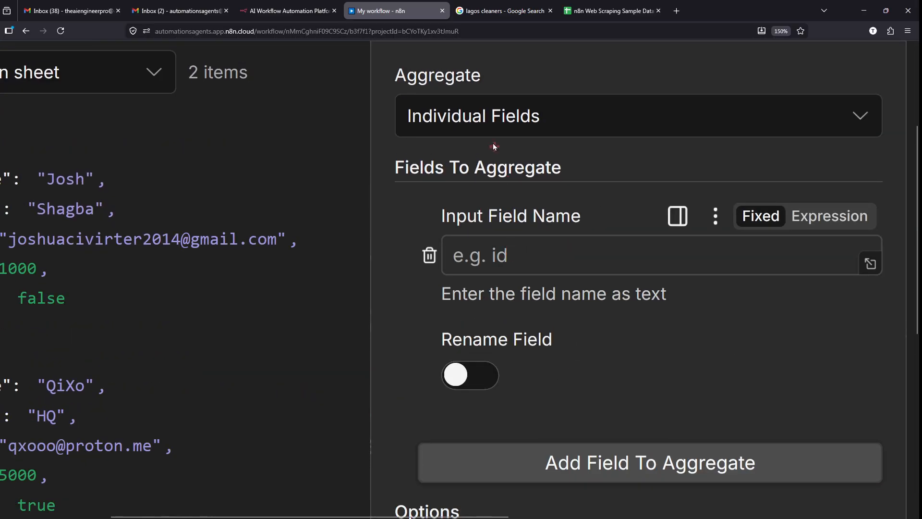
pyautogui.click(486, 118)
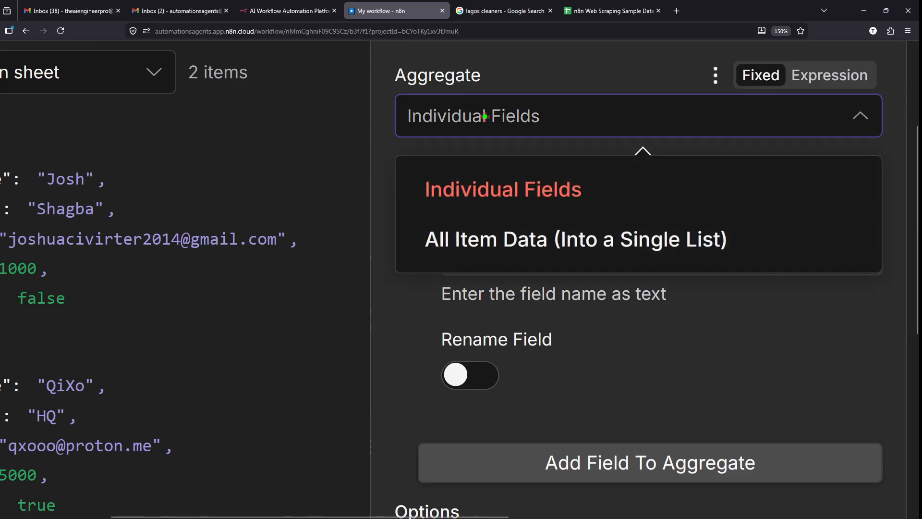
pyautogui.moveTo(402, 207)
pyautogui.mouseDown()
pyautogui.moveTo(705, 265)
pyautogui.moveTo(759, 265)
pyautogui.mouseUp()
pyautogui.press('Escape')
pyautogui.click(511, 116)
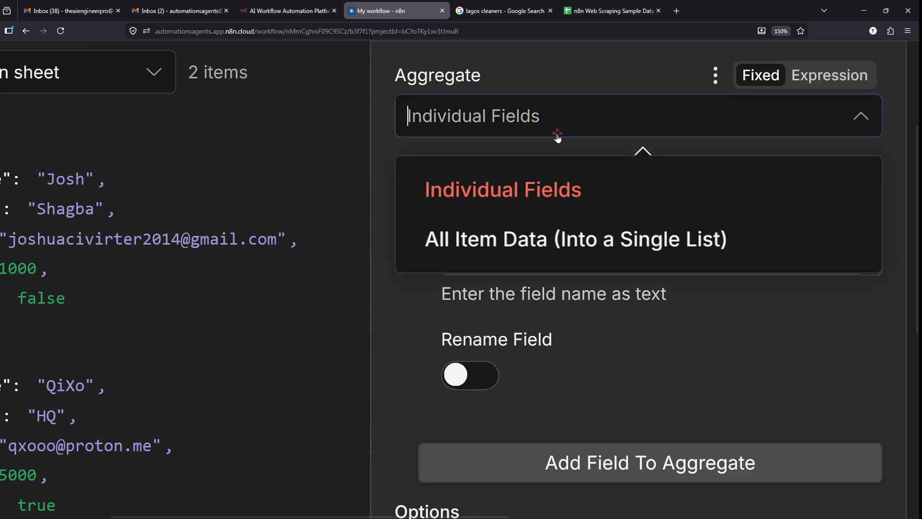
pyautogui.click(557, 260)
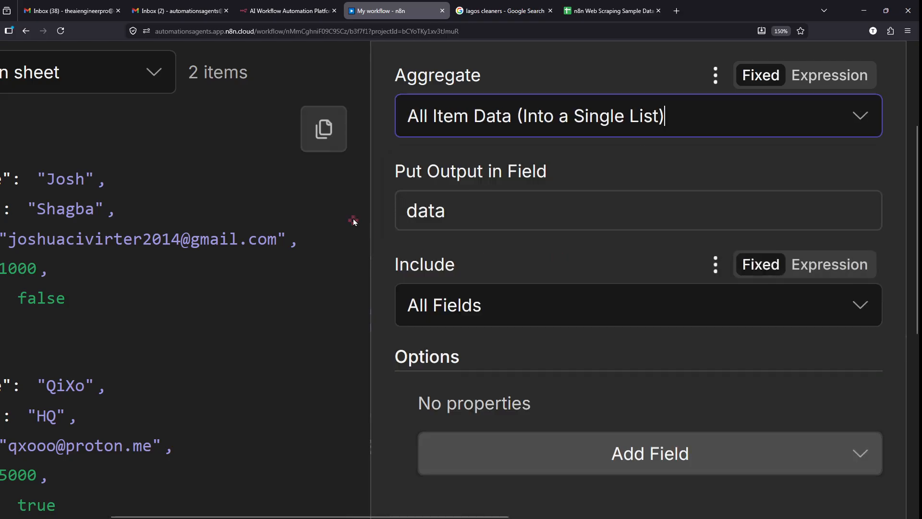
# - Rename the Put Output in Field value from data to Leads
pyautogui.doubleClick(410, 211)
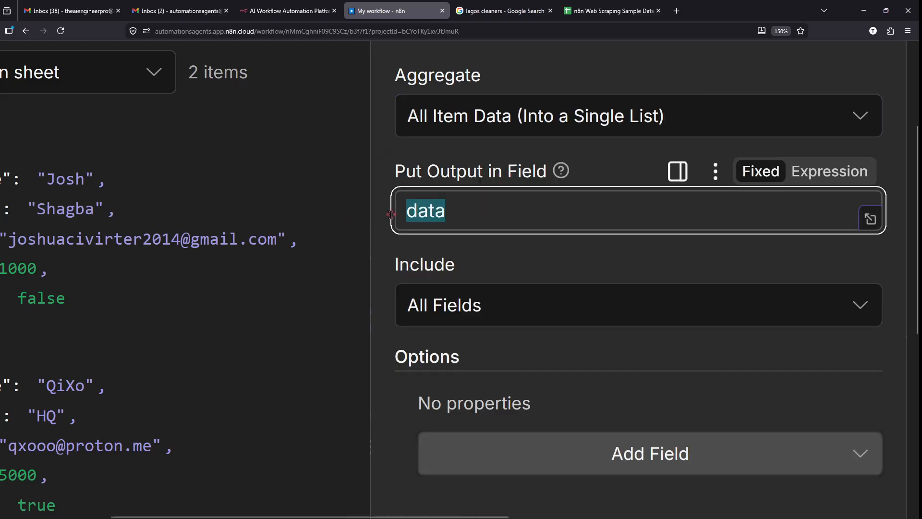
pyautogui.write('L')
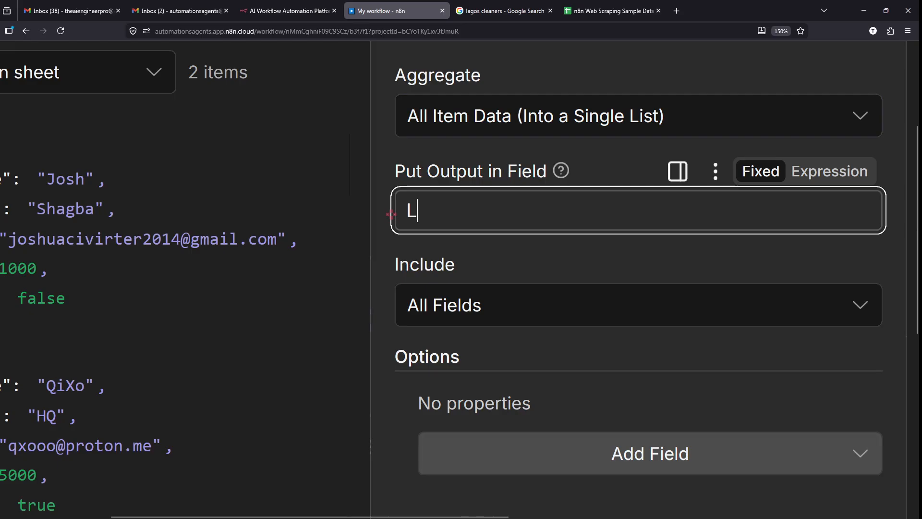
pyautogui.write('eads')
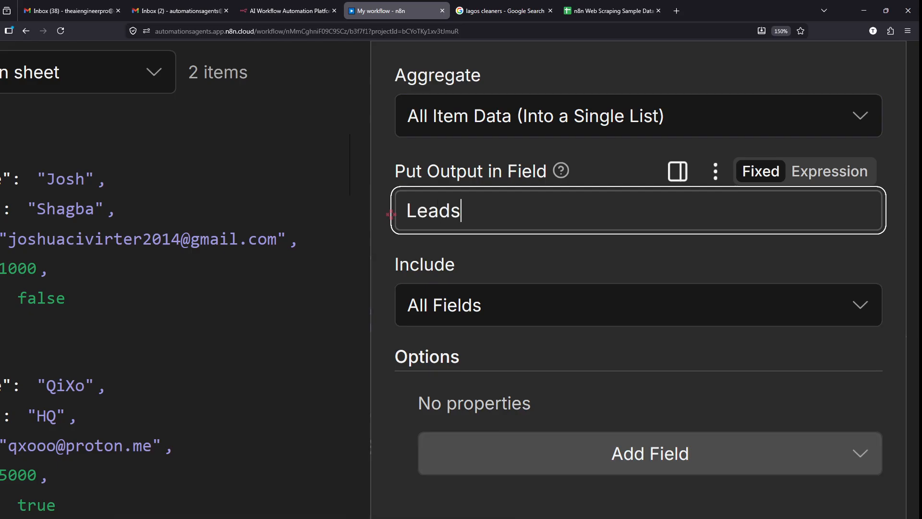
pyautogui.click(368, 247)
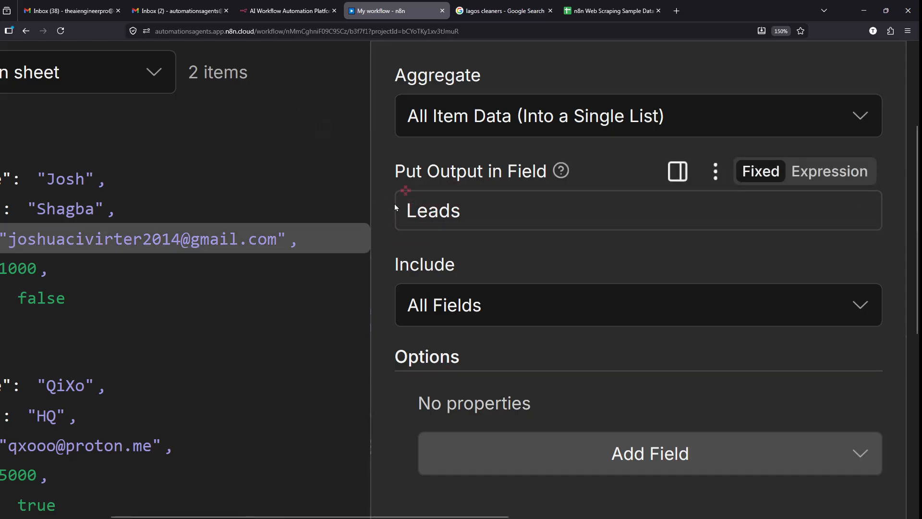
pyautogui.scroll(-2, 464, 220)
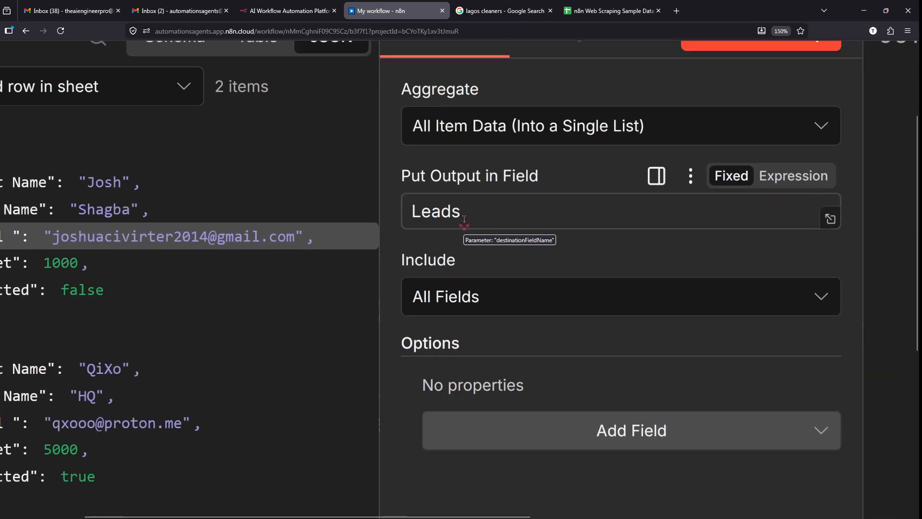
pyautogui.scroll(-1, 469, 255)
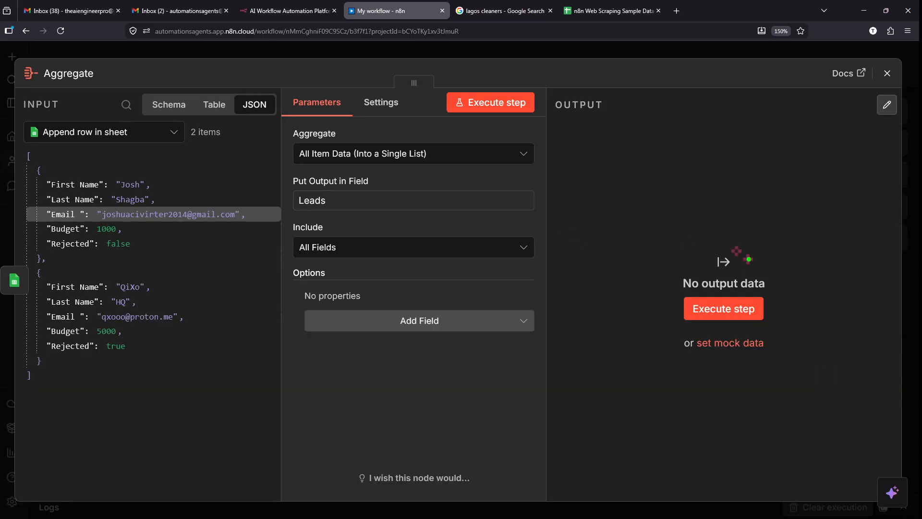
pyautogui.moveTo(752, 228); pyautogui.dragTo(693, 233)
pyautogui.press('Escape')
# - Execute the Aggregate step so it outputs 1 item with a Leads array
pyautogui.moveTo(727, 333); pyautogui.dragTo(728, 284)
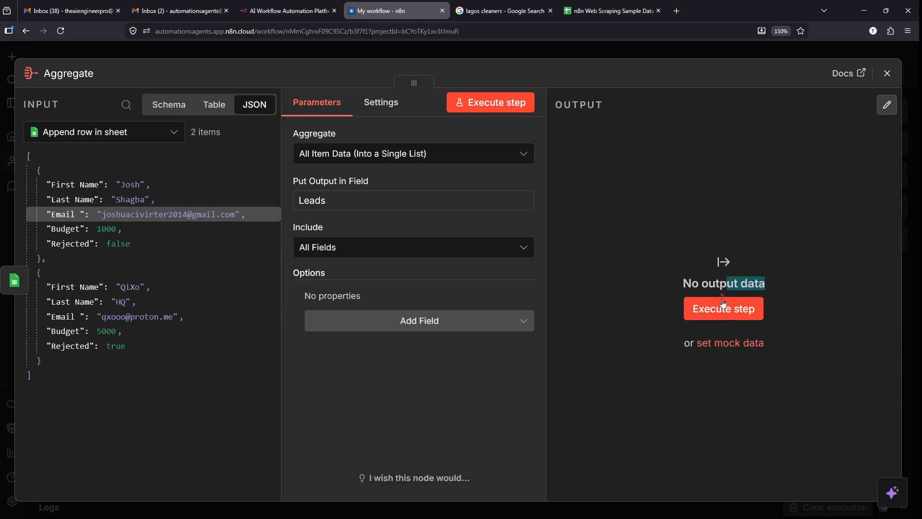
pyautogui.click(724, 308)
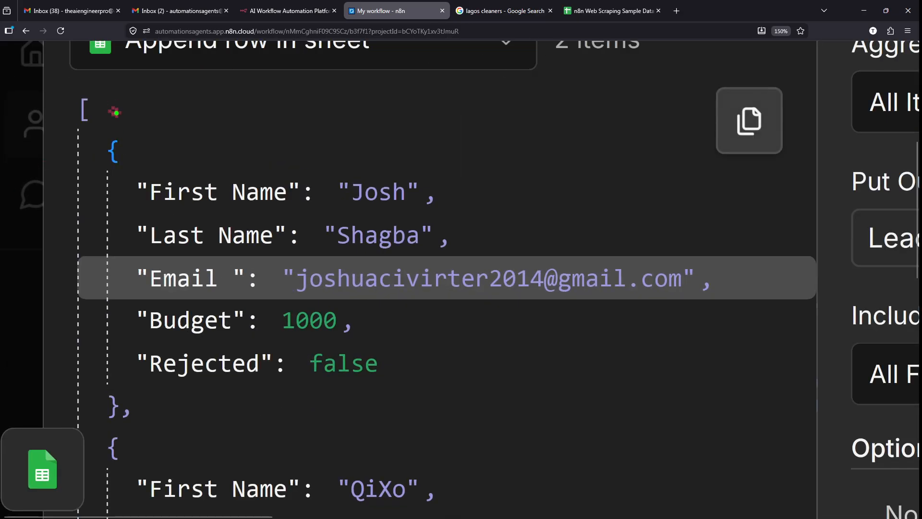
pyautogui.moveTo(119, 87)
pyautogui.mouseDown()
pyautogui.moveTo(134, 135)
pyautogui.moveTo(165, 120)
pyautogui.moveTo(232, 126)
pyautogui.moveTo(257, 111)
pyautogui.mouseUp()
pyautogui.click(267, 101)
pyautogui.click(268, 116)
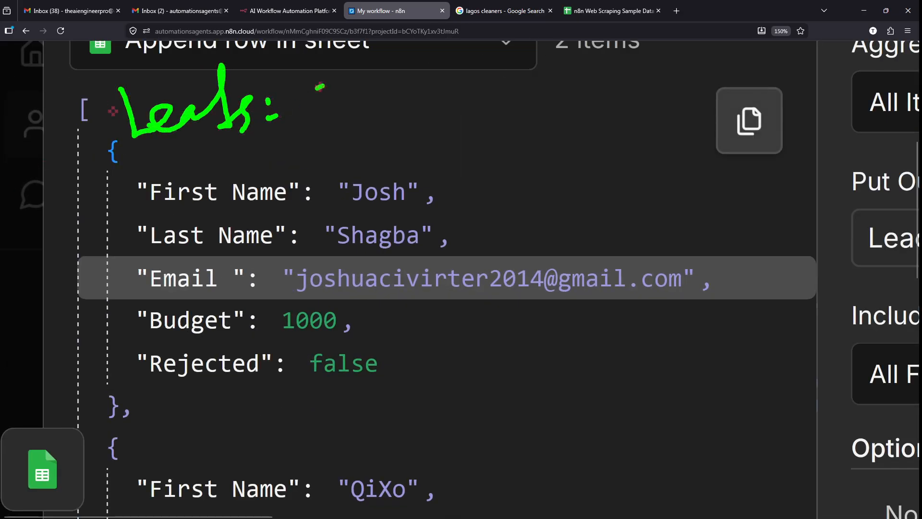
pyautogui.moveTo(317, 88); pyautogui.dragTo(296, 138)
pyautogui.press('Escape')
pyautogui.scroll(-5, 326, 139)
pyautogui.scroll(-3, 328, 140)
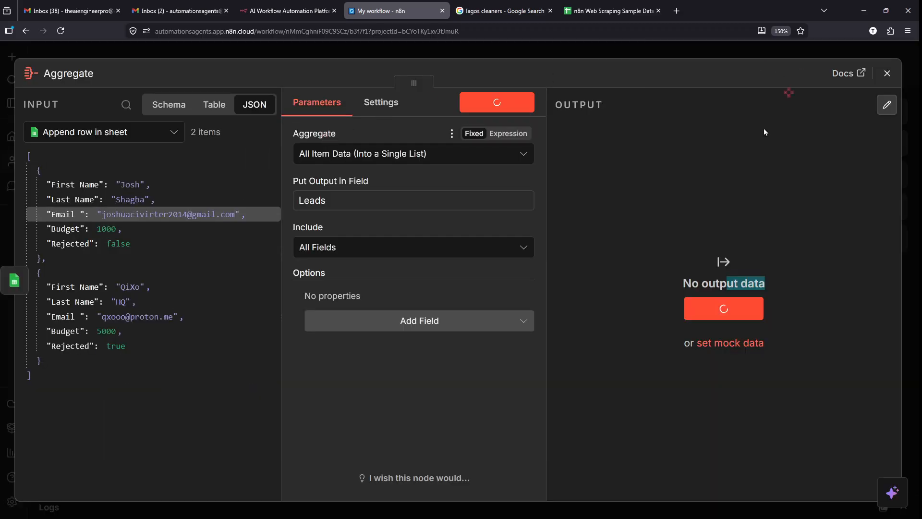
pyautogui.scroll(10, 756, 296)
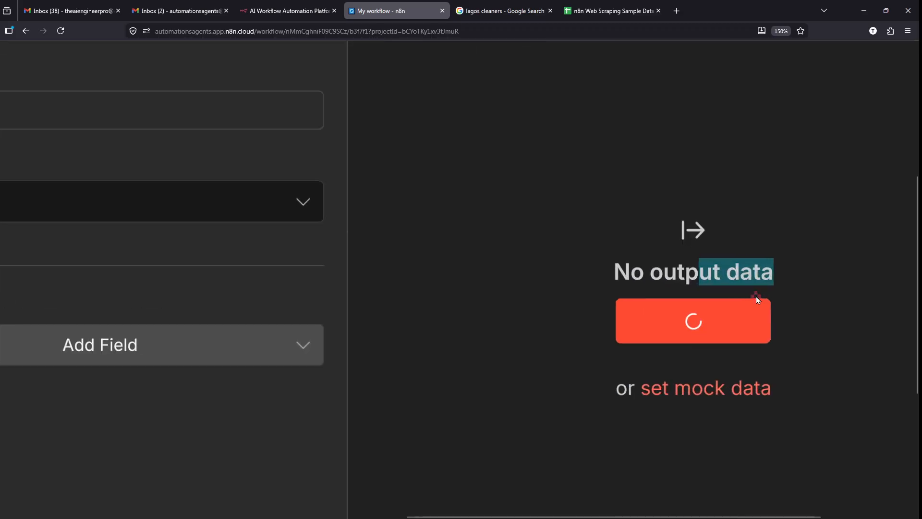
pyautogui.scroll(-10, 756, 296)
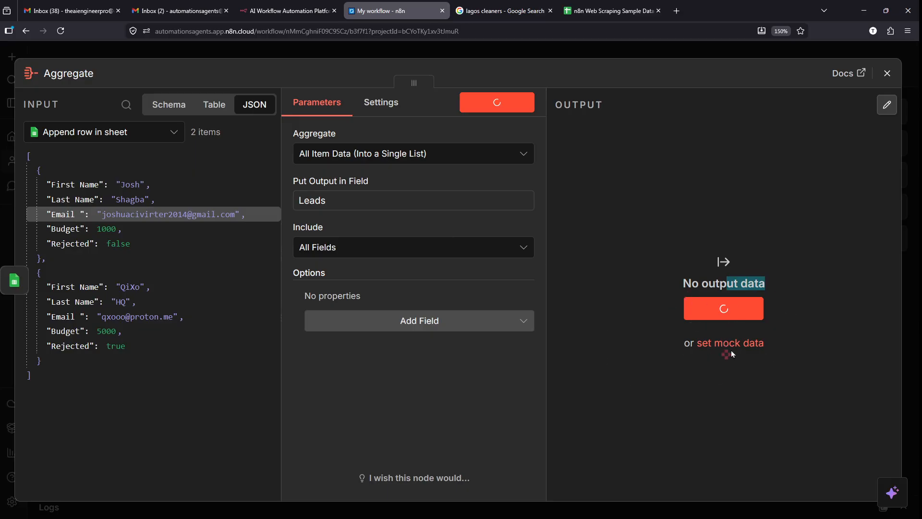
pyautogui.click(691, 215)
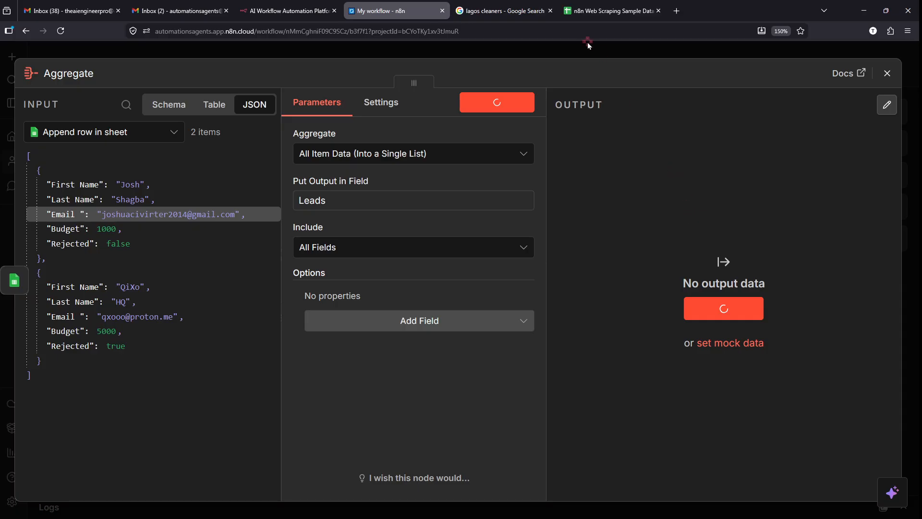
# - Close the node panel, stop the running execution, and select the Aggregate node
pyautogui.press('Escape')
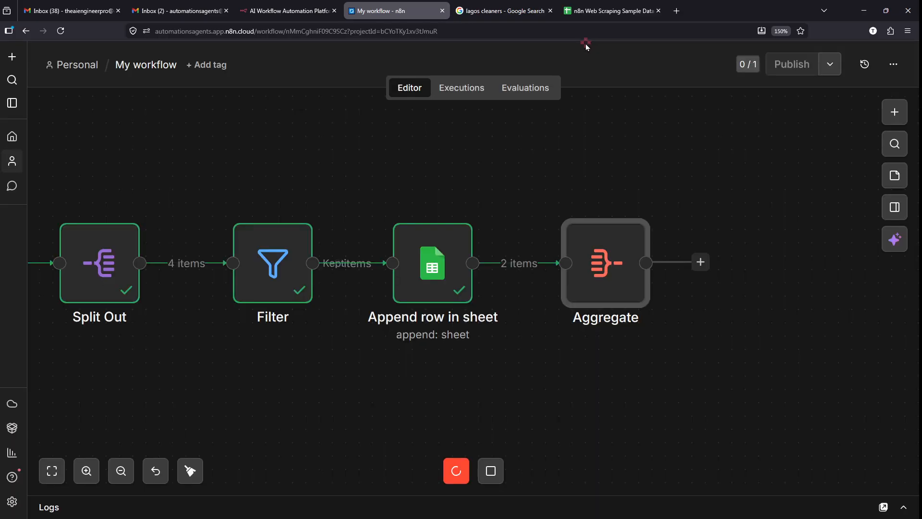
pyautogui.click(490, 473)
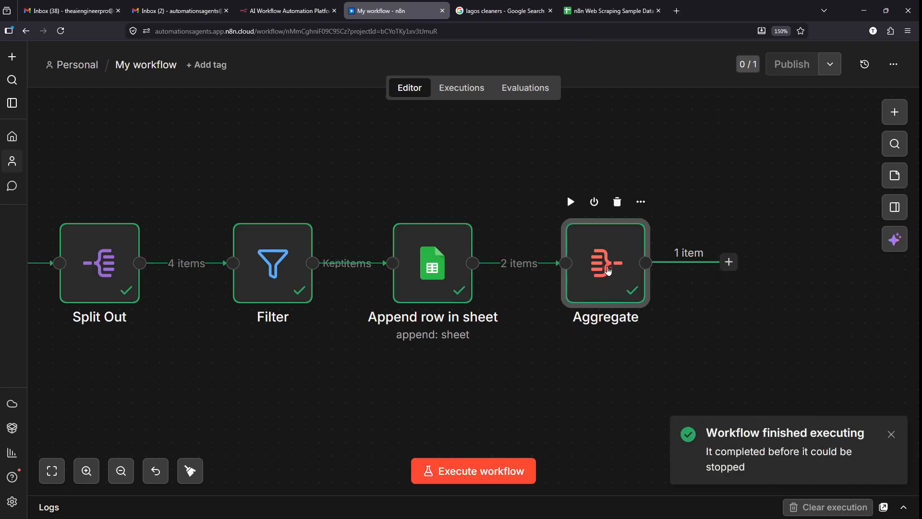
pyautogui.click(607, 261)
# - Open the Aggregate node and inspect the Leads key in its output
pyautogui.doubleClick(607, 262)
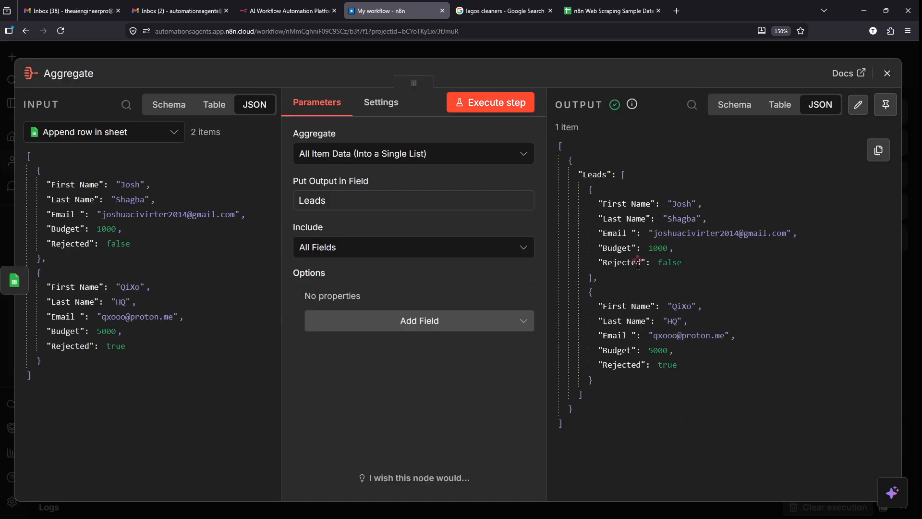
pyautogui.scroll(5, 740, 286)
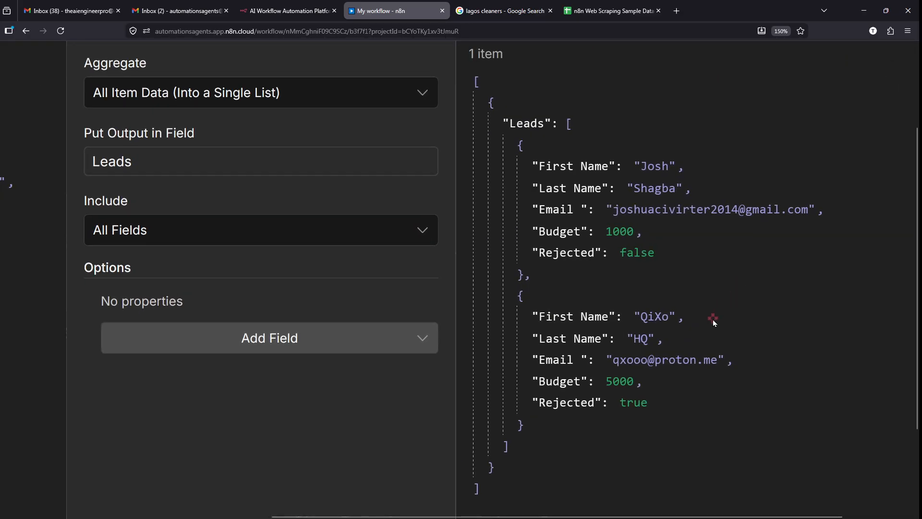
pyautogui.scroll(2, 712, 318)
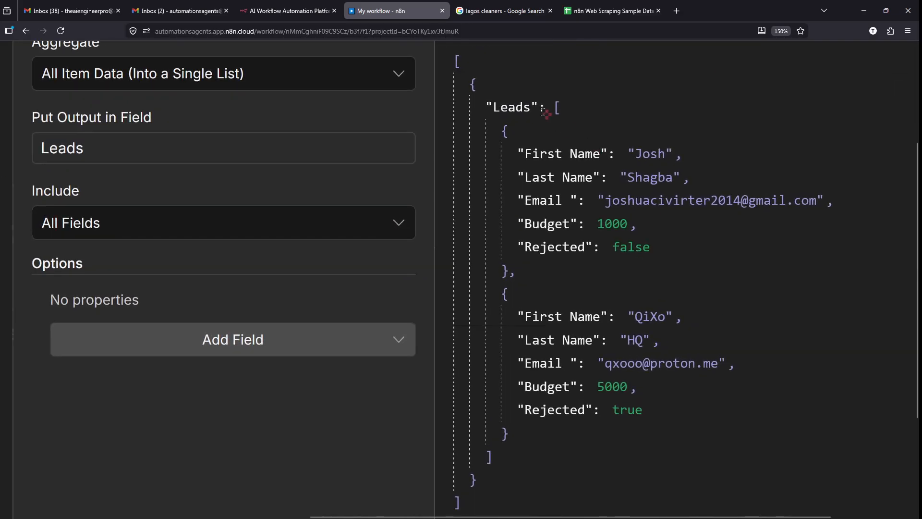
pyautogui.scroll(3, 544, 112)
pyautogui.moveTo(434, 109); pyautogui.dragTo(550, 108)
pyautogui.scroll(-5, 550, 108)
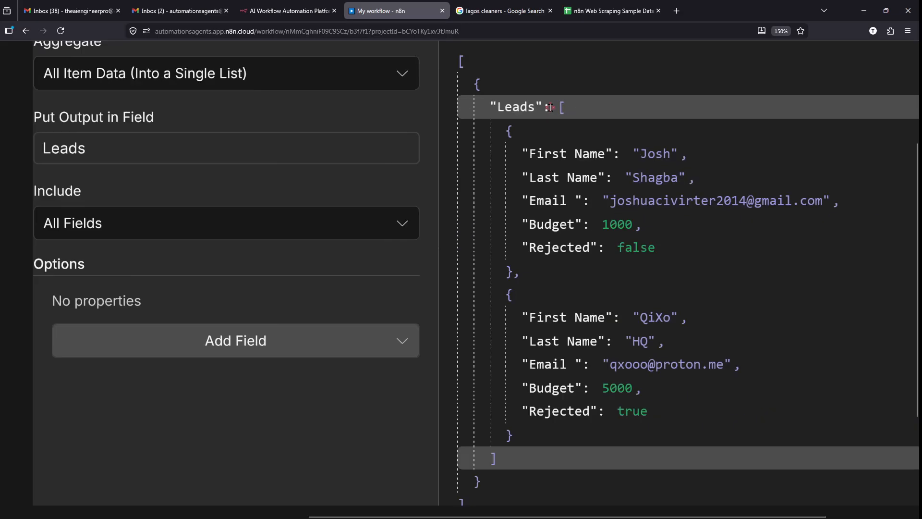
pyautogui.scroll(4, 1, 179)
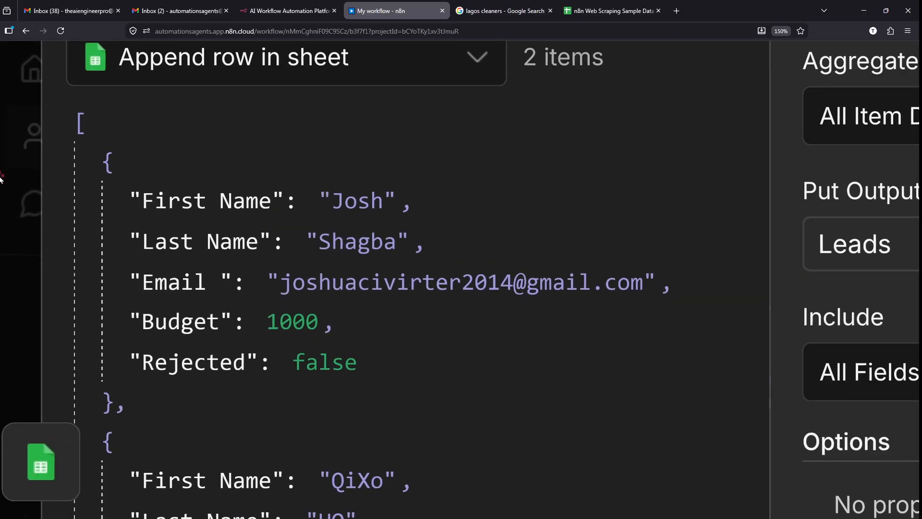
pyautogui.scroll(-4, 314, 139)
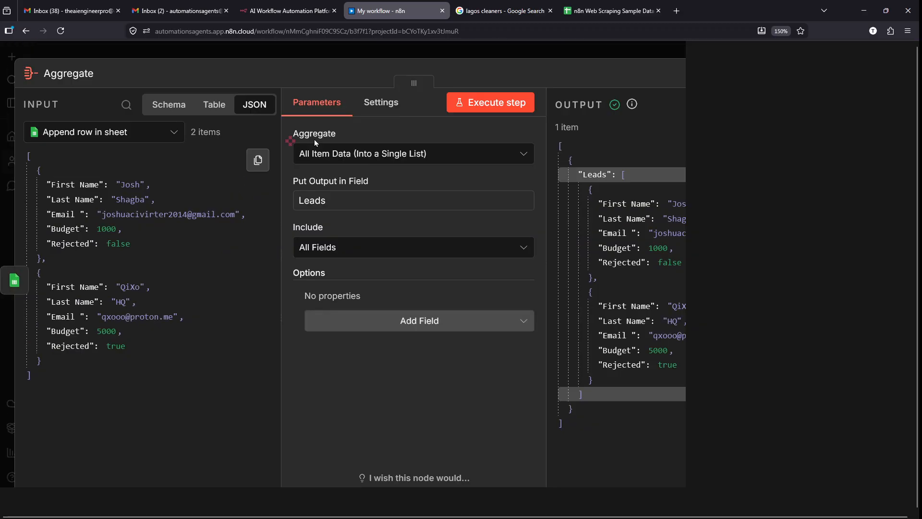
pyautogui.scroll(4, 745, 339)
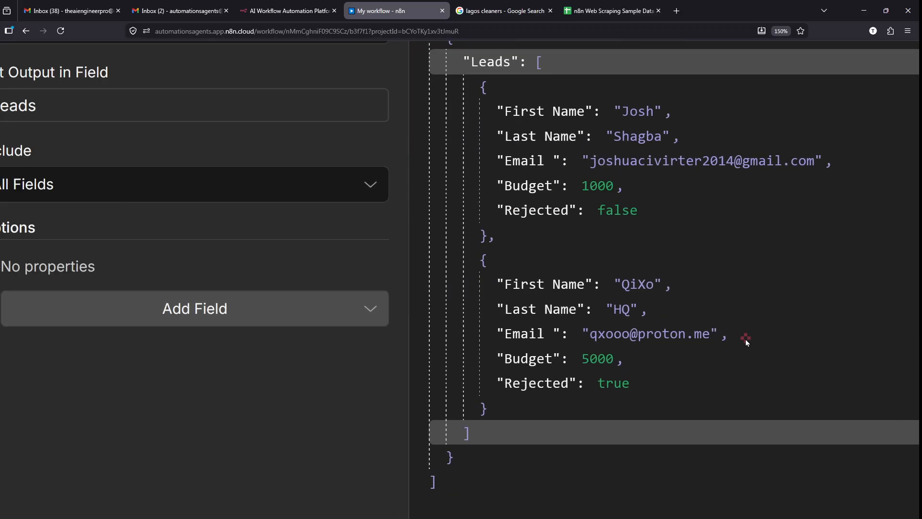
pyautogui.scroll(2, 745, 339)
pyautogui.moveTo(462, 109); pyautogui.dragTo(524, 108)
pyautogui.click(524, 107)
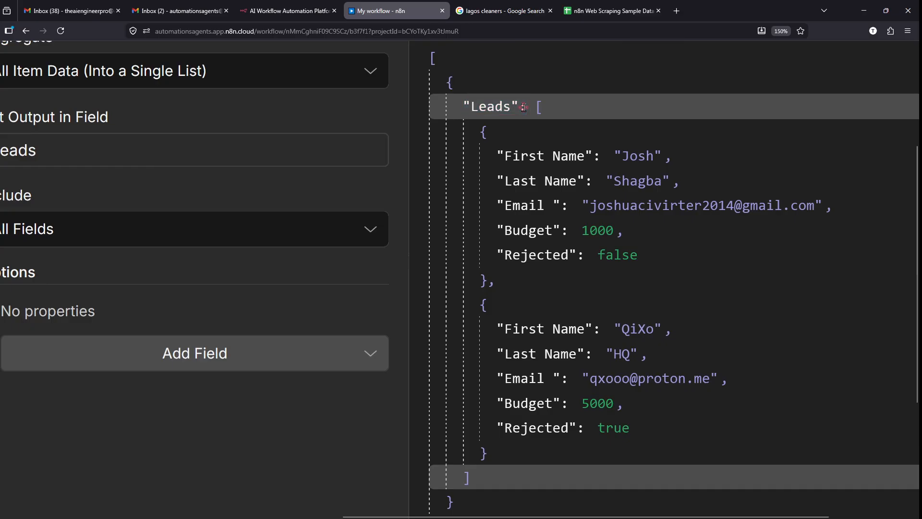
# - Review both lead records in the Leads output, then close the Aggregate node
pyautogui.moveTo(557, 516)
pyautogui.scroll(-1, 615, 358)
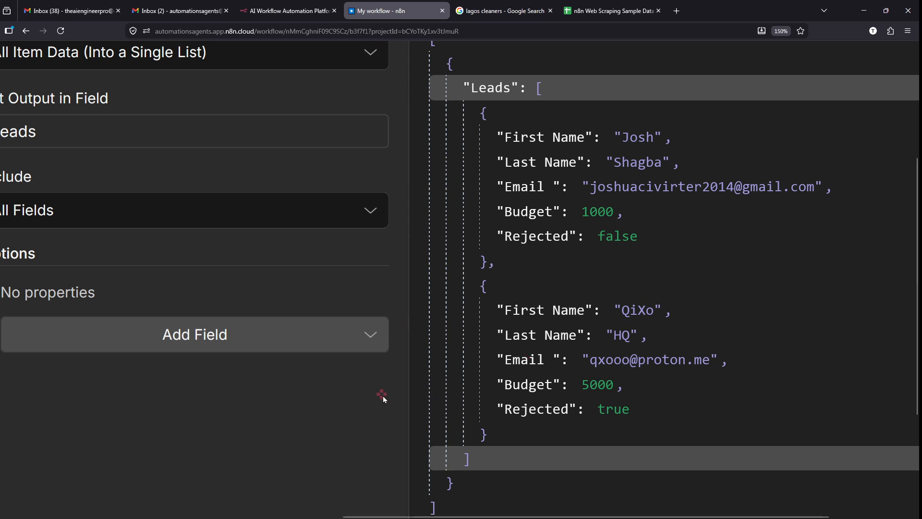
pyautogui.moveTo(464, 100)
pyautogui.mouseDown()
pyautogui.moveTo(576, 249)
pyautogui.moveTo(850, 275)
pyautogui.mouseUp()
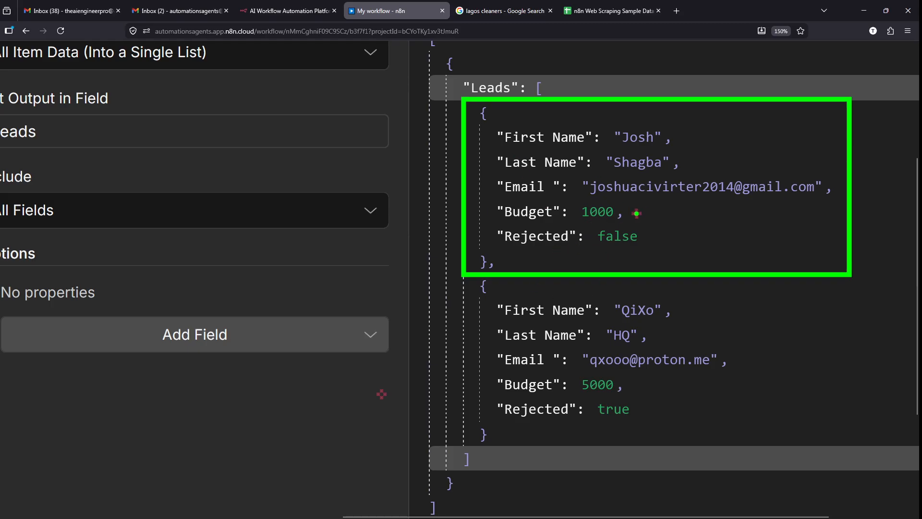
pyautogui.moveTo(637, 213); pyautogui.dragTo(747, 214)
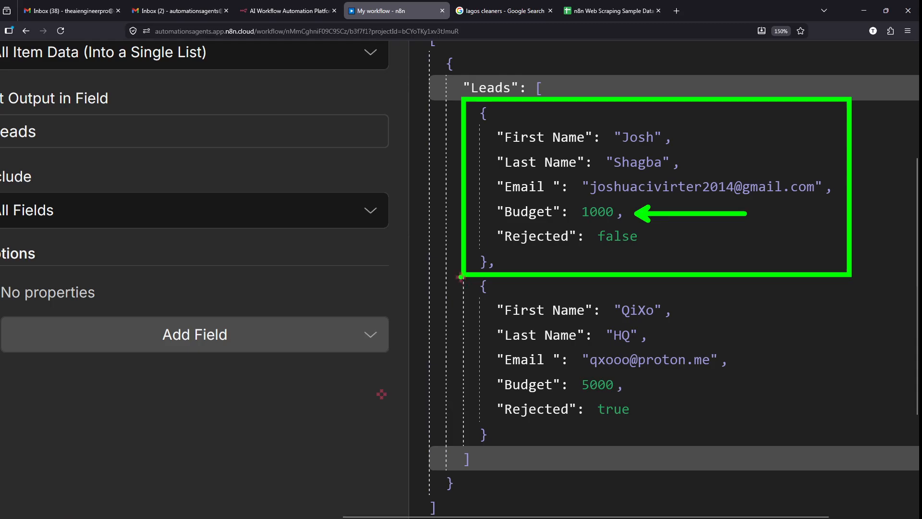
pyautogui.moveTo(461, 277)
pyautogui.mouseDown()
pyautogui.moveTo(779, 457)
pyautogui.moveTo(786, 452)
pyautogui.mouseUp()
pyautogui.moveTo(629, 384); pyautogui.dragTo(735, 370)
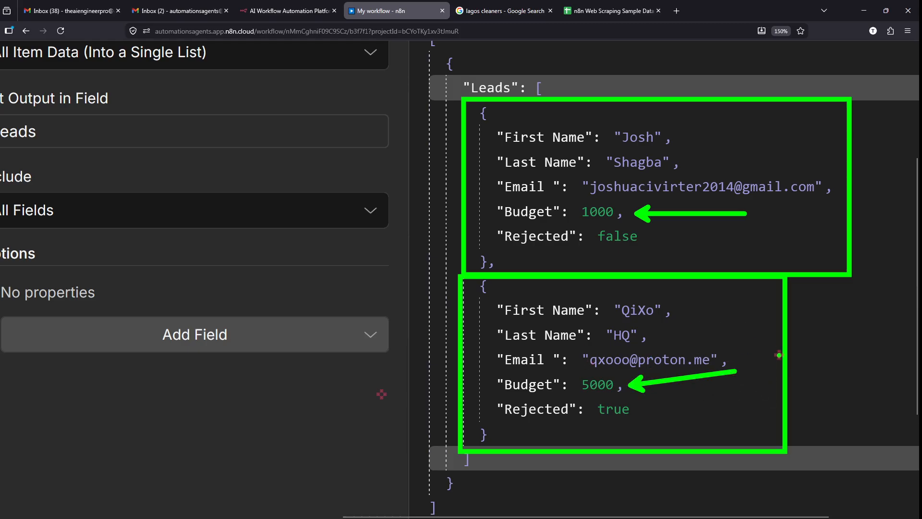
pyautogui.moveTo(800, 367)
pyautogui.mouseDown()
pyautogui.moveTo(918, 242)
pyautogui.moveTo(903, 154)
pyautogui.moveTo(874, 155)
pyautogui.mouseUp()
pyautogui.moveTo(862, 121); pyautogui.dragTo(866, 195)
pyautogui.hotkey('ctrl', 'z')
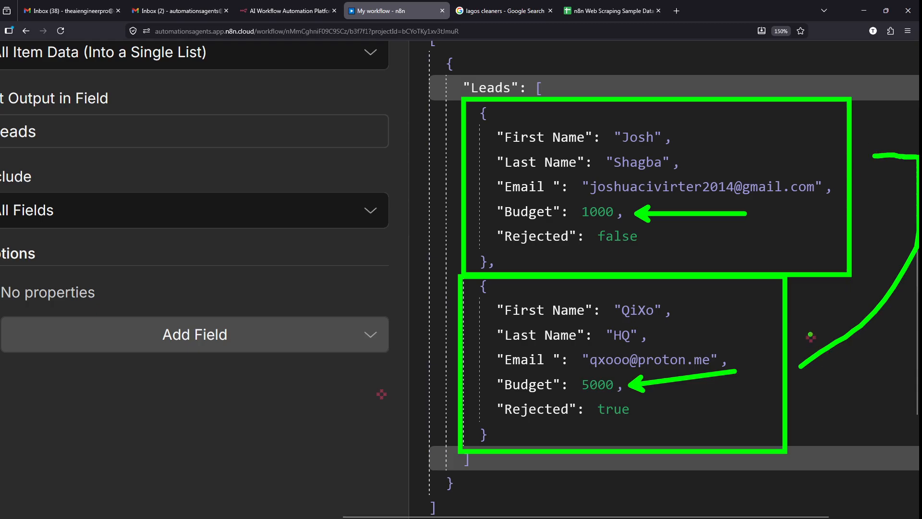
pyautogui.hotkey('ctrl', 'z')
pyautogui.moveTo(811, 334); pyautogui.dragTo(804, 410)
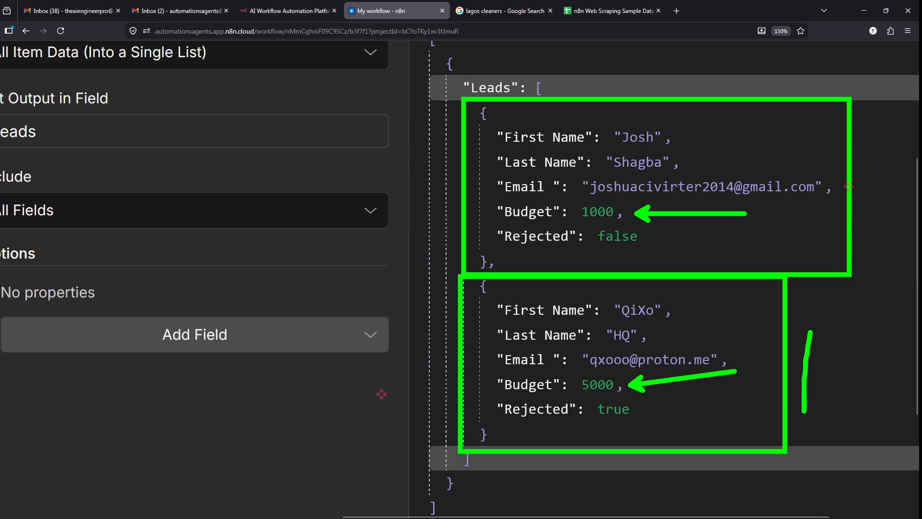
pyautogui.moveTo(856, 166)
pyautogui.mouseDown()
pyautogui.moveTo(862, 229)
pyautogui.moveTo(890, 221)
pyautogui.mouseUp()
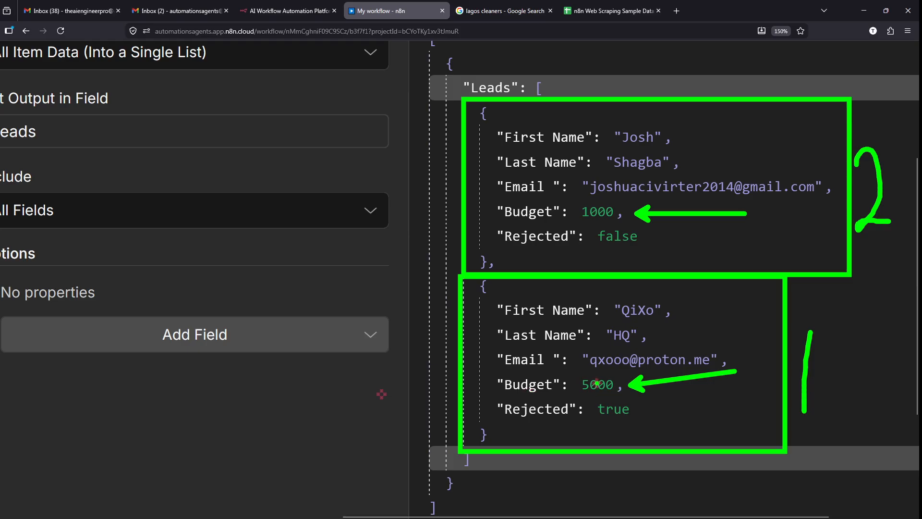
pyautogui.press('Escape')
pyautogui.scroll(-3, 560, 126)
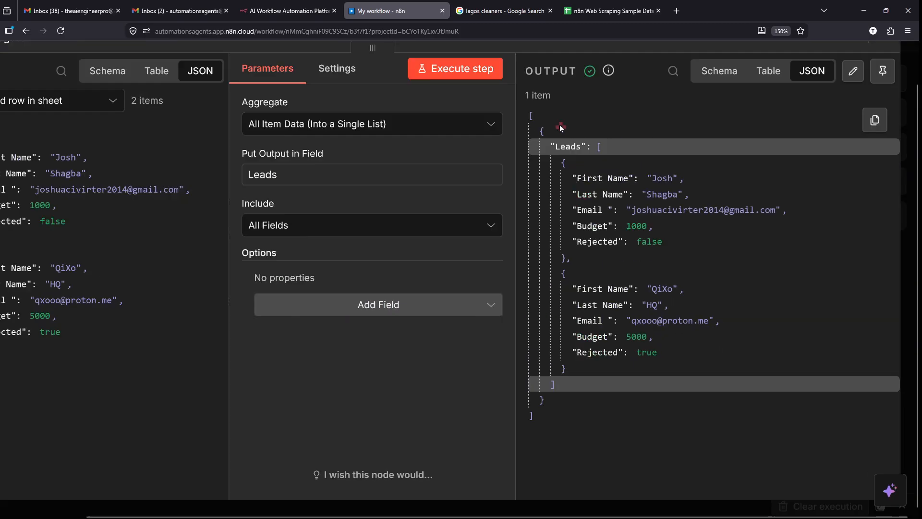
pyautogui.scroll(-2, 560, 128)
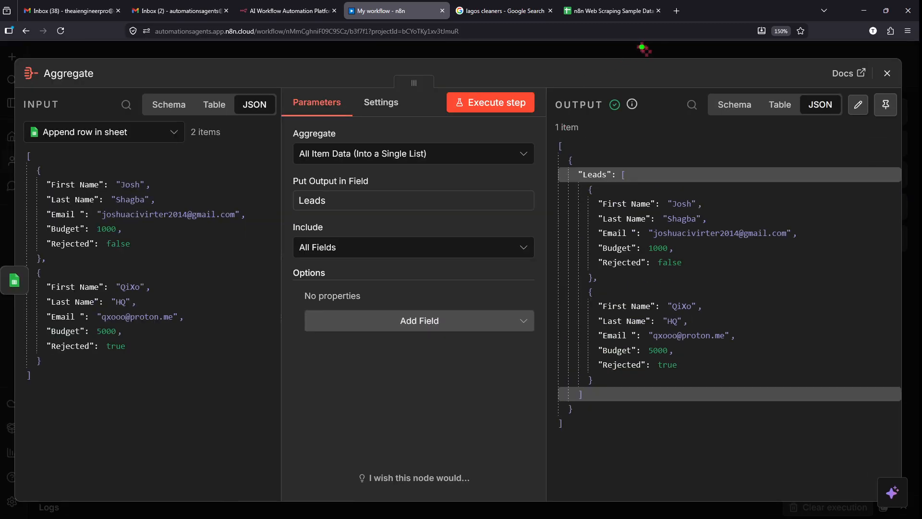
pyautogui.moveTo(643, 48); pyautogui.dragTo(718, 45)
pyautogui.press('Escape')
pyautogui.click(702, 50)
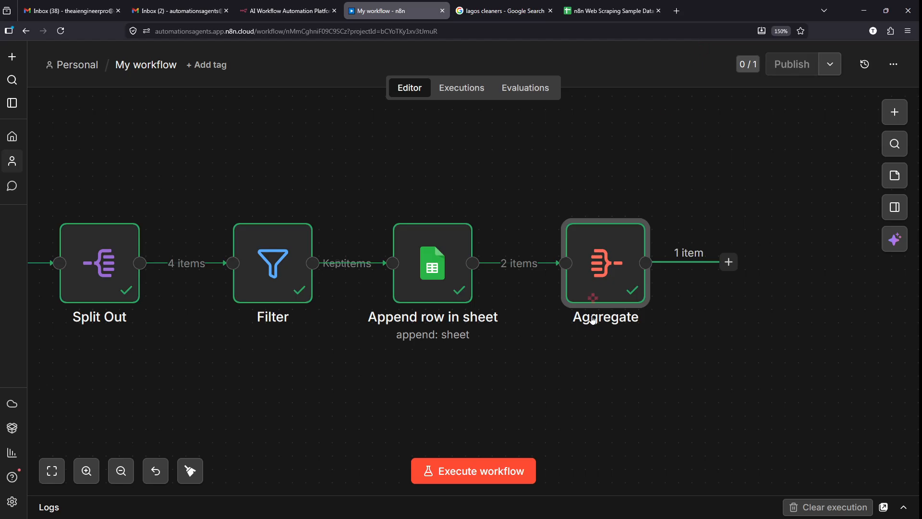
pyautogui.hscroll(5, 790, 233)
pyautogui.hscroll(2, 791, 233)
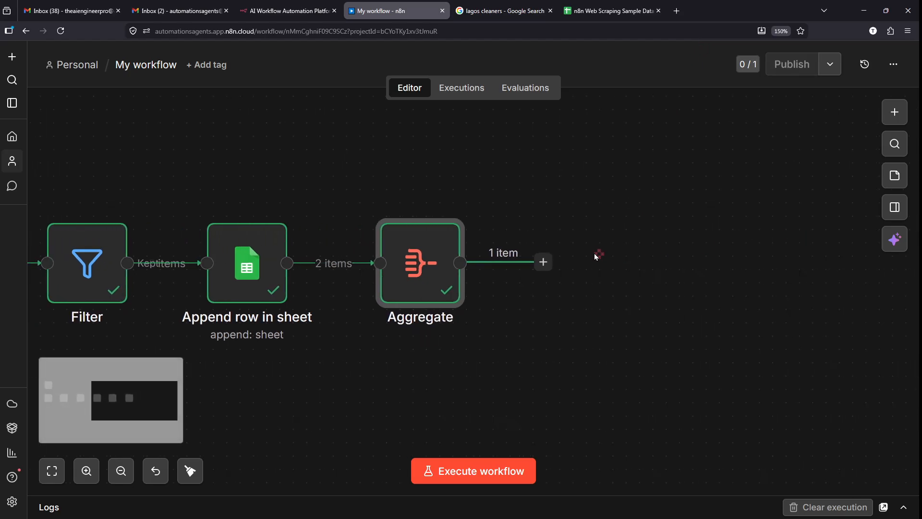
pyautogui.moveTo(513, 218); pyautogui.dragTo(465, 204)
pyautogui.press('Escape')
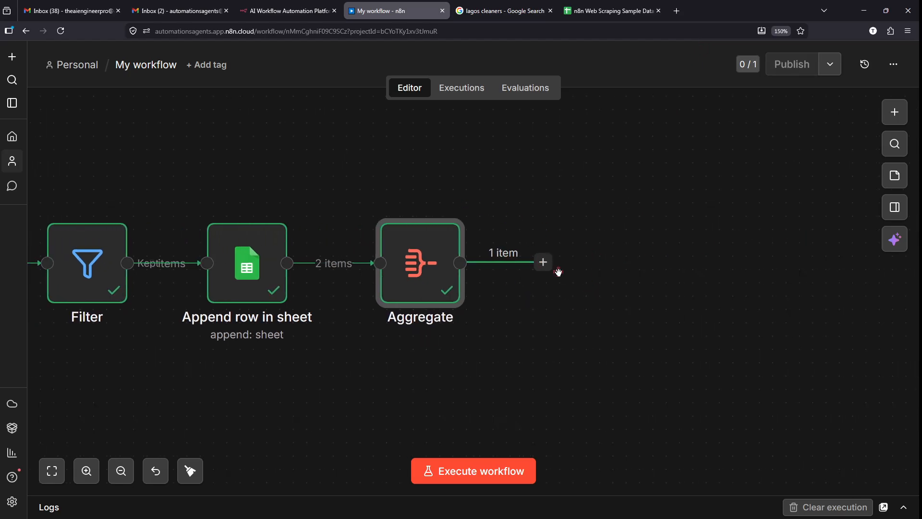
pyautogui.click(545, 264)
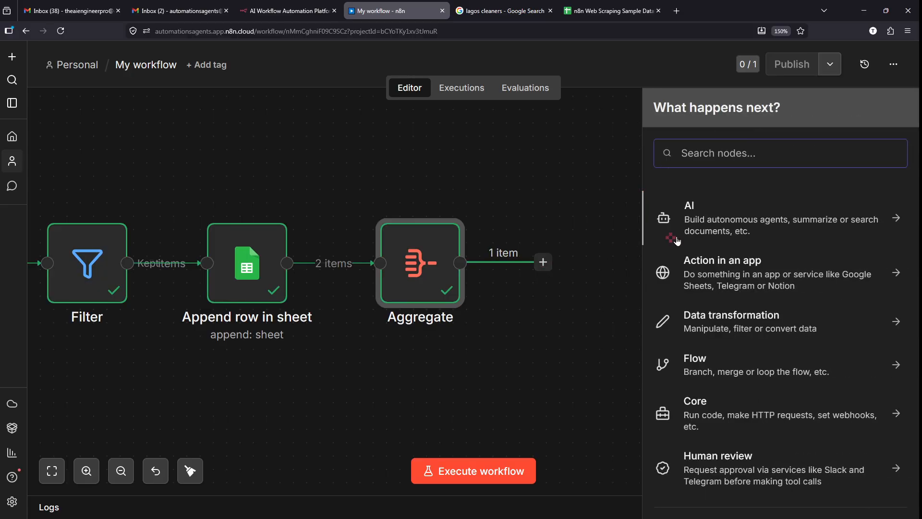
pyautogui.write('sort')
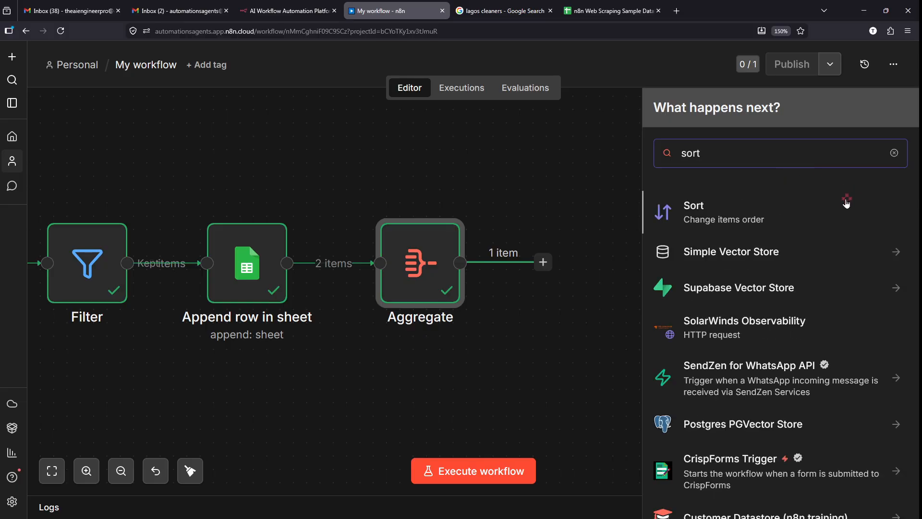
pyautogui.scroll(5, 846, 202)
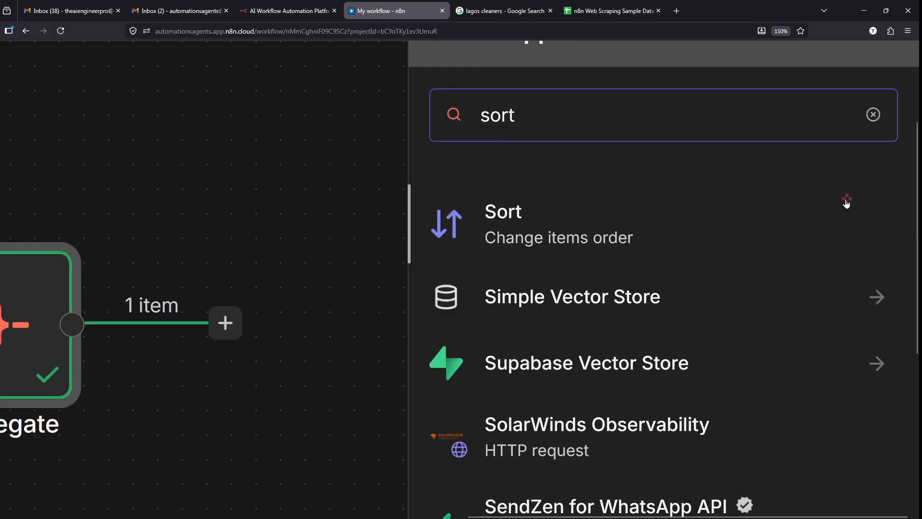
pyautogui.hotkey('ctrl', '2')
pyautogui.moveTo(407, 173)
pyautogui.mouseDown()
pyautogui.moveTo(685, 253)
pyautogui.moveTo(917, 259)
pyautogui.moveTo(903, 265)
pyautogui.mouseUp()
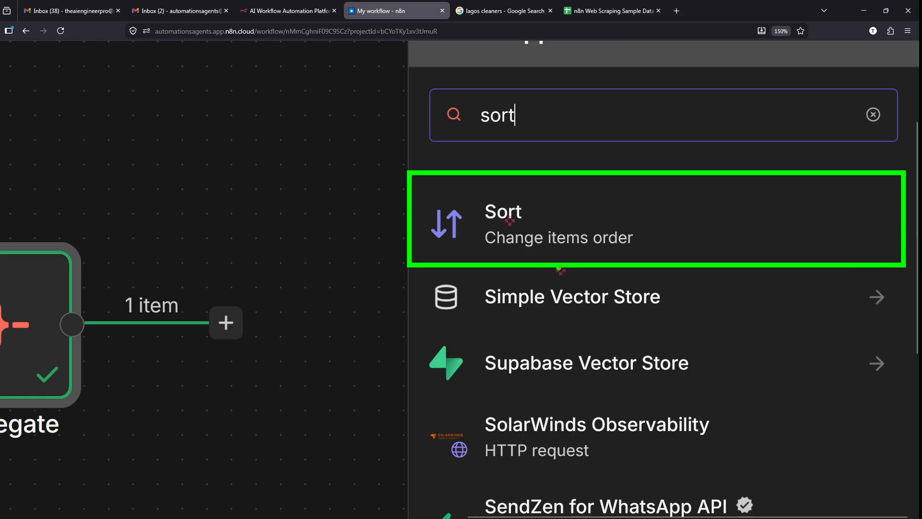
pyautogui.press('Escape')
pyautogui.scroll(-2, 217, 293)
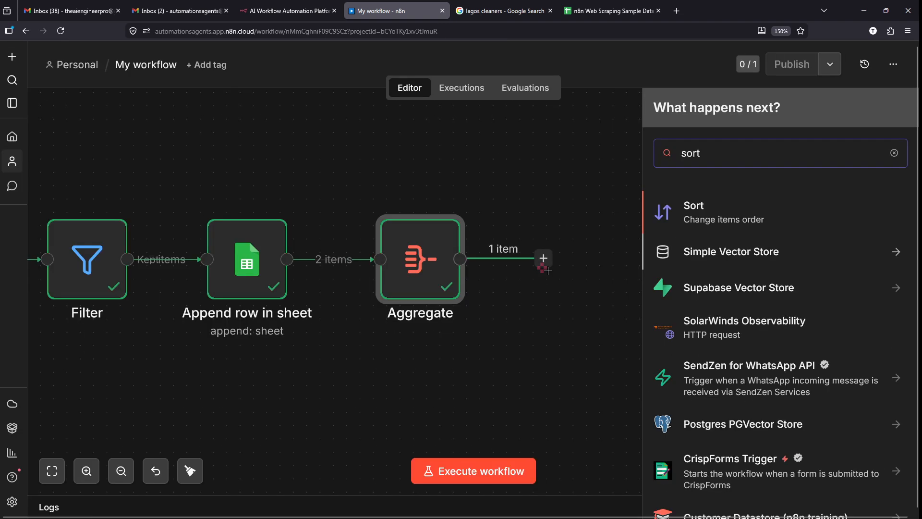
pyautogui.click(402, 270)
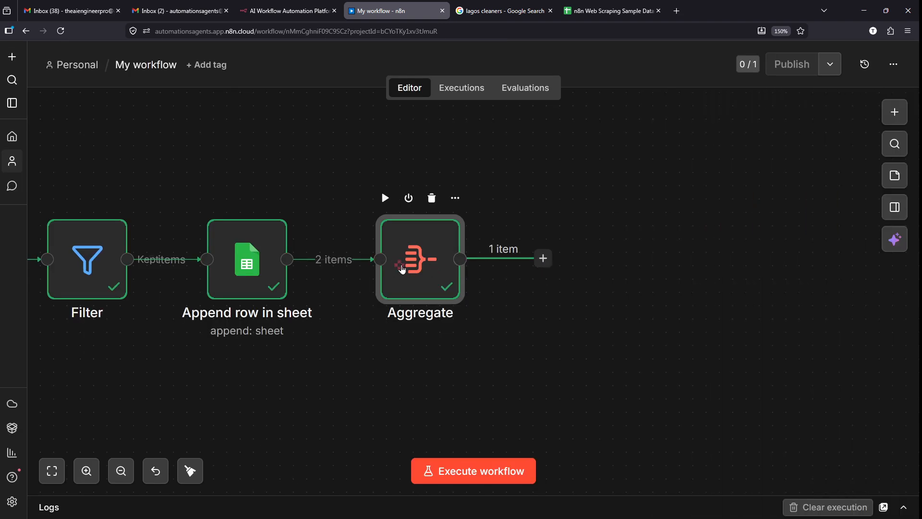
# - Reopen the Aggregate node and look over its JSON output item
pyautogui.press('Return')
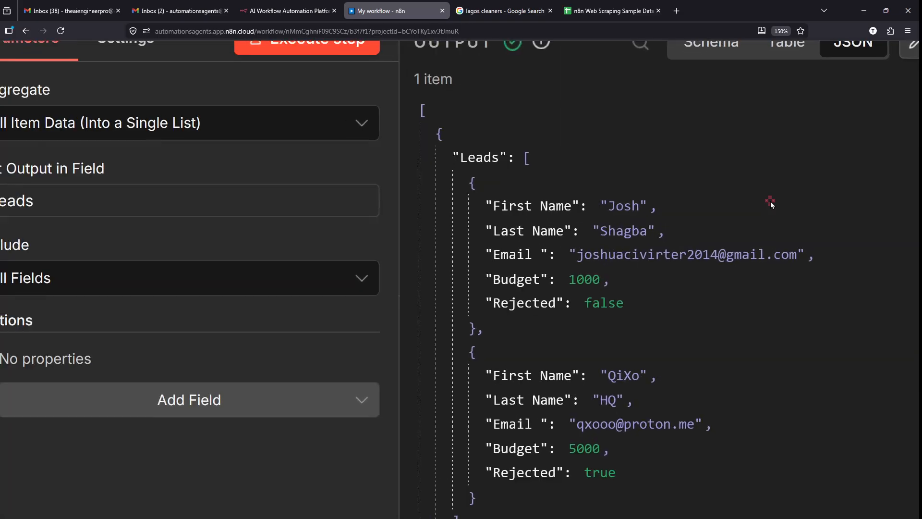
pyautogui.scroll(-1, 770, 203)
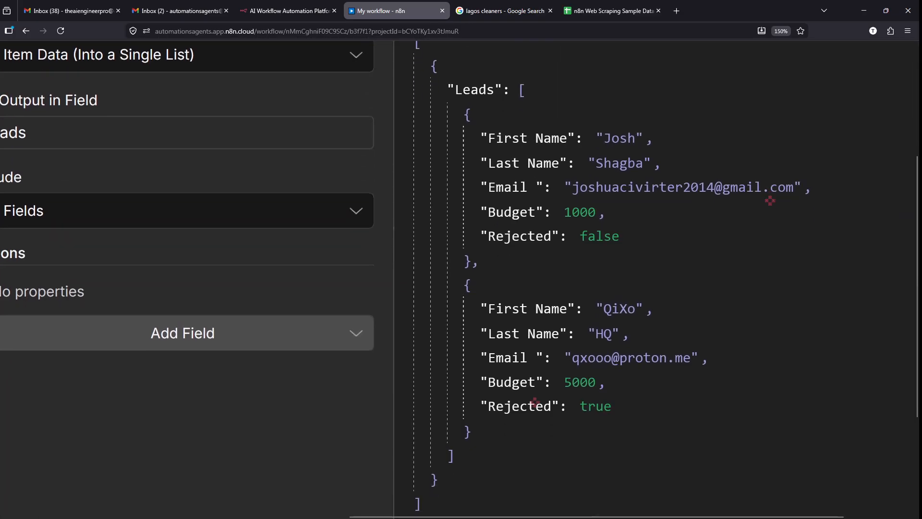
pyautogui.moveTo(428, 499); pyautogui.dragTo(520, 489)
pyautogui.moveTo(445, 480); pyautogui.dragTo(544, 464)
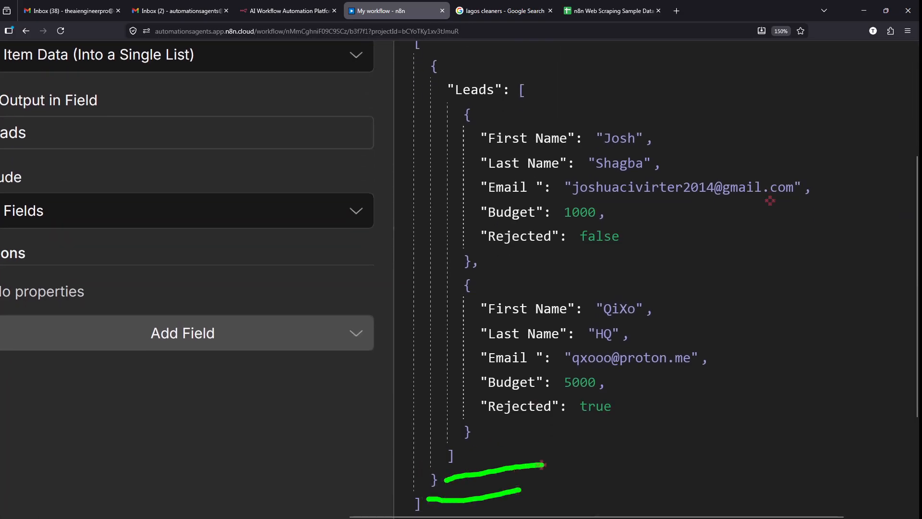
pyautogui.moveTo(452, 462); pyautogui.dragTo(478, 452)
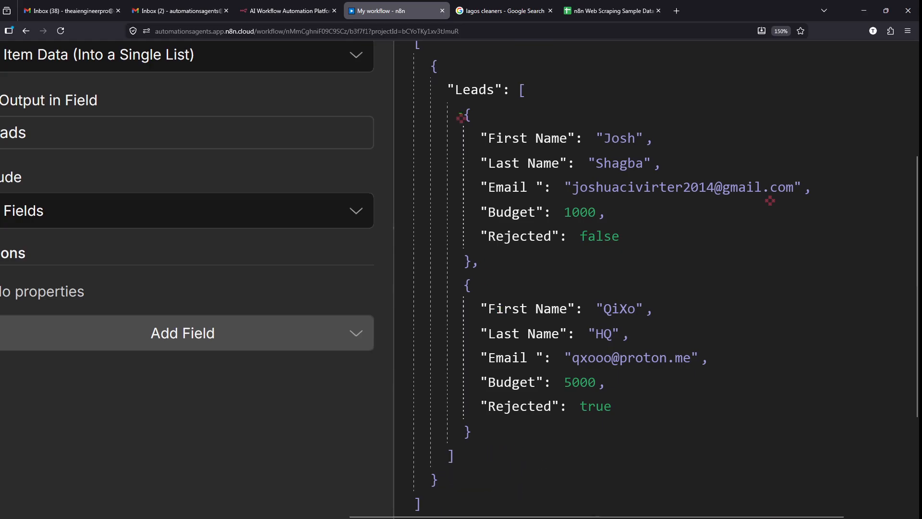
pyautogui.moveTo(447, 101)
pyautogui.mouseDown()
pyautogui.moveTo(597, 260)
pyautogui.moveTo(792, 422)
pyautogui.moveTo(770, 436)
pyautogui.moveTo(821, 432)
pyautogui.mouseUp()
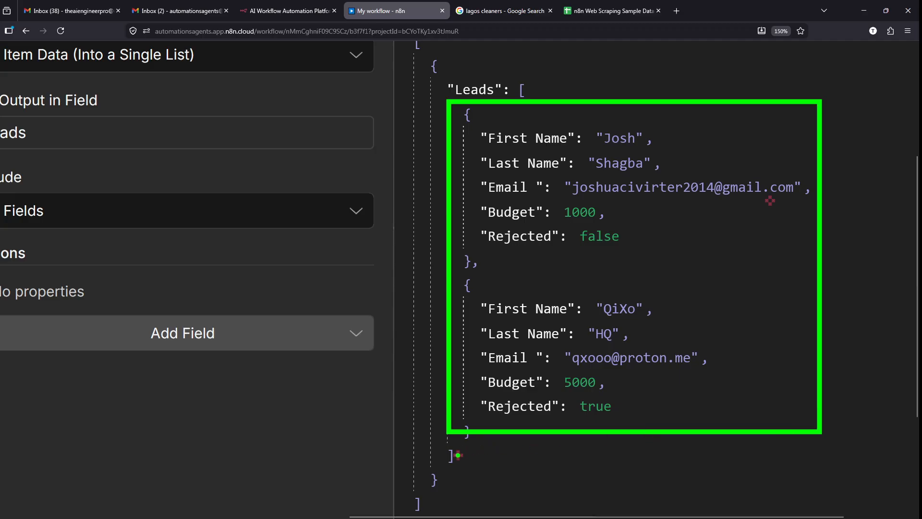
# - Scan the Leads array's two lead records, then close the Aggregate node
pyautogui.press('t')
pyautogui.press('Escape')
pyautogui.press('y')
pyautogui.moveTo(459, 456)
pyautogui.mouseDown()
pyautogui.moveTo(873, 466)
pyautogui.moveTo(879, 264)
pyautogui.moveTo(860, 85)
pyautogui.moveTo(539, 95)
pyautogui.mouseUp()
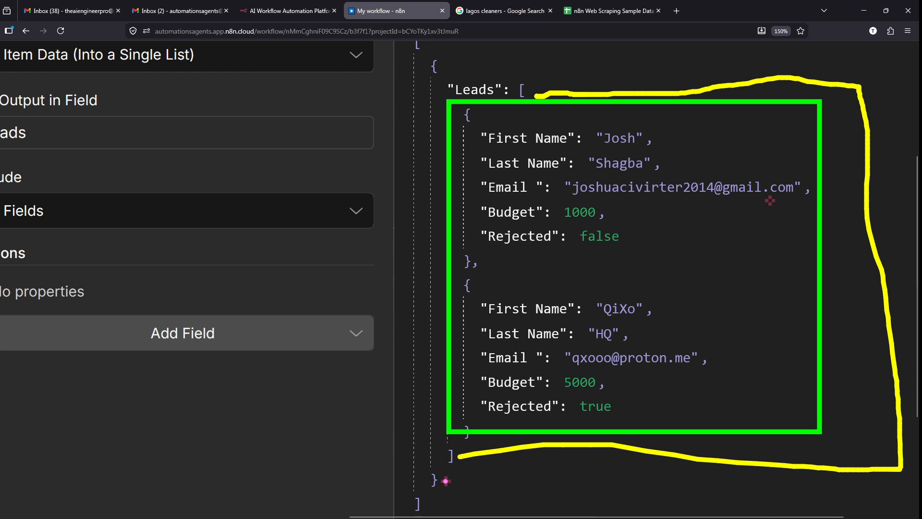
pyautogui.moveTo(445, 481)
pyautogui.mouseDown()
pyautogui.moveTo(625, 485)
pyautogui.moveTo(889, 425)
pyautogui.moveTo(870, 150)
pyautogui.moveTo(853, 87)
pyautogui.moveTo(611, 52)
pyautogui.moveTo(453, 71)
pyautogui.mouseUp()
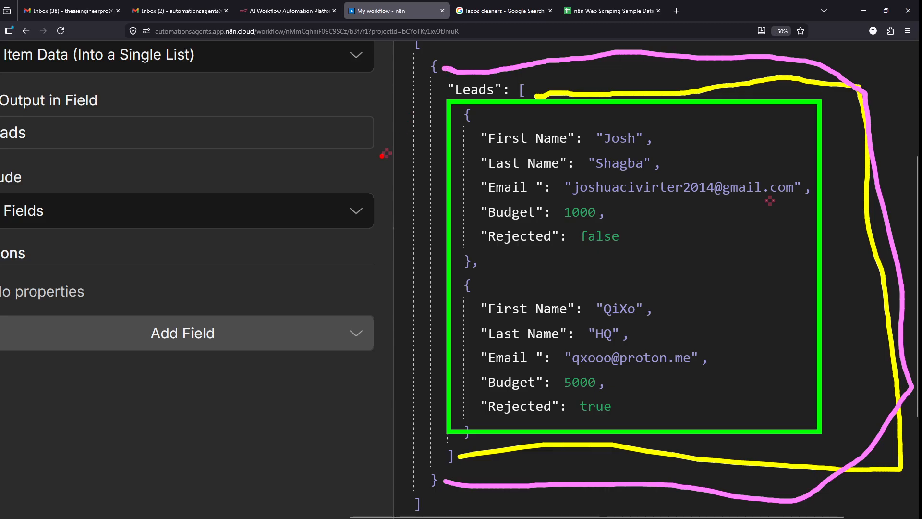
pyautogui.moveTo(424, 43)
pyautogui.mouseDown()
pyautogui.moveTo(657, 24)
pyautogui.moveTo(915, 33)
pyautogui.moveTo(880, 483)
pyautogui.moveTo(673, 513)
pyautogui.moveTo(412, 516)
pyautogui.moveTo(427, 504)
pyautogui.mouseUp()
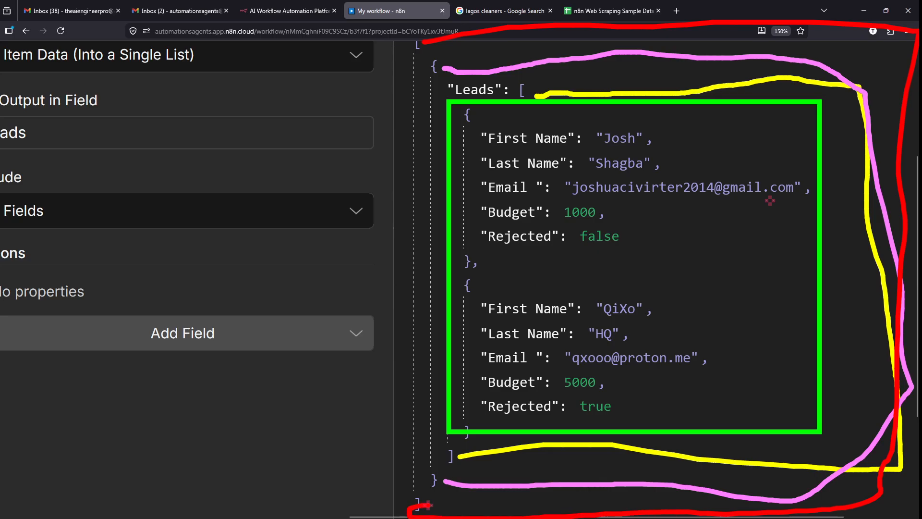
pyautogui.press('Escape')
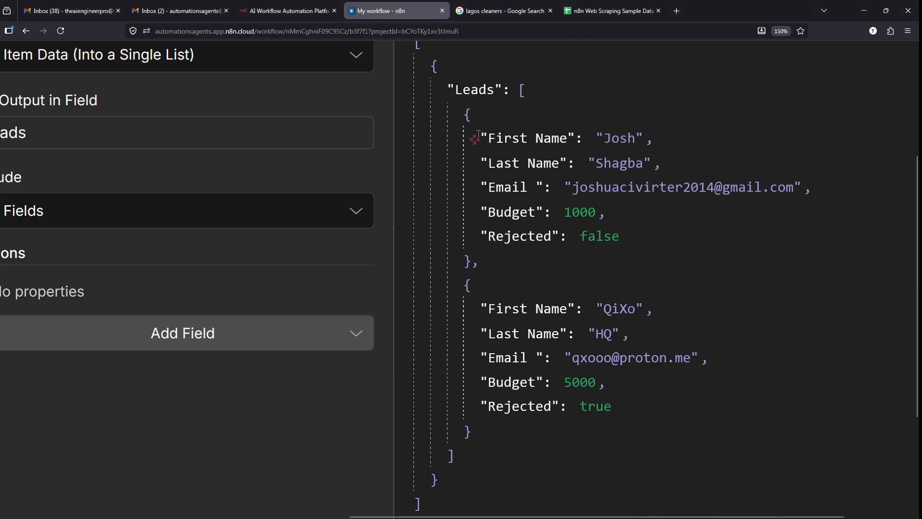
pyautogui.scroll(-5, 476, 139)
pyautogui.click(542, 47)
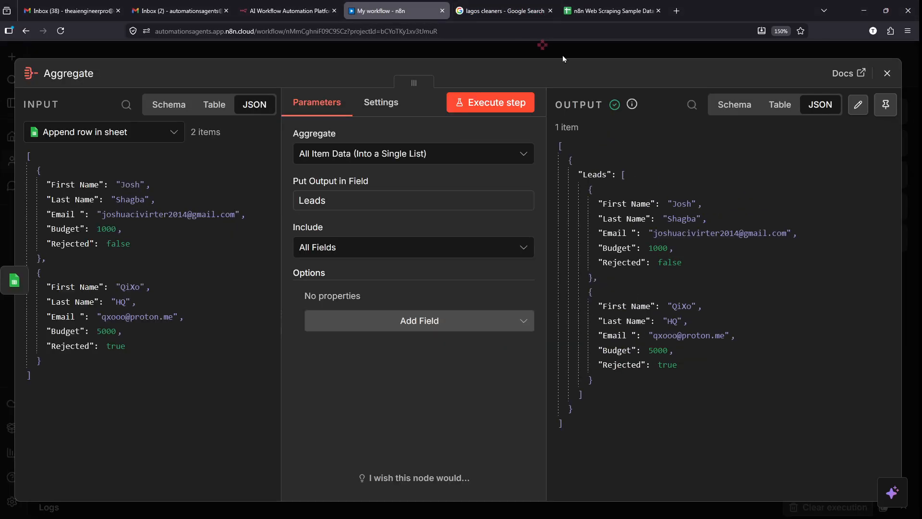
# - Open the node picker after Aggregate, try 'sort', then search for 'code' instead
pyautogui.click(543, 260)
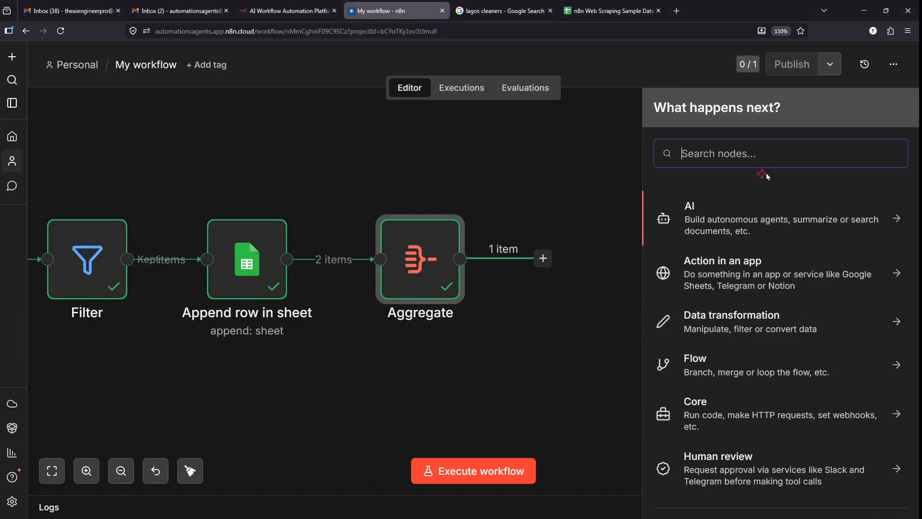
pyautogui.write('s')
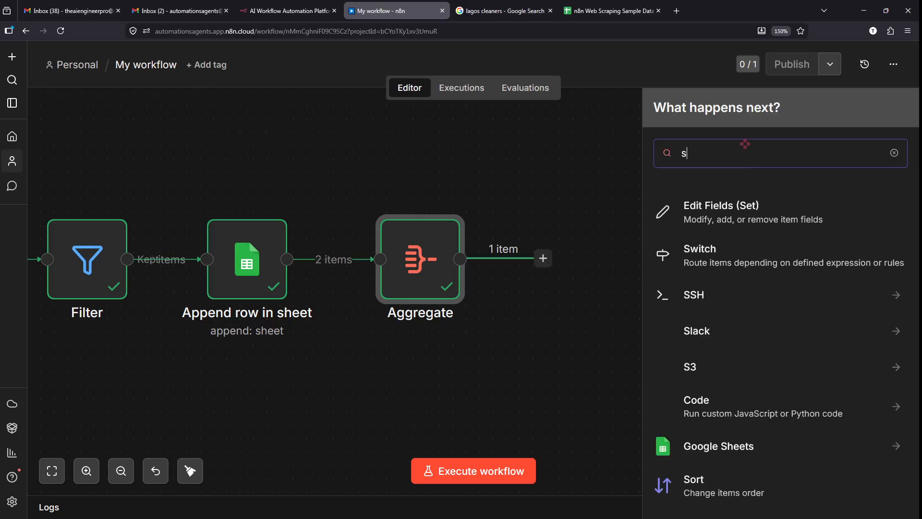
pyautogui.write('ort')
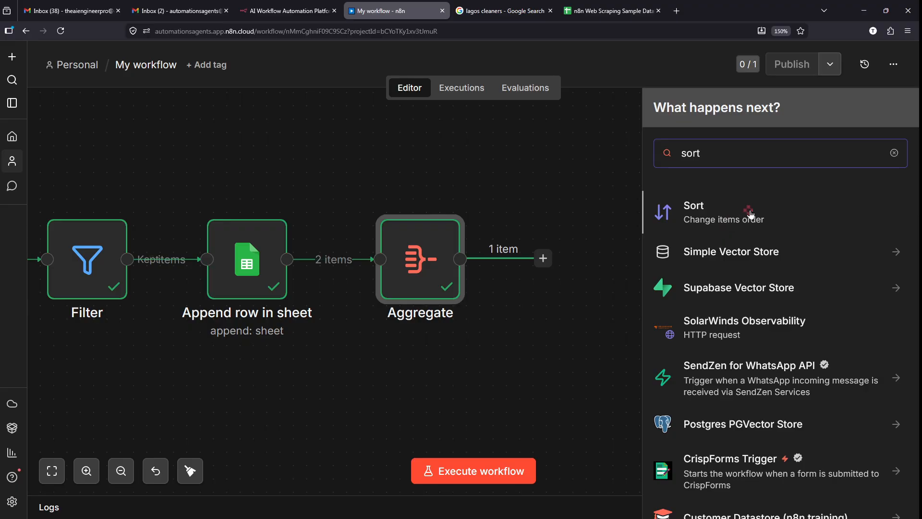
pyautogui.scroll(2, 832, 168)
pyautogui.scroll(1, 832, 168)
pyautogui.hscroll(1, 832, 168)
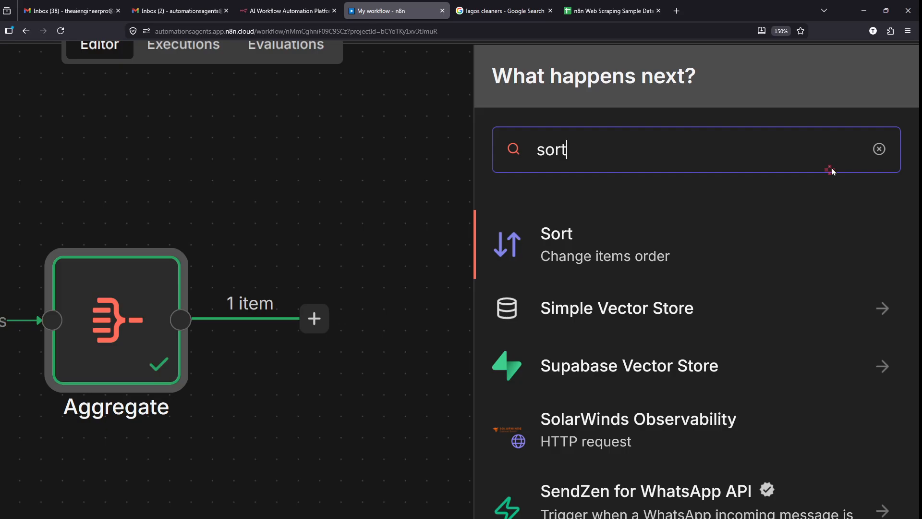
pyautogui.press('BackSpace')
pyautogui.press('BackSpace')
pyautogui.press('BackSpace')
pyautogui.press('BackSpace')
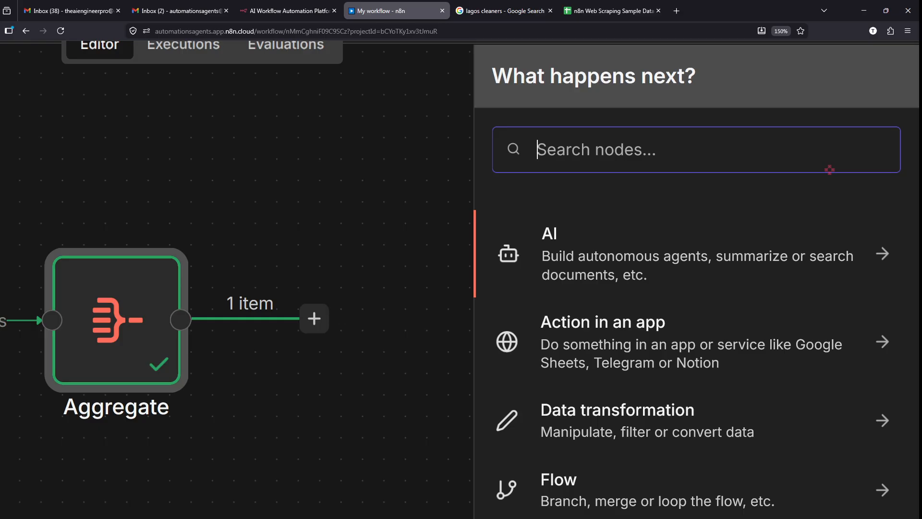
pyautogui.write('code')
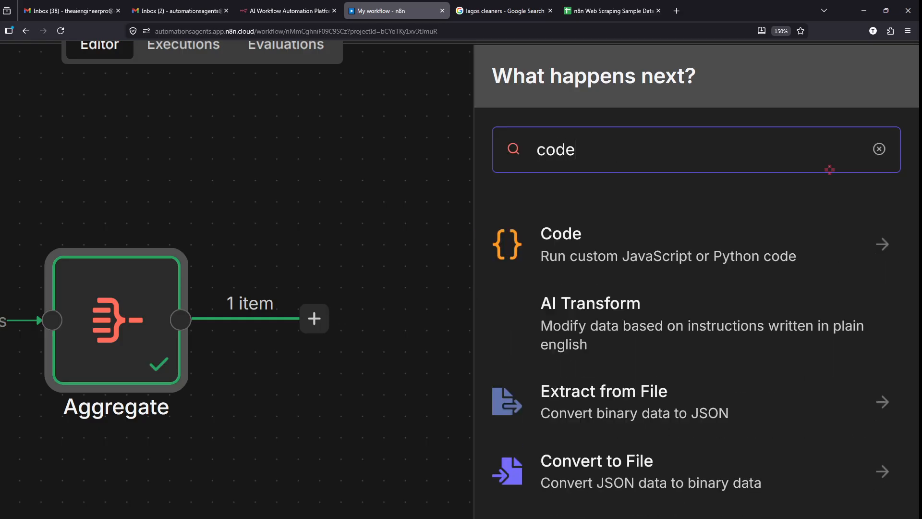
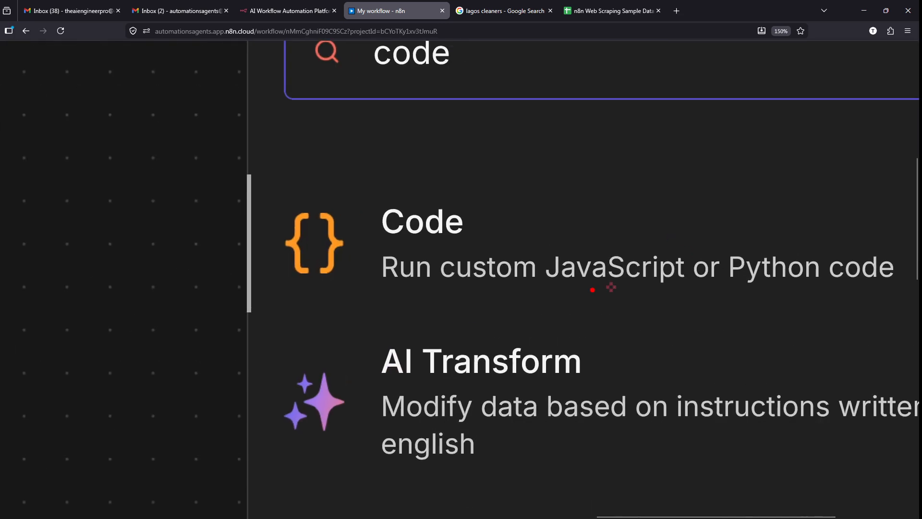
# - Add a Code in JavaScript node after Aggregate, opening its editor with the default template
pyautogui.moveTo(546, 290); pyautogui.dragTo(819, 285)
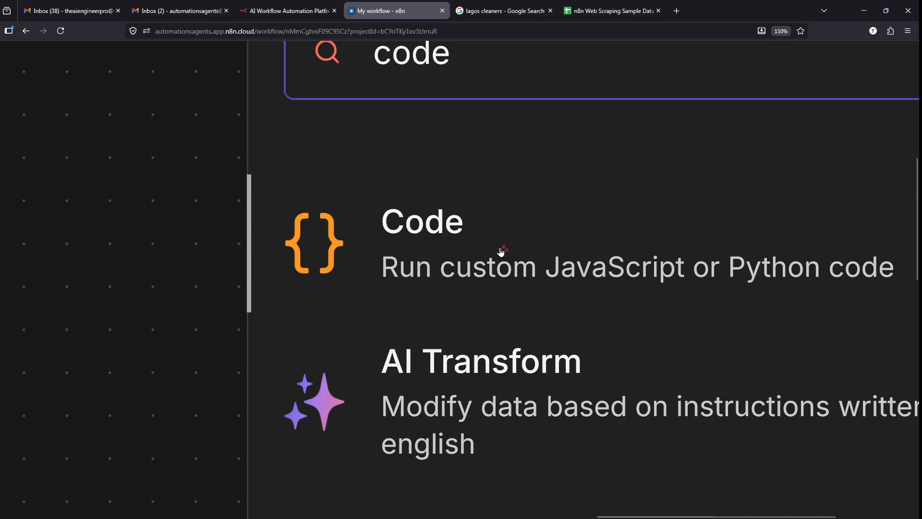
pyautogui.click(547, 235)
pyautogui.moveTo(539, 206)
pyautogui.mouseDown()
pyautogui.moveTo(485, 439)
pyautogui.moveTo(534, 183)
pyautogui.mouseUp()
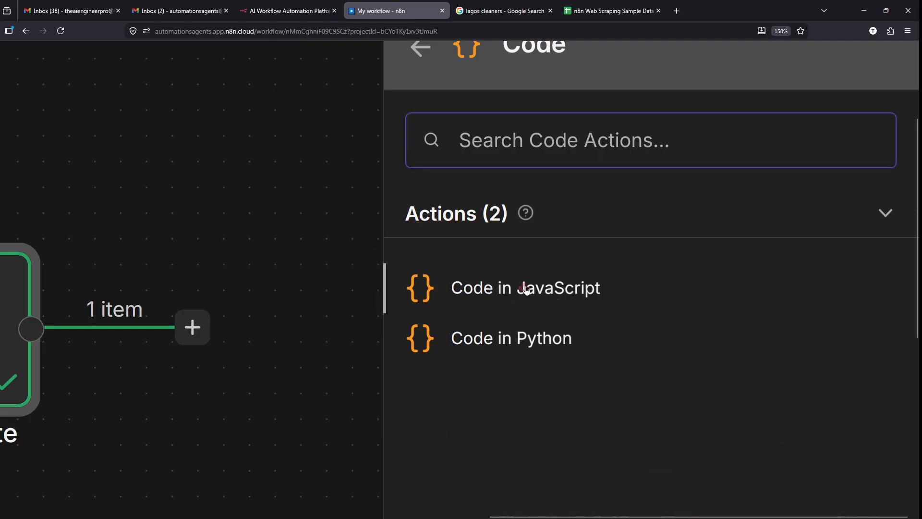
pyautogui.click(549, 289)
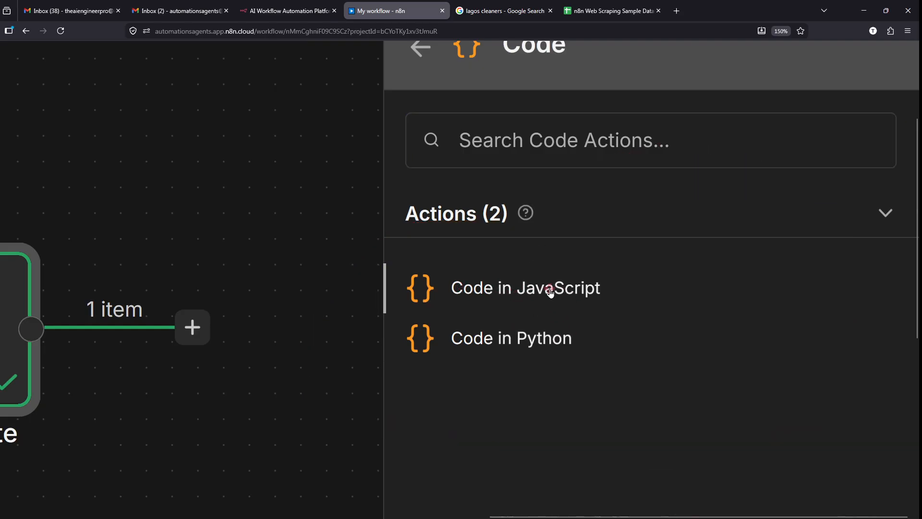
pyautogui.click(553, 289)
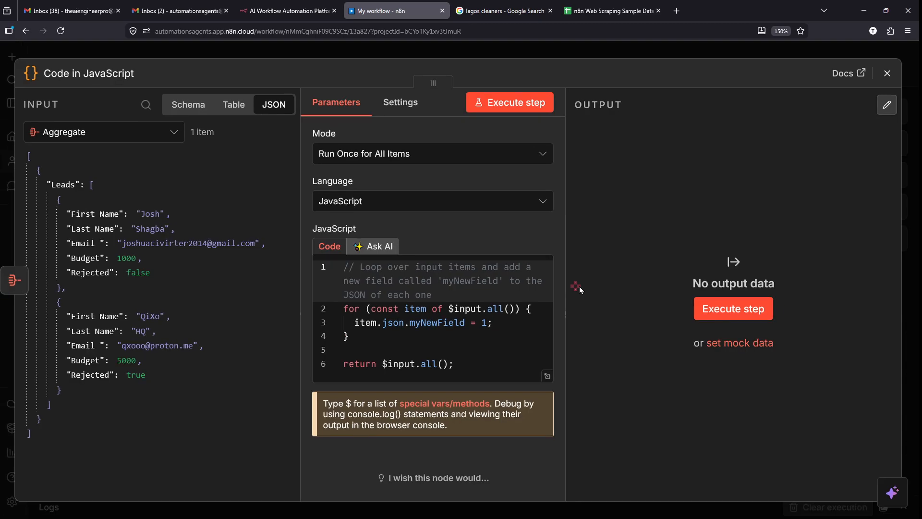
pyautogui.moveTo(6, 115)
pyautogui.mouseDown()
pyautogui.moveTo(222, 470)
pyautogui.moveTo(269, 486)
pyautogui.moveTo(290, 477)
pyautogui.mouseUp()
pyautogui.press('e')
pyautogui.press('Escape')
pyautogui.scroll(5, 62, 111)
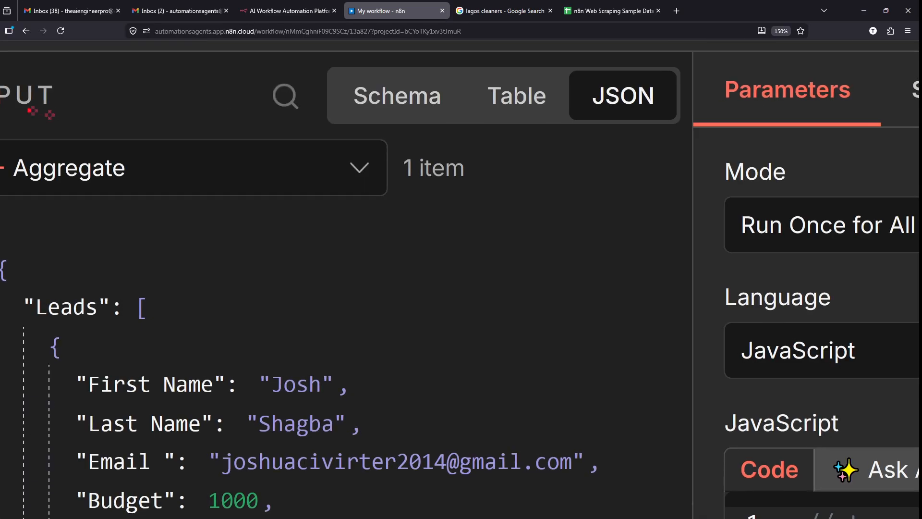
pyautogui.moveTo(14, 109)
pyautogui.mouseDown()
pyautogui.moveTo(108, 102)
pyautogui.moveTo(6, 102)
pyautogui.mouseUp()
pyautogui.press('Escape')
pyautogui.scroll(-4, 201, 223)
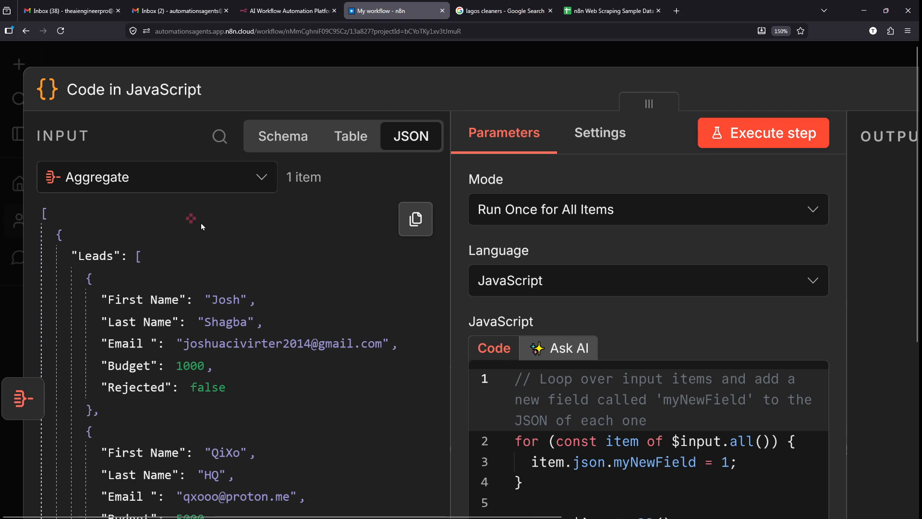
pyautogui.scroll(5, 798, 222)
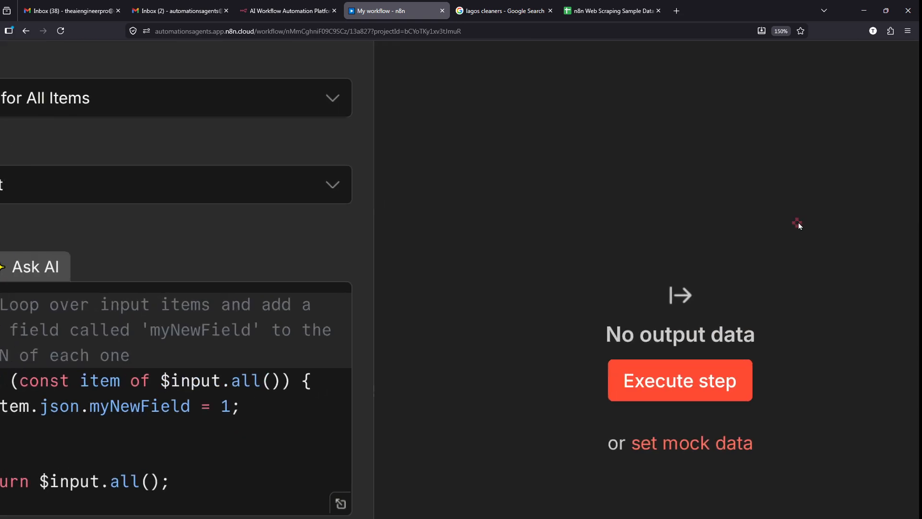
pyautogui.scroll(-5, 798, 223)
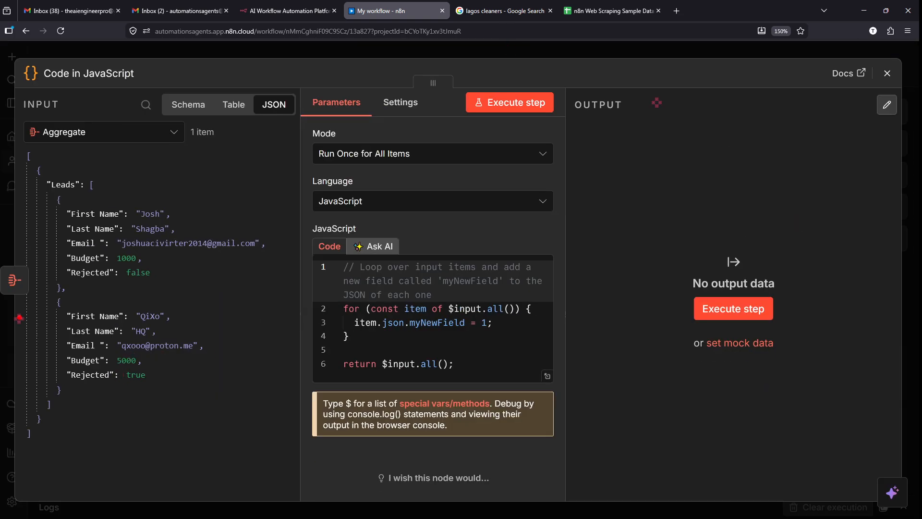
pyautogui.scroll(5, 20, 318)
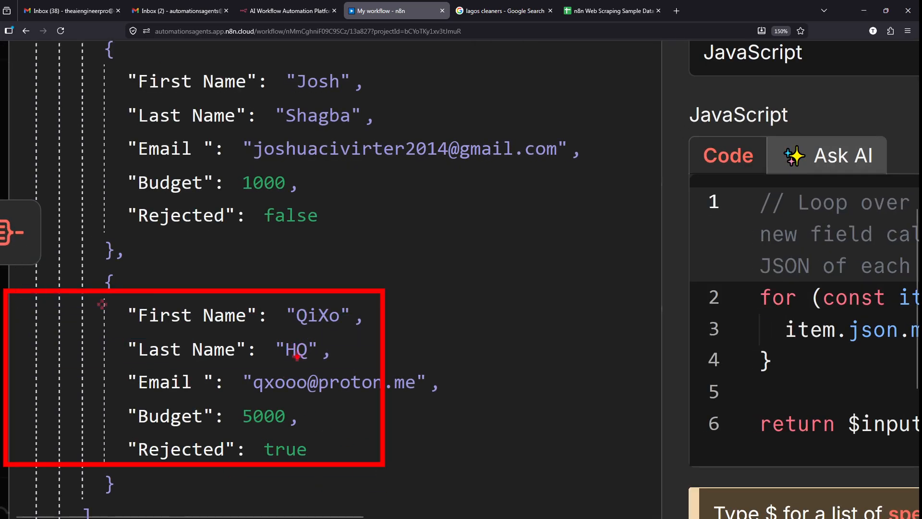
pyautogui.moveTo(379, 416); pyautogui.dragTo(345, 114)
pyautogui.moveTo(282, 181)
pyautogui.mouseDown()
pyautogui.moveTo(524, 432)
pyautogui.moveTo(516, 449)
pyautogui.mouseUp()
pyautogui.moveTo(462, 377); pyautogui.dragTo(511, 500)
pyautogui.press('Escape')
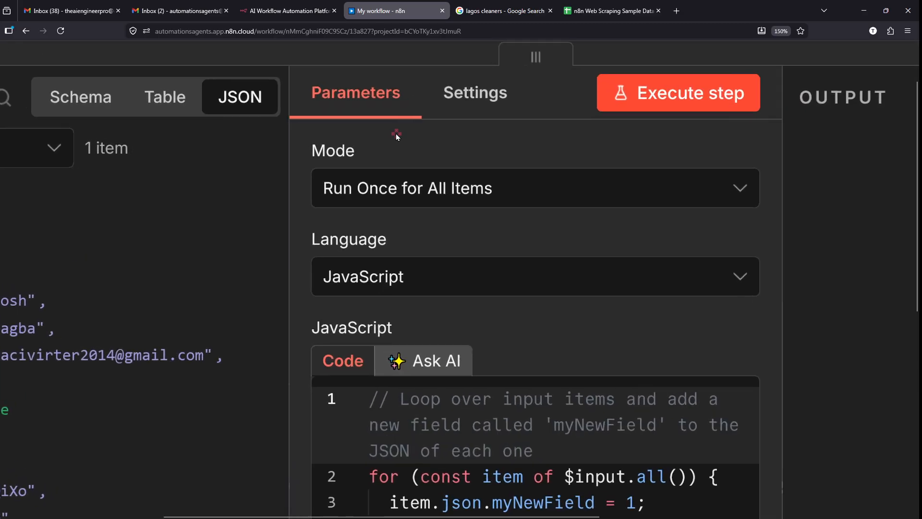
pyautogui.hscroll(1, 362, 140)
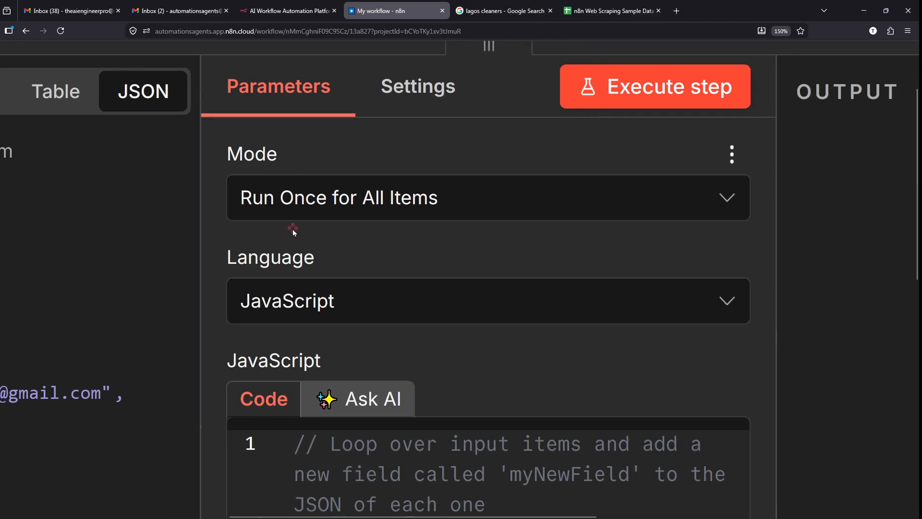
# - Keep JavaScript as the Code node's language
pyautogui.doubleClick(295, 259)
pyautogui.click(318, 310)
pyautogui.click(318, 310)
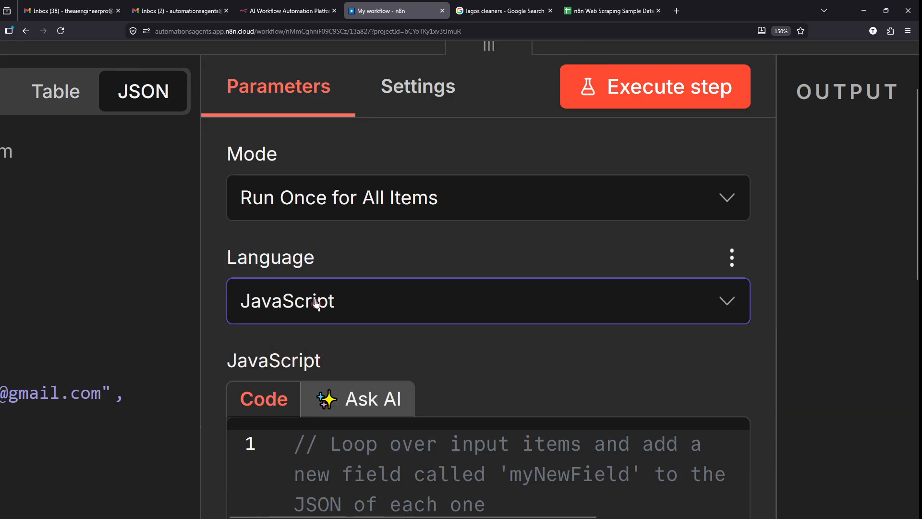
pyautogui.scroll(-1, 300, 276)
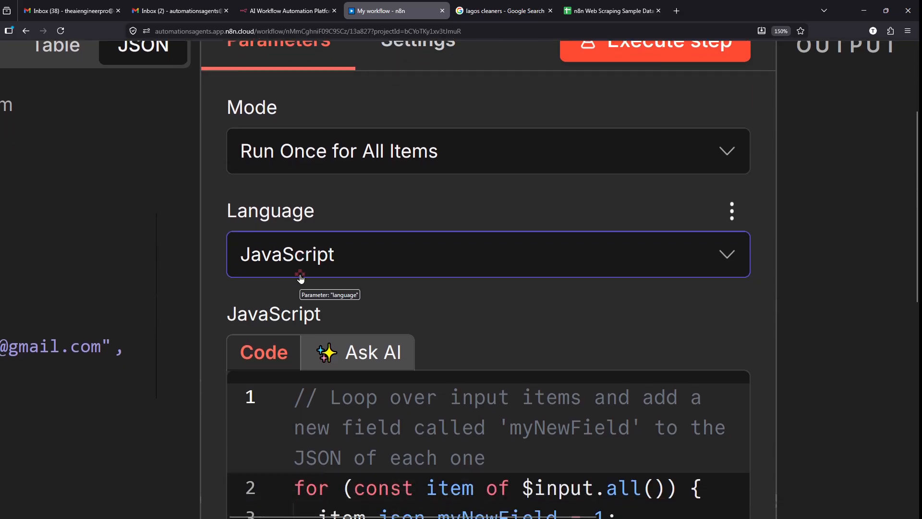
pyautogui.click(301, 274)
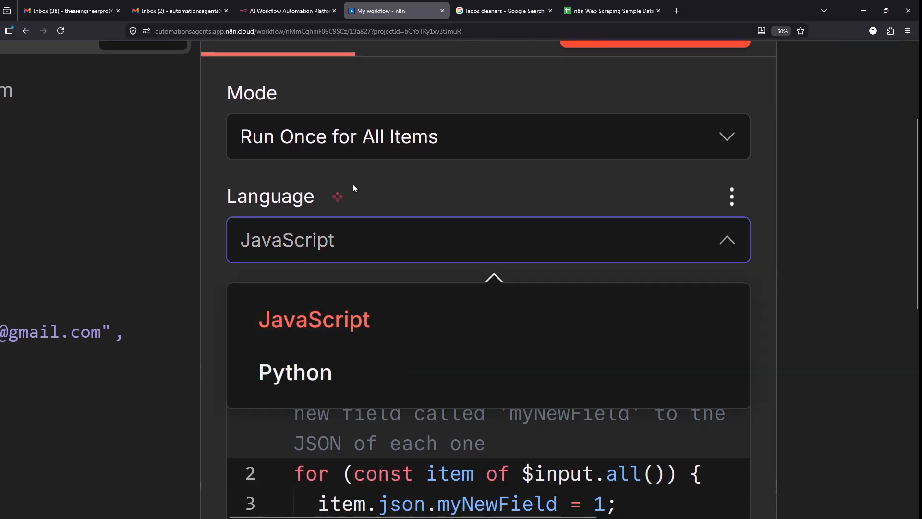
pyautogui.click(365, 178)
pyautogui.scroll(-3, 365, 178)
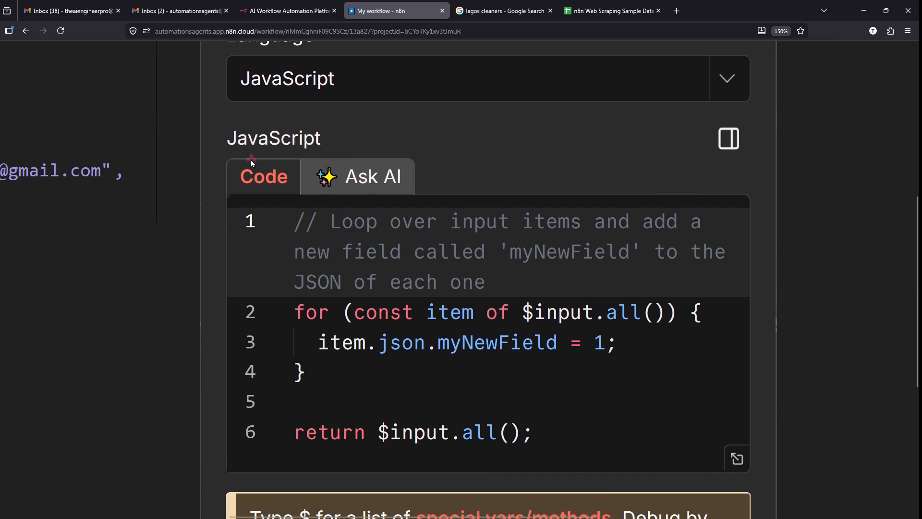
# - Point out $input.all() and myNewField in the sample code, then select and delete it
pyautogui.moveTo(227, 139); pyautogui.dragTo(299, 143)
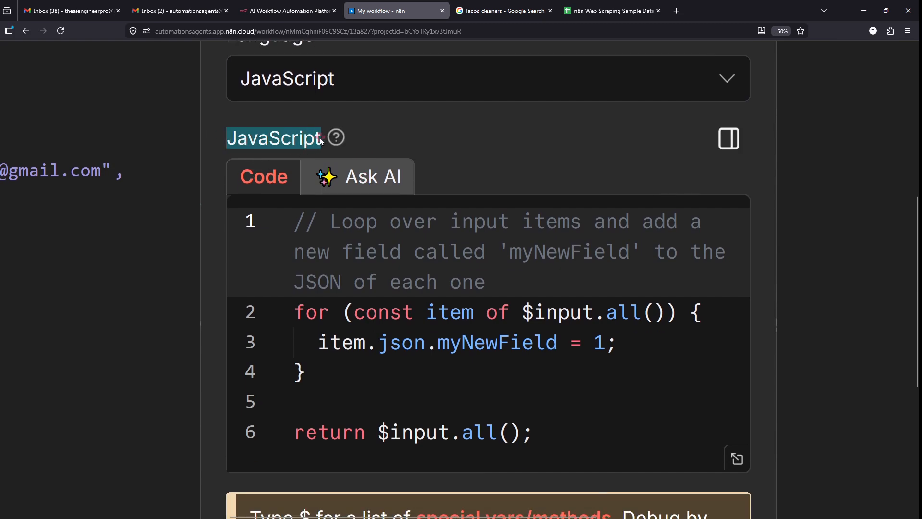
pyautogui.moveTo(231, 165)
pyautogui.mouseDown()
pyautogui.moveTo(231, 180)
pyautogui.moveTo(224, 158)
pyautogui.mouseUp()
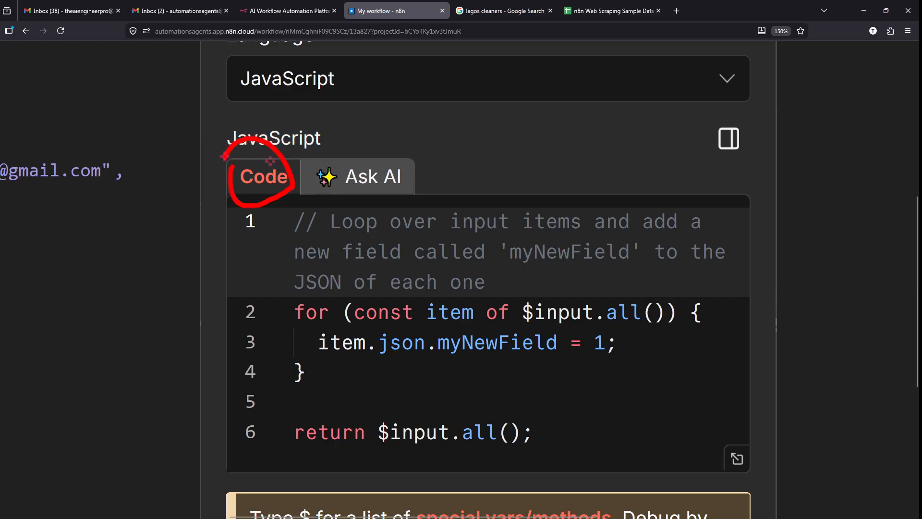
pyautogui.moveTo(237, 202)
pyautogui.mouseDown()
pyautogui.moveTo(607, 433)
pyautogui.moveTo(731, 457)
pyautogui.moveTo(738, 469)
pyautogui.mouseUp()
pyautogui.moveTo(403, 438); pyautogui.dragTo(521, 421)
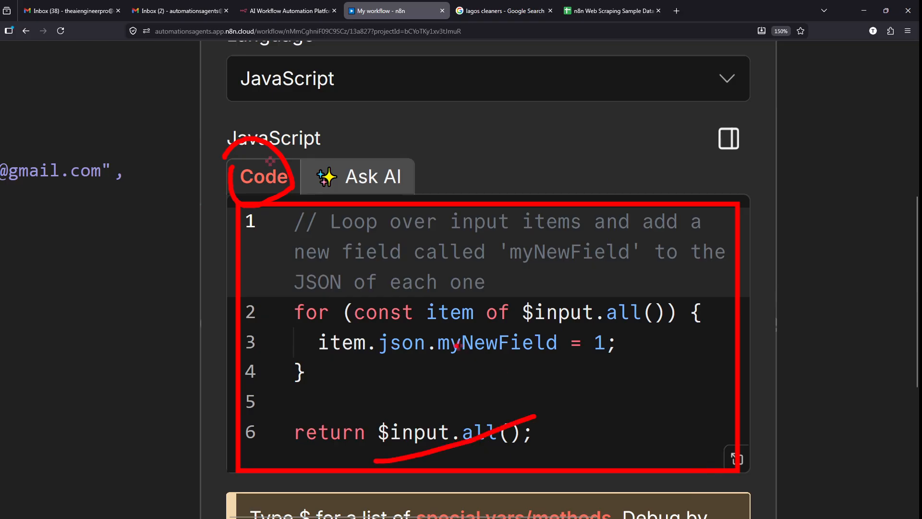
pyautogui.moveTo(421, 355); pyautogui.dragTo(566, 343)
pyautogui.press('Escape')
pyautogui.scroll(-2, 565, 346)
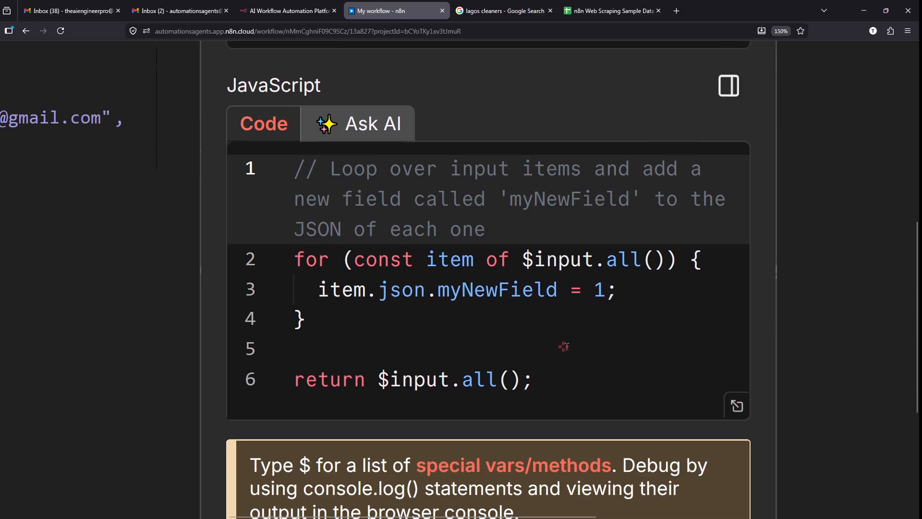
pyautogui.click(541, 366)
pyautogui.moveTo(541, 366); pyautogui.dragTo(262, 129)
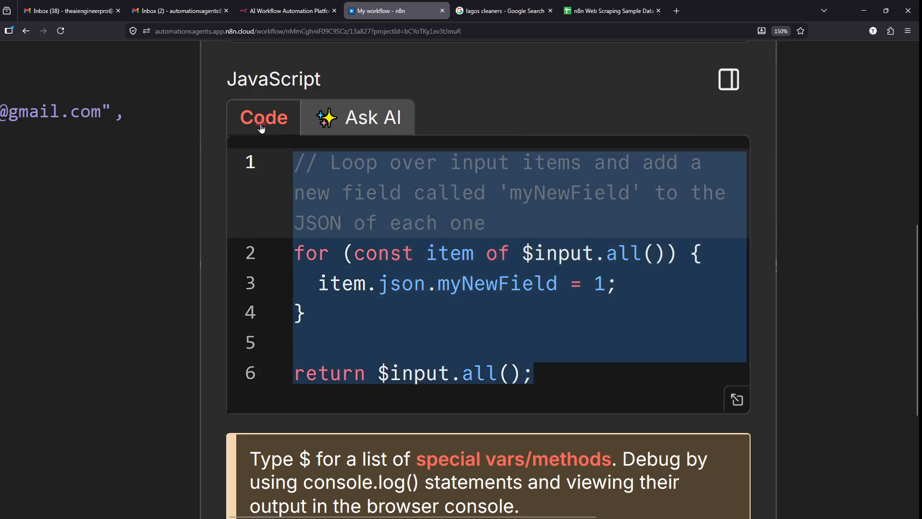
pyautogui.press('BackSpace')
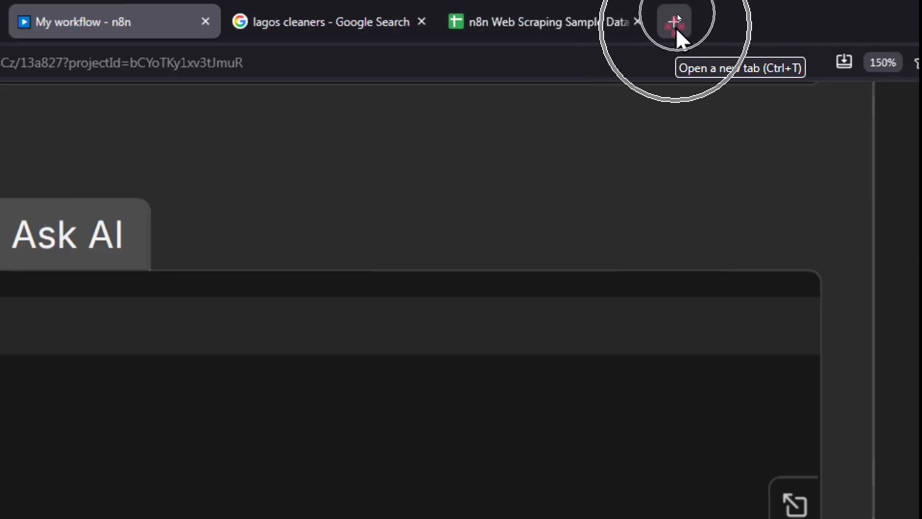
# - Load chatgpt.com in a new browser tab
pyautogui.click(676, 28)
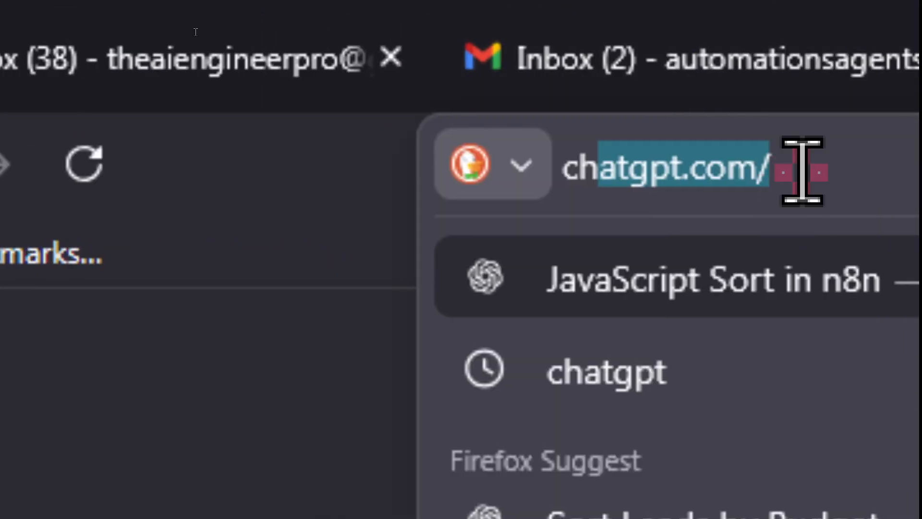
pyautogui.click(921, 170)
pyautogui.press('BackSpace')
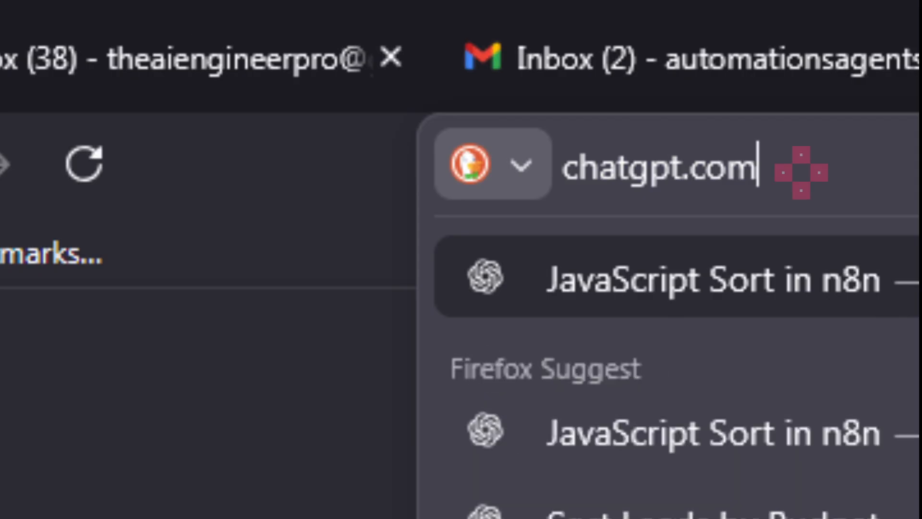
pyautogui.press('Return')
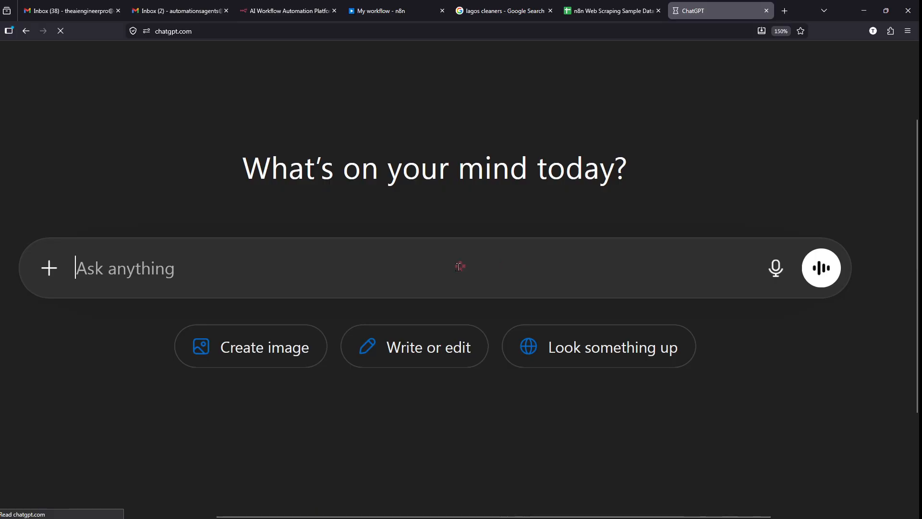
# - Glance at the lead data in the sample spreadsheet, then return to the n8n workflow
pyautogui.click(619, 5)
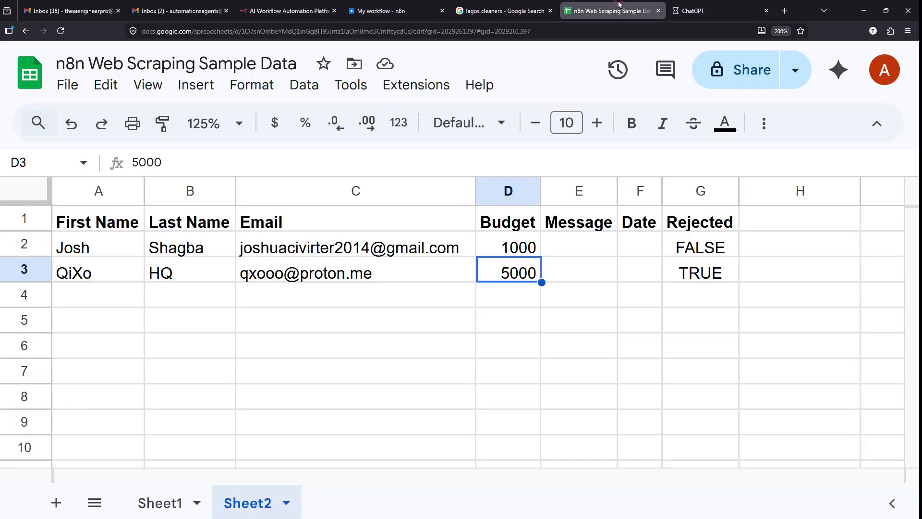
pyautogui.click(685, 9)
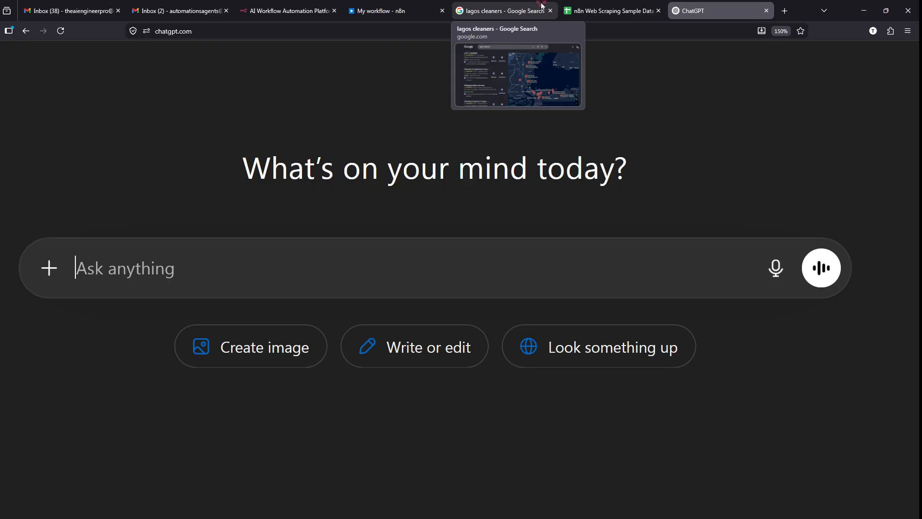
pyautogui.click(413, 8)
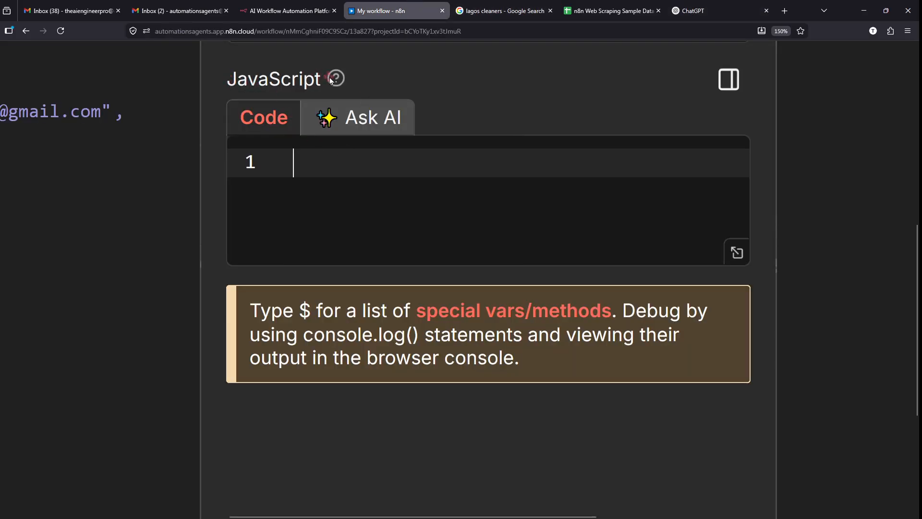
# - Dismiss the code field's help tip, review the empty Code node, then switch to ChatGPT
pyautogui.doubleClick(330, 79)
pyautogui.scroll(-5, 183, 132)
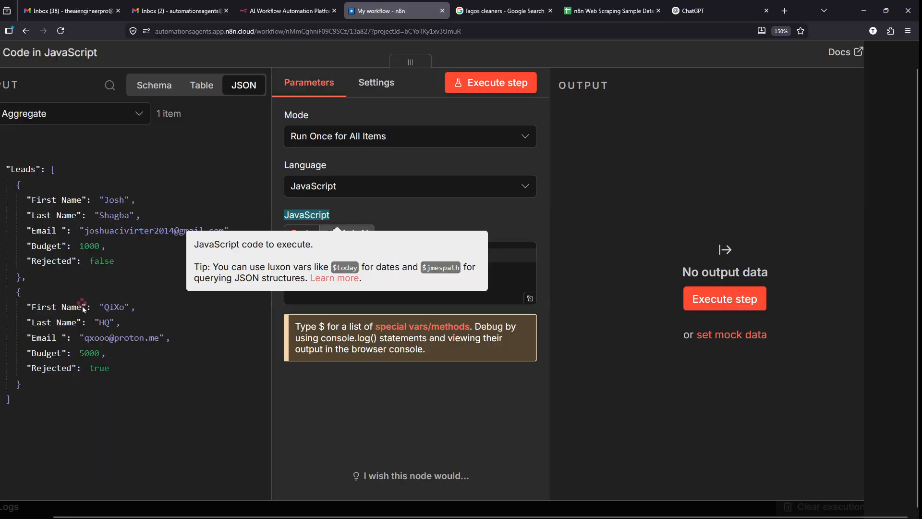
pyautogui.click(99, 420)
pyautogui.hscroll(-1, 99, 420)
pyautogui.scroll(5, 46, 310)
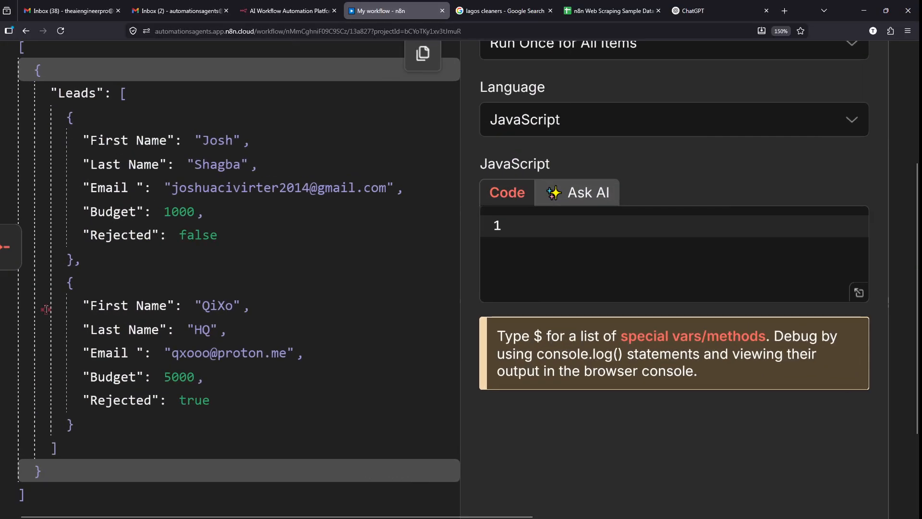
pyautogui.scroll(2, 46, 310)
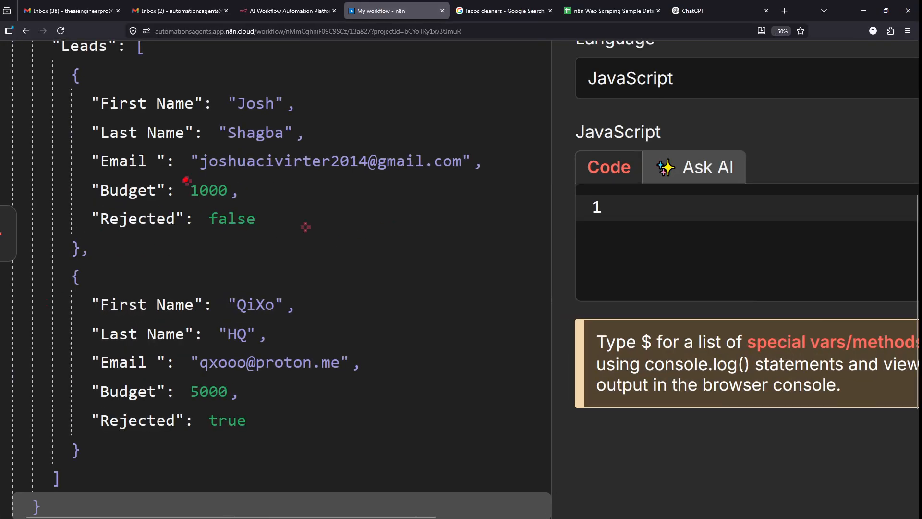
pyautogui.moveTo(4, 35)
pyautogui.mouseDown()
pyautogui.moveTo(248, 302)
pyautogui.moveTo(392, 516)
pyautogui.moveTo(417, 516)
pyautogui.mouseUp()
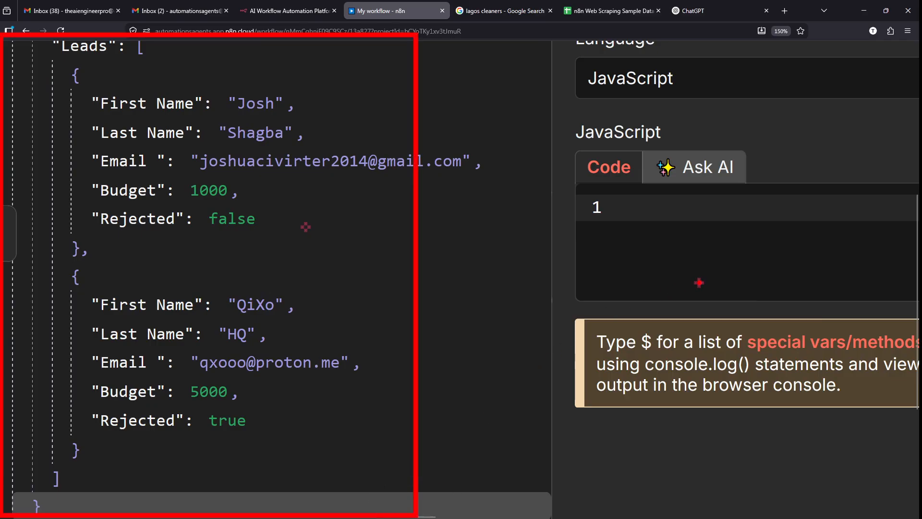
pyautogui.moveTo(709, 287)
pyautogui.mouseDown()
pyautogui.moveTo(406, 350)
pyautogui.moveTo(414, 344)
pyautogui.mouseUp()
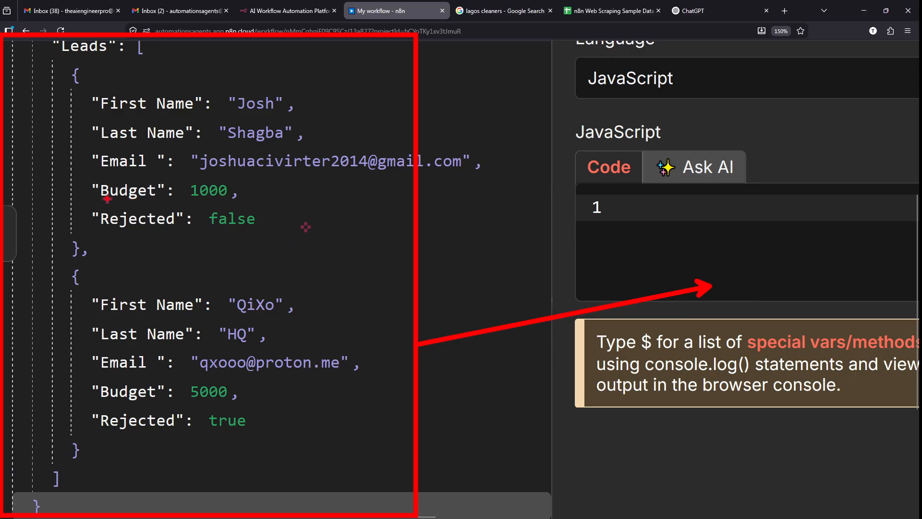
pyautogui.moveTo(92, 200); pyautogui.dragTo(247, 201)
pyautogui.press('Escape')
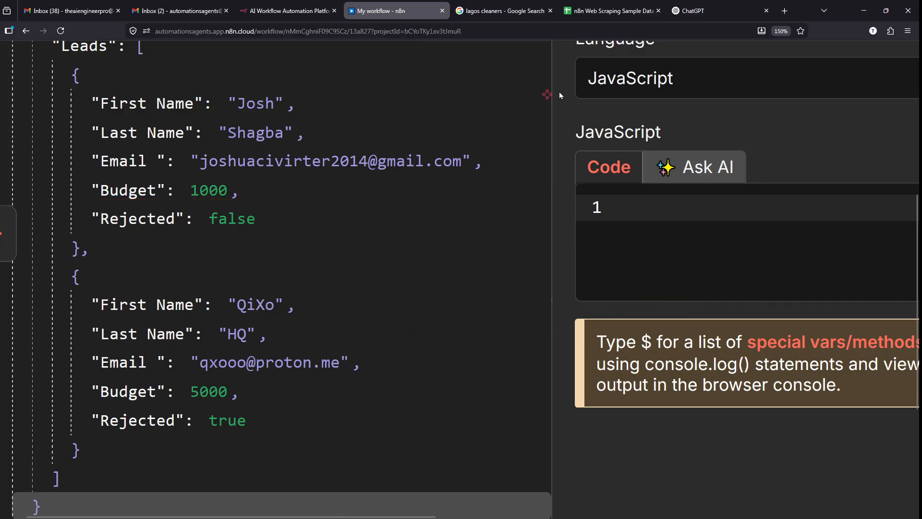
pyautogui.scroll(-5, 596, 75)
pyautogui.click(685, 4)
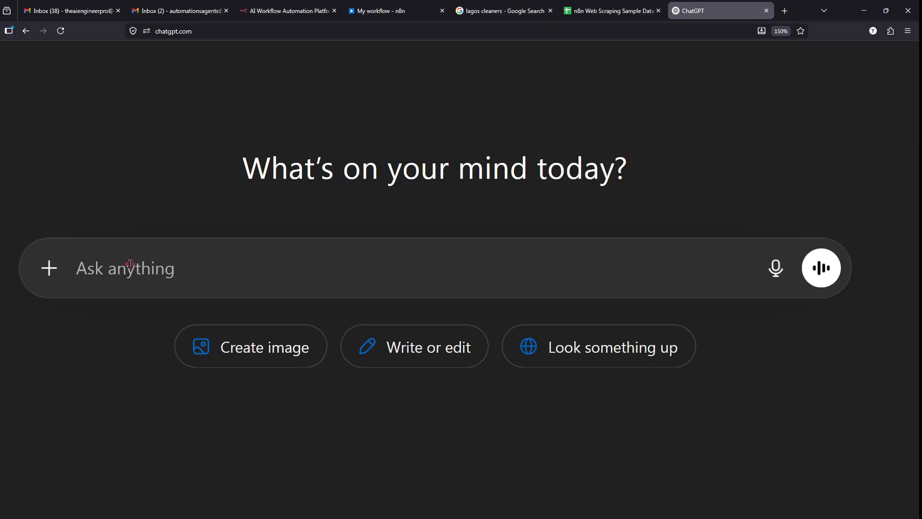
# - Type a request for an n8n Code node sorting incoming data from highest to lowest budget
pyautogui.write('Can ')
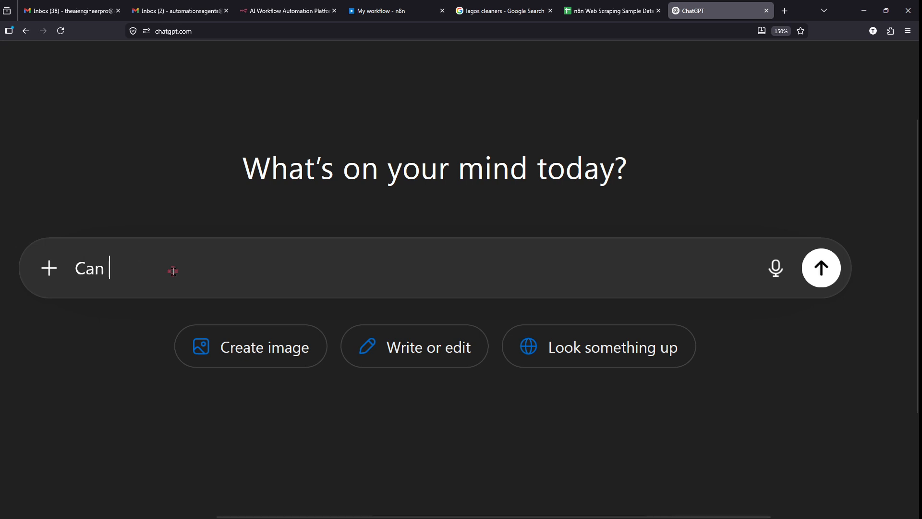
pyautogui.write('you')
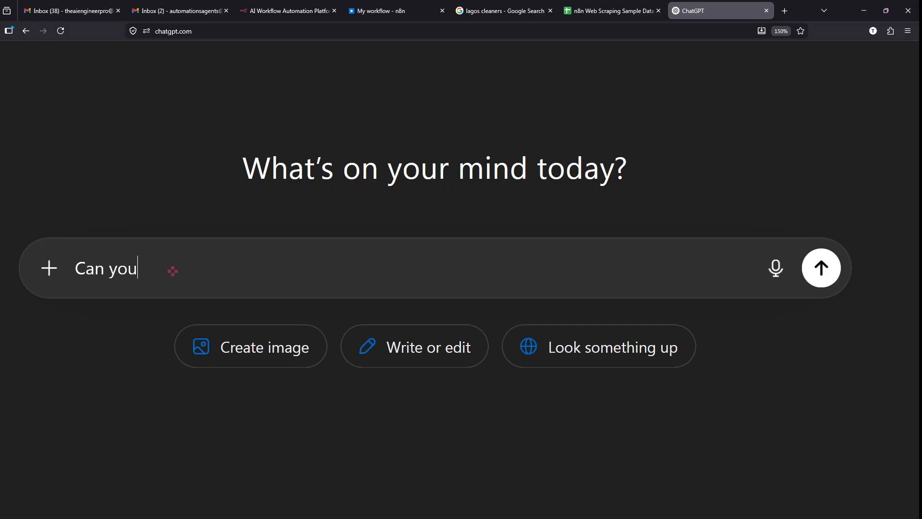
pyautogui.write(',  please')
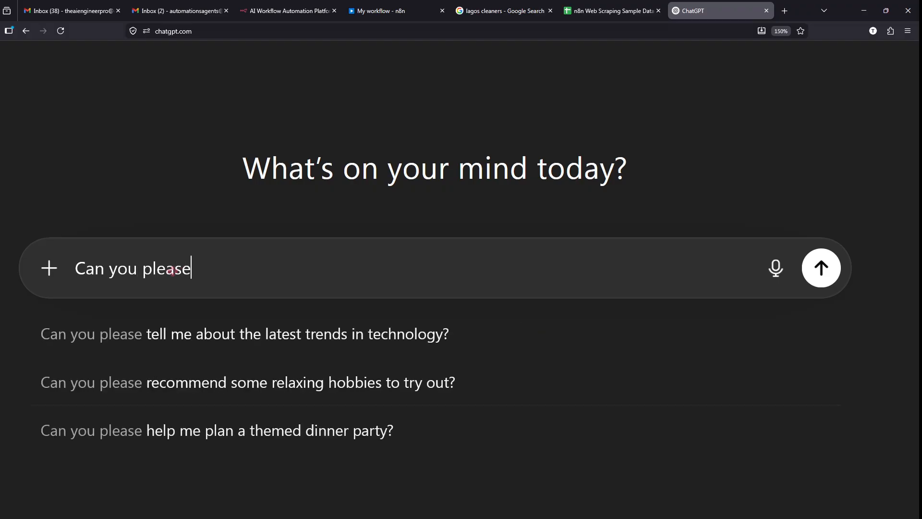
pyautogui.write(' c')
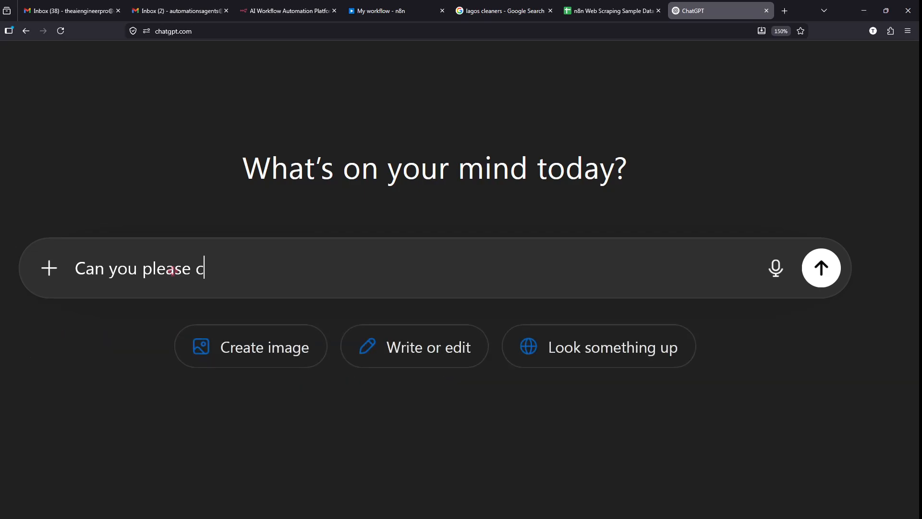
pyautogui.write('reate a so')
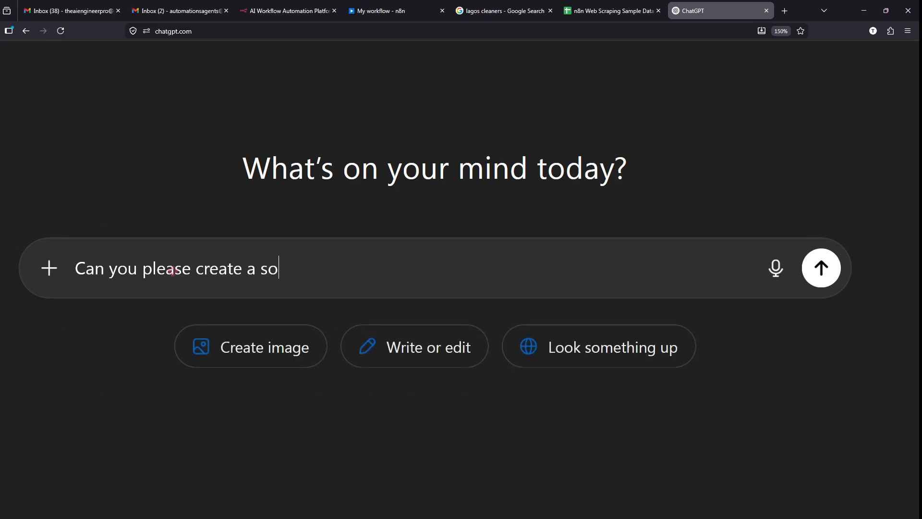
pyautogui.write('rt in n8n code')
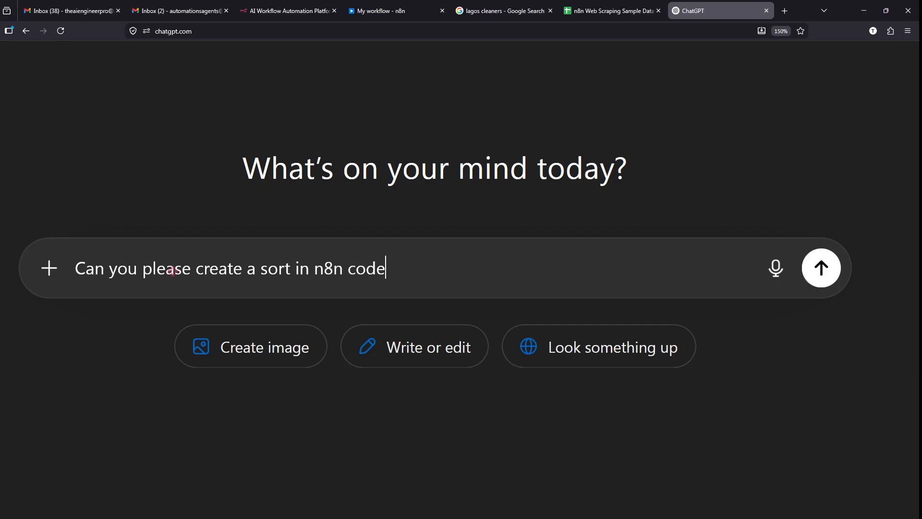
pyautogui.write(' node ta')
pyautogui.write('hat sortt')
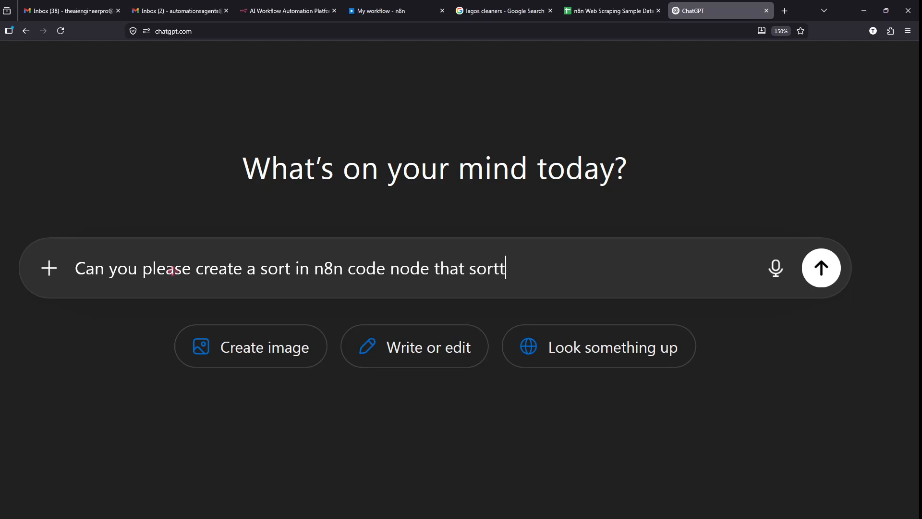
pyautogui.write(' incominf')
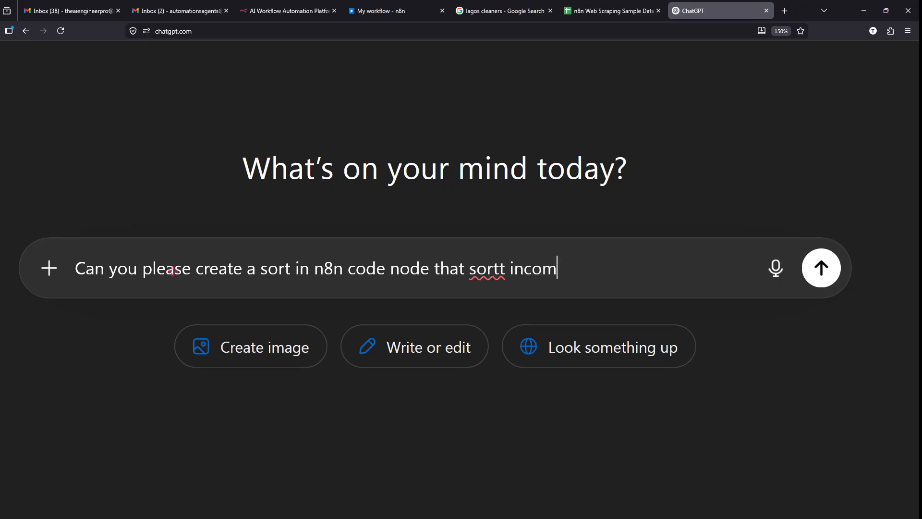
pyautogui.press('BackSpace')
pyautogui.press('BackSpace')
pyautogui.write('g data')
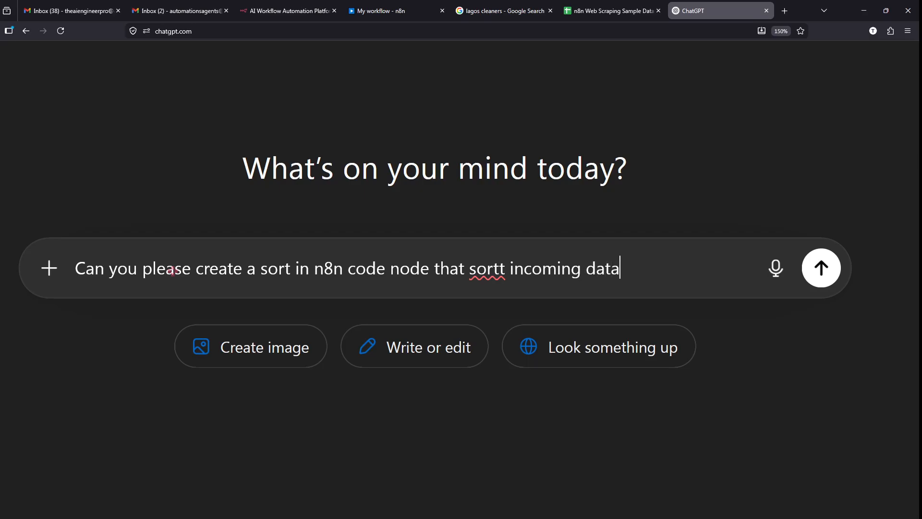
pyautogui.write(' t')
pyautogui.press('BackSpace')
pyautogui.write('from the hi')
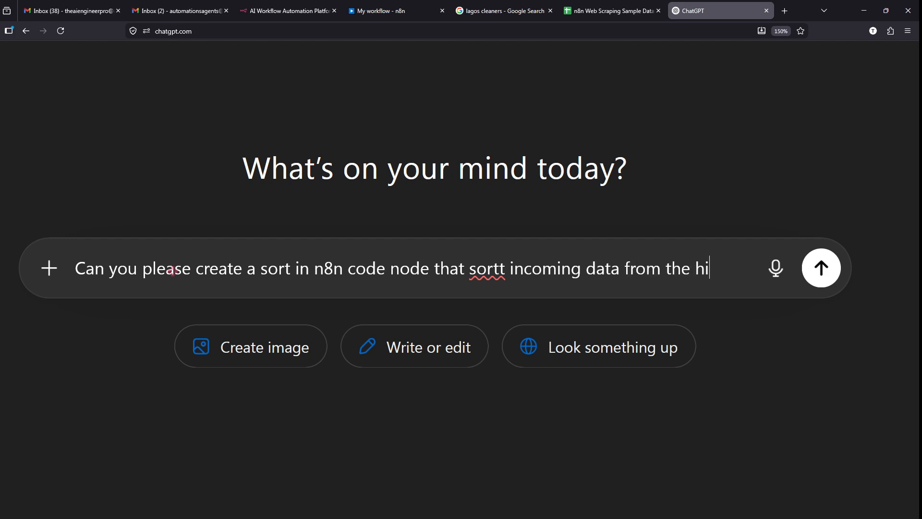
pyautogui.write('ghtest b')
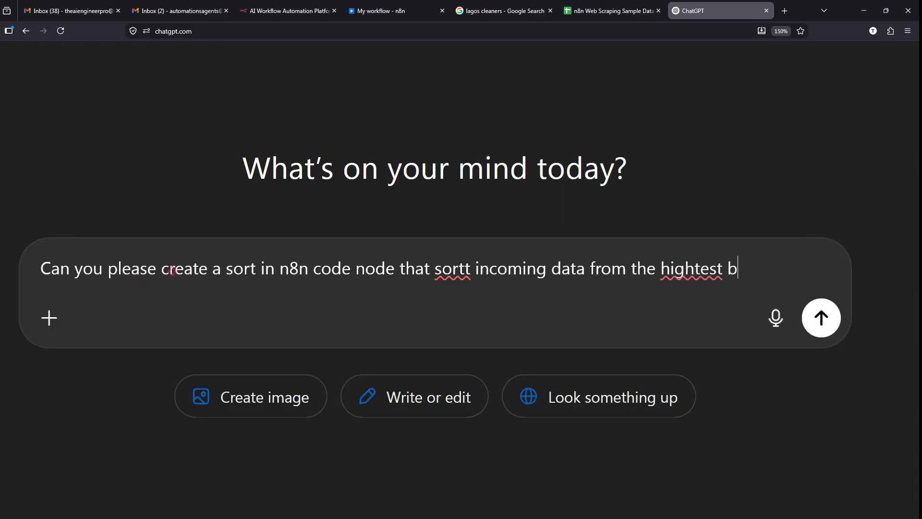
pyautogui.write('udget to the lowrst')
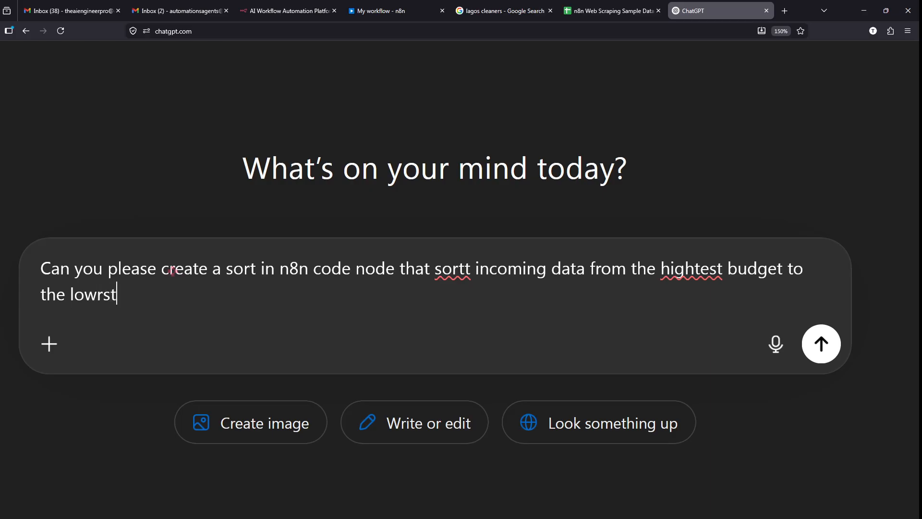
pyautogui.press('BackSpace')
pyautogui.press('BackSpace')
pyautogui.press('BackSpace')
pyautogui.write('est buf')
pyautogui.press('BackSpace')
pyautogui.write('g')
pyautogui.press('BackSpace')
pyautogui.write('dget')
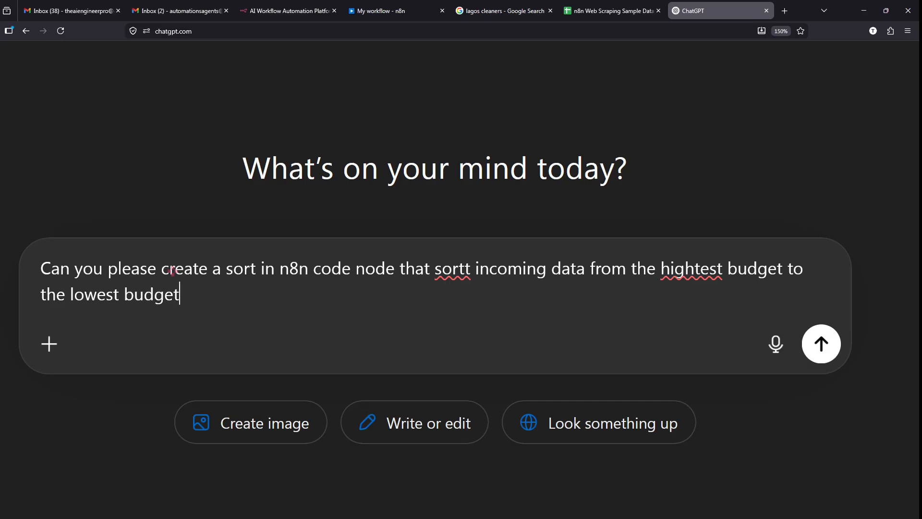
# - Fix the 'sortt' and 'hightest' typos and add two blank lines below the request
pyautogui.click(464, 268)
pyautogui.press('BackSpace')
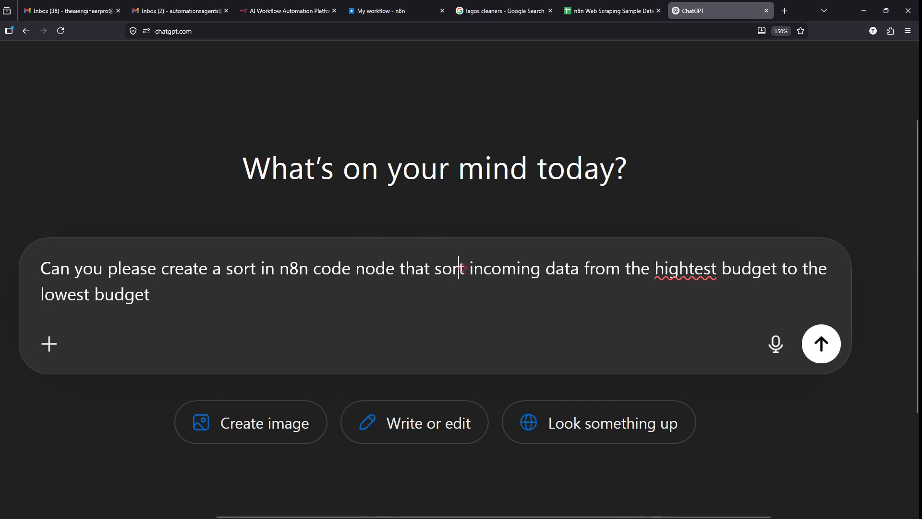
pyautogui.click(694, 268)
pyautogui.press('BackSpace')
pyautogui.click(487, 310)
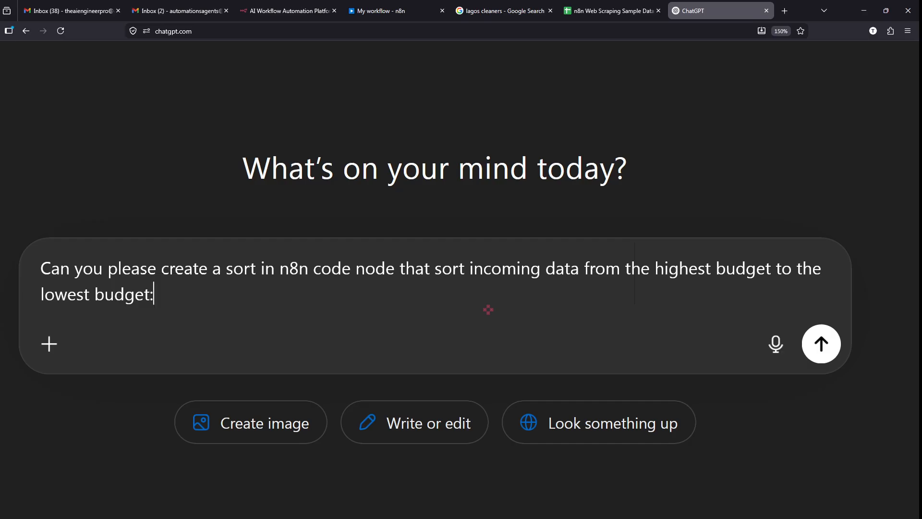
pyautogui.hotkey('shift', 'Return')
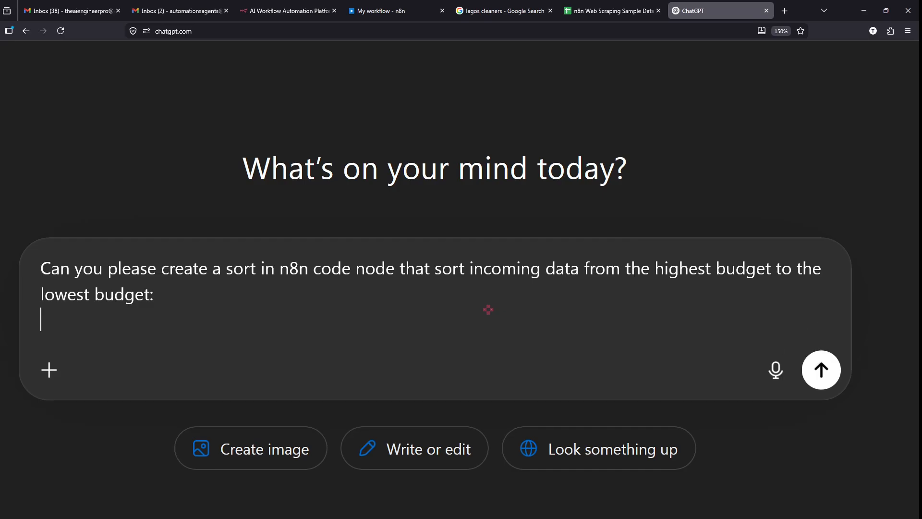
pyautogui.hotkey('shift', 'Return')
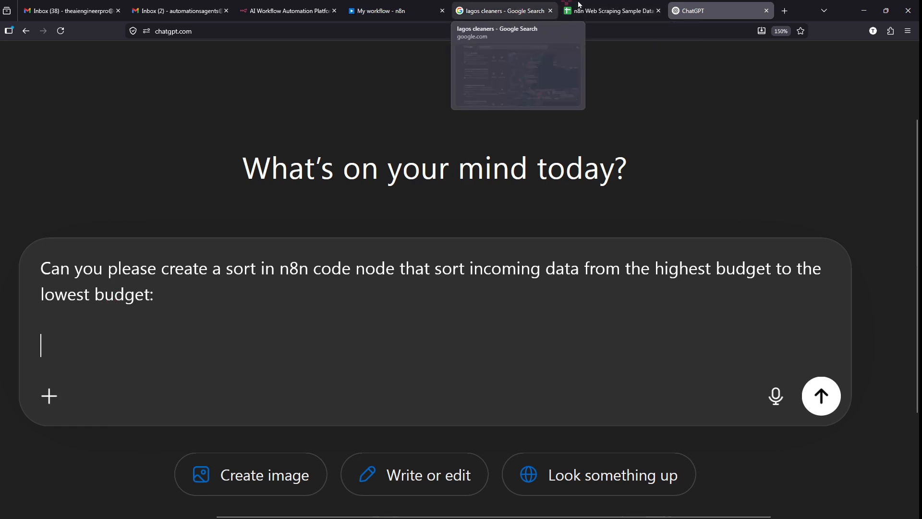
# - Copy the Aggregate node's Leads input JSON in n8n and return to the ChatGPT draft
pyautogui.click(410, 5)
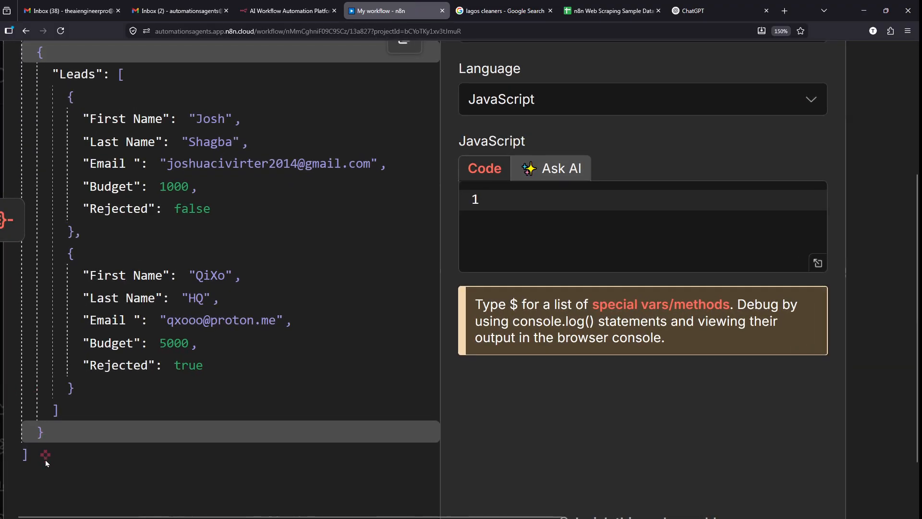
pyautogui.moveTo(37, 453); pyautogui.dragTo(22, 129)
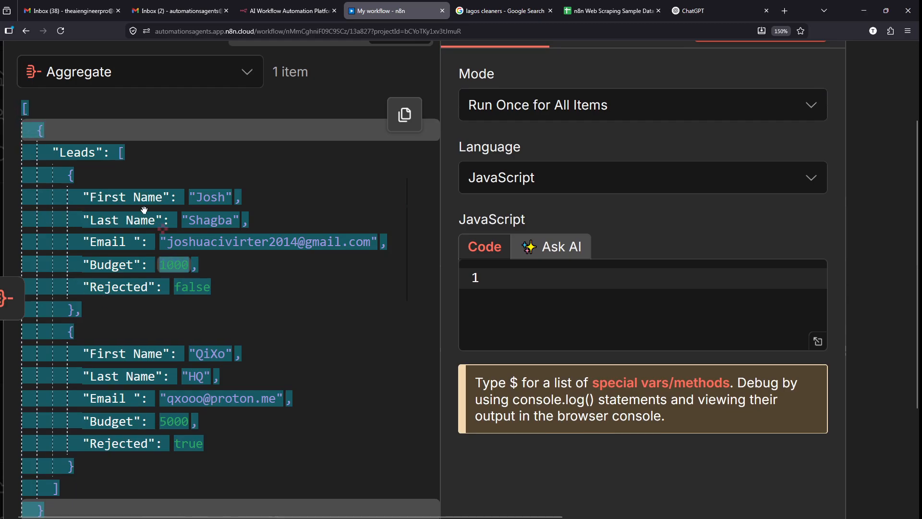
pyautogui.rightClick(64, 197)
pyautogui.click(91, 206)
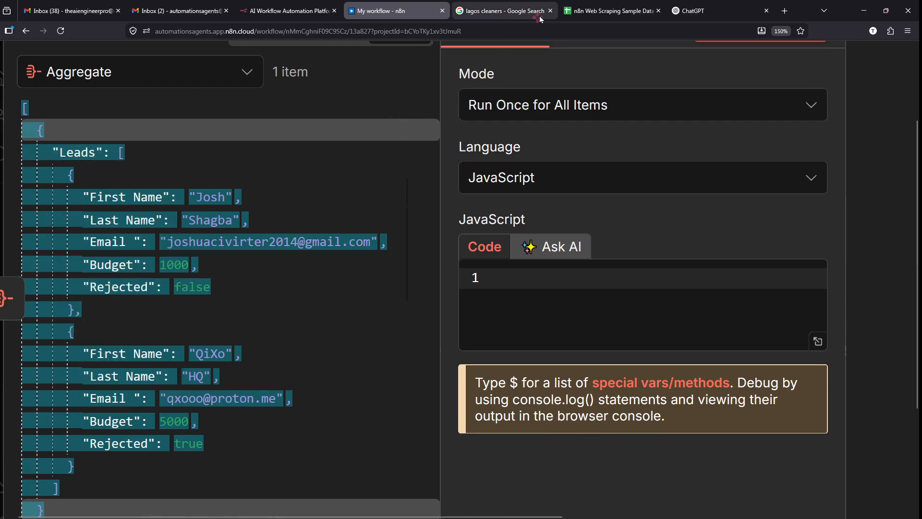
pyautogui.click(696, 10)
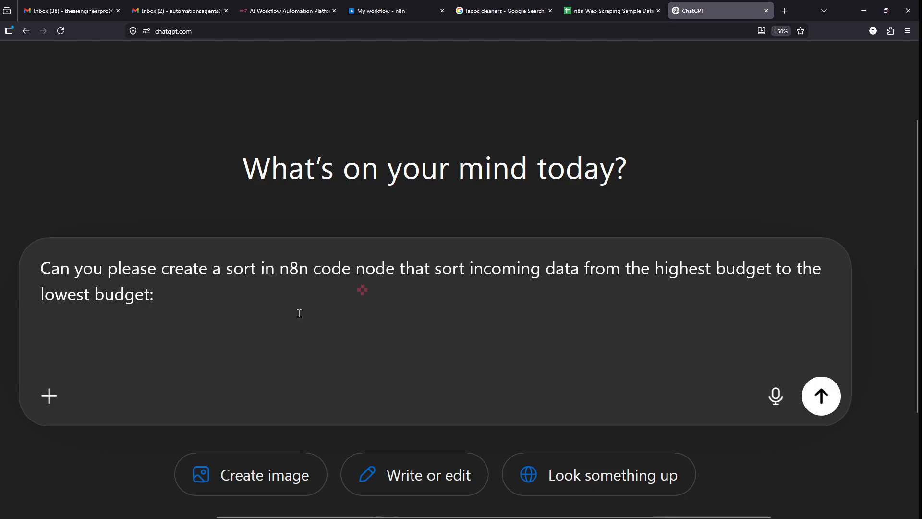
# - Paste the Leads JSON into the request and send it to ChatGPT
pyautogui.hotkey('ctrl', 'v')
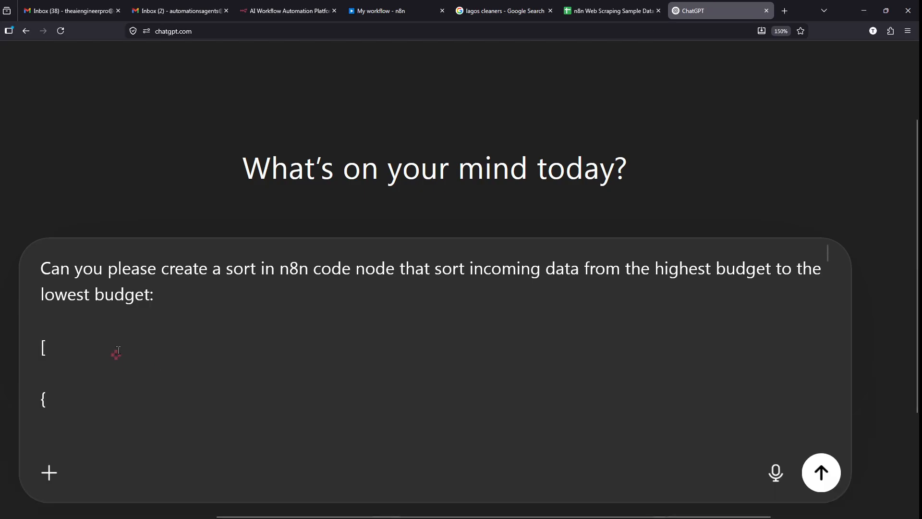
pyautogui.scroll(-5, 118, 350)
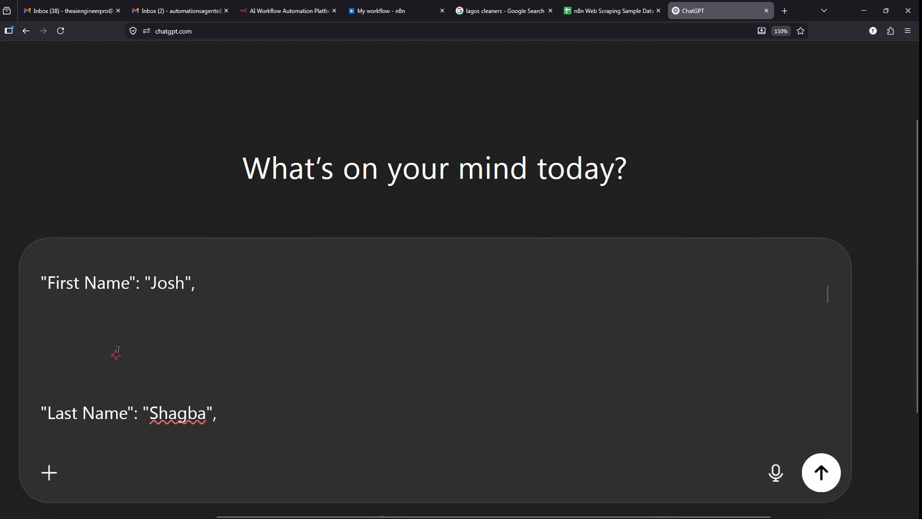
pyautogui.scroll(-10, 117, 350)
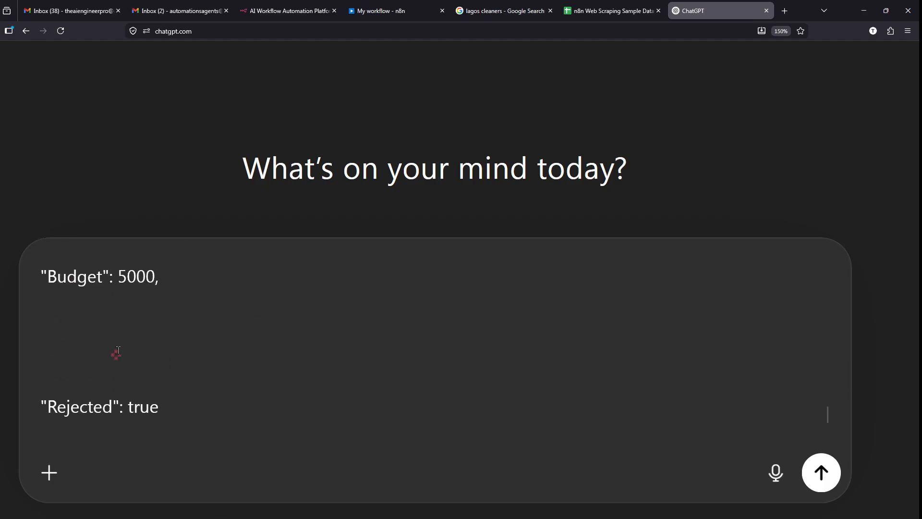
pyautogui.scroll(-6, 118, 350)
pyautogui.scroll(5, 117, 350)
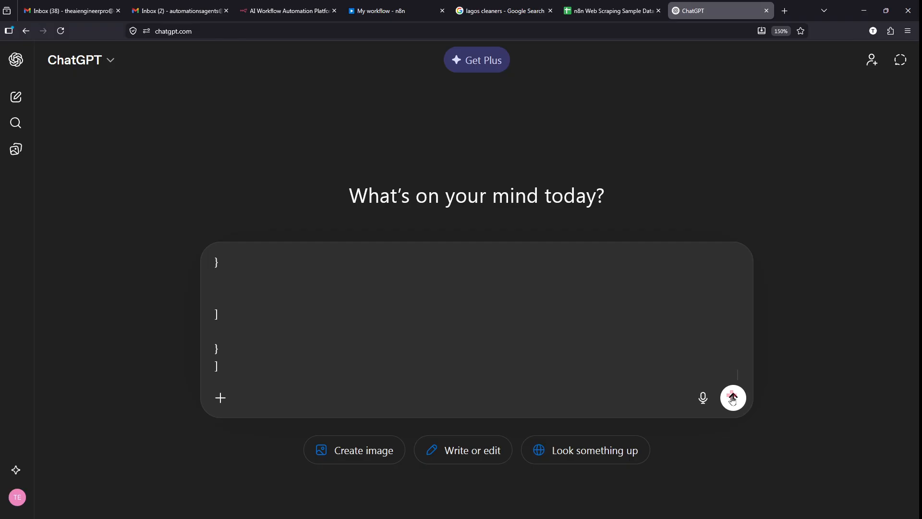
pyautogui.click(731, 395)
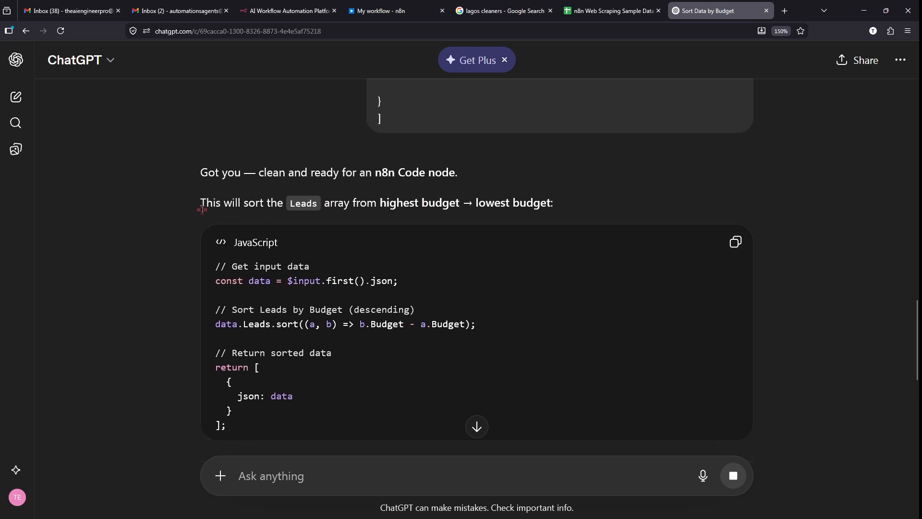
# - Highlight ChatGPT's explanation of the descending Budget sort and copy its JavaScript
pyautogui.moveTo(202, 209); pyautogui.dragTo(567, 196)
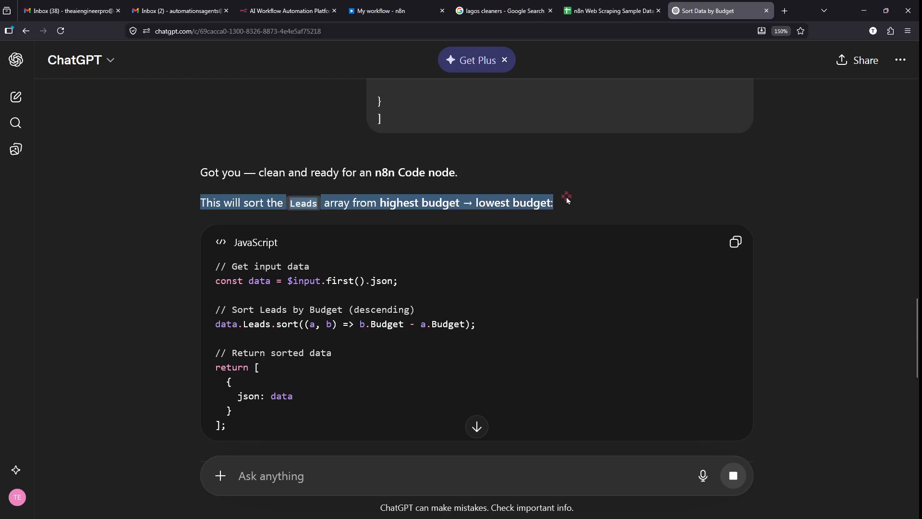
pyautogui.moveTo(202, 174)
pyautogui.mouseDown()
pyautogui.moveTo(540, 258)
pyautogui.moveTo(539, 390)
pyautogui.mouseUp()
pyautogui.press('Escape')
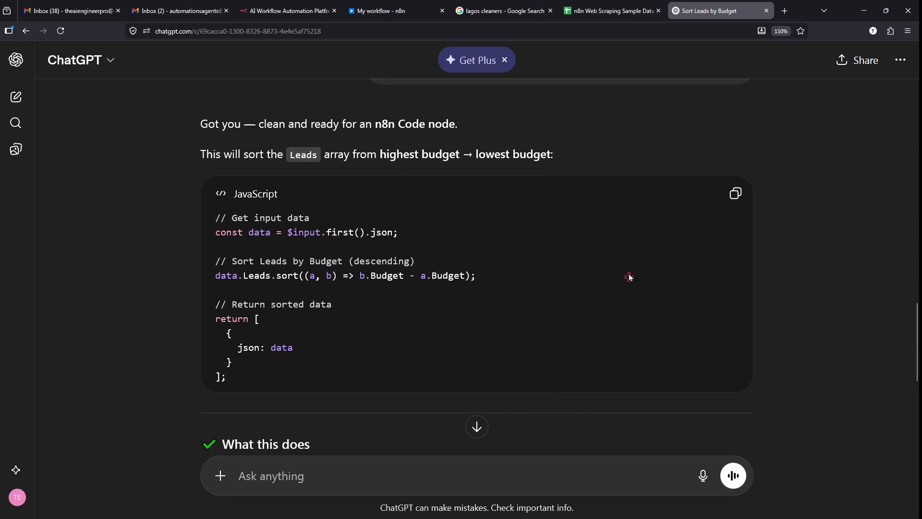
pyautogui.hotkey('ctrl', '2')
pyautogui.moveTo(748, 178)
pyautogui.mouseDown()
pyautogui.moveTo(766, 175)
pyautogui.moveTo(706, 169)
pyautogui.mouseUp()
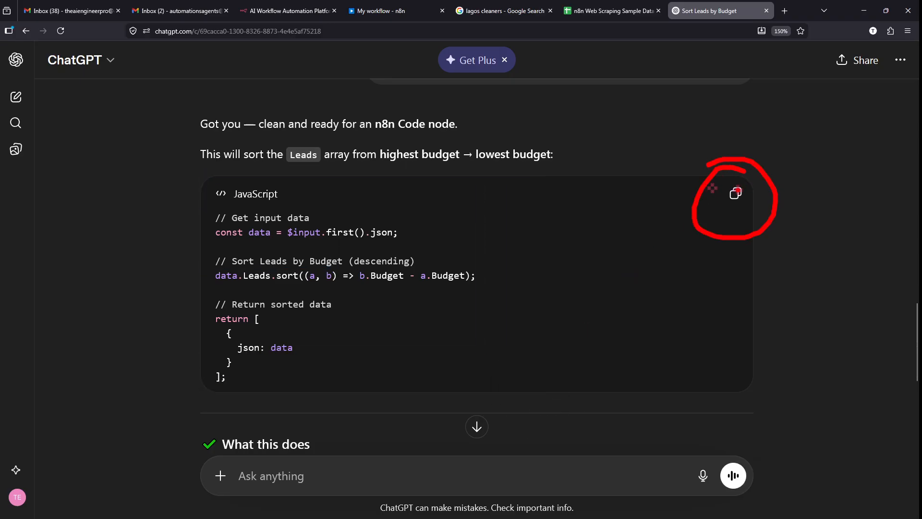
pyautogui.press('Escape')
pyautogui.click(737, 195)
# - Scroll through the answer and copy the JavaScript sort code once more
pyautogui.scroll(-6, 738, 195)
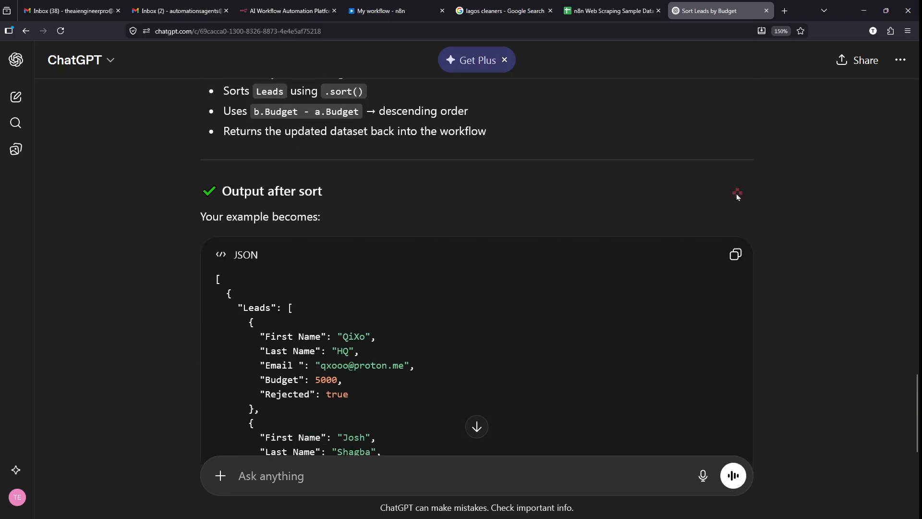
pyautogui.scroll(-3, 403, 189)
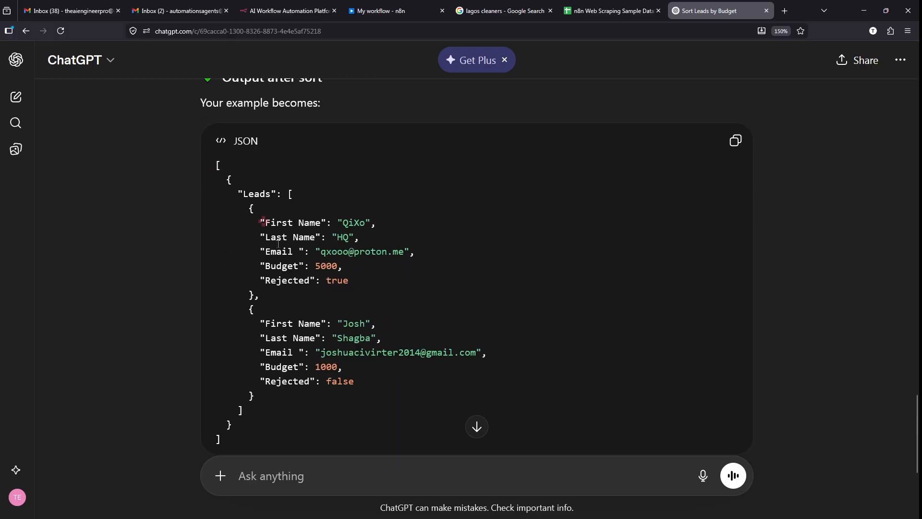
pyautogui.moveTo(216, 165); pyautogui.dragTo(371, 427)
pyautogui.click(371, 427)
pyautogui.scroll(-5, 372, 427)
pyautogui.scroll(9, 371, 427)
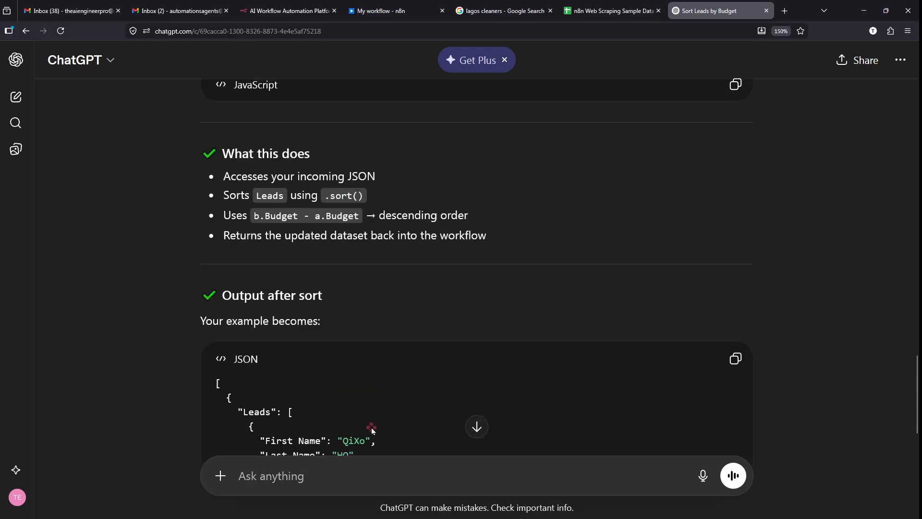
pyautogui.scroll(4, 371, 427)
pyautogui.click(735, 257)
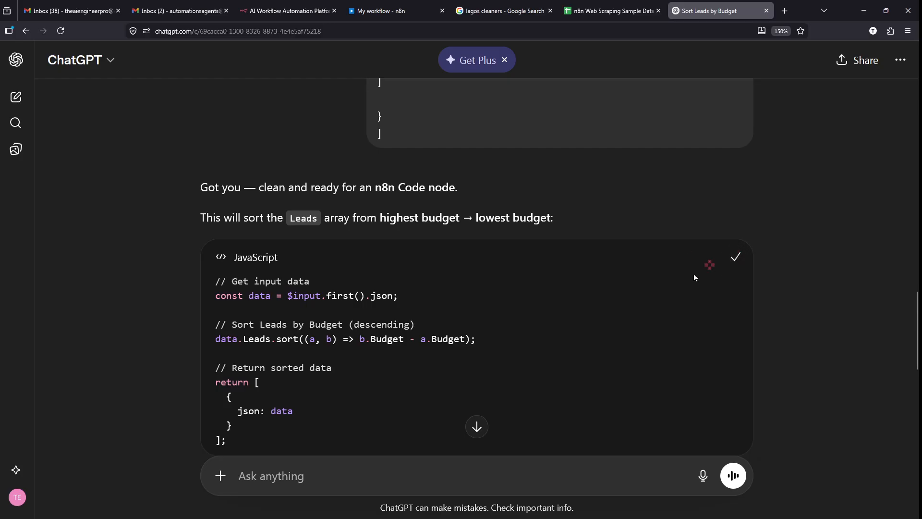
pyautogui.scroll(-1, 692, 275)
# - Paste the Budget-descending sort code into the n8n Code editor and execute the step
pyautogui.click(370, 5)
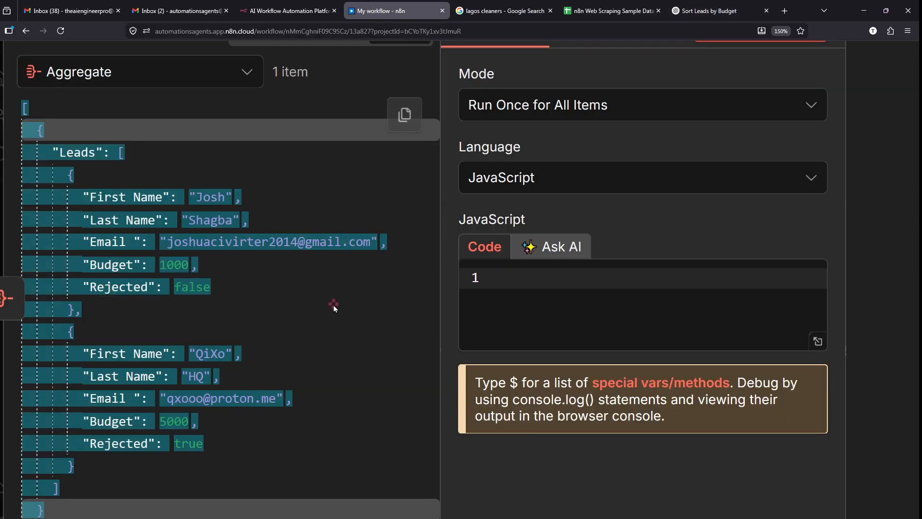
pyautogui.click(554, 306)
pyautogui.scroll(2, 679, 273)
pyautogui.scroll(2, 679, 273)
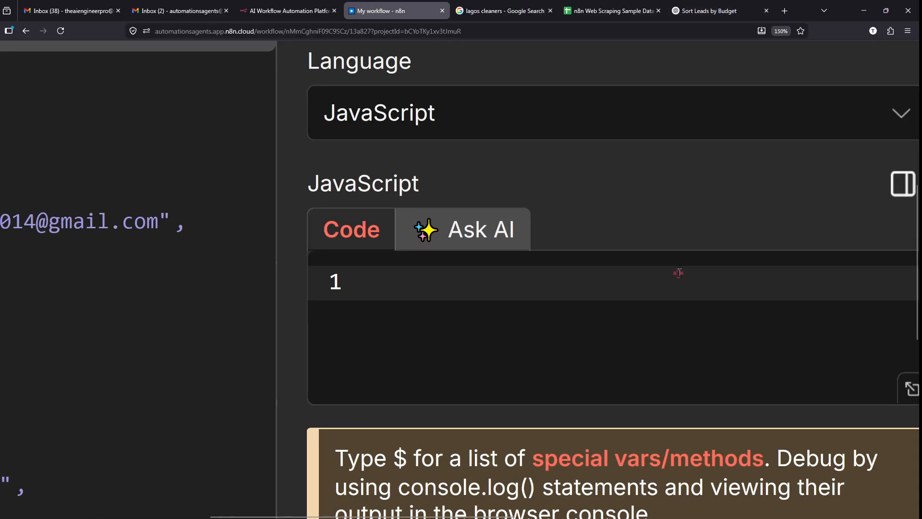
pyautogui.hotkey('ctrl', '2')
pyautogui.moveTo(386, 286); pyautogui.dragTo(571, 285)
pyautogui.press('Escape')
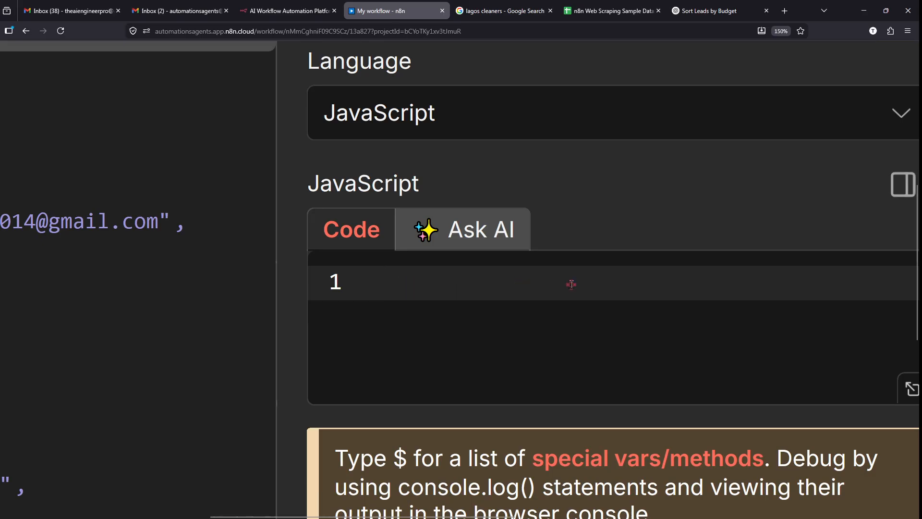
pyautogui.hscroll(2, 571, 285)
pyautogui.hotkey('ctrl', 'v')
pyautogui.scroll(-3, 571, 284)
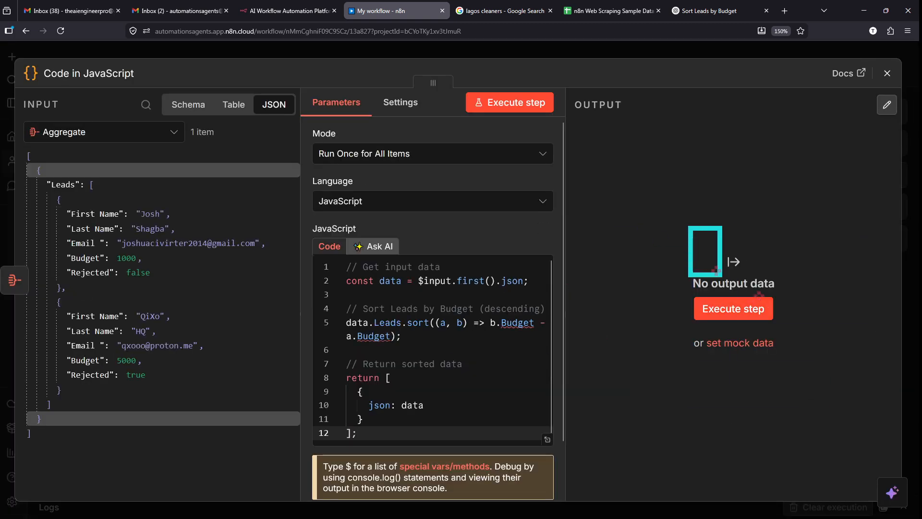
pyautogui.click(746, 313)
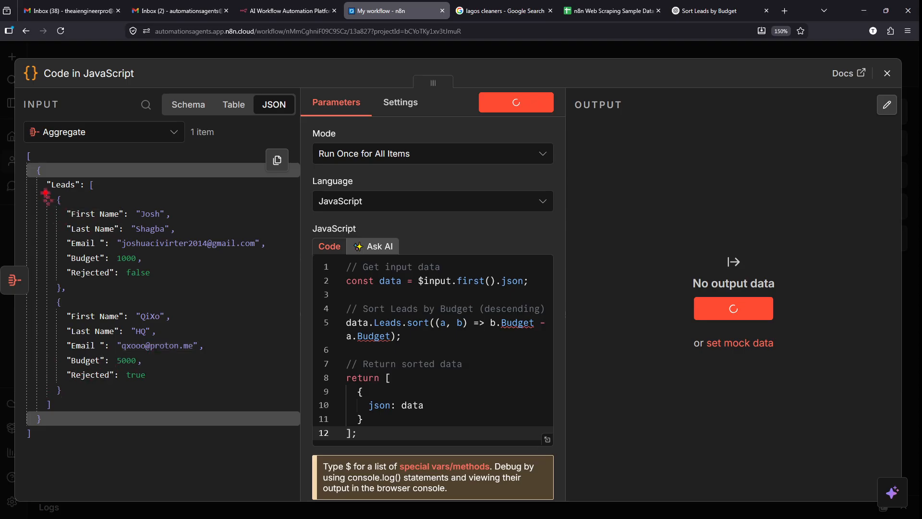
# - Close the Code node editor and stop the running workflow execution
pyautogui.moveTo(44, 193)
pyautogui.mouseDown()
pyautogui.moveTo(144, 336)
pyautogui.moveTo(269, 416)
pyautogui.mouseUp()
pyautogui.press('Escape')
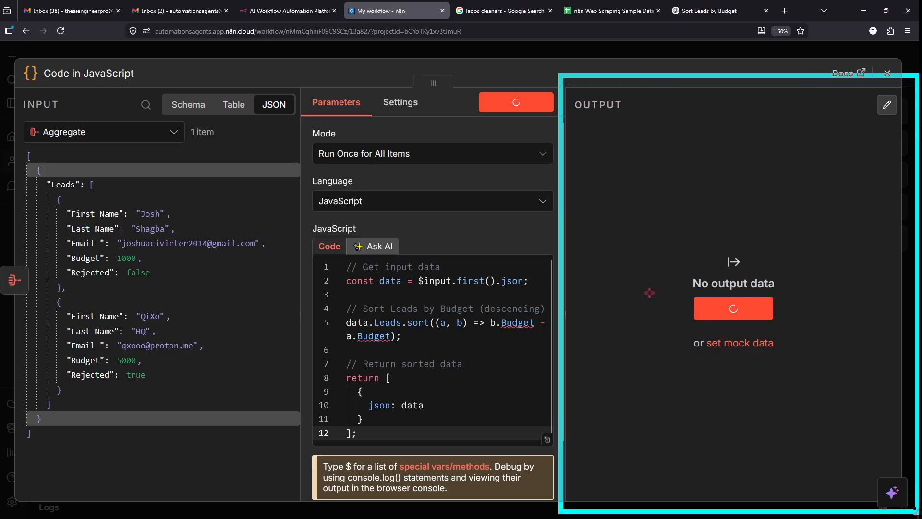
pyautogui.click(710, 50)
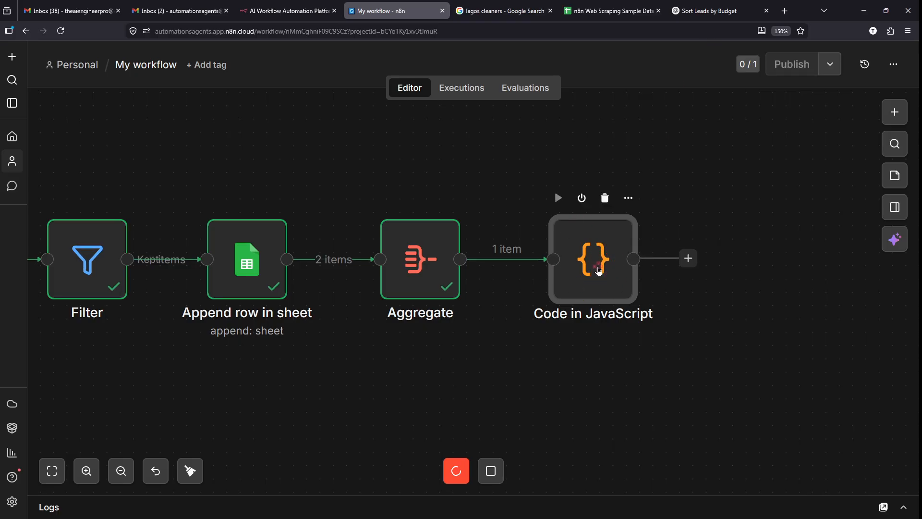
pyautogui.doubleClick(599, 271)
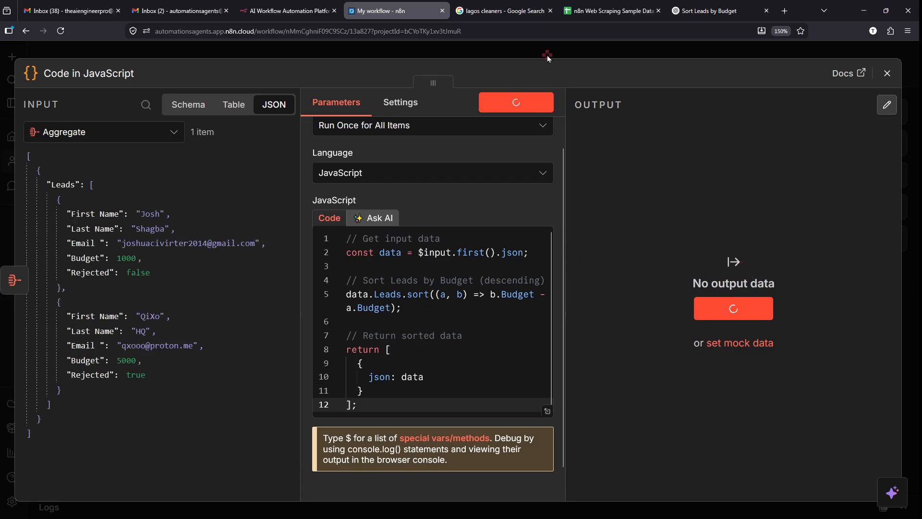
pyautogui.click(568, 49)
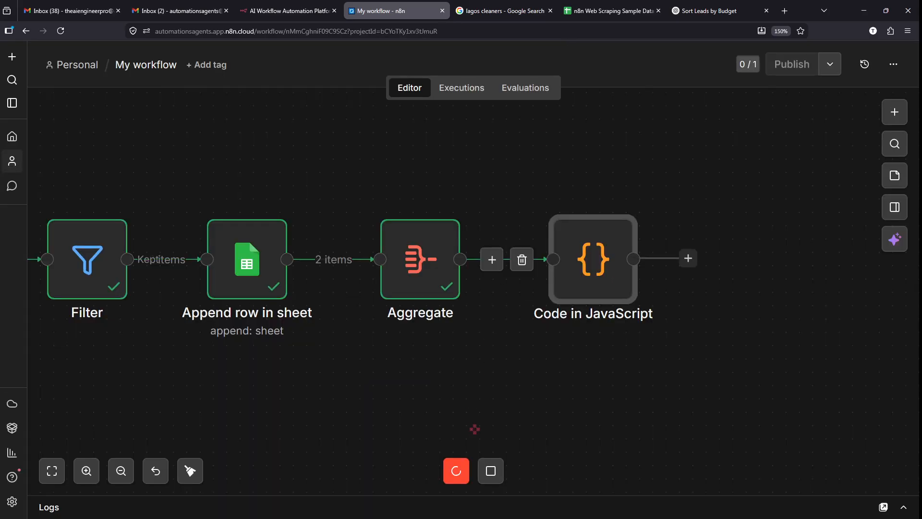
pyautogui.click(490, 473)
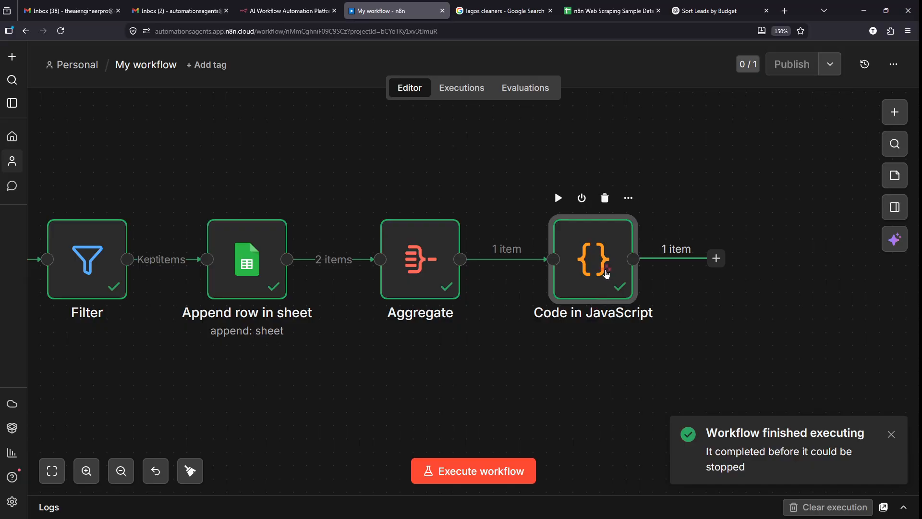
# - Open the Code node and check its output lists the 5000-budget lead before the 1000 one
pyautogui.doubleClick(607, 274)
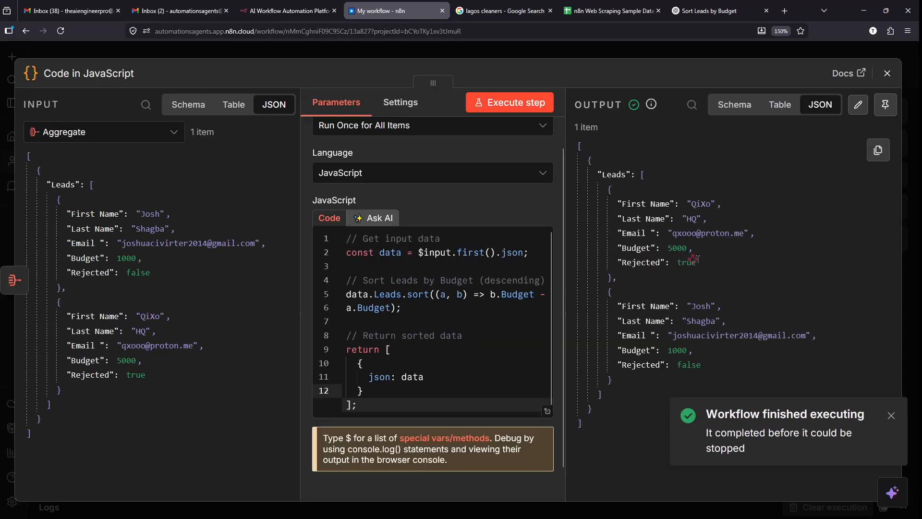
pyautogui.click(891, 415)
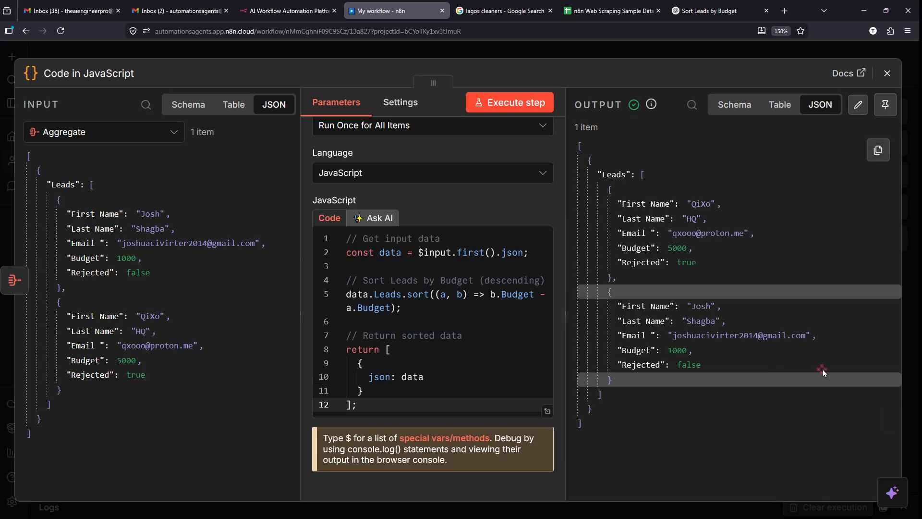
pyautogui.scroll(5, 823, 370)
pyautogui.scroll(2, 823, 369)
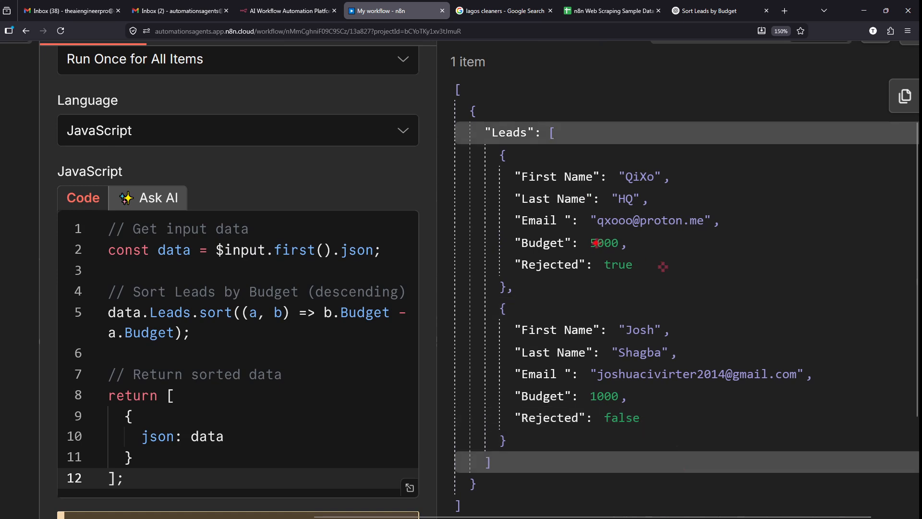
pyautogui.moveTo(635, 244); pyautogui.dragTo(768, 244)
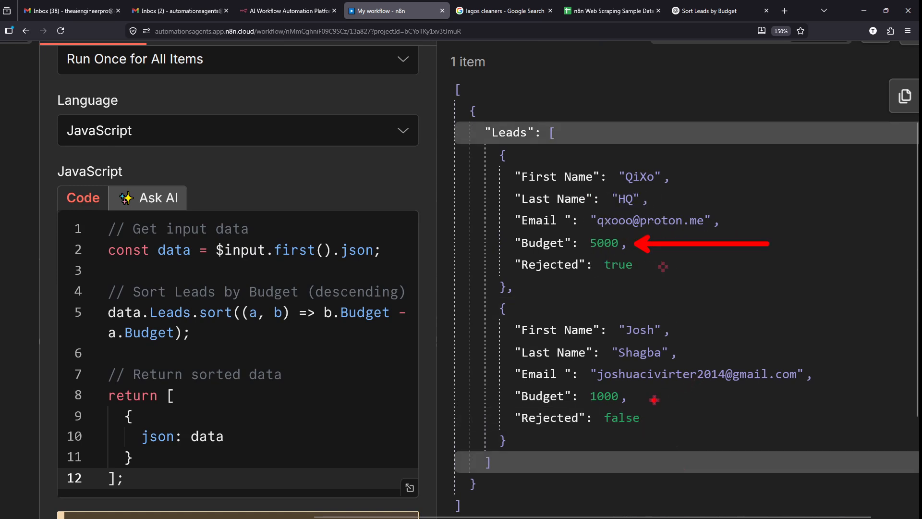
pyautogui.moveTo(637, 395); pyautogui.dragTo(781, 394)
pyautogui.press('Escape')
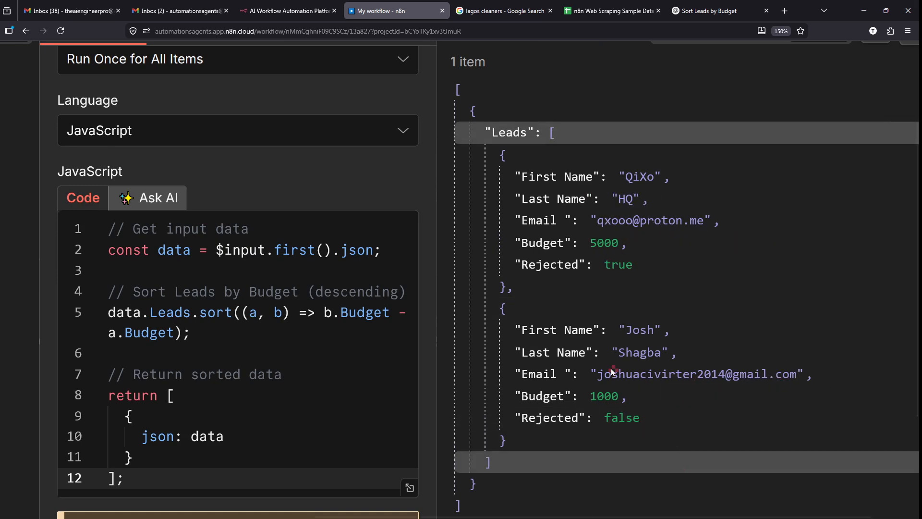
pyautogui.scroll(-5, 614, 369)
pyautogui.scroll(5, 58, 313)
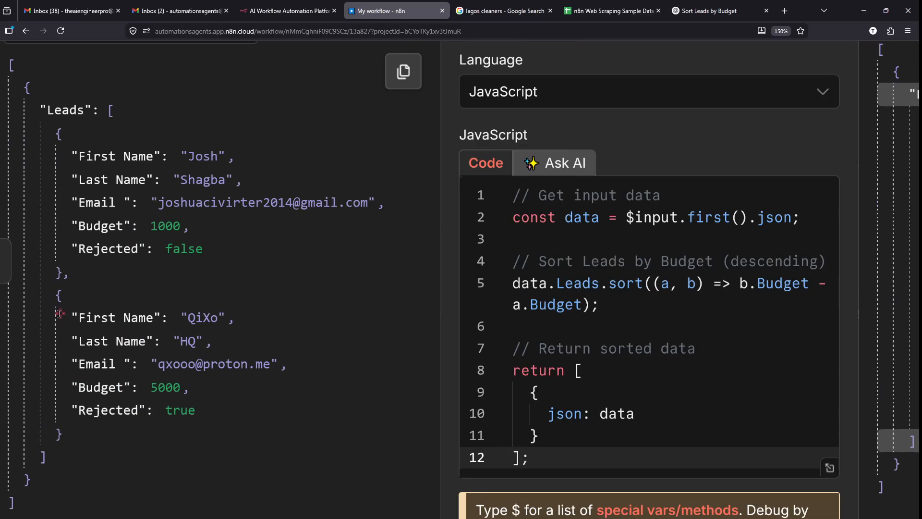
# - Compare the Code node's input leads with its sorted output
pyautogui.moveTo(237, 207); pyautogui.dragTo(379, 205)
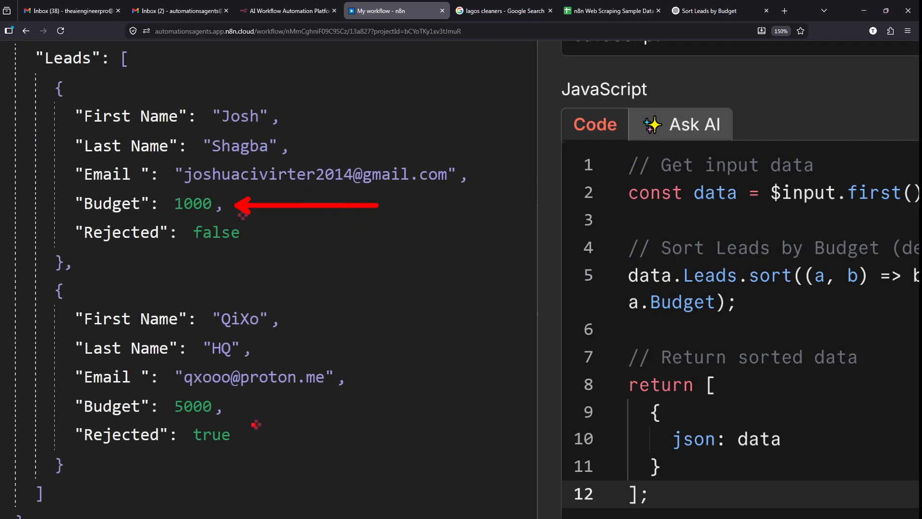
pyautogui.moveTo(236, 405); pyautogui.dragTo(454, 368)
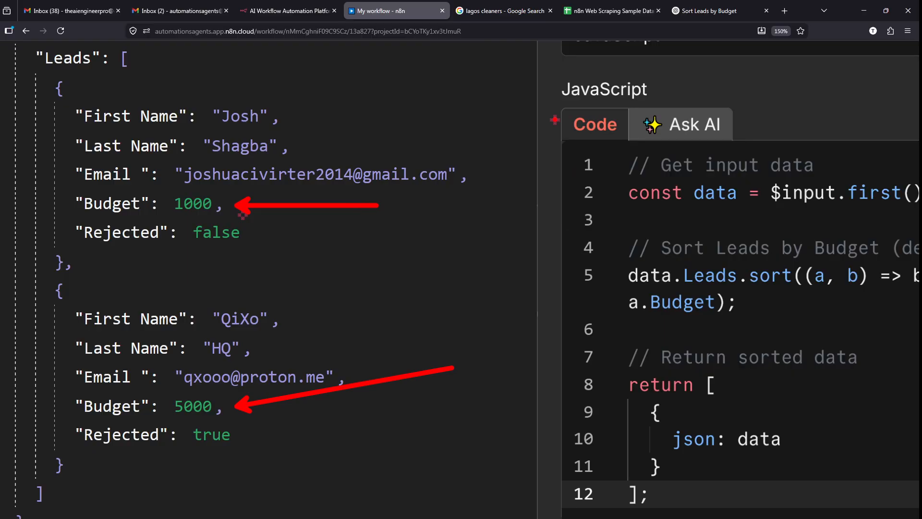
pyautogui.moveTo(562, 116)
pyautogui.mouseDown()
pyautogui.moveTo(919, 478)
pyautogui.moveTo(915, 505)
pyautogui.mouseUp()
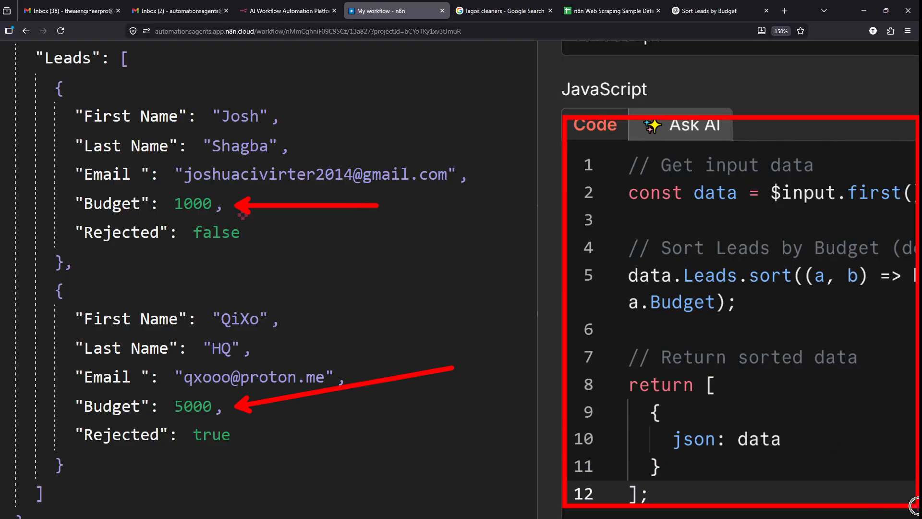
pyautogui.press('Escape')
pyautogui.scroll(-5, 788, 315)
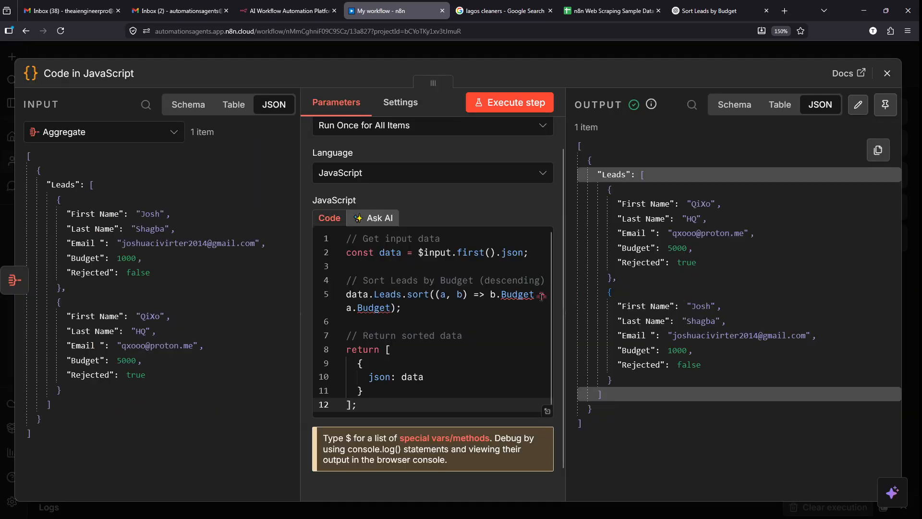
pyautogui.scroll(3, 783, 264)
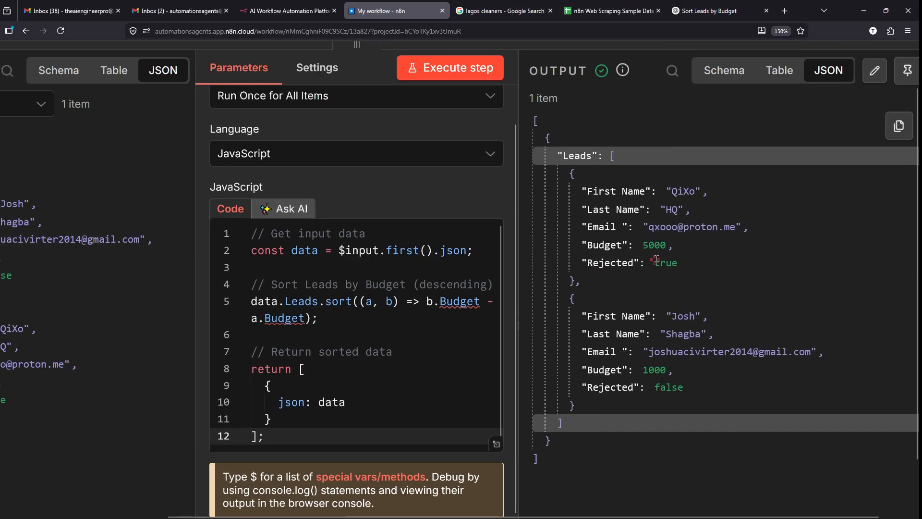
pyautogui.scroll(-3, 656, 260)
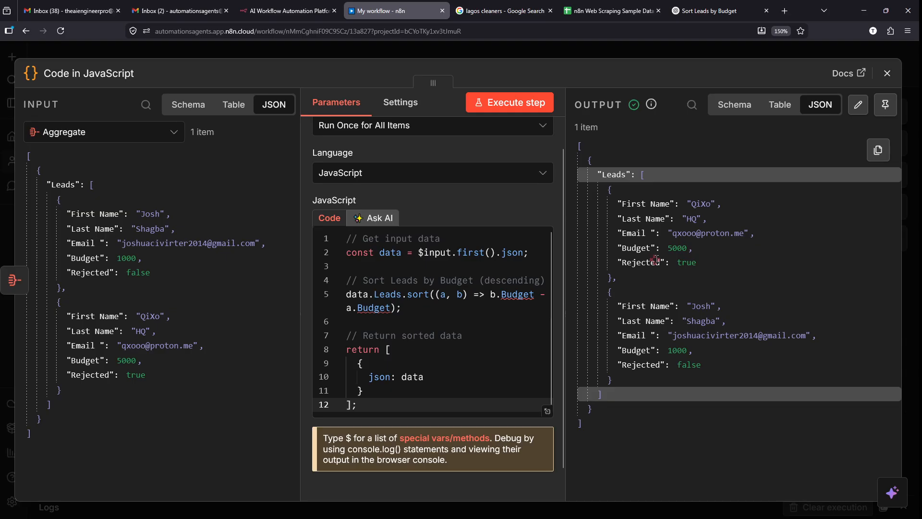
pyautogui.click(561, 51)
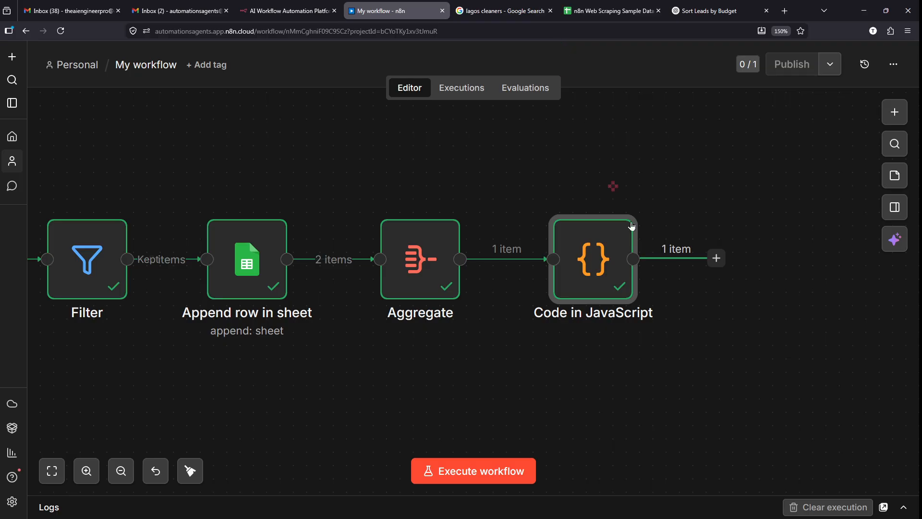
pyautogui.hscroll(5, 611, 187)
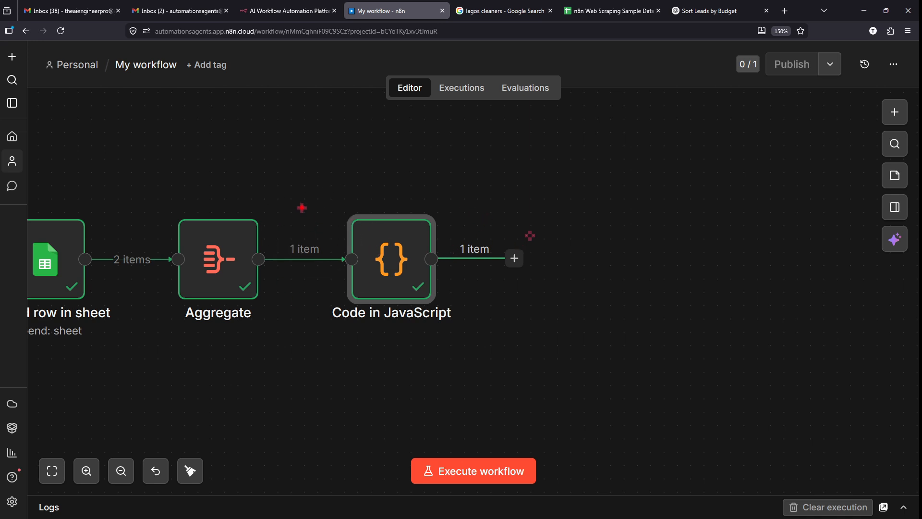
pyautogui.moveTo(301, 207); pyautogui.dragTo(422, 304)
pyautogui.moveTo(429, 178); pyautogui.dragTo(329, 334)
pyautogui.hotkey('ctrl', 'z')
pyautogui.hotkey('ctrl', 'z')
pyautogui.moveTo(526, 218)
pyautogui.mouseDown()
pyautogui.moveTo(652, 352)
pyautogui.moveTo(665, 336)
pyautogui.mouseUp()
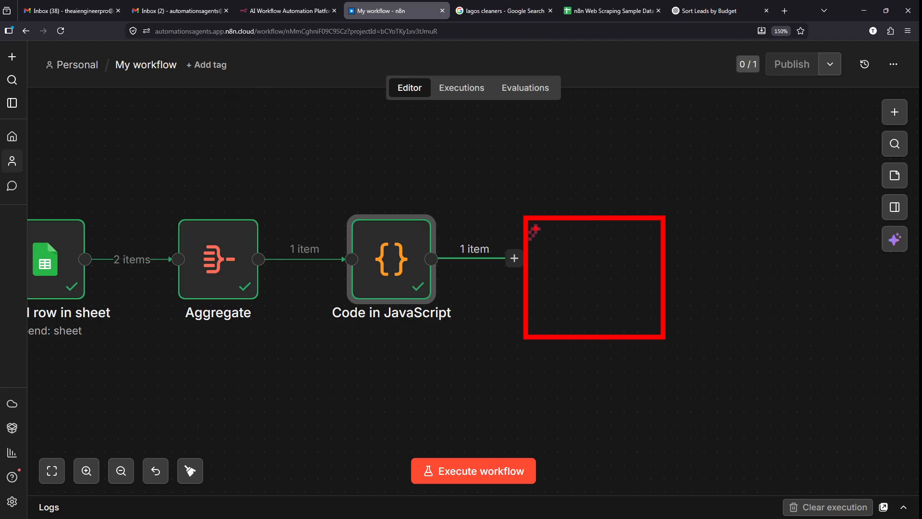
pyautogui.moveTo(532, 227); pyautogui.dragTo(592, 266)
pyautogui.moveTo(659, 219)
pyautogui.mouseDown()
pyautogui.moveTo(600, 248)
pyautogui.moveTo(591, 332)
pyautogui.mouseUp()
pyautogui.press('Escape')
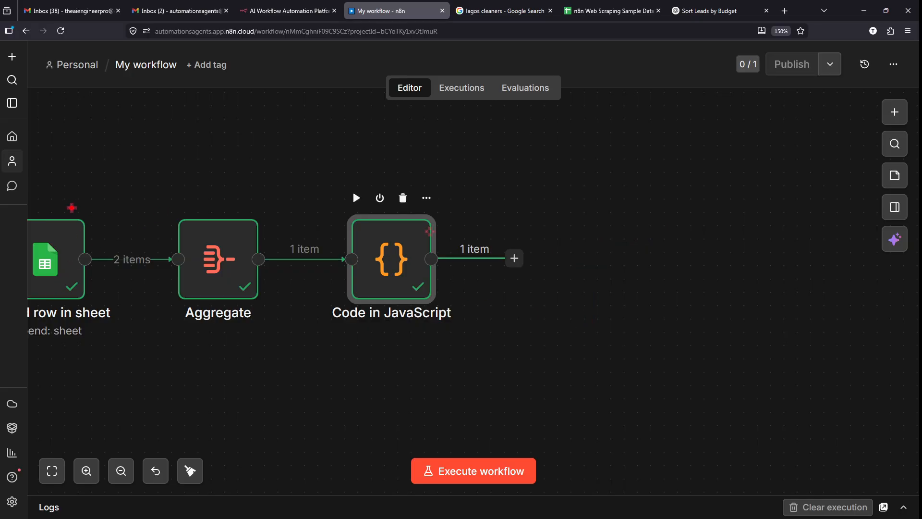
pyautogui.moveTo(71, 208); pyautogui.dragTo(146, 97)
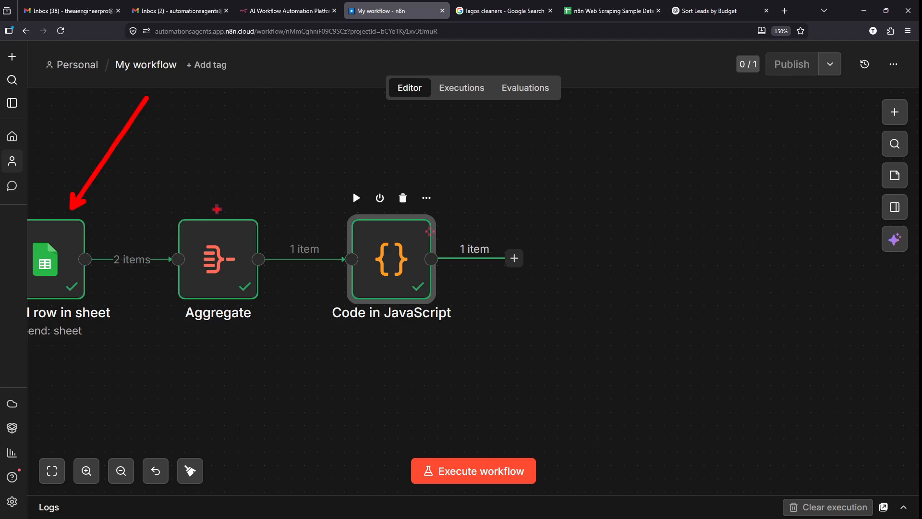
pyautogui.click(201, 210)
pyautogui.click(137, 205)
pyautogui.moveTo(147, 177); pyautogui.dragTo(541, 186)
pyautogui.hotkey('ctrl', 'z')
pyautogui.moveTo(203, 214); pyautogui.dragTo(147, 97)
pyautogui.hotkey('ctrl', 'z')
pyautogui.moveTo(155, 204); pyautogui.dragTo(295, 335)
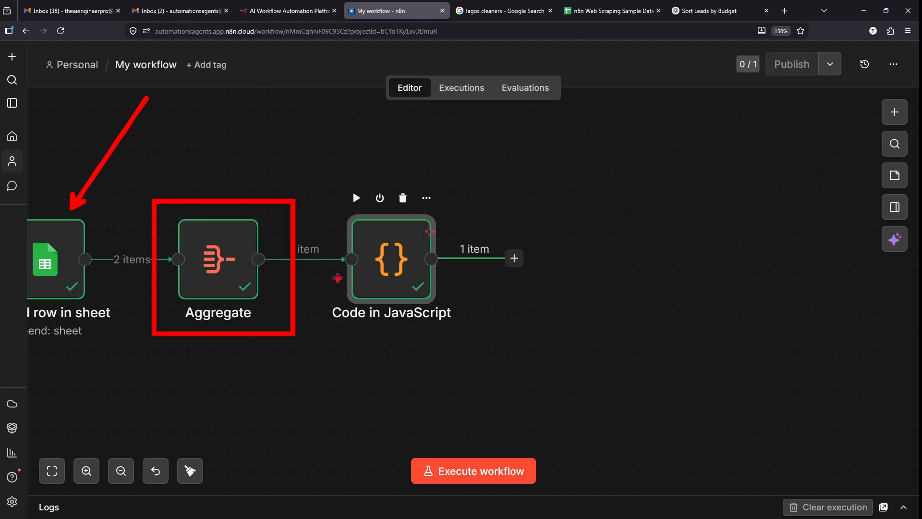
pyautogui.moveTo(346, 278); pyautogui.dragTo(291, 281)
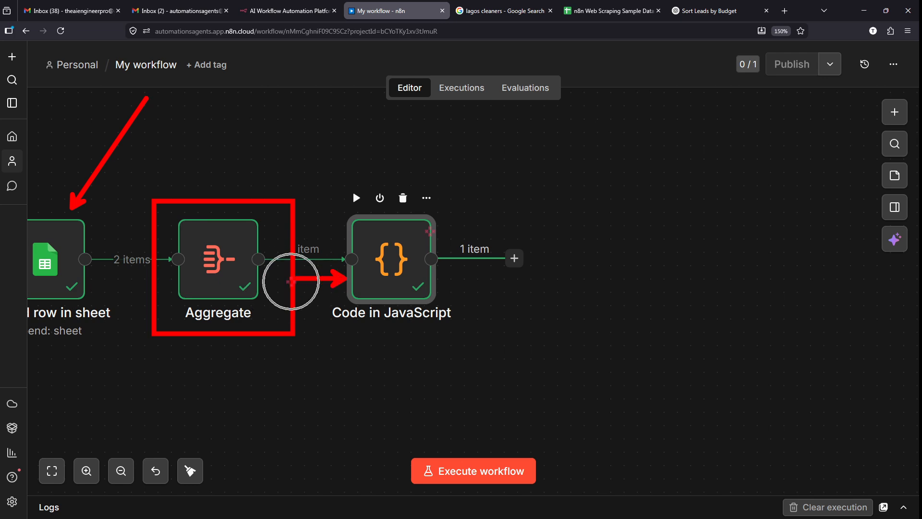
pyautogui.press('e')
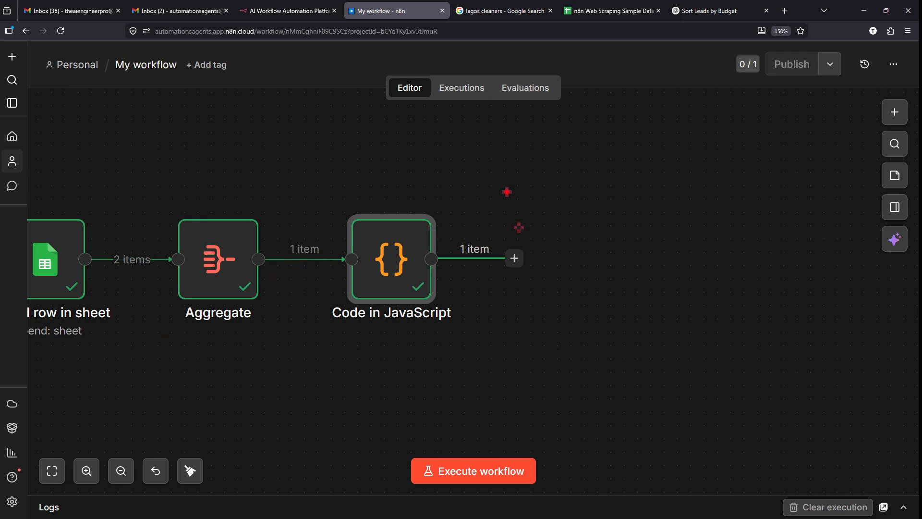
pyautogui.moveTo(506, 182)
pyautogui.mouseDown()
pyautogui.moveTo(538, 207)
pyautogui.moveTo(619, 319)
pyautogui.moveTo(657, 322)
pyautogui.mouseUp()
pyautogui.press('e')
pyautogui.moveTo(512, 170); pyautogui.dragTo(691, 349)
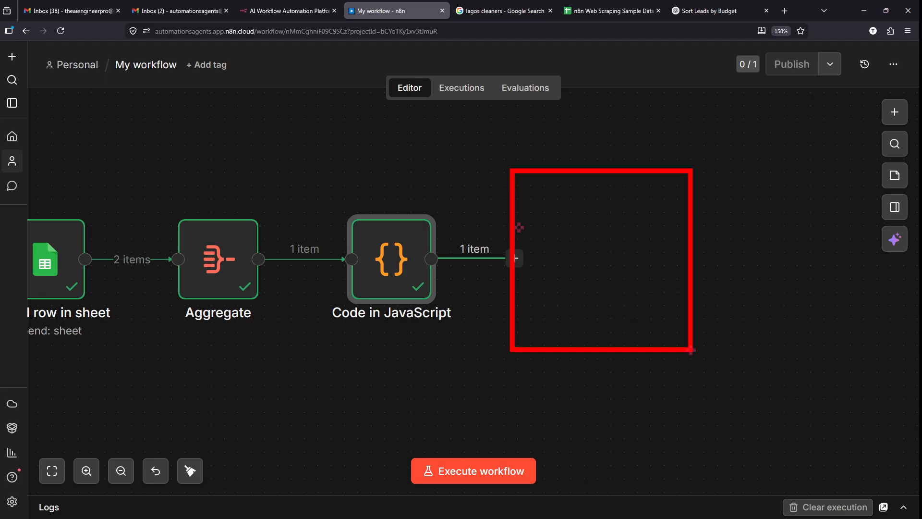
pyautogui.press('e')
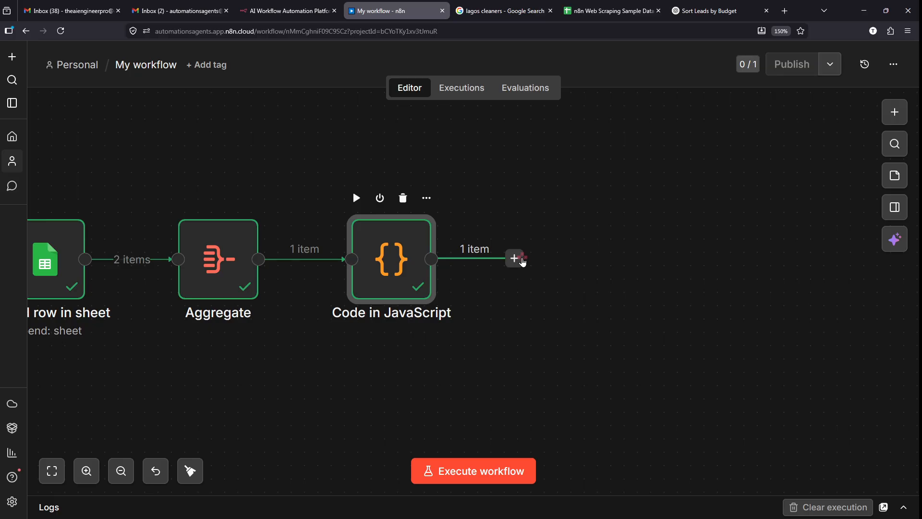
# - Add a Gmail 'Send a message' node after the Code node
pyautogui.click(516, 259)
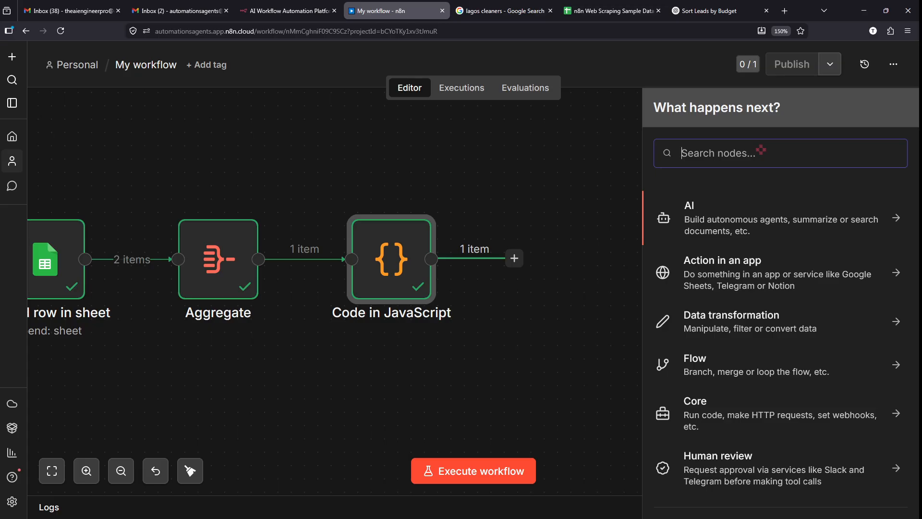
pyautogui.write('gmail')
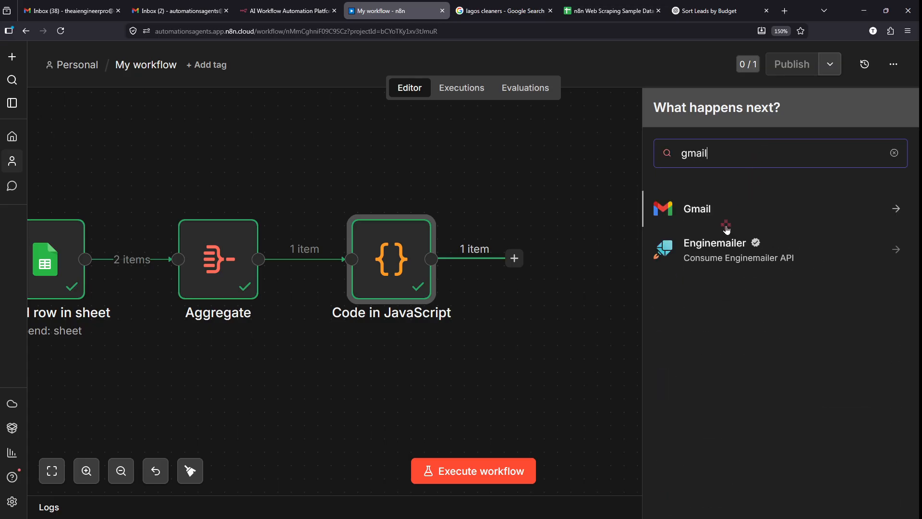
pyautogui.click(732, 211)
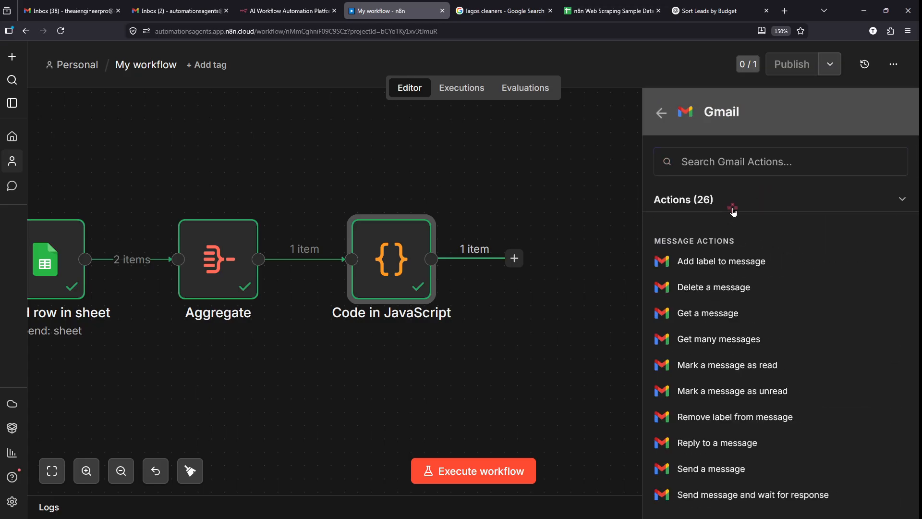
pyautogui.scroll(-2, 731, 321)
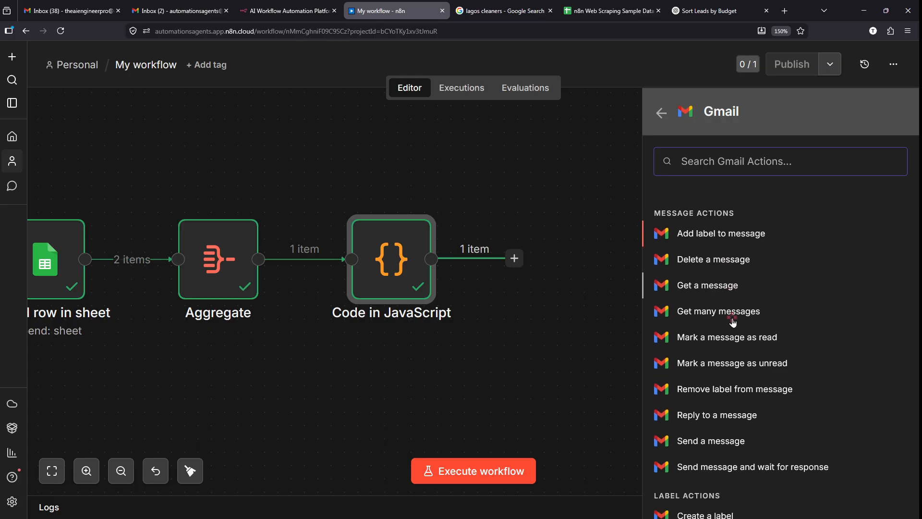
pyautogui.scroll(-1, 733, 323)
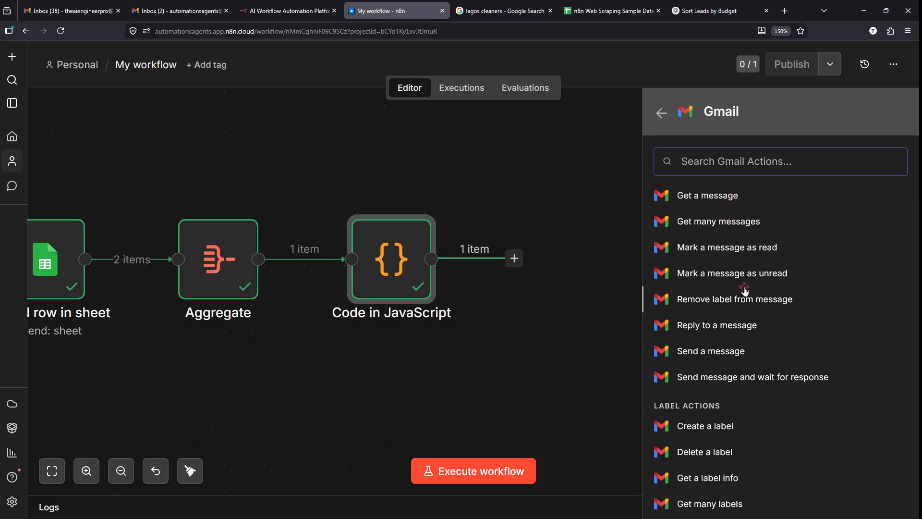
pyautogui.scroll(-3, 745, 293)
pyautogui.scroll(3, 746, 291)
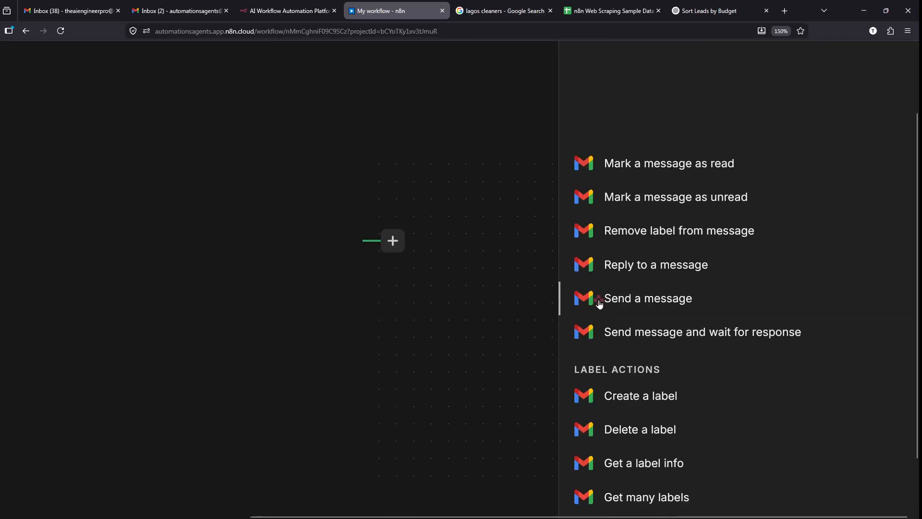
pyautogui.click(600, 302)
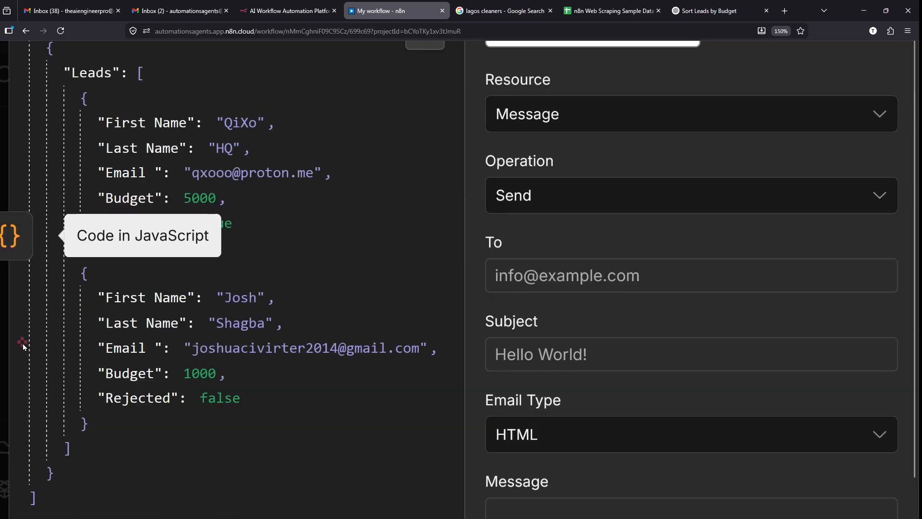
# - Look over the Gmail node's Message resource and Send operation settings
pyautogui.moveTo(21, 46)
pyautogui.mouseDown()
pyautogui.moveTo(288, 503)
pyautogui.moveTo(445, 509)
pyautogui.mouseUp()
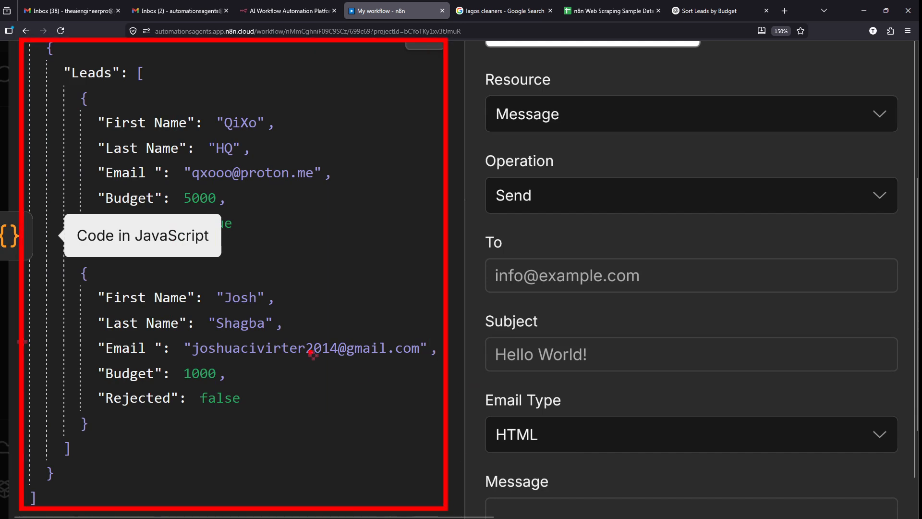
pyautogui.press('Escape')
pyautogui.scroll(-5, 311, 353)
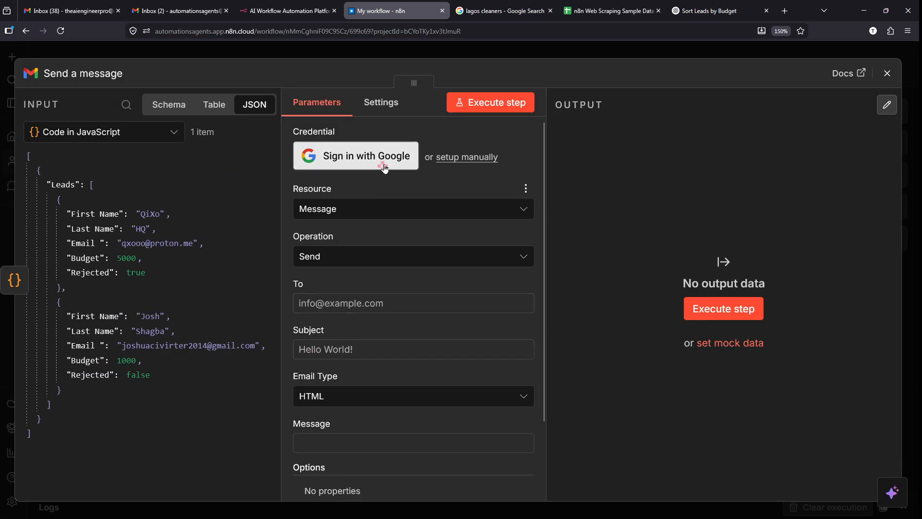
pyautogui.scroll(5, 387, 154)
pyautogui.moveTo(197, 103)
pyautogui.mouseDown()
pyautogui.moveTo(242, 106)
pyautogui.moveTo(472, 184)
pyautogui.mouseUp()
pyautogui.press('Escape')
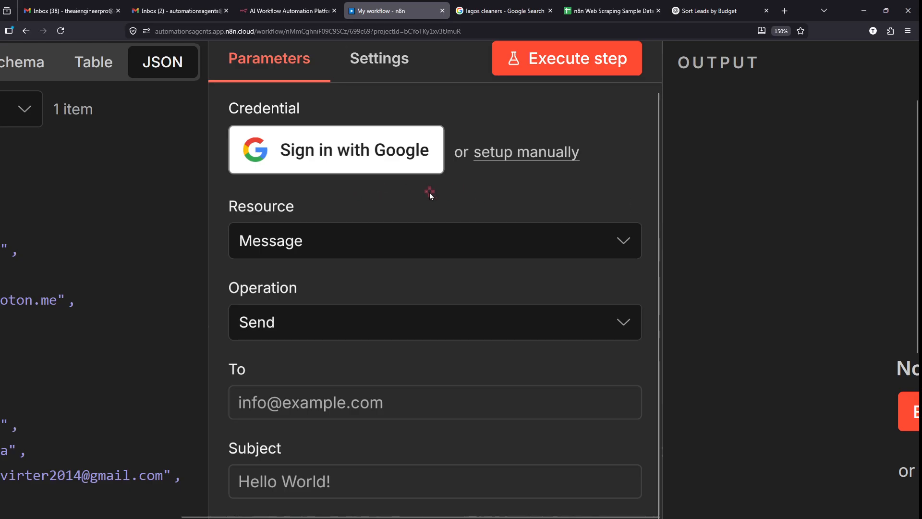
# - Sign in with Google and choose the account to connect for Gmail
pyautogui.click(361, 164)
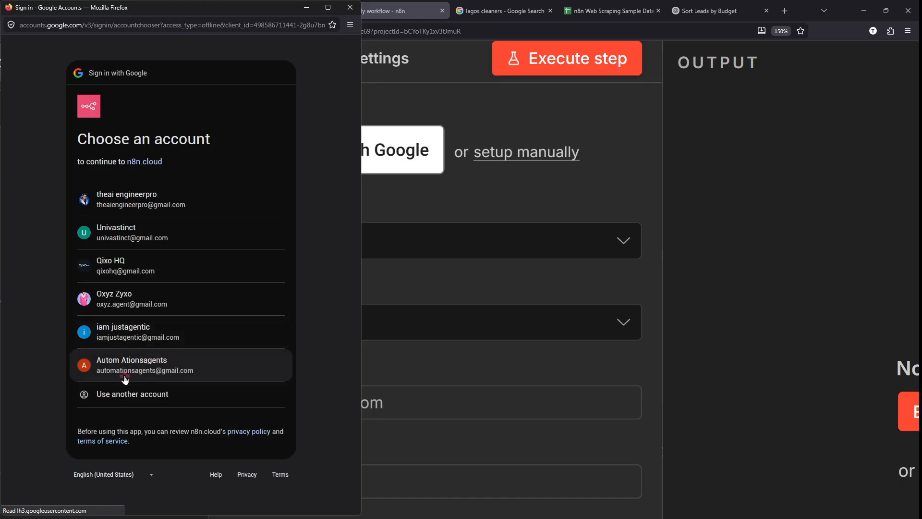
pyautogui.scroll(5, 124, 376)
pyautogui.click(126, 360)
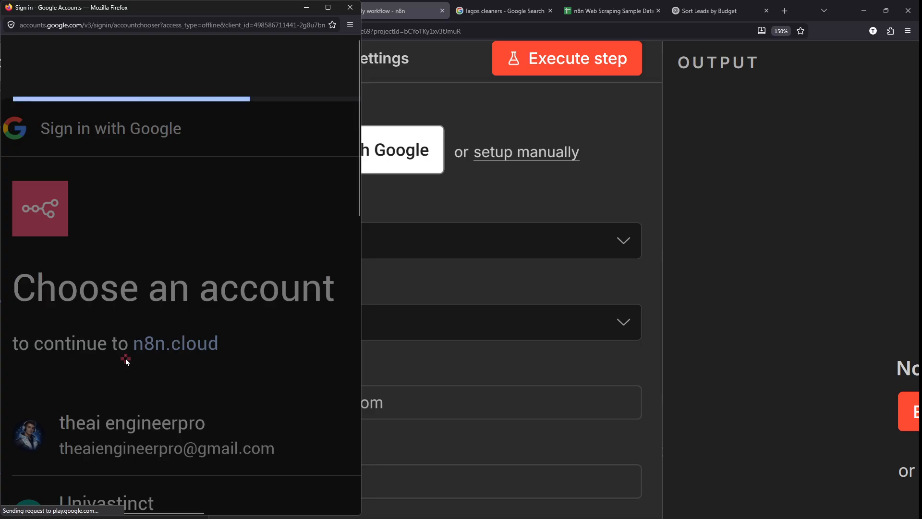
pyautogui.scroll(-5, 194, 342)
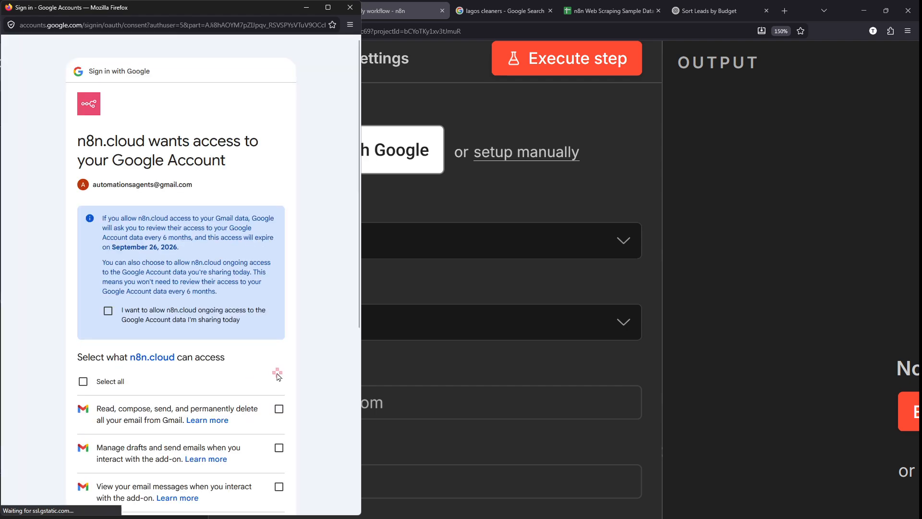
pyautogui.scroll(-3, 201, 289)
pyautogui.scroll(-3, 201, 278)
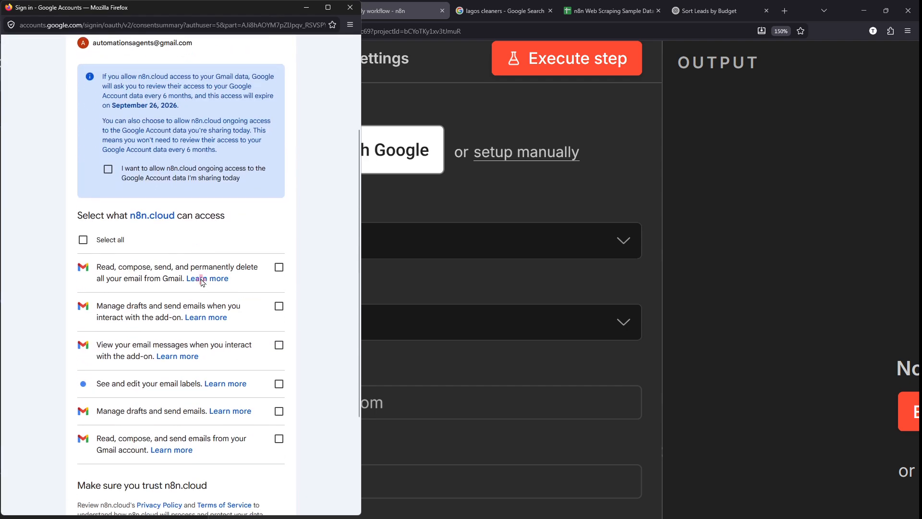
# - Grant n8n.cloud every requested Gmail permission with Select all and continue
pyautogui.click(328, 7)
pyautogui.scroll(3, 637, 119)
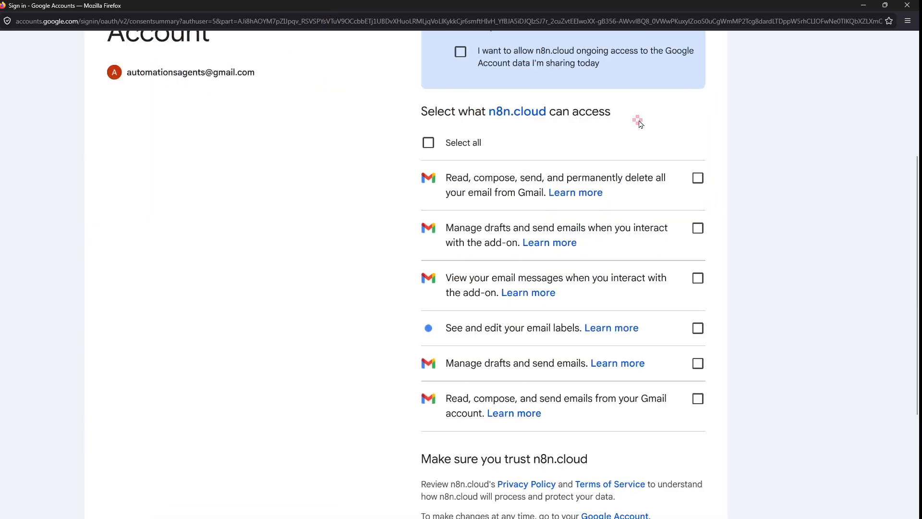
pyautogui.scroll(3, 508, 126)
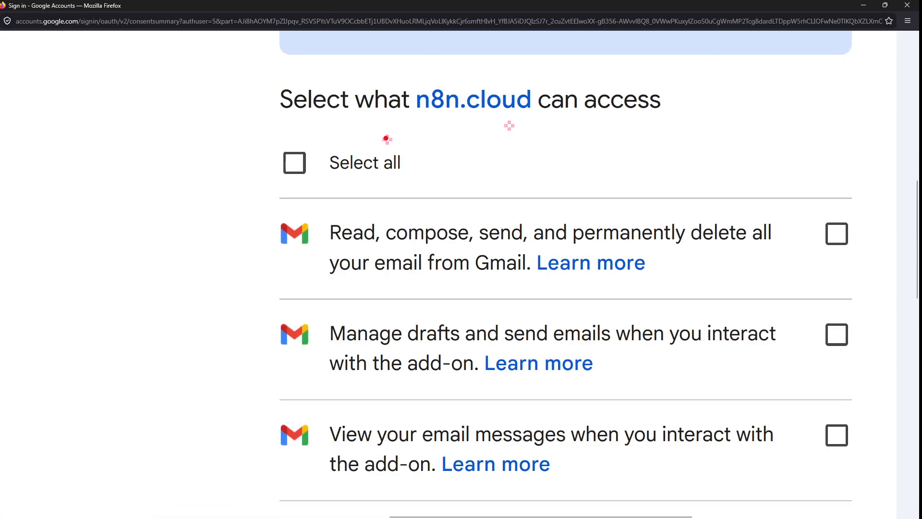
pyautogui.moveTo(387, 139)
pyautogui.mouseDown()
pyautogui.moveTo(308, 211)
pyautogui.moveTo(374, 114)
pyautogui.mouseUp()
pyautogui.click(332, 163)
pyautogui.scroll(-6, 493, 170)
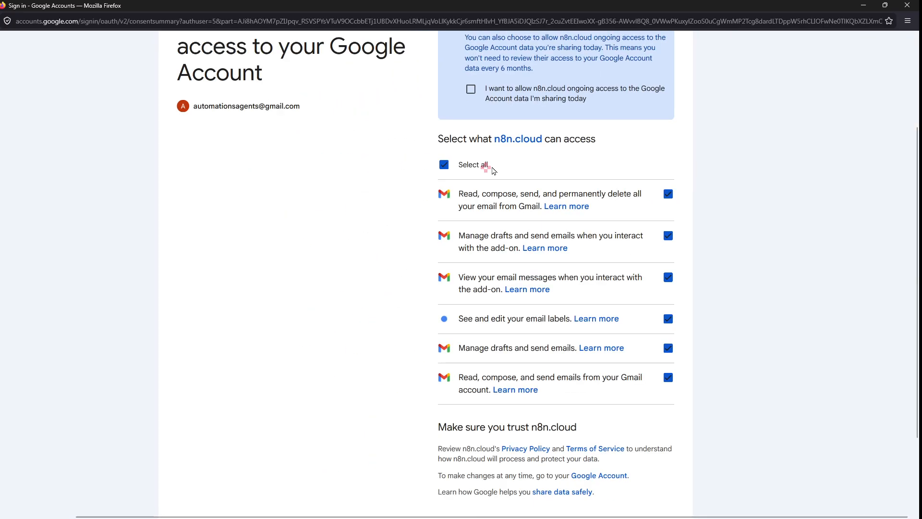
pyautogui.scroll(-2, 696, 315)
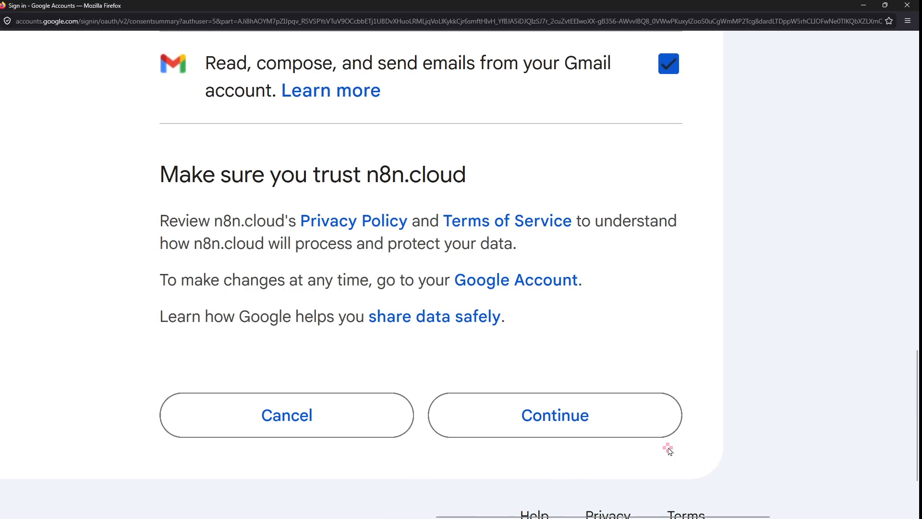
pyautogui.click(630, 433)
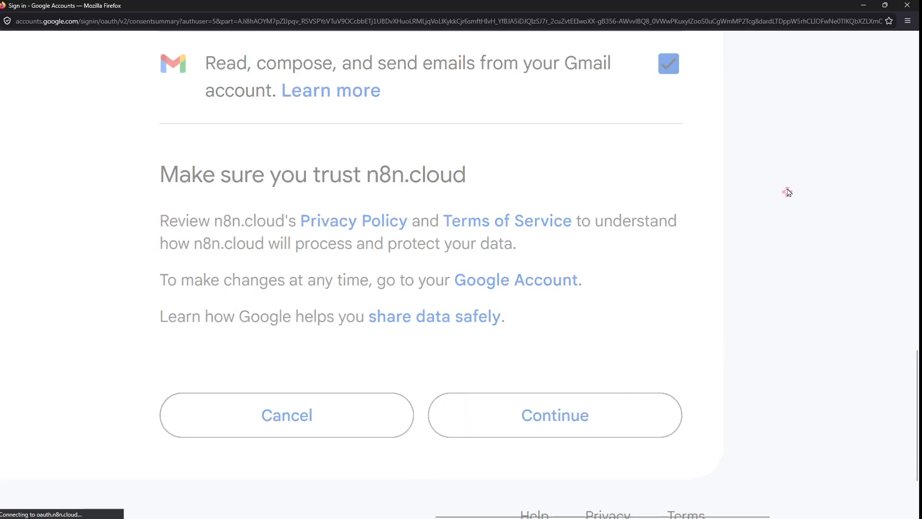
# - Address the email to the recipient's e-mail with subject 'This is the Lead for today'
pyautogui.scroll(-5, 802, 140)
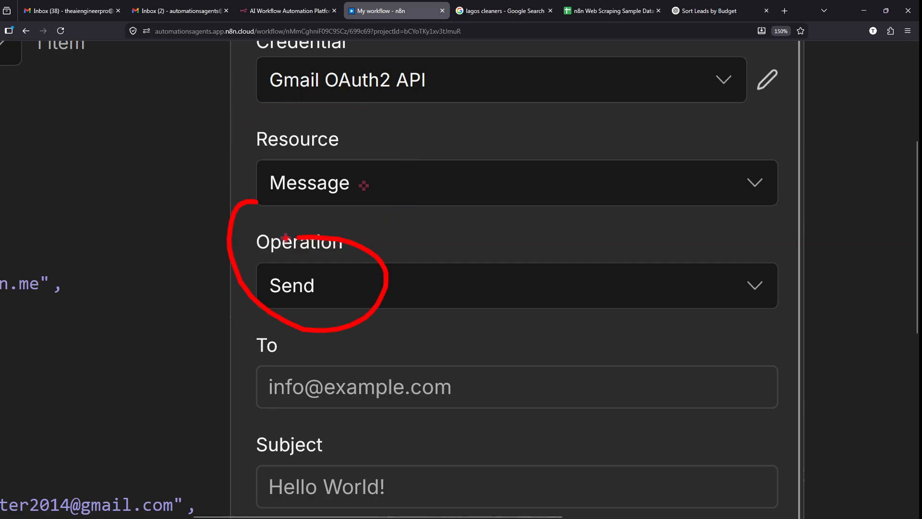
pyautogui.scroll(-2, 269, 242)
pyautogui.scroll(-1, 269, 243)
pyautogui.click(318, 244)
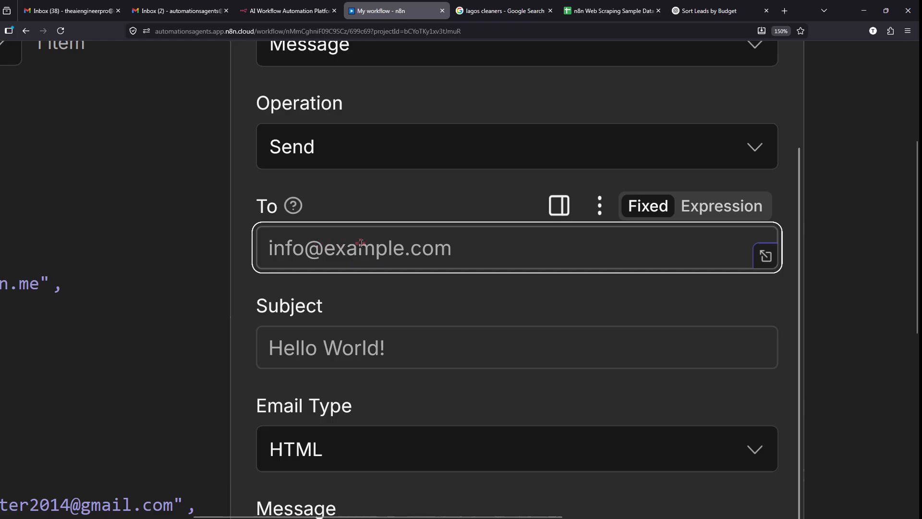
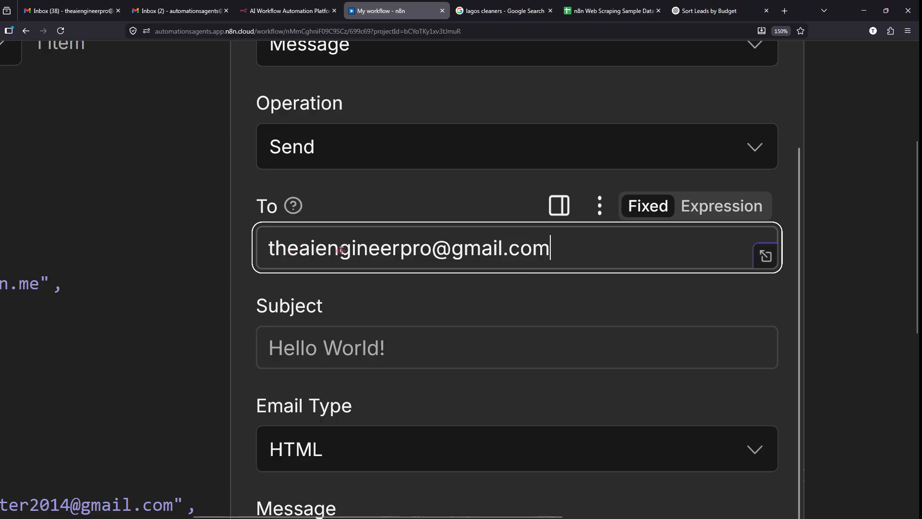
pyautogui.moveTo(269, 249); pyautogui.dragTo(383, 249)
pyautogui.click(404, 333)
pyautogui.scroll(-1, 404, 332)
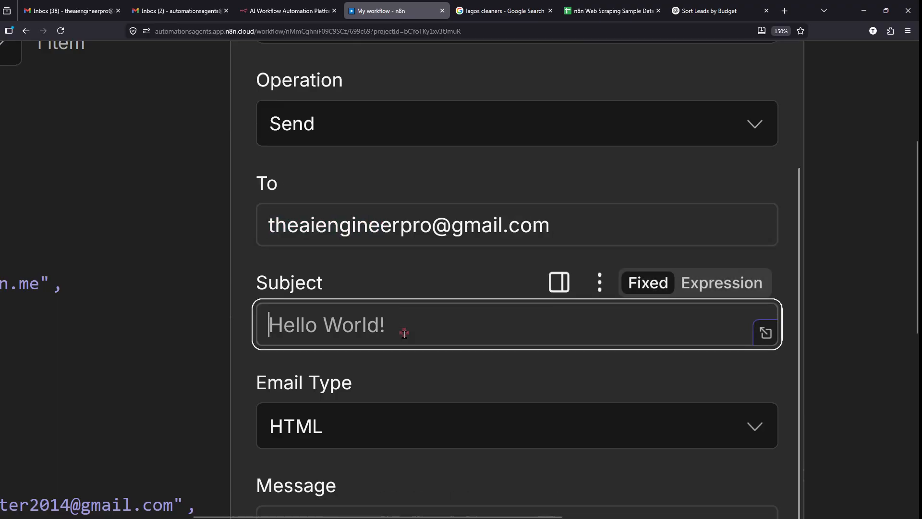
pyautogui.scroll(1, 396, 321)
pyautogui.scroll(-1, 384, 302)
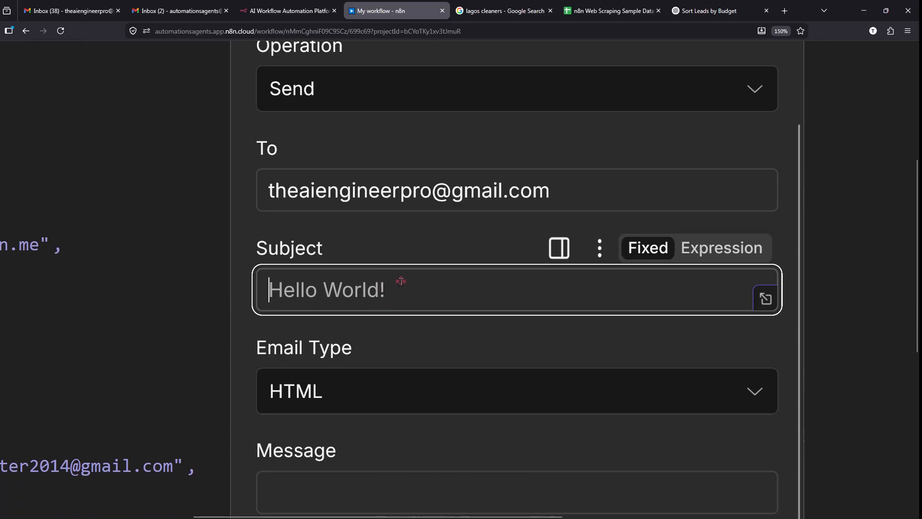
pyautogui.write('Th')
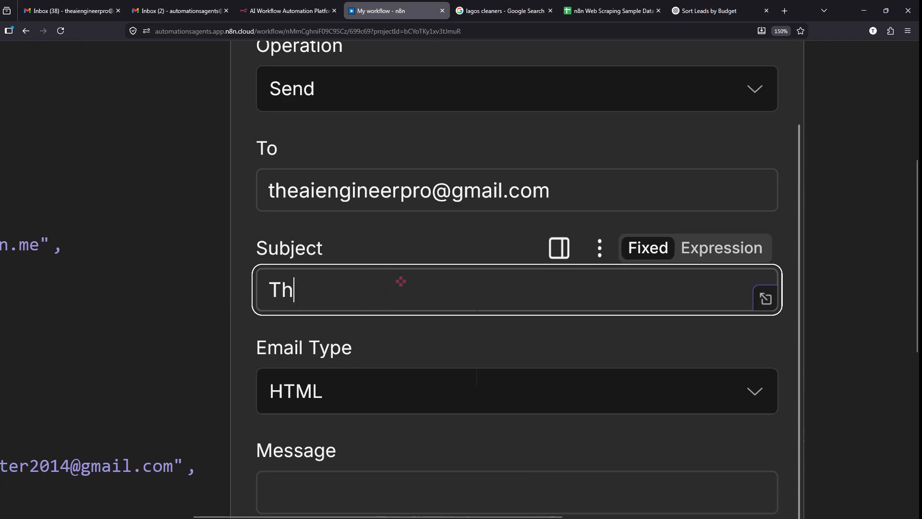
pyautogui.write('is is the ')
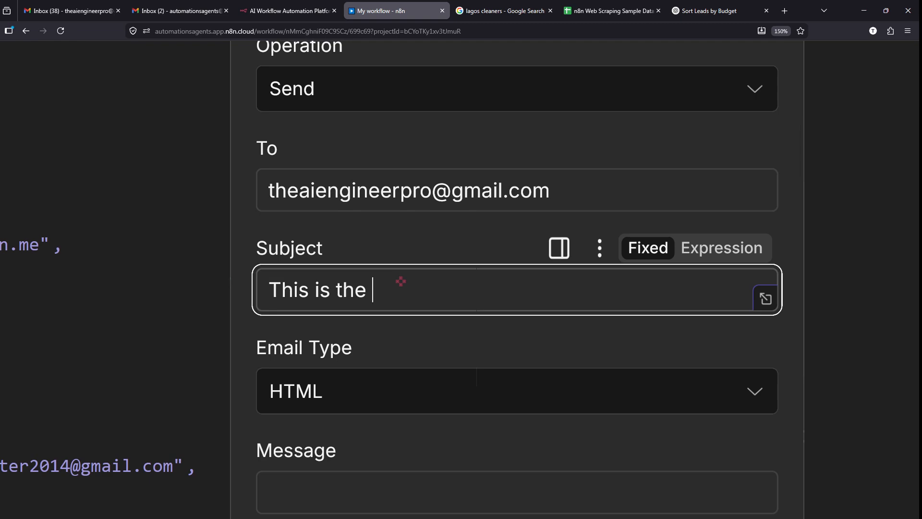
pyautogui.write('Lead for today')
# - Set Email Type to Text and enter the message 'This is today's lead:'
pyautogui.scroll(-3, 401, 281)
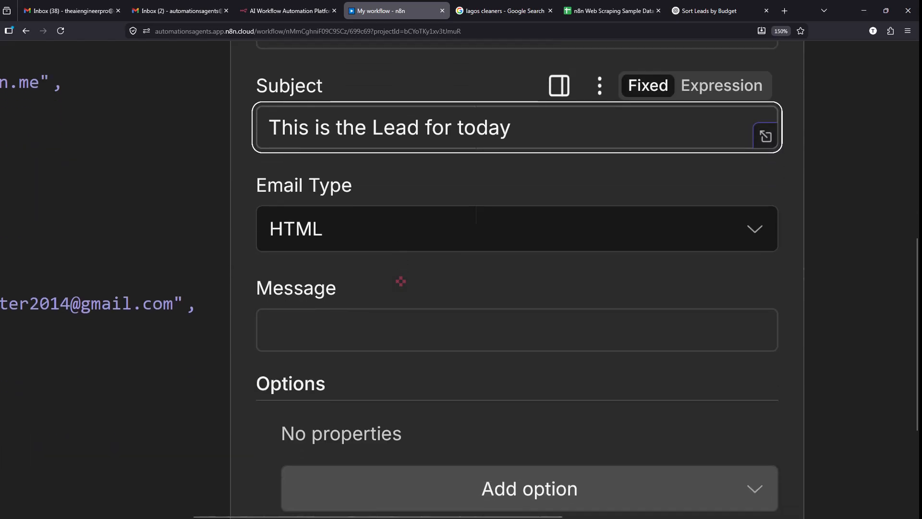
pyautogui.click(330, 214)
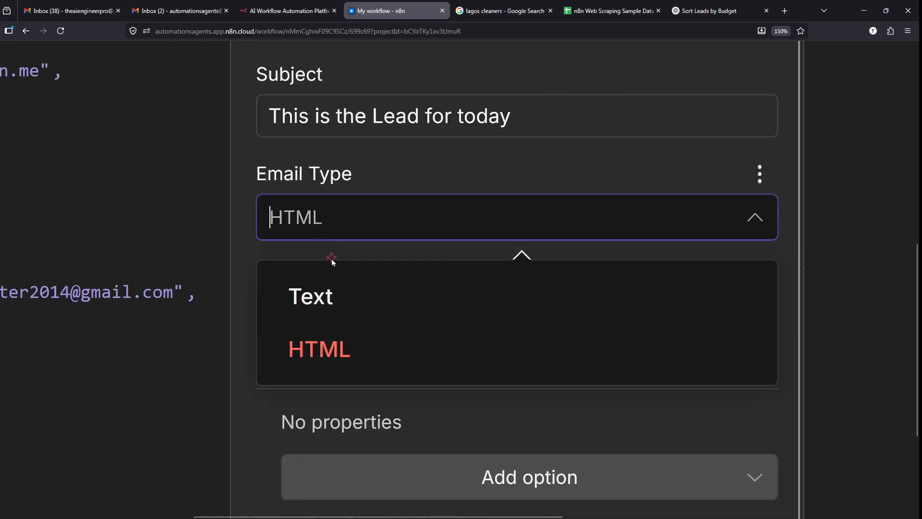
pyautogui.click(333, 290)
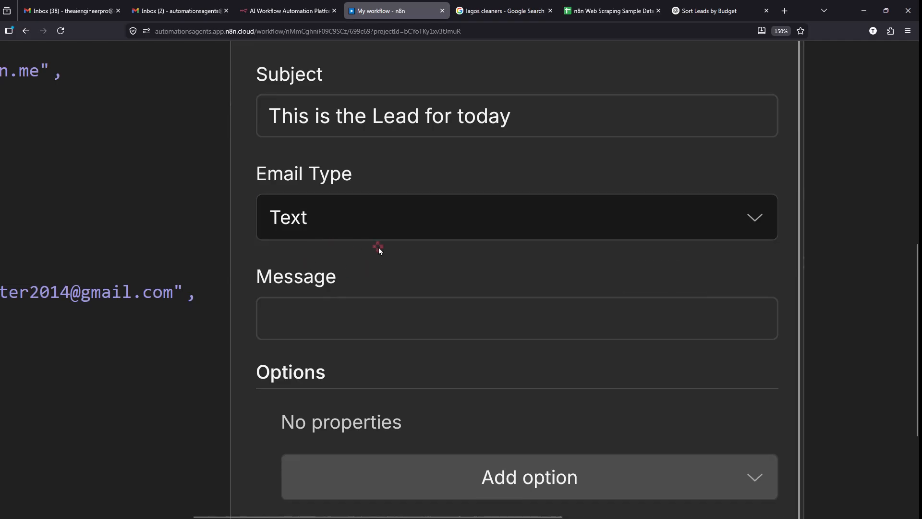
pyautogui.scroll(-1, 379, 247)
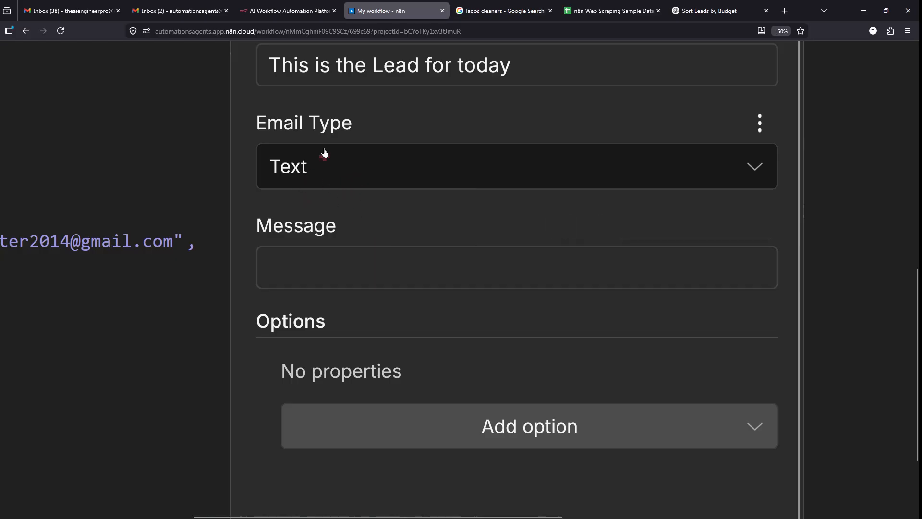
pyautogui.scroll(-1, 399, 190)
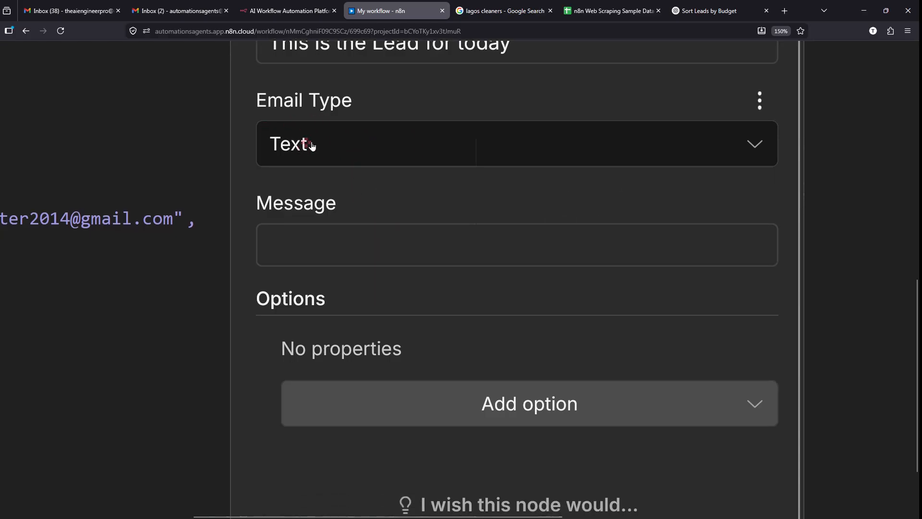
pyautogui.scroll(-1, 343, 188)
pyautogui.click(357, 199)
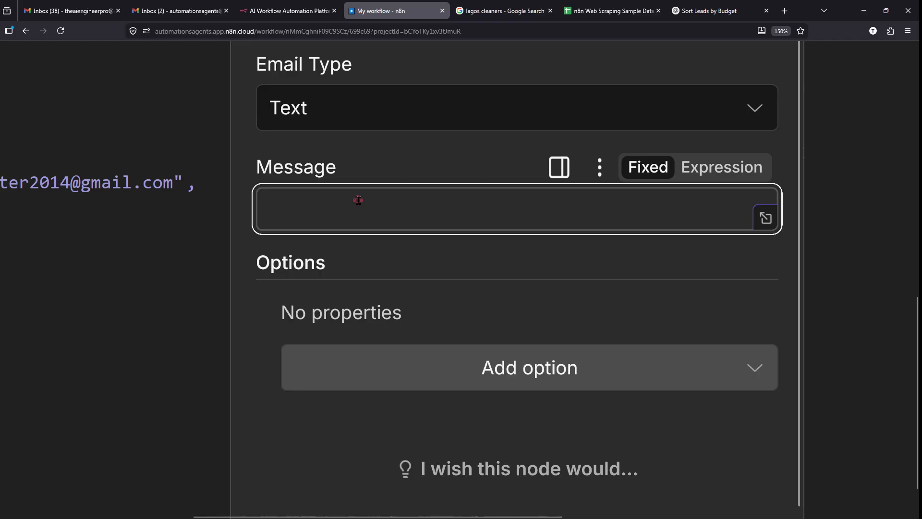
pyautogui.write('This is ')
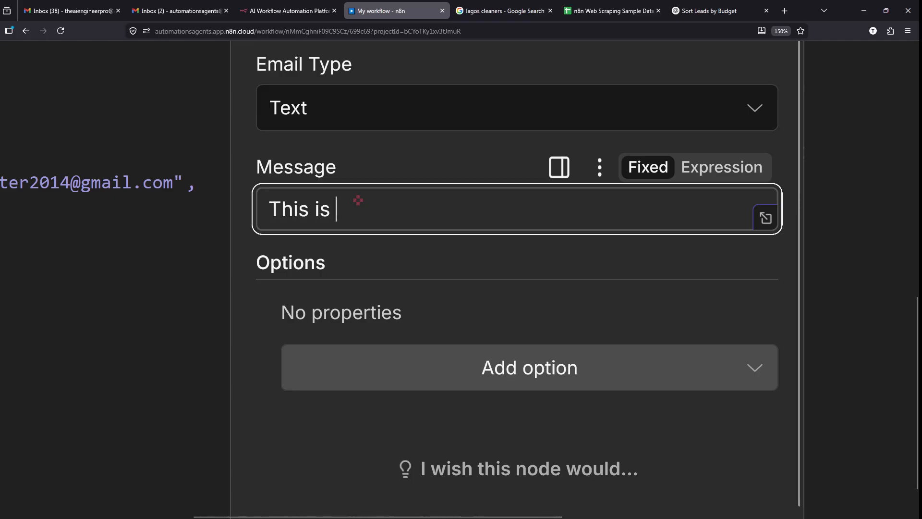
pyautogui.write("today's le")
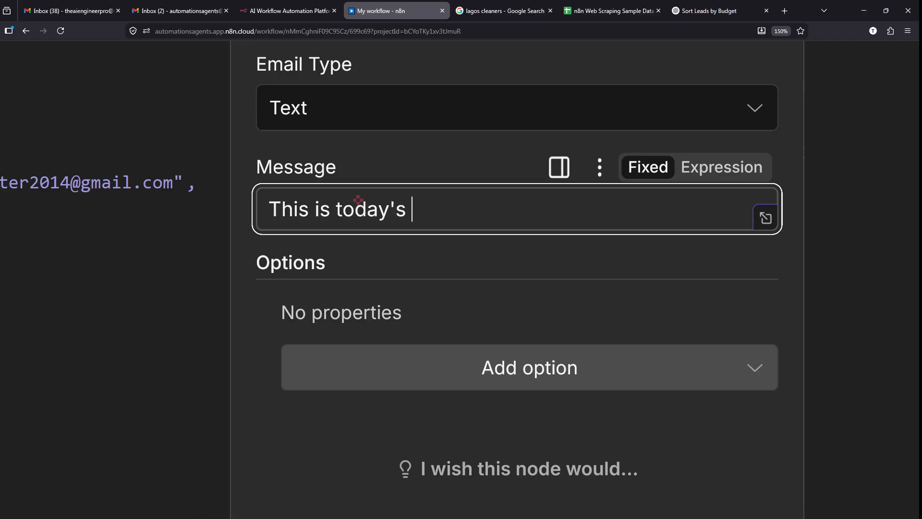
pyautogui.write('ad:')
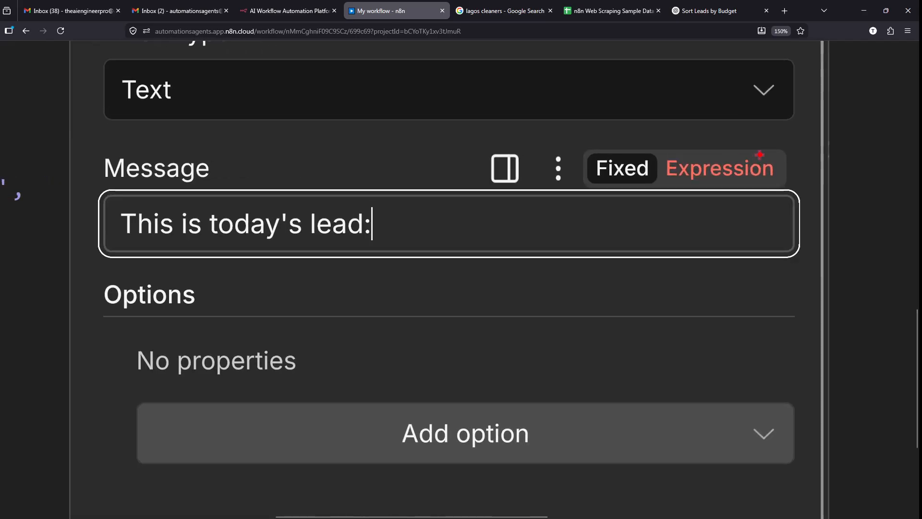
pyautogui.moveTo(712, 139)
pyautogui.mouseDown()
pyautogui.moveTo(692, 139)
pyautogui.moveTo(677, 192)
pyautogui.moveTo(805, 170)
pyautogui.moveTo(715, 139)
pyautogui.mouseUp()
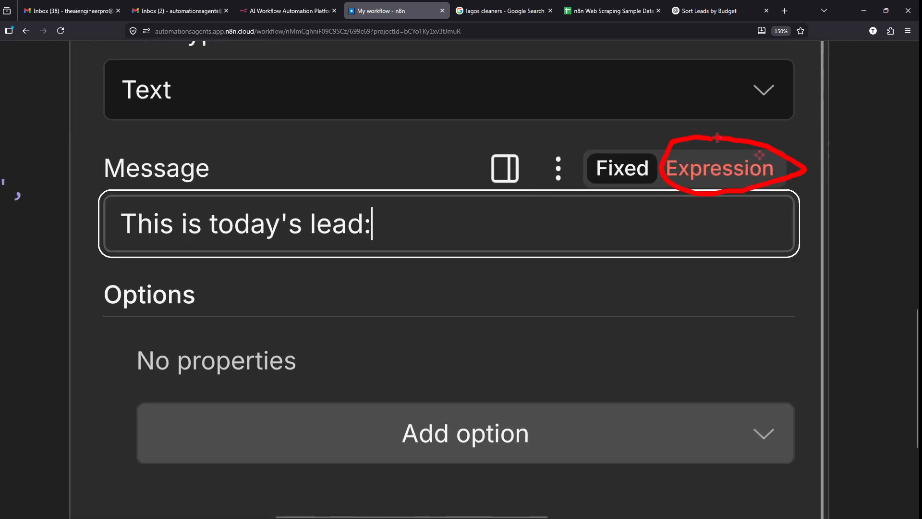
pyautogui.press('Escape')
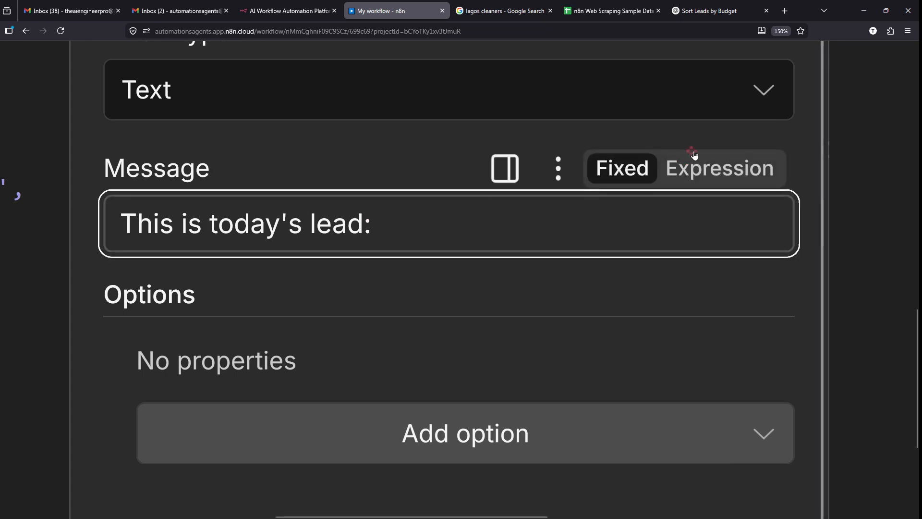
pyautogui.click(701, 168)
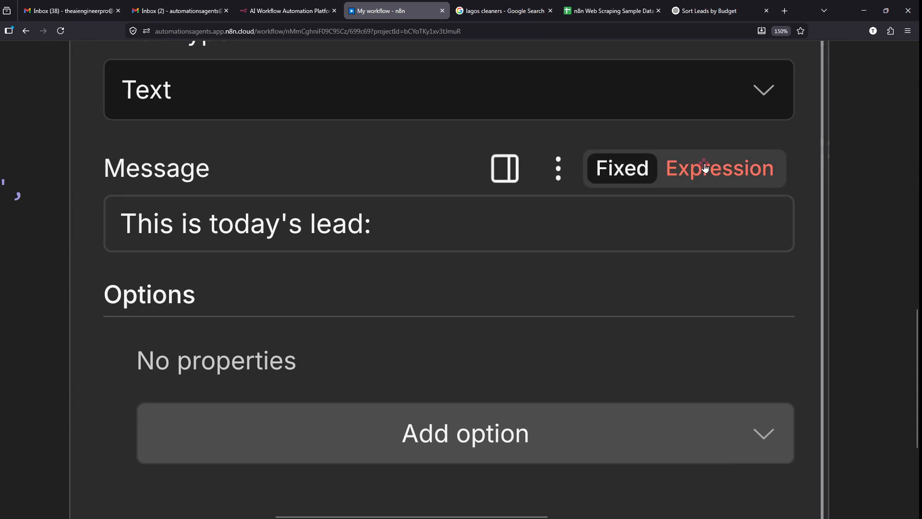
# - Make the Message an expression and drop {{ $json.Leads }} onto its second line
pyautogui.click(704, 168)
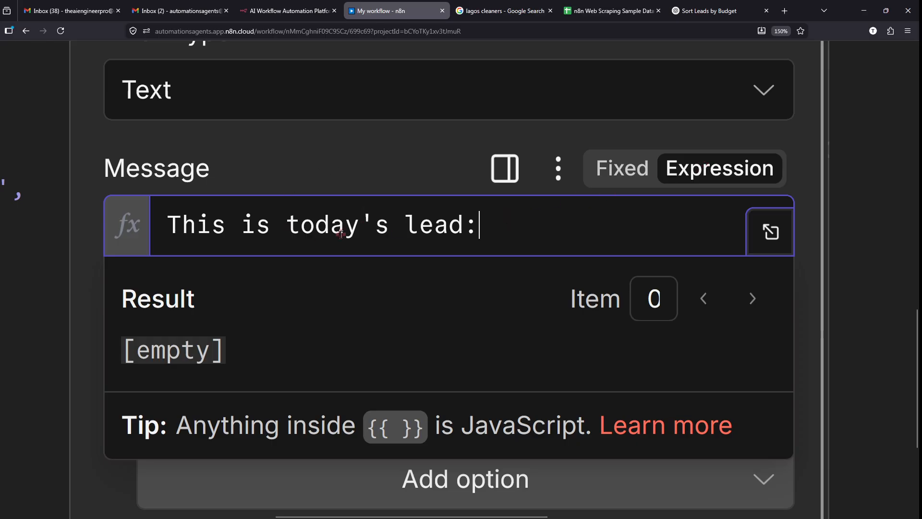
pyautogui.moveTo(768, 194)
pyautogui.mouseDown()
pyautogui.moveTo(730, 263)
pyautogui.moveTo(782, 201)
pyautogui.moveTo(729, 195)
pyautogui.mouseUp()
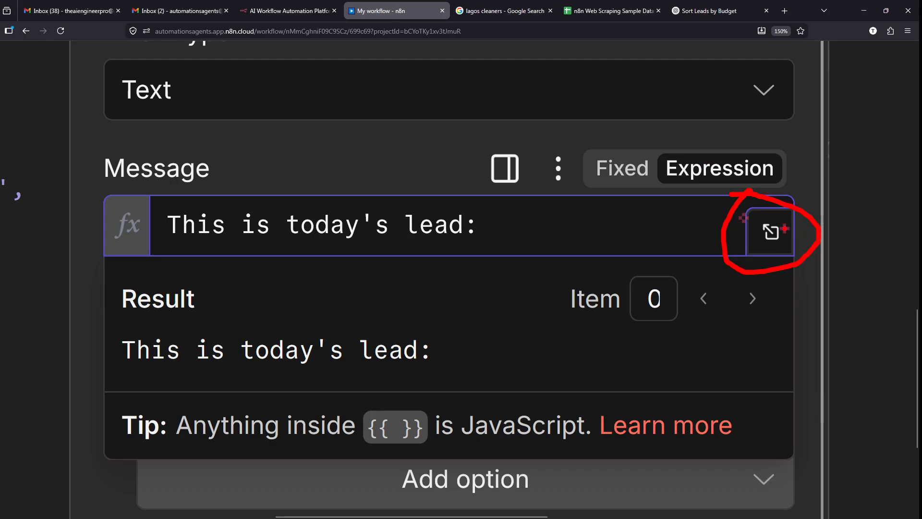
pyautogui.press('Escape')
pyautogui.click(782, 233)
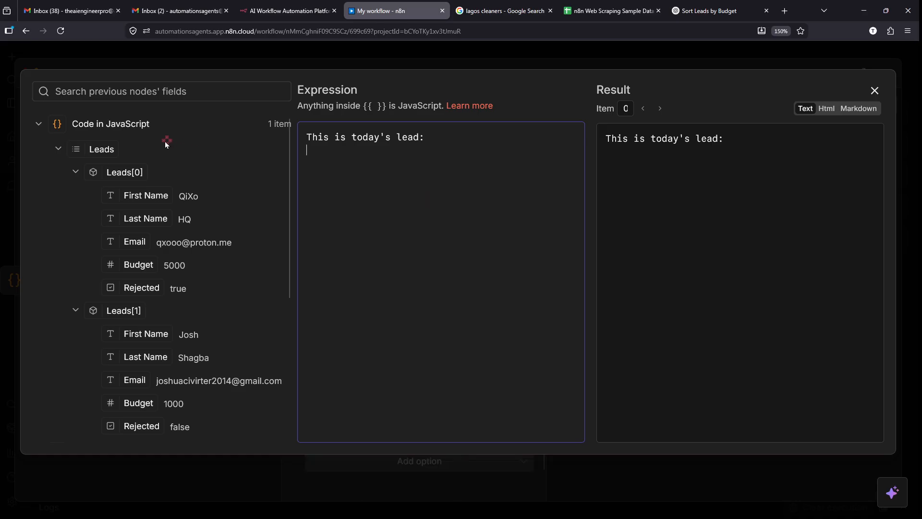
pyautogui.scroll(2, 90, 146)
pyautogui.scroll(5, 90, 146)
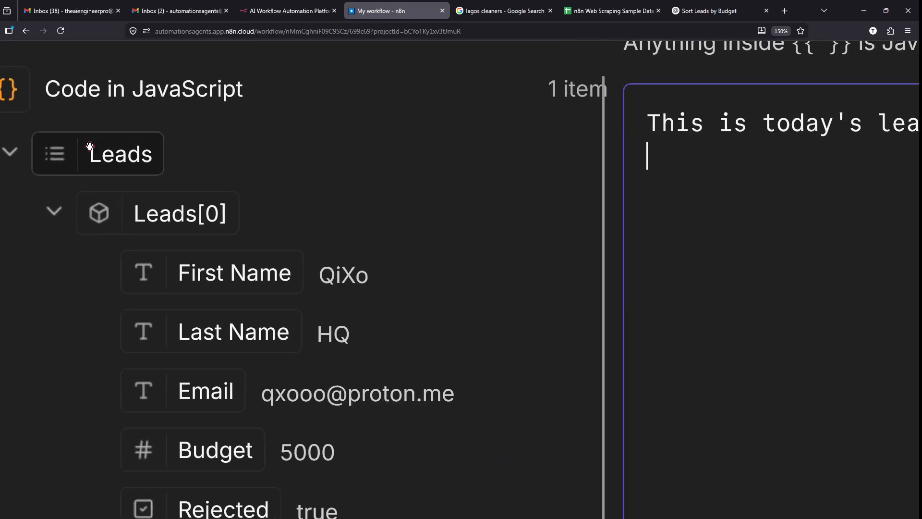
pyautogui.moveTo(93, 152); pyautogui.dragTo(791, 218)
pyautogui.scroll(-5, 791, 218)
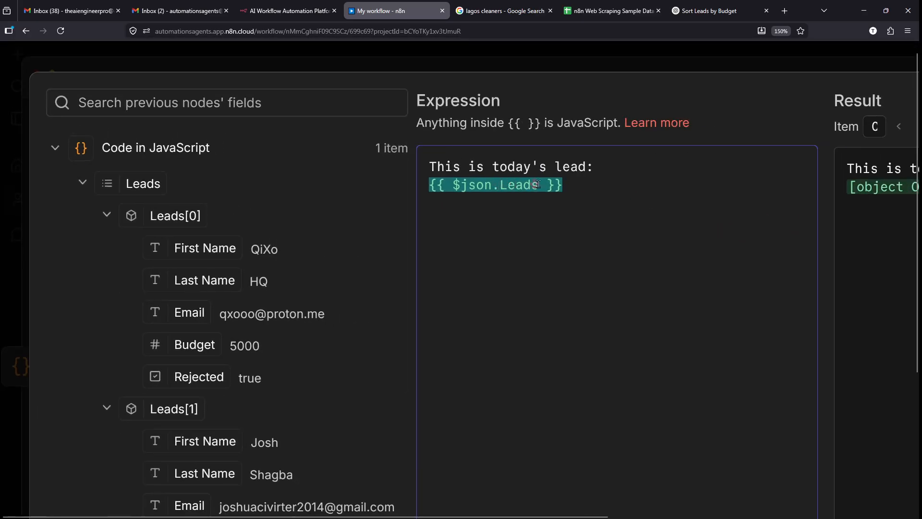
pyautogui.scroll(-3, 576, 244)
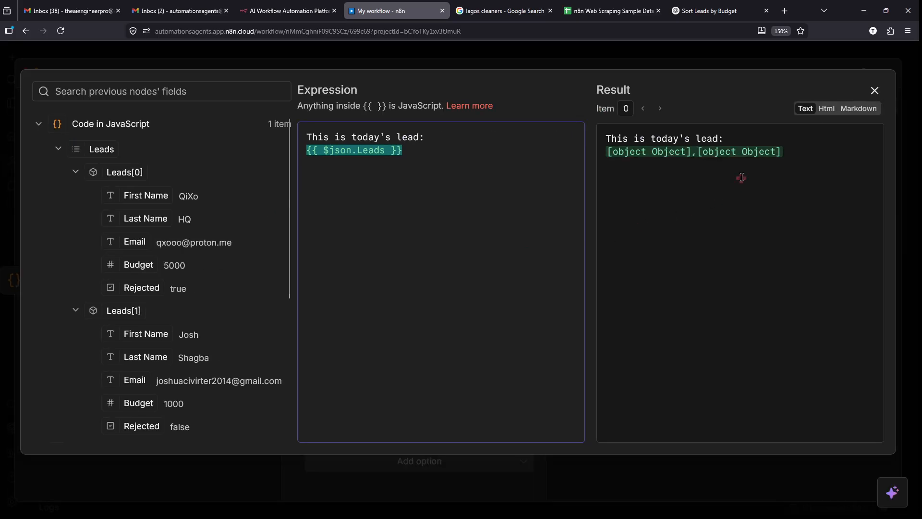
# - Add, toggle and remove the Append n8n Attribution option, then execute the Gmail step
pyautogui.click(877, 91)
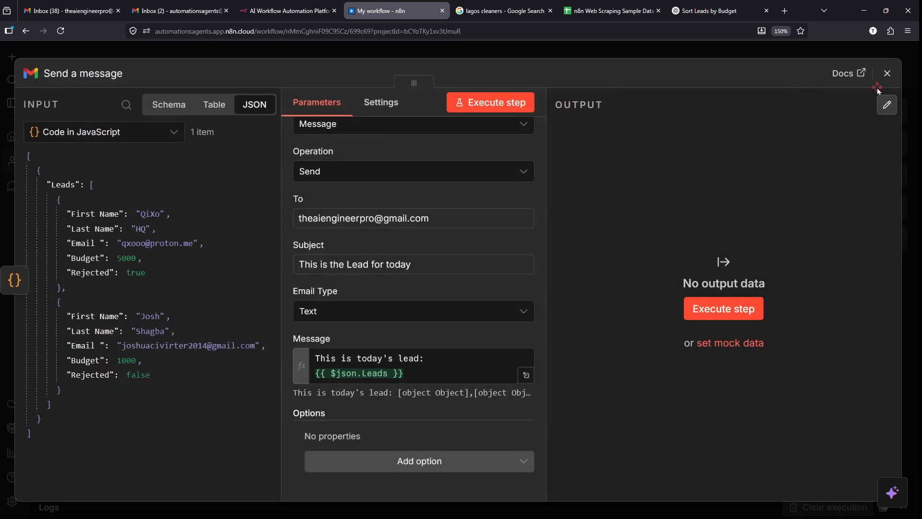
pyautogui.click(410, 404)
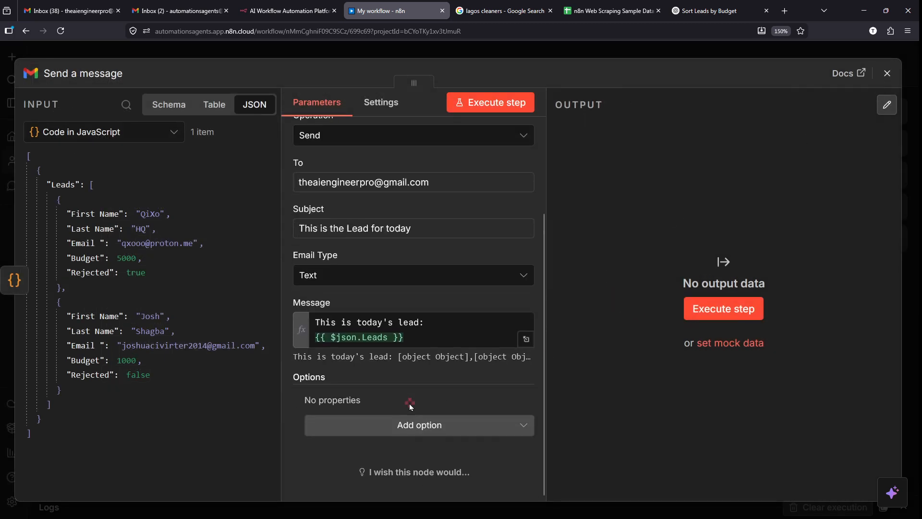
pyautogui.click(473, 433)
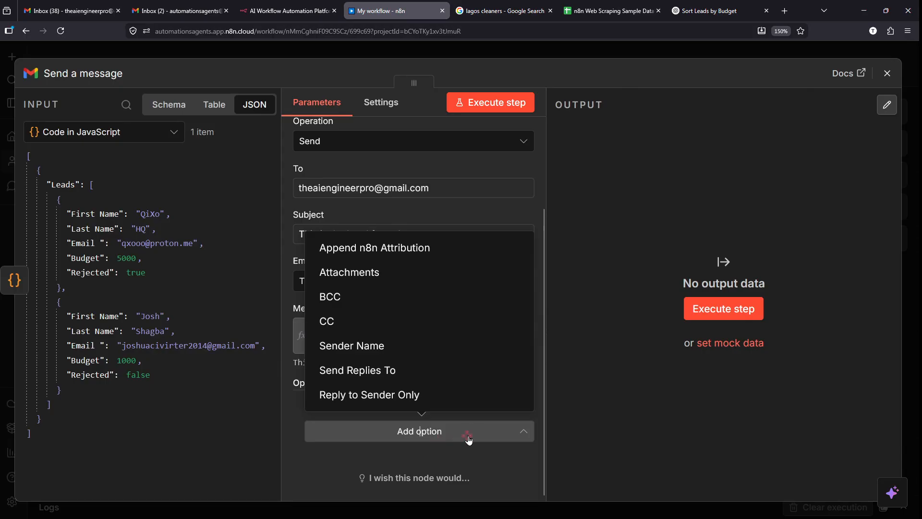
pyautogui.click(403, 247)
pyautogui.scroll(-1, 413, 375)
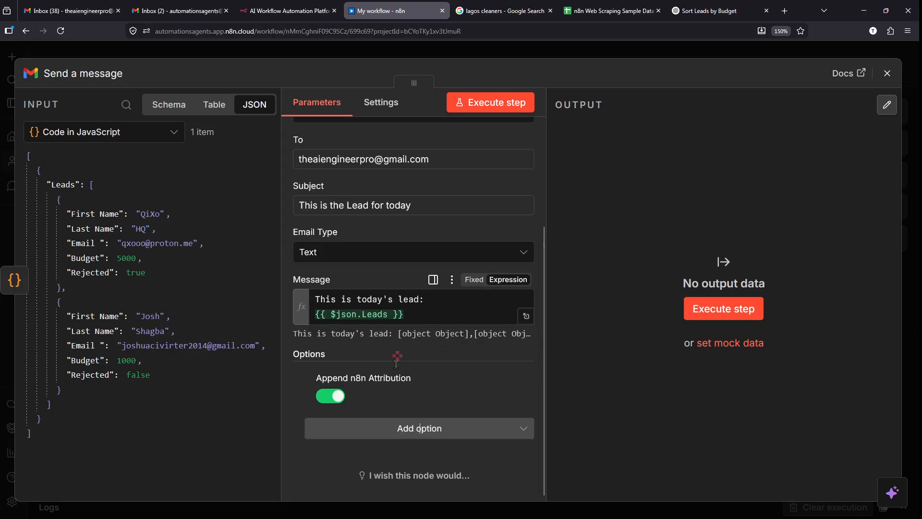
pyautogui.click(328, 406)
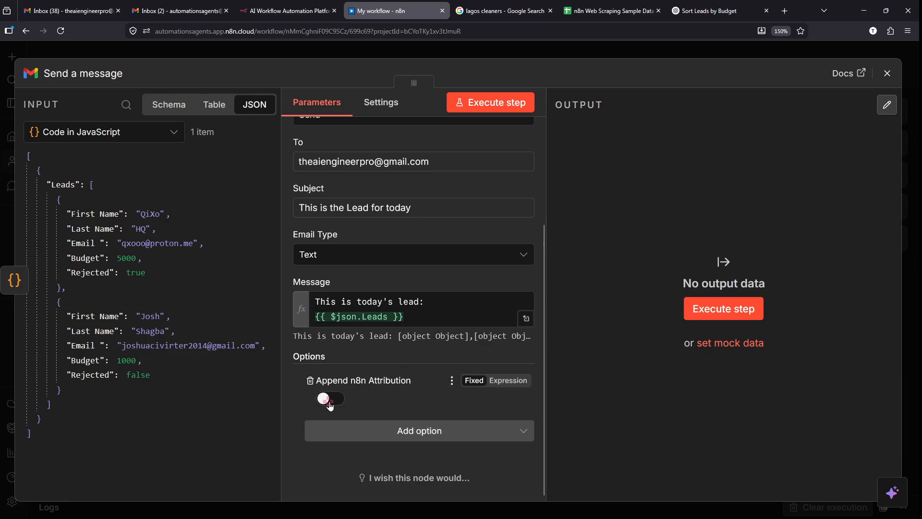
pyautogui.click(330, 406)
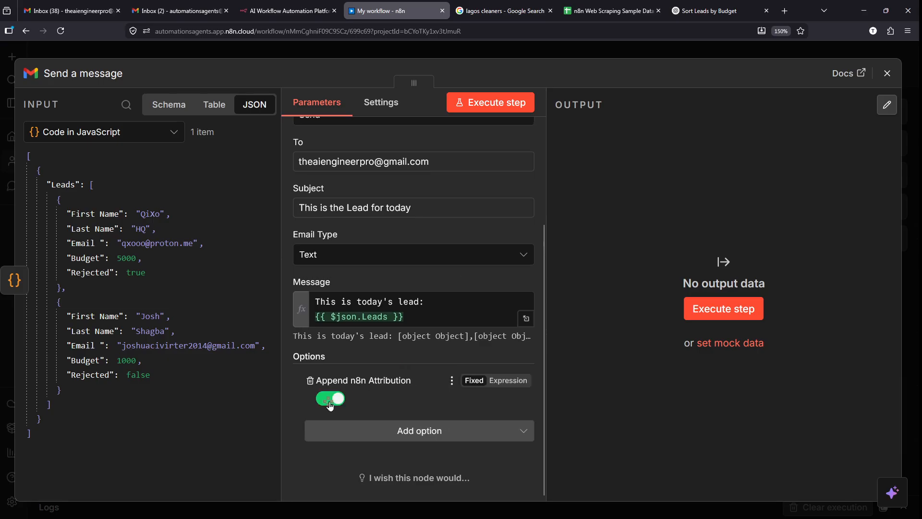
pyautogui.click(310, 381)
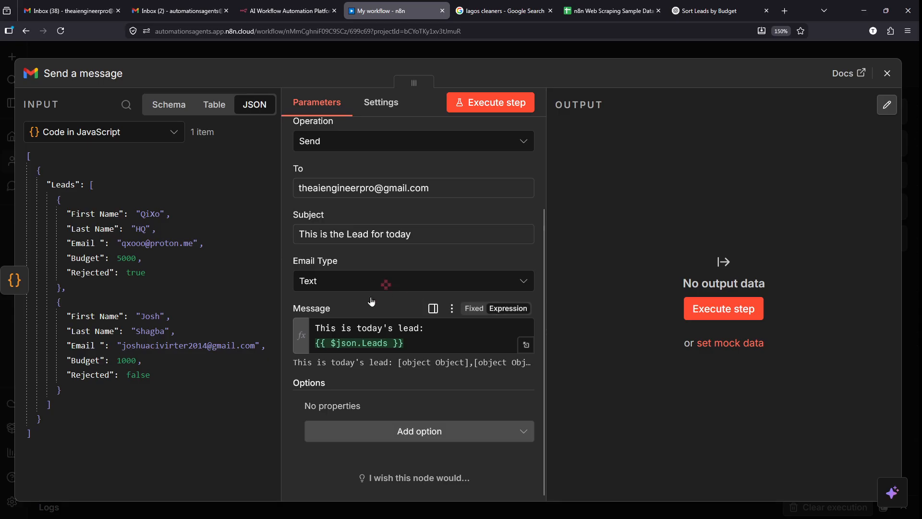
pyautogui.click(724, 309)
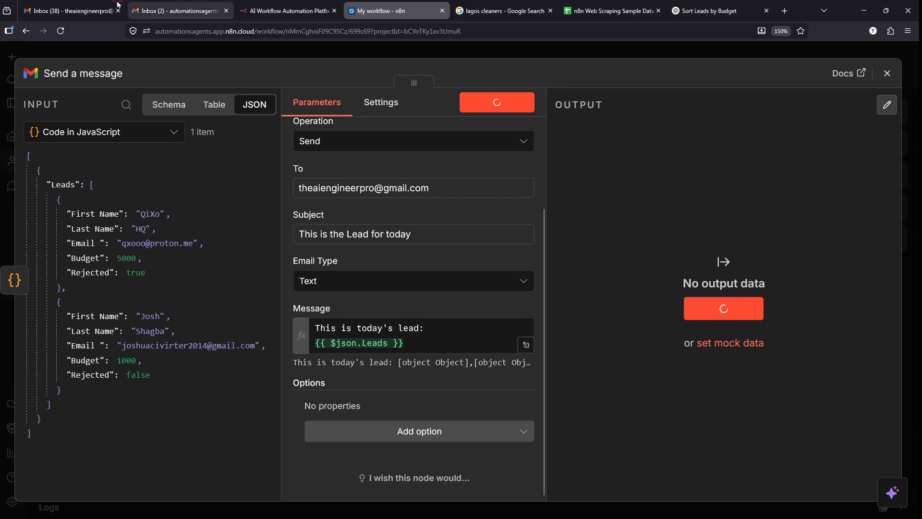
# - Refresh the Gmail inbox and open the 'This is the Lead for today' email
pyautogui.click(79, 7)
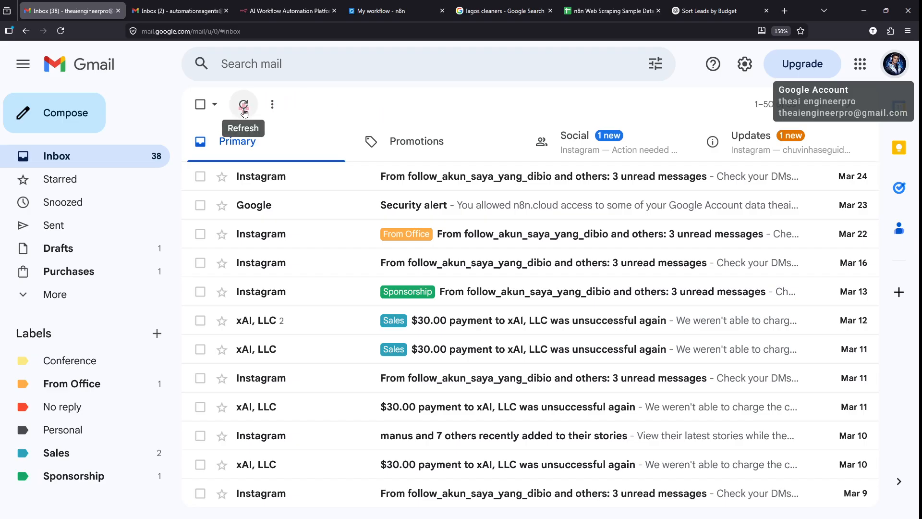
pyautogui.click(244, 104)
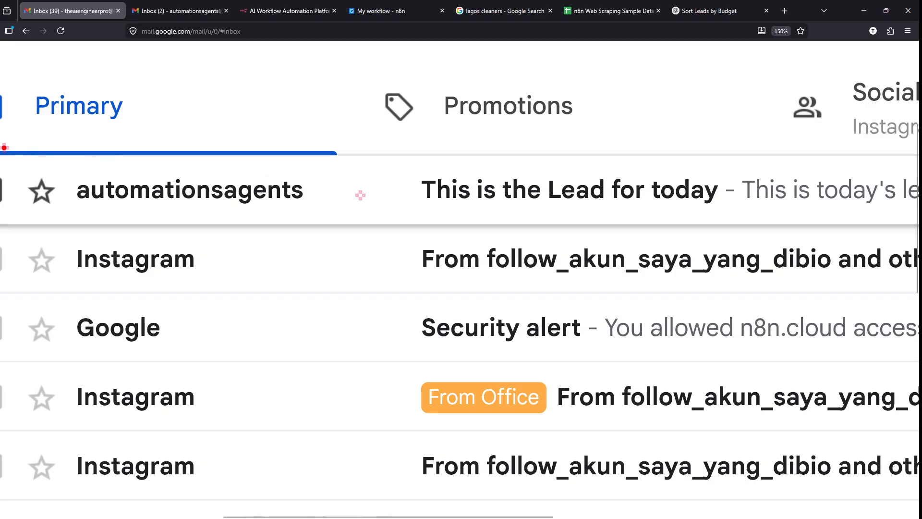
pyautogui.moveTo(4, 148)
pyautogui.mouseDown()
pyautogui.moveTo(618, 231)
pyautogui.moveTo(725, 231)
pyautogui.mouseUp()
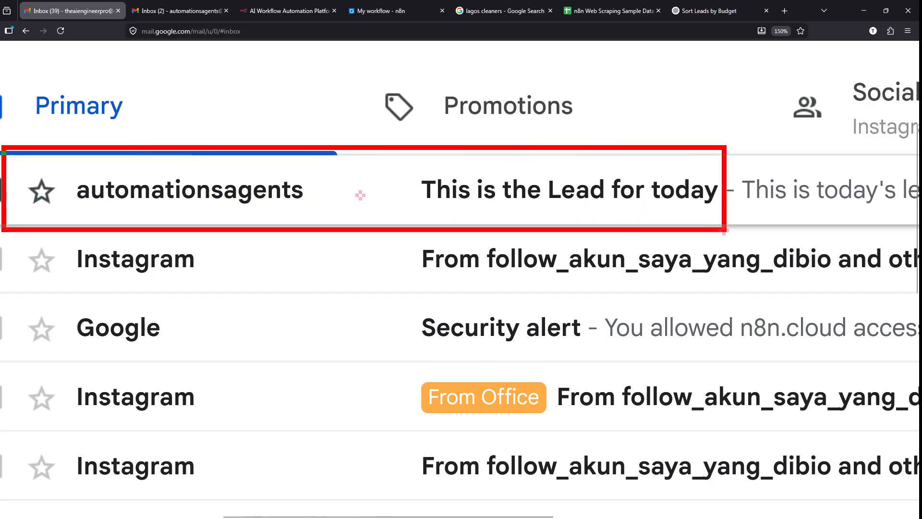
pyautogui.click(416, 194)
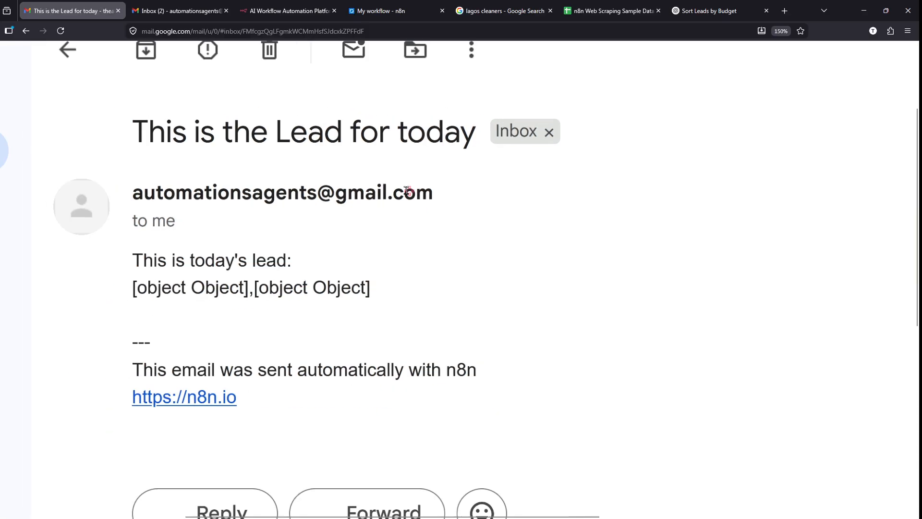
# - Review the email body, which shows [object Object],[object Object] instead of the leads
pyautogui.scroll(1, 118, 294)
pyautogui.scroll(-1, 118, 294)
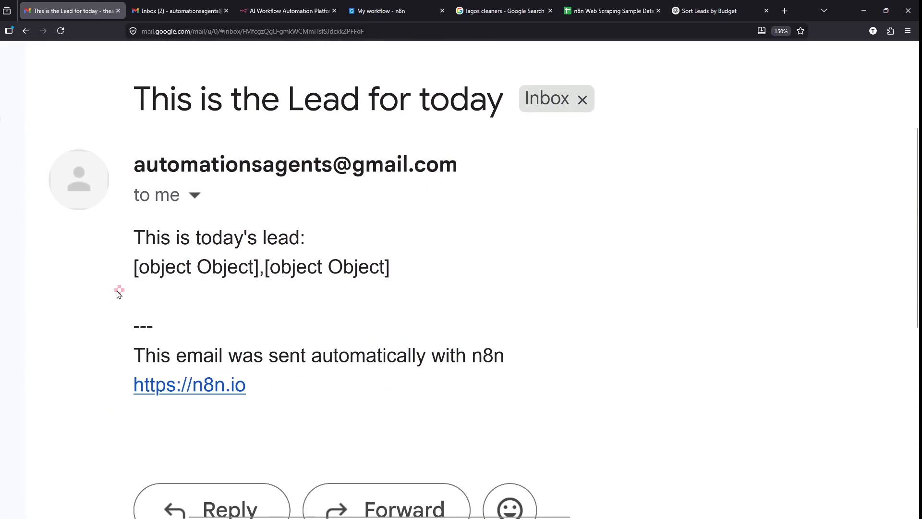
pyautogui.scroll(1, 118, 294)
pyautogui.scroll(-1, 118, 294)
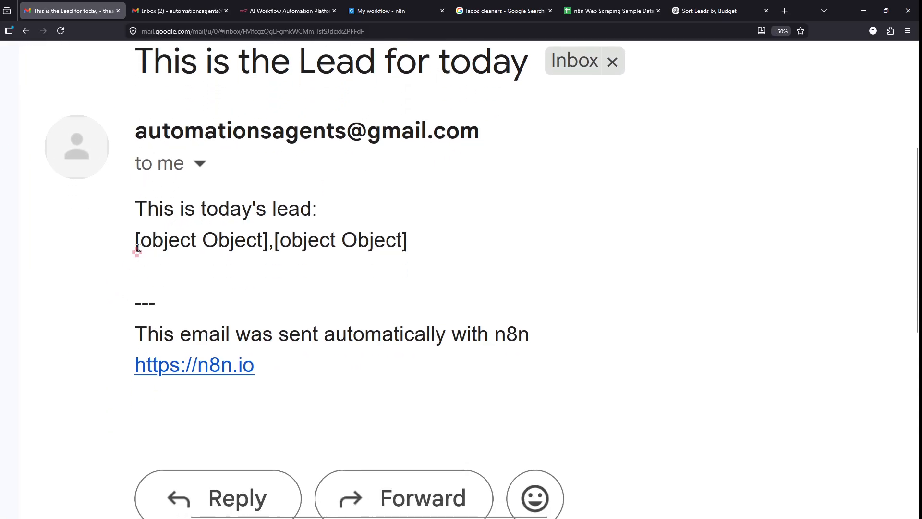
pyautogui.scroll(1, 131, 242)
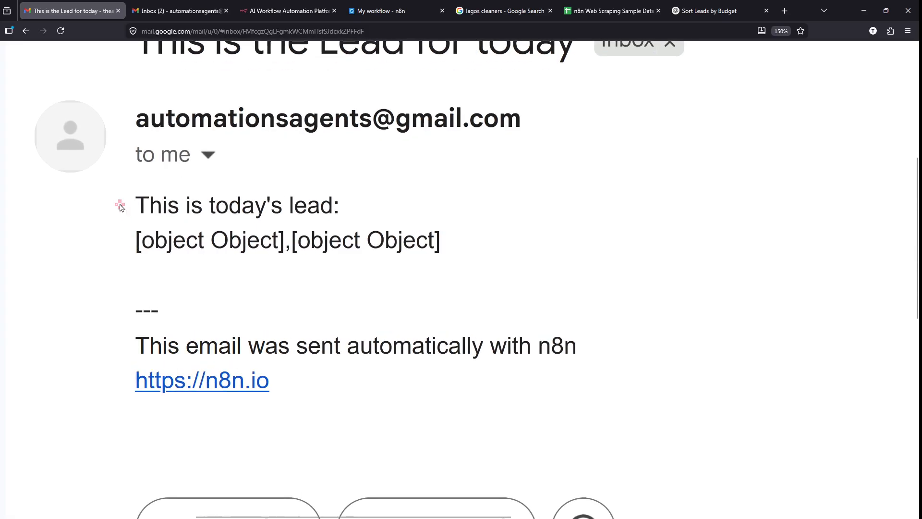
pyautogui.moveTo(117, 206); pyautogui.dragTo(359, 197)
pyautogui.click(359, 197)
pyautogui.moveTo(125, 244); pyautogui.dragTo(301, 244)
pyautogui.click(498, 232)
pyautogui.moveTo(469, 246); pyautogui.dragTo(128, 248)
pyautogui.click(175, 248)
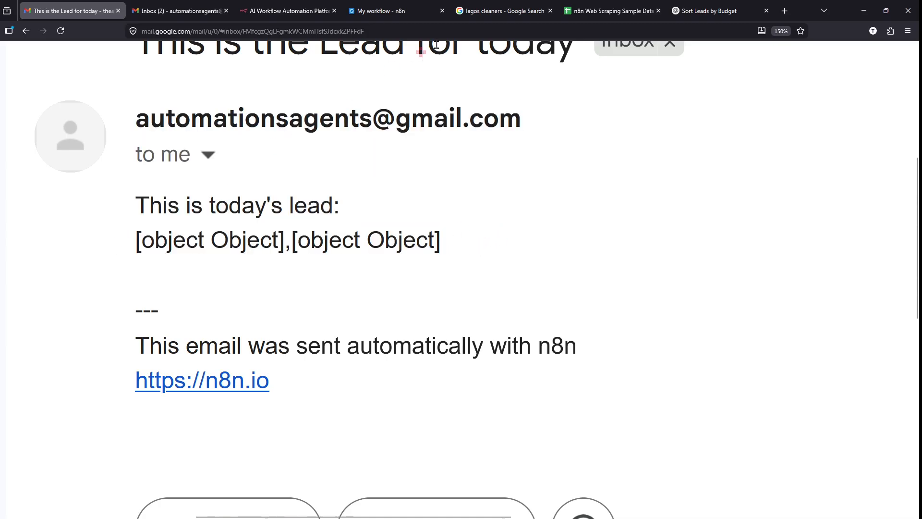
pyautogui.click(581, 4)
pyautogui.click(411, 5)
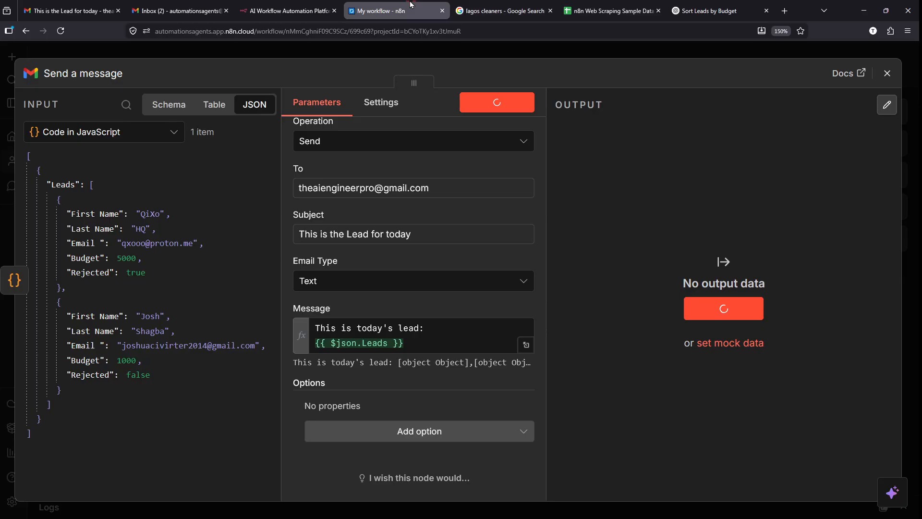
pyautogui.scroll(5, 43, 307)
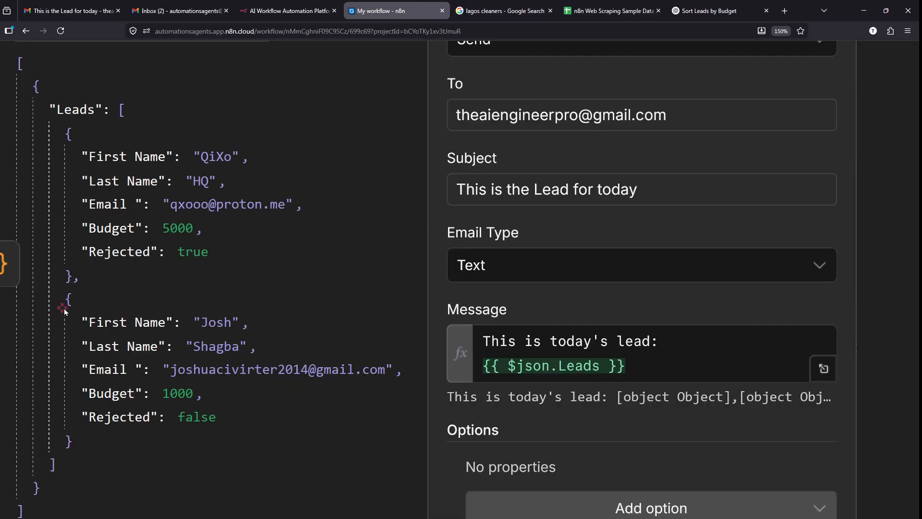
pyautogui.moveTo(71, 465); pyautogui.dragTo(19, 62)
pyautogui.click(178, 158)
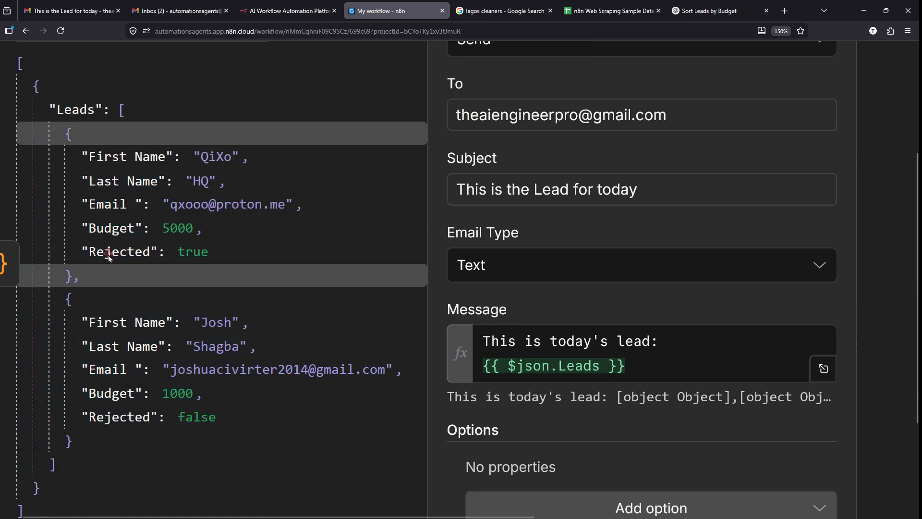
pyautogui.moveTo(106, 275); pyautogui.dragTo(56, 138)
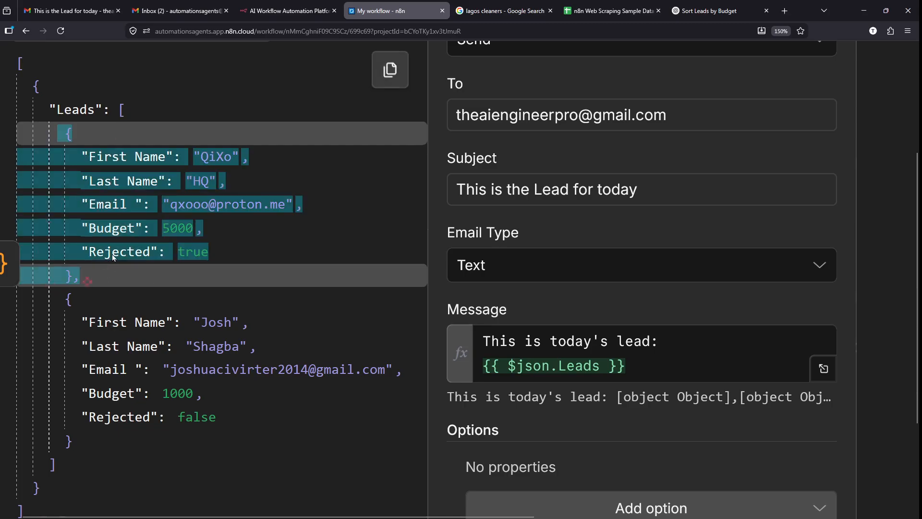
pyautogui.click(111, 297)
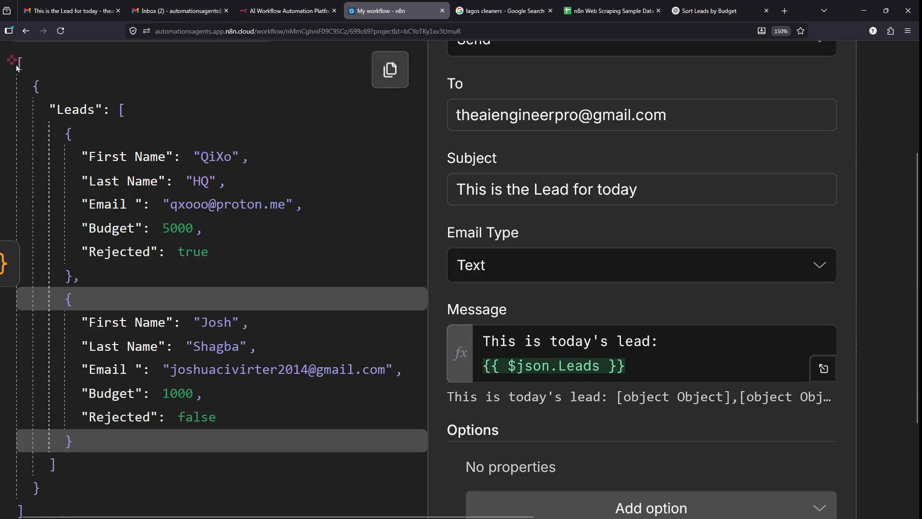
pyautogui.moveTo(17, 59); pyautogui.dragTo(138, 469)
pyautogui.click(137, 469)
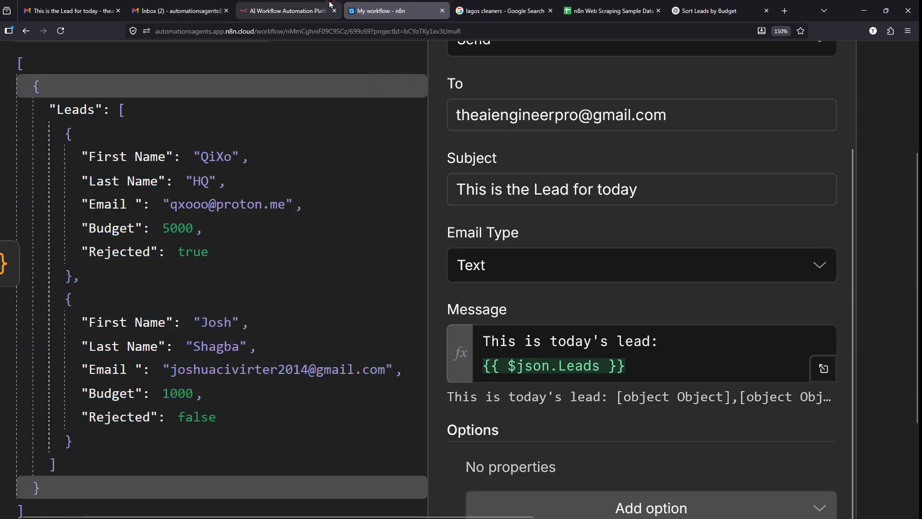
pyautogui.click(67, 10)
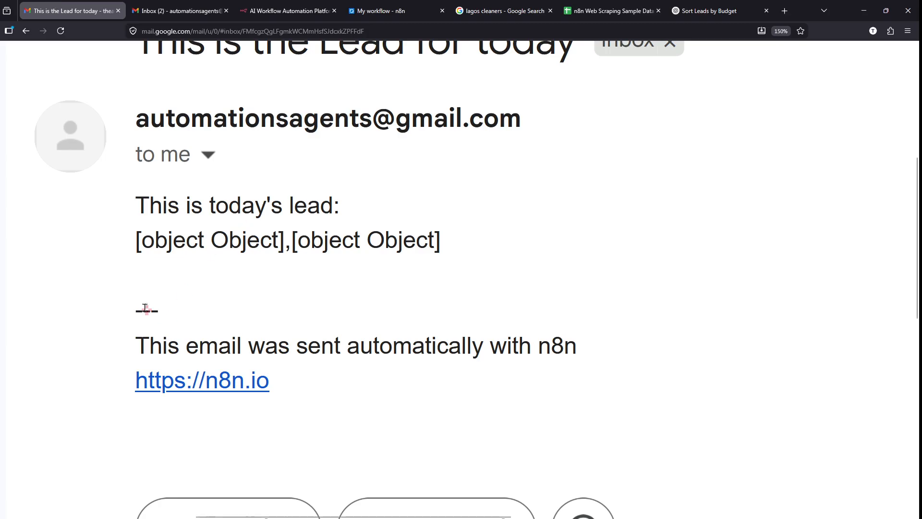
pyautogui.moveTo(111, 322); pyautogui.dragTo(621, 409)
pyautogui.moveTo(658, 370); pyautogui.dragTo(865, 256)
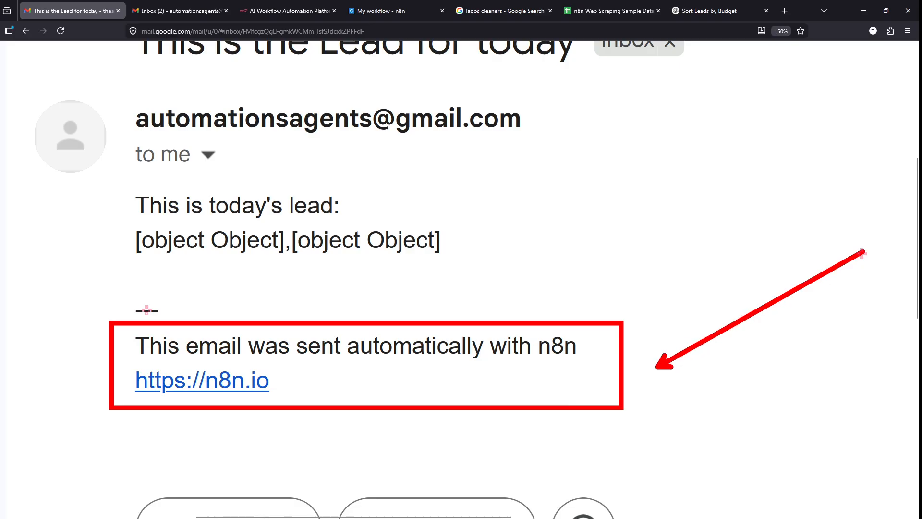
pyautogui.press('Escape')
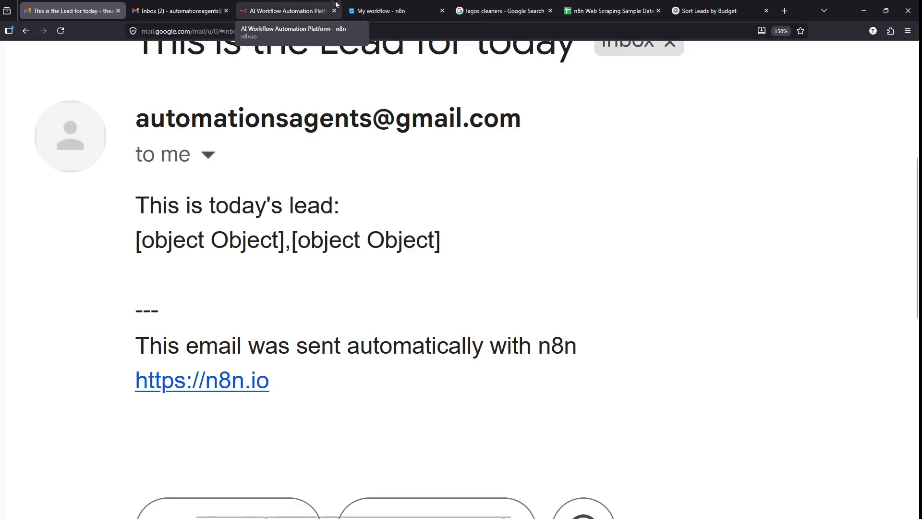
pyautogui.click(378, 6)
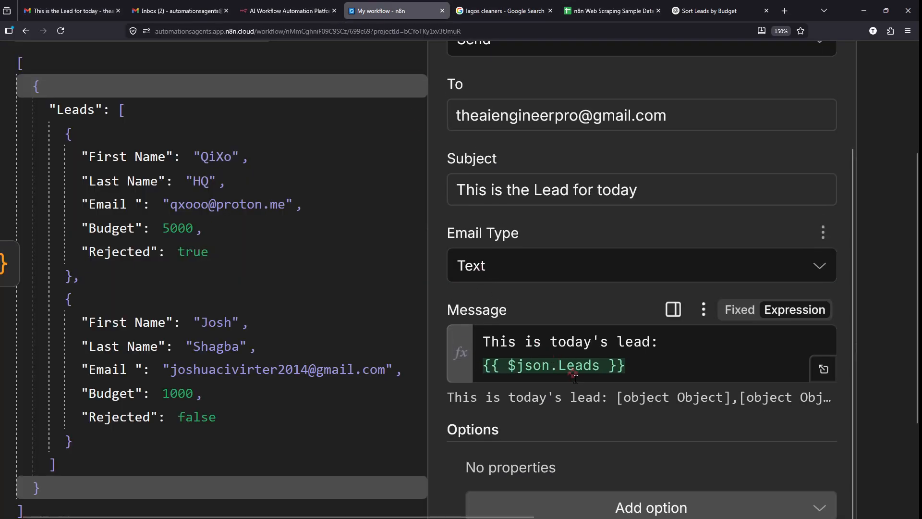
# - Add the Append n8n Attribution option and switch it off
pyautogui.scroll(-3, 575, 377)
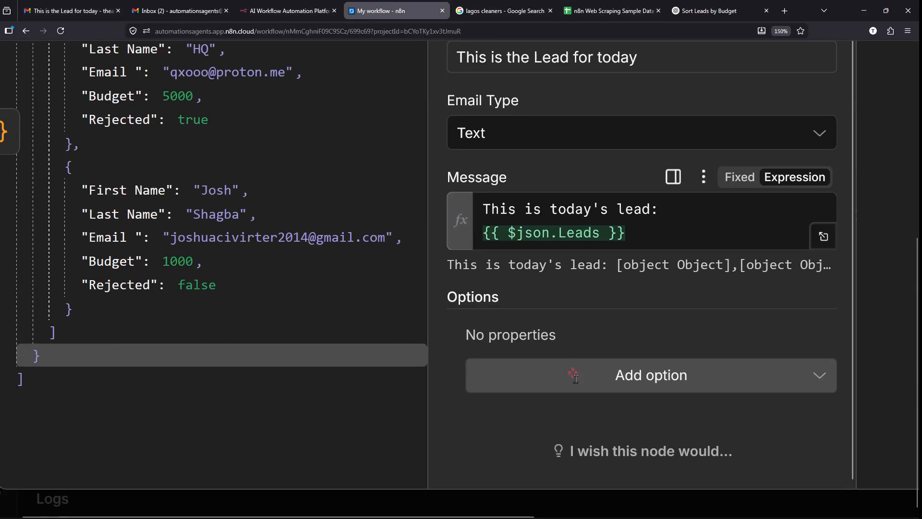
pyautogui.click(677, 376)
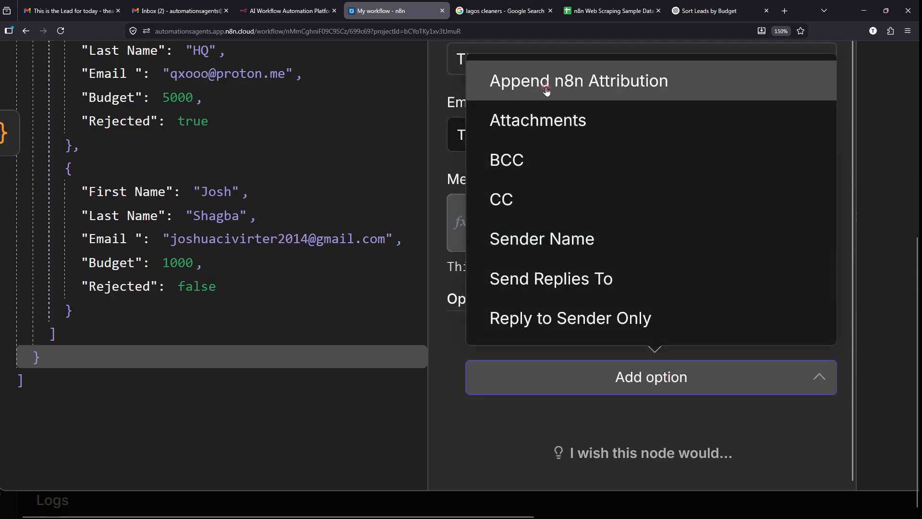
pyautogui.click(547, 90)
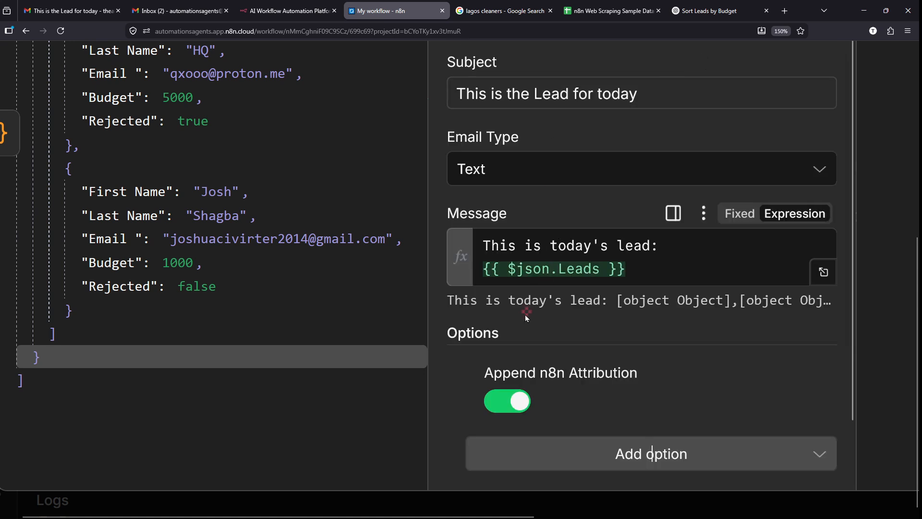
pyautogui.click(494, 406)
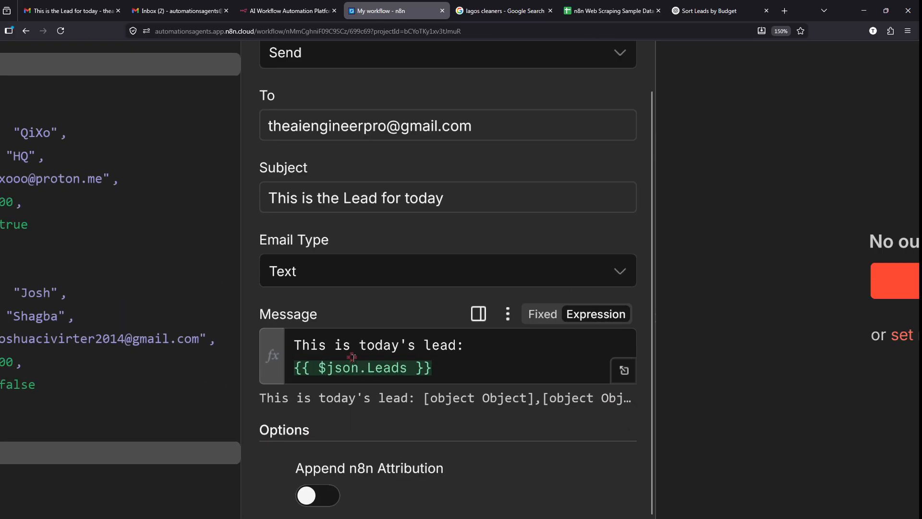
# - Inspect the Leads input JSON and the Message expression's [object Object] output, then close the node
pyautogui.hscroll(-2, 353, 358)
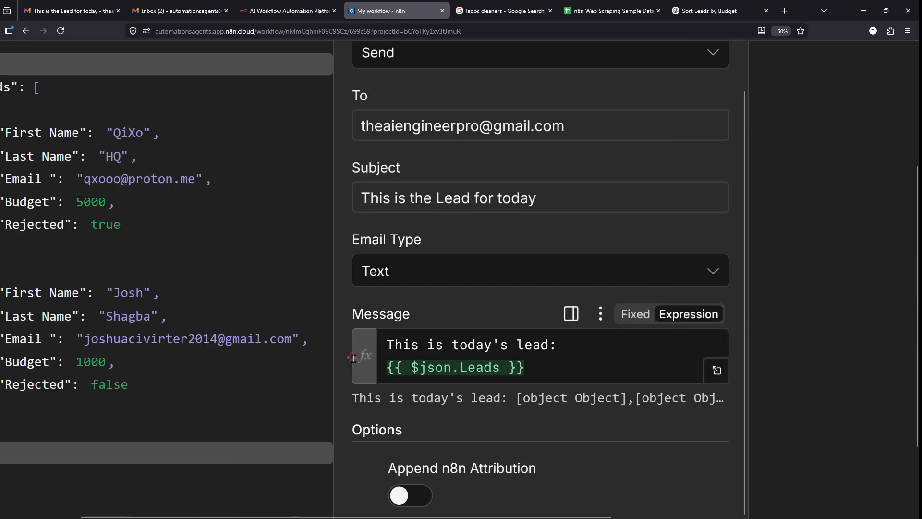
pyautogui.hscroll(-2, 353, 358)
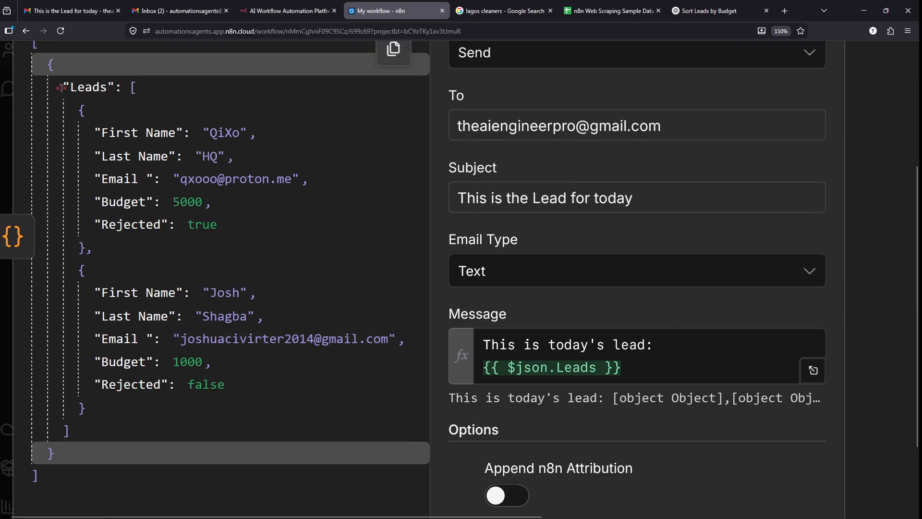
pyautogui.moveTo(61, 88); pyautogui.dragTo(229, 408)
pyautogui.click(229, 408)
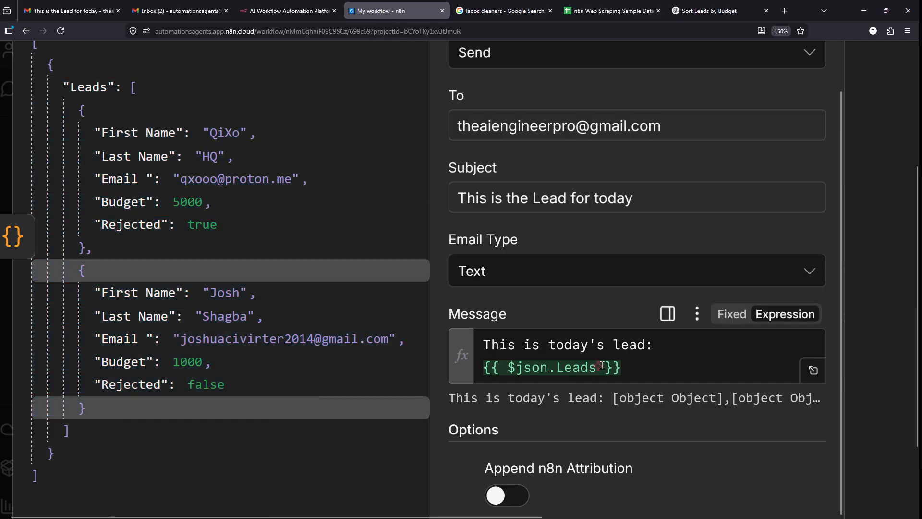
pyautogui.click(485, 366)
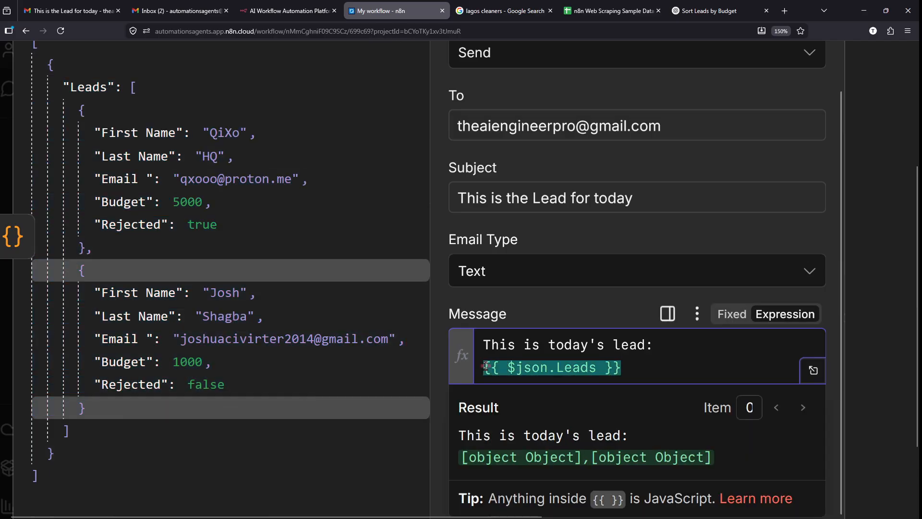
pyautogui.click(469, 369)
pyautogui.scroll(-5, 467, 368)
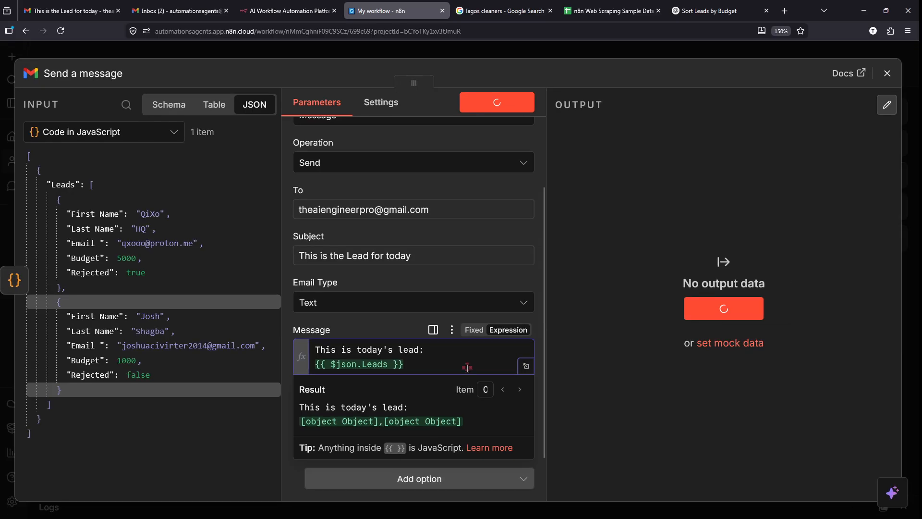
pyautogui.click(609, 48)
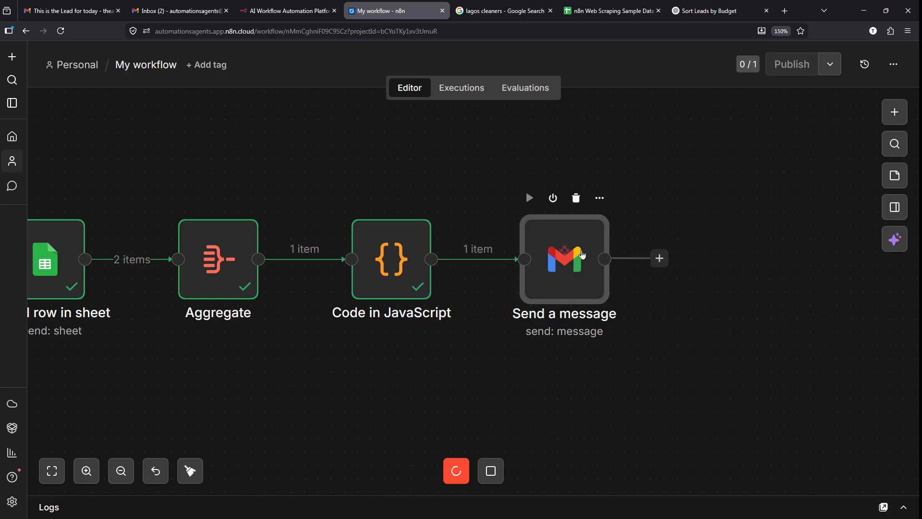
# - Move Send a message right and insert a Code in JavaScript node before it
pyautogui.moveTo(583, 255); pyautogui.dragTo(649, 255)
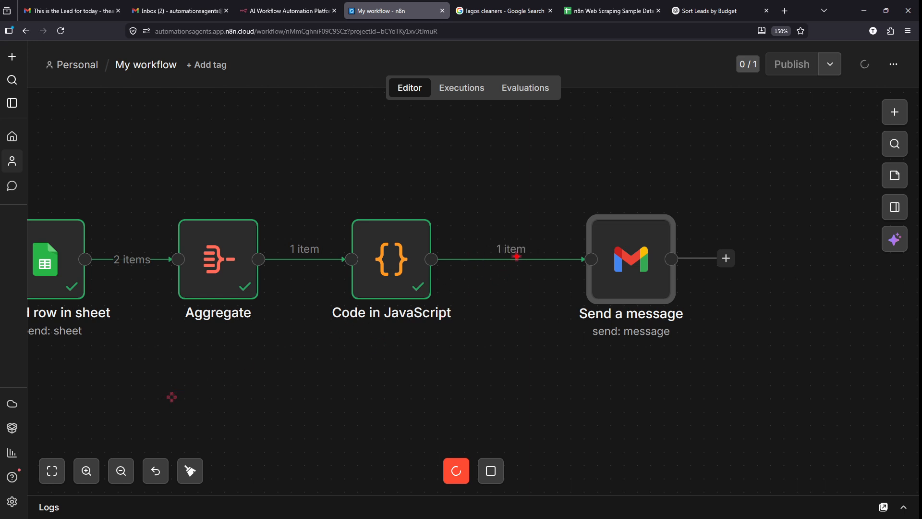
pyautogui.moveTo(515, 236)
pyautogui.mouseDown()
pyautogui.moveTo(497, 283)
pyautogui.moveTo(503, 236)
pyautogui.mouseUp()
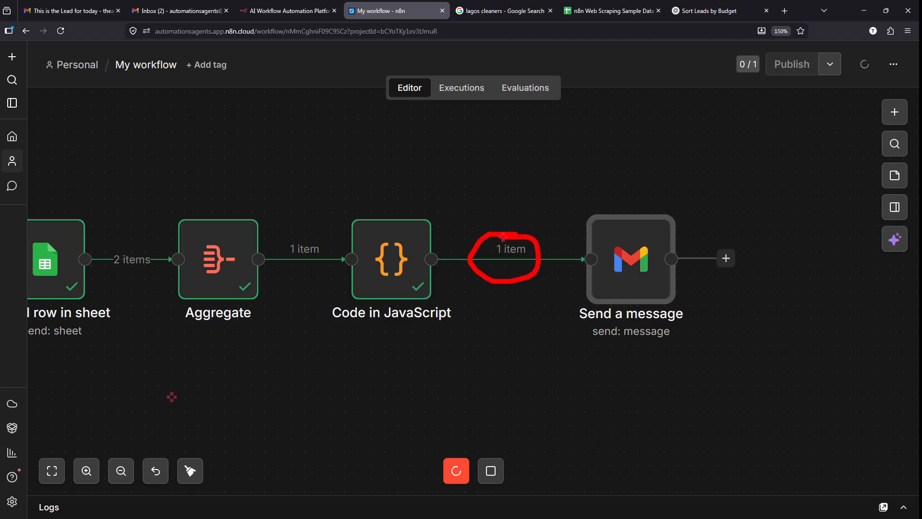
pyautogui.press('Escape')
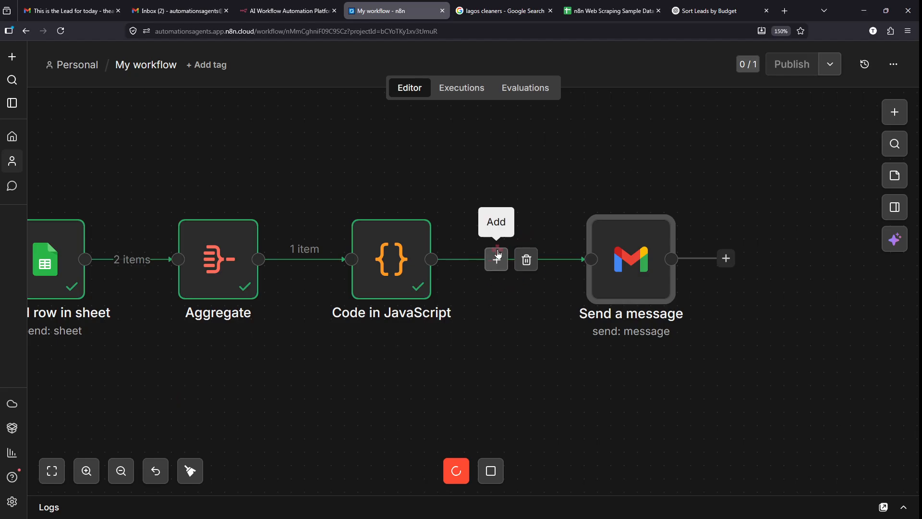
pyautogui.click(498, 262)
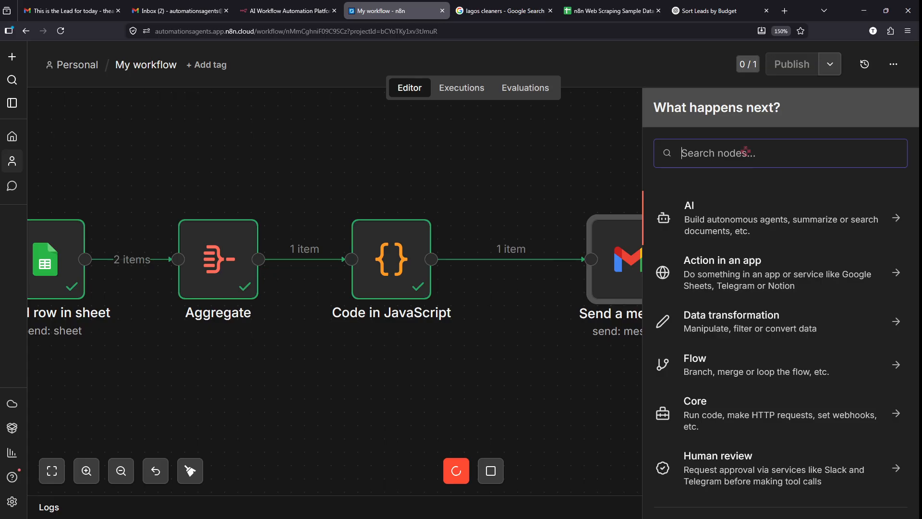
pyautogui.write('cood')
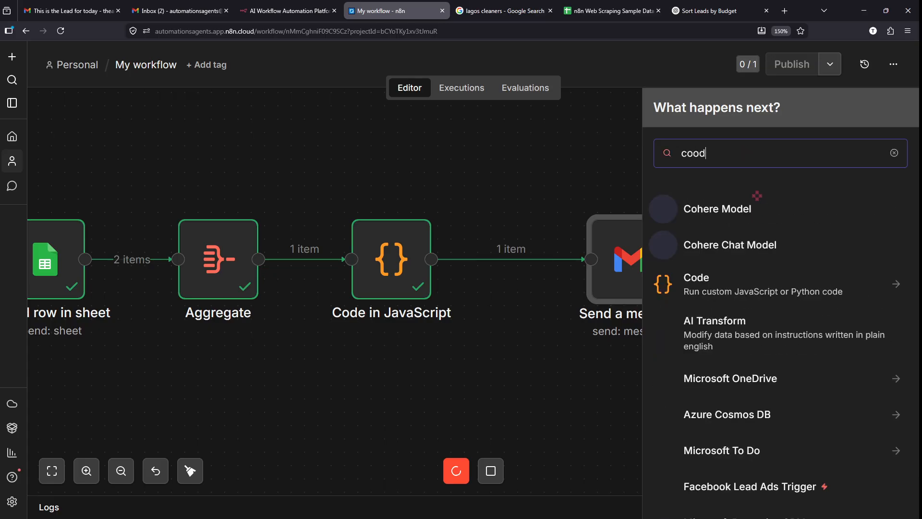
pyautogui.write('e')
pyautogui.press('BackSpace')
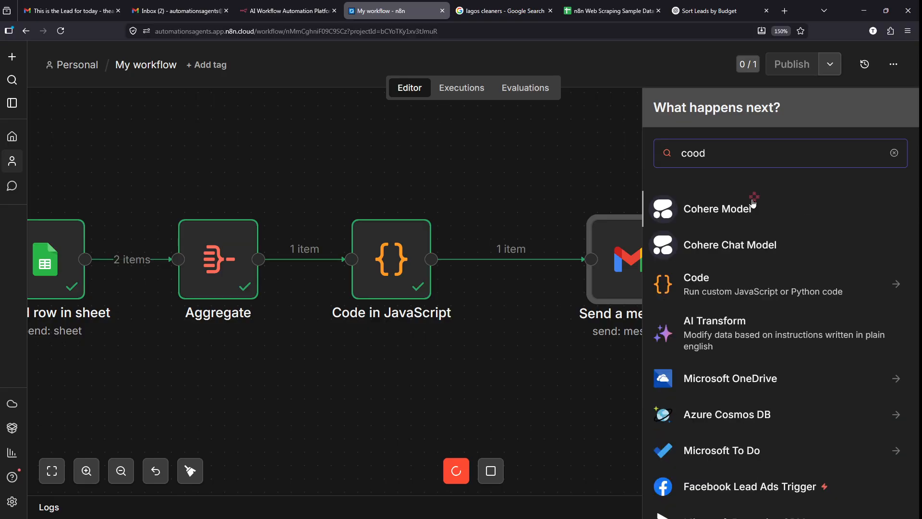
pyautogui.press('BackSpace')
pyautogui.press('BackSpace')
pyautogui.write('de')
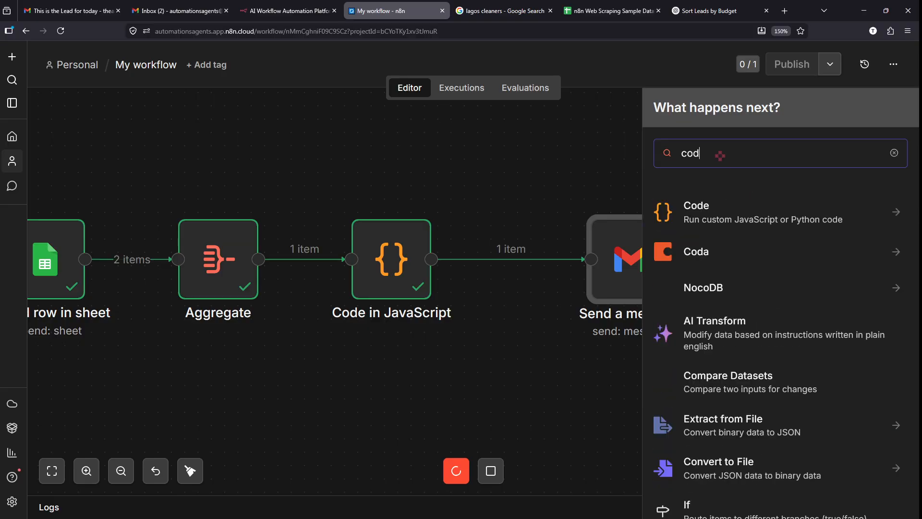
pyautogui.click(723, 210)
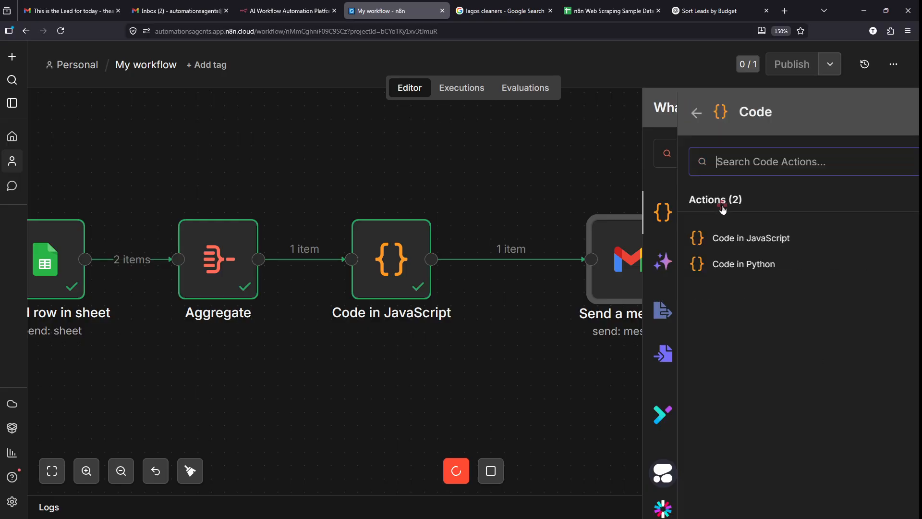
pyautogui.click(720, 236)
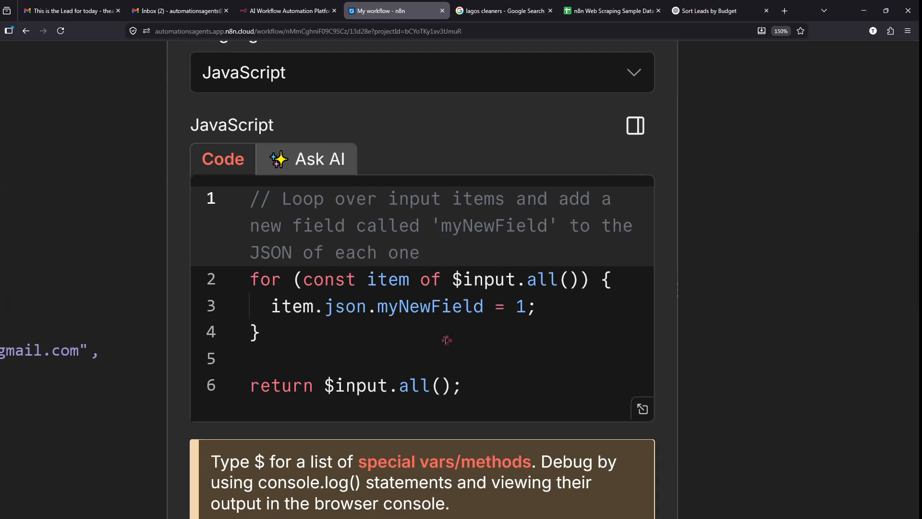
# - Clear all the default template code from the new Code node
pyautogui.moveTo(493, 383); pyautogui.dragTo(191, 148)
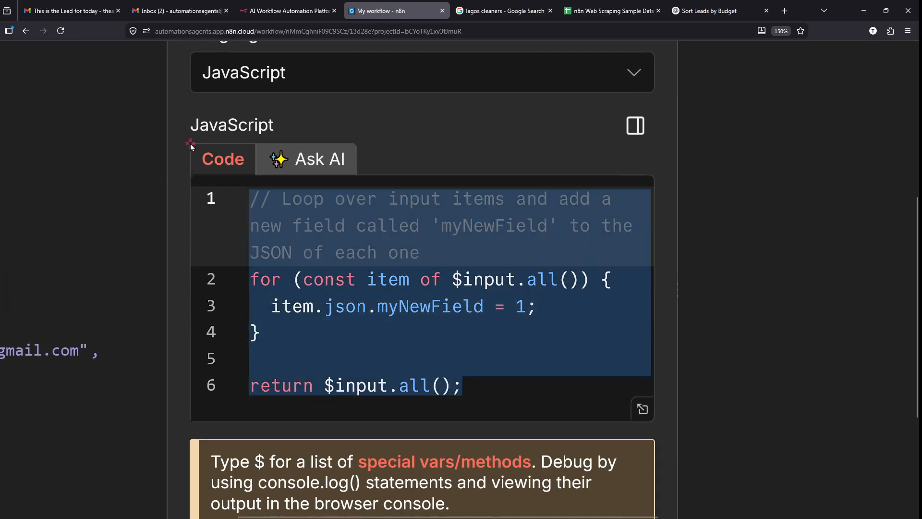
pyautogui.press('BackSpace')
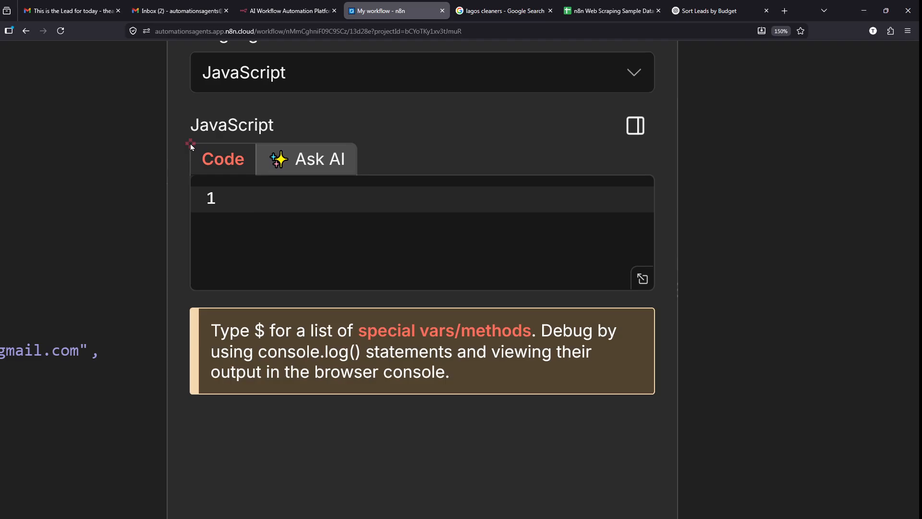
pyautogui.hotkey('ctrl', 'Tab')
pyautogui.hotkey('ctrl', 'Tab')
pyautogui.hotkey('ctrl', 'Tab')
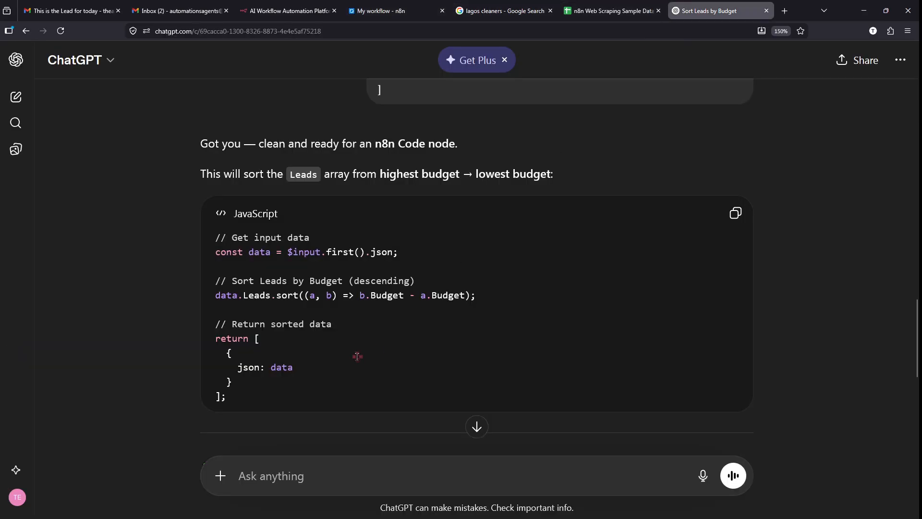
# - Ask ChatGPT to take all the text from this JSON and turn it into text fields
pyautogui.click(305, 469)
pyautogui.write('I have an')
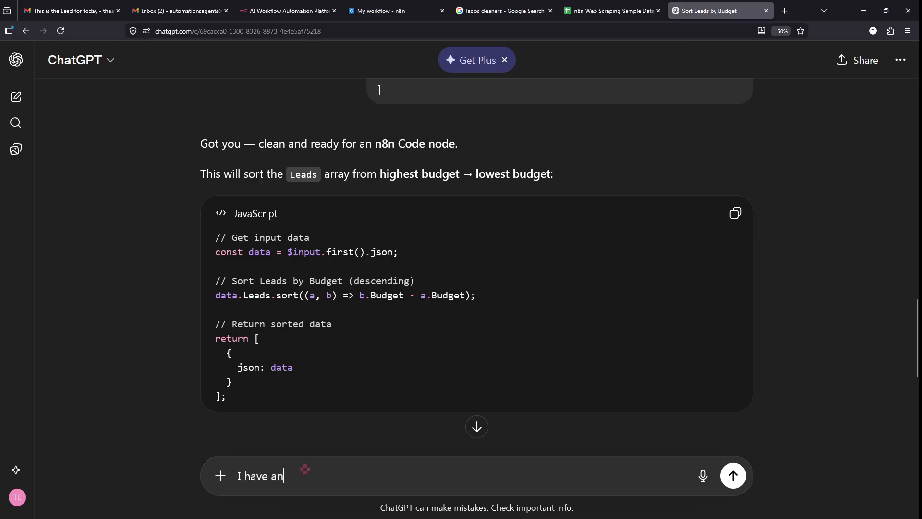
pyautogui.write('other request')
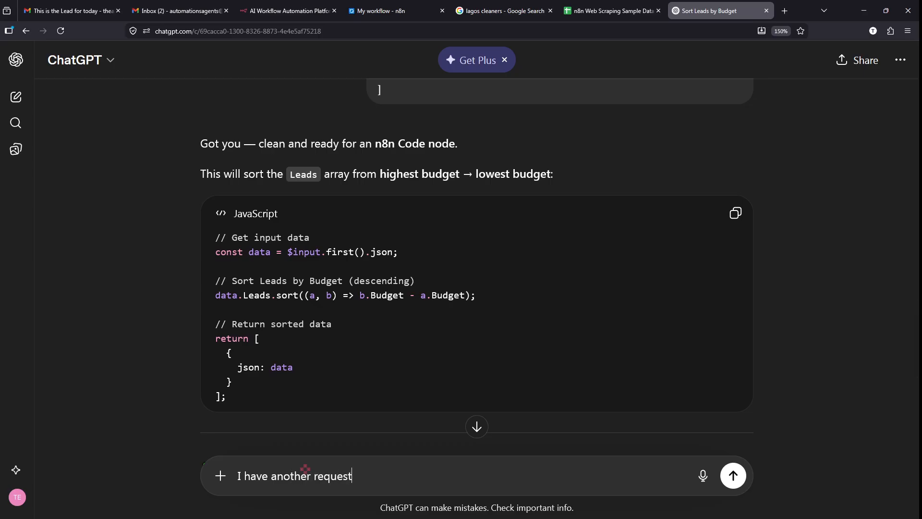
pyautogui.write(', can you please, please, please, pull out')
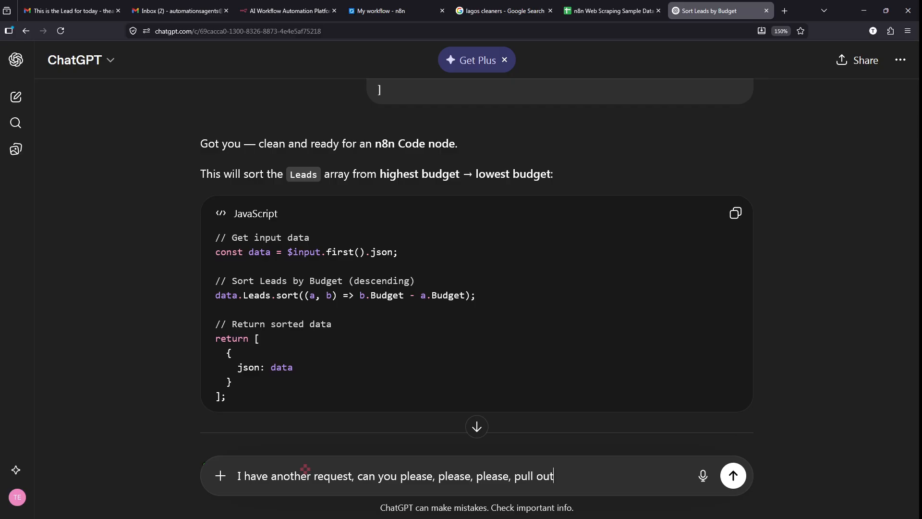
pyautogui.write('ll the text  from thi')
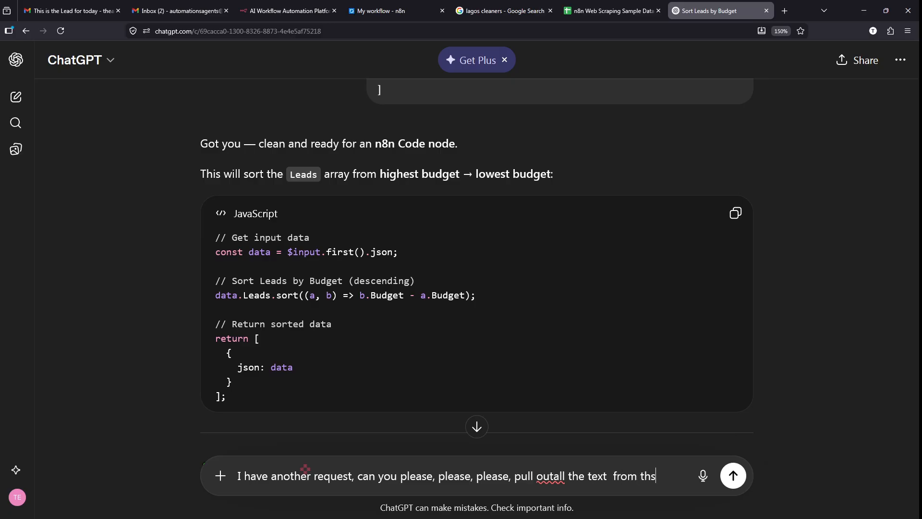
pyautogui.write('s')
pyautogui.press('BackSpace')
pyautogui.write('is JSON')
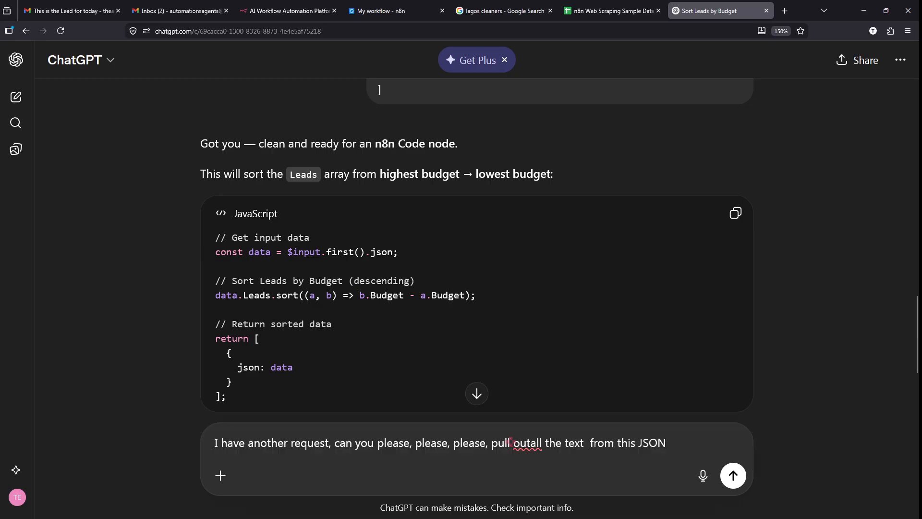
pyautogui.write(' an')
pyautogui.write('d turn it into text')
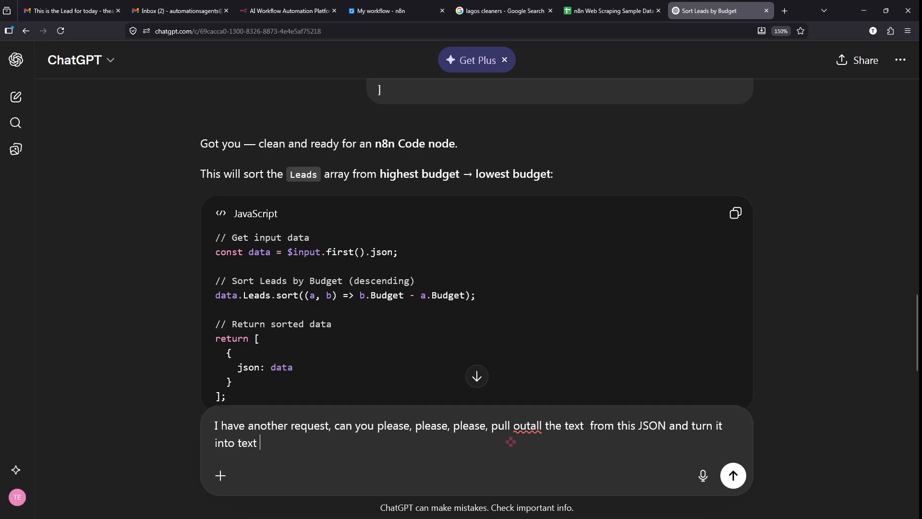
pyautogui.write(' fields:')
pyautogui.hotkey('shift', 'Return')
pyautogui.hotkey('shift', 'Return')
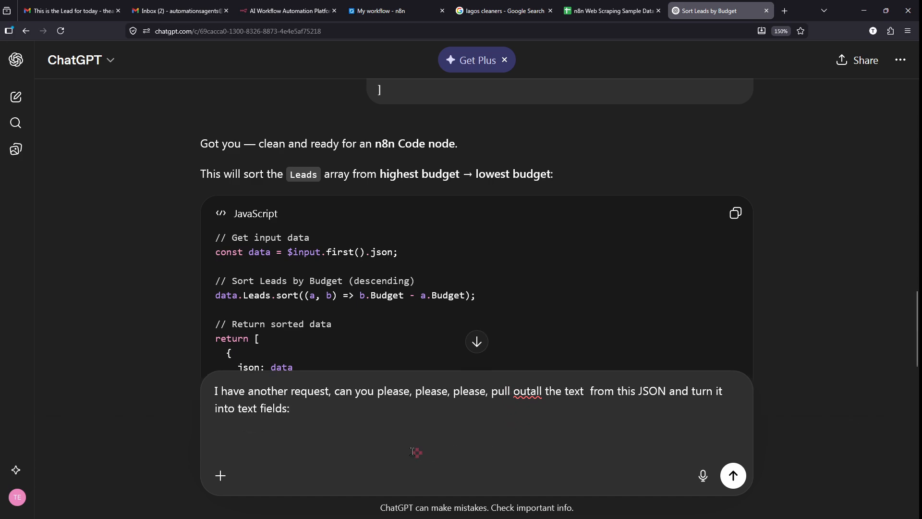
# - Copy the leads input JSON from n8n and paste it into the ChatGPT message
pyautogui.click(382, 11)
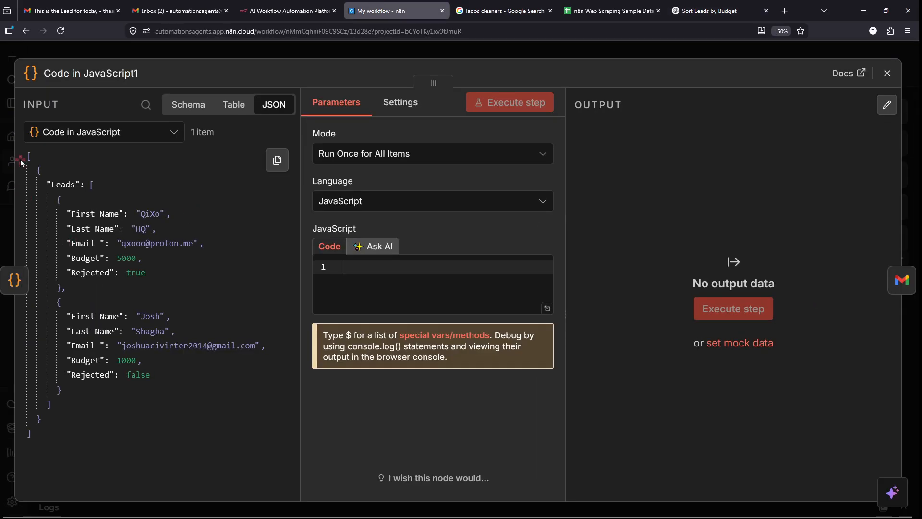
pyautogui.moveTo(35, 259); pyautogui.dragTo(75, 429)
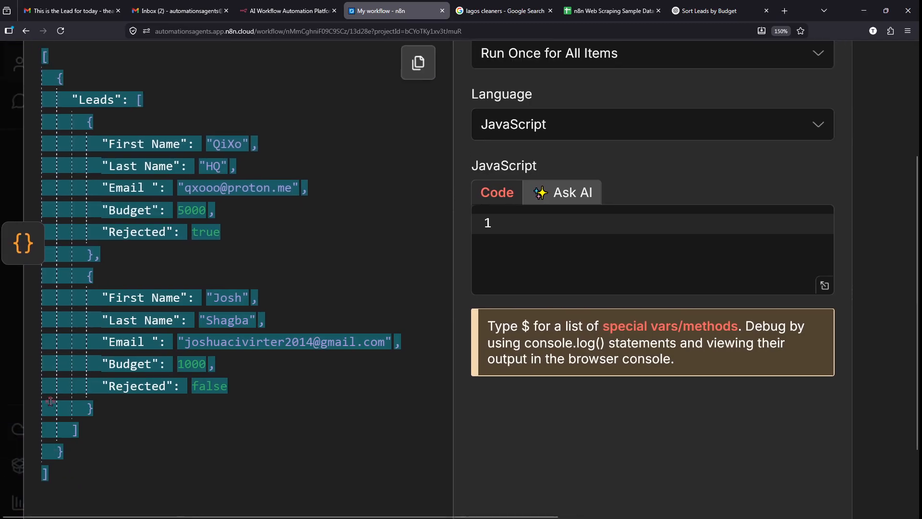
pyautogui.rightClick(50, 401)
pyautogui.click(92, 206)
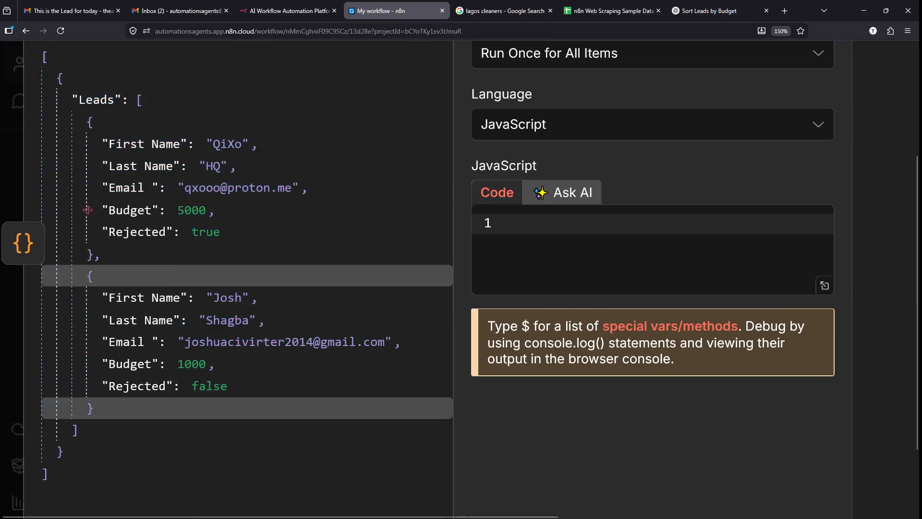
pyautogui.click(718, 5)
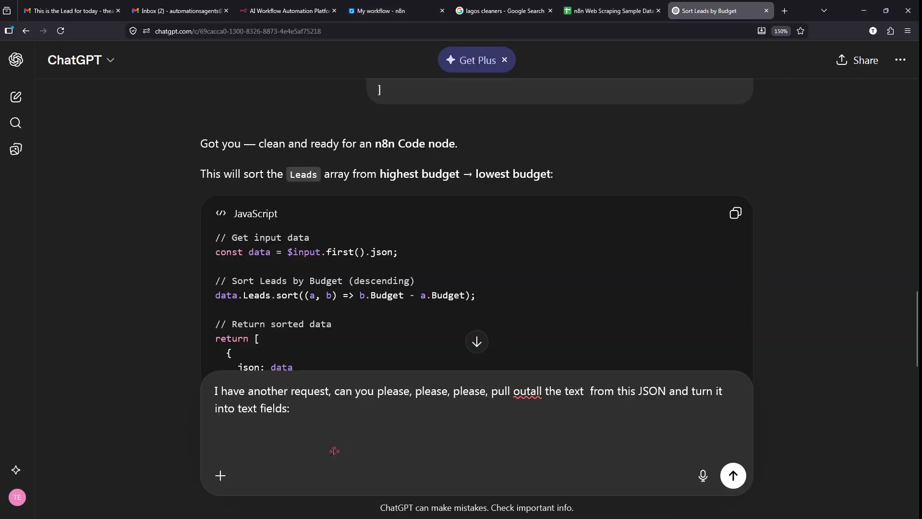
pyautogui.hotkey('ctrl', 'v')
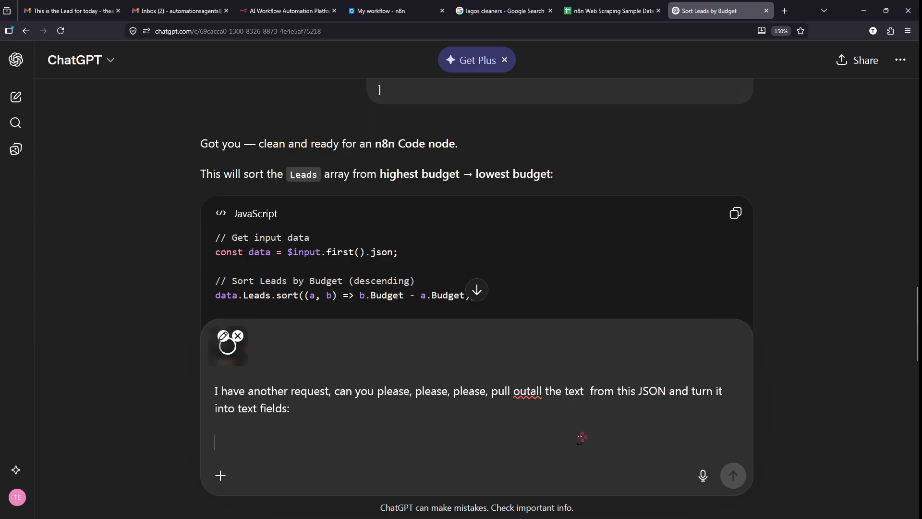
# - Fix the spacing typo in the ChatGPT prompt and remove the attached screenshot
pyautogui.click(529, 390)
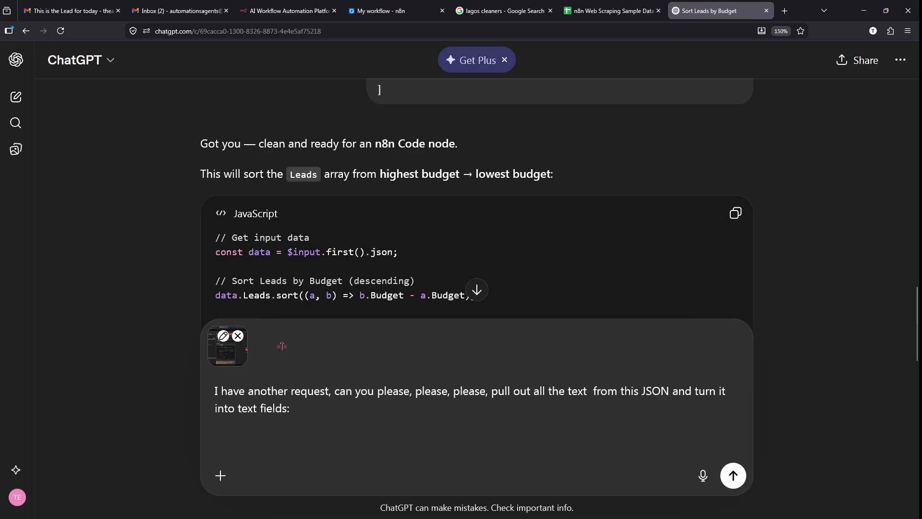
pyautogui.moveTo(260, 343); pyautogui.dragTo(401, 343)
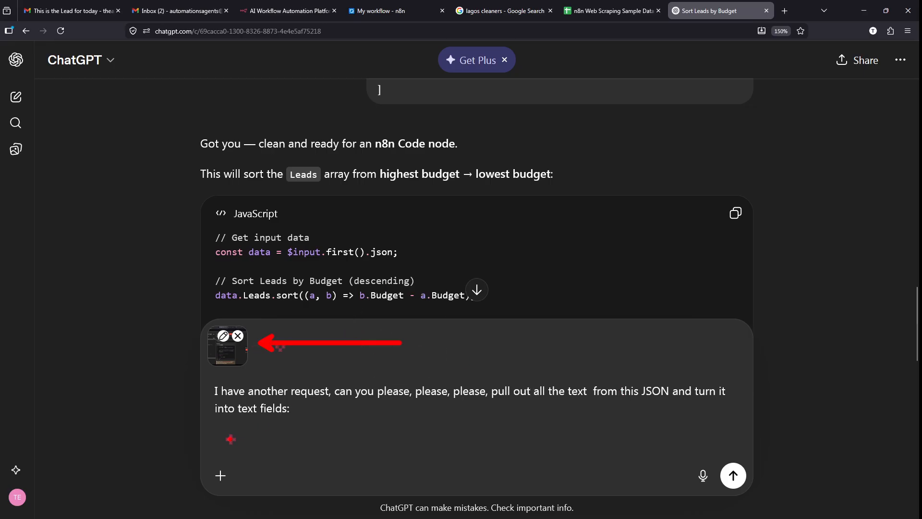
pyautogui.moveTo(219, 434); pyautogui.dragTo(317, 438)
pyautogui.press('Escape')
pyautogui.click(262, 436)
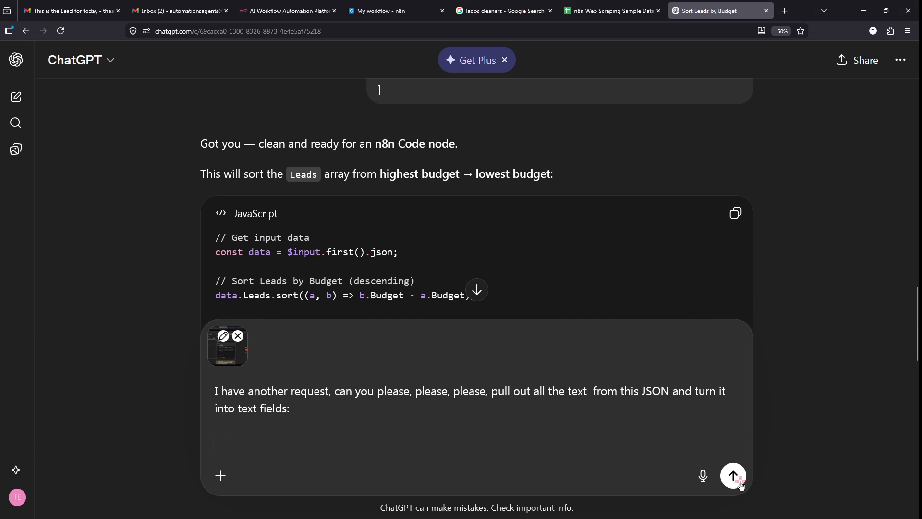
pyautogui.click(238, 336)
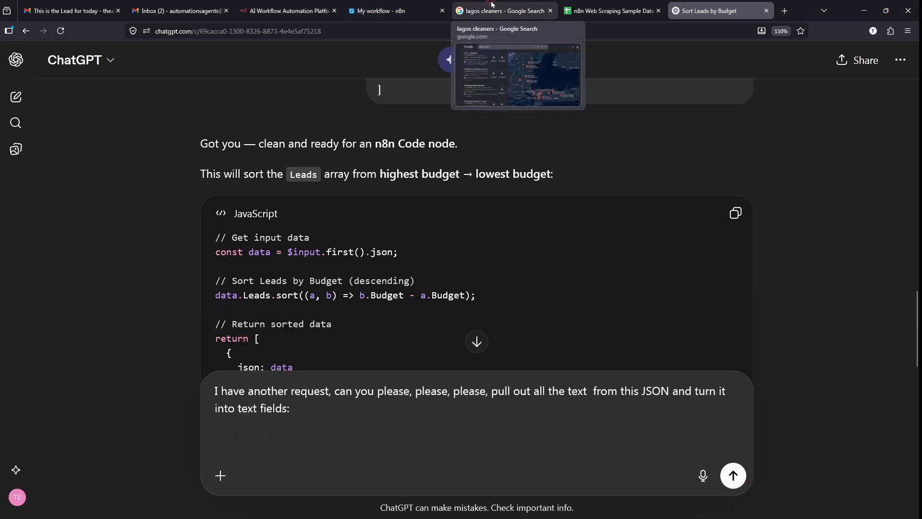
# - Copy the Leads JSON from n8n, paste it into the prompt, and send it
pyautogui.click(491, 4)
pyautogui.click(609, 11)
pyautogui.click(382, 11)
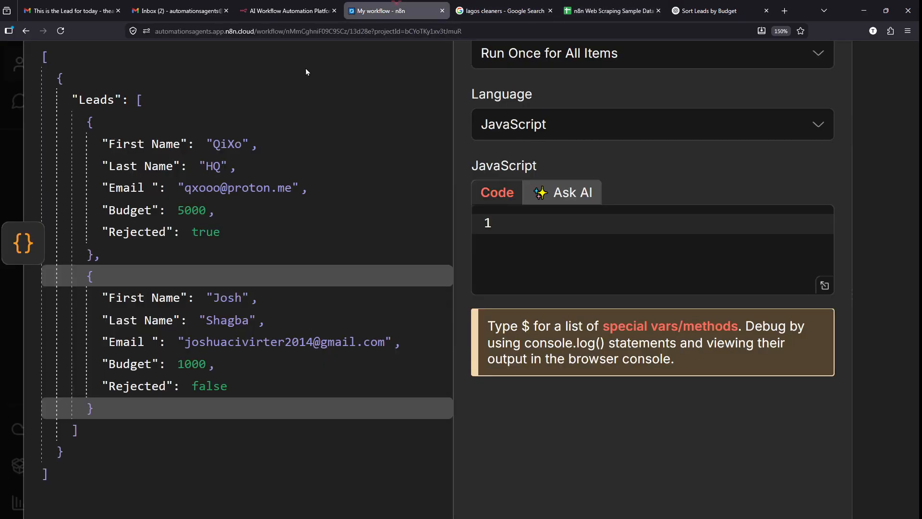
pyautogui.moveTo(51, 476); pyautogui.dragTo(38, 56)
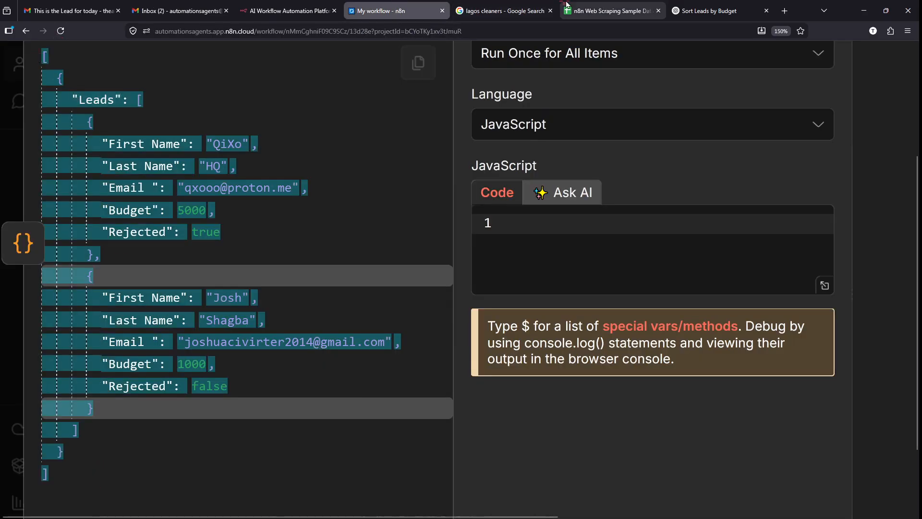
pyautogui.click(709, 11)
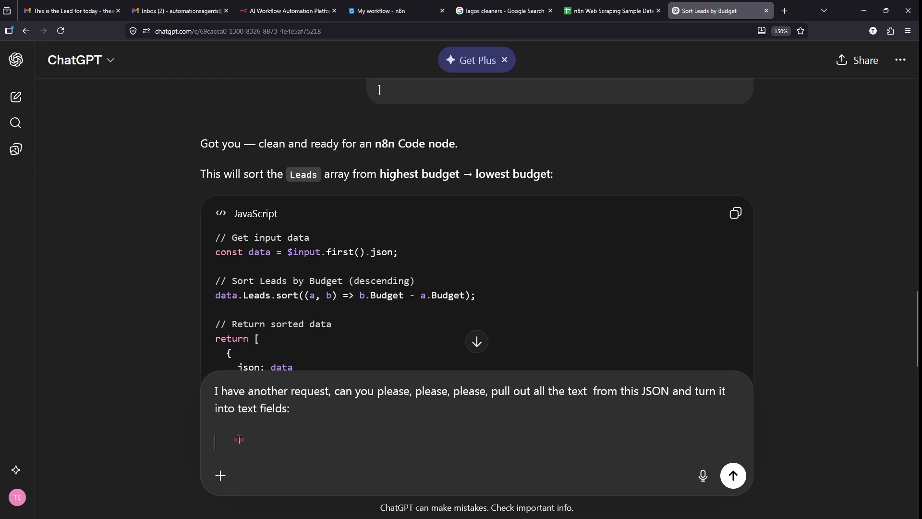
pyautogui.hotkey('ctrl', 'v')
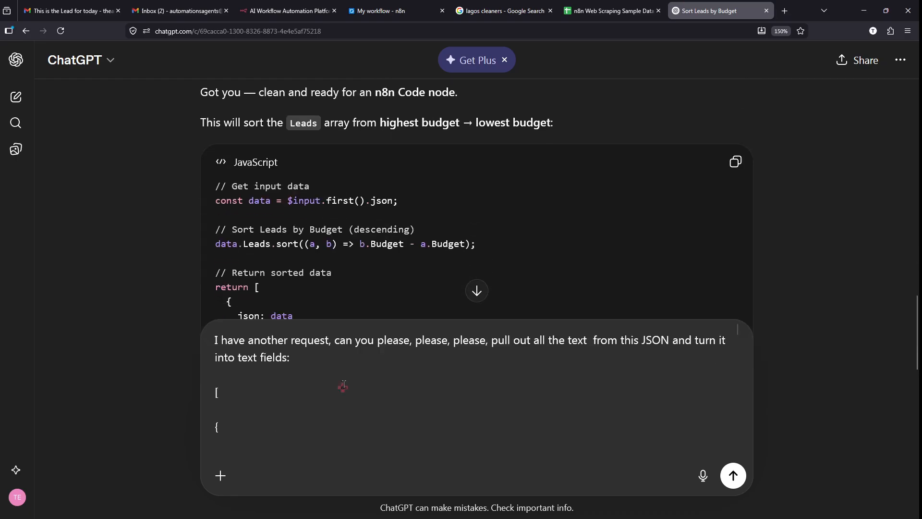
pyautogui.scroll(-5, 344, 385)
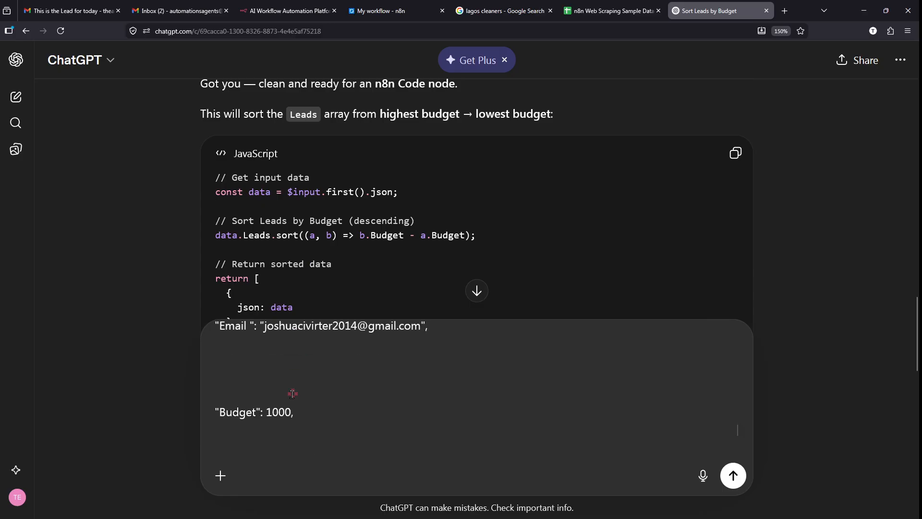
pyautogui.scroll(-5, 293, 393)
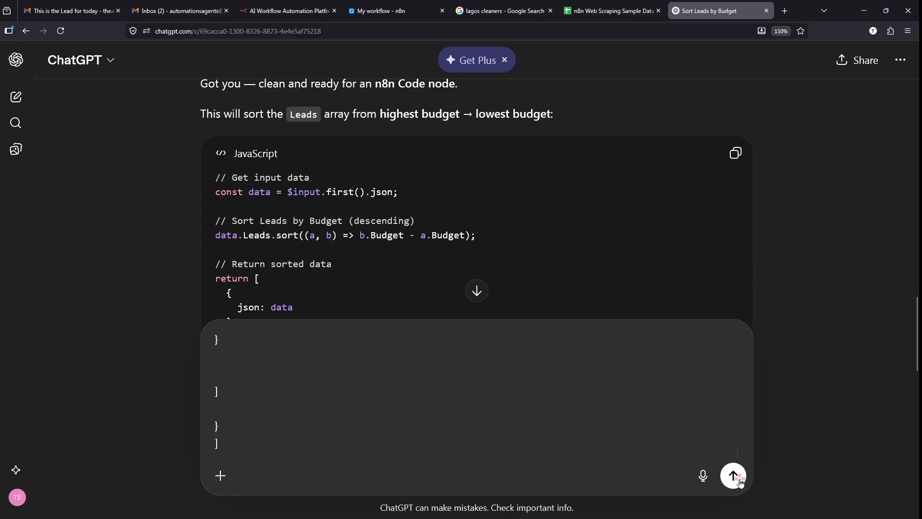
pyautogui.click(736, 478)
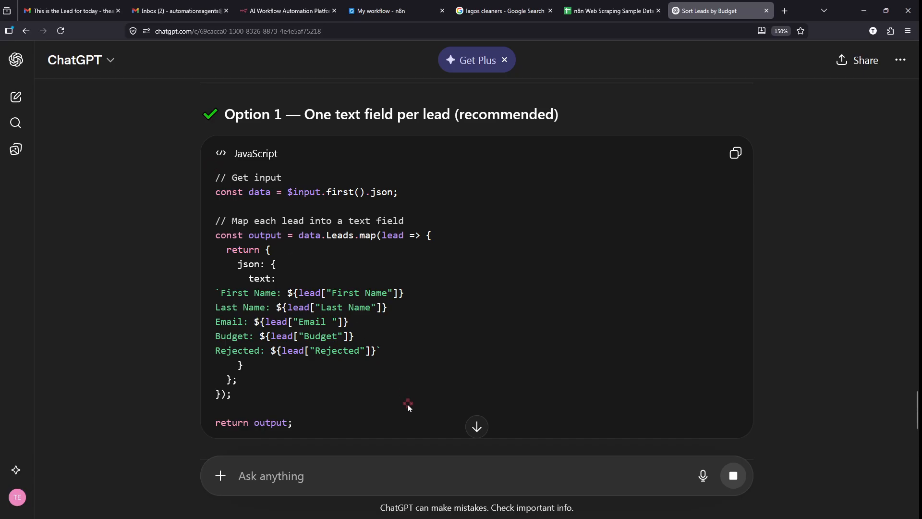
# - Copy ChatGPT's Option 1 code that maps each lead into one text field
pyautogui.moveTo(753, 108)
pyautogui.mouseDown()
pyautogui.moveTo(710, 132)
pyautogui.moveTo(737, 117)
pyautogui.mouseUp()
pyautogui.press('Escape')
pyautogui.click(739, 157)
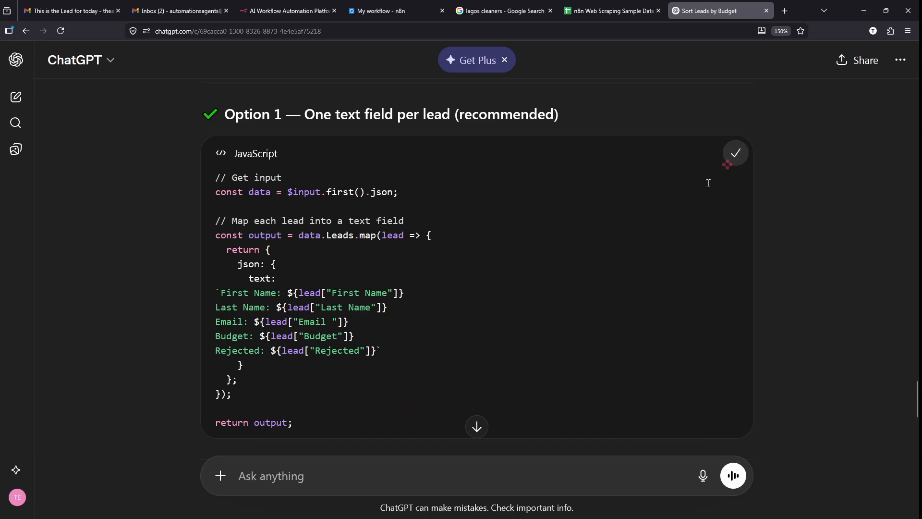
pyautogui.moveTo(356, 422); pyautogui.dragTo(254, 222)
pyautogui.click(254, 221)
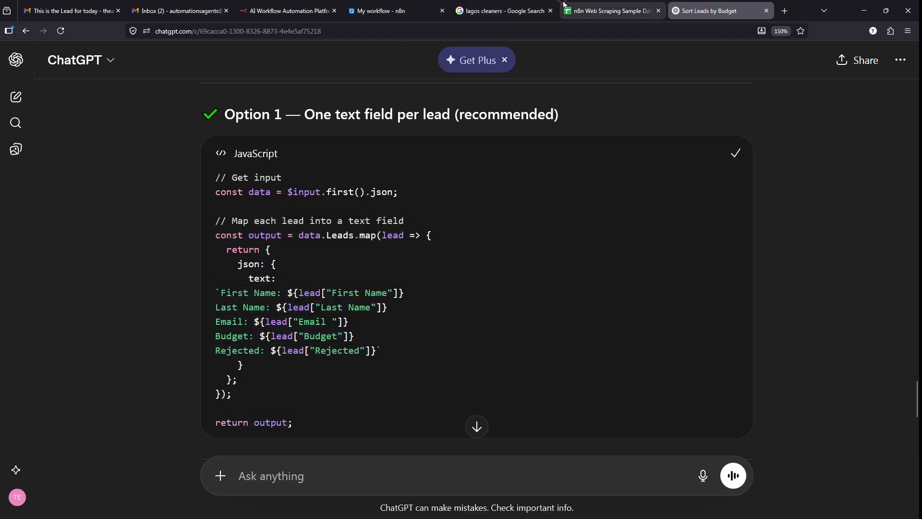
# - Paste the per-lead text code into the Code in JavaScript1 editor and close it
pyautogui.click(389, 11)
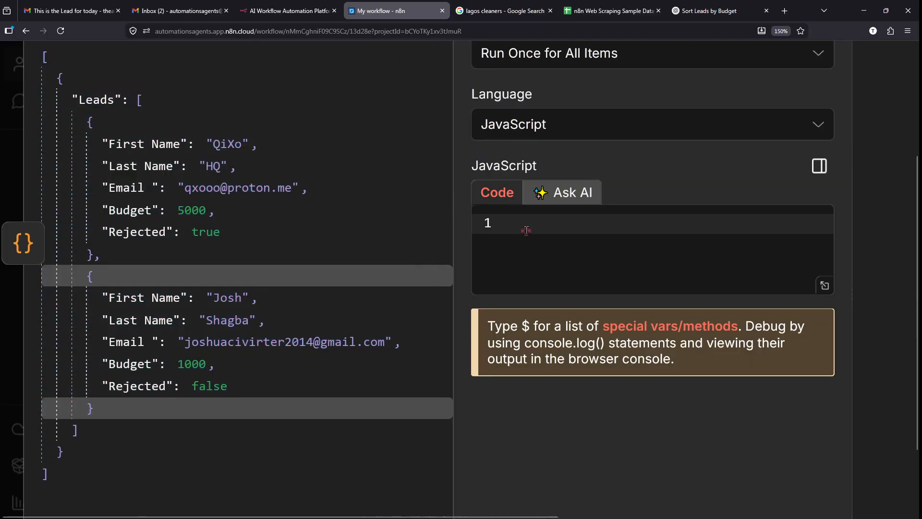
pyautogui.click(527, 230)
pyautogui.hotkey('ctrl', 'v')
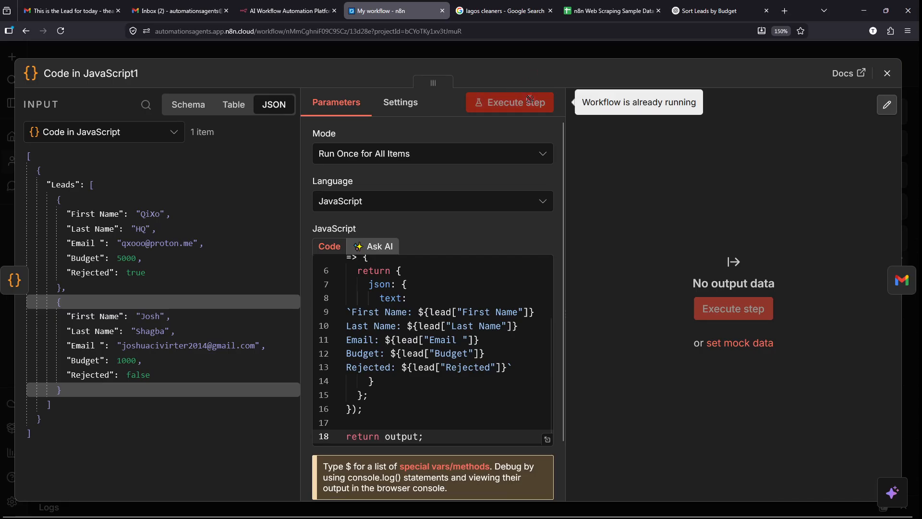
pyautogui.click(555, 47)
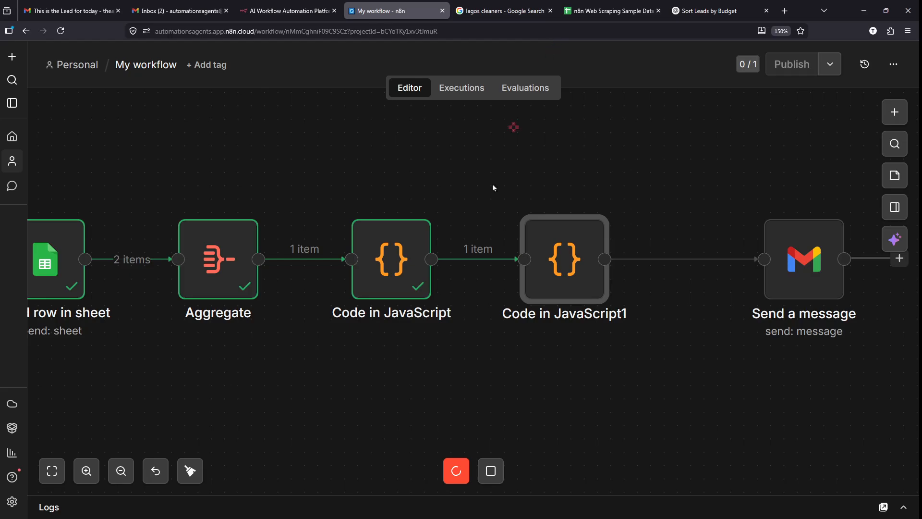
# - Stop the running execution and execute the Code in JavaScript1 step successfully
pyautogui.moveTo(466, 457)
pyautogui.mouseDown()
pyautogui.moveTo(488, 494)
pyautogui.moveTo(464, 456)
pyautogui.mouseUp()
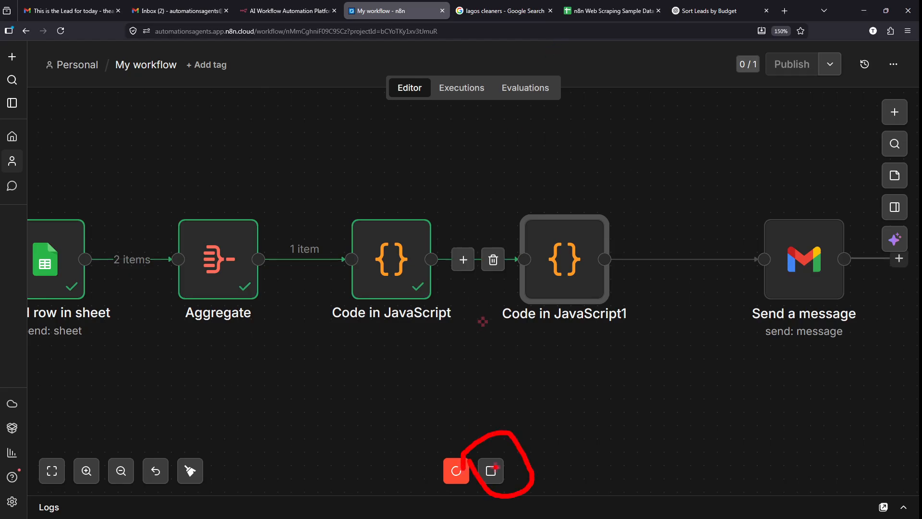
pyautogui.click(497, 471)
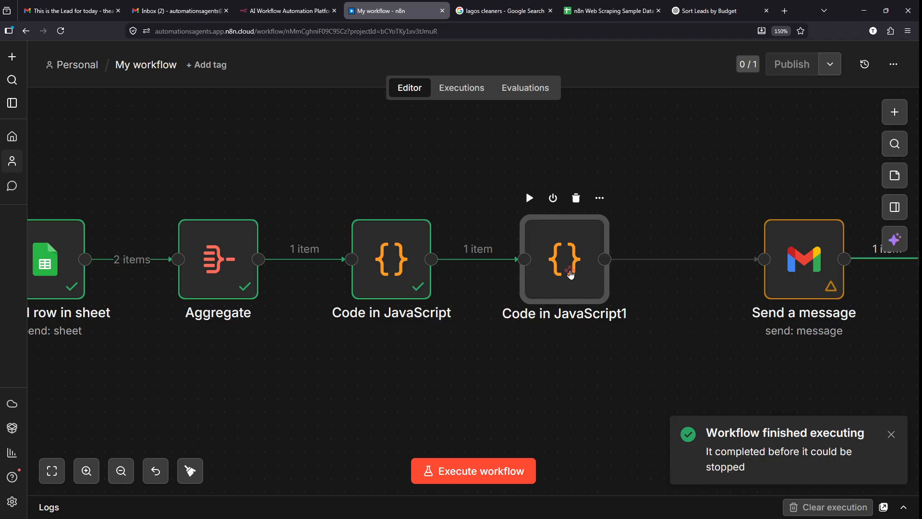
pyautogui.doubleClick(572, 276)
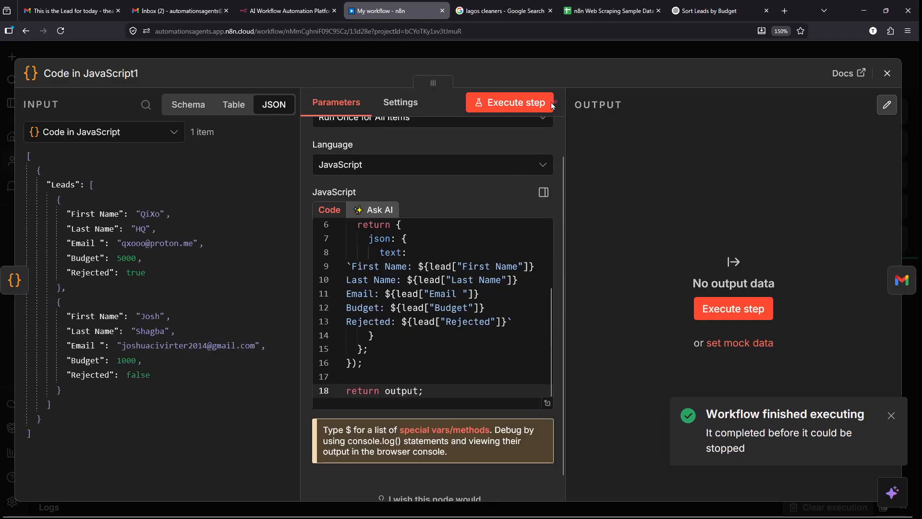
pyautogui.click(525, 107)
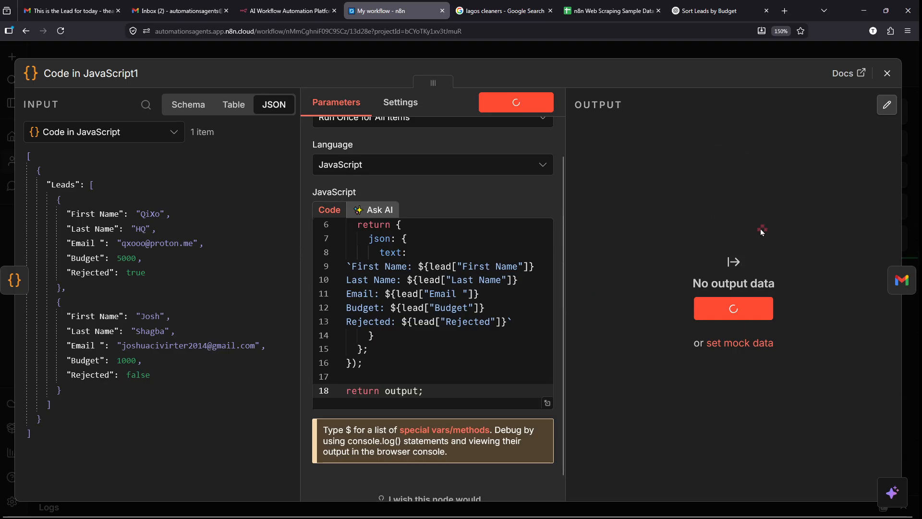
pyautogui.click(600, 51)
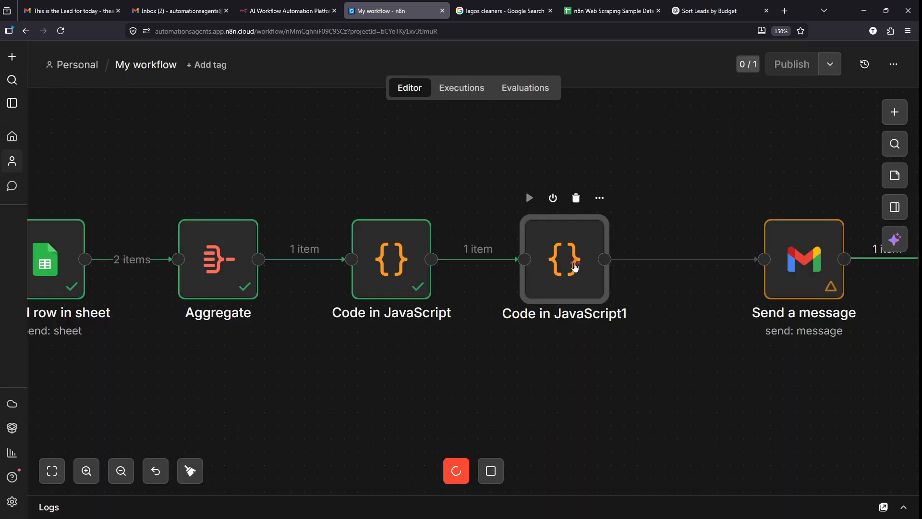
pyautogui.doubleClick(573, 267)
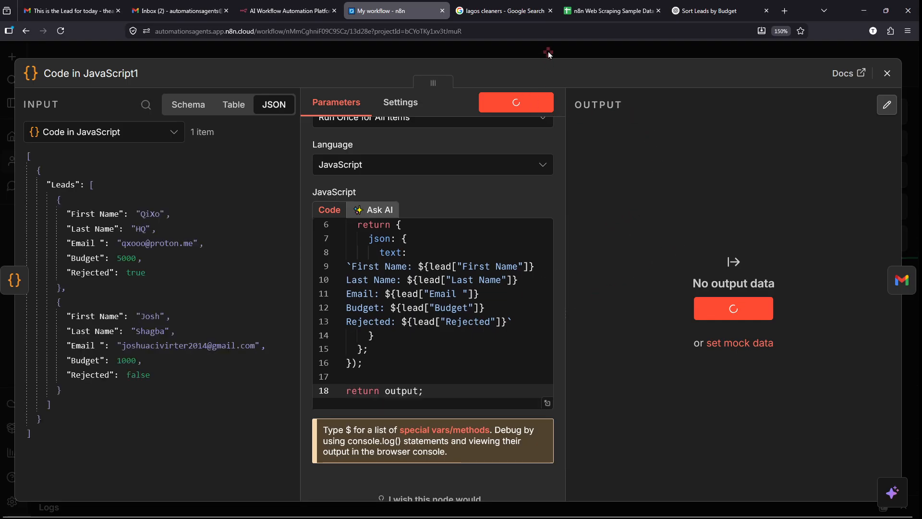
pyautogui.click(699, 52)
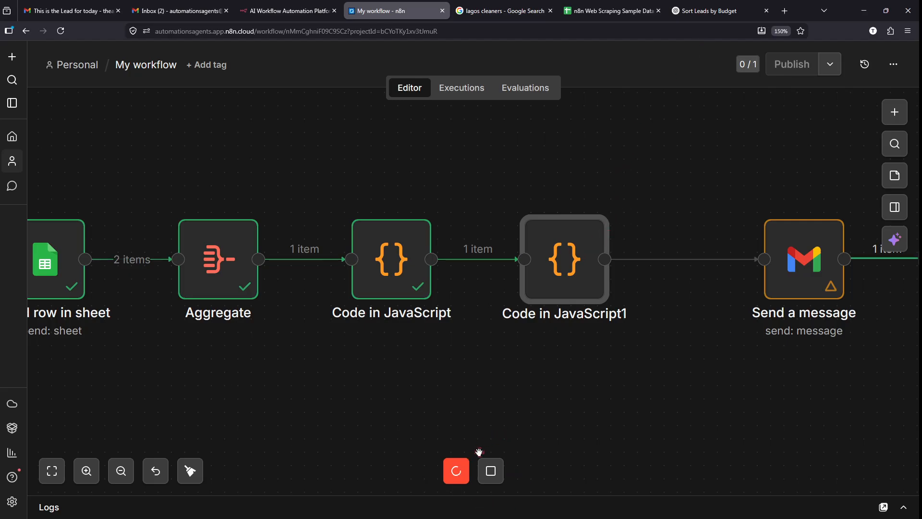
pyautogui.click(486, 466)
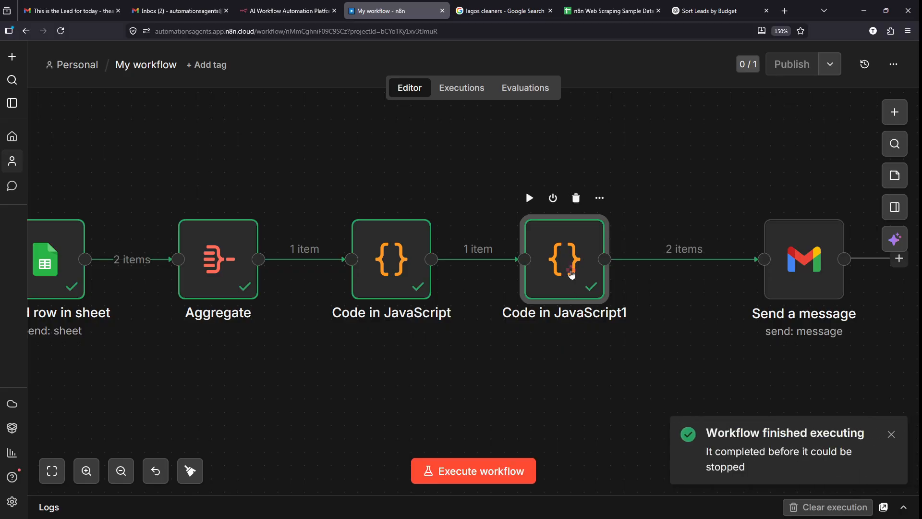
# - Inspect the output of the Code in JavaScript1 node
pyautogui.doubleClick(572, 274)
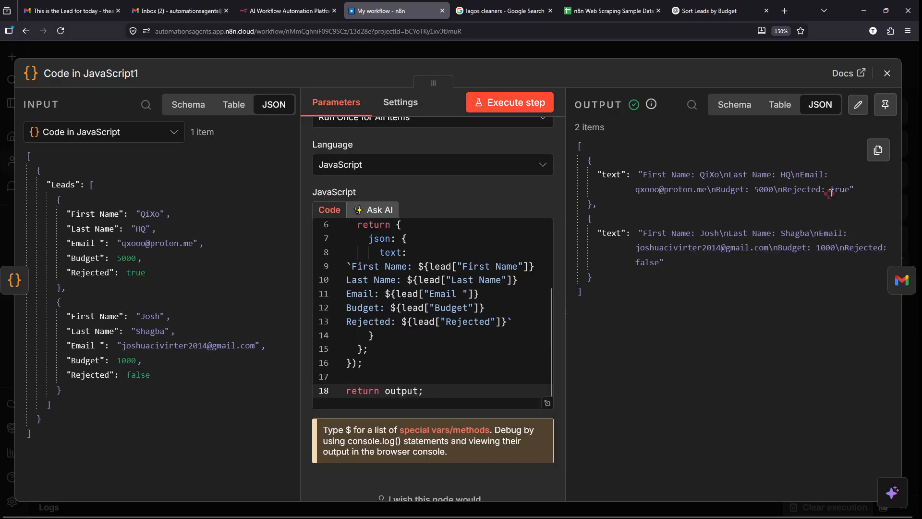
pyautogui.scroll(5, 831, 193)
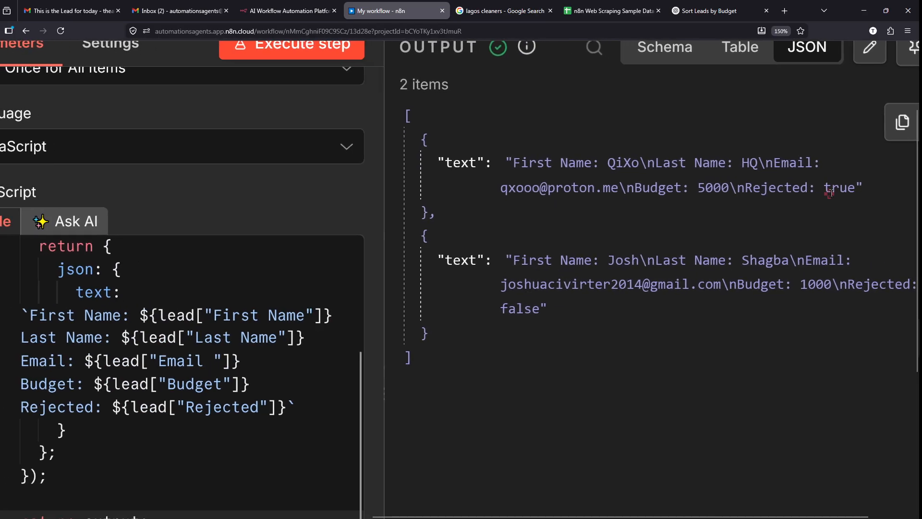
pyautogui.hscroll(-1, 831, 193)
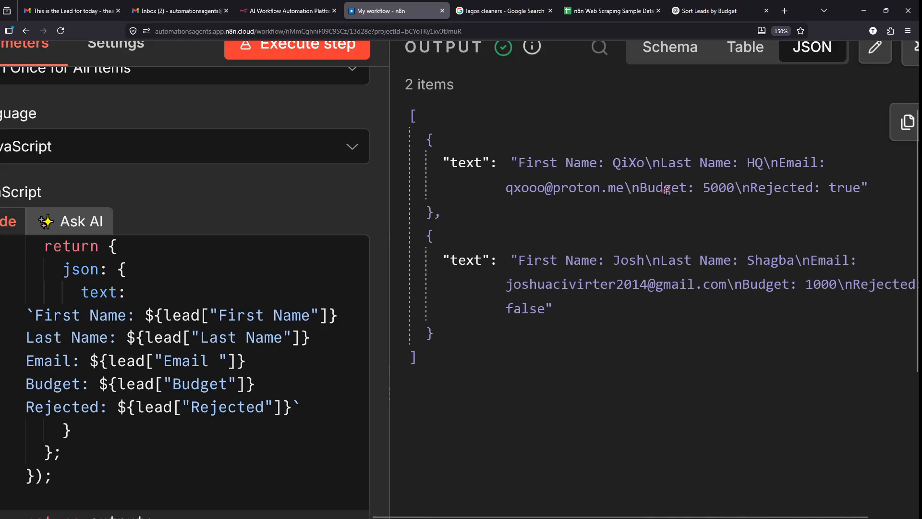
pyautogui.scroll(-5, 666, 191)
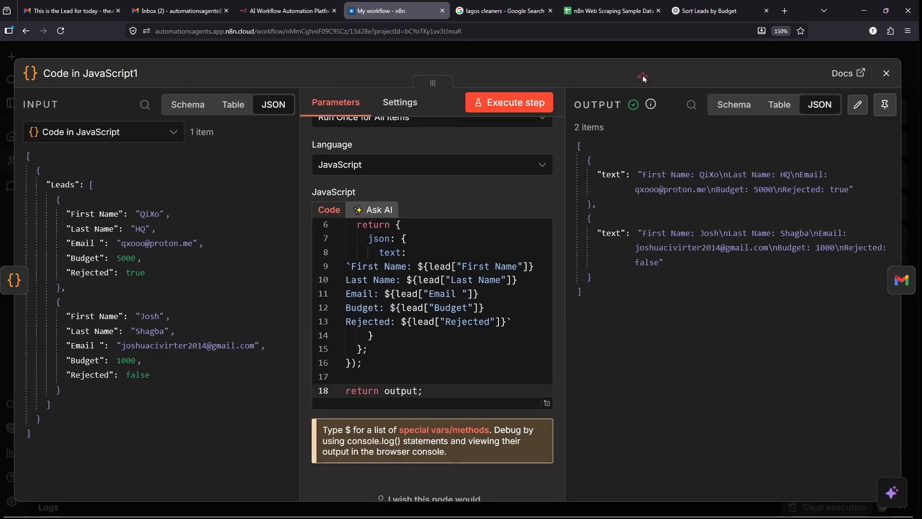
pyautogui.click(649, 49)
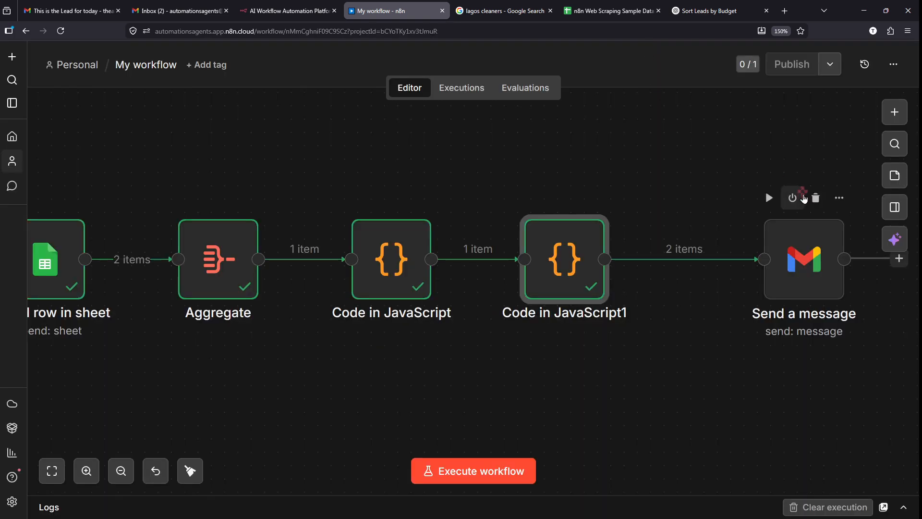
# - Nudge the Send a message node left and execute the whole workflow
pyautogui.moveTo(765, 189); pyautogui.dragTo(711, 189)
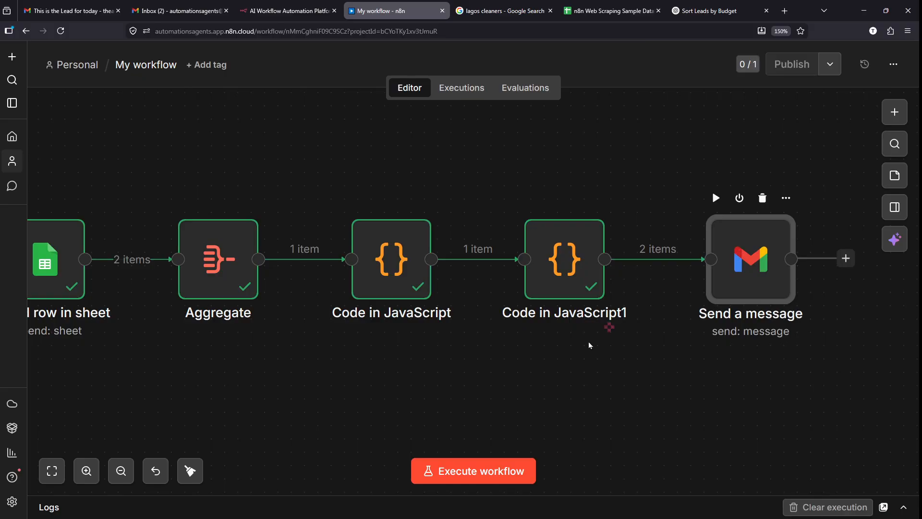
pyautogui.click(447, 471)
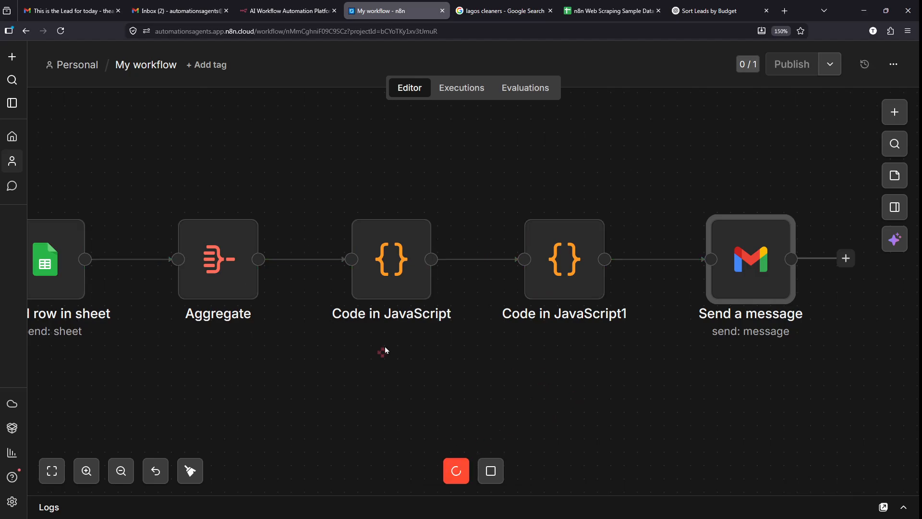
pyautogui.moveTo(545, 225)
# - Switch between the Gmail accounts and refresh the inbox to fetch new lead emails
pyautogui.click(172, 5)
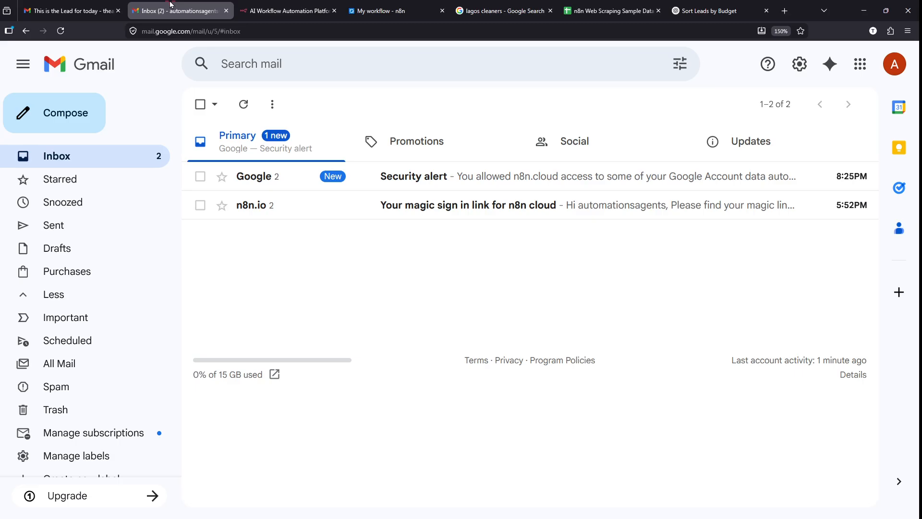
pyautogui.click(129, 151)
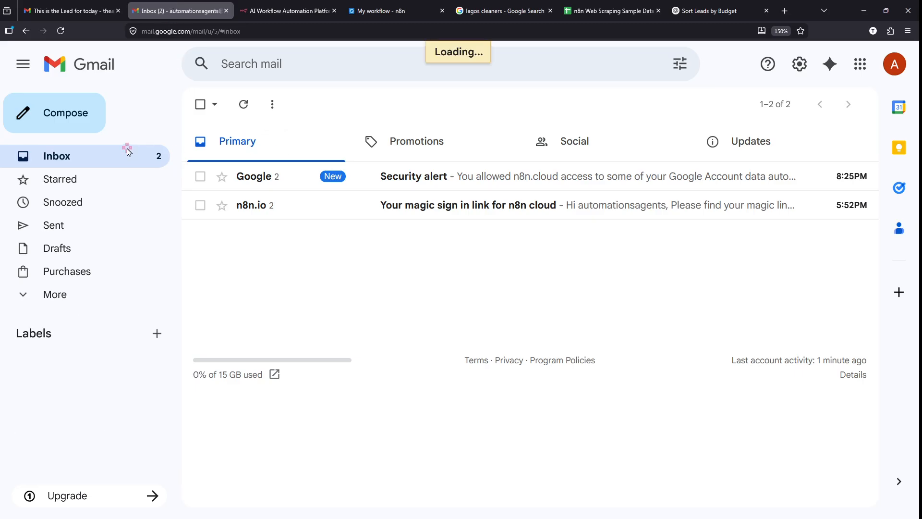
pyautogui.click(96, 5)
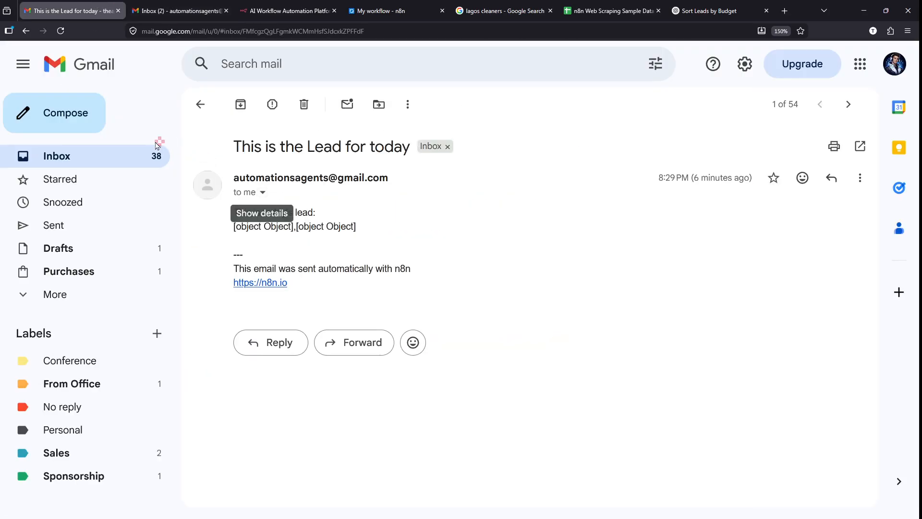
pyautogui.click(126, 157)
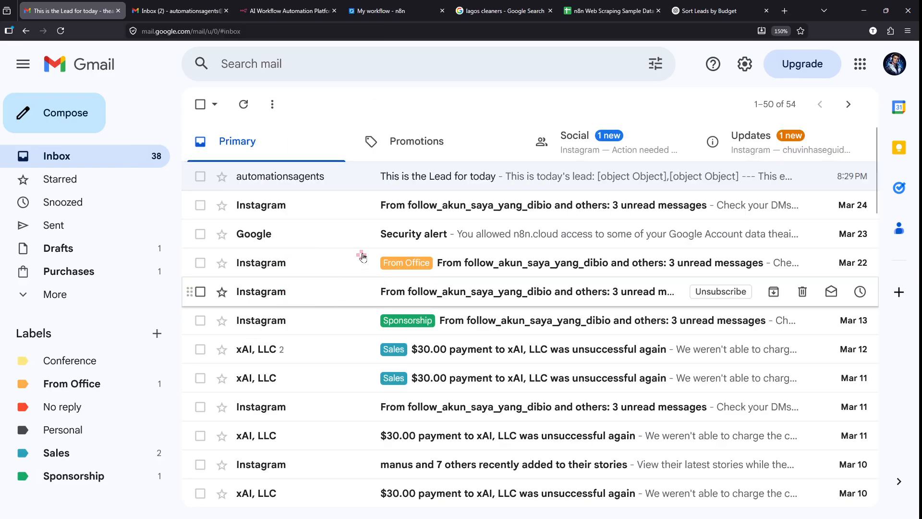
pyautogui.click(244, 104)
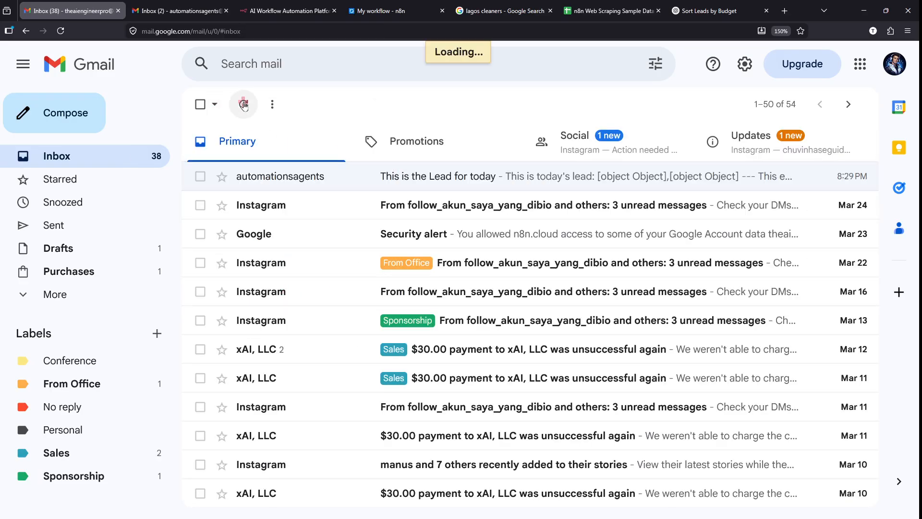
pyautogui.scroll(3, 244, 106)
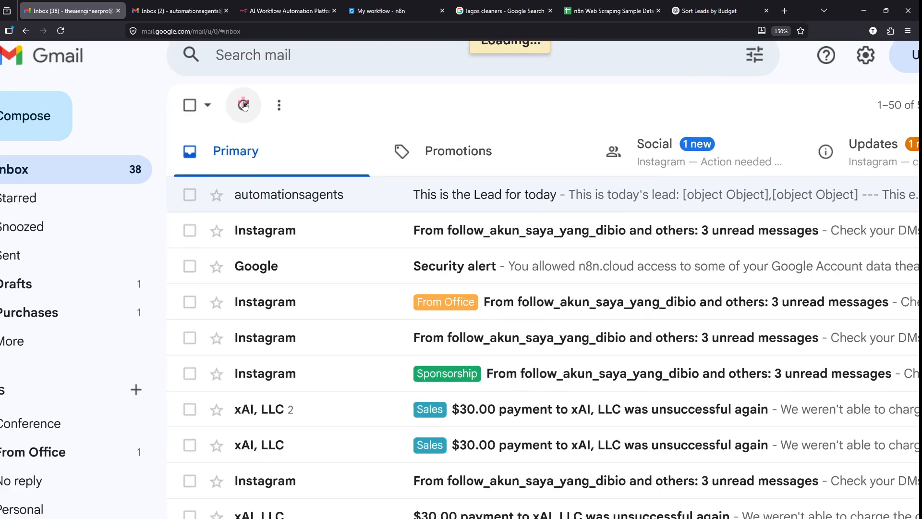
pyautogui.hscroll(-2, 245, 104)
pyautogui.scroll(1, 330, 90)
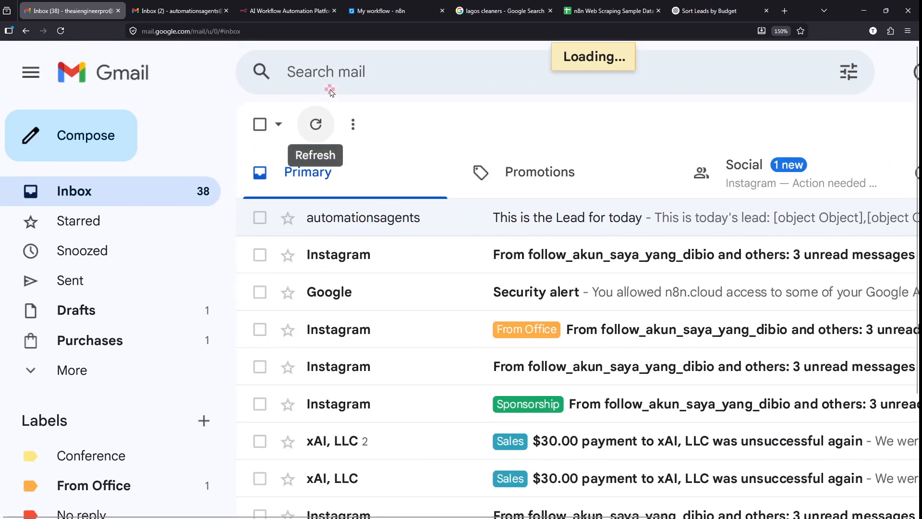
pyautogui.moveTo(495, 516)
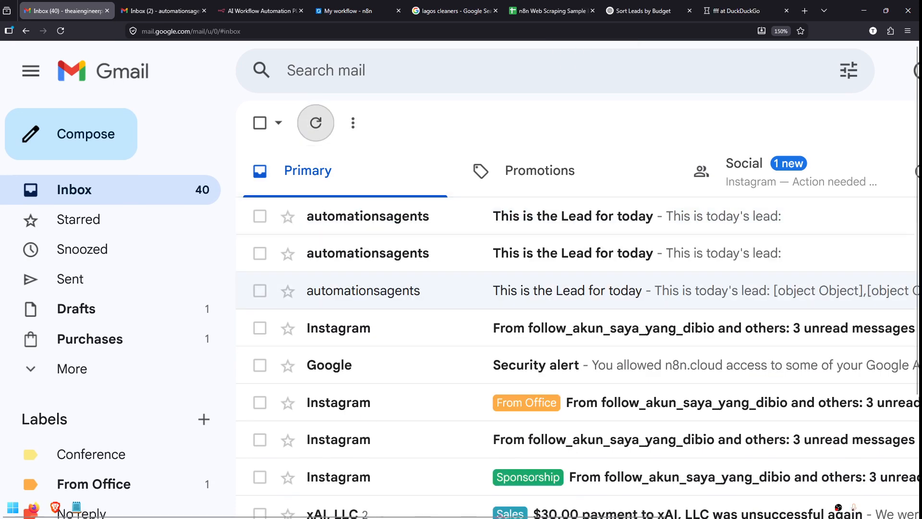
pyautogui.hscroll(3, 519, 212)
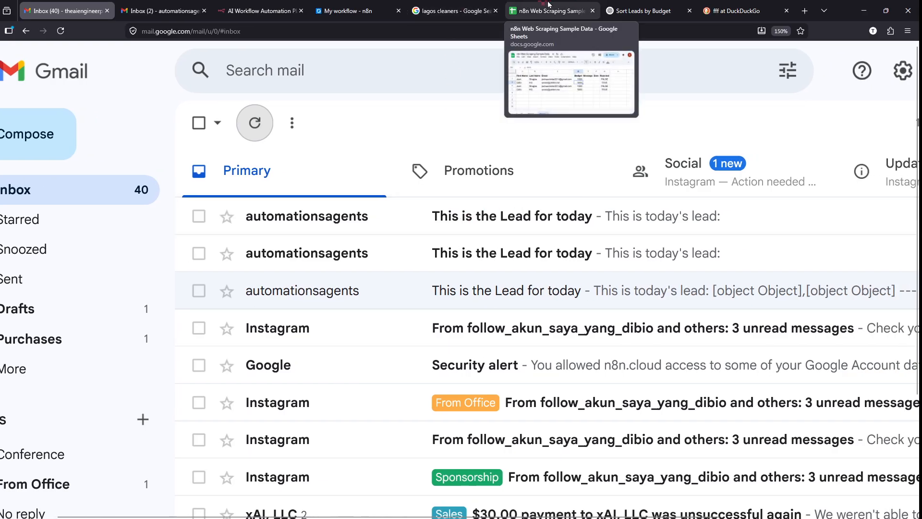
# - Open the newest 'This is the Lead for today' email and review its empty lead body
pyautogui.click(391, 215)
pyautogui.scroll(2, 273, 266)
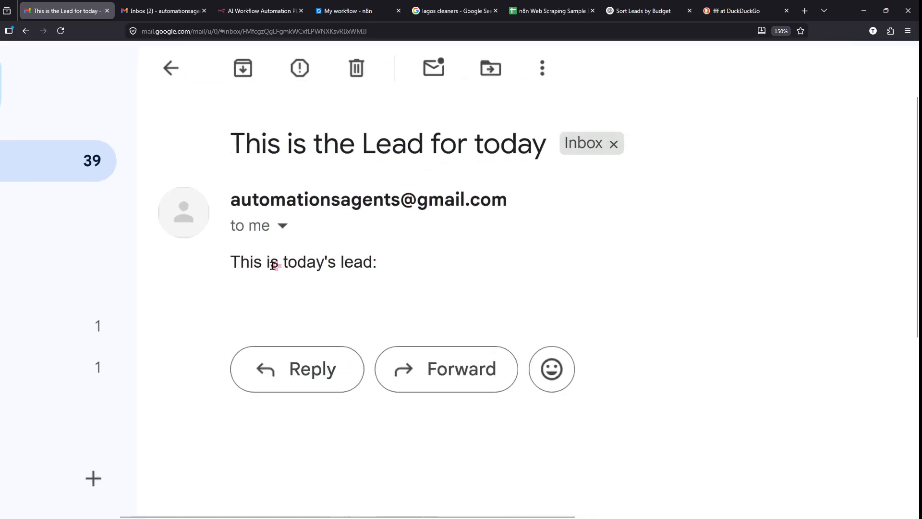
pyautogui.moveTo(231, 261); pyautogui.dragTo(403, 251)
pyautogui.click(404, 251)
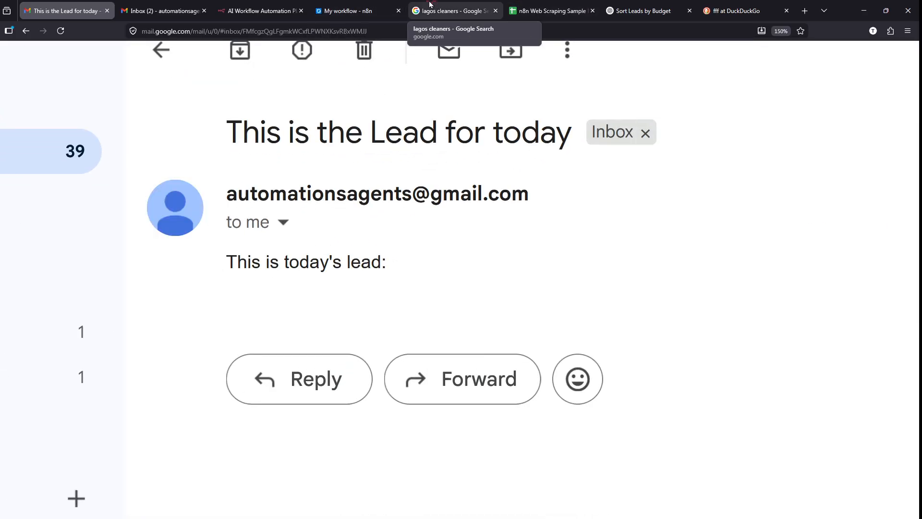
pyautogui.click(357, 6)
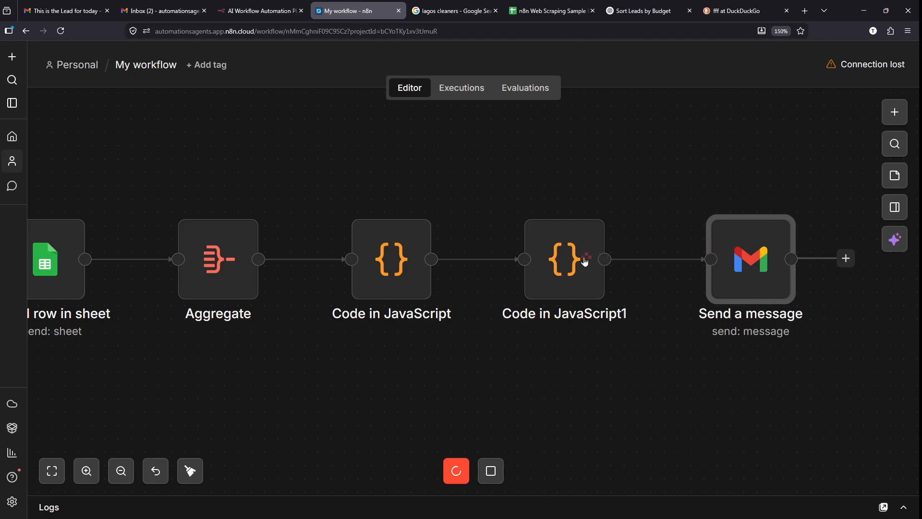
# - Review the JavaScript in Code in JavaScript1, then compare it with ChatGPT's recommended code
pyautogui.moveTo(560, 262)
pyautogui.click(576, 266)
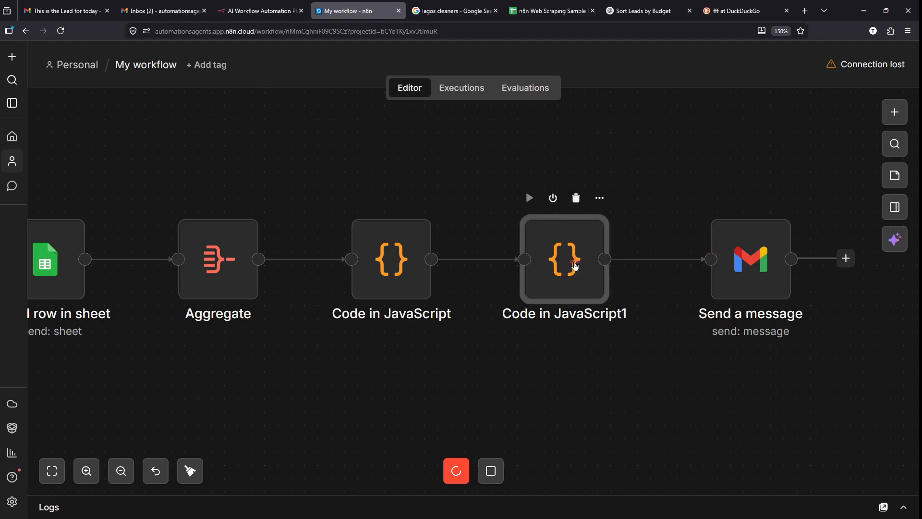
pyautogui.doubleClick(576, 266)
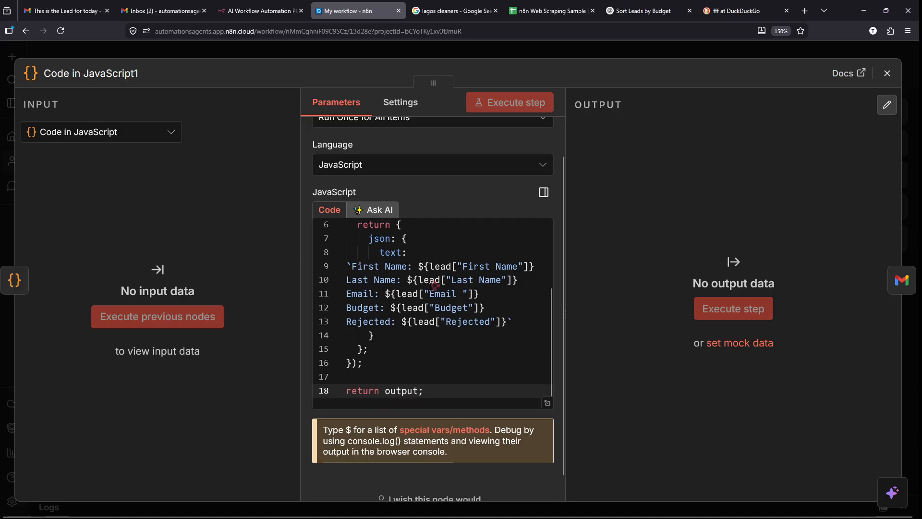
pyautogui.scroll(-1, 433, 285)
pyautogui.scroll(5, 434, 285)
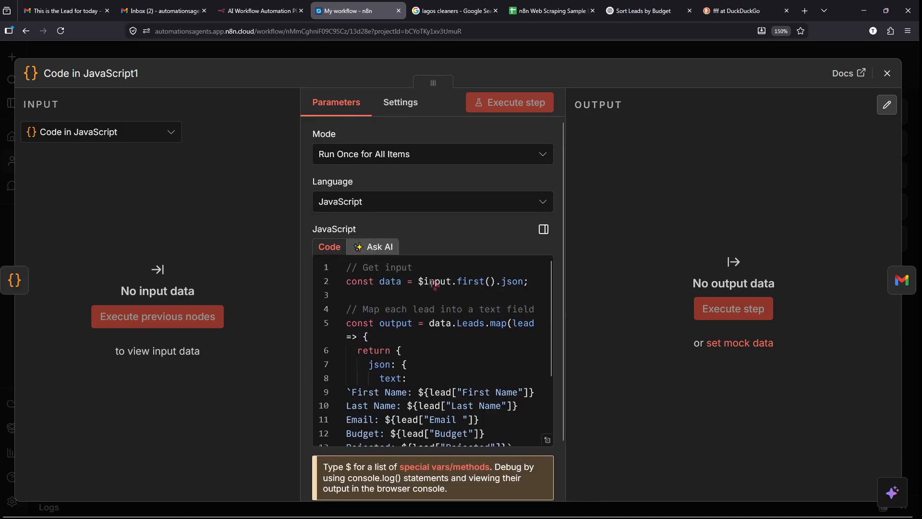
pyautogui.scroll(-2, 435, 309)
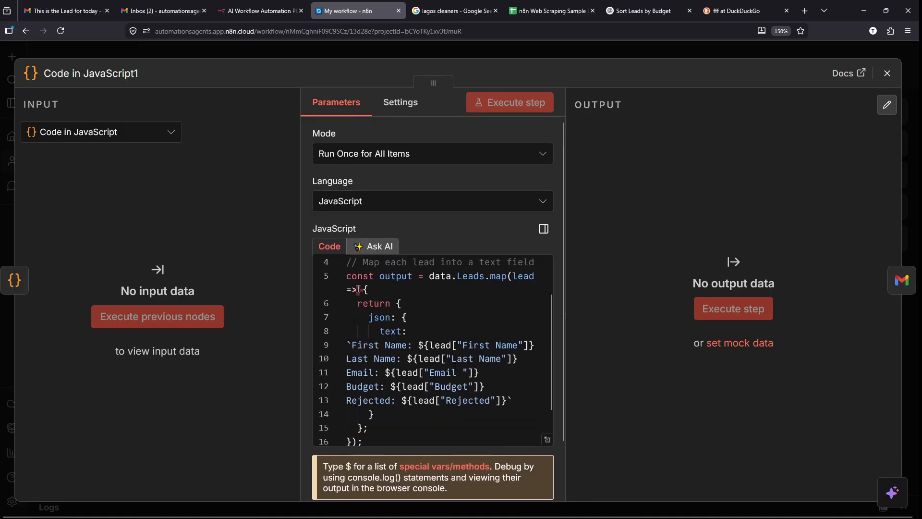
pyautogui.click(625, 11)
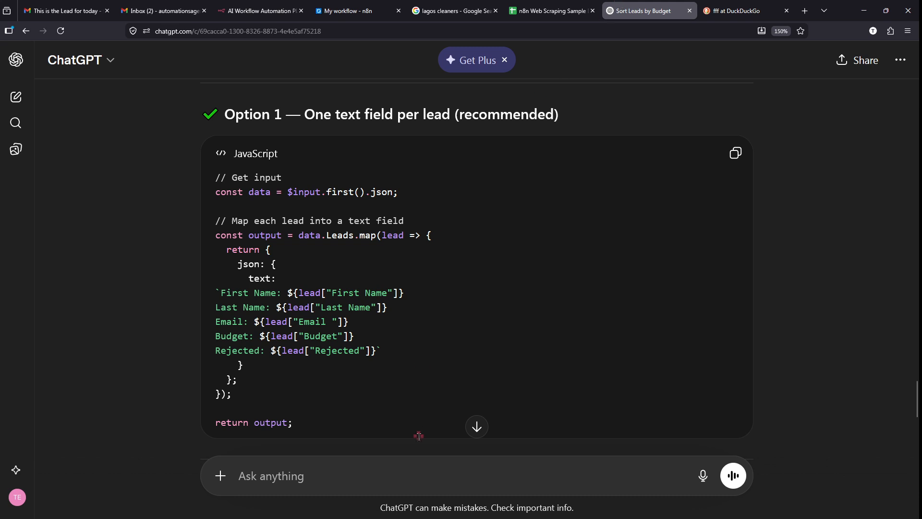
pyautogui.scroll(-1, 313, 370)
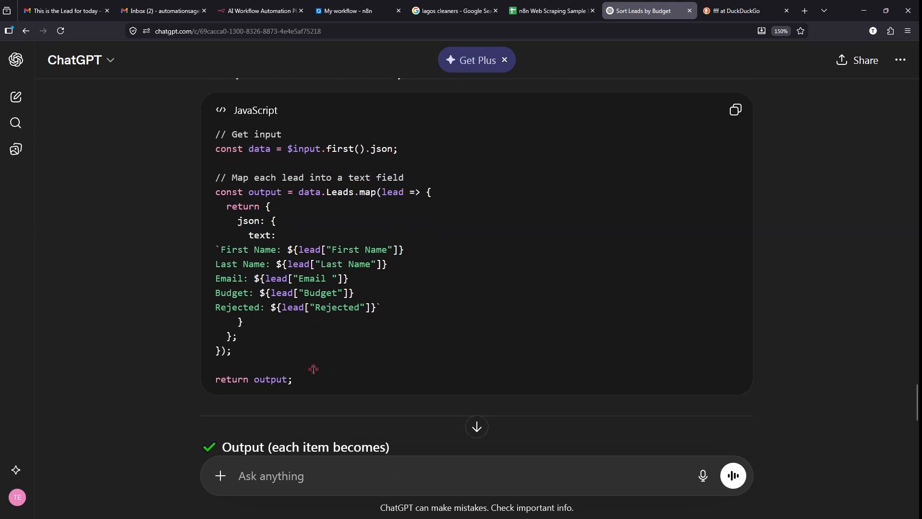
pyautogui.scroll(-4, 313, 369)
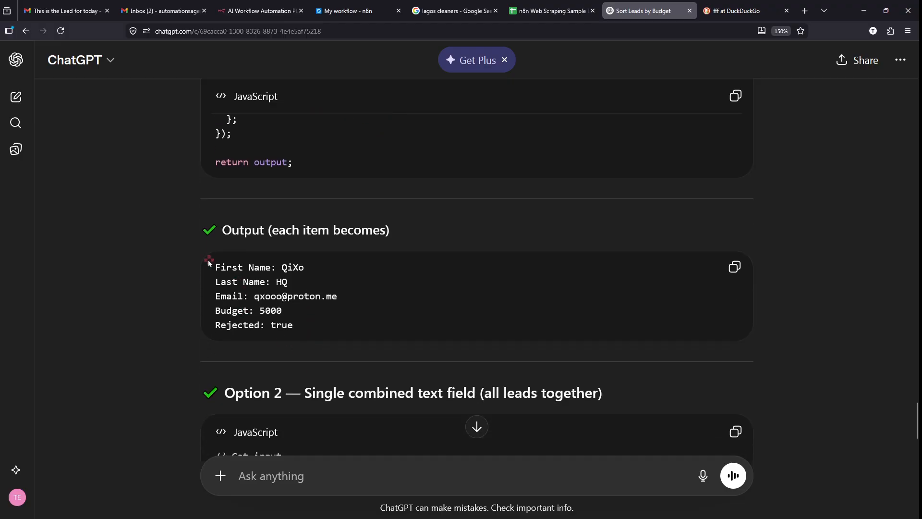
pyautogui.moveTo(214, 264)
pyautogui.mouseDown()
pyautogui.moveTo(328, 321)
pyautogui.moveTo(223, 263)
pyautogui.mouseUp()
pyautogui.click(225, 262)
pyautogui.scroll(-2, 226, 258)
pyautogui.scroll(-3, 225, 257)
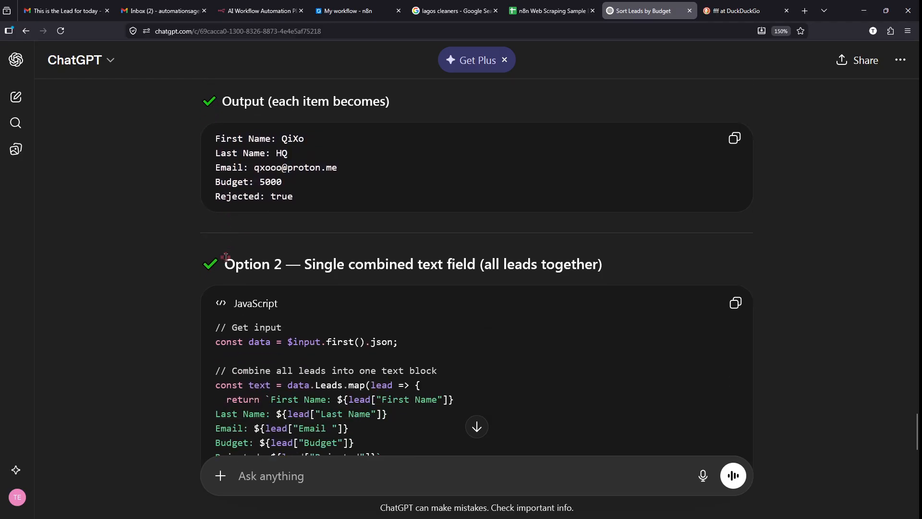
pyautogui.moveTo(300, 197); pyautogui.dragTo(615, 191)
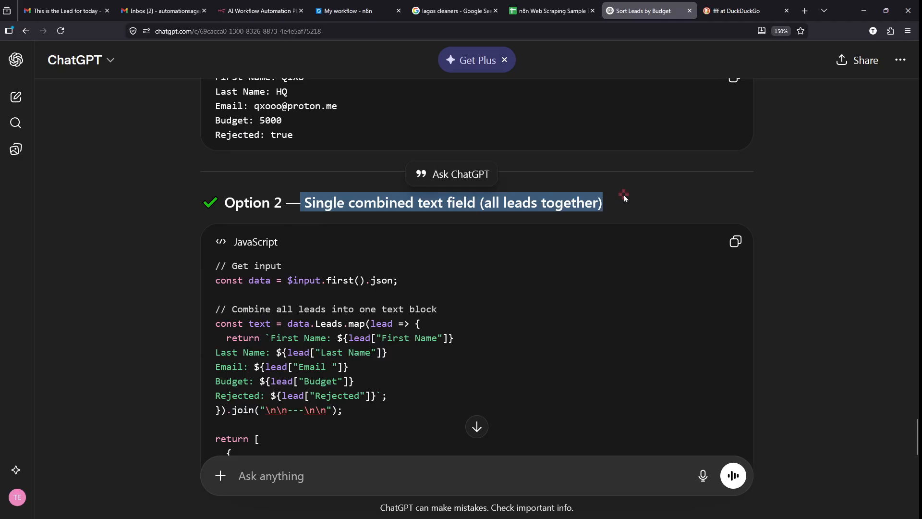
pyautogui.click(623, 195)
pyautogui.scroll(4, 624, 195)
pyautogui.scroll(8, 624, 195)
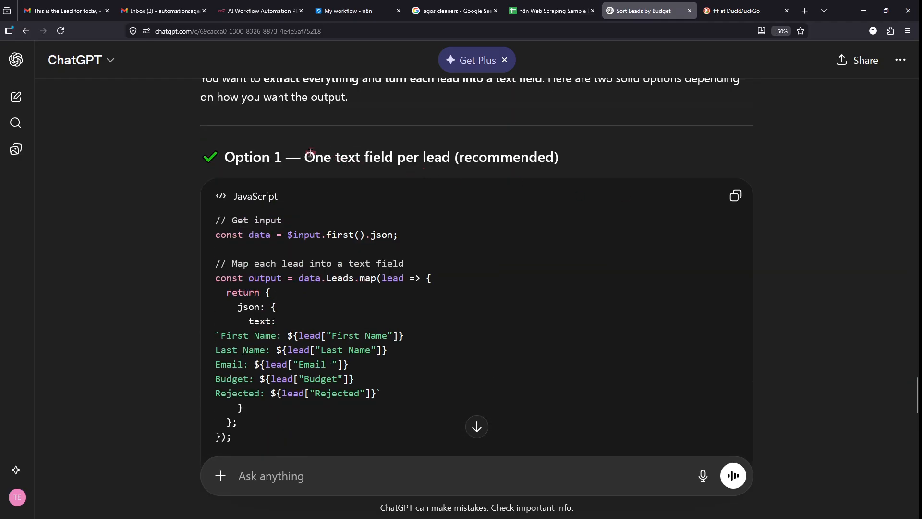
pyautogui.moveTo(310, 153); pyautogui.dragTo(513, 157)
pyautogui.click(512, 157)
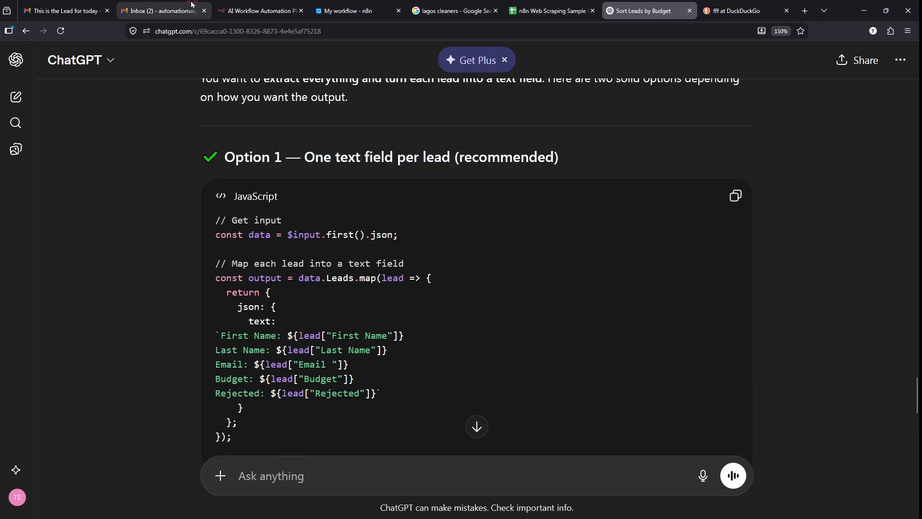
# - Go back from the lead email to the Gmail inbox, then move to the 'fff' DuckDuckGo results
pyautogui.click(64, 11)
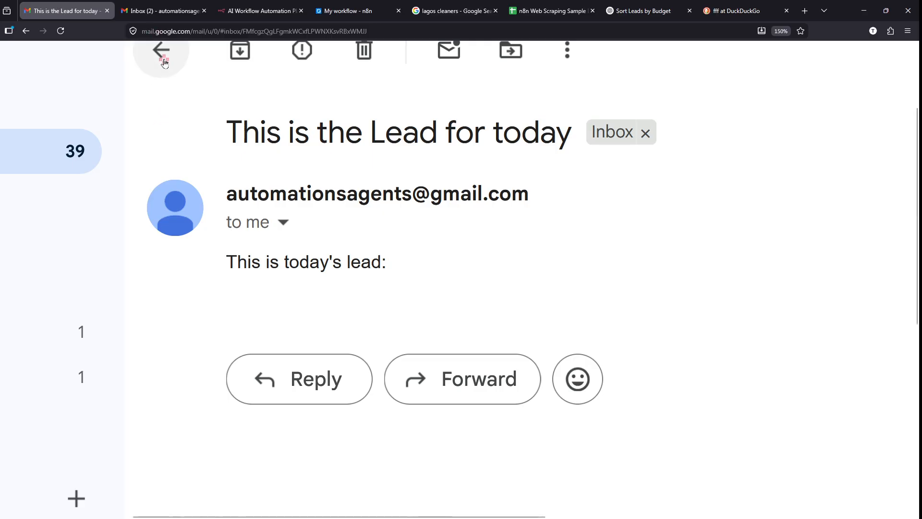
pyautogui.scroll(2, 164, 63)
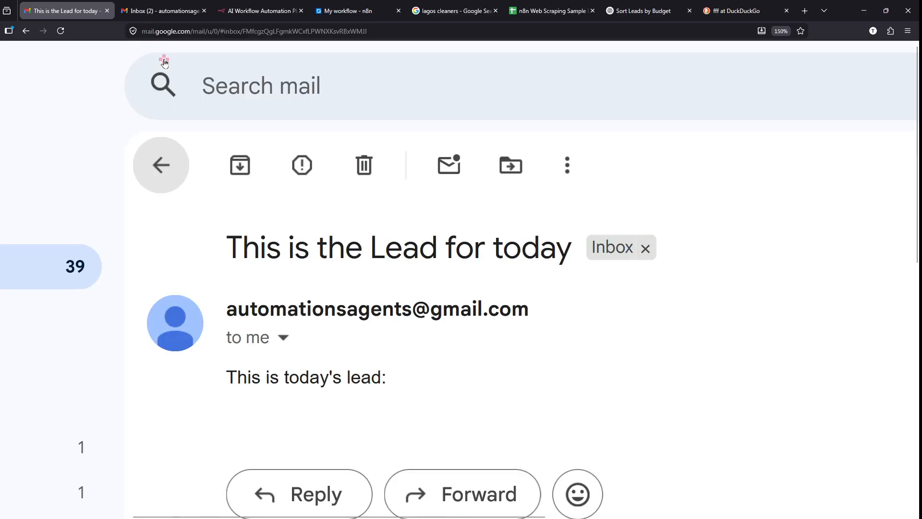
pyautogui.click(161, 165)
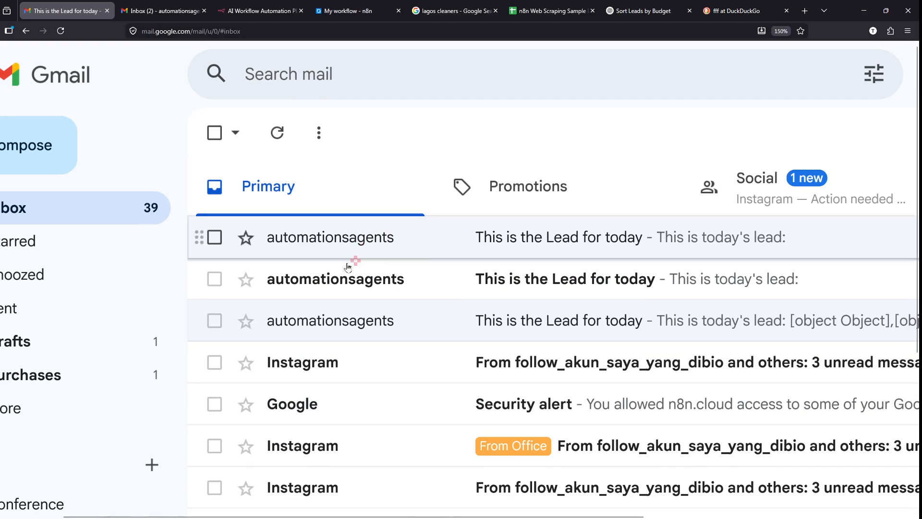
pyautogui.click(721, 6)
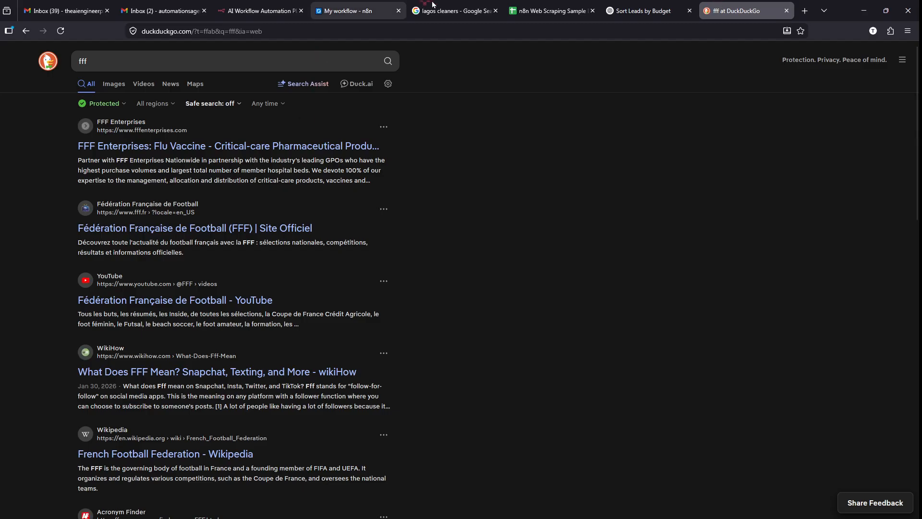
# - Copy ChatGPT's Option 2 code that combines all leads into one text field
pyautogui.click(620, 5)
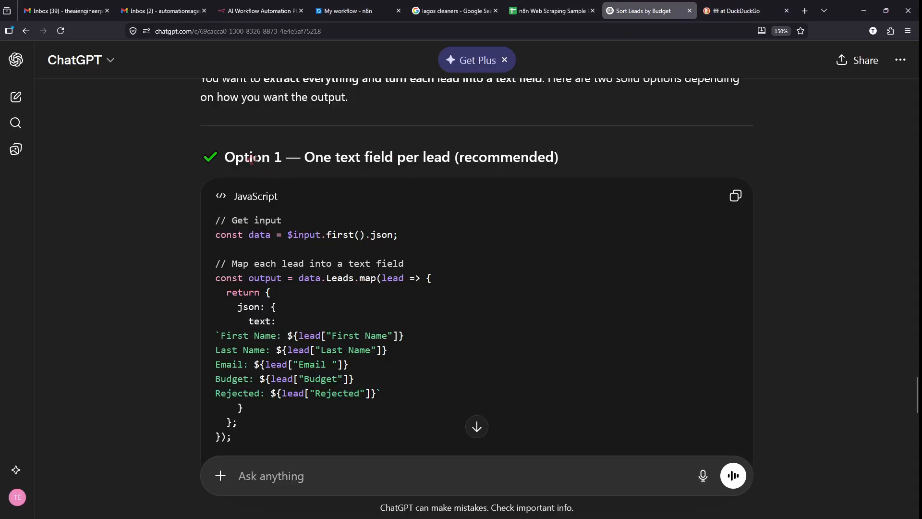
pyautogui.moveTo(253, 158); pyautogui.dragTo(513, 156)
pyautogui.scroll(-10, 513, 154)
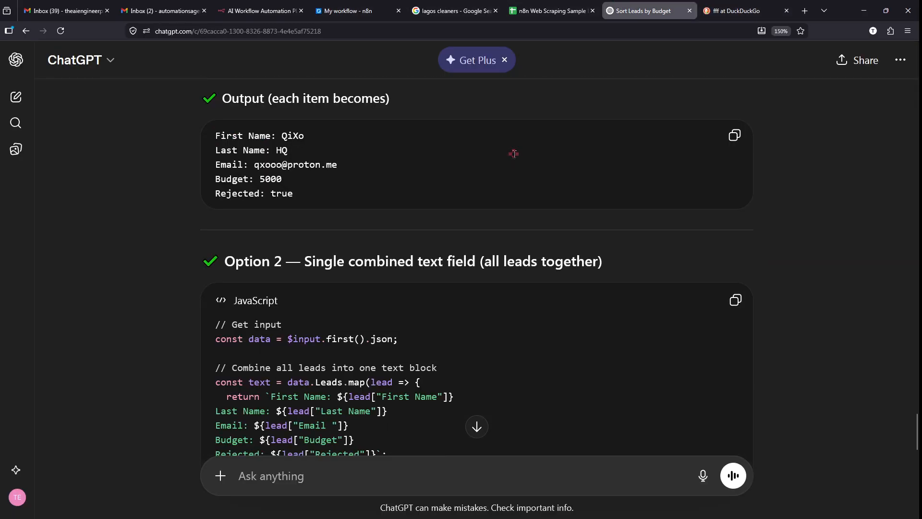
pyautogui.scroll(-1, 514, 154)
pyautogui.click(735, 256)
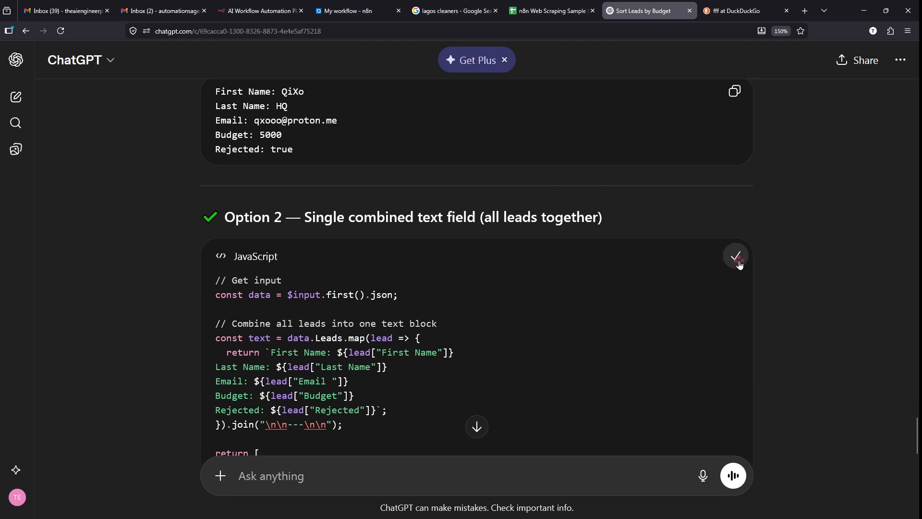
# - Review Option 2's sample output, then go back to the n8n workflow
pyautogui.scroll(-2, 481, 269)
pyautogui.scroll(-2, 452, 274)
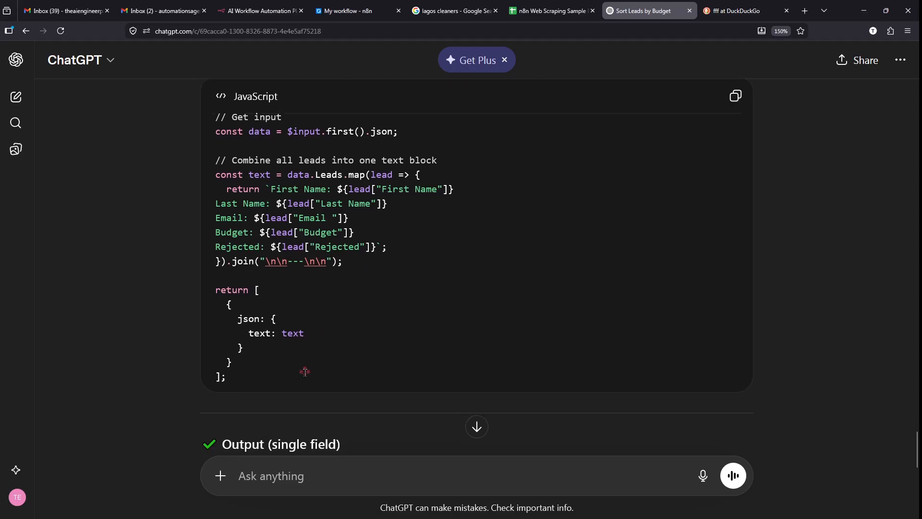
pyautogui.moveTo(303, 377); pyautogui.dragTo(215, 116)
pyautogui.click(388, 223)
pyautogui.scroll(-5, 447, 291)
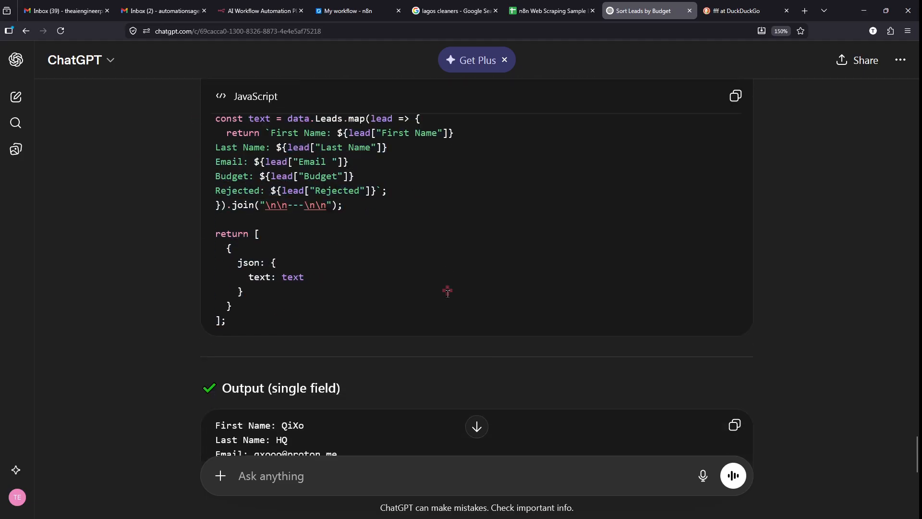
pyautogui.moveTo(359, 383); pyautogui.dragTo(232, 208)
pyautogui.click(315, 265)
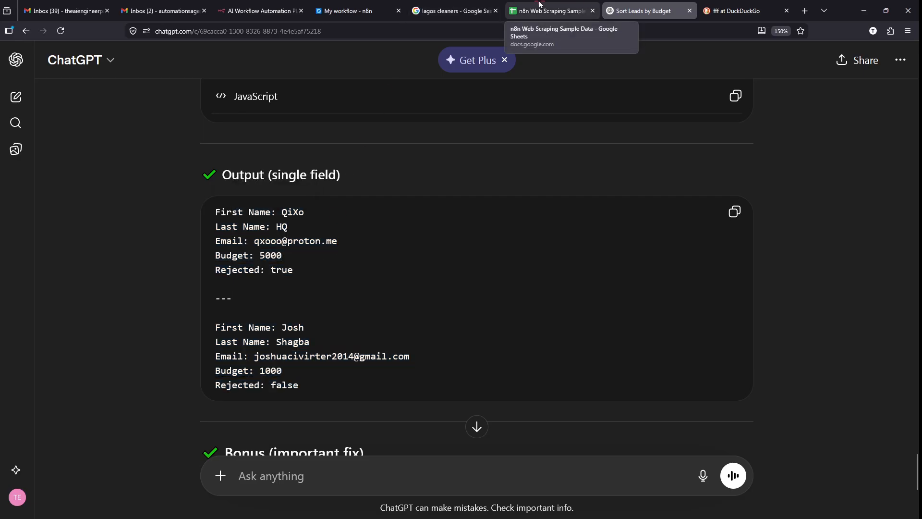
pyautogui.click(344, 4)
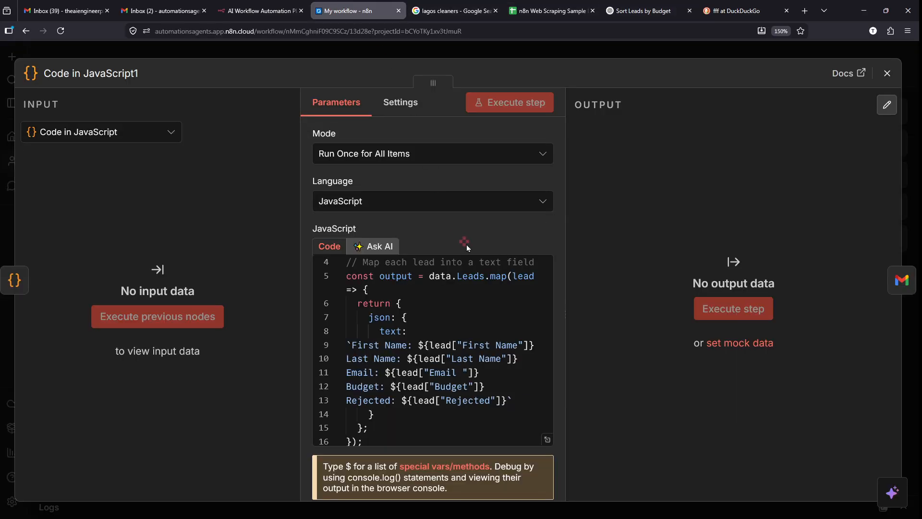
# - Replace all code in Code in JavaScript1 with the pasted Option 2 code and close the node
pyautogui.click(442, 359)
pyautogui.hotkey('ctrl', 'a')
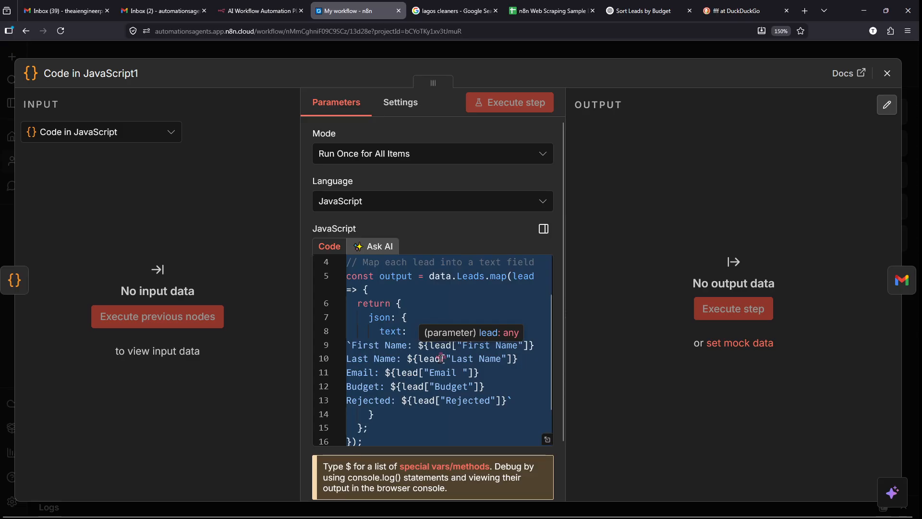
pyautogui.press('BackSpace')
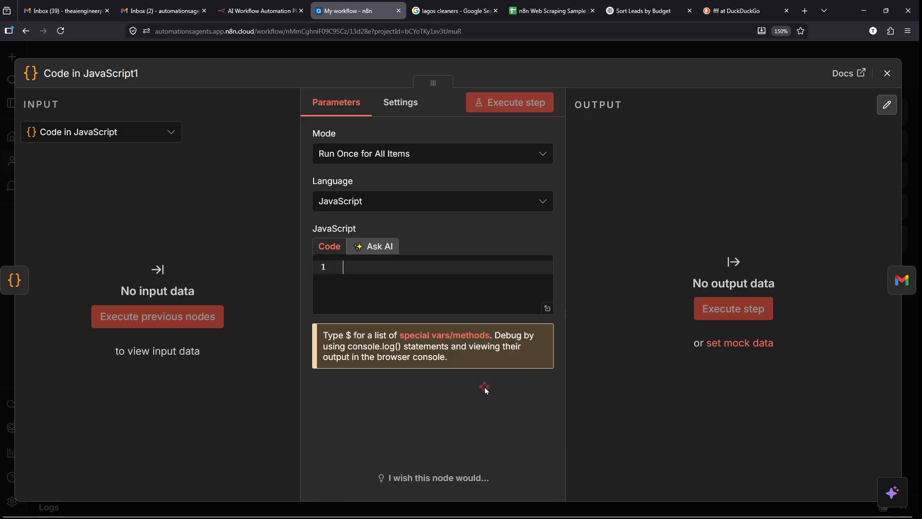
pyautogui.hotkey('ctrl', 'v')
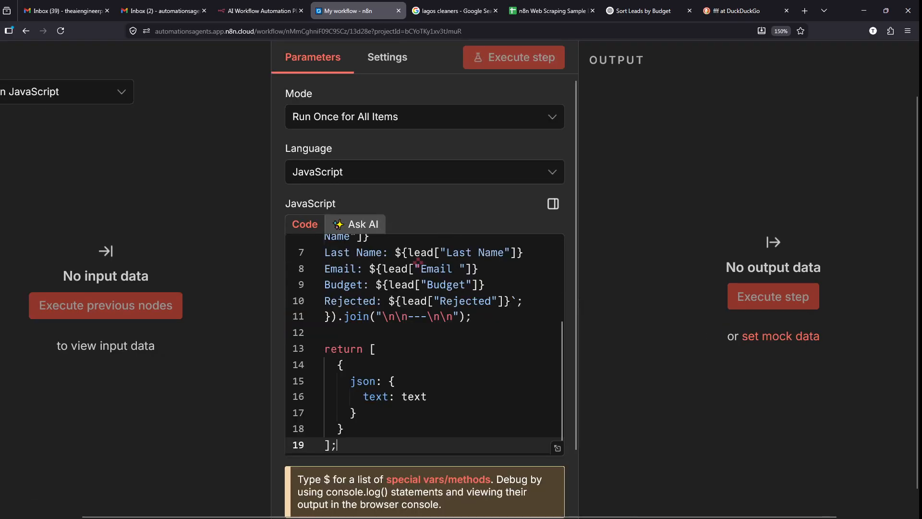
pyautogui.scroll(-3, 561, 51)
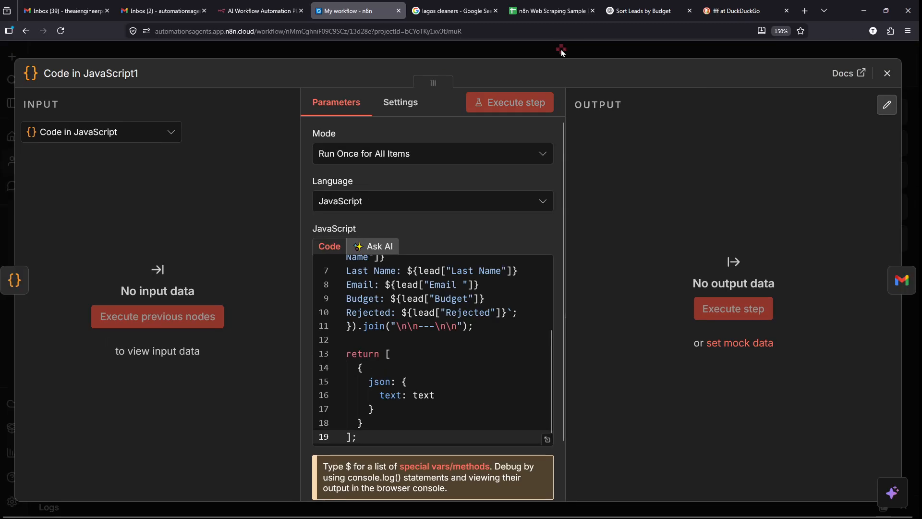
pyautogui.click(561, 51)
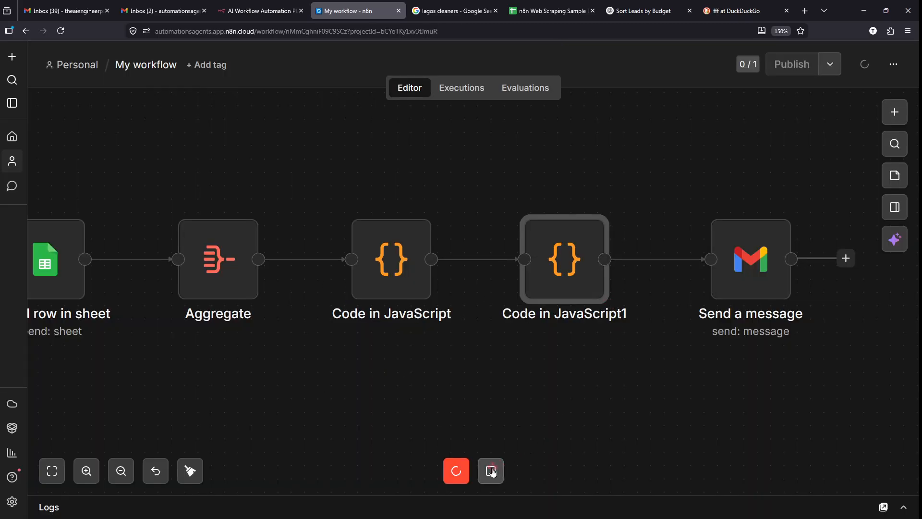
# - Stop the current run, re-execute the whole workflow, and check the Send a message node
pyautogui.click(490, 472)
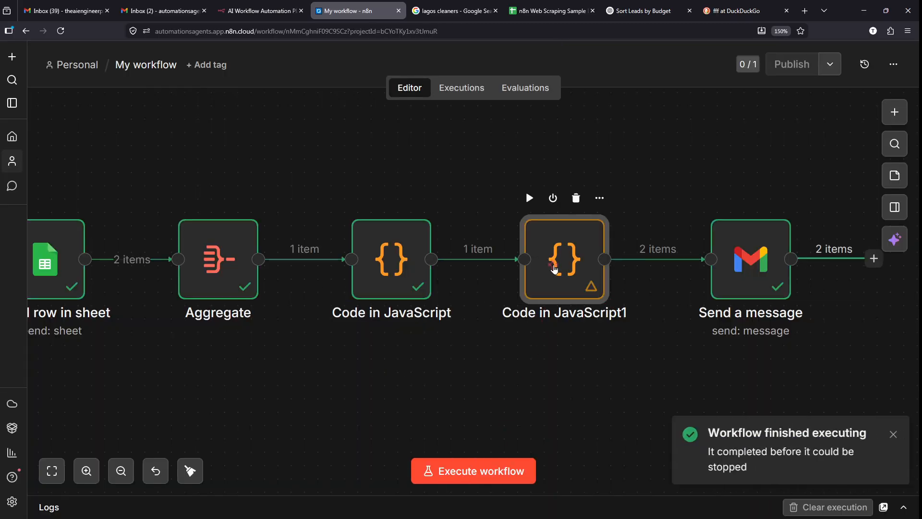
pyautogui.click(492, 481)
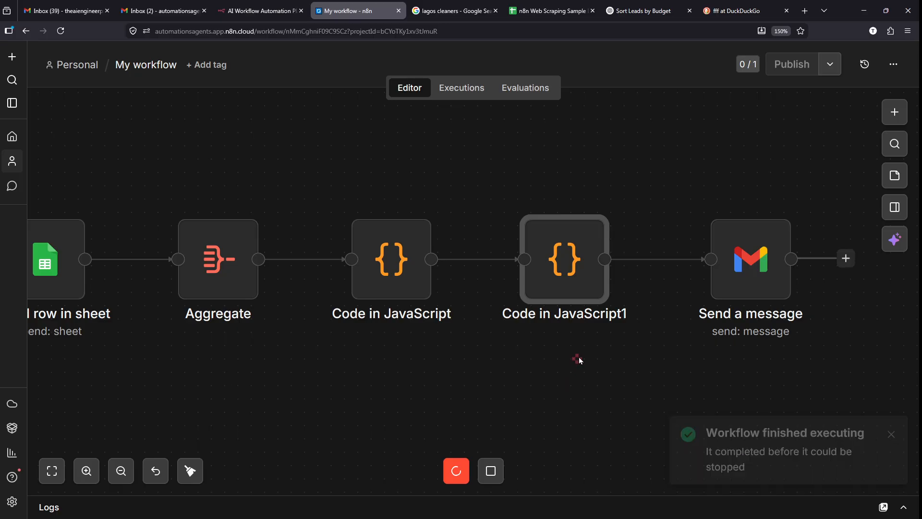
pyautogui.click(742, 278)
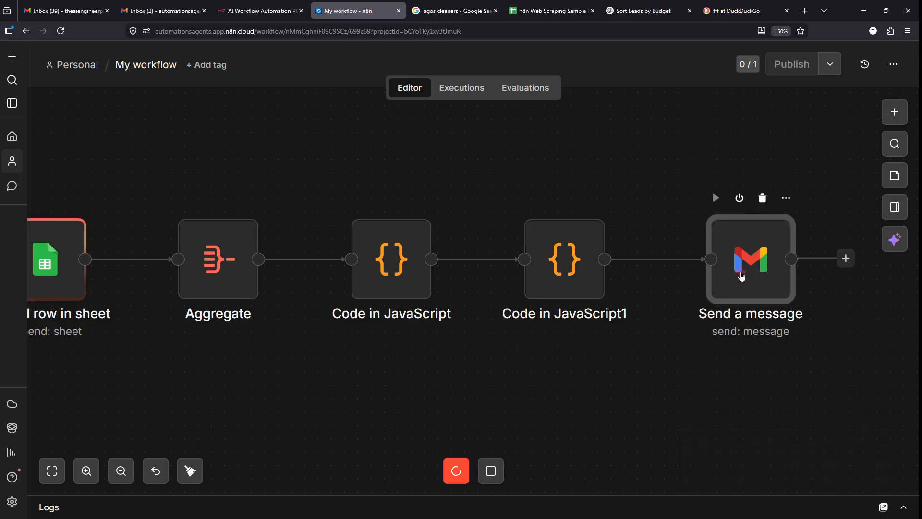
pyautogui.doubleClick(742, 278)
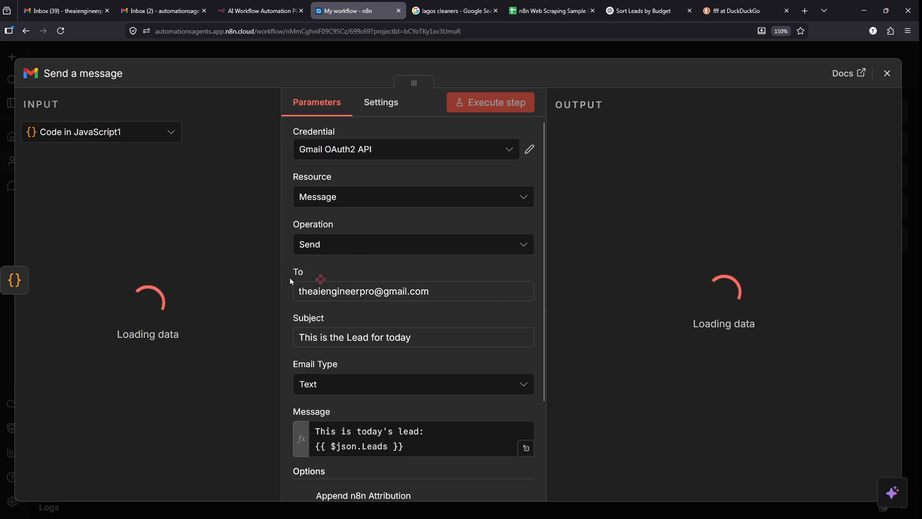
pyautogui.scroll(-2, 371, 308)
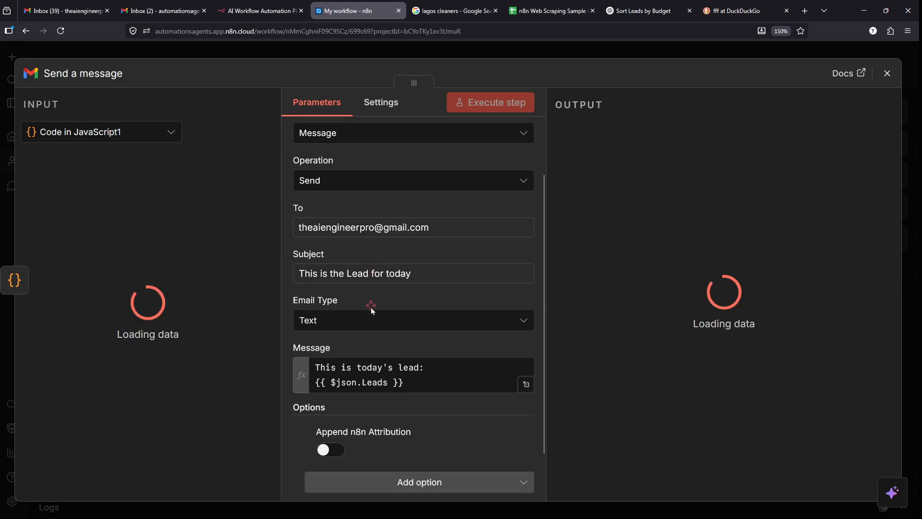
pyautogui.scroll(-1, 360, 351)
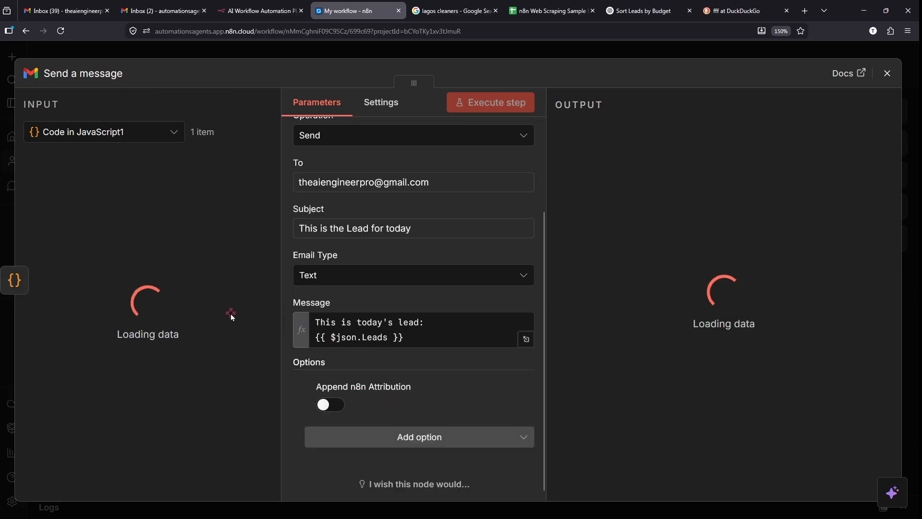
pyautogui.click(353, 50)
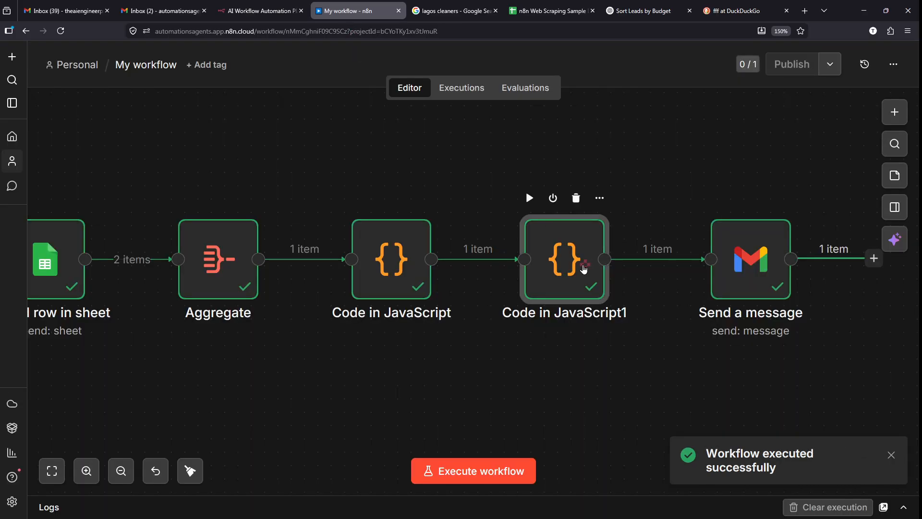
# - Verify Code in JavaScript1 outputs one item with both leads in a single text field
pyautogui.doubleClick(584, 269)
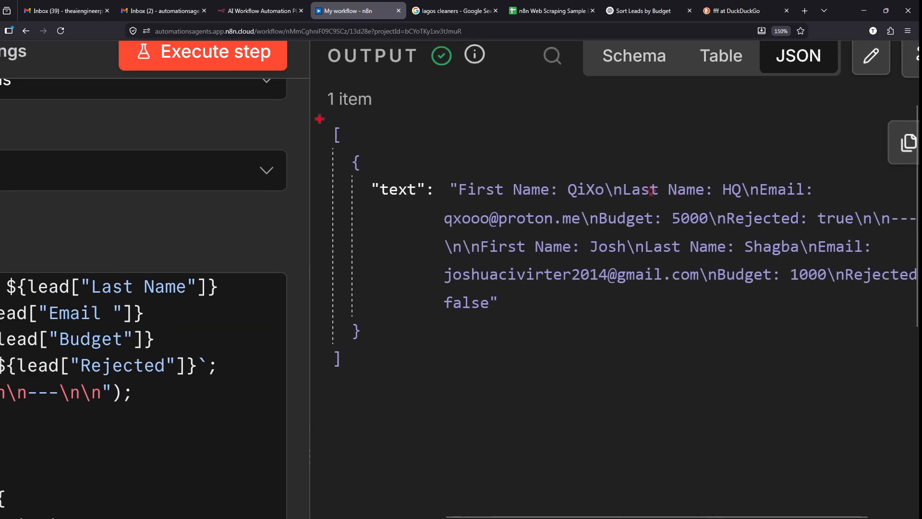
pyautogui.moveTo(315, 115)
pyautogui.mouseDown()
pyautogui.moveTo(665, 360)
pyautogui.moveTo(919, 358)
pyautogui.moveTo(784, 353)
pyautogui.mouseUp()
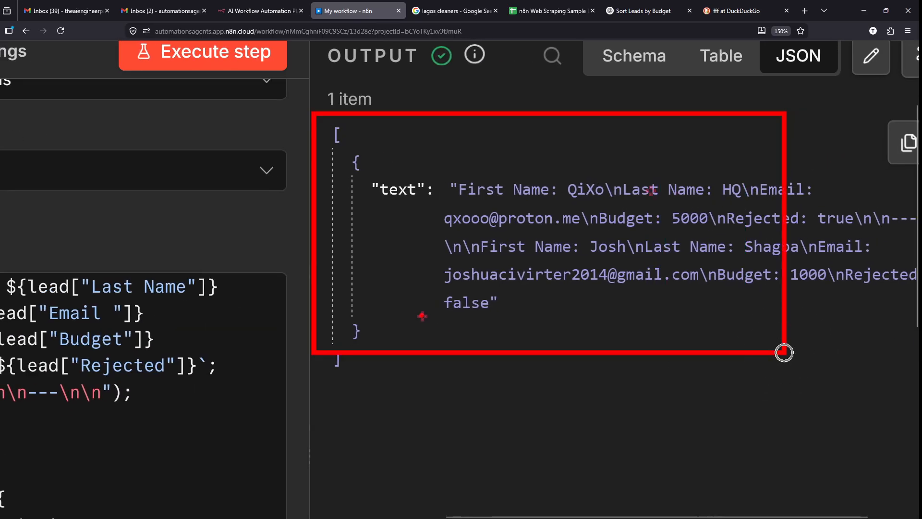
pyautogui.moveTo(380, 308); pyautogui.dragTo(446, 315)
pyautogui.moveTo(387, 338); pyautogui.dragTo(465, 332)
pyautogui.press('Escape')
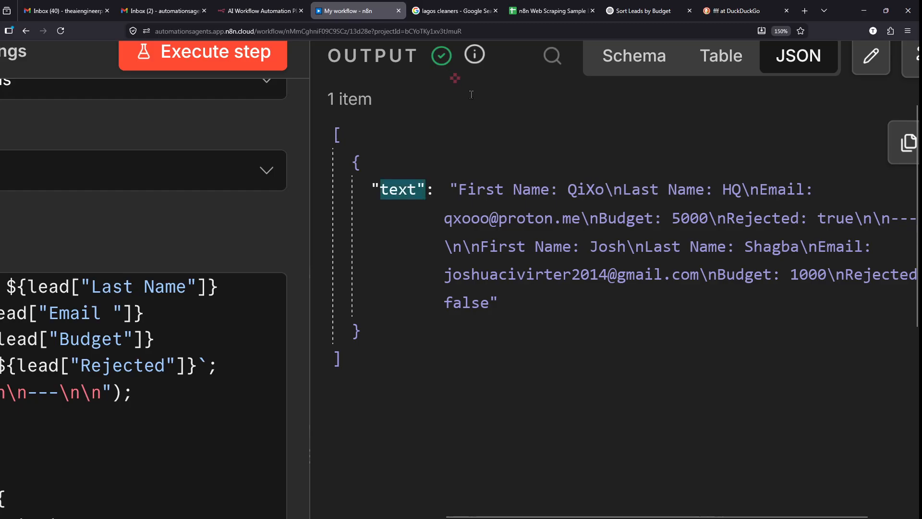
pyautogui.scroll(-5, 469, 78)
pyautogui.click(547, 51)
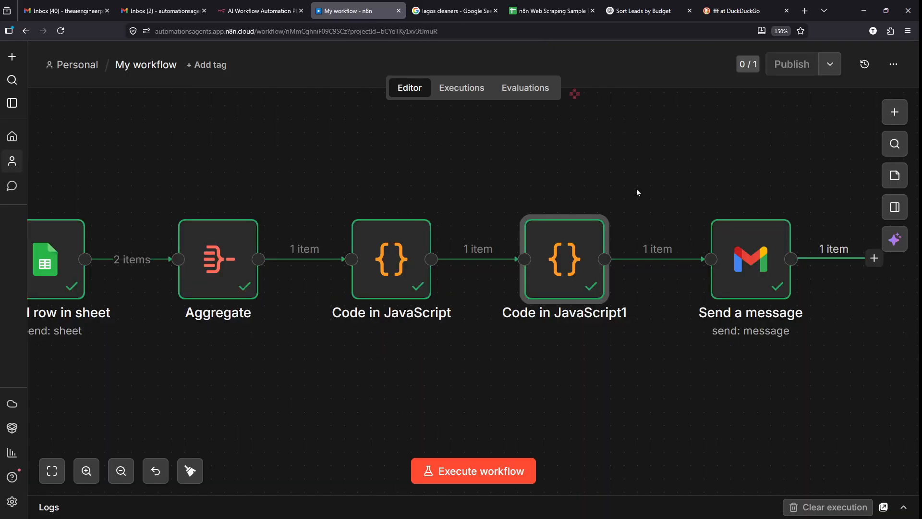
# - Replace the Send a message Message expression with the combined leads text field
pyautogui.click(760, 279)
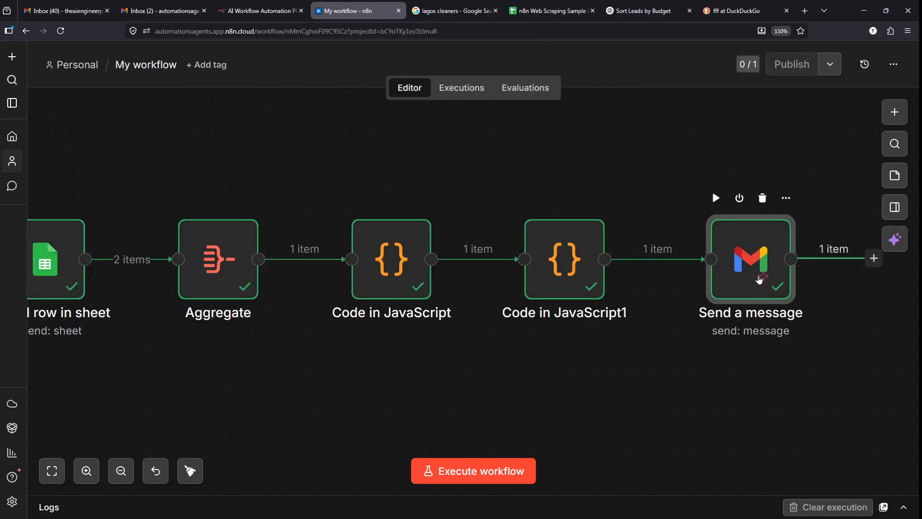
pyautogui.doubleClick(760, 280)
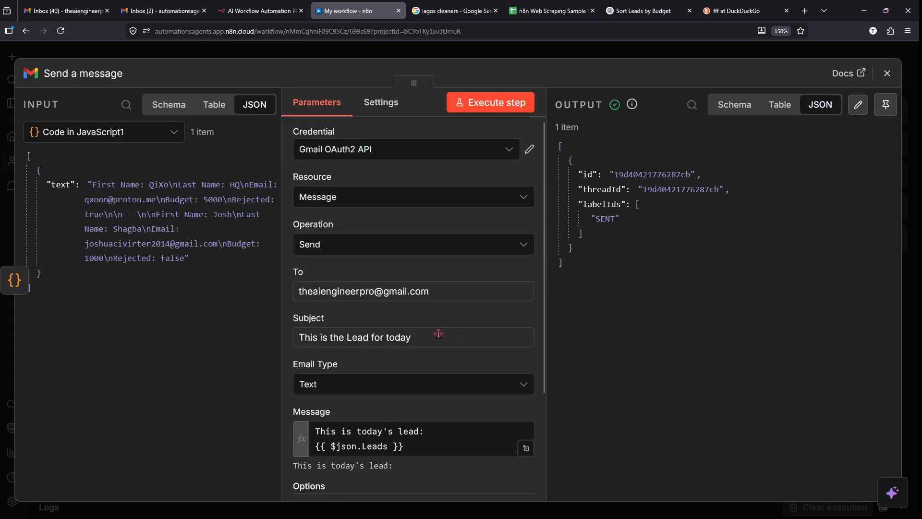
pyautogui.scroll(-3, 437, 331)
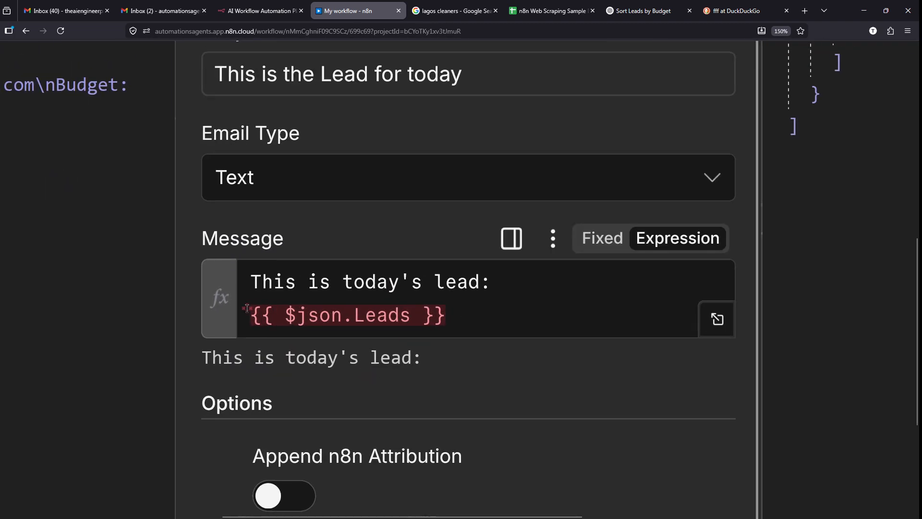
pyautogui.click(451, 319)
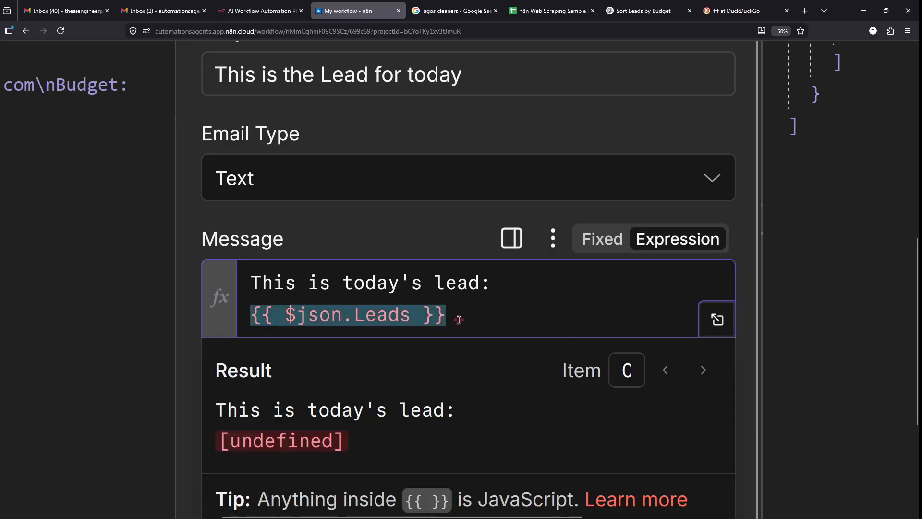
pyautogui.press('BackSpace')
pyautogui.press('BackSpace')
pyautogui.press('BackSpace')
pyautogui.press('BackSpace')
pyautogui.press('BackSpace')
pyautogui.press('BackSpace')
pyautogui.press('BackSpace')
pyautogui.press('BackSpace')
pyautogui.press('BackSpace')
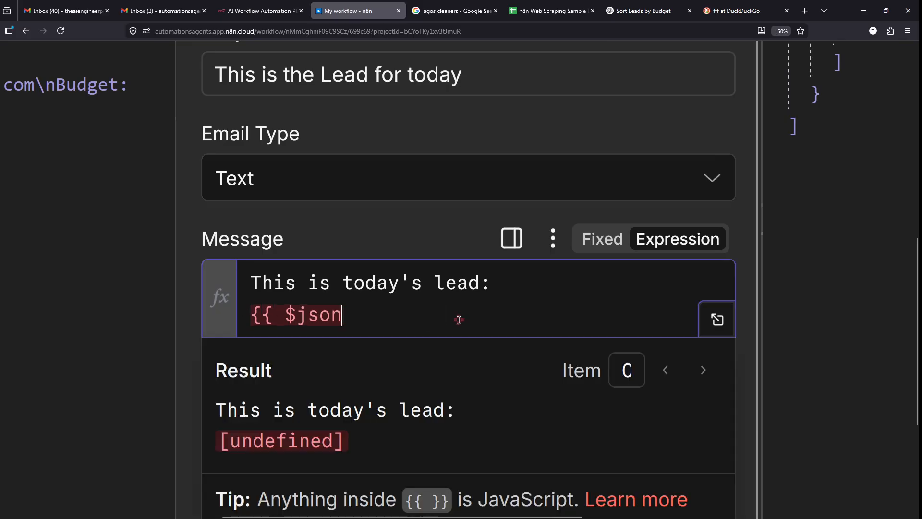
pyautogui.press('BackSpace')
pyautogui.press('BackSpace')
pyautogui.press('BackSpace')
pyautogui.press('BackSpace')
pyautogui.press('BackSpace')
pyautogui.press('BackSpace')
pyautogui.press('BackSpace')
pyautogui.press('BackSpace')
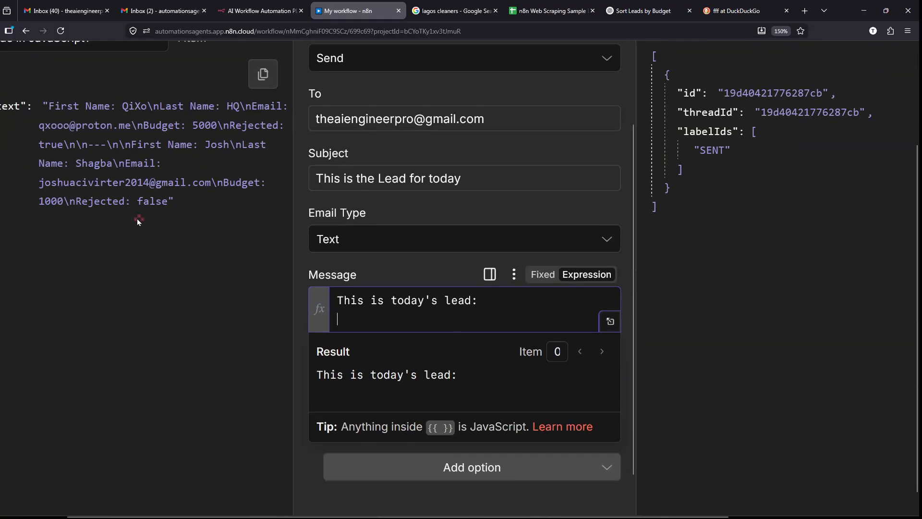
pyautogui.hscroll(-2, 137, 221)
pyautogui.scroll(1, 137, 221)
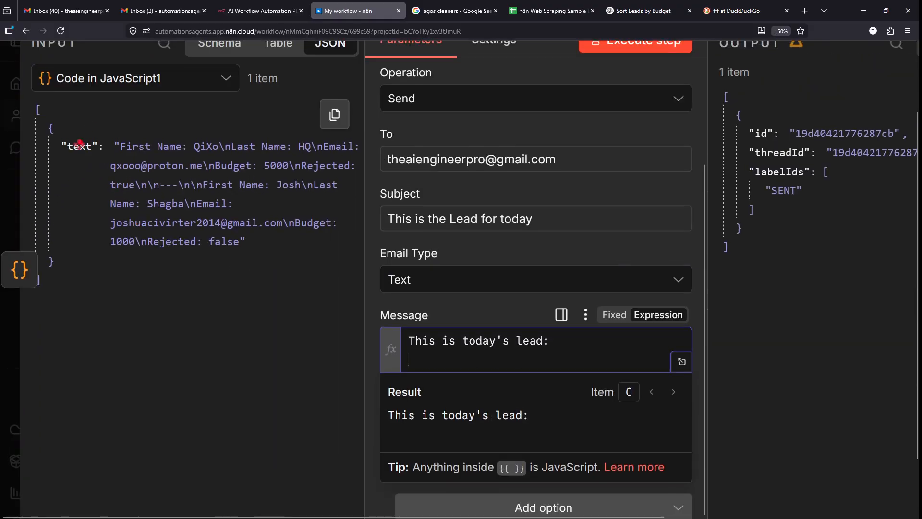
pyautogui.moveTo(80, 117)
pyautogui.mouseDown()
pyautogui.moveTo(88, 183)
pyautogui.moveTo(73, 103)
pyautogui.mouseUp()
pyautogui.press('Escape')
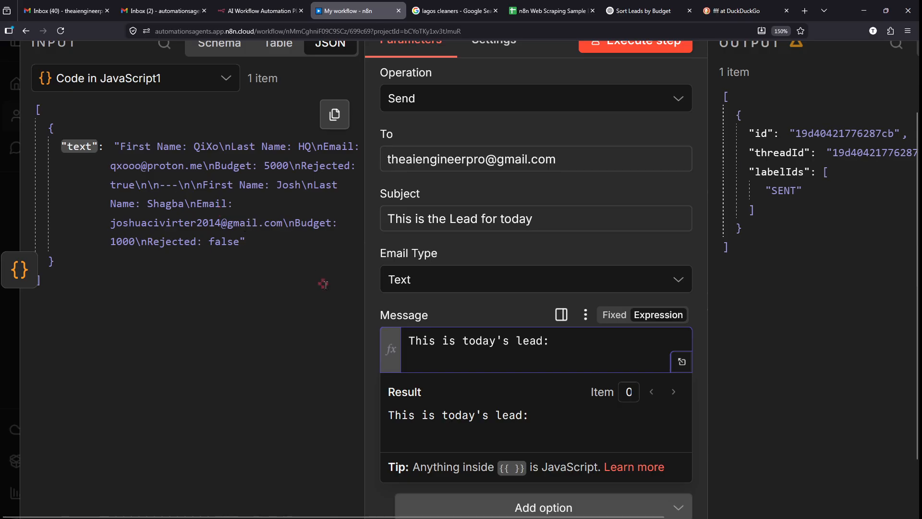
pyautogui.moveTo(324, 285); pyautogui.dragTo(437, 357)
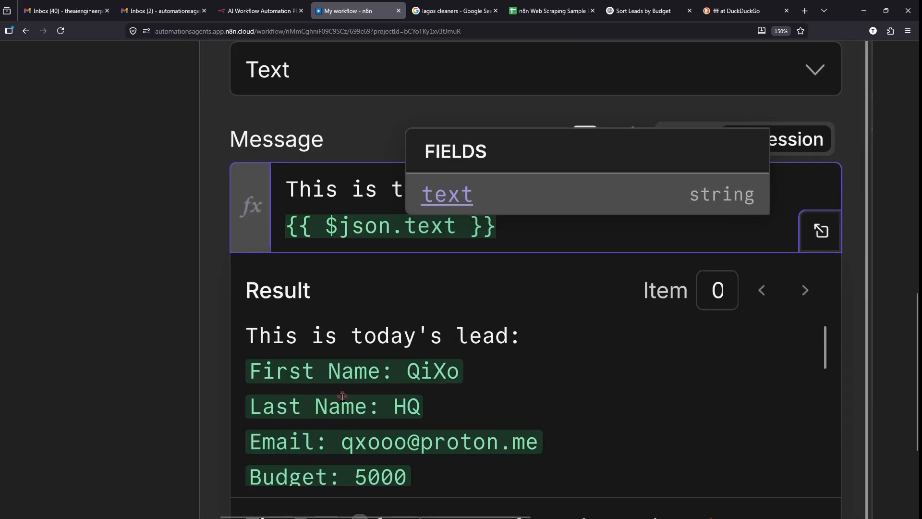
pyautogui.scroll(-3, 337, 417)
pyautogui.scroll(-4, 342, 396)
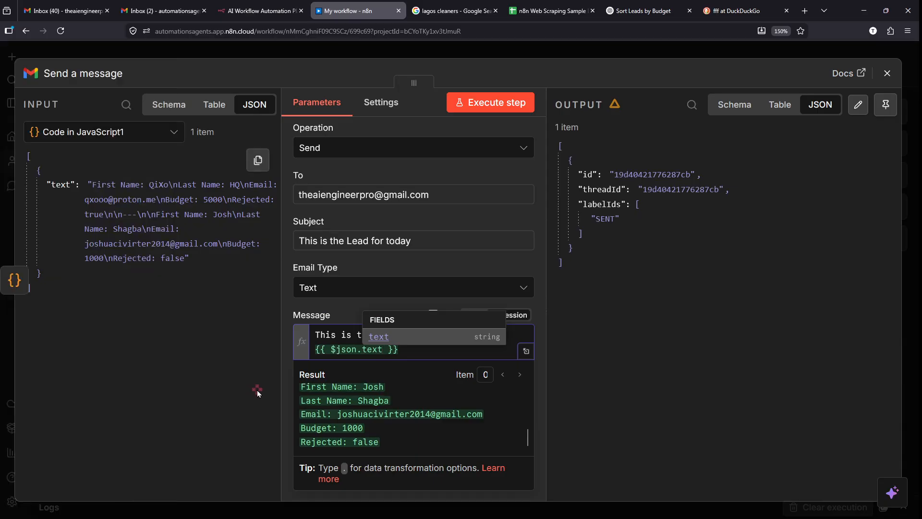
pyautogui.click(258, 390)
# - Check the sent message id in the output and execute the send step again
pyautogui.scroll(-1, 308, 469)
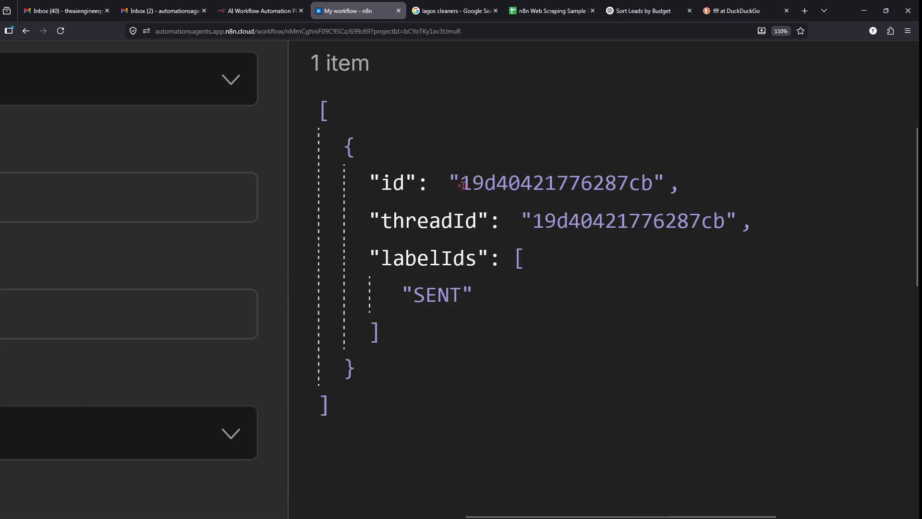
pyautogui.moveTo(463, 185); pyautogui.dragTo(658, 176)
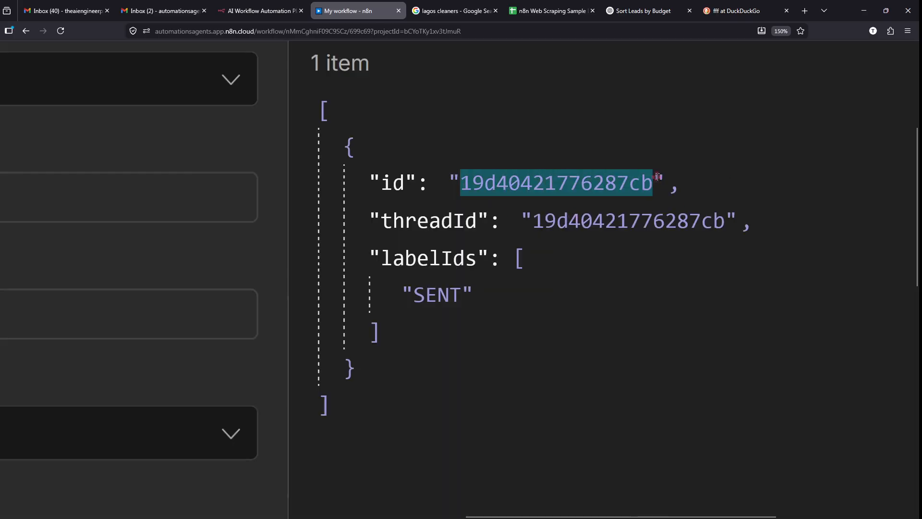
pyautogui.click(657, 178)
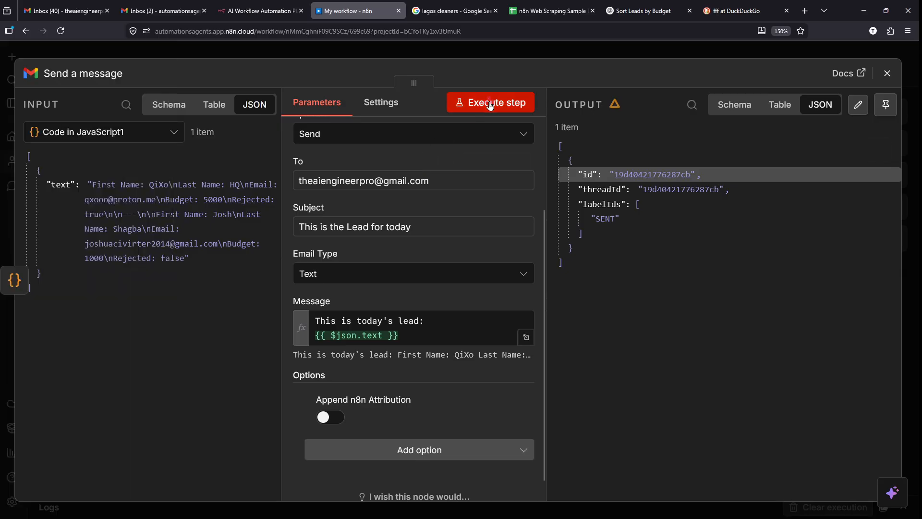
pyautogui.click(490, 103)
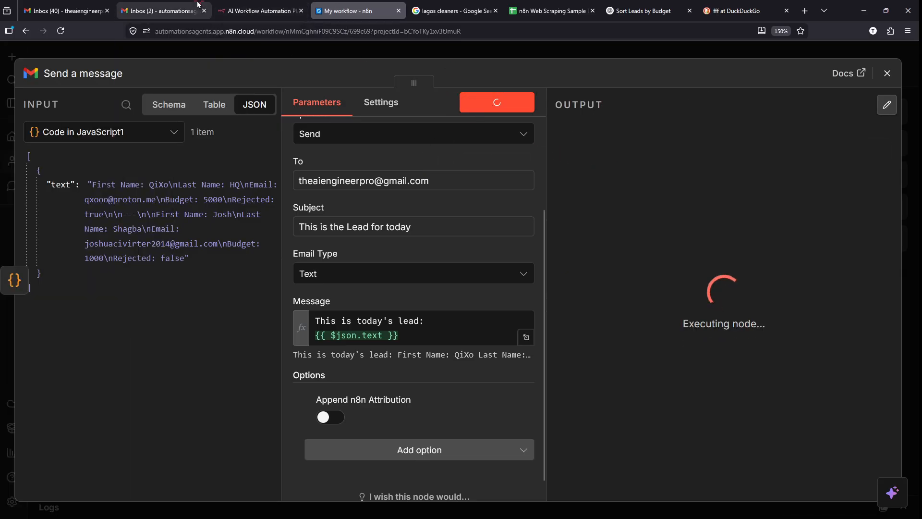
# - Refresh Gmail and open the newest 'This is the Lead for today' email
pyautogui.click(50, 4)
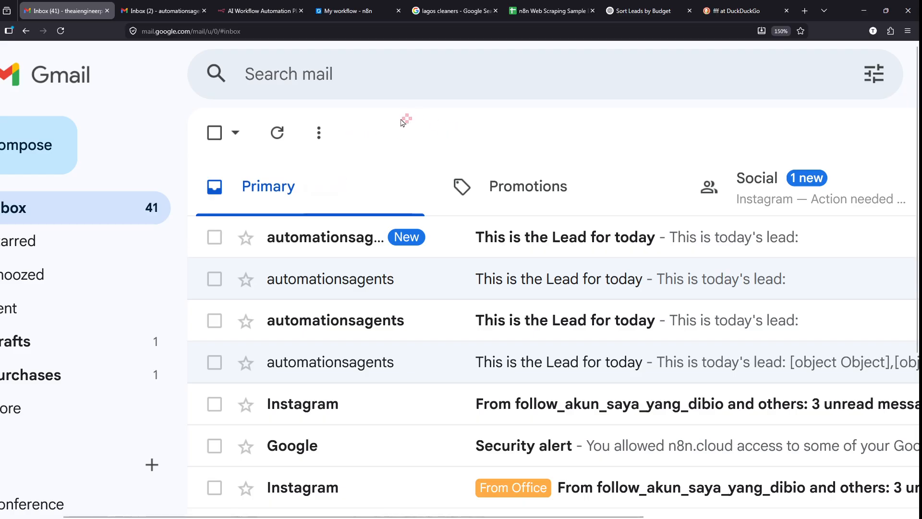
pyautogui.click(277, 133)
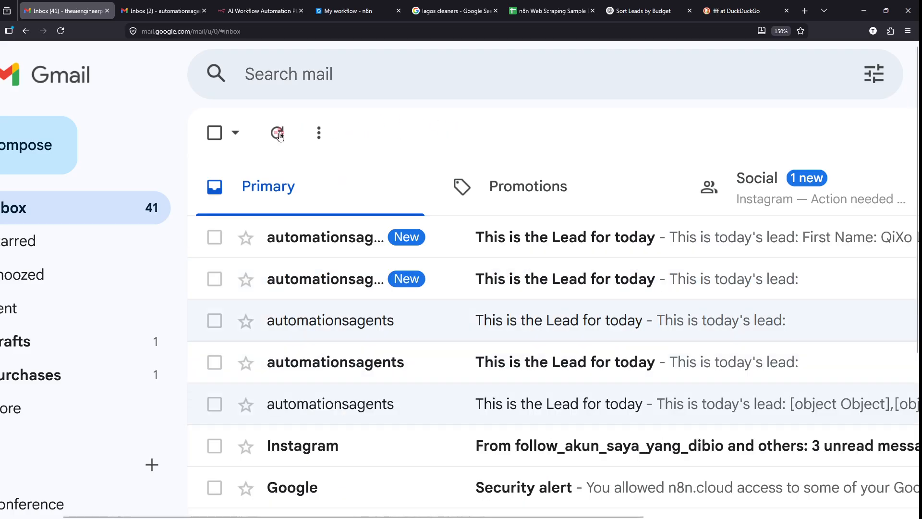
pyautogui.moveTo(214, 217)
pyautogui.mouseDown()
pyautogui.moveTo(677, 225)
pyautogui.moveTo(711, 246)
pyautogui.mouseUp()
pyautogui.moveTo(736, 276); pyautogui.dragTo(850, 259)
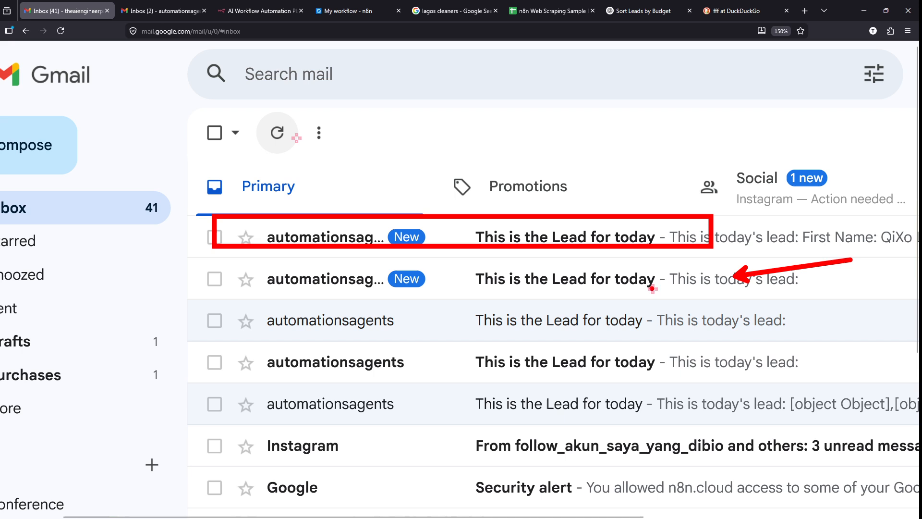
pyautogui.moveTo(394, 291); pyautogui.dragTo(557, 267)
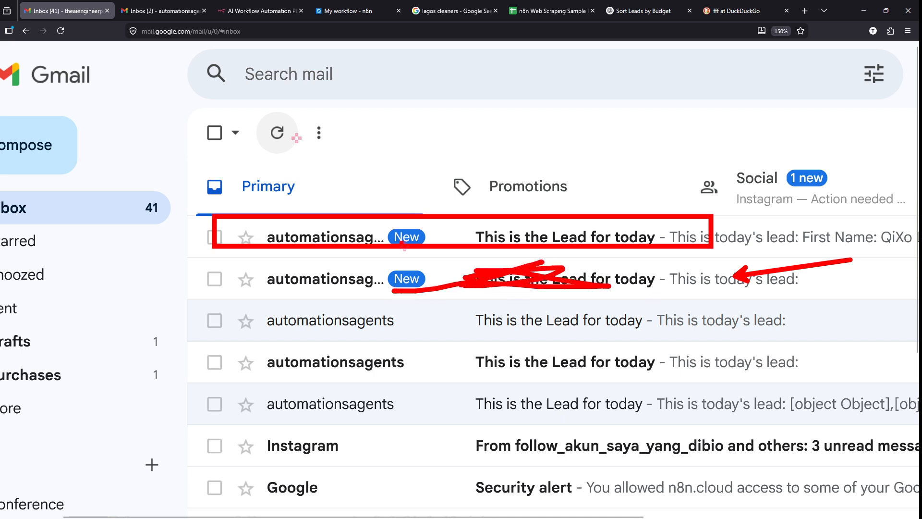
pyautogui.click(379, 234)
# - Review the subject and both leads' details, then view the second account's inbox
pyautogui.scroll(-1, 382, 280)
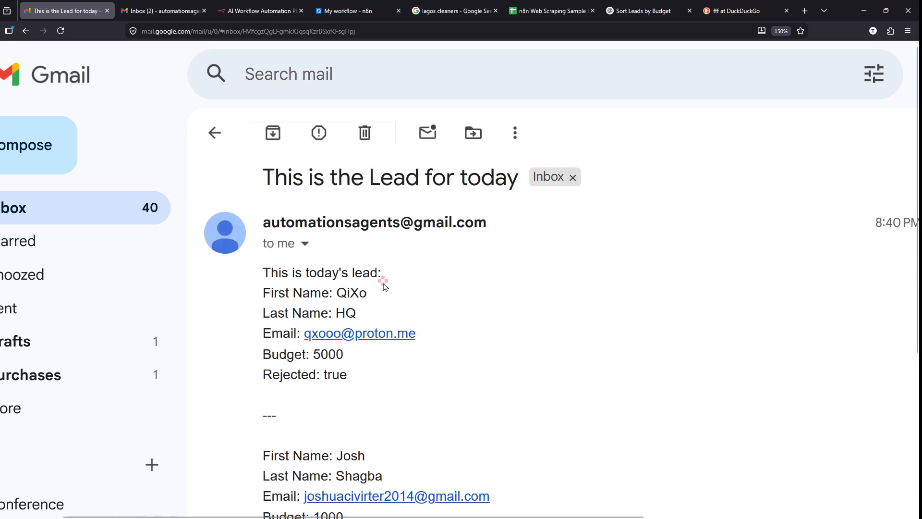
pyautogui.scroll(2, 451, 286)
pyautogui.scroll(2, 450, 288)
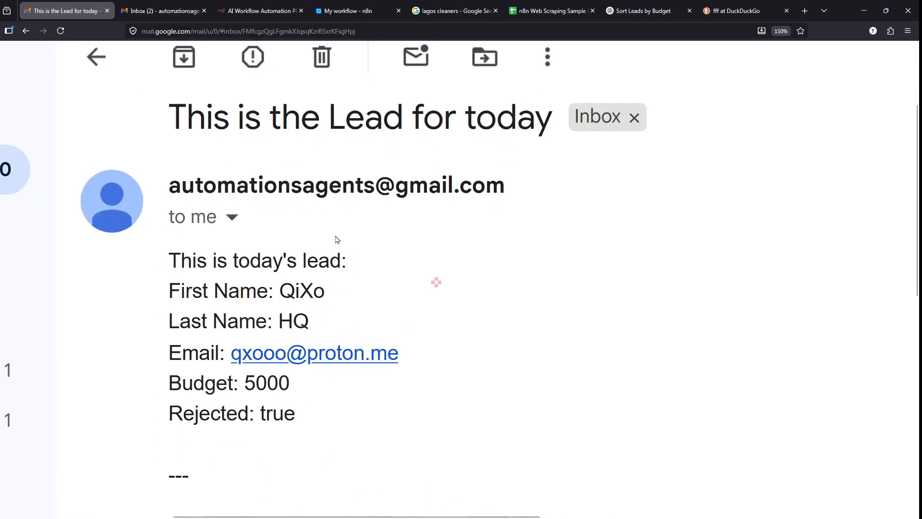
pyautogui.moveTo(178, 120); pyautogui.dragTo(477, 128)
pyautogui.click(414, 270)
pyautogui.scroll(-1, 414, 269)
pyautogui.moveTo(163, 244)
pyautogui.mouseDown()
pyautogui.moveTo(356, 393)
pyautogui.moveTo(171, 273)
pyautogui.moveTo(168, 242)
pyautogui.mouseUp()
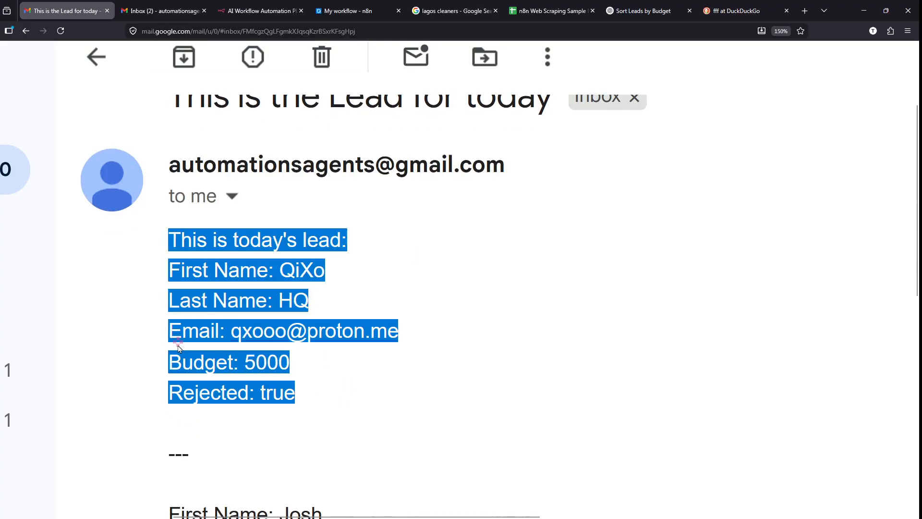
pyautogui.click(181, 349)
pyautogui.scroll(-2, 181, 349)
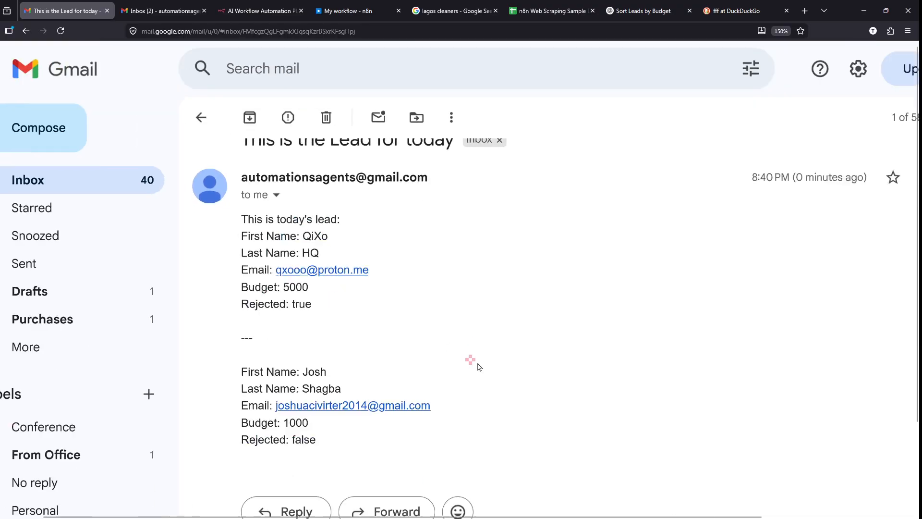
pyautogui.scroll(1, 268, 347)
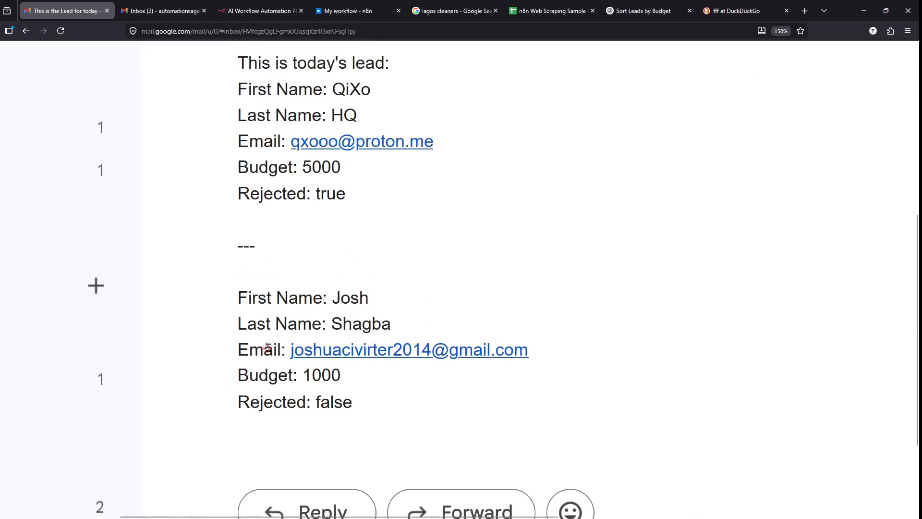
pyautogui.scroll(2, 134, 323)
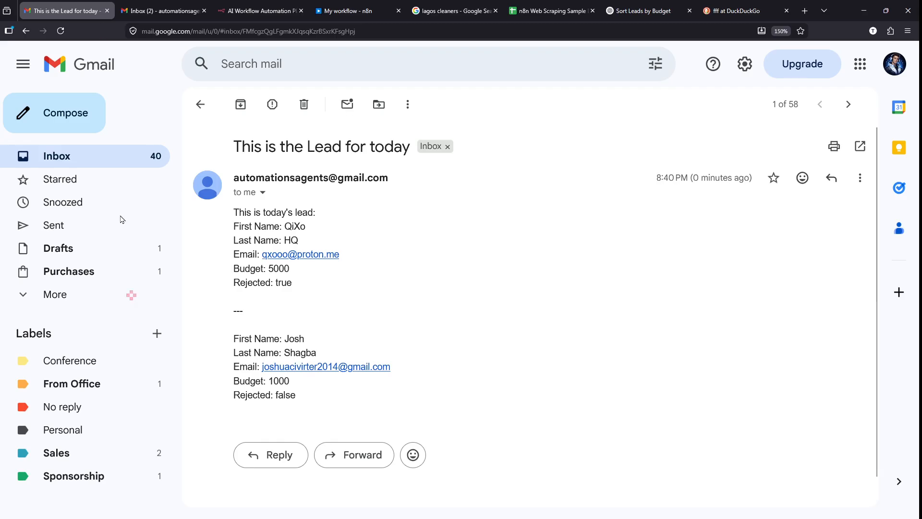
pyautogui.click(159, 7)
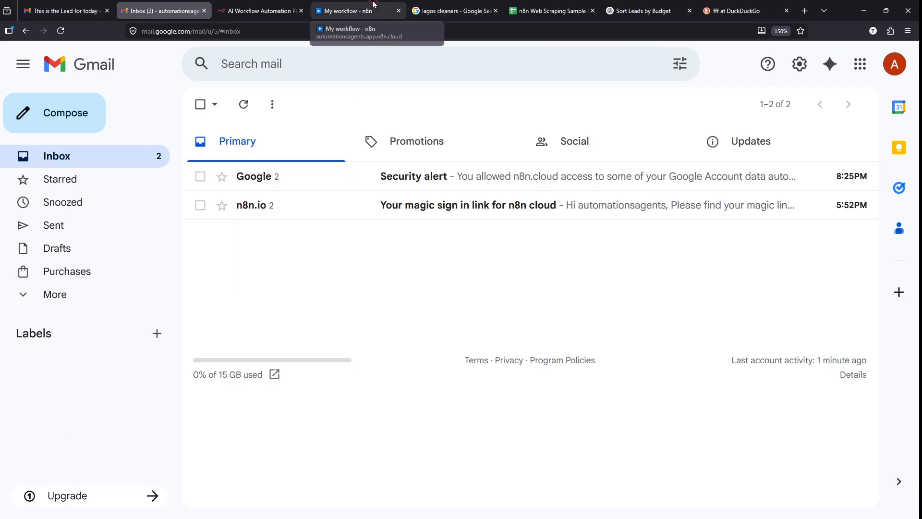
pyautogui.click(343, 11)
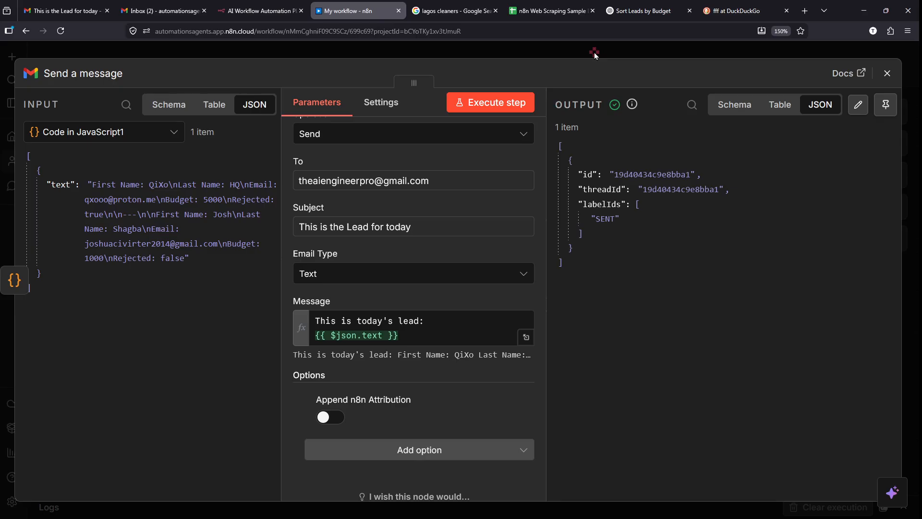
# - Close the send-email panel, fit and tidy the workflow, then switch to Upwork
pyautogui.press('Escape')
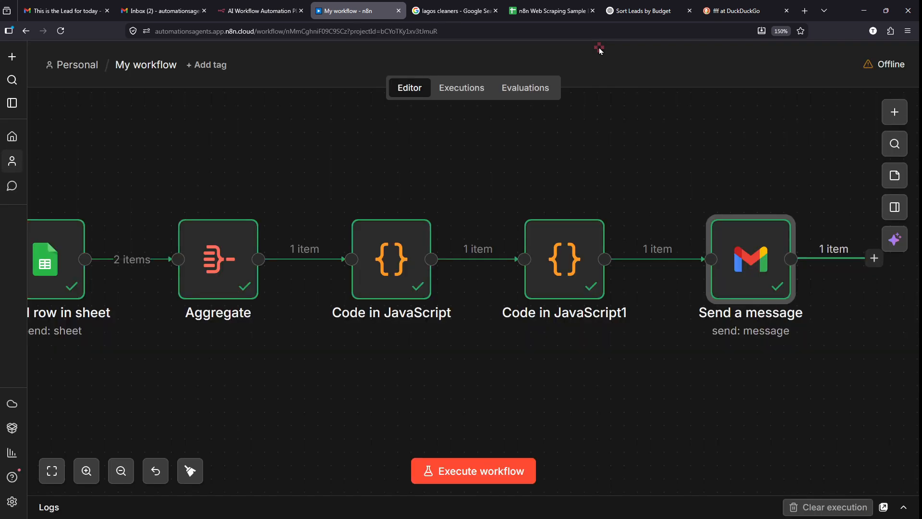
pyautogui.click(51, 471)
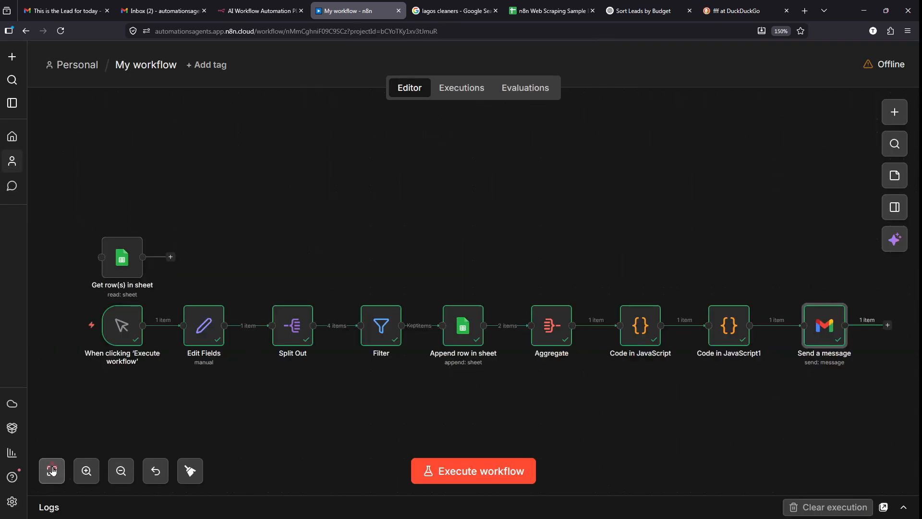
pyautogui.click(188, 472)
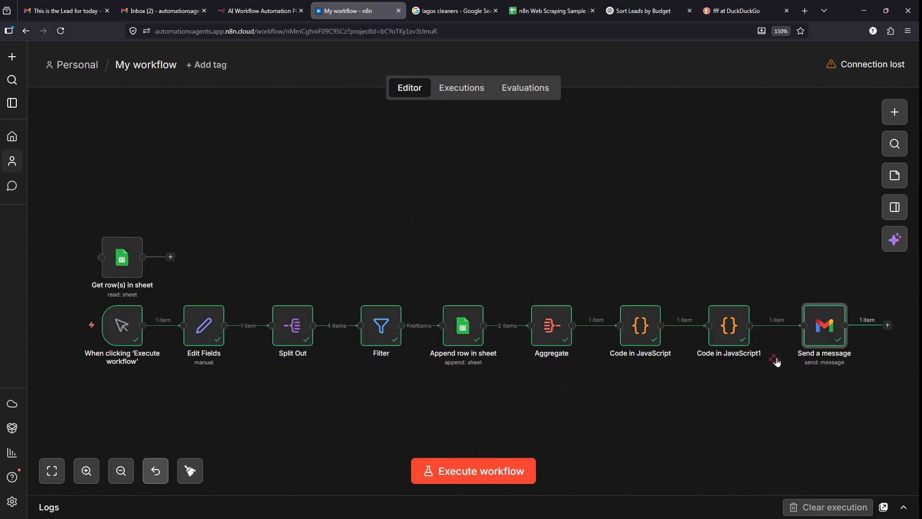
pyautogui.moveTo(810, 358)
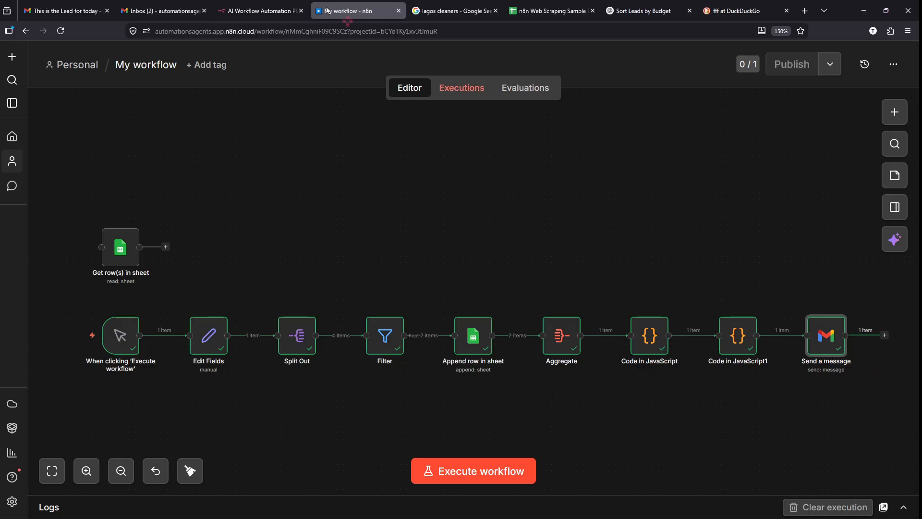
pyautogui.hotkey('alt', 'Tab')
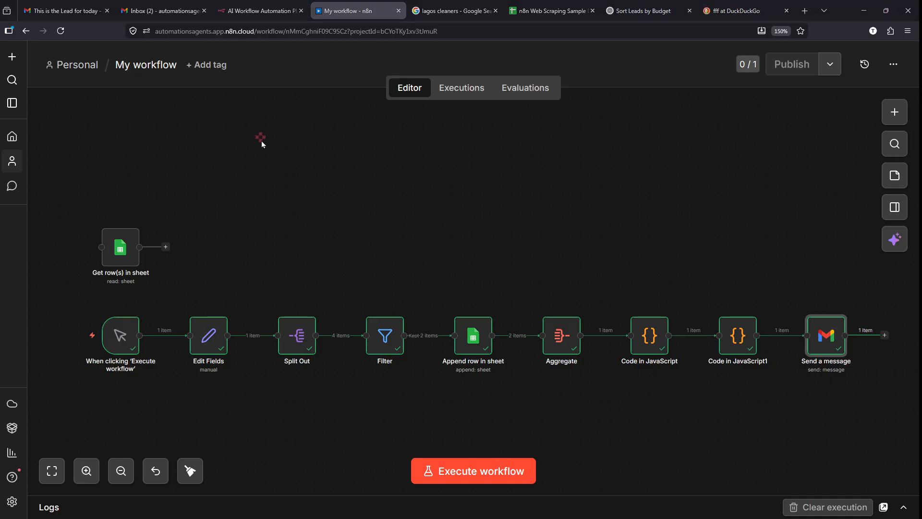
pyautogui.hotkey('alt', 'Tab')
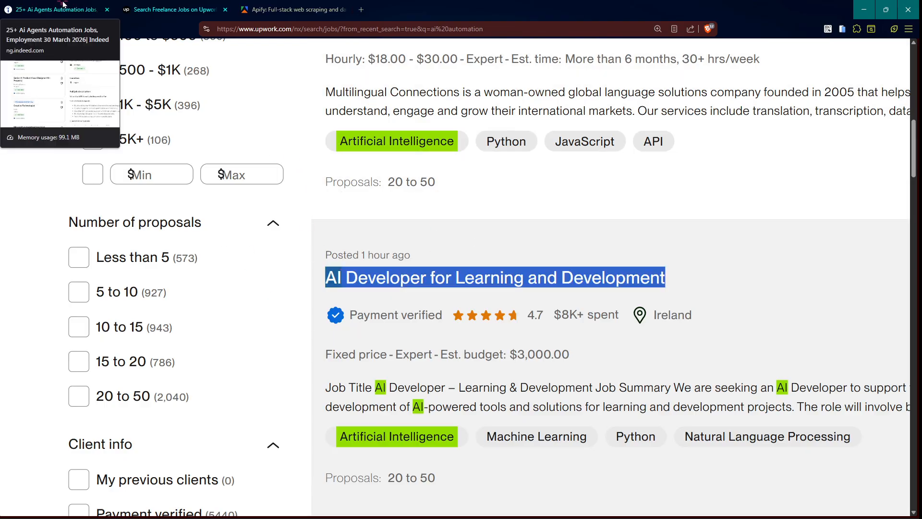
# - Glance at Indeed's AI agents automation listings, then switch back to the n8n window
pyautogui.click(47, 4)
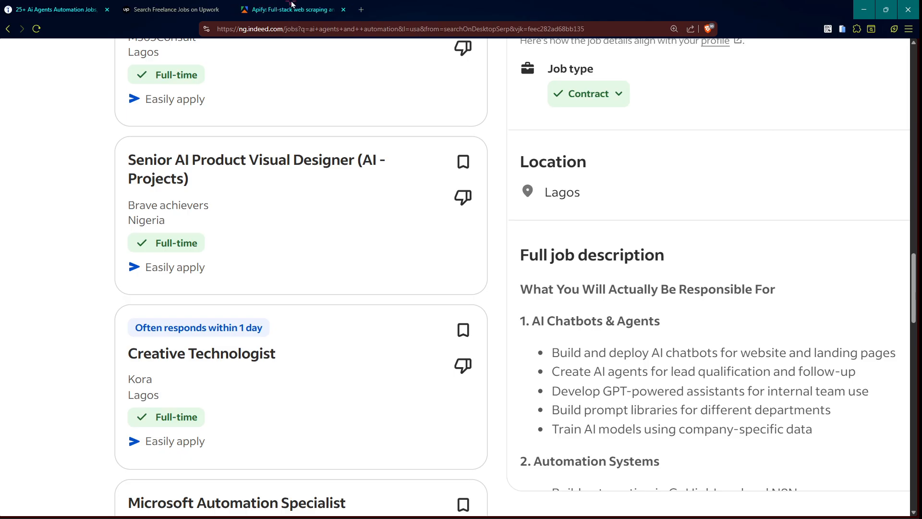
pyautogui.moveTo(292, 4)
pyautogui.hotkey('alt', 'Tab')
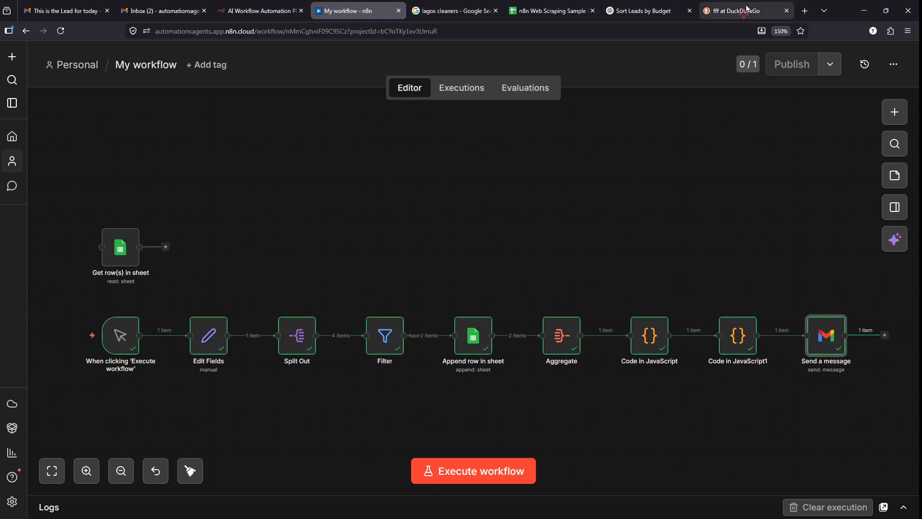
# - Open Google in a new tab and search for 'lagos cleaners'
pyautogui.click(805, 11)
pyautogui.write('google.com/')
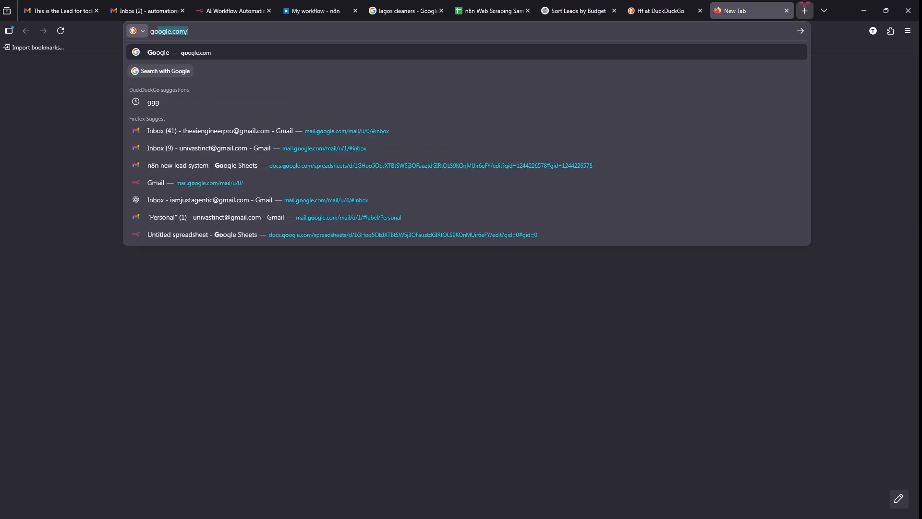
pyautogui.press('Return')
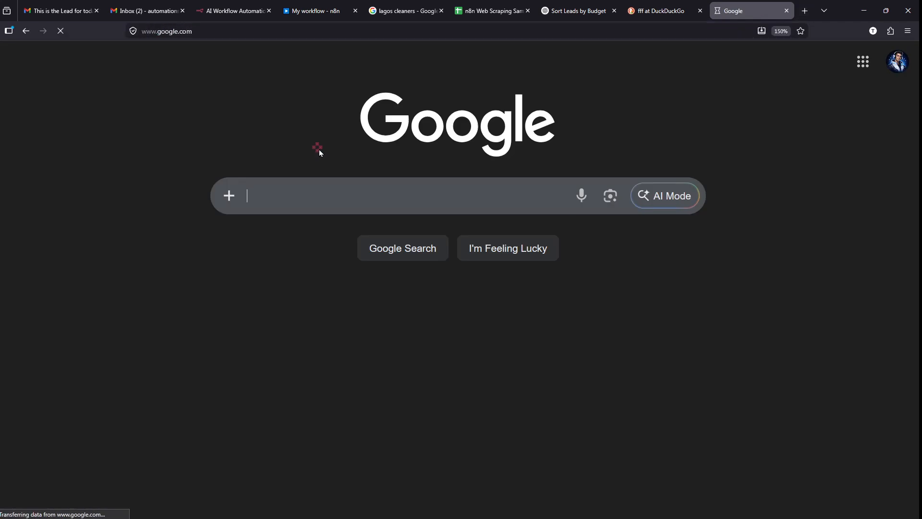
pyautogui.click(329, 194)
pyautogui.write('l')
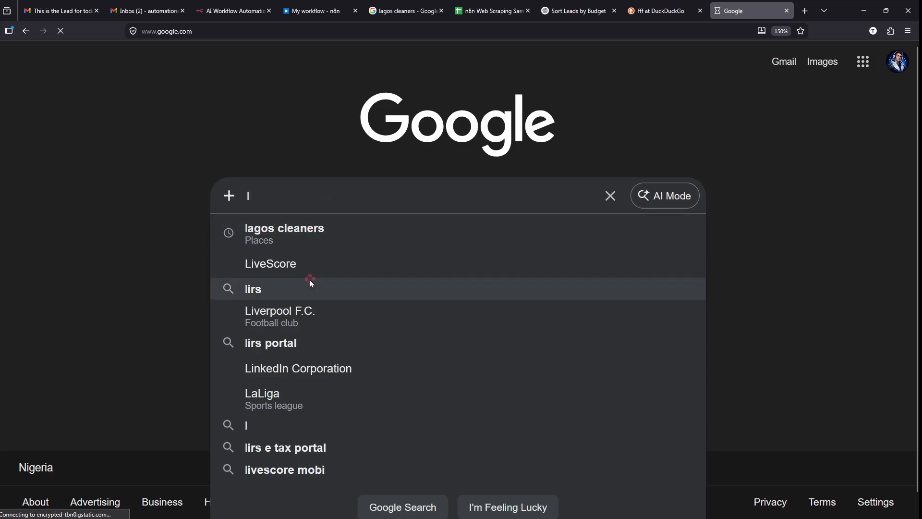
pyautogui.write('a')
pyautogui.press('BackSpace')
pyautogui.press('BackSpace')
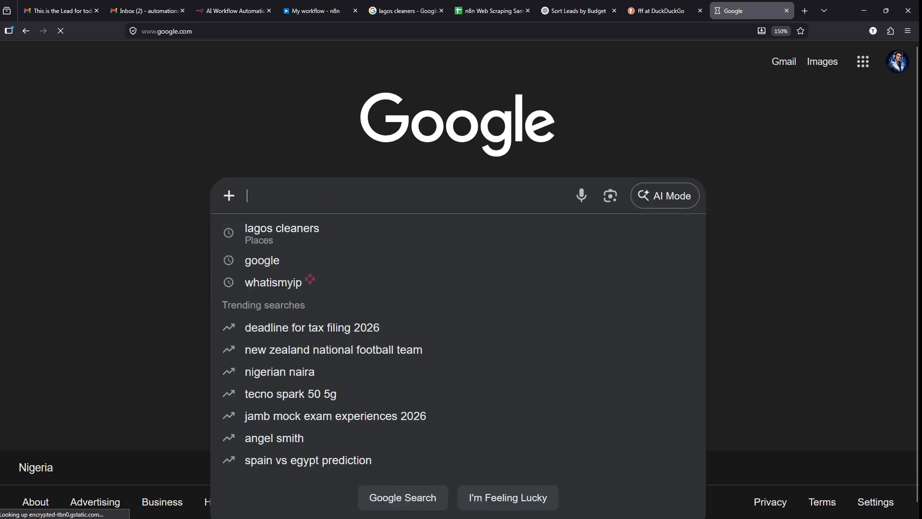
pyautogui.click(290, 238)
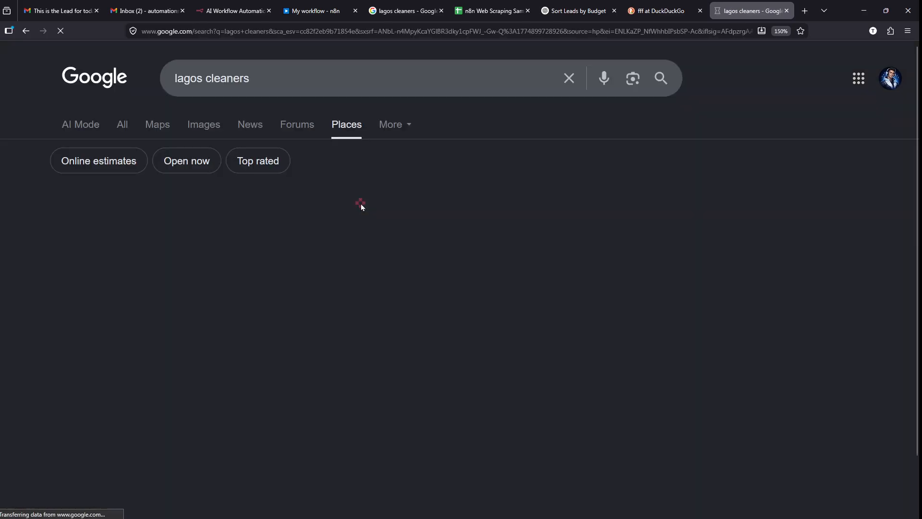
pyautogui.click(134, 127)
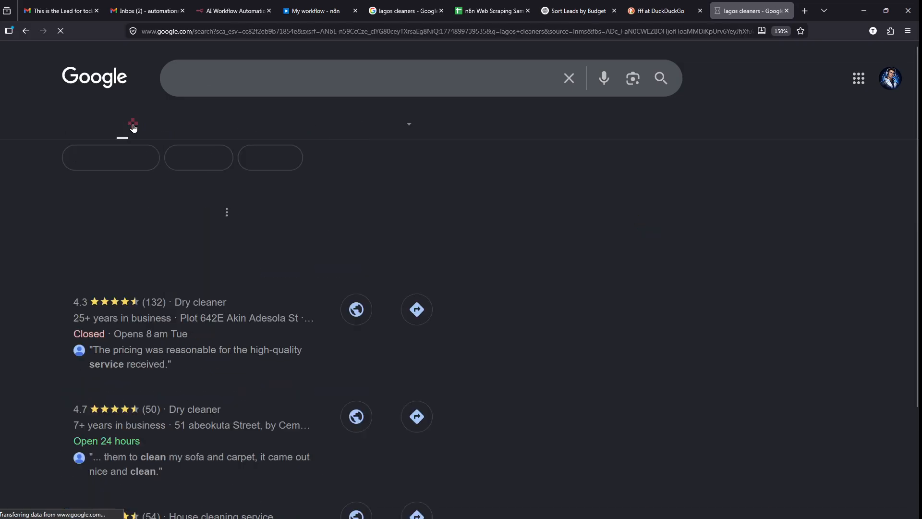
# - Scroll through the lagos cleaners Places listings and map
pyautogui.scroll(-2, 129, 255)
pyautogui.scroll(-2, 128, 256)
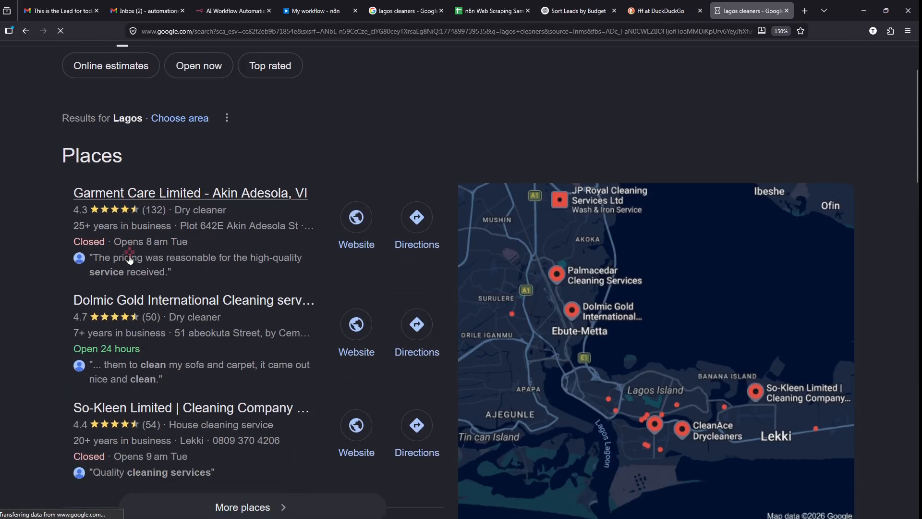
pyautogui.scroll(3, 128, 255)
pyautogui.scroll(-4, 130, 260)
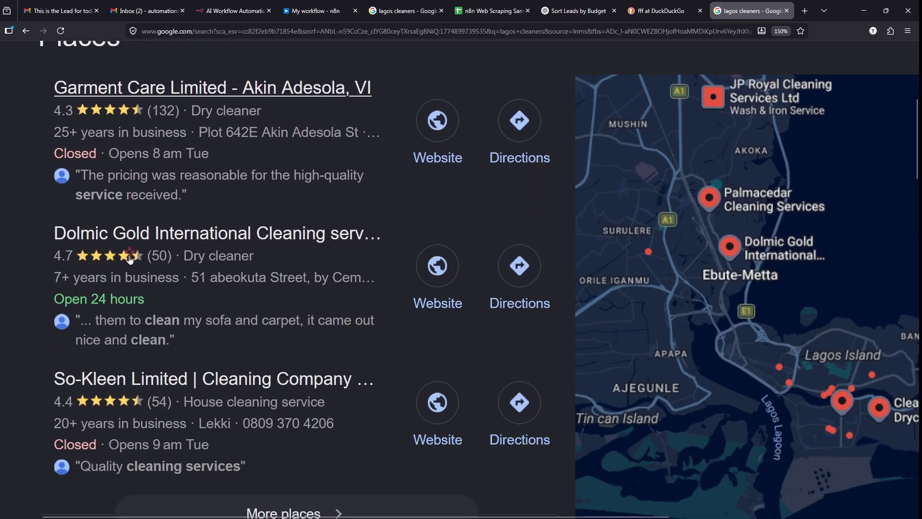
pyautogui.scroll(-2, 130, 259)
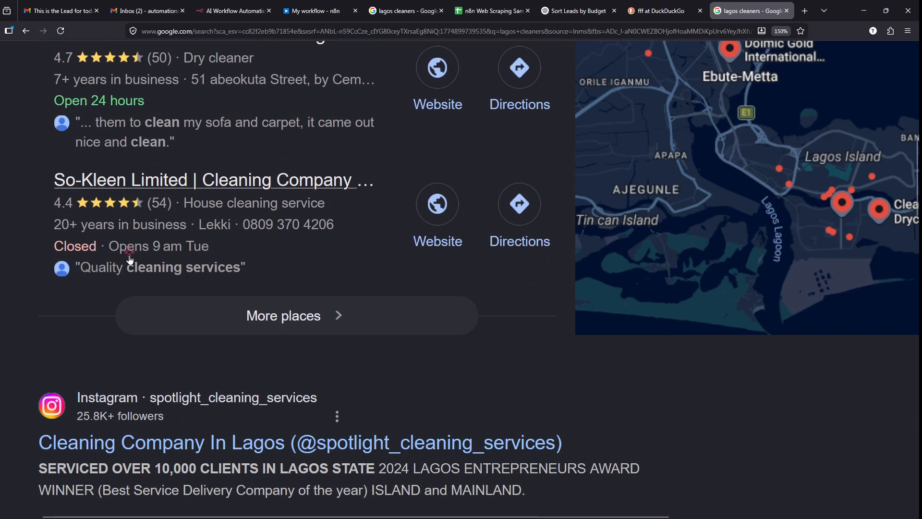
pyautogui.scroll(2, 202, 304)
pyautogui.scroll(1, 202, 304)
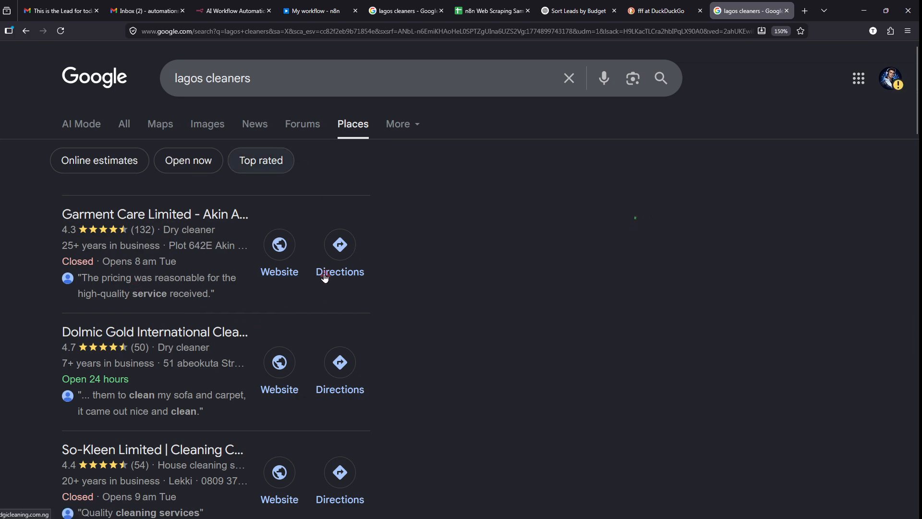
pyautogui.scroll(-1, 325, 278)
pyautogui.scroll(4, 116, 213)
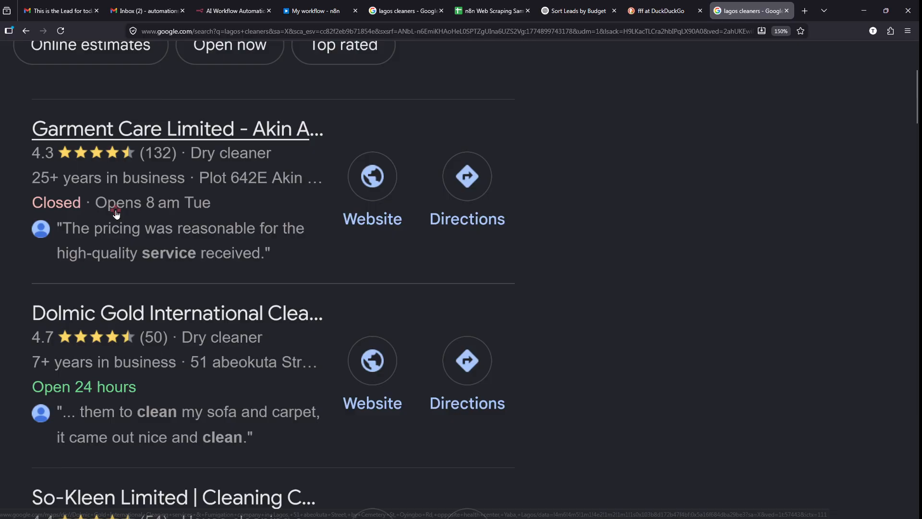
pyautogui.hscroll(-2, 88, 113)
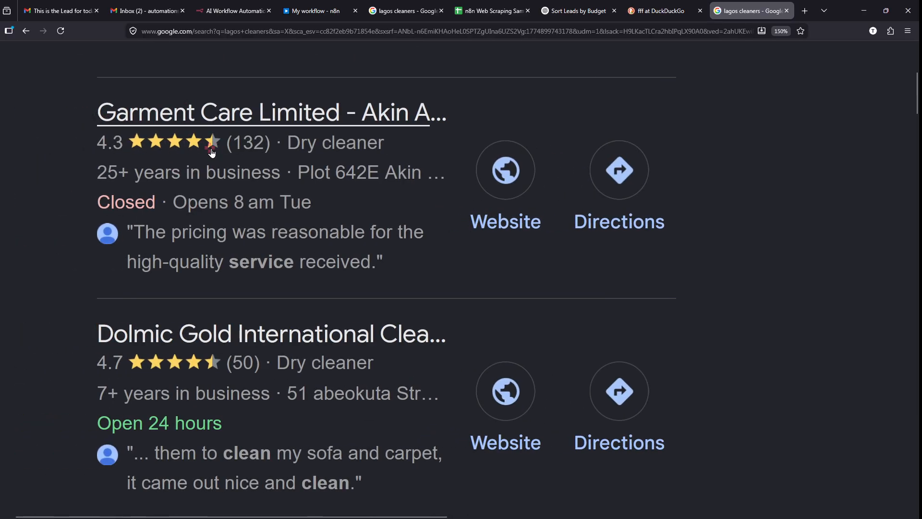
pyautogui.scroll(4, 212, 152)
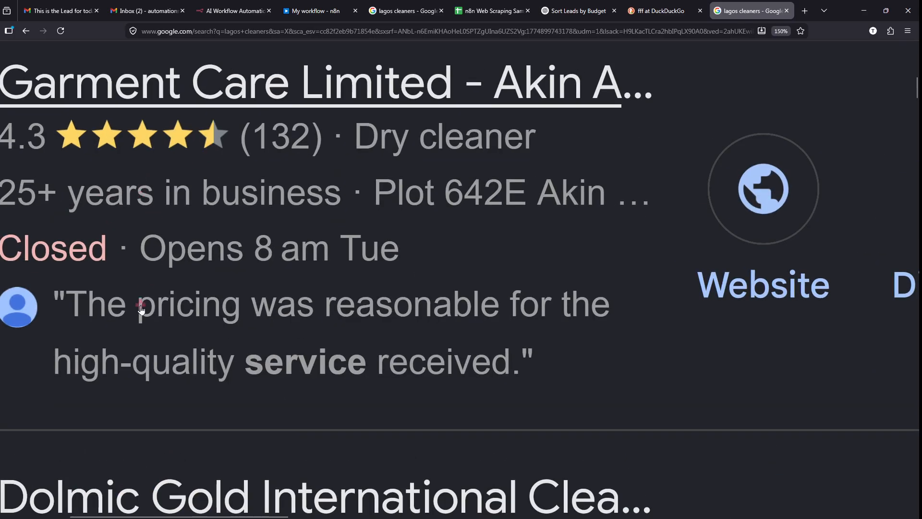
pyautogui.scroll(-4, 194, 302)
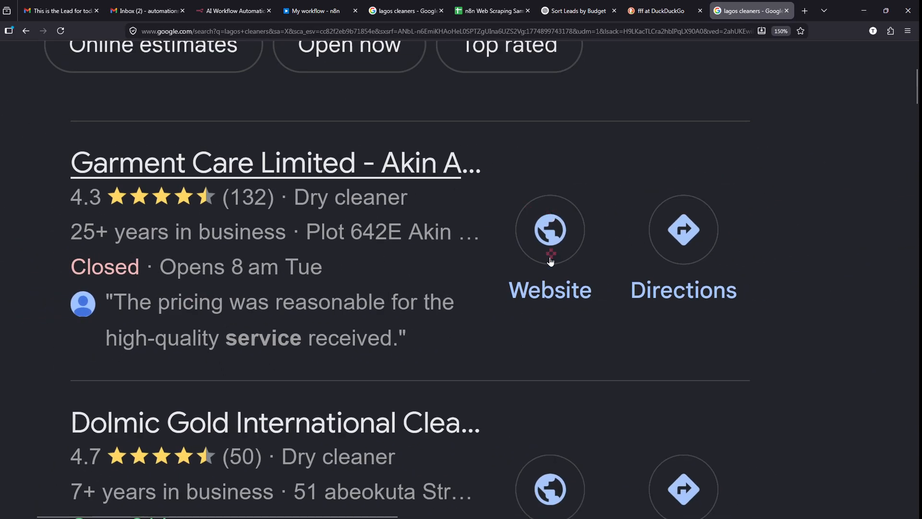
pyautogui.scroll(-5, 456, 307)
pyautogui.scroll(-3, 457, 308)
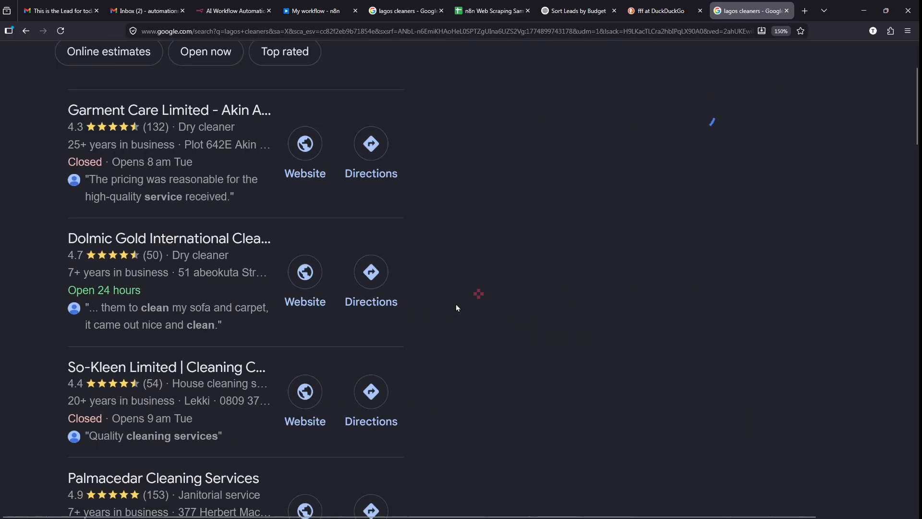
pyautogui.scroll(5, 456, 307)
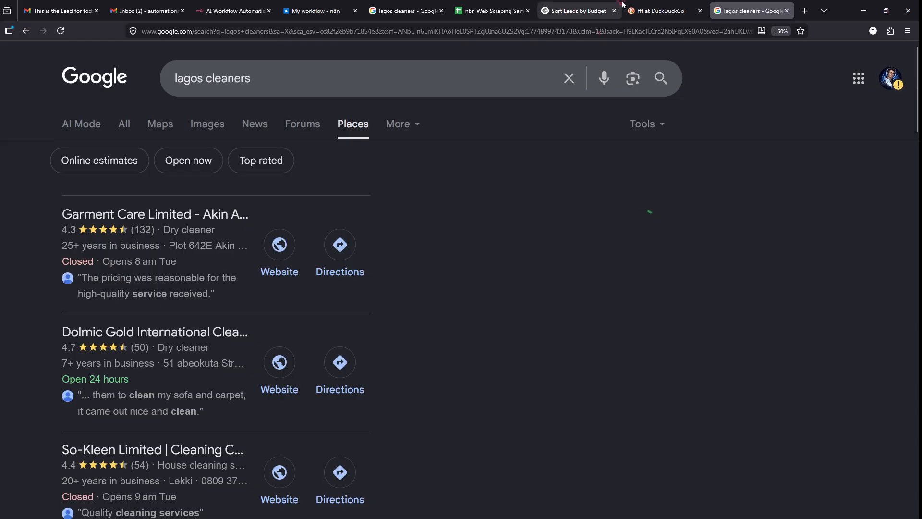
# - Close the 'fff at DuckDuckGo' tab and return to the n8n workflow editor
pyautogui.click(700, 10)
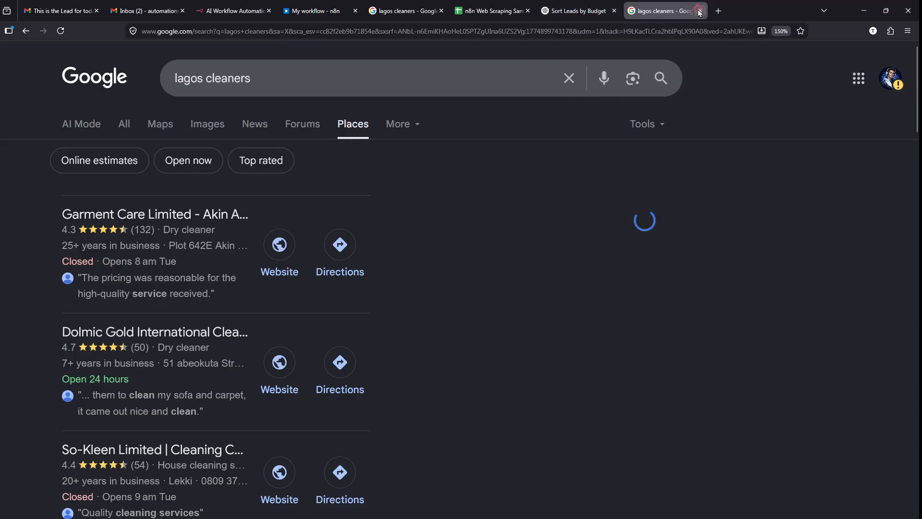
pyautogui.click(426, 5)
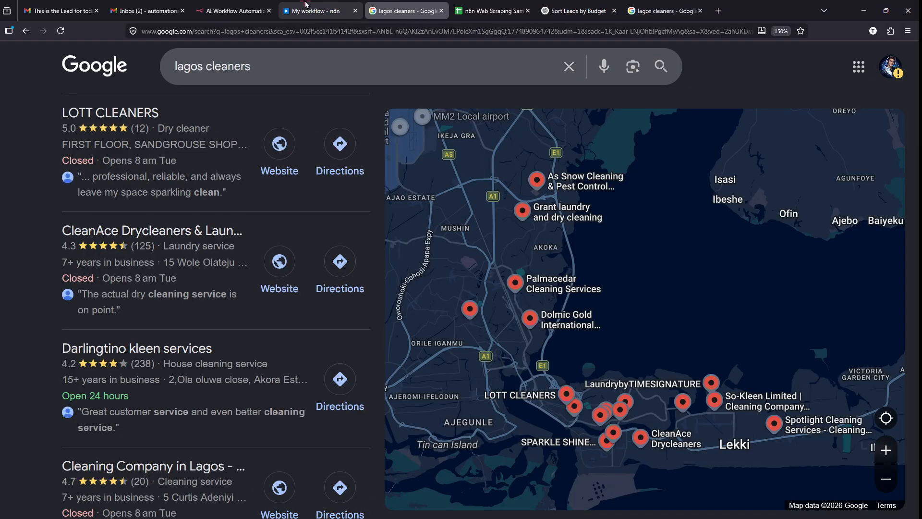
pyautogui.click(307, 4)
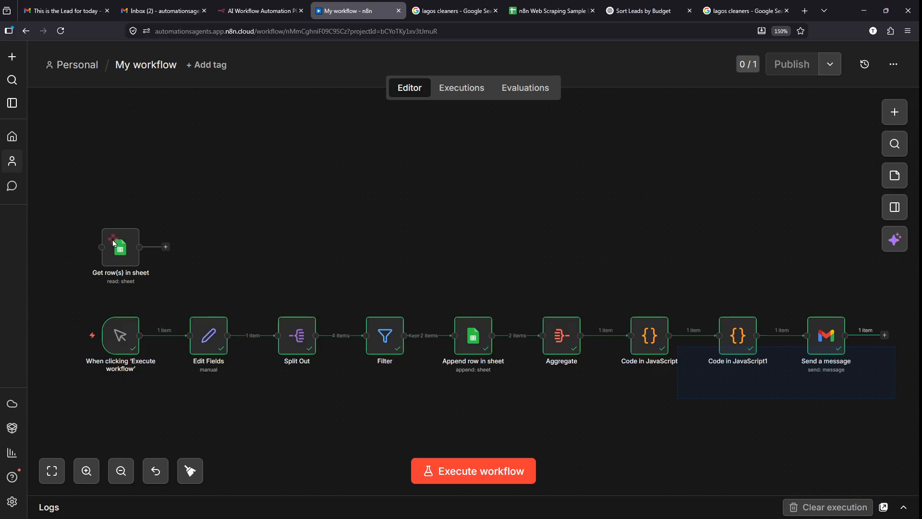
# - Select all ten workflow nodes and deactivate them from the right-click menu
pyautogui.moveTo(102, 234); pyautogui.dragTo(104, 235)
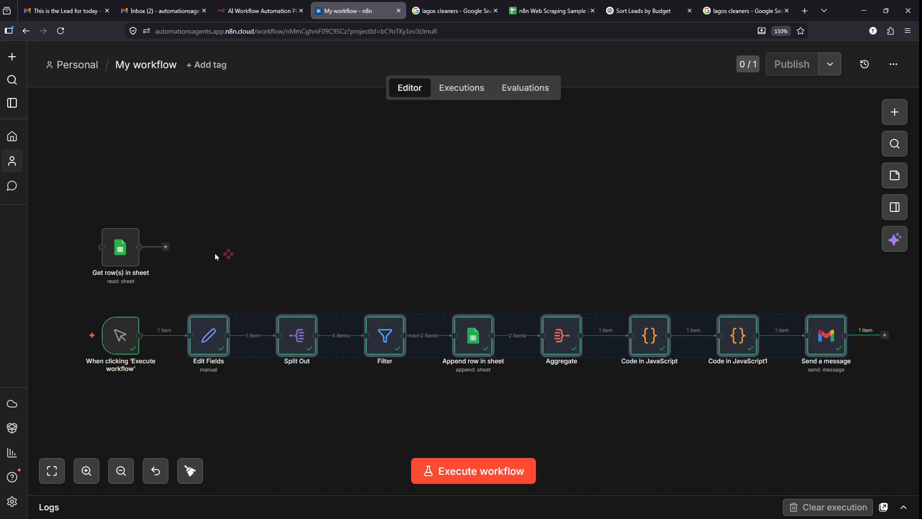
pyautogui.moveTo(102, 239); pyautogui.dragTo(82, 221)
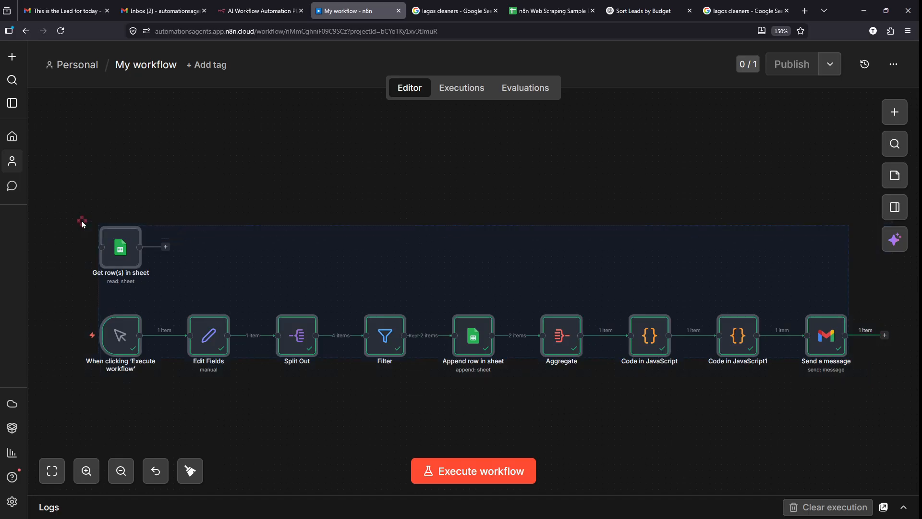
pyautogui.rightClick(210, 337)
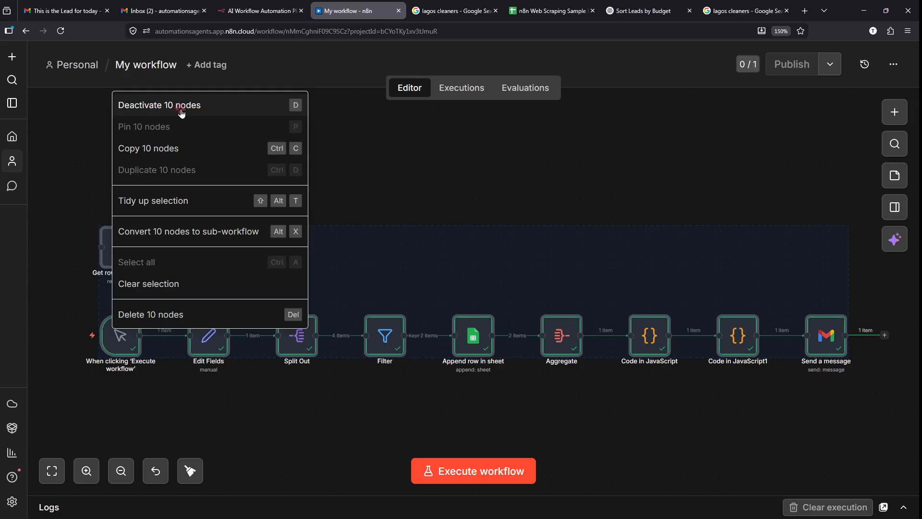
pyautogui.moveTo(110, 88)
pyautogui.mouseDown()
pyautogui.moveTo(244, 124)
pyautogui.moveTo(367, 104)
pyautogui.mouseUp()
pyautogui.press('Escape')
pyautogui.click(276, 114)
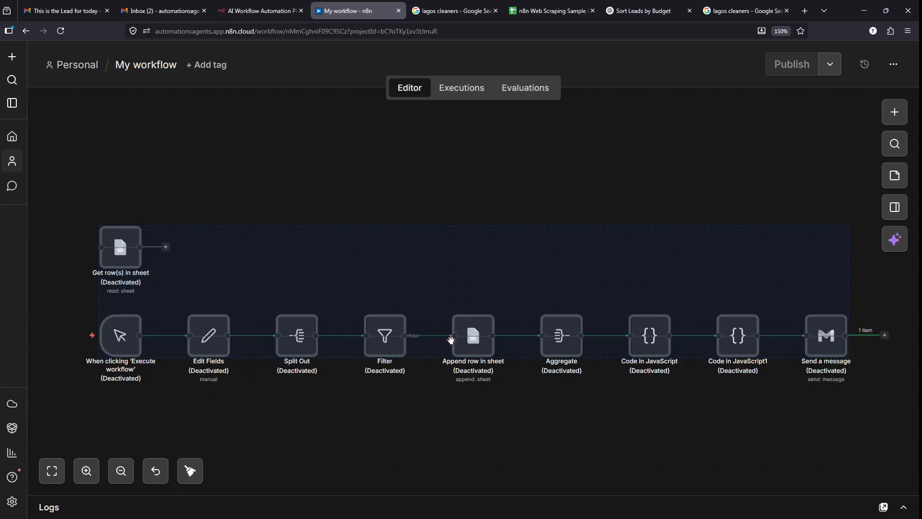
# - Save the workflow with Ctrl+S and clear the node selection
pyautogui.scroll(-3, 473, 308)
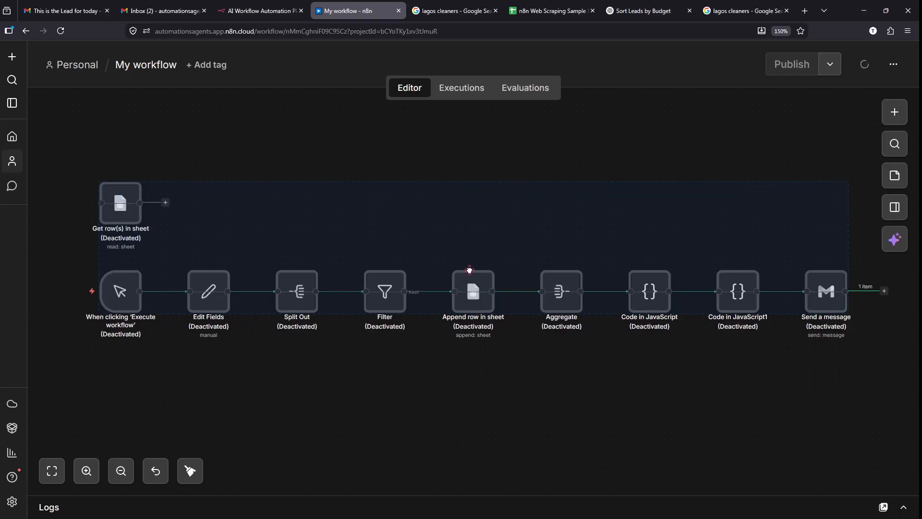
pyautogui.scroll(-4, 461, 188)
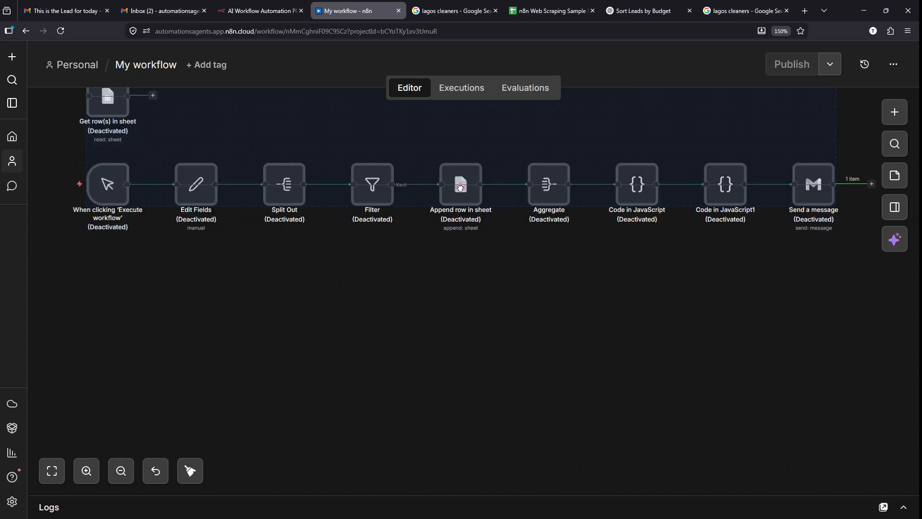
pyautogui.scroll(1, 454, 211)
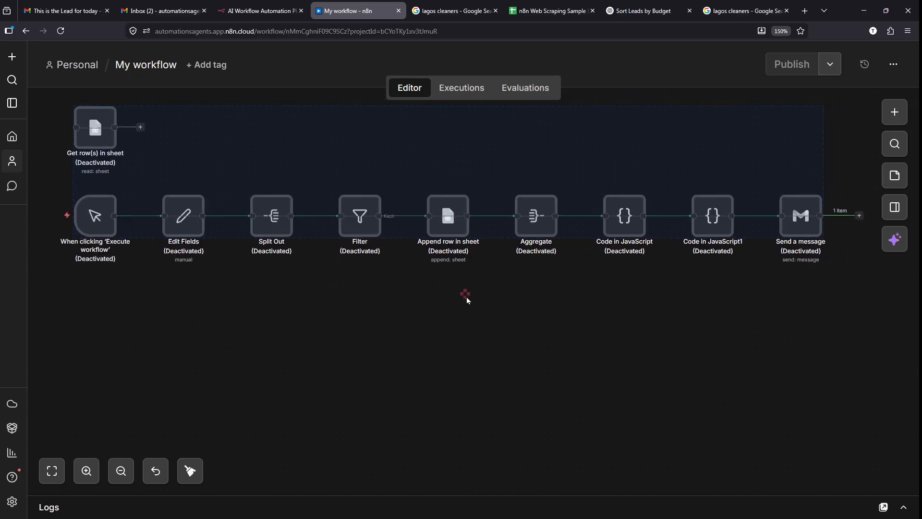
pyautogui.press('super+a')
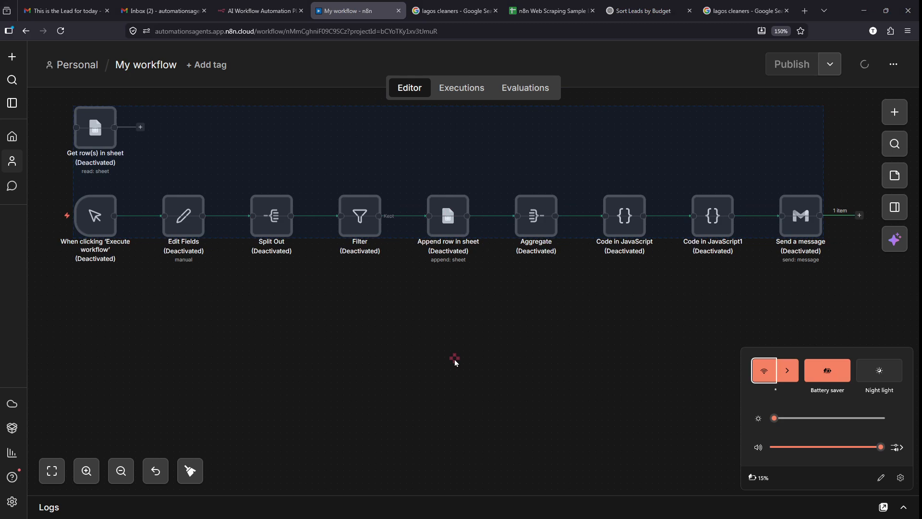
pyautogui.press('Escape')
pyautogui.hotkey('ctrl', 's')
pyautogui.click(455, 360)
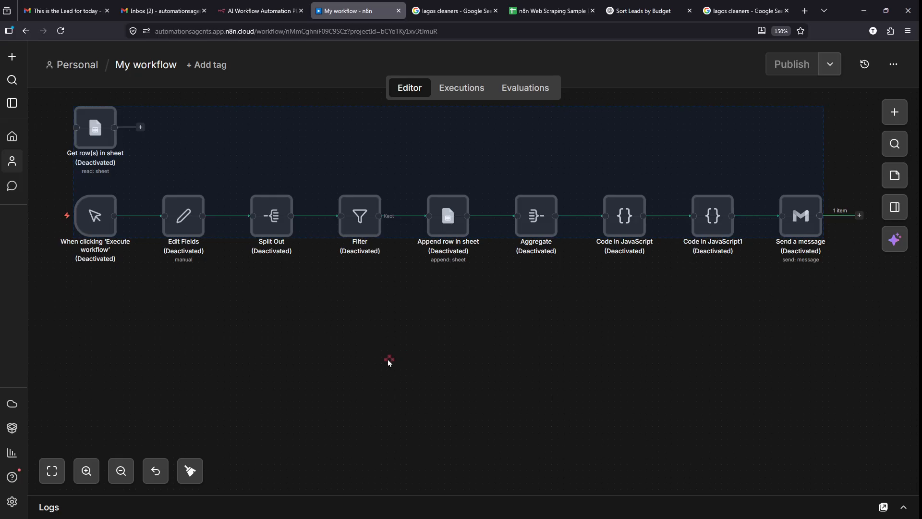
pyautogui.click(415, 354)
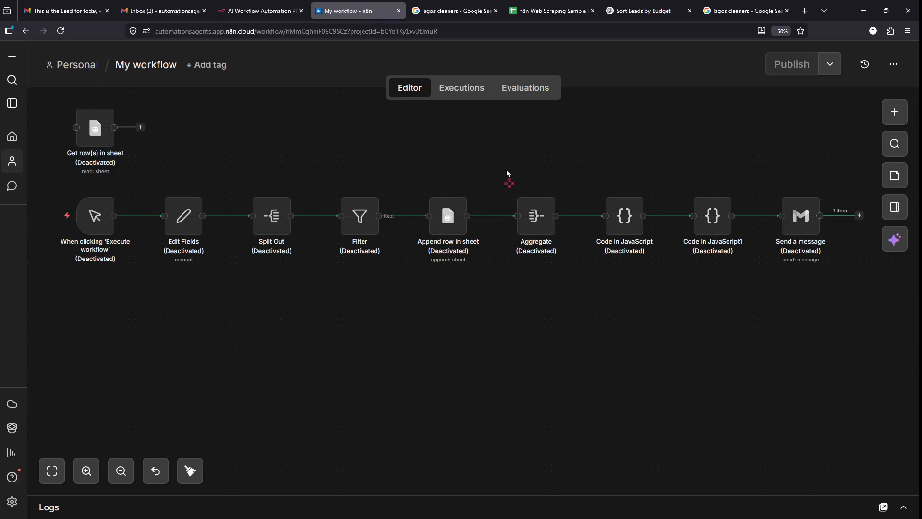
# - Open a new tab and load the Google homepage
pyautogui.click(433, 5)
pyautogui.scroll(15, 124, 183)
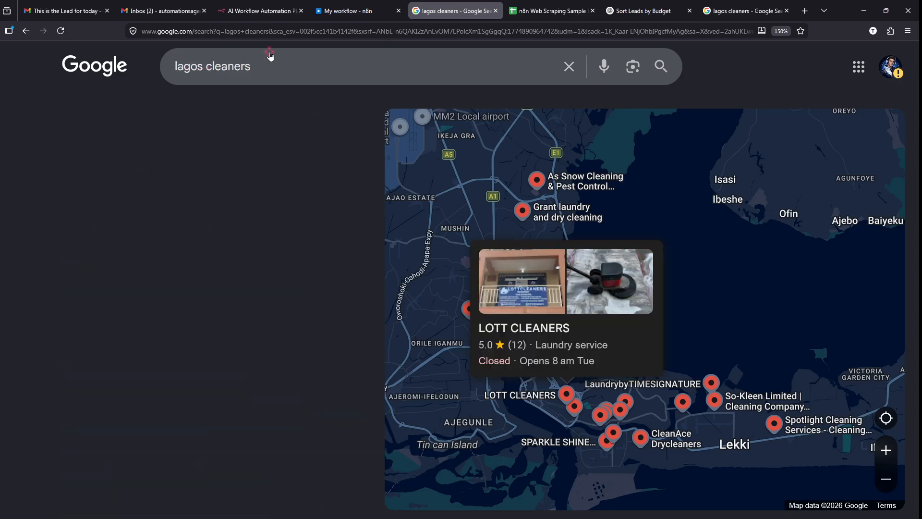
pyautogui.click(805, 11)
pyautogui.write('g')
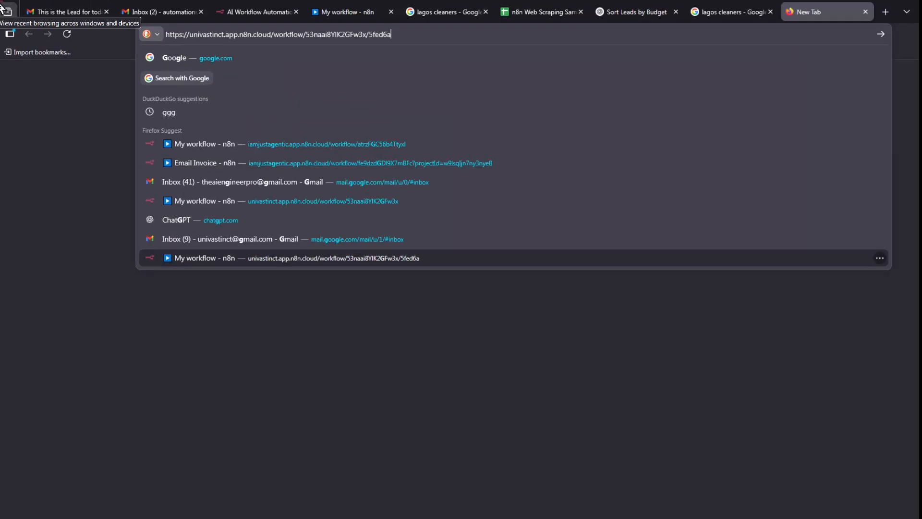
pyautogui.hotkey('ctrl', 'a')
pyautogui.write('goo')
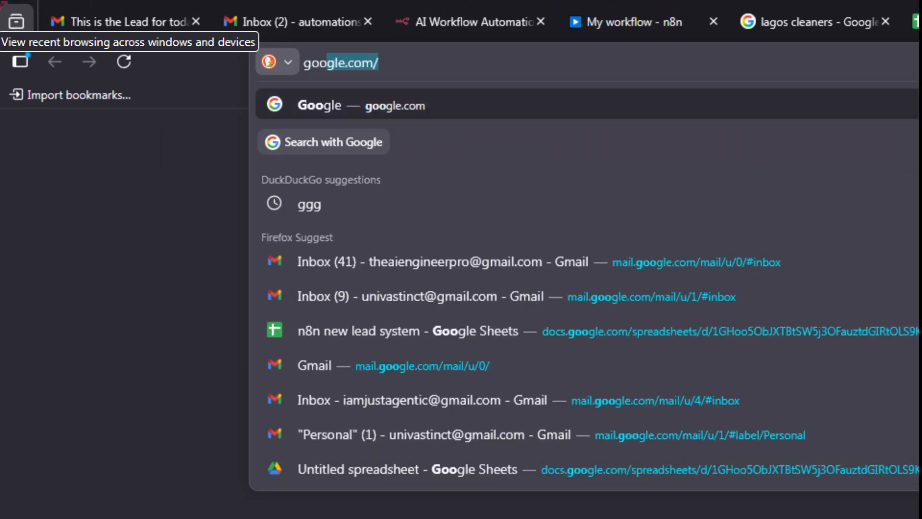
pyautogui.press('Return')
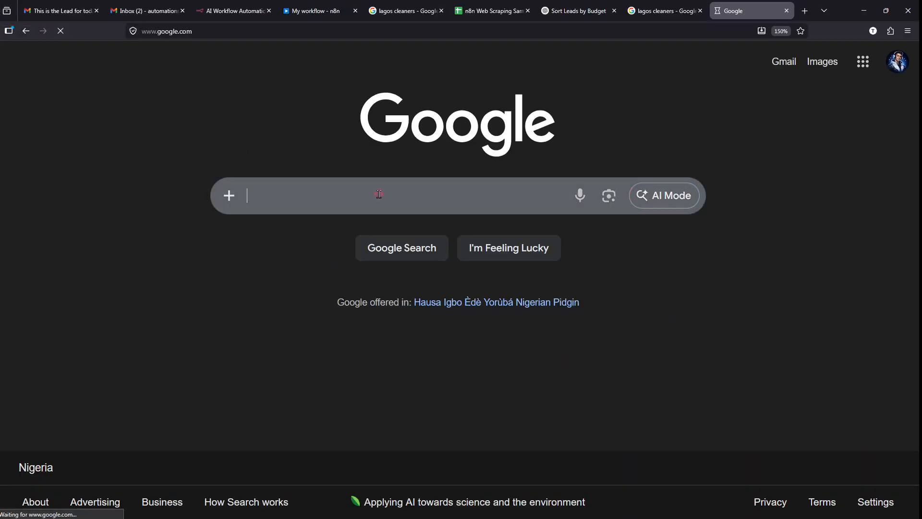
# - Search Google for 'lagos cleaners'
pyautogui.scroll(3, 379, 195)
pyautogui.scroll(3, 215, 197)
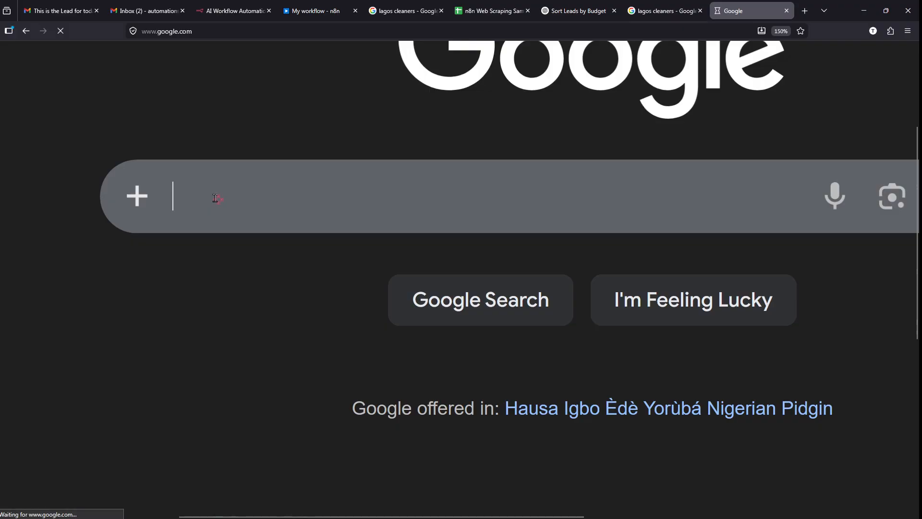
pyautogui.click(215, 198)
pyautogui.write('lagios')
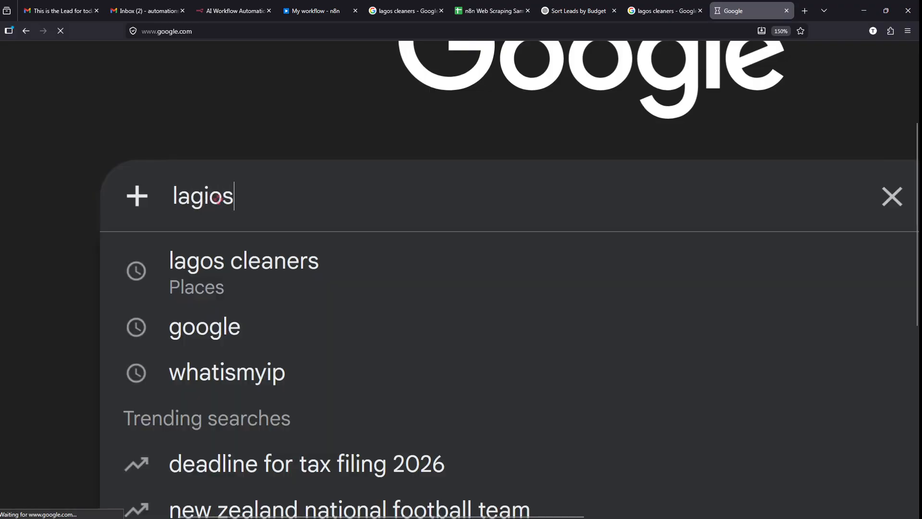
pyautogui.press('BackSpace')
pyautogui.press('BackSpace')
pyautogui.press('BackSpace')
pyautogui.write('o')
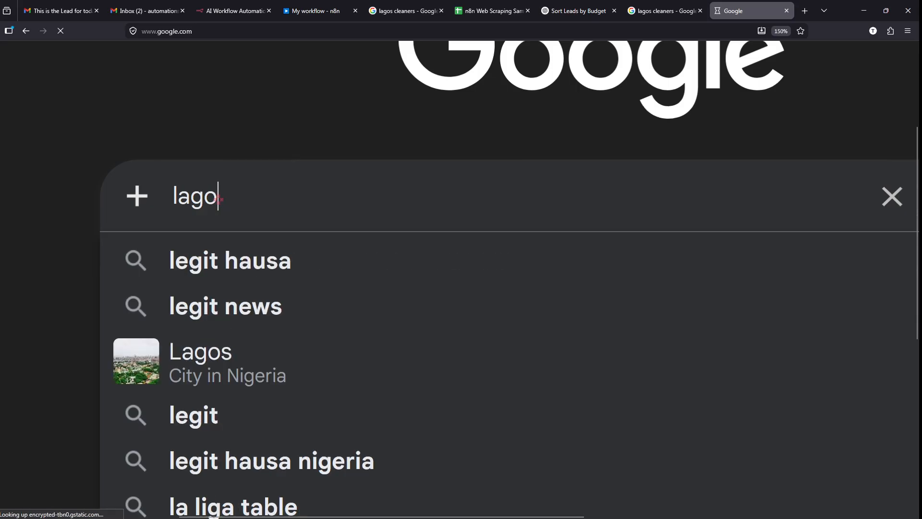
pyautogui.write('s cleaners')
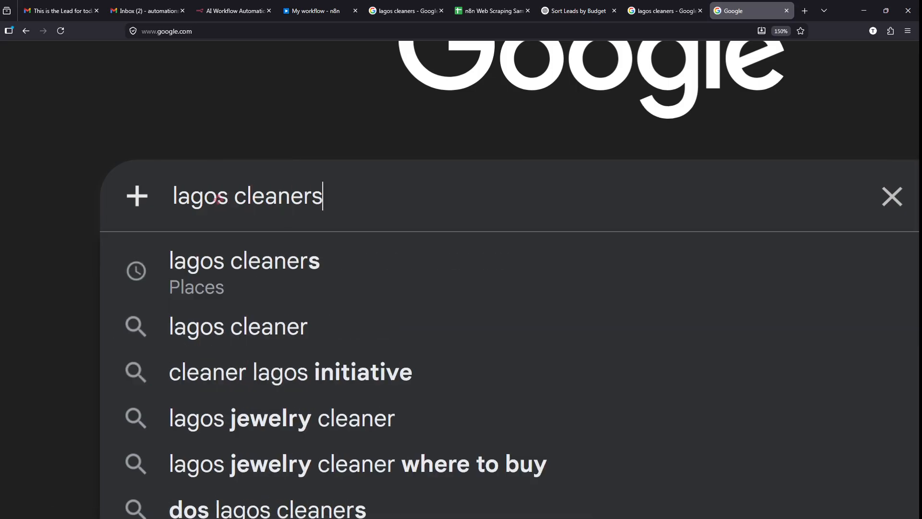
pyautogui.press('Return')
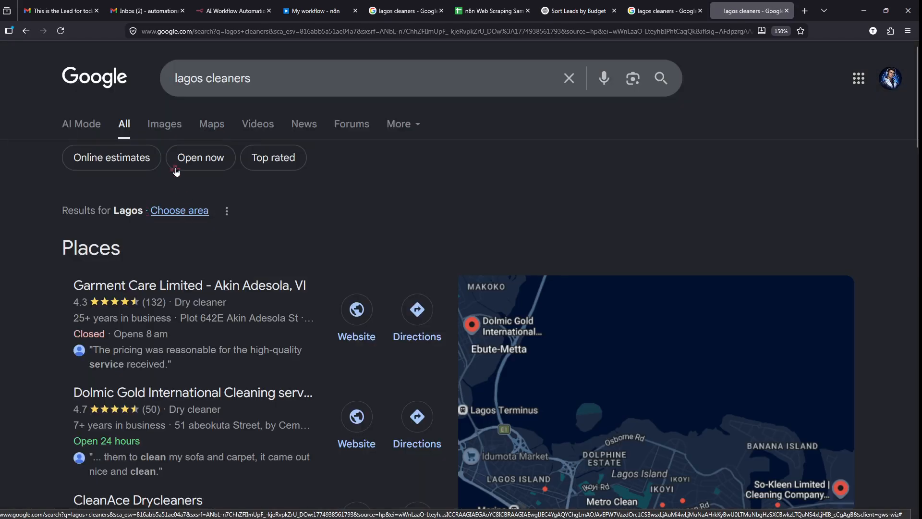
# - Highlight the Places results and open the full list via 'More places'
pyautogui.scroll(-5, 237, 270)
pyautogui.scroll(-6, 235, 273)
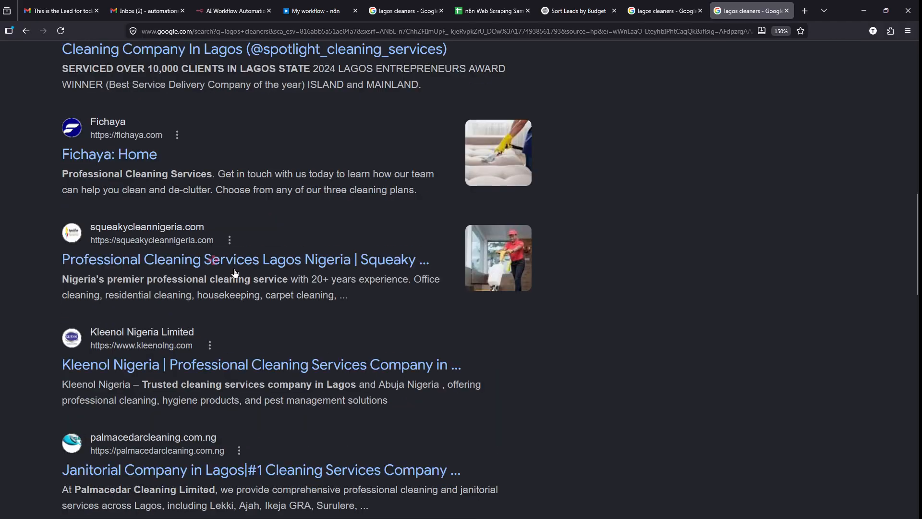
pyautogui.scroll(9, 235, 272)
pyautogui.scroll(2, 235, 273)
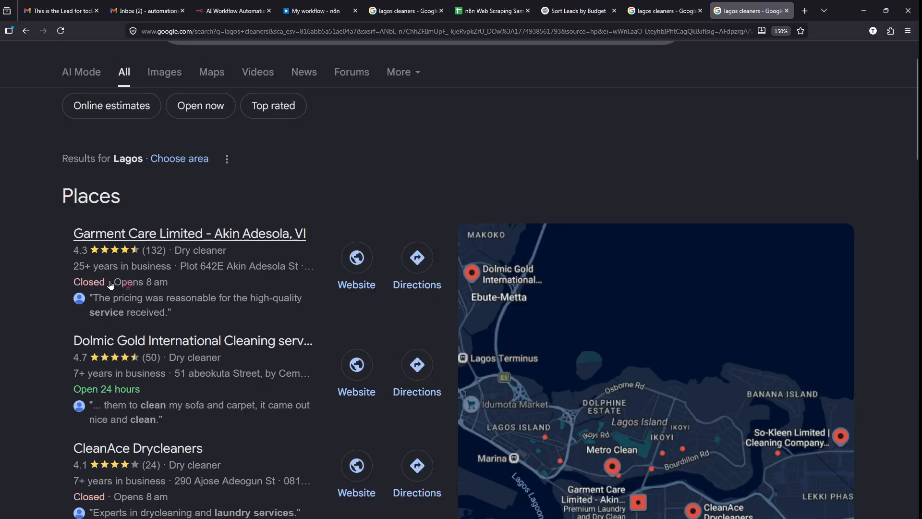
pyautogui.scroll(3, 111, 285)
pyautogui.moveTo(113, 131)
pyautogui.mouseDown()
pyautogui.moveTo(29, 140)
pyautogui.moveTo(144, 144)
pyautogui.moveTo(103, 130)
pyautogui.mouseUp()
pyautogui.scroll(1, 255, 132)
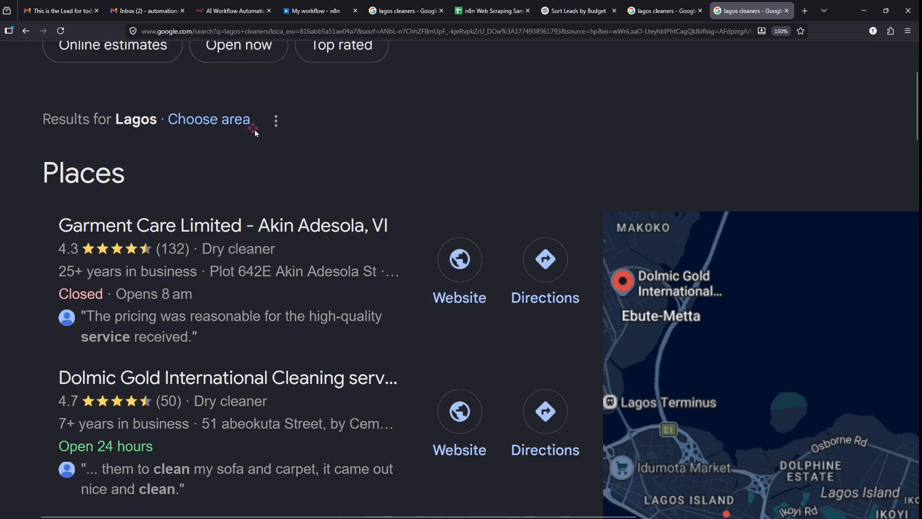
pyautogui.scroll(2, 216, 174)
pyautogui.scroll(-2, 215, 174)
pyautogui.scroll(-5, 215, 174)
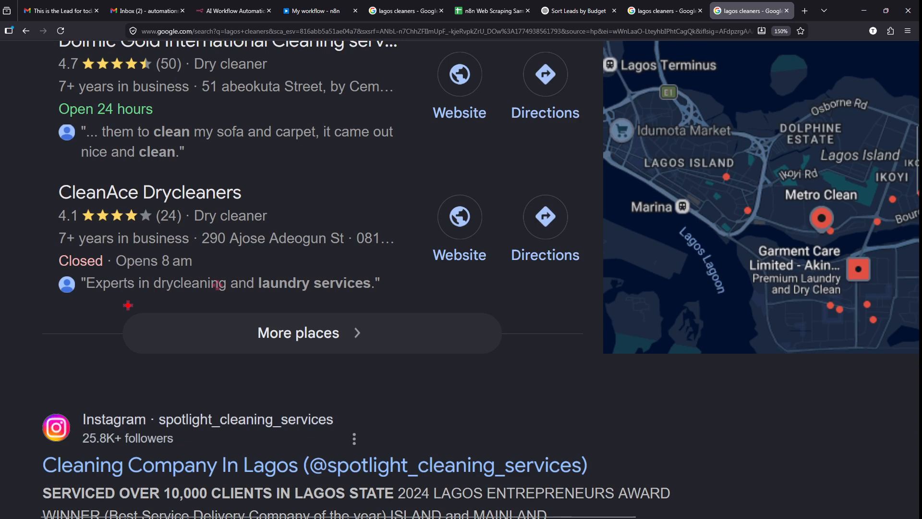
pyautogui.moveTo(113, 304); pyautogui.dragTo(520, 358)
pyautogui.press('Escape')
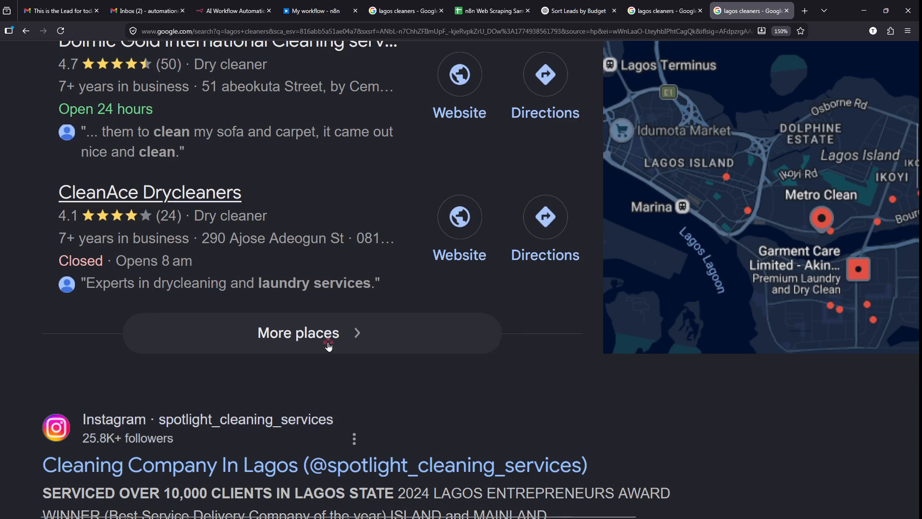
pyautogui.click(369, 345)
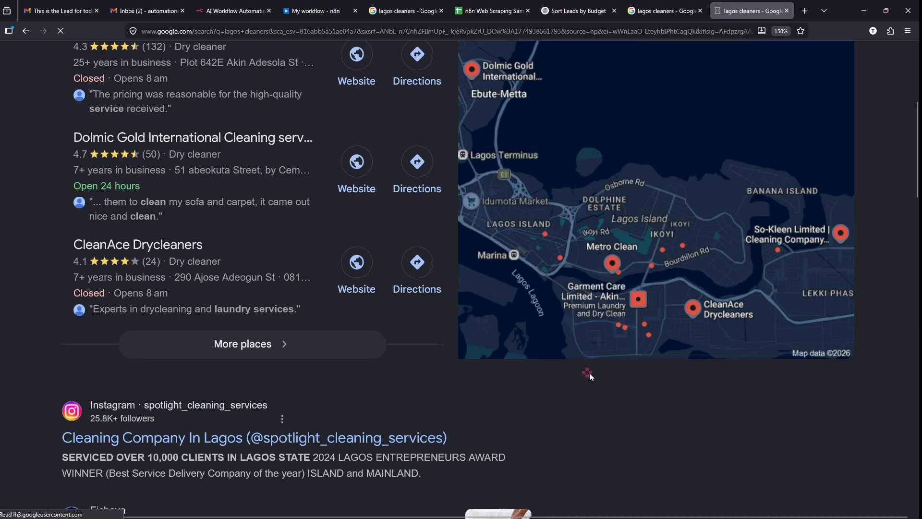
pyautogui.click(366, 339)
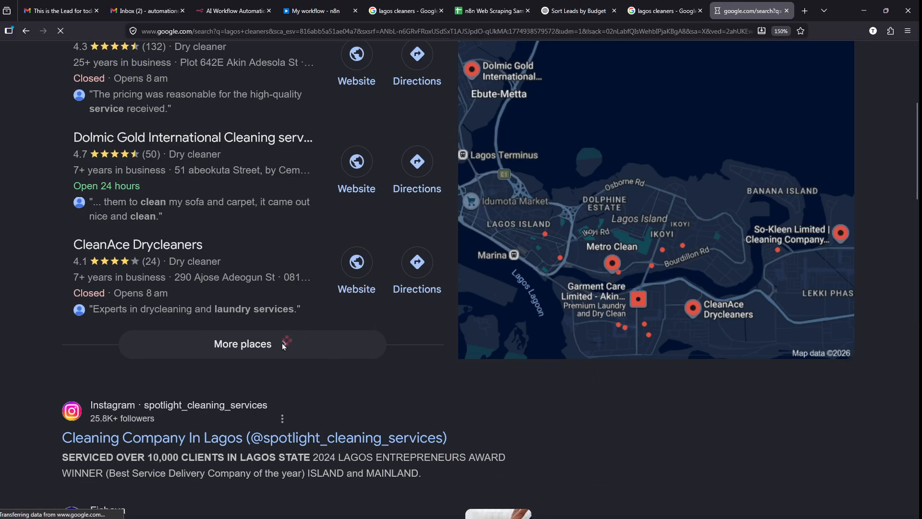
pyautogui.scroll(-2, 190, 311)
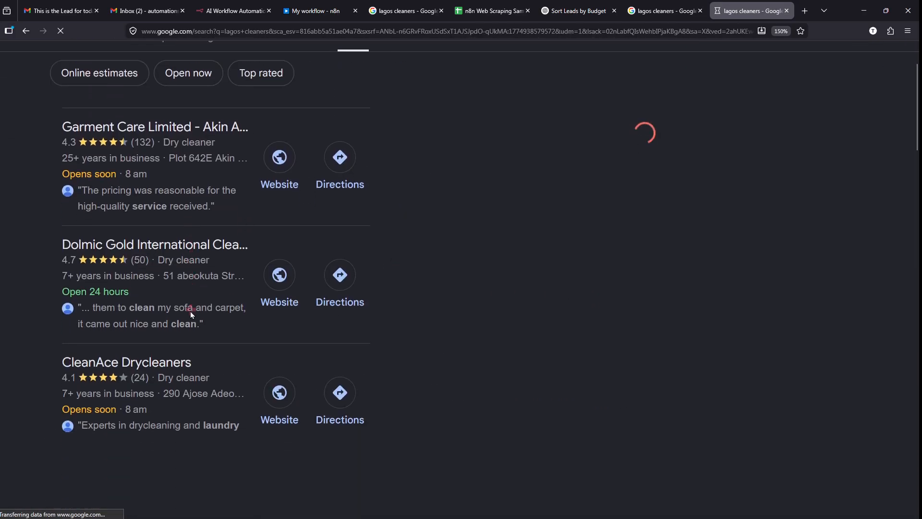
pyautogui.scroll(-2, 190, 312)
pyautogui.scroll(4, 171, 289)
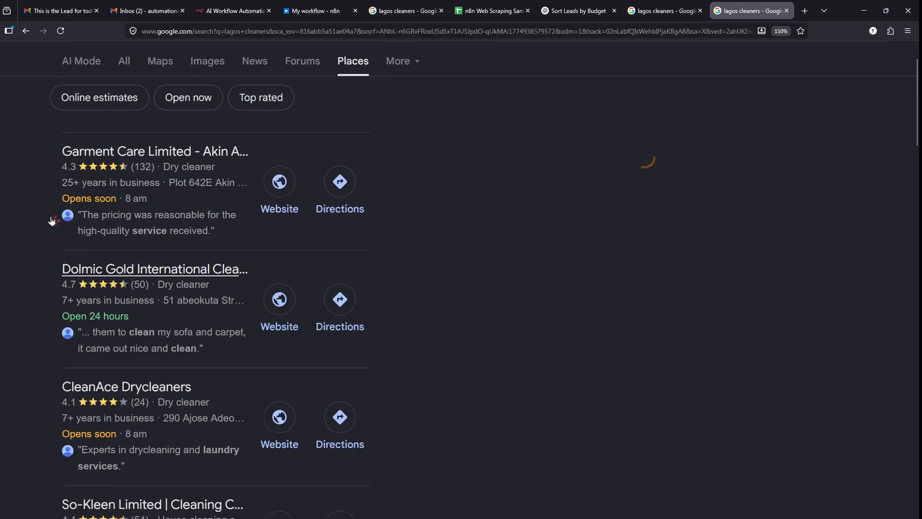
pyautogui.scroll(3, 45, 169)
pyautogui.scroll(-2, 142, 204)
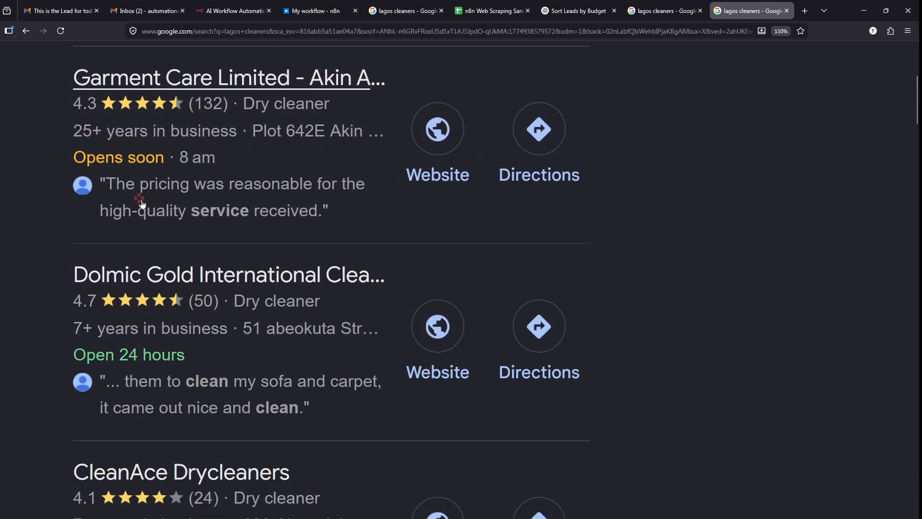
pyautogui.scroll(-5, 142, 202)
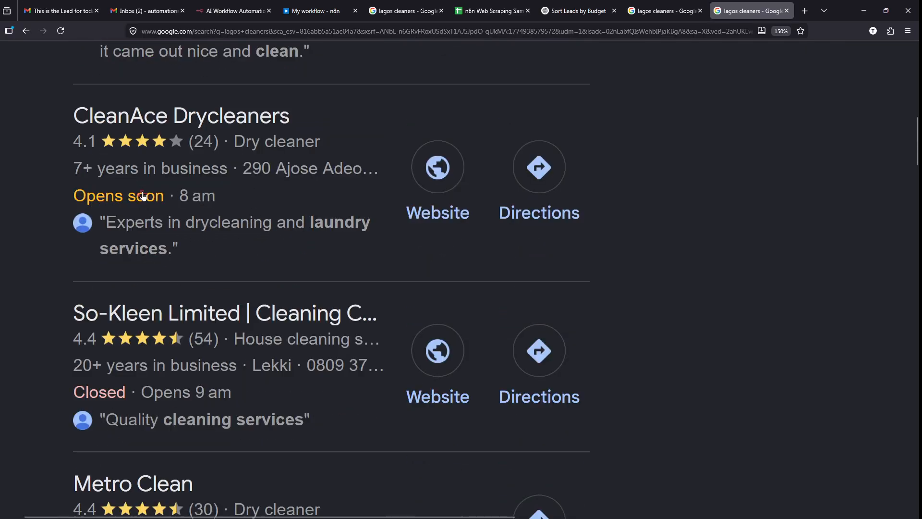
pyautogui.scroll(-3, 142, 195)
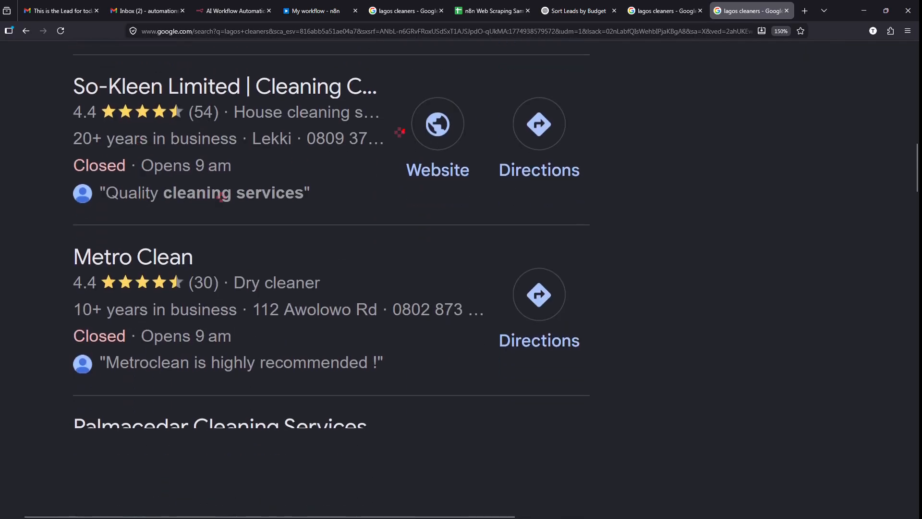
pyautogui.moveTo(402, 154); pyautogui.dragTo(341, 232)
pyautogui.moveTo(408, 277)
pyautogui.mouseDown()
pyautogui.moveTo(459, 301)
pyautogui.moveTo(499, 355)
pyautogui.mouseUp()
pyautogui.hotkey('ctrl', 'z')
pyautogui.hotkey('ctrl', 'z')
pyautogui.moveTo(42, 232); pyautogui.dragTo(597, 387)
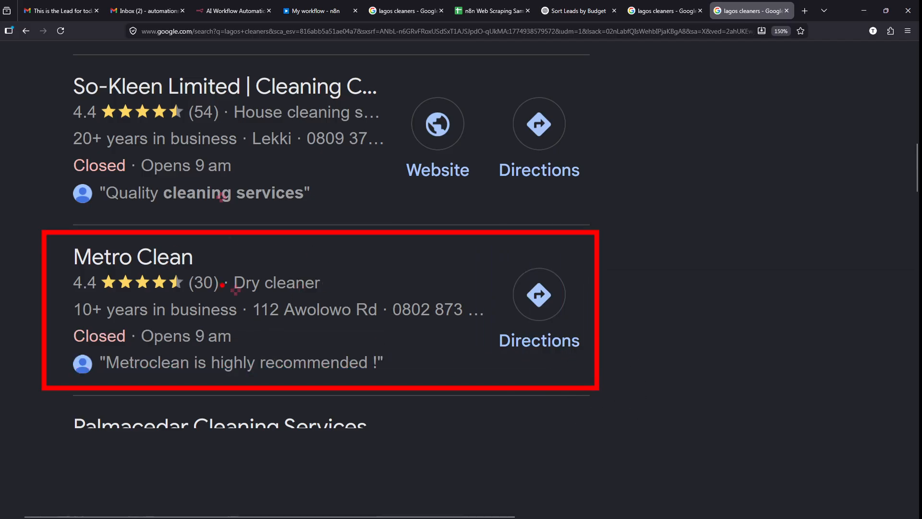
# - Scroll on through listings such as Palmacedar and Spotlight Cleaning Services
pyautogui.scroll(1, 504, 211)
pyautogui.scroll(-4, 391, 306)
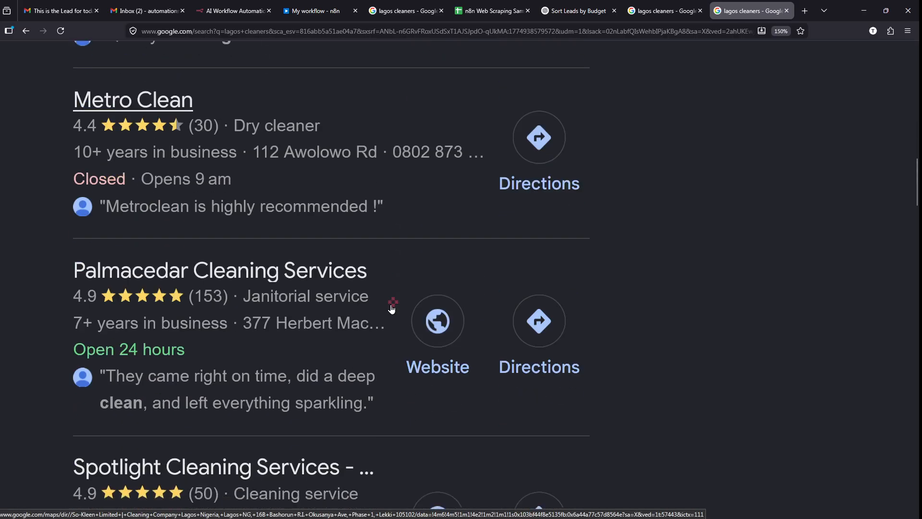
pyautogui.scroll(-8, 391, 309)
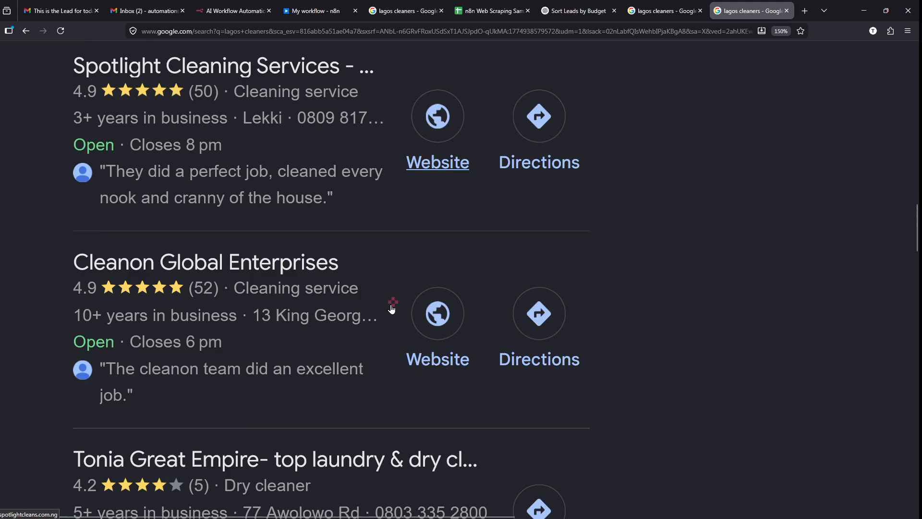
pyautogui.scroll(-7, 391, 309)
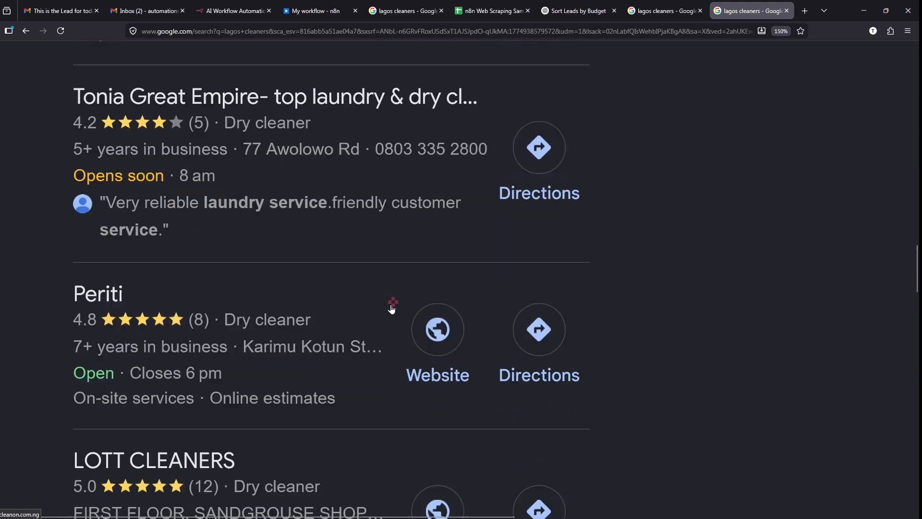
pyautogui.scroll(-5, 391, 309)
pyautogui.scroll(15, 276, 219)
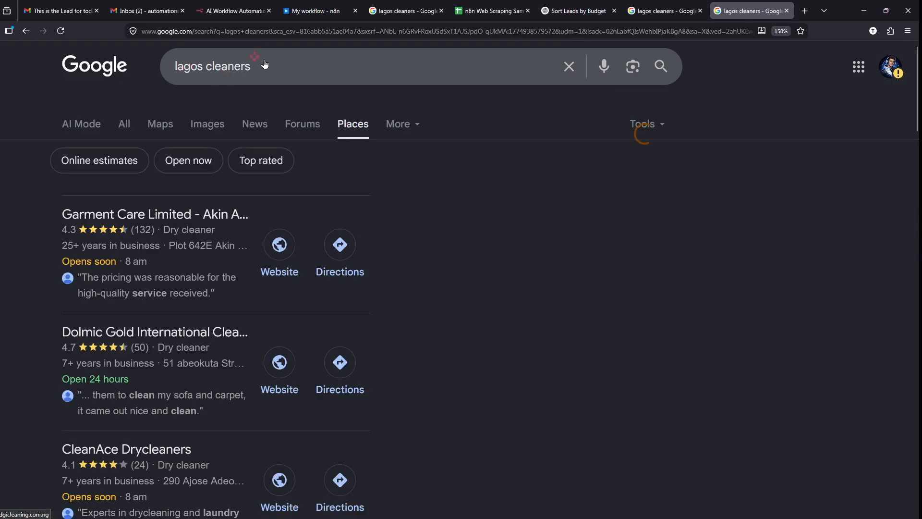
pyautogui.scroll(-10, 175, 296)
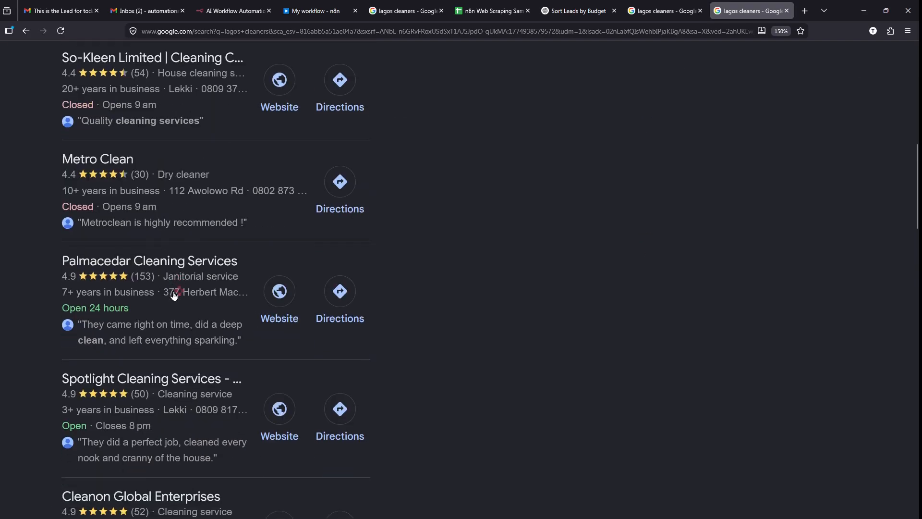
pyautogui.scroll(-12, 175, 296)
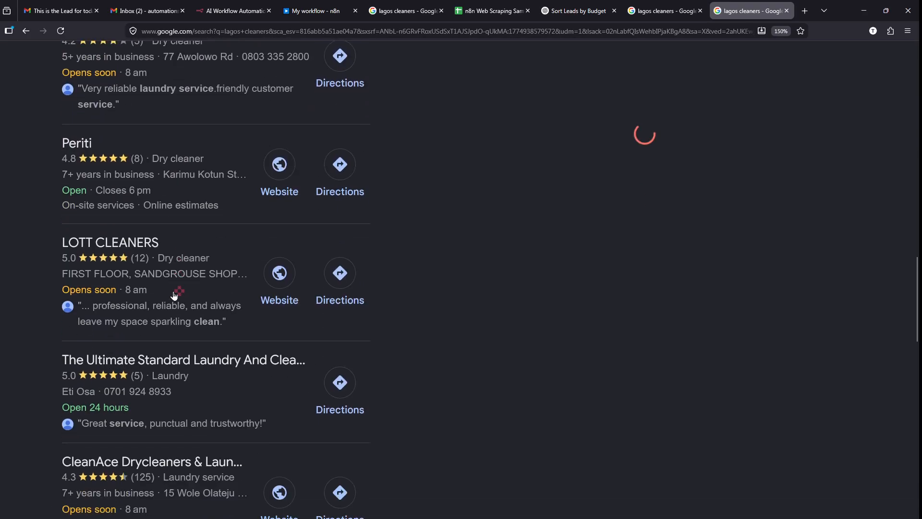
pyautogui.scroll(-12, 174, 296)
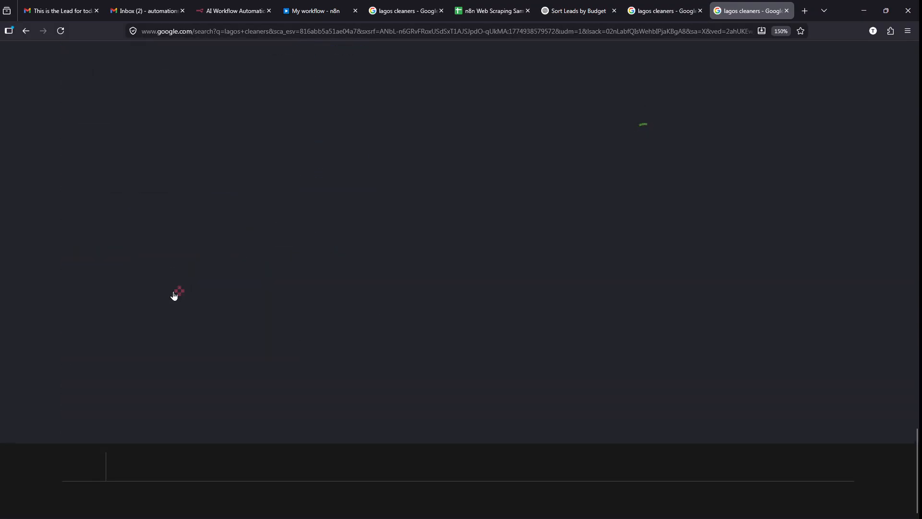
pyautogui.scroll(1, 175, 295)
pyautogui.scroll(-1, 175, 295)
pyautogui.scroll(7, 181, 335)
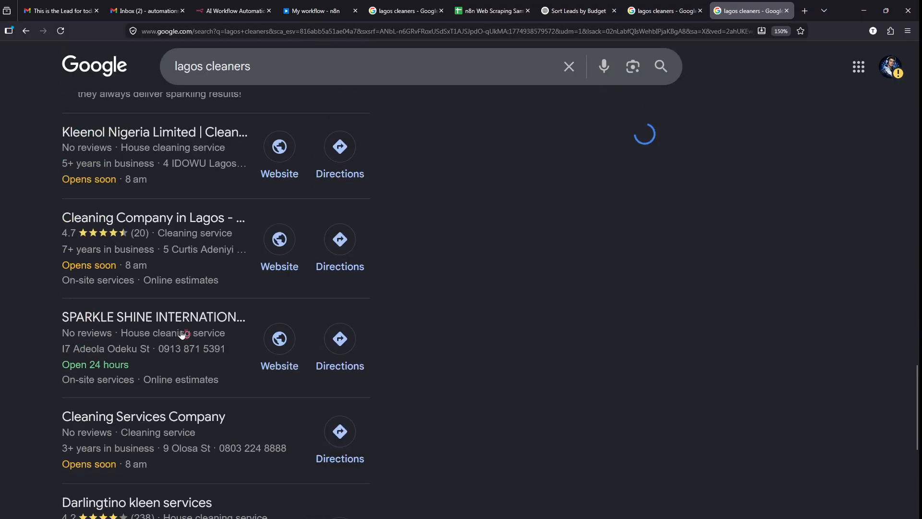
pyautogui.scroll(20, 181, 335)
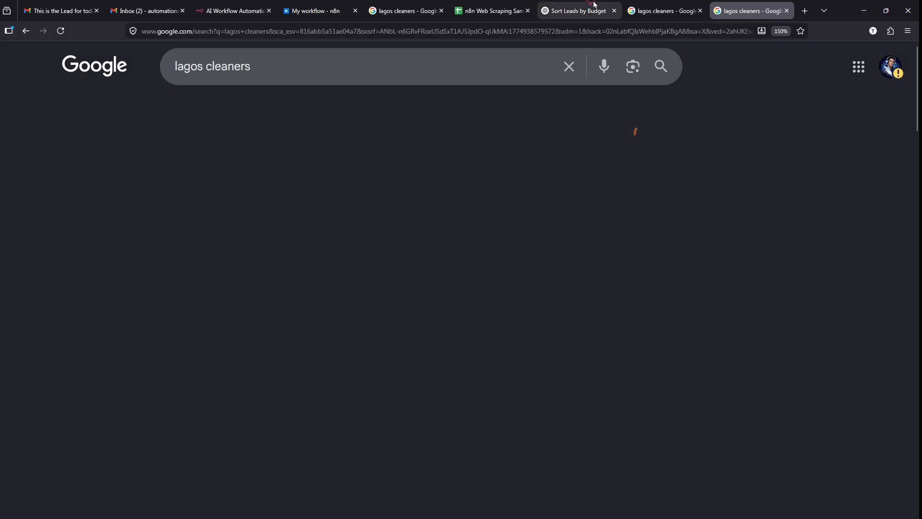
# - Back in My workflow, annotate the Execute workflow trigger, node chain and add-node button
pyautogui.click(332, 11)
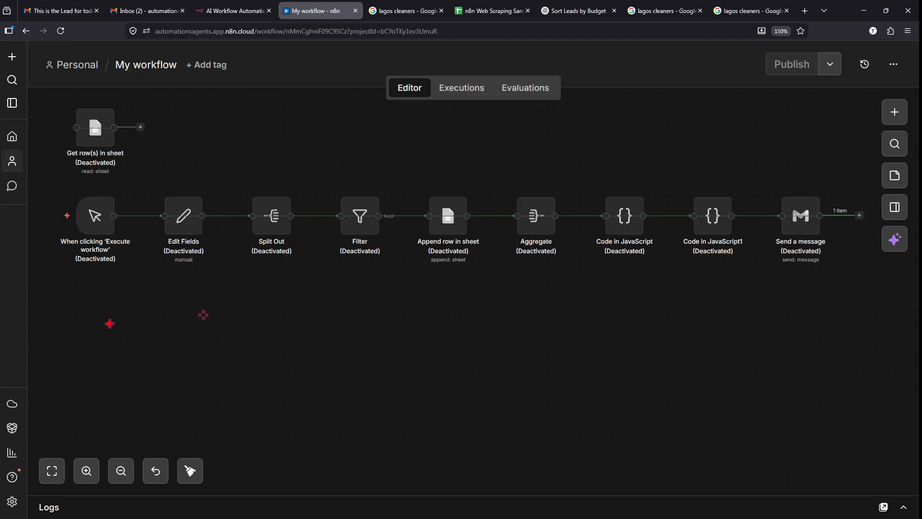
pyautogui.moveTo(79, 302); pyautogui.dragTo(177, 393)
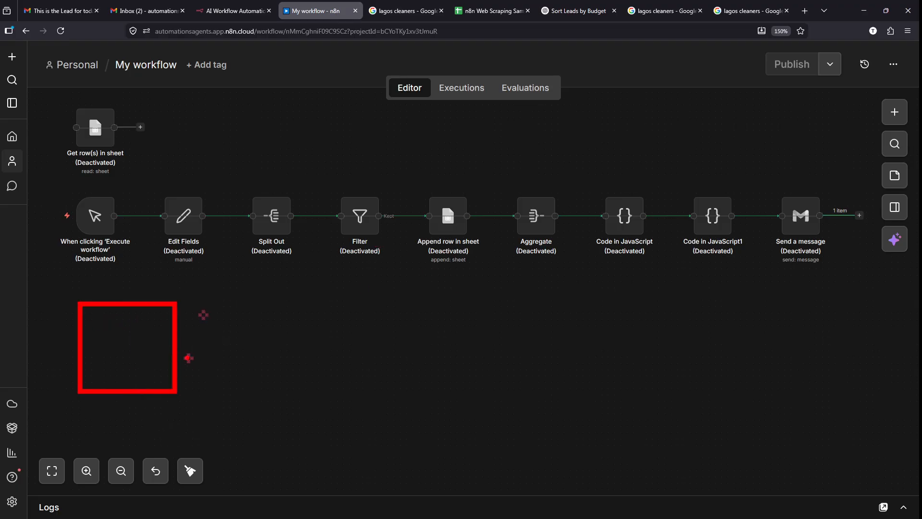
pyautogui.press('e')
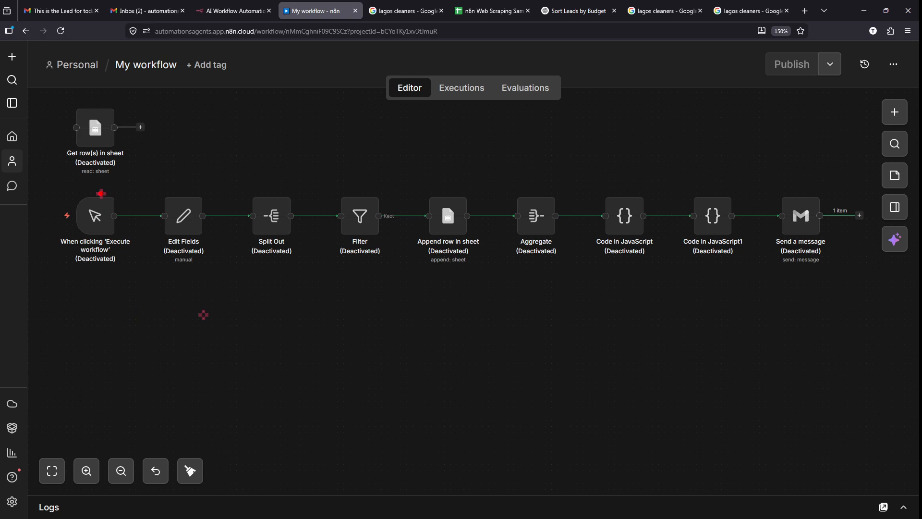
pyautogui.moveTo(58, 186)
pyautogui.mouseDown()
pyautogui.moveTo(140, 253)
pyautogui.moveTo(139, 273)
pyautogui.mouseUp()
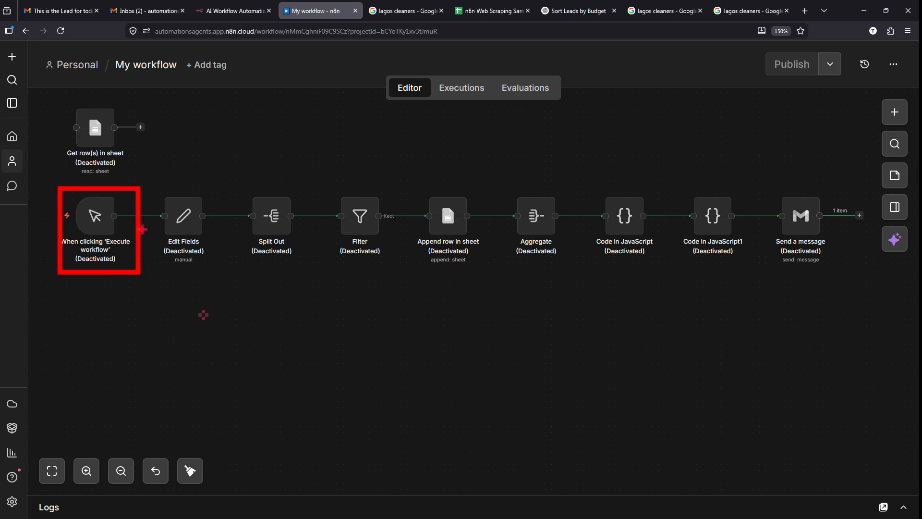
pyautogui.moveTo(142, 229); pyautogui.dragTo(778, 215)
pyautogui.press('Escape')
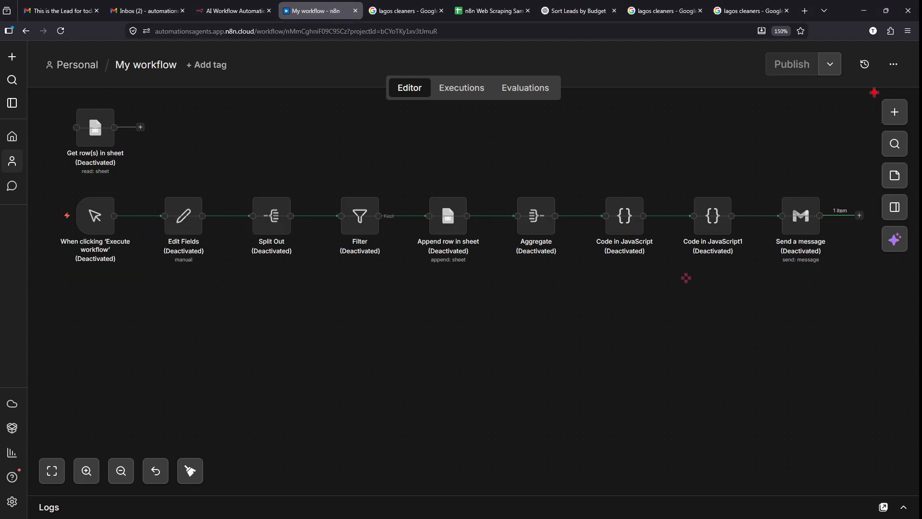
pyautogui.moveTo(875, 92); pyautogui.dragTo(918, 135)
pyautogui.press('Escape')
pyautogui.scroll(5, 901, 114)
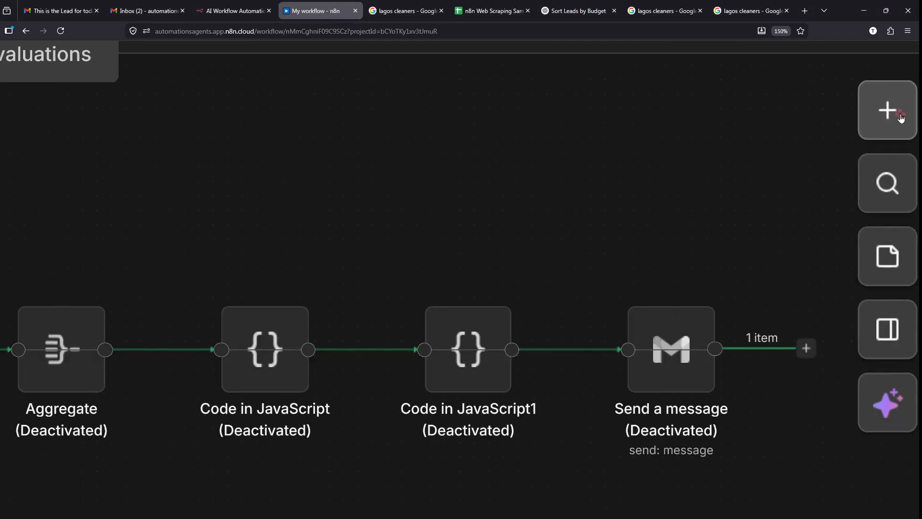
# - Browse the trigger list in the node panel and add an 'On a schedule' trigger
pyautogui.click(901, 117)
pyautogui.scroll(-5, 767, 236)
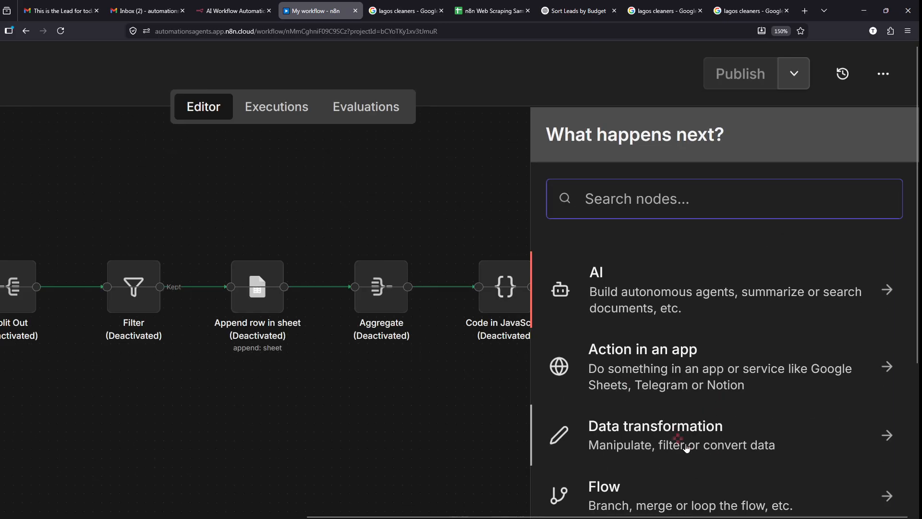
pyautogui.scroll(-8, 757, 434)
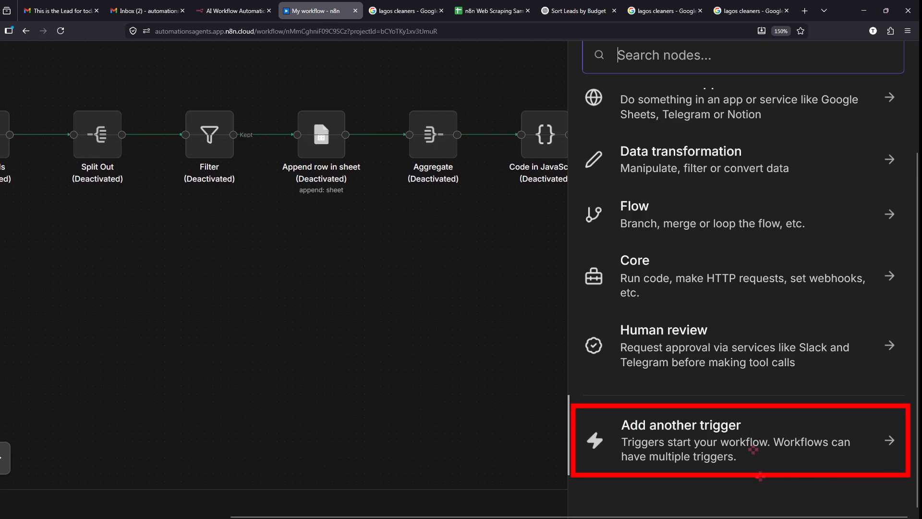
pyautogui.press('Escape')
pyautogui.click(711, 446)
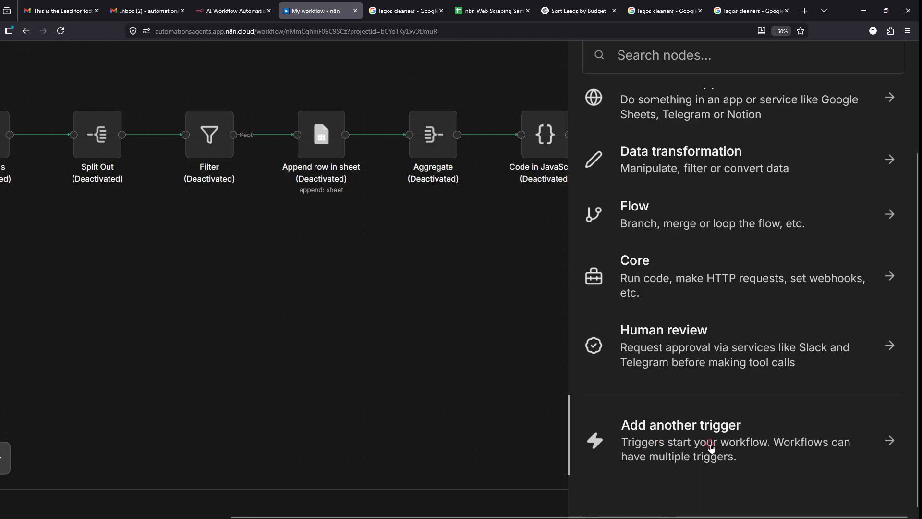
pyautogui.click(711, 446)
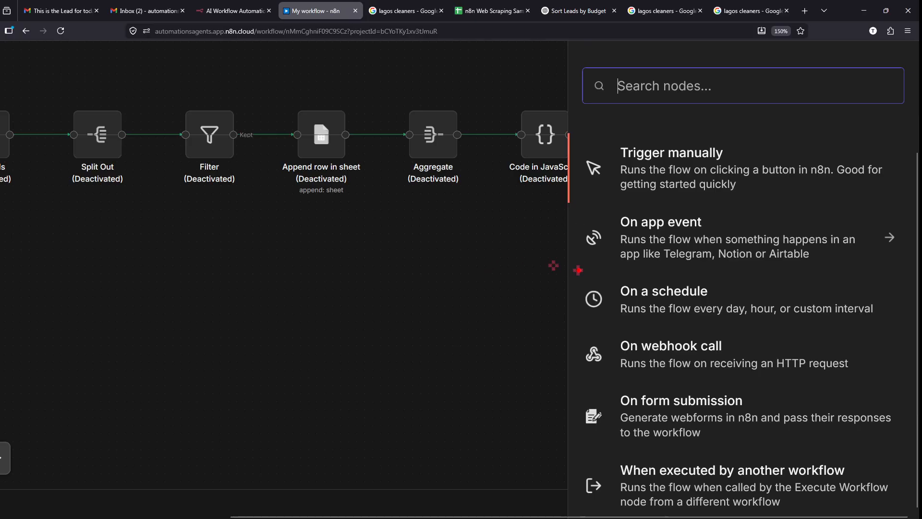
pyautogui.moveTo(567, 268); pyautogui.dragTo(919, 324)
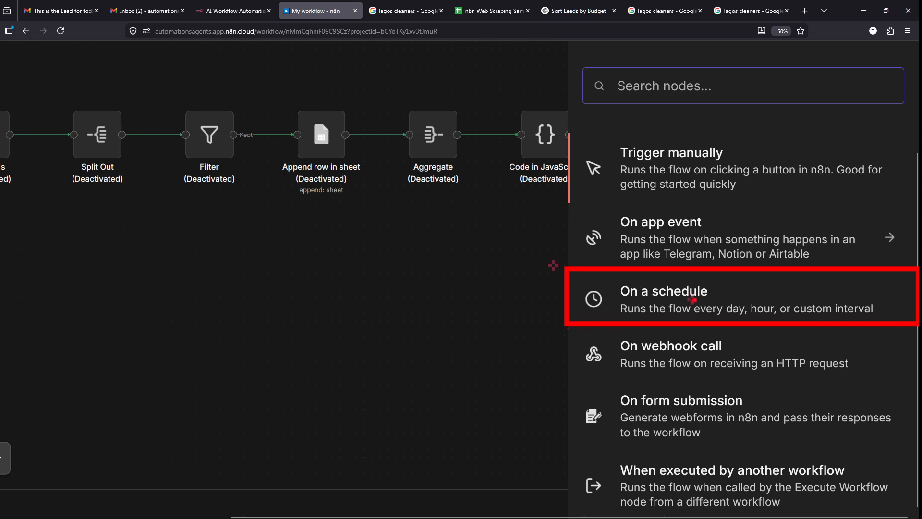
pyautogui.click(667, 307)
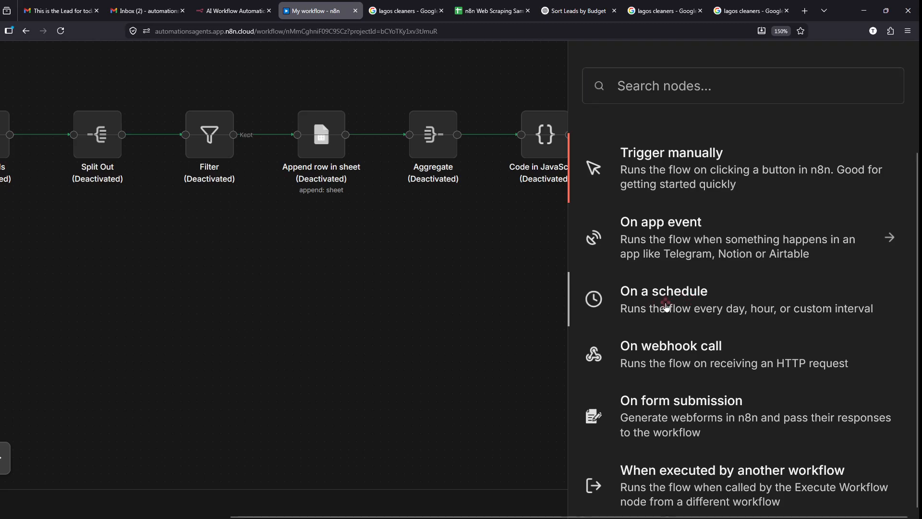
pyautogui.click(619, 318)
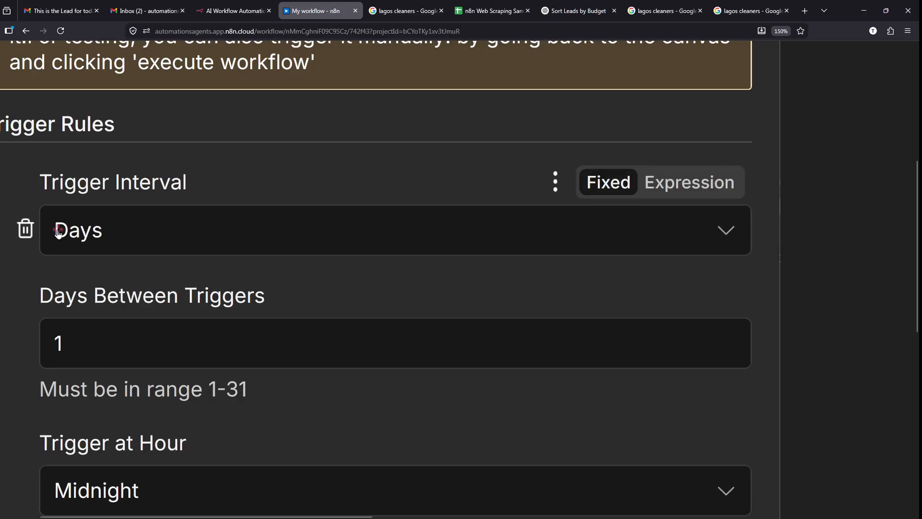
pyautogui.click(161, 223)
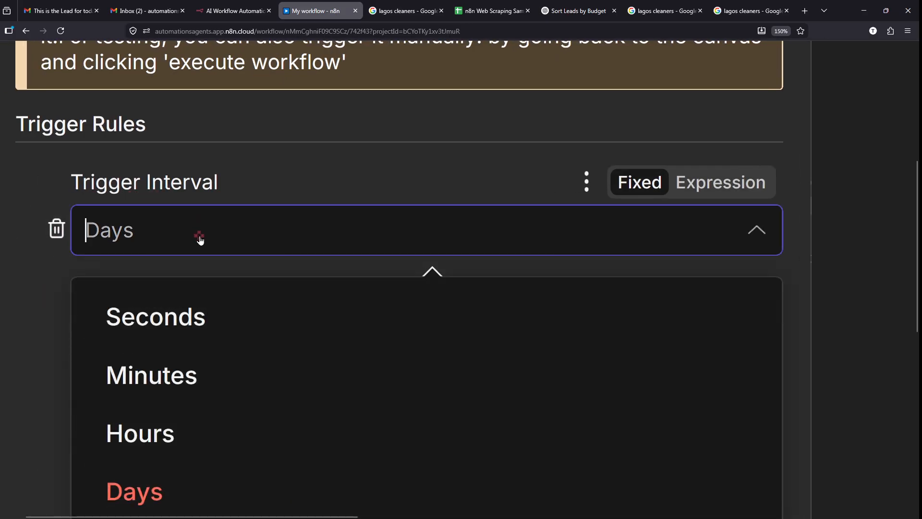
pyautogui.scroll(-2, 216, 361)
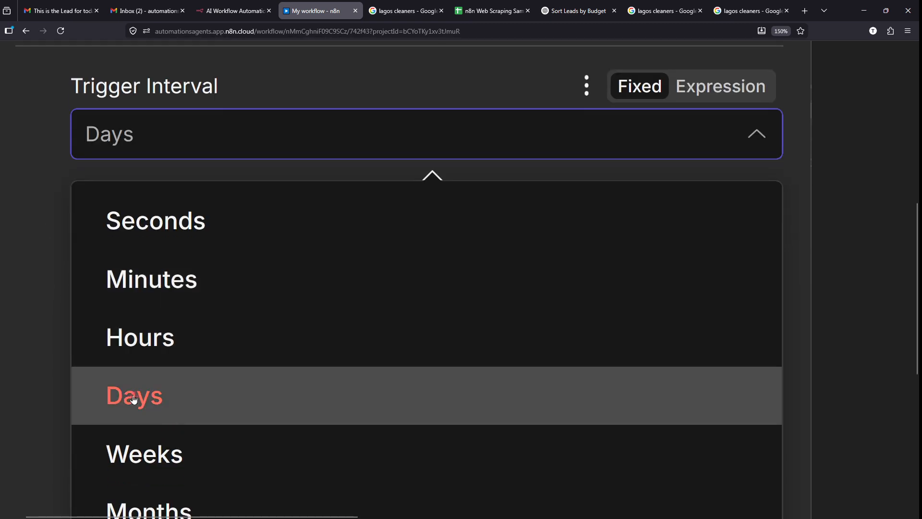
pyautogui.click(22, 352)
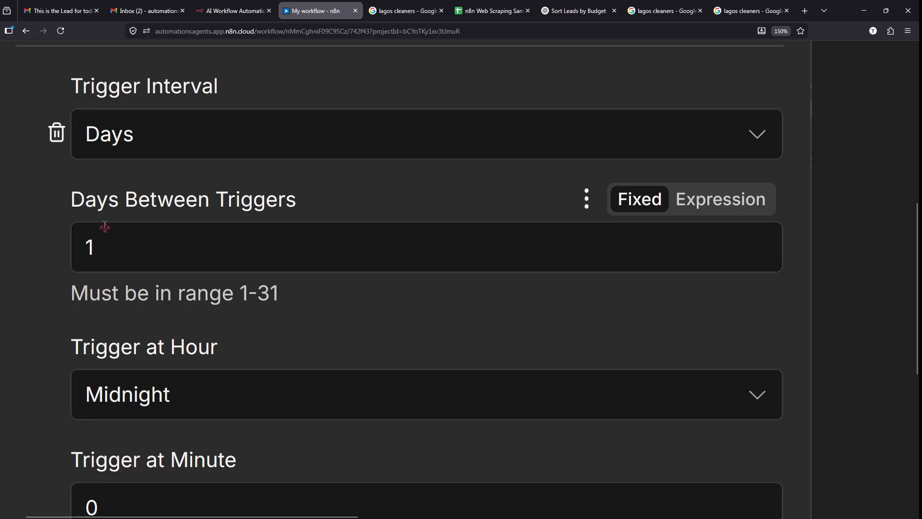
pyautogui.scroll(-2, 104, 226)
pyautogui.scroll(-5, 125, 207)
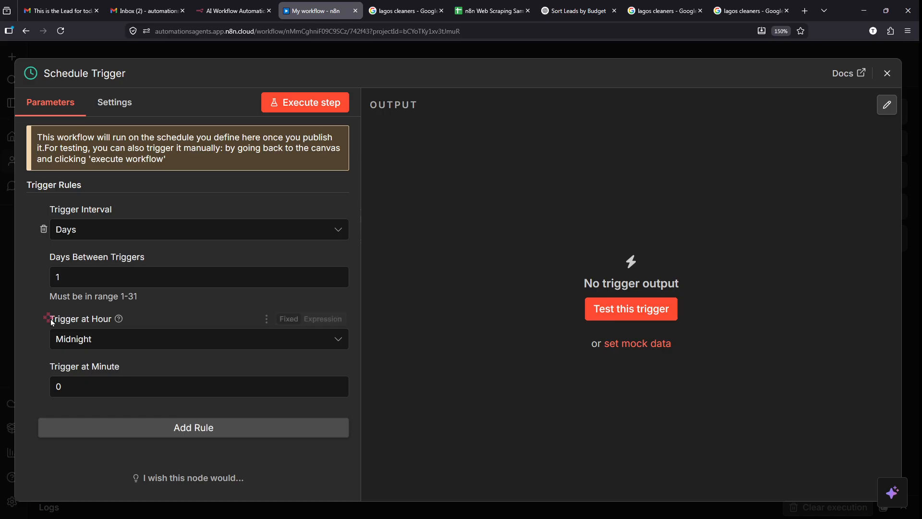
pyautogui.scroll(5, 50, 318)
pyautogui.moveTo(50, 320); pyautogui.dragTo(138, 321)
pyautogui.click(139, 321)
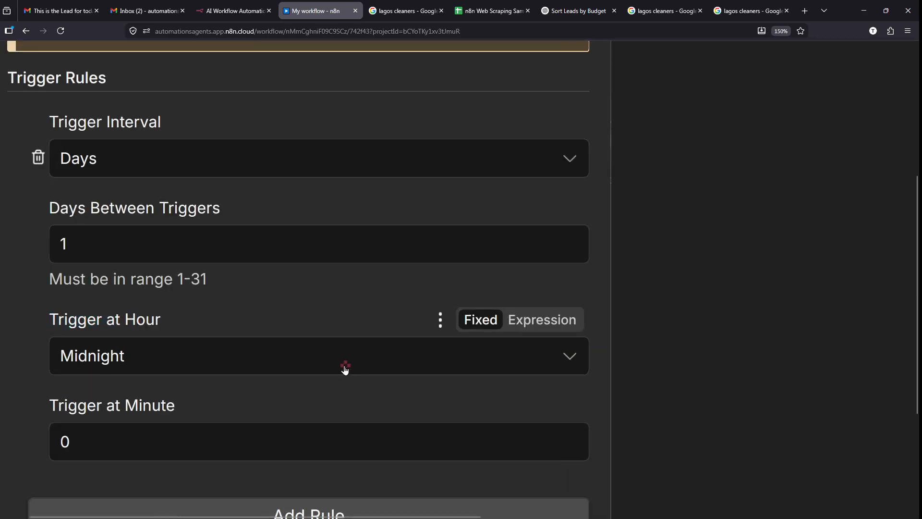
pyautogui.scroll(-5, 345, 369)
pyautogui.moveTo(651, 235)
pyautogui.mouseDown()
pyautogui.moveTo(582, 234)
pyautogui.moveTo(633, 233)
pyautogui.mouseUp()
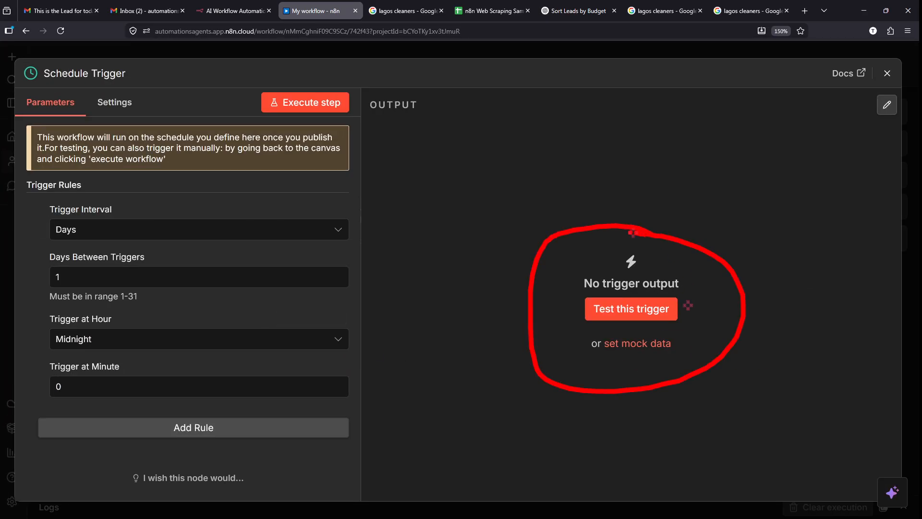
# - Test the Schedule Trigger to output one item with the current Africa/Lagos date and time, then close it
pyautogui.click(620, 317)
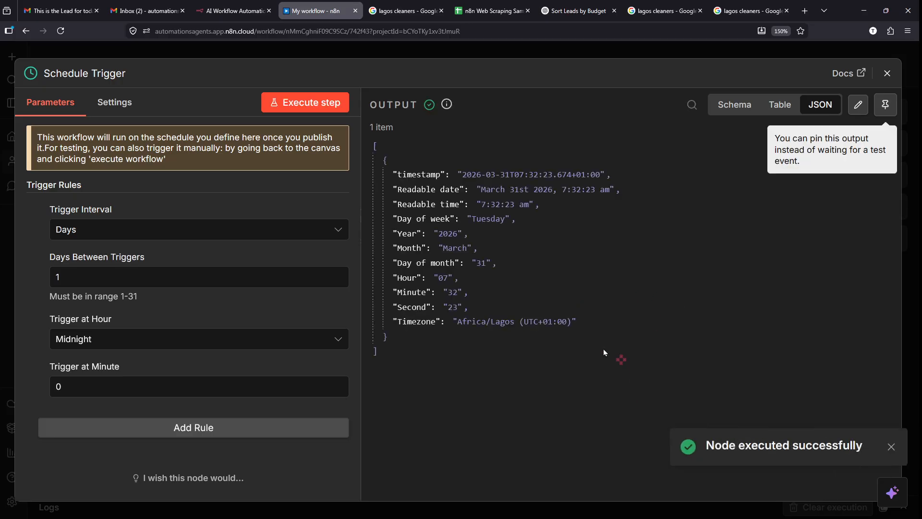
pyautogui.scroll(5, 482, 209)
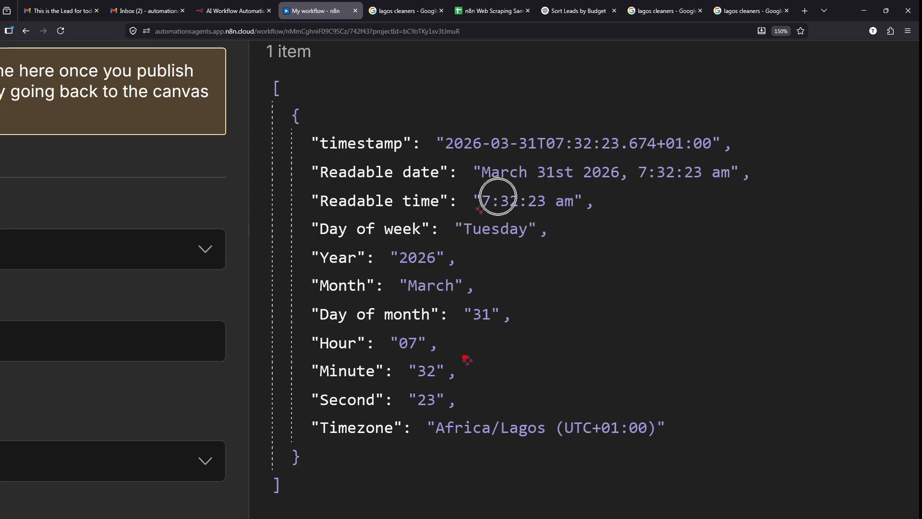
pyautogui.moveTo(439, 333); pyautogui.dragTo(524, 333)
pyautogui.moveTo(474, 368); pyautogui.dragTo(533, 369)
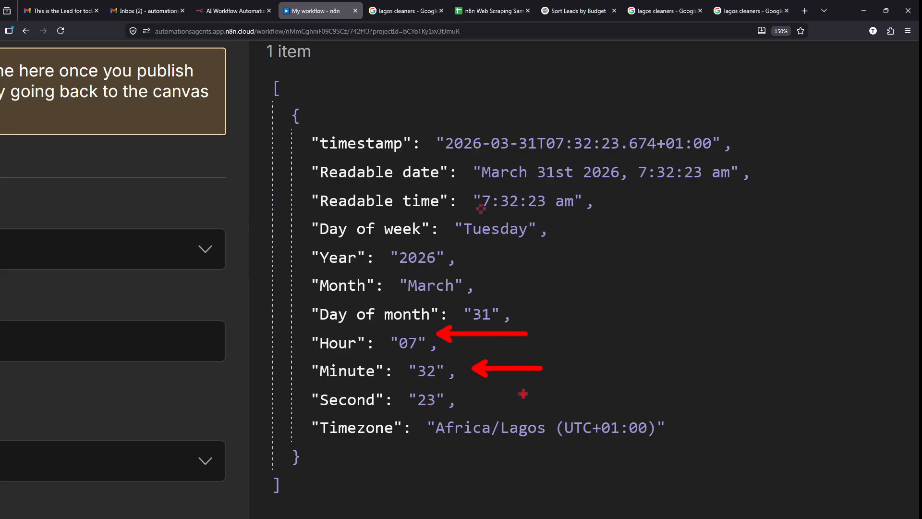
pyautogui.press('Escape')
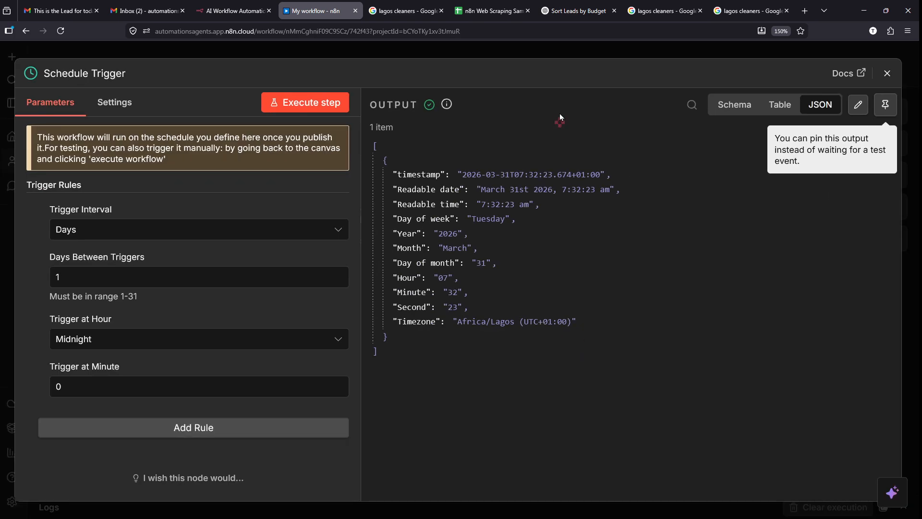
pyautogui.click(540, 54)
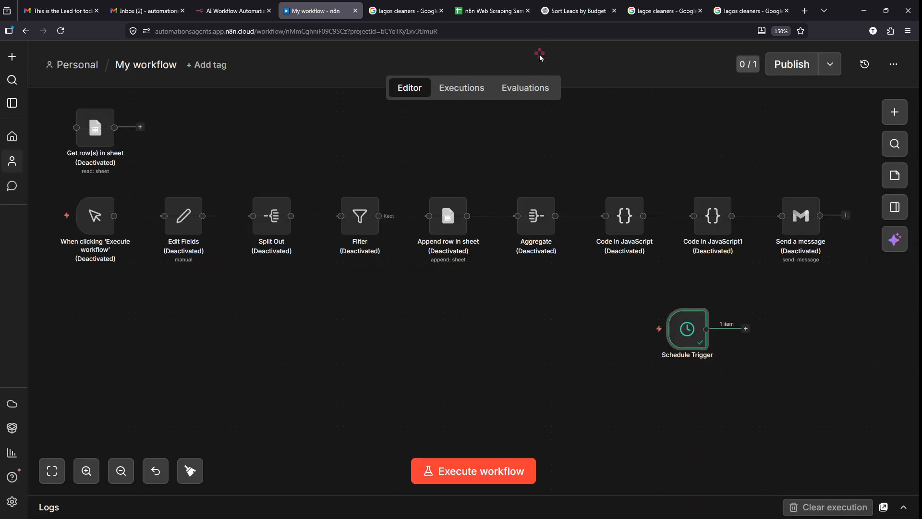
# - Drag the Schedule Trigger node below the manual trigger and pan the canvas to the workflow's start
pyautogui.moveTo(695, 342); pyautogui.dragTo(167, 354)
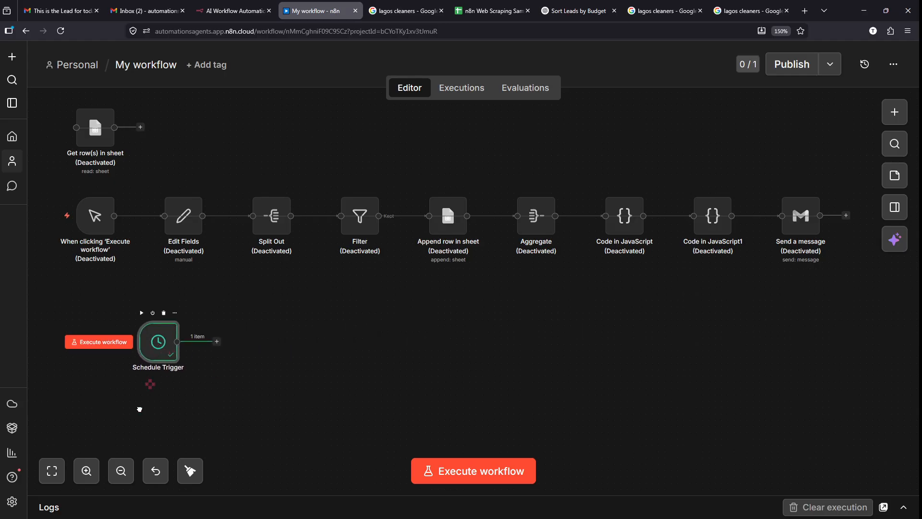
pyautogui.click(86, 472)
pyautogui.click(101, 400)
pyautogui.hscroll(-1, 101, 401)
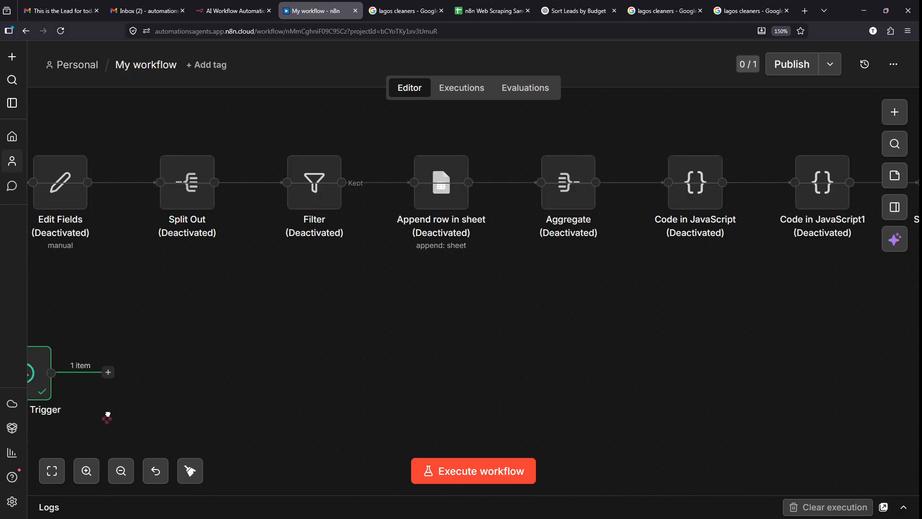
pyautogui.moveTo(108, 414); pyautogui.dragTo(268, 408)
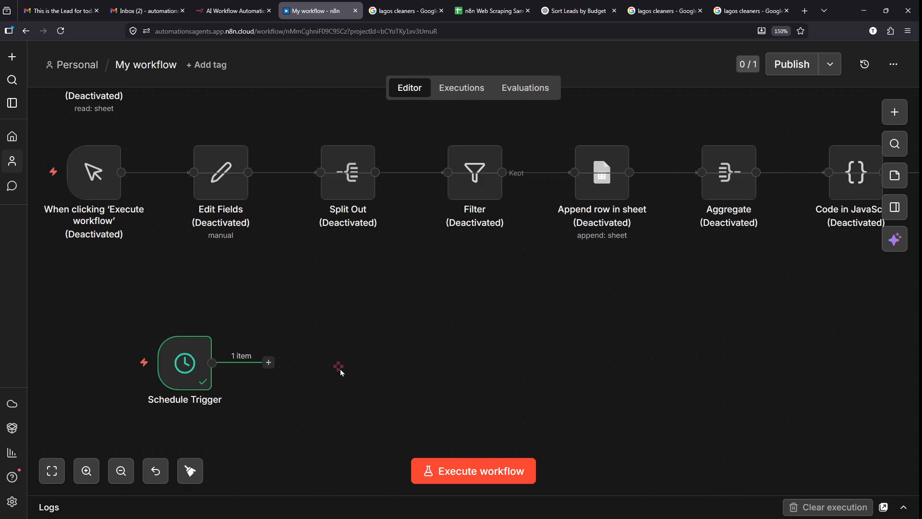
pyautogui.scroll(-2, 340, 369)
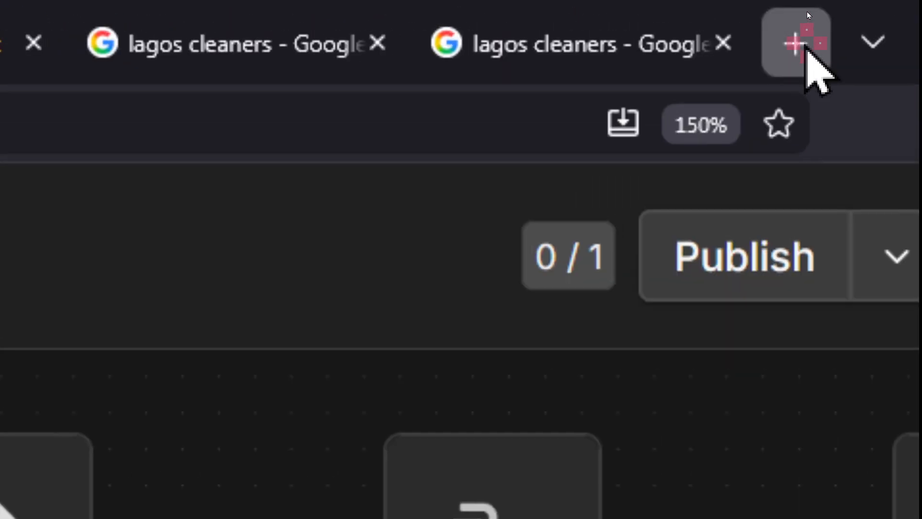
# - Search DuckDuckGo for 'apify' in a new Firefox tab
pyautogui.click(806, 26)
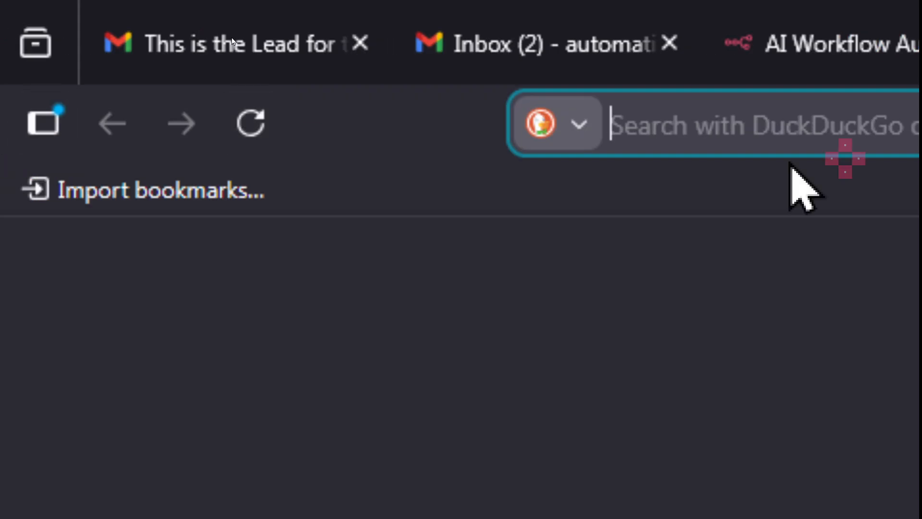
pyautogui.write('apify')
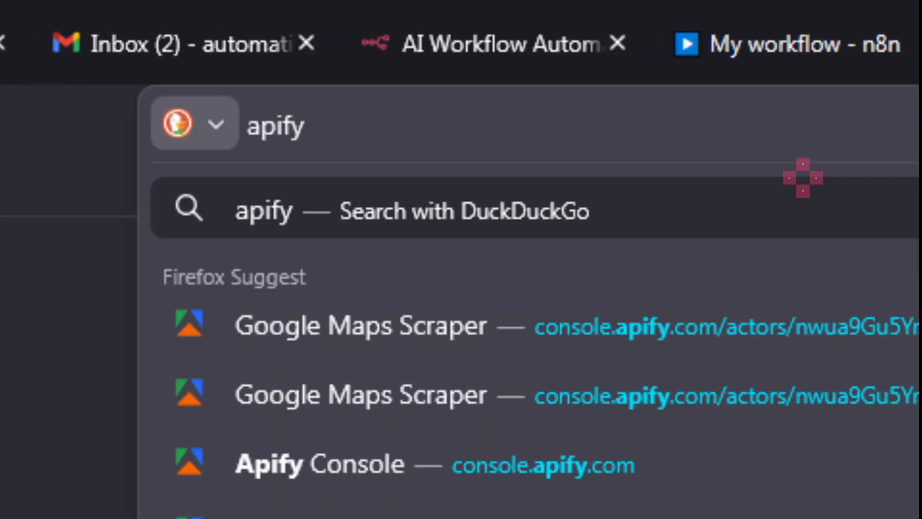
pyautogui.press('Return')
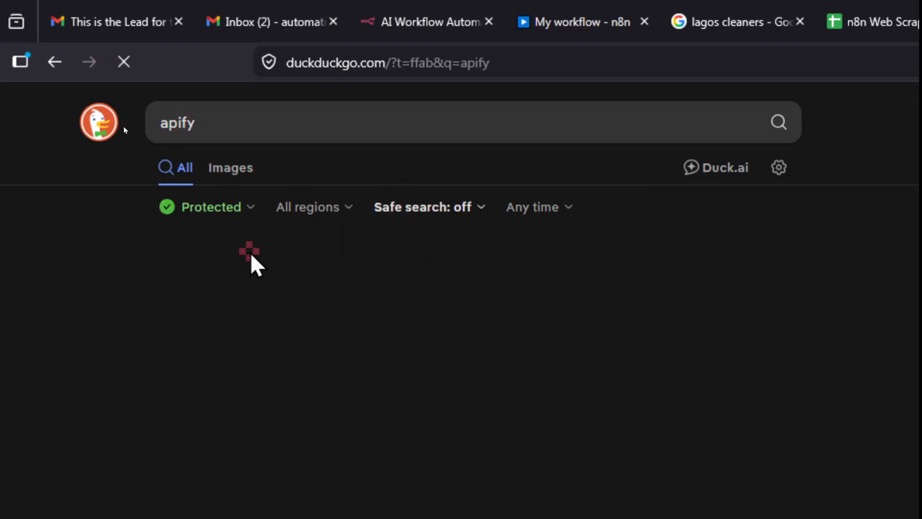
pyautogui.press('ctrl')
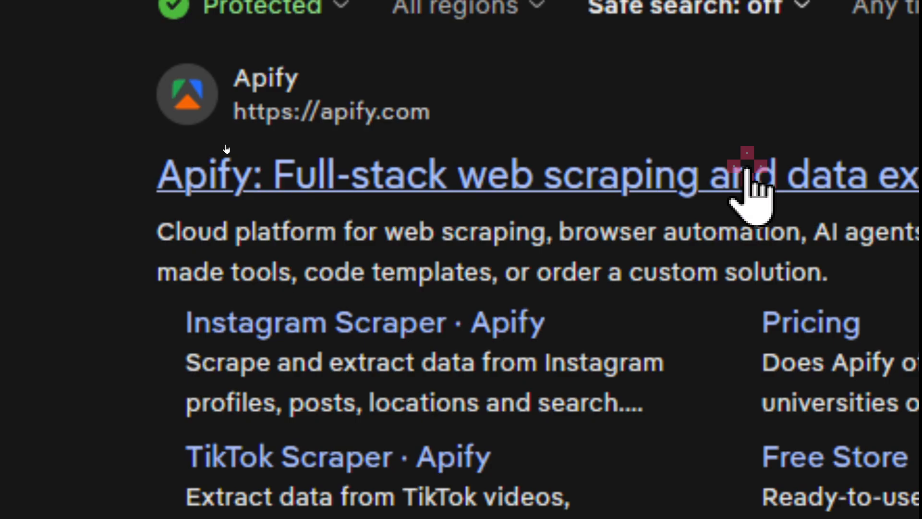
pyautogui.click(376, 164)
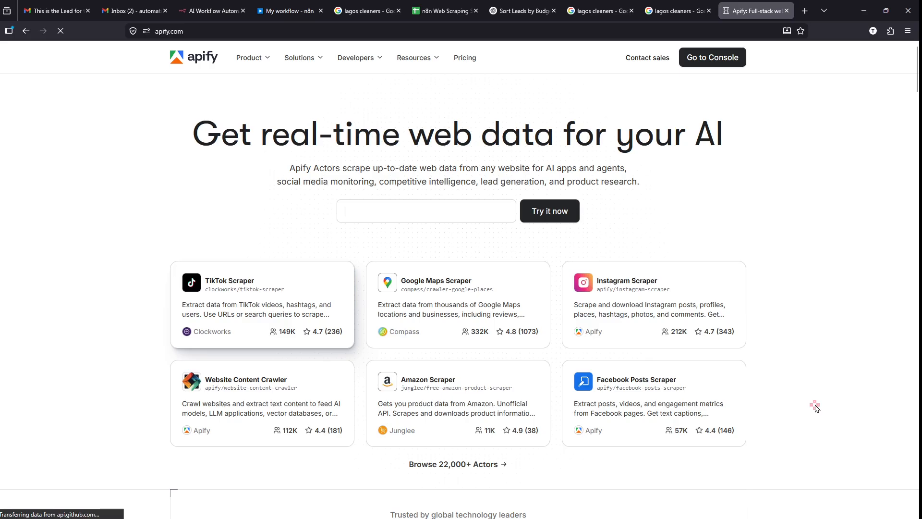
pyautogui.hotkey('ctrl', '+')
pyautogui.hotkey('ctrl', '+')
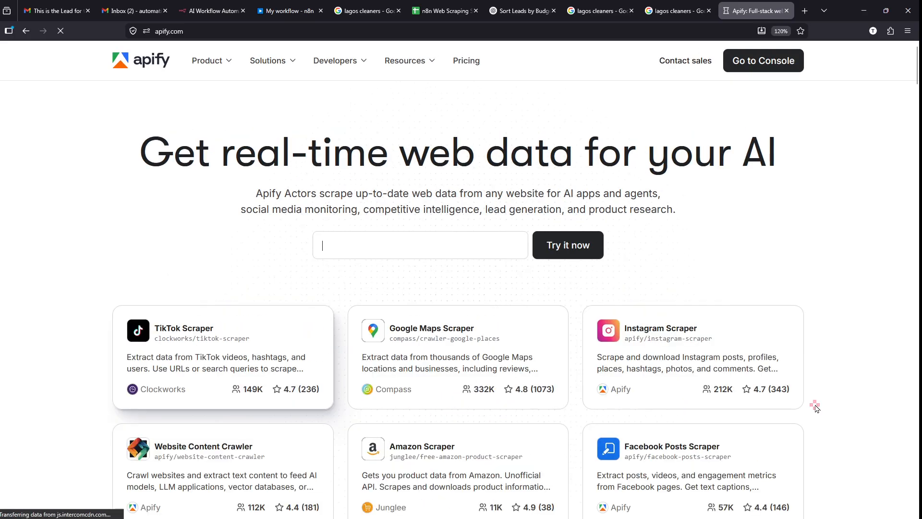
pyautogui.write('Scrape TikT')
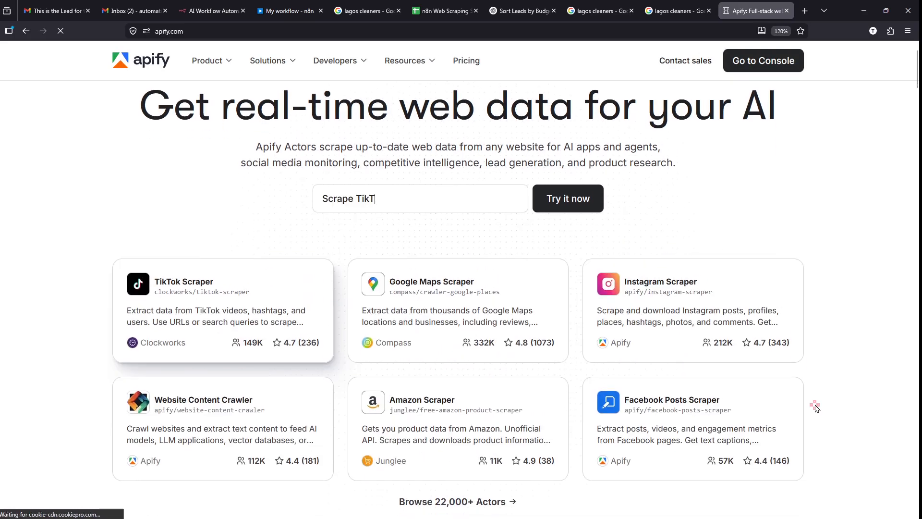
pyautogui.write('ok pro')
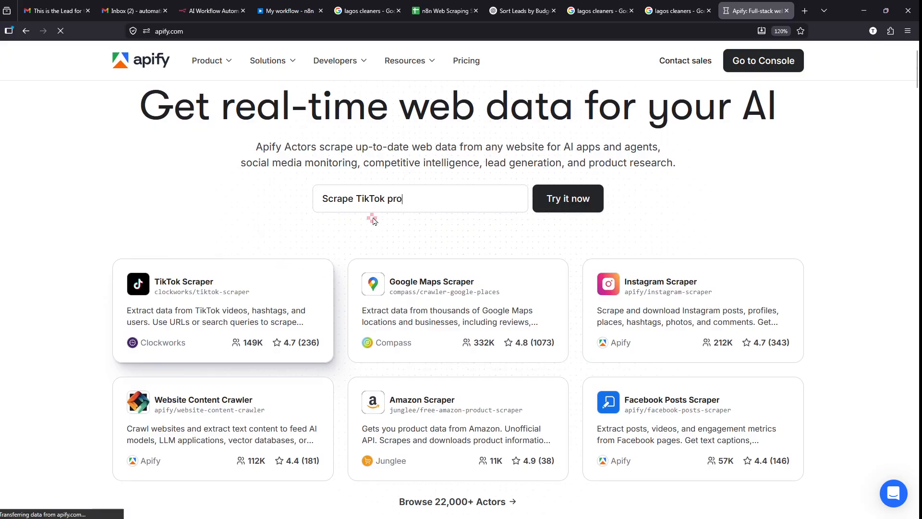
pyautogui.write('files')
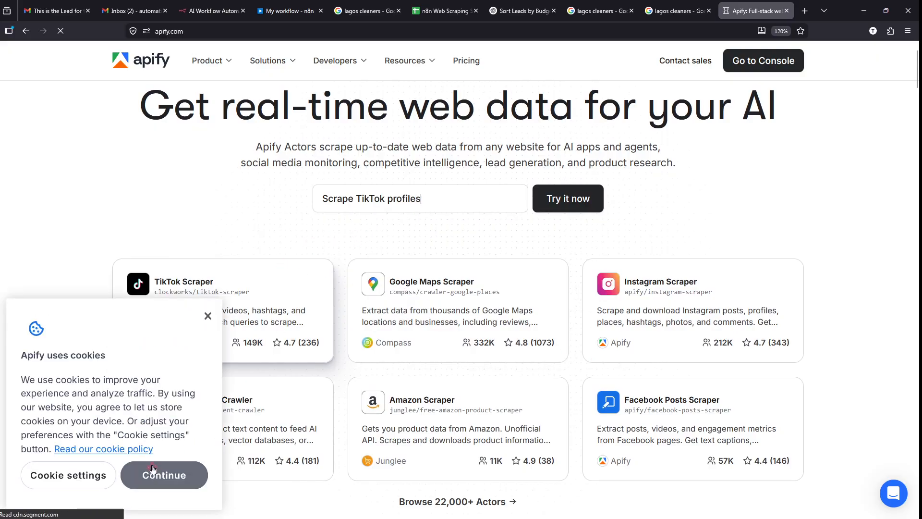
pyautogui.click(164, 474)
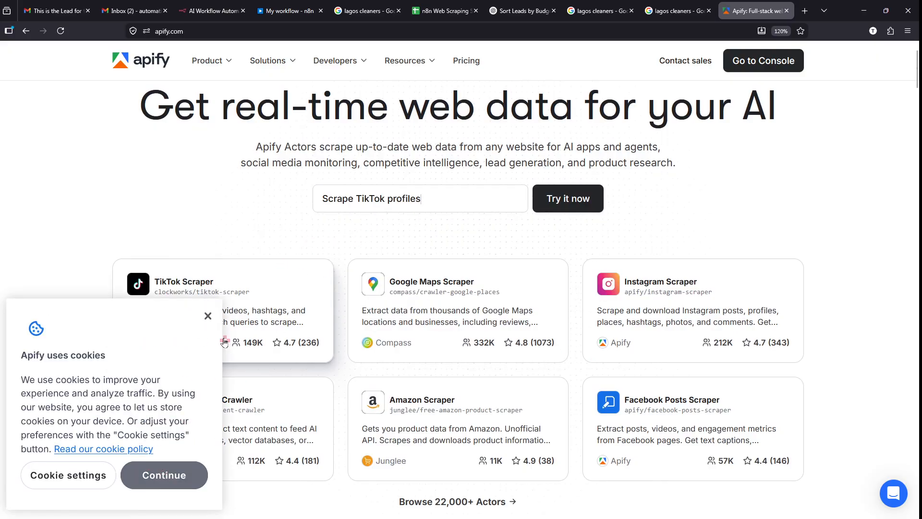
pyautogui.press('BackSpace')
pyautogui.press('BackSpace')
pyautogui.press('BackSpace')
pyautogui.press('BackSpace')
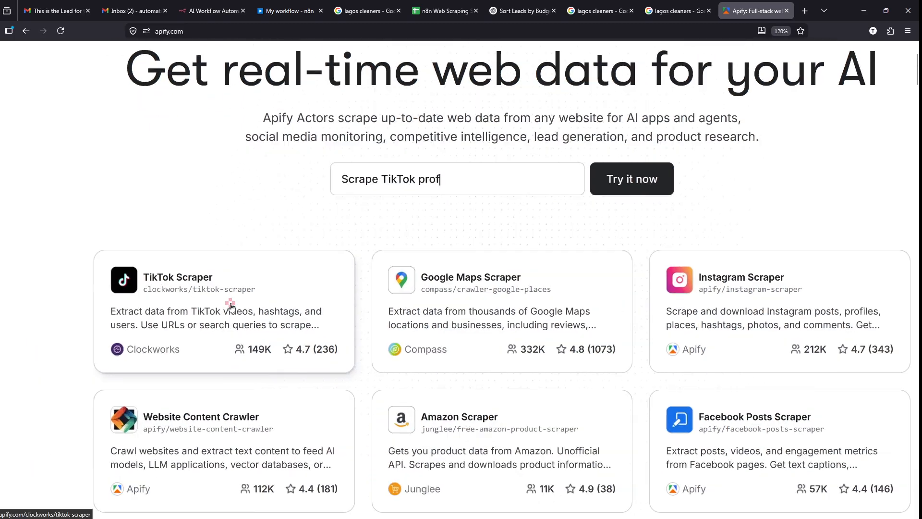
pyautogui.press('BackSpace')
pyautogui.press('BackSpace')
pyautogui.press('BackSpace')
pyautogui.press('BackSpace')
pyautogui.press('BackSpace')
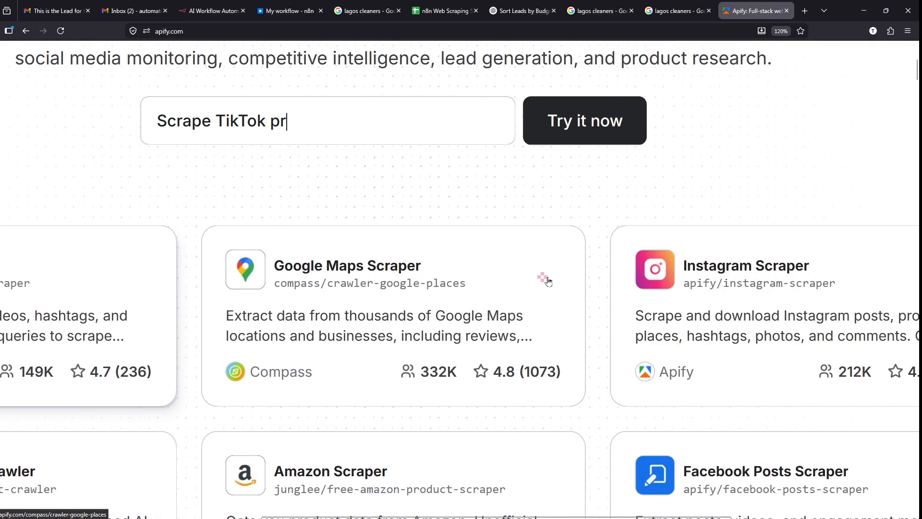
pyautogui.press('BackSpace')
pyautogui.press('BackSpace')
pyautogui.press('BackSpace')
pyautogui.press('BackSpace')
pyautogui.press('BackSpace')
pyautogui.press('BackSpace')
pyautogui.press('BackSpace')
pyautogui.press('BackSpace')
pyautogui.press('BackSpace')
pyautogui.press('BackSpace')
pyautogui.press('BackSpace')
pyautogui.press('BackSpace')
pyautogui.press('BackSpace')
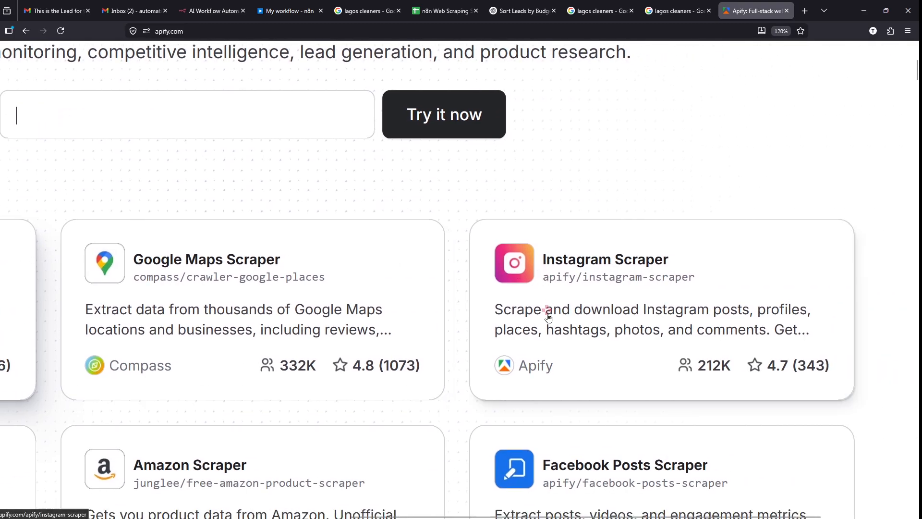
pyautogui.write('L')
pyautogui.scroll(-2, 548, 317)
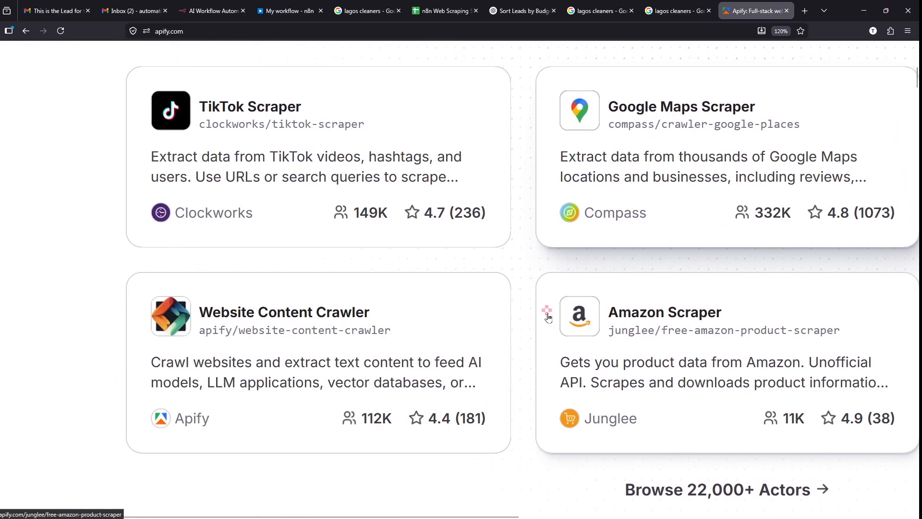
pyautogui.scroll(-1, 548, 317)
pyautogui.scroll(-1, 548, 317)
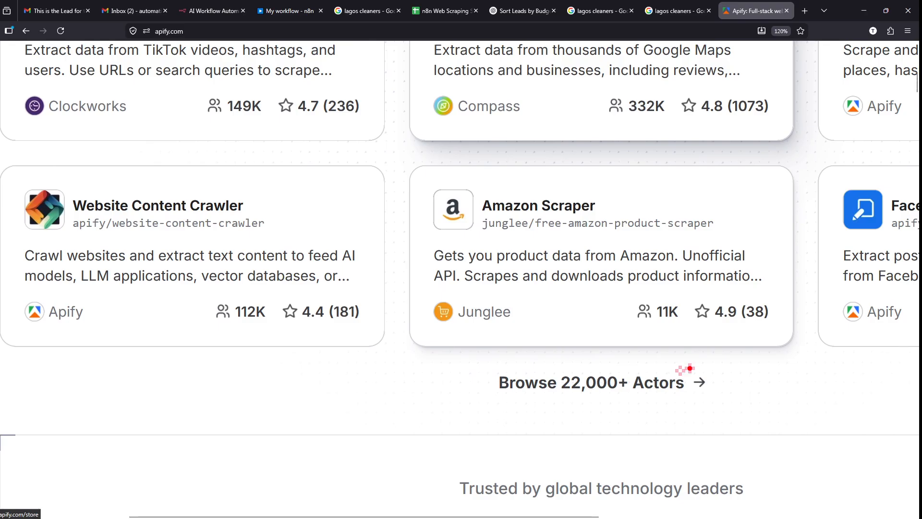
pyautogui.moveTo(704, 367)
pyautogui.mouseDown()
pyautogui.moveTo(468, 370)
pyautogui.moveTo(699, 403)
pyautogui.mouseUp()
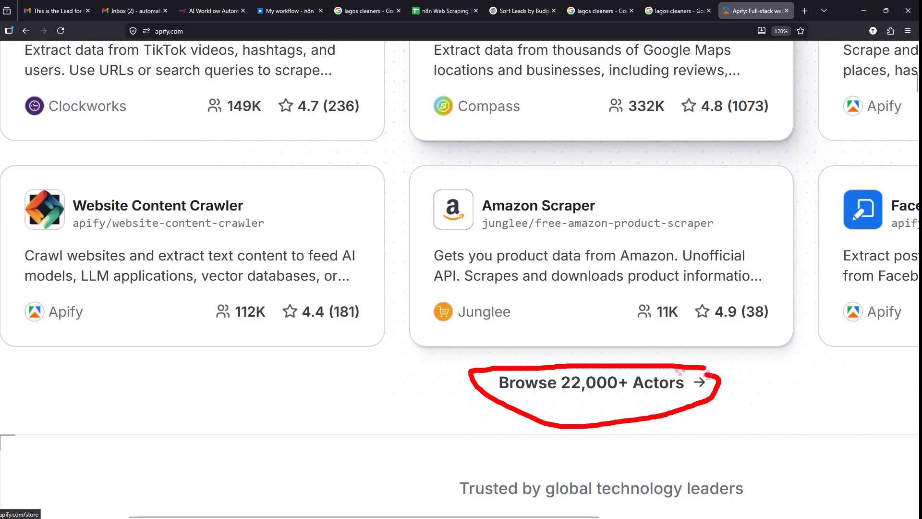
pyautogui.scroll(-5, 742, 372)
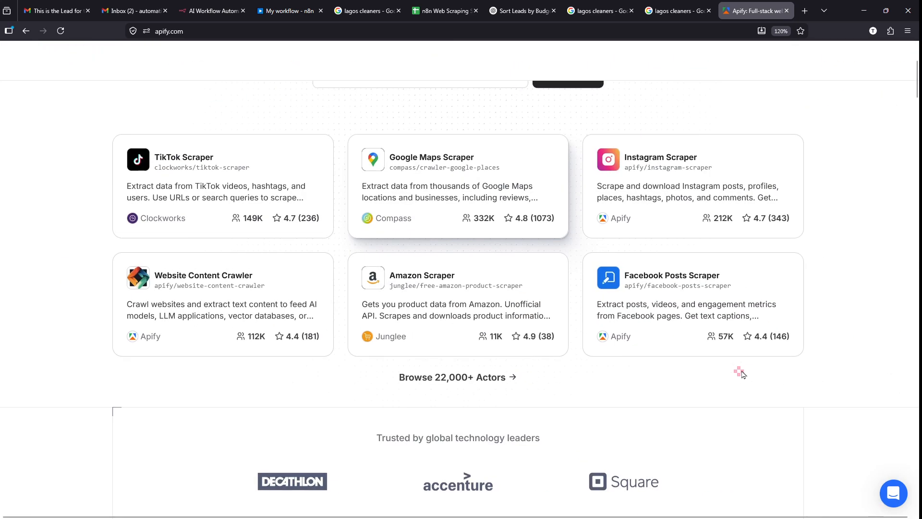
pyautogui.scroll(1, 631, 395)
pyautogui.scroll(3, 631, 397)
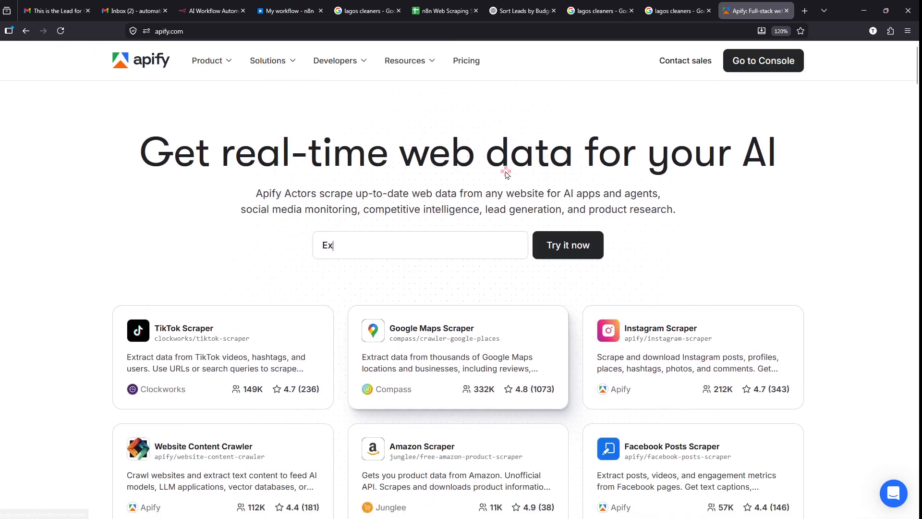
pyautogui.moveTo(138, 156); pyautogui.dragTo(485, 165)
pyautogui.click(526, 171)
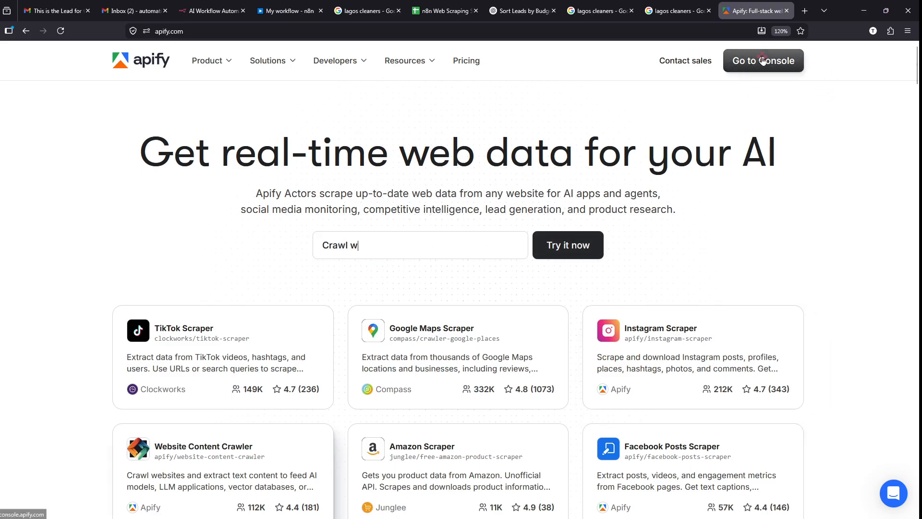
pyautogui.scroll(5, 795, 48)
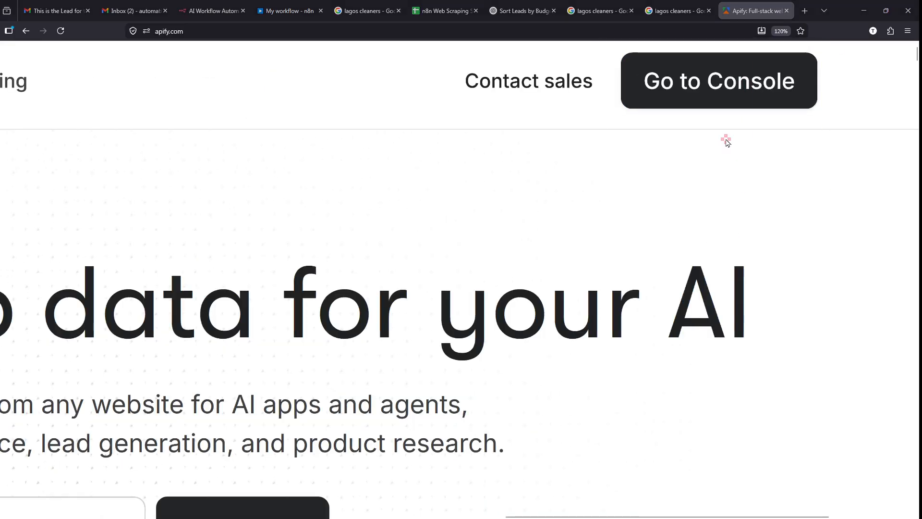
# - Go to the Apify Console and reach its sign-up page
pyautogui.click(720, 99)
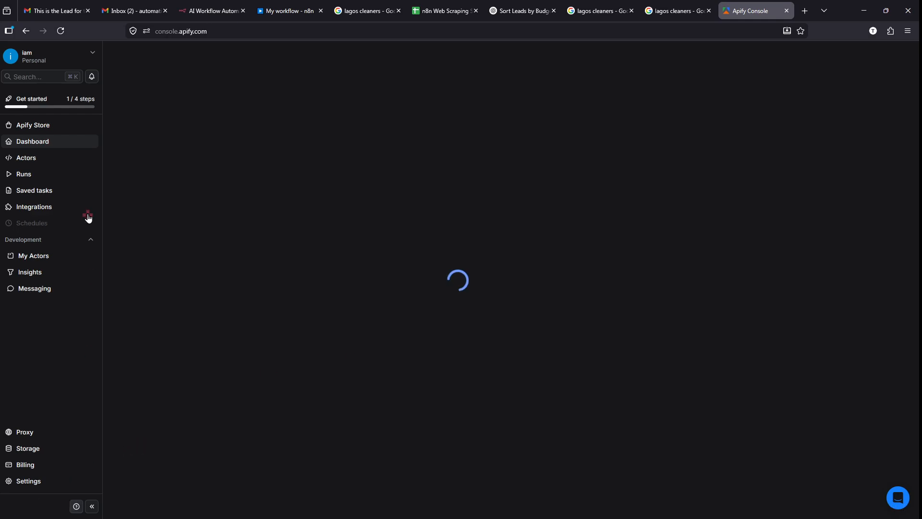
pyautogui.click(266, 224)
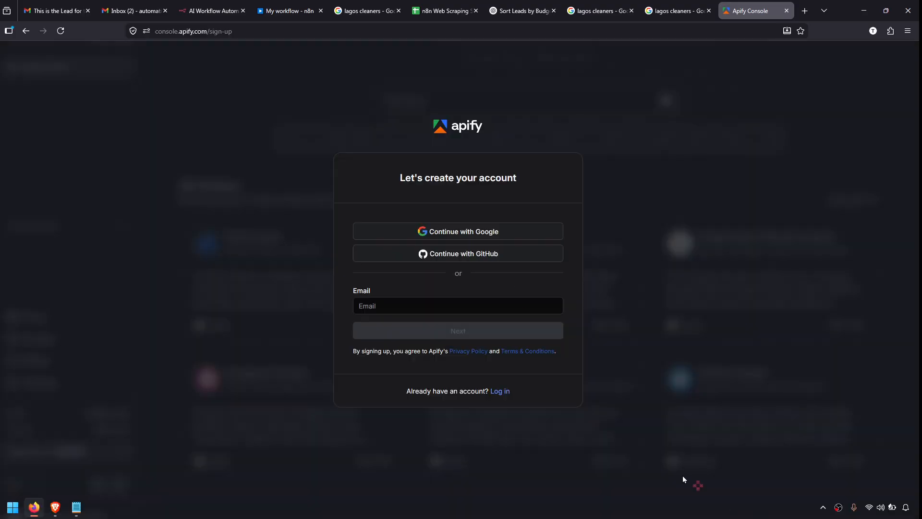
pyautogui.scroll(5, 449, 223)
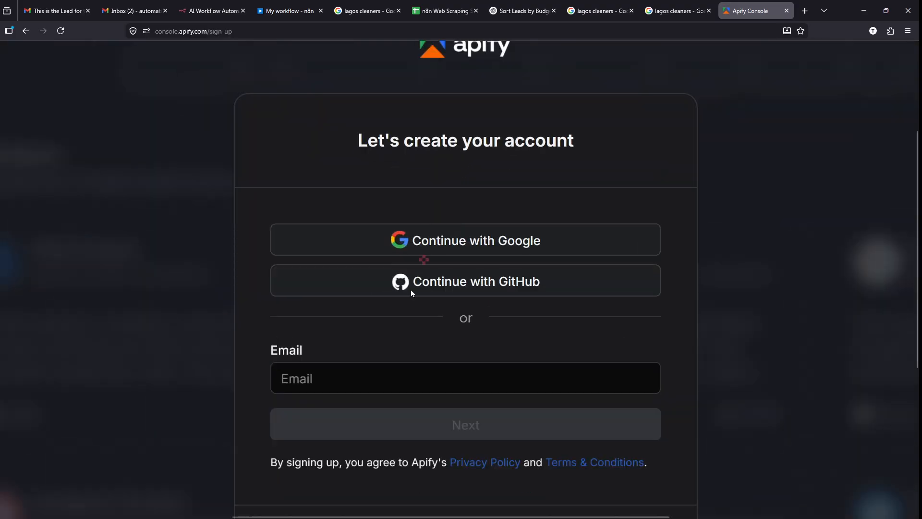
pyautogui.click(367, 375)
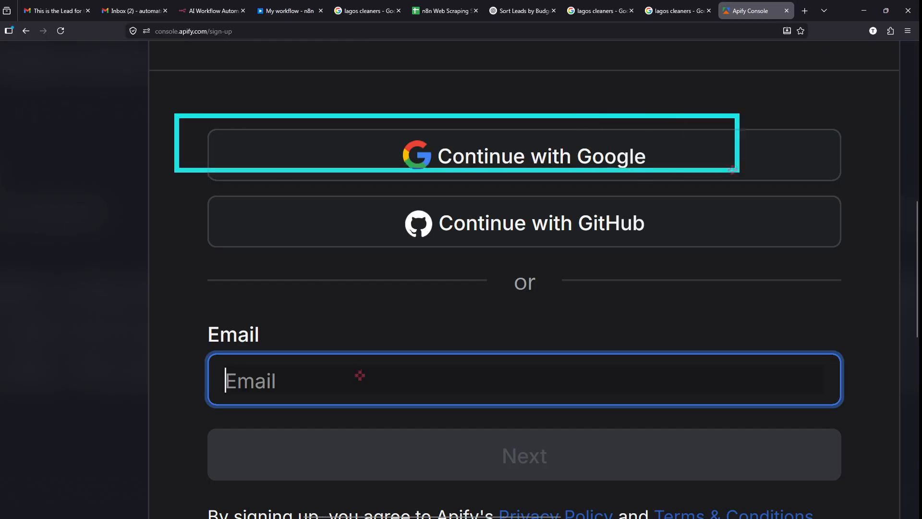
# - Sign up for Apify with a Google account and allow access to its details
pyautogui.click(639, 144)
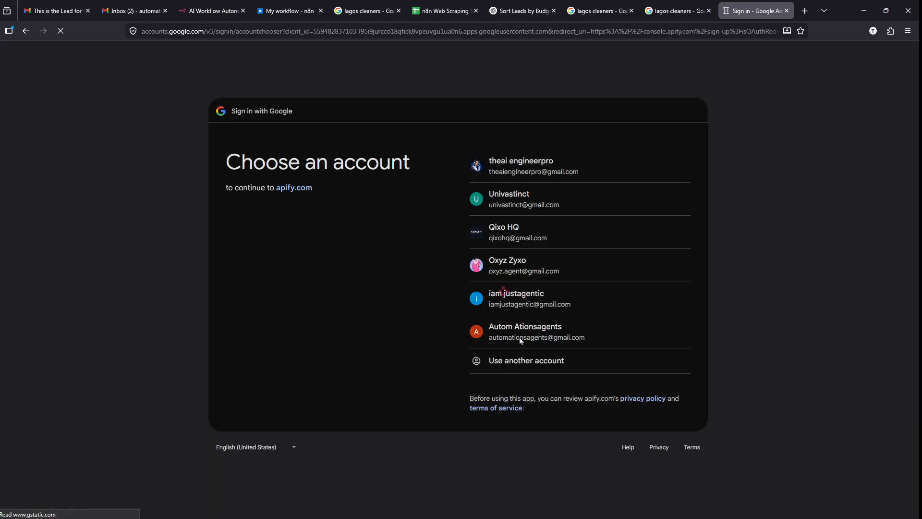
pyautogui.scroll(5, 582, 343)
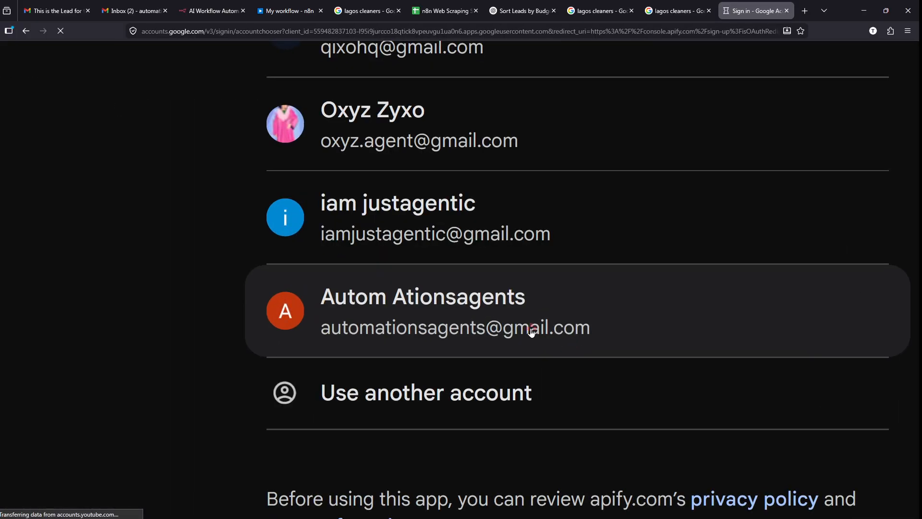
pyautogui.click(531, 329)
pyautogui.scroll(-10, 502, 361)
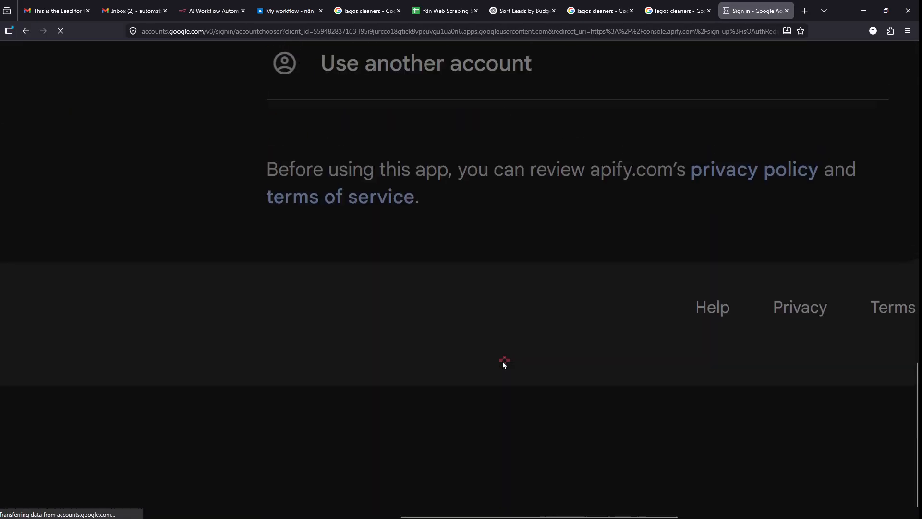
pyautogui.scroll(-5, 502, 361)
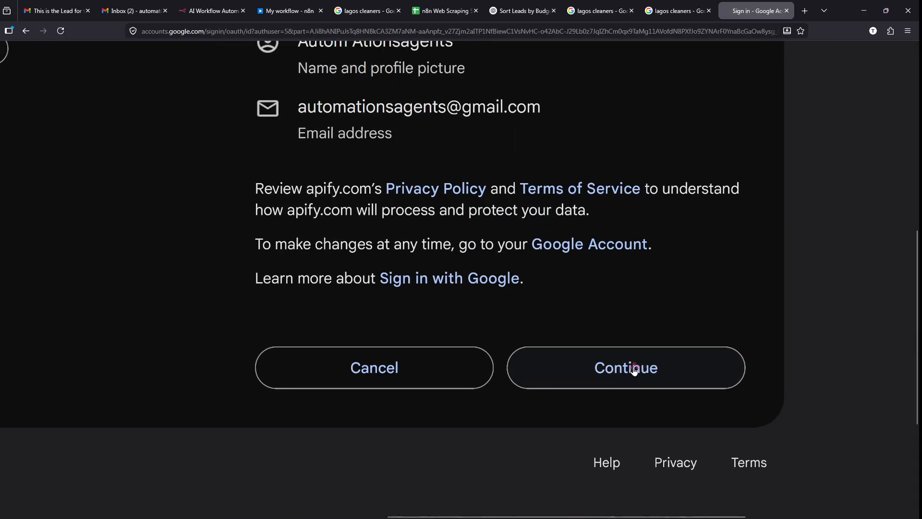
pyautogui.click(638, 369)
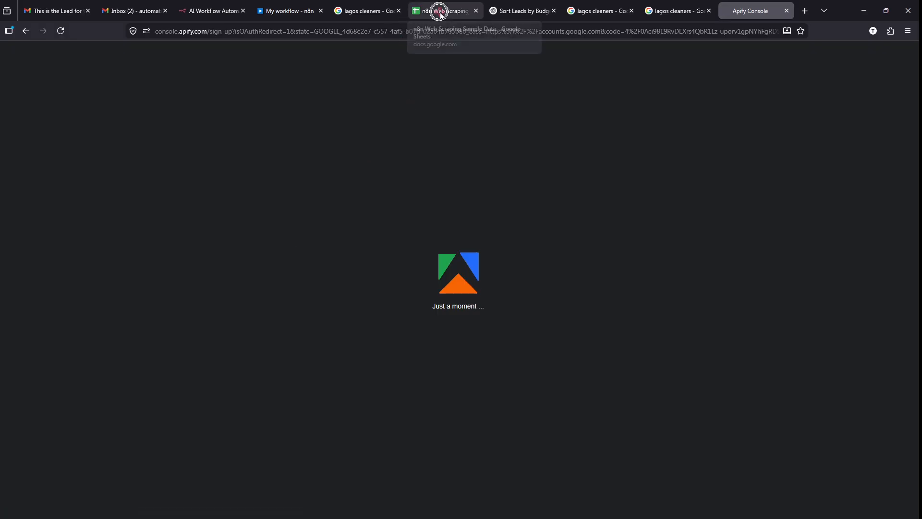
# - Switch back to the 'My workflow - n8n' browser tab
pyautogui.press('ctrl')
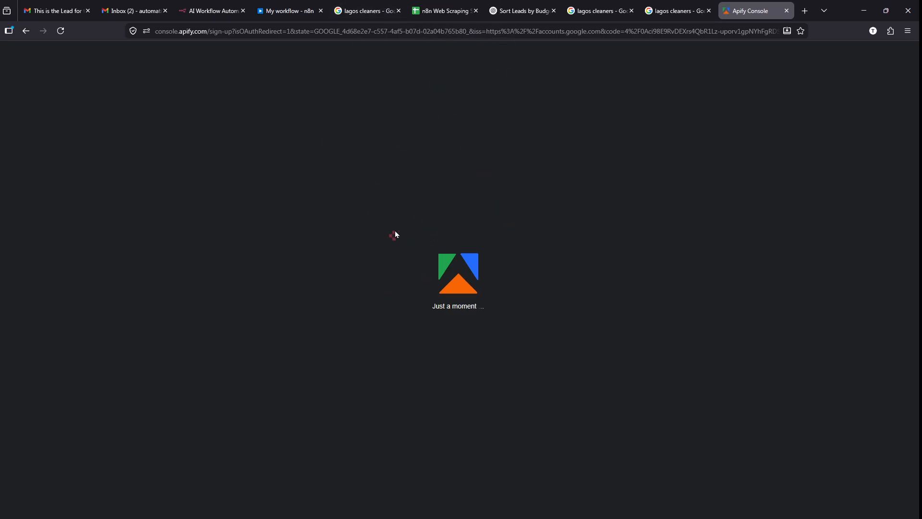
pyautogui.press('alt')
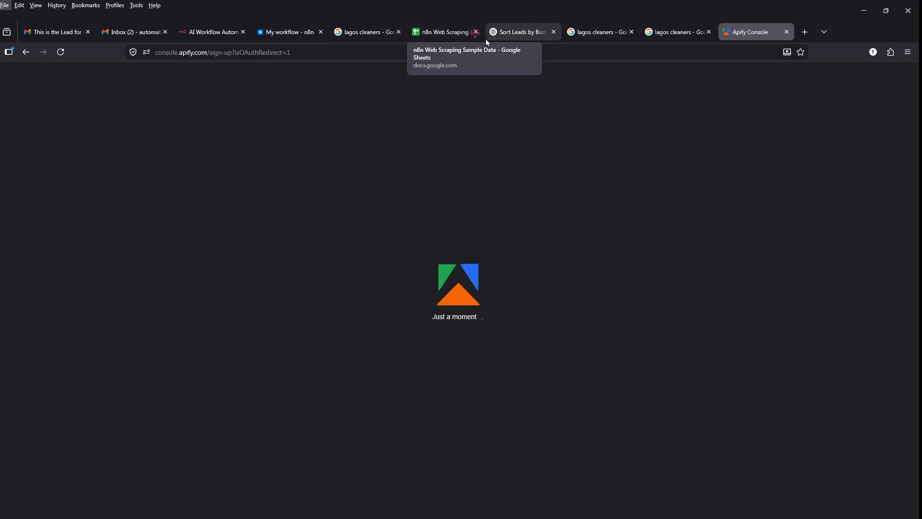
pyautogui.click(293, 29)
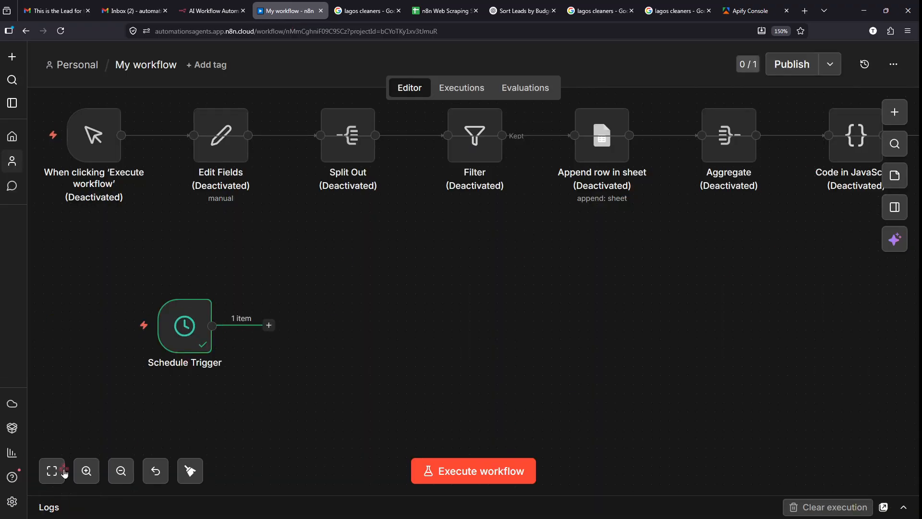
# - Zoom in and centre the Schedule Trigger node on the canvas
pyautogui.click(87, 470)
pyautogui.click(87, 471)
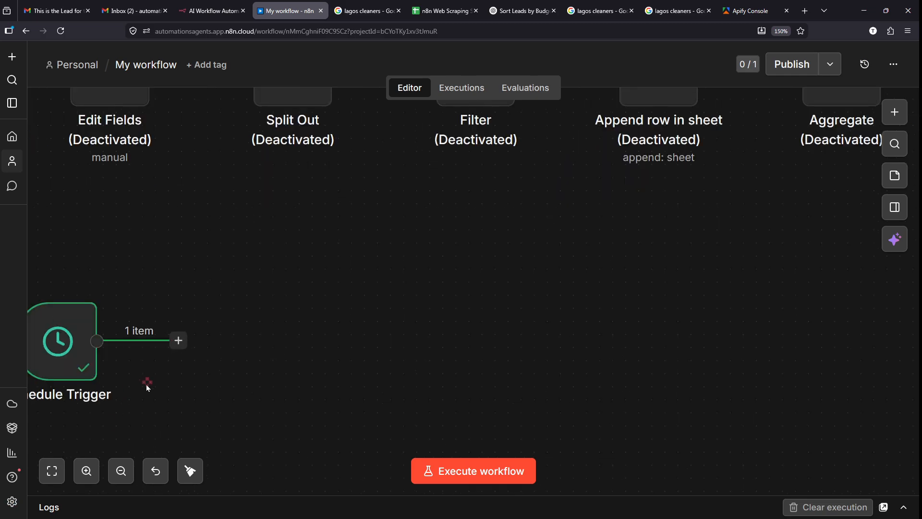
pyautogui.moveTo(128, 396); pyautogui.dragTo(258, 346)
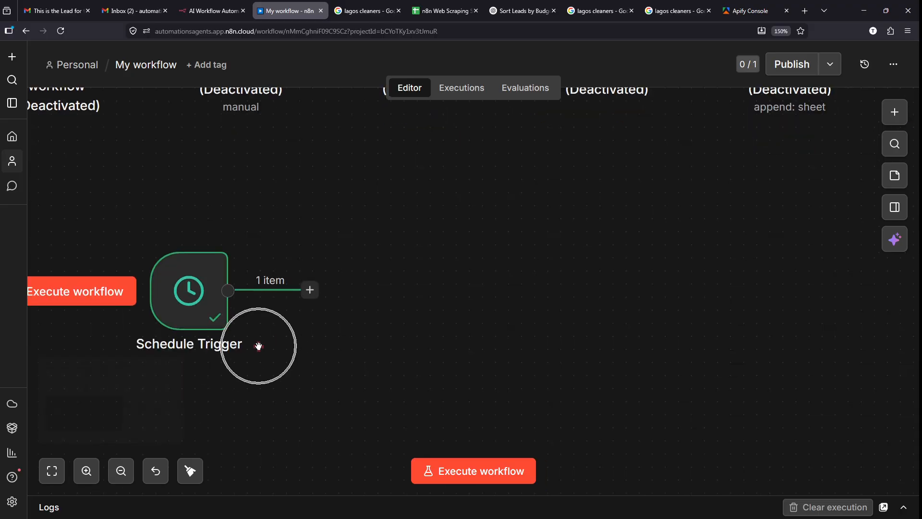
pyautogui.click(86, 472)
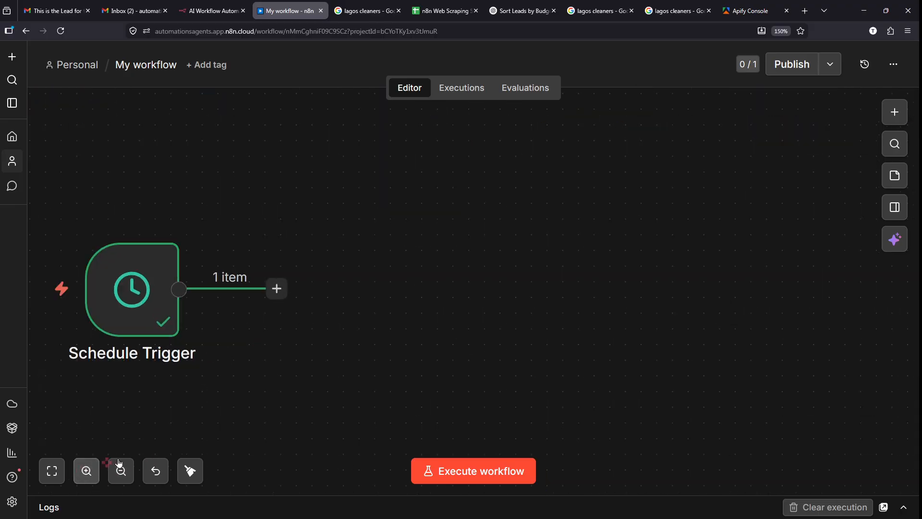
pyautogui.click(224, 388)
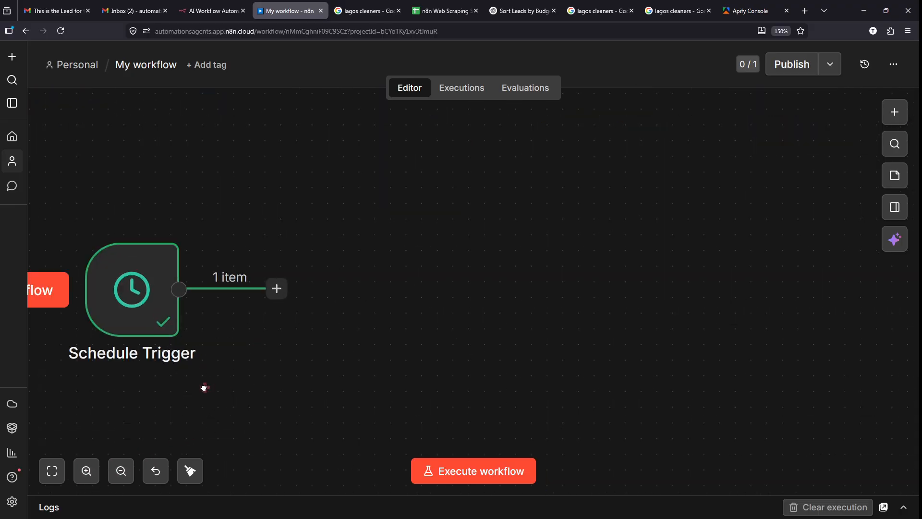
pyautogui.moveTo(204, 388); pyautogui.dragTo(233, 366)
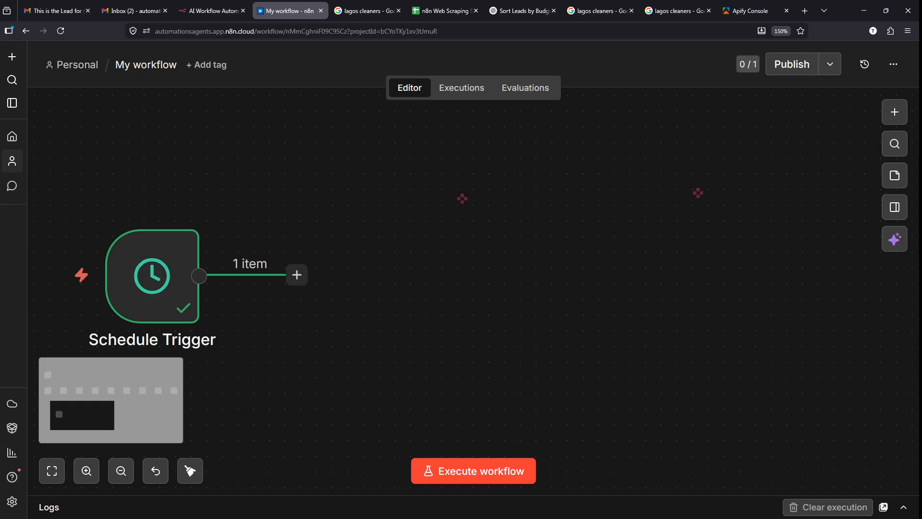
# - Add a step after the Schedule Trigger and search the nodes for 'apify'
pyautogui.moveTo(294, 311); pyautogui.dragTo(308, 255)
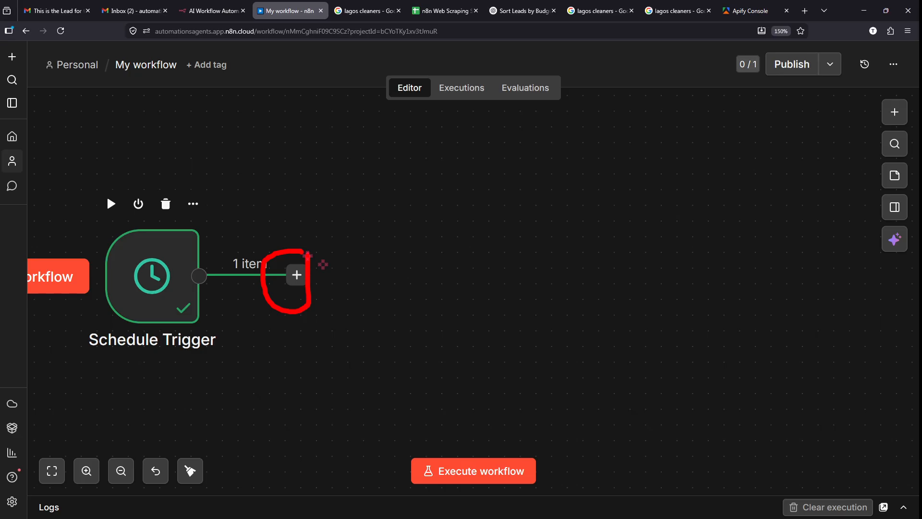
pyautogui.press('Escape')
pyautogui.moveTo(864, 114); pyautogui.dragTo(591, 247)
pyautogui.press('Escape')
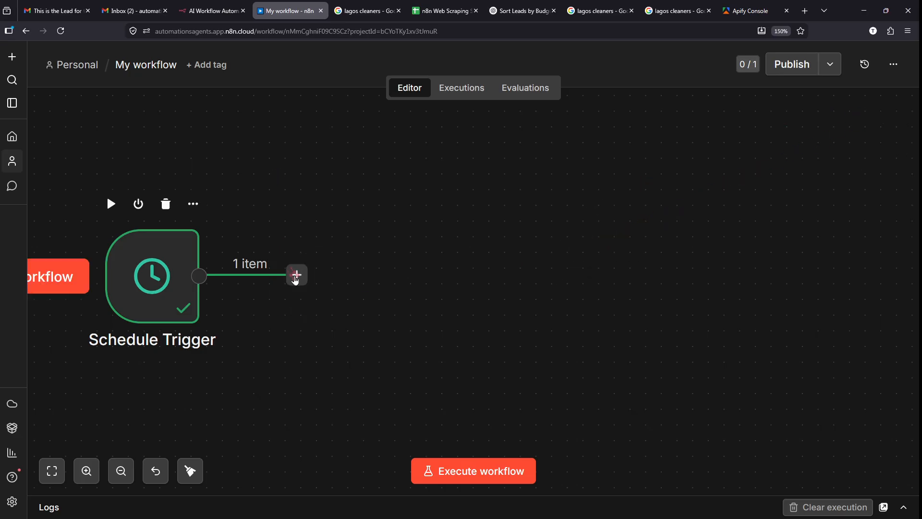
pyautogui.click(296, 275)
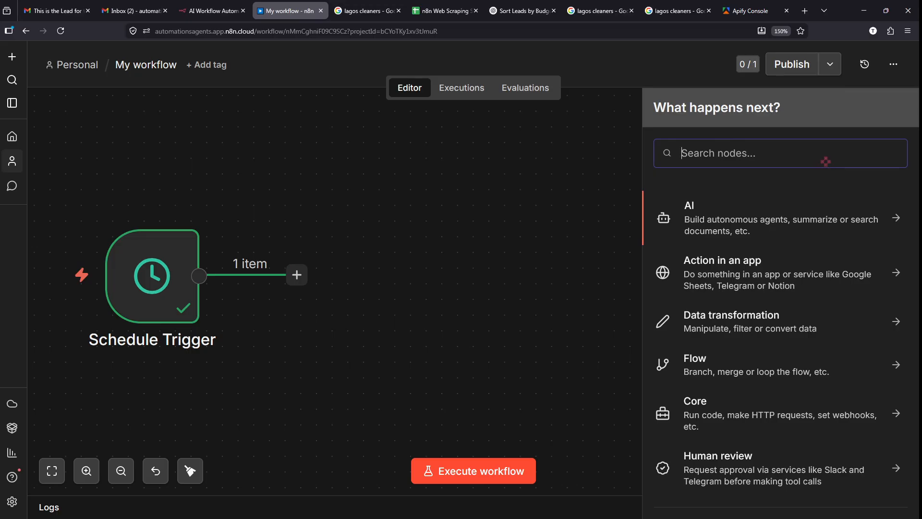
pyautogui.write('a')
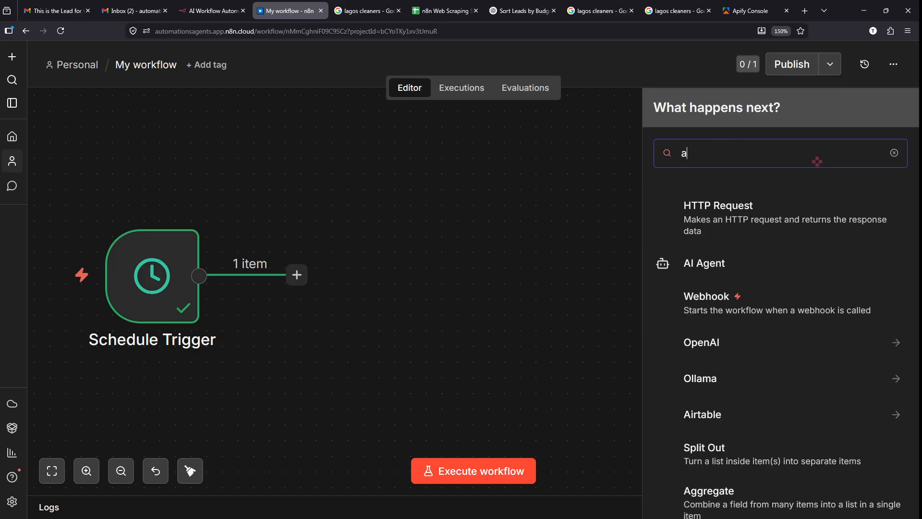
pyautogui.write('pify')
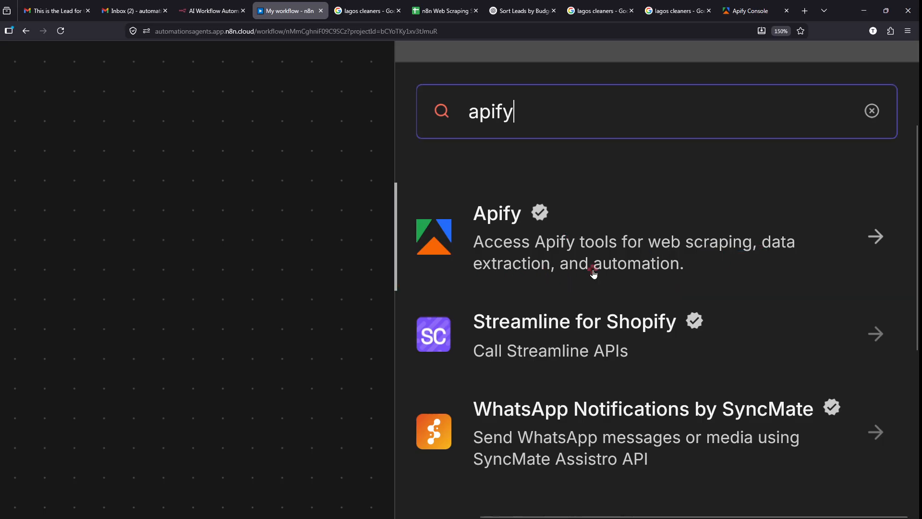
pyautogui.click(568, 251)
pyautogui.scroll(-1, 626, 297)
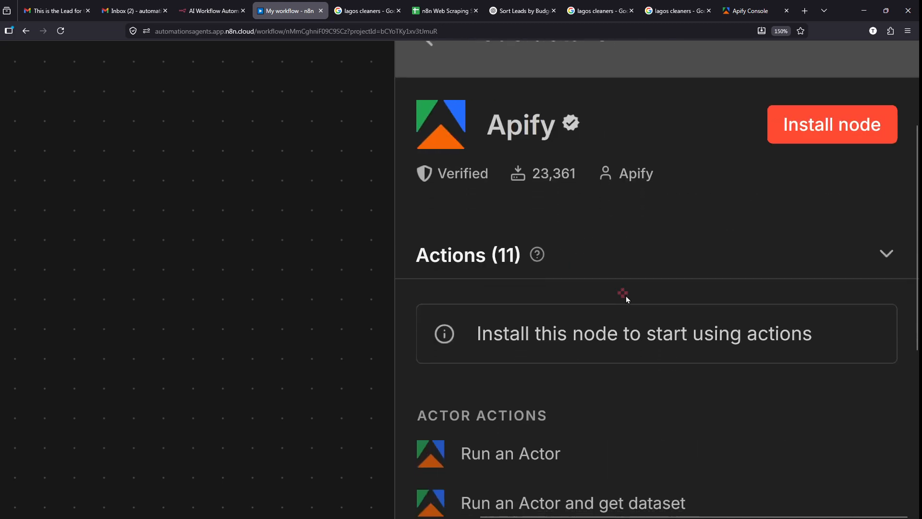
pyautogui.scroll(-3, 627, 296)
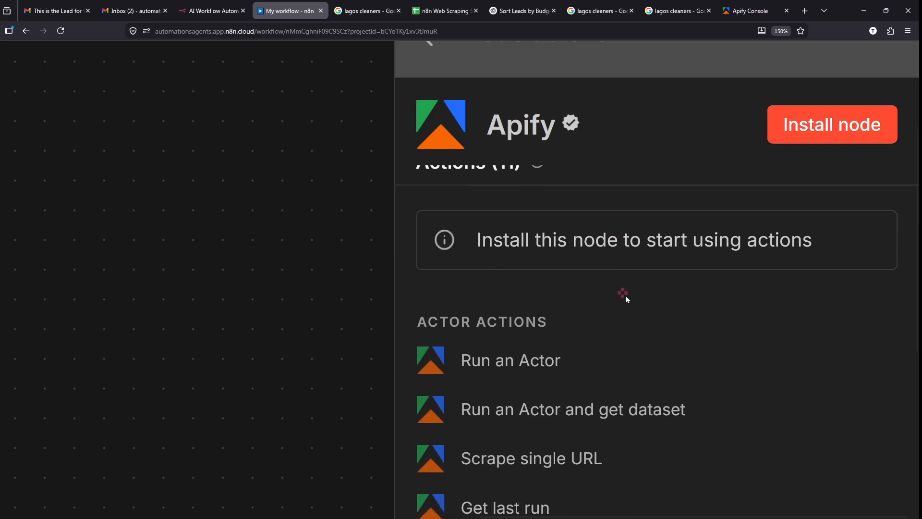
pyautogui.scroll(-1, 626, 293)
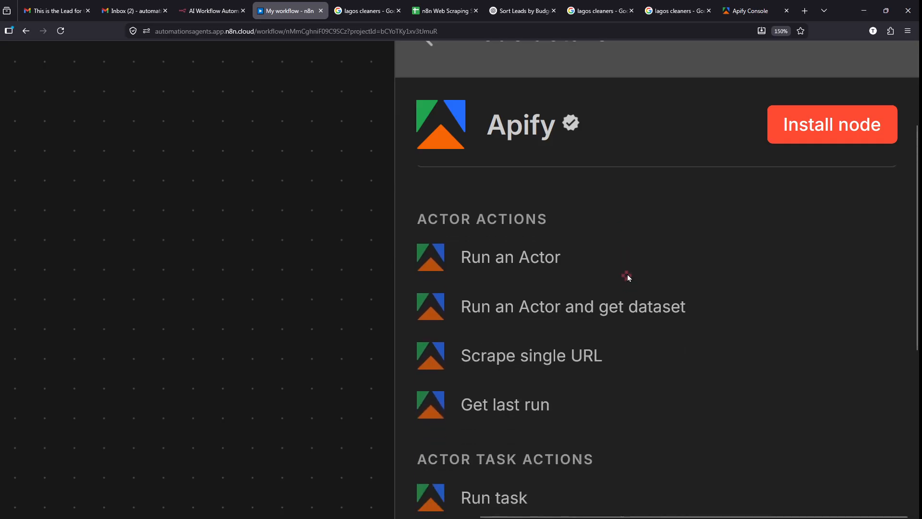
pyautogui.moveTo(569, 259); pyautogui.dragTo(684, 191)
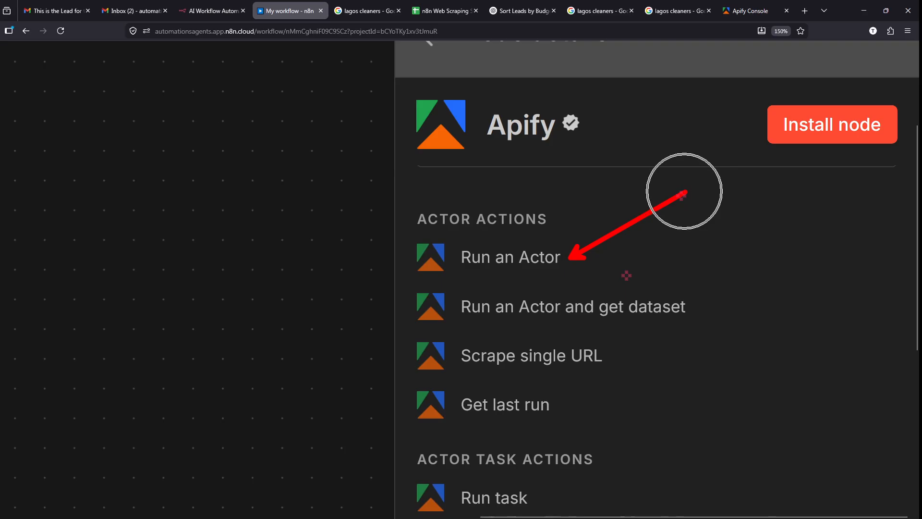
pyautogui.hotkey('ctrl', 'z')
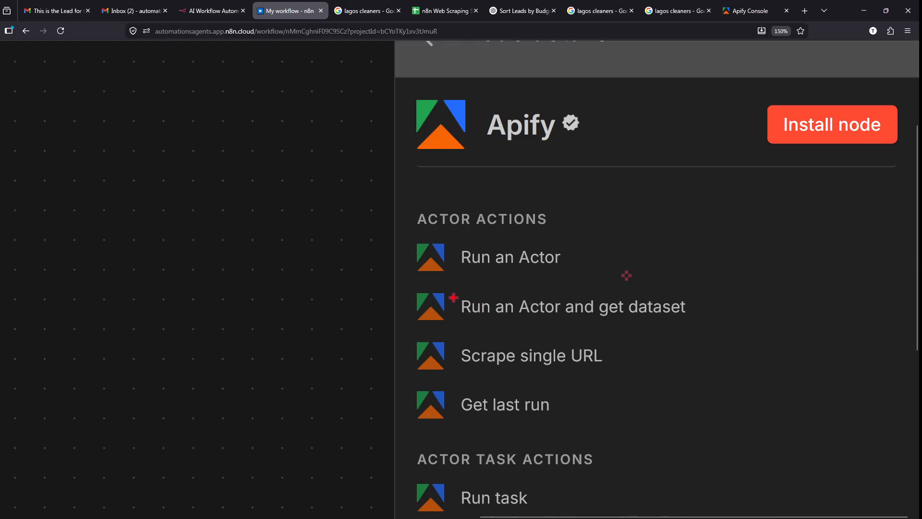
pyautogui.moveTo(446, 288)
pyautogui.mouseDown()
pyautogui.moveTo(667, 332)
pyautogui.moveTo(705, 323)
pyautogui.moveTo(827, 242)
pyautogui.mouseUp()
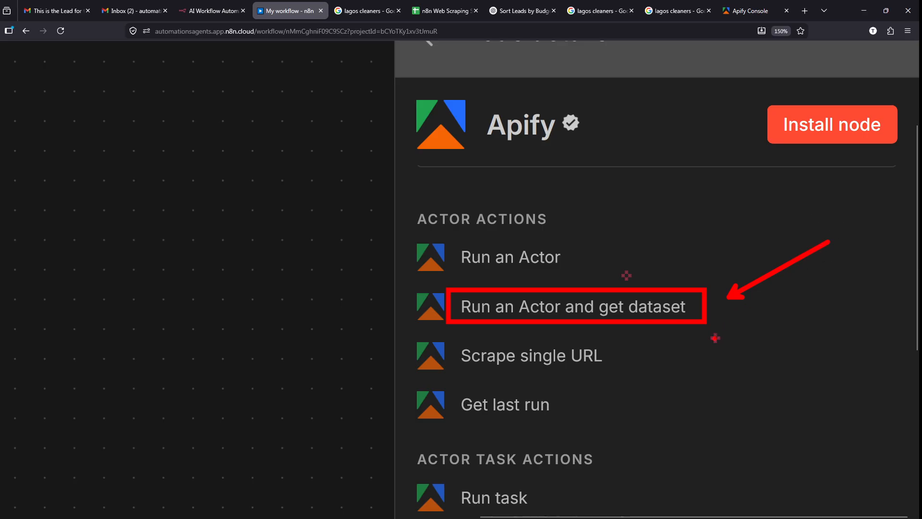
pyautogui.moveTo(686, 361)
pyautogui.mouseDown()
pyautogui.moveTo(712, 465)
pyautogui.moveTo(805, 438)
pyautogui.mouseUp()
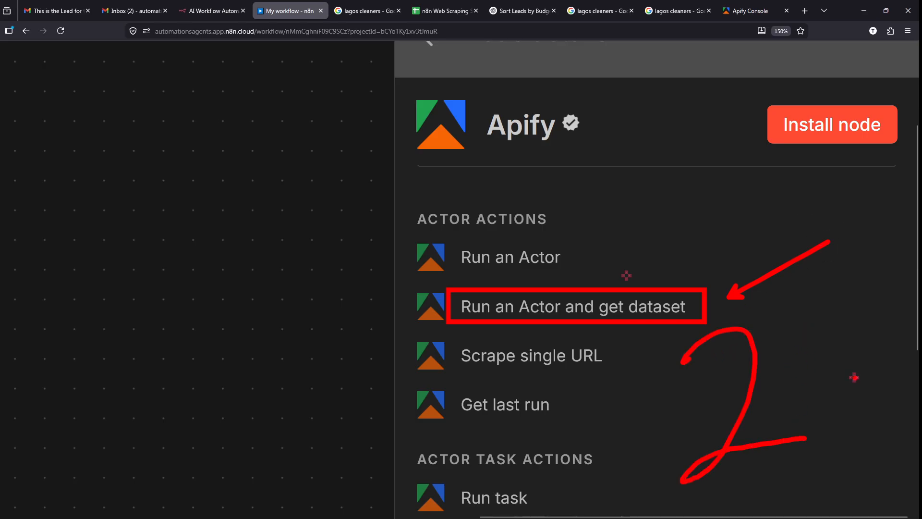
pyautogui.press('Escape')
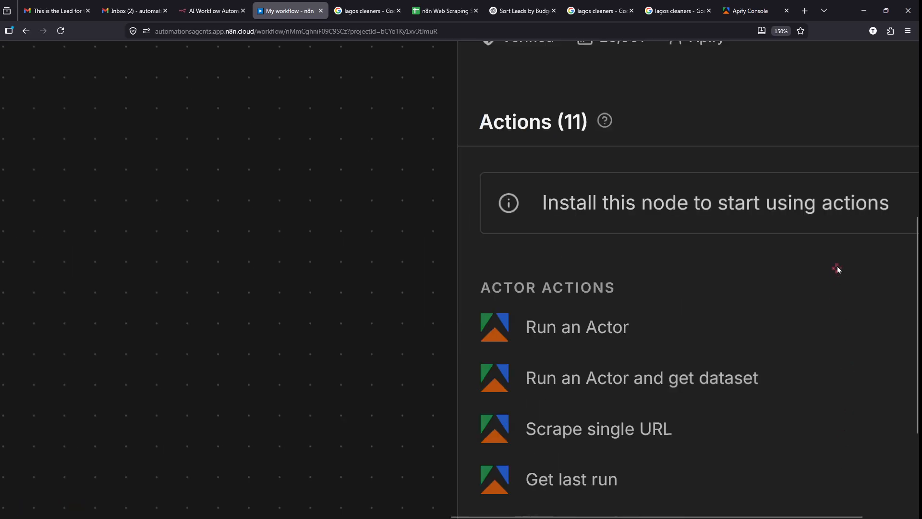
pyautogui.scroll(2, 838, 269)
pyautogui.hscroll(2, 586, 283)
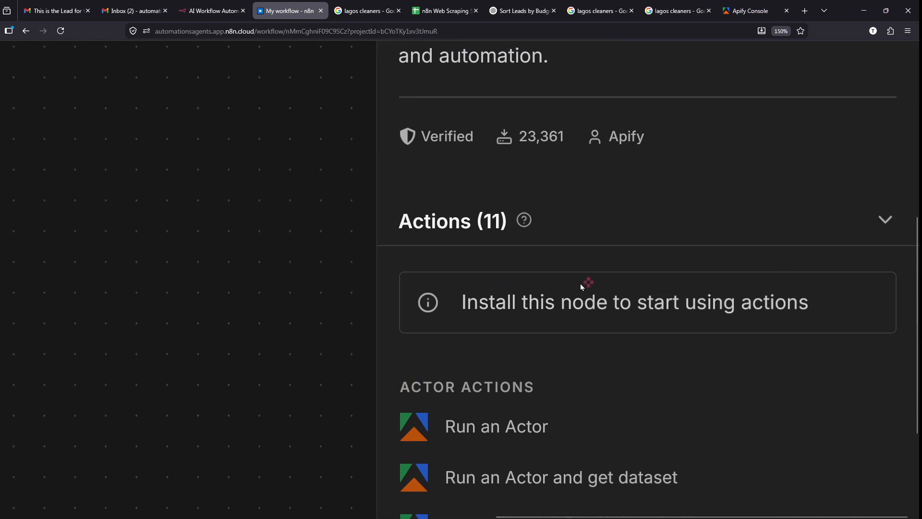
pyautogui.scroll(2, 440, 331)
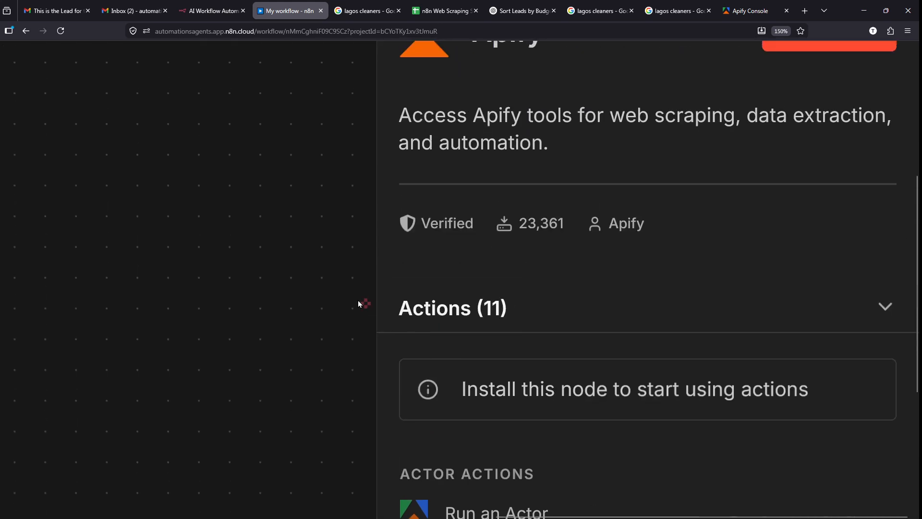
pyautogui.scroll(1, 491, 277)
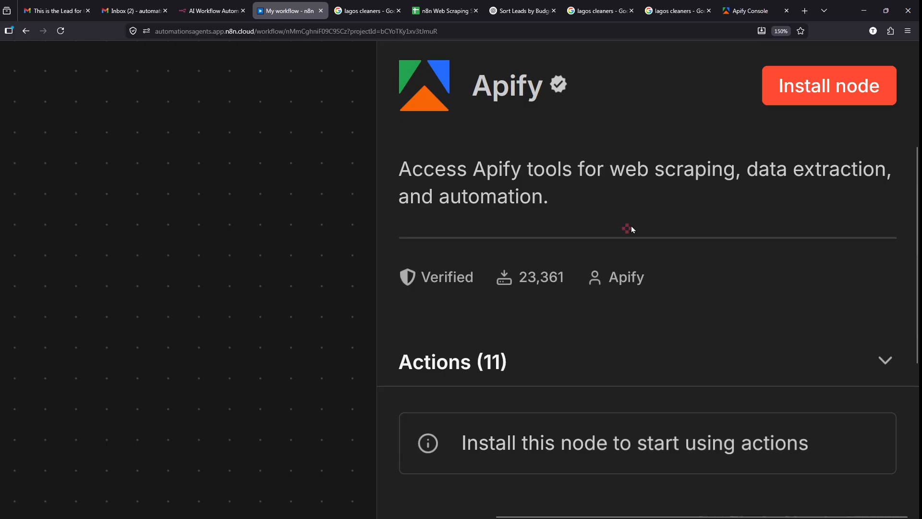
pyautogui.scroll(1, 631, 225)
pyautogui.moveTo(732, 125); pyautogui.dragTo(917, 198)
pyautogui.moveTo(801, 207); pyautogui.dragTo(743, 331)
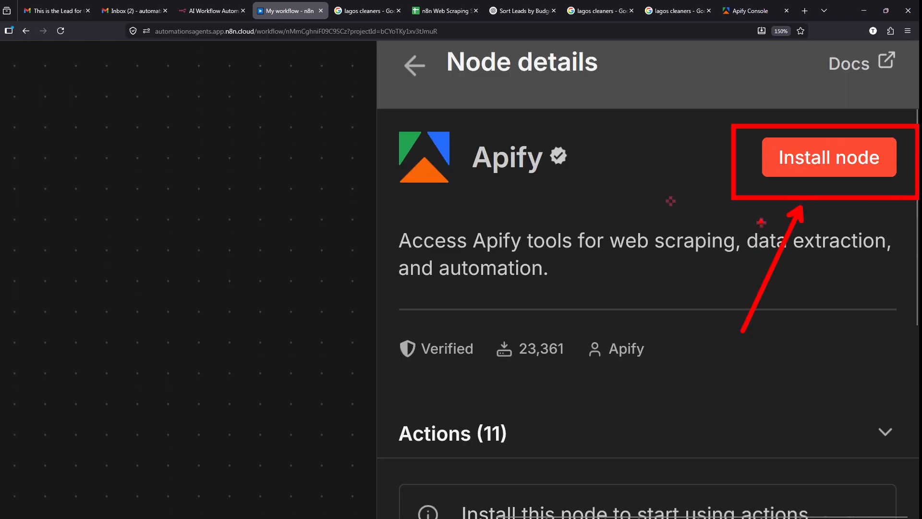
pyautogui.moveTo(759, 210); pyautogui.dragTo(712, 420)
pyautogui.press('Escape')
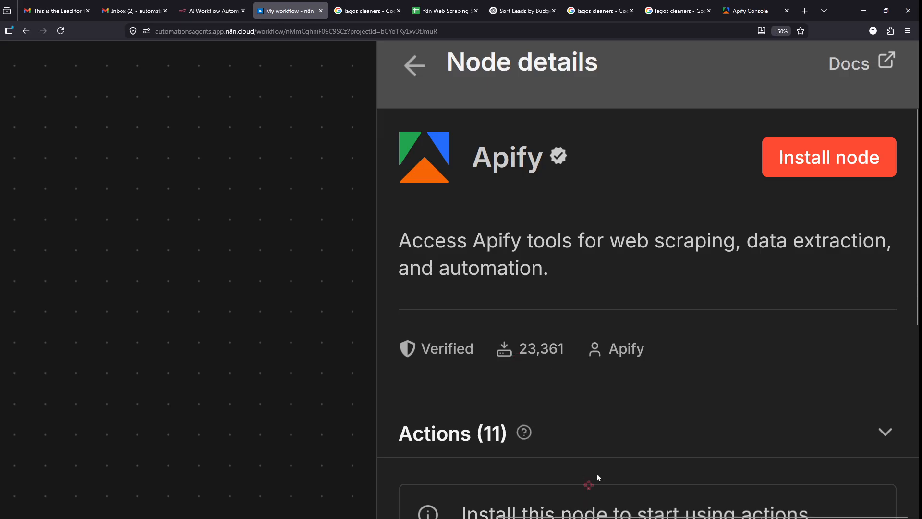
# - Install the Apify node and confirm it shows as Installed
pyautogui.click(824, 146)
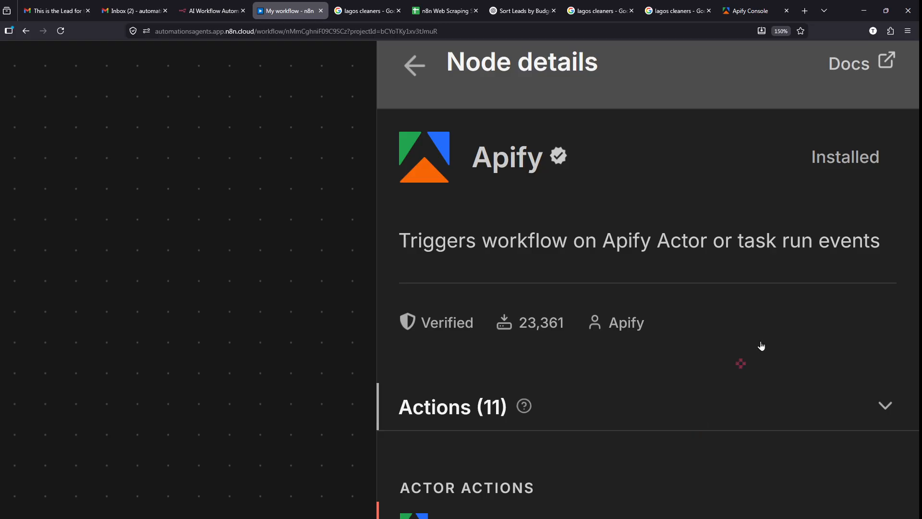
pyautogui.moveTo(893, 137)
pyautogui.mouseDown()
pyautogui.moveTo(860, 201)
pyautogui.moveTo(896, 139)
pyautogui.mouseUp()
pyautogui.moveTo(616, 460); pyautogui.dragTo(668, 240)
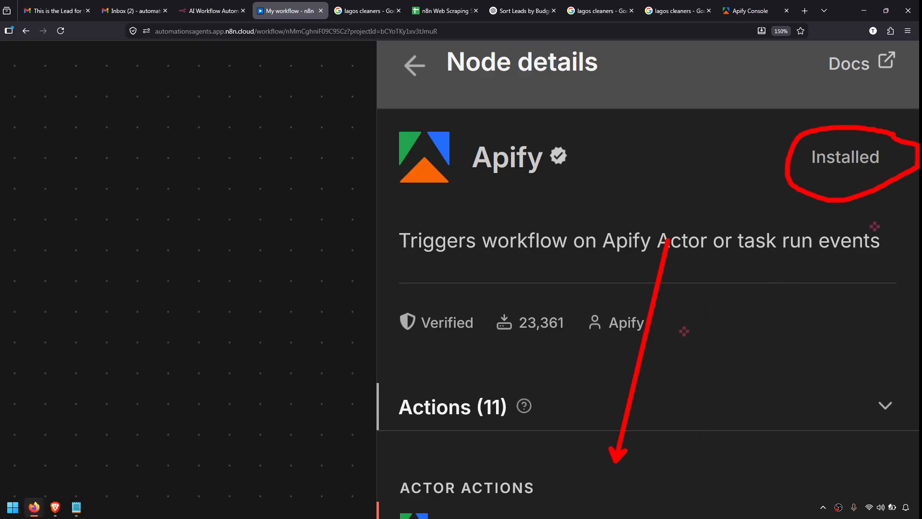
pyautogui.moveTo(695, 443); pyautogui.dragTo(694, 291)
pyautogui.moveTo(784, 433); pyautogui.dragTo(724, 279)
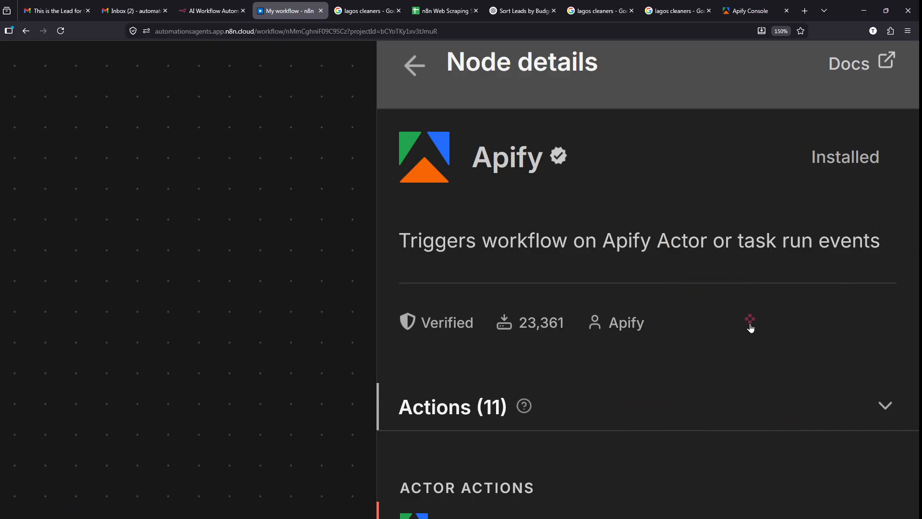
# - Add the Apify 'Run an Actor and get dataset' action to the workflow
pyautogui.scroll(-5, 750, 324)
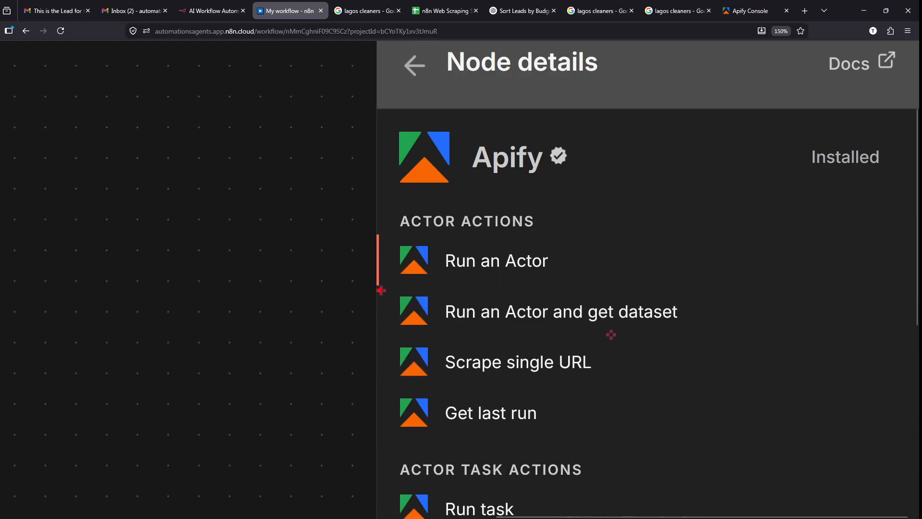
pyautogui.moveTo(381, 290); pyautogui.dragTo(724, 341)
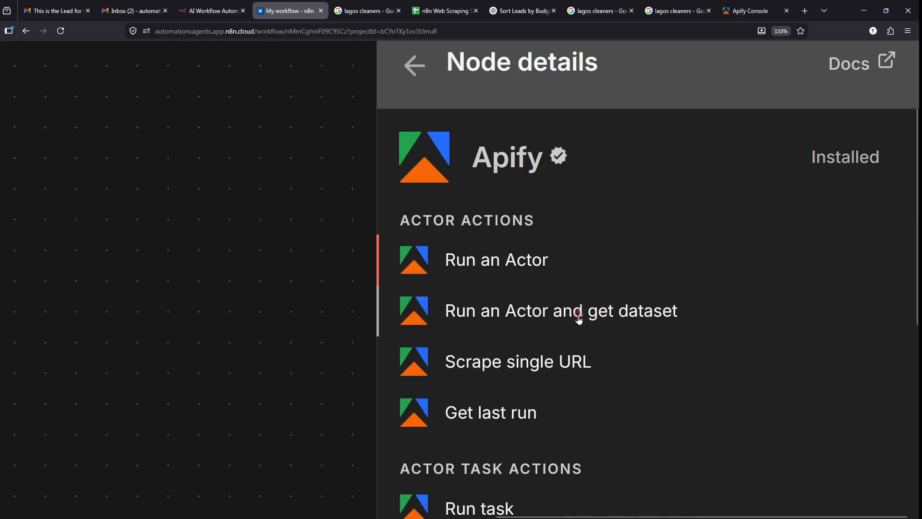
pyautogui.click(580, 317)
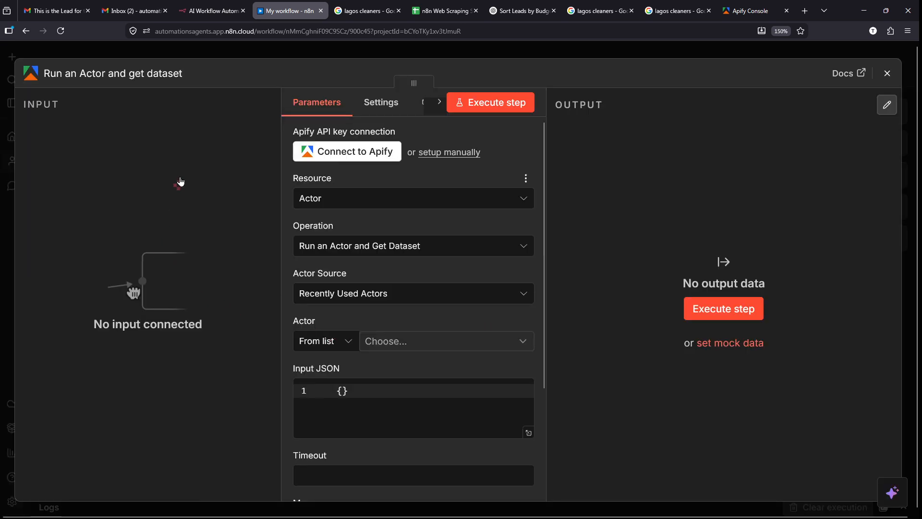
# - Outline the new node's INPUT, Parameters and OUTPUT panes, then go to the Apify Console tab
pyautogui.moveTo(12, 90)
pyautogui.mouseDown()
pyautogui.moveTo(248, 494)
pyautogui.moveTo(278, 495)
pyautogui.mouseUp()
pyautogui.moveTo(283, 79); pyautogui.dragTo(543, 501)
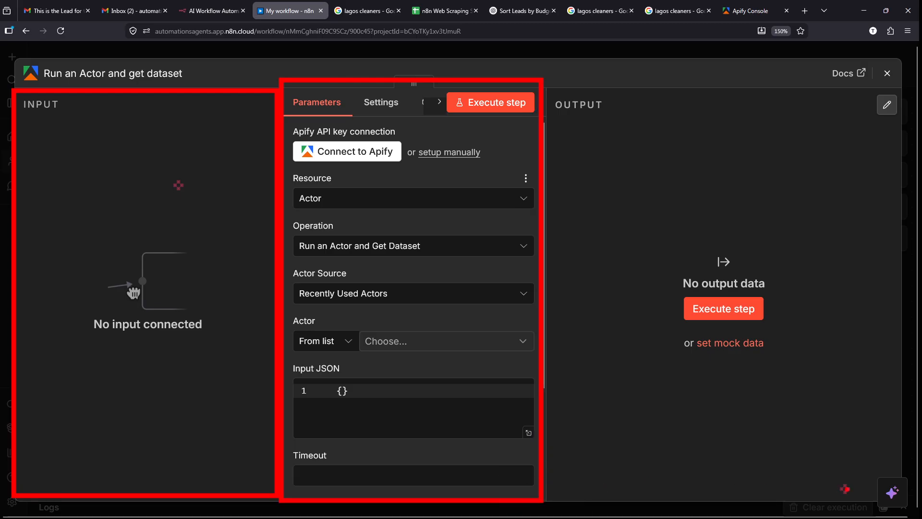
pyautogui.moveTo(894, 501)
pyautogui.mouseDown()
pyautogui.moveTo(677, 217)
pyautogui.moveTo(572, 95)
pyautogui.moveTo(540, 81)
pyautogui.mouseUp()
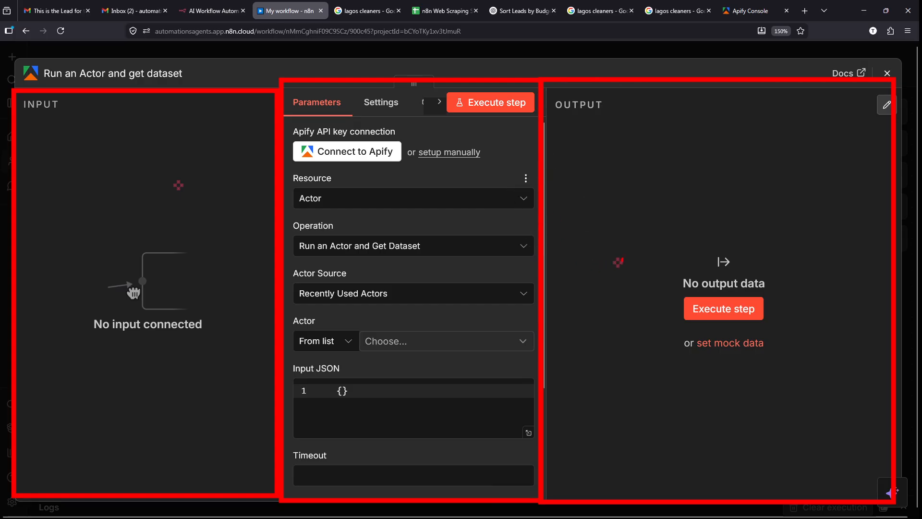
pyautogui.moveTo(713, 205); pyautogui.dragTo(588, 204)
pyautogui.moveTo(570, 126); pyautogui.dragTo(757, 303)
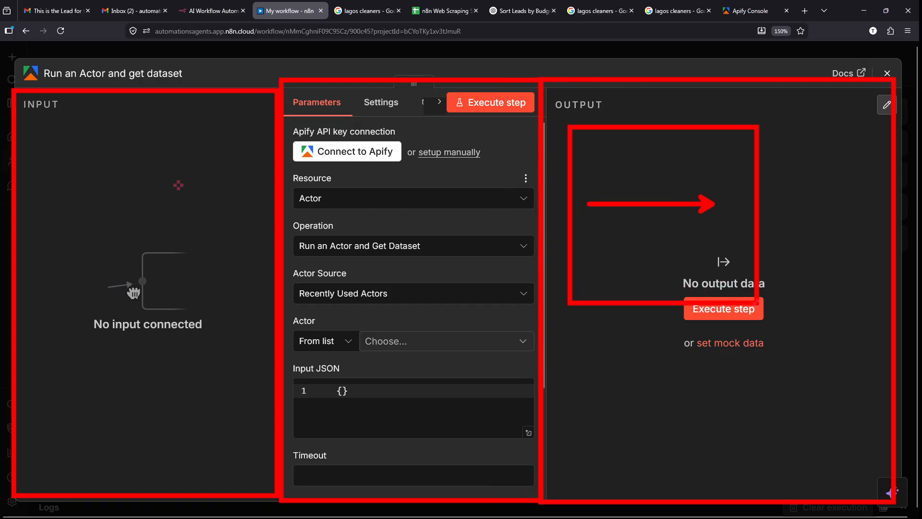
pyautogui.press('Escape')
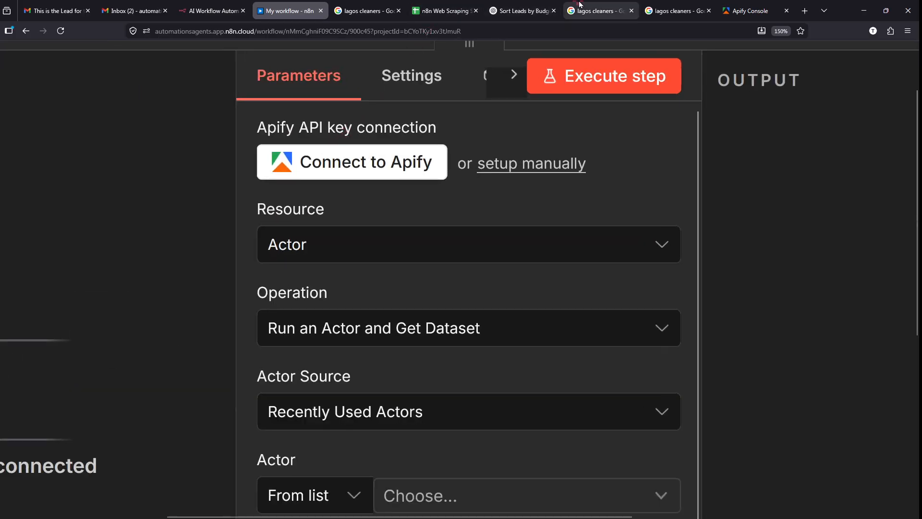
pyautogui.click(749, 11)
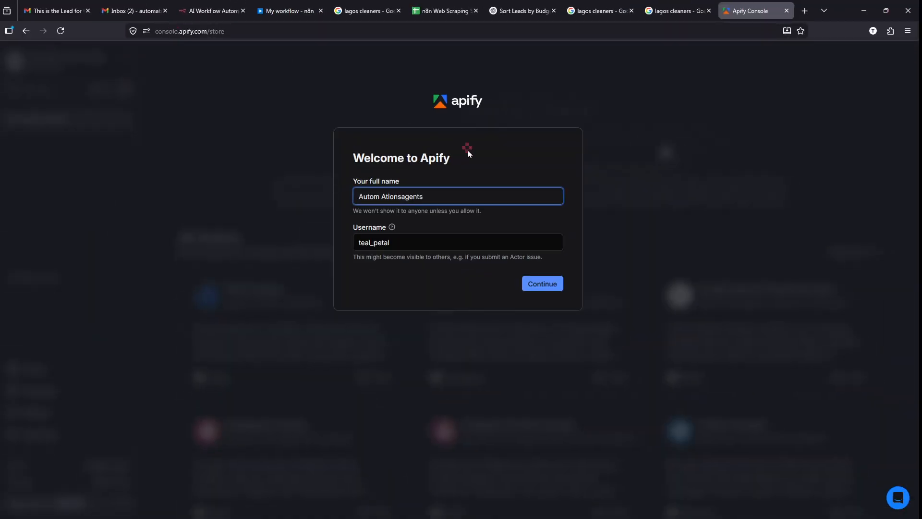
# - Confirm the full name and username in the Welcome to Apify dialog and continue
pyautogui.scroll(5, 463, 143)
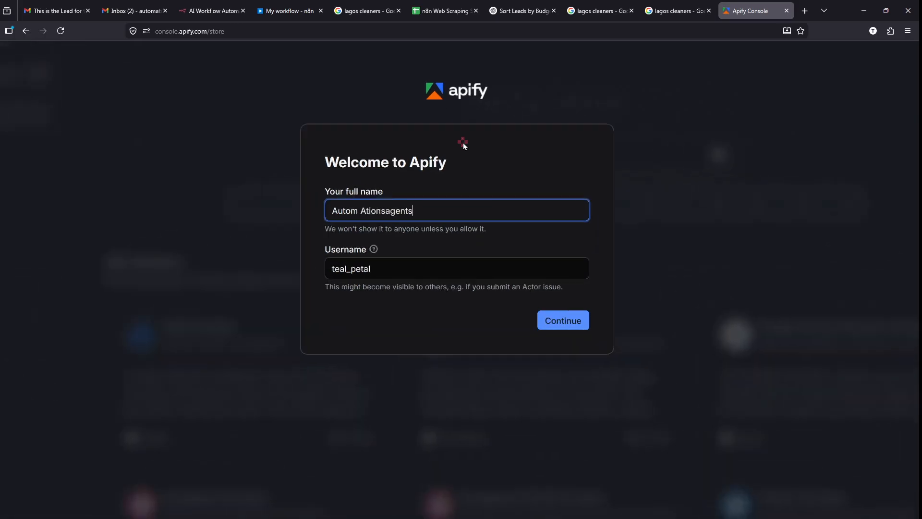
pyautogui.moveTo(414, 237); pyautogui.dragTo(257, 244)
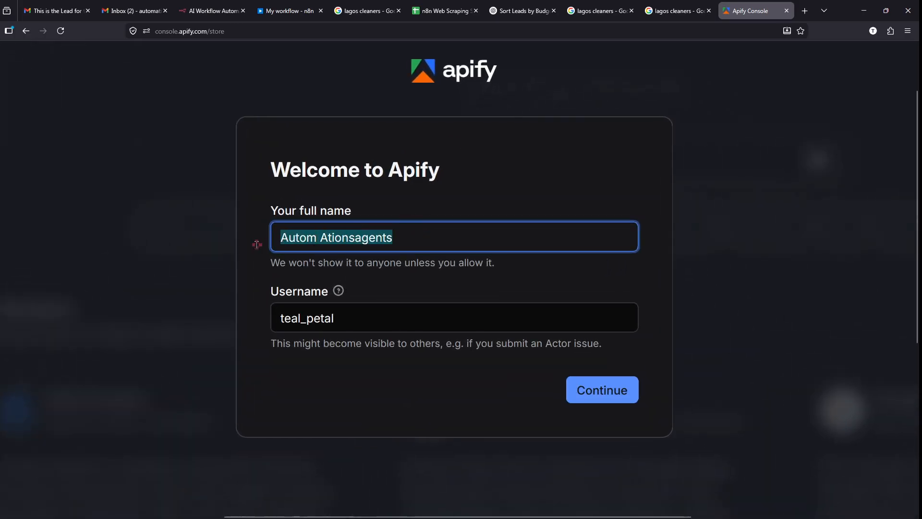
pyautogui.click(255, 274)
pyautogui.click(357, 321)
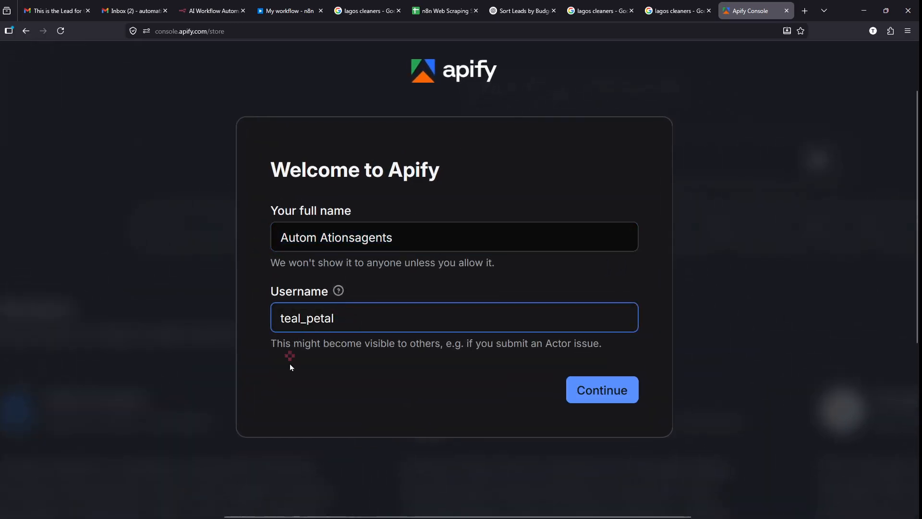
pyautogui.click(368, 346)
pyautogui.click(612, 393)
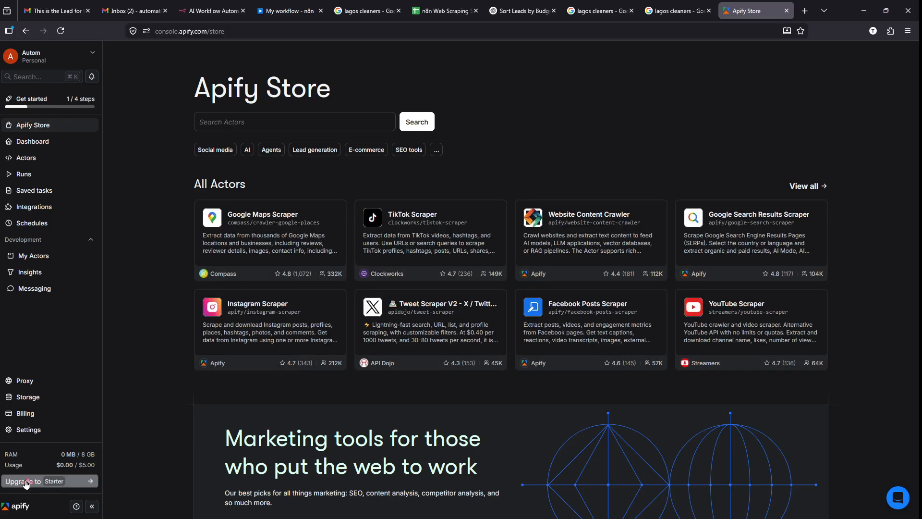
# - Check the sidebar usage panel showing $0.00 used of $5.00 credit
pyautogui.scroll(10, 12, 489)
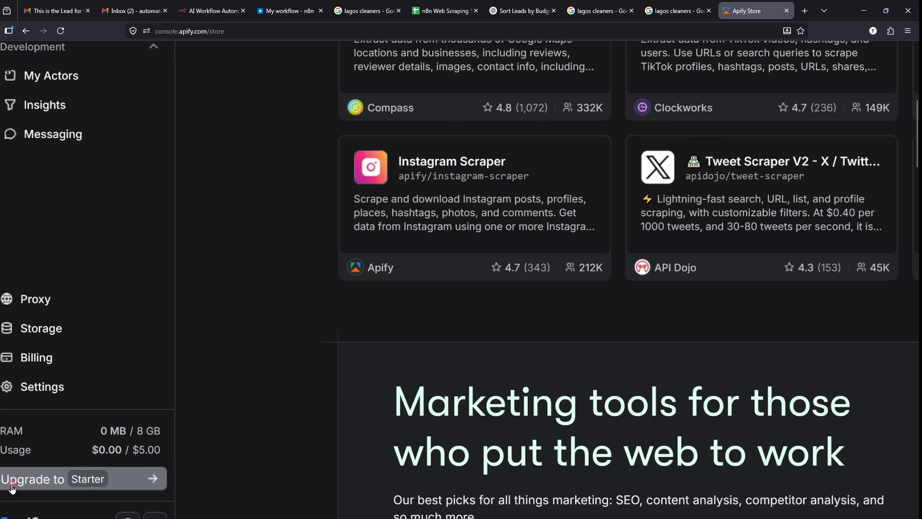
pyautogui.hscroll(-1, 12, 489)
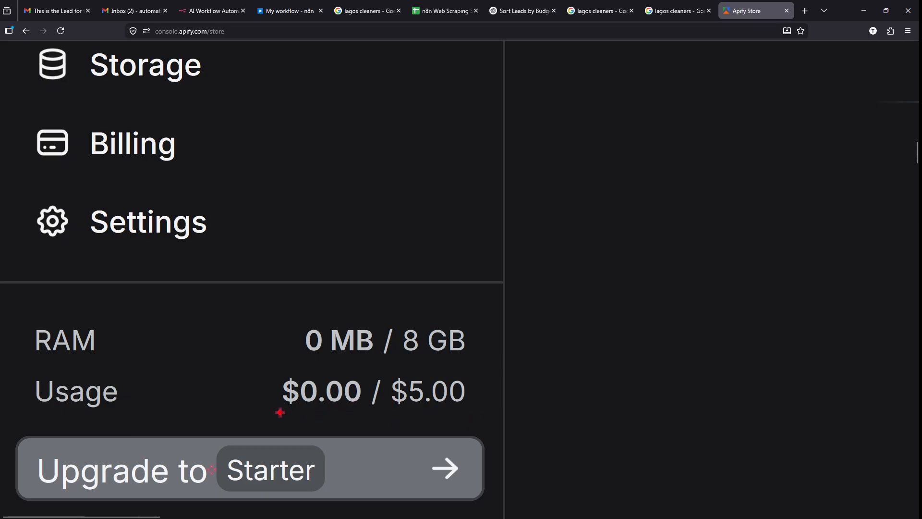
pyautogui.moveTo(280, 411); pyautogui.dragTo(370, 416)
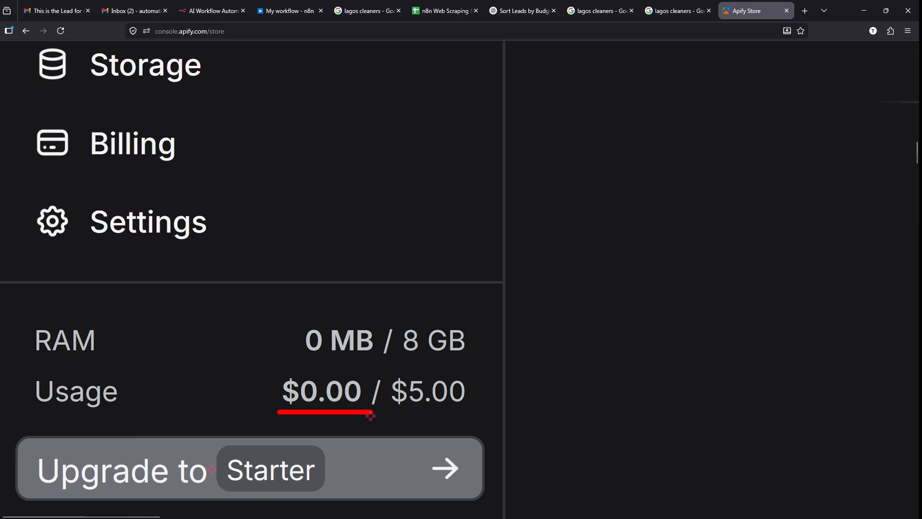
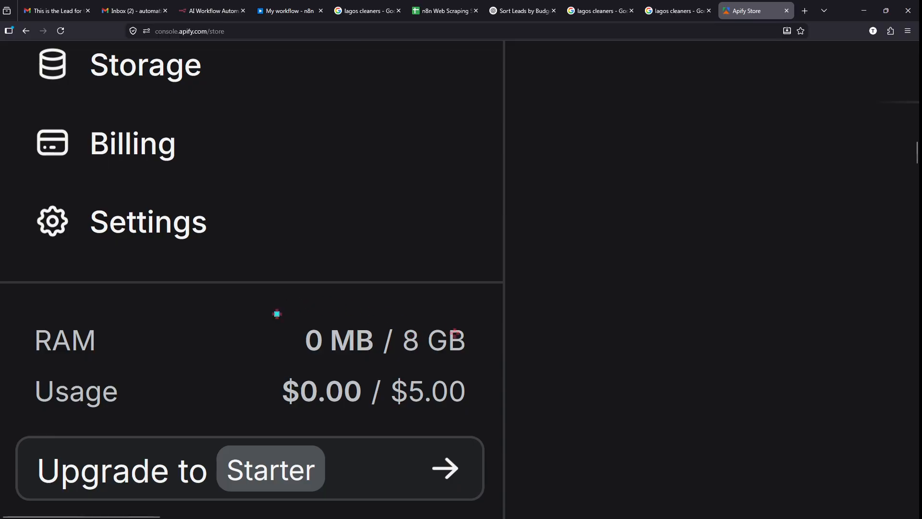
# - Browse the Apify Store actor catalogue
pyautogui.scroll(-8, 485, 368)
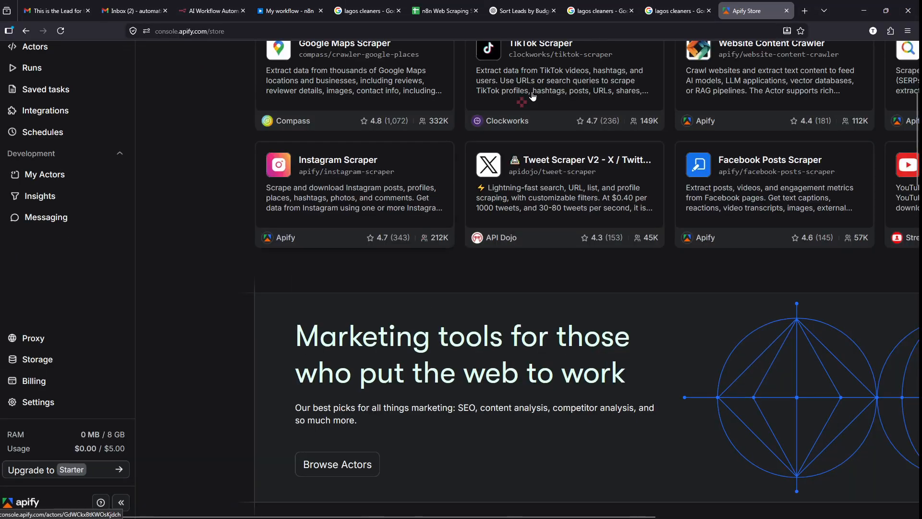
pyautogui.scroll(4, 532, 96)
pyautogui.hscroll(2, 532, 96)
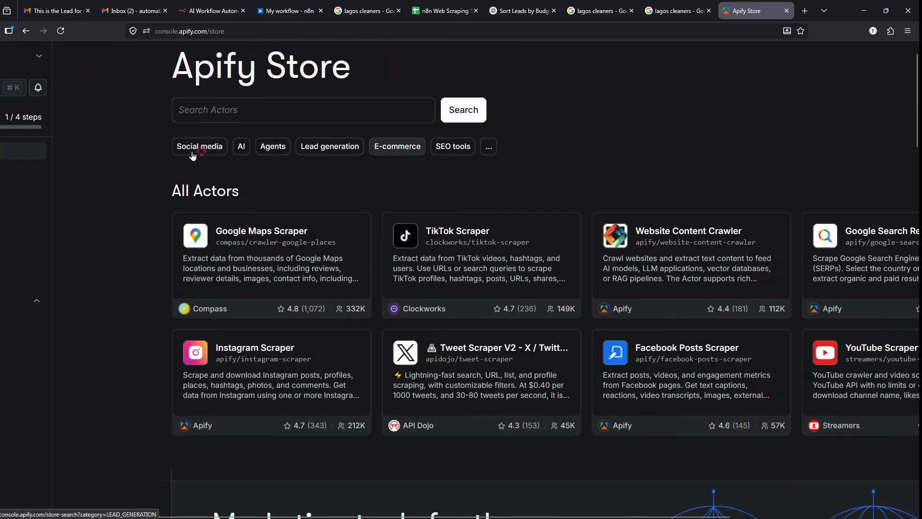
pyautogui.scroll(8, 182, 146)
pyautogui.moveTo(147, 106)
pyautogui.mouseDown()
pyautogui.moveTo(232, 135)
pyautogui.moveTo(296, 174)
pyautogui.mouseUp()
pyautogui.press('Escape')
pyautogui.scroll(-8, 491, 227)
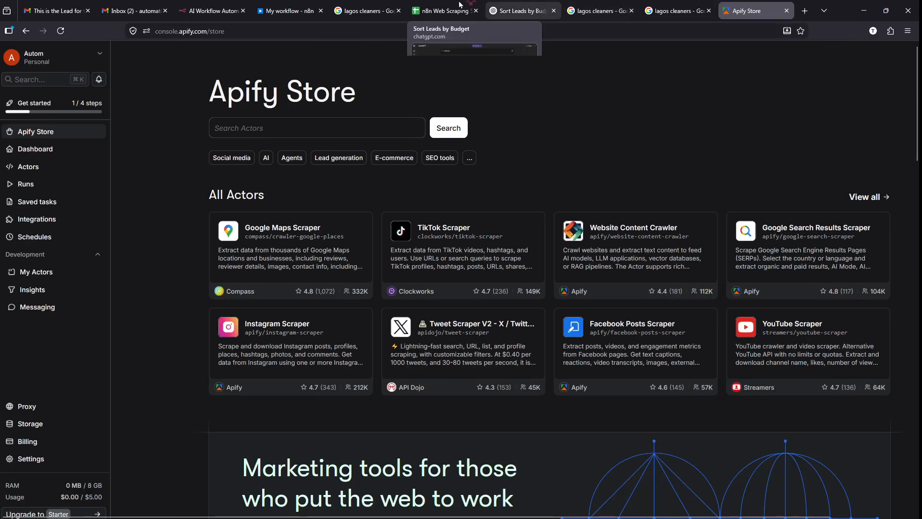
# - Look through the other browser tabs and return to the 'My workflow - n8n' workflow
pyautogui.click(444, 10)
pyautogui.click(499, 6)
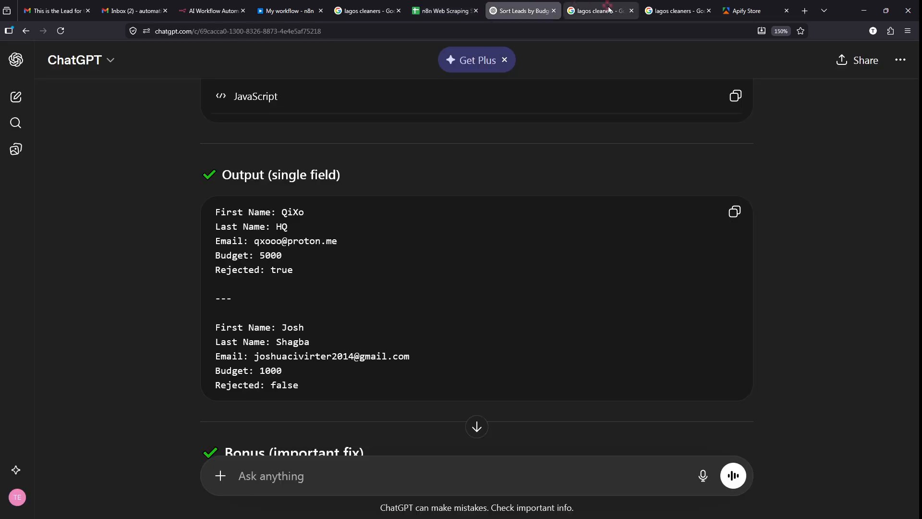
pyautogui.click(305, 6)
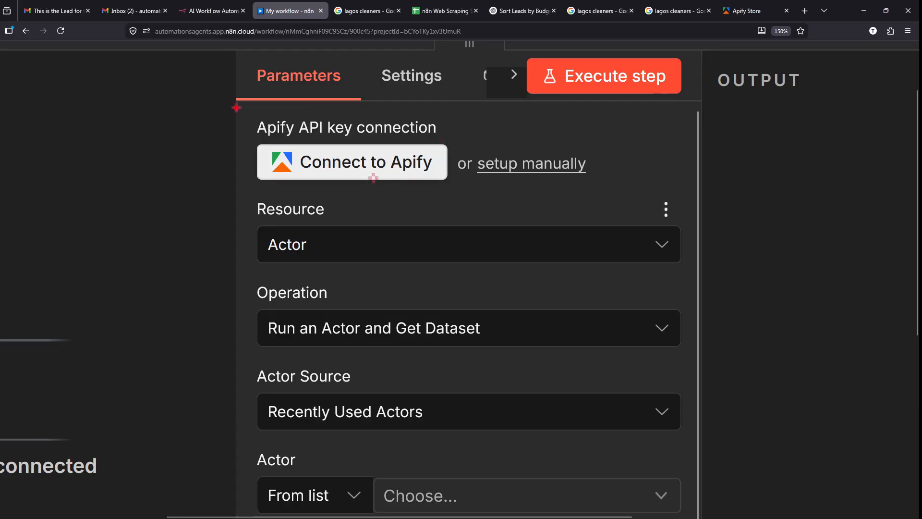
# - Center the Apify sign-in window on screen and enlarge it to full screen
pyautogui.moveTo(236, 107); pyautogui.dragTo(455, 193)
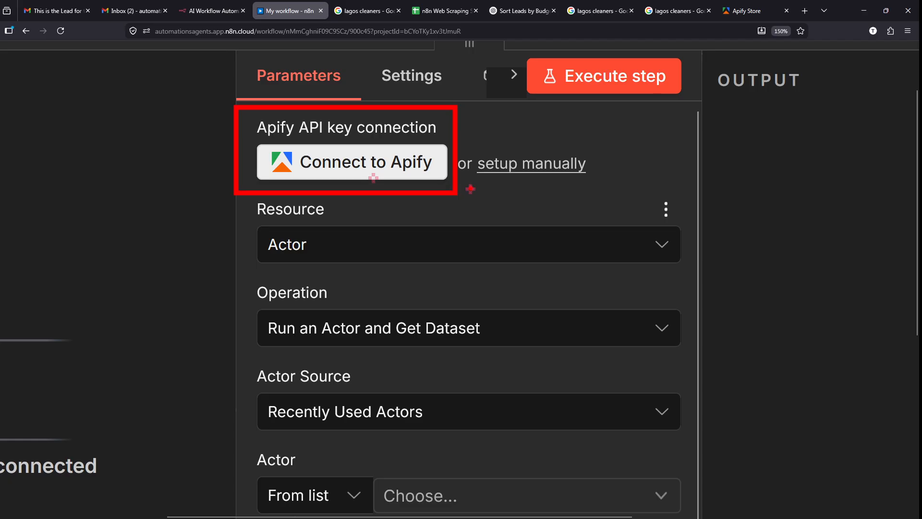
pyautogui.press('Escape')
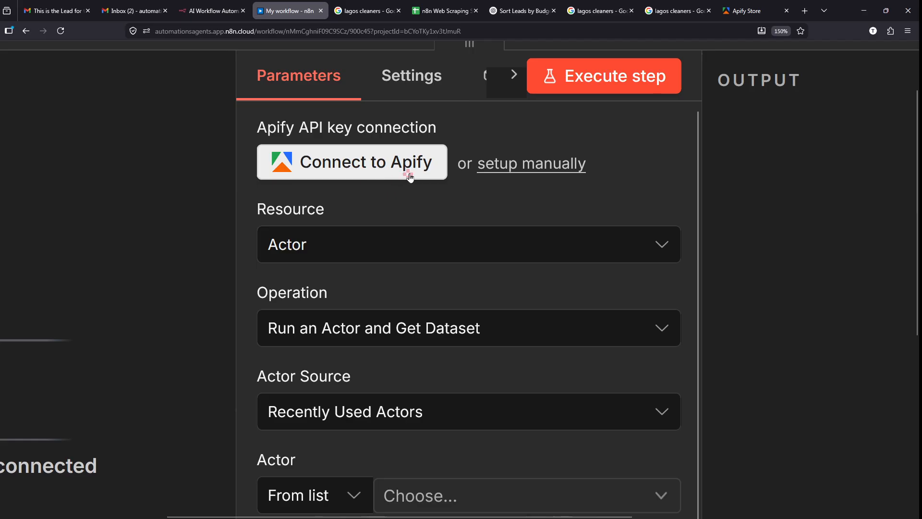
pyautogui.scroll(-5, 410, 178)
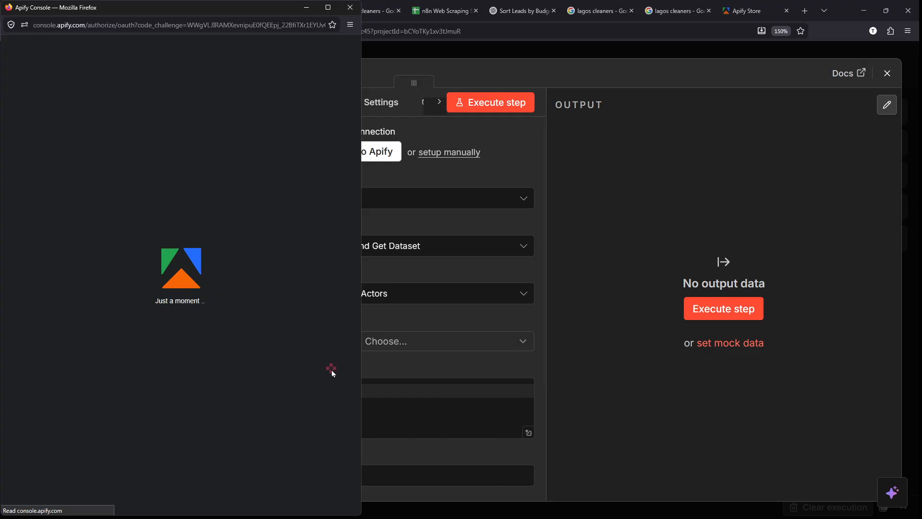
pyautogui.moveTo(139, 10); pyautogui.dragTo(393, 28)
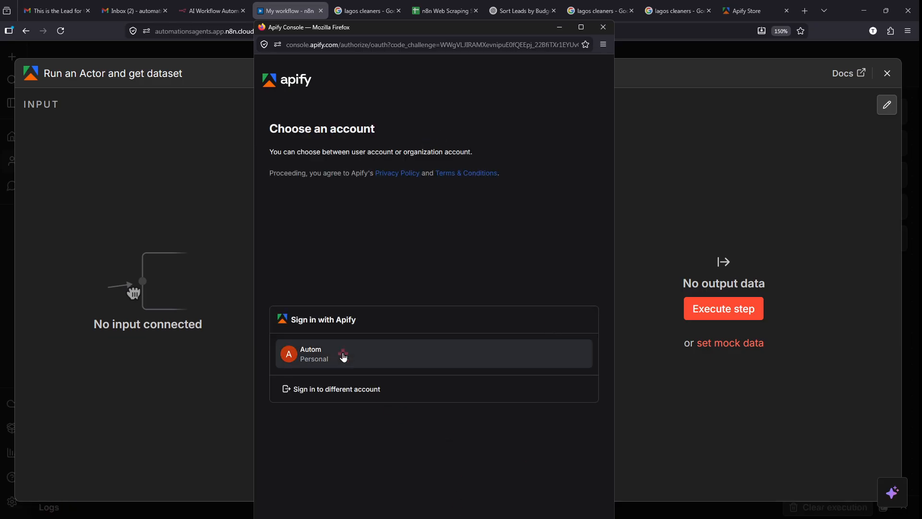
pyautogui.scroll(2, 342, 353)
pyautogui.scroll(3, 342, 353)
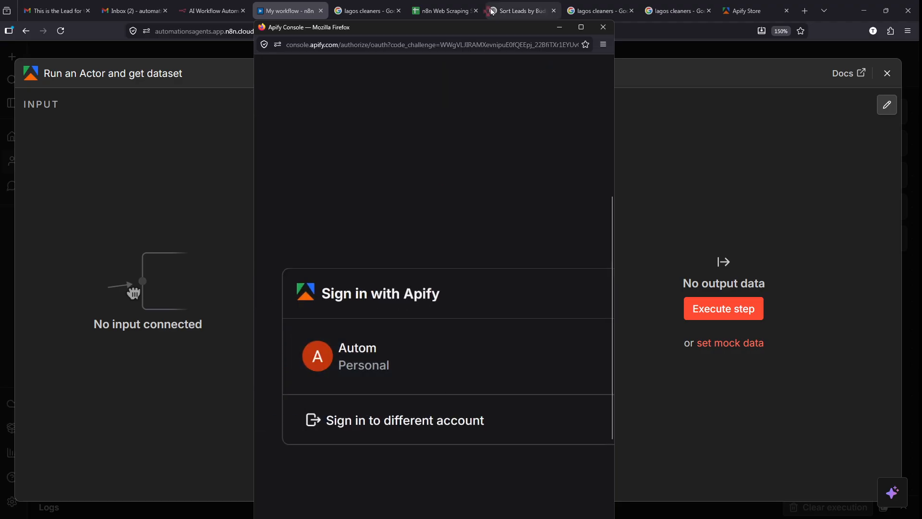
pyautogui.click(581, 27)
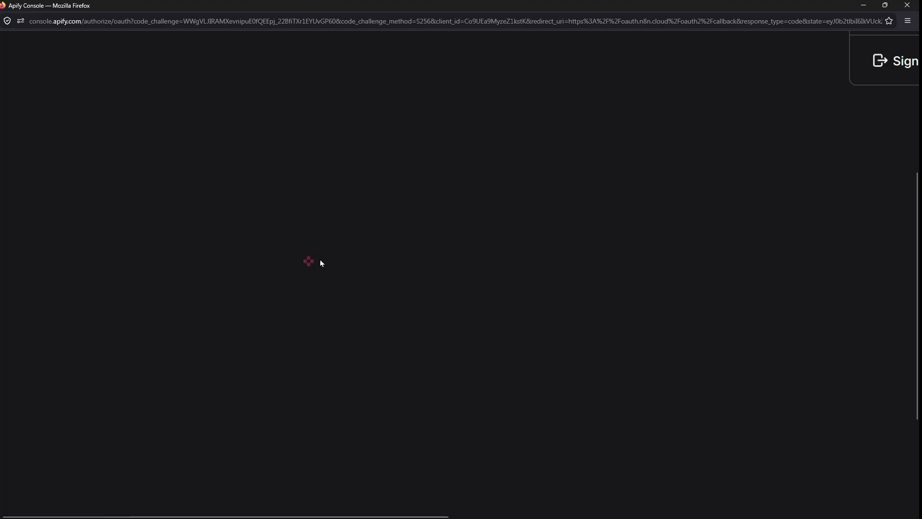
# - Sign in with the personal Apify account and grant n8n access
pyautogui.scroll(-1, 408, 188)
pyautogui.scroll(5, 407, 188)
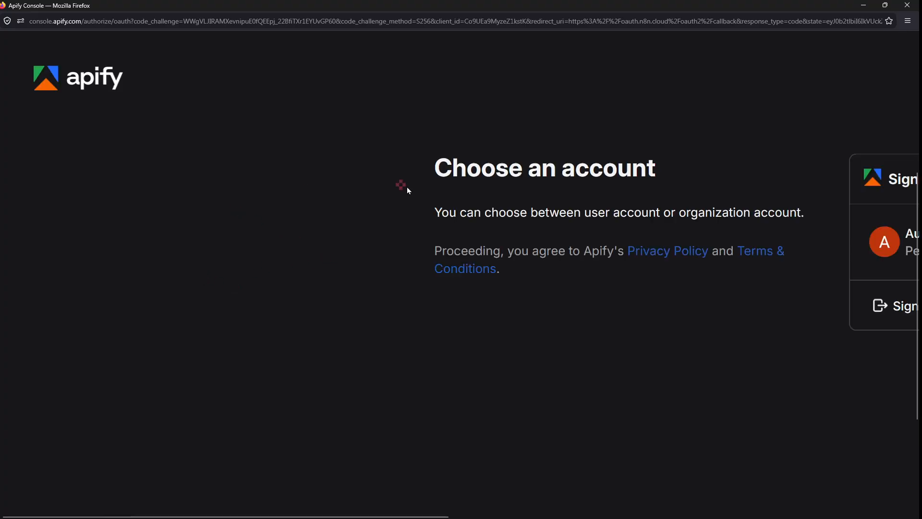
pyautogui.hscroll(4, 408, 188)
pyautogui.scroll(-2, 407, 188)
pyautogui.hscroll(2, 595, 163)
pyautogui.scroll(3, 595, 162)
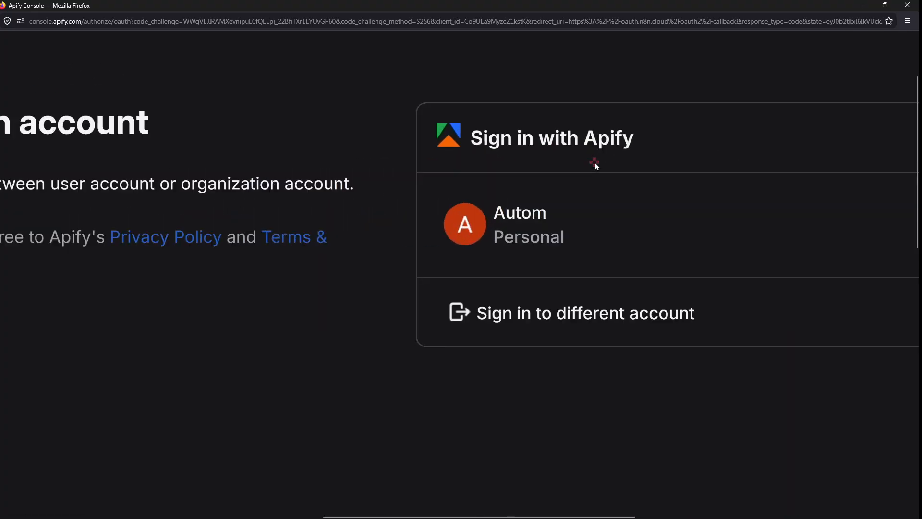
pyautogui.hscroll(3, 595, 163)
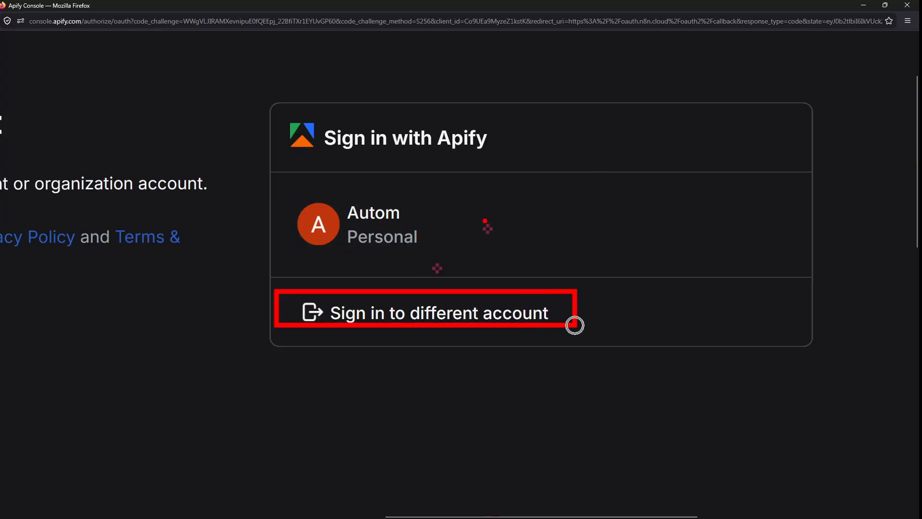
pyautogui.click(369, 237)
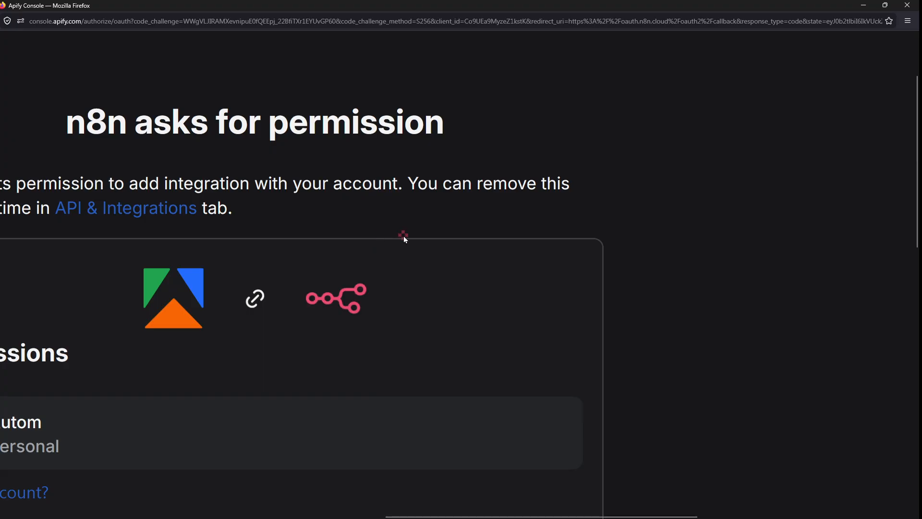
pyautogui.scroll(-3, 403, 235)
pyautogui.scroll(5, 317, 438)
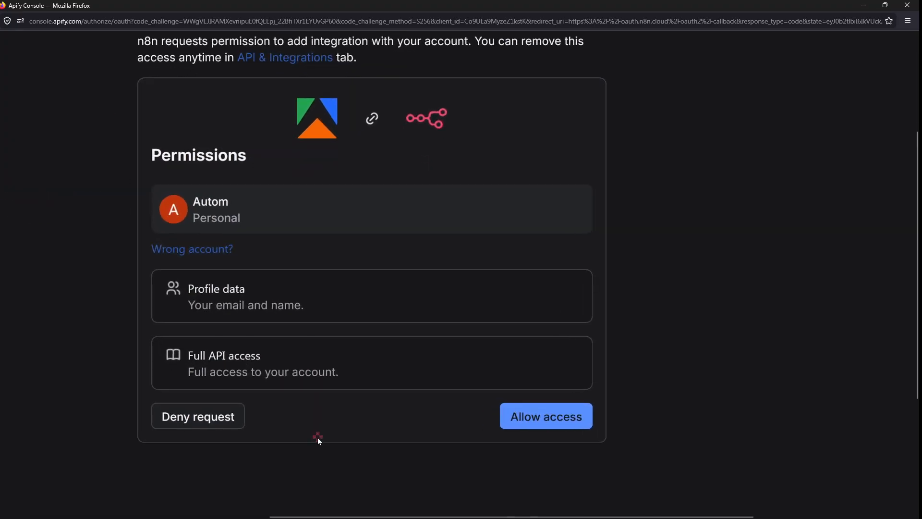
pyautogui.moveTo(653, 392)
pyautogui.mouseDown()
pyautogui.moveTo(617, 371)
pyautogui.moveTo(625, 377)
pyautogui.mouseUp()
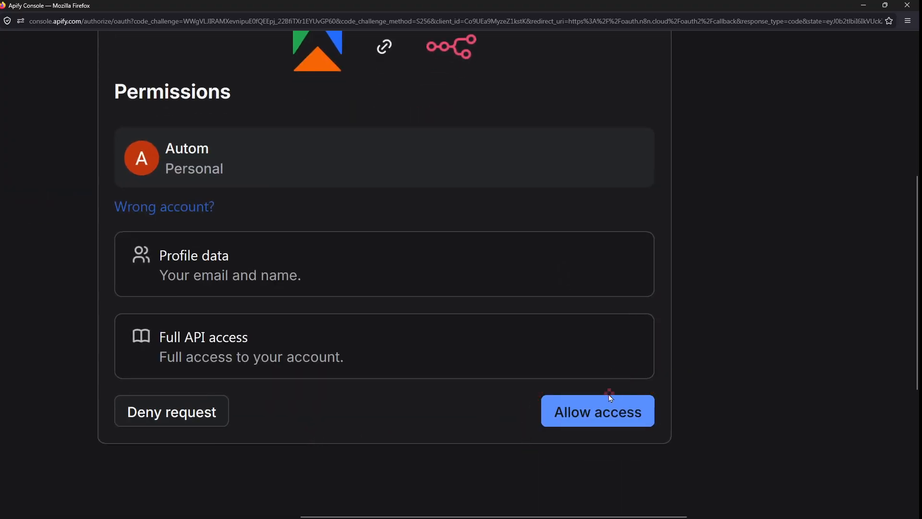
pyautogui.click(599, 411)
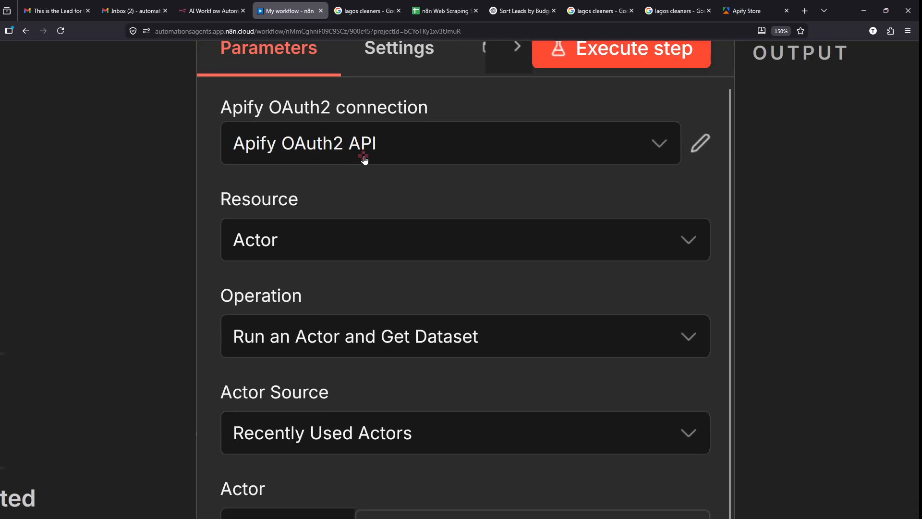
# - Check the credential list, keeping Apify OAuth2 API selected
pyautogui.click(364, 158)
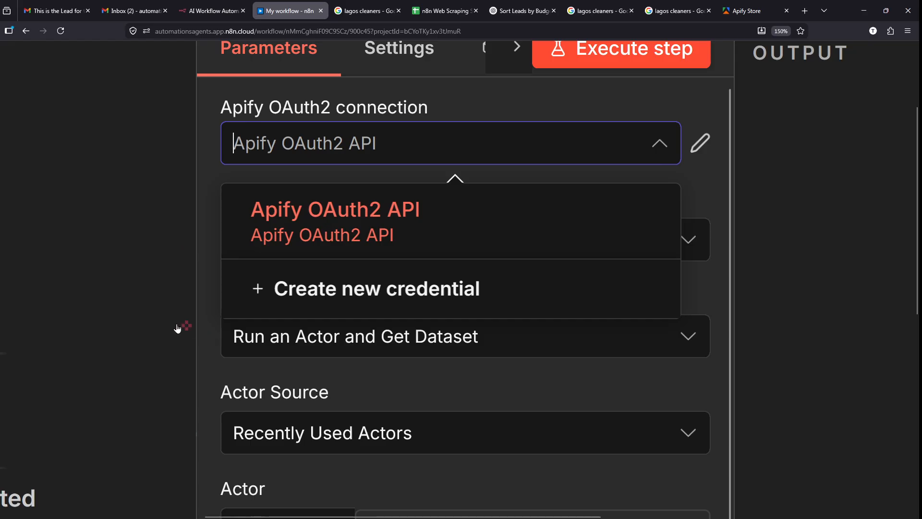
pyautogui.click(206, 279)
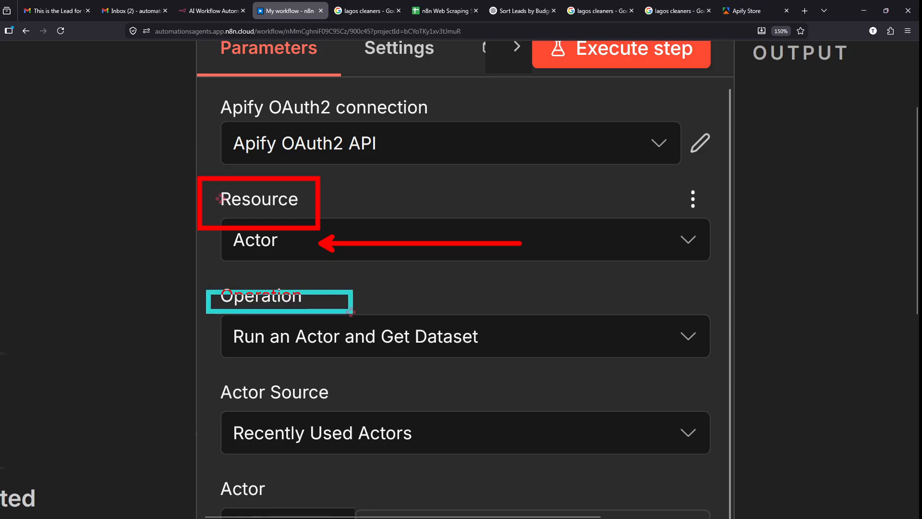
pyautogui.scroll(-3, 391, 315)
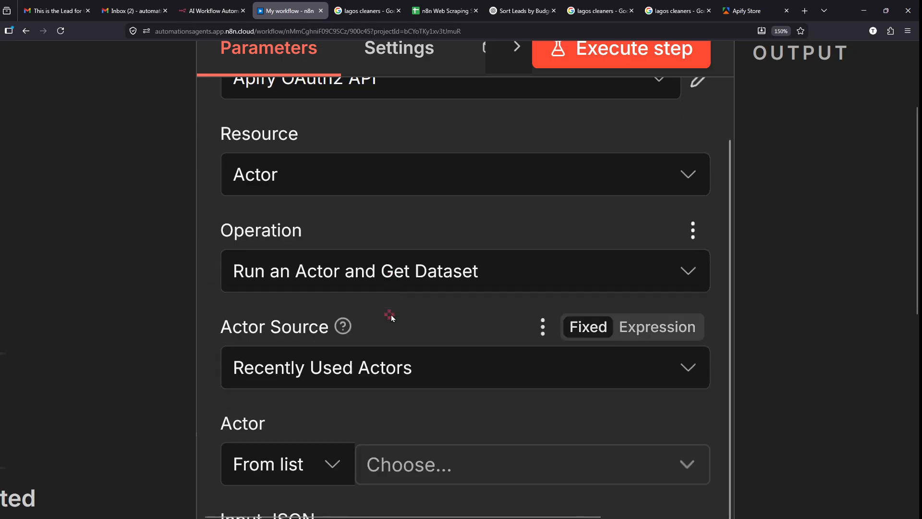
# - Check the Actor list, find no recently used actors, and go back to the Apify Store
pyautogui.scroll(-1, 391, 316)
pyautogui.scroll(-1, 391, 316)
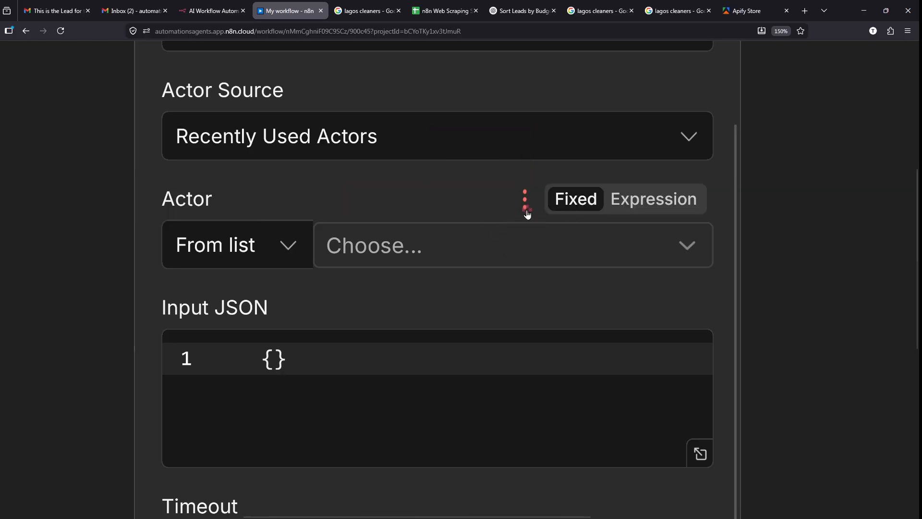
pyautogui.click(396, 238)
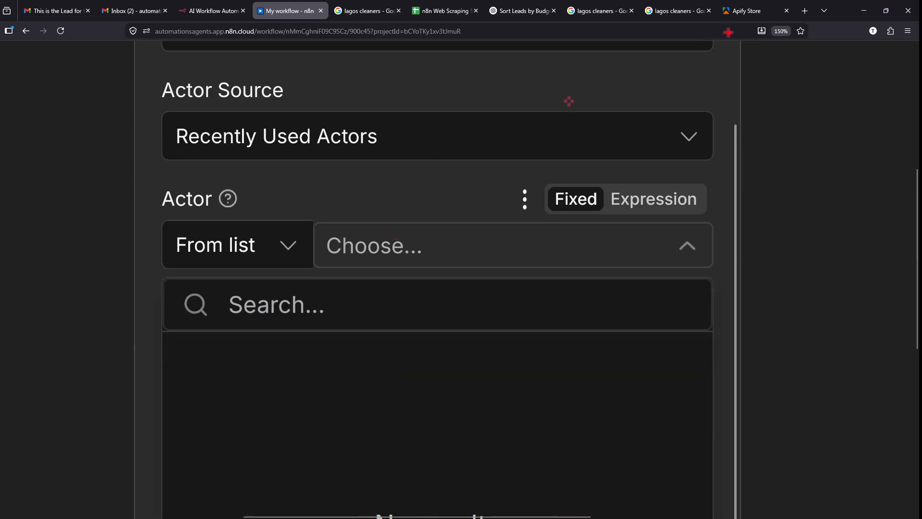
pyautogui.click(741, 15)
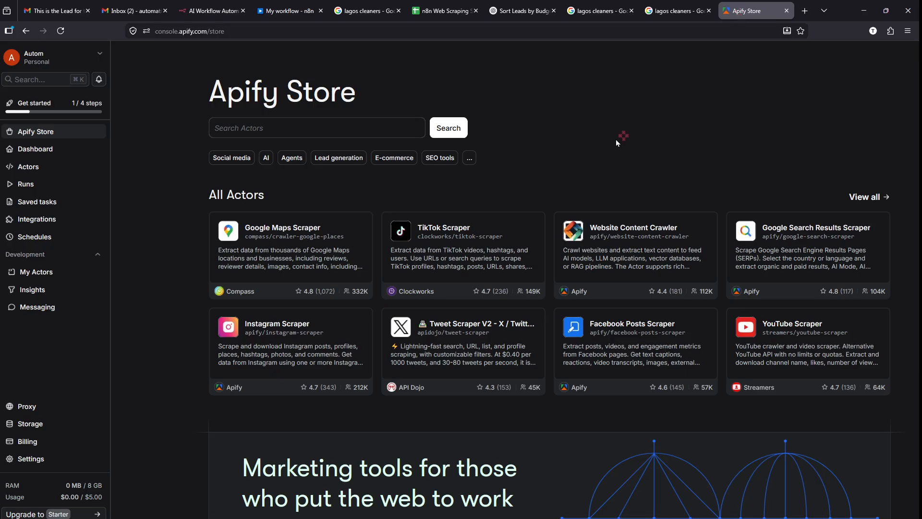
# - Search the Apify Store for GOOGLE MAPS actors
pyautogui.scroll(6, 214, 157)
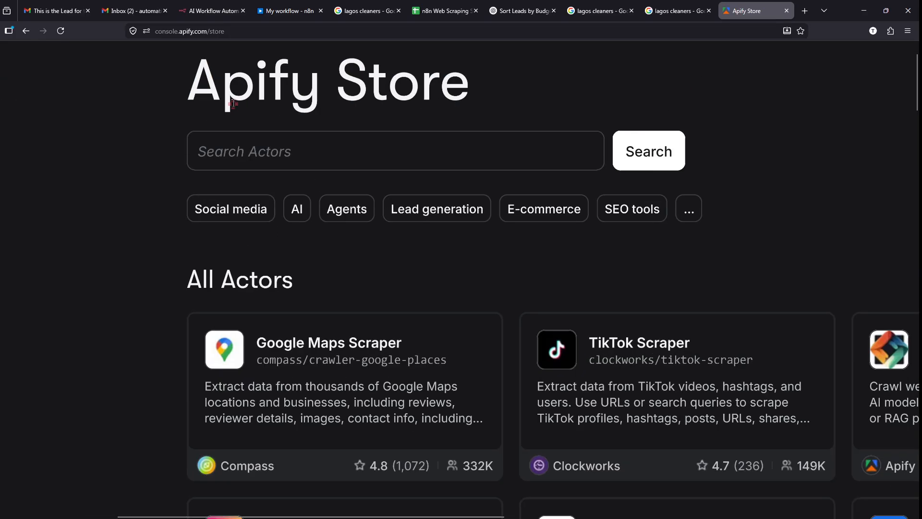
pyautogui.scroll(4, 233, 103)
pyautogui.scroll(-3, 285, 127)
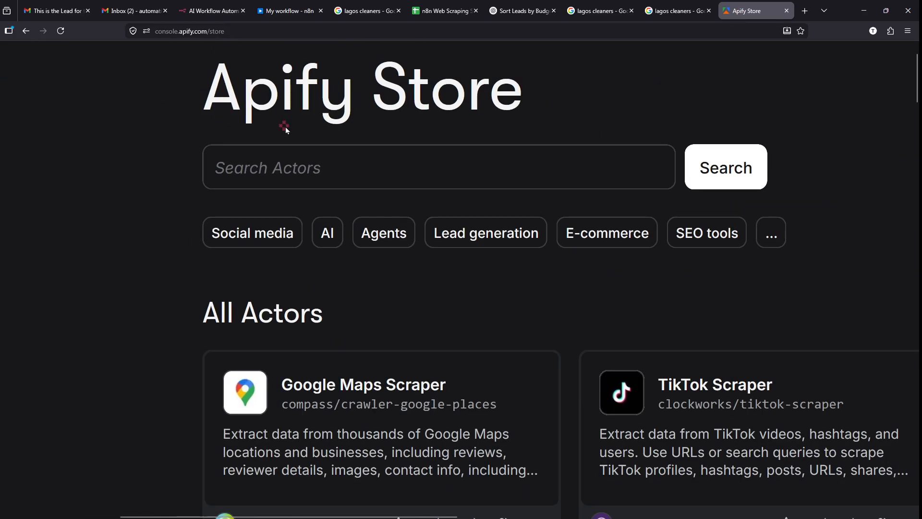
pyautogui.scroll(-2, 285, 127)
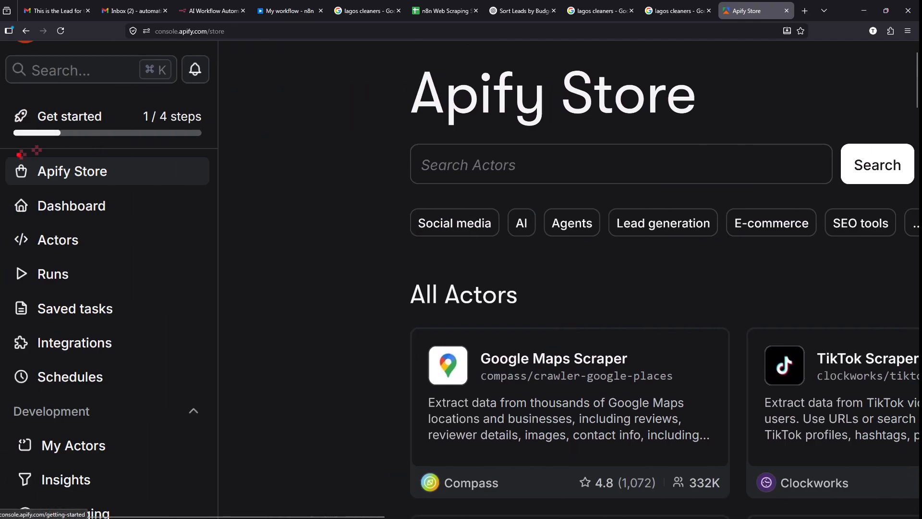
pyautogui.moveTo(2, 154)
pyautogui.mouseDown()
pyautogui.moveTo(196, 195)
pyautogui.moveTo(212, 188)
pyautogui.mouseUp()
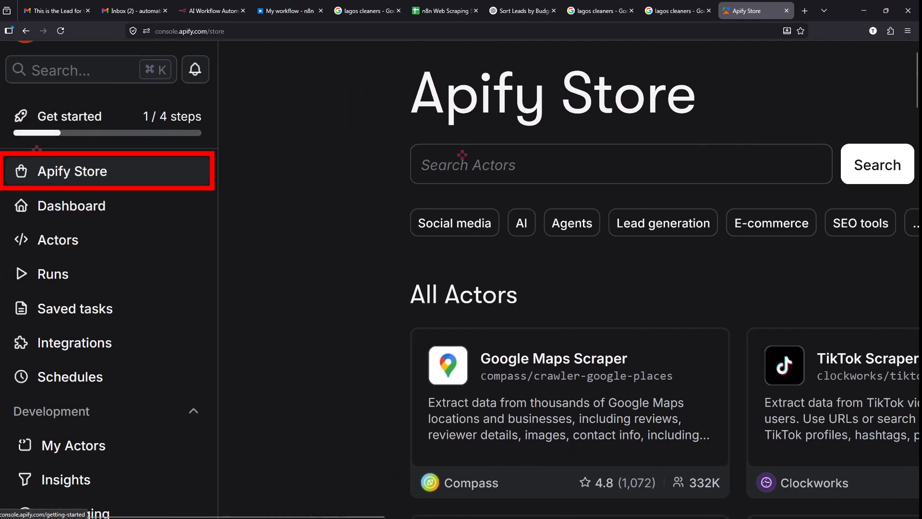
pyautogui.scroll(3, 624, 130)
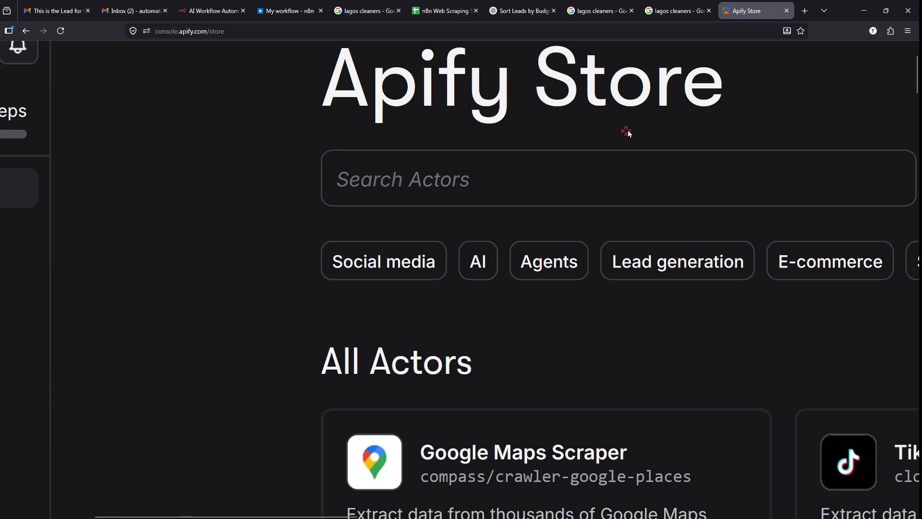
pyautogui.click(533, 177)
pyautogui.write('GOOGLE MAPS')
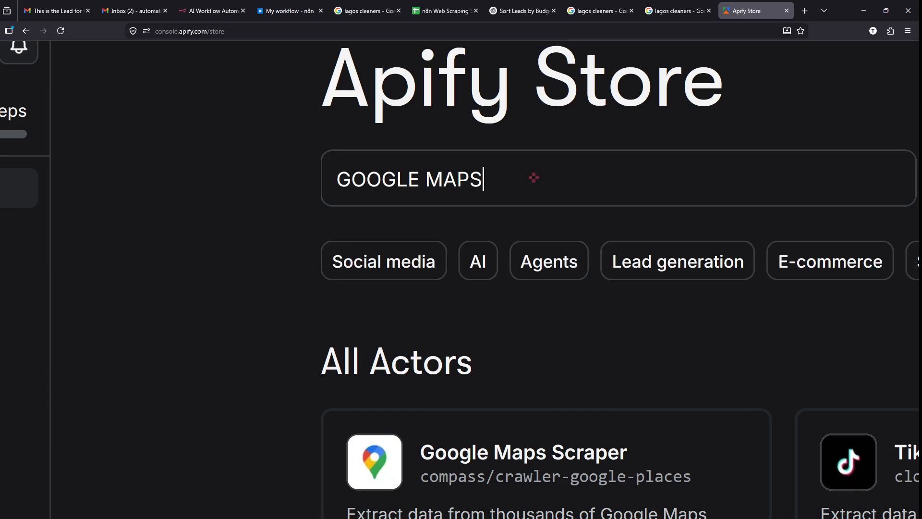
pyautogui.press('Return')
pyautogui.scroll(-6, 454, 177)
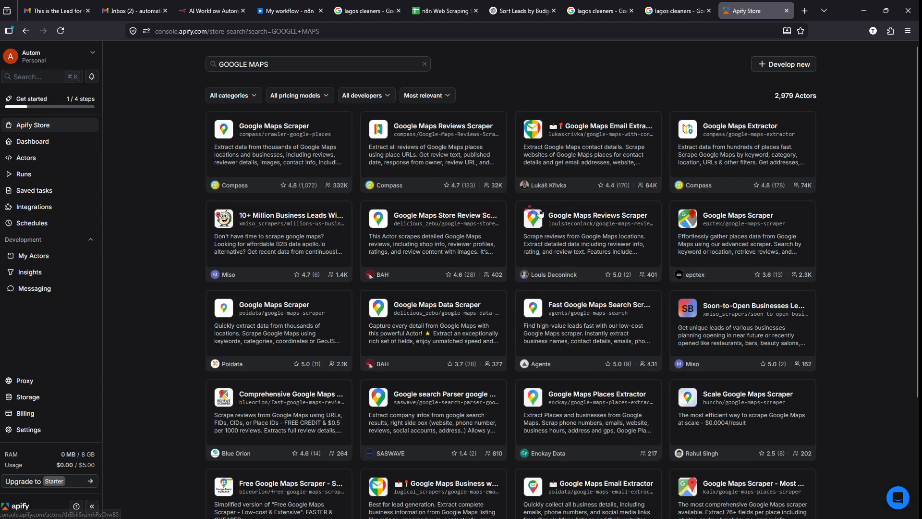
# - Zoom in and highlight Google Maps Scraper's 332K users and 4.8 rating from 1,072 reviews
pyautogui.hotkey('ctrl', '+')
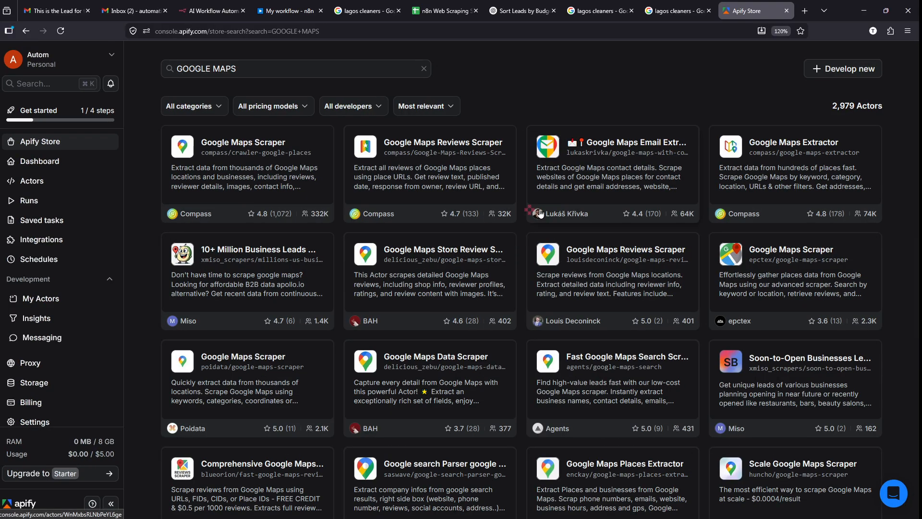
pyautogui.scroll(5, 206, 137)
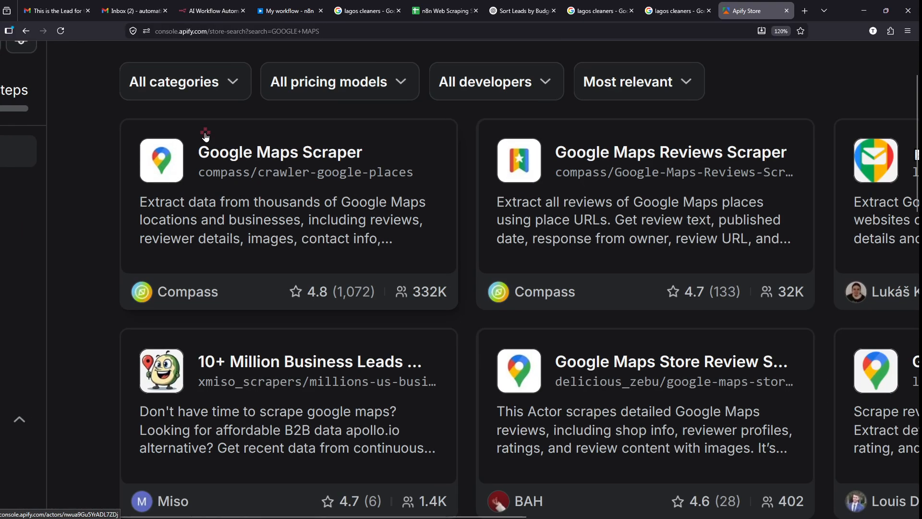
pyautogui.scroll(5, 206, 137)
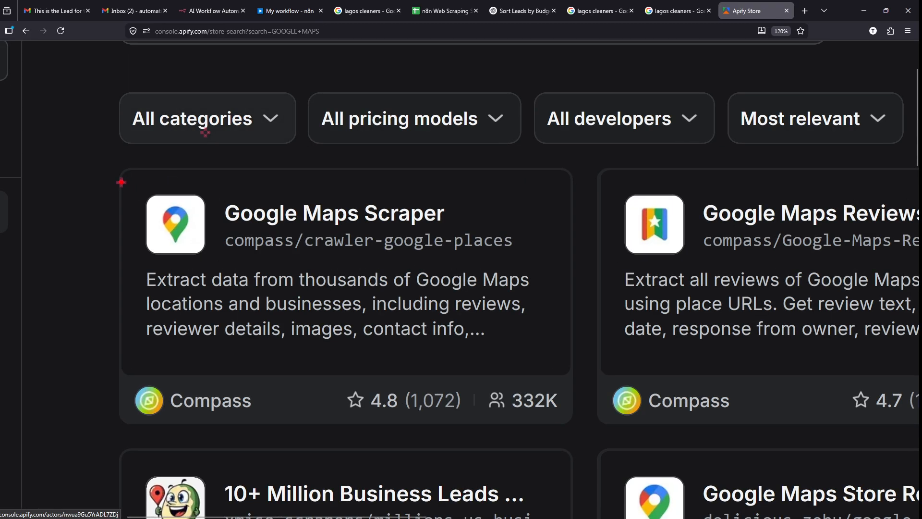
pyautogui.moveTo(115, 166)
pyautogui.mouseDown()
pyautogui.moveTo(552, 375)
pyautogui.moveTo(574, 423)
pyautogui.mouseUp()
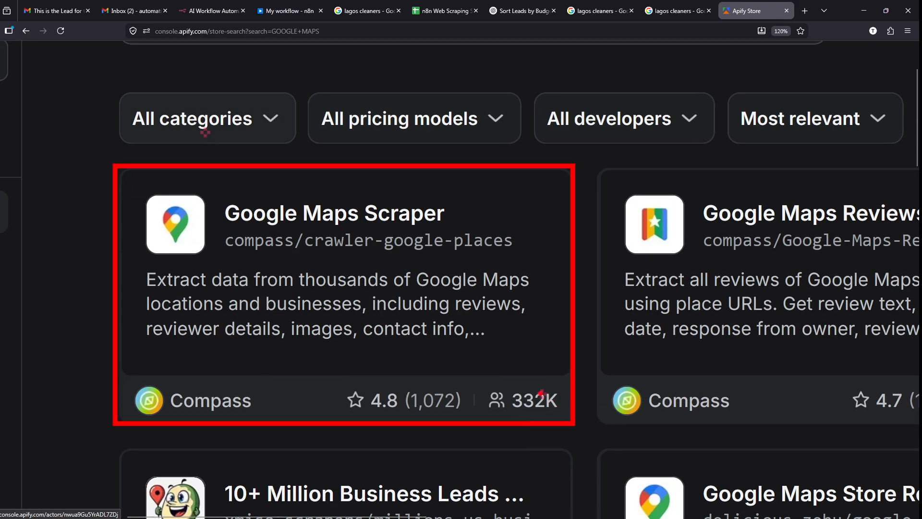
pyautogui.moveTo(527, 386); pyautogui.dragTo(559, 269)
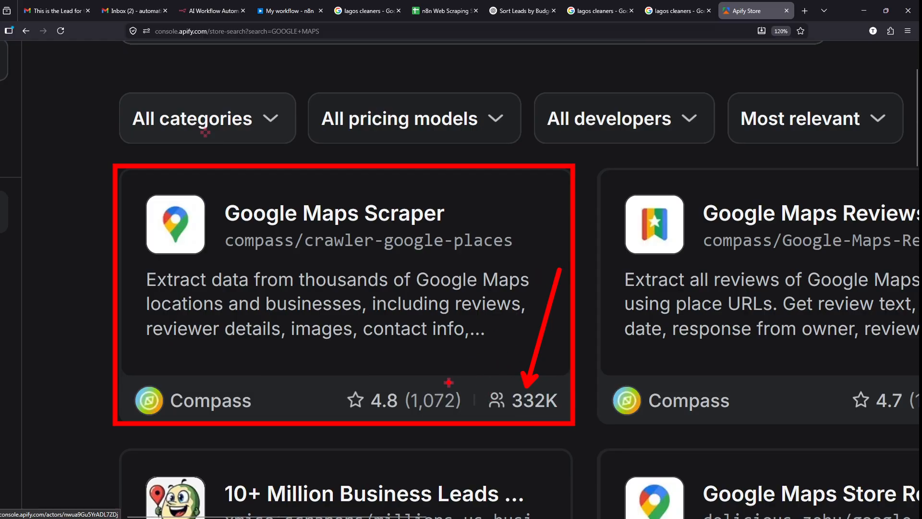
pyautogui.moveTo(353, 409); pyautogui.dragTo(452, 408)
pyautogui.moveTo(666, 364); pyautogui.dragTo(559, 378)
pyautogui.hotkey('ctrl', 'z')
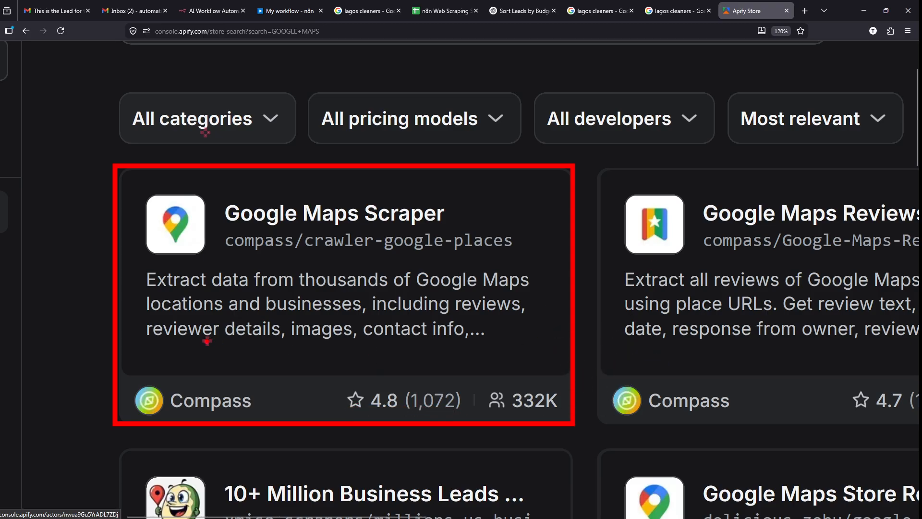
# - Highlight the scraper's name, slug and description, then open the Google Maps Scraper page
pyautogui.moveTo(241, 220); pyautogui.dragTo(525, 242)
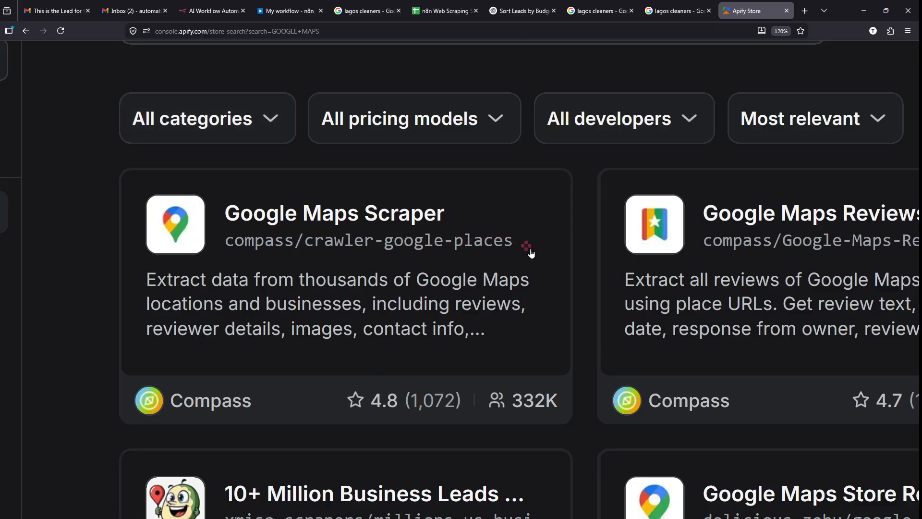
pyautogui.moveTo(129, 263)
pyautogui.mouseDown()
pyautogui.moveTo(181, 290)
pyautogui.moveTo(484, 360)
pyautogui.moveTo(541, 352)
pyautogui.mouseUp()
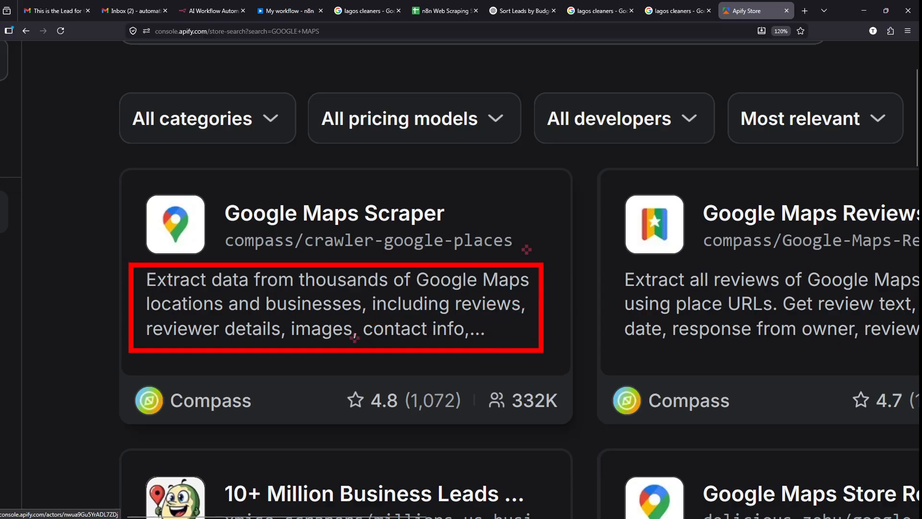
pyautogui.moveTo(310, 341); pyautogui.dragTo(348, 341)
pyautogui.click(434, 337)
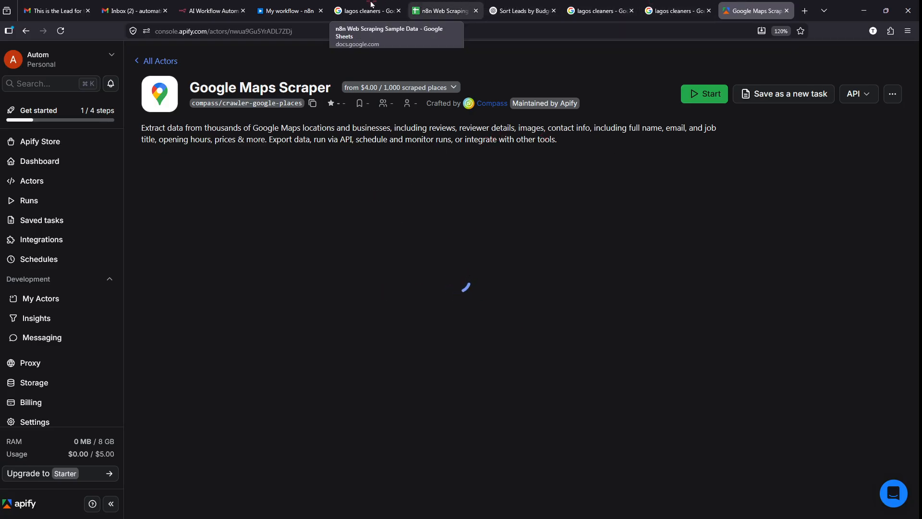
# - Glance at the Actor setting in the n8n workflow, then return to the Google Maps Scraper page
pyautogui.click(300, 7)
pyautogui.moveTo(203, 160)
pyautogui.mouseDown()
pyautogui.moveTo(240, 250)
pyautogui.moveTo(212, 157)
pyautogui.mouseUp()
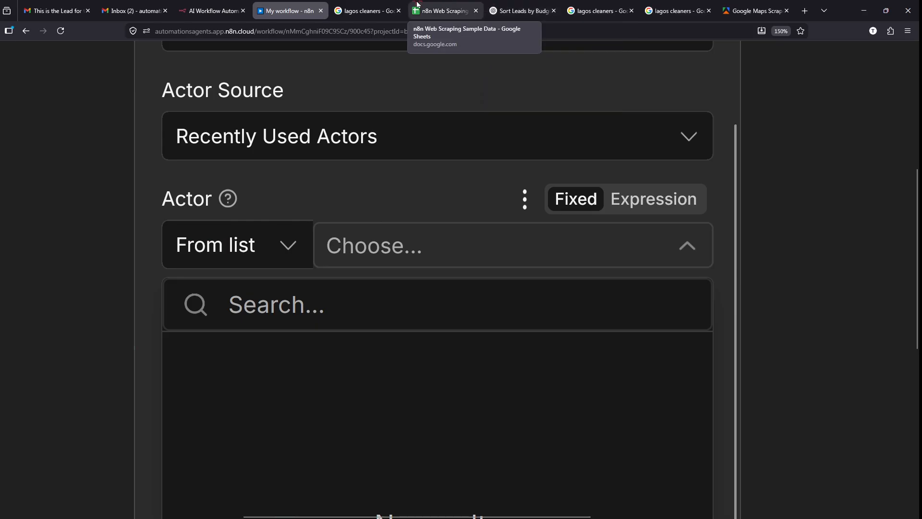
pyautogui.click(751, 11)
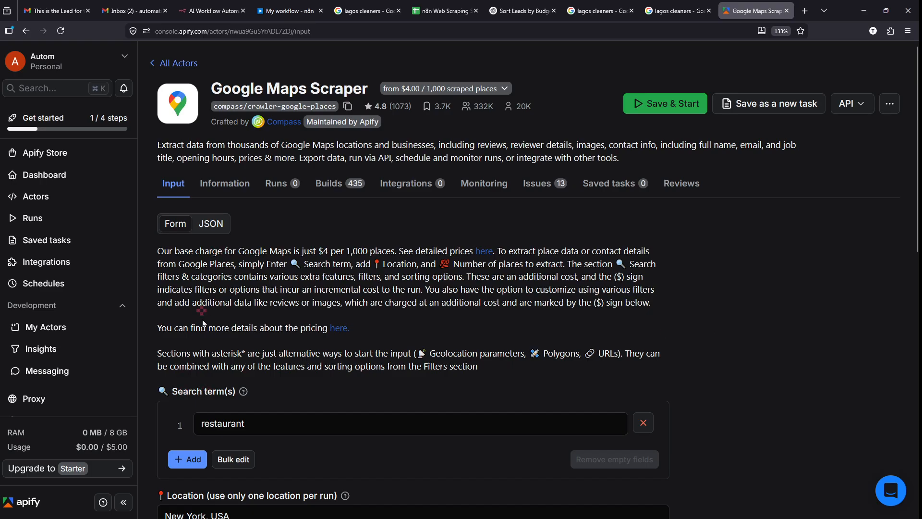
# - Scroll to Search term(s) and select the default term 'restaurant'
pyautogui.scroll(-4, 203, 323)
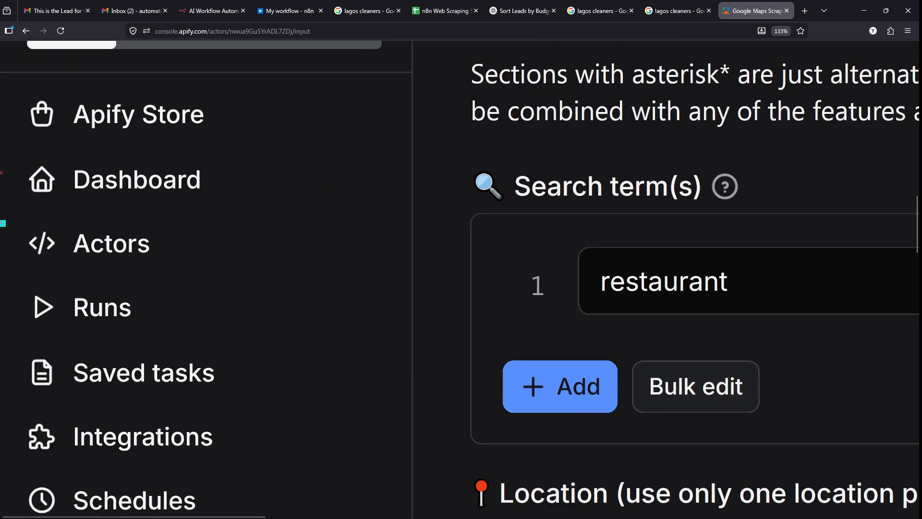
pyautogui.moveTo(2, 223)
pyautogui.mouseDown()
pyautogui.moveTo(219, 275)
pyautogui.moveTo(234, 290)
pyautogui.mouseUp()
pyautogui.scroll(-5, 405, 254)
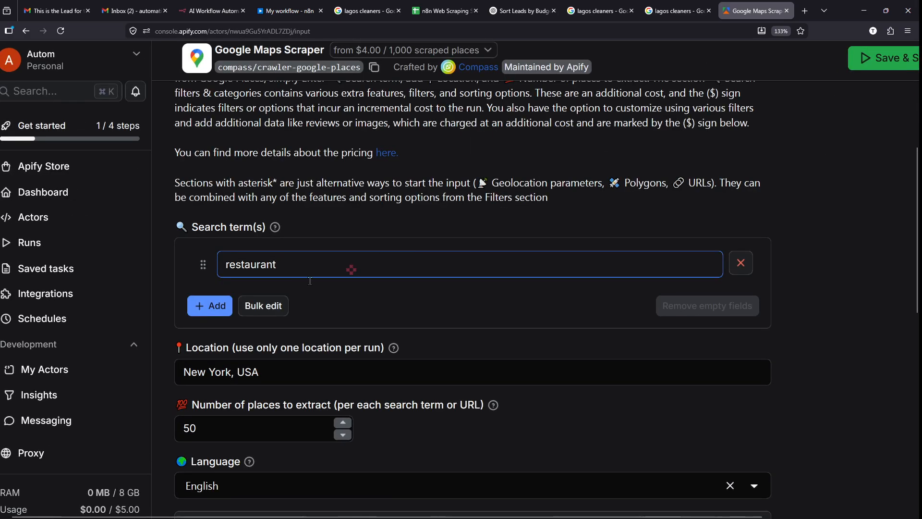
pyautogui.scroll(5, 258, 274)
pyautogui.scroll(3, 260, 274)
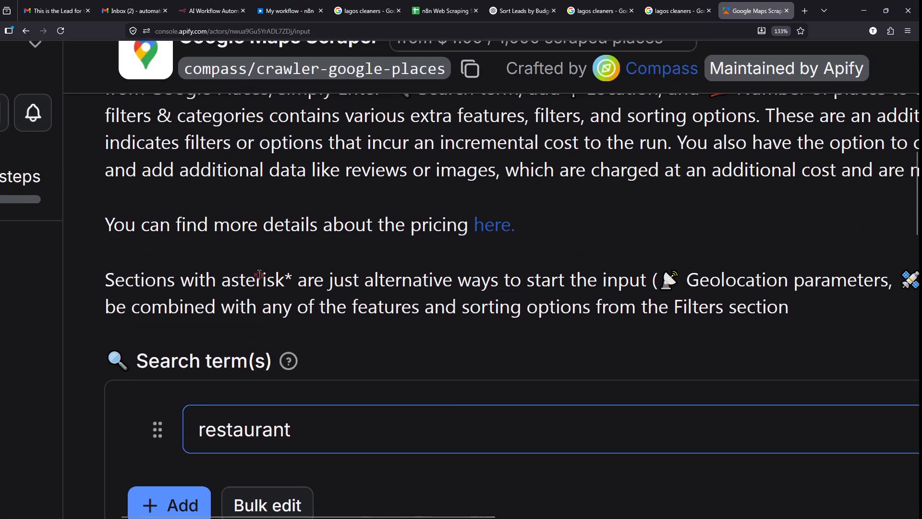
pyautogui.scroll(-3, 259, 274)
pyautogui.scroll(5, 243, 402)
pyautogui.scroll(-1, 243, 402)
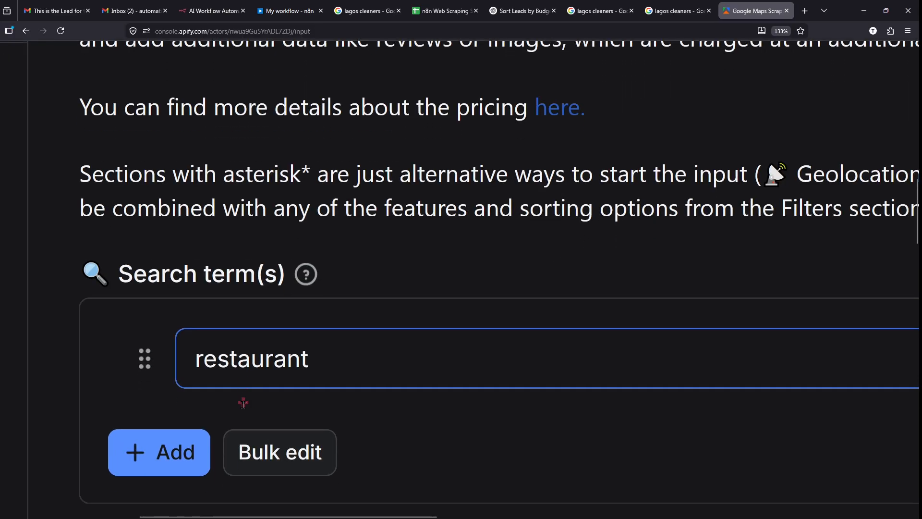
pyautogui.moveTo(343, 339); pyautogui.dragTo(163, 347)
pyautogui.hscroll(-1, 263, 338)
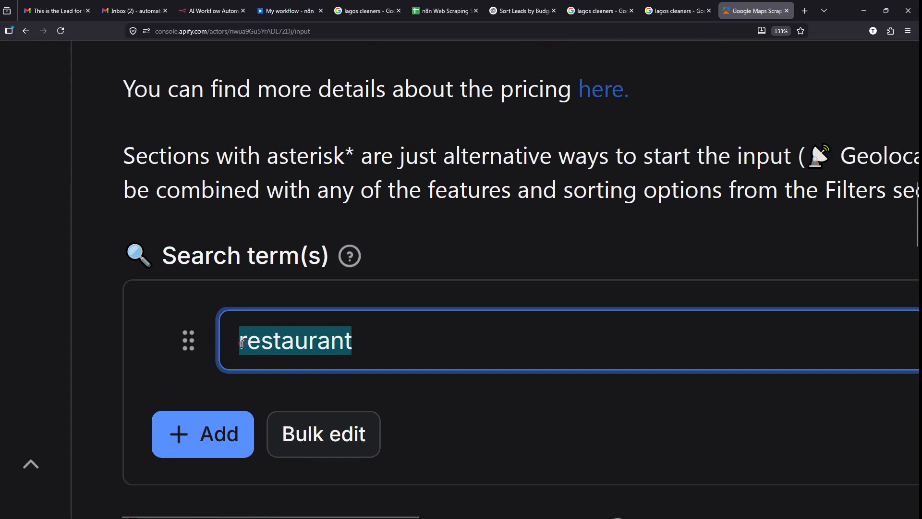
pyautogui.hscroll(1, 242, 344)
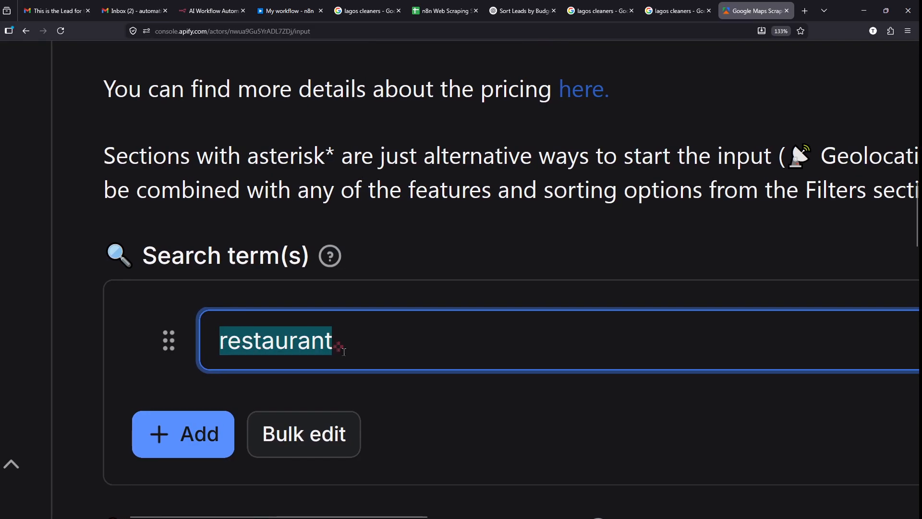
# - Replace the 'restaurant' search term with LAGOS CLEANERS
pyautogui.press('BackSpace')
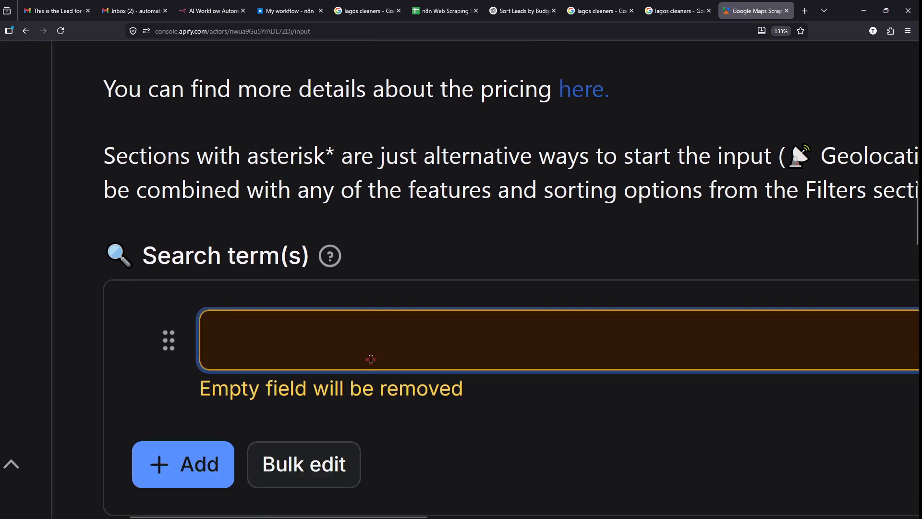
pyautogui.click(365, 10)
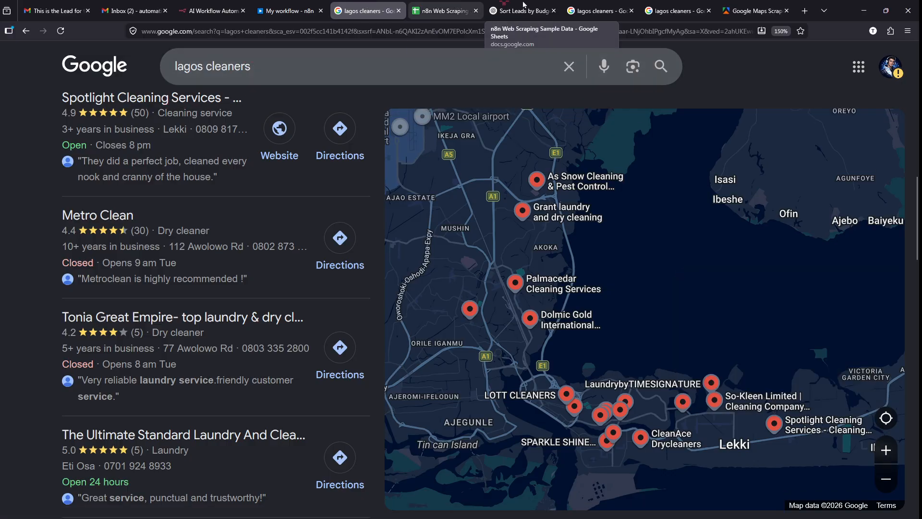
pyautogui.click(291, 9)
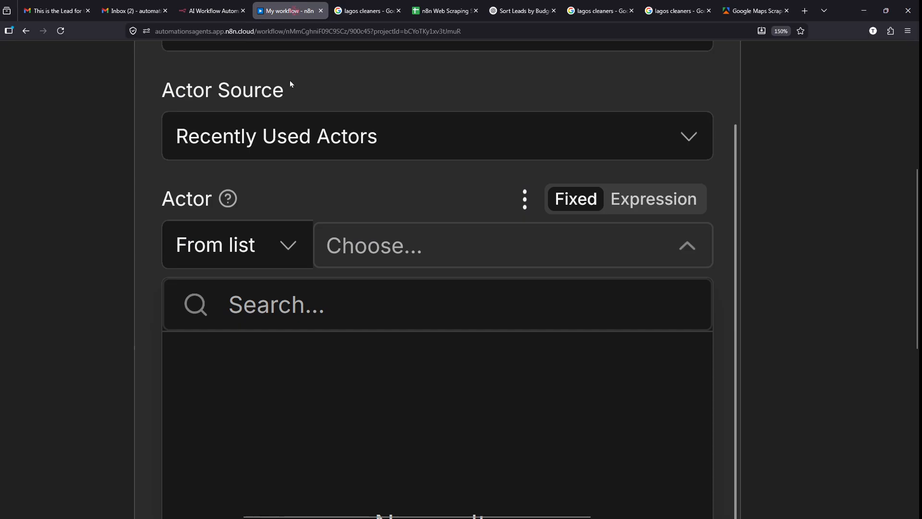
pyautogui.click(753, 10)
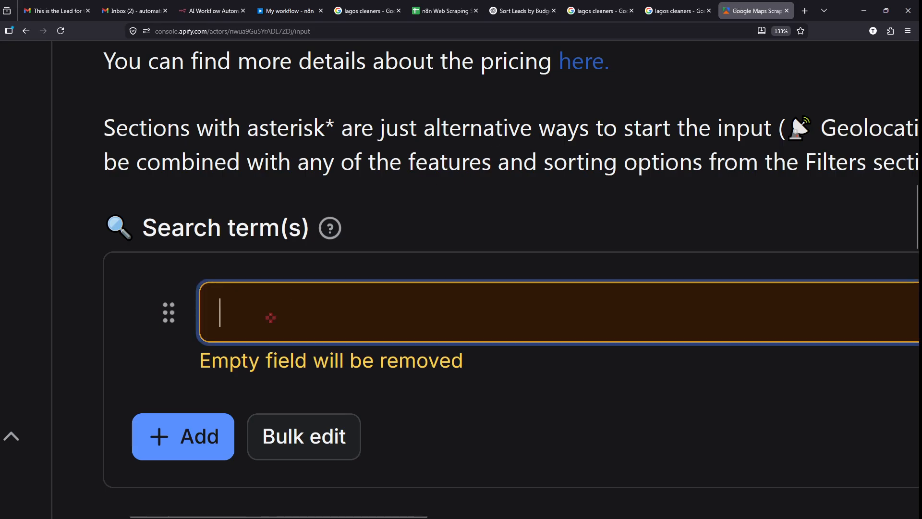
pyautogui.write('LAGOS CLEANERS')
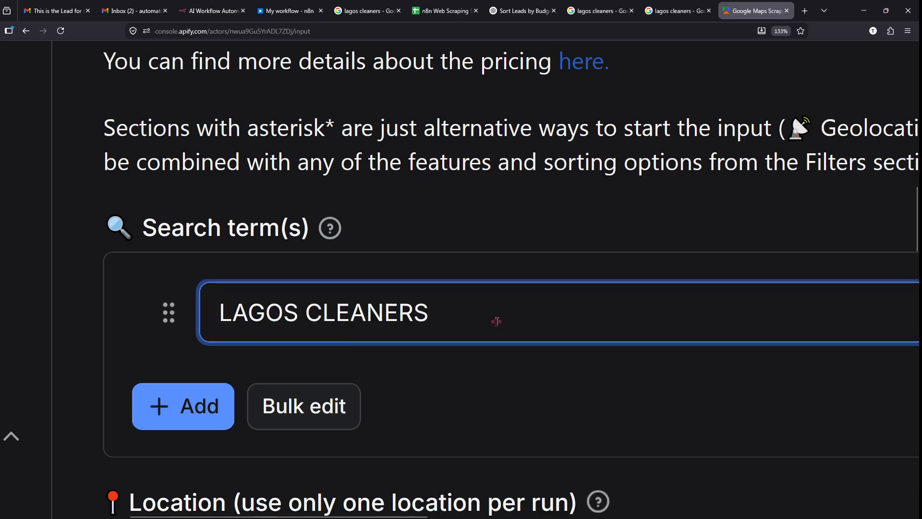
# - Change the location from New York, USA to Lagos, Nigeria
pyautogui.scroll(-2, 391, 347)
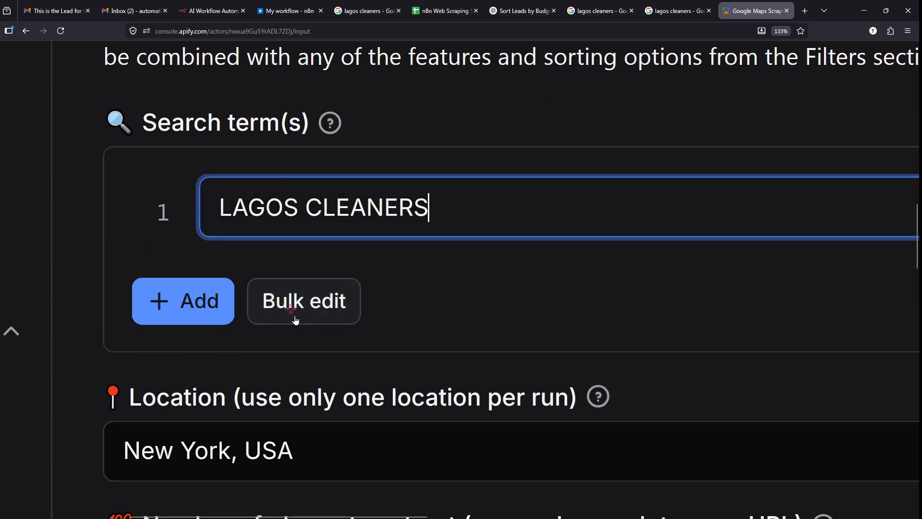
pyautogui.scroll(-2, 295, 321)
pyautogui.scroll(-1, 294, 312)
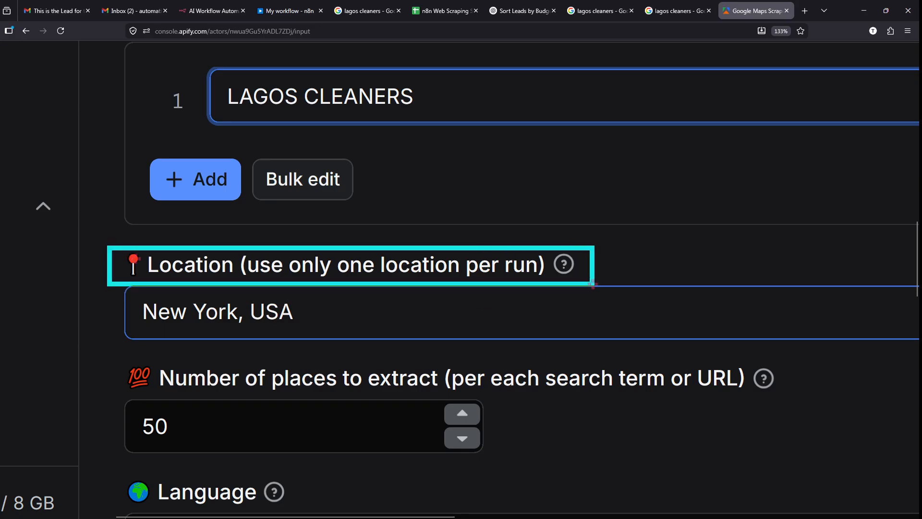
pyautogui.click(316, 313)
pyautogui.moveTo(298, 312); pyautogui.dragTo(51, 321)
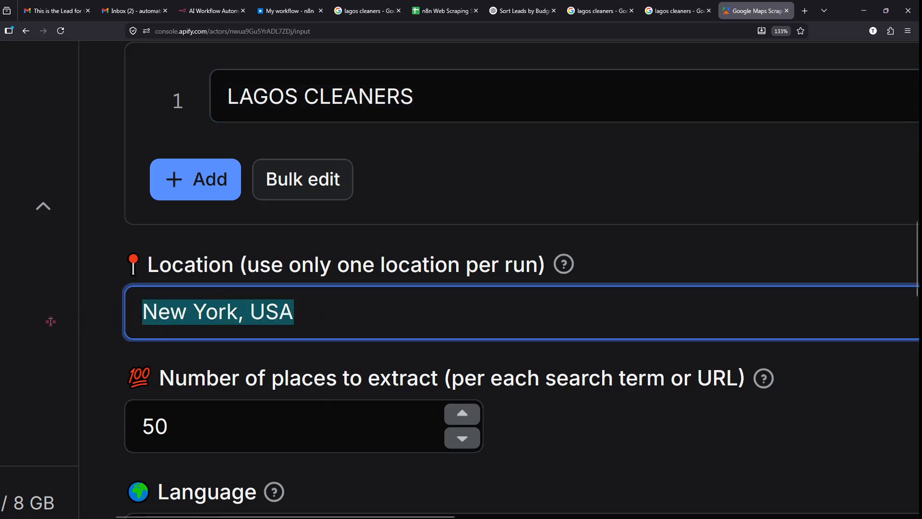
pyautogui.write('L')
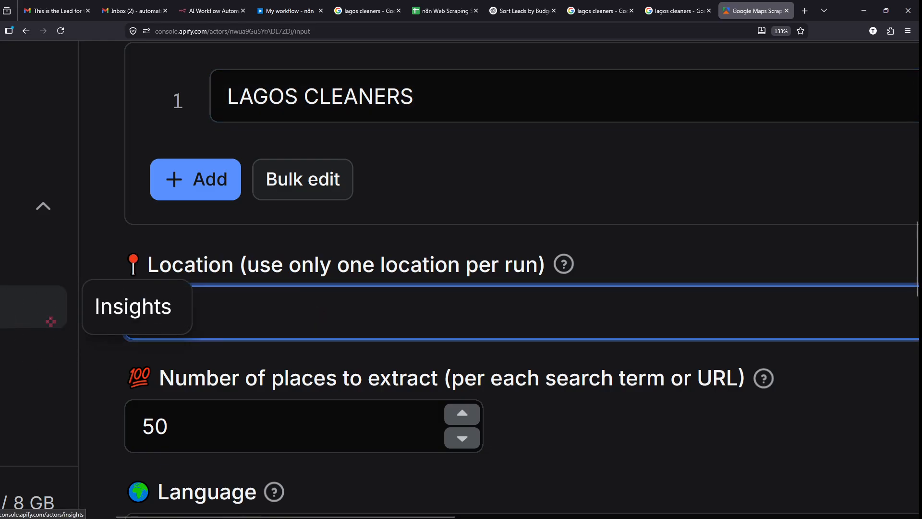
pyautogui.write('agos')
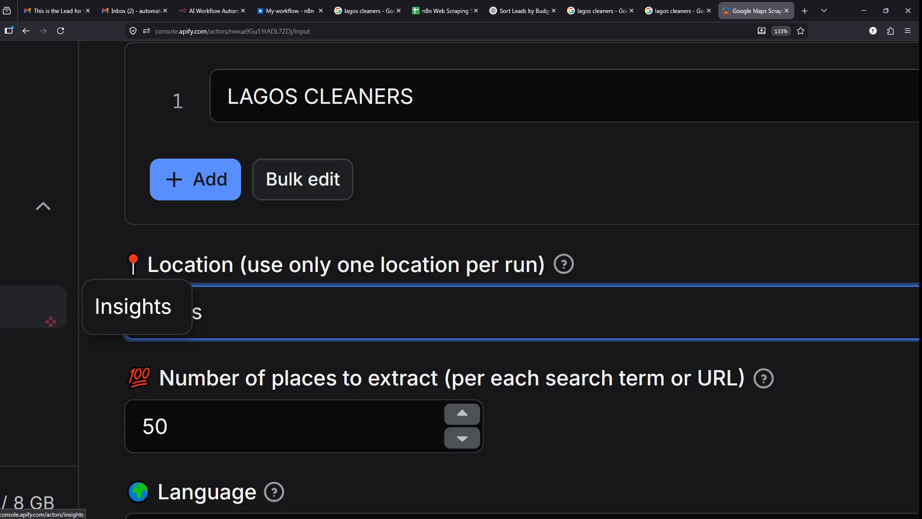
pyautogui.write(', Nigeria')
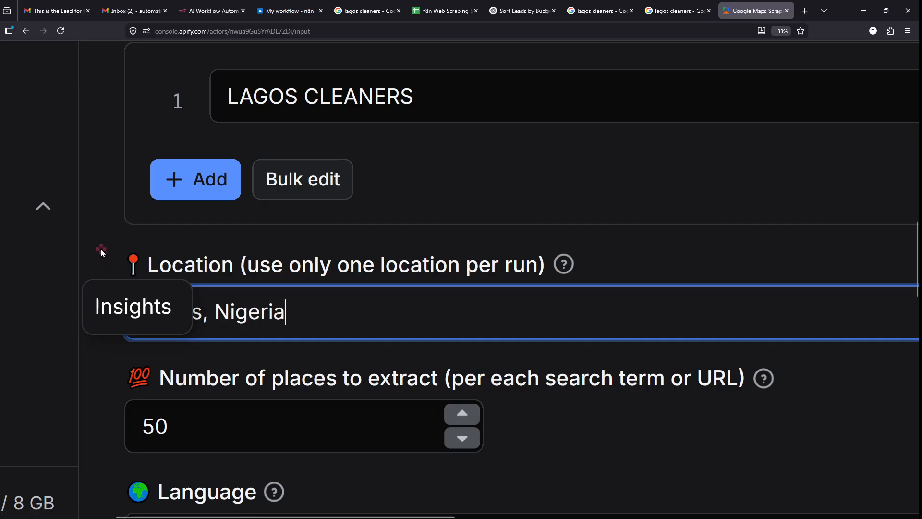
pyautogui.click(152, 270)
pyautogui.scroll(-2, 220, 360)
pyautogui.click(220, 360)
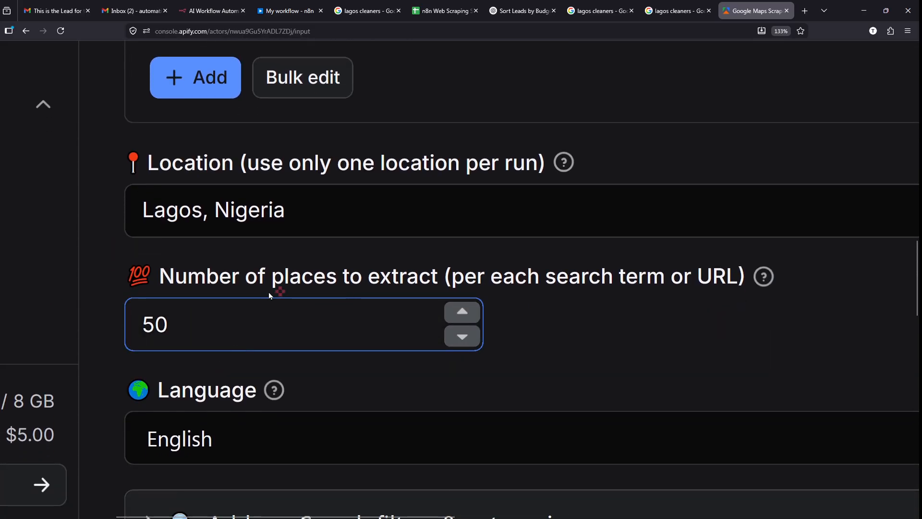
# - Change Number of places to extract from 50 to 15
pyautogui.click(318, 272)
pyautogui.click(309, 321)
pyautogui.moveTo(744, 313); pyautogui.dragTo(573, 311)
pyautogui.moveTo(729, 336)
pyautogui.mouseDown()
pyautogui.moveTo(689, 333)
pyautogui.moveTo(596, 352)
pyautogui.mouseUp()
pyautogui.moveTo(755, 365); pyautogui.dragTo(615, 394)
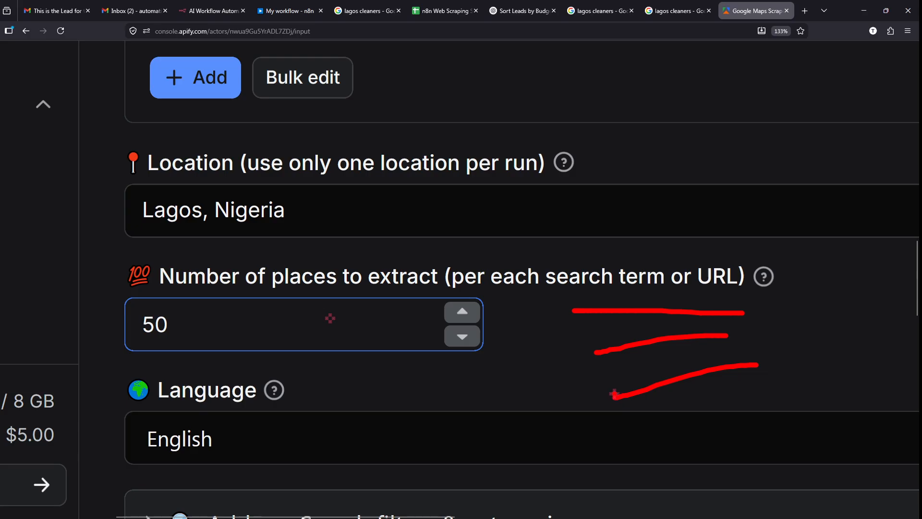
pyautogui.press('Escape')
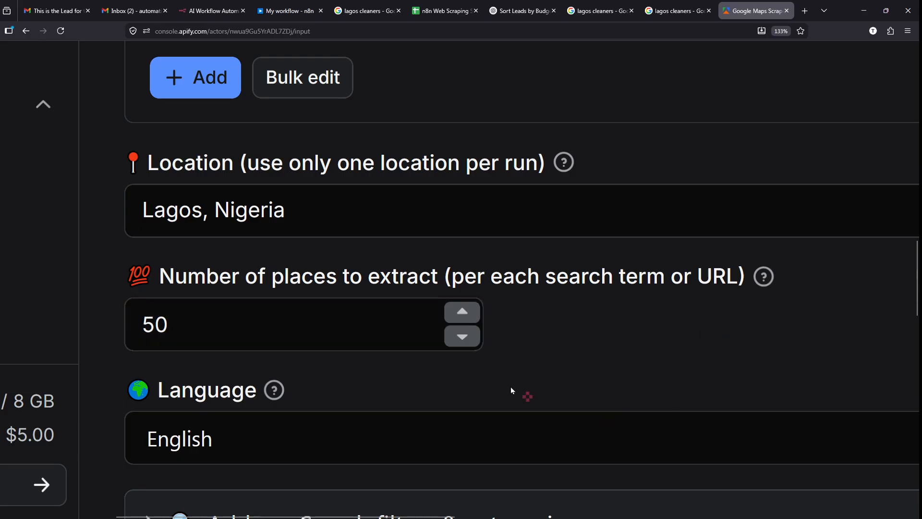
pyautogui.click(230, 327)
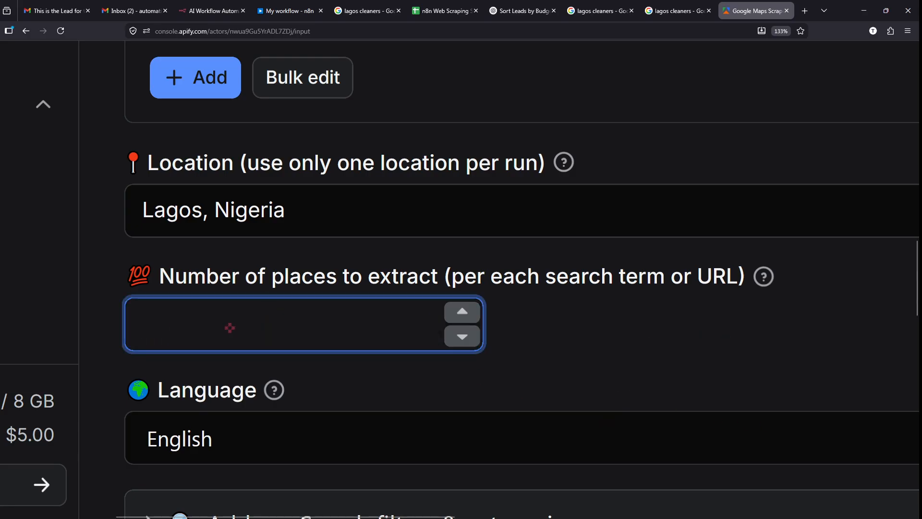
pyautogui.write('15')
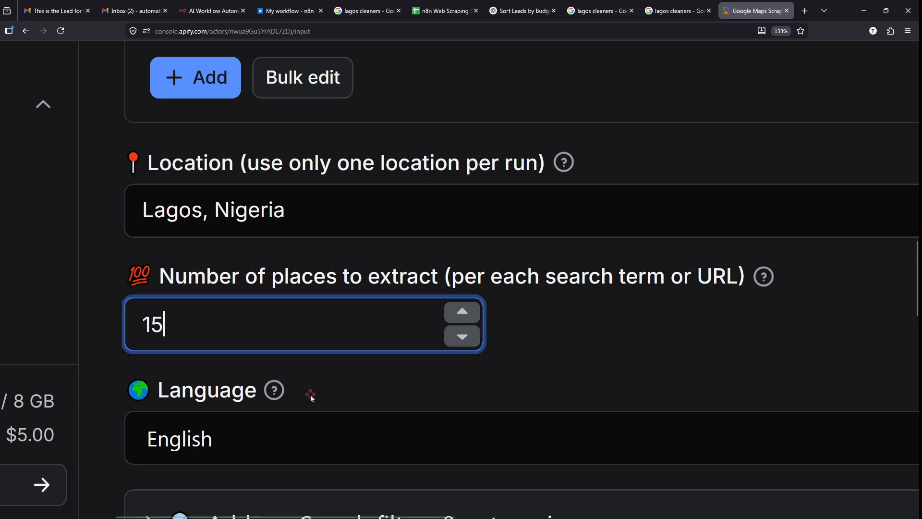
# - Expand the search filters and categories options to review them, then collapse them
pyautogui.scroll(-4, 309, 395)
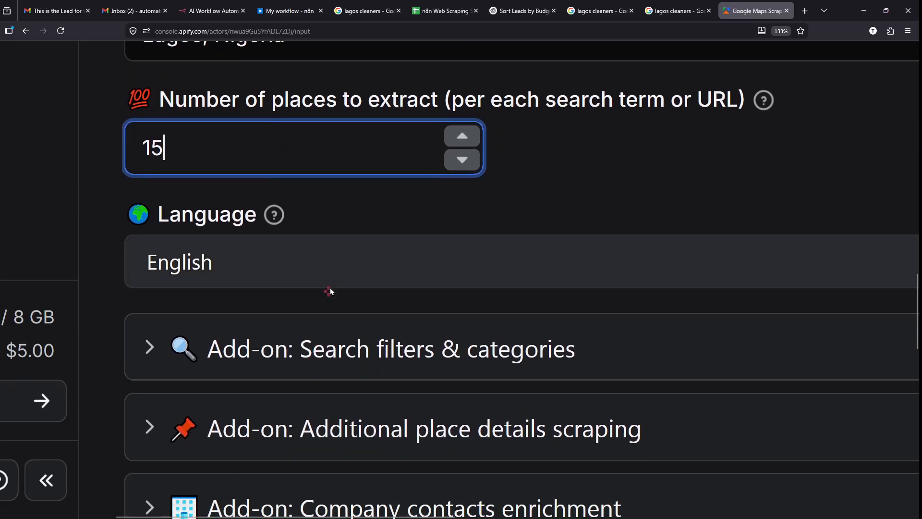
pyautogui.scroll(-2, 330, 289)
pyautogui.scroll(-2, 318, 357)
pyautogui.scroll(-1, 336, 356)
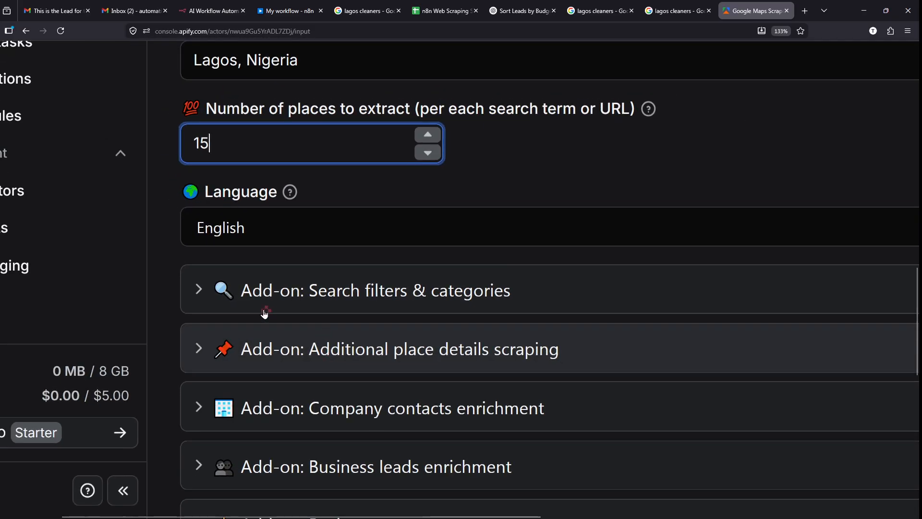
pyautogui.click(229, 297)
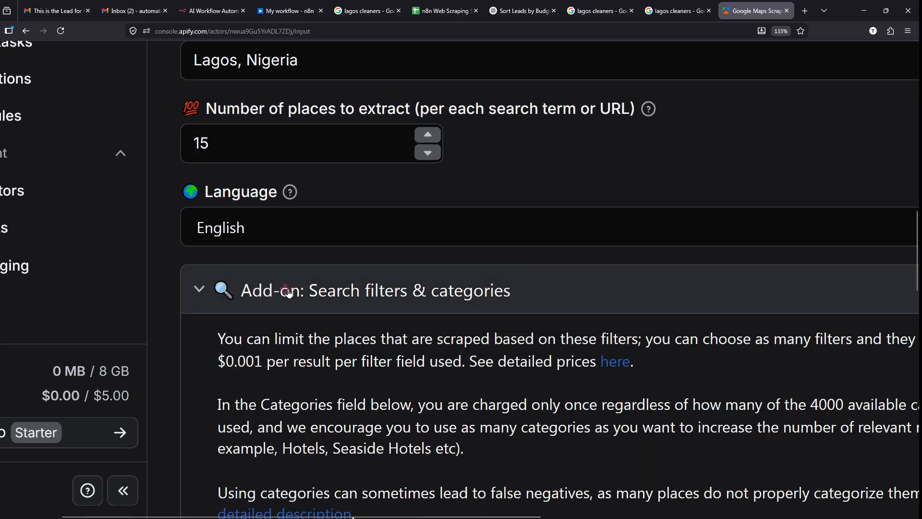
pyautogui.scroll(-2, 289, 293)
pyautogui.scroll(-1, 288, 293)
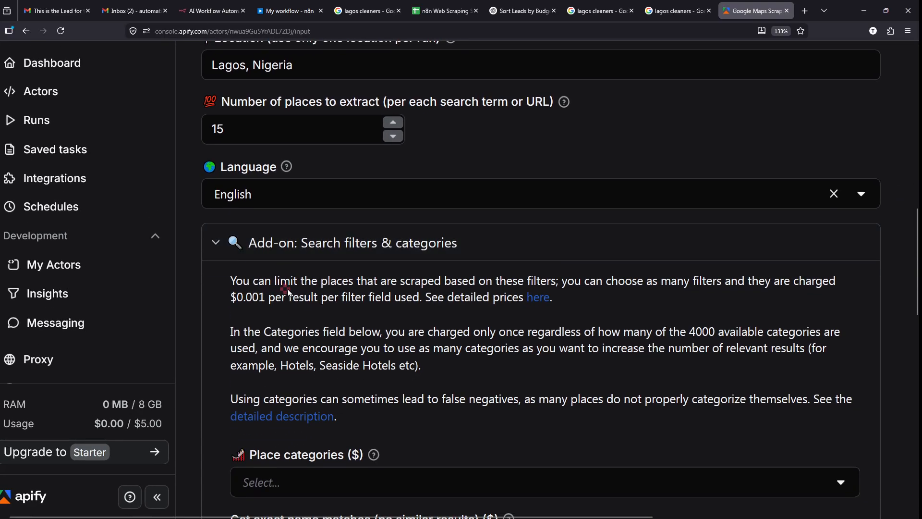
pyautogui.scroll(-1, 289, 292)
pyautogui.click(269, 198)
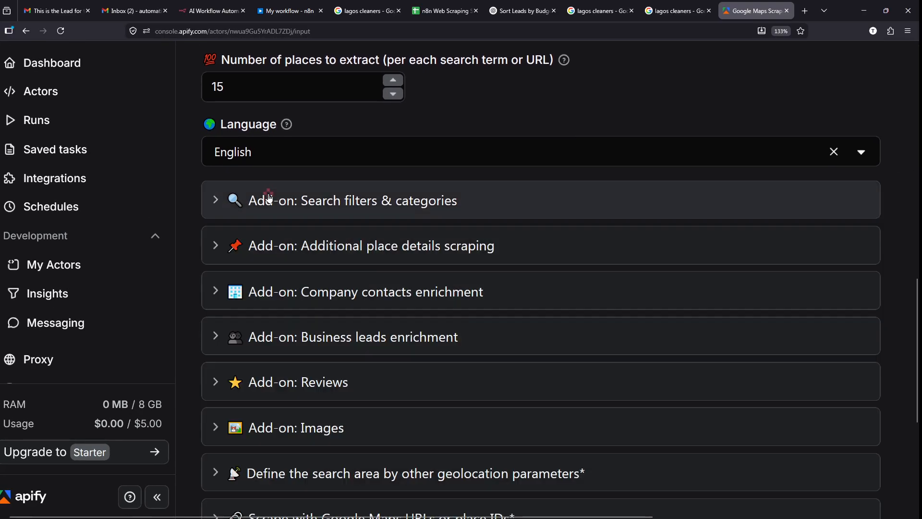
pyautogui.scroll(-2, 337, 269)
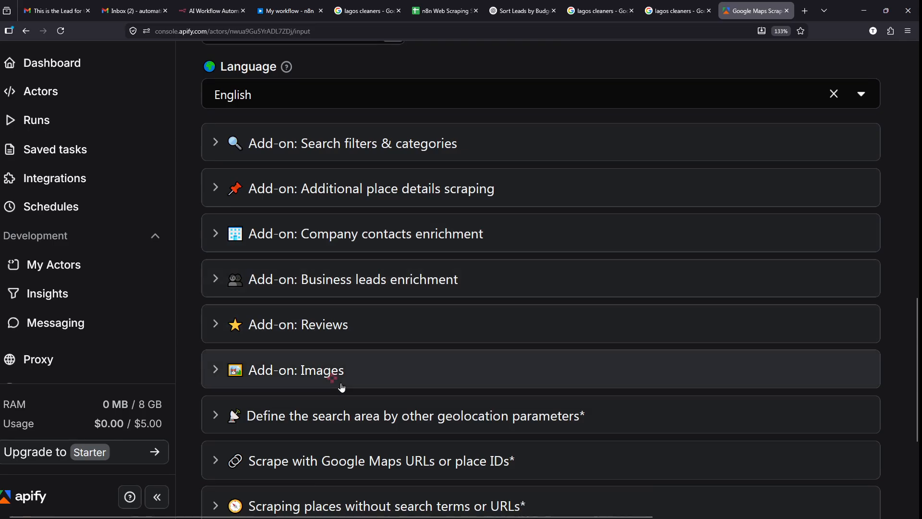
pyautogui.scroll(-4, 342, 387)
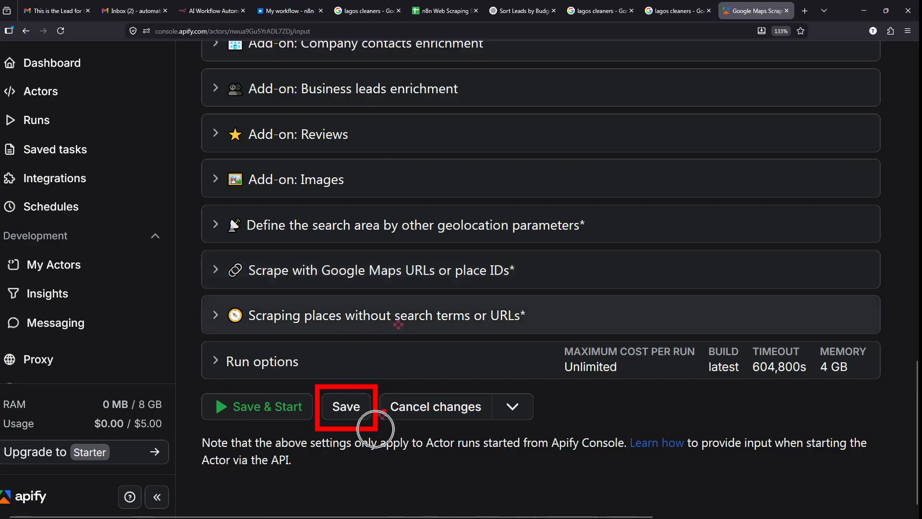
pyautogui.scroll(10, 381, 302)
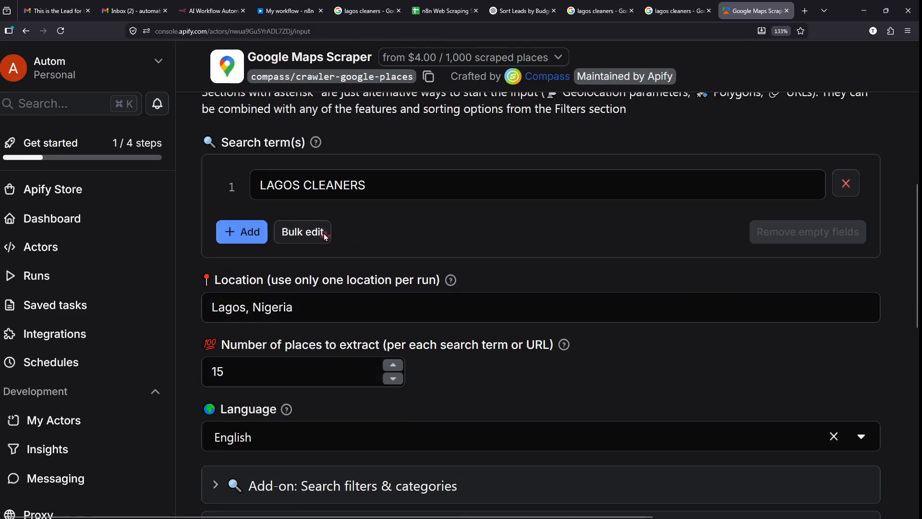
# - Confirm the LAGOS CLEANERS search term and save the scraper input
pyautogui.click(312, 229)
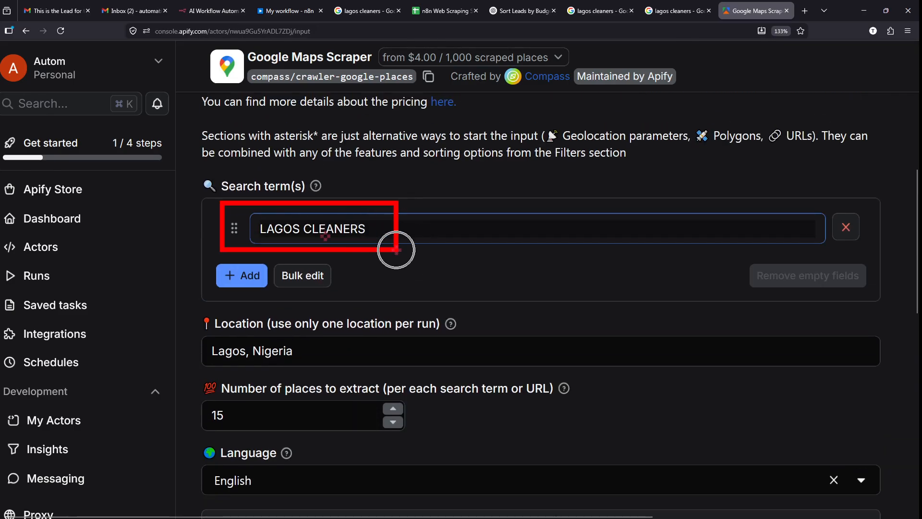
pyautogui.scroll(-10, 396, 251)
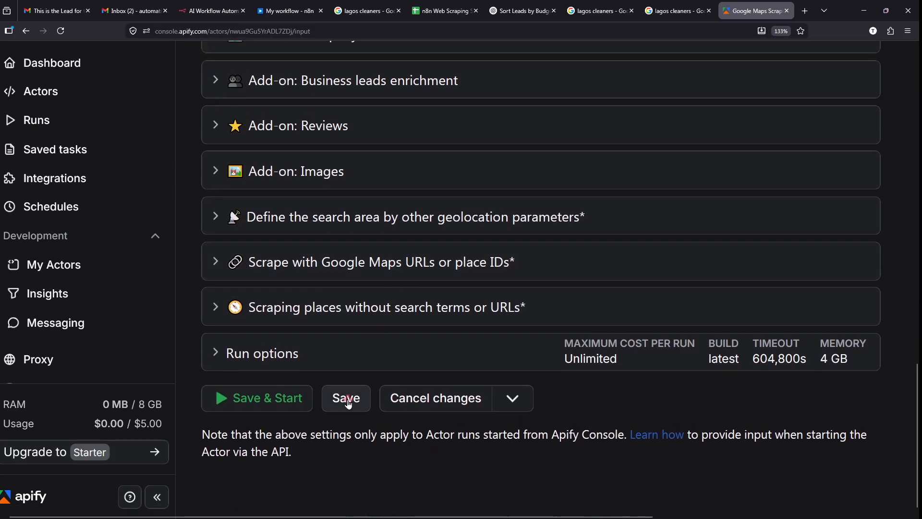
pyautogui.click(347, 403)
pyautogui.scroll(5, 348, 403)
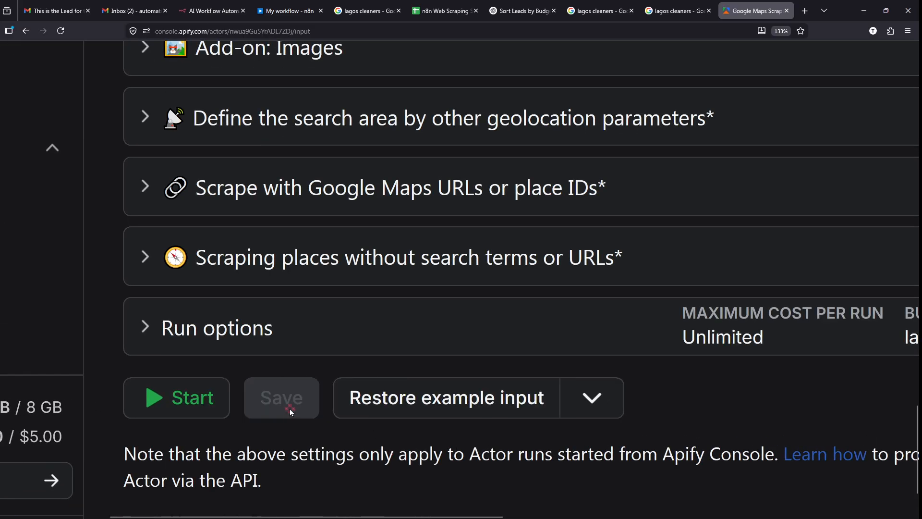
pyautogui.scroll(-5, 291, 411)
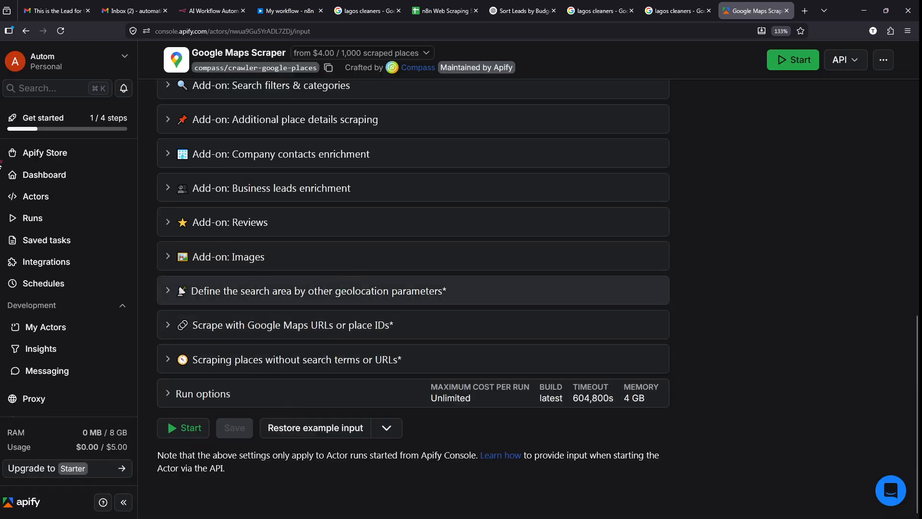
pyautogui.scroll(5, 2, 204)
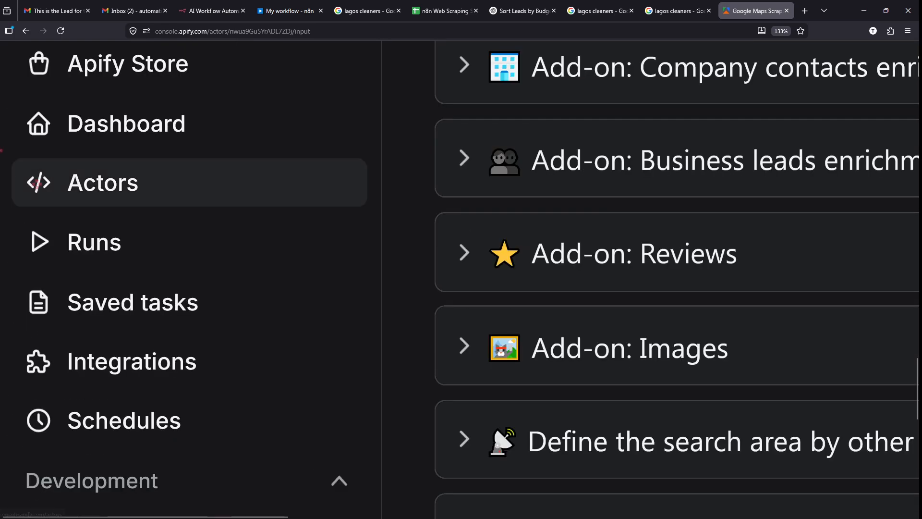
pyautogui.scroll(-5, 519, 199)
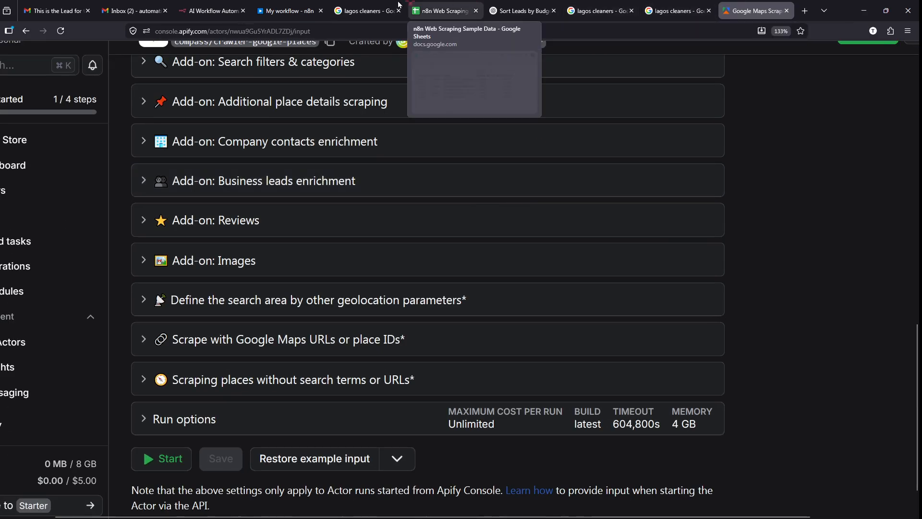
pyautogui.click(270, 6)
# - Open the Apify node's actor list, then close the node settings back to the canvas
pyautogui.click(400, 245)
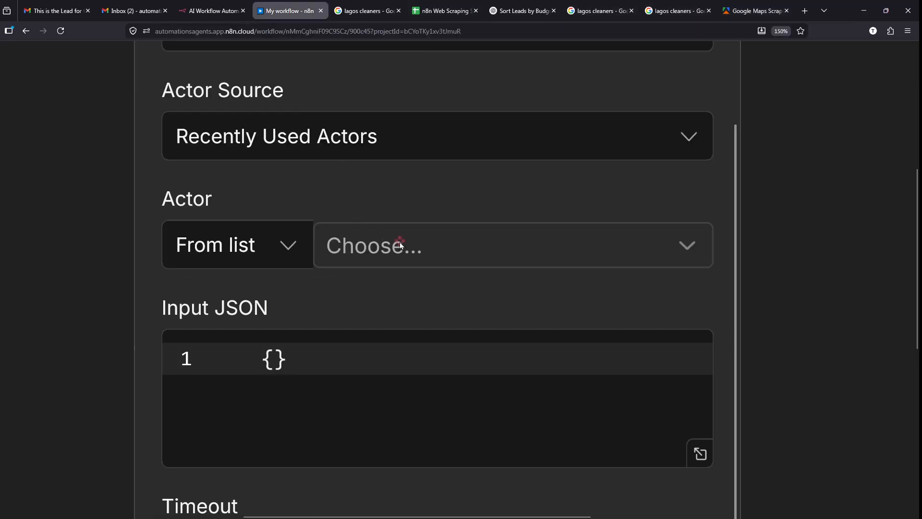
pyautogui.click(399, 246)
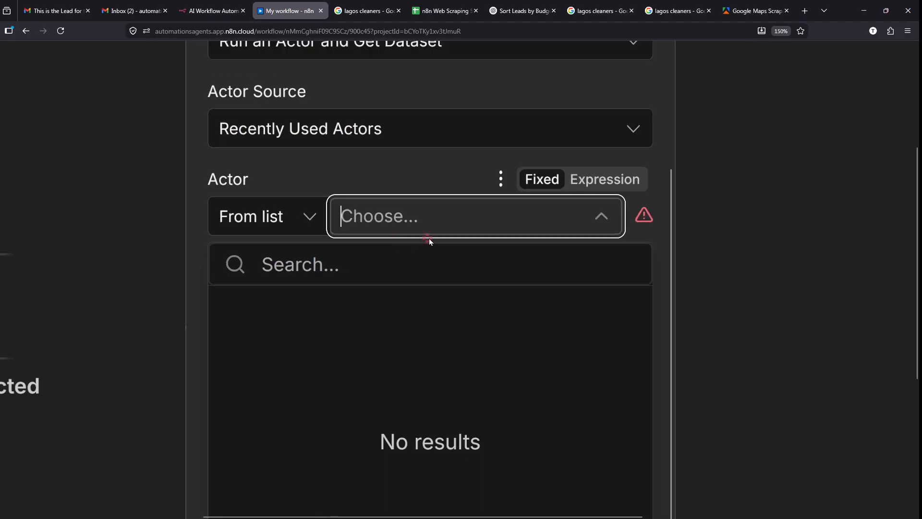
pyautogui.scroll(-5, 428, 238)
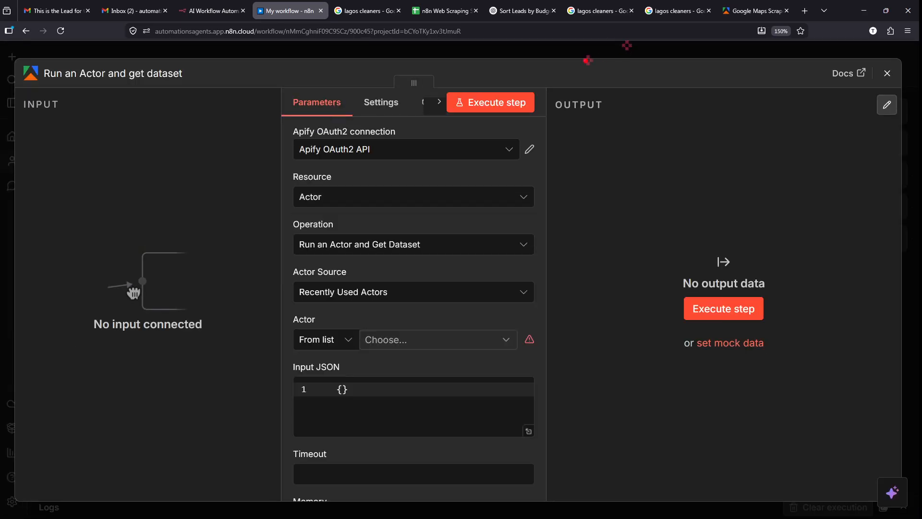
pyautogui.moveTo(531, 64)
pyautogui.mouseDown()
pyautogui.moveTo(799, 62)
pyautogui.moveTo(915, 174)
pyautogui.moveTo(902, 272)
pyautogui.mouseUp()
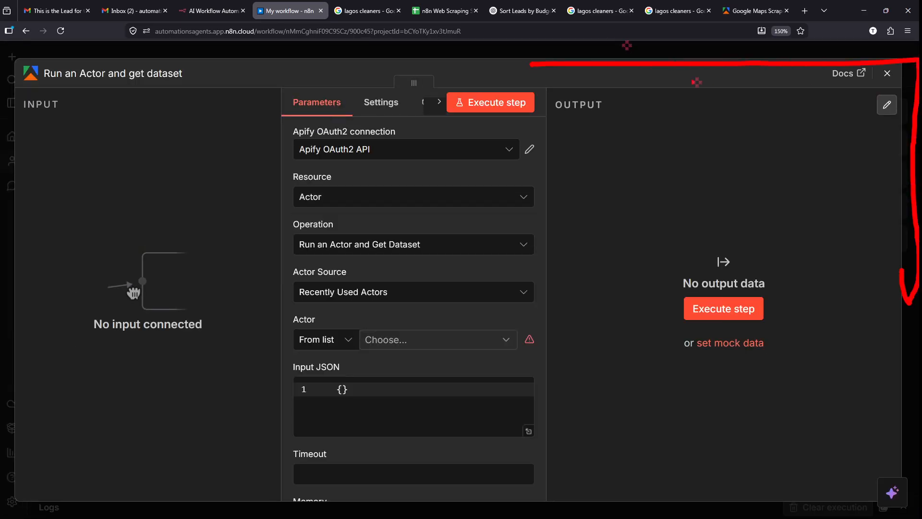
pyautogui.press('Escape')
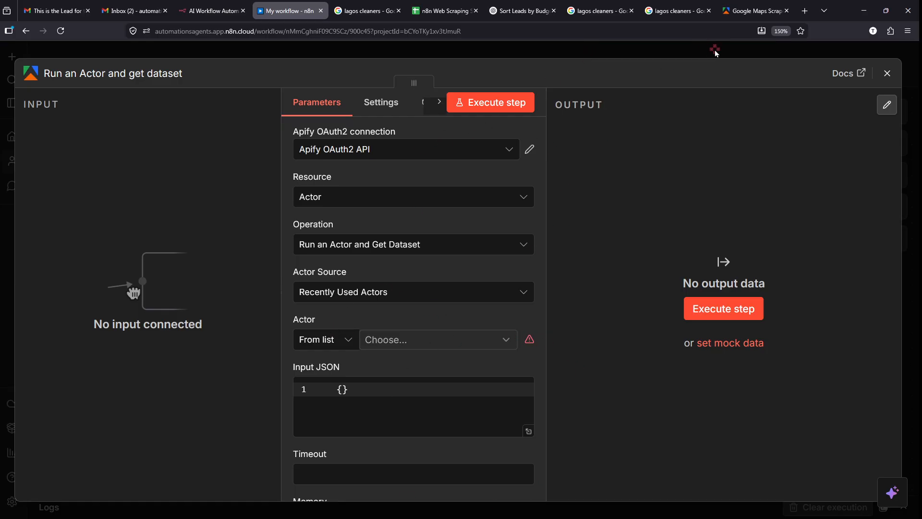
pyautogui.press('Escape')
pyautogui.hotkey('ctrl', '2')
pyautogui.moveTo(655, 253)
pyautogui.mouseDown()
pyautogui.moveTo(515, 336)
pyautogui.moveTo(600, 211)
pyautogui.moveTo(739, 350)
pyautogui.mouseUp()
pyautogui.hotkey('ctrl', 'z')
pyautogui.moveTo(558, 246); pyautogui.dragTo(774, 423)
pyautogui.press('Escape')
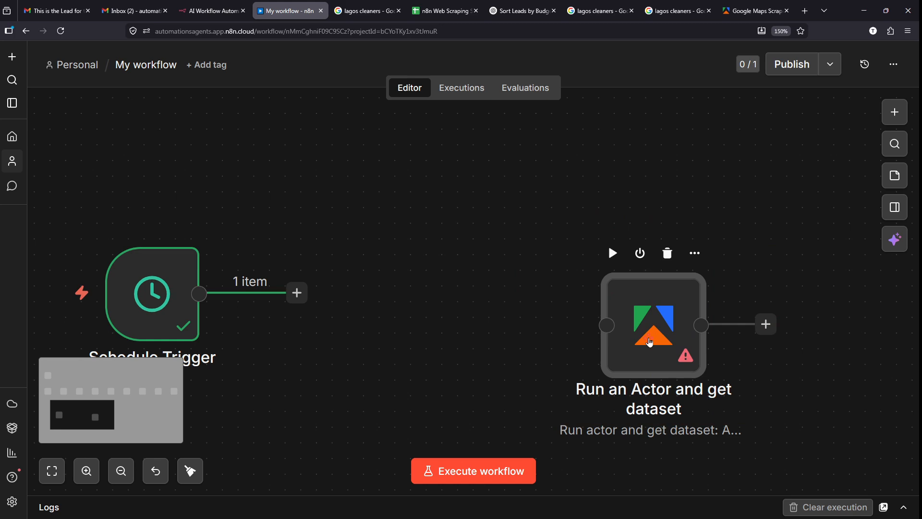
# - Reopen the Apify node and select Google Maps Scraper (compass/crawler-google-places) as the actor
pyautogui.doubleClick(650, 342)
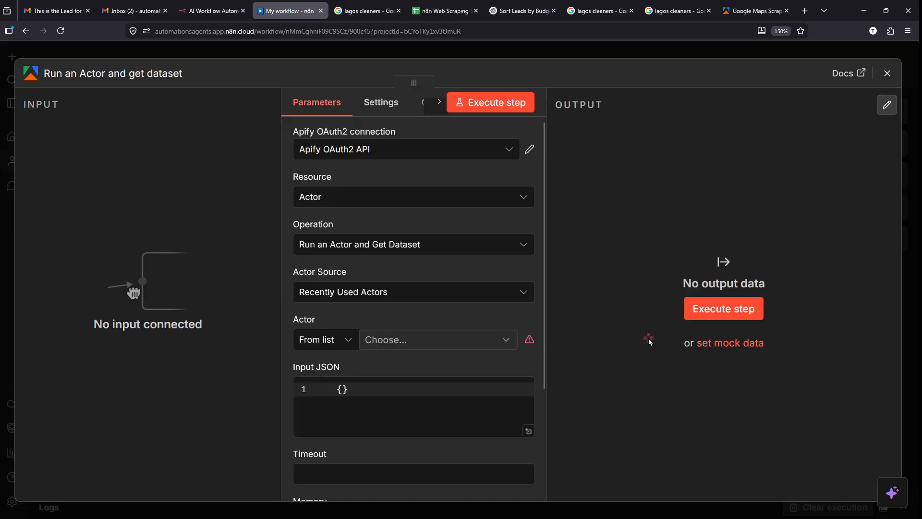
pyautogui.scroll(2, 323, 375)
pyautogui.scroll(5, 323, 375)
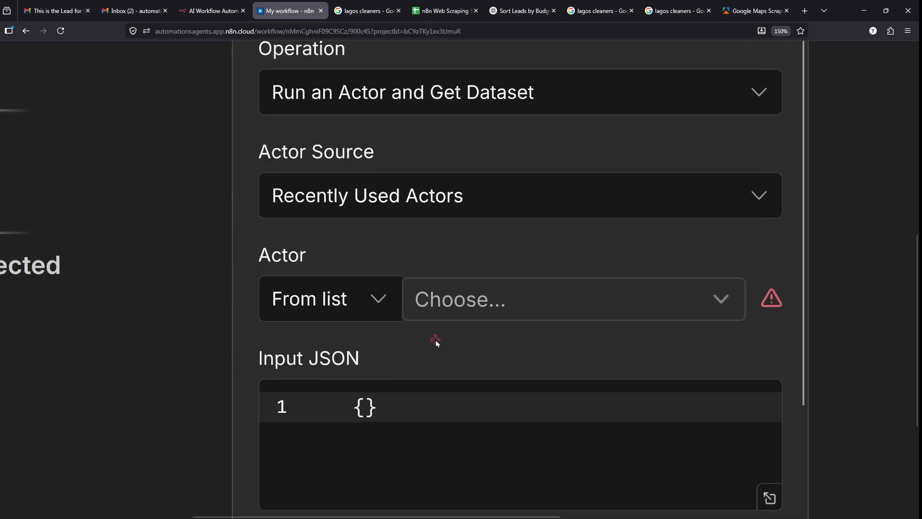
pyautogui.hscroll(2, 433, 340)
pyautogui.scroll(-2, 410, 340)
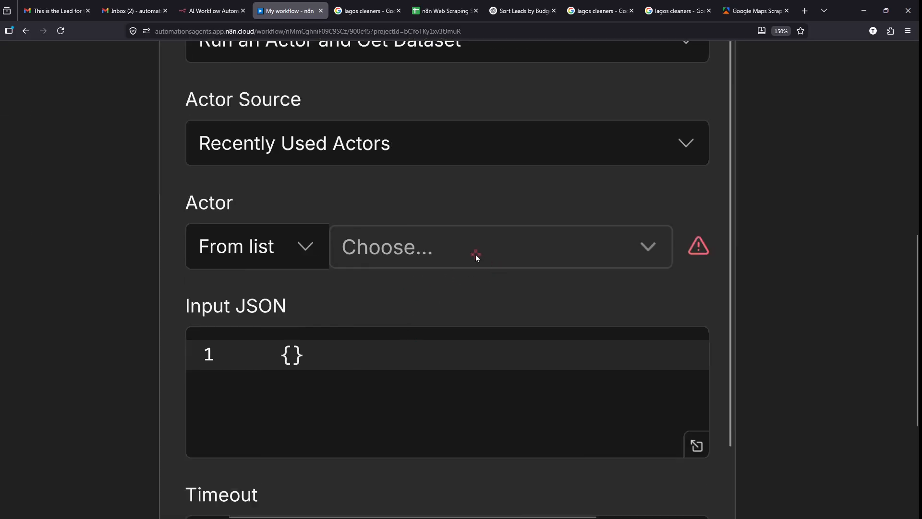
pyautogui.click(475, 257)
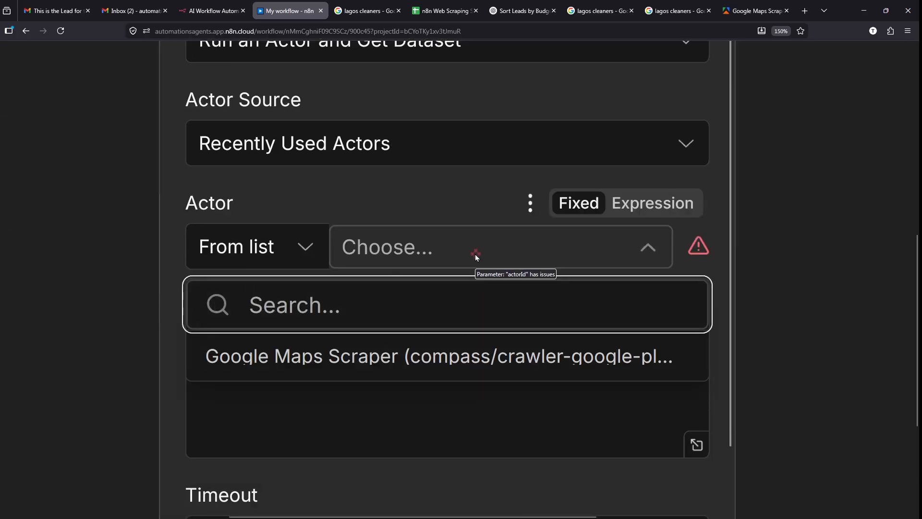
pyautogui.moveTo(173, 335)
pyautogui.mouseDown()
pyautogui.moveTo(319, 371)
pyautogui.moveTo(696, 376)
pyautogui.moveTo(916, 264)
pyautogui.mouseUp()
pyautogui.press('Escape')
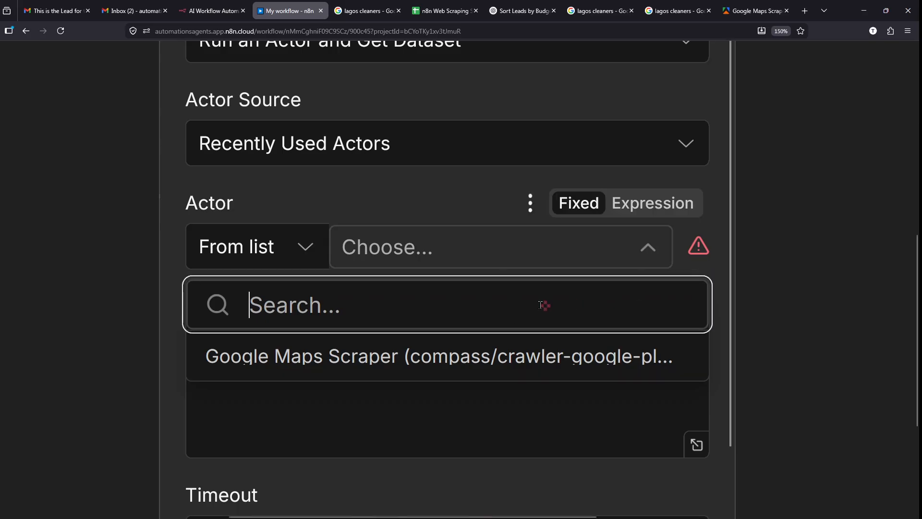
pyautogui.click(438, 357)
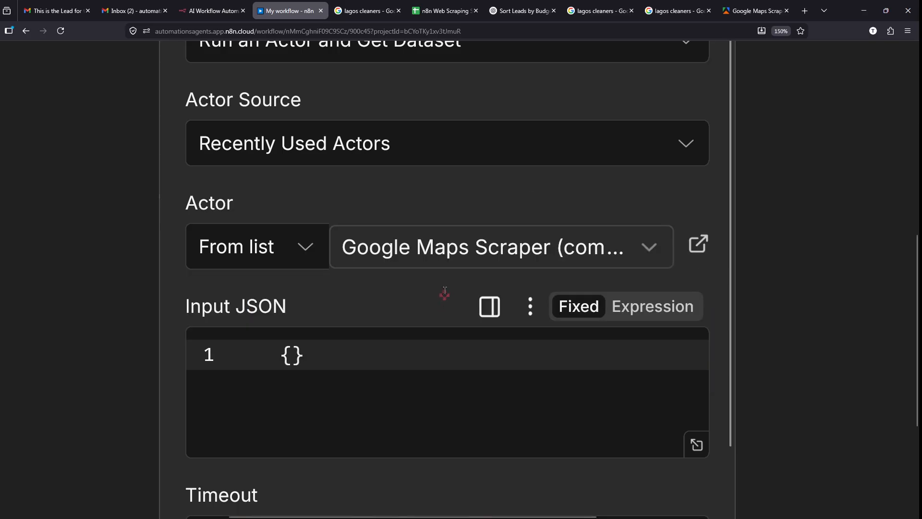
pyautogui.scroll(-2, 402, 306)
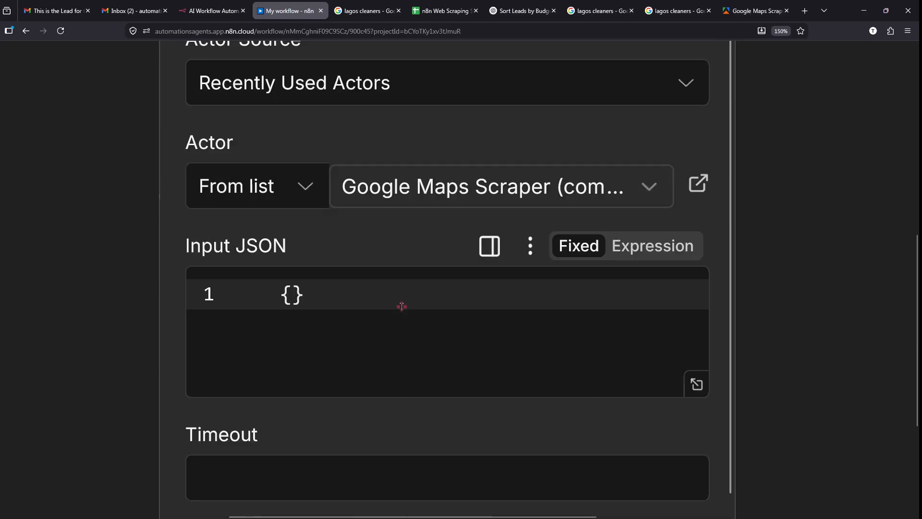
pyautogui.click(327, 306)
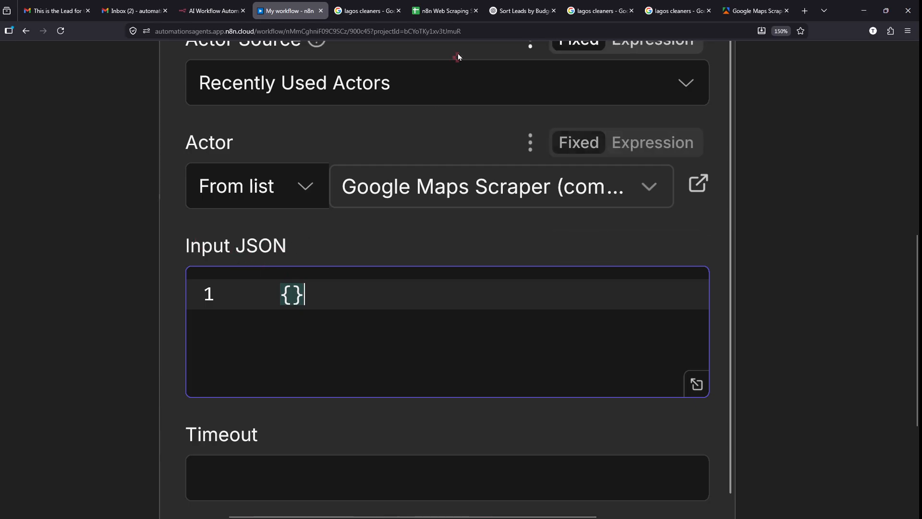
# - Switch the Google Maps Scraper input to JSON view and inspect the includeWebResults setting
pyautogui.click(752, 9)
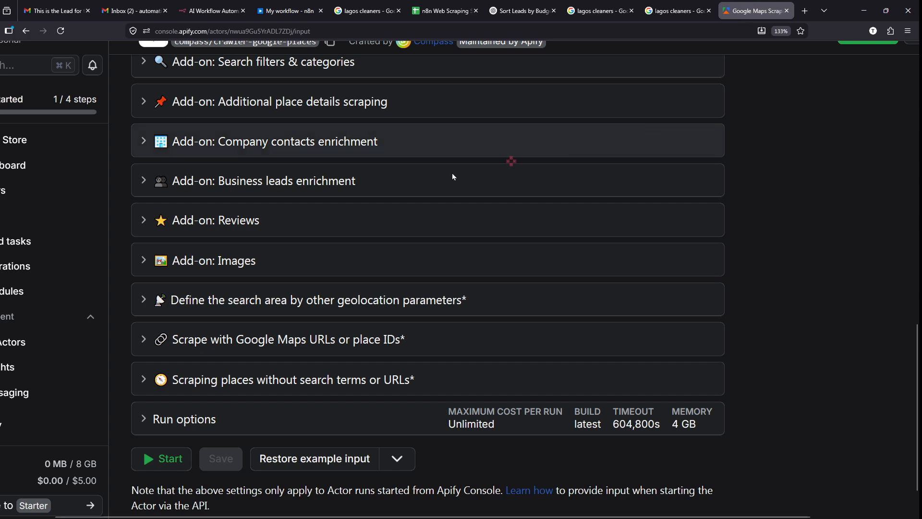
pyautogui.scroll(10, 309, 181)
pyautogui.scroll(4, 310, 183)
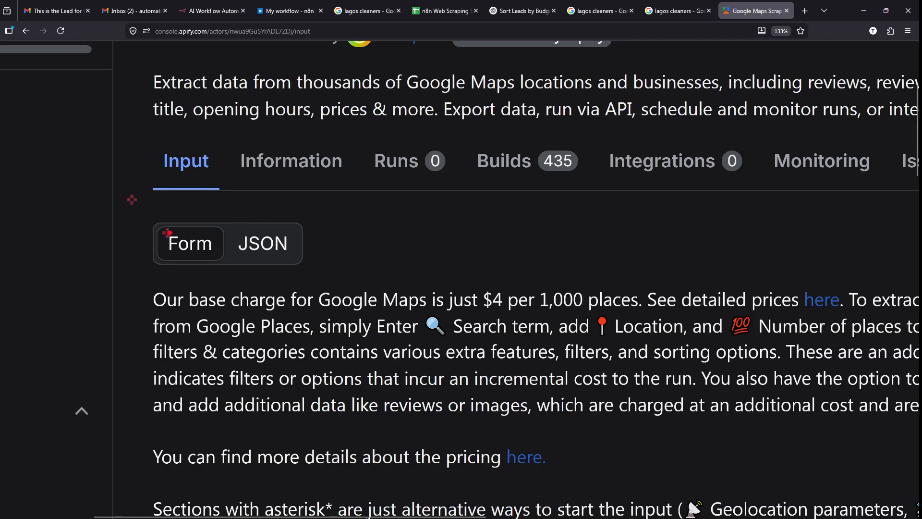
pyautogui.moveTo(228, 231); pyautogui.dragTo(242, 209)
pyautogui.click(274, 244)
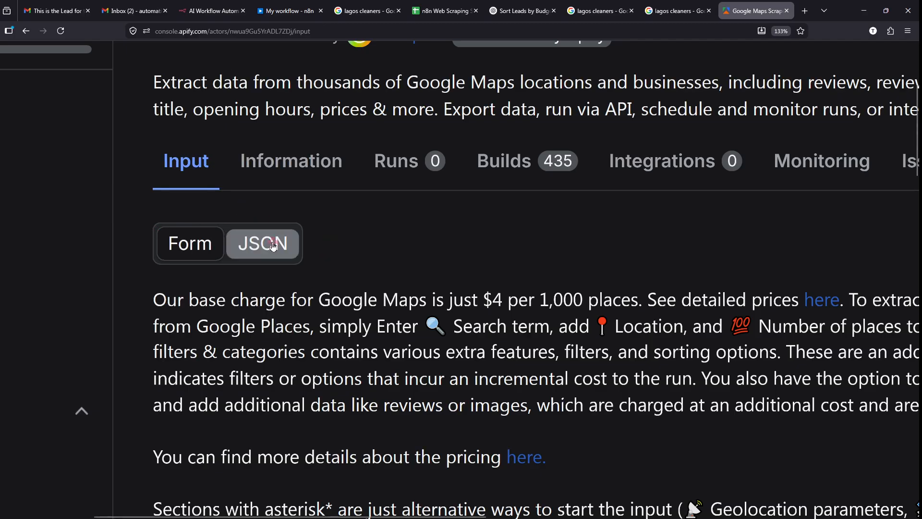
pyautogui.click(273, 245)
pyautogui.scroll(-3, 362, 245)
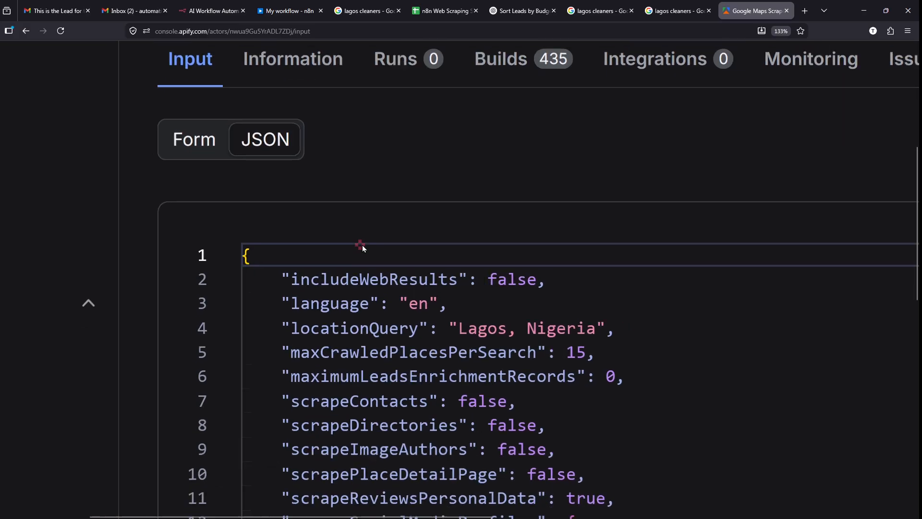
pyautogui.moveTo(287, 279); pyautogui.dragTo(536, 278)
# - Copy the whole LAGOS CLEANERS input JSON with the editor's Copy icon
pyautogui.scroll(-1, 535, 277)
pyautogui.scroll(-1, 536, 277)
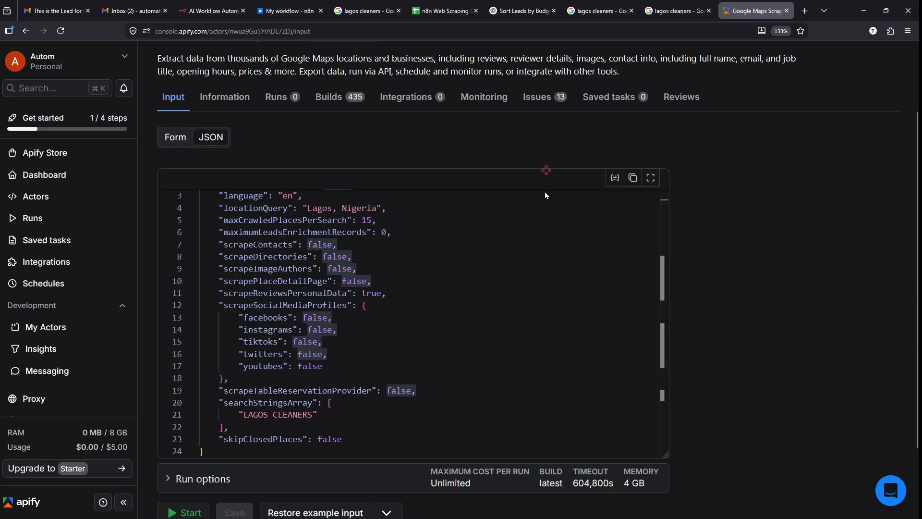
pyautogui.scroll(1, 534, 250)
pyautogui.click(450, 309)
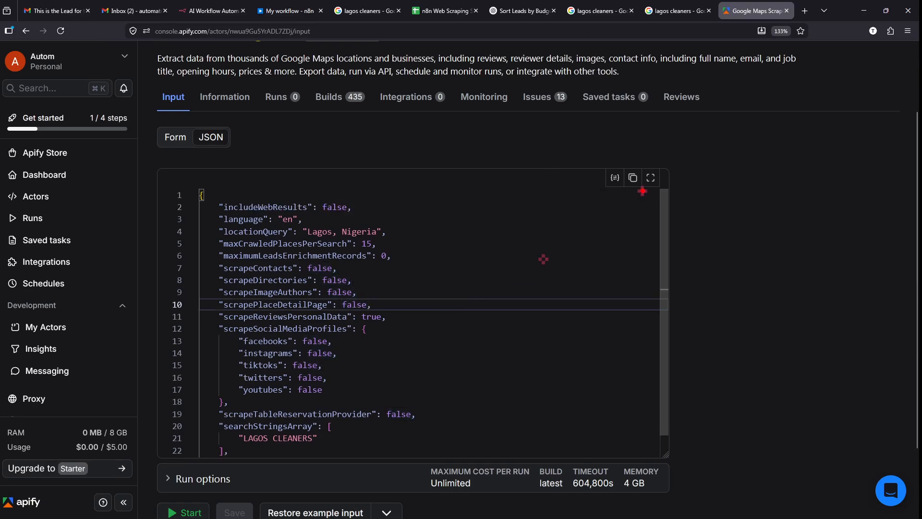
pyautogui.moveTo(626, 166); pyautogui.dragTo(627, 170)
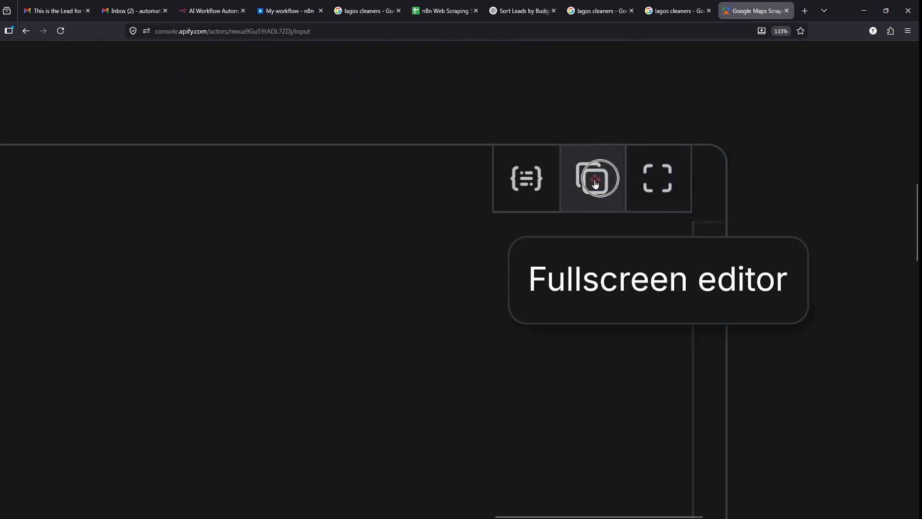
pyautogui.click(594, 184)
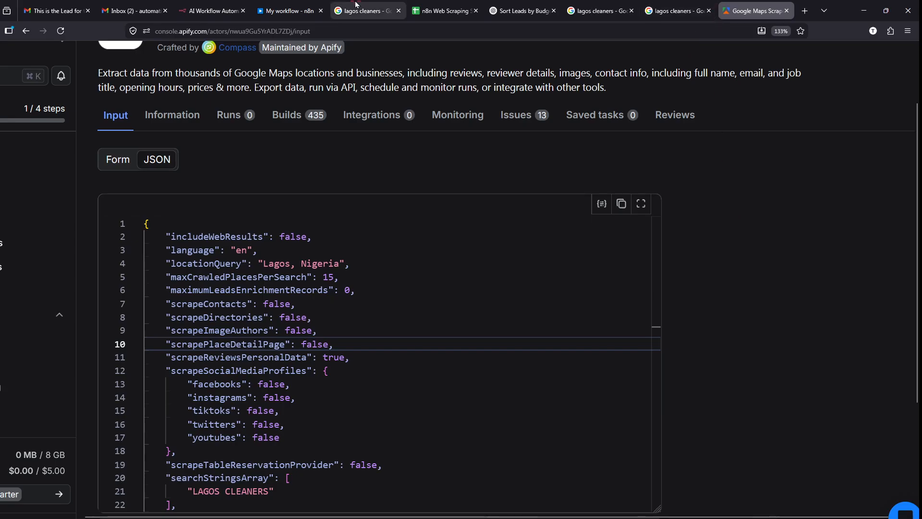
pyautogui.click(280, 4)
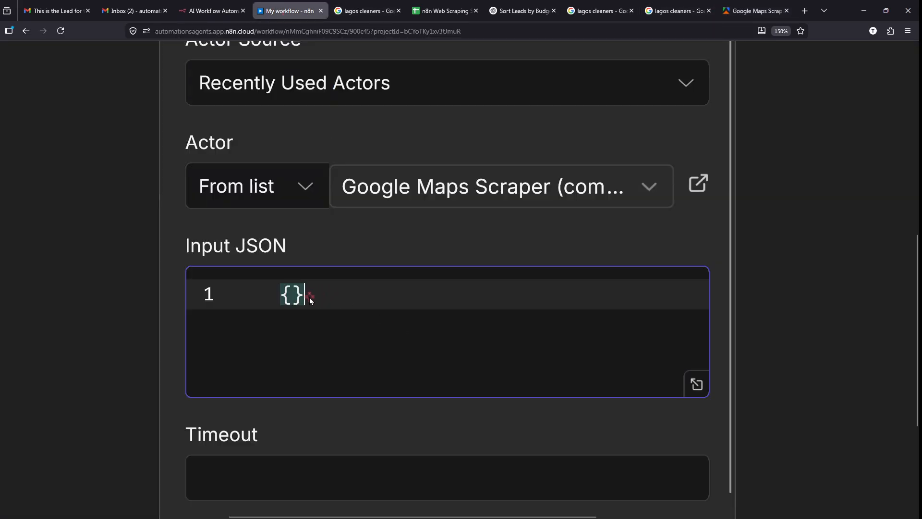
# - Replace the empty {} Input JSON with the pasted LAGOS CLEANERS settings and execute the Apify node
pyautogui.press('BackSpace')
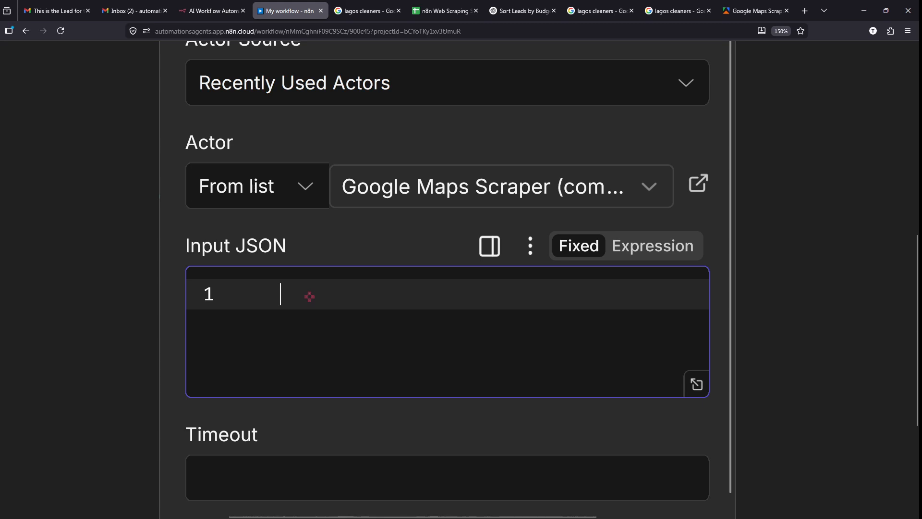
pyautogui.hotkey('ctrl', 'v')
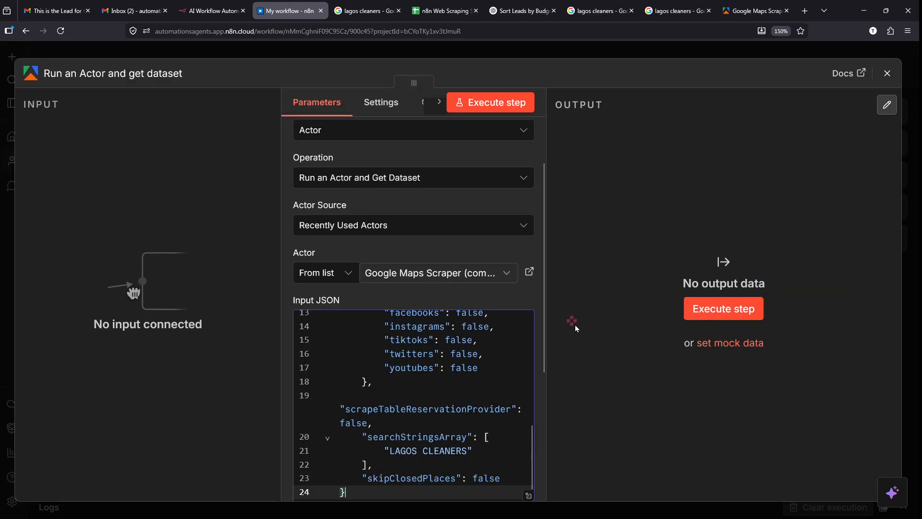
pyautogui.scroll(-5, 437, 341)
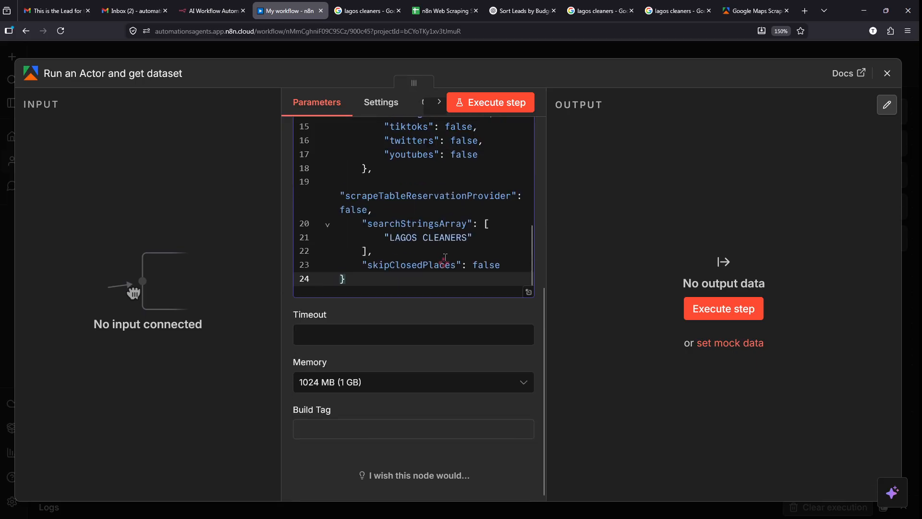
pyautogui.moveTo(756, 239)
pyautogui.mouseDown()
pyautogui.moveTo(806, 275)
pyautogui.moveTo(712, 237)
pyautogui.mouseUp()
pyautogui.moveTo(464, 56)
pyautogui.mouseDown()
pyautogui.moveTo(465, 193)
pyautogui.moveTo(448, 52)
pyautogui.mouseUp()
pyautogui.press('Escape')
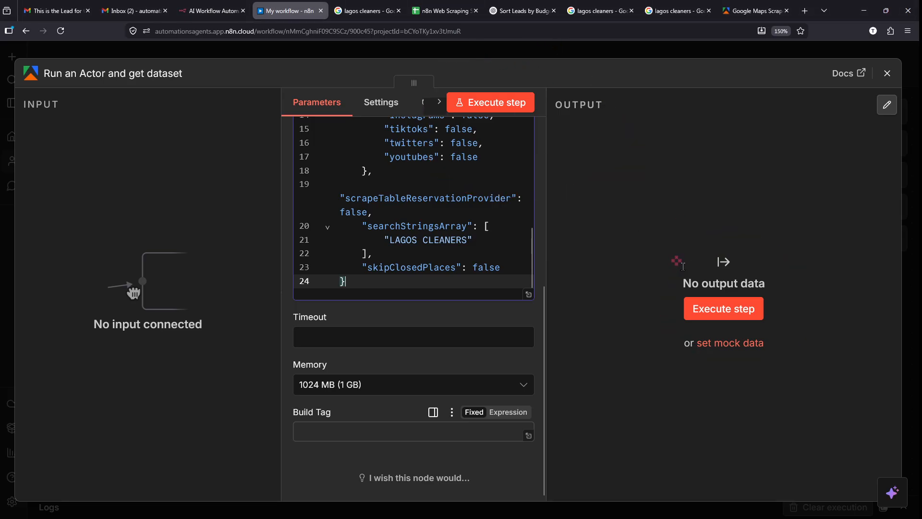
pyautogui.click(722, 311)
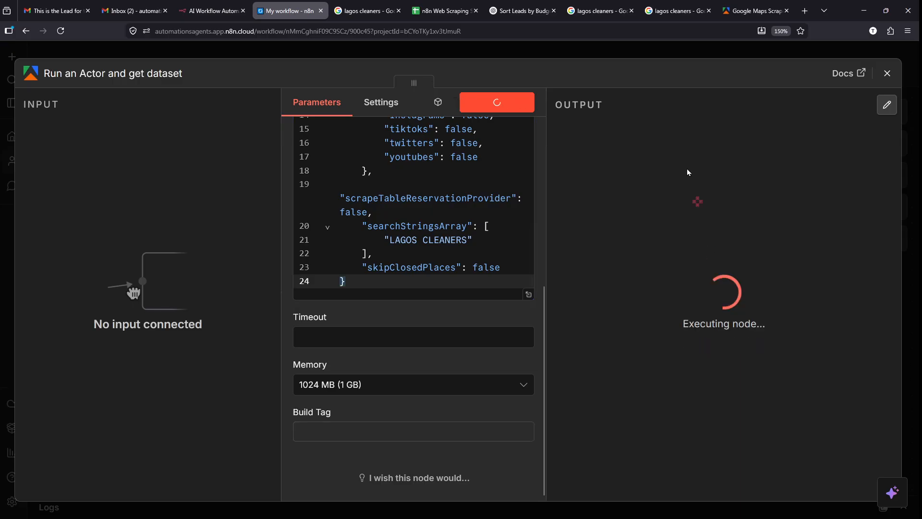
# - Place the Apify node beside the Schedule Trigger, wire the trigger into it, and execute the workflow
pyautogui.click(639, 53)
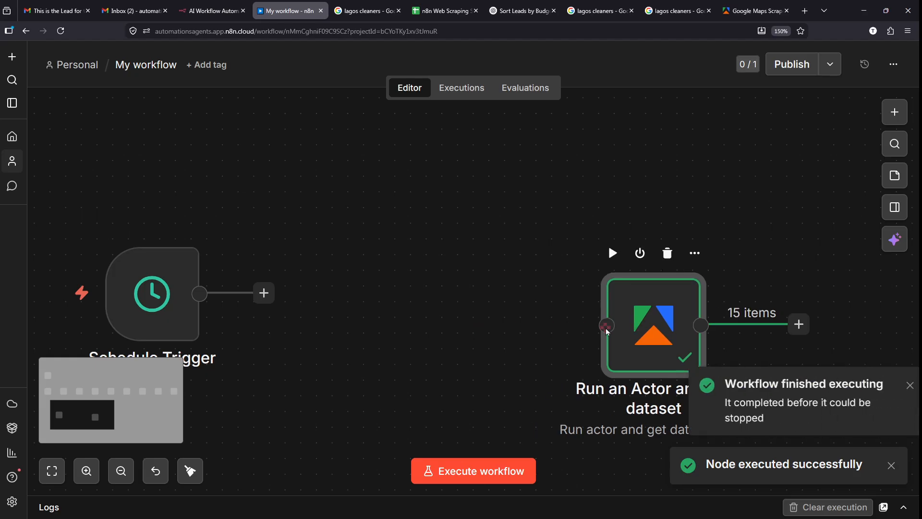
pyautogui.moveTo(459, 325); pyautogui.dragTo(337, 303)
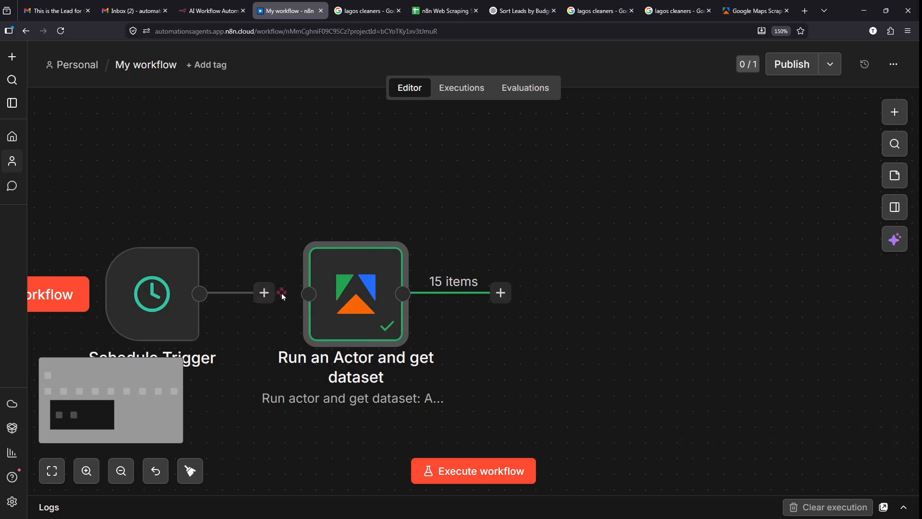
pyautogui.moveTo(264, 294); pyautogui.dragTo(307, 294)
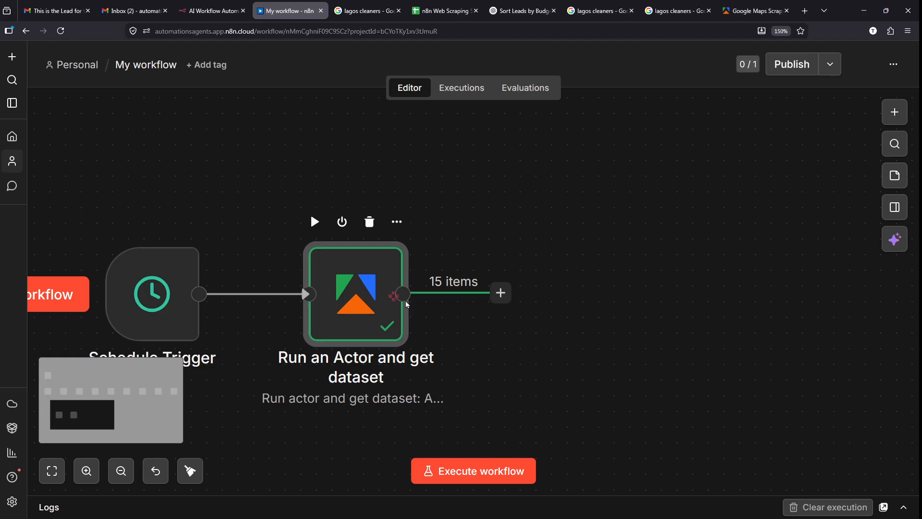
pyautogui.moveTo(411, 279)
pyautogui.mouseDown()
pyautogui.moveTo(490, 288)
pyautogui.moveTo(409, 257)
pyautogui.mouseUp()
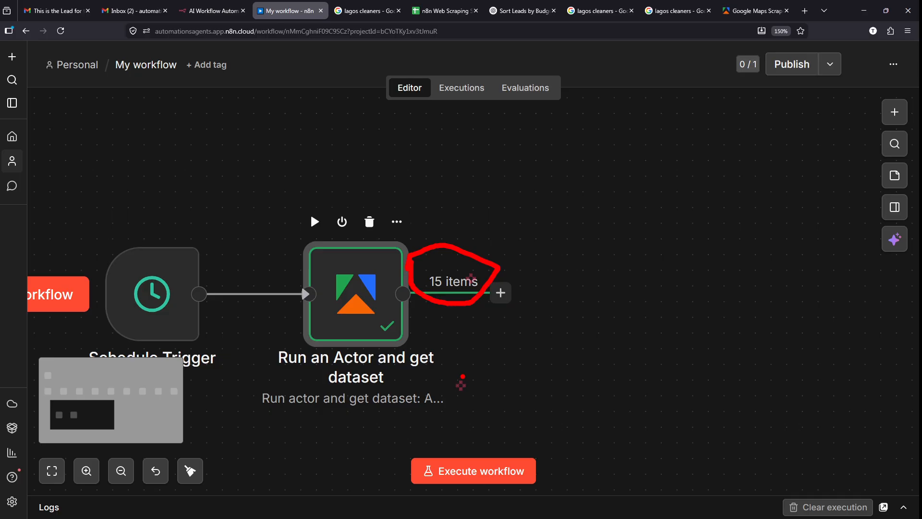
pyautogui.press('Escape')
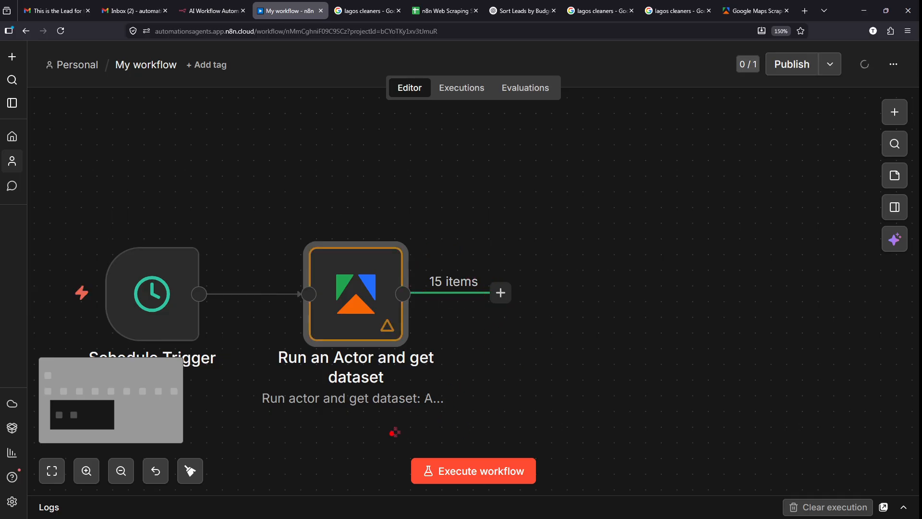
pyautogui.moveTo(354, 440); pyautogui.dragTo(581, 499)
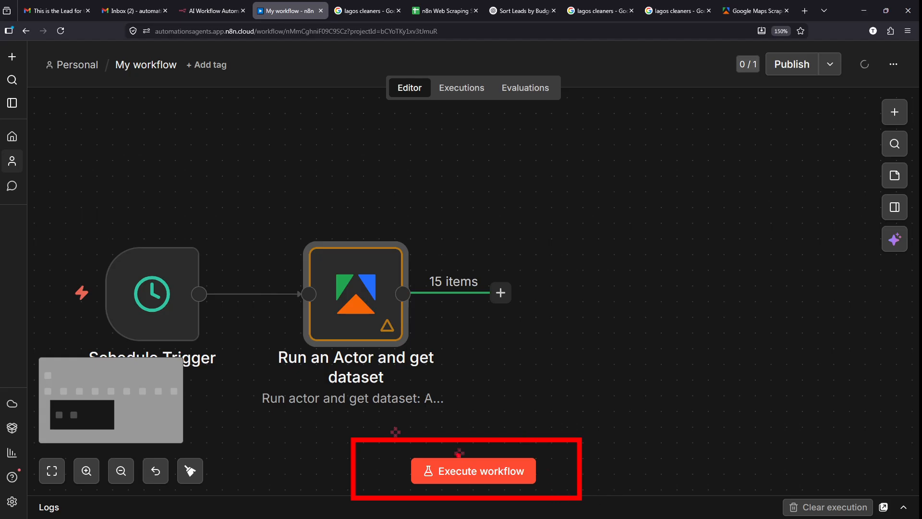
pyautogui.press('Escape')
pyautogui.click(449, 471)
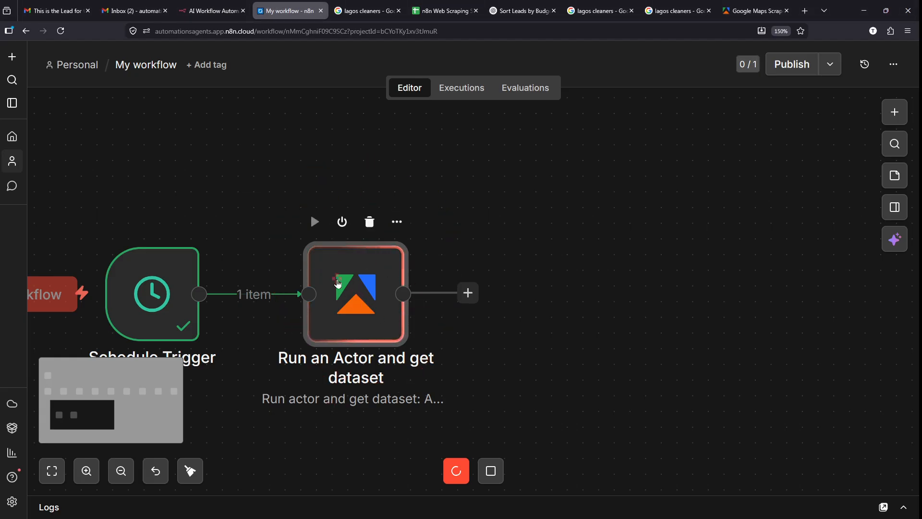
pyautogui.doubleClick(338, 284)
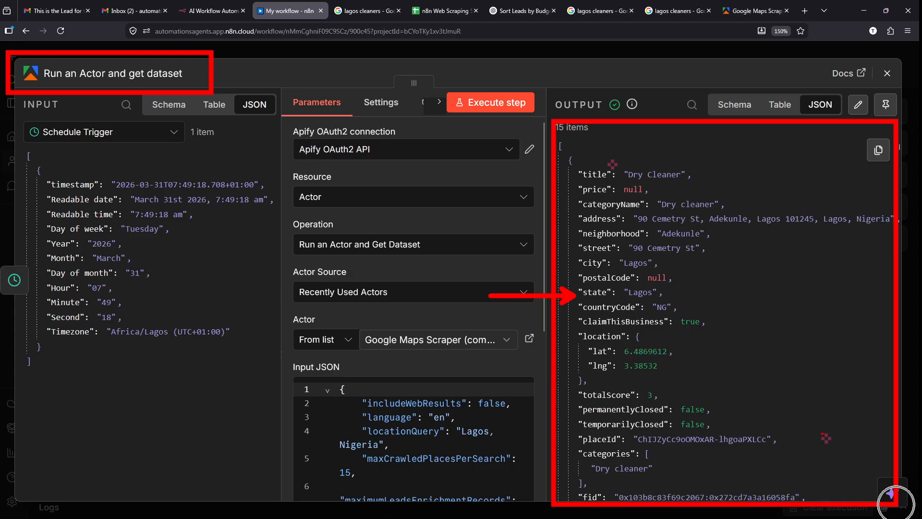
pyautogui.scroll(-10, 760, 331)
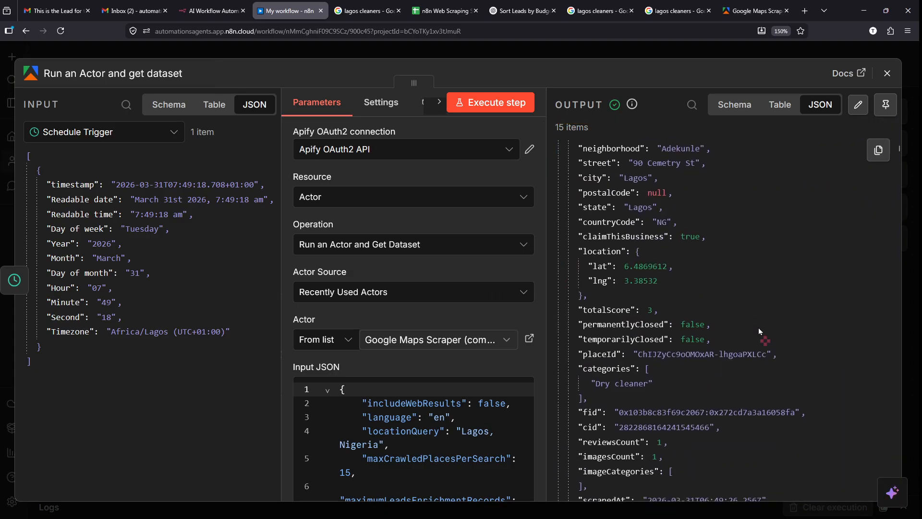
pyautogui.scroll(-15, 760, 331)
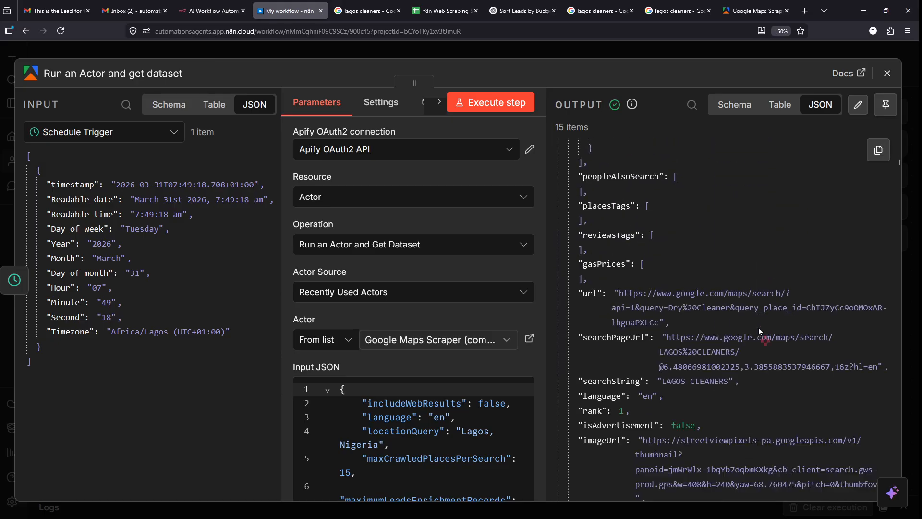
pyautogui.scroll(-12, 760, 331)
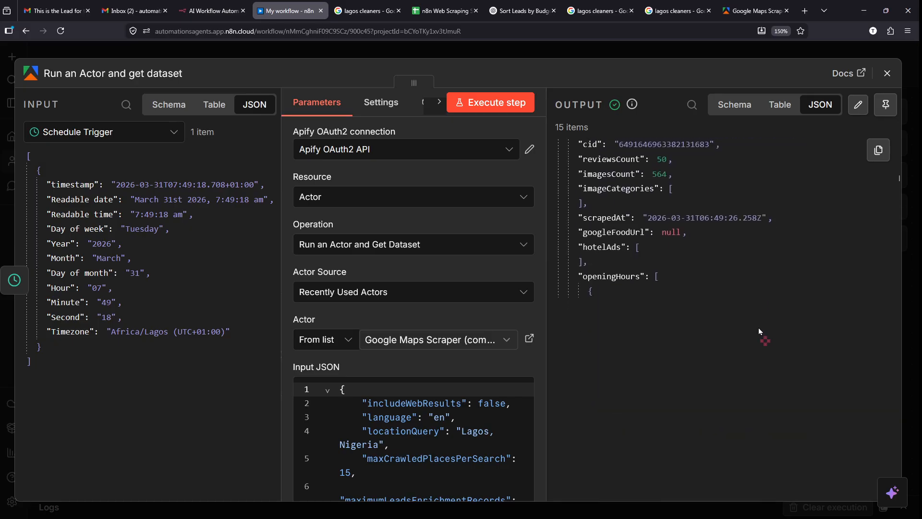
pyautogui.scroll(-8, 759, 329)
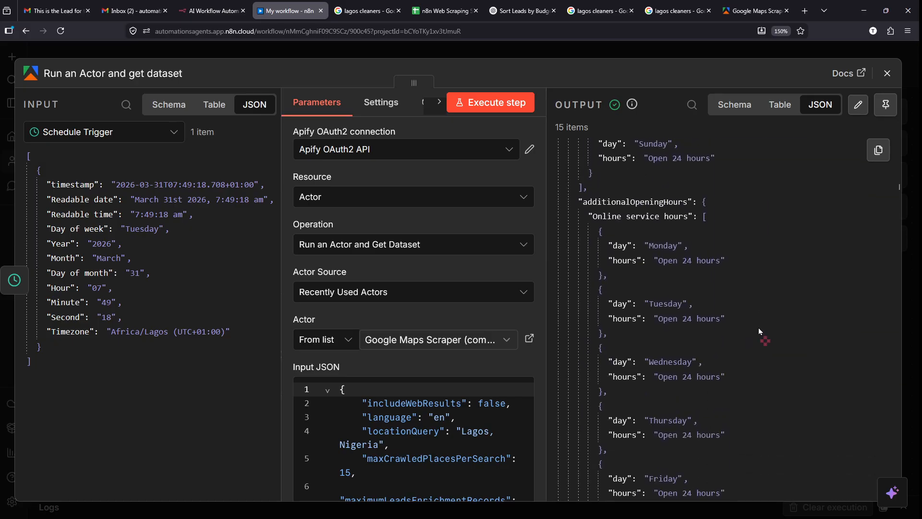
pyautogui.scroll(3, 759, 331)
pyautogui.scroll(-9, 759, 331)
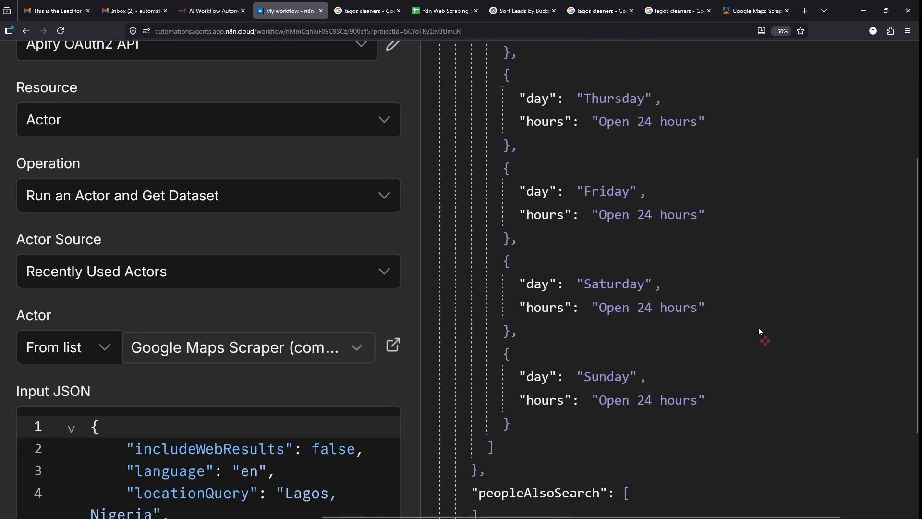
pyautogui.scroll(-12, 759, 330)
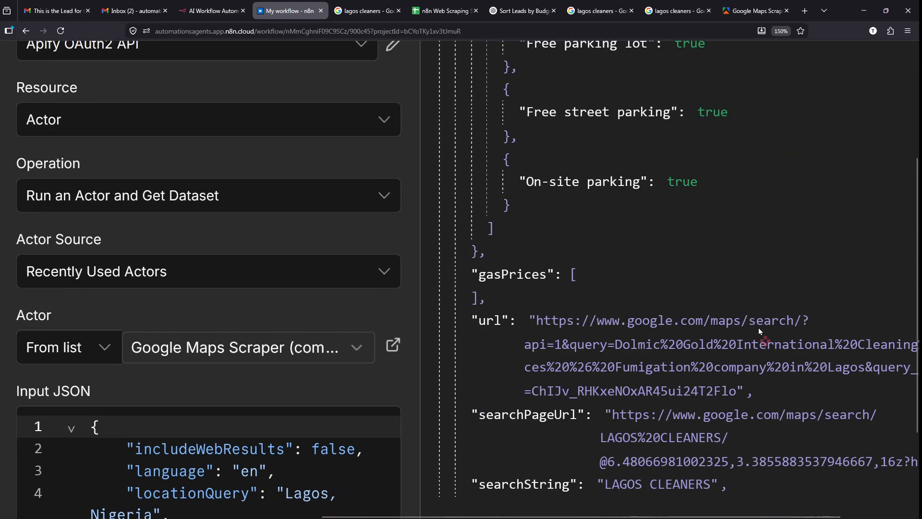
pyautogui.scroll(-4, 759, 331)
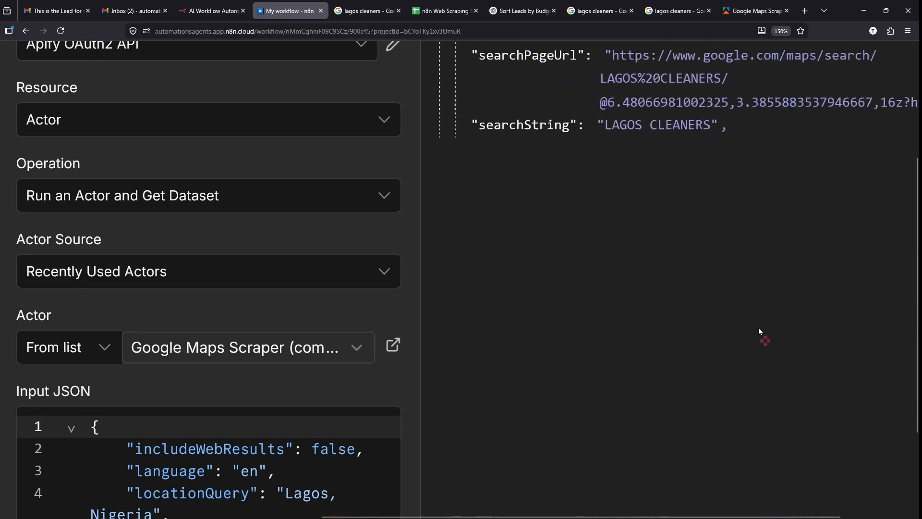
pyautogui.scroll(-3, 741, 357)
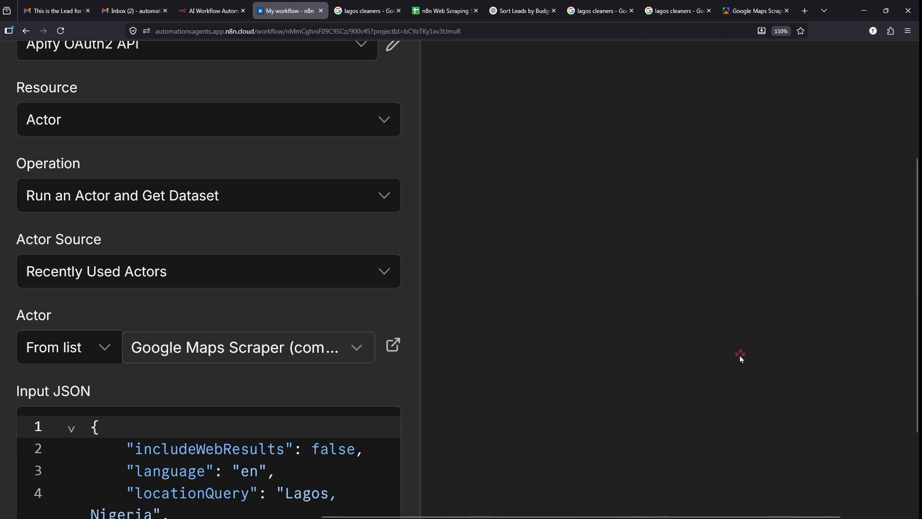
pyautogui.scroll(-3, 740, 356)
pyautogui.scroll(-2, 740, 355)
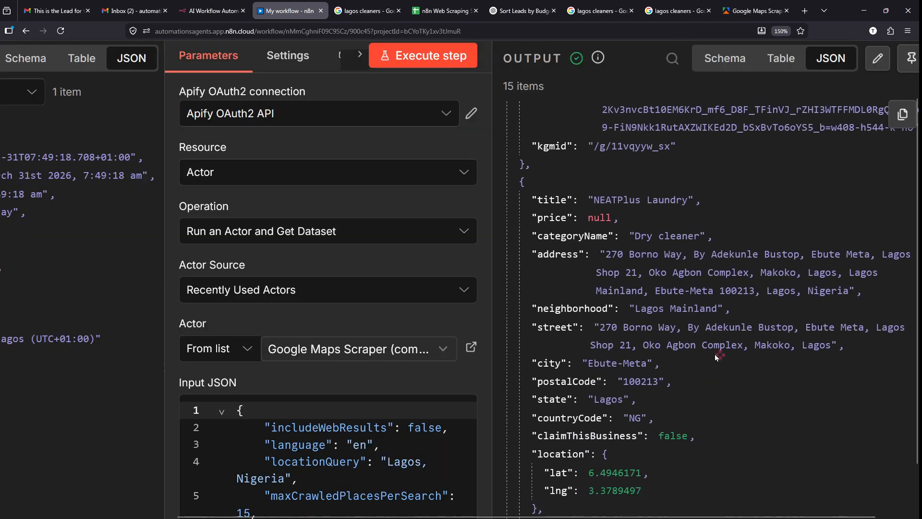
pyautogui.scroll(-12, 715, 354)
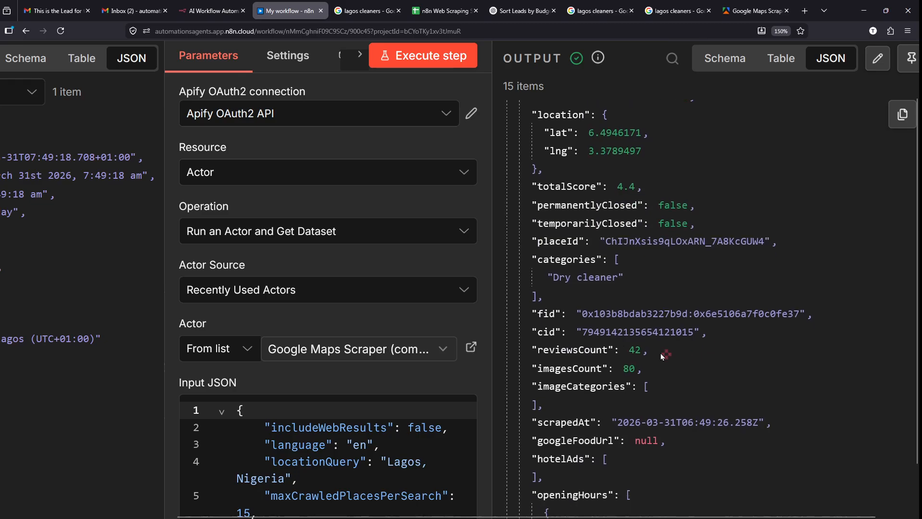
pyautogui.scroll(3, 661, 353)
pyautogui.scroll(-4, 661, 353)
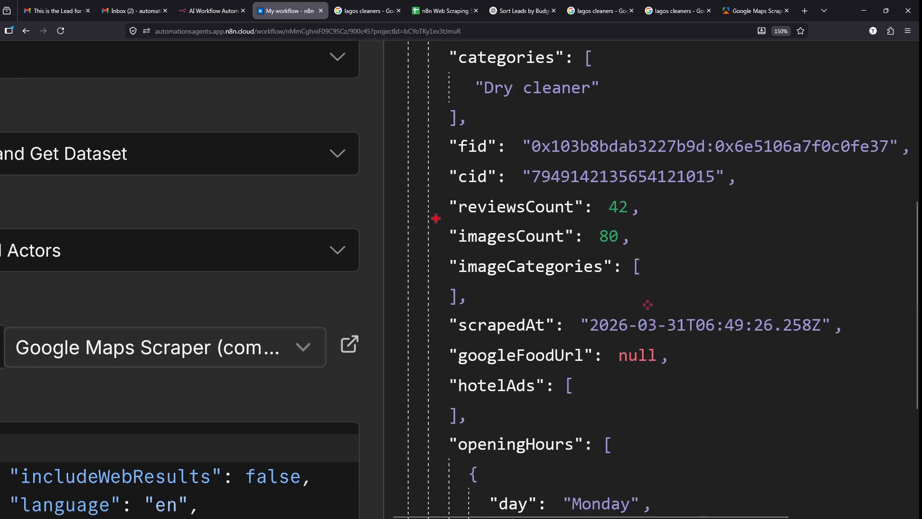
pyautogui.moveTo(436, 219); pyautogui.dragTo(641, 251)
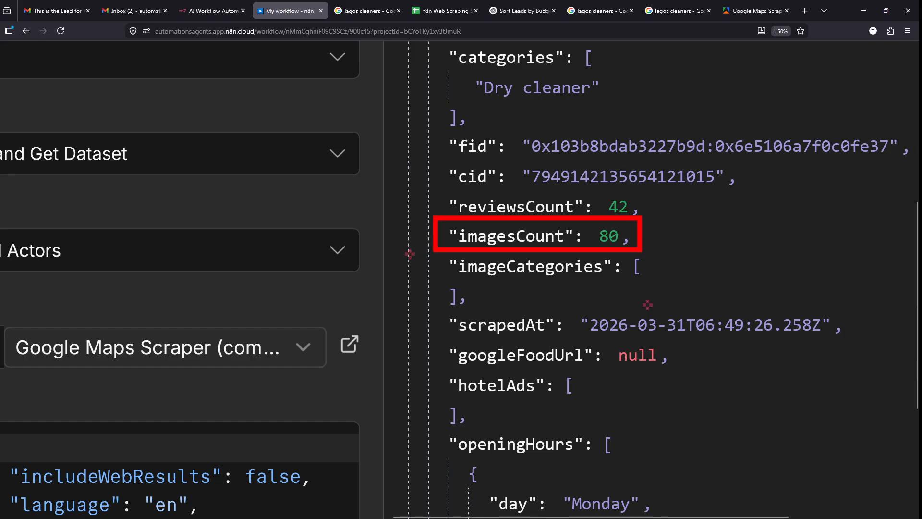
pyautogui.moveTo(410, 253); pyautogui.dragTo(661, 286)
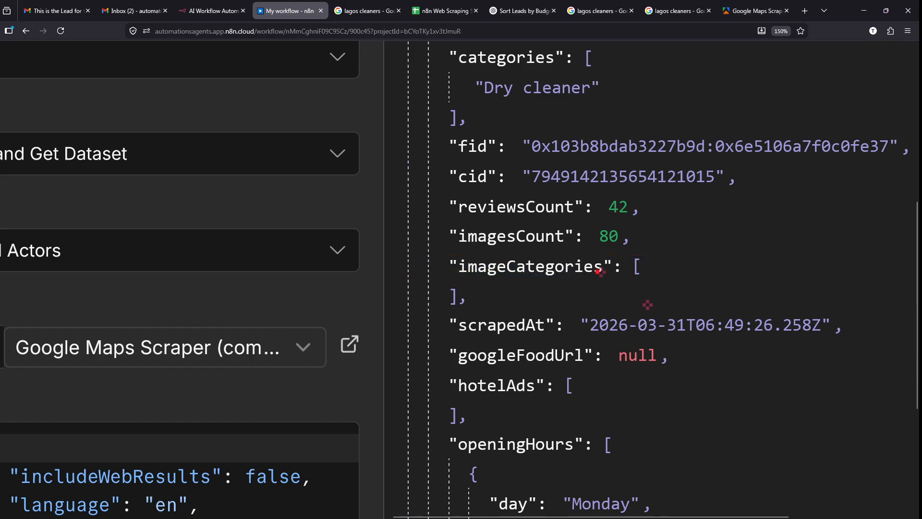
pyautogui.moveTo(439, 223); pyautogui.dragTo(567, 242)
pyautogui.moveTo(419, 214); pyautogui.dragTo(574, 245)
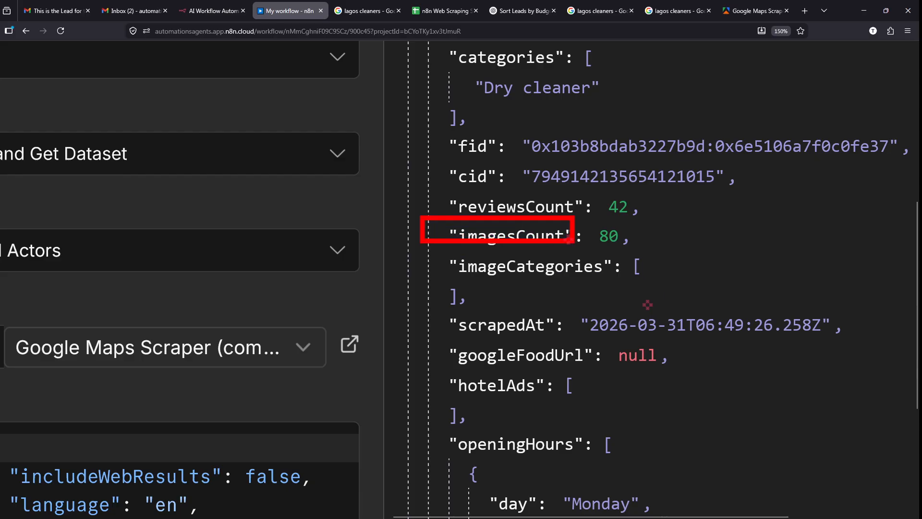
pyautogui.moveTo(433, 189); pyautogui.dragTo(569, 225)
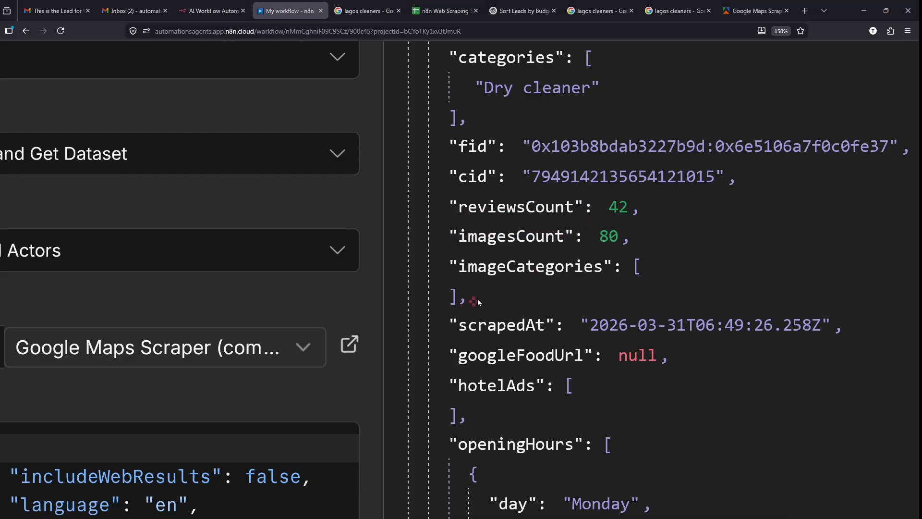
pyautogui.scroll(-5, 477, 299)
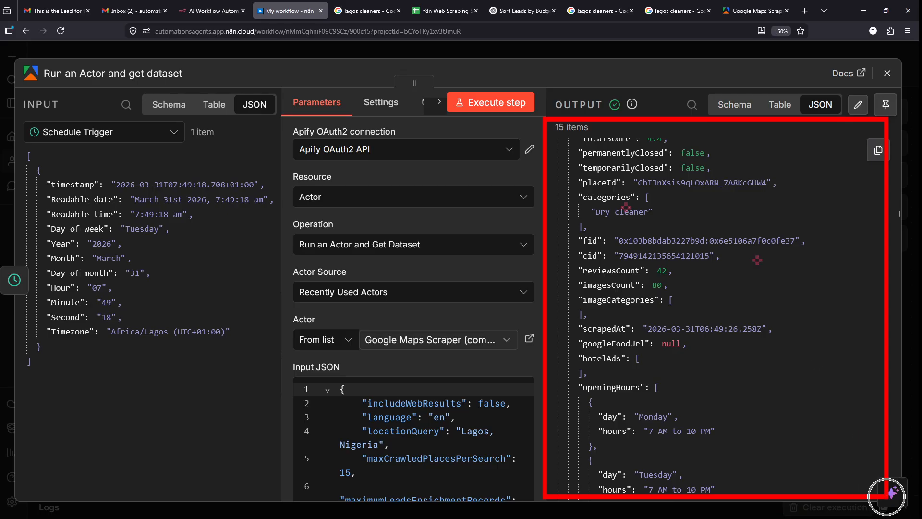
# - Add a Google Sheets node after the actor node by searching 'sheet'
pyautogui.click(583, 53)
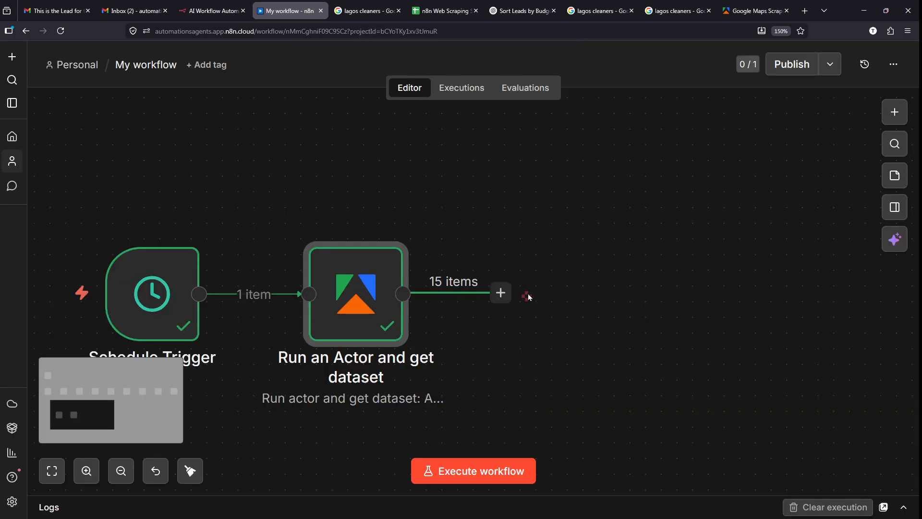
pyautogui.moveTo(494, 250); pyautogui.dragTo(464, 261)
pyautogui.press('Escape')
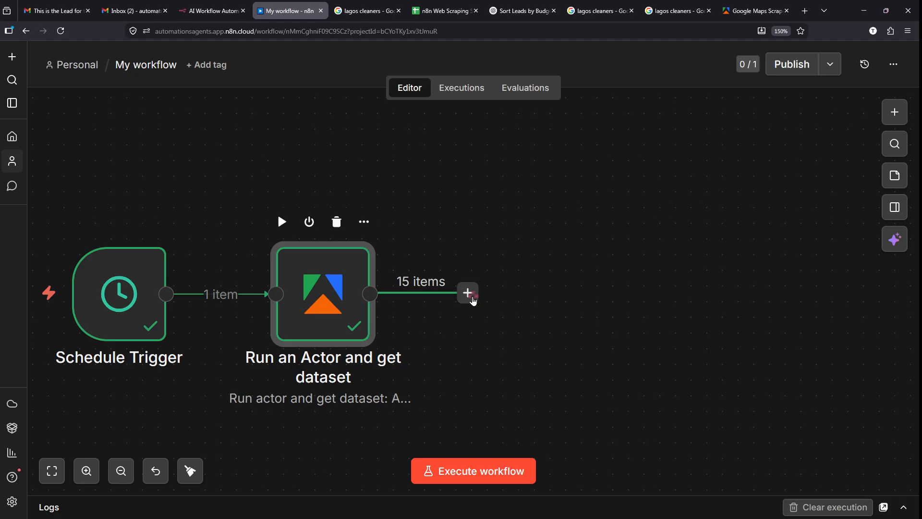
pyautogui.click(473, 302)
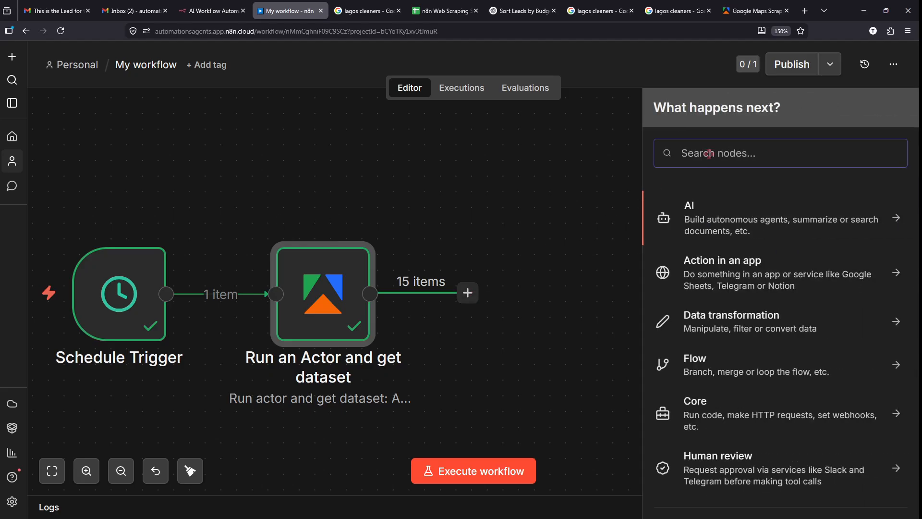
pyautogui.write('sheet')
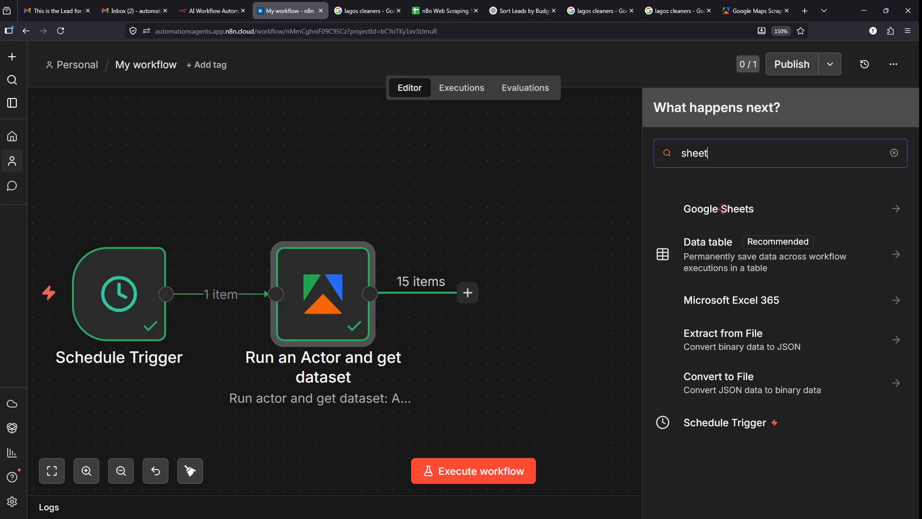
pyautogui.click(722, 208)
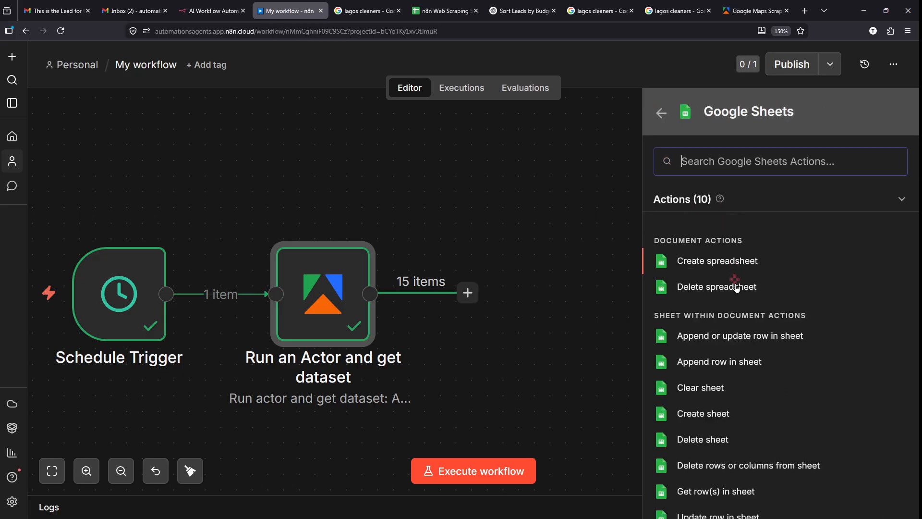
# - Compare the append actions and choose 'Append row in sheet'
pyautogui.scroll(-1, 759, 356)
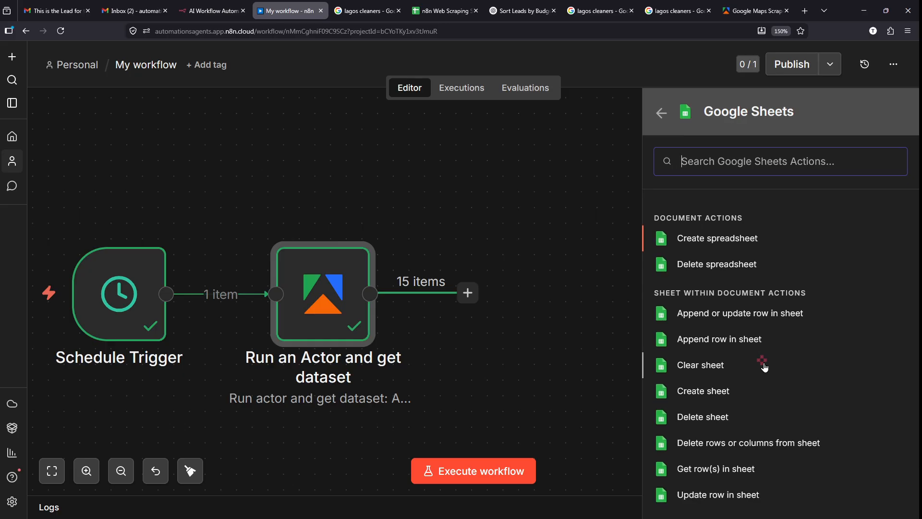
pyautogui.scroll(-2, 764, 368)
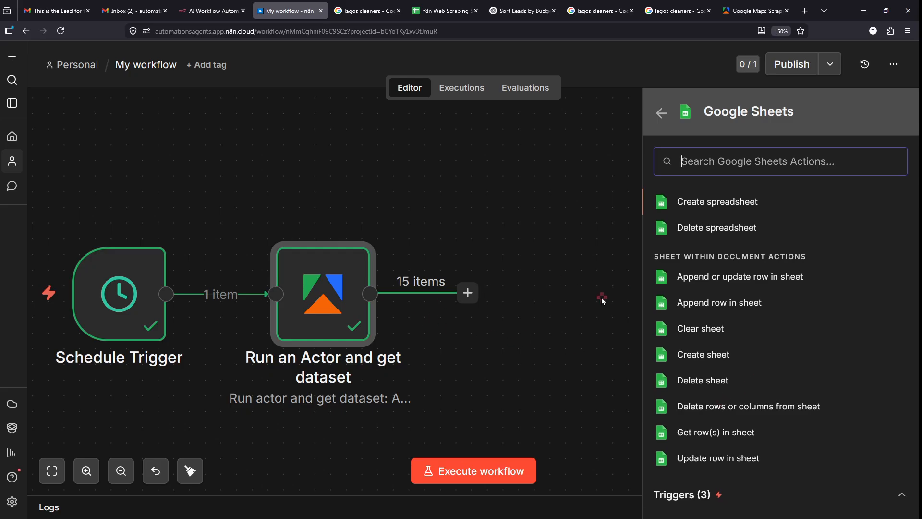
pyautogui.moveTo(645, 288)
pyautogui.mouseDown()
pyautogui.moveTo(779, 316)
pyautogui.moveTo(816, 294)
pyautogui.moveTo(855, 247)
pyautogui.mouseUp()
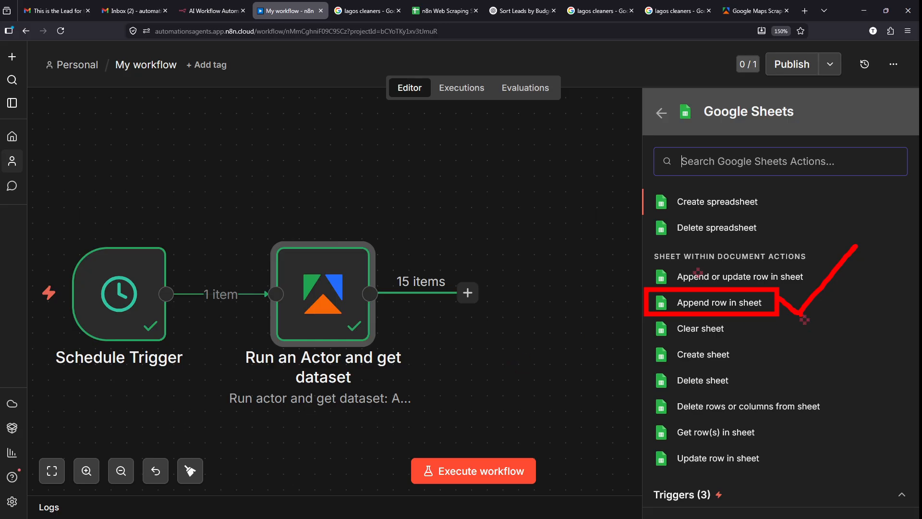
pyautogui.hotkey('ctrl', 'z')
pyautogui.hotkey('ctrl', 'z')
pyautogui.moveTo(637, 259); pyautogui.dragTo(820, 290)
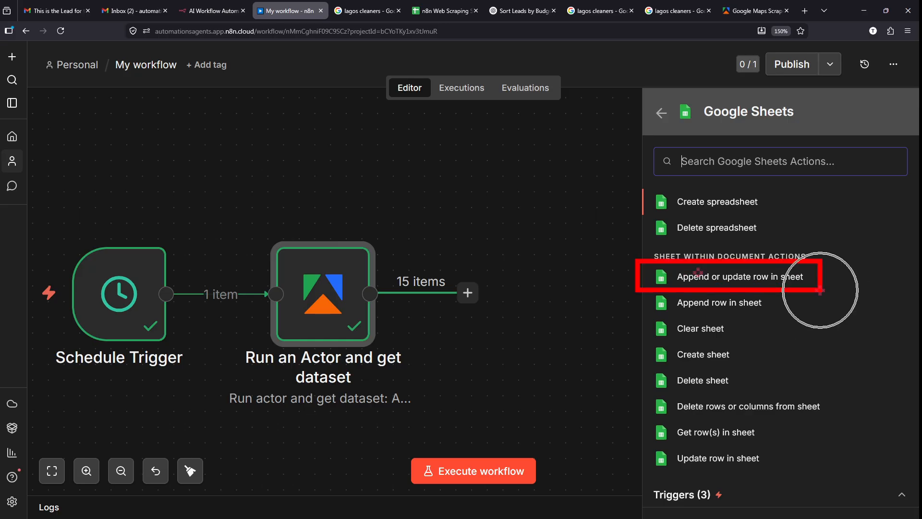
pyautogui.press('Escape')
pyautogui.scroll(5, 817, 292)
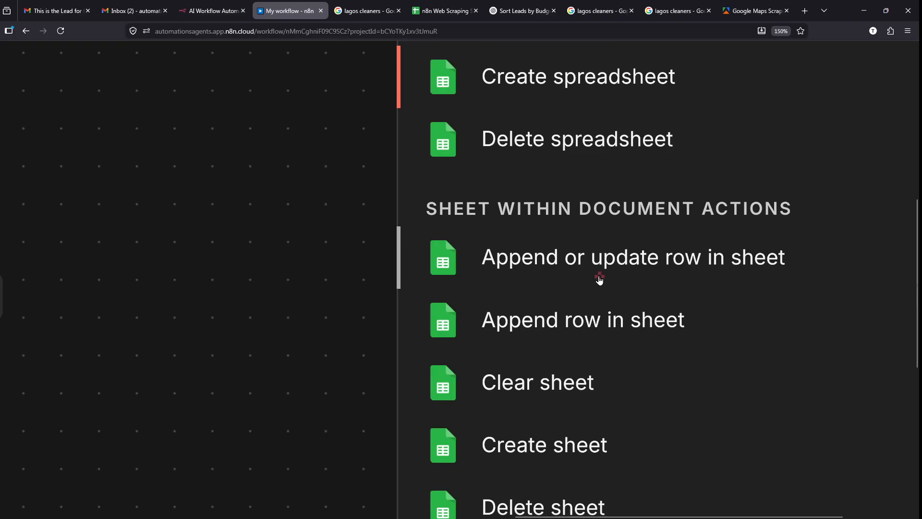
pyautogui.moveTo(592, 274); pyautogui.dragTo(635, 271)
pyautogui.press('Escape')
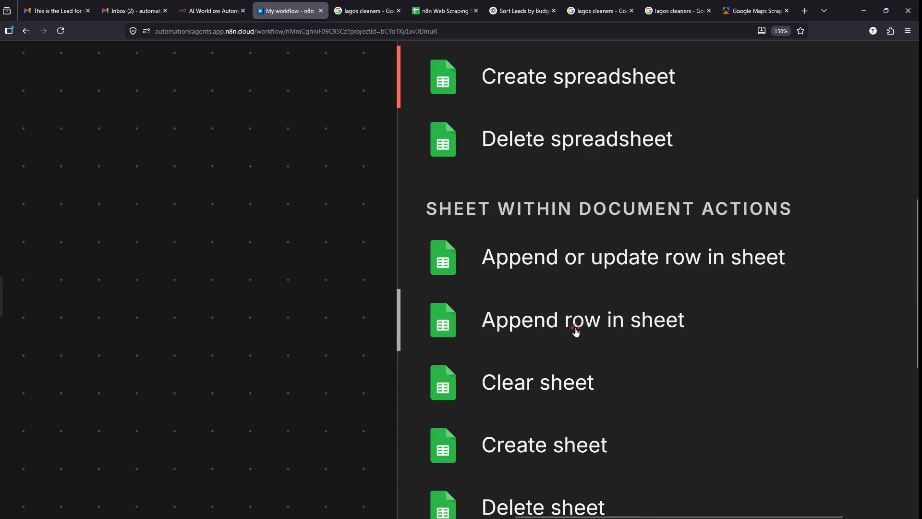
pyautogui.click(549, 332)
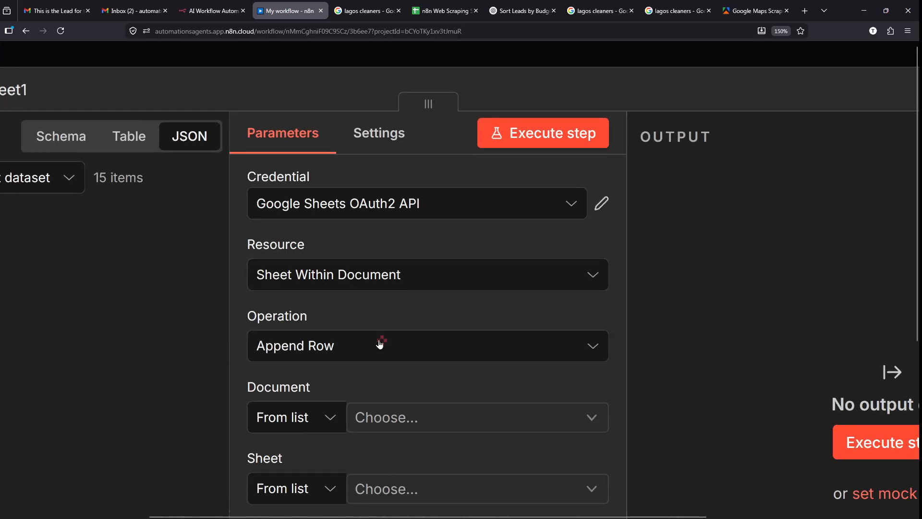
# - Execute the previous nodes to load input data, then view the n8n Web Scraping Sample Data spreadsheet
pyautogui.scroll(-5, 380, 344)
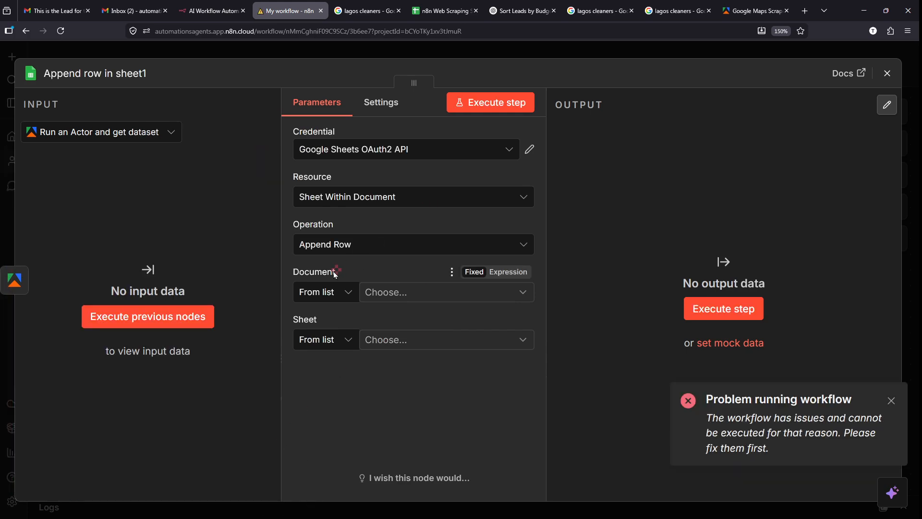
pyautogui.moveTo(94, 288)
pyautogui.mouseDown()
pyautogui.moveTo(192, 247)
pyautogui.moveTo(89, 284)
pyautogui.mouseUp()
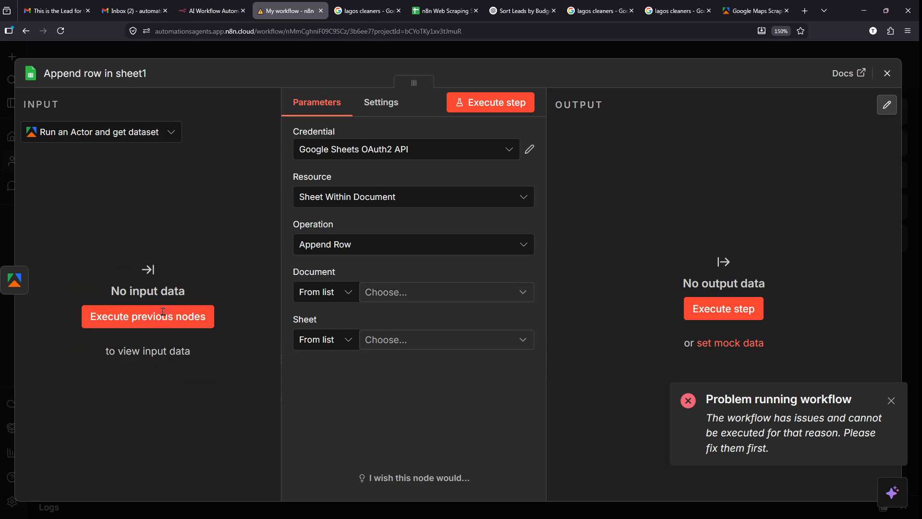
pyautogui.click(164, 312)
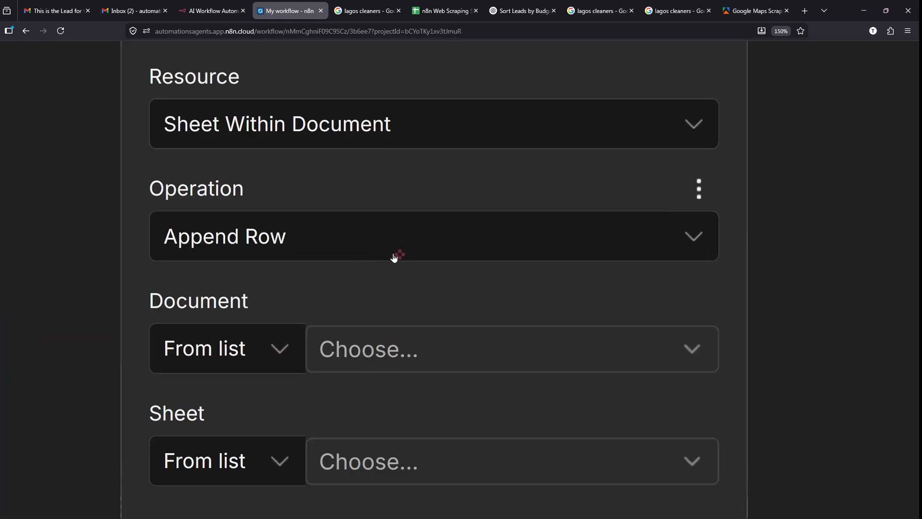
pyautogui.moveTo(136, 274)
pyautogui.mouseDown()
pyautogui.moveTo(525, 373)
pyautogui.moveTo(734, 406)
pyautogui.mouseUp()
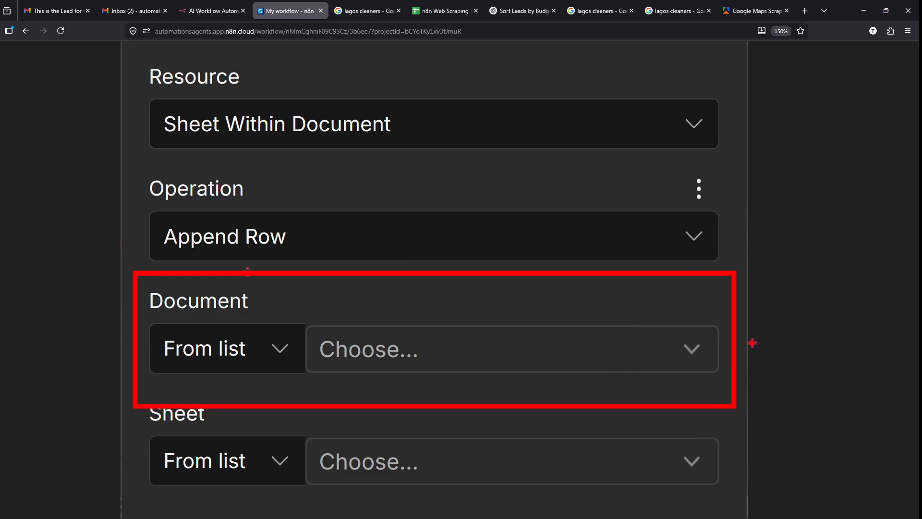
pyautogui.moveTo(753, 342); pyautogui.dragTo(870, 288)
pyautogui.press('Escape')
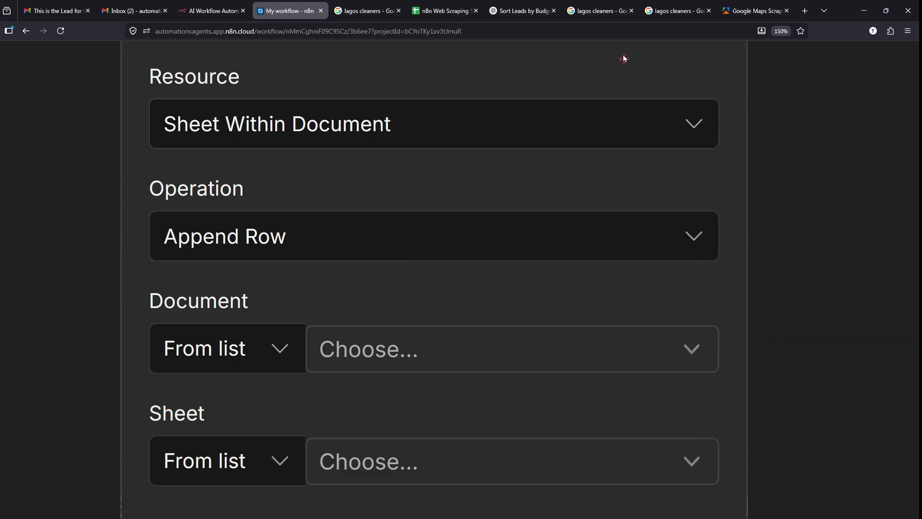
pyautogui.click(441, 11)
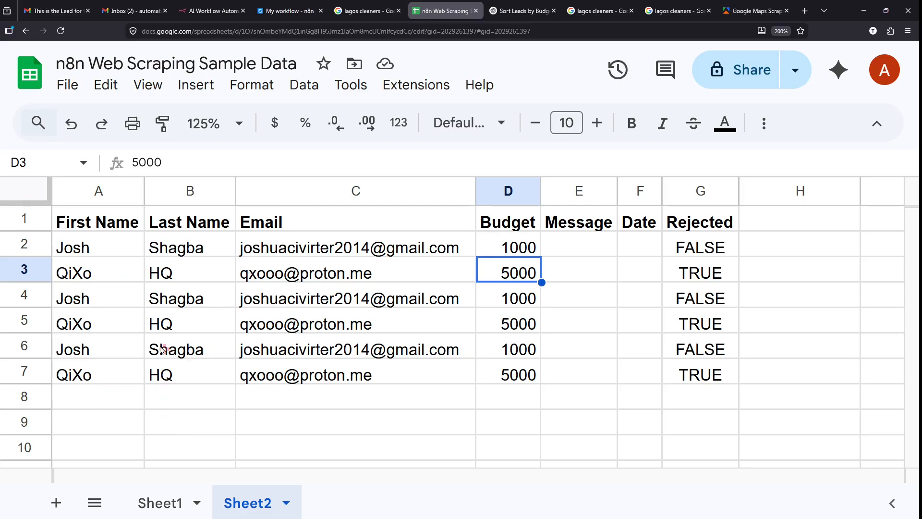
# - Add a new blank Sheet3 to the spreadsheet
pyautogui.click(188, 447)
pyautogui.press('Up')
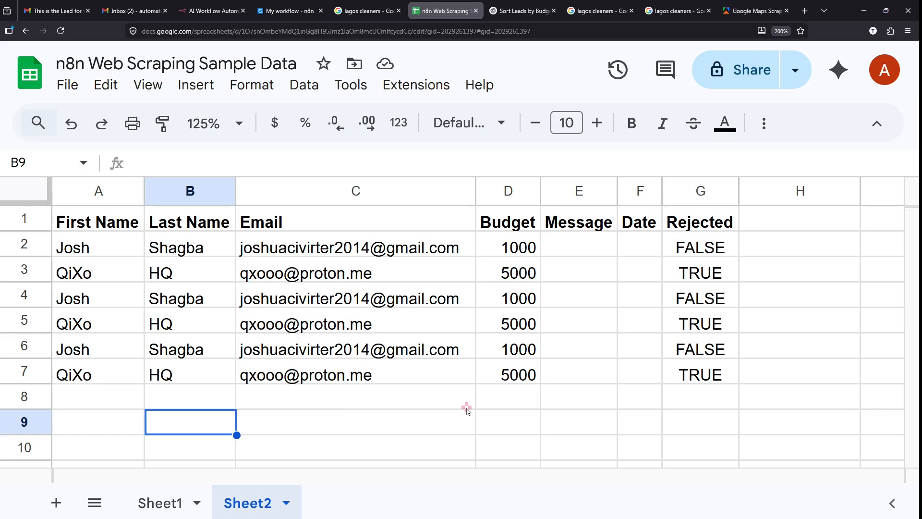
pyautogui.click(413, 414)
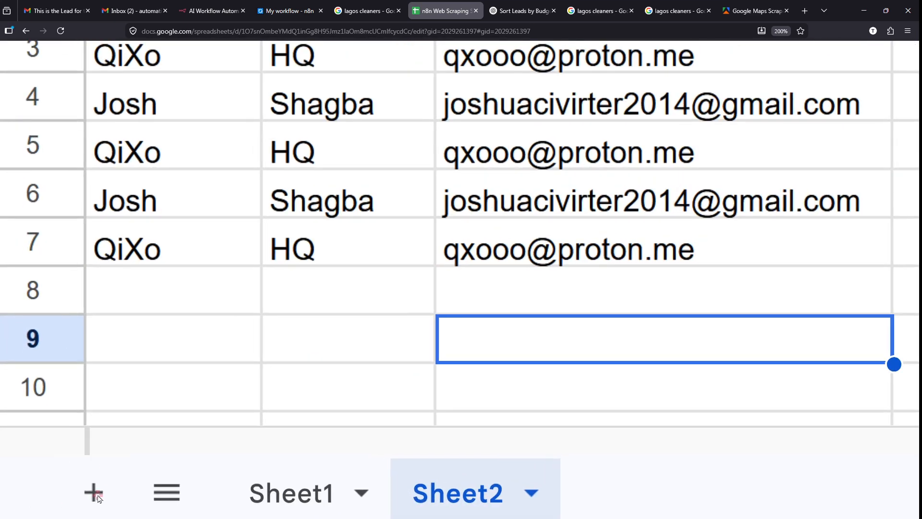
pyautogui.scroll(-1, 102, 499)
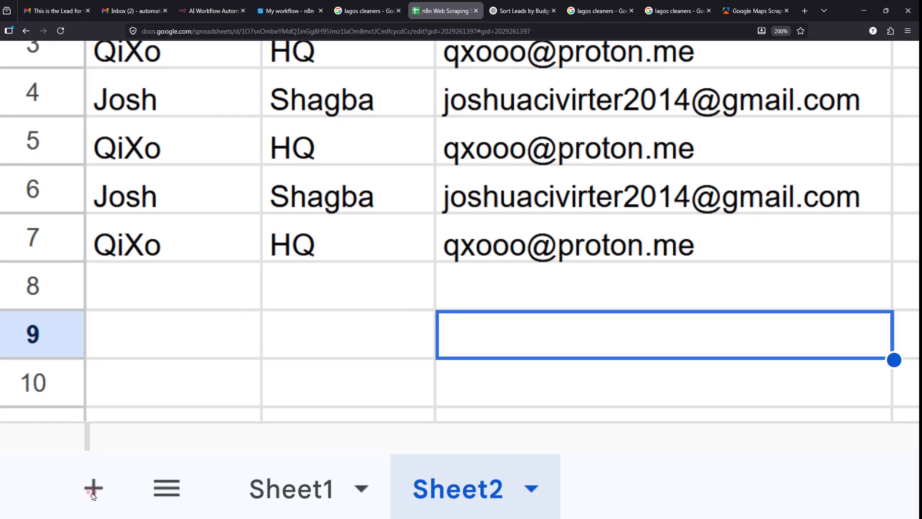
pyautogui.click(93, 490)
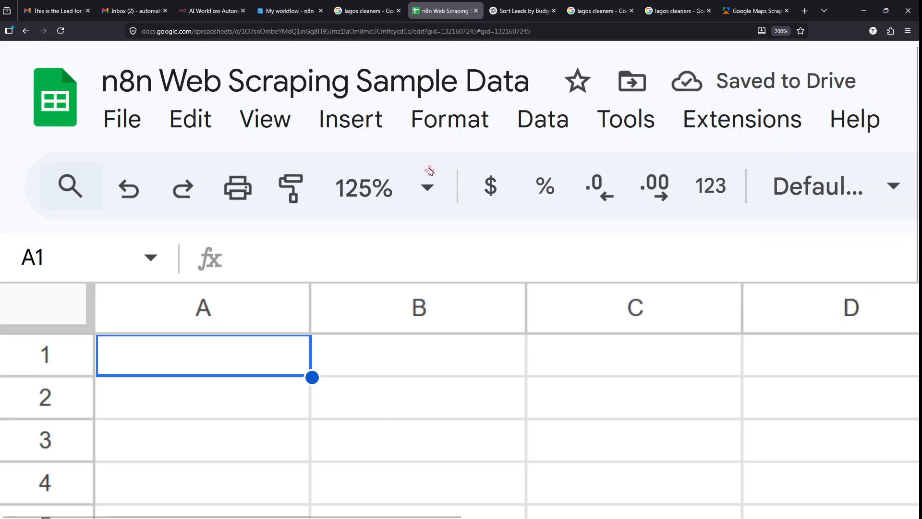
pyautogui.scroll(-5, 430, 172)
pyautogui.scroll(1, 430, 172)
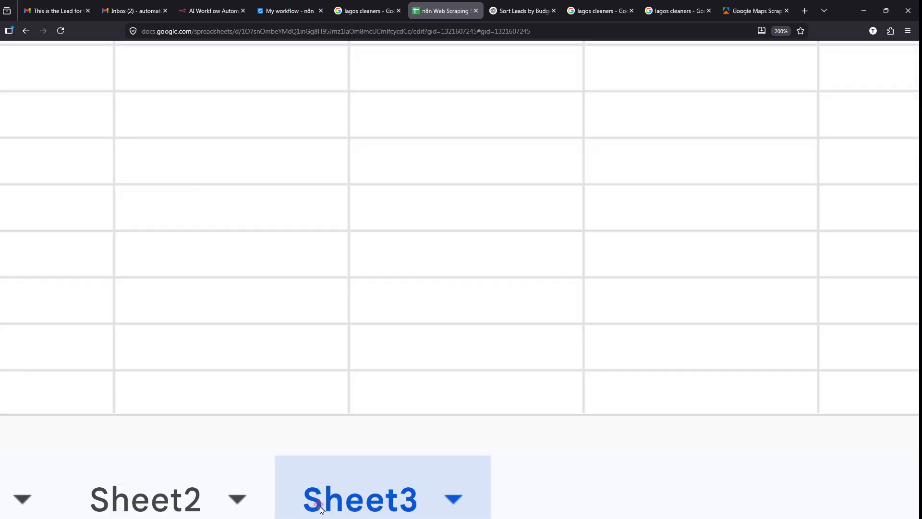
pyautogui.scroll(1, 322, 510)
pyautogui.scroll(-1, 320, 508)
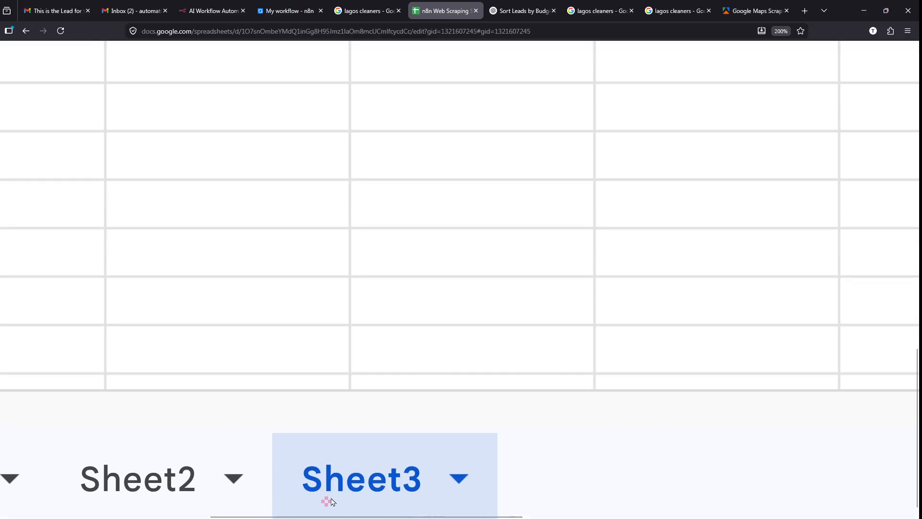
# - Rename Sheet3 to 'apify web scraping'
pyautogui.rightClick(357, 487)
pyautogui.scroll(-5, 363, 486)
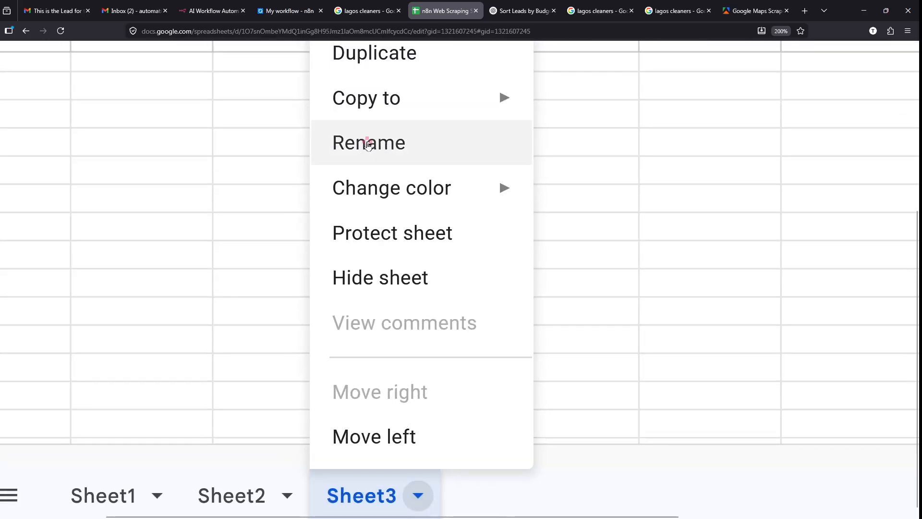
pyautogui.click(368, 144)
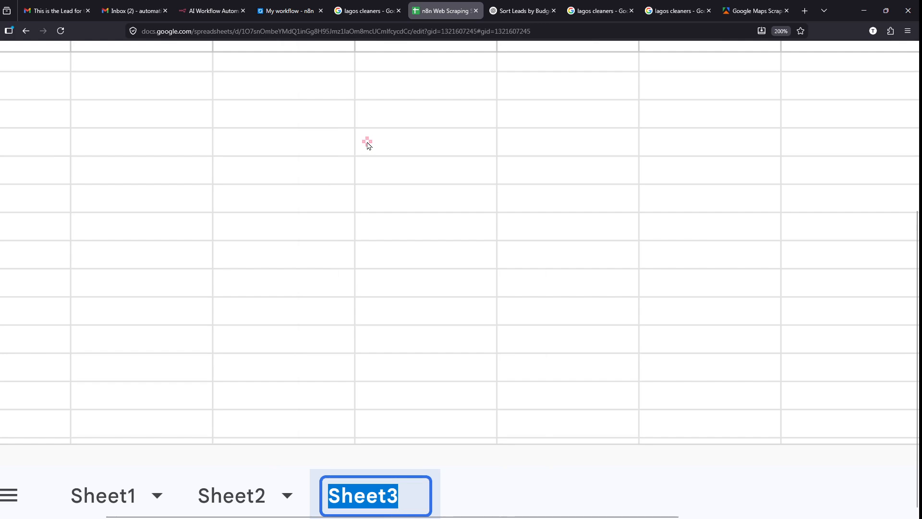
pyautogui.write('apif')
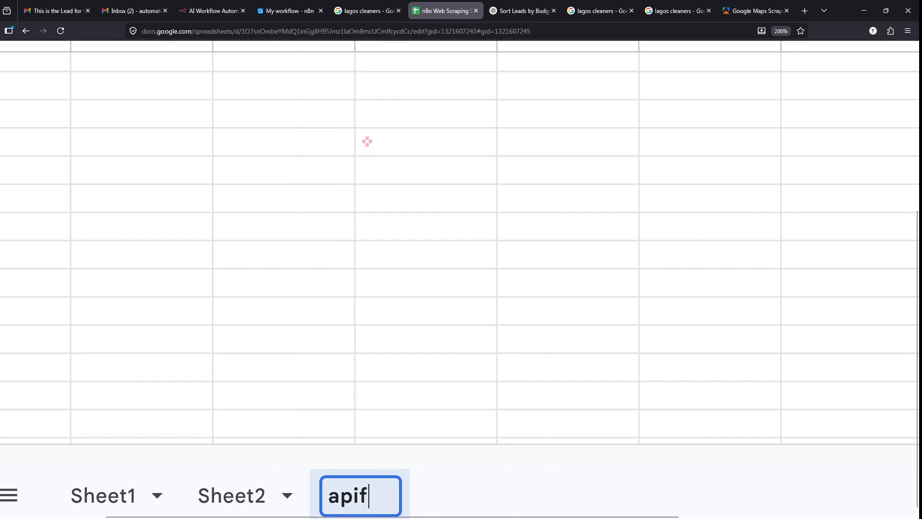
pyautogui.write('y we')
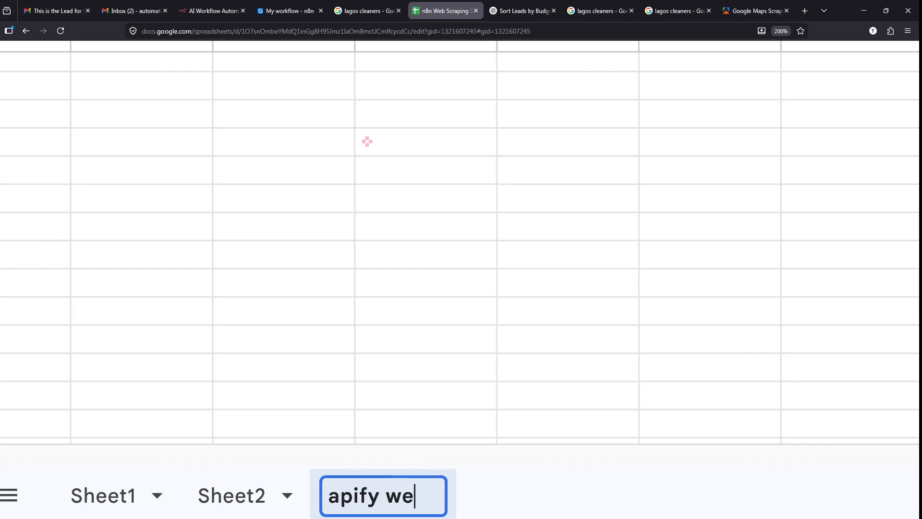
pyautogui.write('b scraping')
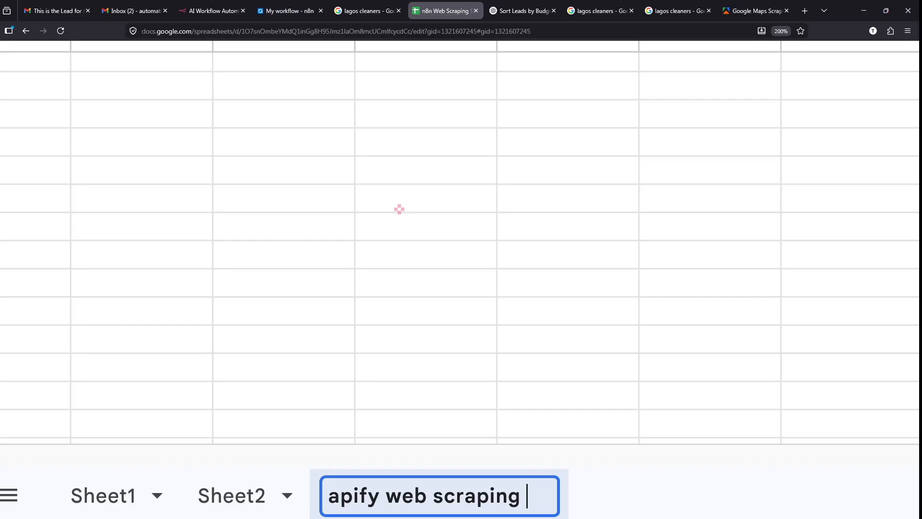
pyautogui.press('Return')
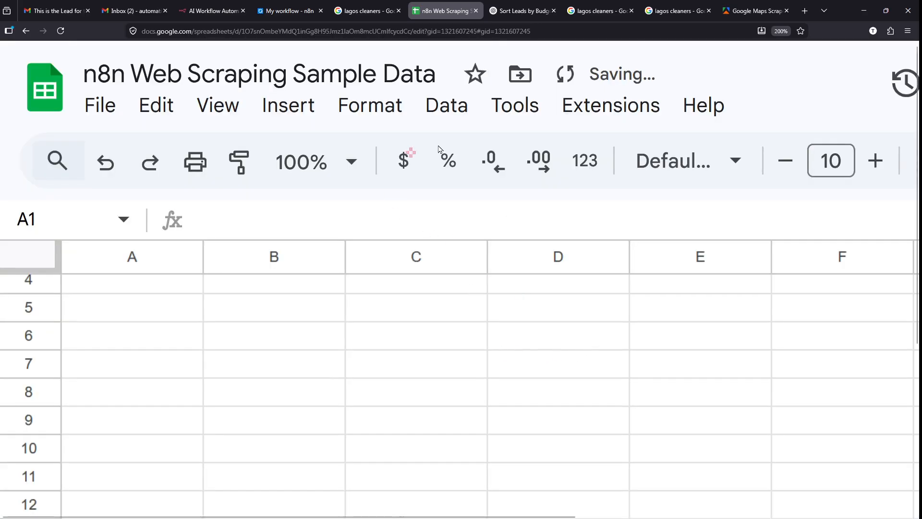
pyautogui.moveTo(25, 51)
pyautogui.mouseDown()
pyautogui.moveTo(499, 117)
pyautogui.moveTo(546, 162)
pyautogui.mouseUp()
pyautogui.press('Escape')
pyautogui.scroll(-3, 700, 98)
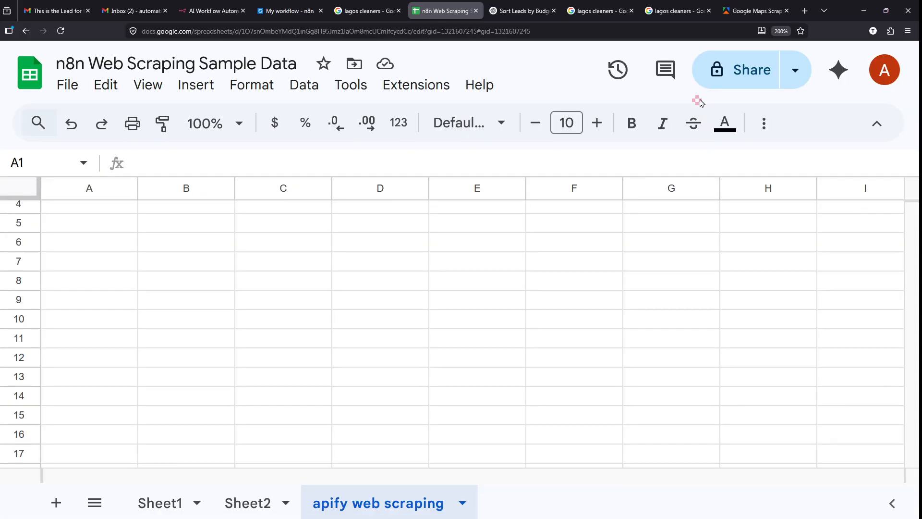
pyautogui.moveTo(356, 490); pyautogui.dragTo(373, 301)
pyautogui.press('Escape')
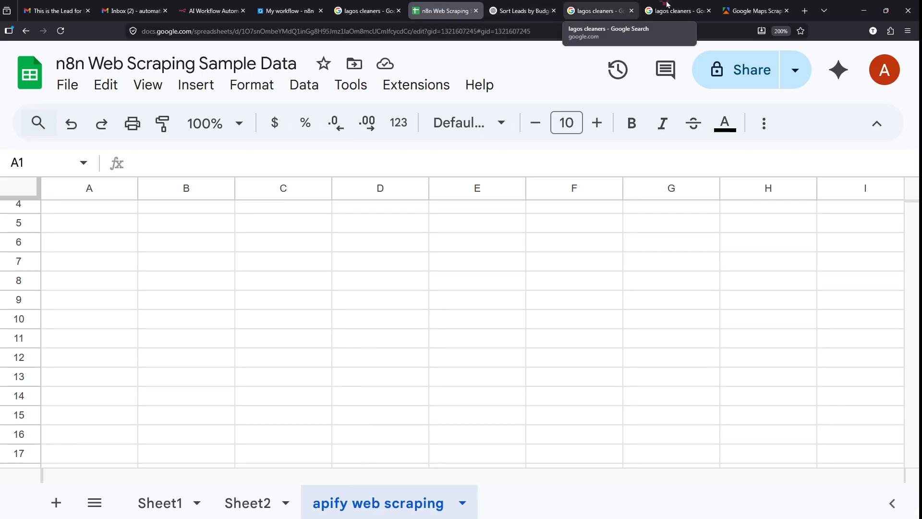
pyautogui.click(282, 5)
# - Set the Google Sheets node's Document to 'n8n Web Scraping Sample Data'
pyautogui.scroll(-2, 408, 312)
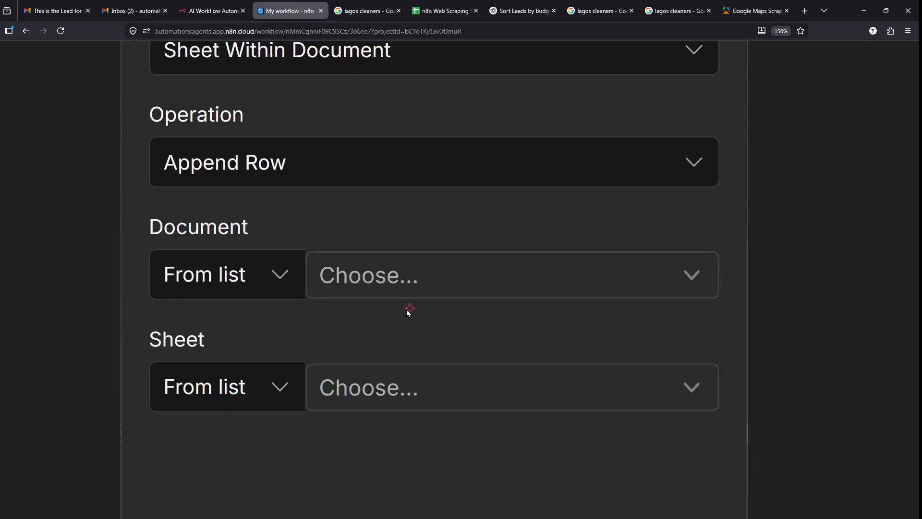
pyautogui.click(390, 270)
pyautogui.click(703, 276)
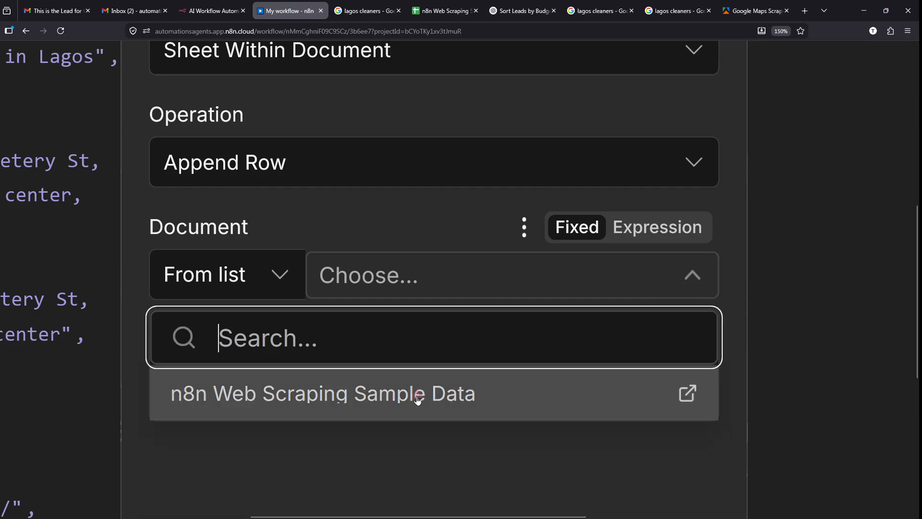
pyautogui.click(418, 399)
pyautogui.click(417, 399)
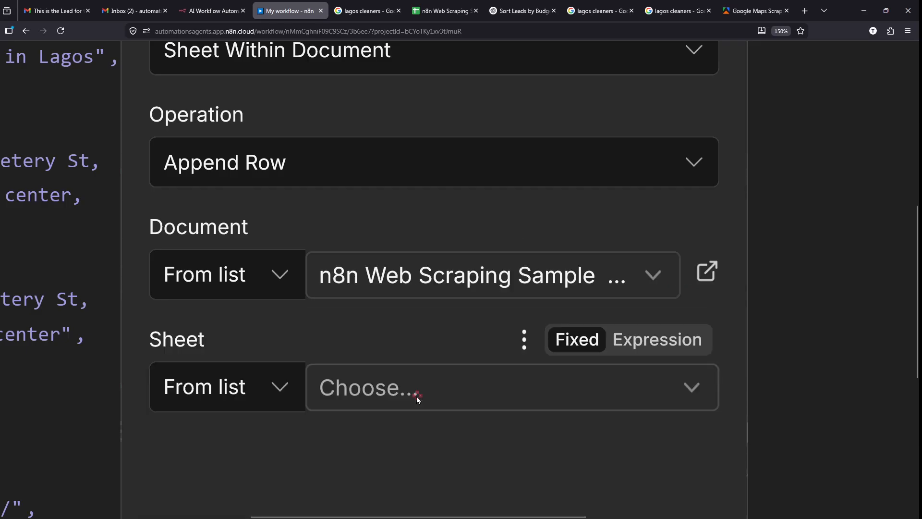
pyautogui.scroll(-3, 526, 393)
pyautogui.scroll(-2, 542, 333)
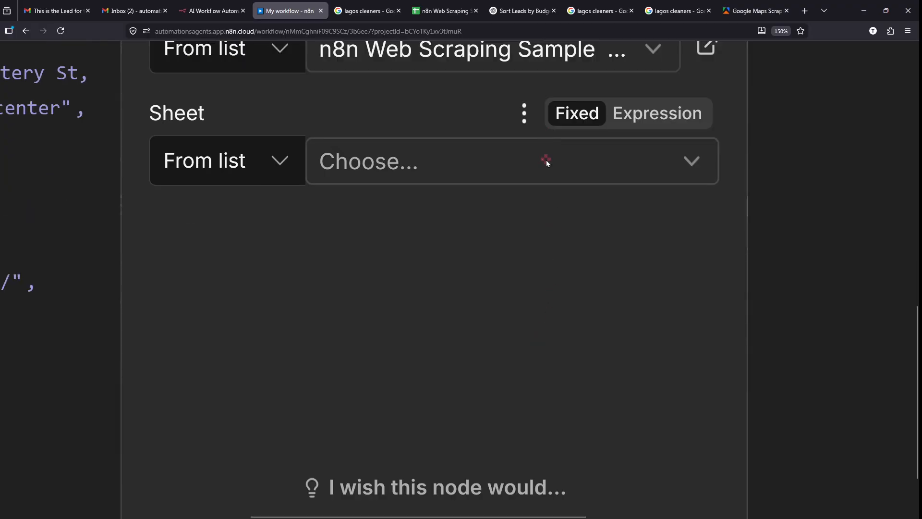
# - Set the node's Sheet to 'apify web scraping' and check that tab in the spreadsheet
pyautogui.click(544, 161)
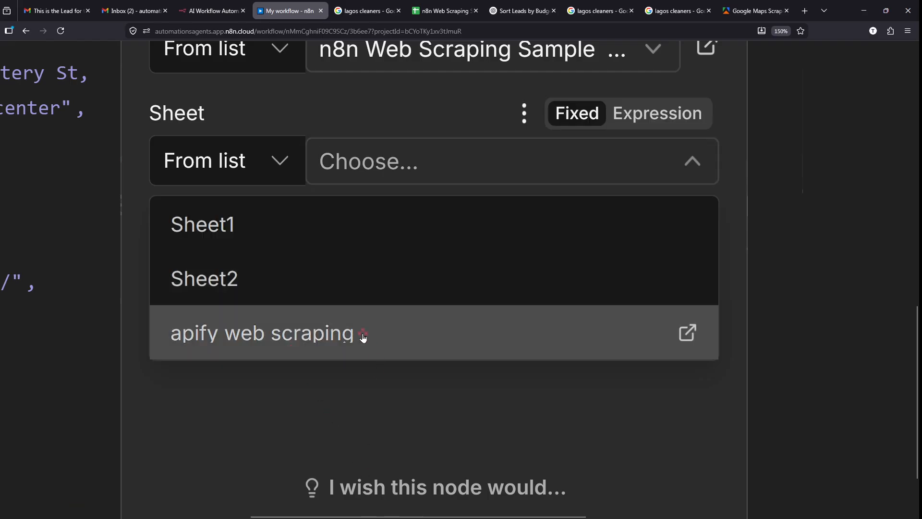
pyautogui.click(363, 337)
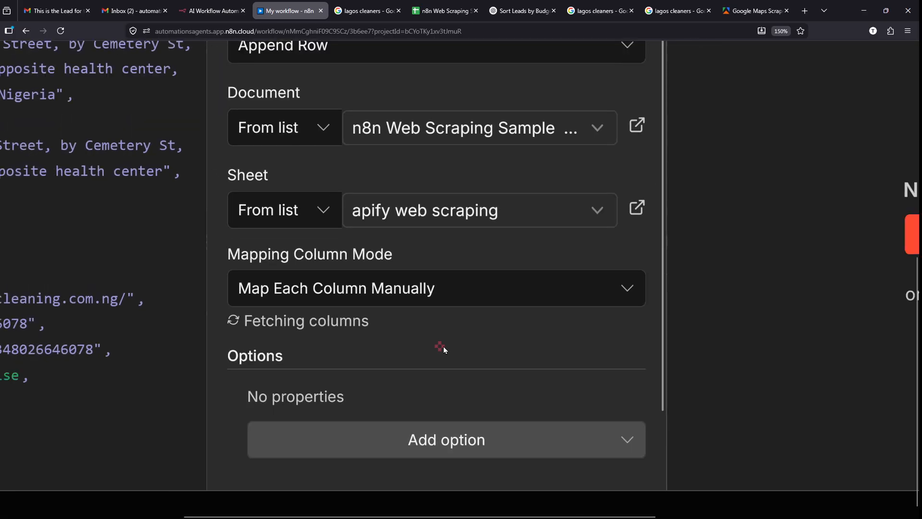
pyautogui.scroll(-2, 463, 304)
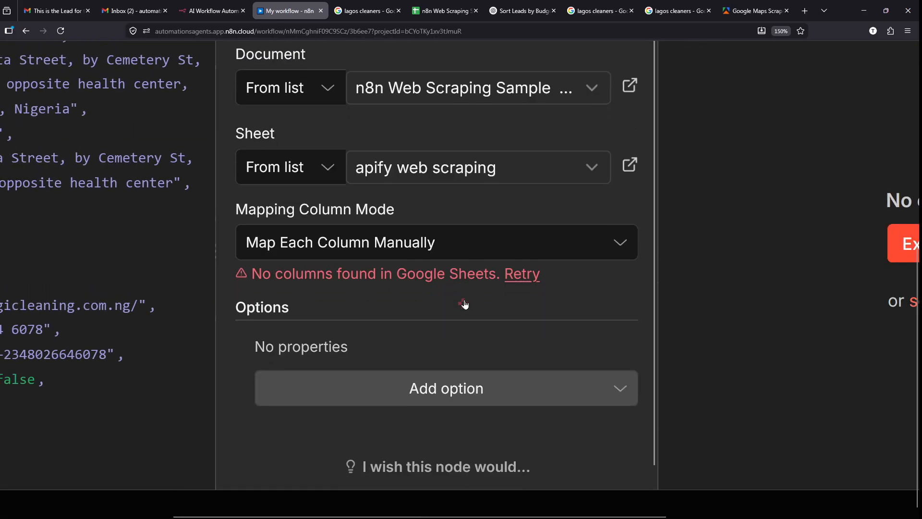
pyautogui.moveTo(222, 244)
pyautogui.mouseDown()
pyautogui.moveTo(515, 288)
pyautogui.moveTo(562, 276)
pyautogui.mouseUp()
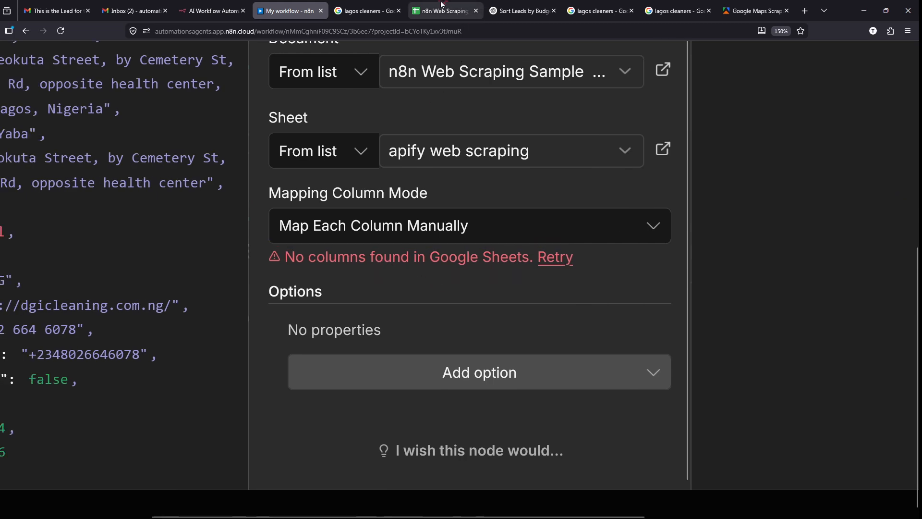
pyautogui.click(425, 12)
pyautogui.scroll(3, 96, 269)
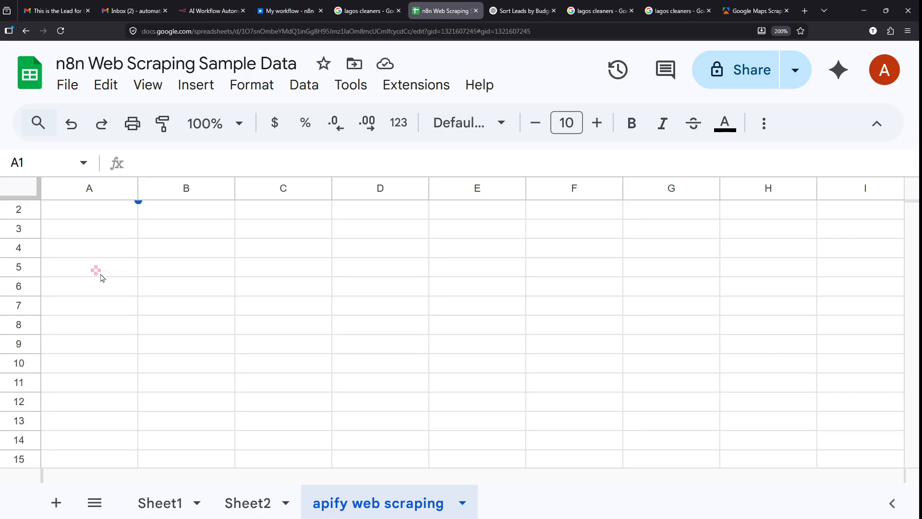
# - Zoom the spreadsheet to 125% and review Sheet2's First Name, Last Name and Email headers
pyautogui.click(204, 124)
pyautogui.click(215, 283)
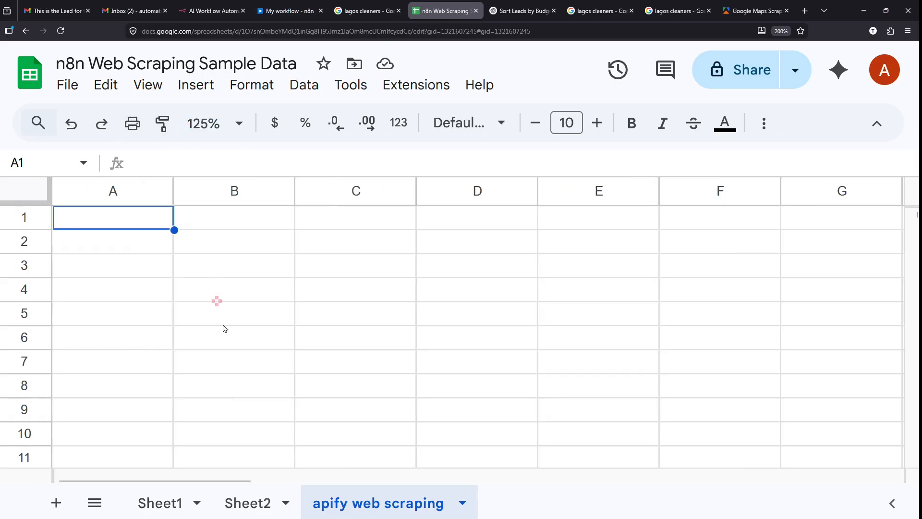
pyautogui.click(244, 503)
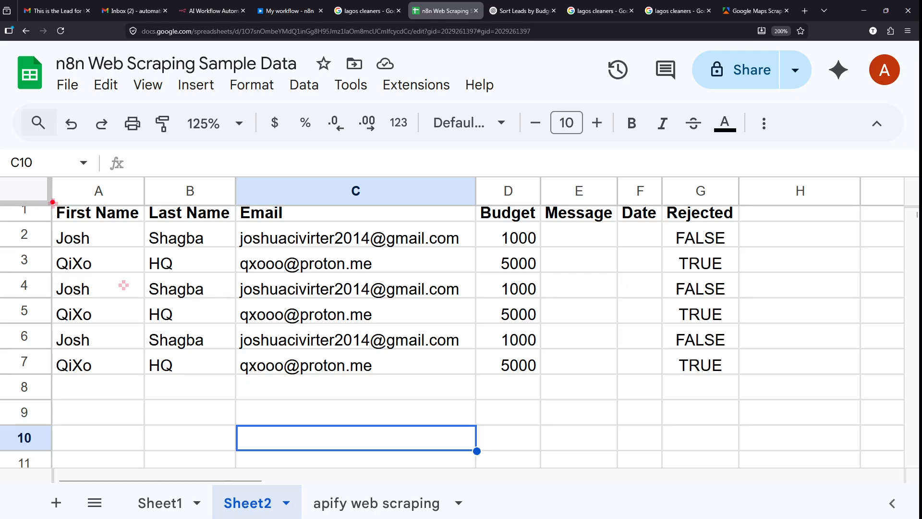
pyautogui.moveTo(41, 195)
pyautogui.mouseDown()
pyautogui.moveTo(141, 226)
pyautogui.moveTo(234, 228)
pyautogui.mouseUp()
pyautogui.moveTo(234, 194); pyautogui.dragTo(302, 225)
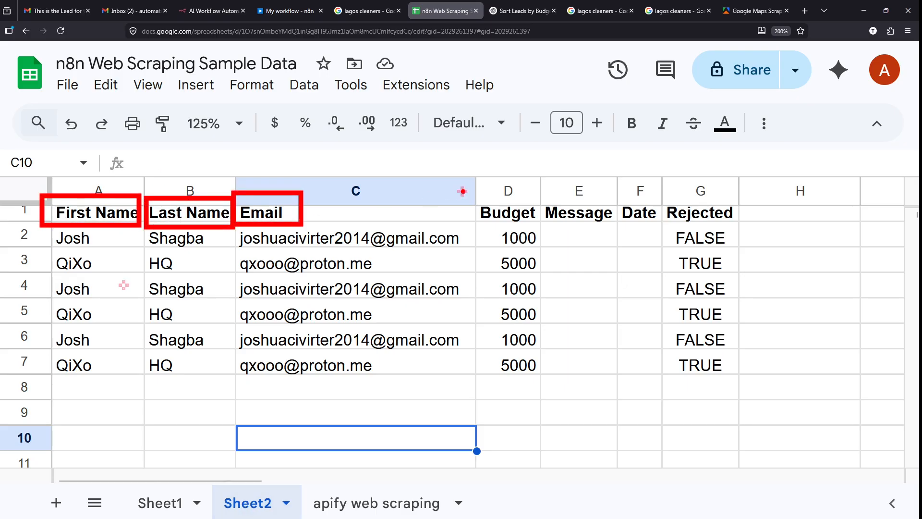
pyautogui.moveTo(192, 165); pyautogui.dragTo(165, 52)
pyautogui.moveTo(76, 177); pyautogui.dragTo(108, 68)
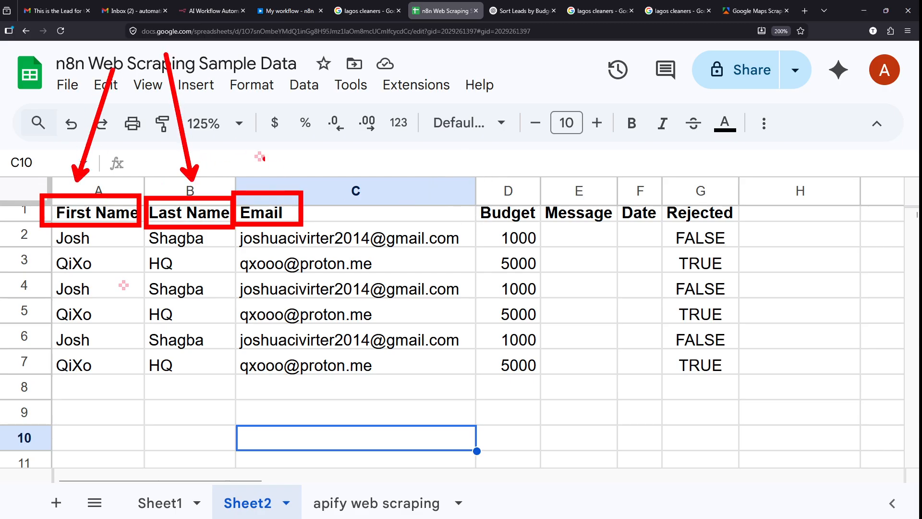
pyautogui.moveTo(279, 180); pyautogui.dragTo(287, 101)
pyautogui.press('Escape')
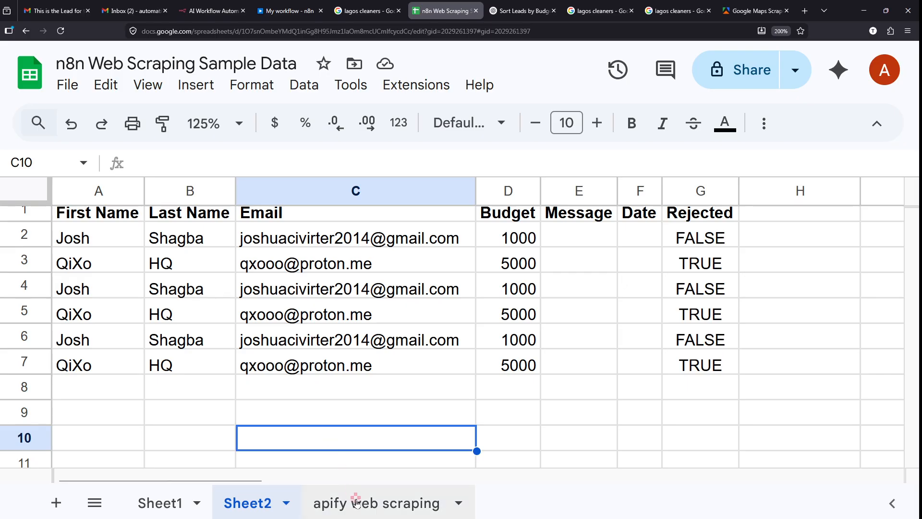
# - Return to the 'apify web scraping' sheet and select cell A1
pyautogui.click(354, 501)
pyautogui.click(136, 223)
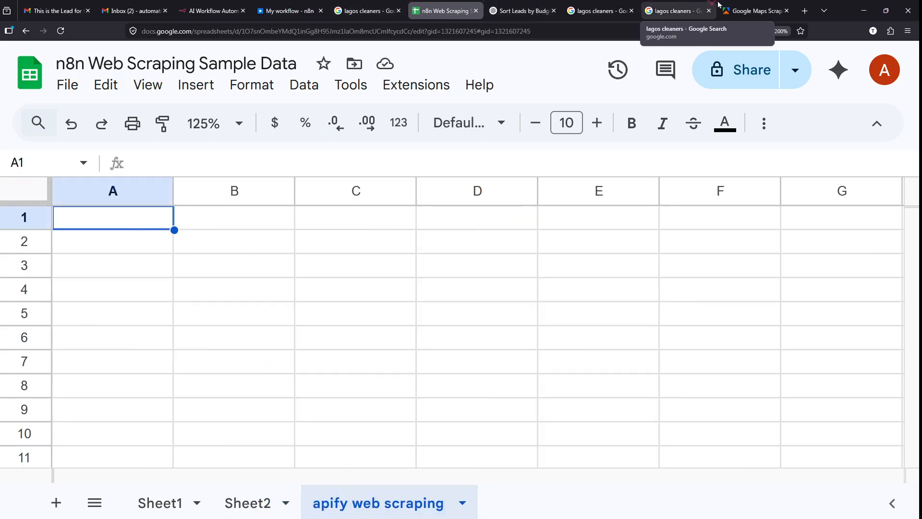
pyautogui.click(755, 11)
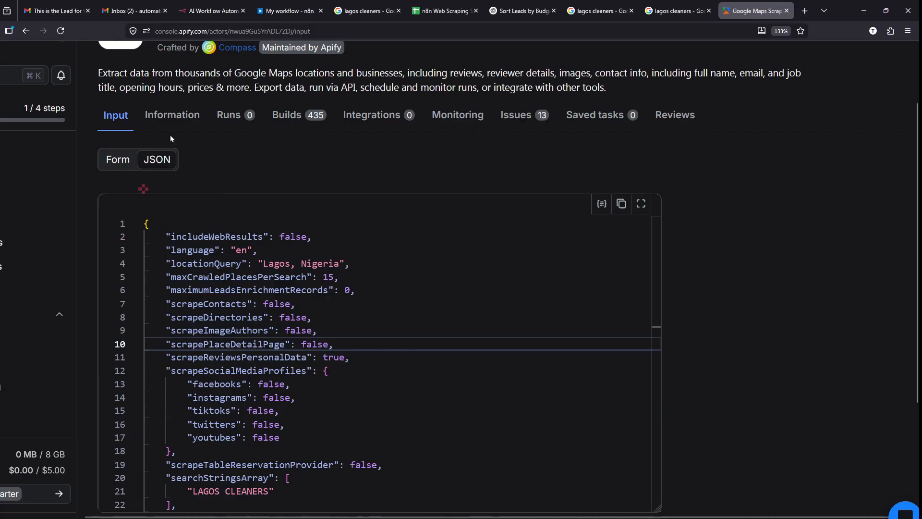
# - Scroll n8n's input panel up to the first item's title, categoryName and address fields
pyautogui.click(288, 11)
pyautogui.hscroll(-5, 160, 101)
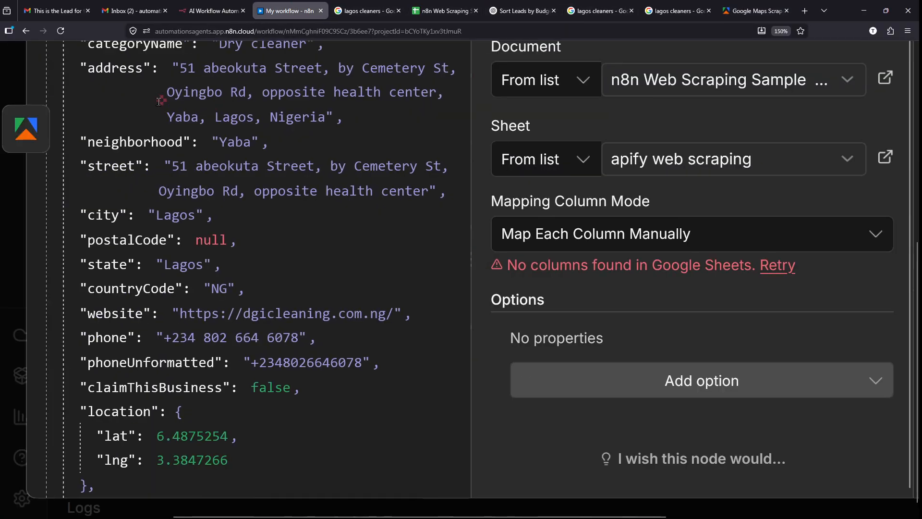
pyautogui.scroll(2, 160, 99)
pyautogui.scroll(4, 168, 124)
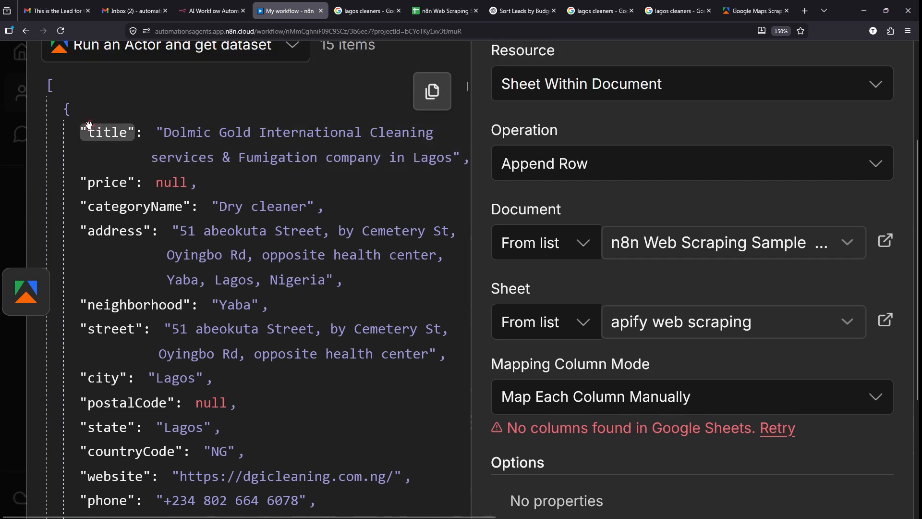
pyautogui.moveTo(82, 109)
pyautogui.mouseDown()
pyautogui.moveTo(110, 157)
pyautogui.moveTo(86, 117)
pyautogui.mouseUp()
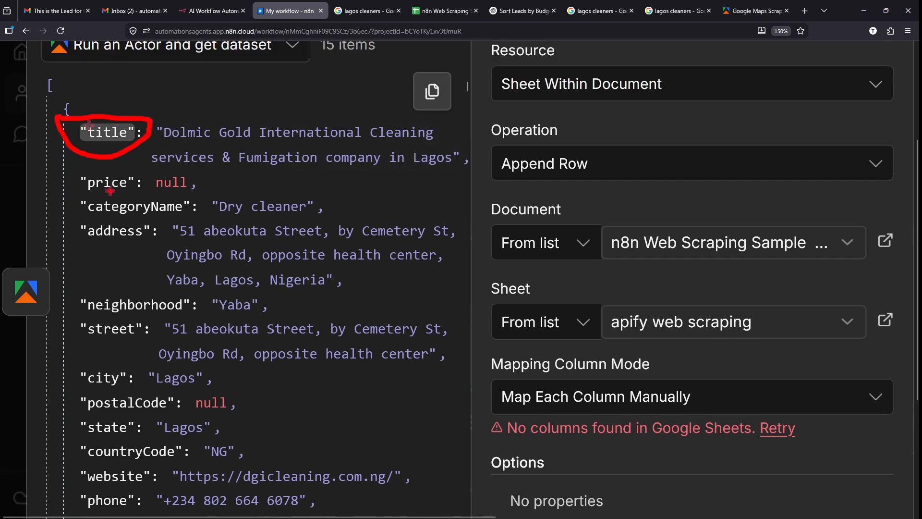
pyautogui.moveTo(86, 161)
pyautogui.mouseDown()
pyautogui.moveTo(99, 203)
pyautogui.moveTo(76, 148)
pyautogui.mouseUp()
pyautogui.hotkey('ctrl', 'z')
pyautogui.moveTo(81, 192); pyautogui.dragTo(205, 222)
pyautogui.moveTo(57, 221); pyautogui.dragTo(173, 245)
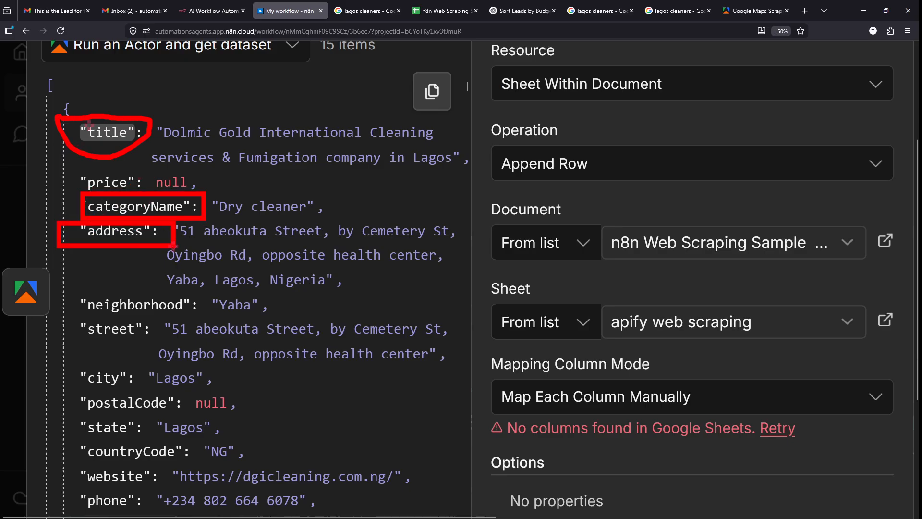
pyautogui.hotkey('ctrl', 'z')
pyautogui.hotkey('ctrl', 'z')
pyautogui.hotkey('ctrl', 'z')
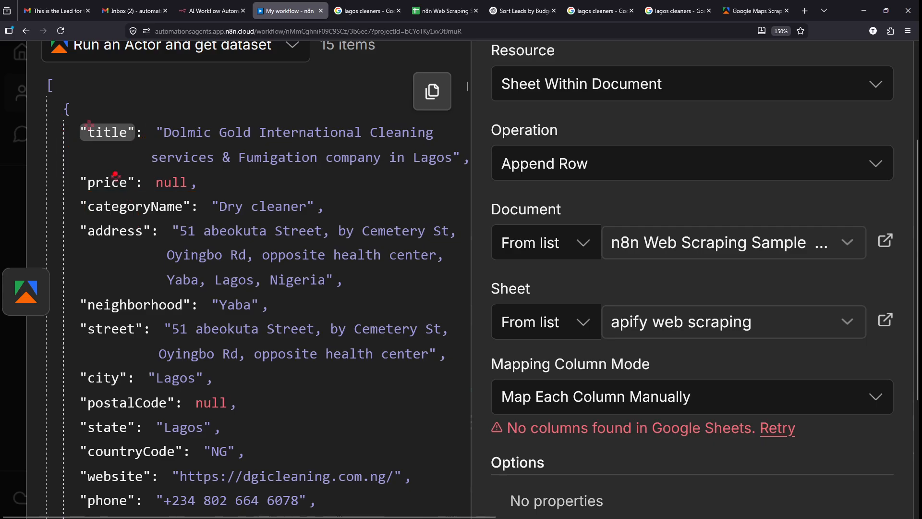
pyautogui.moveTo(63, 107); pyautogui.dragTo(147, 157)
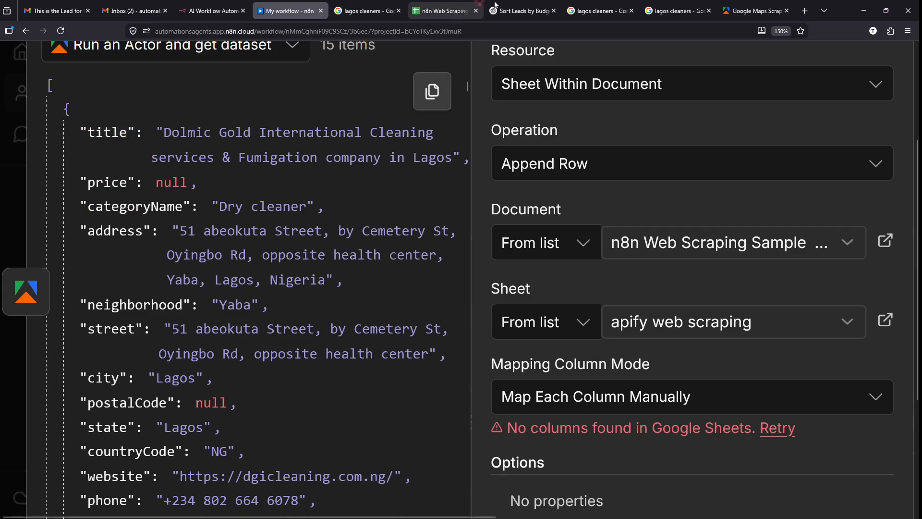
# - Enter the header Title in cell A1, checking the matching n8n field
pyautogui.click(444, 10)
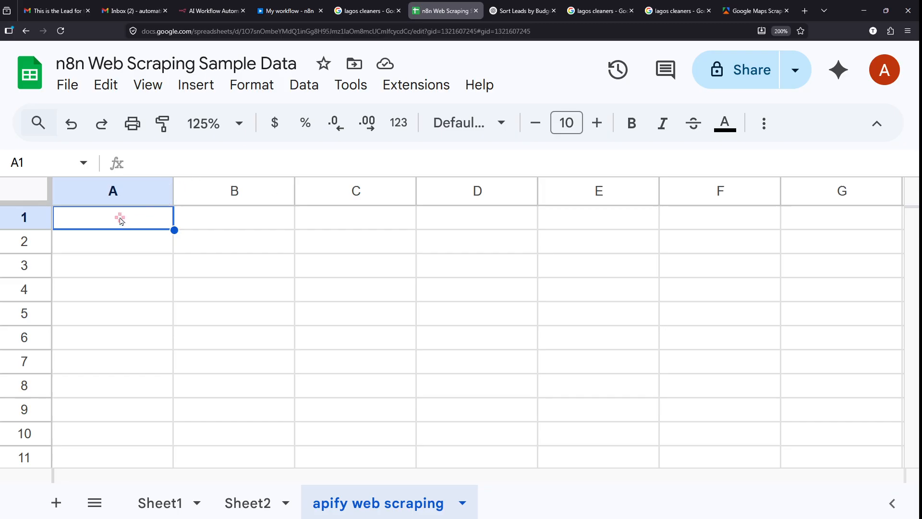
pyautogui.write('T')
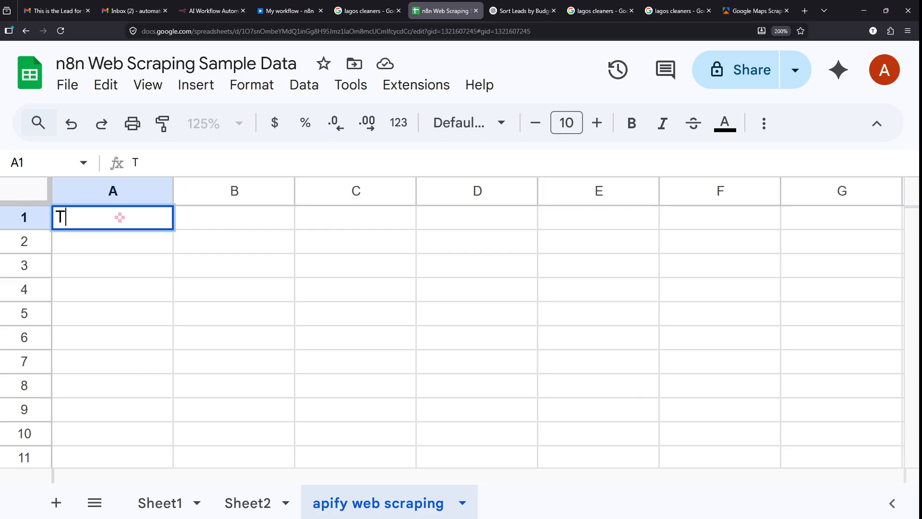
pyautogui.write('irlw')
pyautogui.press('BackSpace')
pyautogui.press('BackSpace')
pyautogui.press('BackSpace')
pyautogui.write('t')
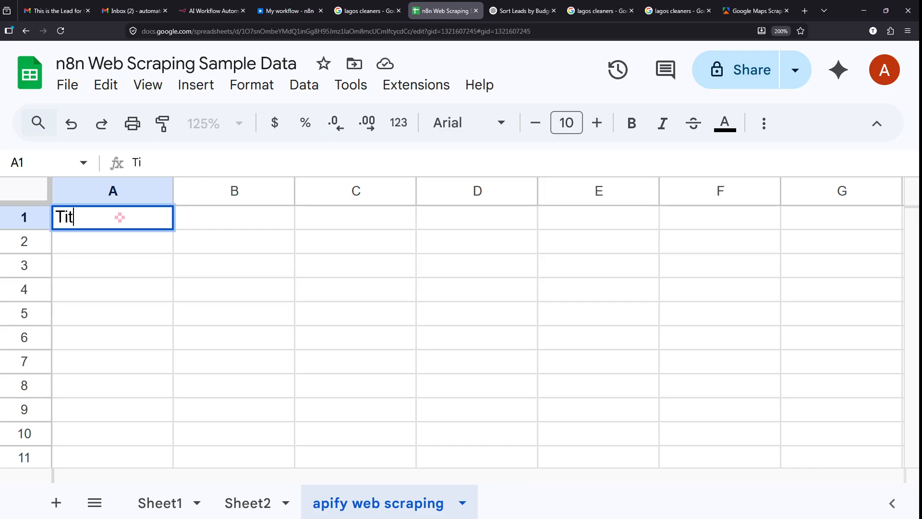
pyautogui.write('le')
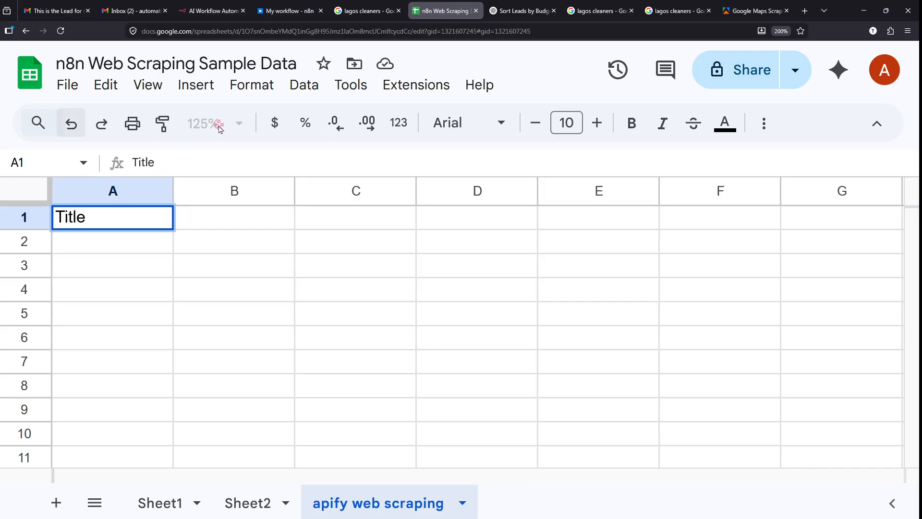
pyautogui.click(270, 6)
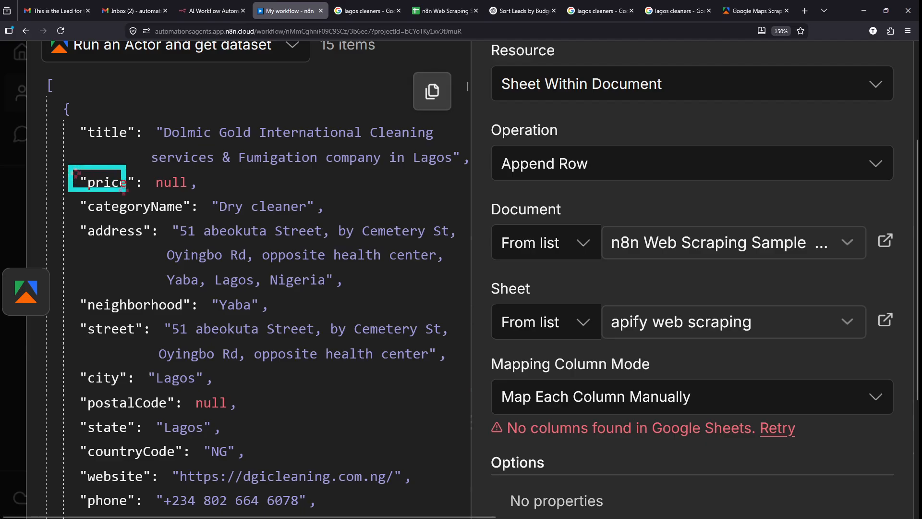
pyautogui.click(144, 195)
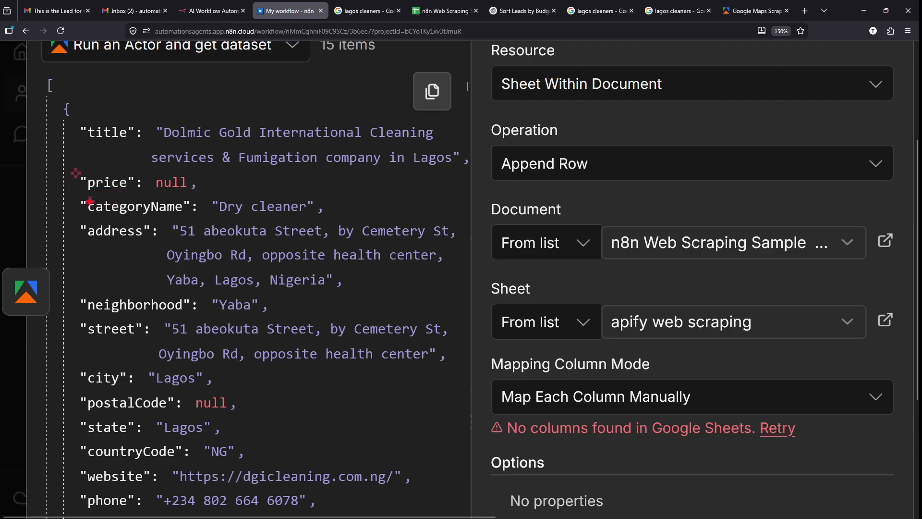
pyautogui.moveTo(70, 194); pyautogui.dragTo(193, 217)
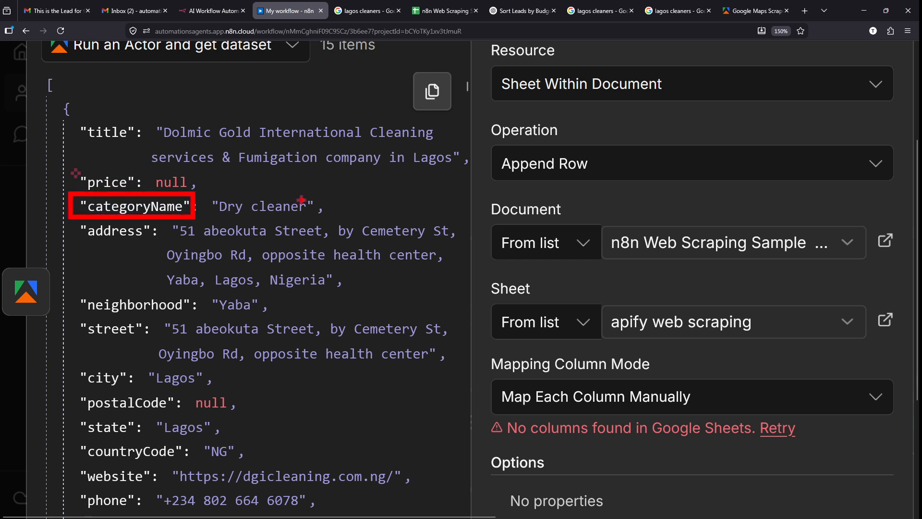
pyautogui.moveTo(327, 203); pyautogui.dragTo(438, 155)
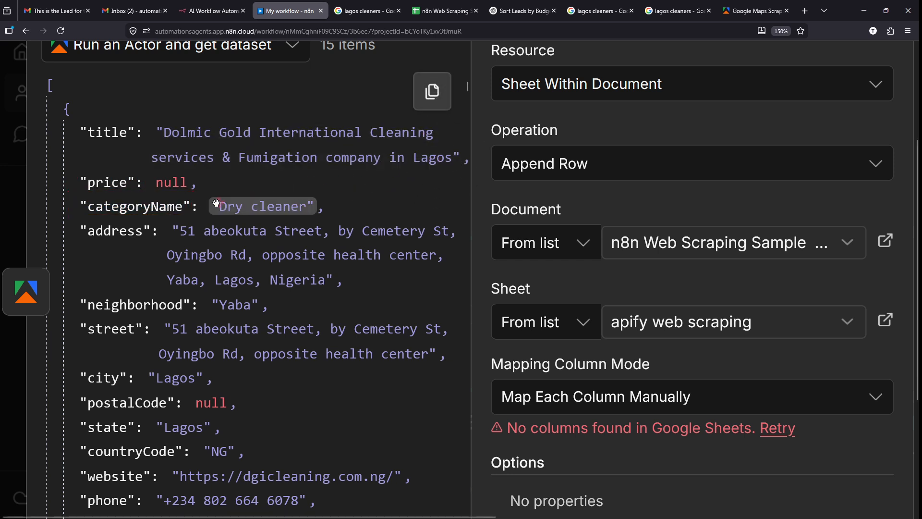
pyautogui.click(443, 11)
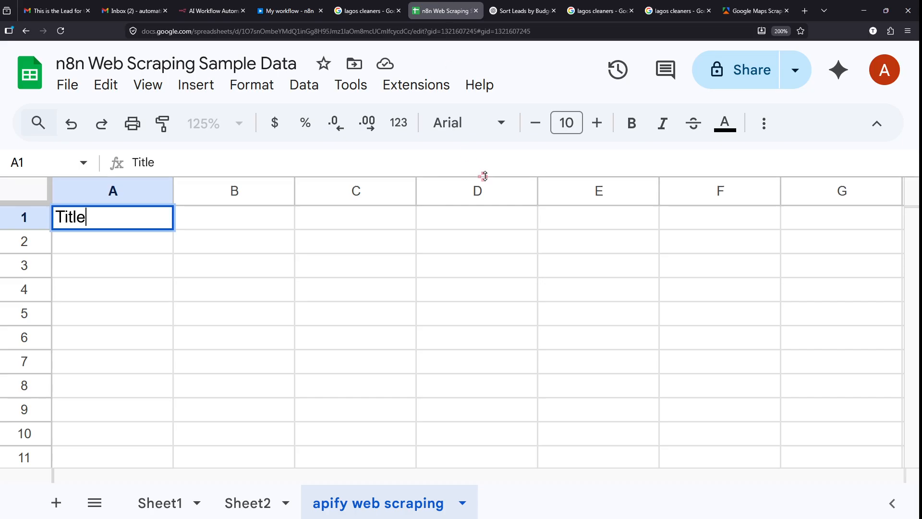
pyautogui.click(236, 225)
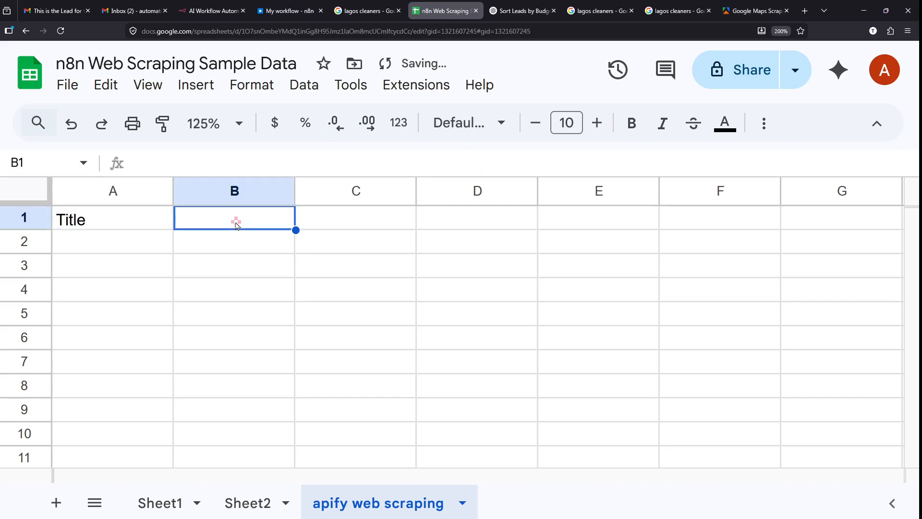
# - Enter Niche in cell B1 and look over further fields in the n8n output
pyautogui.write('Nic')
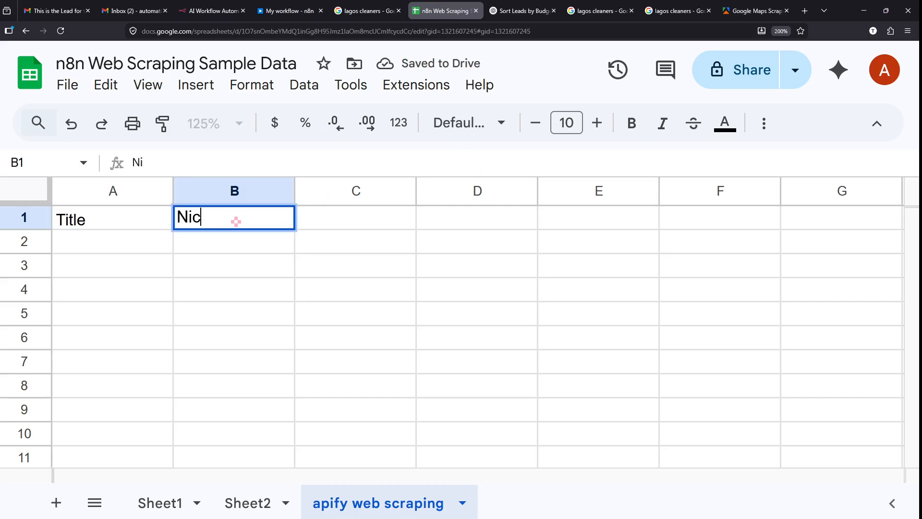
pyautogui.write('he')
pyautogui.click(231, 257)
pyautogui.click(330, 219)
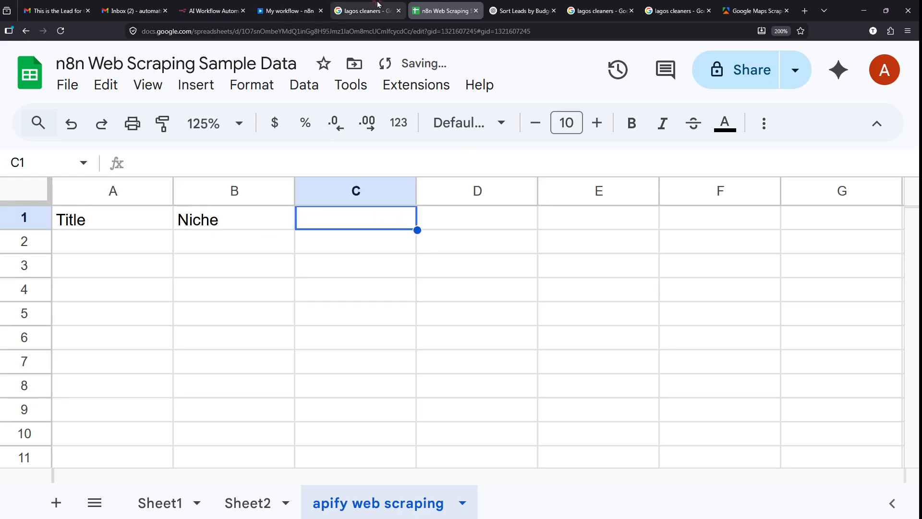
pyautogui.click(267, 5)
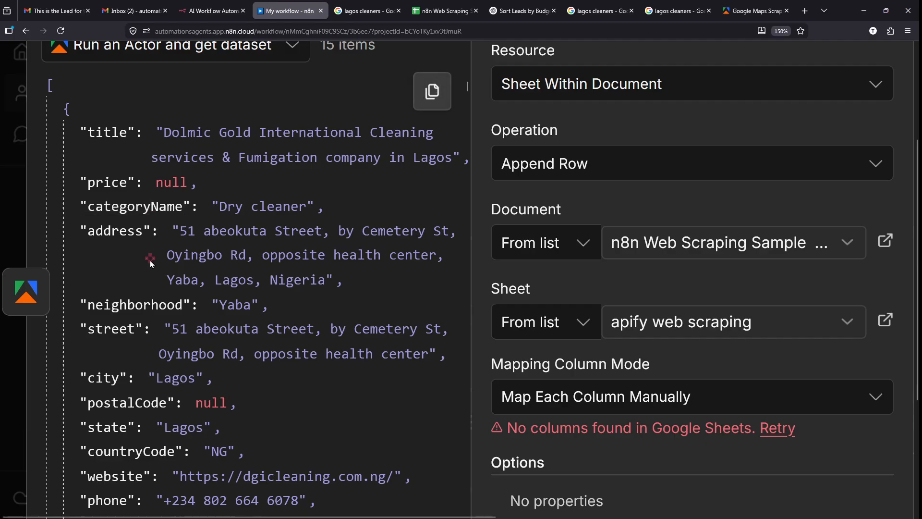
pyautogui.moveTo(69, 215); pyautogui.dragTo(163, 242)
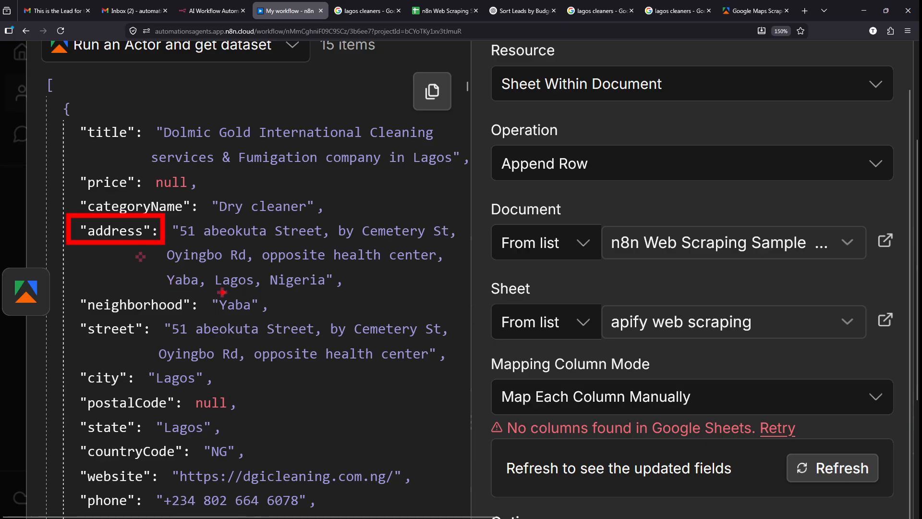
pyautogui.scroll(-1, 156, 308)
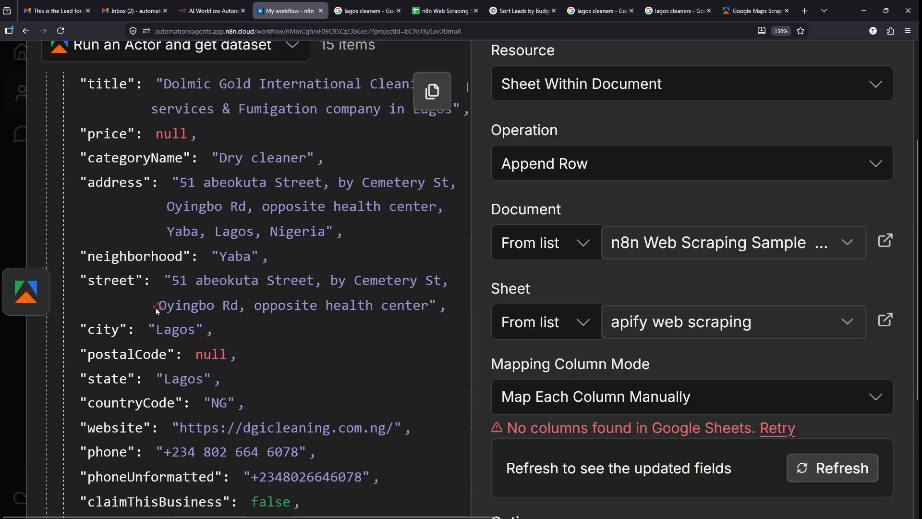
pyautogui.scroll(-1, 110, 279)
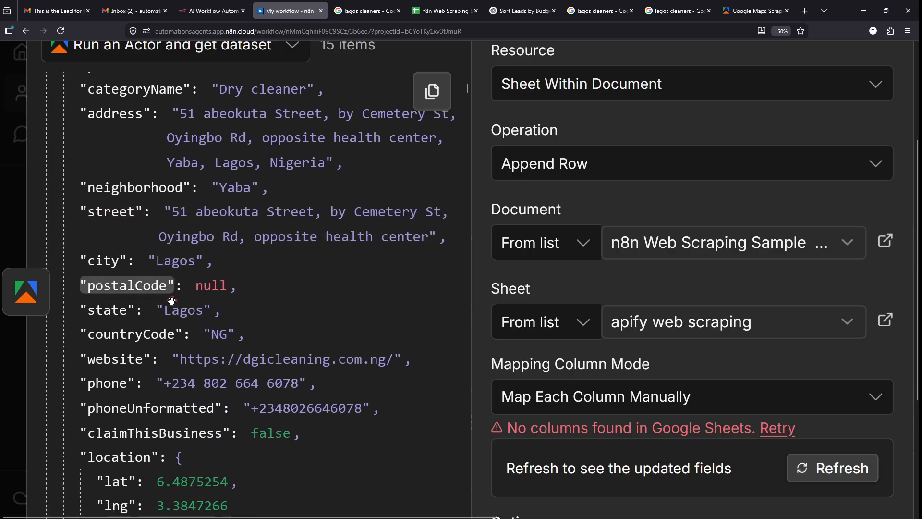
pyautogui.scroll(-1, 106, 260)
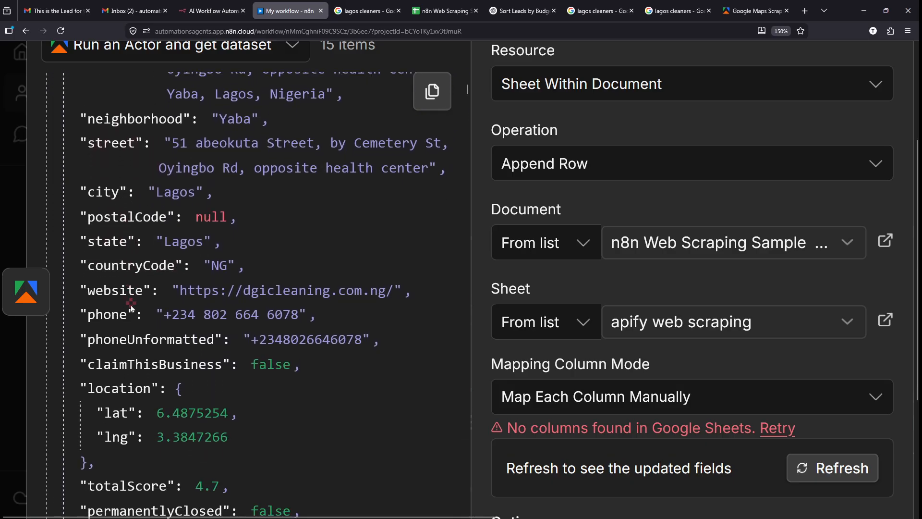
pyautogui.scroll(-1, 128, 340)
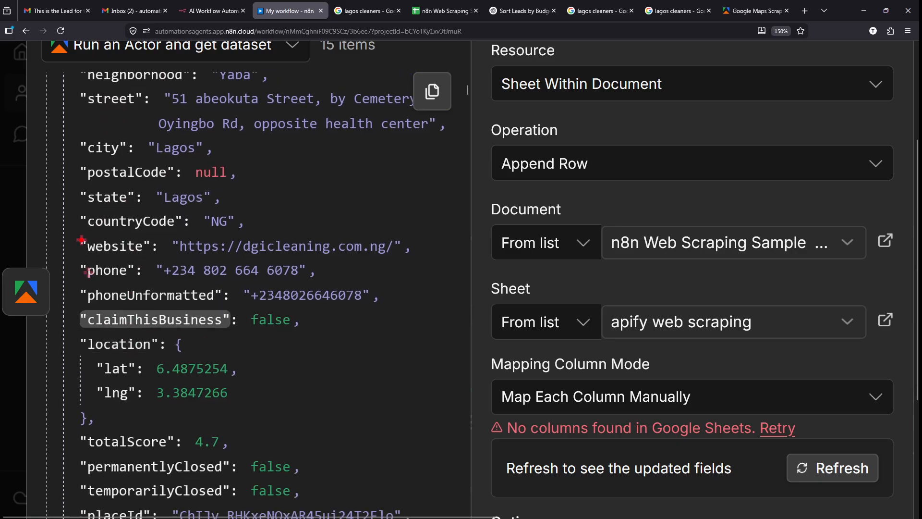
pyautogui.moveTo(61, 233)
pyautogui.mouseDown()
pyautogui.moveTo(125, 242)
pyautogui.moveTo(137, 257)
pyautogui.mouseUp()
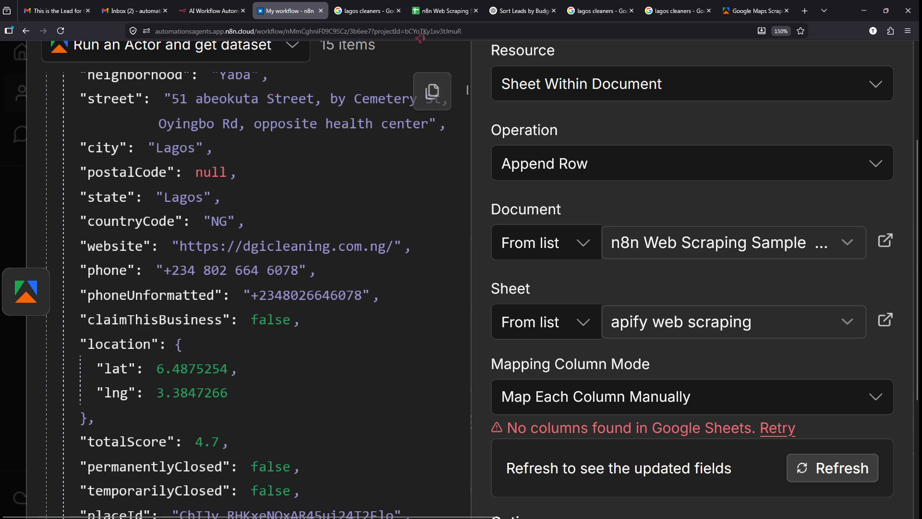
# - Enter Website as the header in cell C1
pyautogui.click(436, 10)
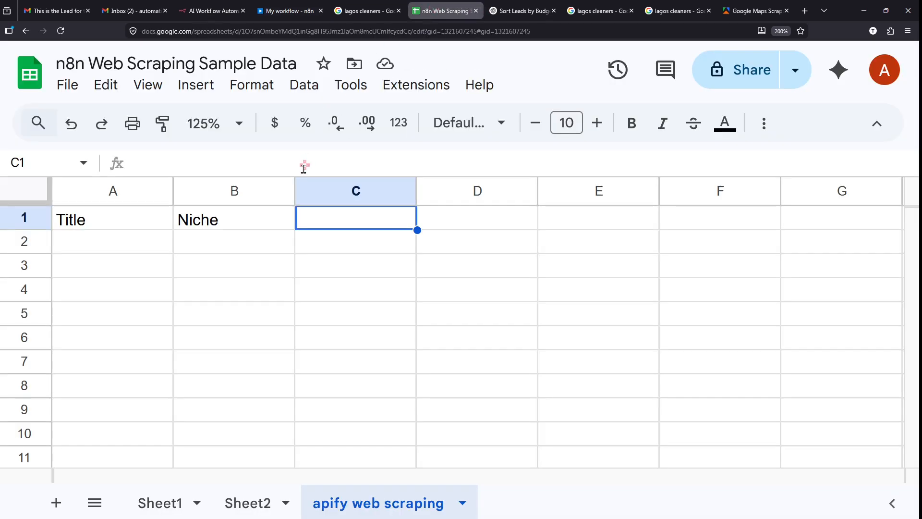
pyautogui.write('Website')
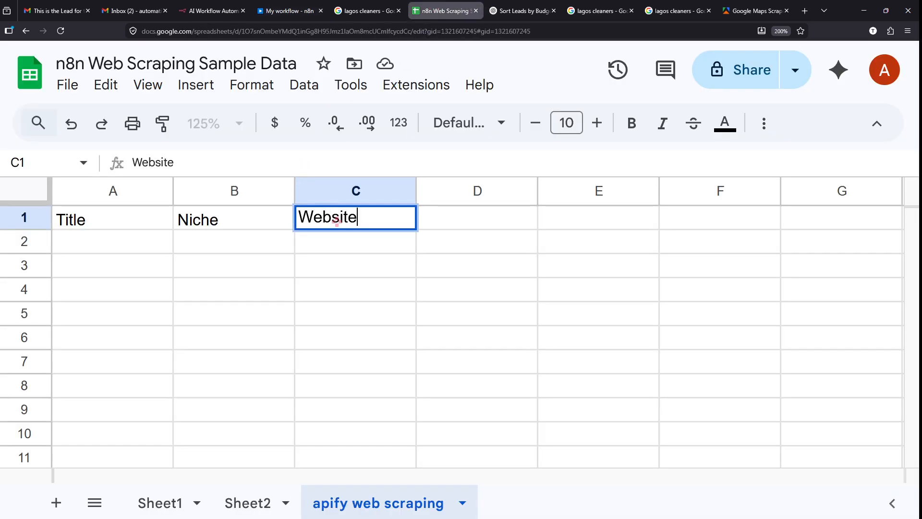
pyautogui.click(438, 218)
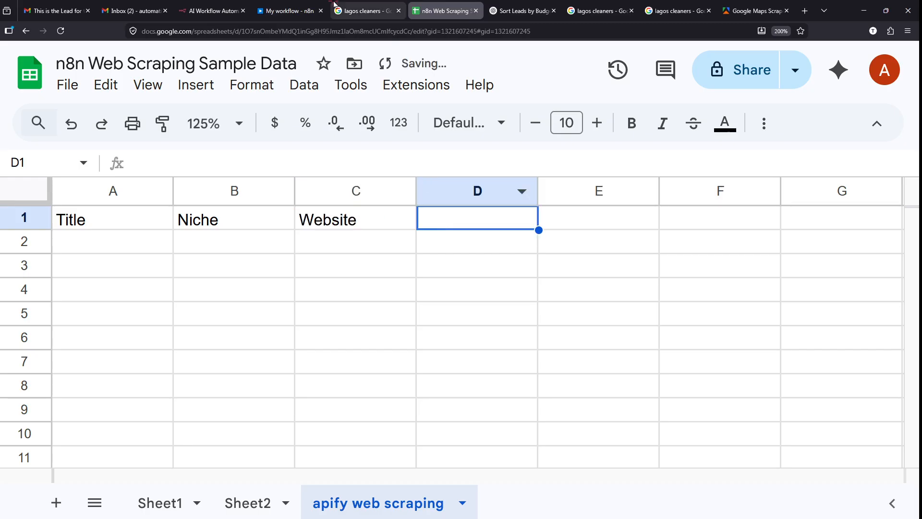
pyautogui.click(284, 7)
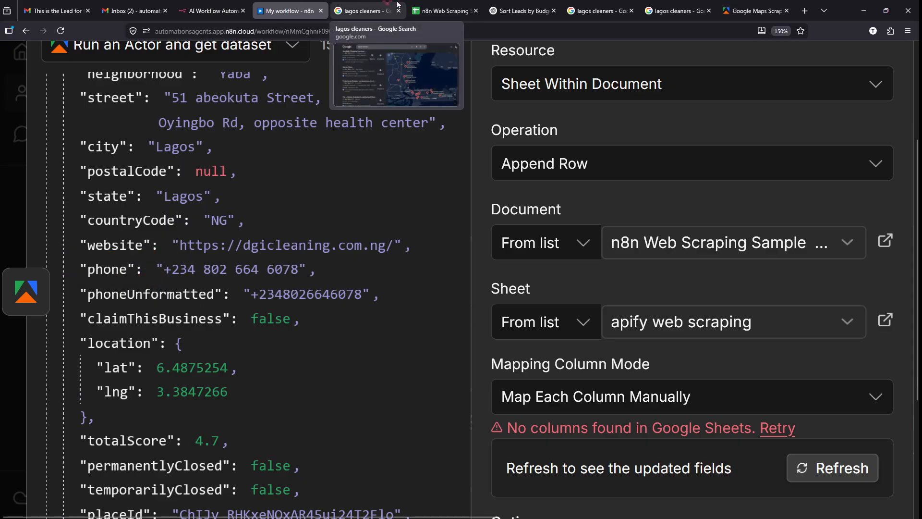
# - Enter Phone as the D1 header in the apify web scraping sheet
pyautogui.click(439, 11)
pyautogui.write('Phone')
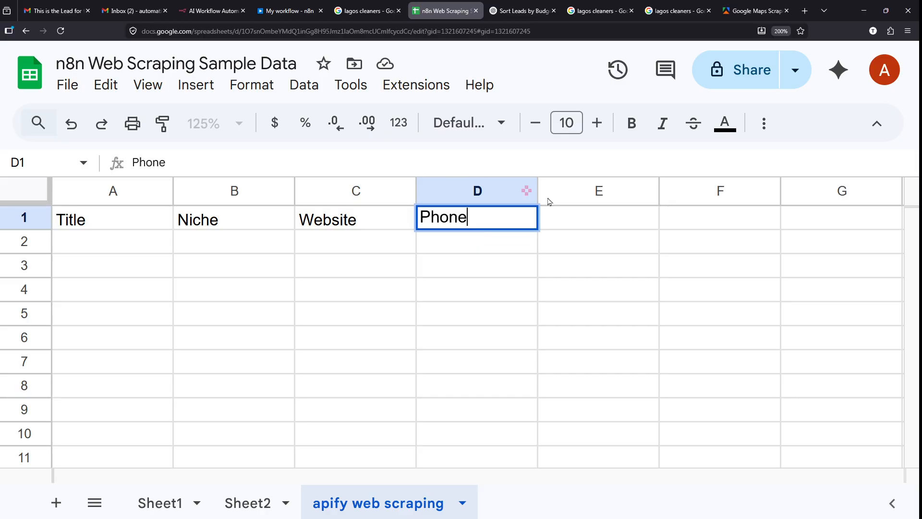
pyautogui.click(582, 215)
# - Review the n8n output and the lagos cleaners search results showing ratings
pyautogui.click(288, 10)
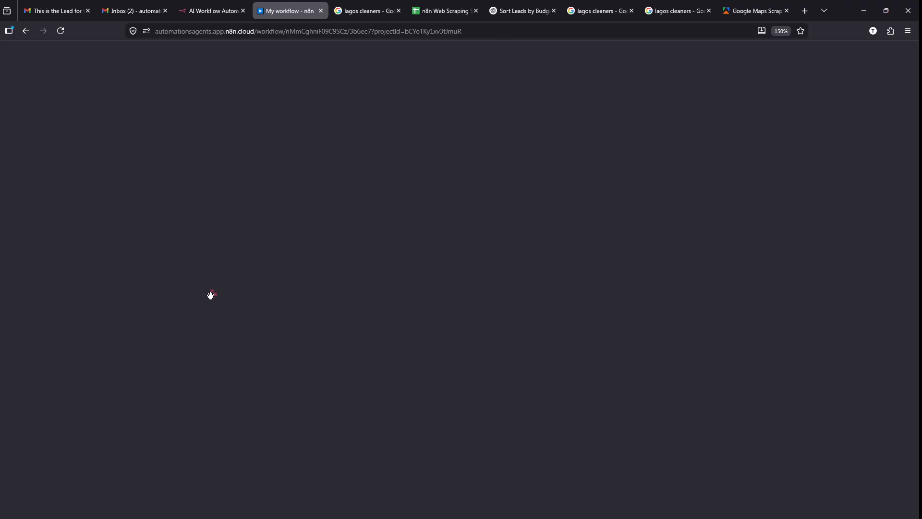
pyautogui.scroll(-2, 103, 352)
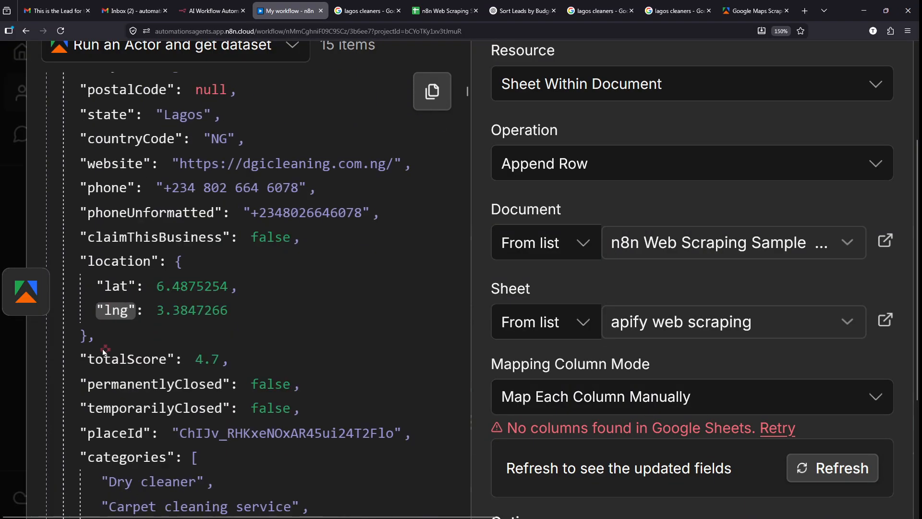
pyautogui.scroll(-3, 104, 352)
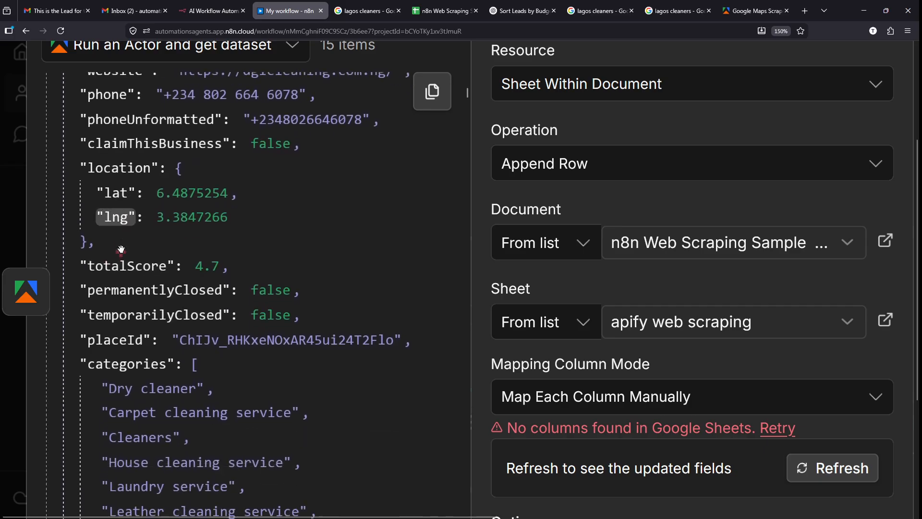
pyautogui.scroll(-1, 121, 250)
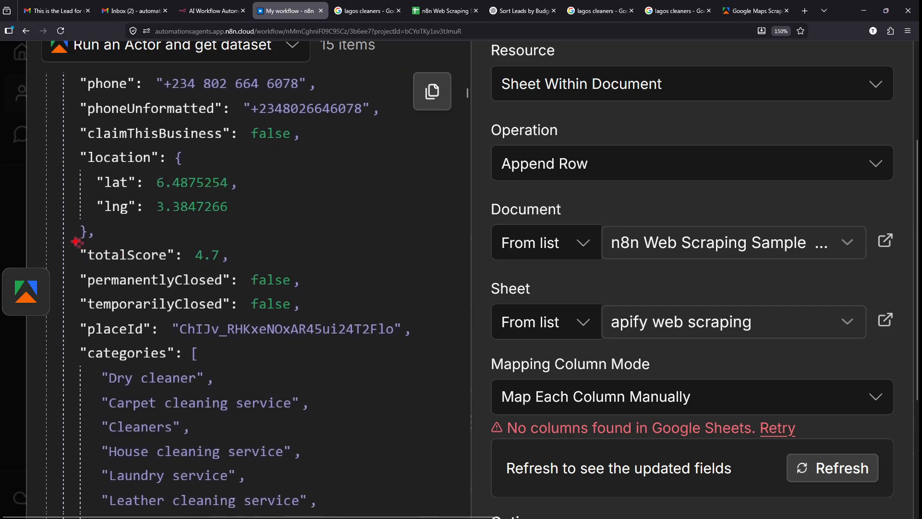
pyautogui.moveTo(77, 241)
pyautogui.mouseDown()
pyautogui.moveTo(187, 270)
pyautogui.moveTo(334, 198)
pyautogui.mouseUp()
pyautogui.press('Escape')
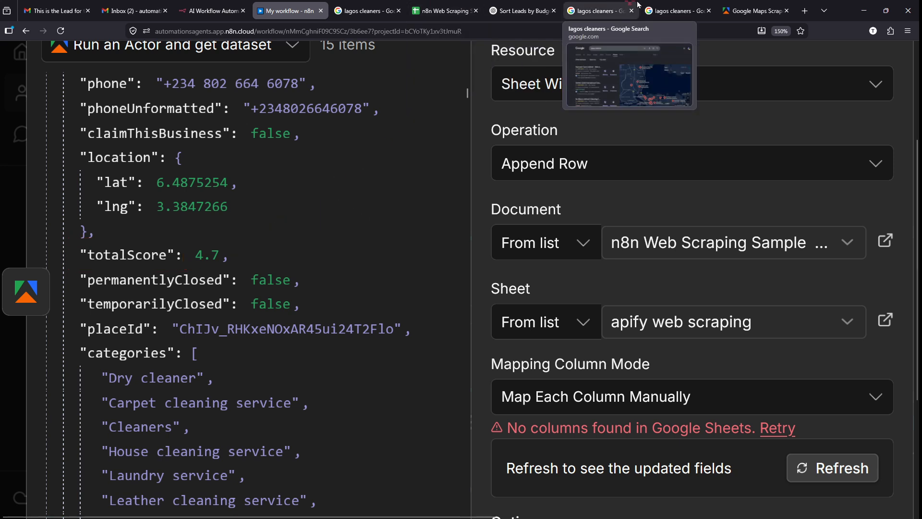
pyautogui.click(684, 5)
pyautogui.scroll(5, 79, 238)
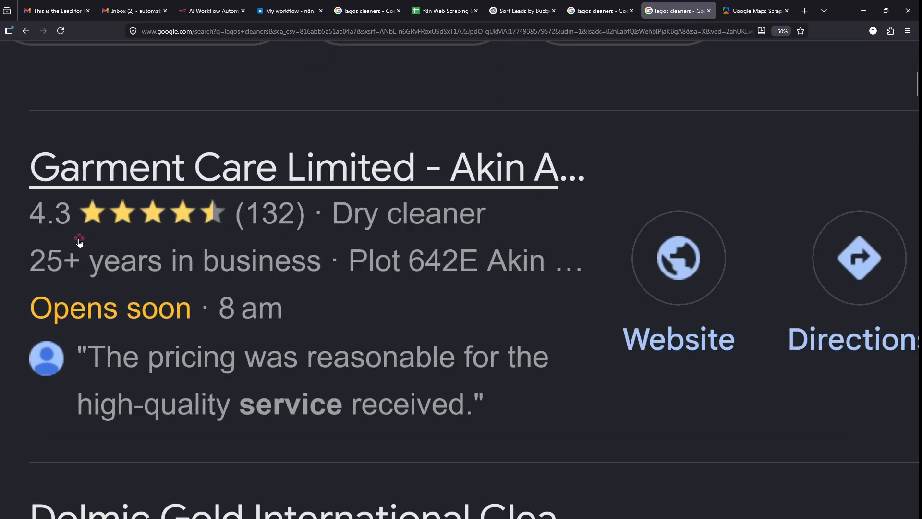
pyautogui.moveTo(31, 229); pyautogui.dragTo(230, 229)
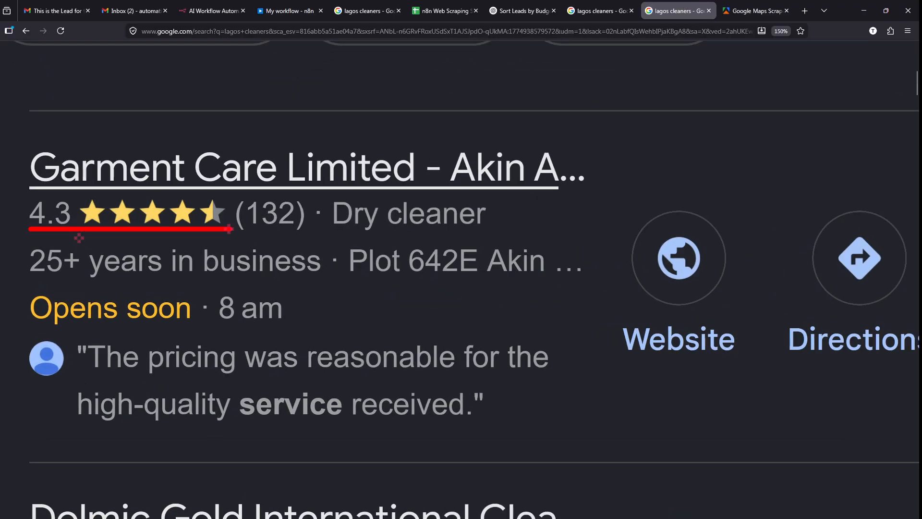
pyautogui.press('Escape')
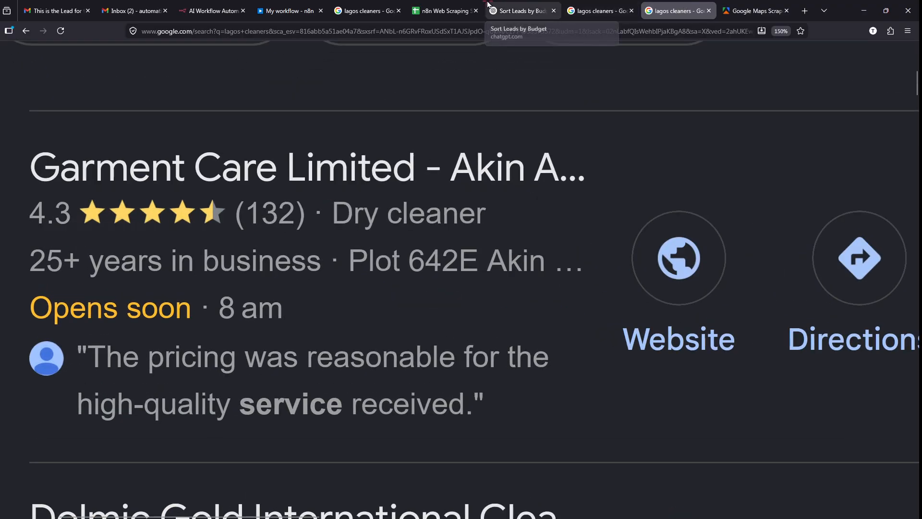
pyautogui.click(603, 5)
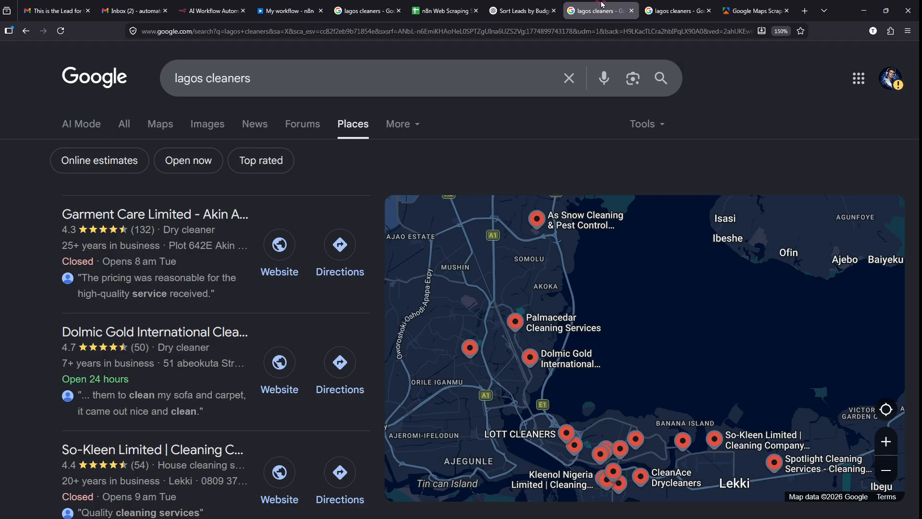
# - Enter Score as the E1 header in the sheet
pyautogui.click(417, 6)
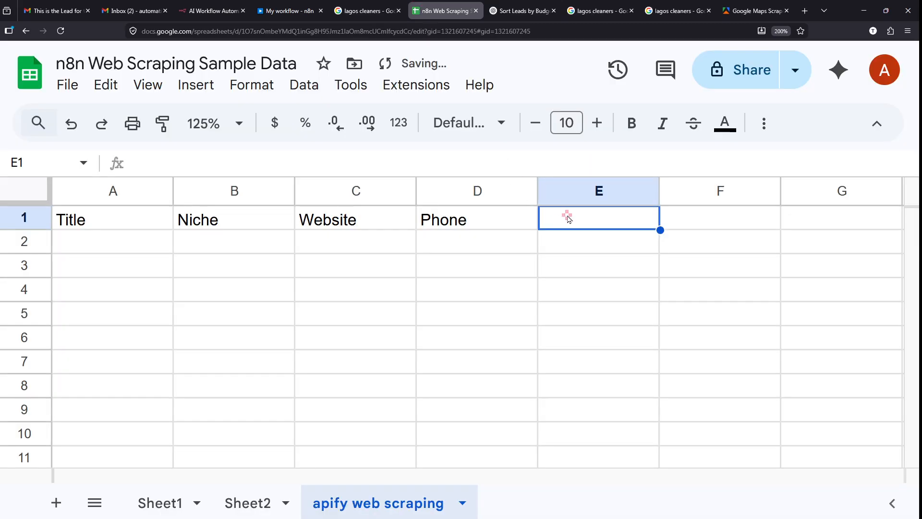
pyautogui.write('Sc')
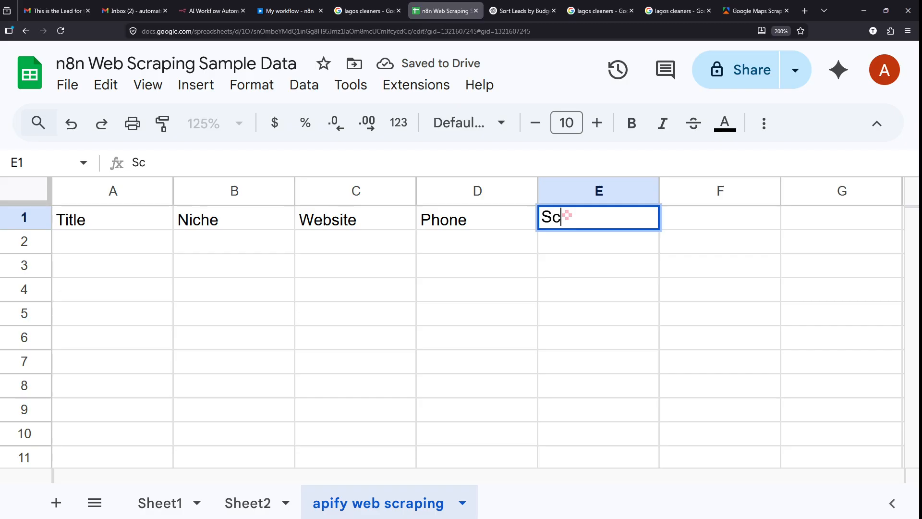
pyautogui.write('ore')
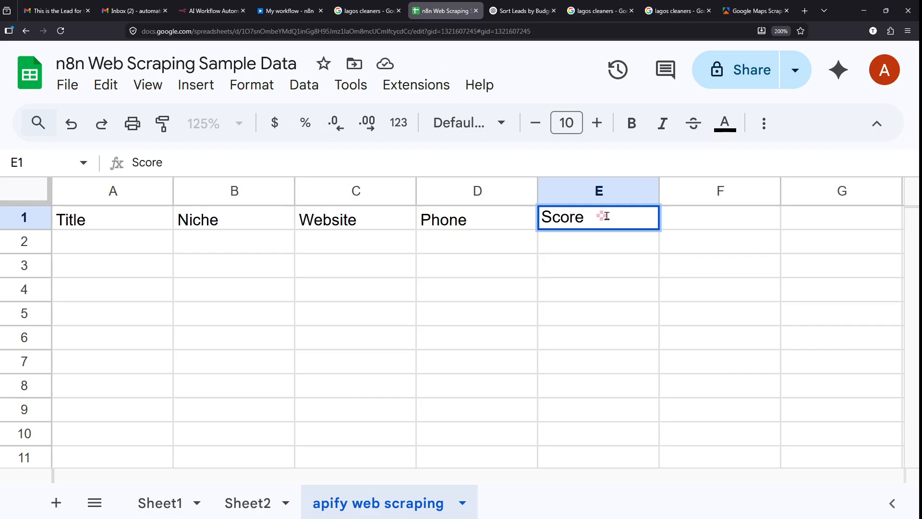
pyautogui.click(678, 220)
pyautogui.click(288, 11)
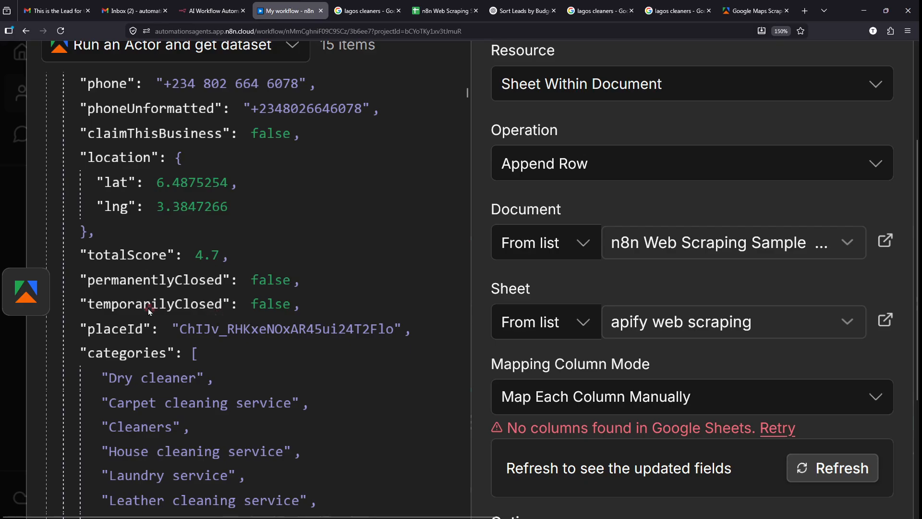
# - Scroll through the n8n workflow, then bring up the lagos cleaners Google results
pyautogui.scroll(-2, 147, 308)
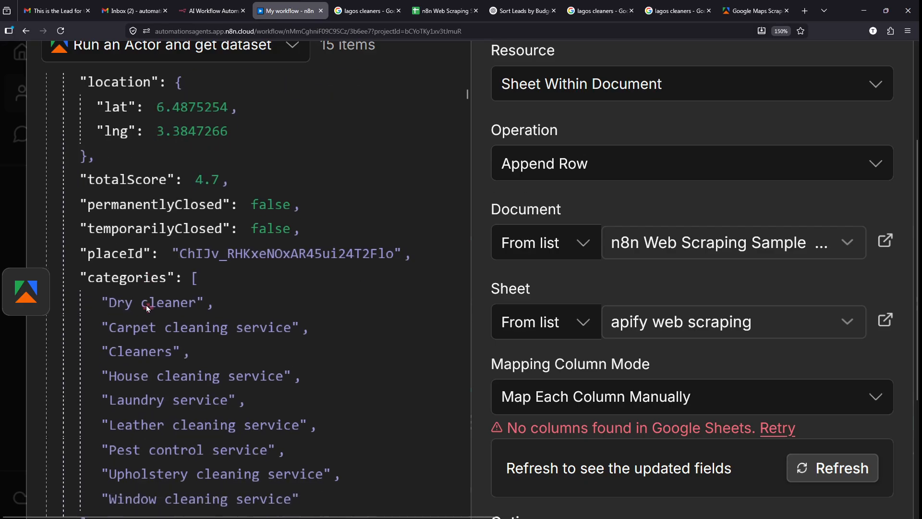
pyautogui.scroll(-3, 148, 303)
pyautogui.scroll(-2, 150, 274)
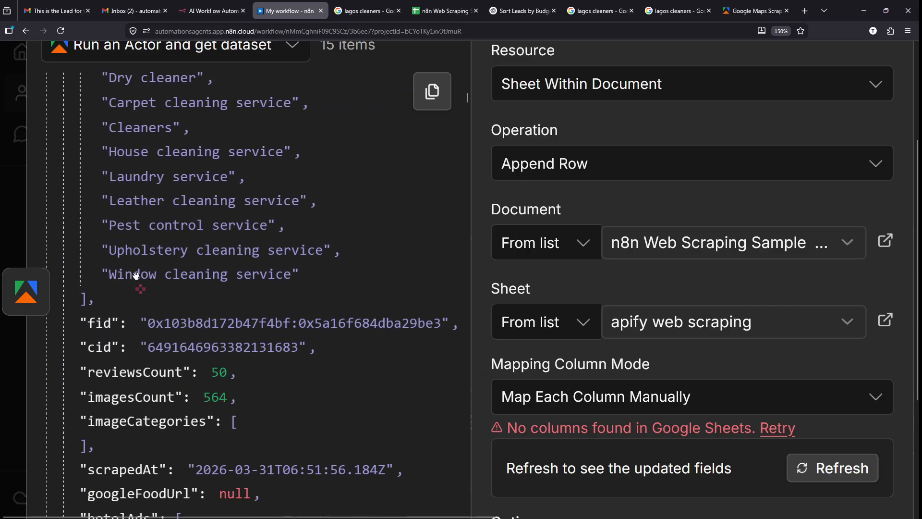
pyautogui.scroll(-4, 152, 328)
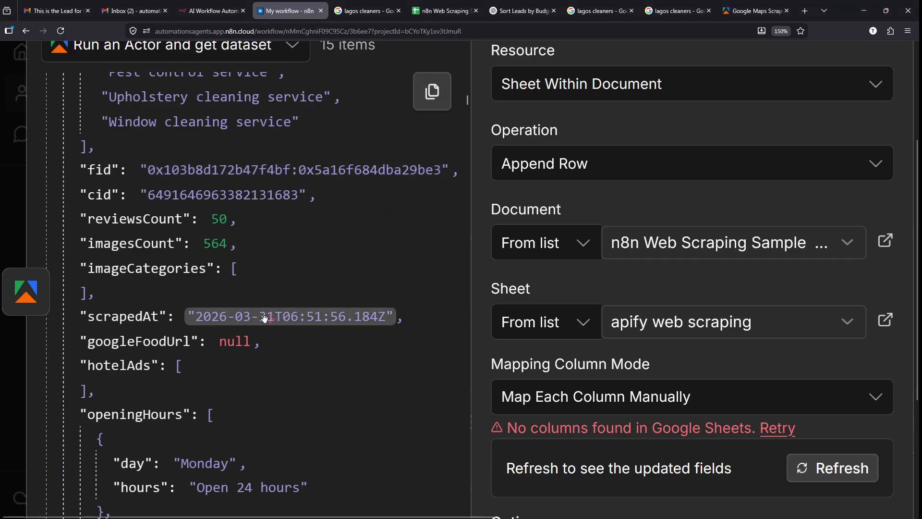
pyautogui.scroll(4, 301, 240)
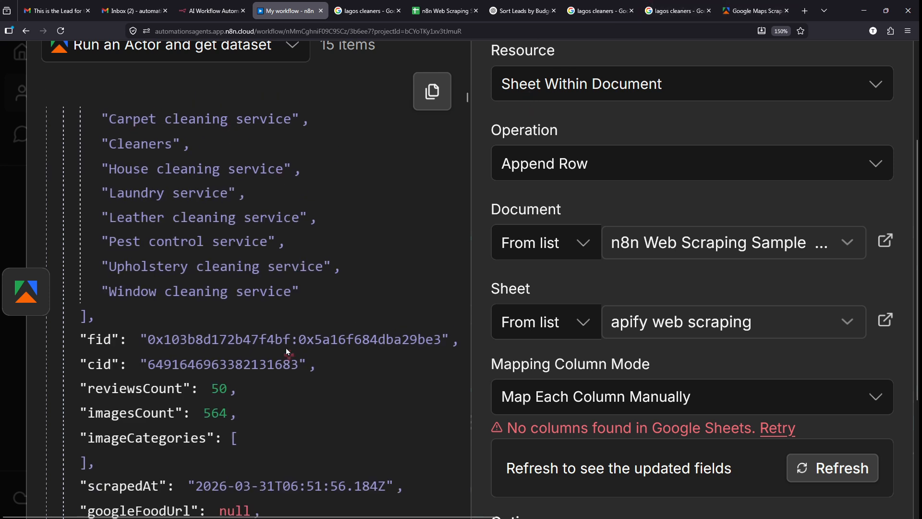
pyautogui.click(536, 5)
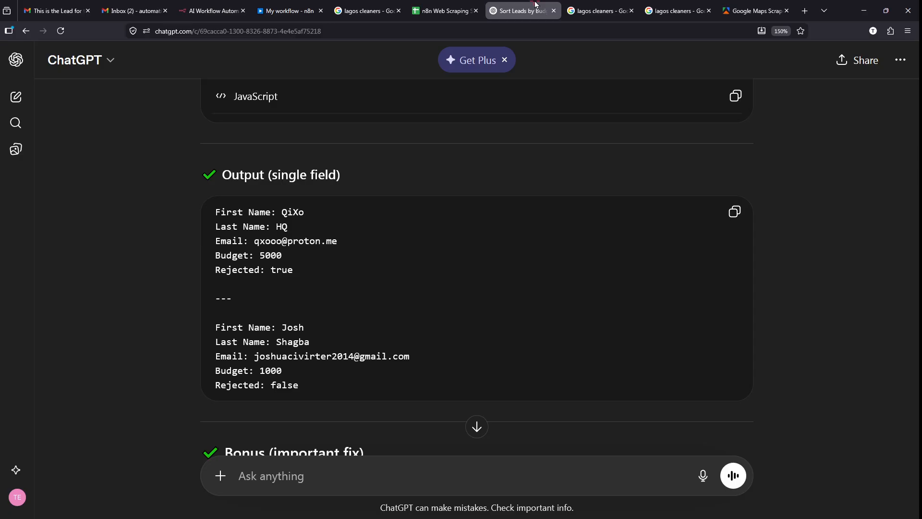
pyautogui.click(598, 11)
# - Highlight the dry cleaner listing's 4.3 rating and 132 review count
pyautogui.scroll(5, 58, 237)
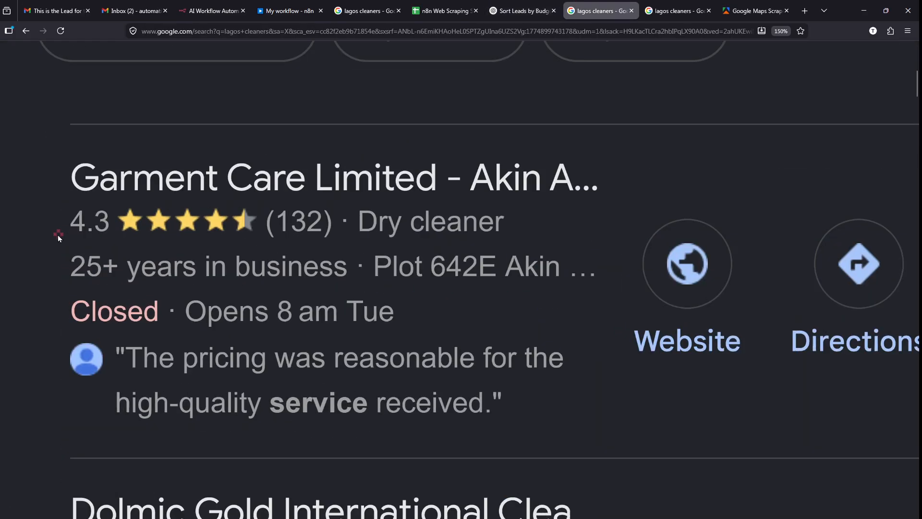
pyautogui.scroll(3, 58, 237)
pyautogui.moveTo(74, 240); pyautogui.dragTo(138, 237)
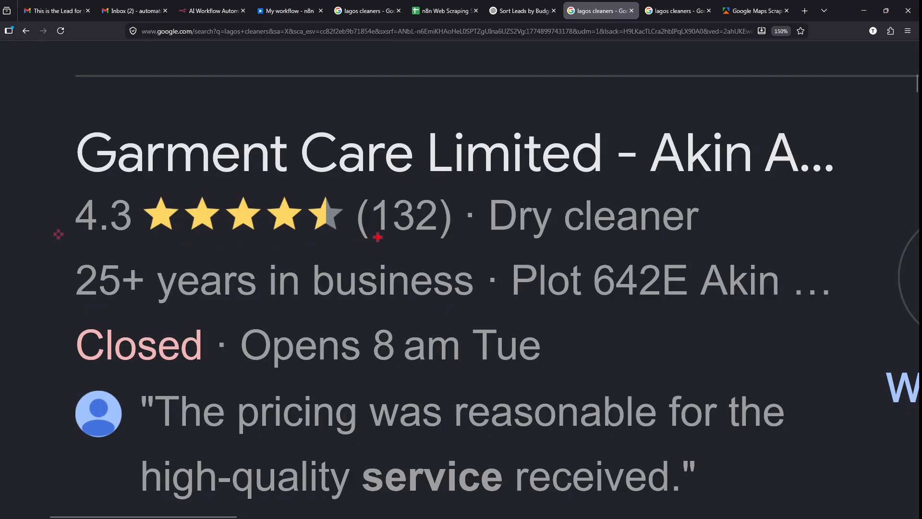
pyautogui.moveTo(366, 242)
pyautogui.mouseDown()
pyautogui.moveTo(438, 240)
pyautogui.moveTo(427, 309)
pyautogui.moveTo(438, 356)
pyautogui.mouseUp()
pyautogui.press('e')
pyautogui.press('Escape')
pyautogui.scroll(-2, 510, 197)
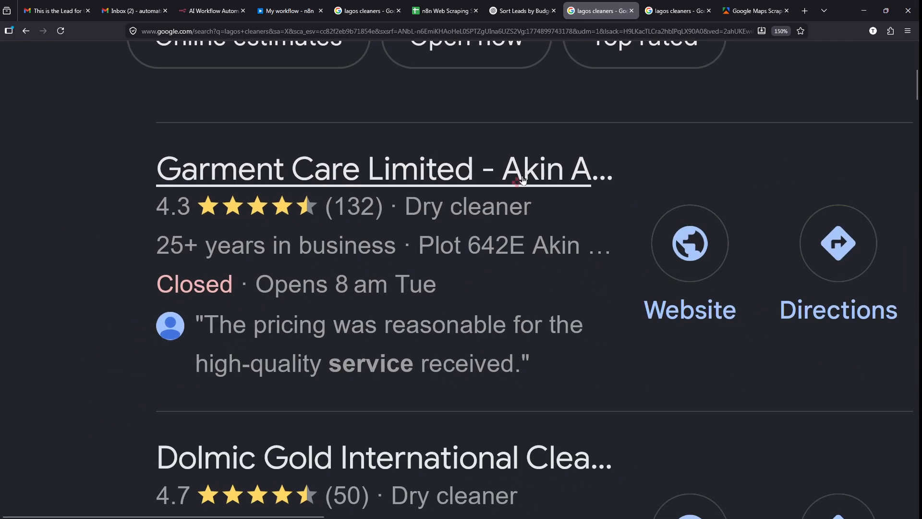
# - Enter 'Review Count' as the F1 header, correcting its capitalisation
pyautogui.moveTo(742, 5)
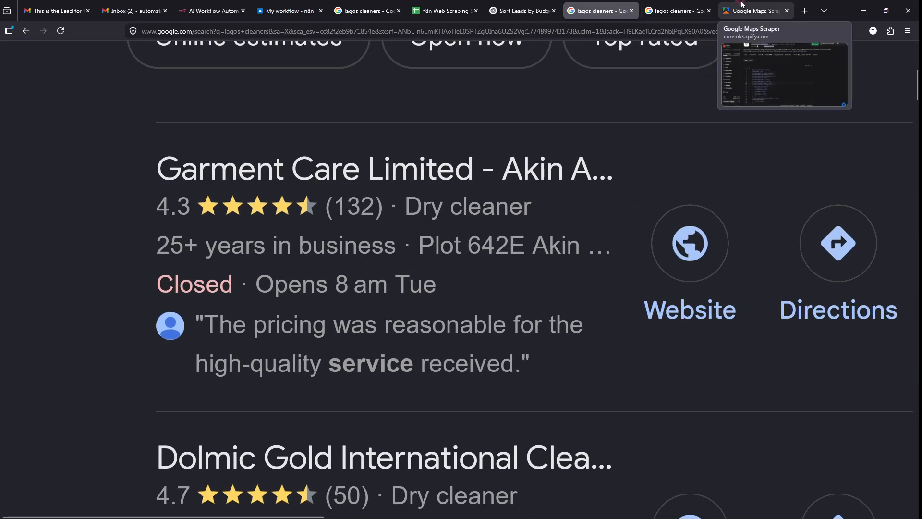
pyautogui.click(441, 10)
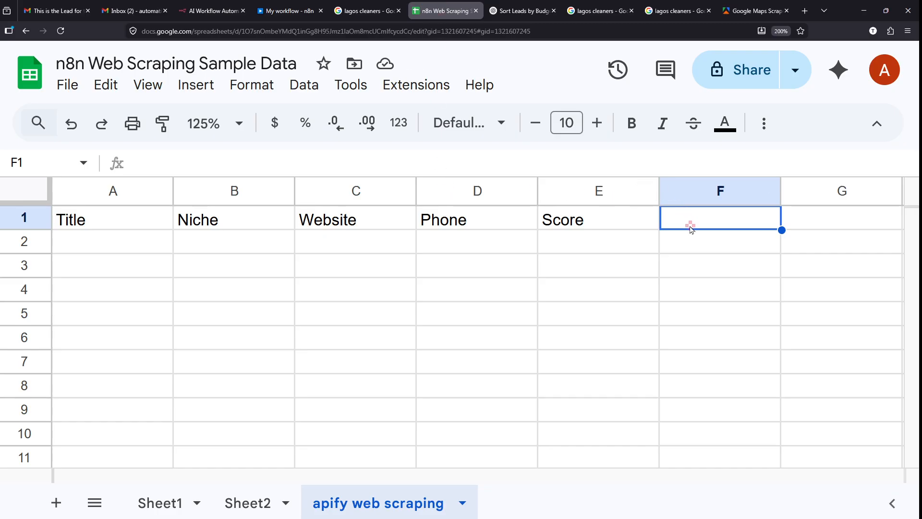
pyautogui.write('Revi')
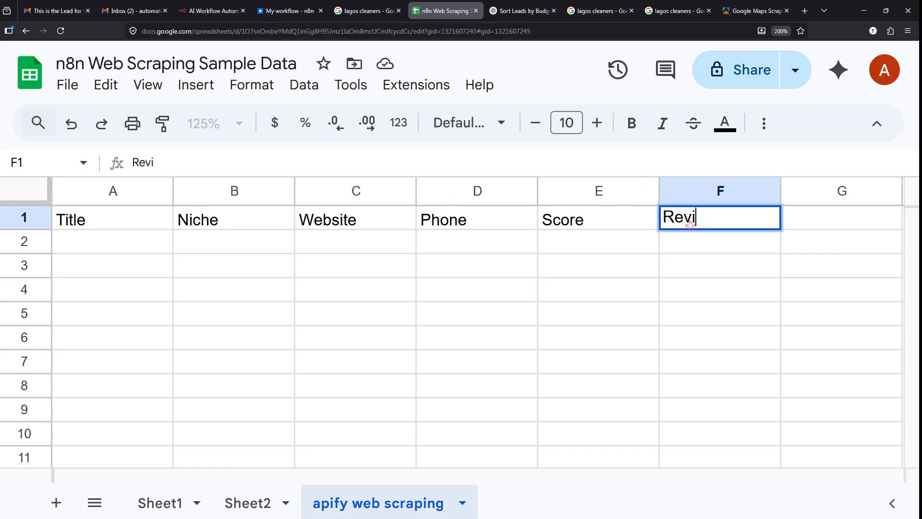
pyautogui.write('ew COunt')
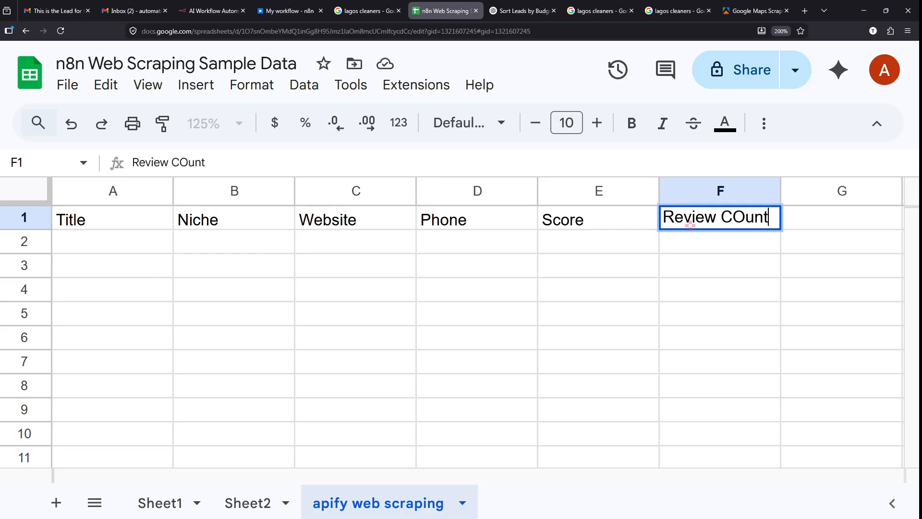
pyautogui.press('Left')
pyautogui.press('Left')
pyautogui.press('Left')
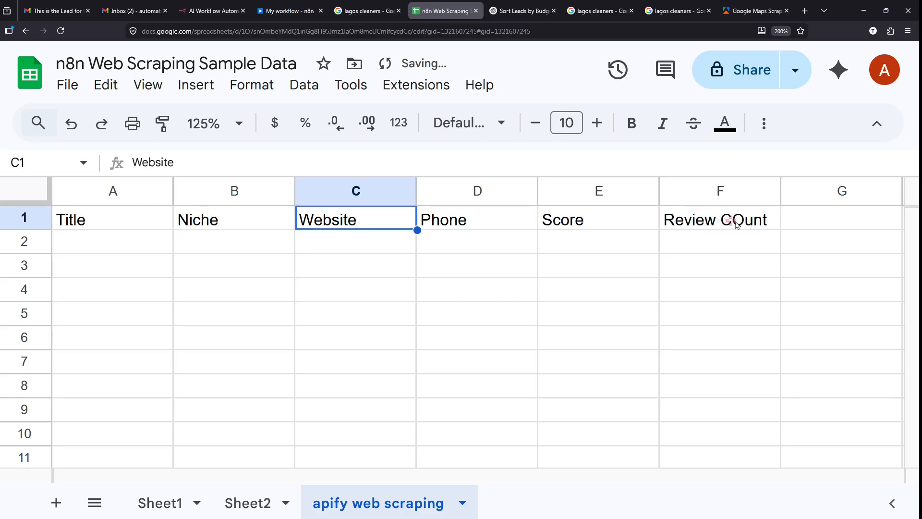
pyautogui.doubleClick(740, 222)
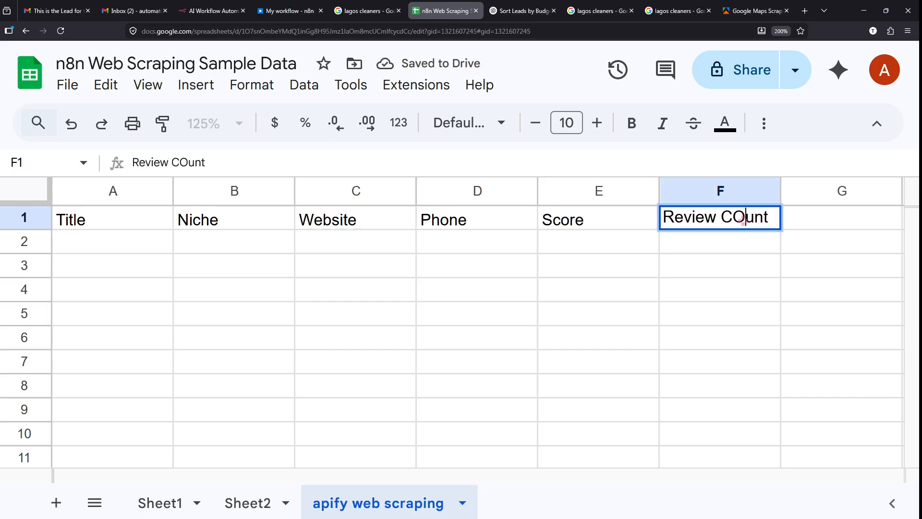
pyautogui.press('BackSpace')
pyautogui.write('o')
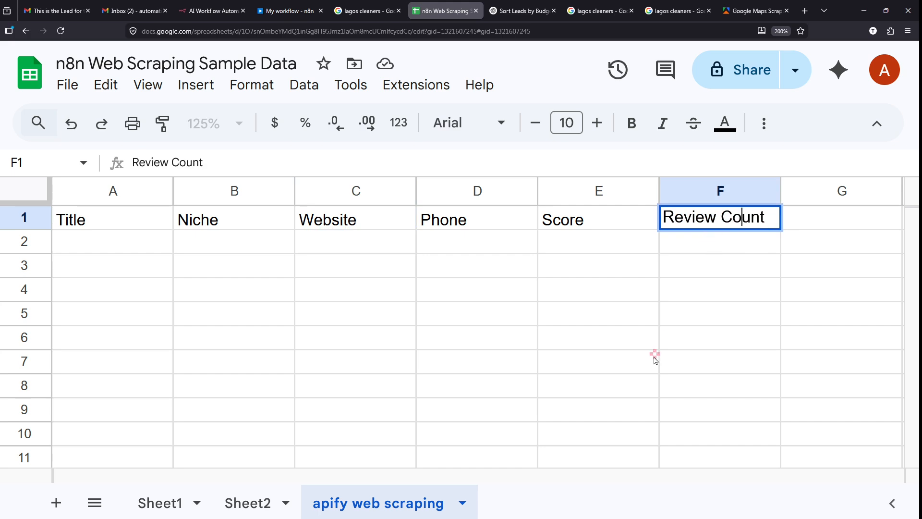
pyautogui.click(531, 370)
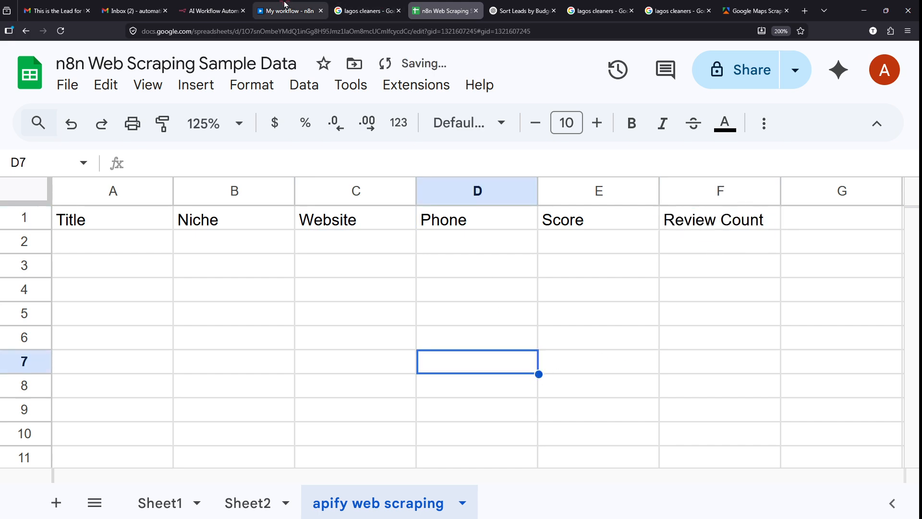
# - Make header row 1 bold with font size 11
pyautogui.click(24, 218)
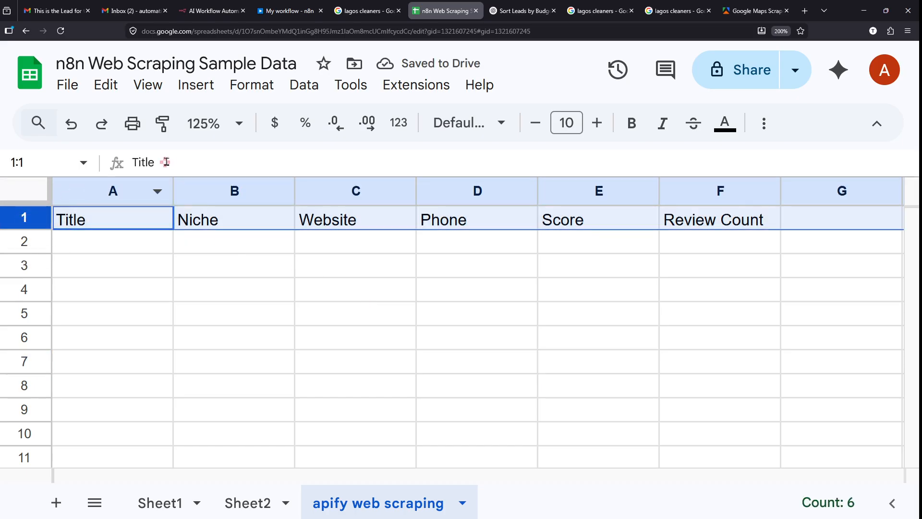
pyautogui.click(633, 126)
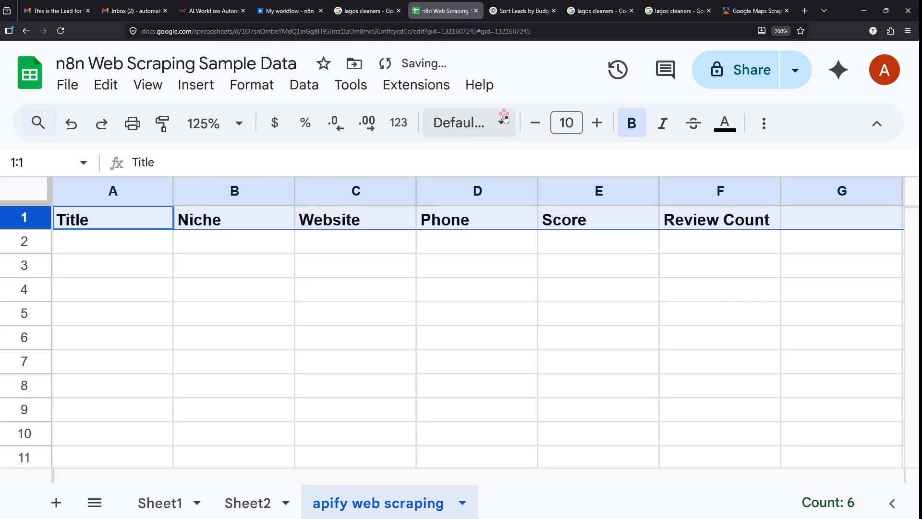
pyautogui.click(598, 123)
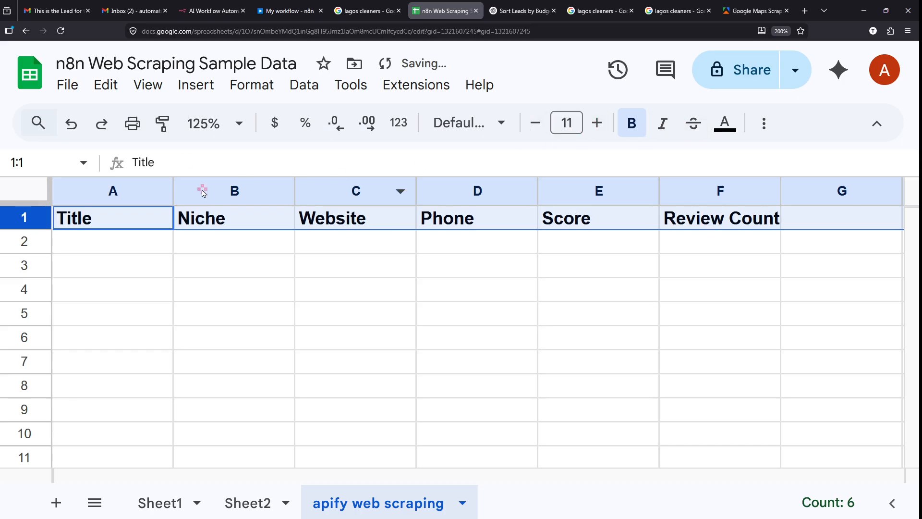
pyautogui.click(253, 86)
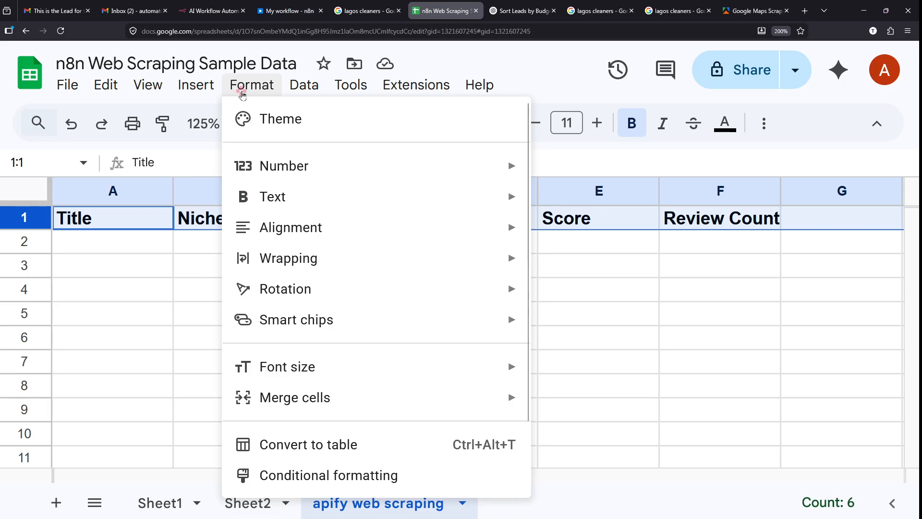
# - Reselect header row 1 and point out the Fill color option
pyautogui.moveTo(184, 85)
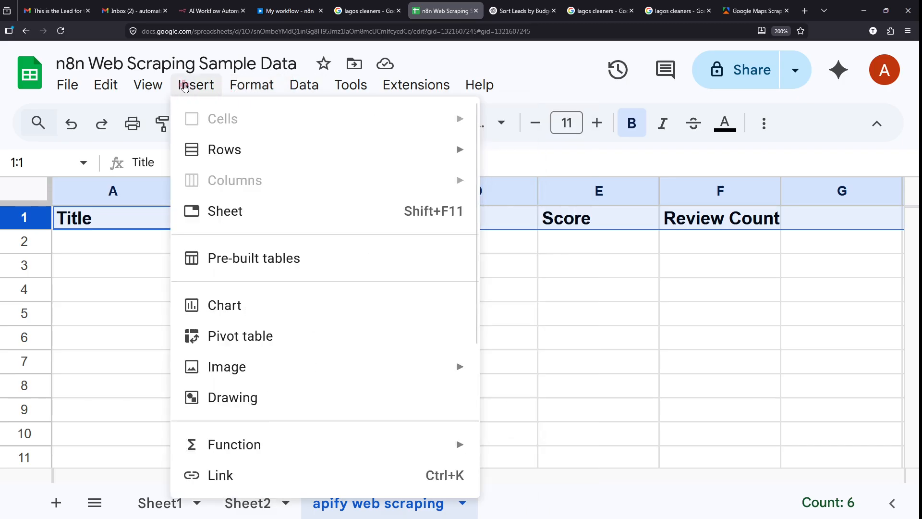
pyautogui.moveTo(112, 95)
pyautogui.moveTo(77, 94)
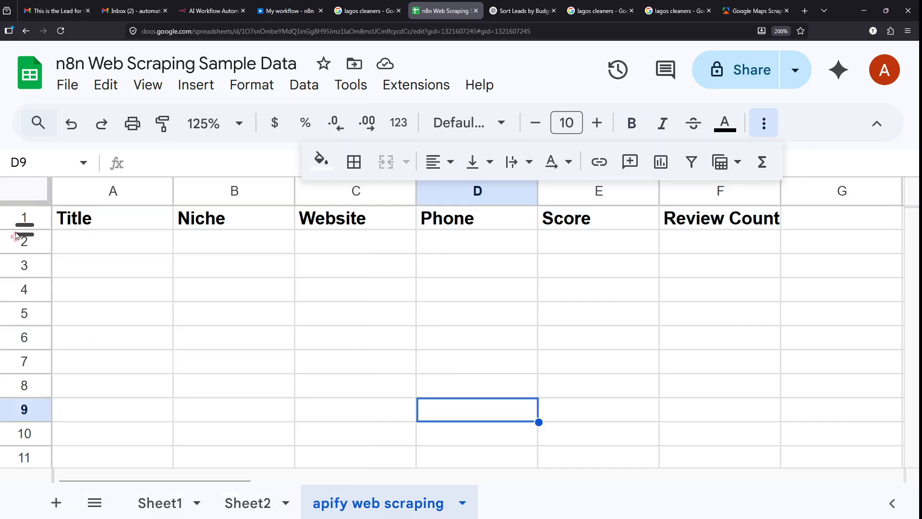
pyautogui.click(7, 213)
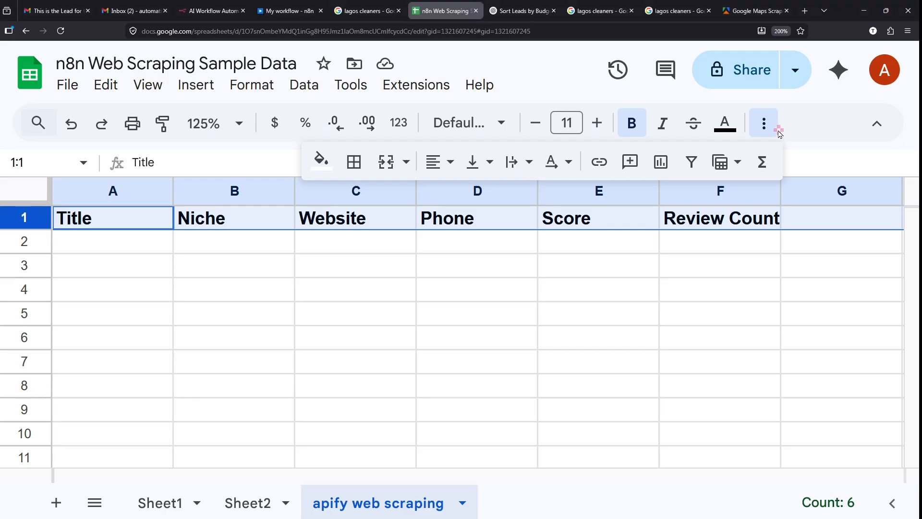
pyautogui.moveTo(761, 95)
pyautogui.mouseDown()
pyautogui.moveTo(776, 138)
pyautogui.moveTo(742, 23)
pyautogui.mouseUp()
pyautogui.press('Escape')
pyautogui.hotkey('ctrl', '2')
pyautogui.moveTo(315, 141)
pyautogui.mouseDown()
pyautogui.moveTo(330, 177)
pyautogui.moveTo(275, 146)
pyautogui.mouseUp()
pyautogui.press('Escape')
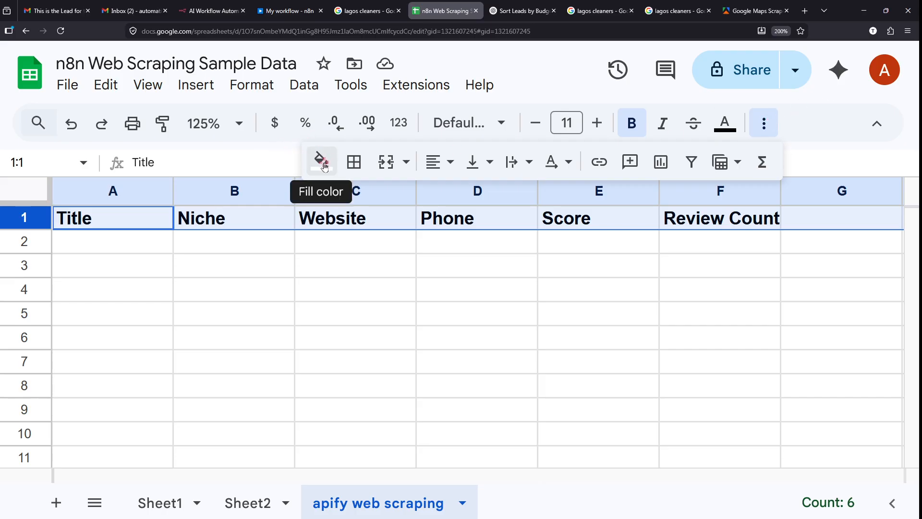
# - Fill the header row with light cornflower blue
pyautogui.scroll(5, 324, 163)
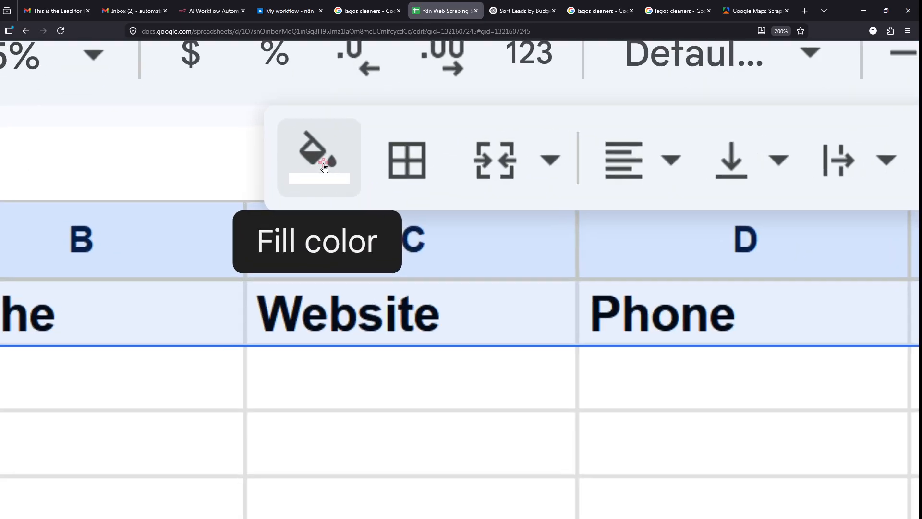
pyautogui.scroll(-3, 324, 164)
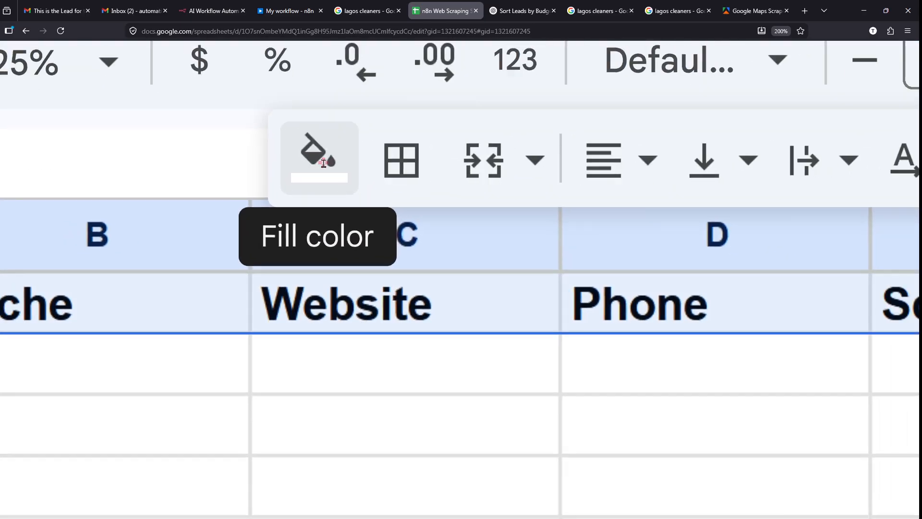
pyautogui.click(328, 174)
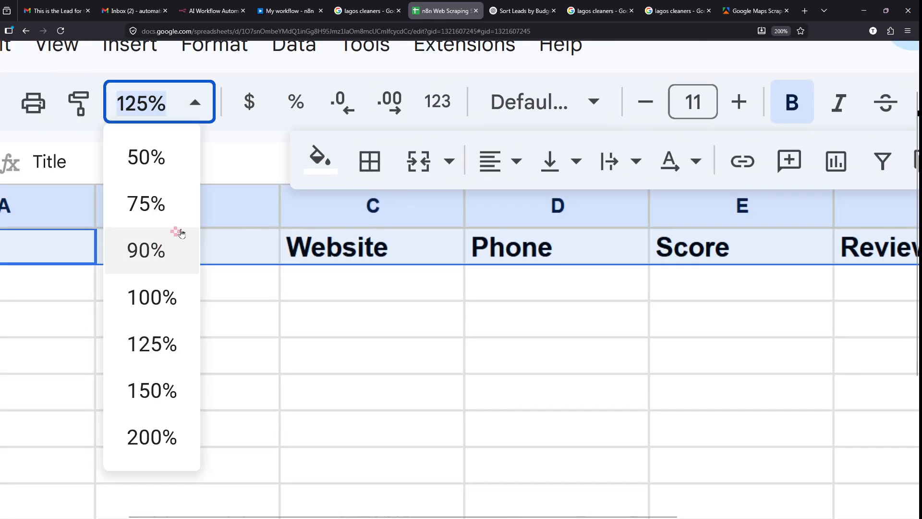
pyautogui.click(328, 176)
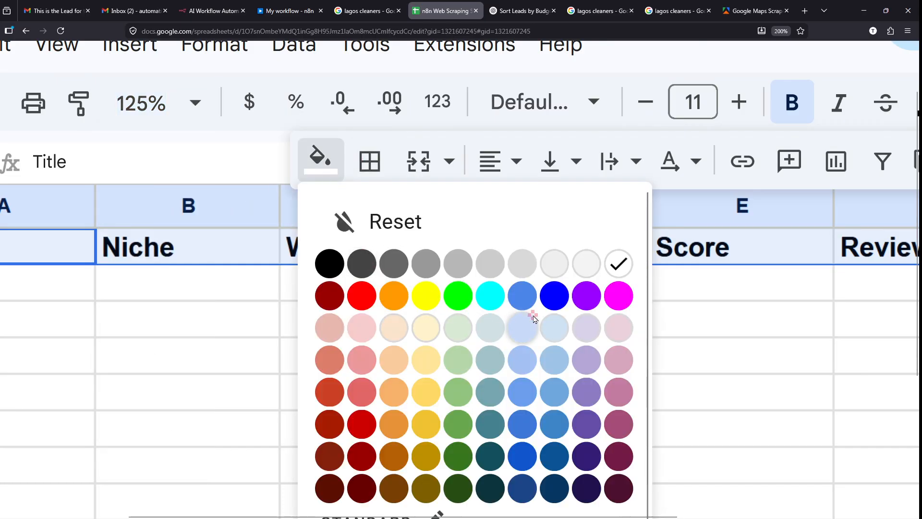
pyautogui.click(491, 329)
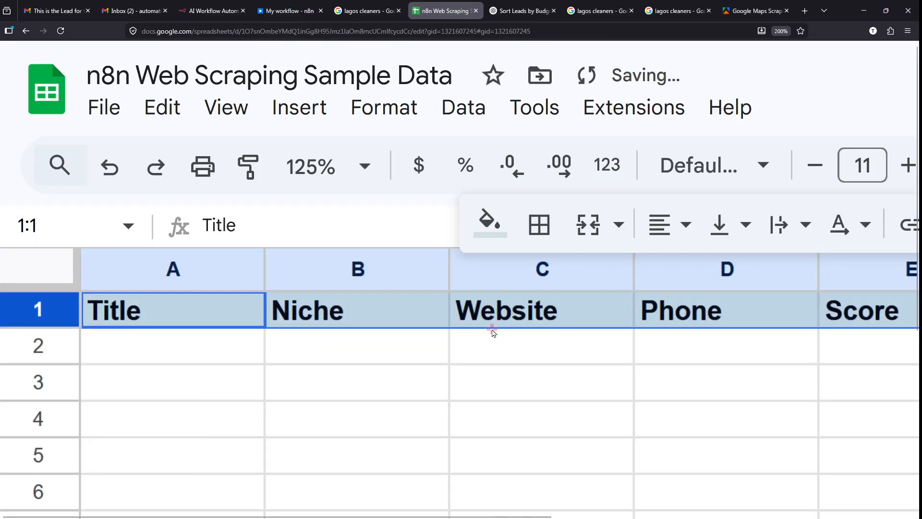
pyautogui.click(514, 400)
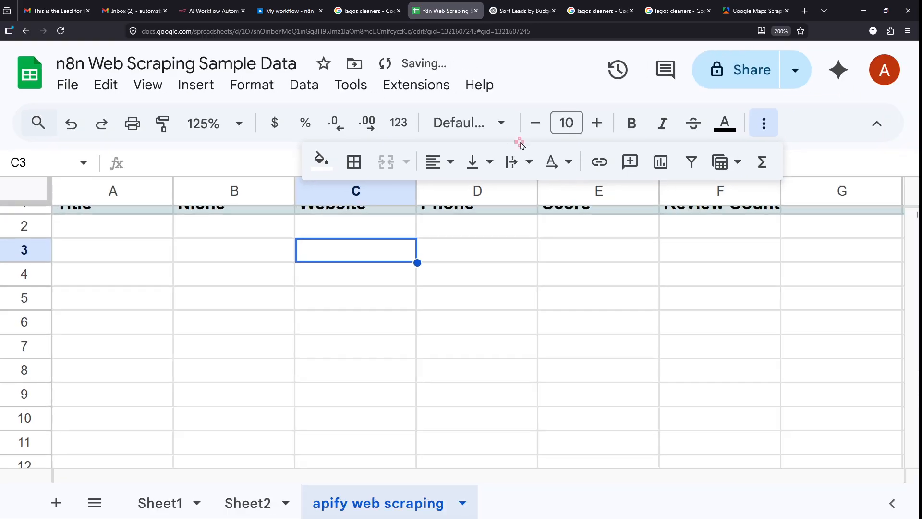
pyautogui.click(815, 167)
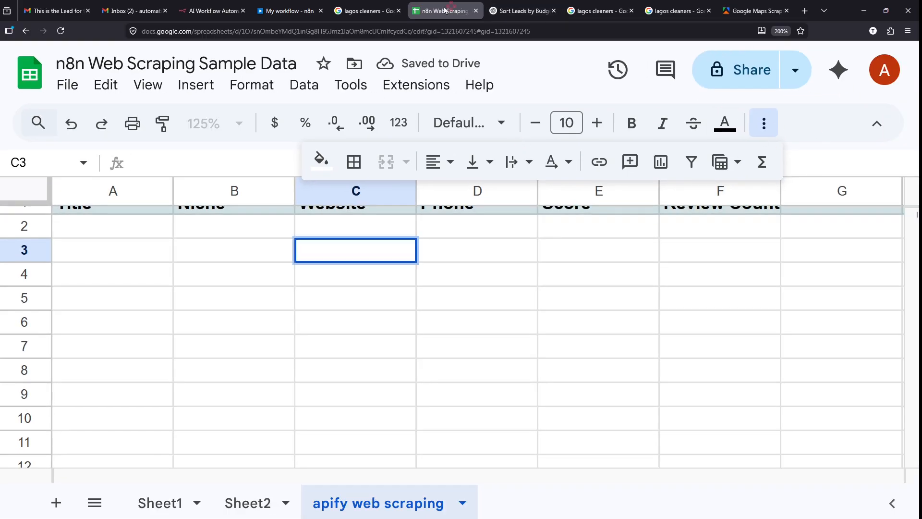
# - Refetch the sheet columns so Title, Niche, Website, Phone, Score and Review Count appear as empty fields
pyautogui.click(289, 10)
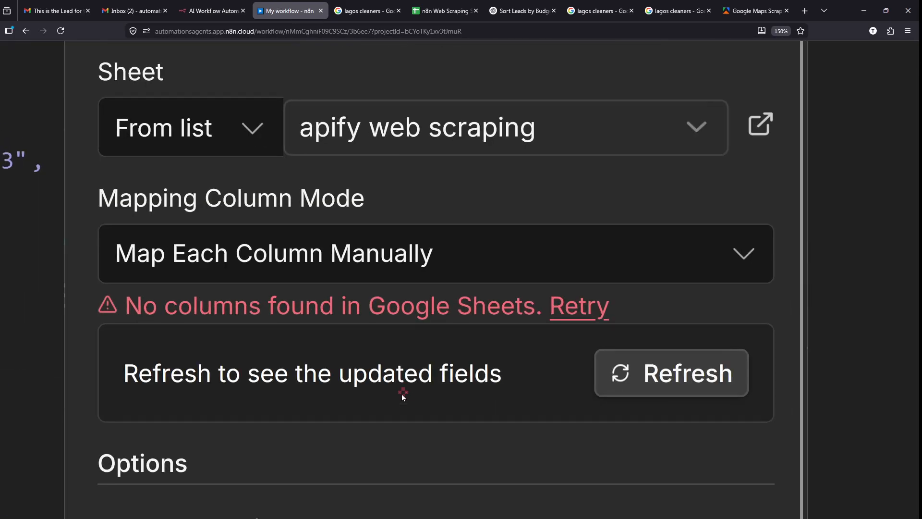
pyautogui.moveTo(78, 277)
pyautogui.mouseDown()
pyautogui.moveTo(540, 359)
pyautogui.moveTo(571, 354)
pyautogui.mouseUp()
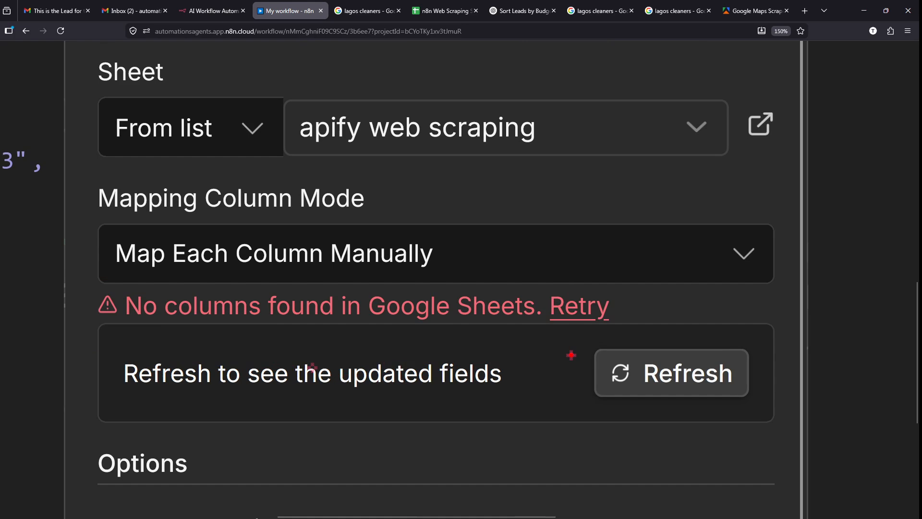
pyautogui.moveTo(560, 274)
pyautogui.mouseDown()
pyautogui.moveTo(557, 336)
pyautogui.moveTo(565, 272)
pyautogui.mouseUp()
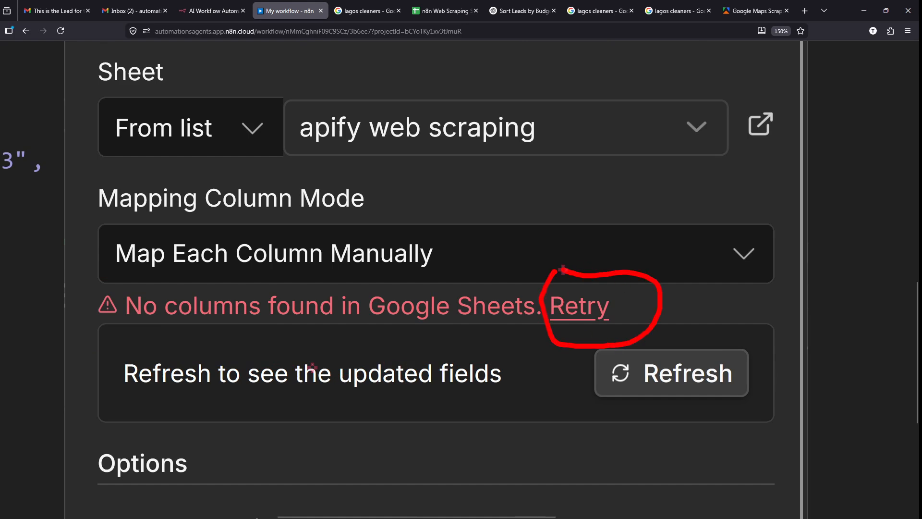
pyautogui.click(600, 310)
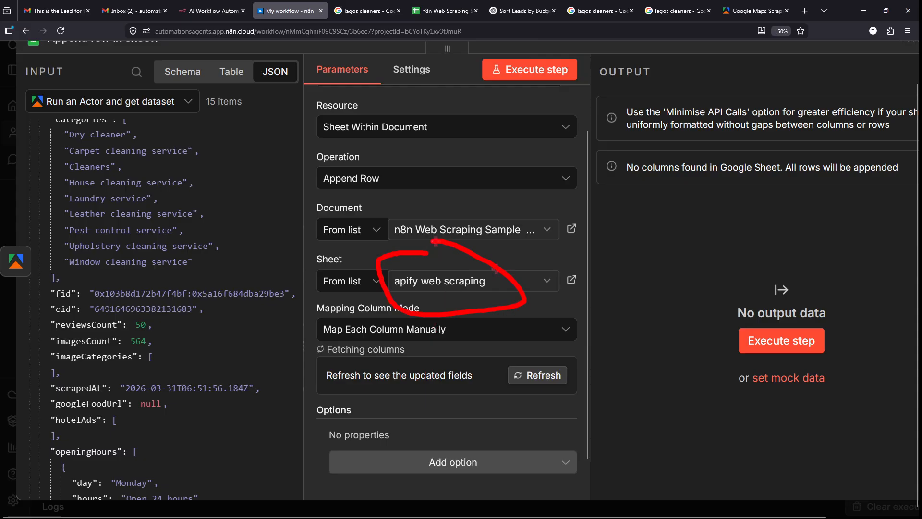
pyautogui.scroll(-5, 427, 282)
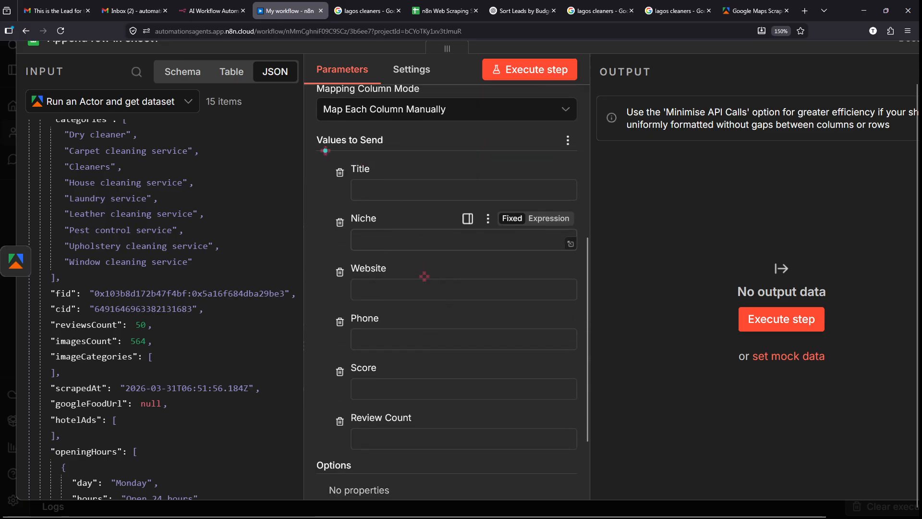
pyautogui.moveTo(325, 151)
pyautogui.mouseDown()
pyautogui.moveTo(399, 203)
pyautogui.moveTo(368, 216)
pyautogui.mouseUp()
pyautogui.moveTo(317, 146)
pyautogui.mouseDown()
pyautogui.moveTo(405, 441)
pyautogui.moveTo(438, 459)
pyautogui.mouseUp()
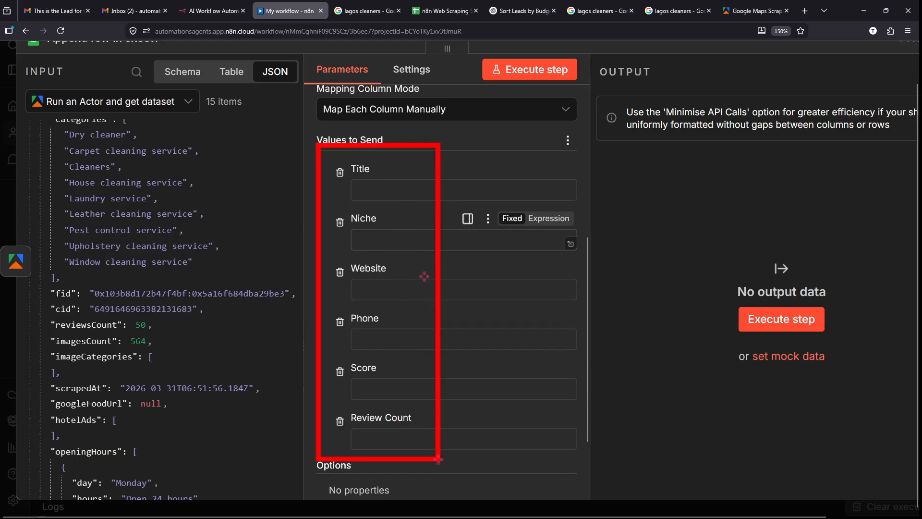
pyautogui.scroll(-2, 423, 274)
pyautogui.scroll(2, 411, 410)
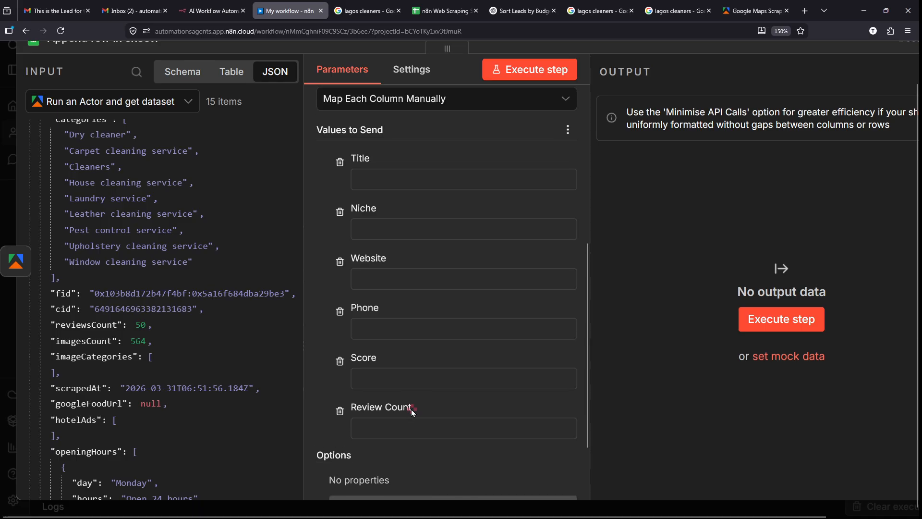
pyautogui.scroll(1, 531, 164)
pyautogui.scroll(8, 139, 181)
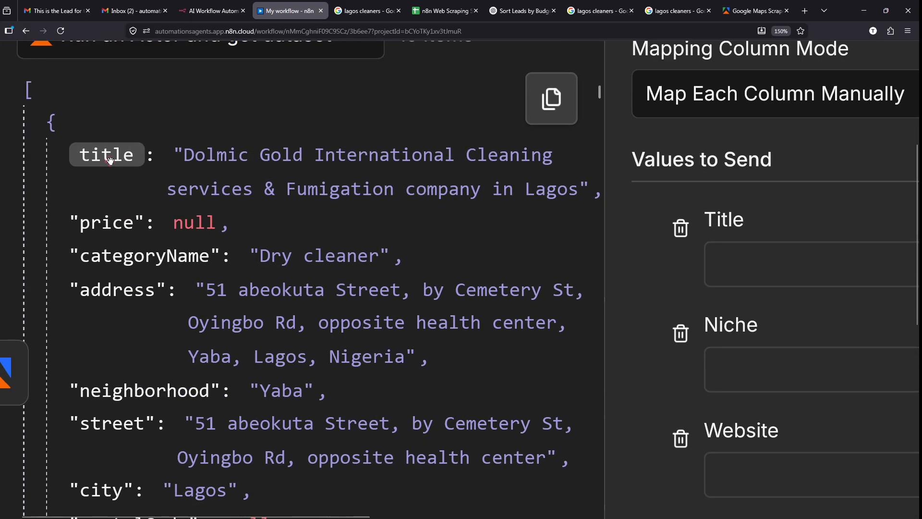
# - Map the title field into Title and categoryName into Niche
pyautogui.moveTo(63, 139)
pyautogui.mouseDown()
pyautogui.moveTo(150, 168)
pyautogui.moveTo(484, 232)
pyautogui.moveTo(671, 253)
pyautogui.mouseUp()
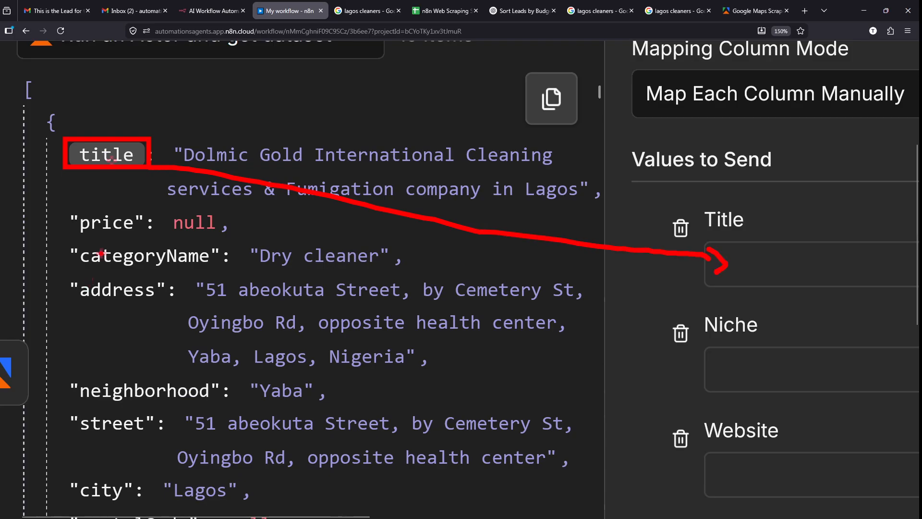
pyautogui.moveTo(62, 245)
pyautogui.mouseDown()
pyautogui.moveTo(160, 255)
pyautogui.moveTo(703, 370)
pyautogui.mouseUp()
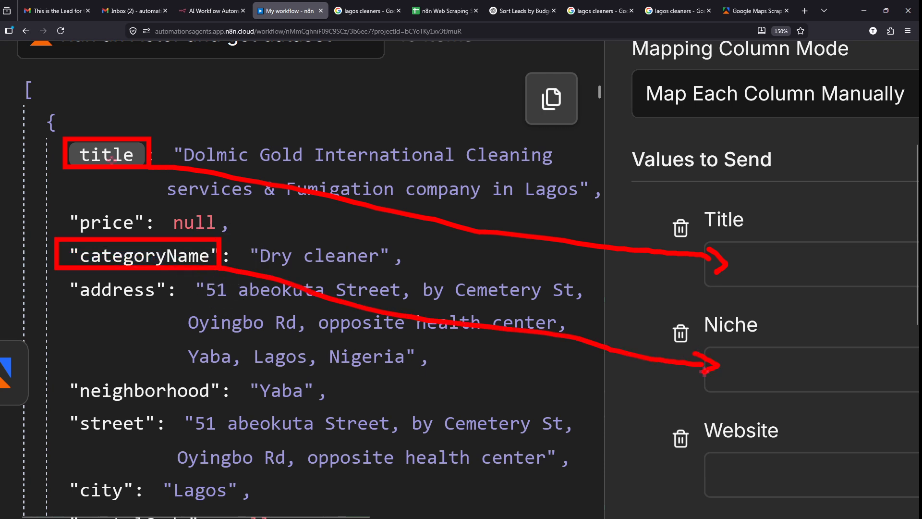
pyautogui.press('Escape')
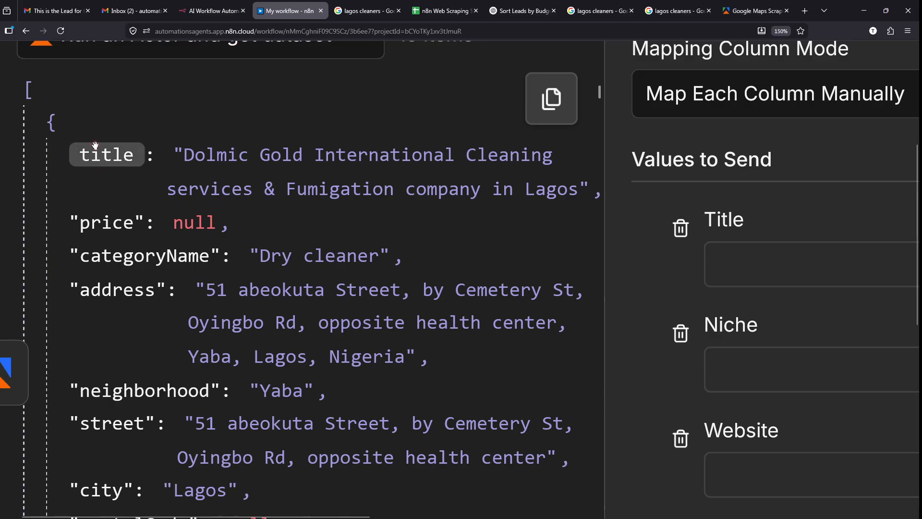
pyautogui.moveTo(146, 171); pyautogui.dragTo(761, 246)
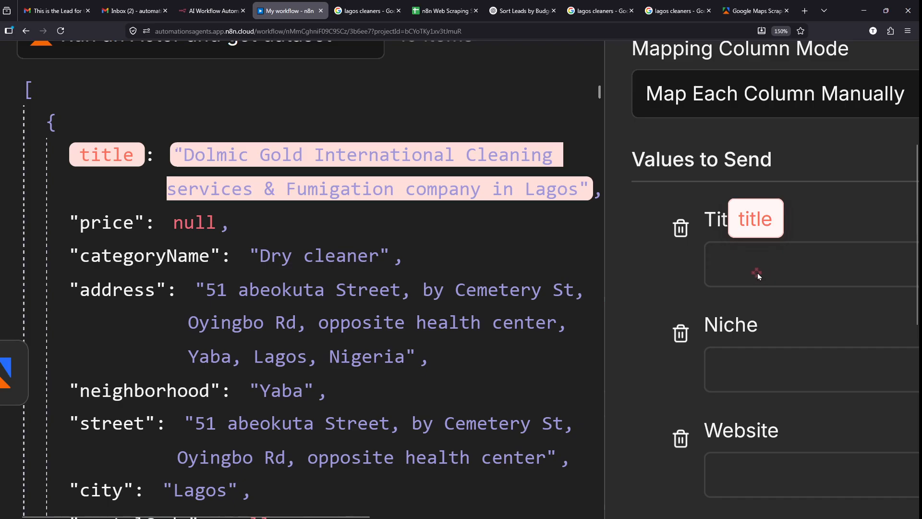
pyautogui.moveTo(815, 259); pyautogui.dragTo(736, 282)
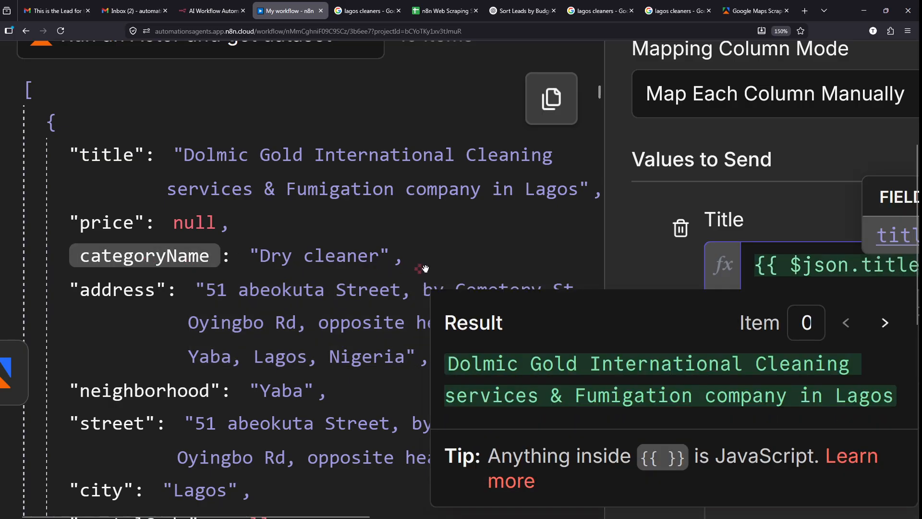
pyautogui.moveTo(426, 268); pyautogui.dragTo(732, 365)
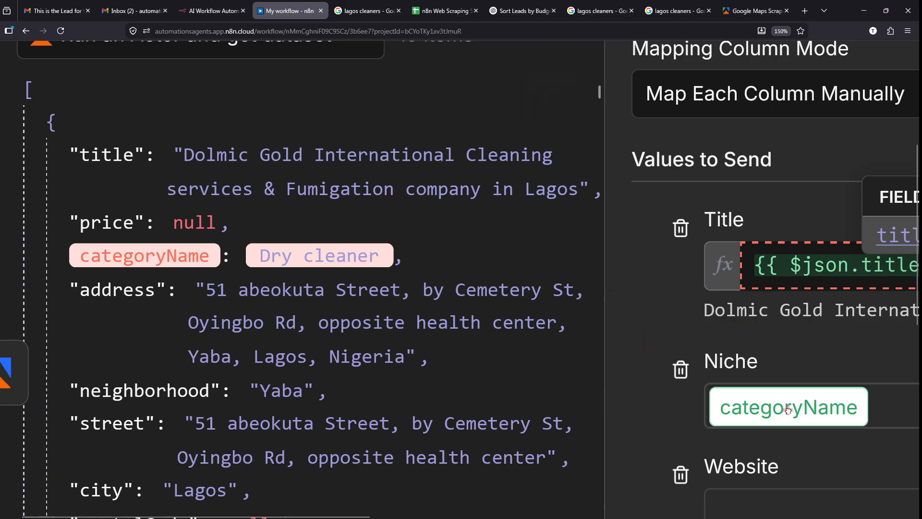
pyautogui.moveTo(788, 409); pyautogui.dragTo(776, 402)
# - Map the website field into the Website column as {{ $json.website }}
pyautogui.scroll(-3, 616, 245)
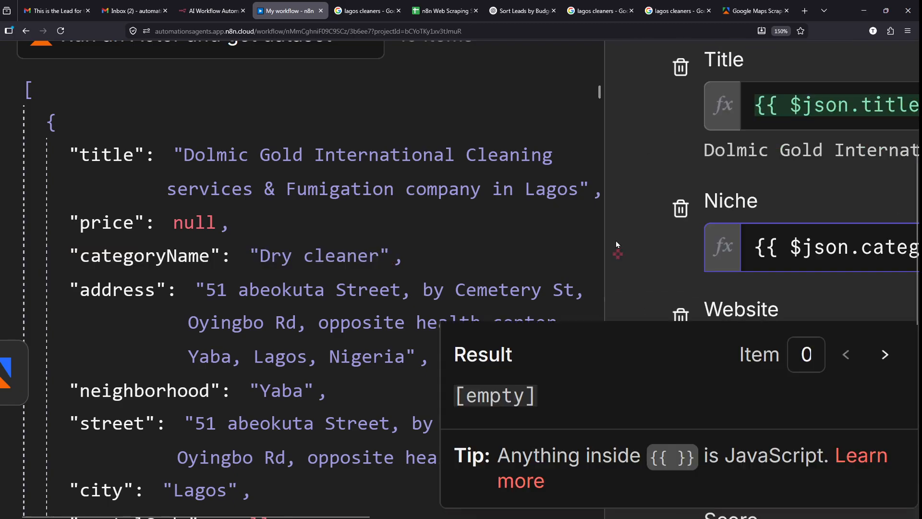
pyautogui.scroll(-1, 617, 242)
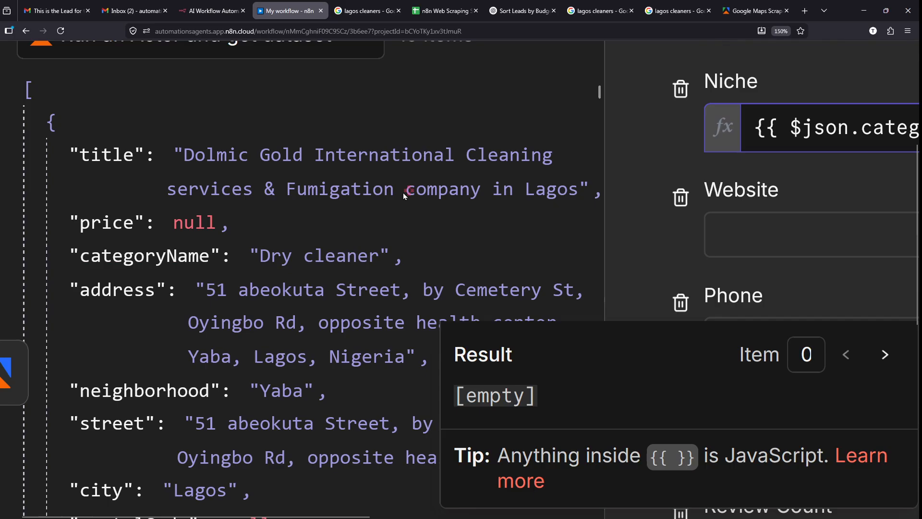
pyautogui.scroll(-1, 403, 194)
pyautogui.scroll(-3, 402, 192)
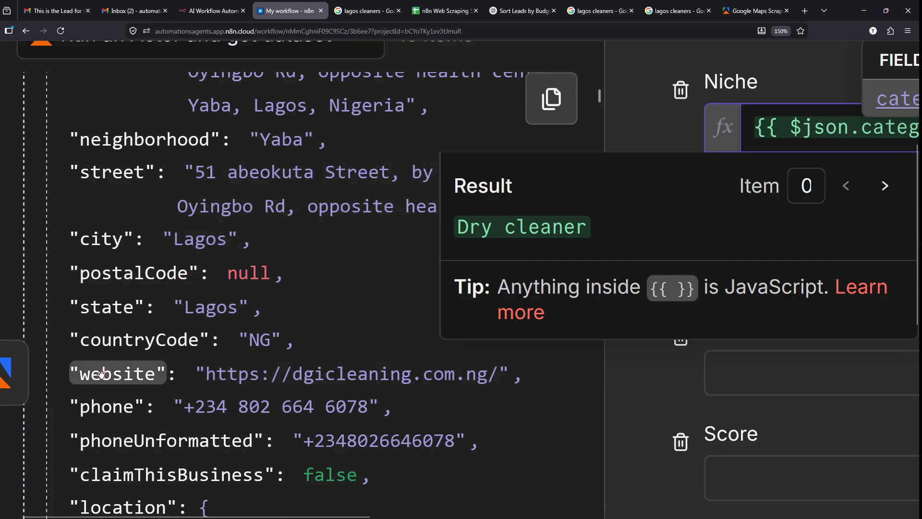
pyautogui.moveTo(101, 377); pyautogui.dragTo(347, 368)
pyautogui.moveTo(619, 300); pyautogui.dragTo(727, 297)
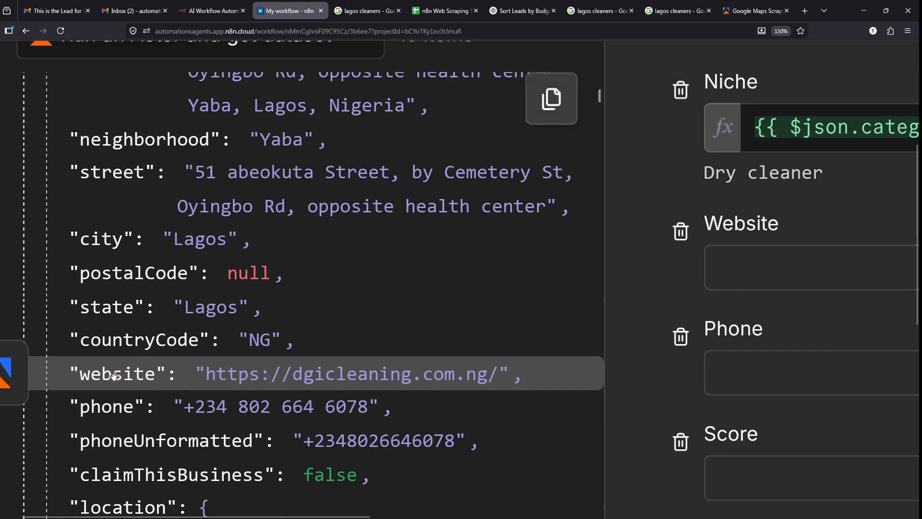
pyautogui.moveTo(111, 377); pyautogui.dragTo(832, 260)
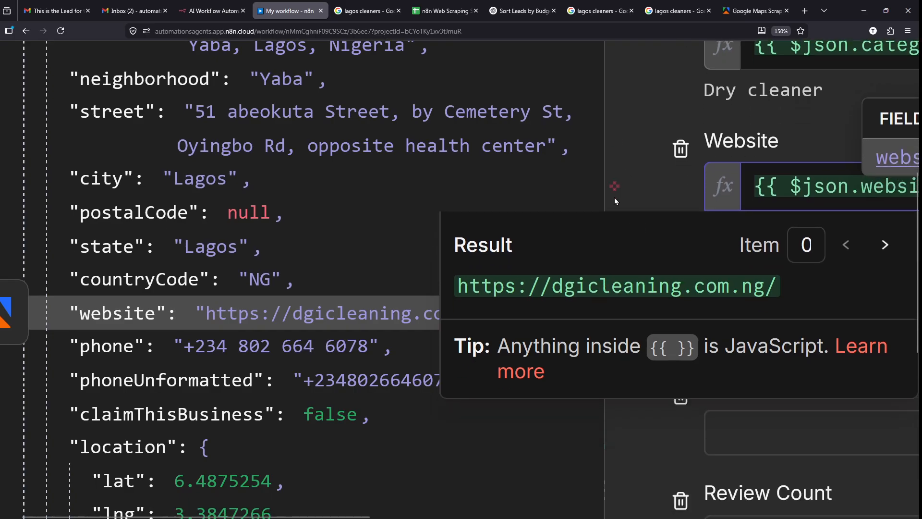
# - Map the phone field into the Phone column
pyautogui.click(605, 266)
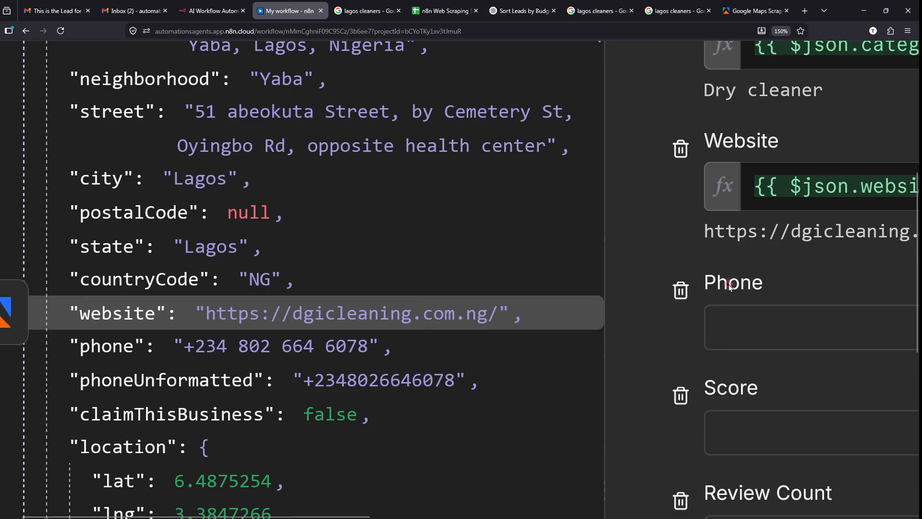
pyautogui.moveTo(103, 352); pyautogui.dragTo(716, 350)
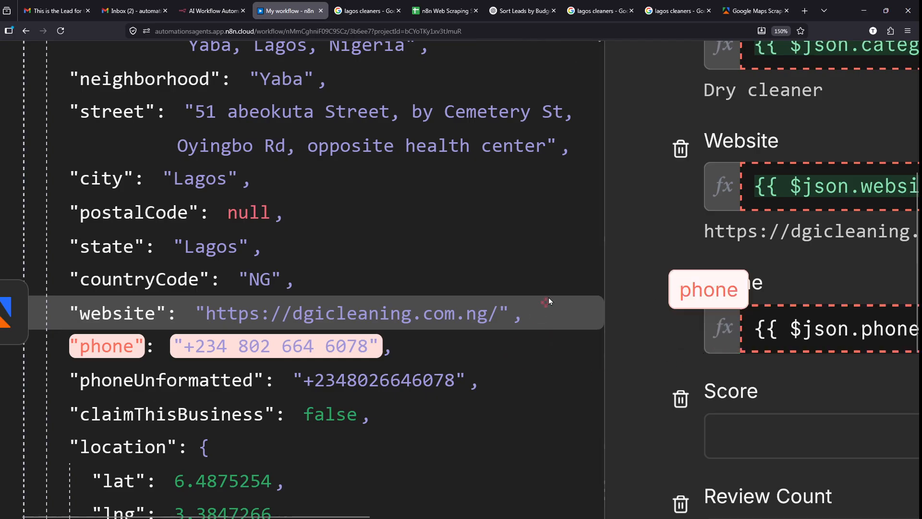
pyautogui.scroll(-2, 564, 348)
pyautogui.scroll(-2, 571, 364)
pyautogui.scroll(-1, 570, 361)
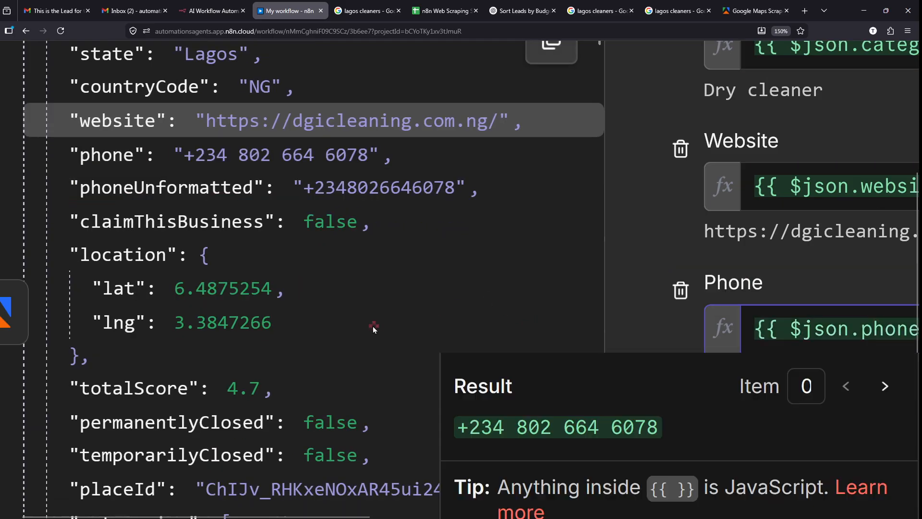
pyautogui.scroll(-3, 375, 325)
pyautogui.scroll(-5, 613, 288)
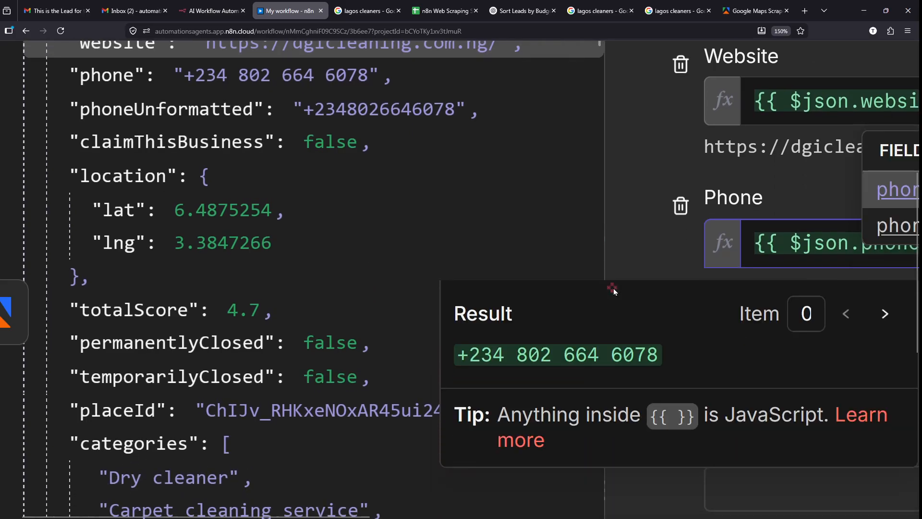
pyautogui.moveTo(444, 200)
pyautogui.mouseDown()
pyautogui.moveTo(917, 381)
pyautogui.moveTo(878, 356)
pyautogui.mouseUp()
pyautogui.moveTo(469, 458); pyautogui.dragTo(608, 462)
pyautogui.moveTo(338, 441)
pyautogui.mouseDown()
pyautogui.moveTo(676, 496)
pyautogui.moveTo(699, 492)
pyautogui.mouseUp()
pyautogui.press('Escape')
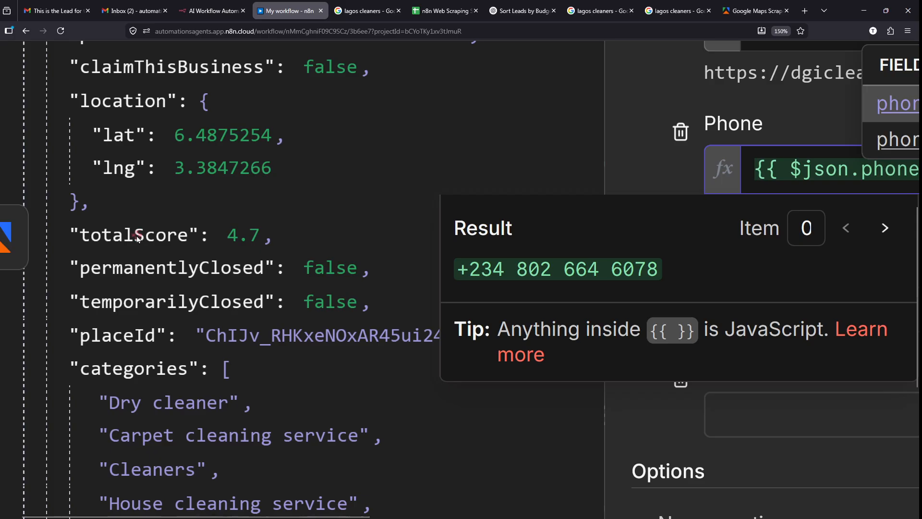
# - Map totalScore into Score (4.7) and reviewsCount into Review Count (50)
pyautogui.click(102, 235)
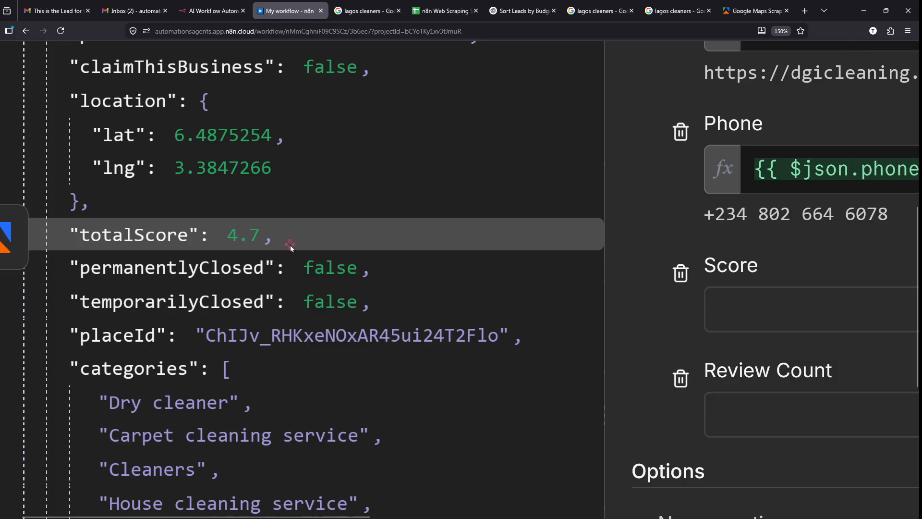
pyautogui.moveTo(143, 238); pyautogui.dragTo(808, 321)
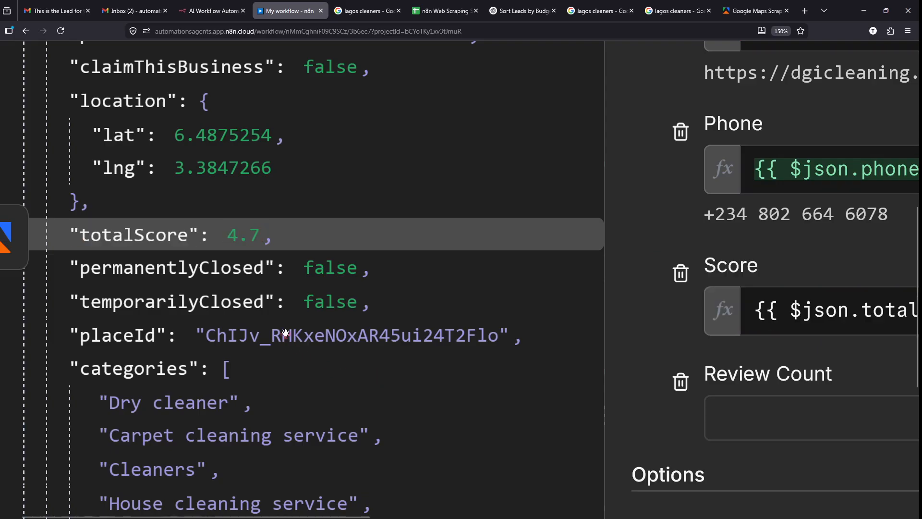
pyautogui.scroll(-6, 387, 328)
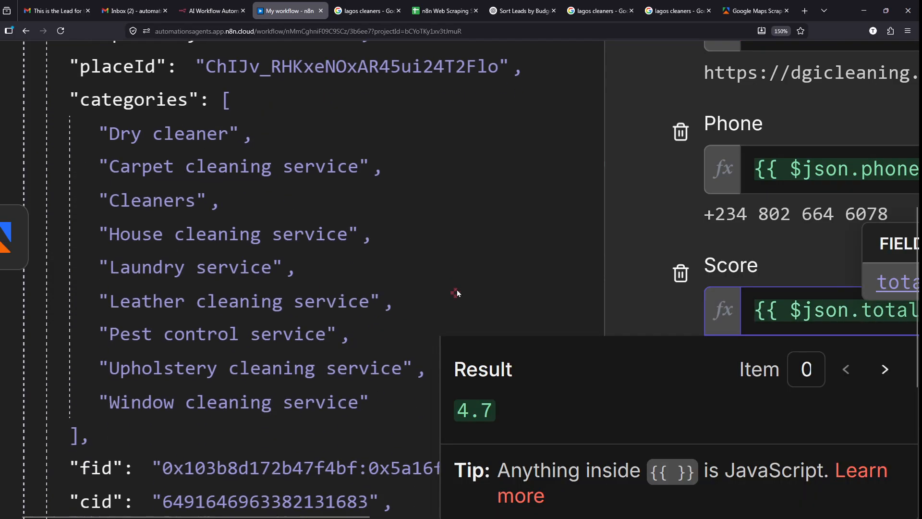
pyautogui.scroll(-4, 457, 289)
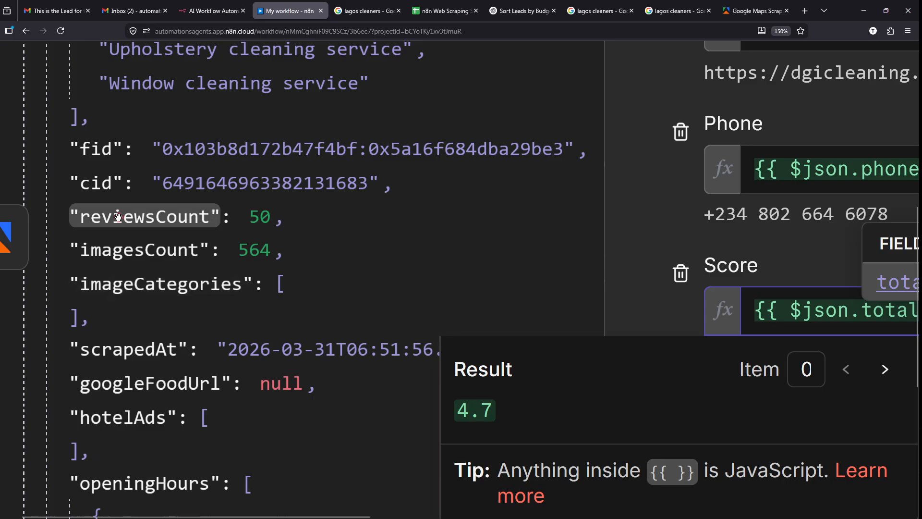
pyautogui.moveTo(117, 217); pyautogui.dragTo(814, 464)
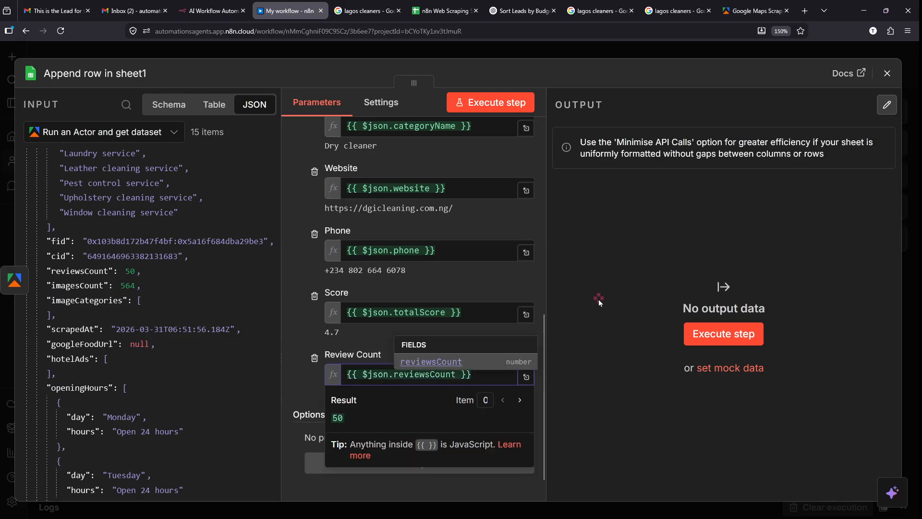
pyautogui.click(599, 298)
# - Execute the Append row in sheet step to write the mapped Google Maps rows
pyautogui.moveTo(720, 258)
pyautogui.mouseDown()
pyautogui.moveTo(648, 374)
pyautogui.moveTo(722, 237)
pyautogui.mouseUp()
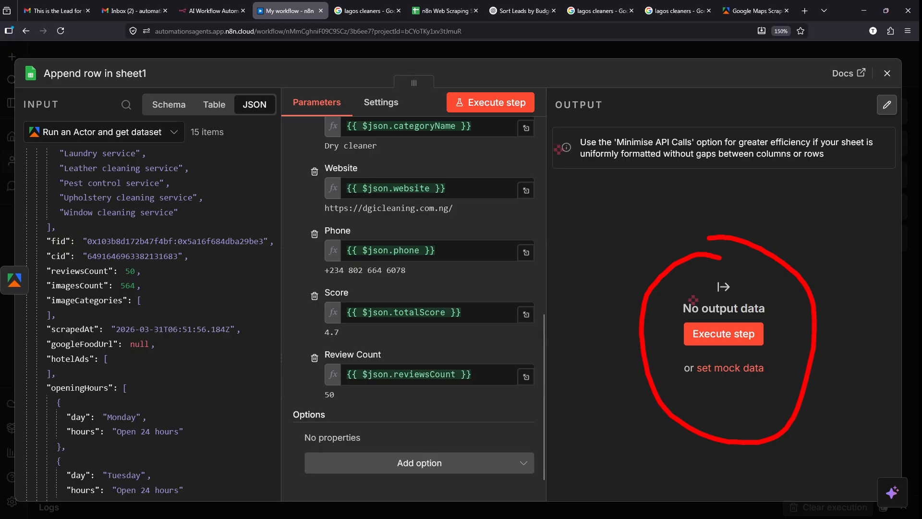
pyautogui.moveTo(451, 22)
pyautogui.mouseDown()
pyautogui.moveTo(692, 258)
pyautogui.moveTo(663, 280)
pyautogui.mouseUp()
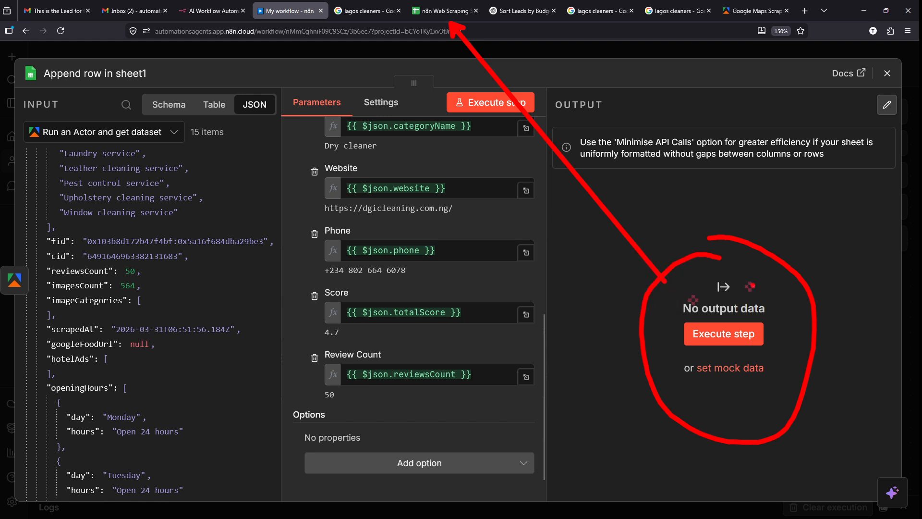
pyautogui.press('Escape')
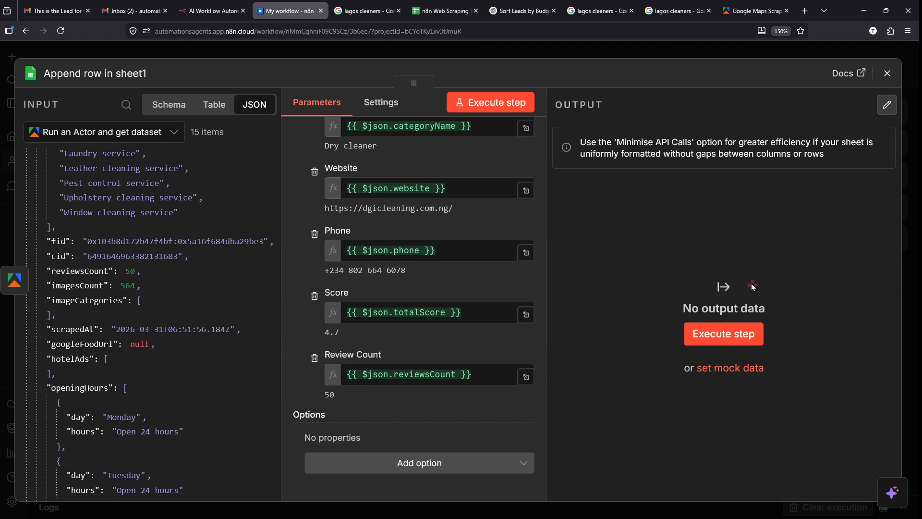
pyautogui.click(709, 335)
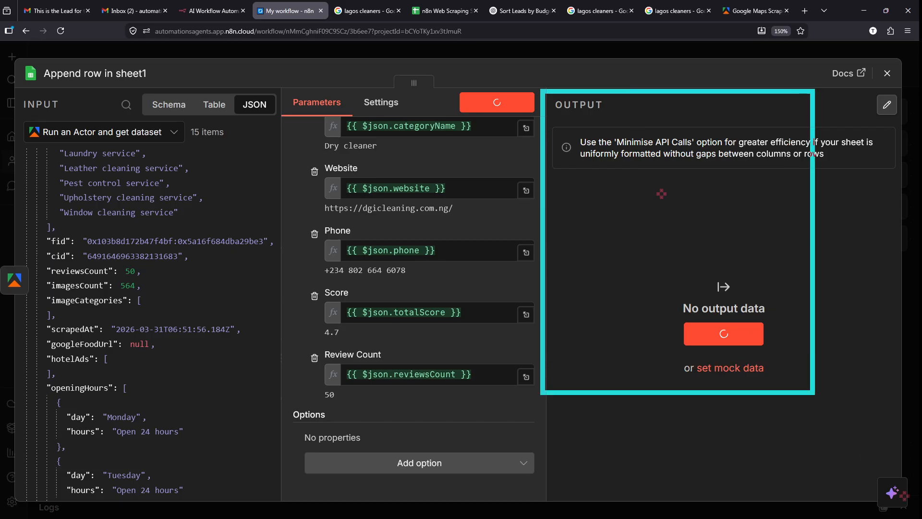
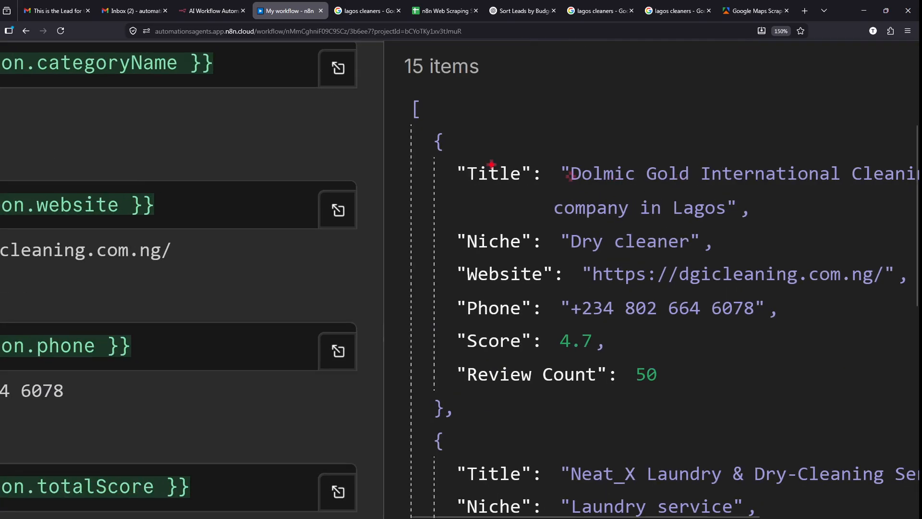
# - Leave the n8n JSON output and switch to the 'n8n Web Scraping' spreadsheet
pyautogui.moveTo(440, 144)
pyautogui.mouseDown()
pyautogui.moveTo(552, 354)
pyautogui.moveTo(597, 405)
pyautogui.moveTo(612, 403)
pyautogui.moveTo(391, 455)
pyautogui.mouseUp()
pyautogui.press('Escape')
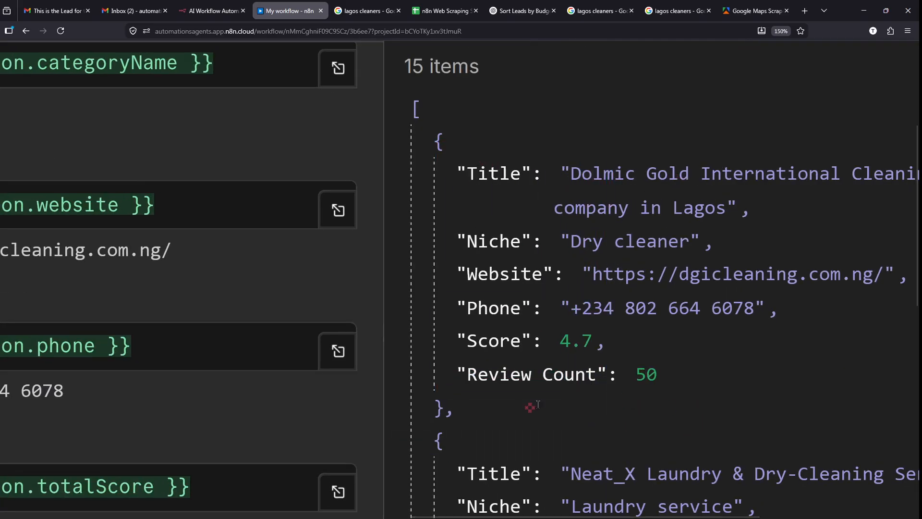
pyautogui.scroll(-5, 517, 349)
pyautogui.click(439, 9)
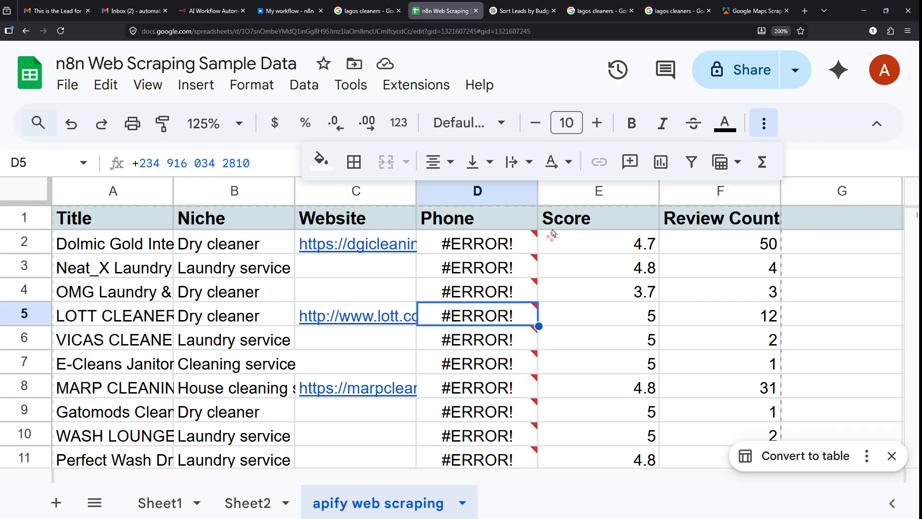
# - Set the sheet zoom to 100% and scroll back to the top-left corner
pyautogui.click(237, 123)
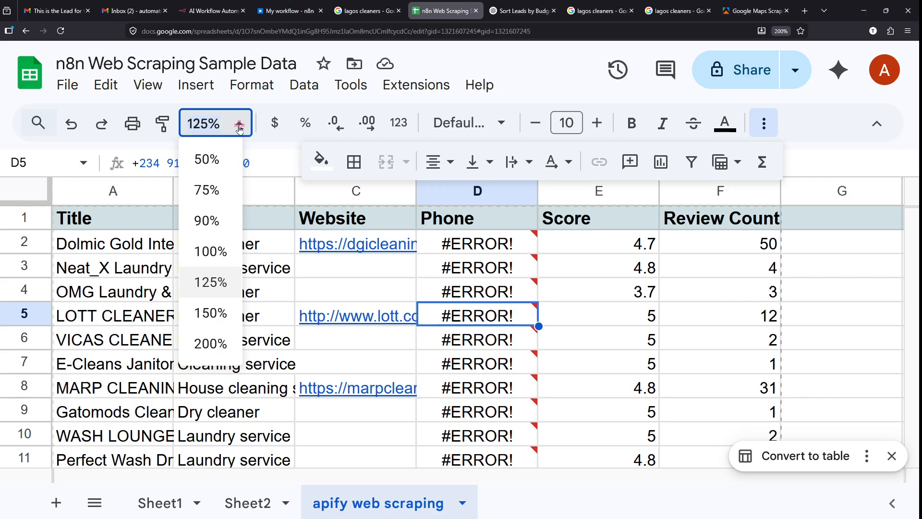
pyautogui.click(215, 251)
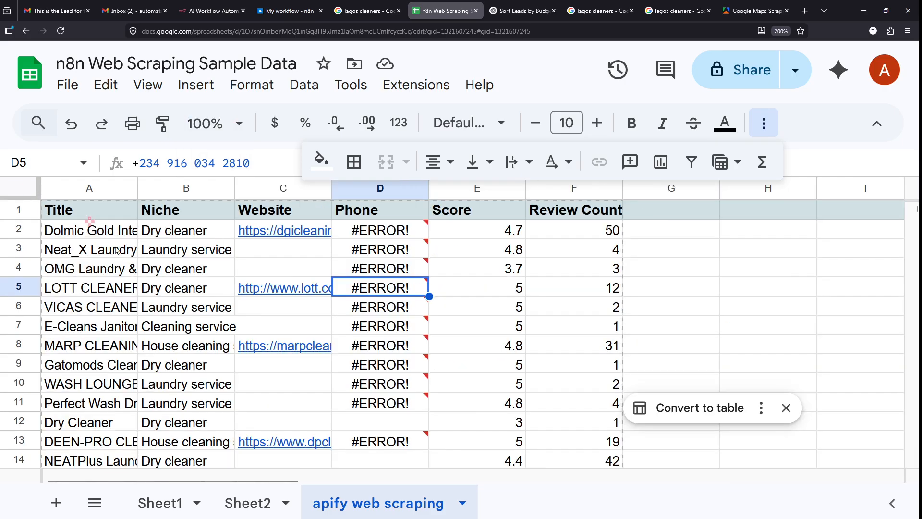
pyautogui.scroll(5, 69, 182)
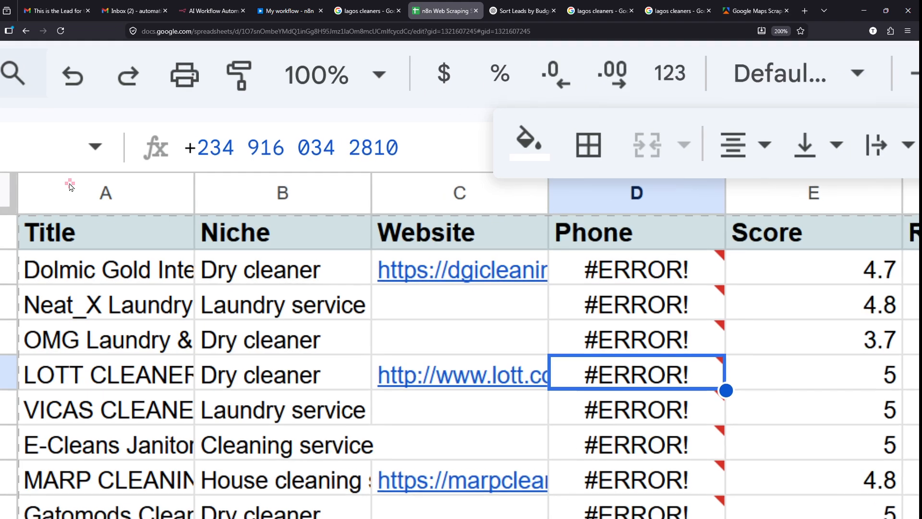
pyautogui.hscroll(-2, 14, 192)
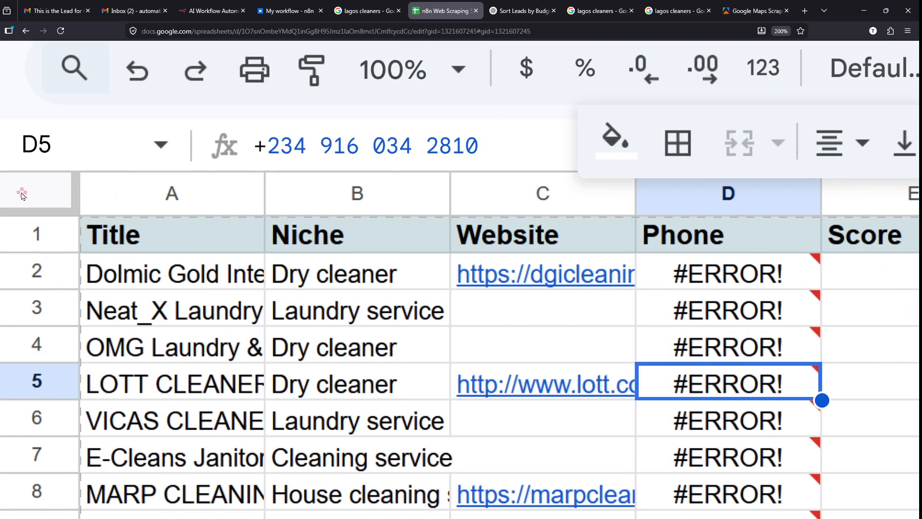
pyautogui.hscroll(-1, 21, 196)
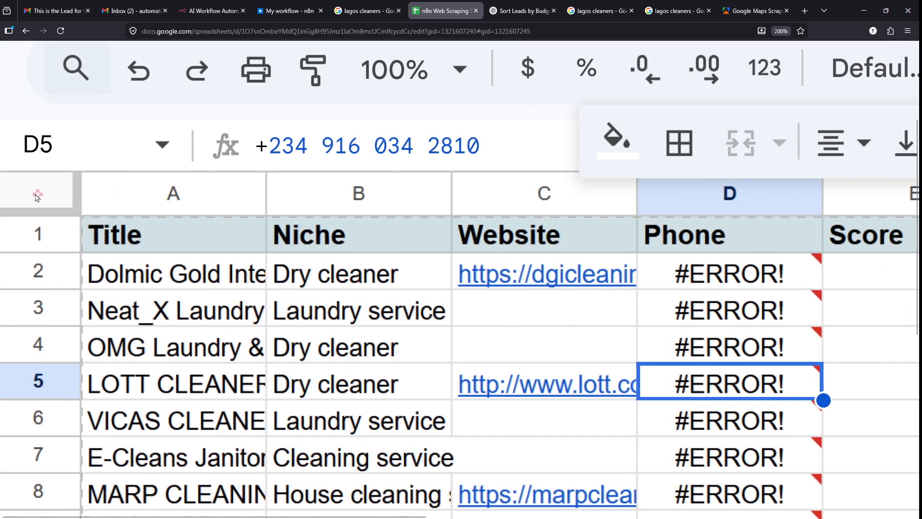
pyautogui.scroll(2, 38, 196)
pyautogui.hscroll(-2, 37, 196)
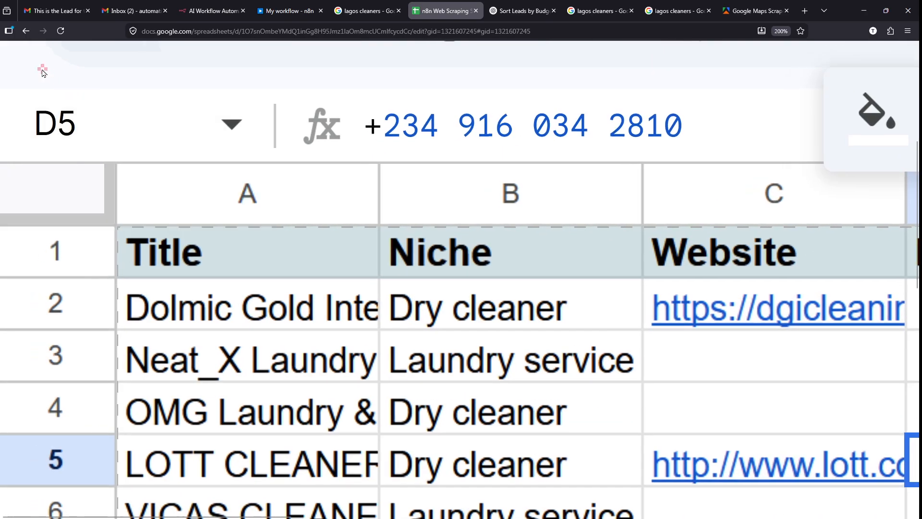
pyautogui.moveTo(2, 156); pyautogui.dragTo(115, 223)
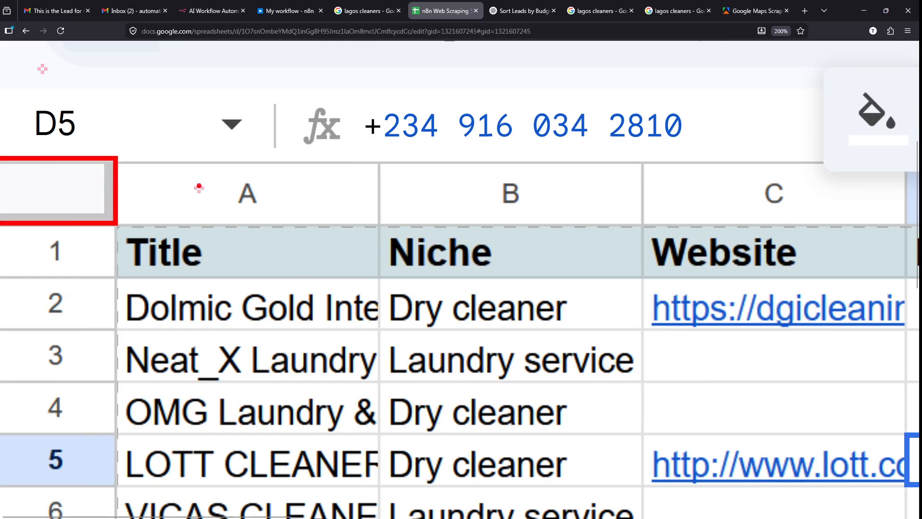
pyautogui.scroll(3, 67, 195)
# - Select the whole sheet and auto-fit every column to its contents
pyautogui.click(77, 428)
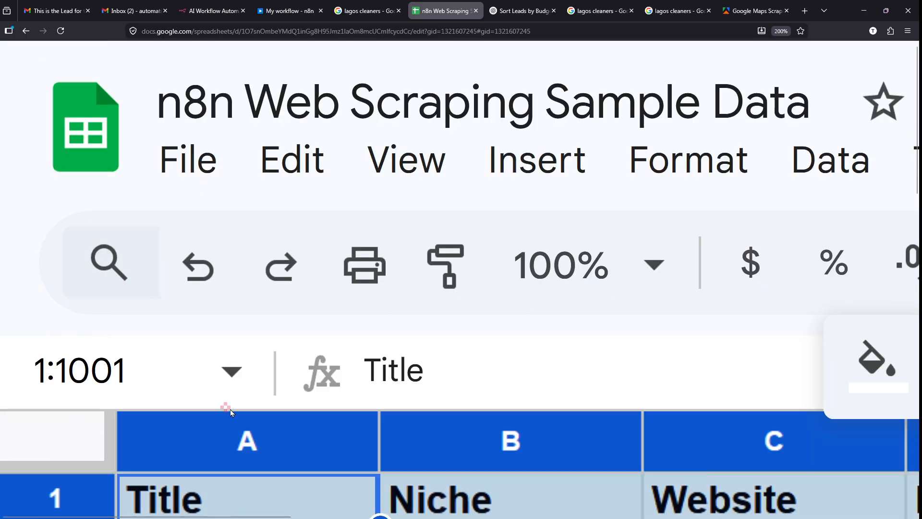
pyautogui.scroll(-3, 230, 411)
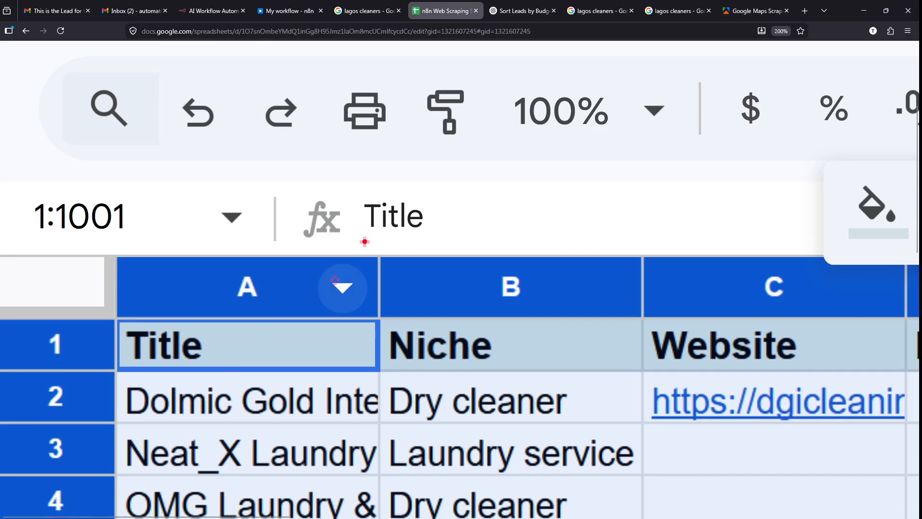
pyautogui.moveTo(361, 238); pyautogui.dragTo(394, 336)
pyautogui.moveTo(615, 221); pyautogui.dragTo(655, 330)
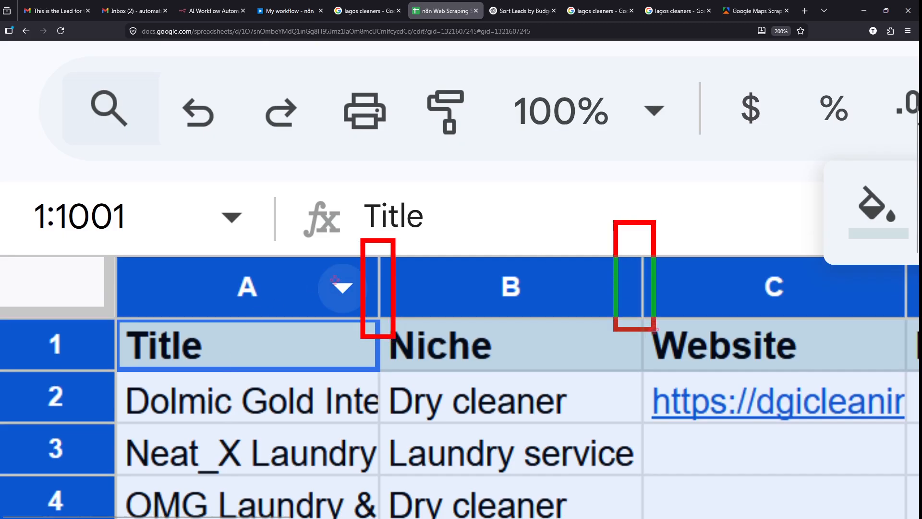
pyautogui.scroll(3, 385, 437)
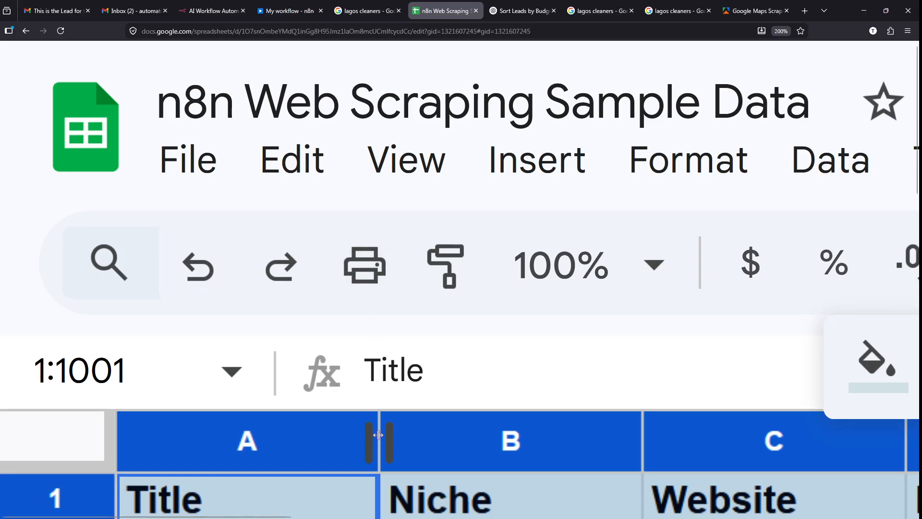
pyautogui.scroll(-2, 378, 435)
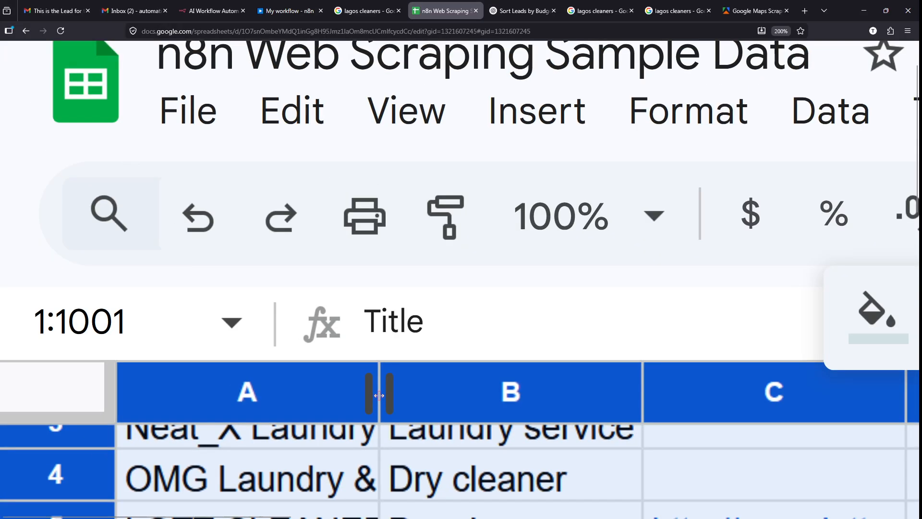
pyautogui.moveTo(379, 396); pyautogui.dragTo(379, 395)
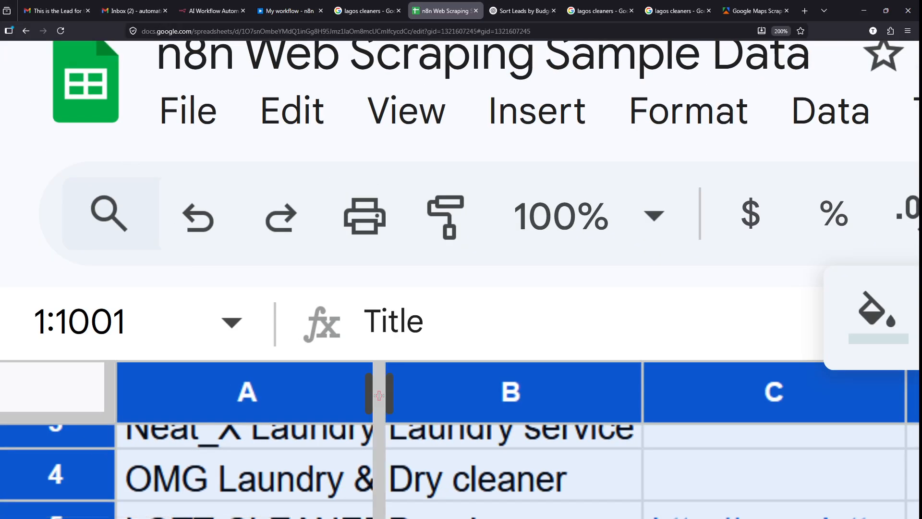
pyautogui.doubleClick(379, 395)
pyautogui.scroll(-5, 494, 187)
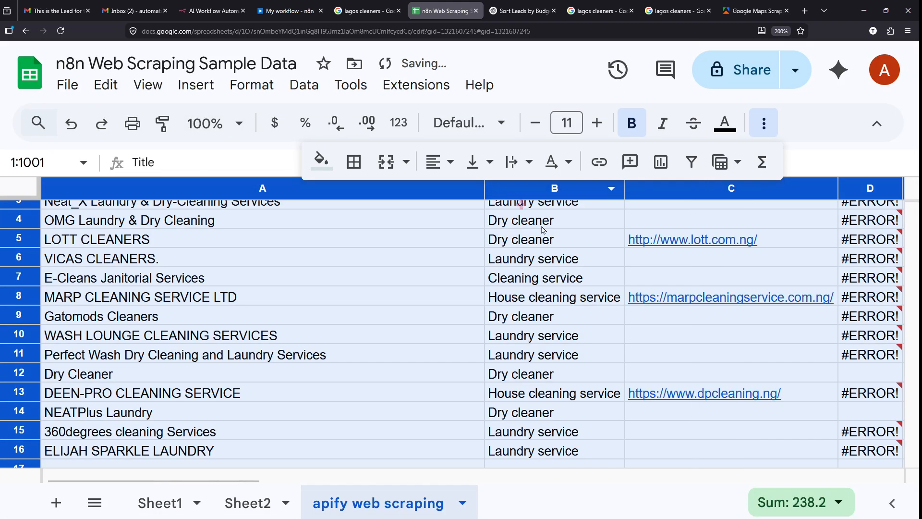
pyautogui.scroll(3, 391, 287)
pyautogui.click(425, 274)
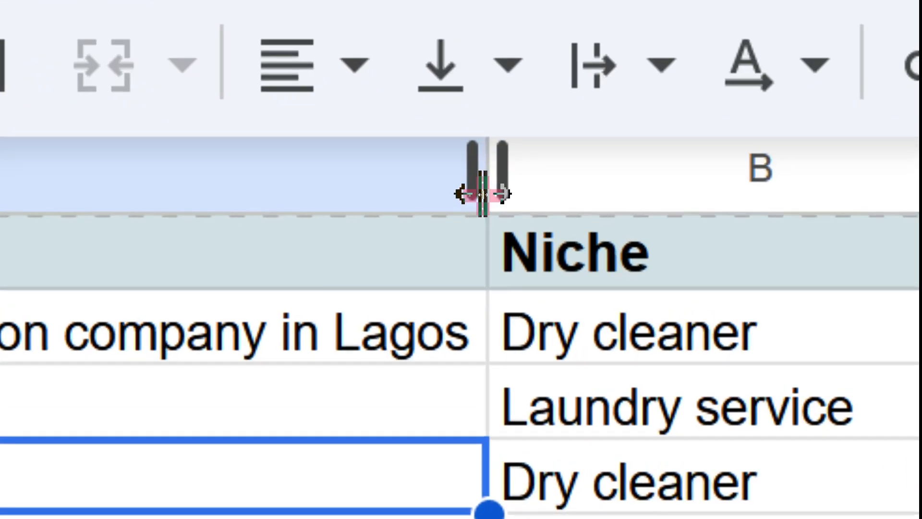
# - Narrow the Title column A to a moderate width
pyautogui.moveTo(484, 194); pyautogui.dragTo(59, 192)
pyautogui.moveTo(116, 193); pyautogui.dragTo(95, 188)
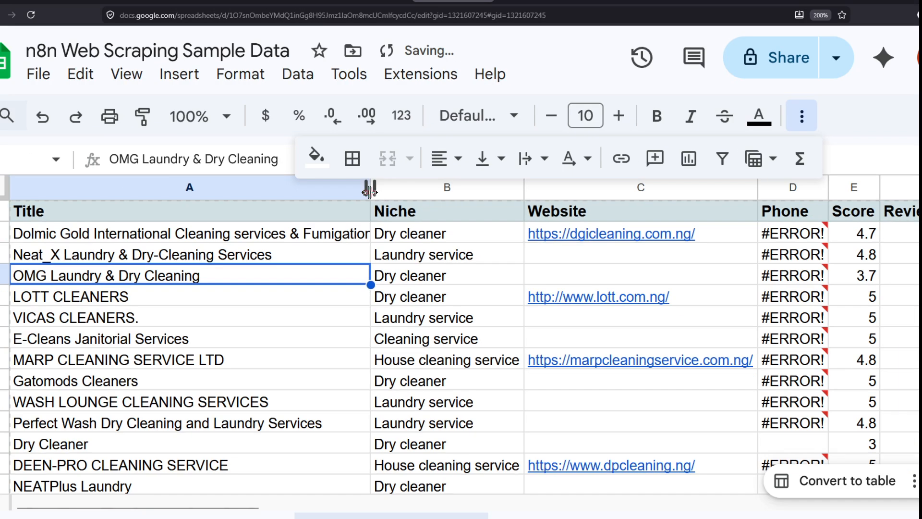
pyautogui.moveTo(370, 192); pyautogui.dragTo(207, 192)
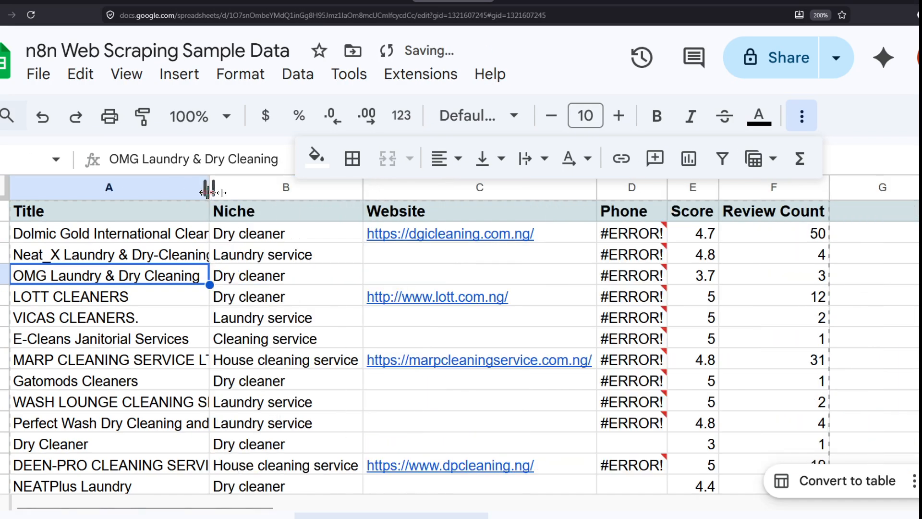
# - Look over the Niche cells and zoom the browser out one step
pyautogui.scroll(-1, 370, 309)
pyautogui.scroll(1, 385, 307)
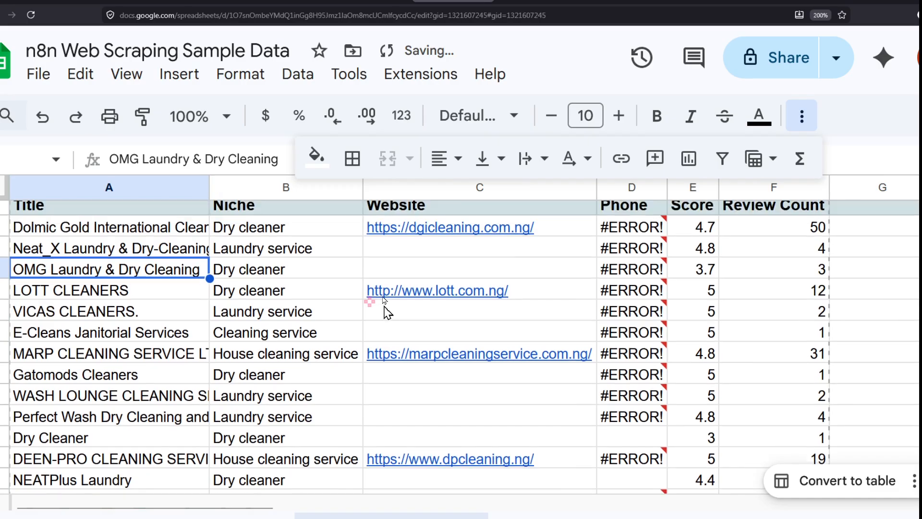
pyautogui.click(299, 298)
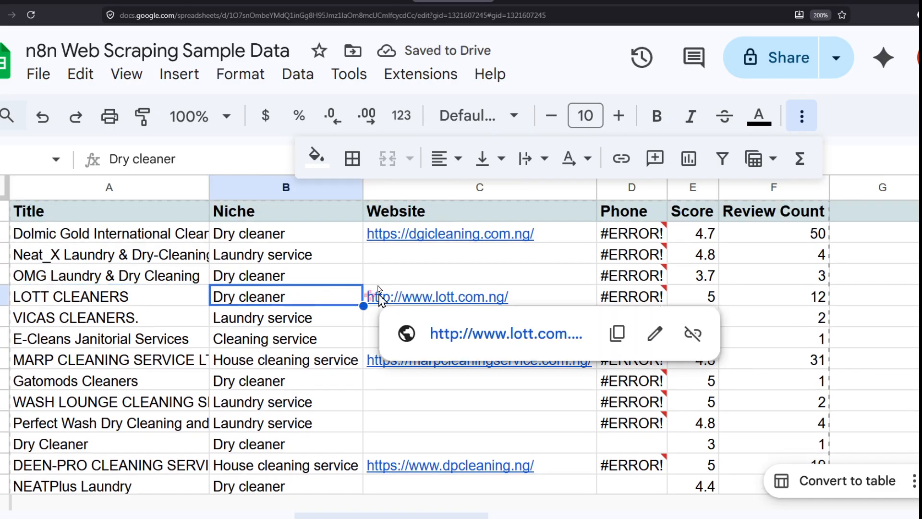
pyautogui.click(260, 275)
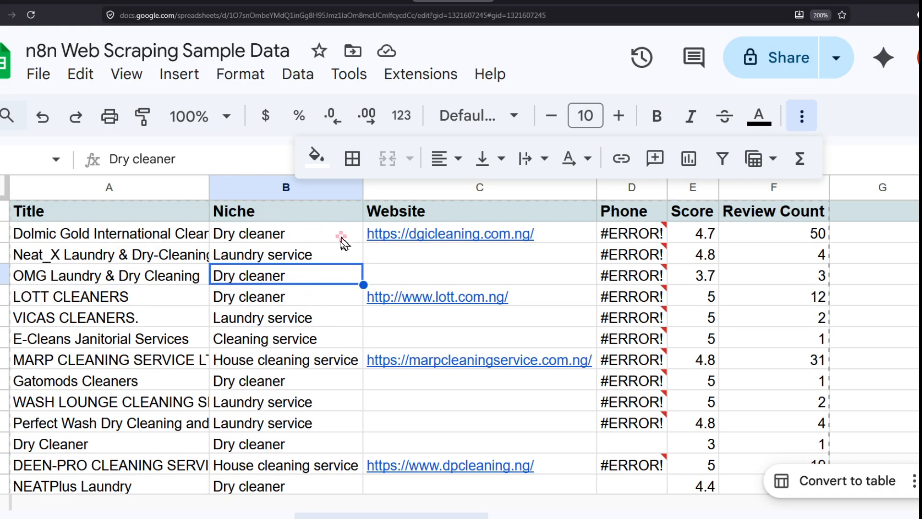
pyautogui.moveTo(435, 250)
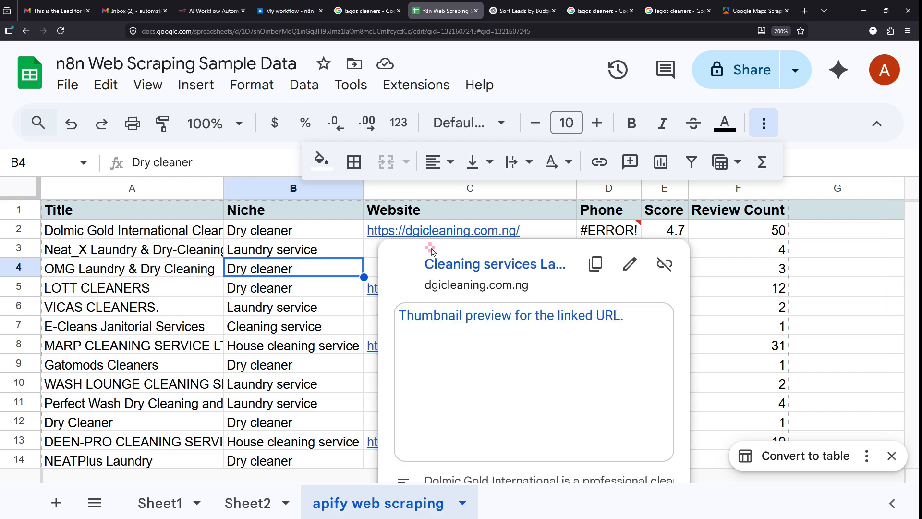
pyautogui.scroll(-2, 532, 353)
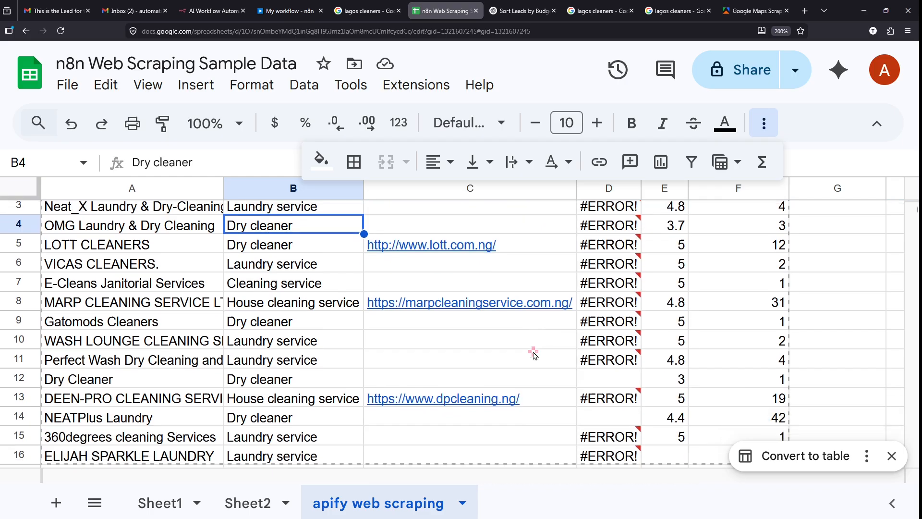
pyautogui.scroll(2, 532, 353)
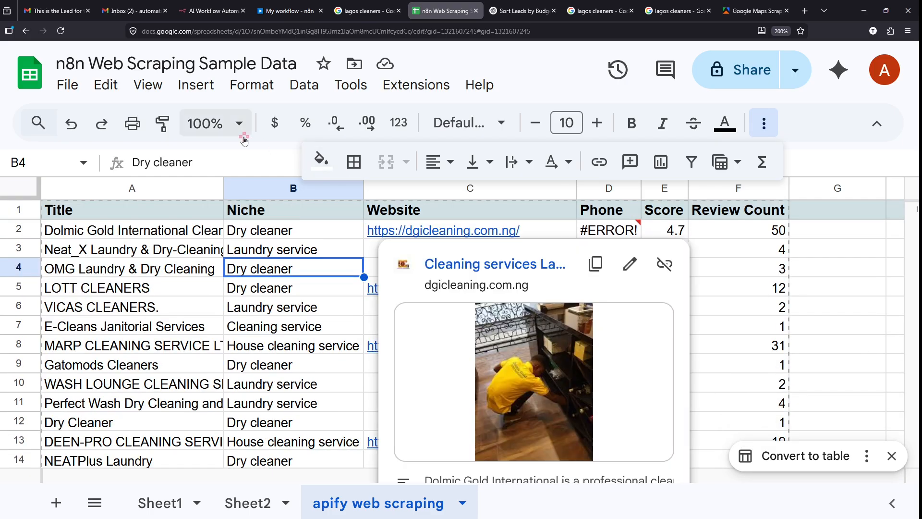
pyautogui.hotkey('ctrl', '-')
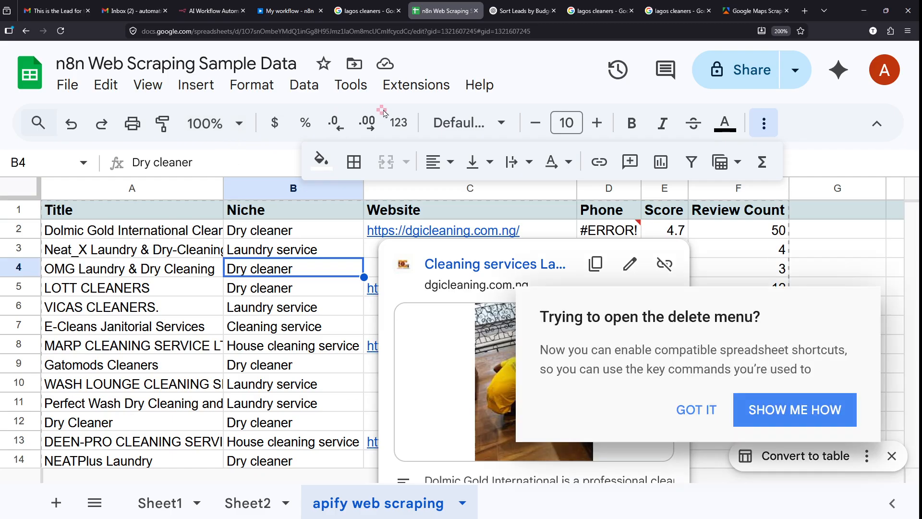
pyautogui.click(695, 416)
pyautogui.click(848, 303)
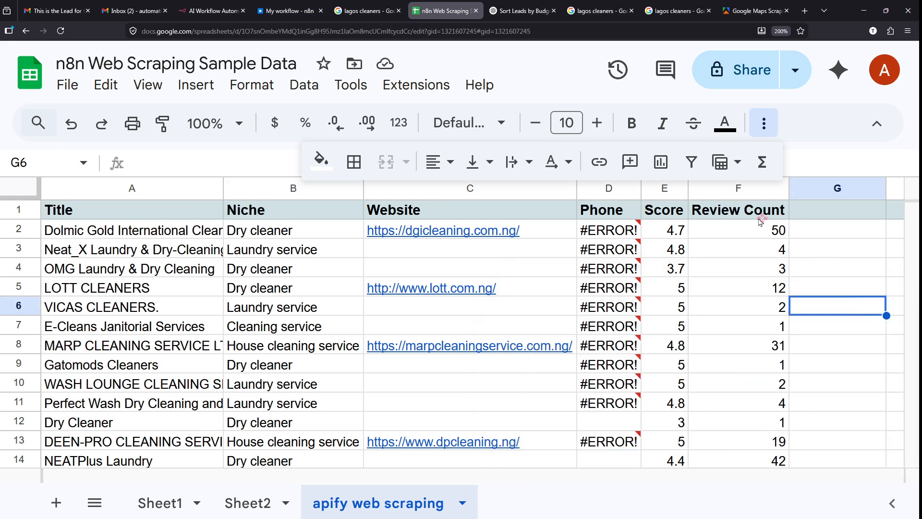
# - Annotate the sheet, then clear the drawings and dismiss the link preview card
pyautogui.moveTo(752, 217)
pyautogui.mouseDown()
pyautogui.moveTo(820, 495)
pyautogui.moveTo(817, 487)
pyautogui.mouseUp()
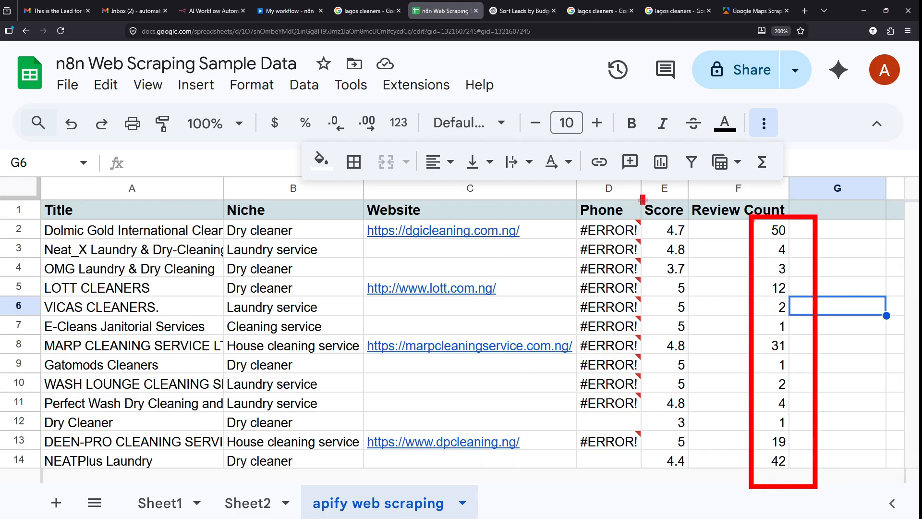
pyautogui.moveTo(643, 200)
pyautogui.mouseDown()
pyautogui.moveTo(726, 506)
pyautogui.moveTo(720, 478)
pyautogui.mouseUp()
pyautogui.press('Escape')
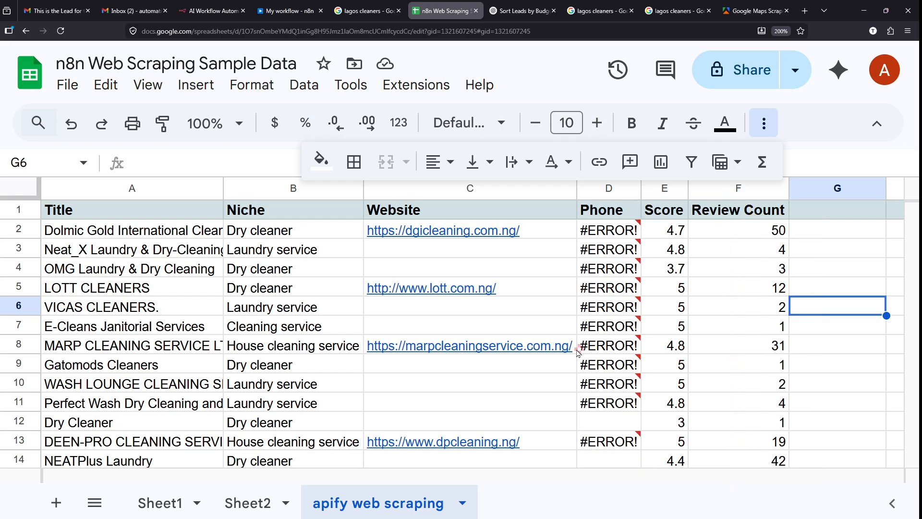
pyautogui.scroll(-2, 578, 352)
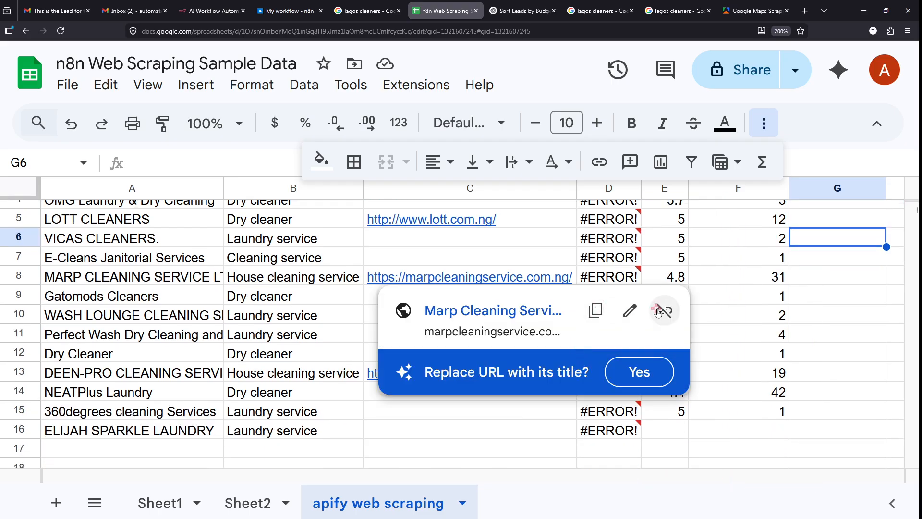
pyautogui.click(871, 337)
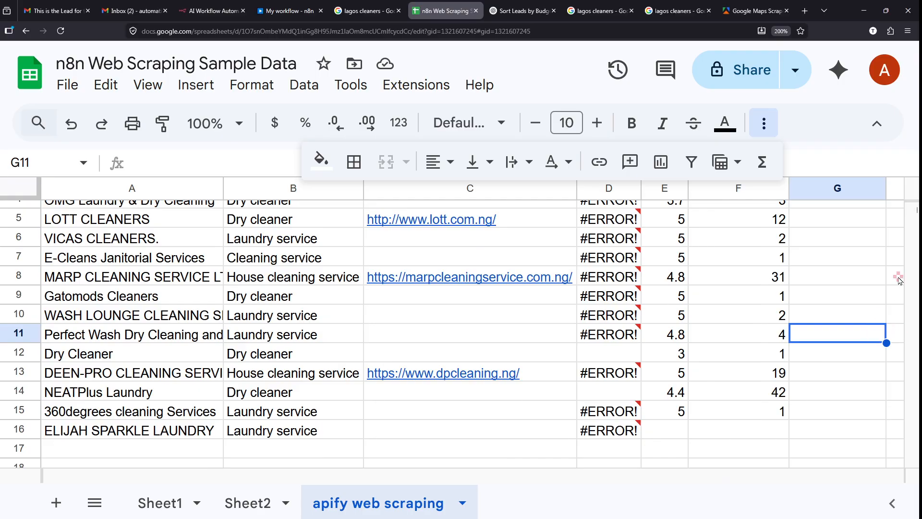
pyautogui.click(834, 276)
pyautogui.scroll(2, 833, 276)
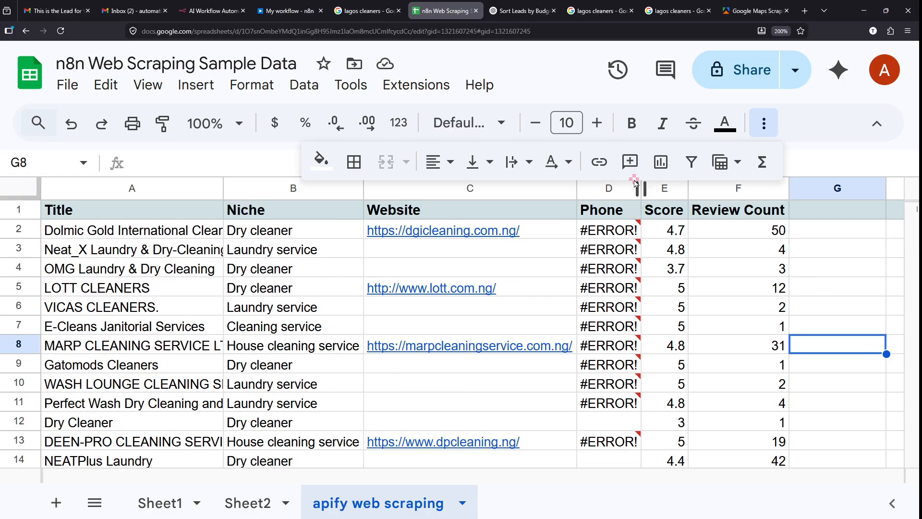
# - Widen the Phone column, inspect its #ERROR! cells, and switch to ChatGPT
pyautogui.moveTo(641, 188); pyautogui.dragTo(709, 197)
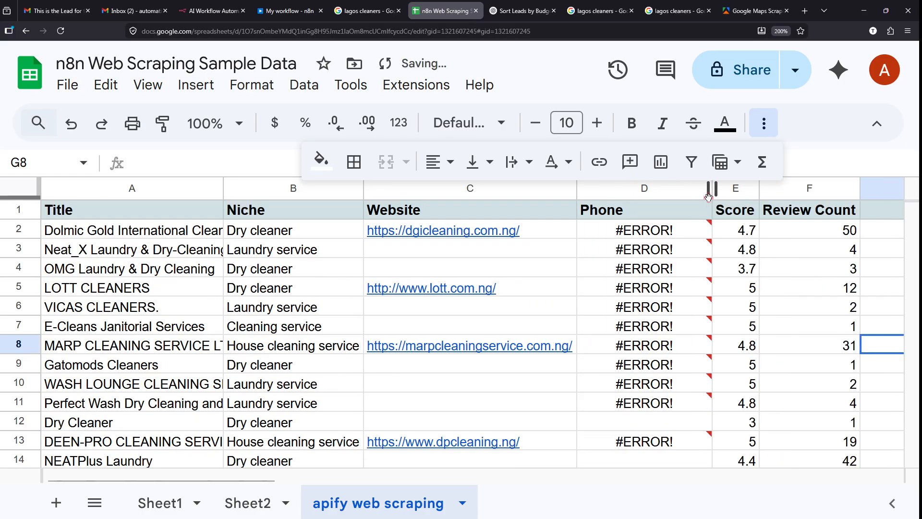
pyautogui.click(819, 157)
pyautogui.click(608, 252)
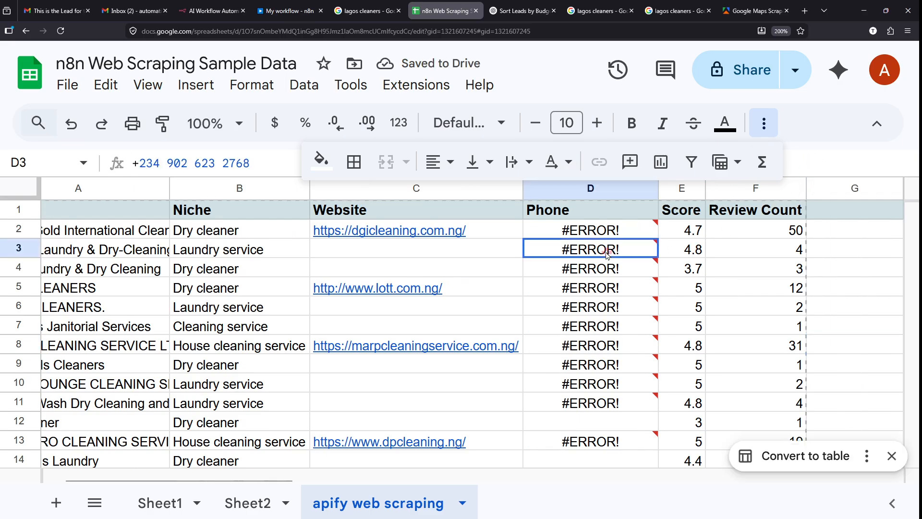
pyautogui.click(585, 231)
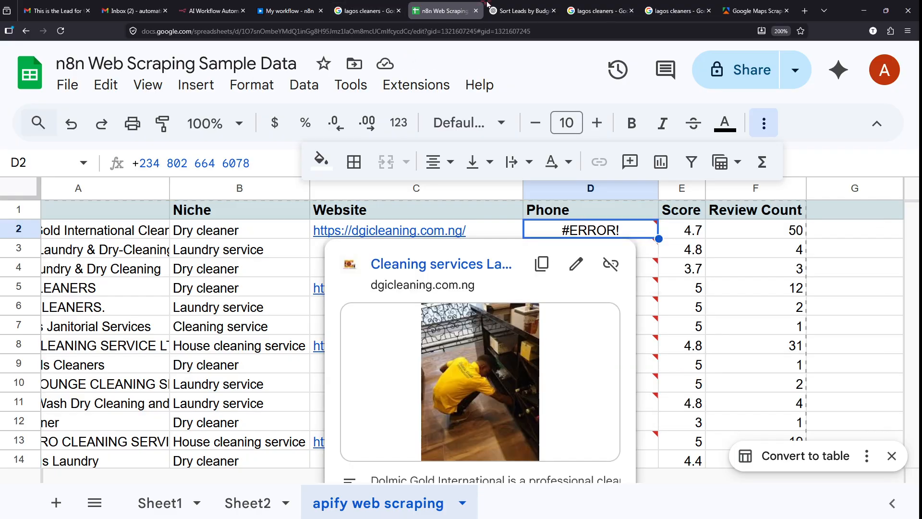
pyautogui.click(519, 7)
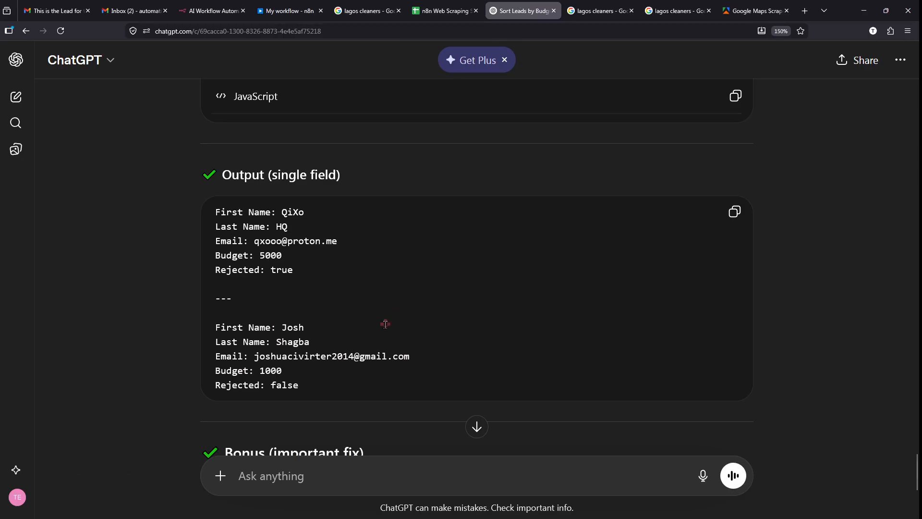
pyautogui.scroll(-4, 385, 325)
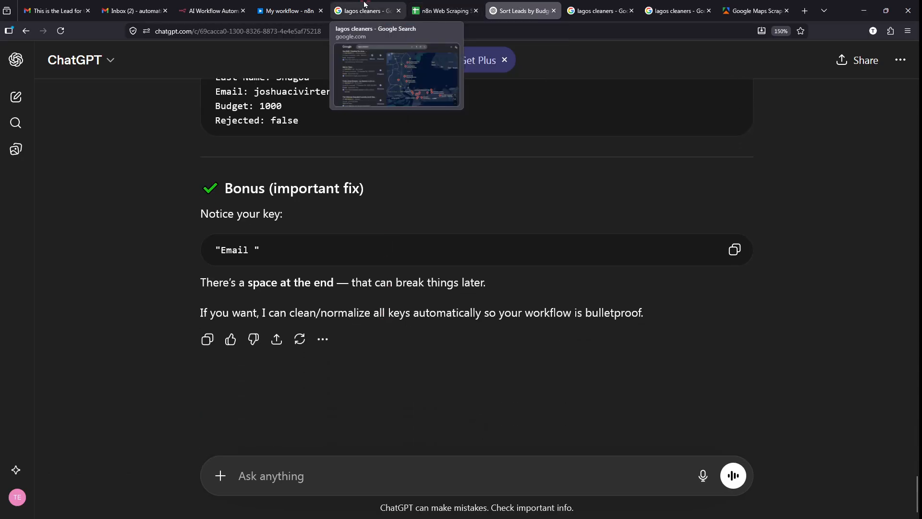
pyautogui.click(276, 6)
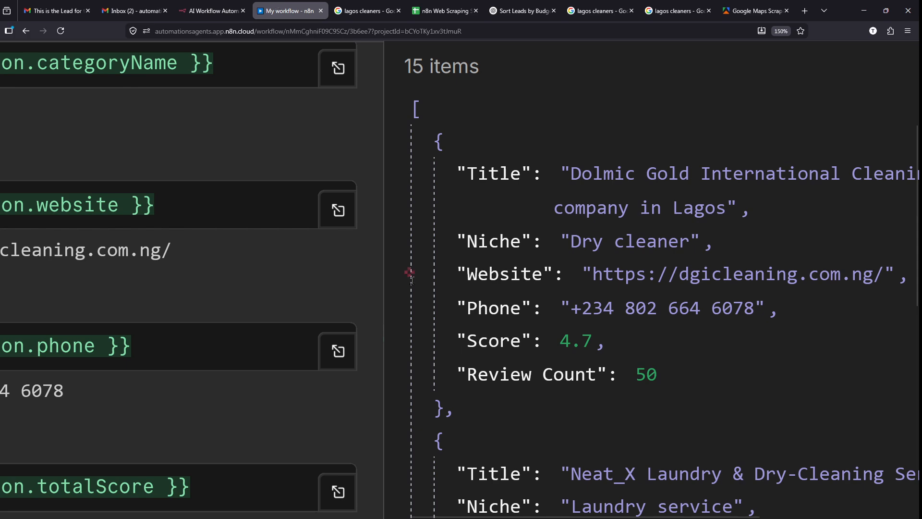
pyautogui.hscroll(-4, 203, 409)
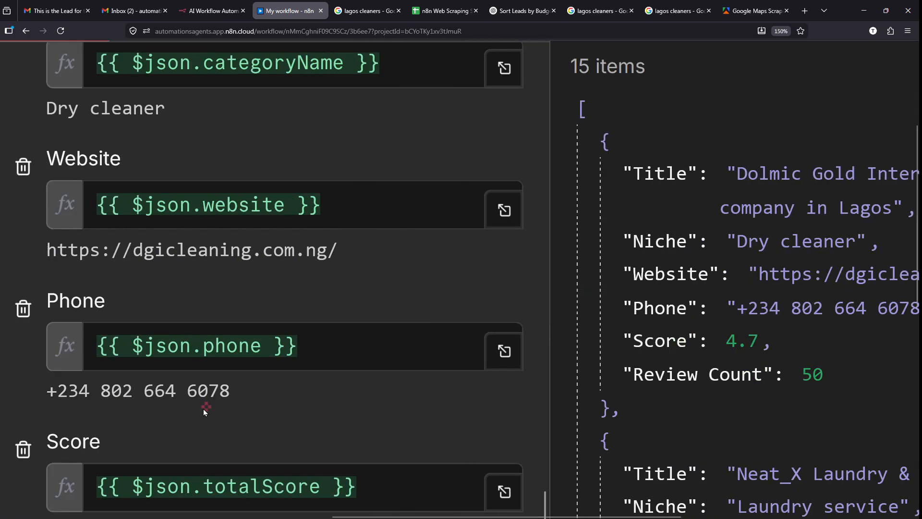
pyautogui.scroll(-1, 203, 408)
pyautogui.scroll(5, 77, 322)
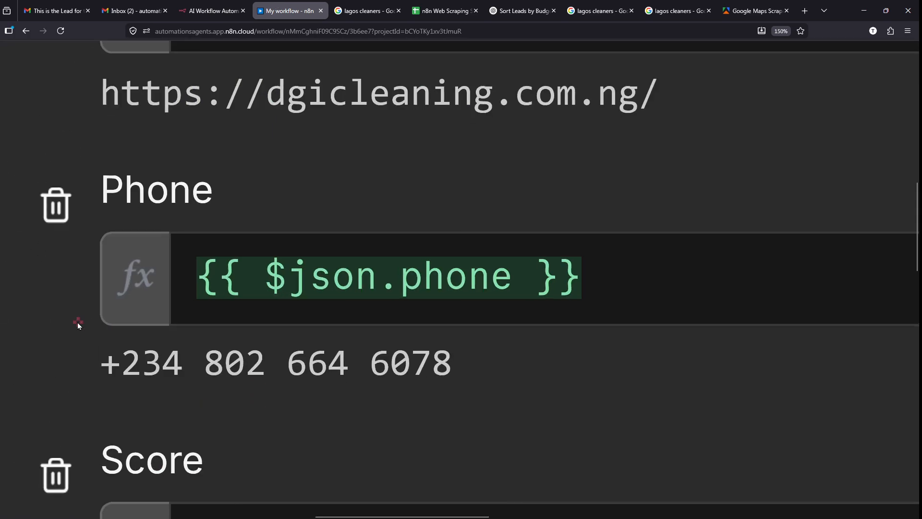
pyautogui.moveTo(93, 344)
pyautogui.mouseDown()
pyautogui.moveTo(85, 377)
pyautogui.moveTo(113, 337)
pyautogui.mouseUp()
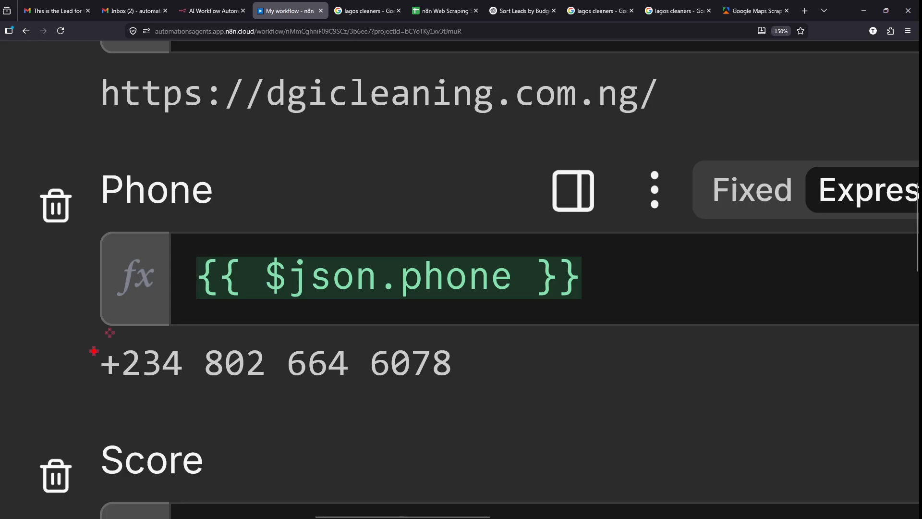
pyautogui.moveTo(93, 351)
pyautogui.mouseDown()
pyautogui.moveTo(102, 393)
pyautogui.moveTo(110, 344)
pyautogui.mouseUp()
pyautogui.moveTo(189, 246)
pyautogui.mouseDown()
pyautogui.moveTo(443, 324)
pyautogui.moveTo(577, 323)
pyautogui.moveTo(599, 307)
pyautogui.mouseUp()
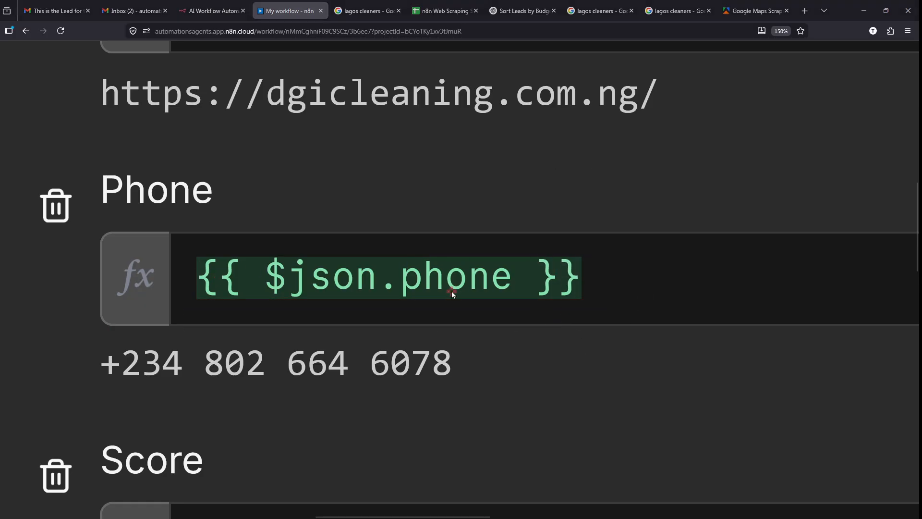
pyautogui.moveTo(413, 288); pyautogui.dragTo(192, 279)
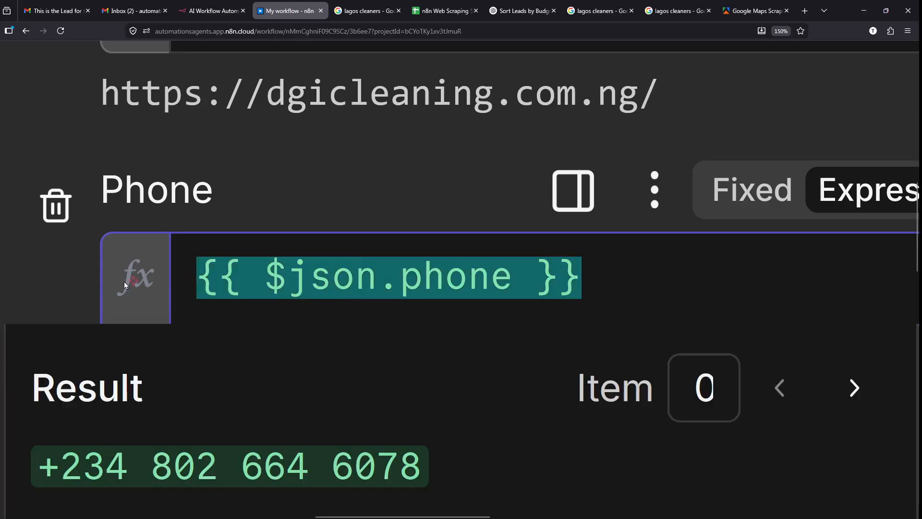
pyautogui.click(79, 284)
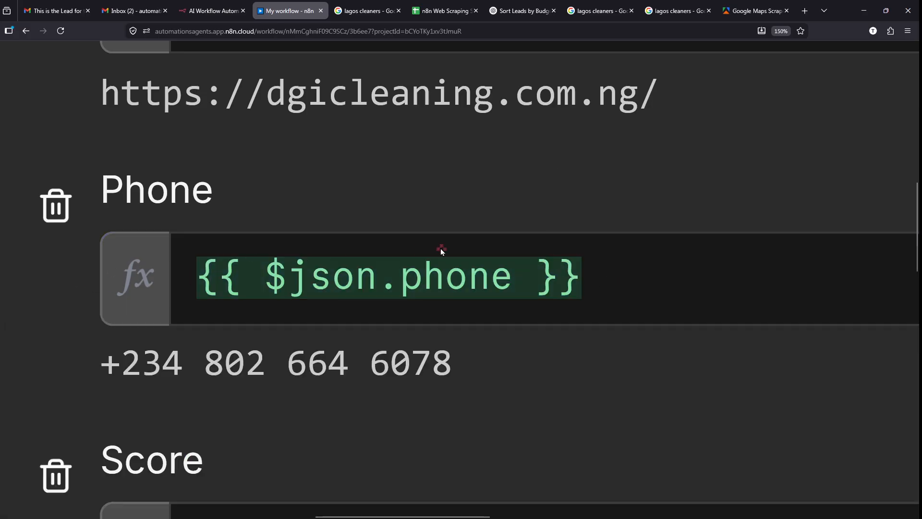
pyautogui.click(523, 5)
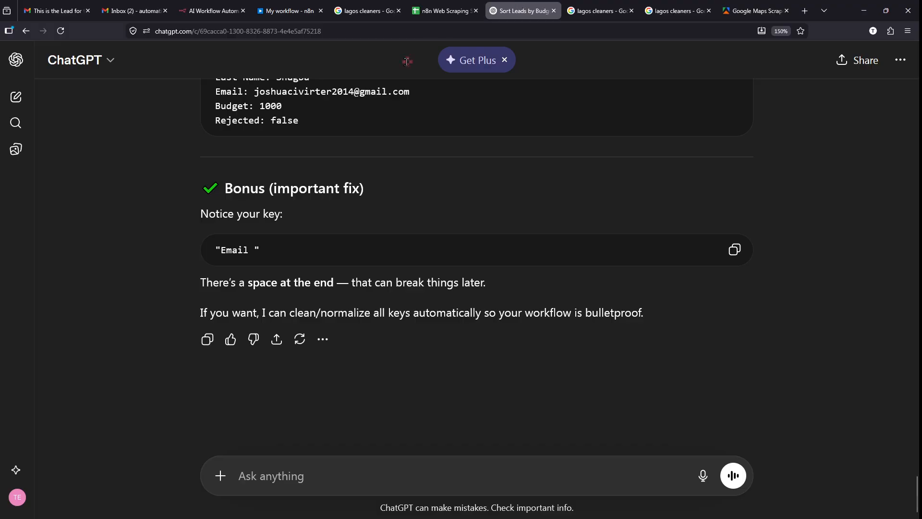
# - Type 'hey chatgpt, can you please make sure that there is no + sign in this n8n field:'
pyautogui.scroll(5, 305, 483)
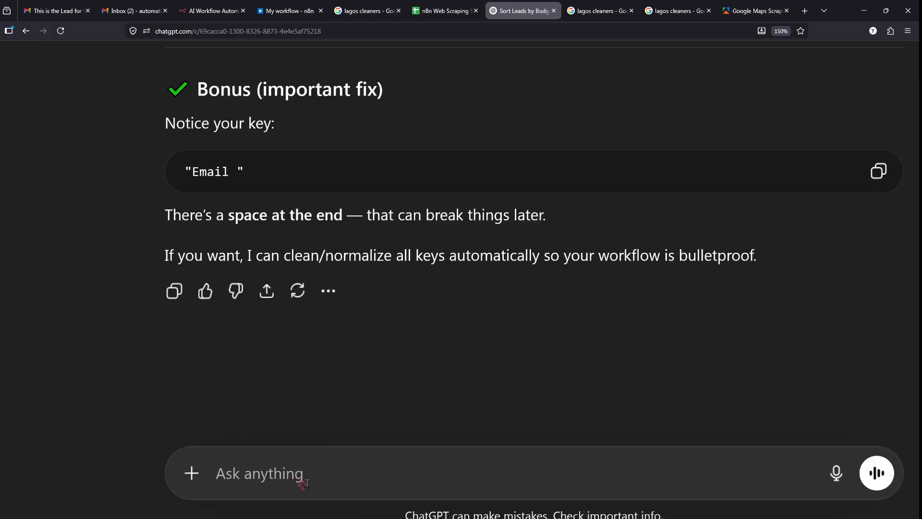
pyautogui.scroll(-1, 306, 483)
pyautogui.scroll(-1, 306, 483)
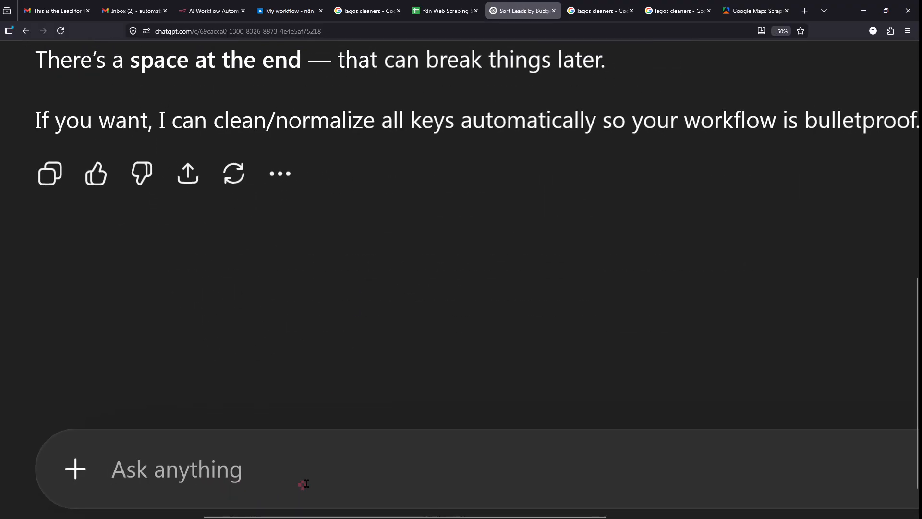
pyautogui.write('hey cht')
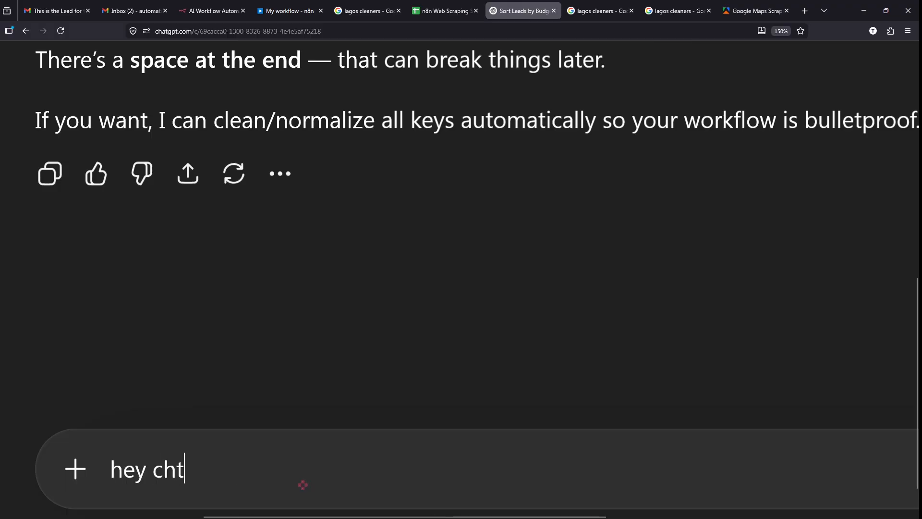
pyautogui.press('BackSpace')
pyautogui.write('atg')
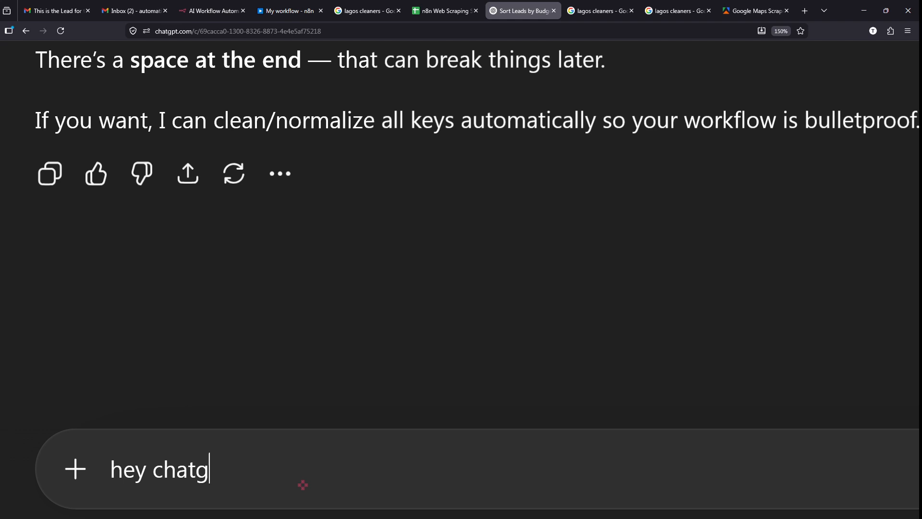
pyautogui.write('pt, can yuo')
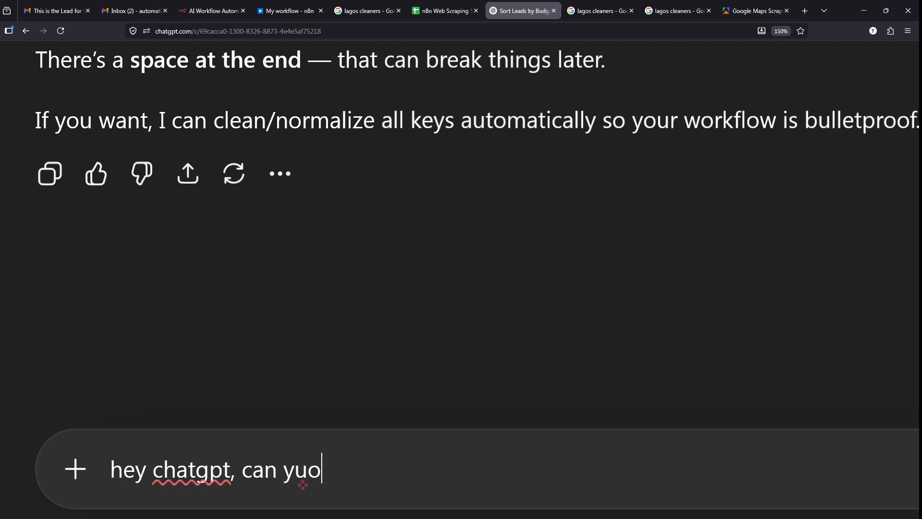
pyautogui.press('BackSpace')
pyautogui.press('BackSpace')
pyautogui.write('ou please')
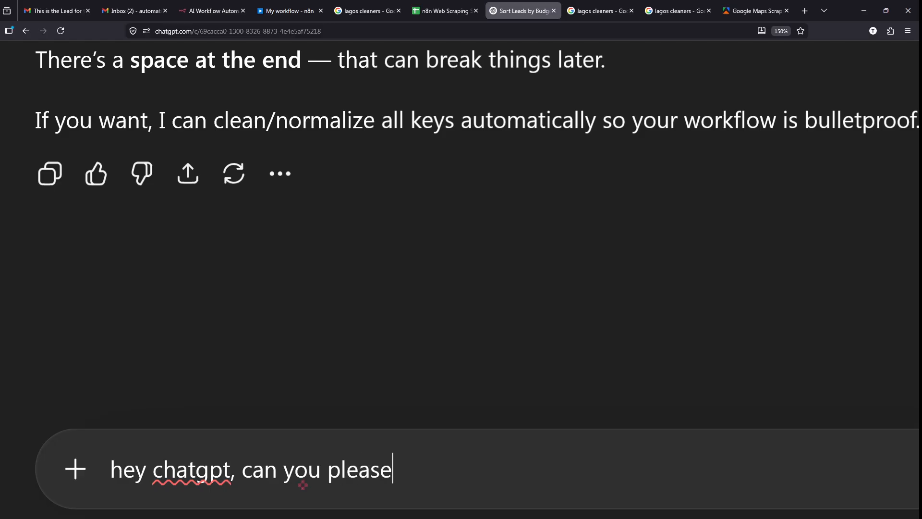
pyautogui.write(' mak')
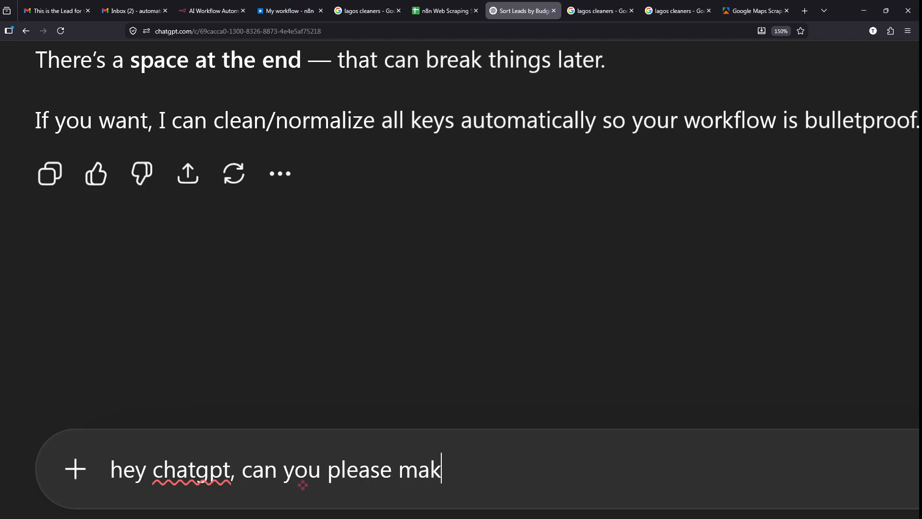
pyautogui.write('e sure that there is no ')
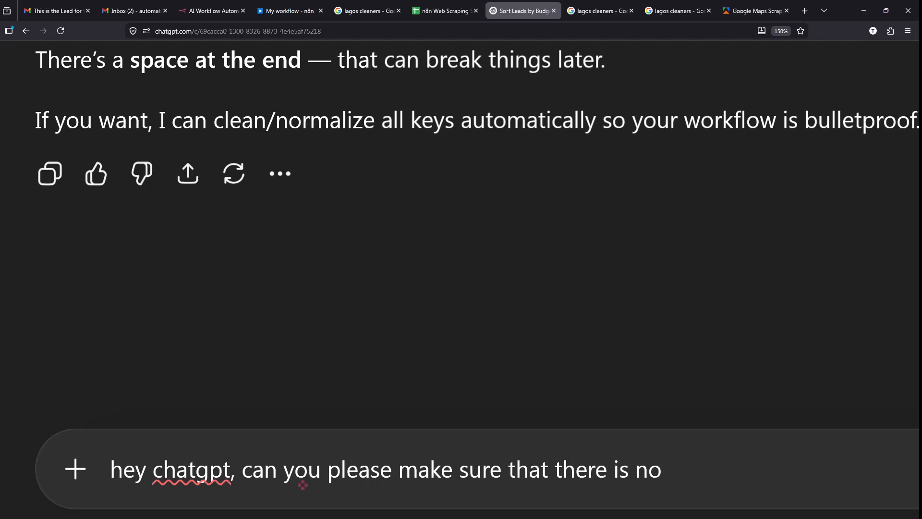
pyautogui.write('+ sign')
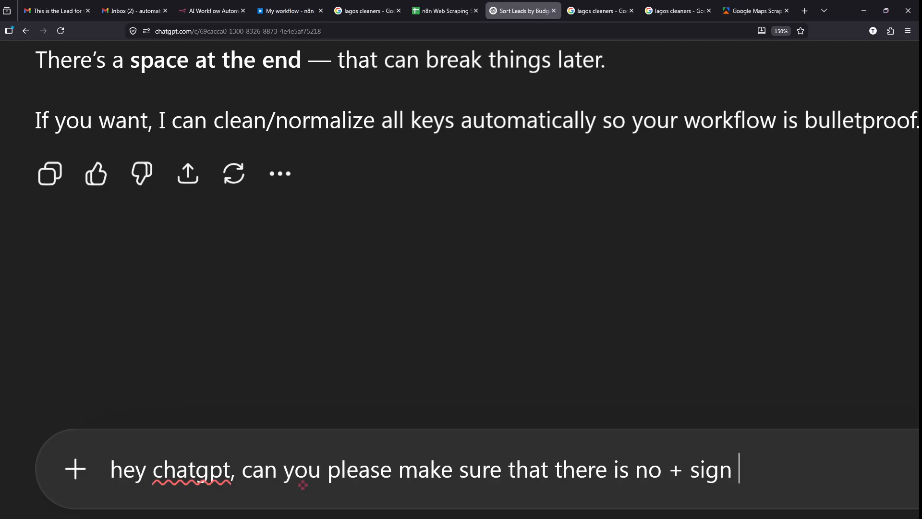
pyautogui.write(' in this')
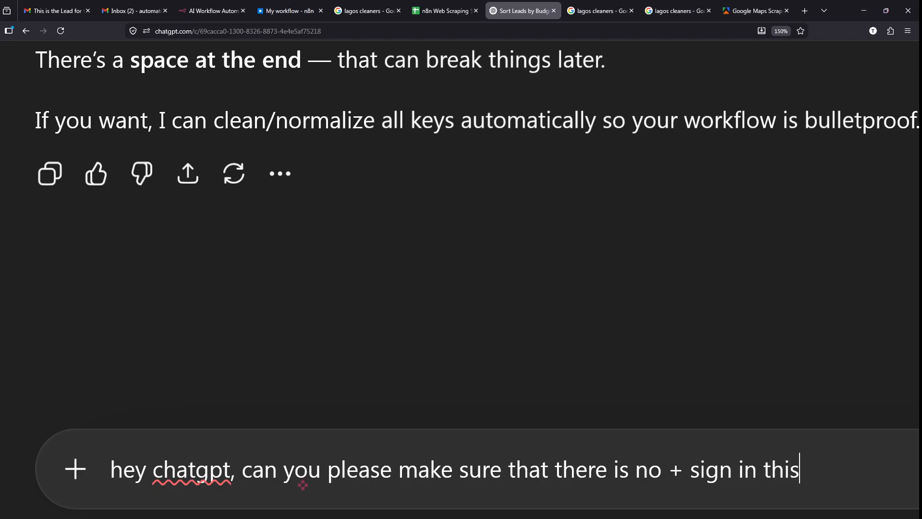
pyautogui.write(' n8n ')
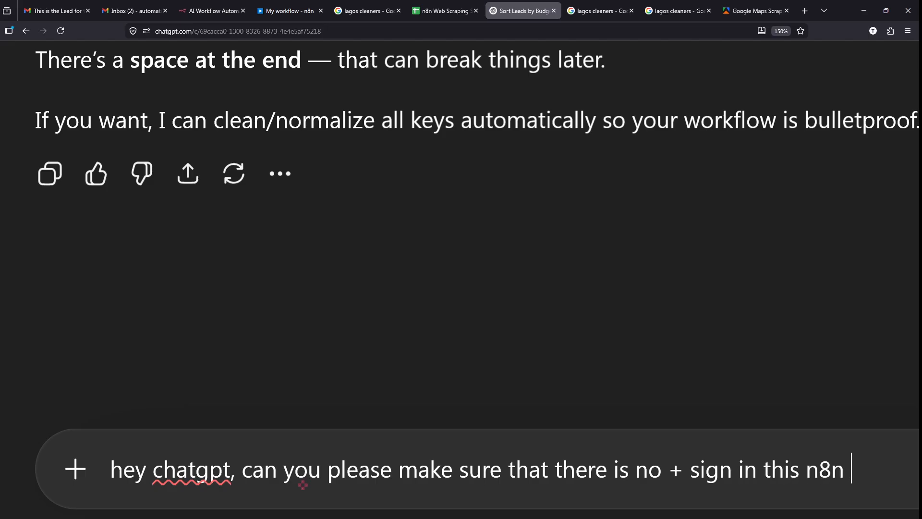
pyautogui.write('field:')
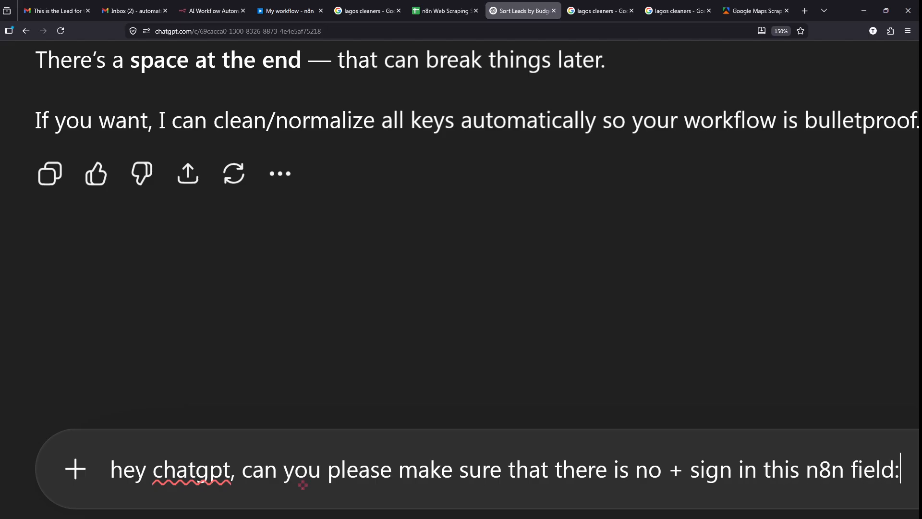
pyautogui.scroll(-3, 303, 485)
pyautogui.write(':')
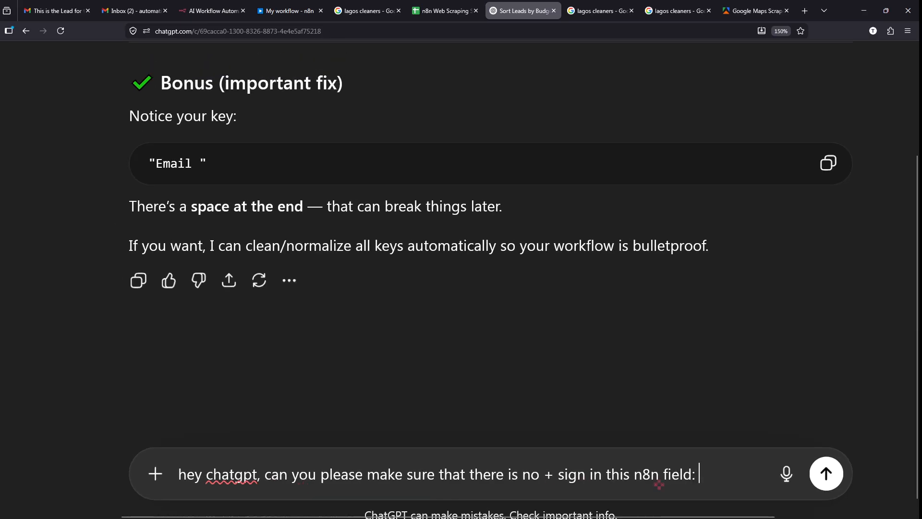
# - Paste {{ $json.phone }} after the question, checking it against the n8n field
pyautogui.scroll(3, 755, 483)
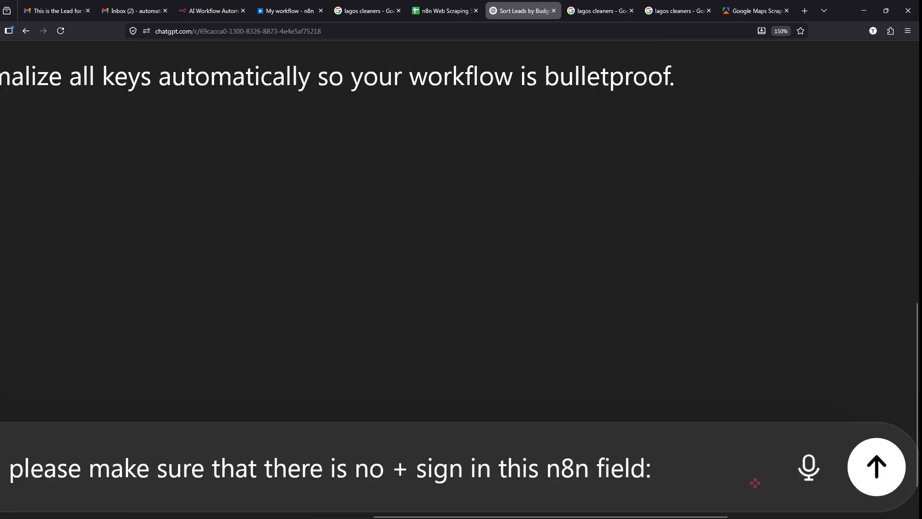
pyautogui.write('{{ $json.phone }}')
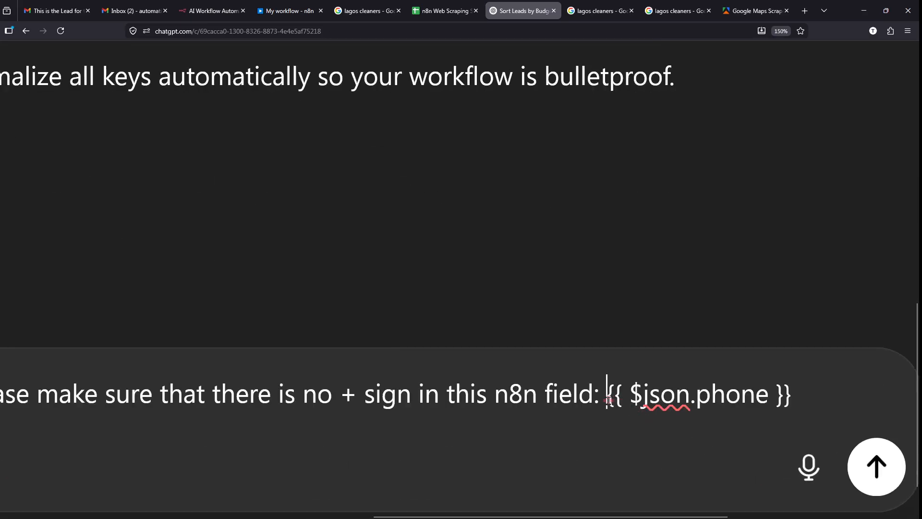
pyautogui.moveTo(608, 401); pyautogui.dragTo(827, 403)
pyautogui.click(295, 5)
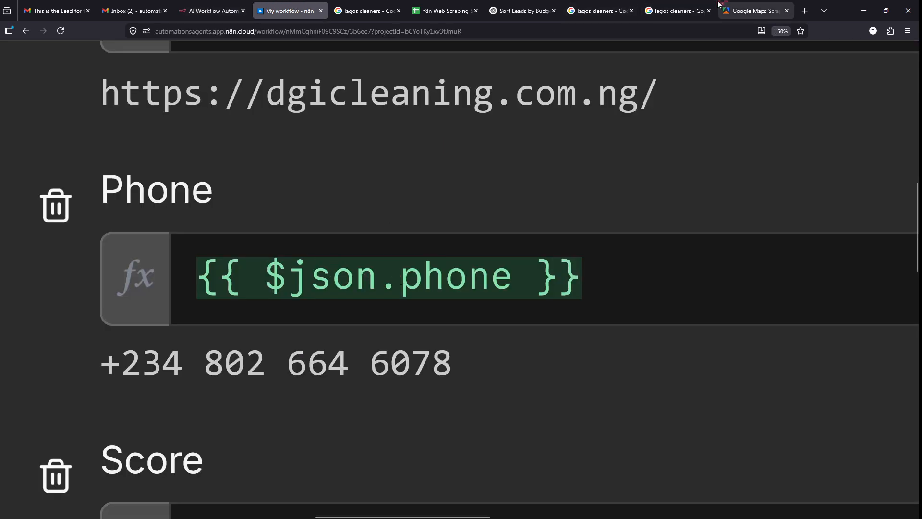
pyautogui.click(517, 7)
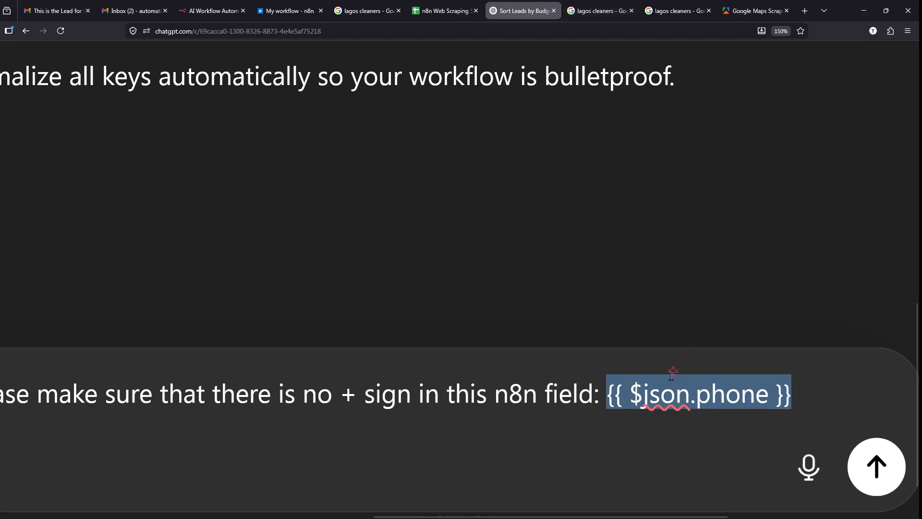
pyautogui.click(660, 392)
# - Send the question and copy the suggested {{ $json.phone.replace(/\+/g, '') }} expression
pyautogui.press('Return')
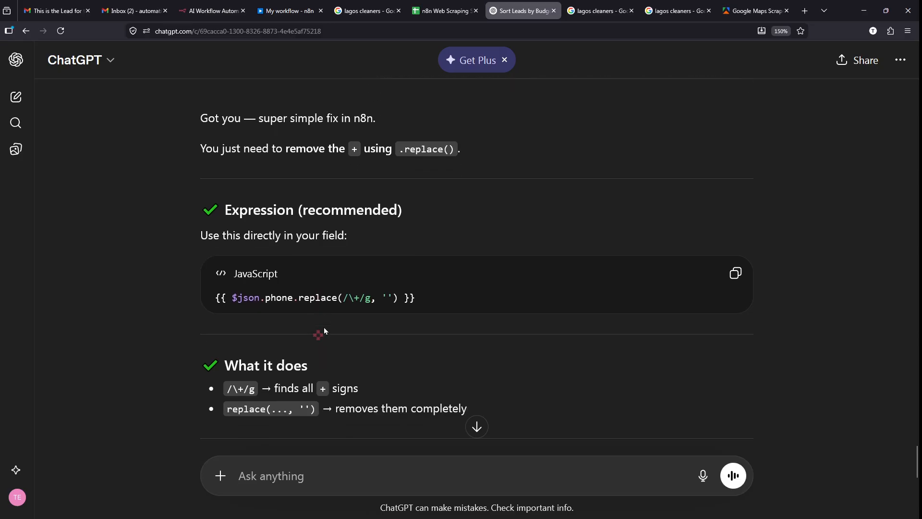
pyautogui.scroll(-2, 324, 331)
pyautogui.scroll(3, 324, 330)
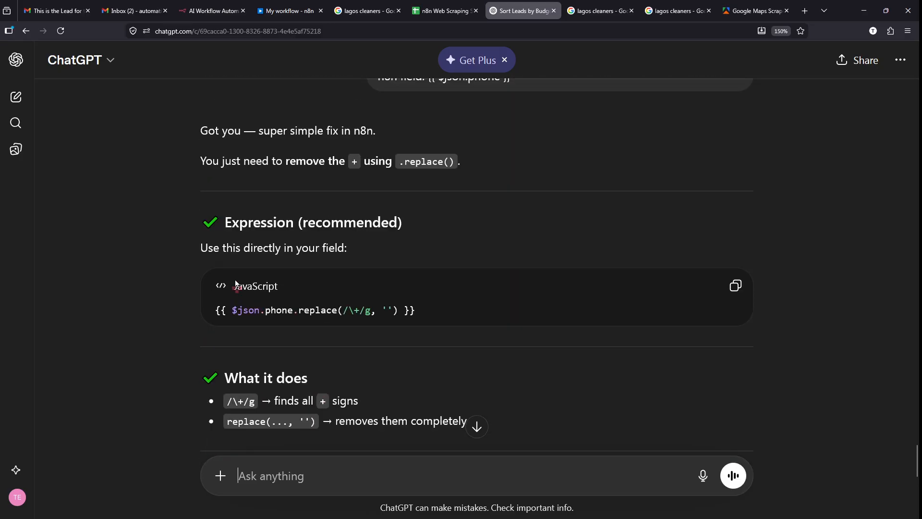
pyautogui.scroll(5, 236, 281)
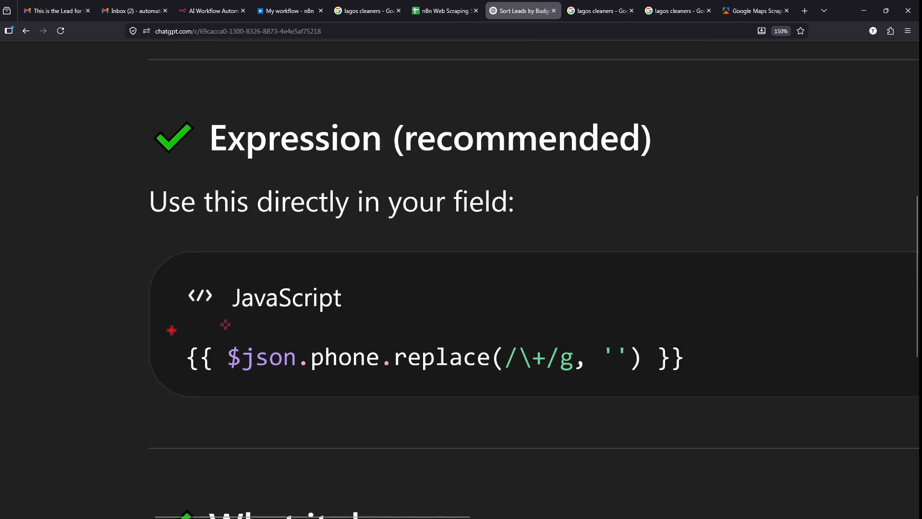
pyautogui.moveTo(233, 376); pyautogui.dragTo(481, 376)
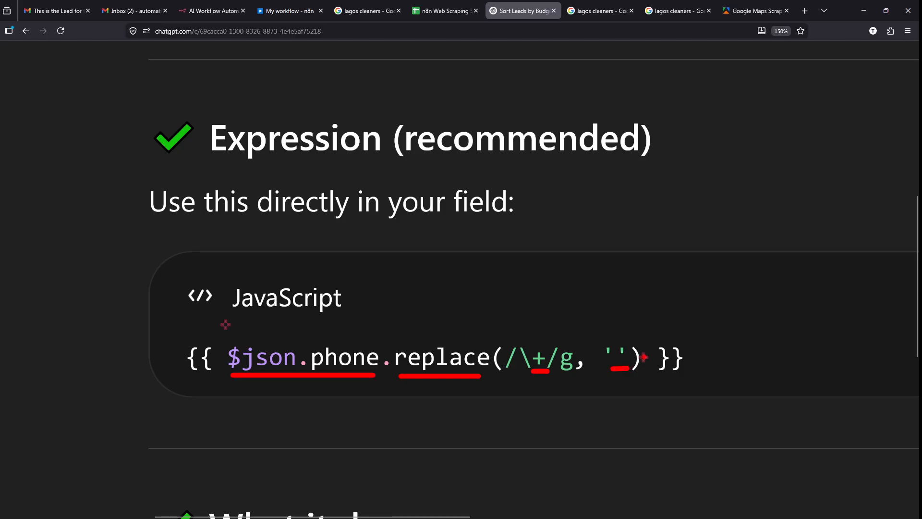
pyautogui.press('Escape')
pyautogui.scroll(-5, 643, 356)
pyautogui.click(734, 290)
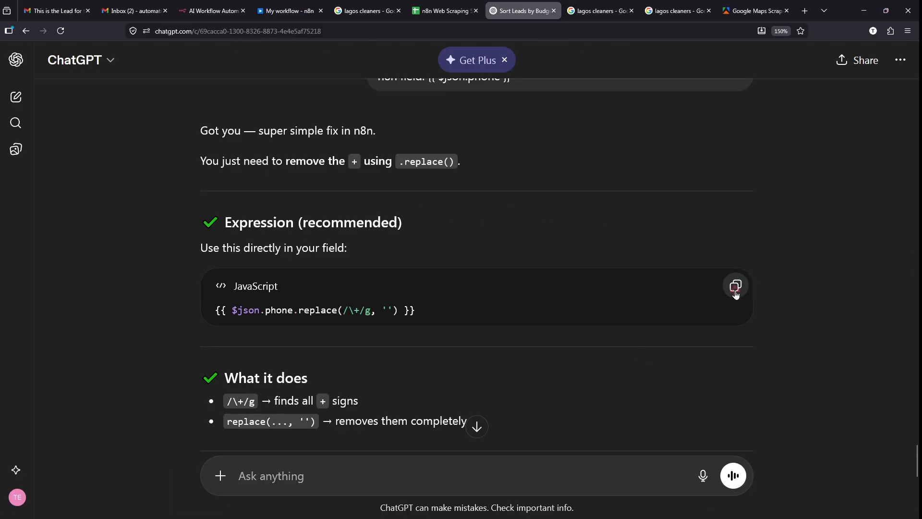
pyautogui.click(269, 6)
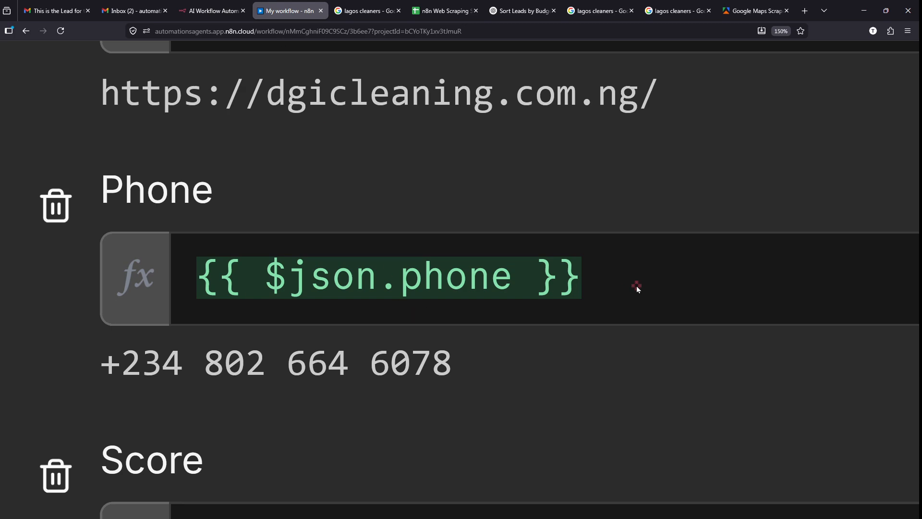
# - Replace the Phone mapping with {{ $json.phone.replace(/\+/g, '') }}
pyautogui.click(613, 282)
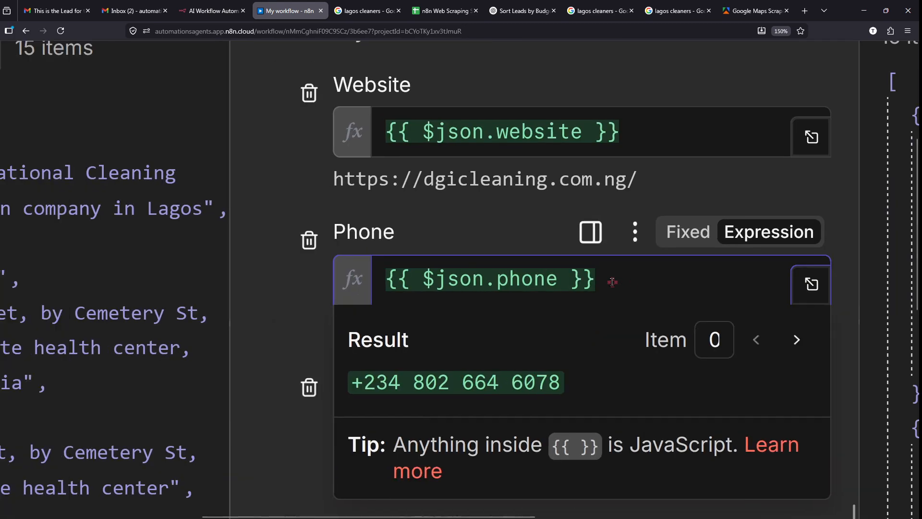
pyautogui.press('BackSpace')
pyautogui.press('BackSpace')
pyautogui.press('BackSpace')
pyautogui.press('BackSpace')
pyautogui.press('BackSpace')
pyautogui.press('BackSpace')
pyautogui.press('BackSpace')
pyautogui.press('BackSpace')
pyautogui.press('BackSpace')
pyautogui.press('BackSpace')
pyautogui.press('BackSpace')
pyautogui.press('BackSpace')
pyautogui.press('BackSpace')
pyautogui.press('BackSpace')
pyautogui.press('BackSpace')
pyautogui.press('BackSpace')
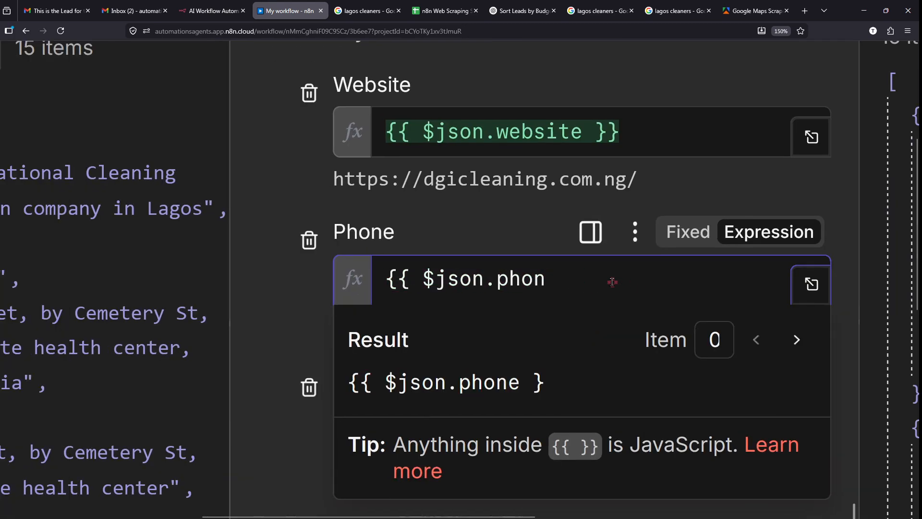
pyautogui.press('BackSpace')
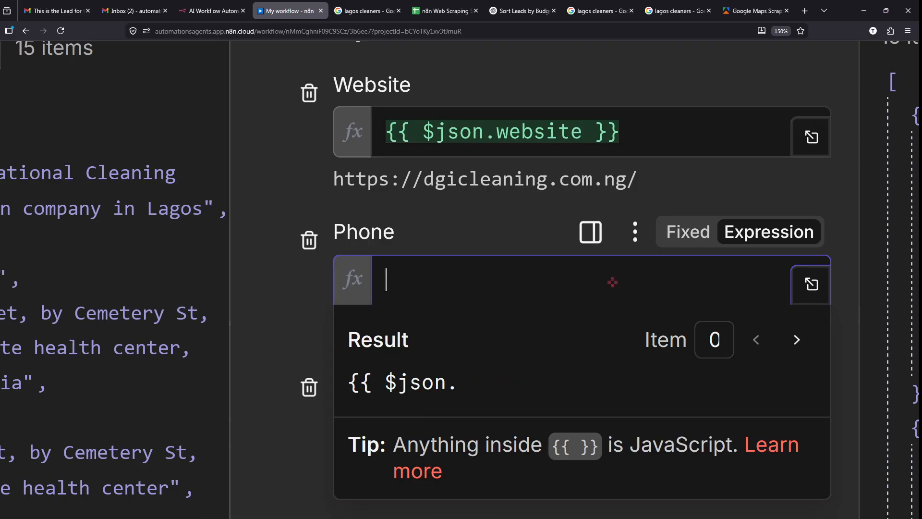
pyautogui.press('BackSpace')
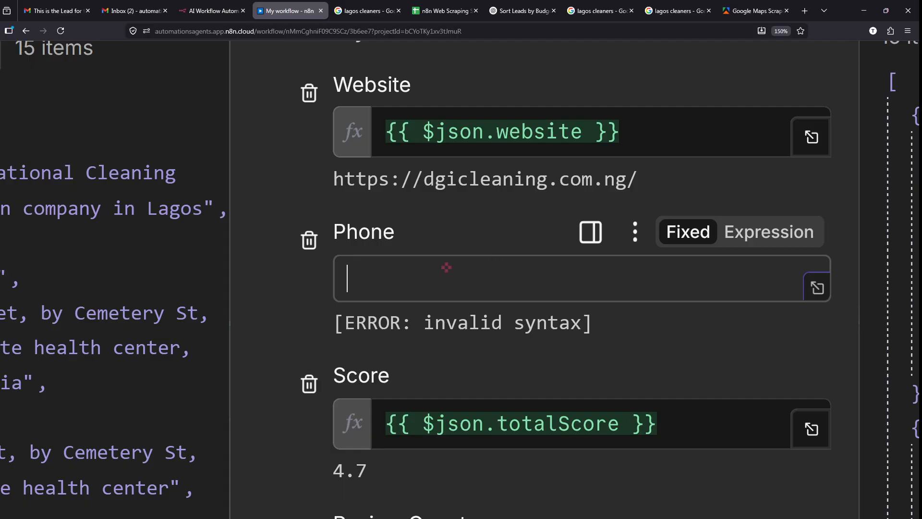
pyautogui.hotkey('ctrl', 'v')
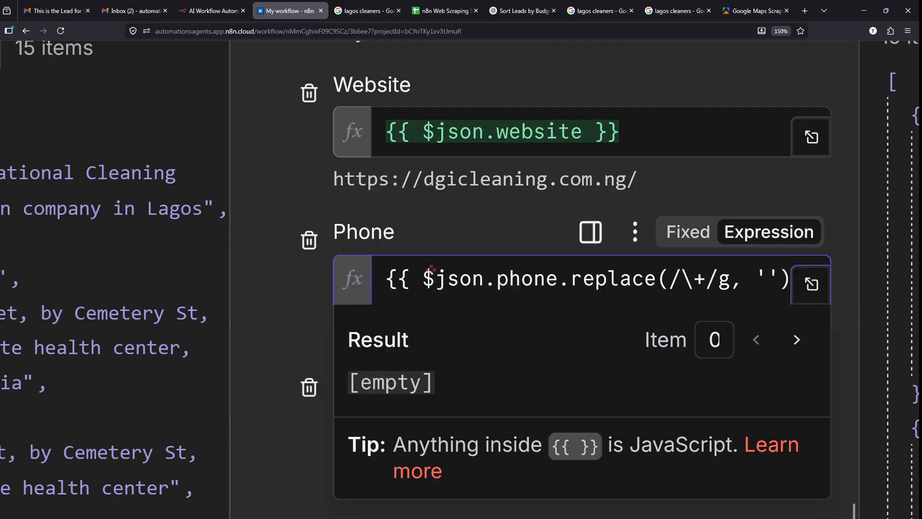
pyautogui.click(299, 300)
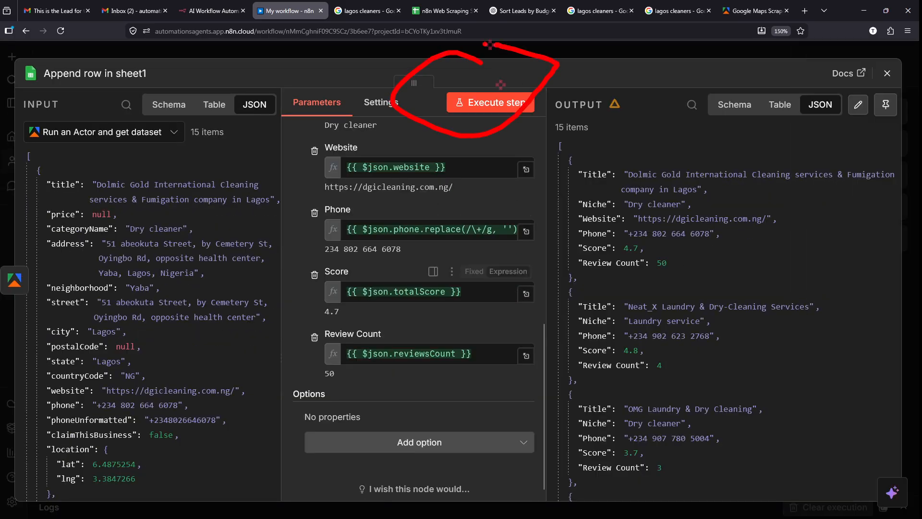
# - Execute the Append row step again, producing 15 output items
pyautogui.click(490, 110)
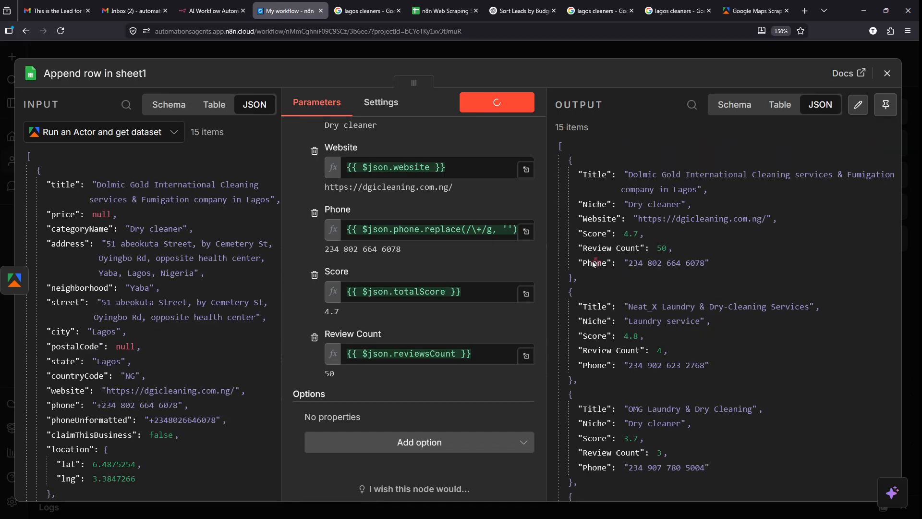
pyautogui.scroll(3, 682, 380)
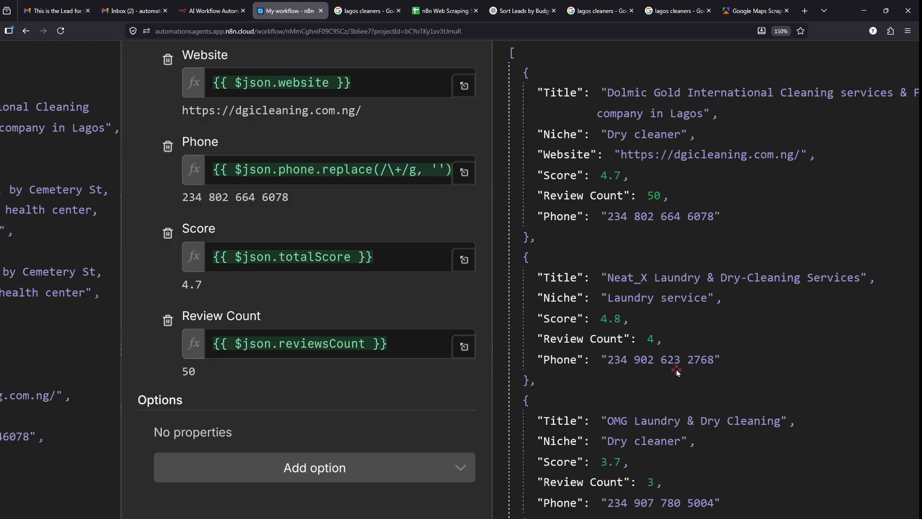
pyautogui.scroll(5, 190, 194)
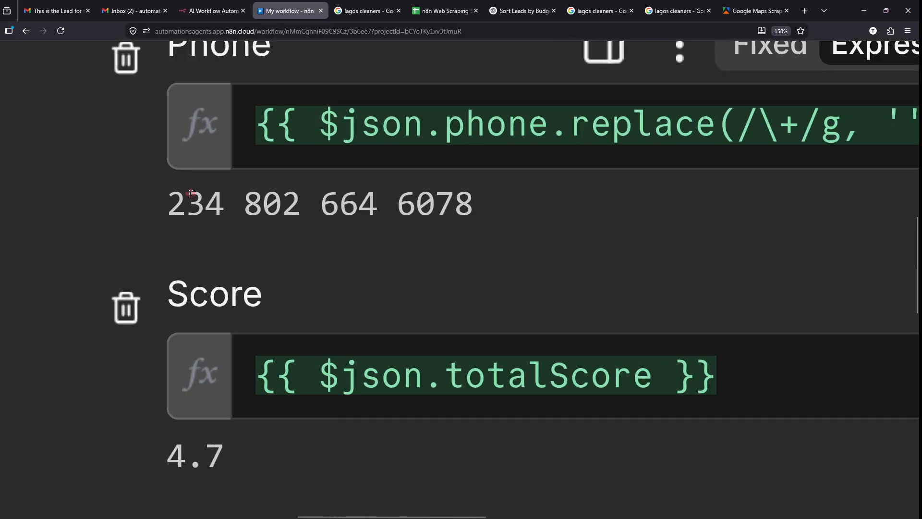
pyautogui.scroll(-8, 371, 231)
# - Delete the data range A2:F31, keeping only the Title-to-Review Count header row
pyautogui.click(442, 11)
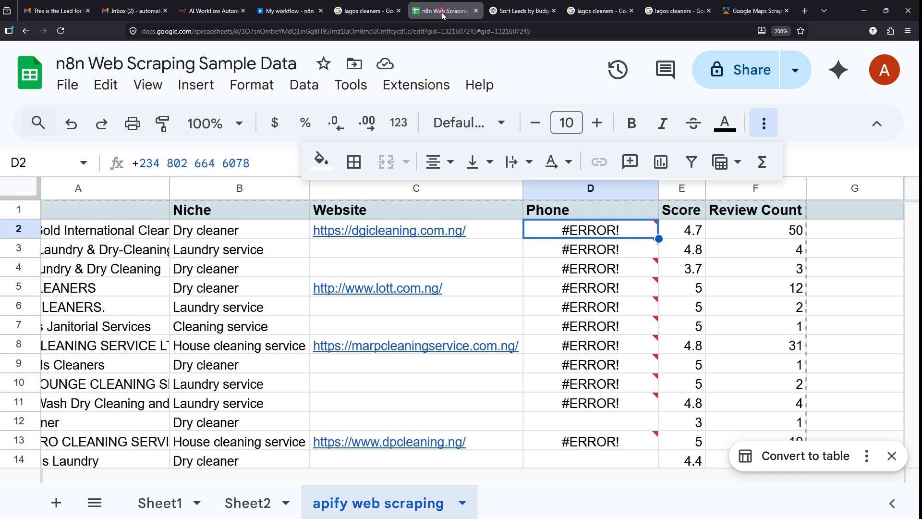
pyautogui.click(867, 365)
pyautogui.scroll(-1, 831, 369)
pyautogui.scroll(-1, 831, 369)
pyautogui.scroll(2, 831, 369)
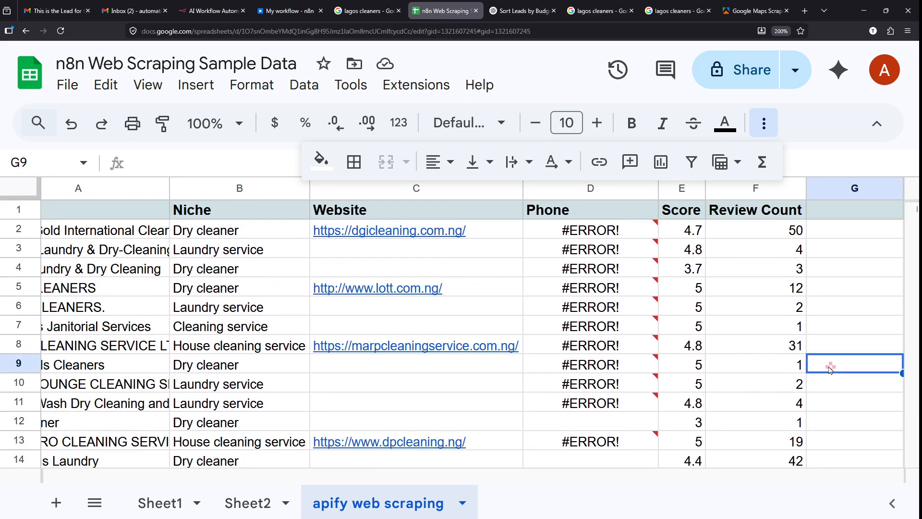
pyautogui.scroll(-5, 831, 369)
pyautogui.scroll(-5, 831, 369)
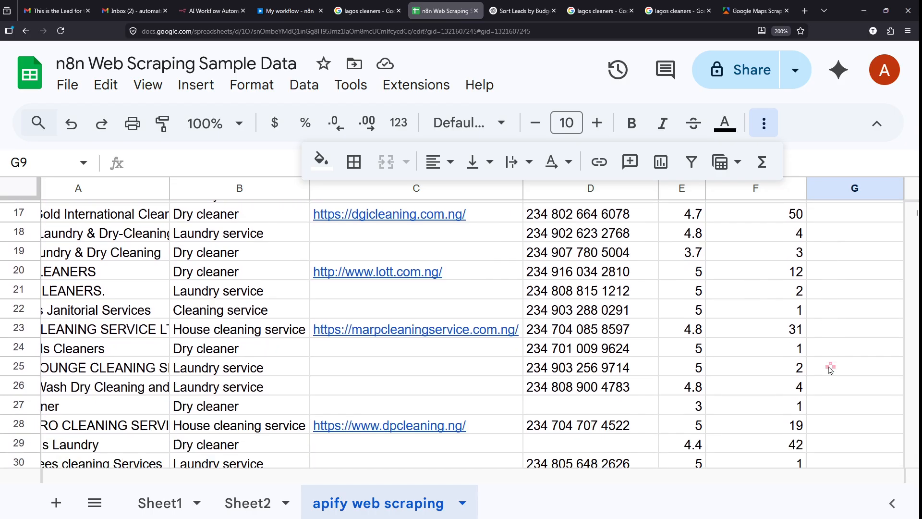
pyautogui.scroll(-1, 831, 369)
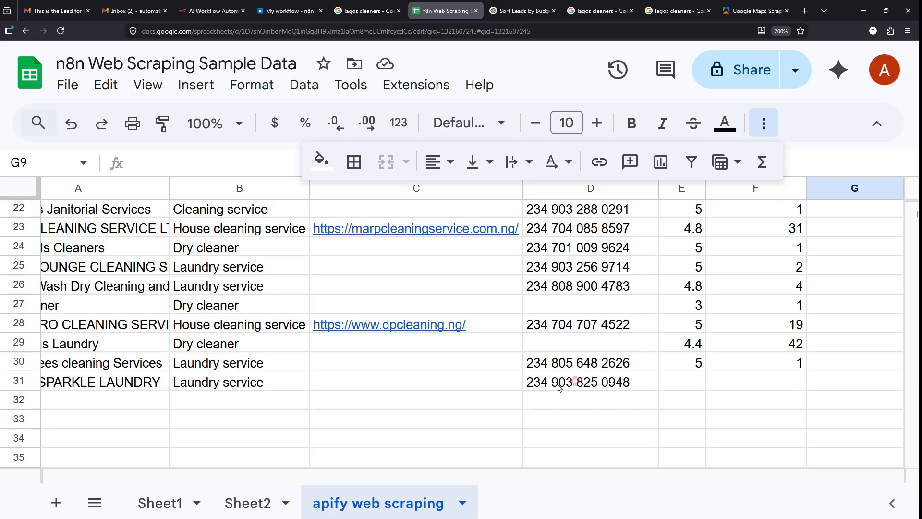
pyautogui.hscroll(-2, 527, 384)
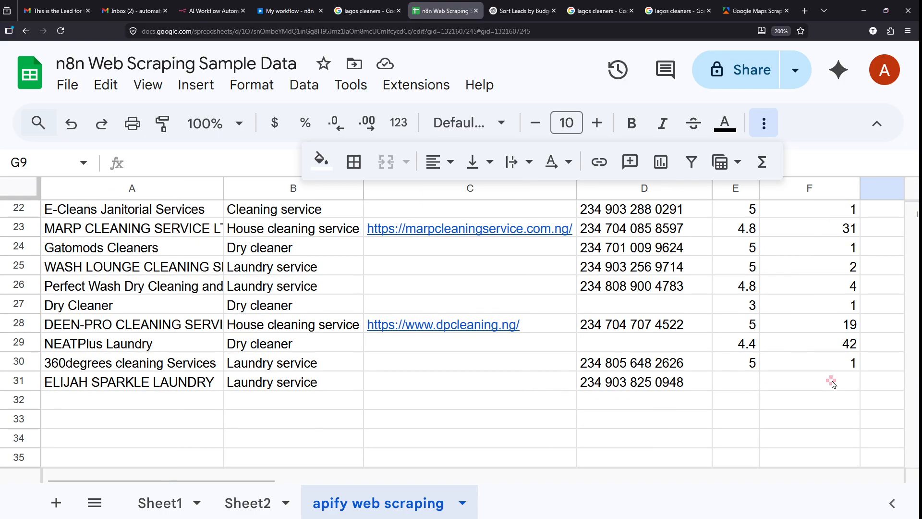
pyautogui.moveTo(834, 383); pyautogui.dragTo(56, 233)
pyautogui.press('Delete')
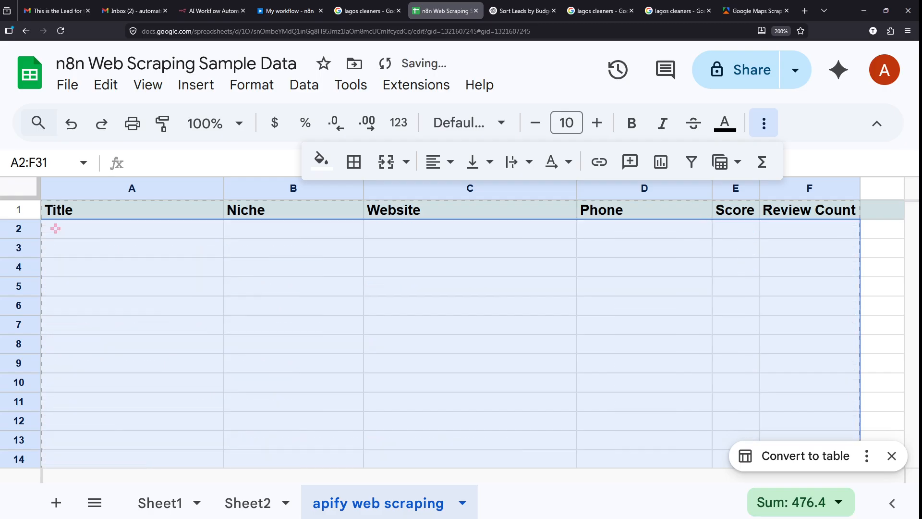
pyautogui.click(211, 349)
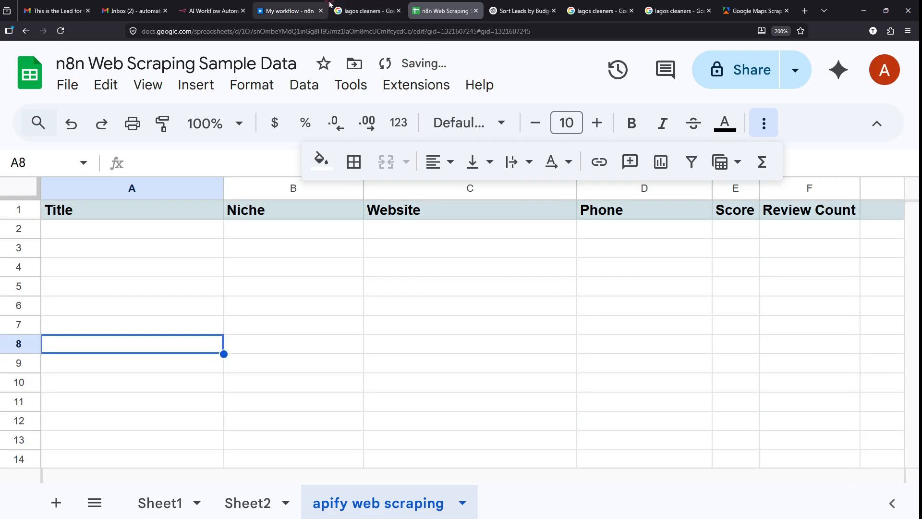
pyautogui.click(287, 10)
# - Execute the Append row step again and check the refilled spreadsheet
pyautogui.click(499, 77)
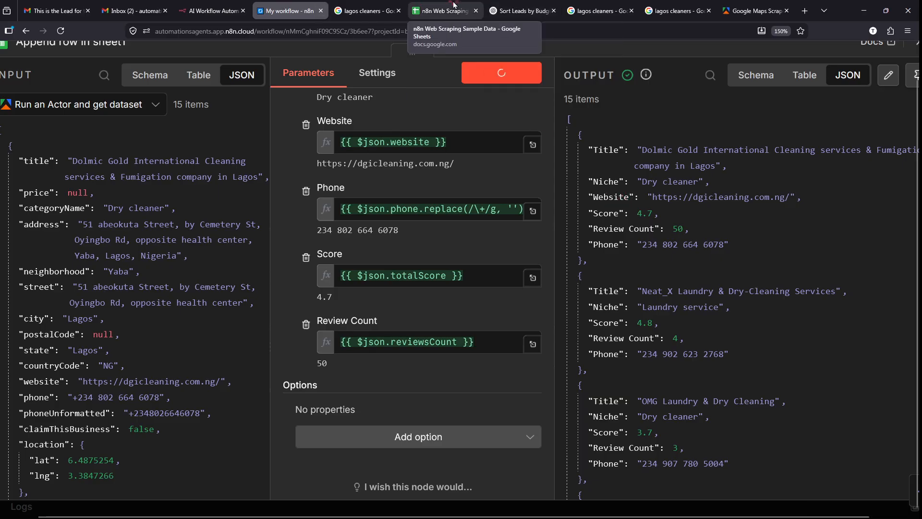
pyautogui.click(446, 8)
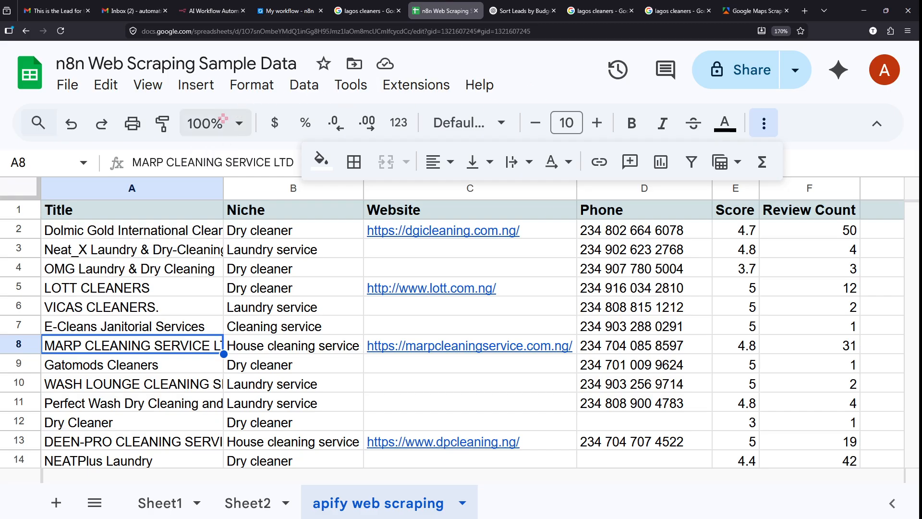
# - Zoom the sheet and check the Phone column, noting empty phones in rows 12 and 14
pyautogui.hotkey('ctrl', '-')
pyautogui.hotkey('ctrl', '-')
pyautogui.hotkey('ctrl', '-')
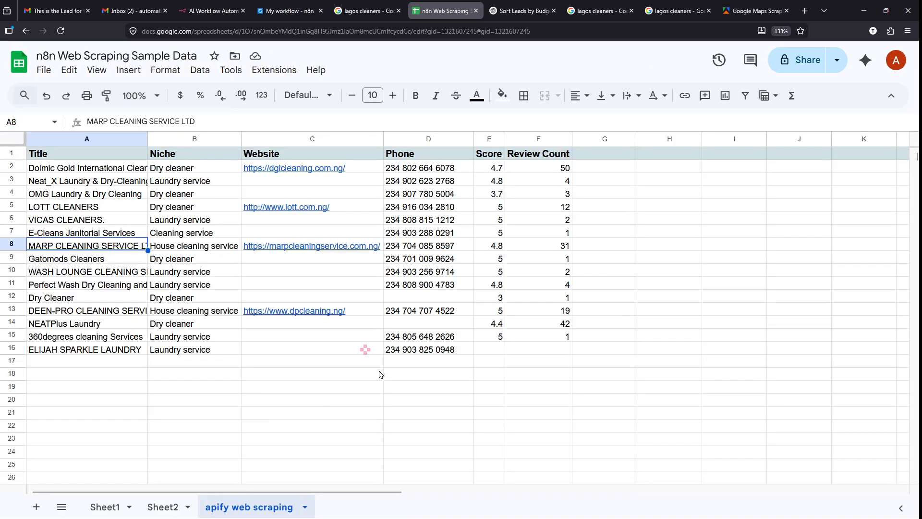
pyautogui.hotkey('ctrl', '+')
pyautogui.click(138, 433)
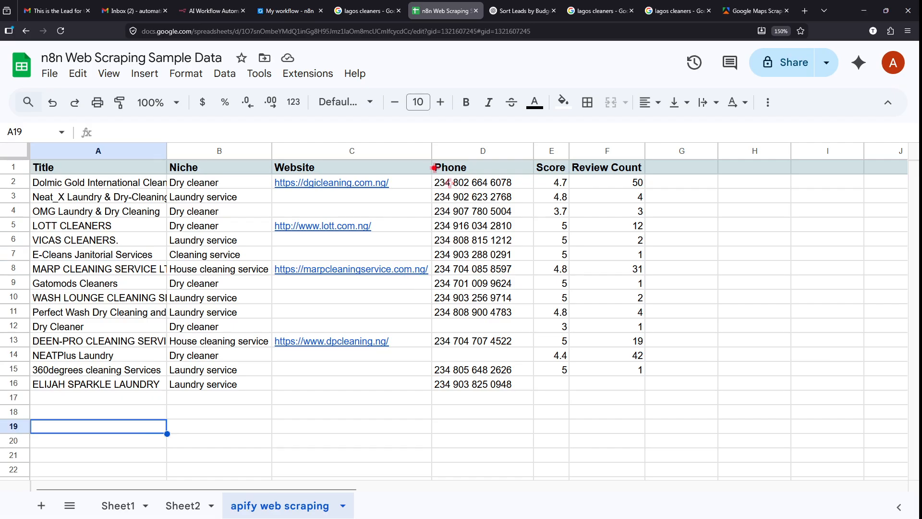
pyautogui.moveTo(430, 156); pyautogui.dragTo(546, 393)
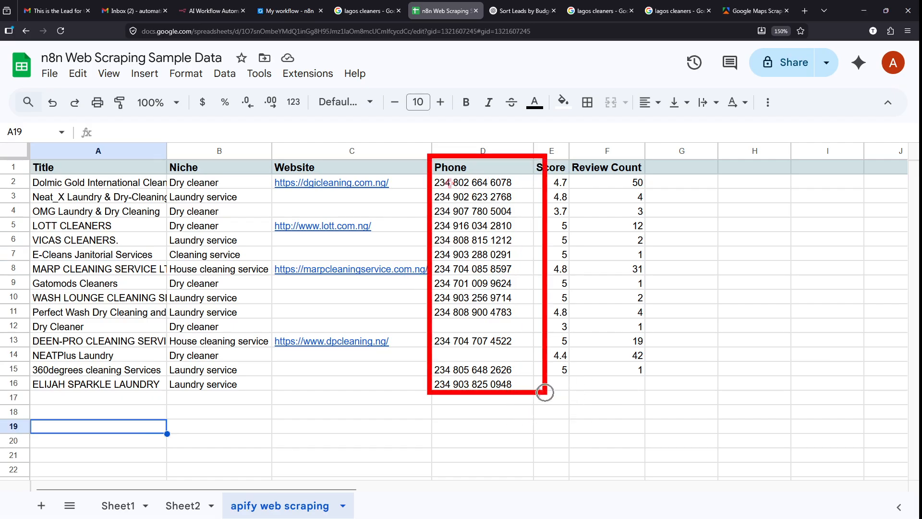
pyautogui.press('Escape')
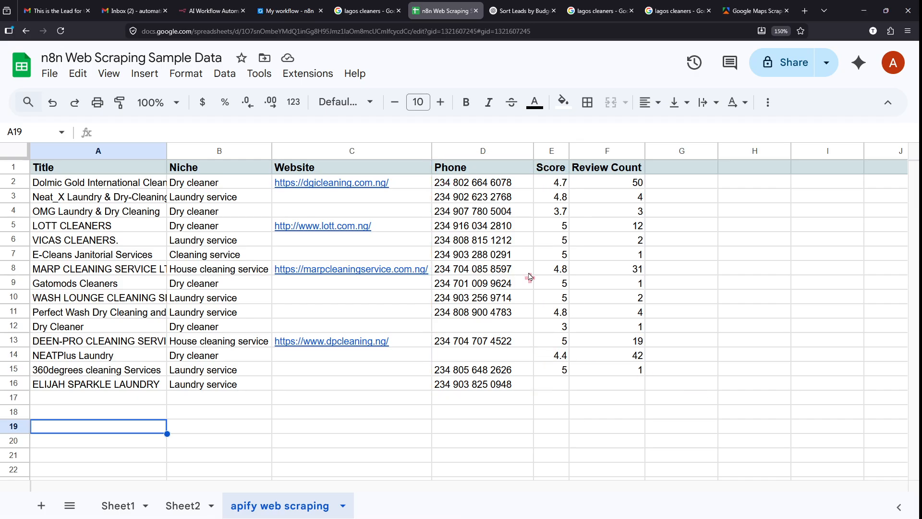
pyautogui.click(450, 321)
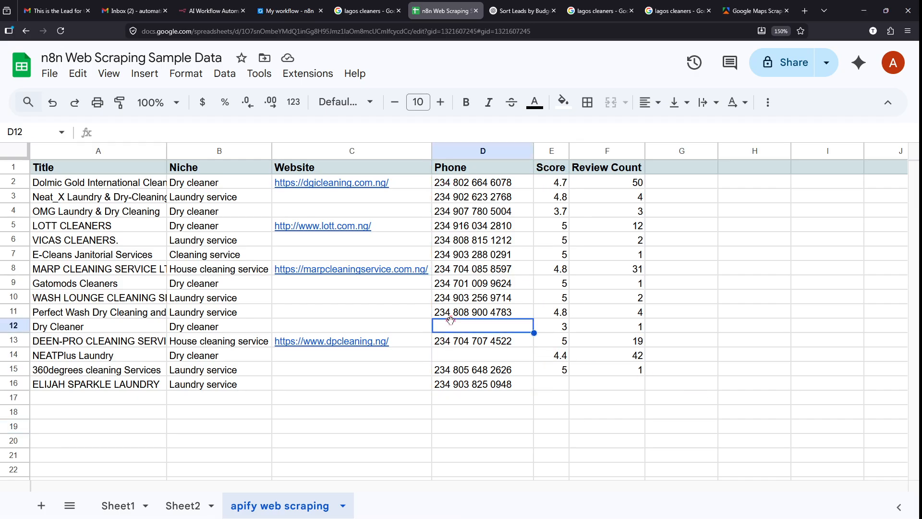
pyautogui.click(473, 360)
pyautogui.click(488, 330)
pyautogui.click(476, 358)
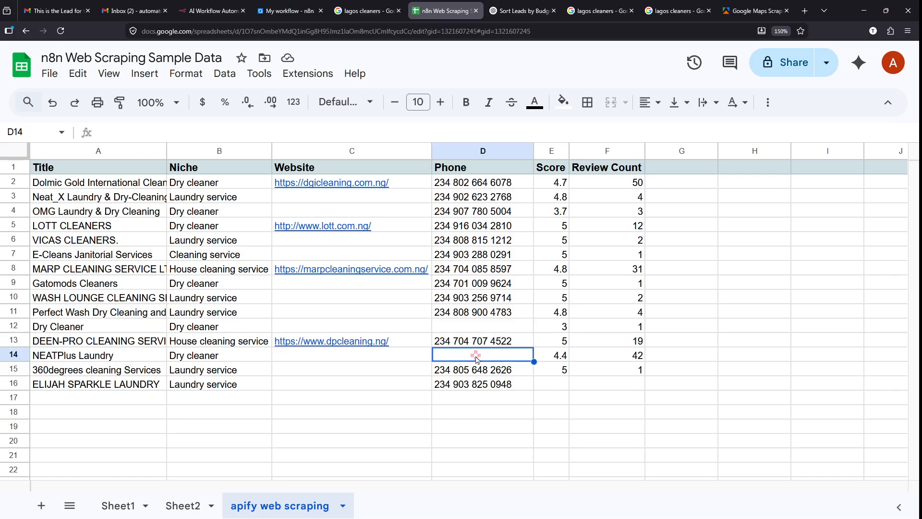
pyautogui.click(456, 181)
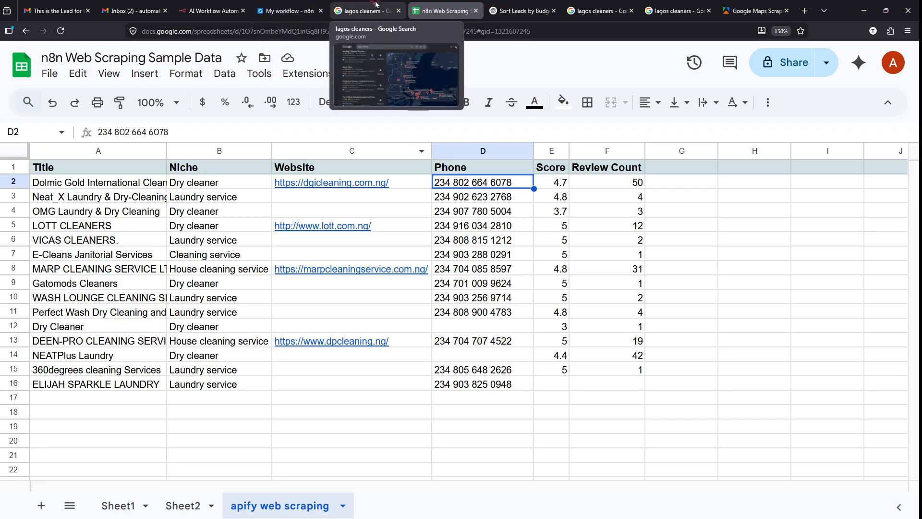
pyautogui.moveTo(327, 342)
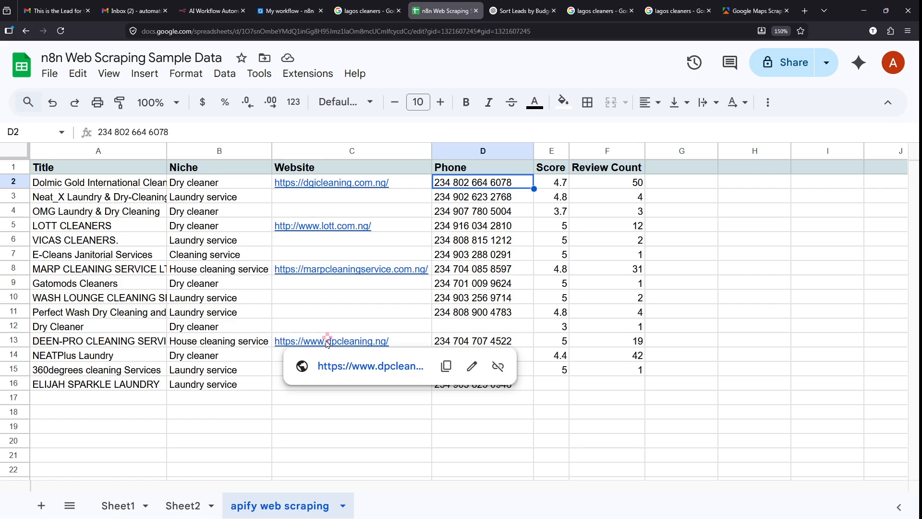
# - Draw and erase freehand red annotations and an outline over the data table
pyautogui.click(233, 438)
pyautogui.moveTo(369, 247); pyautogui.dragTo(369, 411)
pyautogui.moveTo(469, 268)
pyautogui.mouseDown()
pyautogui.moveTo(419, 330)
pyautogui.moveTo(473, 233)
pyautogui.mouseUp()
pyautogui.moveTo(634, 262)
pyautogui.mouseDown()
pyautogui.moveTo(631, 305)
pyautogui.moveTo(596, 300)
pyautogui.mouseUp()
pyautogui.moveTo(692, 288)
pyautogui.mouseDown()
pyautogui.moveTo(678, 320)
pyautogui.moveTo(677, 283)
pyautogui.mouseUp()
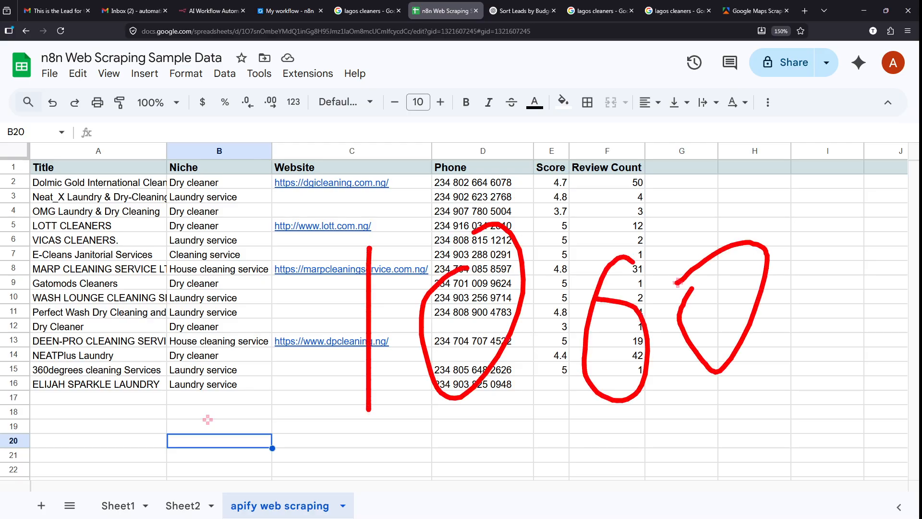
pyautogui.moveTo(338, 468); pyautogui.dragTo(917, 355)
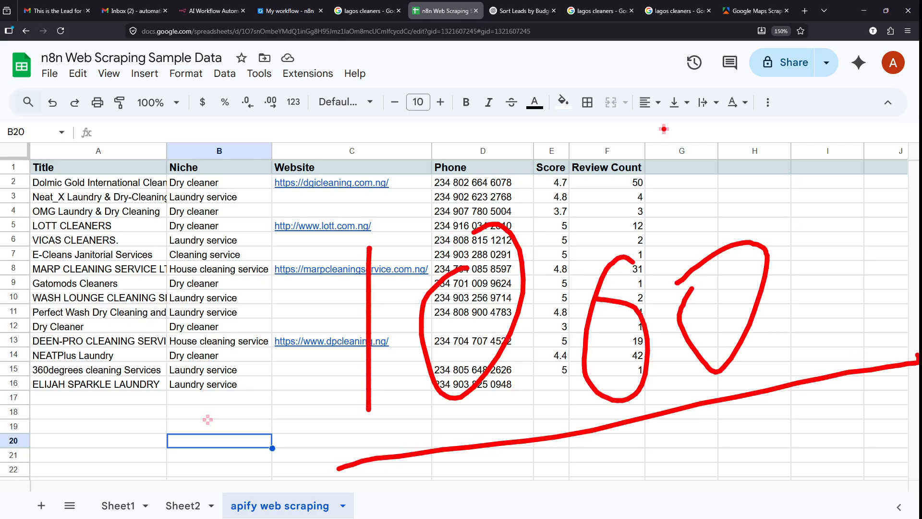
pyautogui.moveTo(560, 82)
pyautogui.mouseDown()
pyautogui.moveTo(635, 138)
pyautogui.moveTo(567, 184)
pyautogui.mouseUp()
pyautogui.press('e')
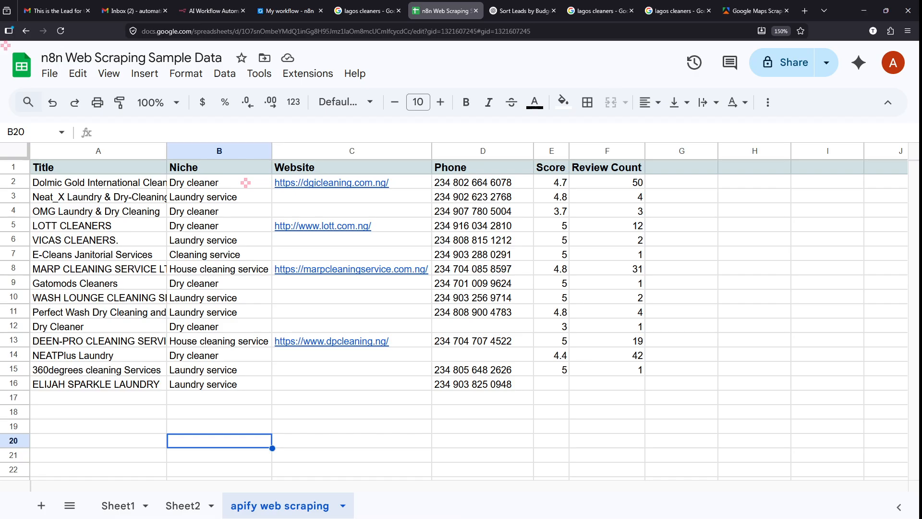
pyautogui.moveTo(5, 46)
pyautogui.mouseDown()
pyautogui.moveTo(281, 457)
pyautogui.moveTo(657, 495)
pyautogui.moveTo(706, 493)
pyautogui.moveTo(727, 460)
pyautogui.mouseUp()
pyautogui.moveTo(727, 448); pyautogui.dragTo(729, 443)
pyautogui.press('e')
# - Mark the header and business rows, outline the filled range, then return to n8n
pyautogui.moveTo(57, 176); pyautogui.dragTo(245, 176)
pyautogui.moveTo(65, 183); pyautogui.dragTo(227, 184)
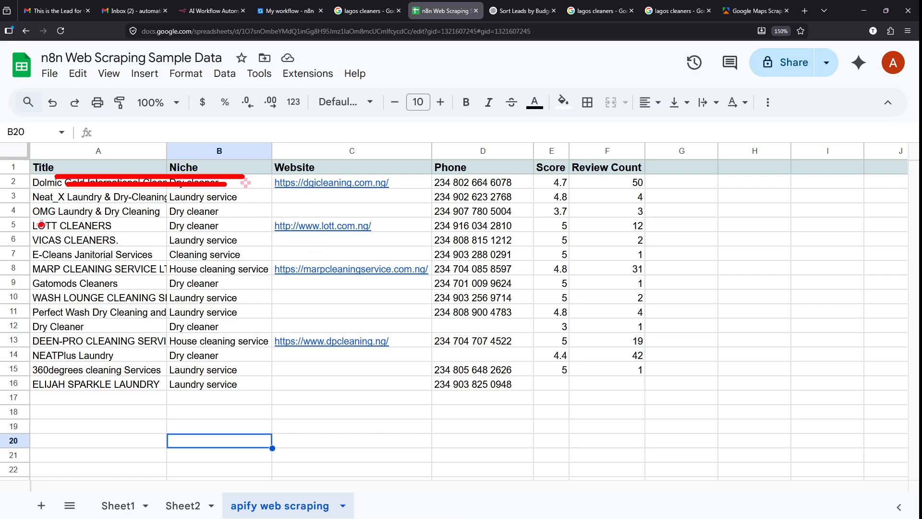
pyautogui.moveTo(39, 225); pyautogui.dragTo(250, 224)
pyautogui.moveTo(40, 256); pyautogui.dragTo(272, 255)
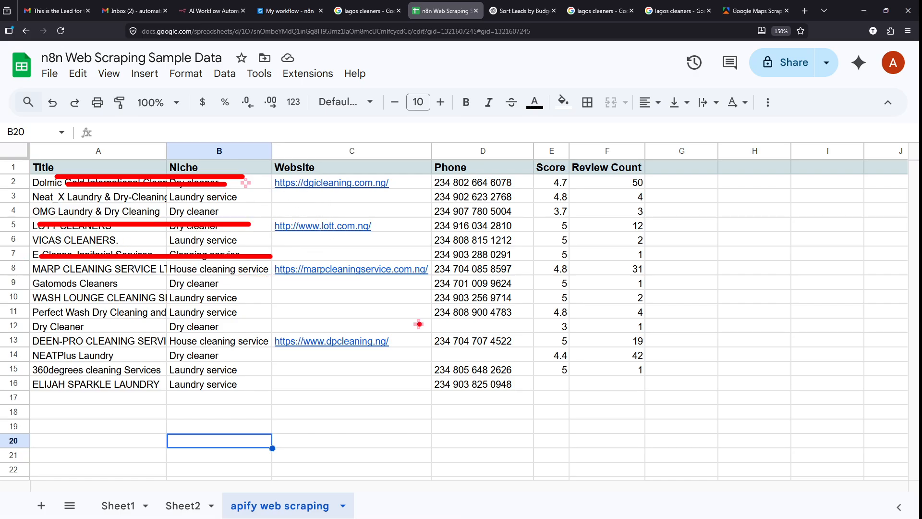
pyautogui.moveTo(729, 435); pyautogui.dragTo(1, 125)
pyautogui.press('Escape')
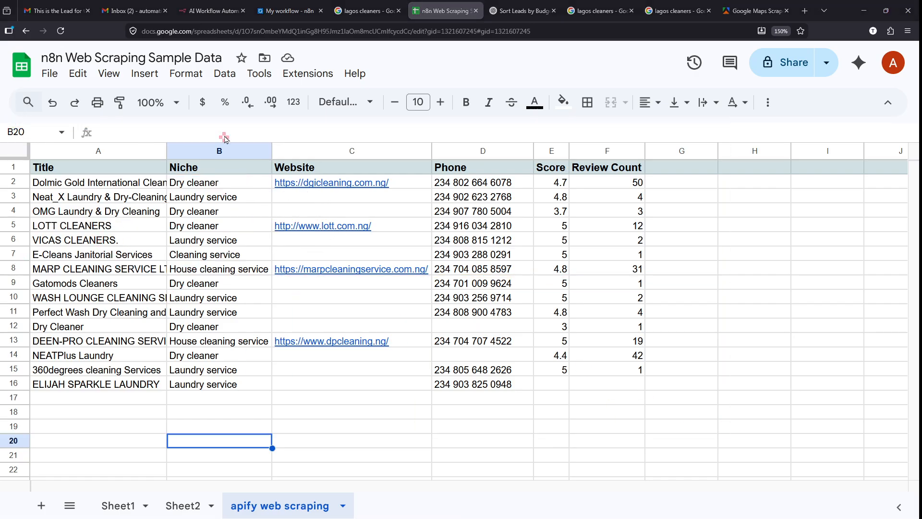
pyautogui.click(286, 11)
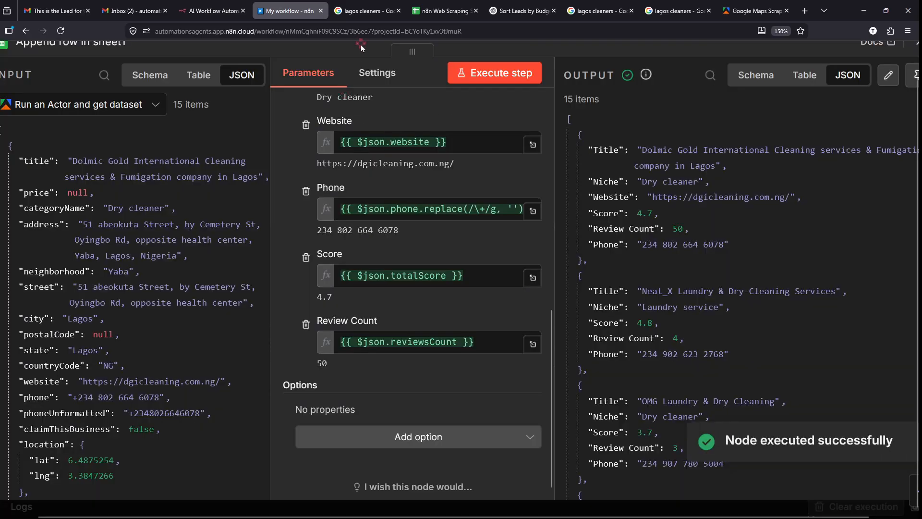
# - Annotate the Append row output items and compare them with the sheet
pyautogui.moveTo(557, 103)
pyautogui.mouseDown()
pyautogui.moveTo(769, 405)
pyautogui.moveTo(879, 482)
pyautogui.mouseUp()
pyautogui.moveTo(563, 263)
pyautogui.mouseDown()
pyautogui.moveTo(382, 105)
pyautogui.moveTo(481, 8)
pyautogui.moveTo(527, 46)
pyautogui.mouseUp()
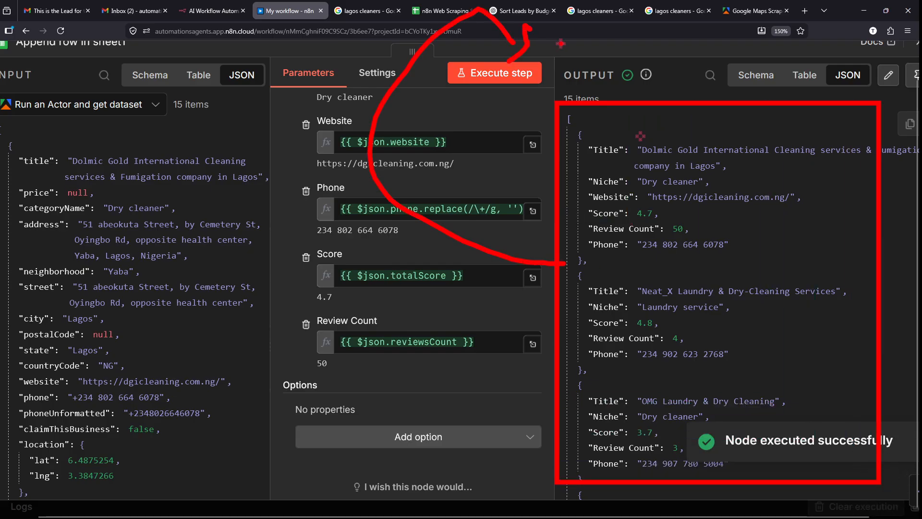
pyautogui.press('Escape')
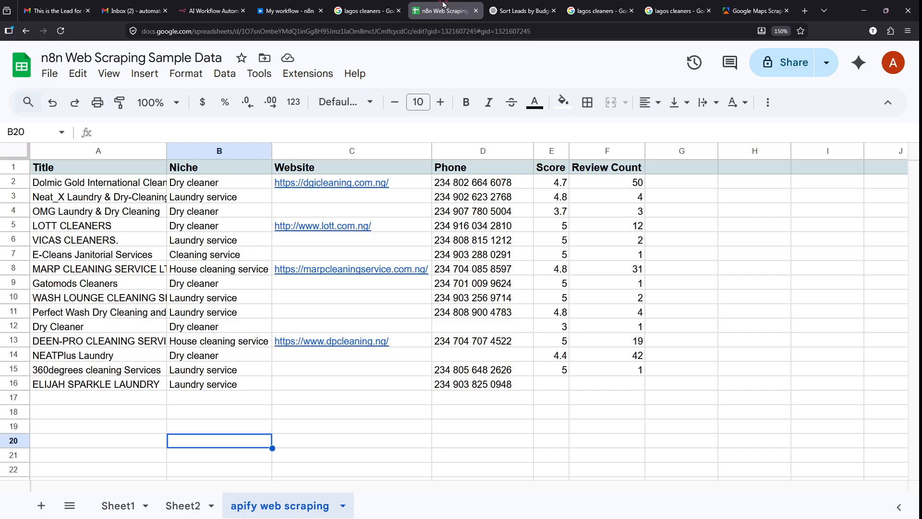
pyautogui.click(440, 11)
pyautogui.click(284, 6)
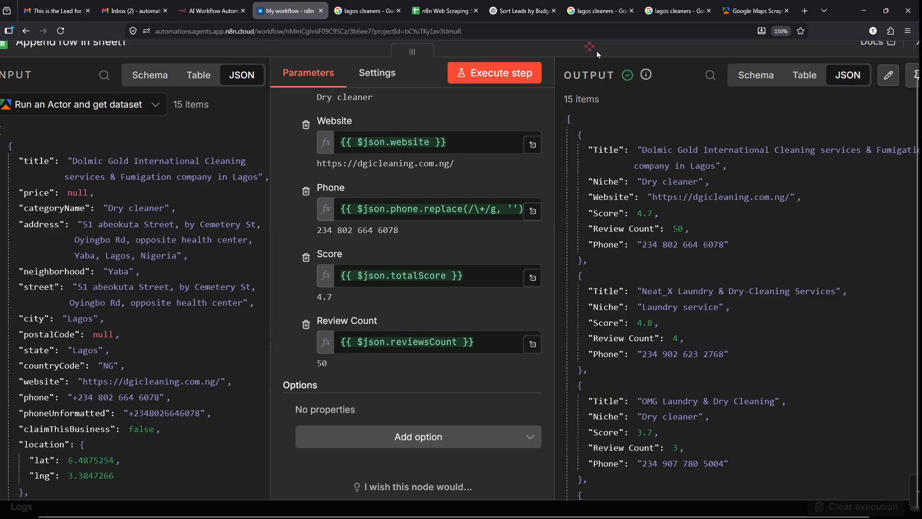
# - Close the Append row in sheet1 details to return to the canvas
pyautogui.scroll(-2, 596, 51)
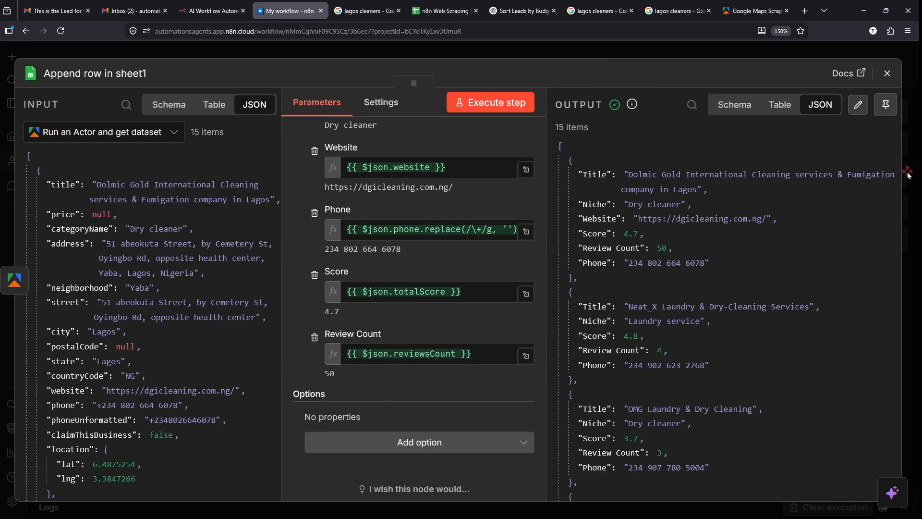
pyautogui.click(909, 176)
pyautogui.click(895, 175)
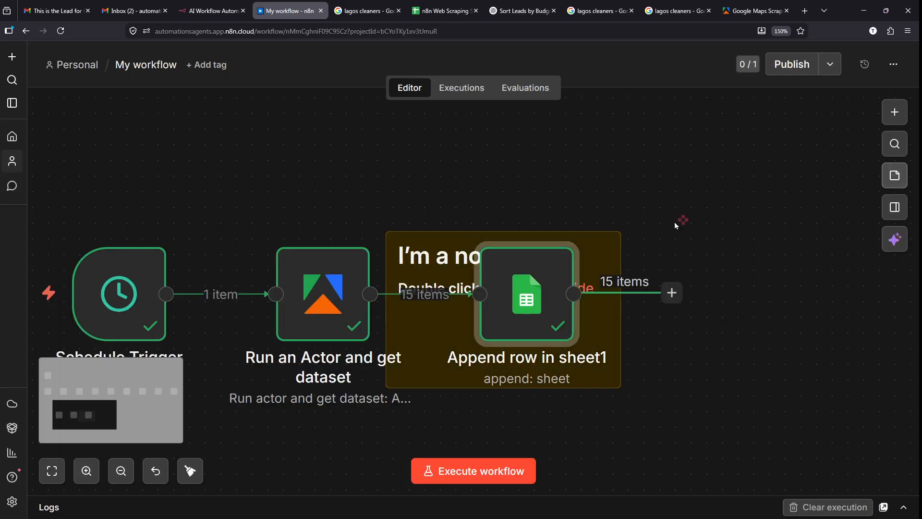
# - Delete the stray sticky note from the workflow canvas
pyautogui.press('Delete')
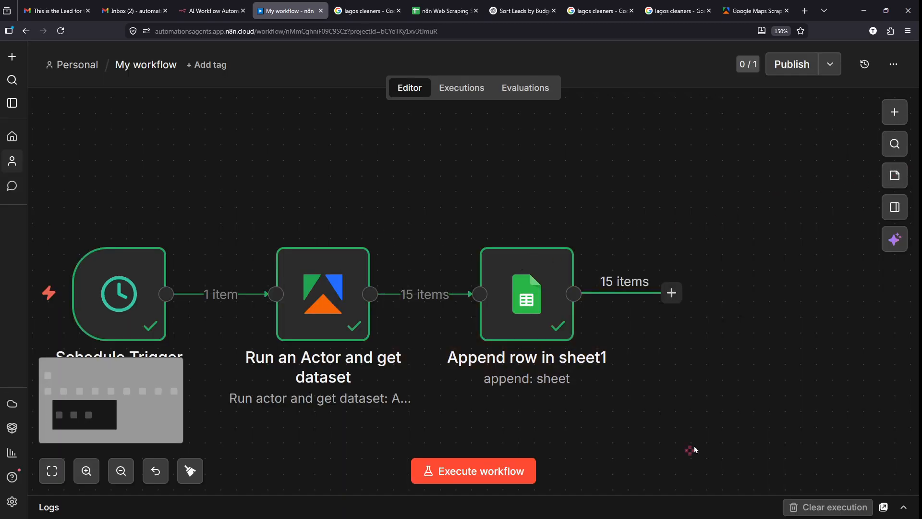
pyautogui.moveTo(435, 283)
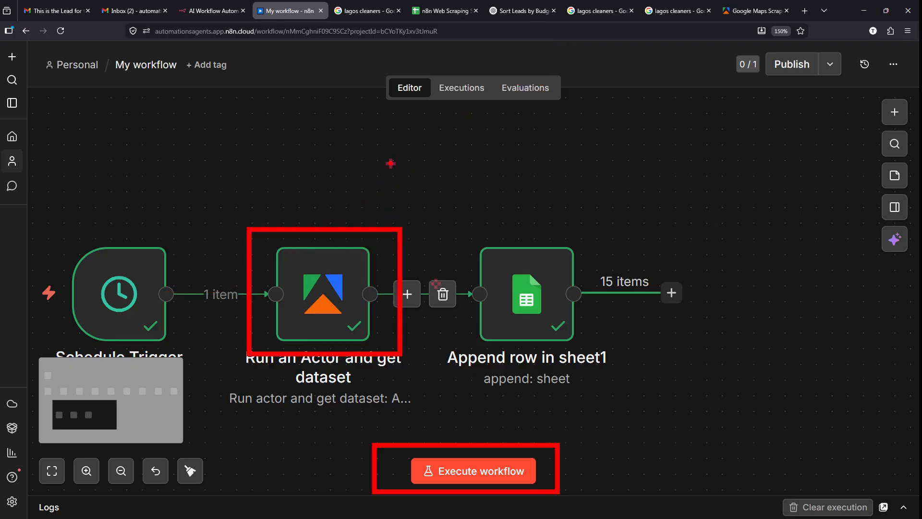
pyautogui.moveTo(390, 163)
pyautogui.mouseDown()
pyautogui.moveTo(374, 202)
pyautogui.moveTo(252, 297)
pyautogui.mouseUp()
pyautogui.hotkey('ctrl', 'z')
# - Open the Run an Actor and get dataset node to view its 15 scraped items
pyautogui.moveTo(305, 241); pyautogui.dragTo(473, 77)
pyautogui.hotkey('ctrl', 'z')
pyautogui.hotkey('ctrl', 'z')
pyautogui.moveTo(313, 217); pyautogui.dragTo(374, 140)
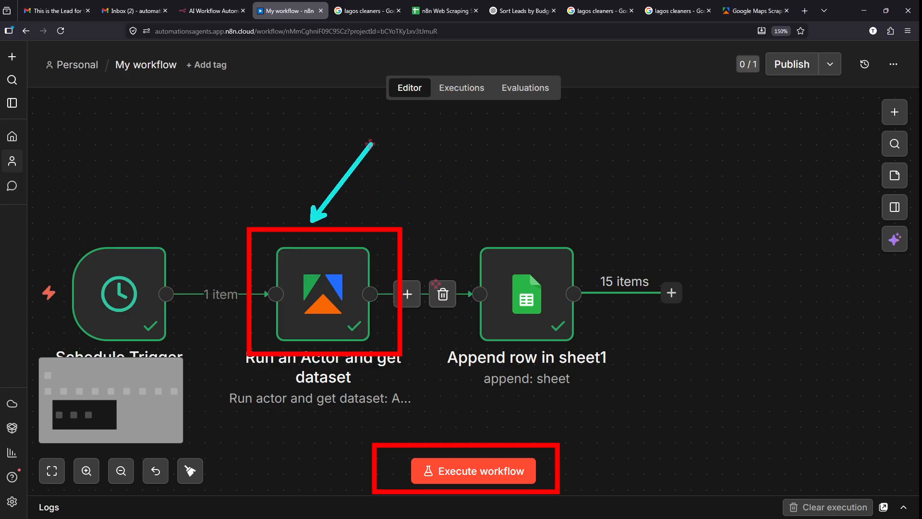
pyautogui.press('Escape')
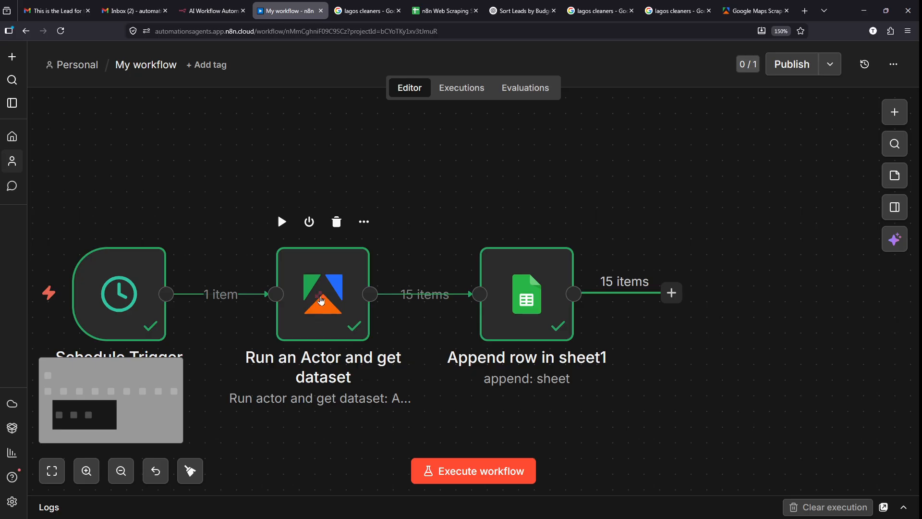
pyautogui.click(321, 301)
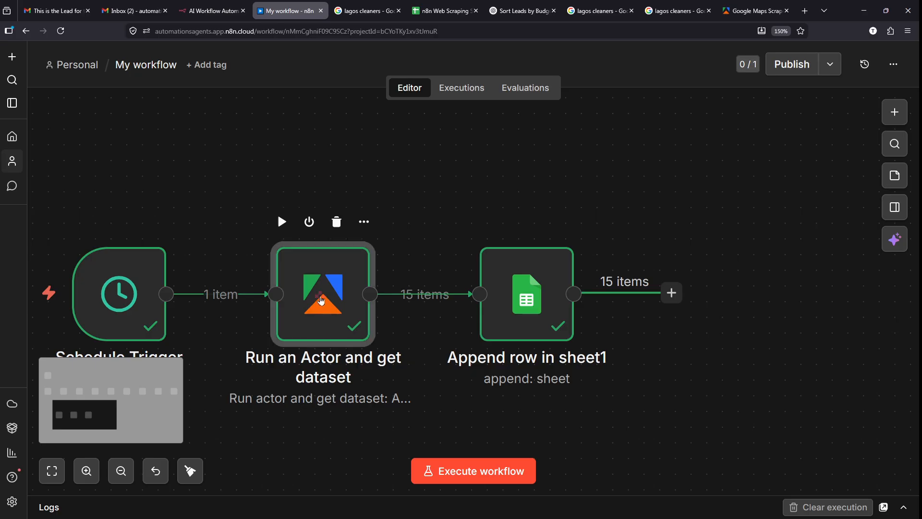
pyautogui.doubleClick(354, 310)
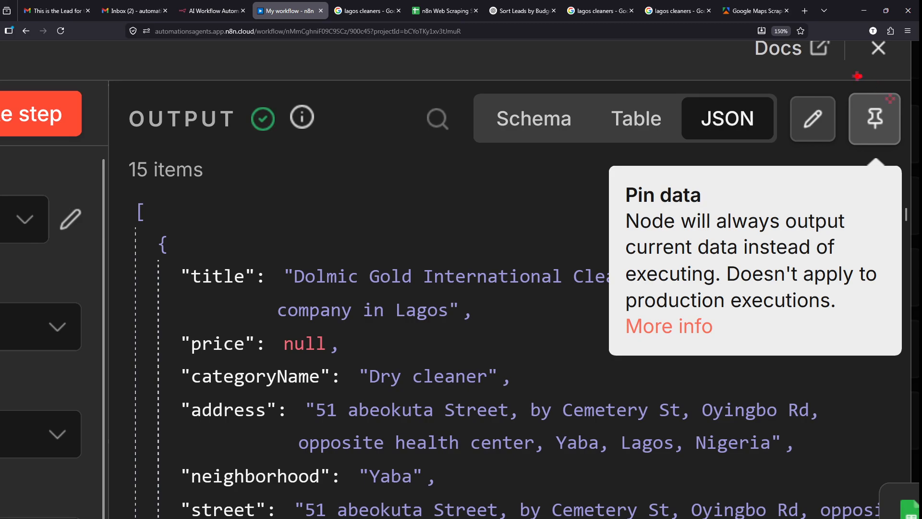
# - Pin the Run an Actor step's output data for test runs and close its details
pyautogui.moveTo(857, 76)
pyautogui.mouseDown()
pyautogui.moveTo(885, 165)
pyautogui.moveTo(852, 85)
pyautogui.mouseUp()
pyautogui.press('Escape')
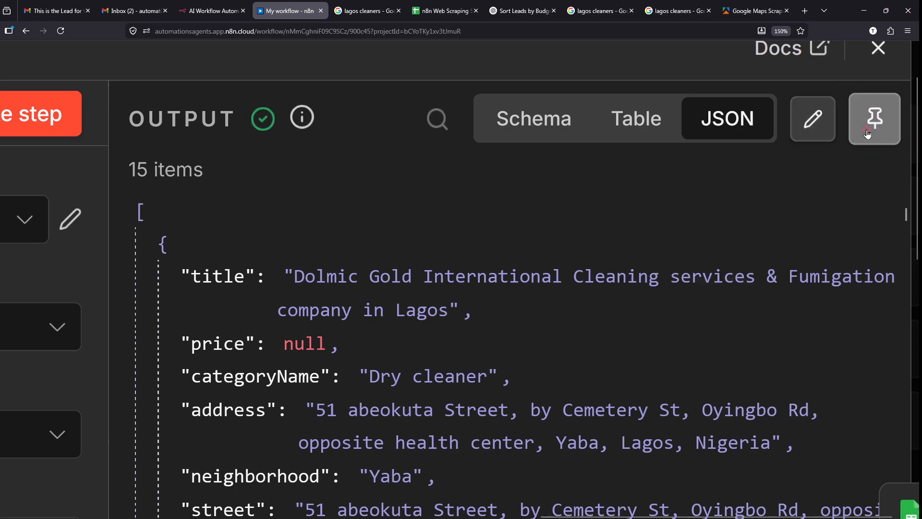
pyautogui.click(868, 134)
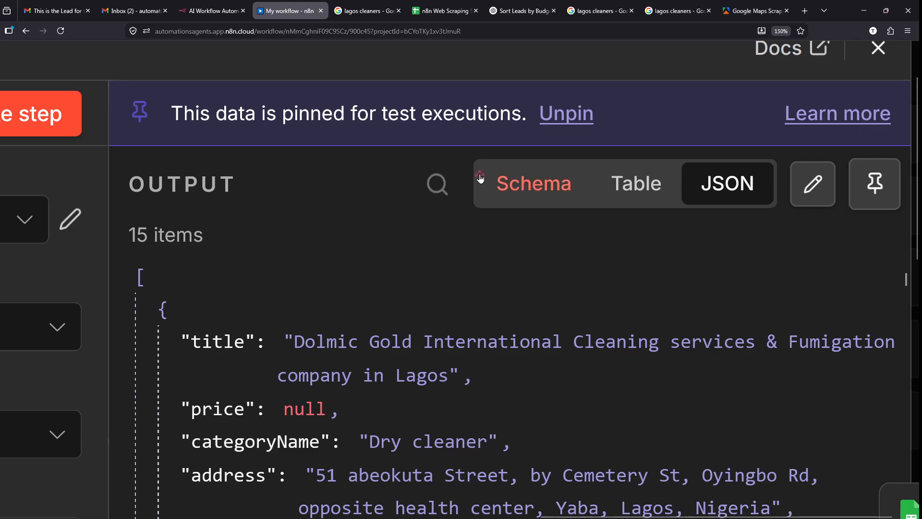
pyautogui.scroll(-5, 480, 179)
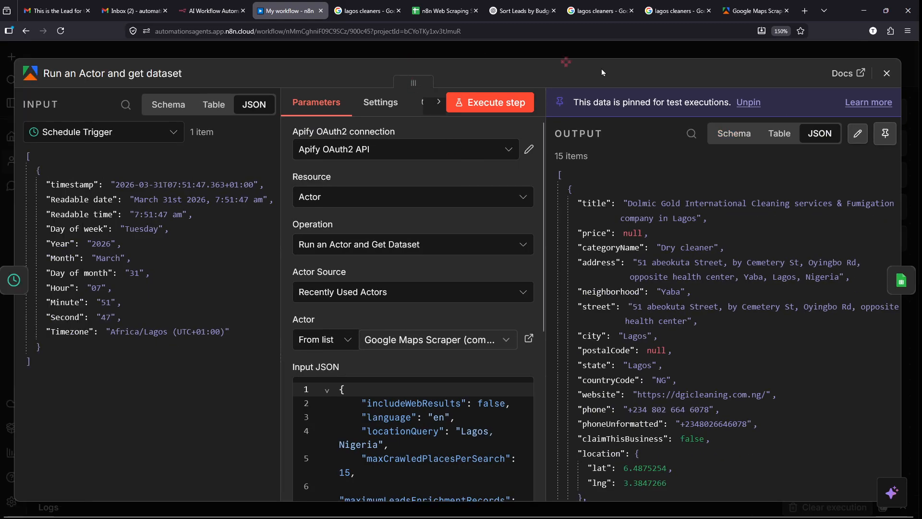
pyautogui.click(912, 185)
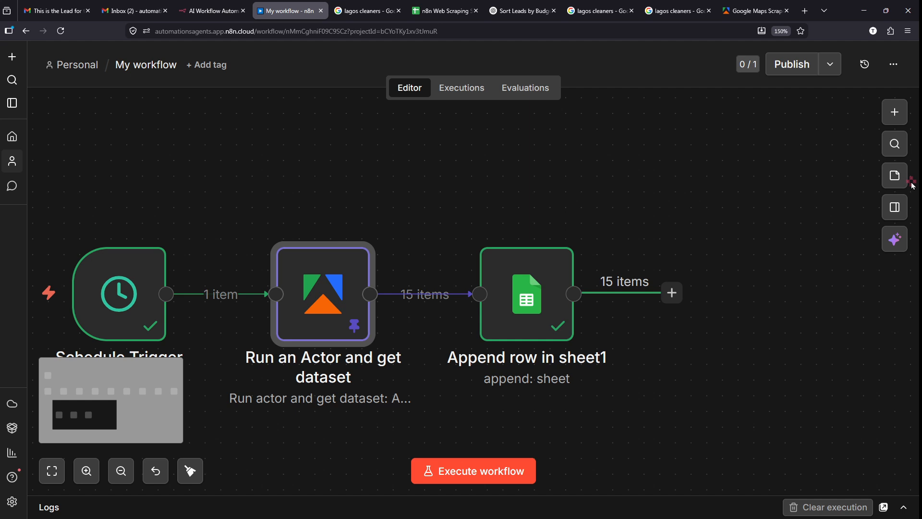
# - Zoom out over the whole workflow, then switch to the n8n Web Scraping spreadsheet
pyautogui.scroll(-1, 661, 315)
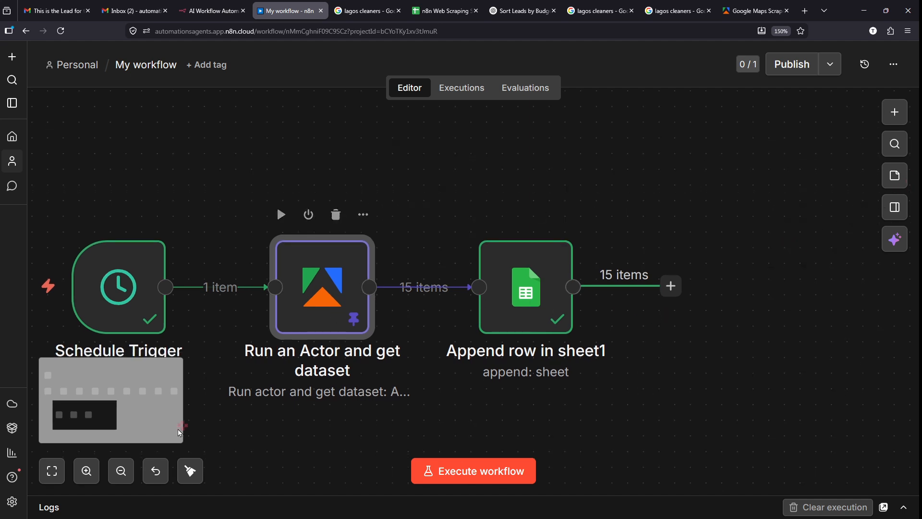
pyautogui.click(121, 471)
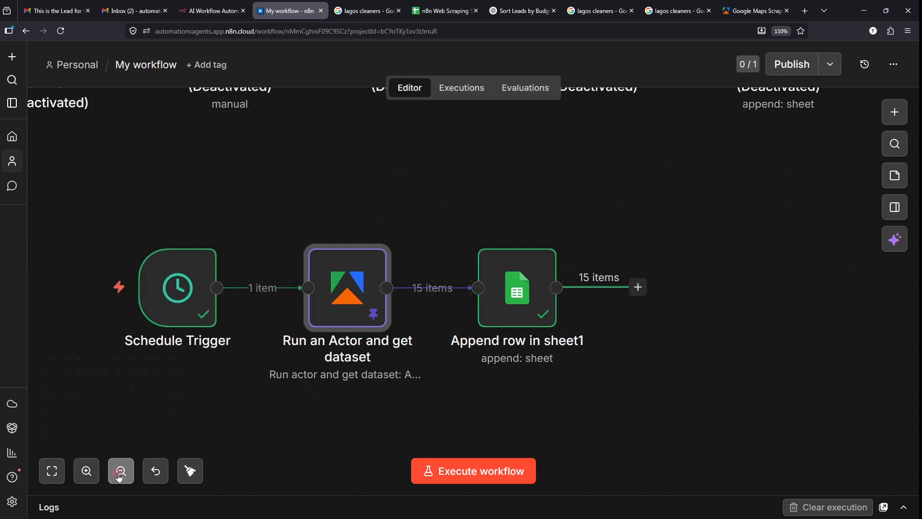
pyautogui.click(121, 471)
pyautogui.hscroll(4, 455, 372)
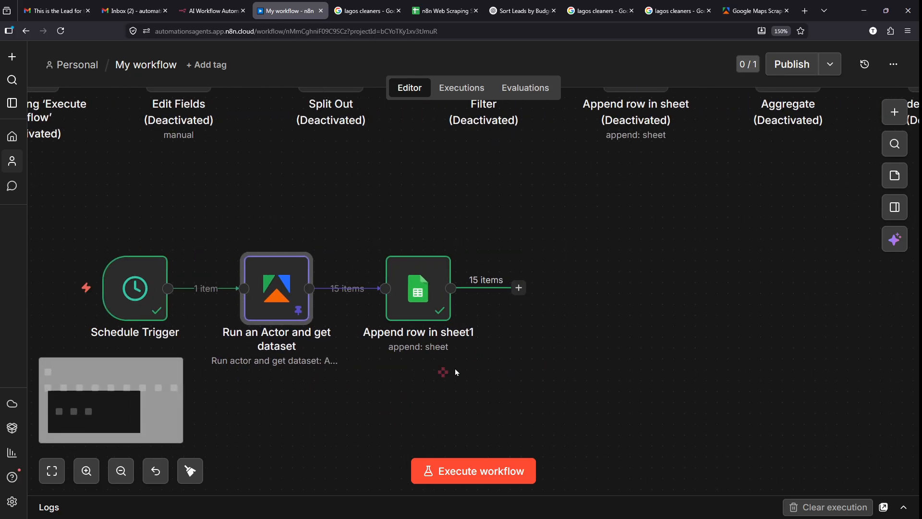
pyautogui.scroll(-1, 457, 372)
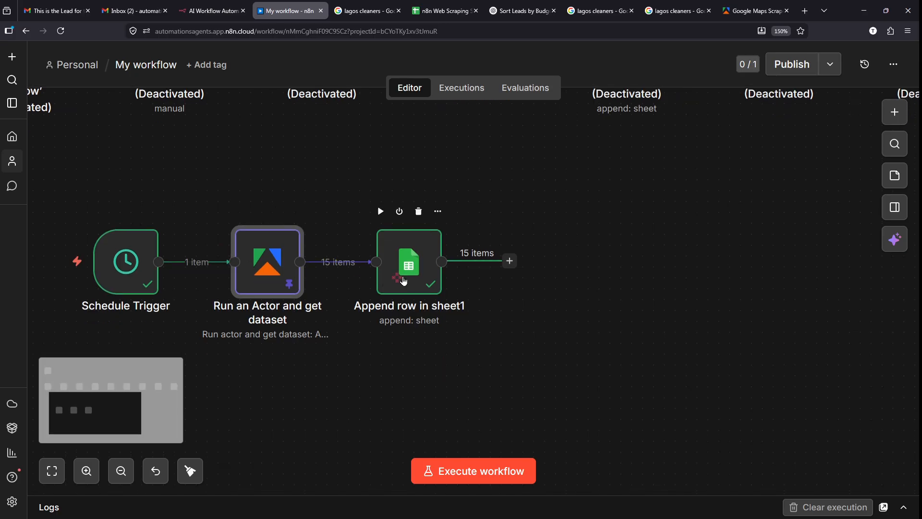
pyautogui.hscroll(1, 432, 288)
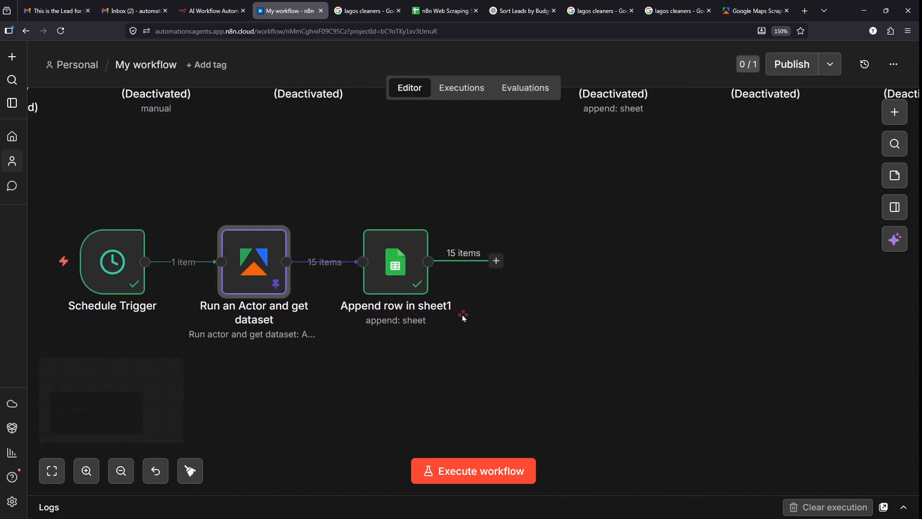
pyautogui.click(442, 10)
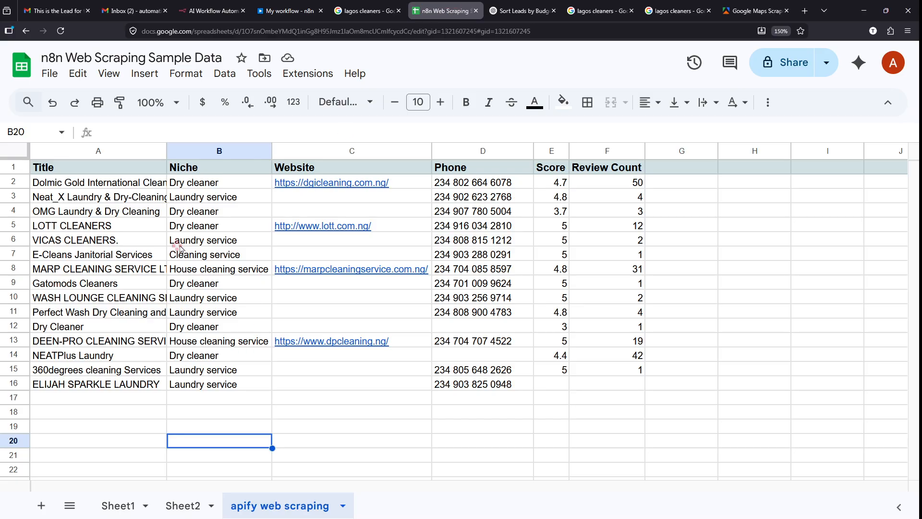
# - Check the Niche entries in rows 11 and 15 and the empty rows below, then return to n8n
pyautogui.click(204, 316)
pyautogui.click(205, 375)
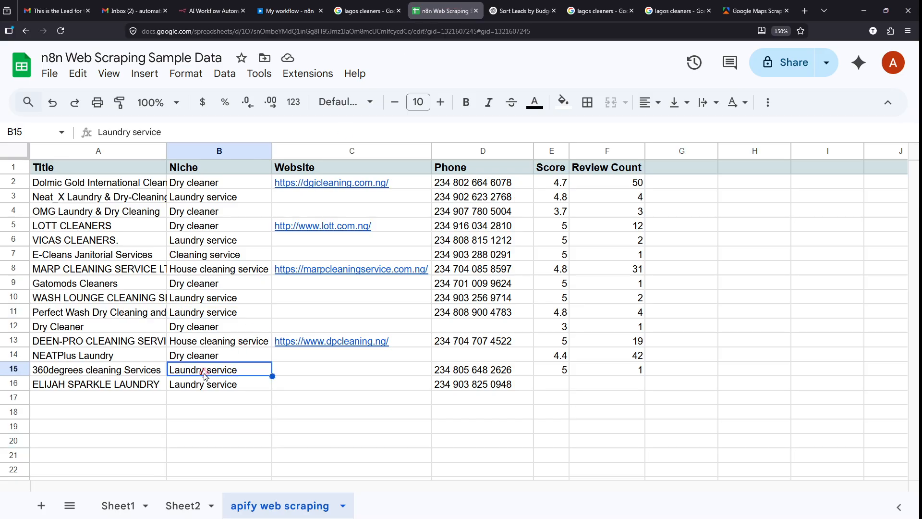
pyautogui.click(313, 401)
pyautogui.click(357, 412)
pyautogui.click(418, 444)
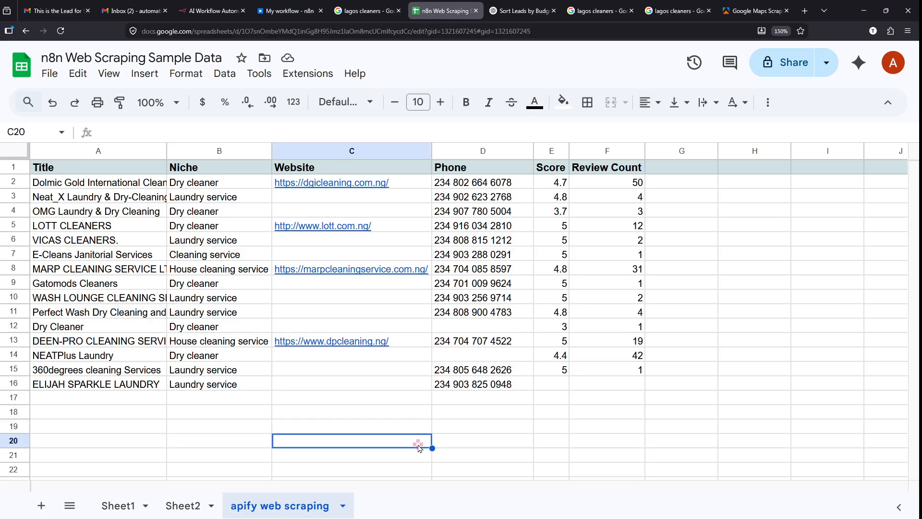
pyautogui.click(523, 442)
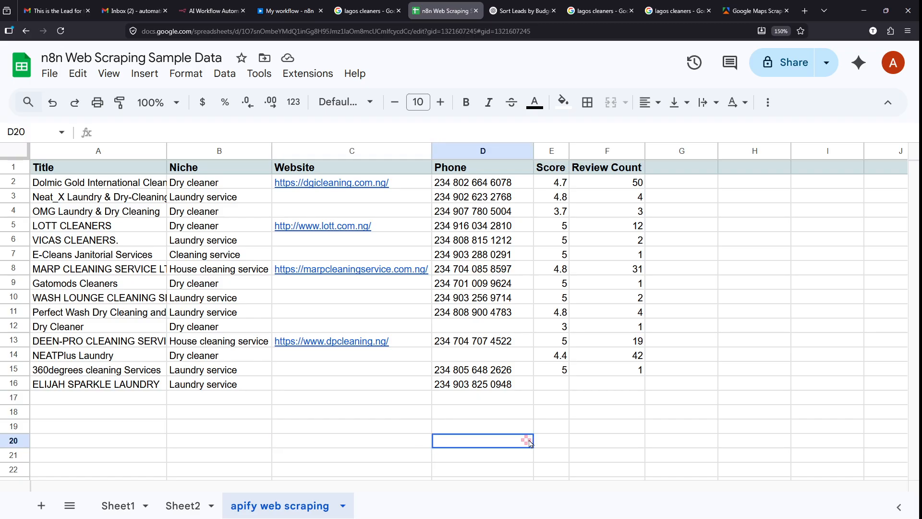
pyautogui.click(628, 412)
pyautogui.click(490, 430)
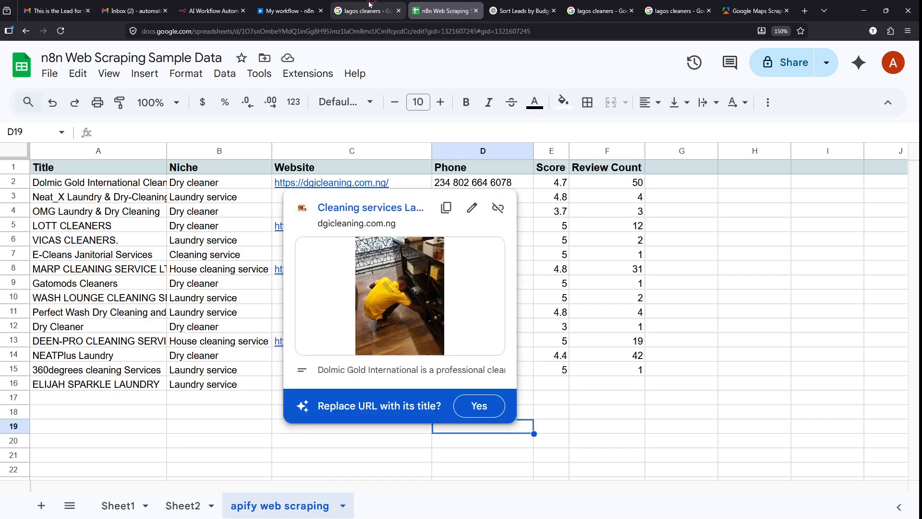
pyautogui.click(277, 5)
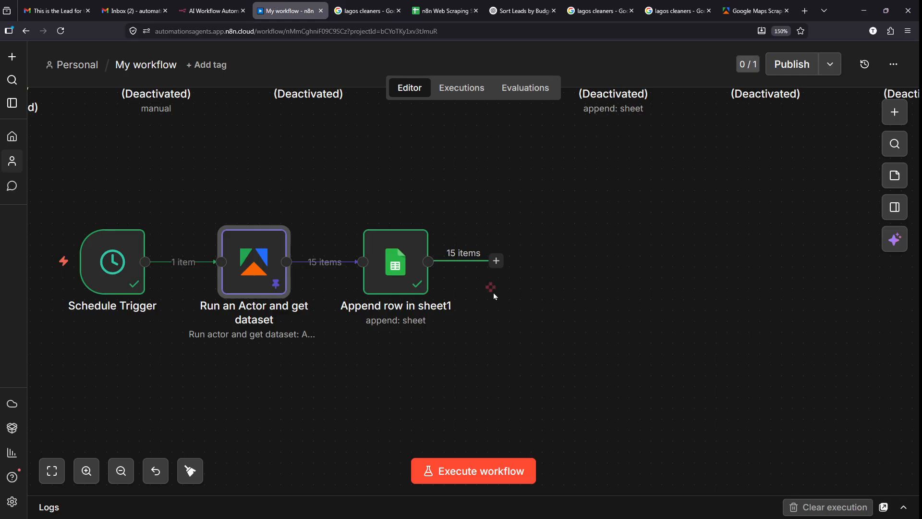
pyautogui.moveTo(543, 158); pyautogui.dragTo(654, 265)
pyautogui.moveTo(634, 204); pyautogui.dragTo(630, 202)
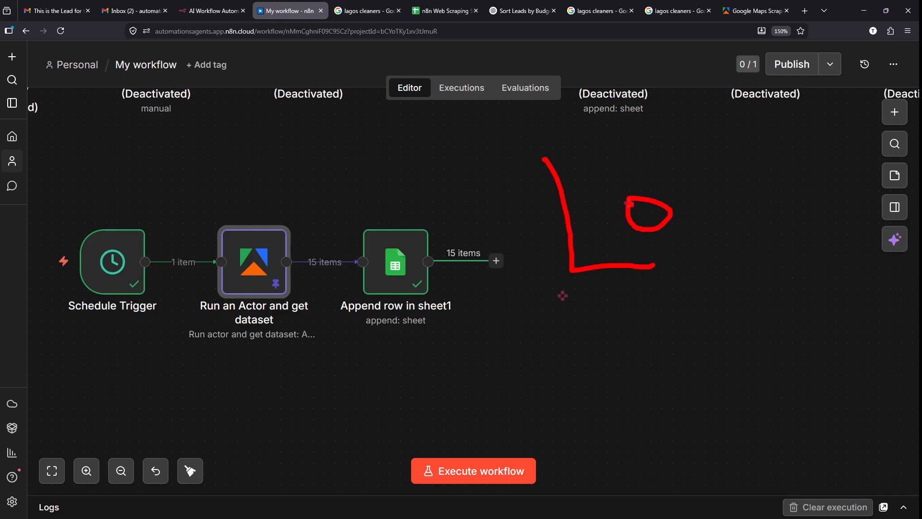
pyautogui.moveTo(704, 165)
pyautogui.mouseDown()
pyautogui.moveTo(706, 194)
pyautogui.moveTo(764, 272)
pyautogui.mouseUp()
pyautogui.moveTo(757, 183); pyautogui.dragTo(715, 233)
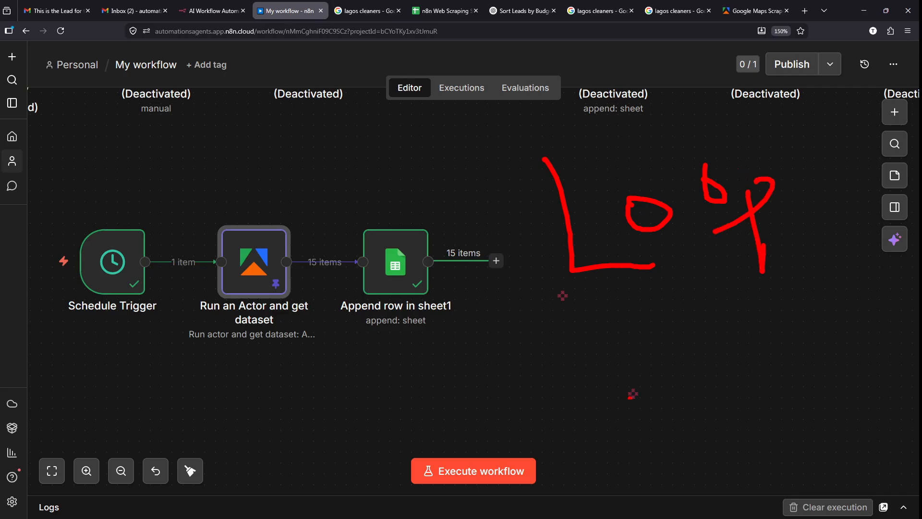
pyautogui.moveTo(567, 370)
pyautogui.mouseDown()
pyautogui.moveTo(624, 389)
pyautogui.moveTo(735, 337)
pyautogui.mouseUp()
pyautogui.moveTo(754, 269); pyautogui.dragTo(801, 406)
pyautogui.moveTo(723, 345); pyautogui.dragTo(863, 292)
pyautogui.moveTo(271, 252)
pyautogui.mouseDown()
pyautogui.moveTo(378, 435)
pyautogui.moveTo(153, 326)
pyautogui.moveTo(363, 285)
pyautogui.moveTo(324, 472)
pyautogui.moveTo(137, 319)
pyautogui.moveTo(434, 365)
pyautogui.moveTo(214, 454)
pyautogui.moveTo(333, 249)
pyautogui.moveTo(339, 488)
pyautogui.moveTo(163, 295)
pyautogui.moveTo(434, 380)
pyautogui.moveTo(183, 442)
pyautogui.mouseUp()
pyautogui.moveTo(158, 365)
pyautogui.mouseDown()
pyautogui.moveTo(412, 288)
pyautogui.moveTo(221, 481)
pyautogui.moveTo(310, 245)
pyautogui.moveTo(204, 479)
pyautogui.moveTo(336, 244)
pyautogui.moveTo(254, 488)
pyautogui.moveTo(336, 246)
pyautogui.moveTo(239, 448)
pyautogui.moveTo(408, 262)
pyautogui.moveTo(139, 360)
pyautogui.moveTo(384, 423)
pyautogui.moveTo(296, 247)
pyautogui.moveTo(127, 336)
pyautogui.moveTo(182, 413)
pyautogui.moveTo(221, 447)
pyautogui.moveTo(150, 363)
pyautogui.moveTo(308, 318)
pyautogui.moveTo(257, 344)
pyautogui.moveTo(293, 361)
pyautogui.mouseUp()
pyautogui.press('Escape')
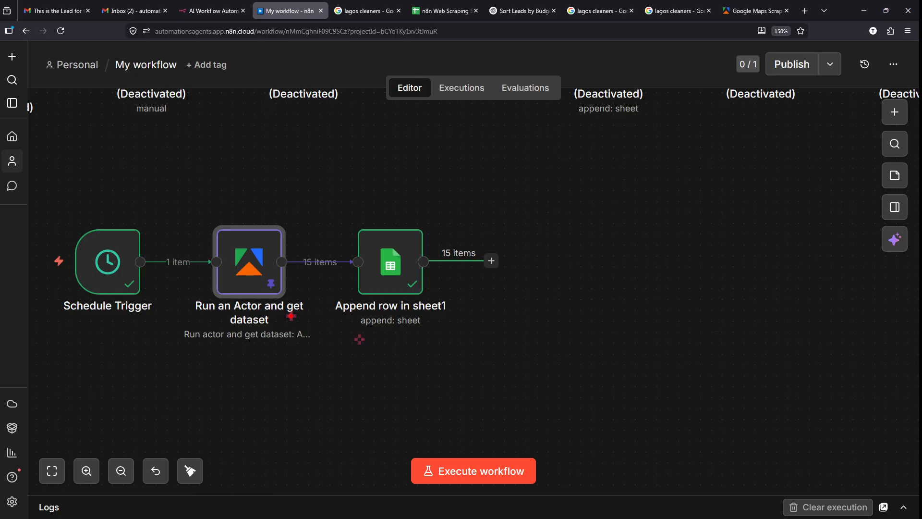
pyautogui.moveTo(291, 316)
pyautogui.mouseDown()
pyautogui.moveTo(298, 343)
pyautogui.moveTo(345, 365)
pyautogui.moveTo(381, 340)
pyautogui.moveTo(402, 344)
pyautogui.mouseUp()
pyautogui.moveTo(276, 337)
pyautogui.mouseDown()
pyautogui.moveTo(375, 384)
pyautogui.moveTo(386, 358)
pyautogui.moveTo(397, 373)
pyautogui.mouseUp()
pyautogui.moveTo(581, 357); pyautogui.dragTo(658, 363)
pyautogui.hotkey('ctrl', 'z')
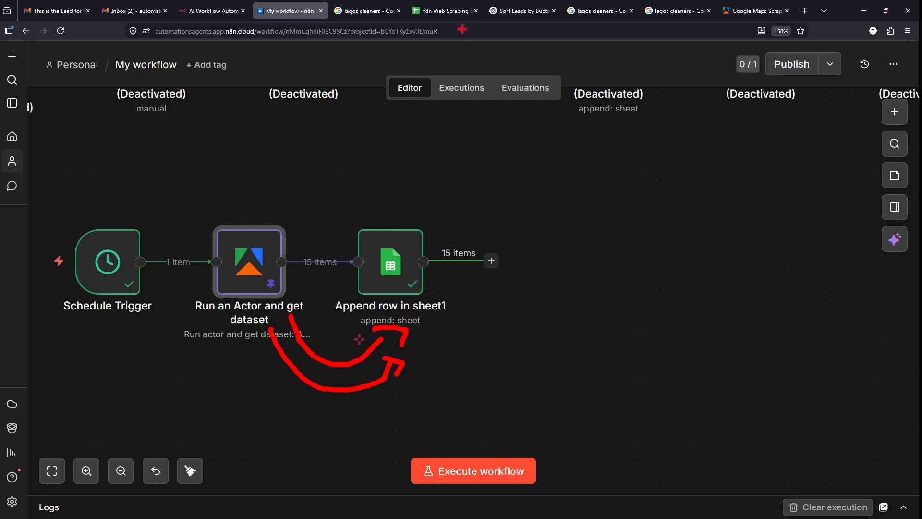
pyautogui.moveTo(460, 22)
pyautogui.mouseDown()
pyautogui.moveTo(522, 181)
pyautogui.moveTo(639, 192)
pyautogui.mouseUp()
pyautogui.hotkey('ctrl', 'z')
pyautogui.moveTo(555, 192)
pyautogui.mouseDown()
pyautogui.moveTo(559, 262)
pyautogui.moveTo(588, 332)
pyautogui.mouseUp()
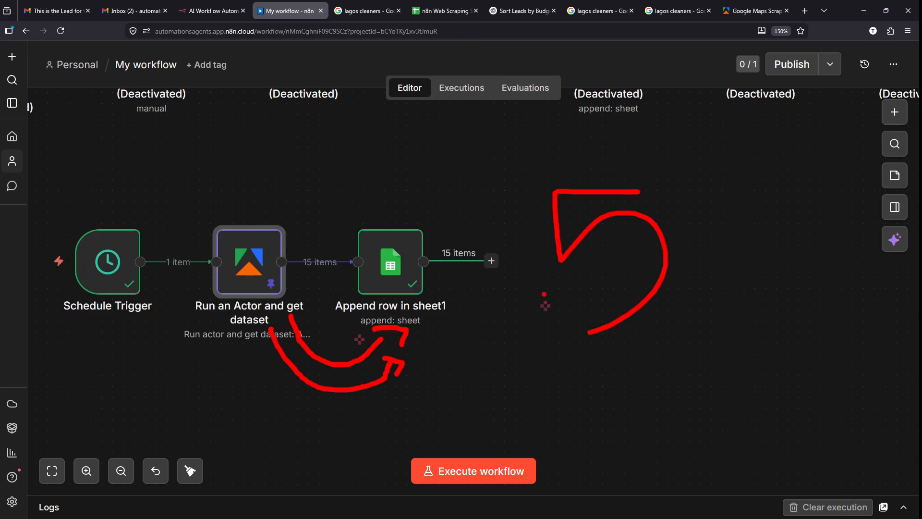
pyautogui.moveTo(254, 347)
pyautogui.mouseDown()
pyautogui.moveTo(368, 422)
pyautogui.moveTo(417, 355)
pyautogui.moveTo(398, 364)
pyautogui.moveTo(428, 364)
pyautogui.mouseUp()
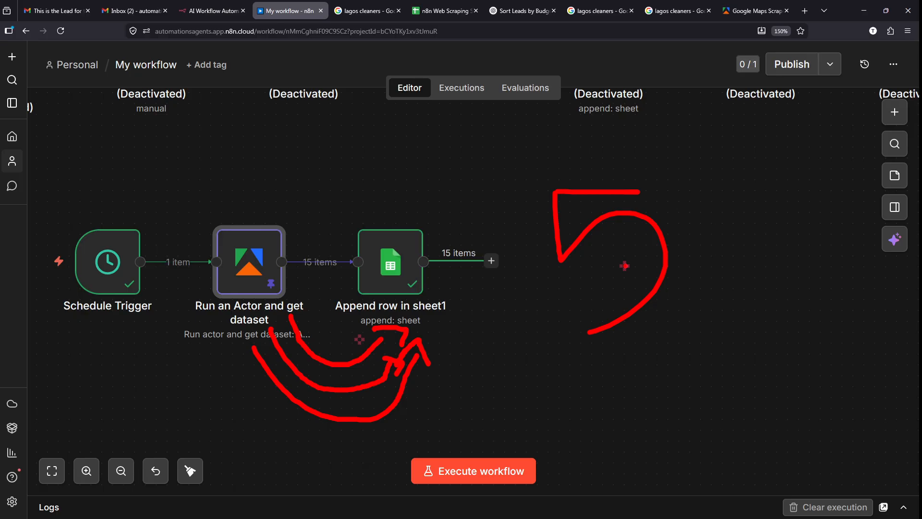
pyautogui.press('Escape')
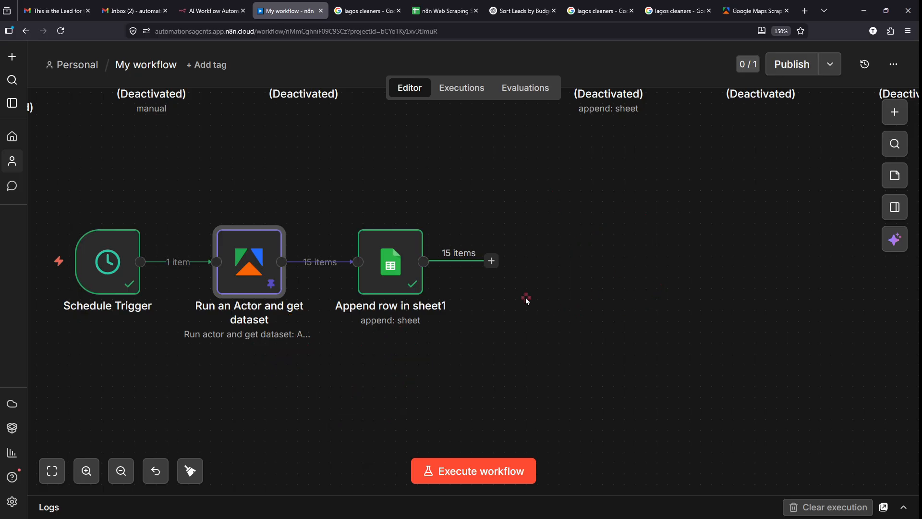
pyautogui.moveTo(510, 239)
pyautogui.mouseDown()
pyautogui.moveTo(490, 308)
pyautogui.moveTo(497, 238)
pyautogui.mouseUp()
pyautogui.press('Escape')
# - Search 'loop' and add a Loop Over Items (Split in Batches) node after Append row in sheet1
pyautogui.click(490, 261)
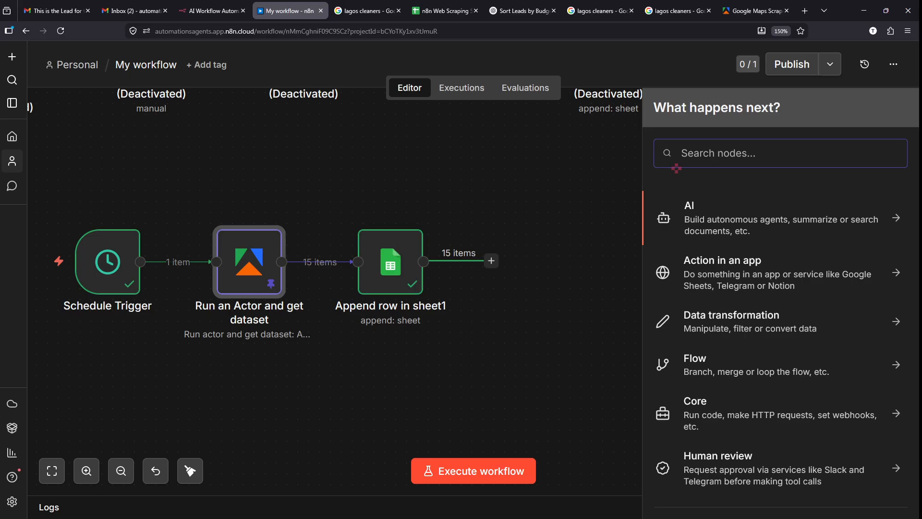
pyautogui.write('loop')
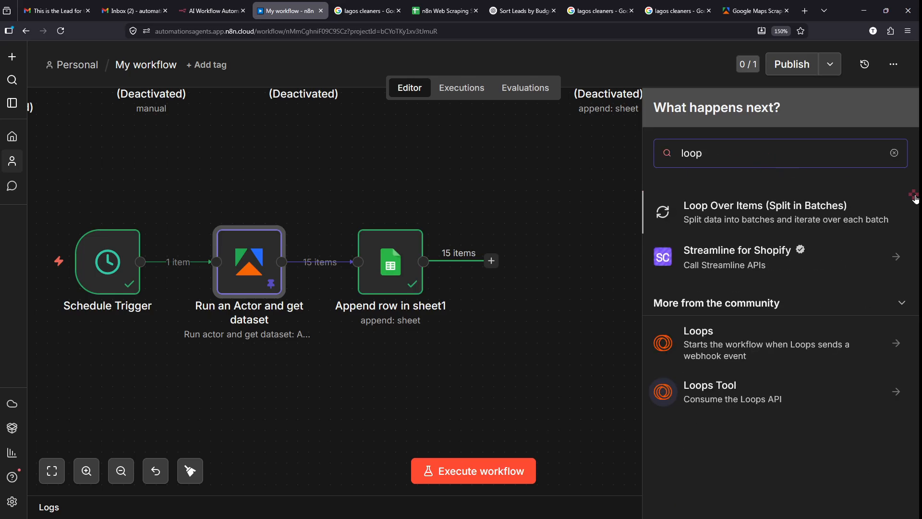
pyautogui.scroll(5, 915, 196)
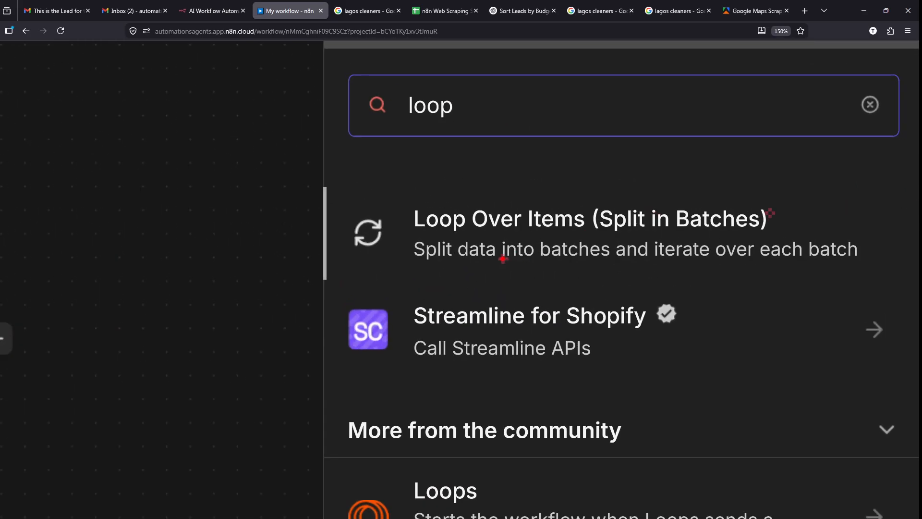
pyautogui.moveTo(536, 265); pyautogui.dragTo(605, 265)
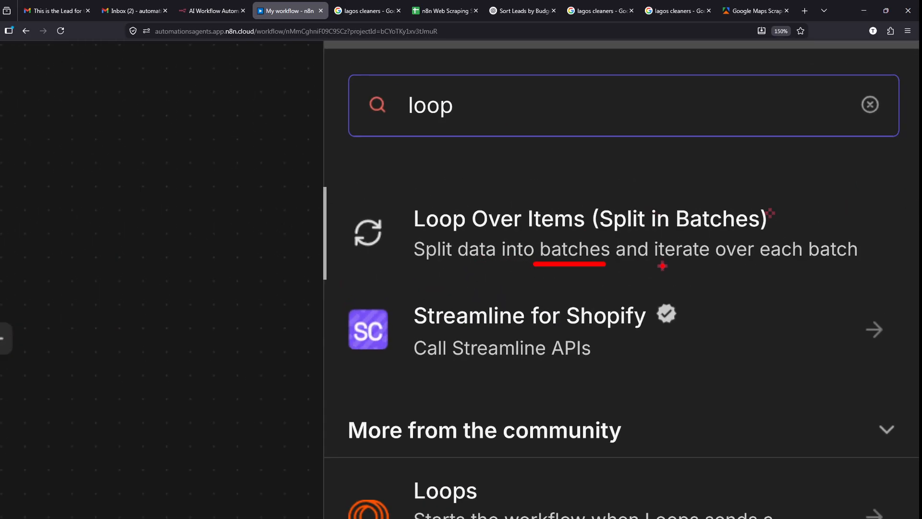
pyautogui.press('e')
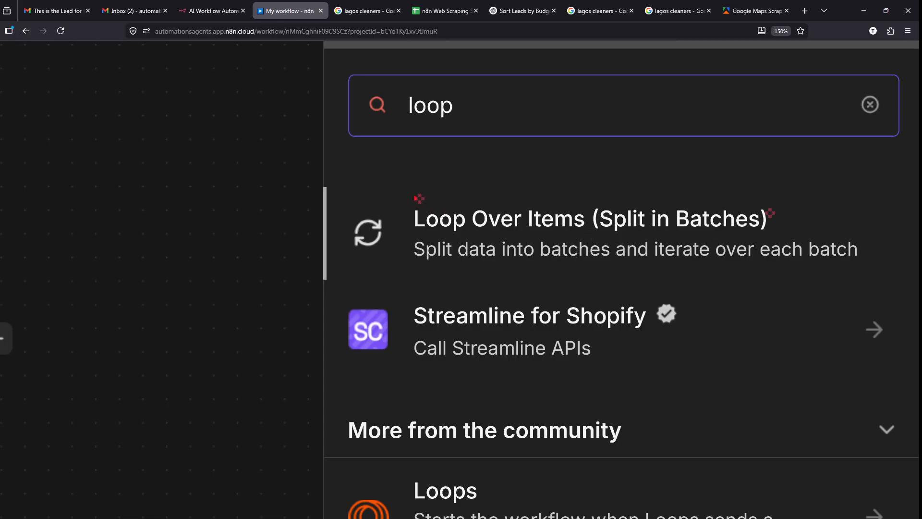
pyautogui.click(345, 189)
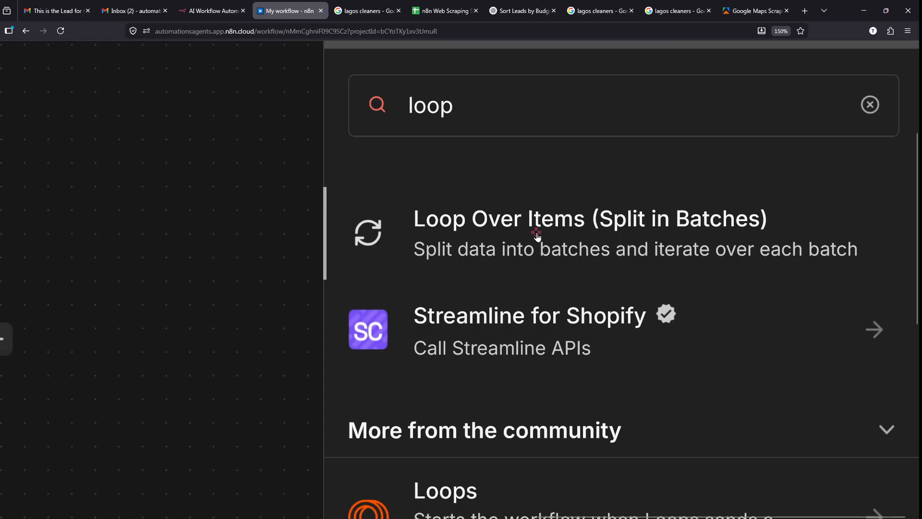
pyautogui.scroll(-5, 870, 160)
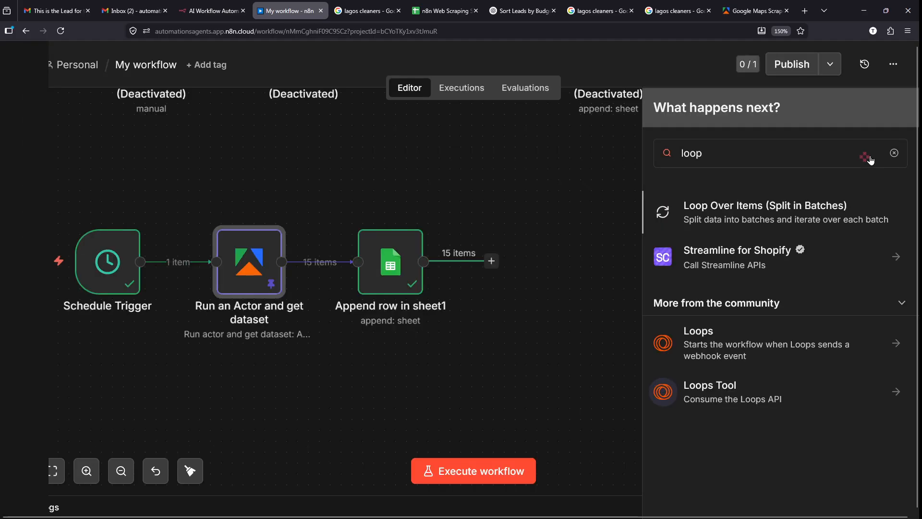
pyautogui.click(720, 226)
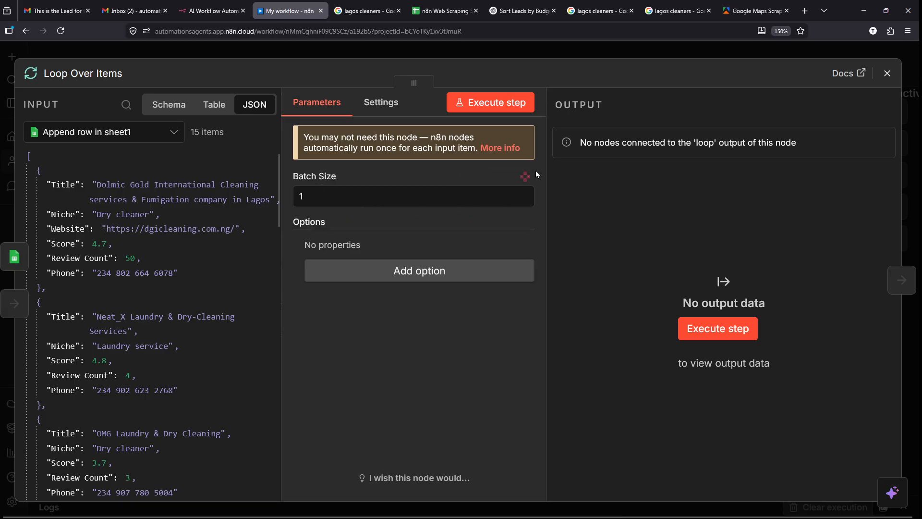
pyautogui.click(912, 163)
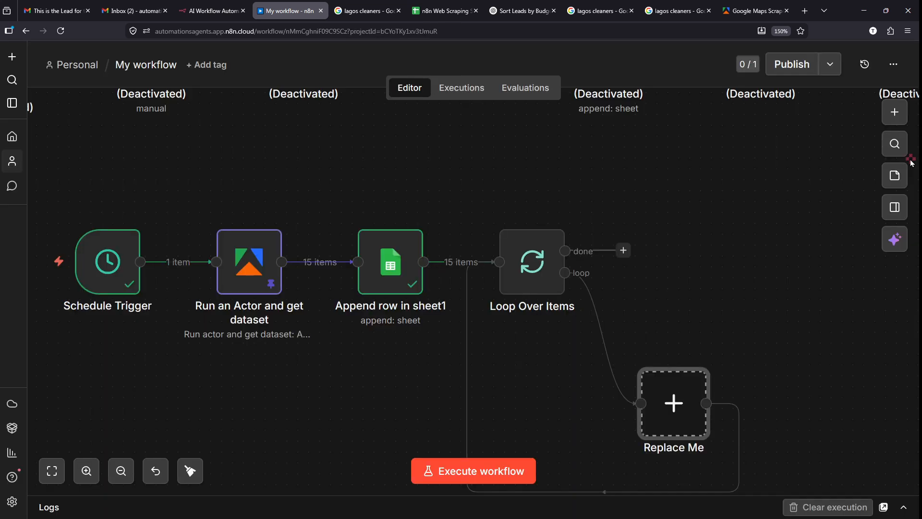
# - Delete the Replace Me placeholder node
pyautogui.scroll(-3, 638, 314)
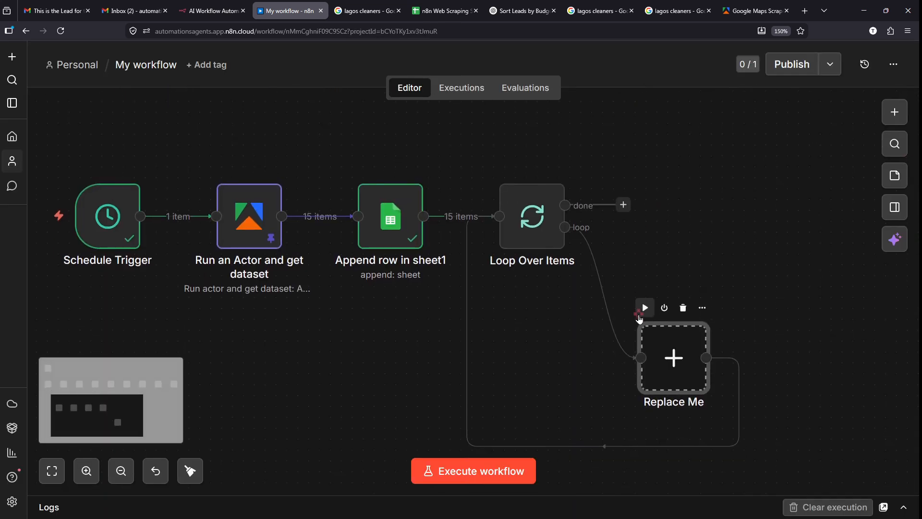
pyautogui.moveTo(655, 269)
pyautogui.mouseDown()
pyautogui.moveTo(599, 302)
pyautogui.moveTo(646, 282)
pyautogui.mouseUp()
pyautogui.press('Escape')
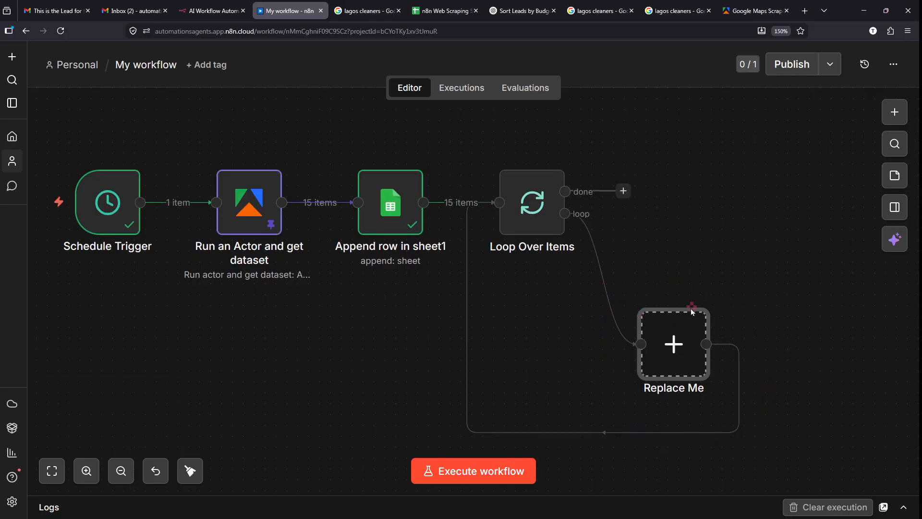
pyautogui.click(683, 294)
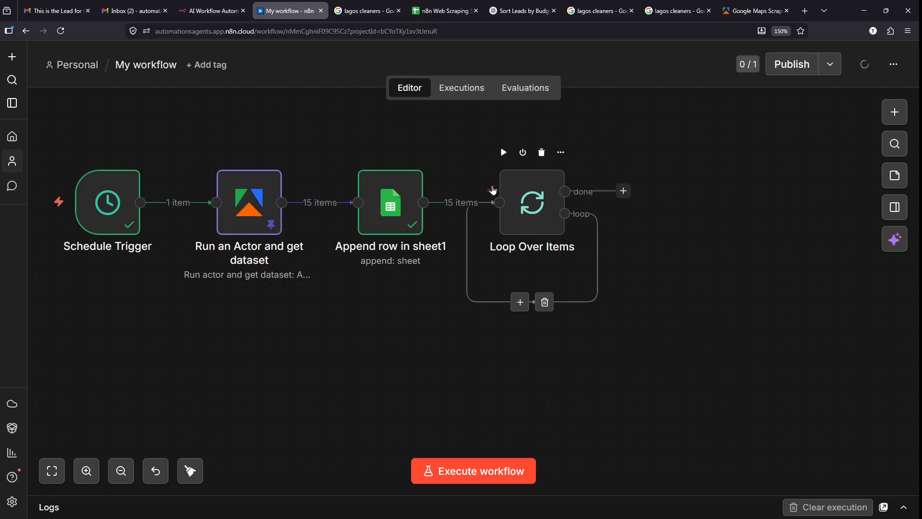
# - Shift Loop Over Items right and delete the link looping back into it
pyautogui.scroll(4, 503, 183)
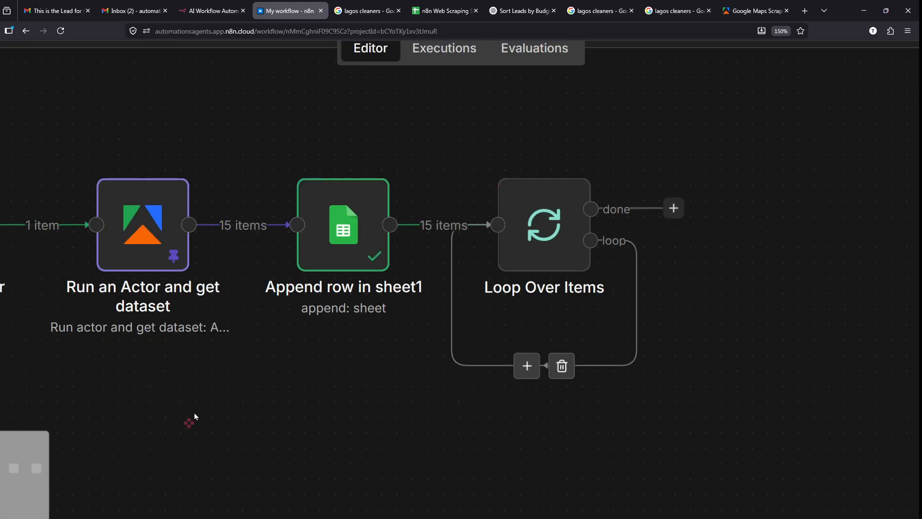
pyautogui.scroll(1, 319, 318)
pyautogui.hscroll(-1, 319, 317)
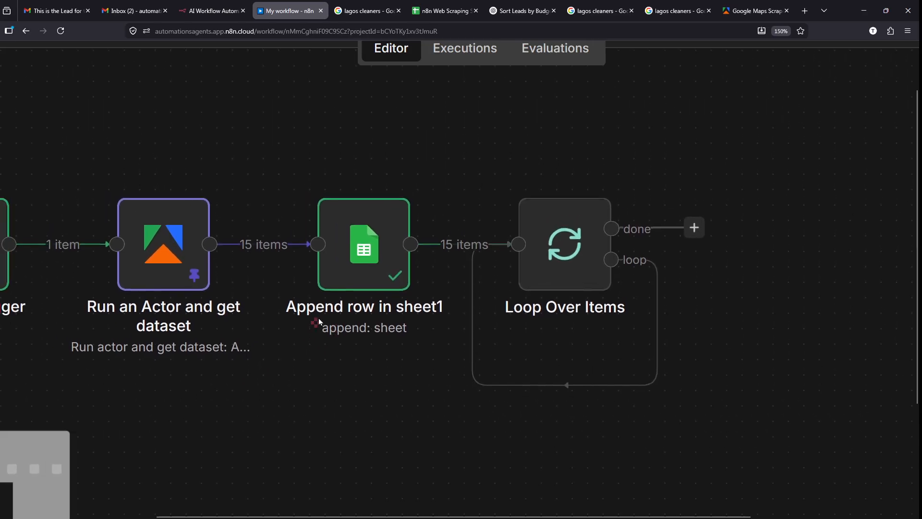
pyautogui.hscroll(-1, 319, 317)
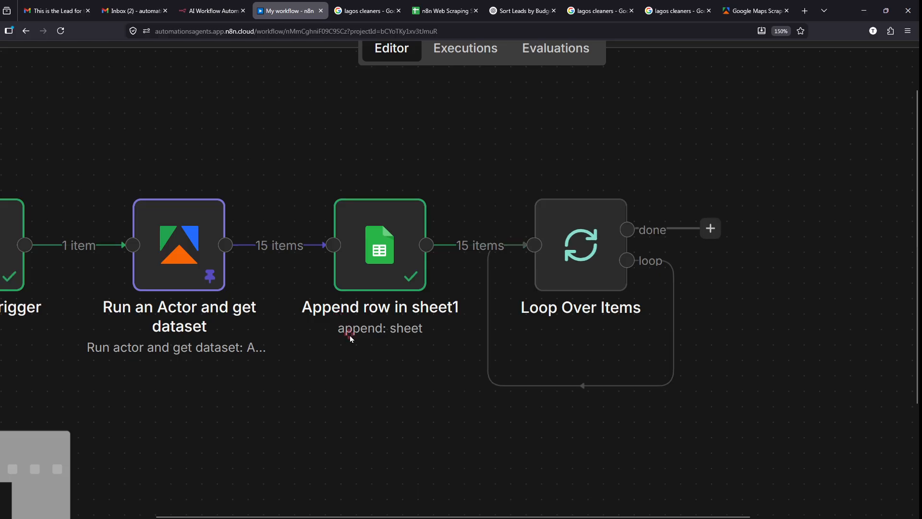
pyautogui.moveTo(575, 253); pyautogui.dragTo(606, 253)
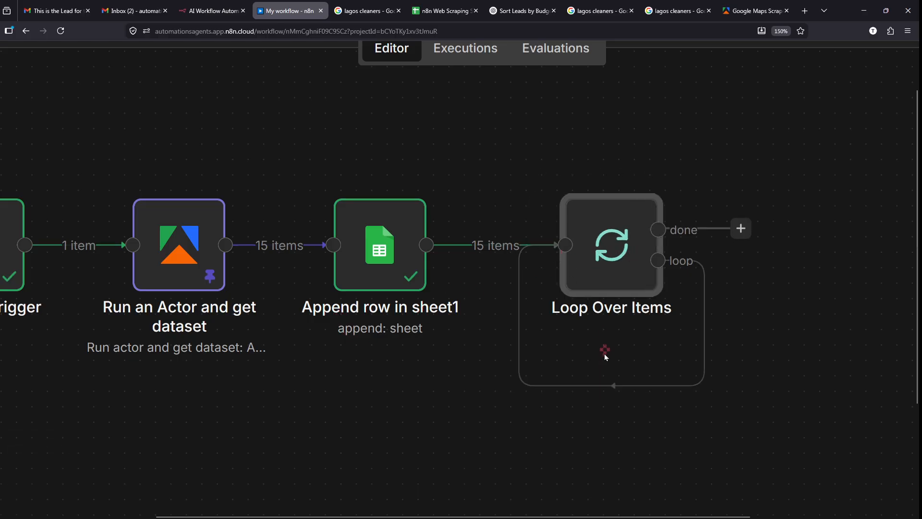
pyautogui.moveTo(631, 388)
pyautogui.moveTo(630, 361)
pyautogui.mouseDown()
pyautogui.moveTo(607, 386)
pyautogui.moveTo(662, 377)
pyautogui.mouseUp()
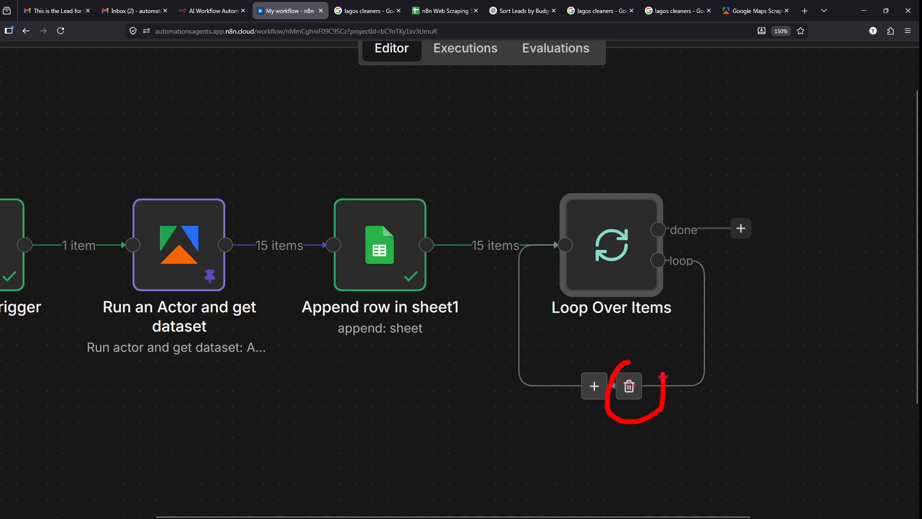
pyautogui.click(629, 386)
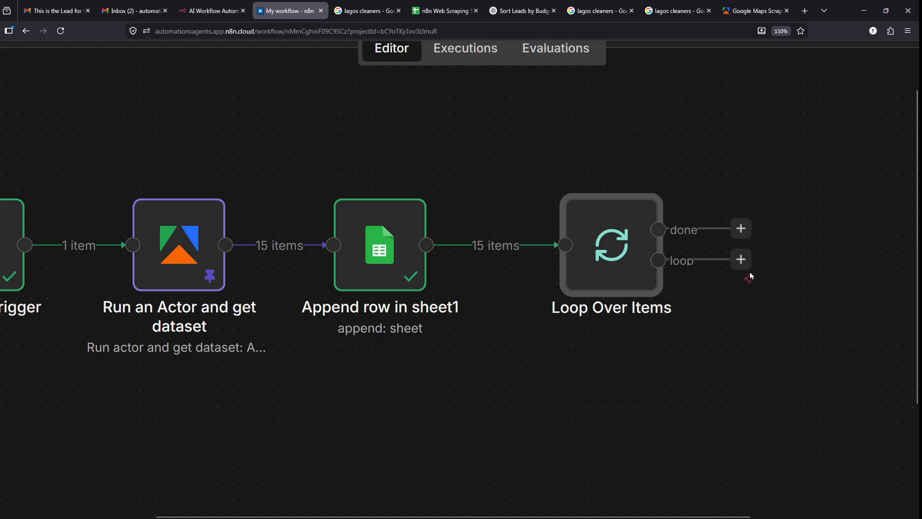
# - Pan around the canvas and nudge Loop Over Items into position
pyautogui.moveTo(715, 188)
pyautogui.mouseDown()
pyautogui.moveTo(741, 251)
pyautogui.moveTo(790, 310)
pyautogui.mouseUp()
pyautogui.hscroll(5, 803, 266)
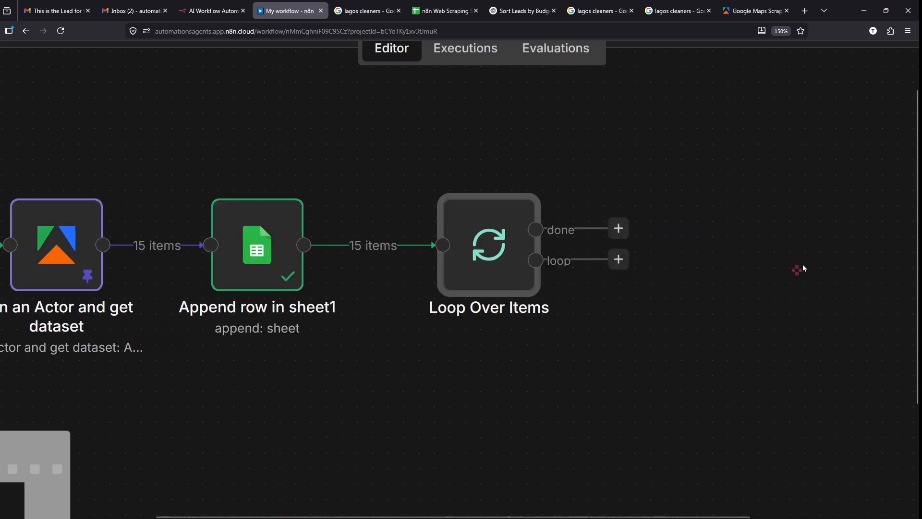
pyautogui.hscroll(-2, 703, 247)
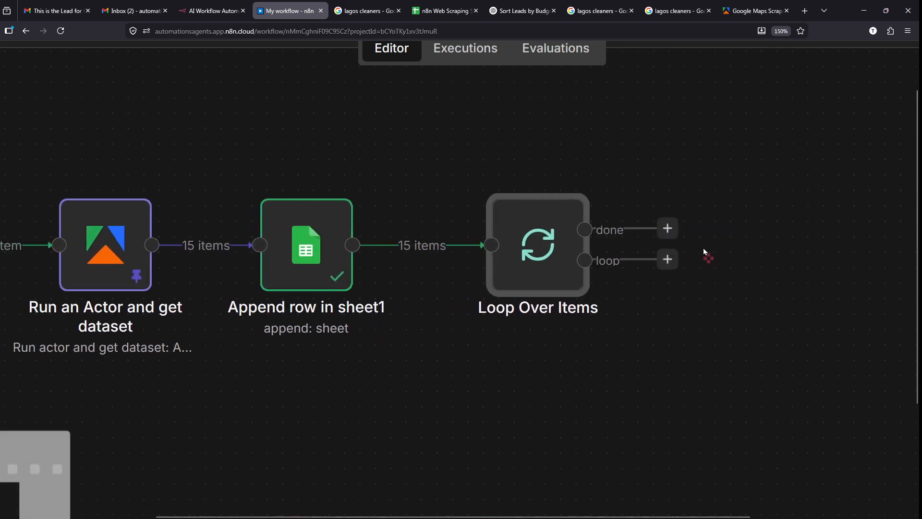
pyautogui.hscroll(-2, 704, 248)
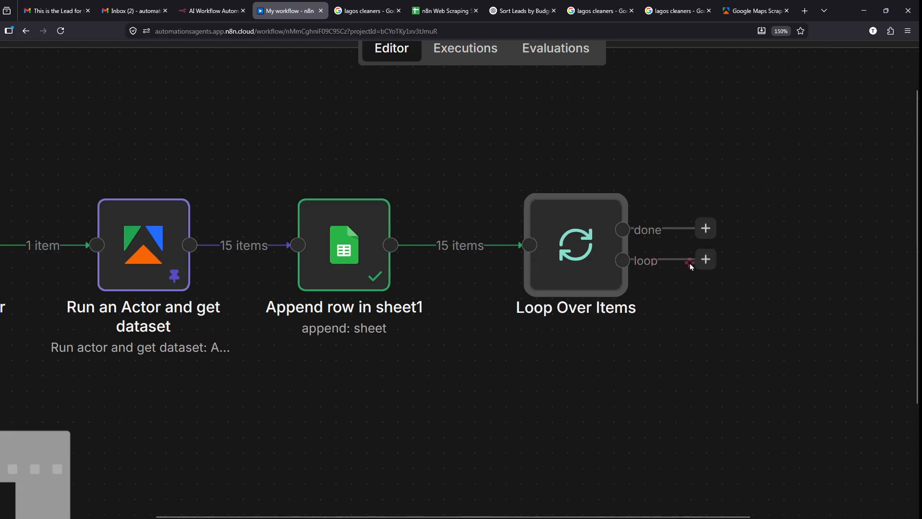
pyautogui.hscroll(-1, 690, 263)
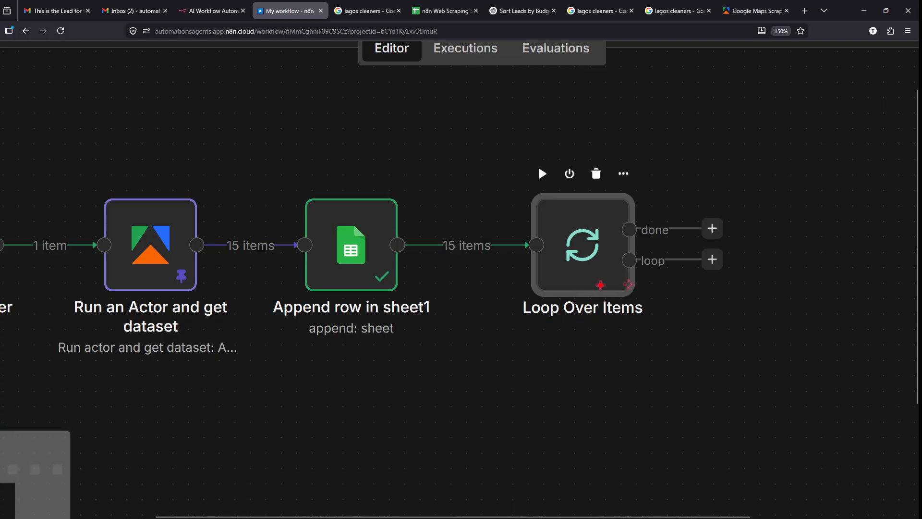
pyautogui.moveTo(157, 313)
pyautogui.mouseDown()
pyautogui.moveTo(329, 339)
pyautogui.moveTo(350, 358)
pyautogui.mouseUp()
pyautogui.moveTo(165, 331)
pyautogui.mouseDown()
pyautogui.moveTo(288, 397)
pyautogui.moveTo(335, 342)
pyautogui.moveTo(350, 358)
pyautogui.mouseUp()
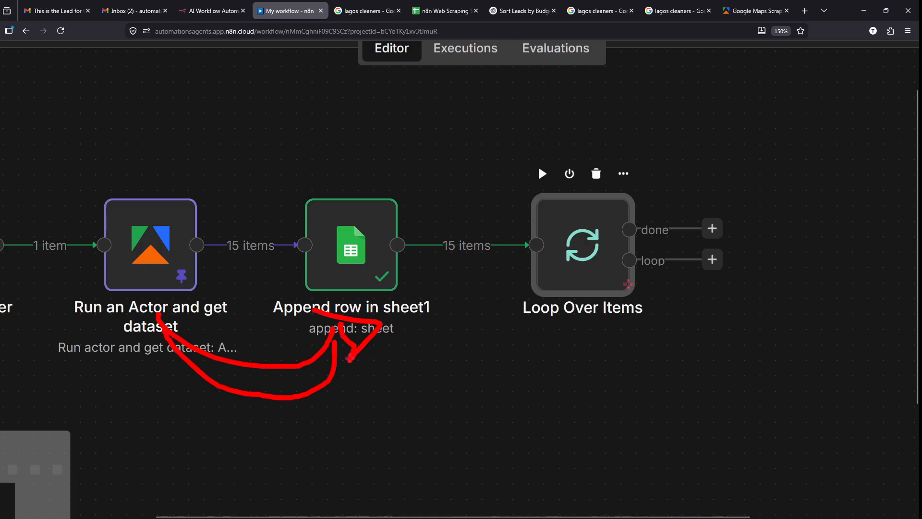
pyautogui.press('Escape')
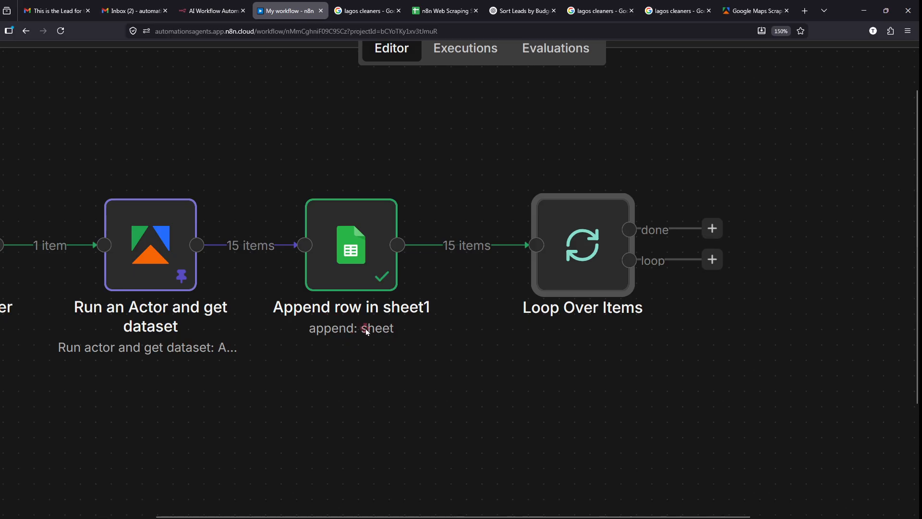
pyautogui.hscroll(3, 692, 262)
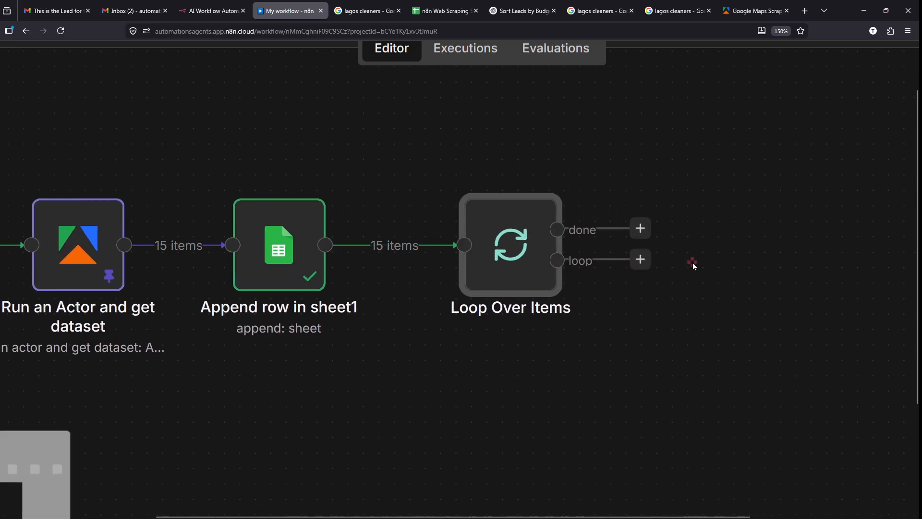
pyautogui.hscroll(1, 692, 263)
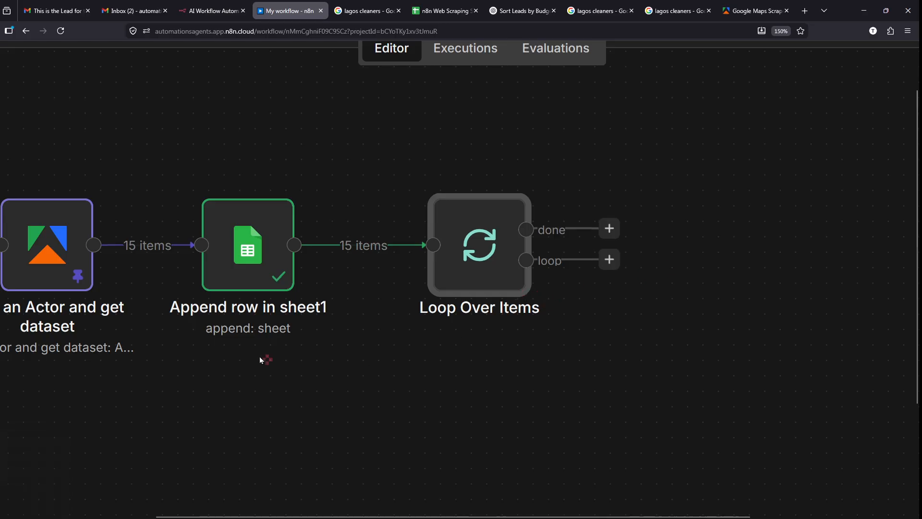
pyautogui.moveTo(58, 355); pyautogui.dragTo(238, 317)
pyautogui.moveTo(613, 243)
pyautogui.mouseDown()
pyautogui.moveTo(585, 264)
pyautogui.moveTo(644, 259)
pyautogui.moveTo(589, 247)
pyautogui.mouseUp()
pyautogui.hscroll(-3, 441, 305)
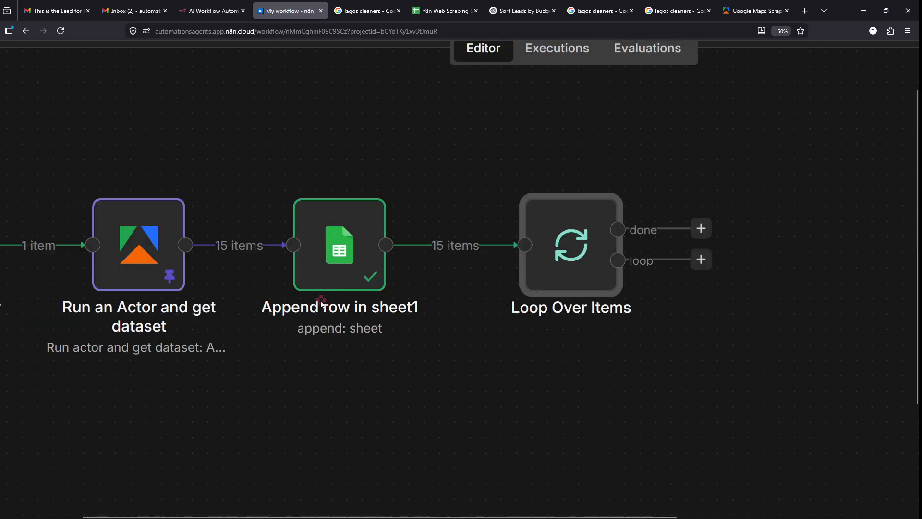
# - Remove the Append→Loop and Actor→Append links and place Loop Over Items before Append row
pyautogui.hscroll(-2, 564, 284)
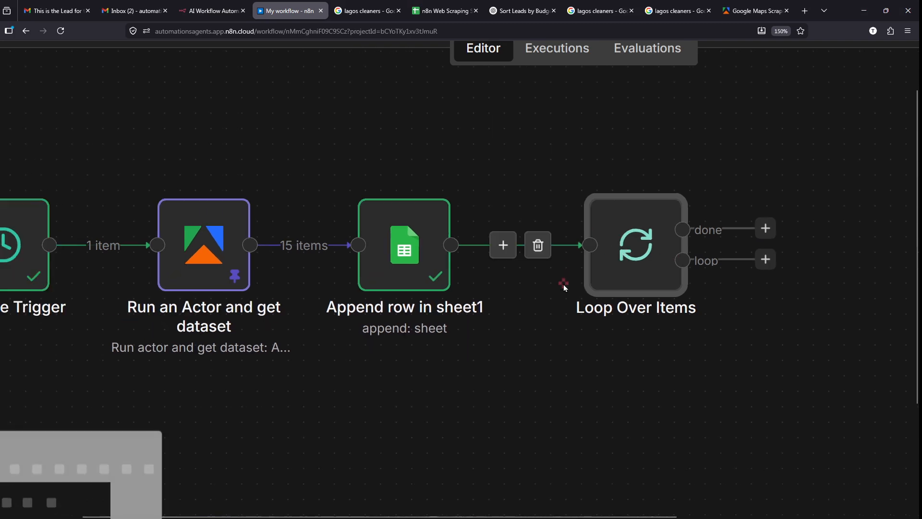
pyautogui.moveTo(621, 283); pyautogui.dragTo(586, 375)
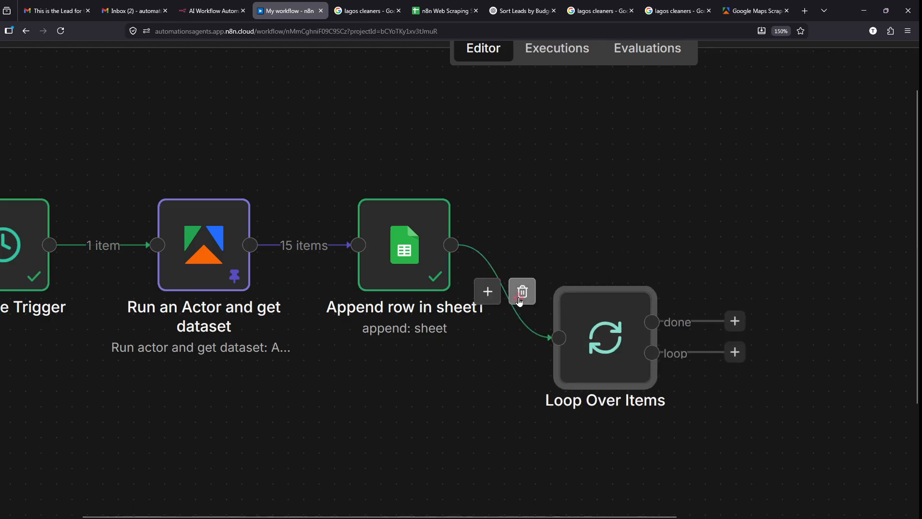
pyautogui.click(523, 290)
pyautogui.moveTo(638, 342); pyautogui.dragTo(345, 450)
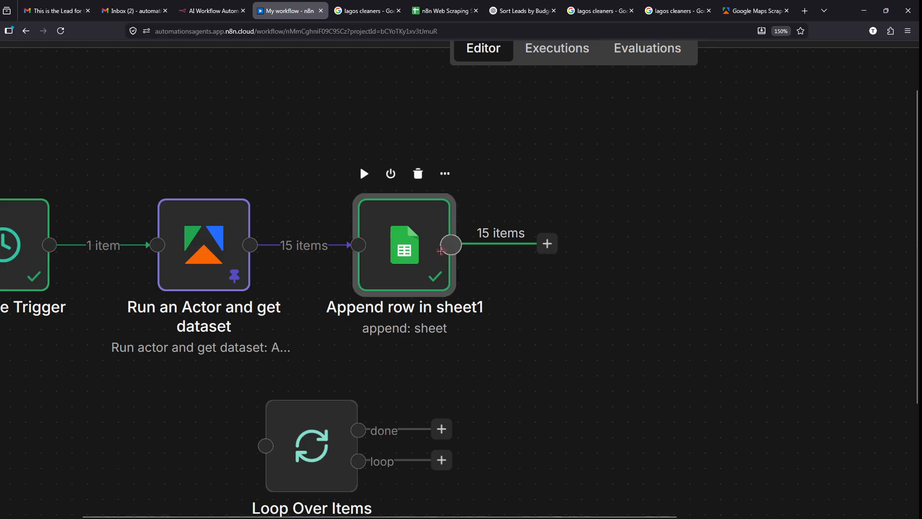
pyautogui.moveTo(415, 255); pyautogui.dragTo(621, 251)
pyautogui.moveTo(312, 433); pyautogui.dragTo(364, 377)
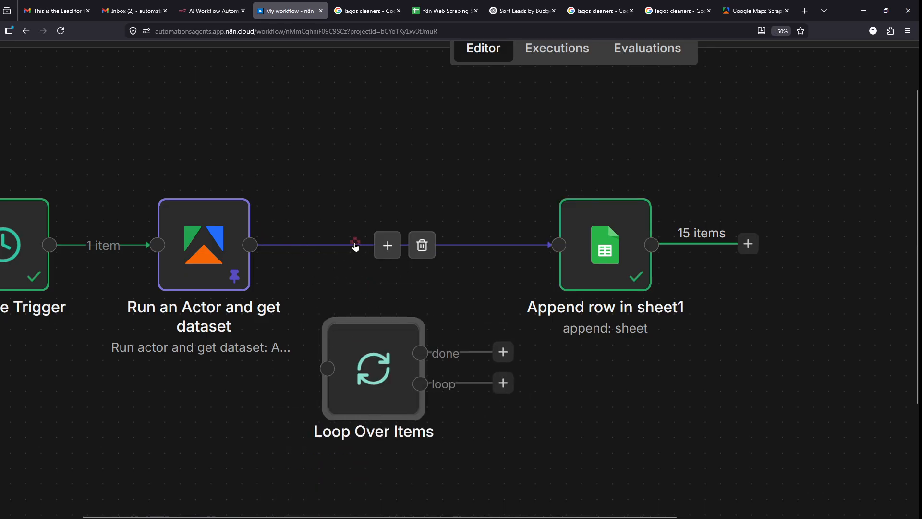
pyautogui.click(422, 246)
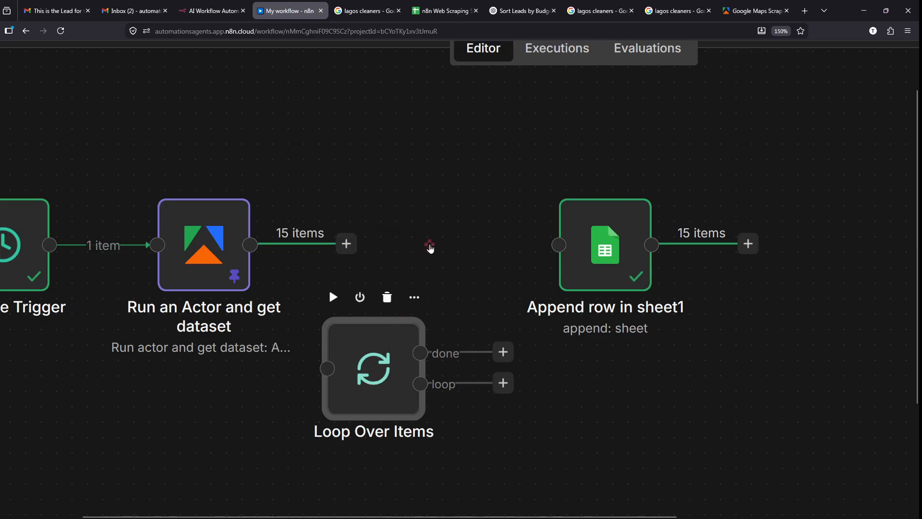
pyautogui.moveTo(383, 357); pyautogui.dragTo(427, 244)
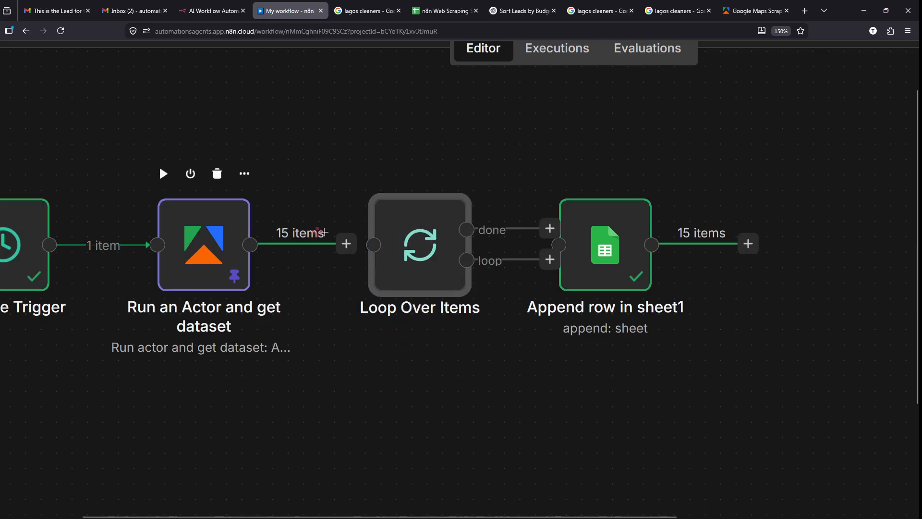
# - Wire Run an Actor into Loop Over Items and its loop output into Append row in sheet1
pyautogui.moveTo(344, 246); pyautogui.dragTo(373, 245)
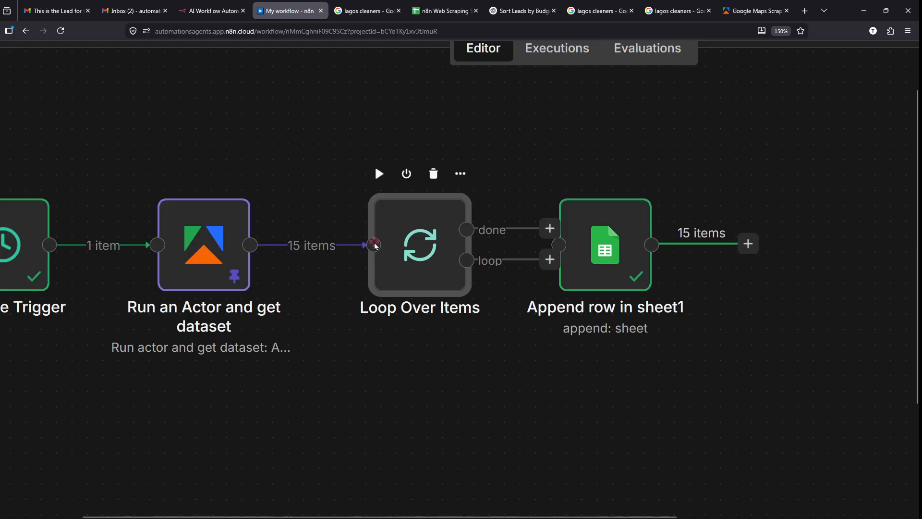
pyautogui.moveTo(625, 235); pyautogui.dragTo(656, 235)
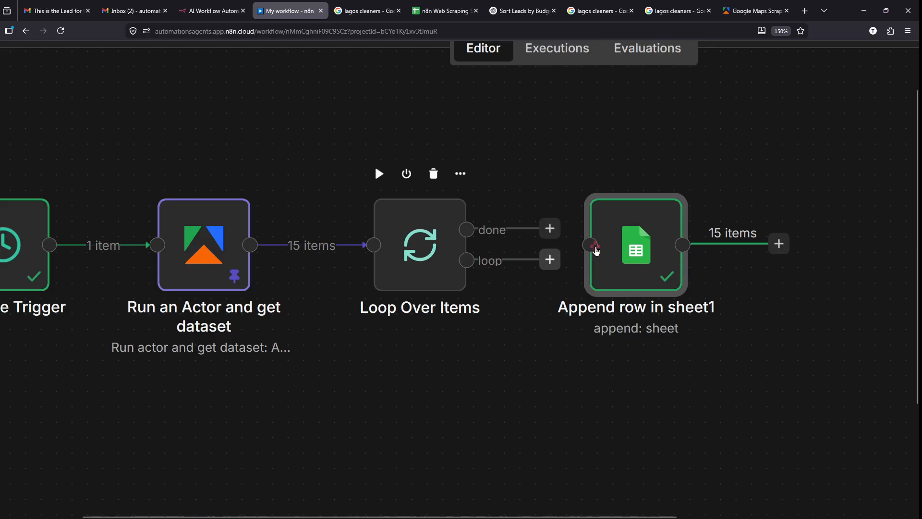
pyautogui.click(595, 249)
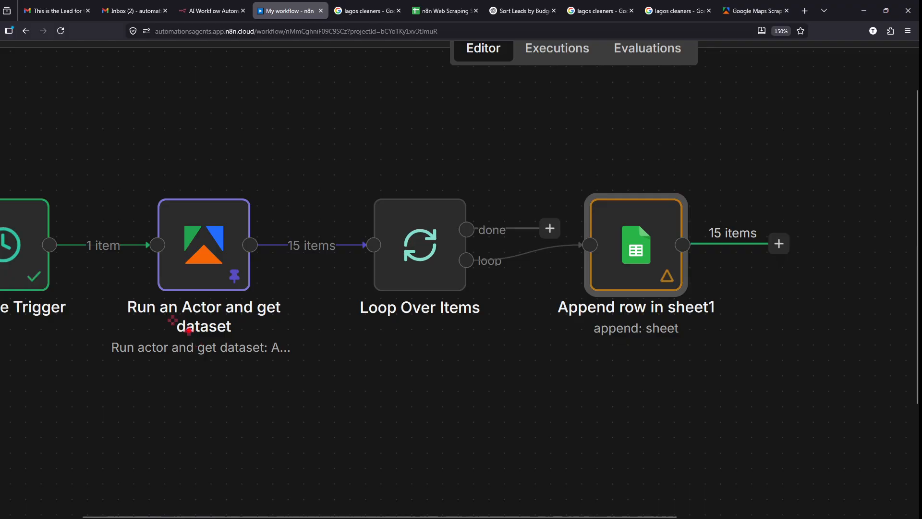
pyautogui.moveTo(189, 330)
pyautogui.mouseDown()
pyautogui.moveTo(617, 320)
pyautogui.moveTo(625, 291)
pyautogui.mouseUp()
pyautogui.moveTo(109, 330)
pyautogui.mouseDown()
pyautogui.moveTo(247, 392)
pyautogui.moveTo(652, 291)
pyautogui.mouseUp()
pyautogui.hscroll(3, 625, 315)
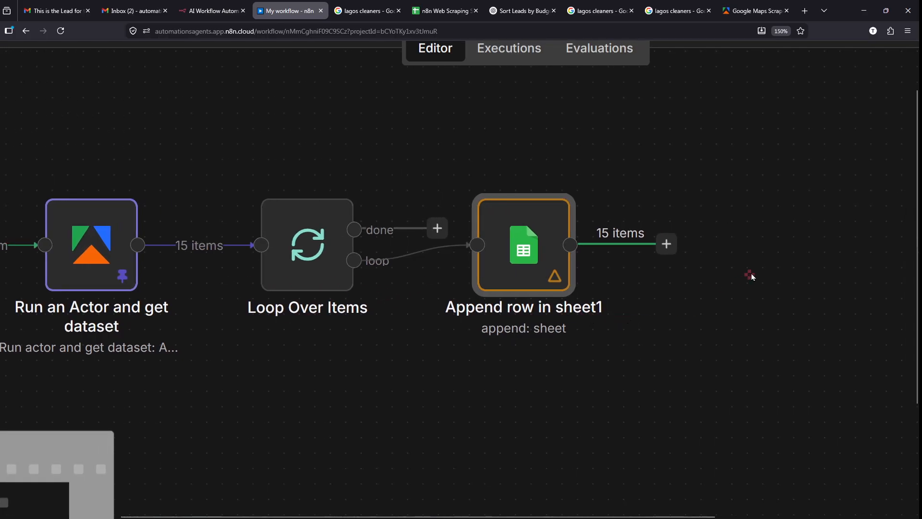
# - Add a Wait node after Append row in sheet1, resuming after 5.00 seconds
pyautogui.click(668, 246)
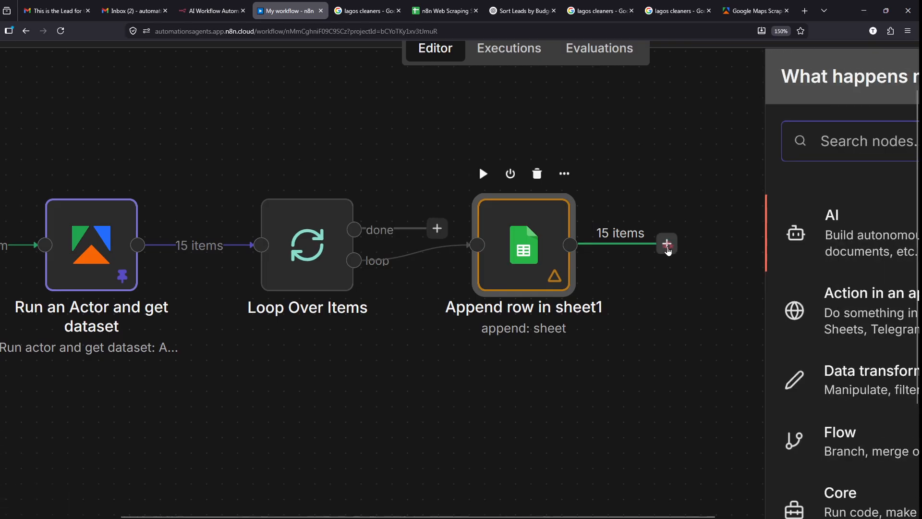
pyautogui.write('wa')
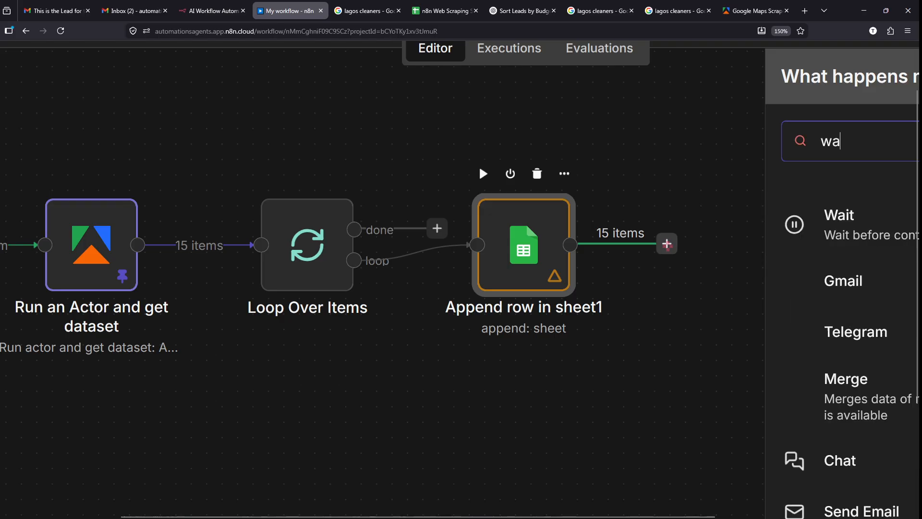
pyautogui.write('it')
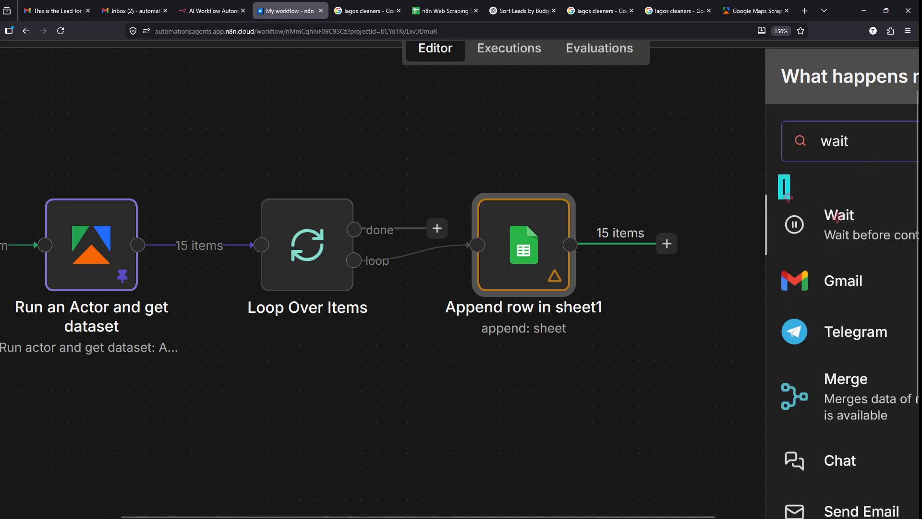
pyautogui.click(838, 219)
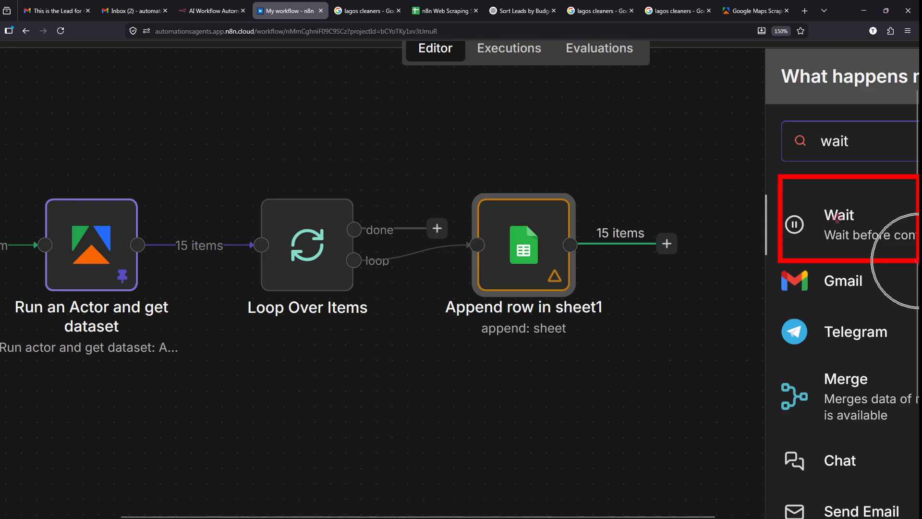
pyautogui.click(838, 219)
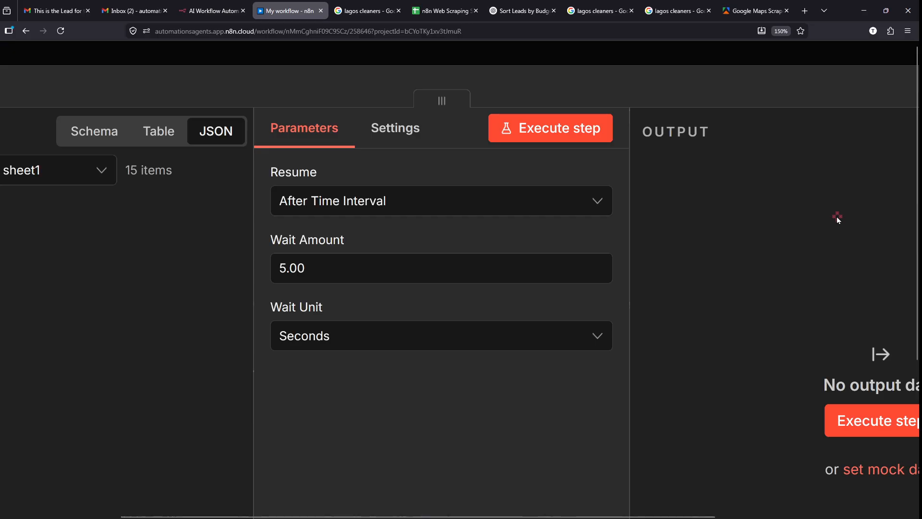
pyautogui.moveTo(291, 223)
pyautogui.mouseDown()
pyautogui.moveTo(339, 281)
pyautogui.moveTo(273, 216)
pyautogui.mouseUp()
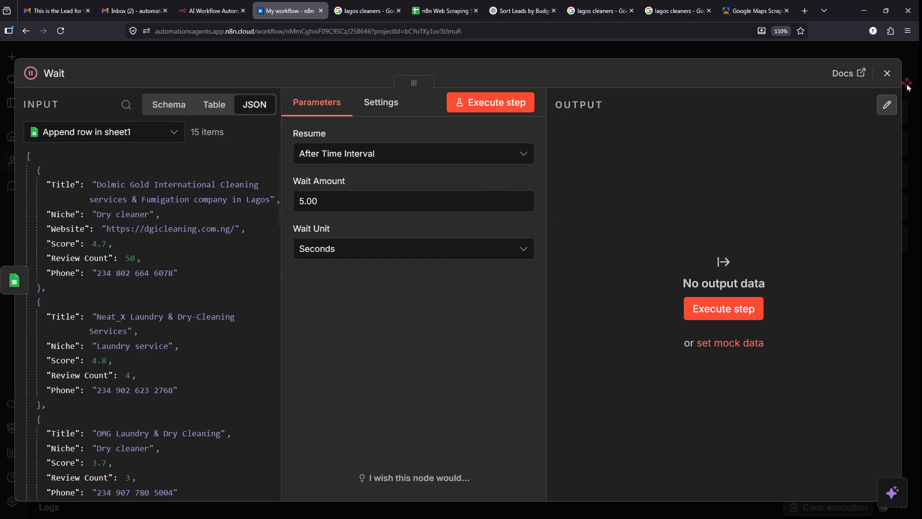
pyautogui.press('Escape')
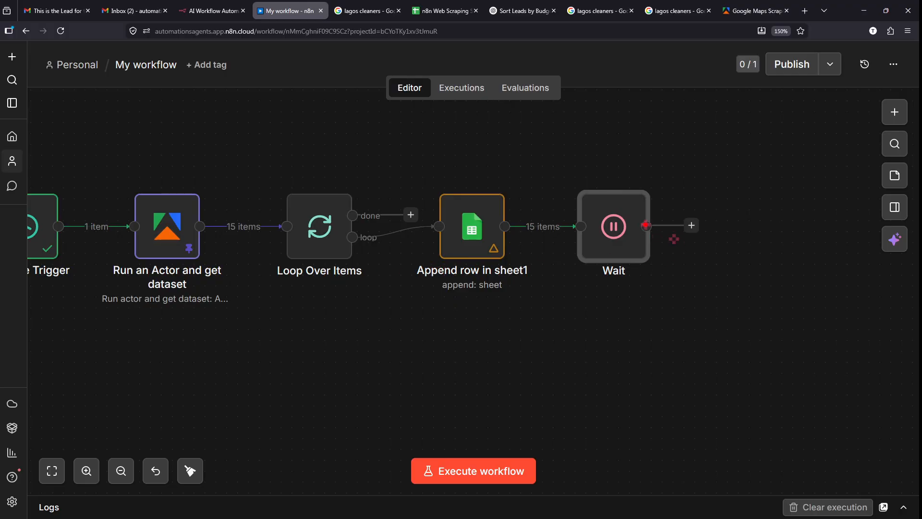
# - Fit the canvas view to bring the Wait node and Loop Over Items together
pyautogui.moveTo(646, 224)
pyautogui.mouseDown()
pyautogui.moveTo(717, 319)
pyautogui.moveTo(362, 408)
pyautogui.moveTo(332, 320)
pyautogui.moveTo(367, 264)
pyautogui.moveTo(352, 240)
pyautogui.mouseUp()
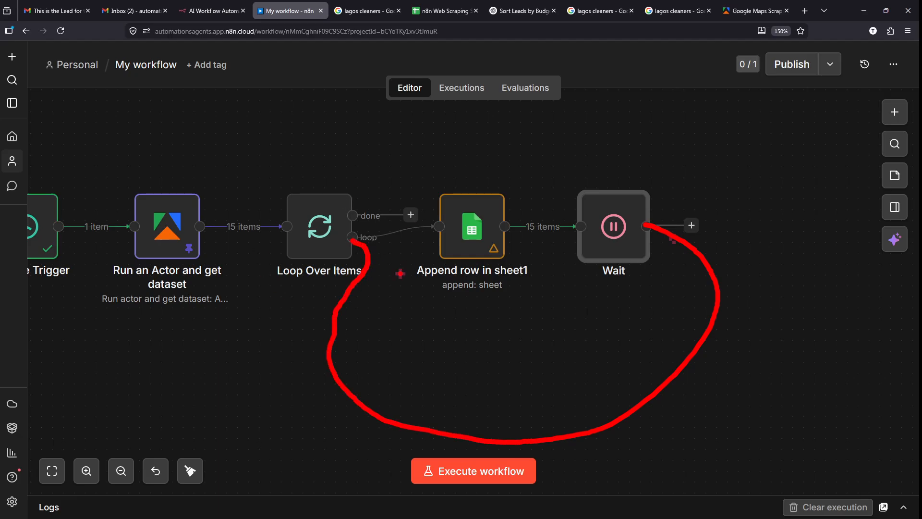
pyautogui.moveTo(355, 286)
pyautogui.mouseDown()
pyautogui.moveTo(434, 377)
pyautogui.moveTo(625, 274)
pyautogui.moveTo(636, 289)
pyautogui.mouseUp()
pyautogui.press('Escape')
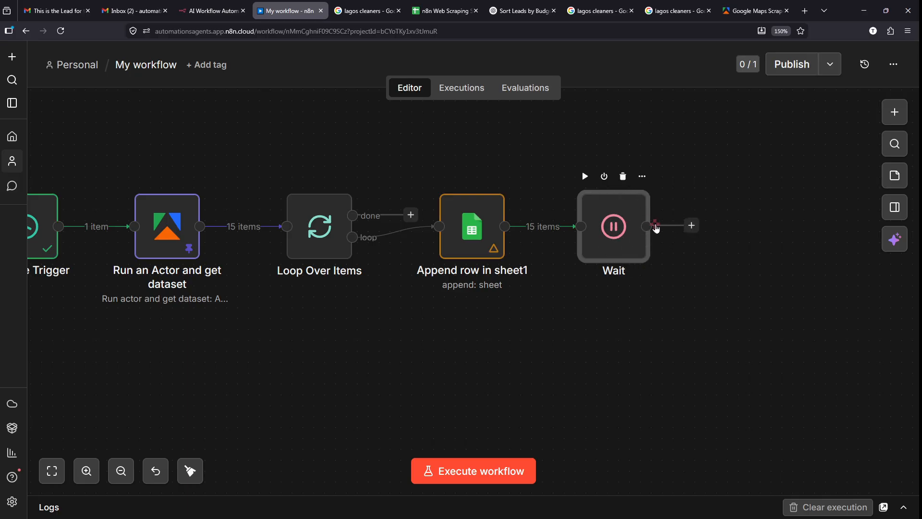
pyautogui.hotkey('ctrl', '1')
pyautogui.click(657, 224)
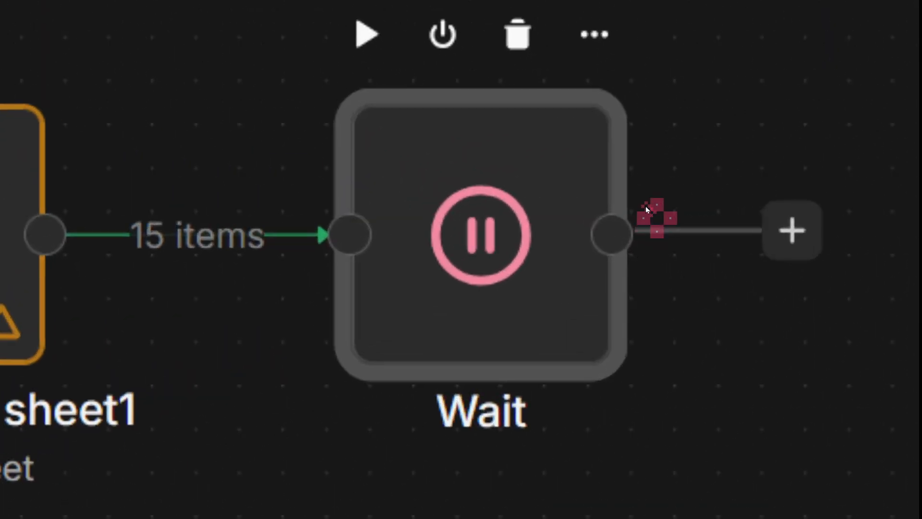
pyautogui.moveTo(628, 200)
pyautogui.mouseDown()
pyautogui.moveTo(591, 217)
pyautogui.moveTo(647, 241)
pyautogui.moveTo(628, 199)
pyautogui.mouseUp()
pyautogui.press('Escape')
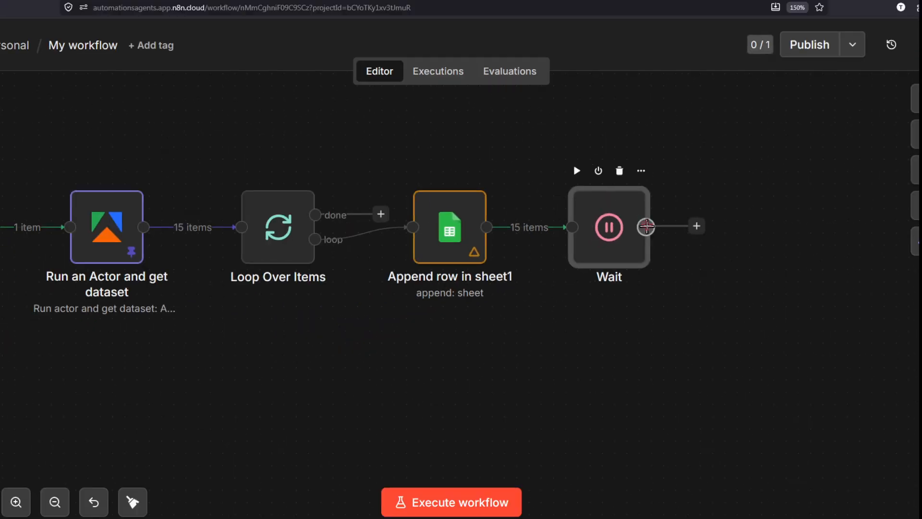
# - Link the Wait node's output back into the Loop Over Items input
pyautogui.moveTo(645, 235); pyautogui.dragTo(271, 262)
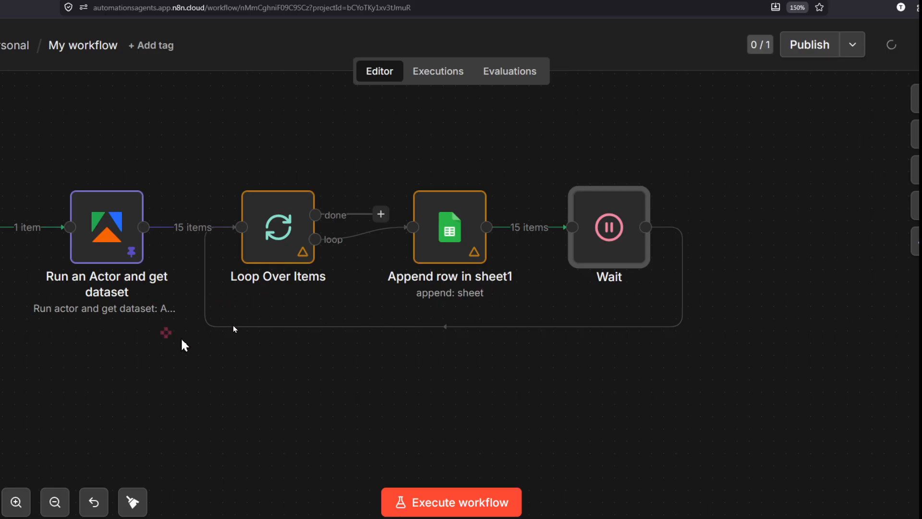
pyautogui.hscroll(-2, 314, 306)
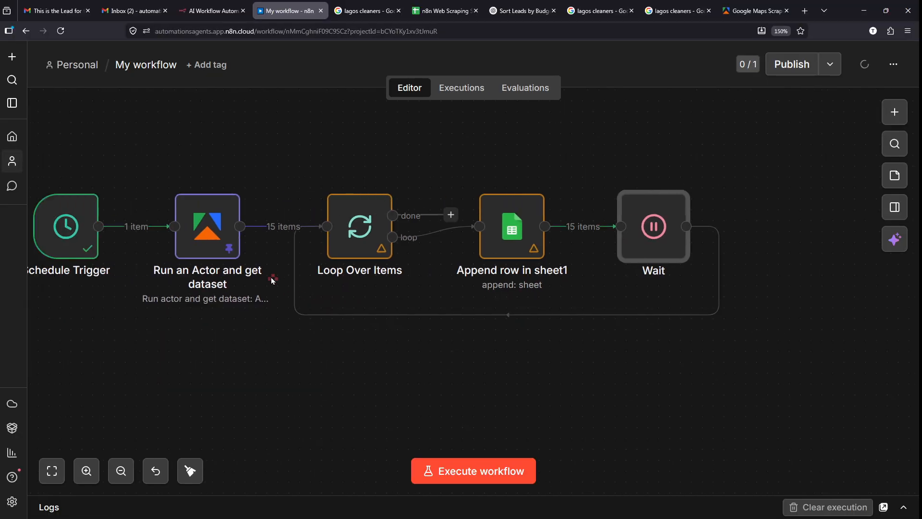
pyautogui.moveTo(200, 299)
pyautogui.mouseDown()
pyautogui.moveTo(233, 329)
pyautogui.moveTo(310, 357)
pyautogui.moveTo(486, 284)
pyautogui.moveTo(497, 267)
pyautogui.mouseUp()
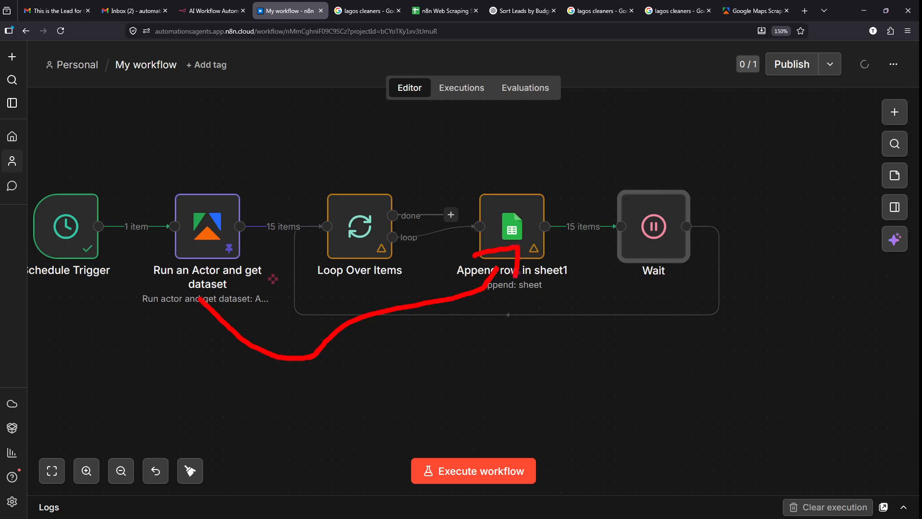
pyautogui.moveTo(230, 315)
pyautogui.mouseDown()
pyautogui.moveTo(341, 298)
pyautogui.moveTo(331, 276)
pyautogui.moveTo(361, 291)
pyautogui.moveTo(615, 318)
pyautogui.moveTo(644, 263)
pyautogui.moveTo(625, 265)
pyautogui.mouseUp()
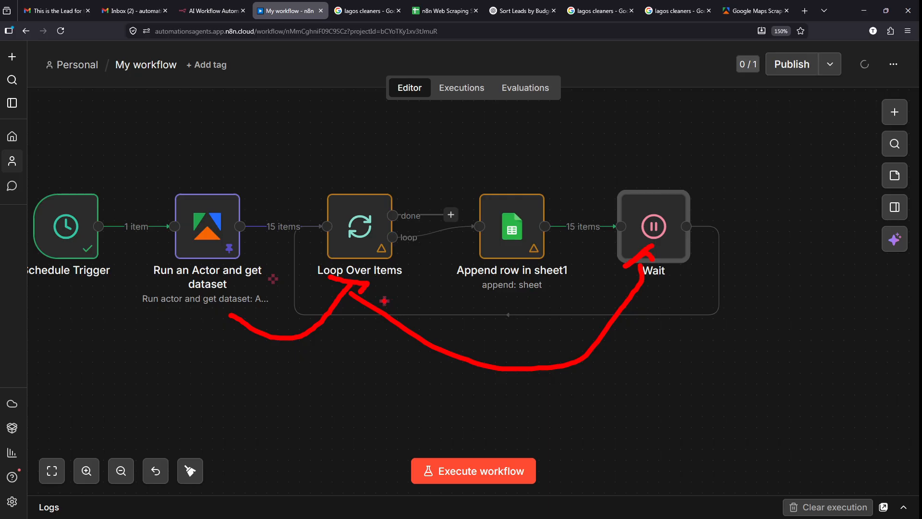
pyautogui.moveTo(331, 299)
pyautogui.mouseDown()
pyautogui.moveTo(473, 315)
pyautogui.moveTo(481, 284)
pyautogui.moveTo(498, 293)
pyautogui.mouseUp()
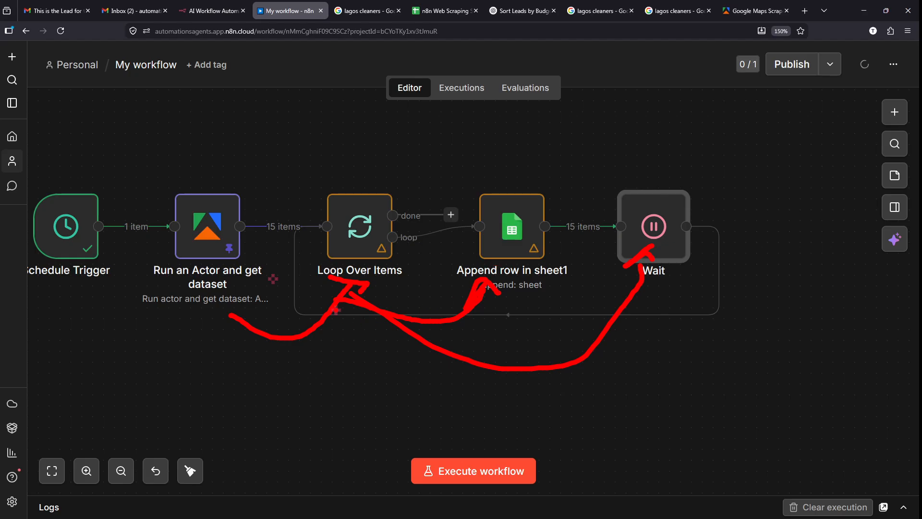
pyautogui.moveTo(336, 310)
pyautogui.mouseDown()
pyautogui.moveTo(548, 412)
pyautogui.moveTo(646, 266)
pyautogui.moveTo(625, 286)
pyautogui.moveTo(651, 262)
pyautogui.mouseUp()
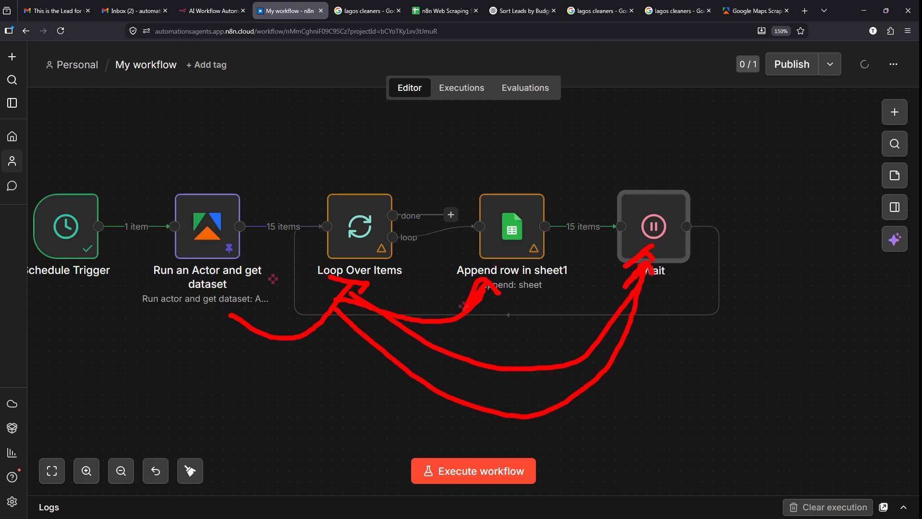
pyautogui.moveTo(335, 296); pyautogui.dragTo(464, 312)
pyautogui.moveTo(480, 246); pyautogui.dragTo(505, 280)
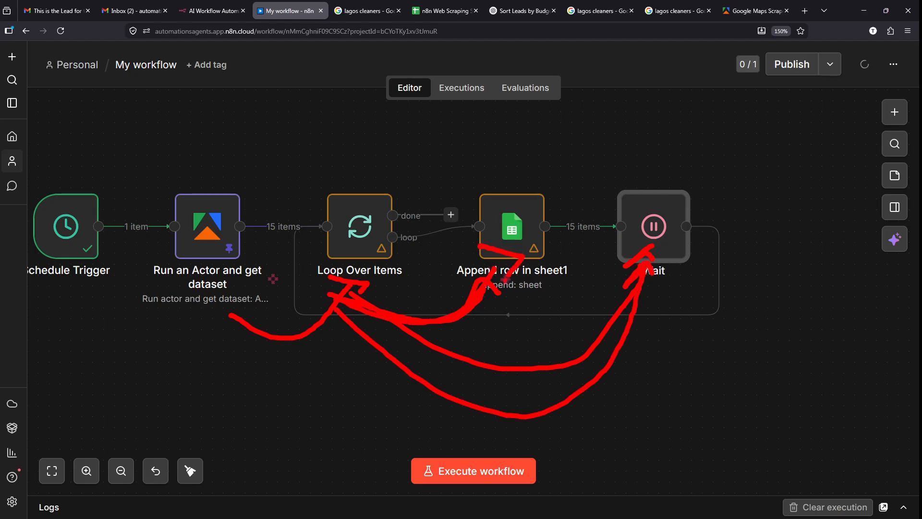
pyautogui.press('Escape')
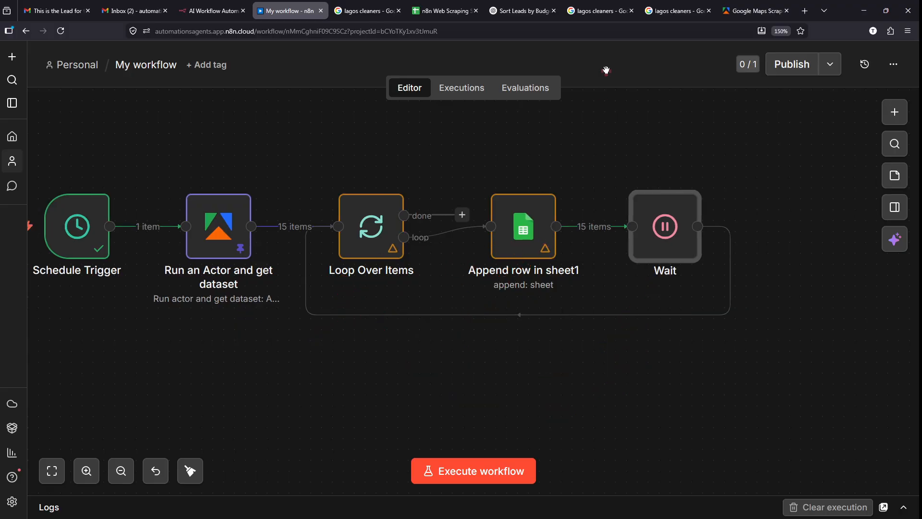
# - Clear cells A2:F16 of the apify web scraping sheet, then return to n8n
pyautogui.click(444, 6)
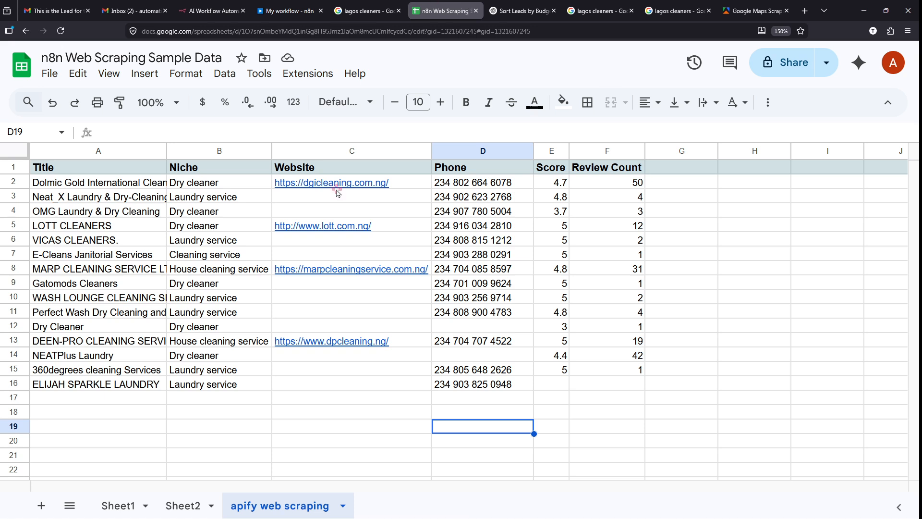
pyautogui.click(625, 389)
pyautogui.keyDown('shift'); pyautogui.click(54, 194); pyautogui.keyUp('shift')
pyautogui.moveTo(54, 194); pyautogui.dragTo(47, 187)
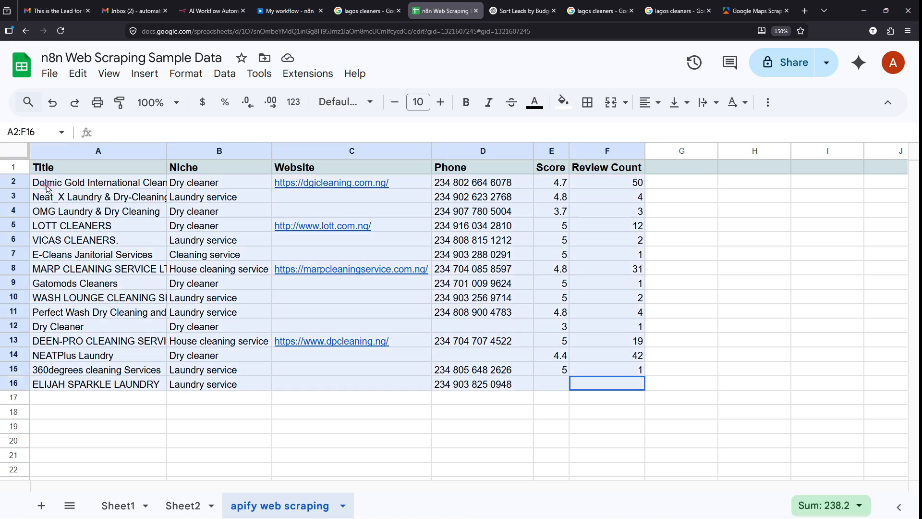
pyautogui.press('Delete')
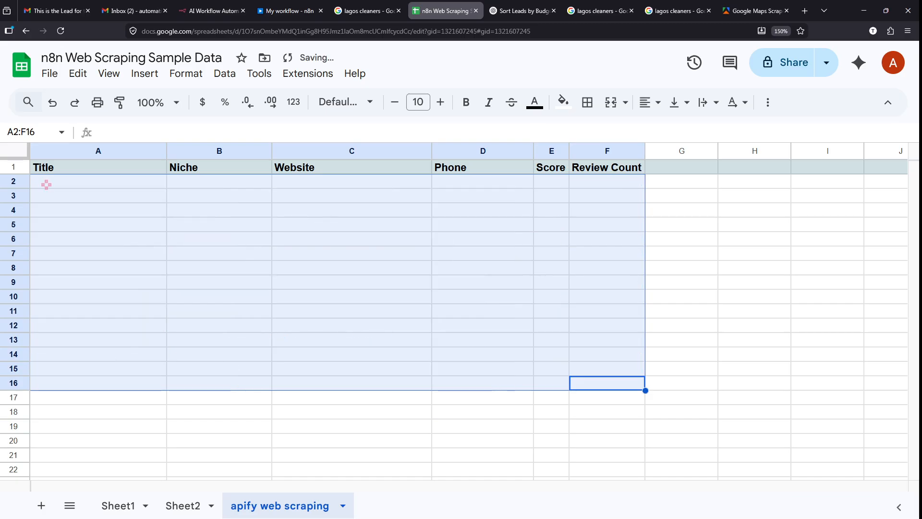
pyautogui.click(286, 11)
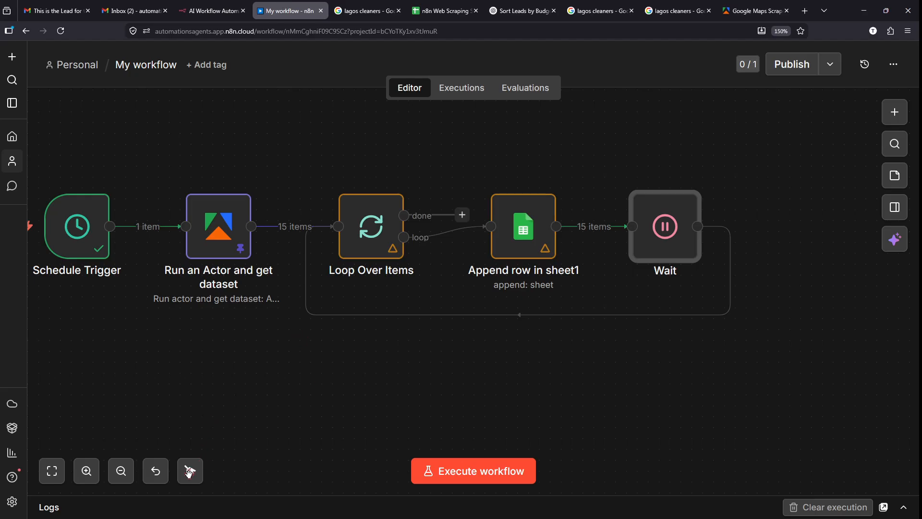
# - Execute the workflow and switch to the spreadsheet to watch leads append one by one
pyautogui.click(463, 472)
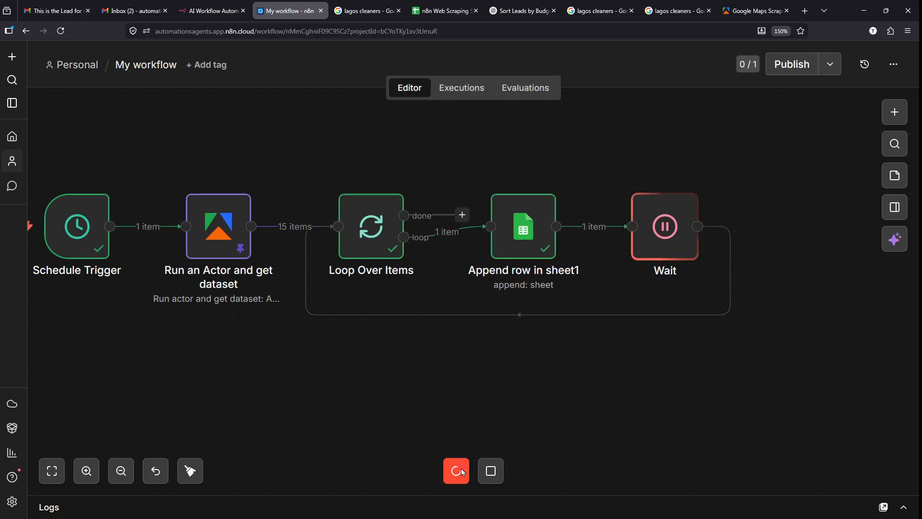
pyautogui.moveTo(454, 5)
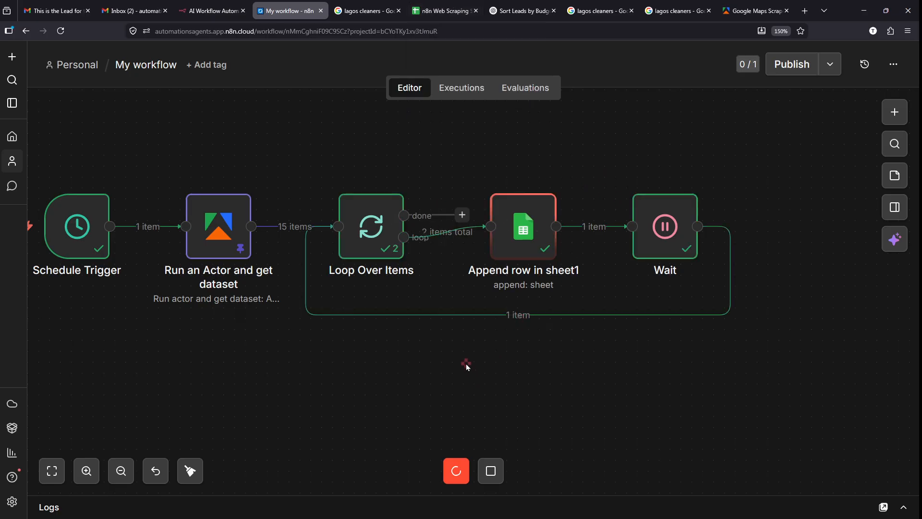
pyautogui.click(443, 12)
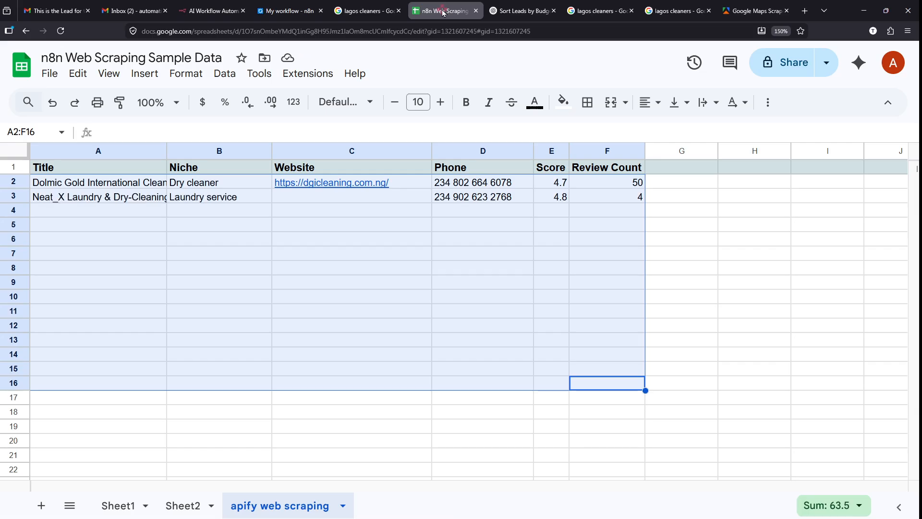
# - Confirm new lead rows keep appending to the apify web scraping sheet, then switch to the n8n tab
pyautogui.click(269, 432)
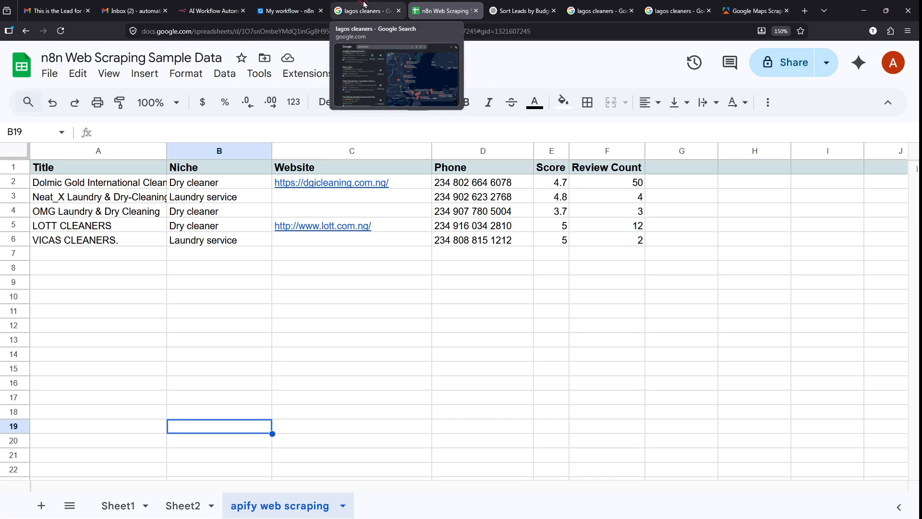
pyautogui.click(211, 11)
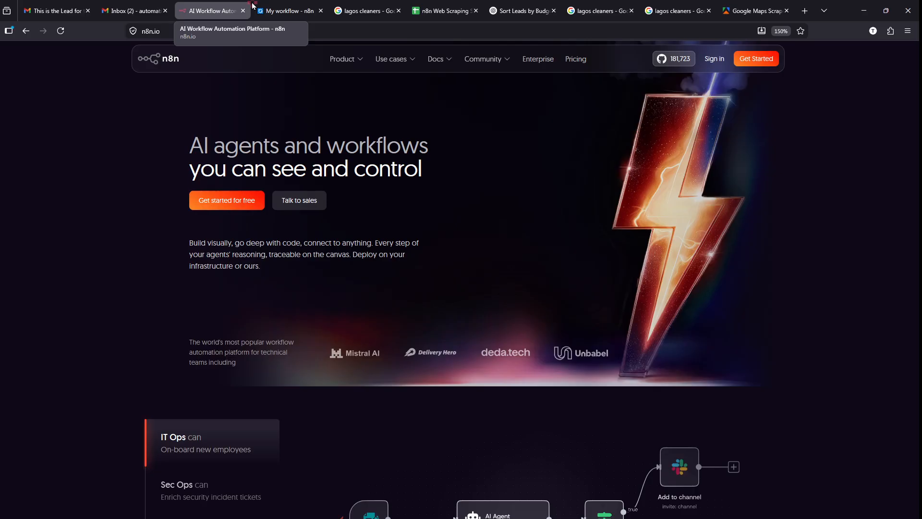
# - Return to the My workflow canvas to watch the loop running, with Loop Over Items at 5 passes
pyautogui.click(295, 7)
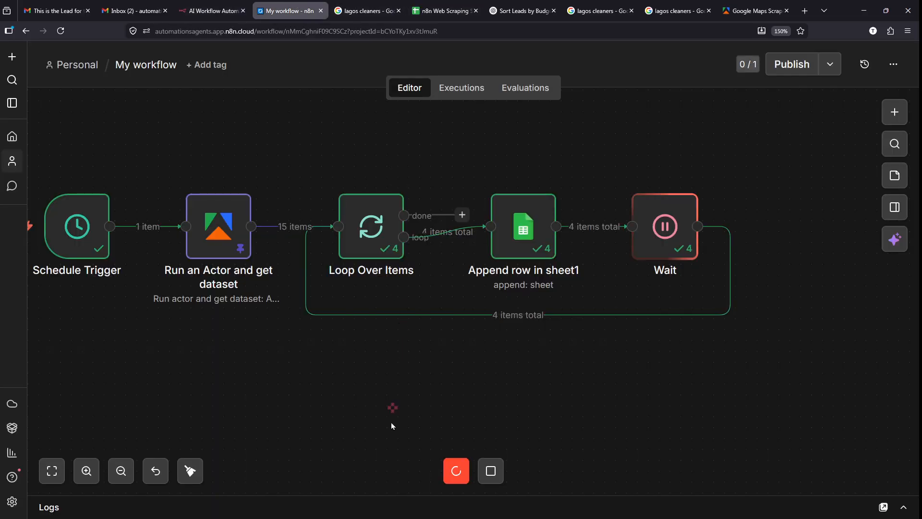
pyautogui.moveTo(569, 248)
pyautogui.mouseDown()
pyautogui.moveTo(507, 262)
pyautogui.moveTo(573, 229)
pyautogui.mouseUp()
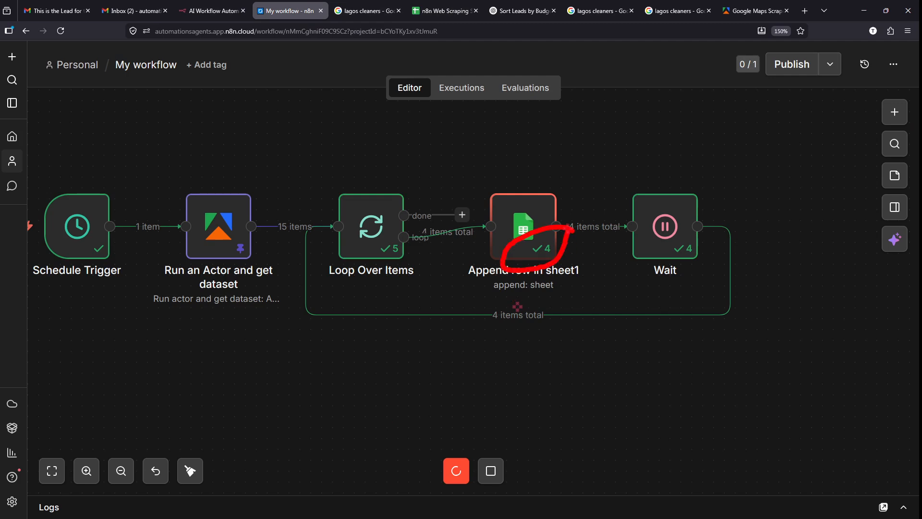
pyautogui.moveTo(411, 216); pyautogui.dragTo(483, 245)
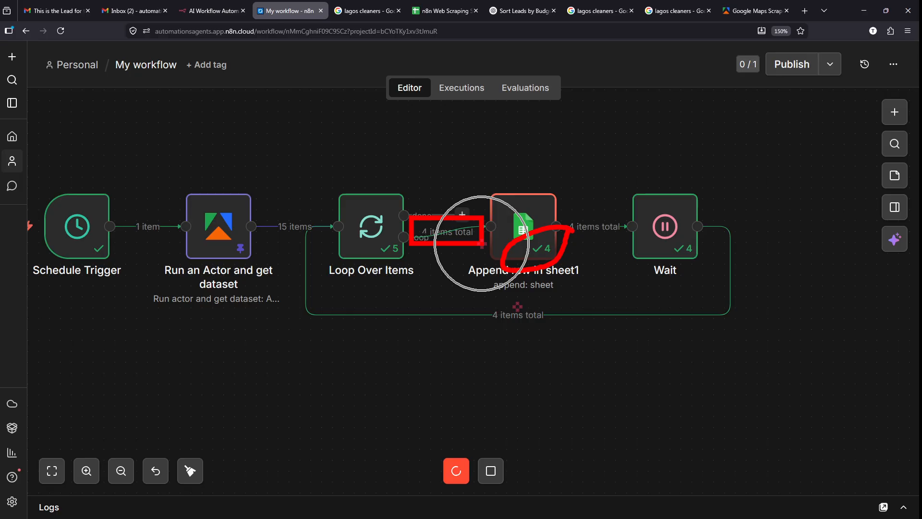
pyautogui.moveTo(706, 246)
pyautogui.mouseDown()
pyautogui.moveTo(654, 246)
pyautogui.moveTo(703, 256)
pyautogui.mouseUp()
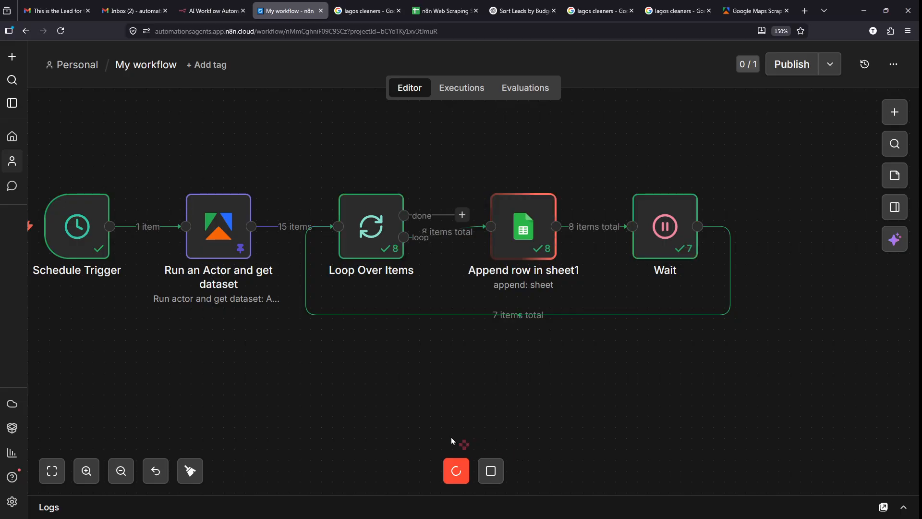
# - Search DuckDuckGo for 'uage limit google sheet', then go back to the running n8n workflow
pyautogui.click(803, 12)
pyautogui.write('ua')
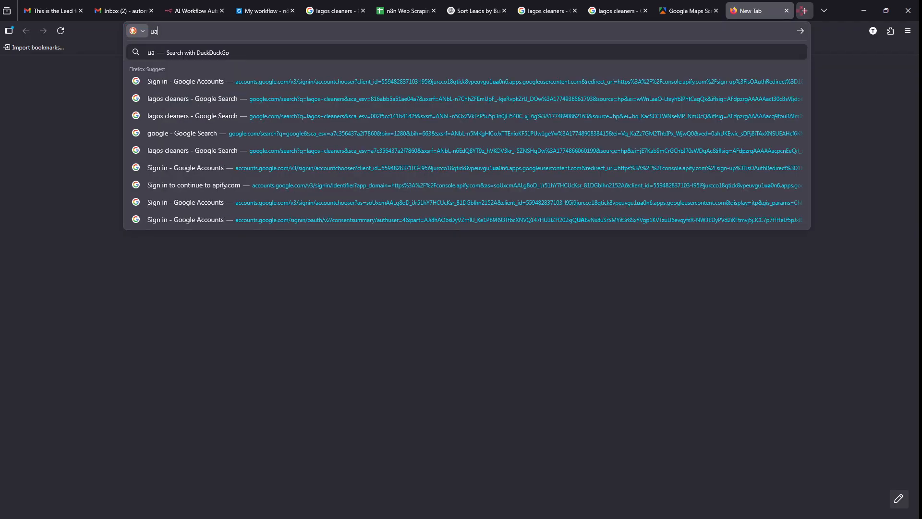
pyautogui.write('ge limi')
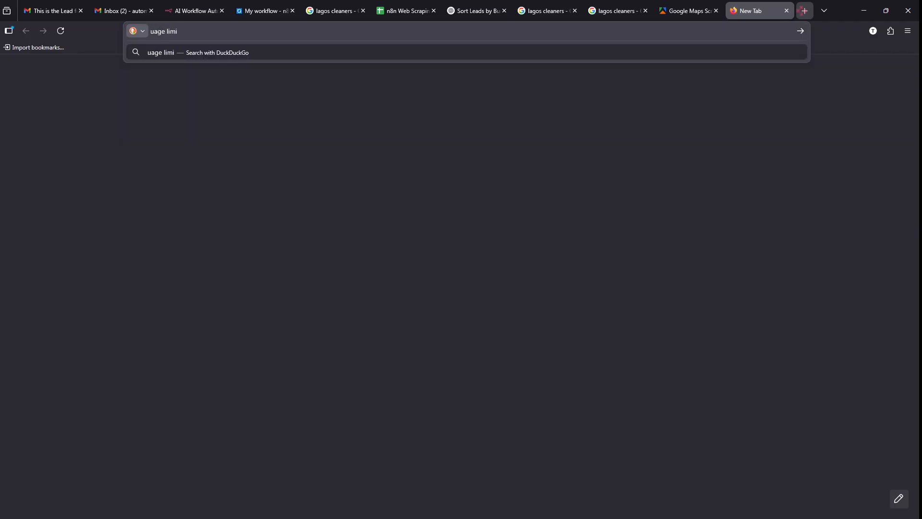
pyautogui.write('t go')
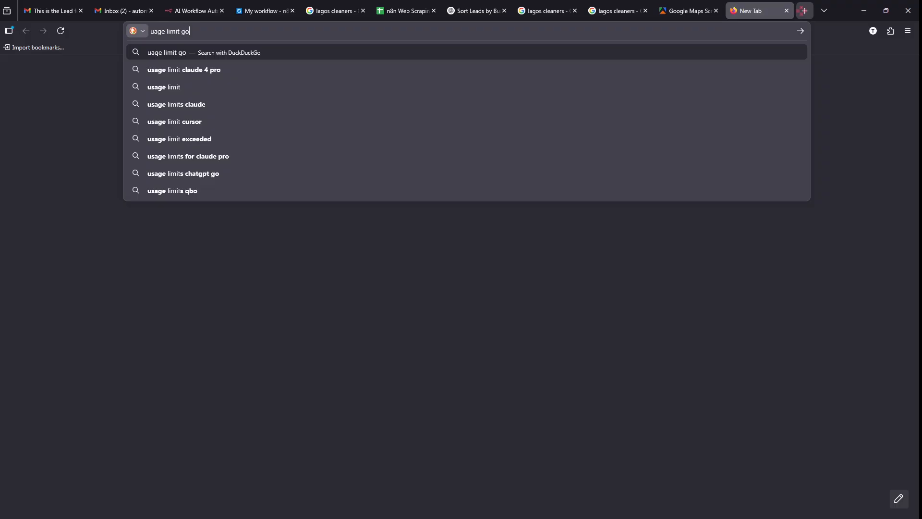
pyautogui.write('ogle sheet')
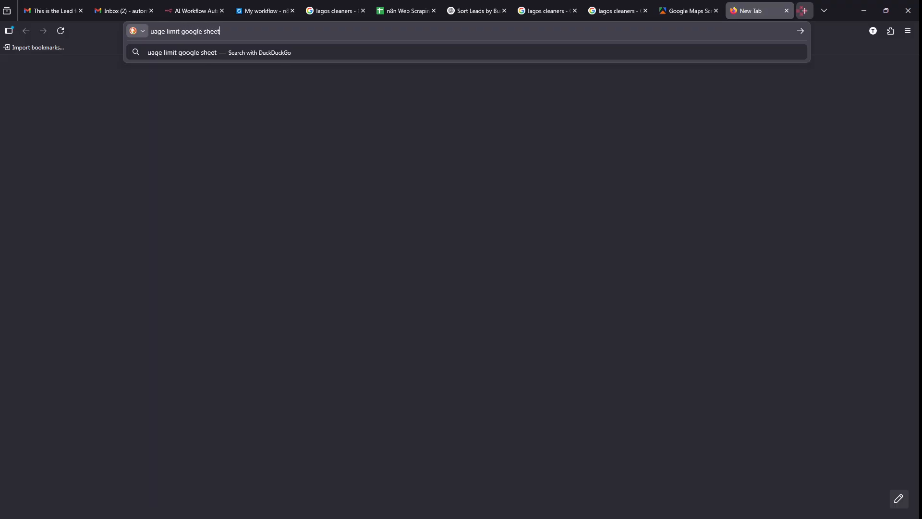
pyautogui.press('Return')
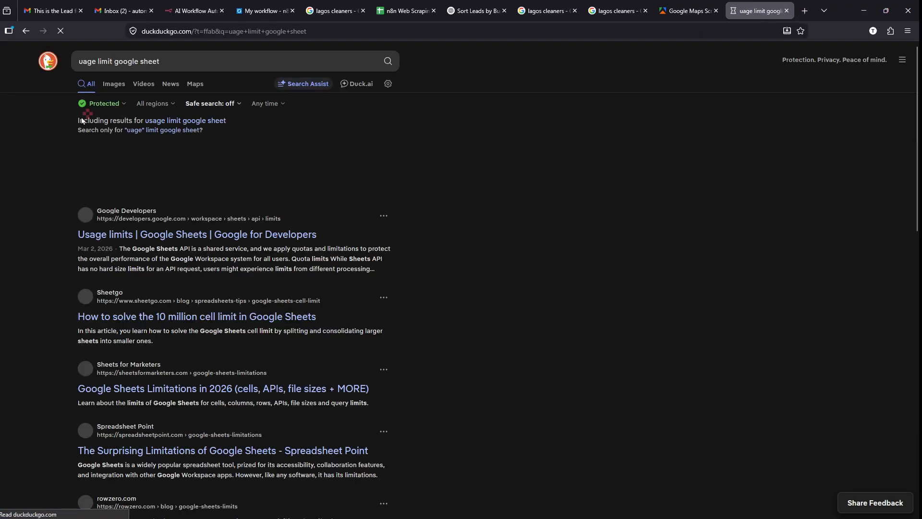
pyautogui.scroll(5, 57, 209)
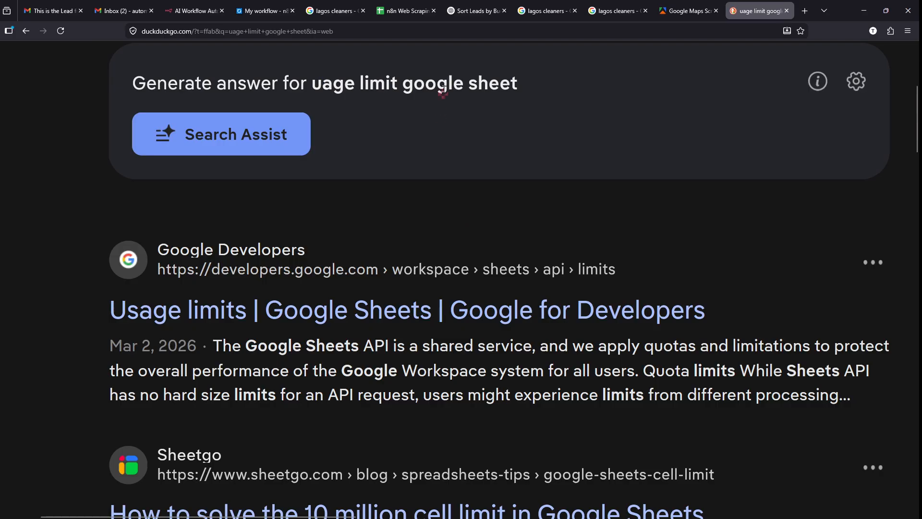
pyautogui.click(264, 10)
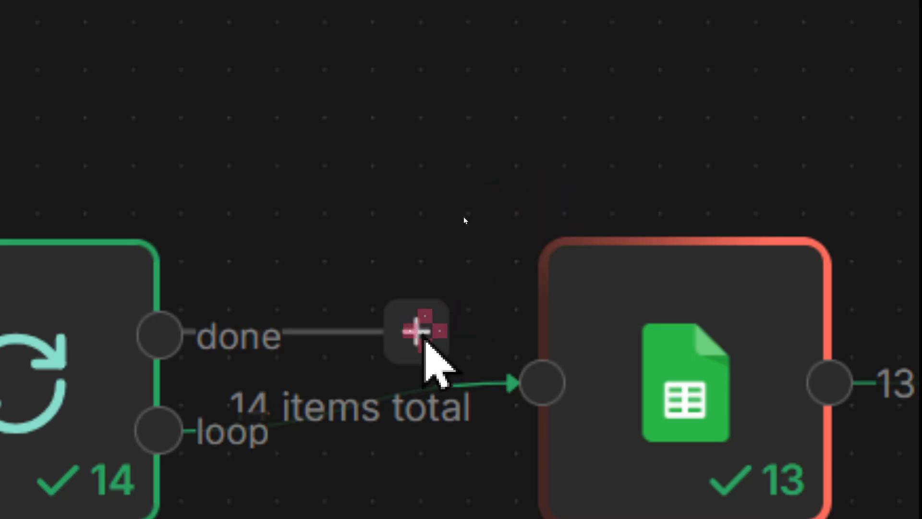
# - Once the run finishes with all 15 rows appended, tidy up the workflow layout
pyautogui.moveTo(423, 318); pyautogui.dragTo(606, 147)
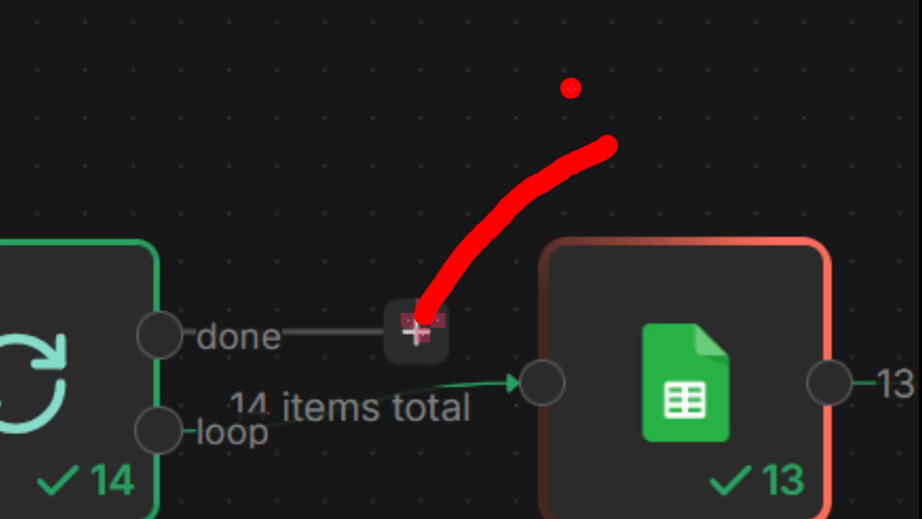
pyautogui.moveTo(572, 89); pyautogui.dragTo(628, 184)
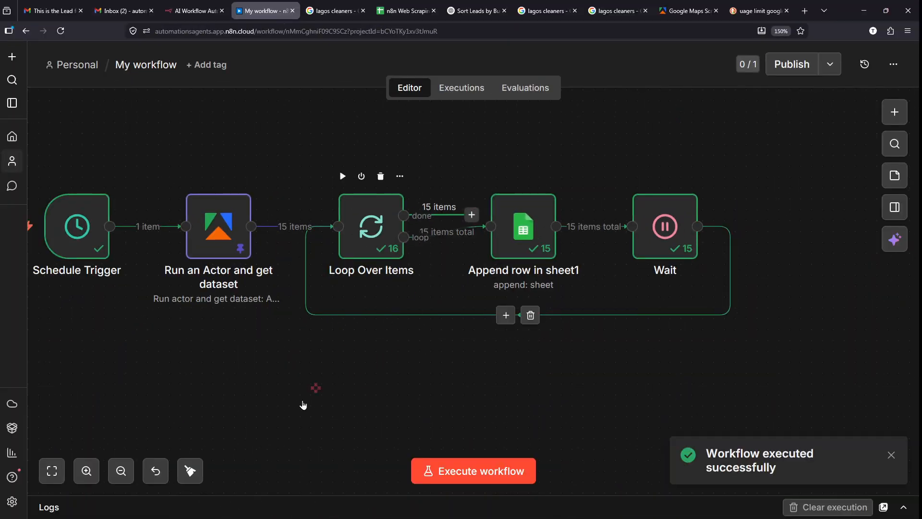
pyautogui.click(190, 470)
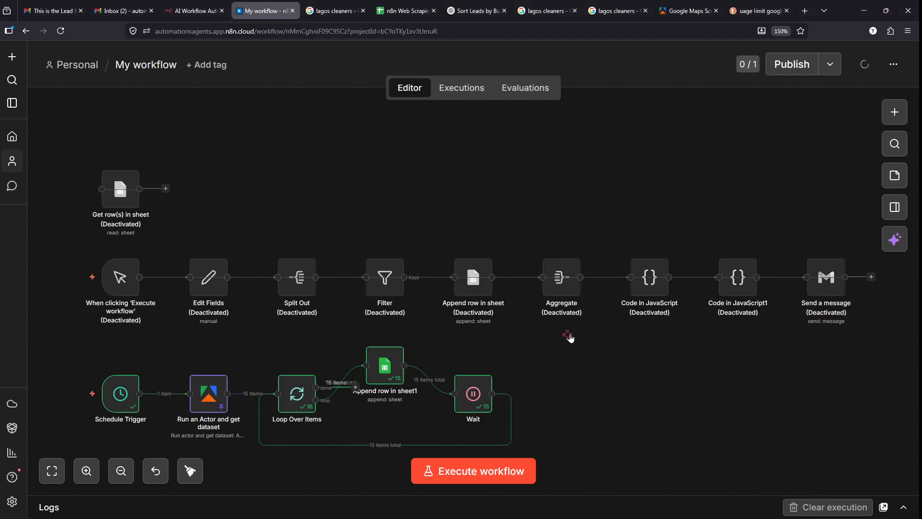
pyautogui.moveTo(833, 46)
pyautogui.mouseDown()
pyautogui.moveTo(751, 46)
pyautogui.moveTo(852, 45)
pyautogui.moveTo(797, 37)
pyautogui.mouseUp()
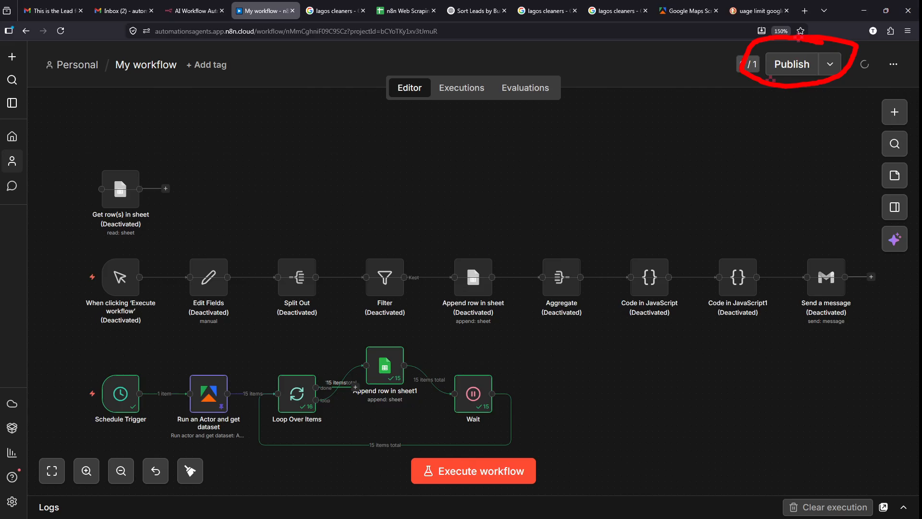
pyautogui.press('Escape')
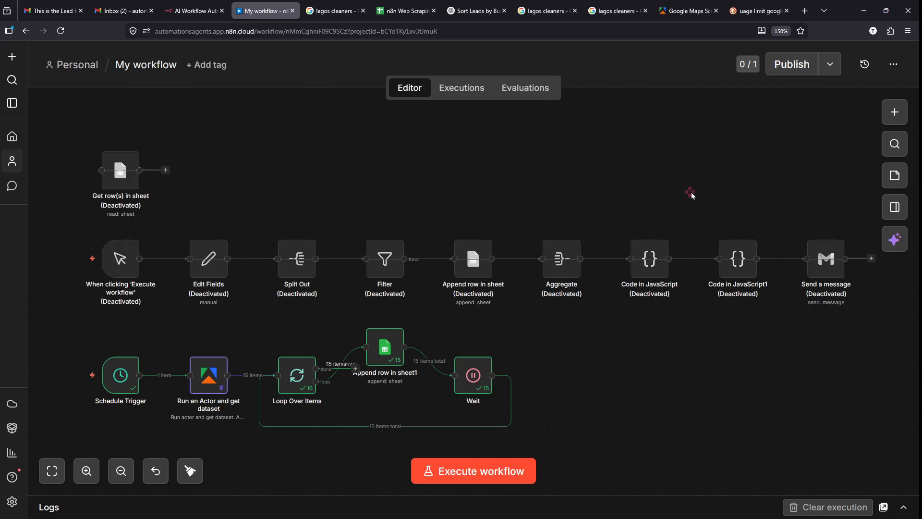
# - Look through the Publish options and the workflow actions menu, then dismiss it
pyautogui.click(832, 68)
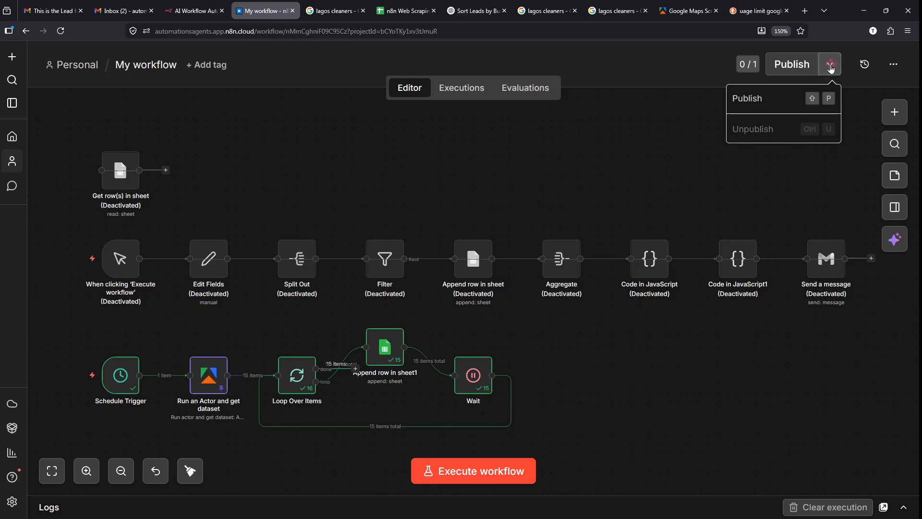
pyautogui.click(890, 67)
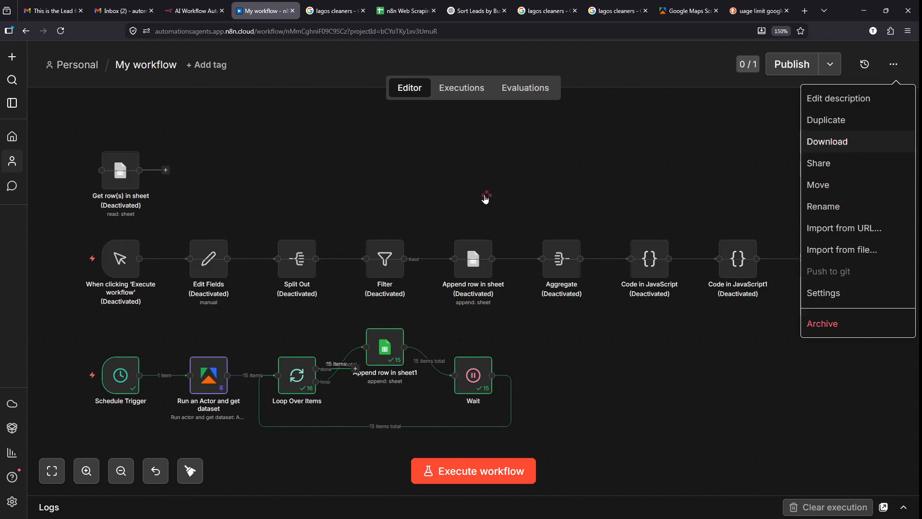
pyautogui.click(39, 43)
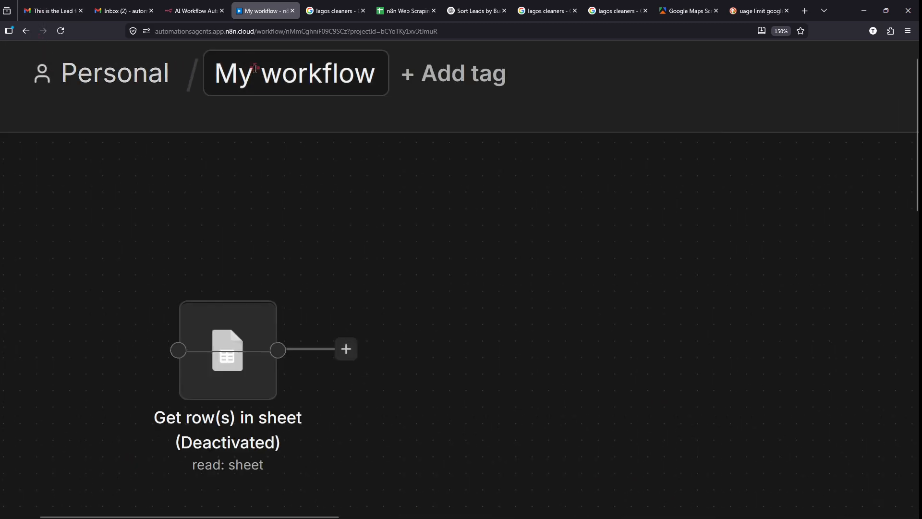
# - Rename 'My workflow' to 'n8n Web Scraping', fixing the 'Scrapting' typo before saving
pyautogui.click(255, 68)
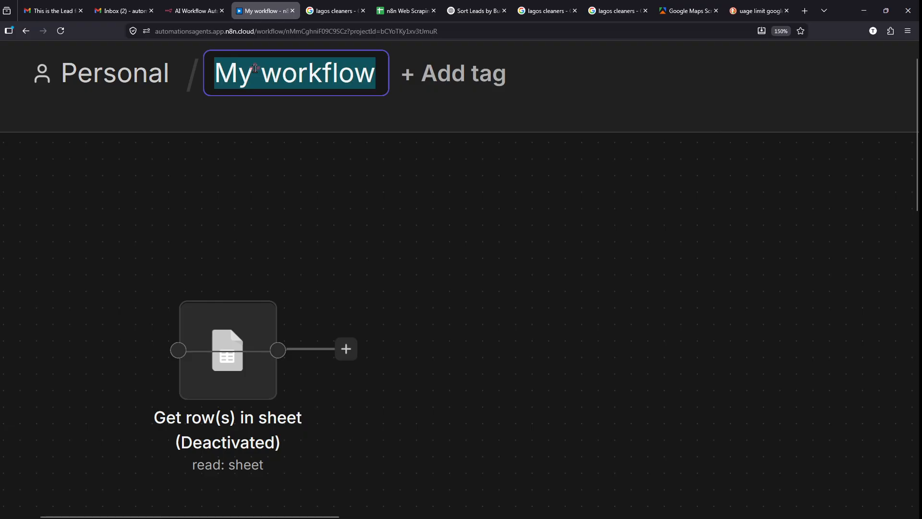
pyautogui.write('n8')
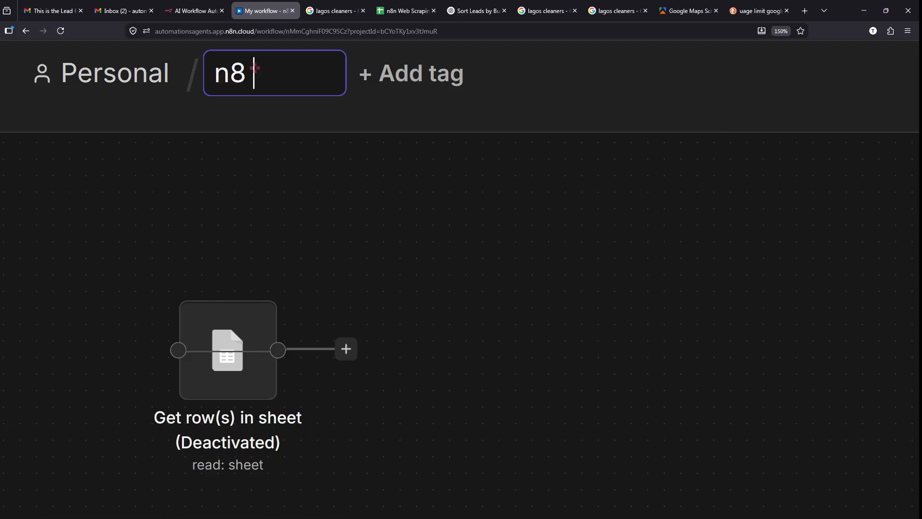
pyautogui.press('BackSpace')
pyautogui.press('BackSpace')
pyautogui.write('n Web ')
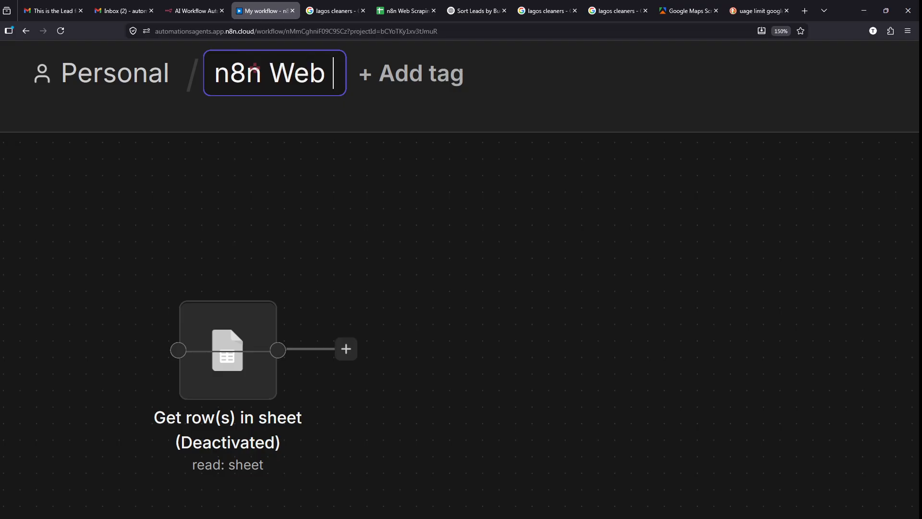
pyautogui.write('Scrapting')
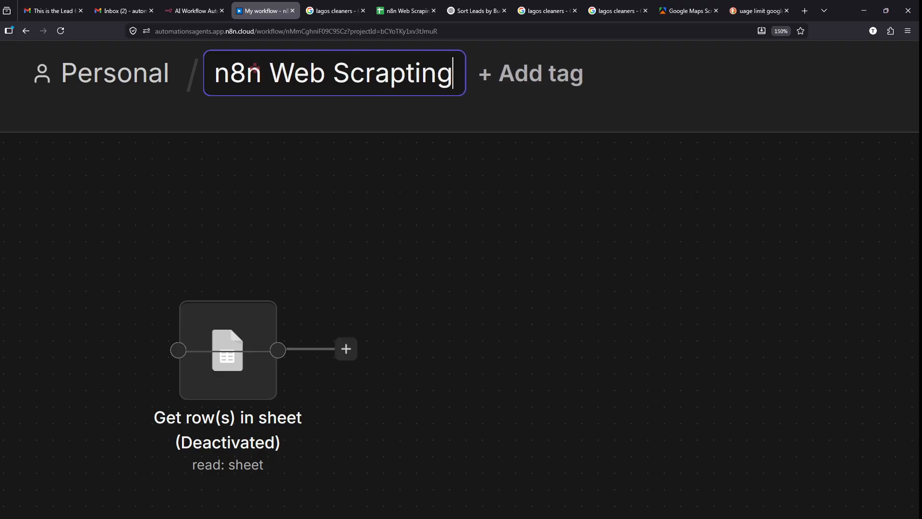
pyautogui.press('BackSpace')
pyautogui.press('BackSpace')
pyautogui.press('BackSpace')
pyautogui.press('BackSpace')
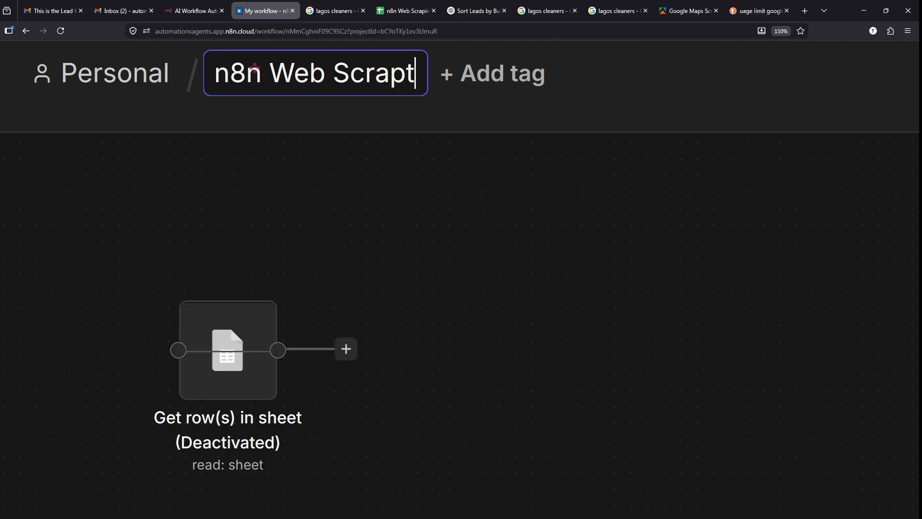
pyautogui.press('BackSpace')
pyautogui.write('ing')
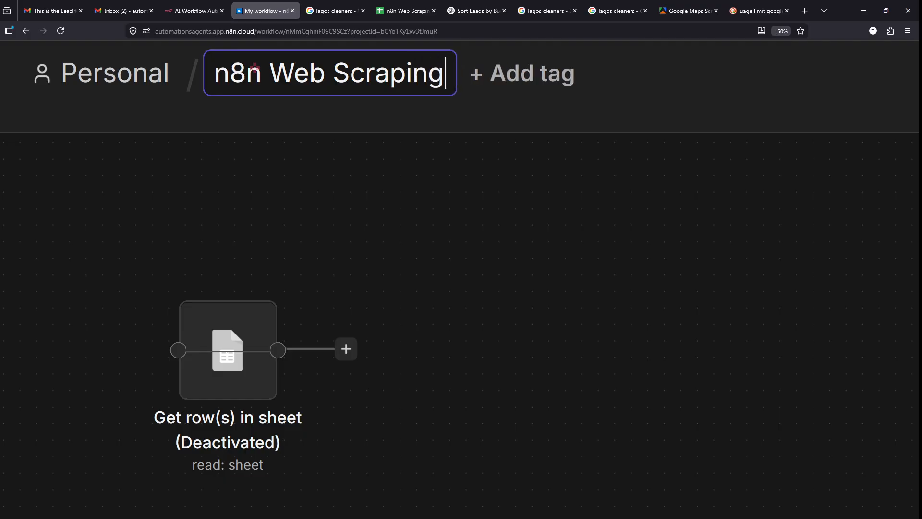
pyautogui.press('Return')
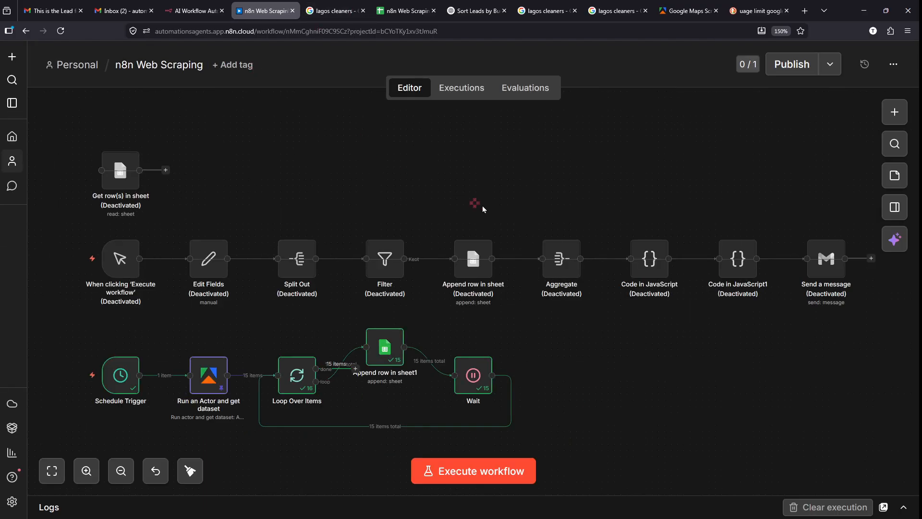